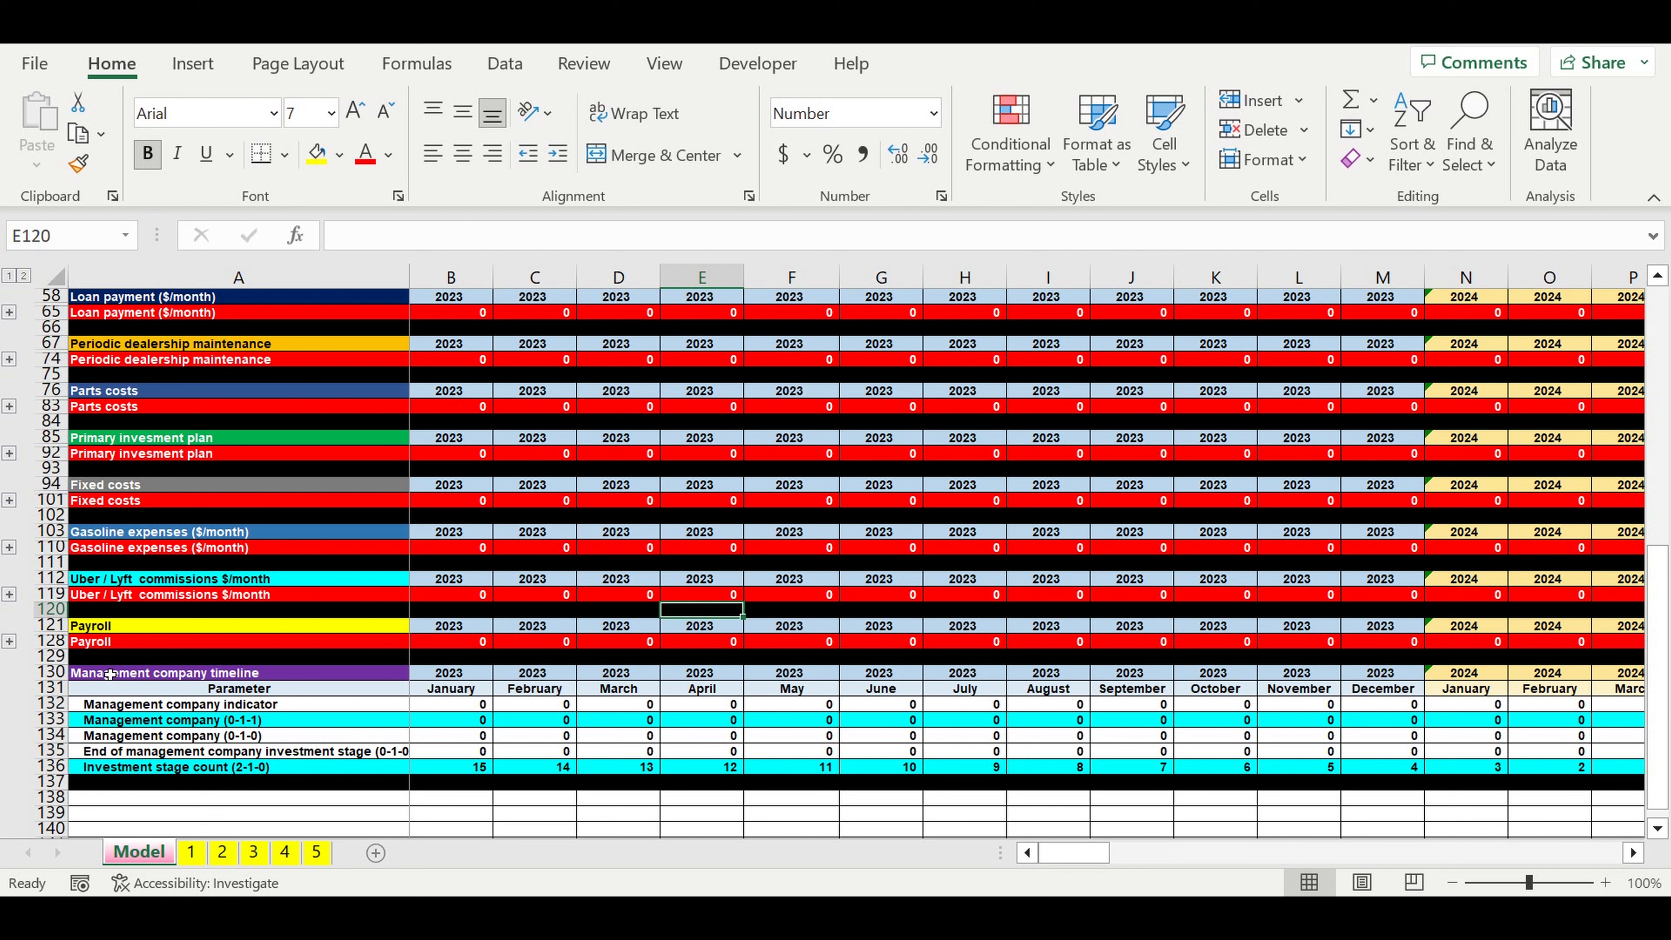
- Review the Management company timeline block on the Model sheet and glance through the numbered car sheets
drag(114, 678, 673, 737)
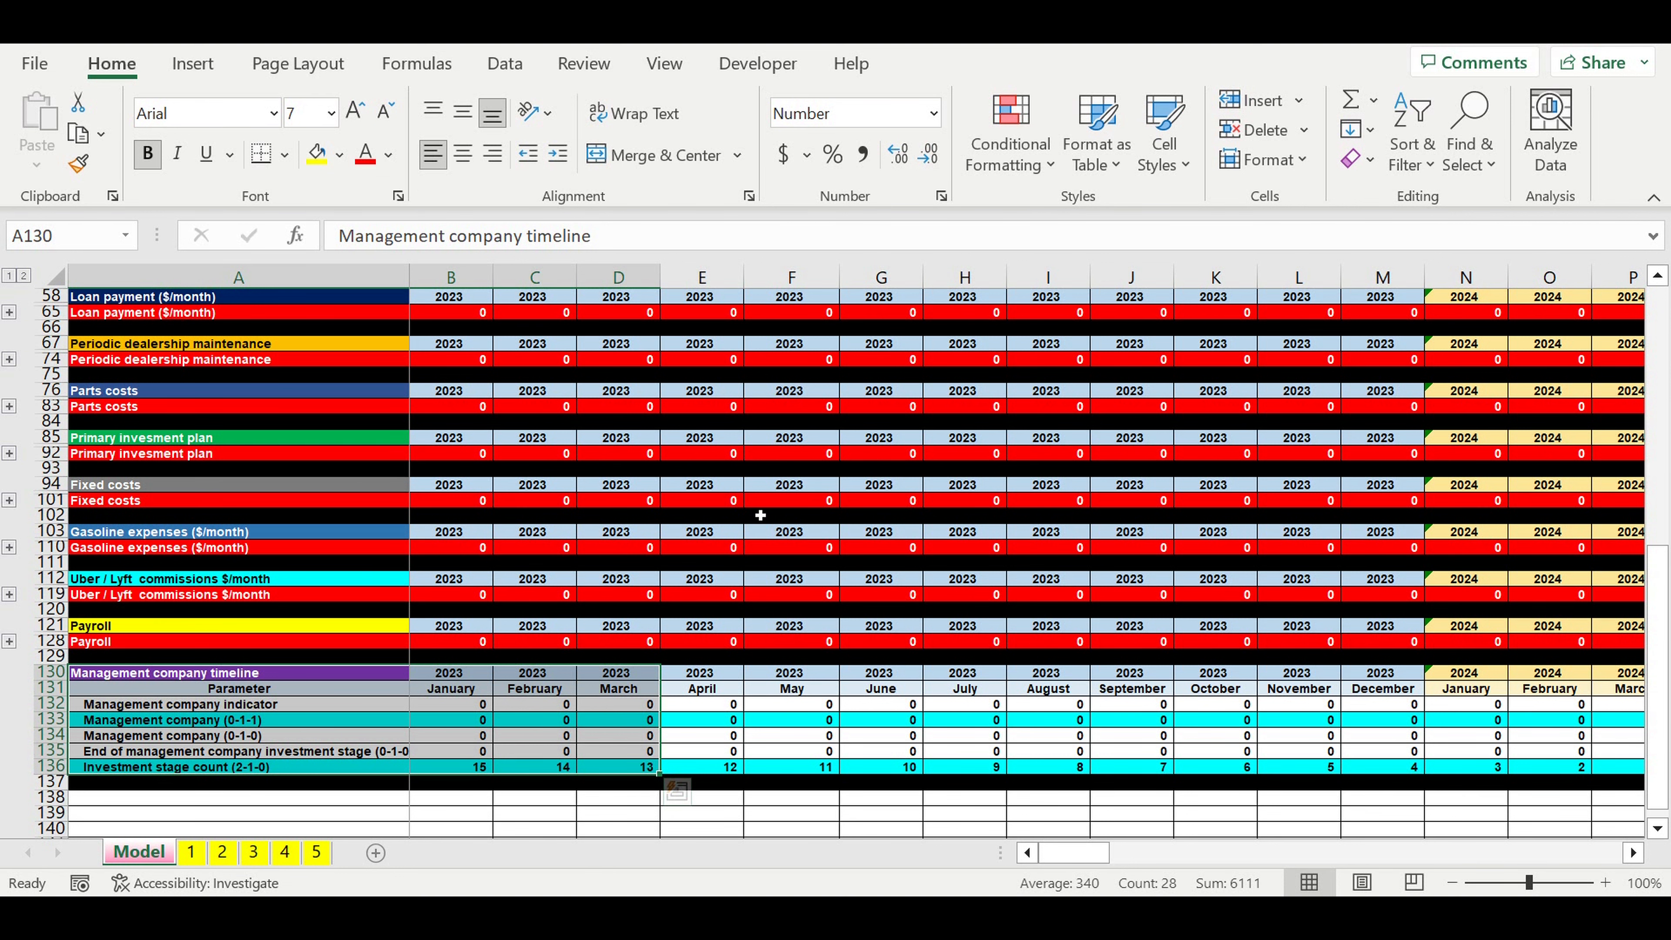
click(190, 855)
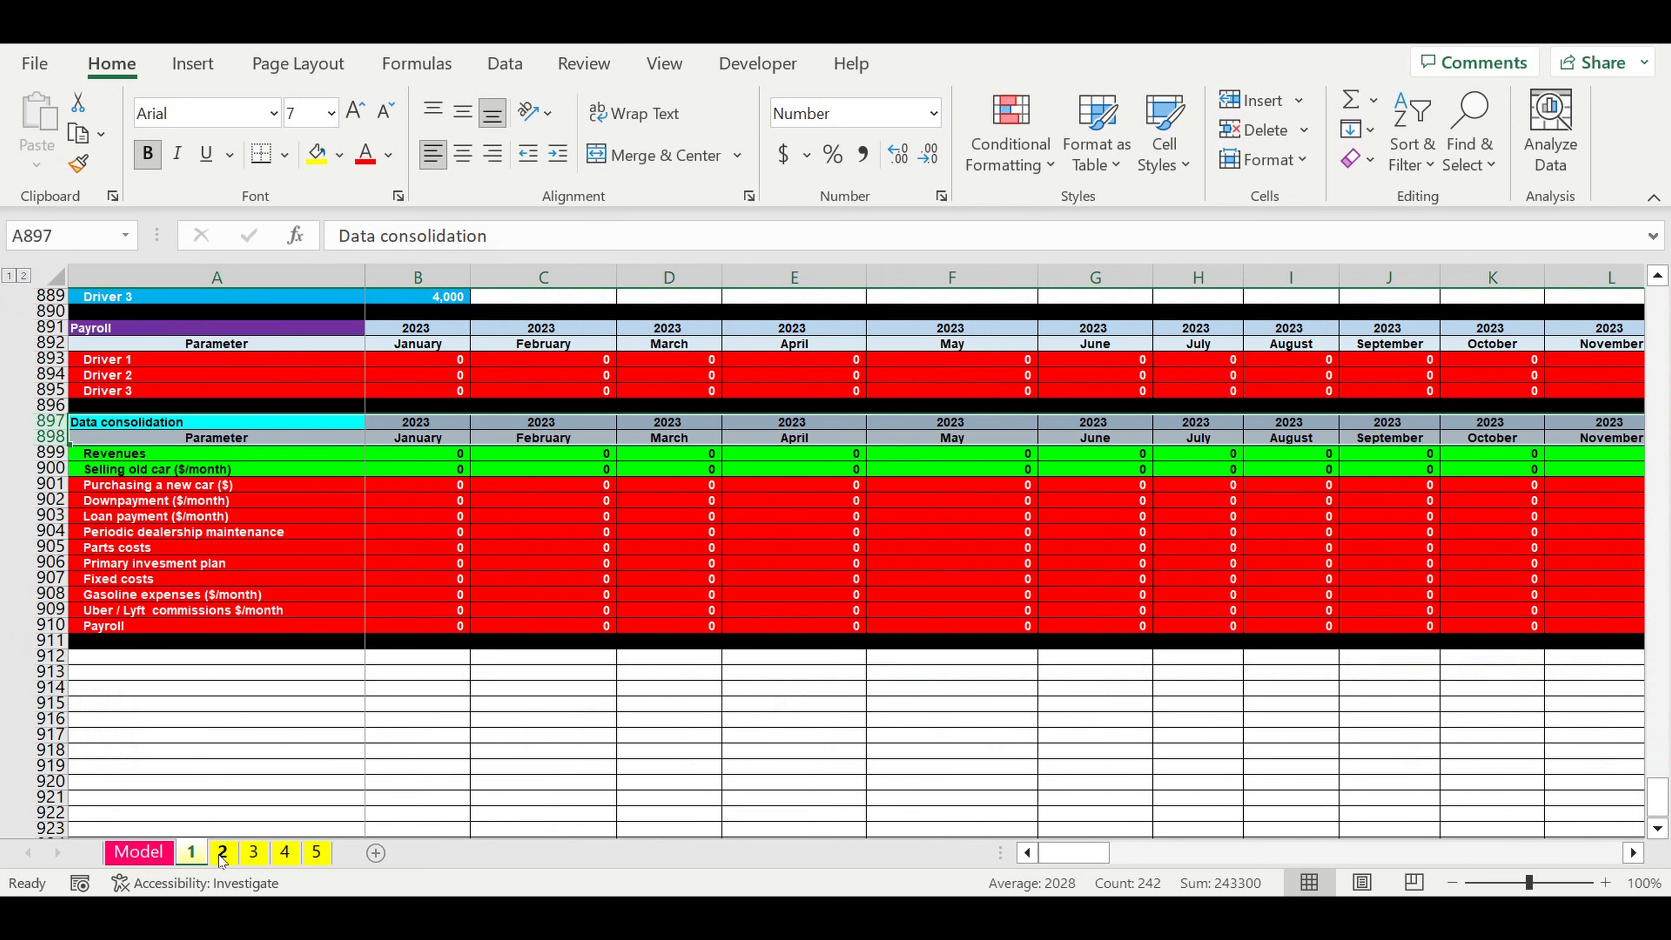
click(222, 854)
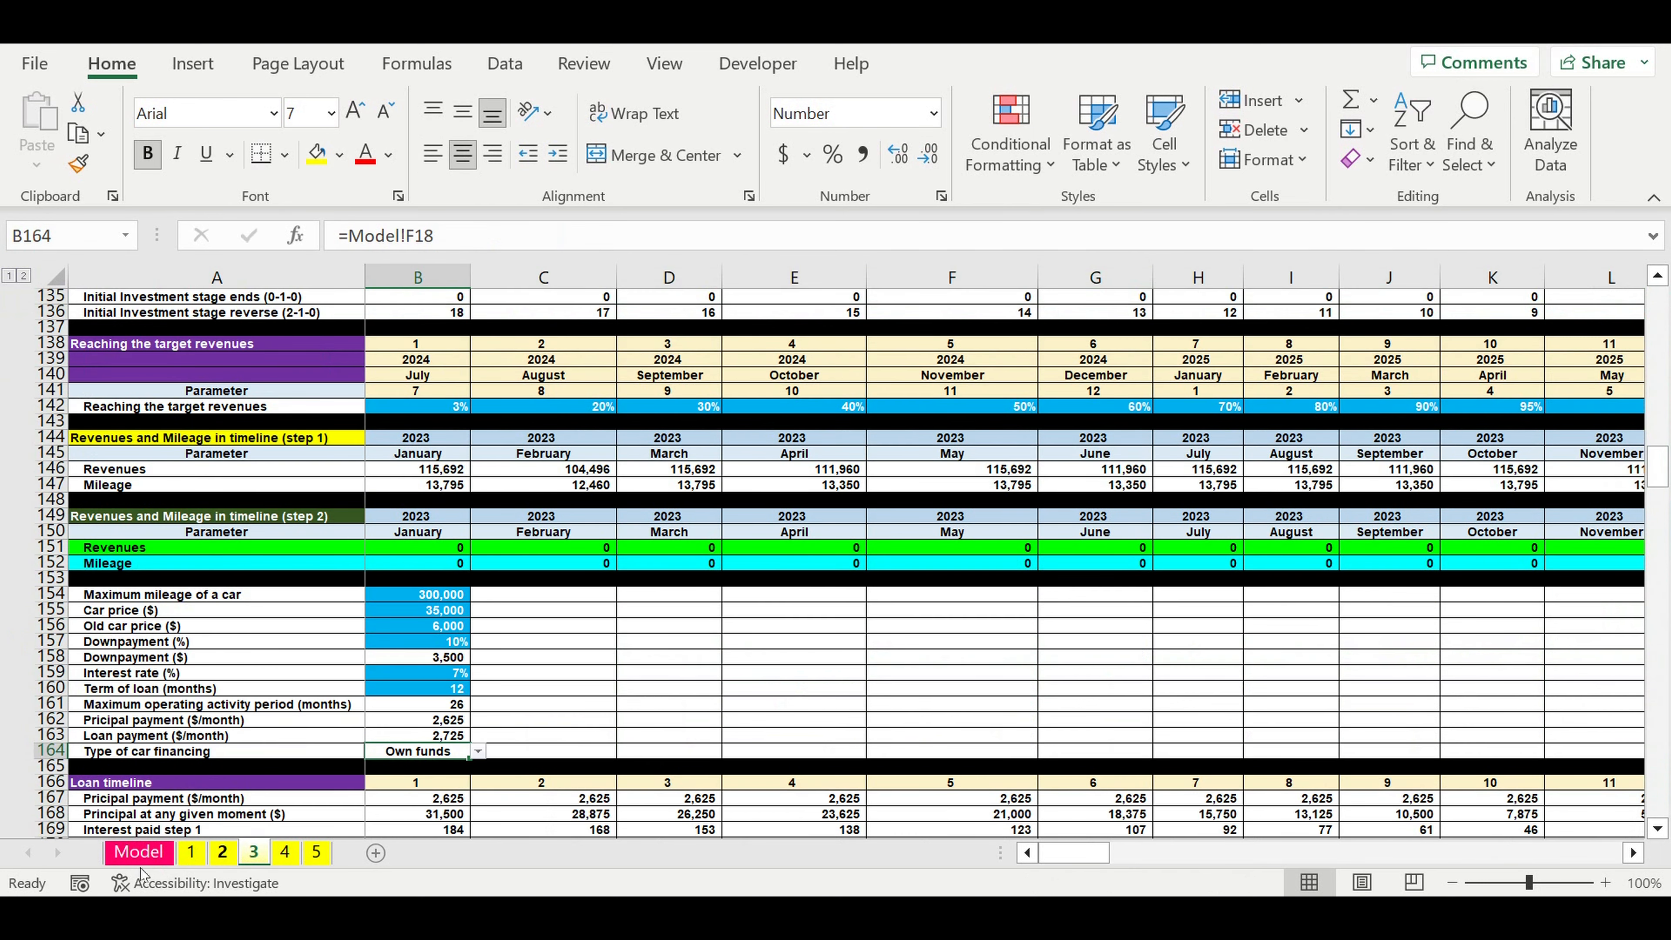
click(142, 849)
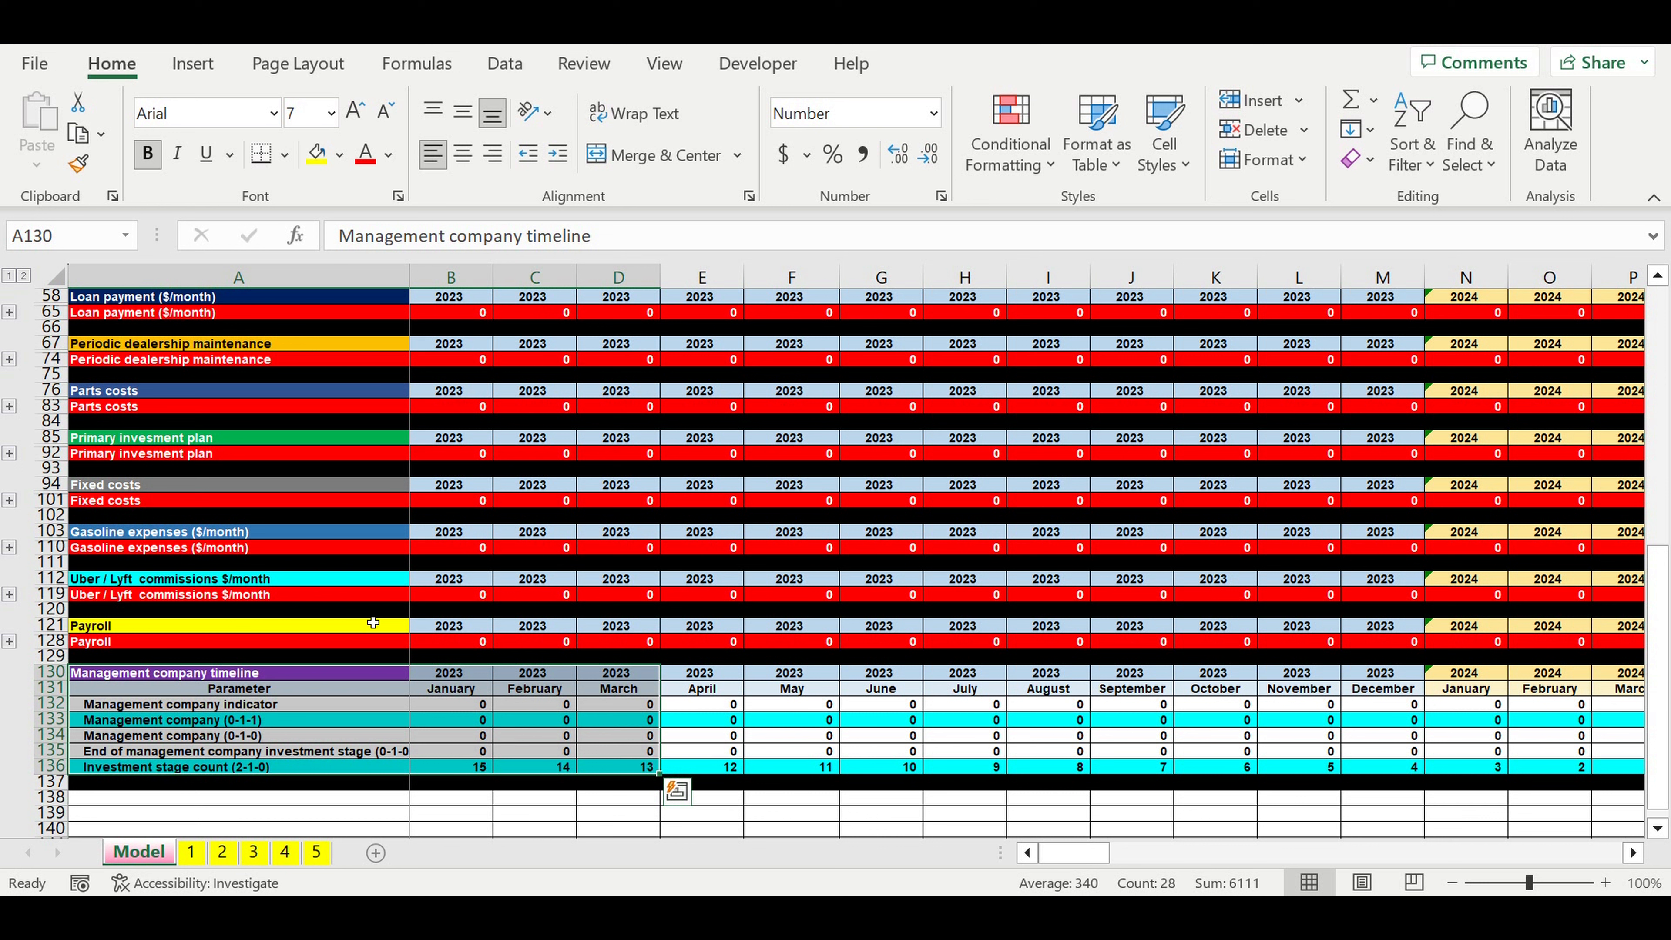
click(448, 516)
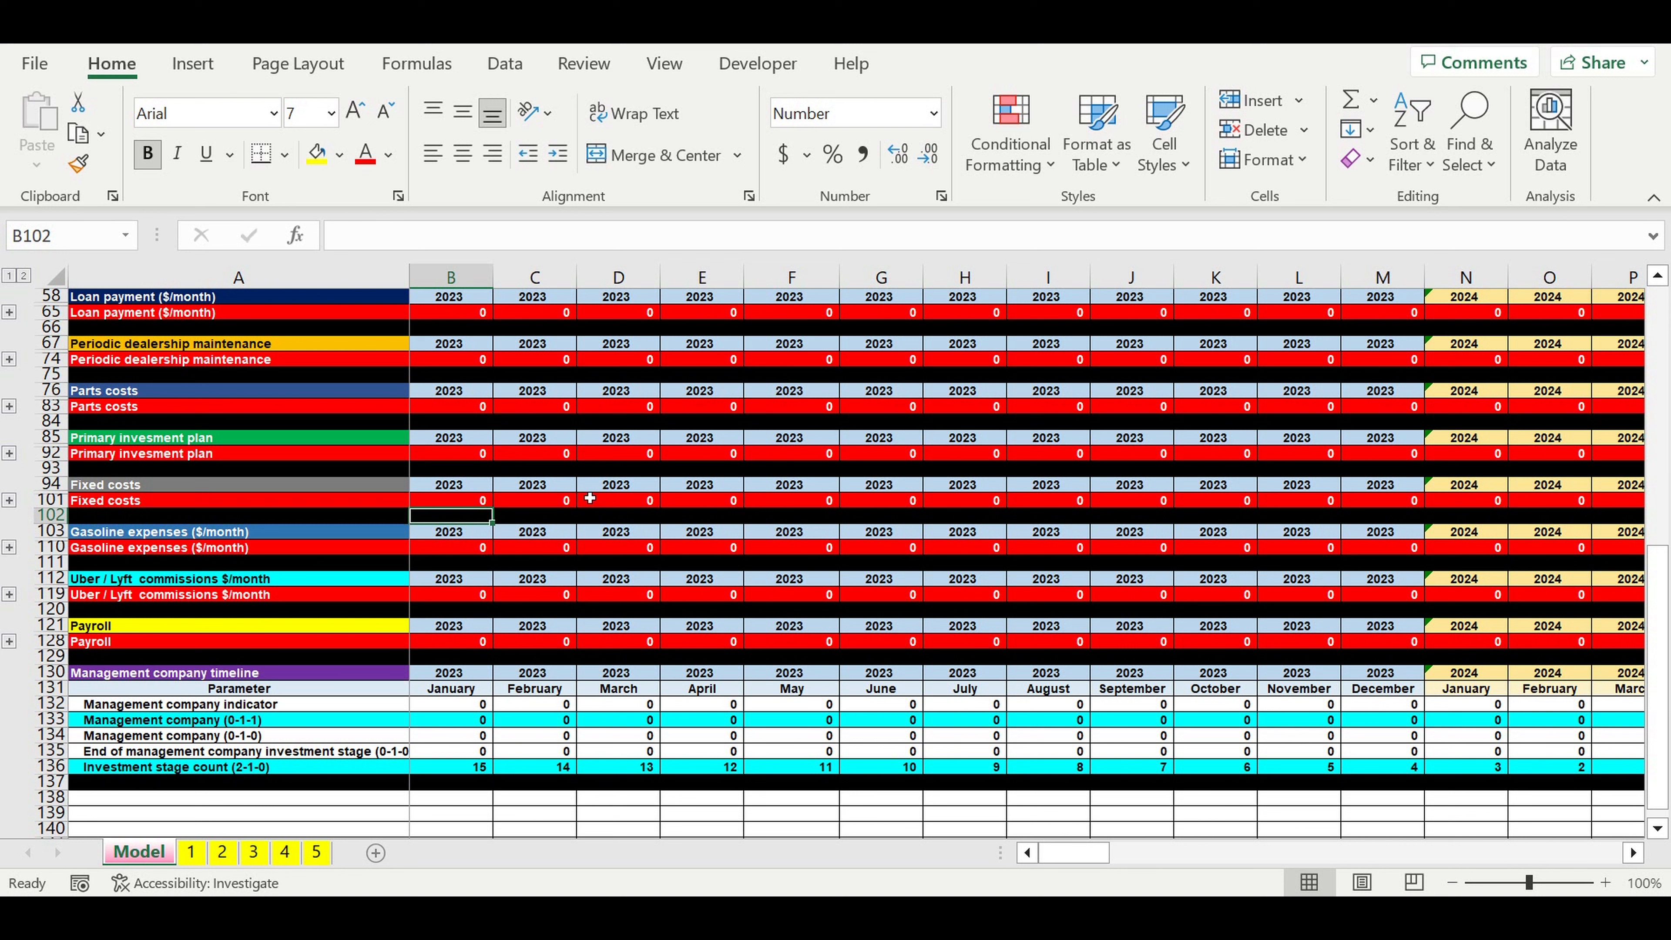
click(573, 563)
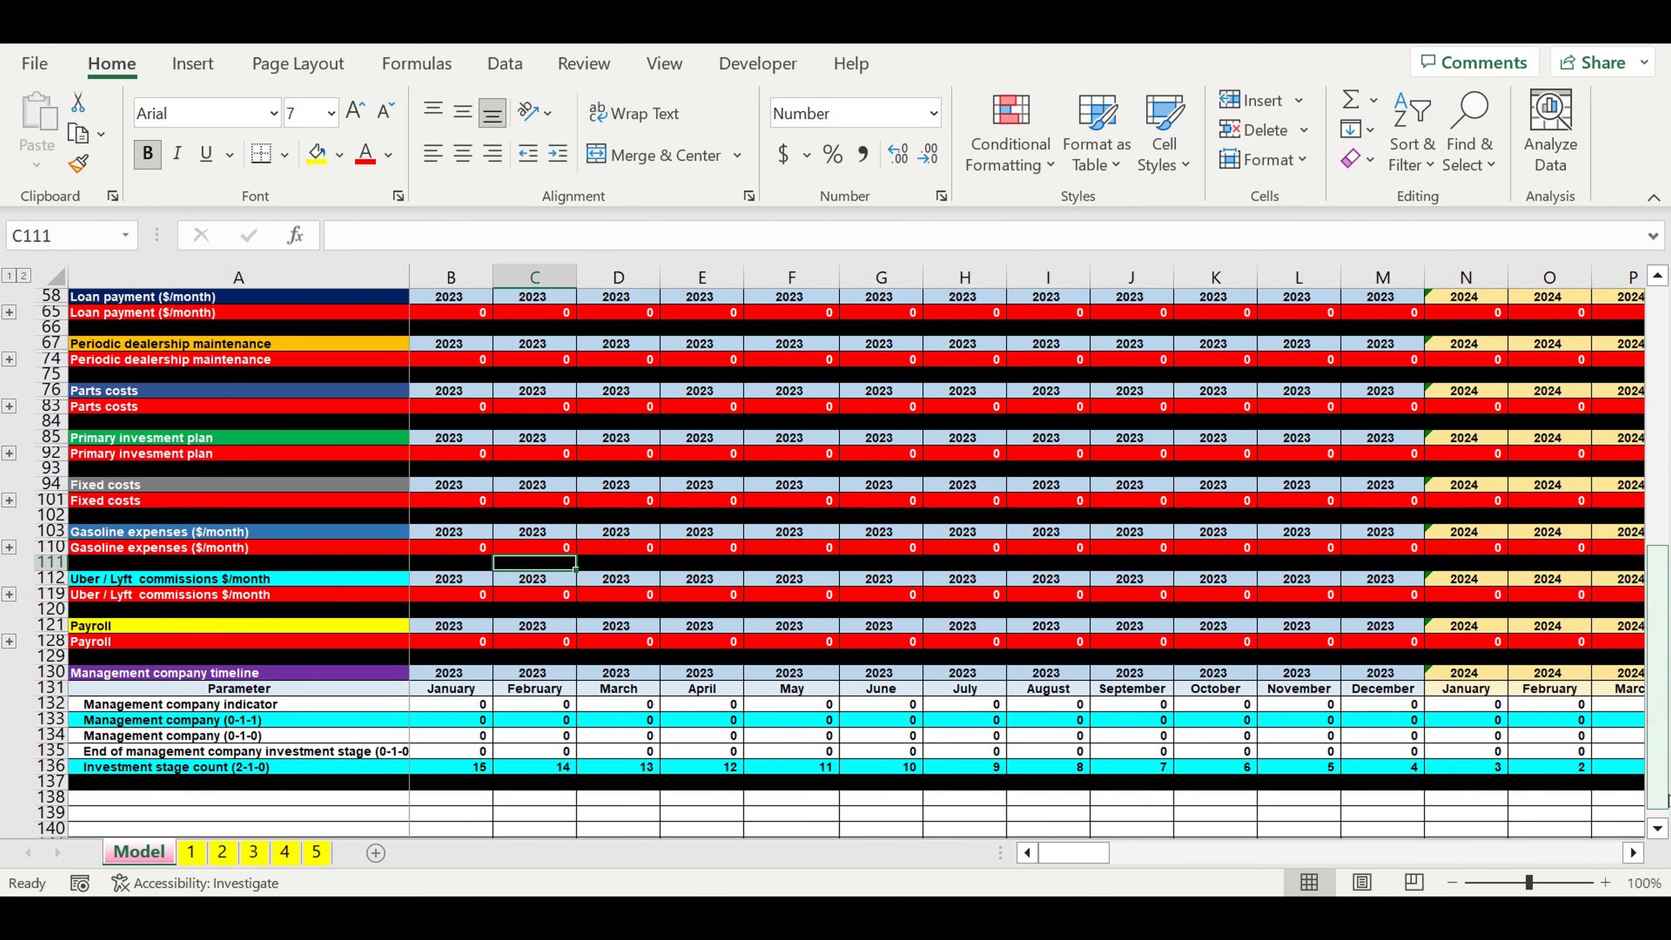
- Examine the Cars table at the start of the Model sheet, covering the car list, ON/OFF switches and start years
drag(1661, 584, 1658, 329)
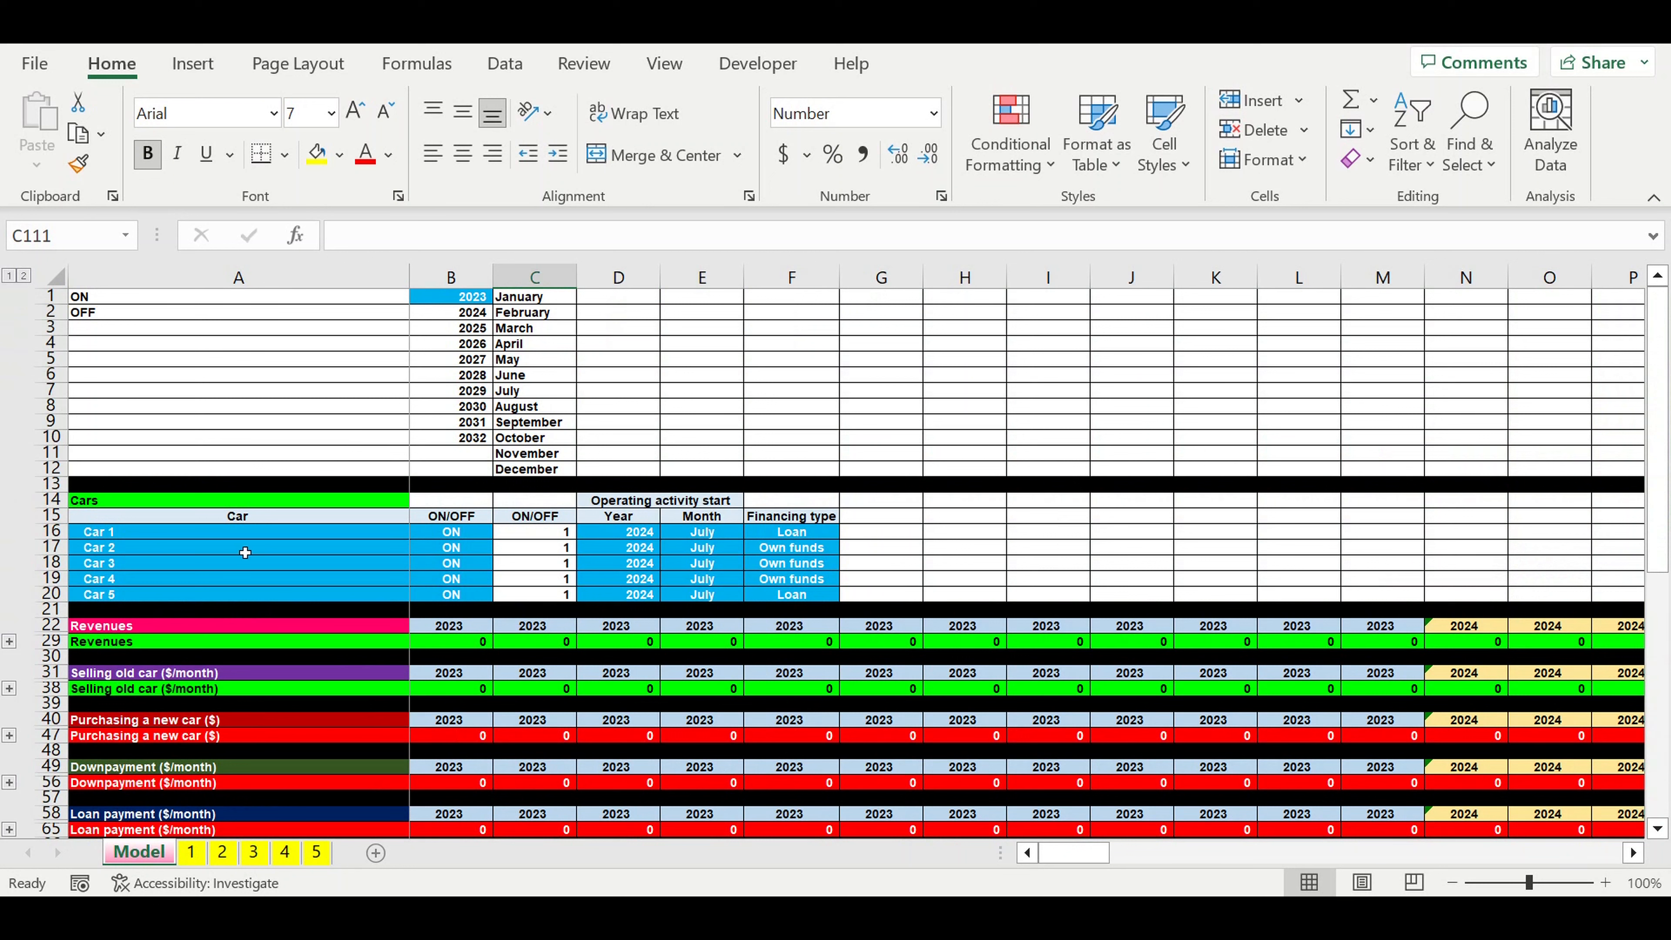
drag(161, 534, 454, 596)
click(630, 538)
drag(627, 569, 629, 592)
click(559, 537)
drag(559, 541, 561, 599)
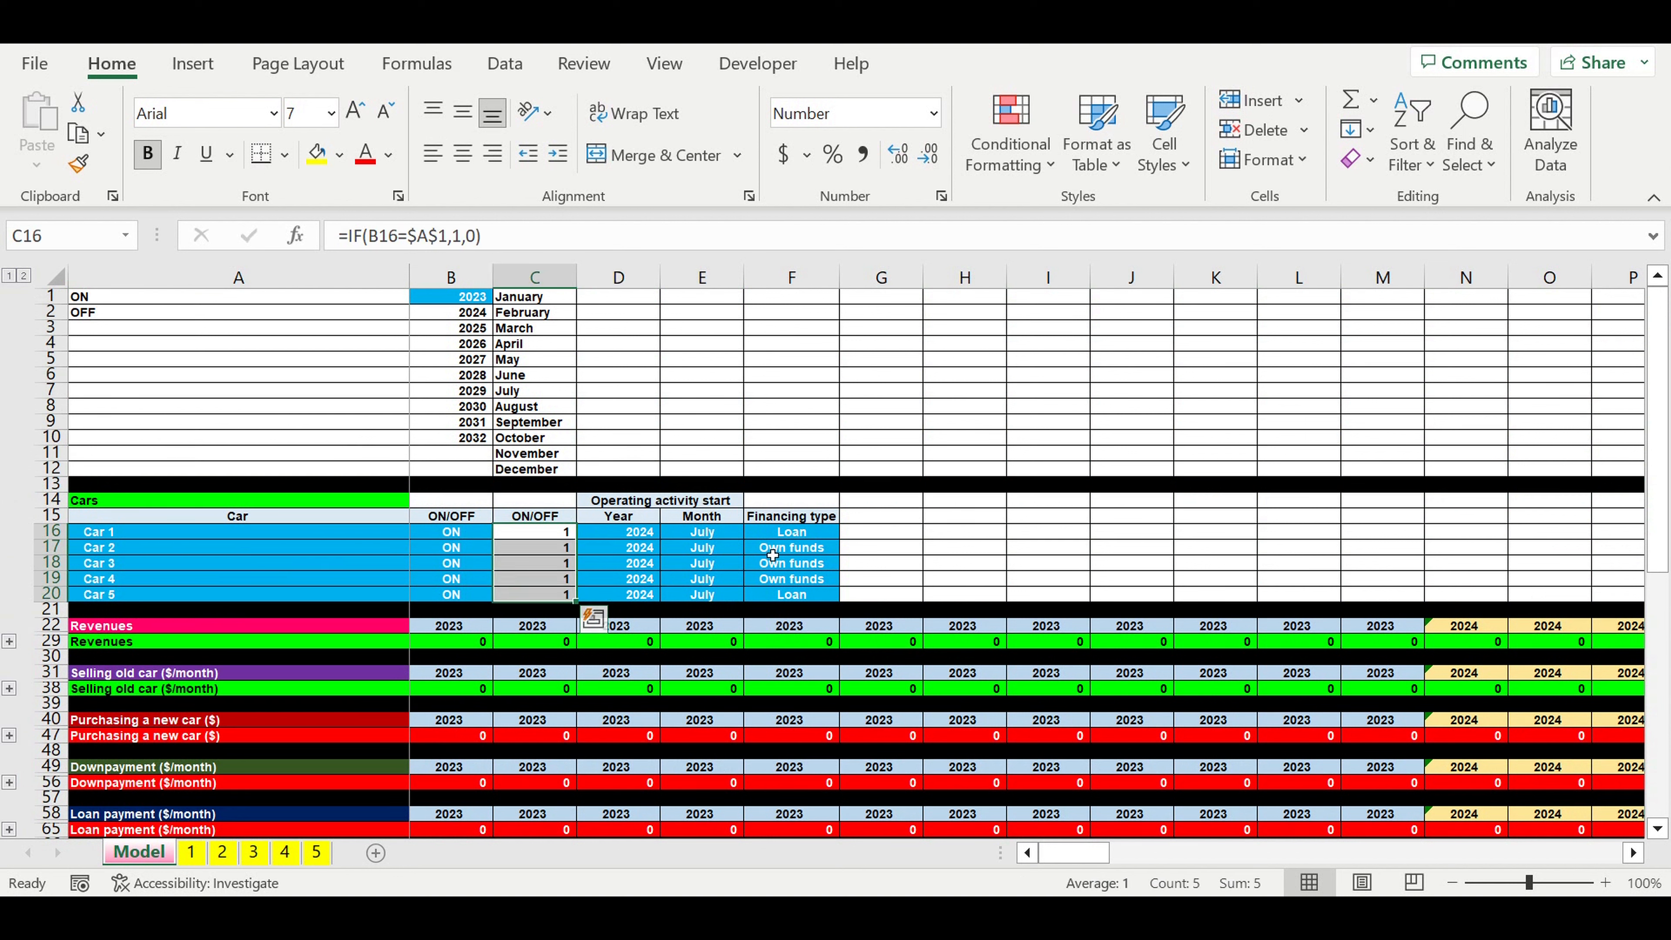
- Review each car's ON/OFF switch, operating activity start year and month, and financing type in the Cars table
click(120, 536)
drag(121, 537, 125, 609)
drag(451, 534, 460, 596)
click(639, 532)
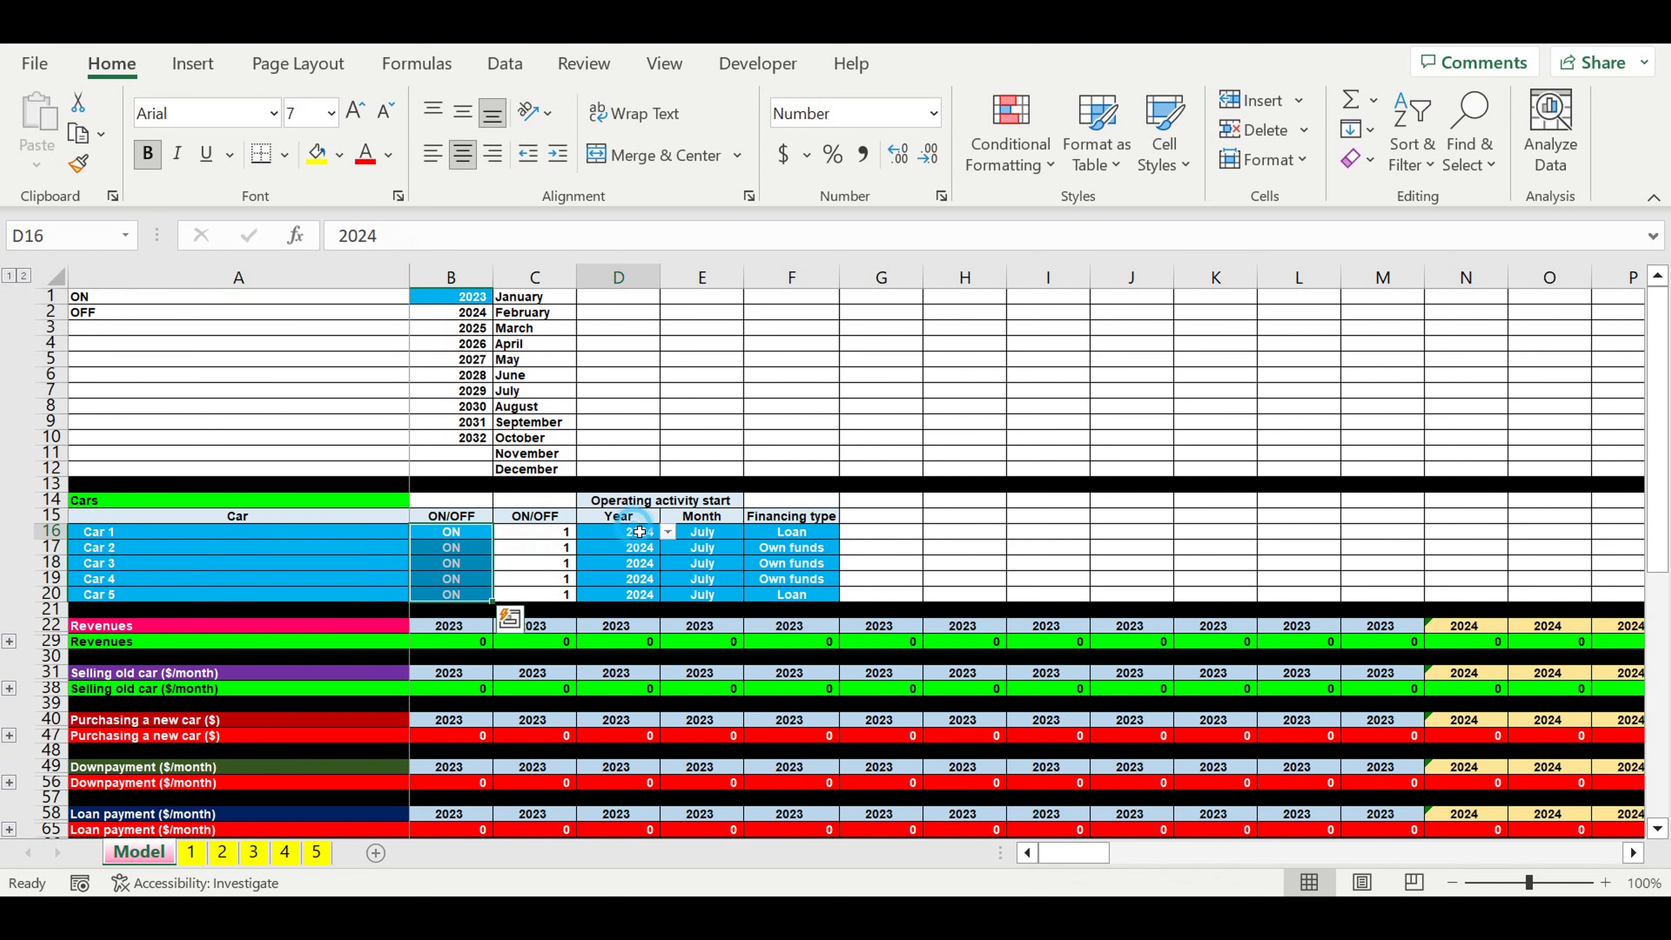
drag(639, 531, 720, 596)
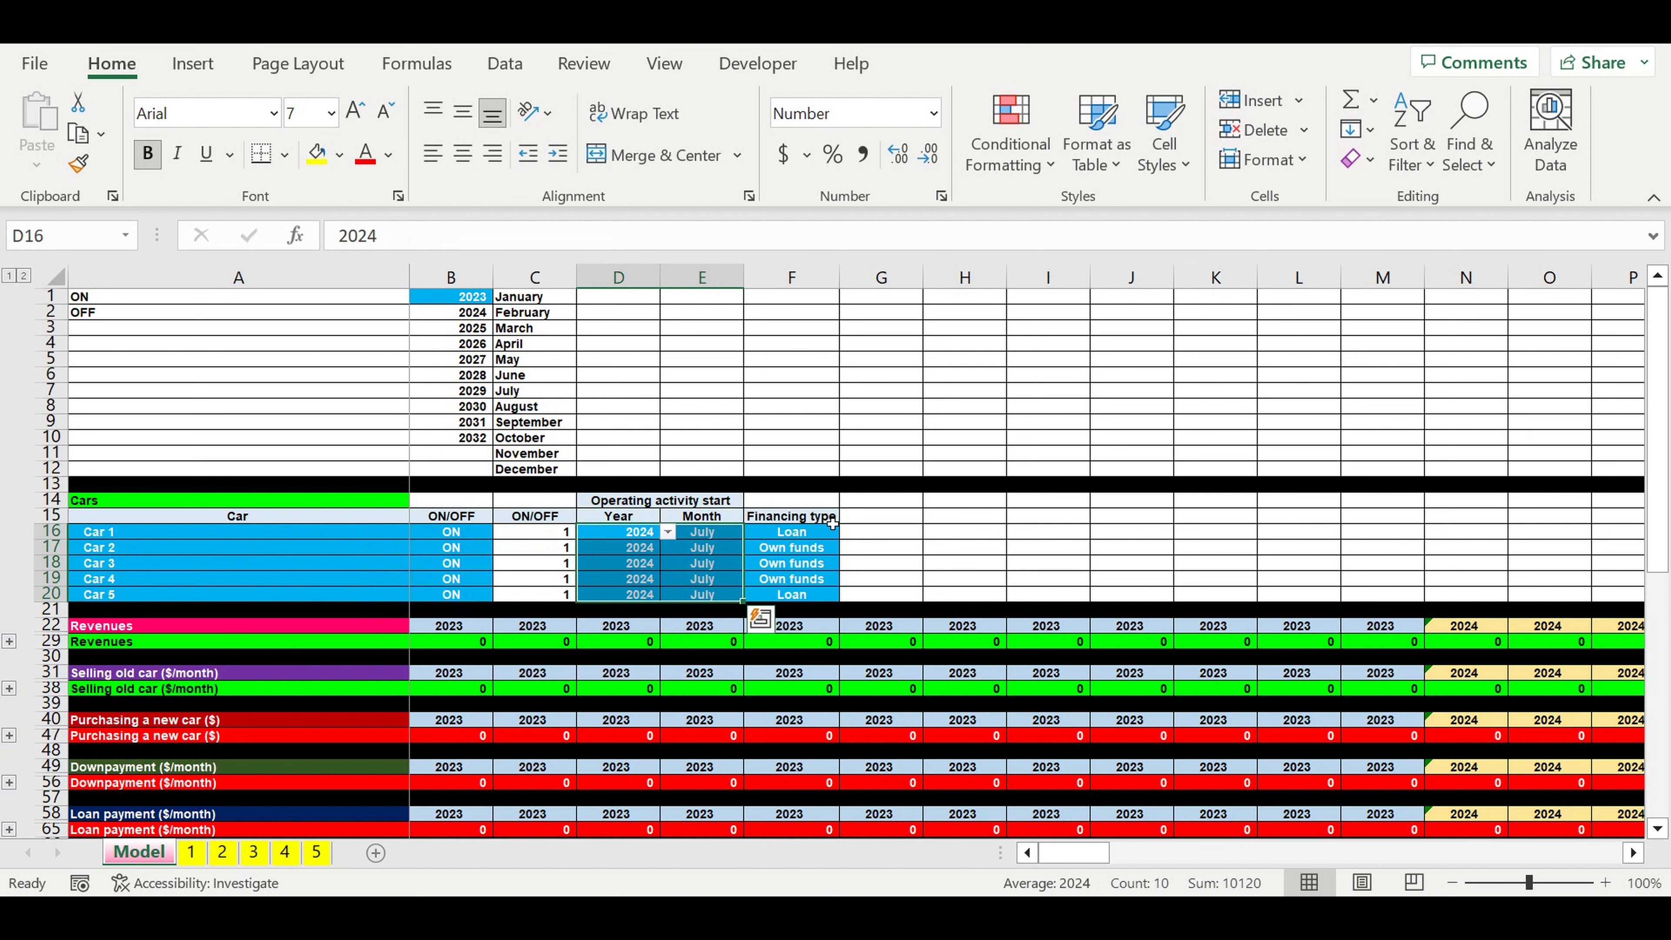
drag(803, 539, 802, 596)
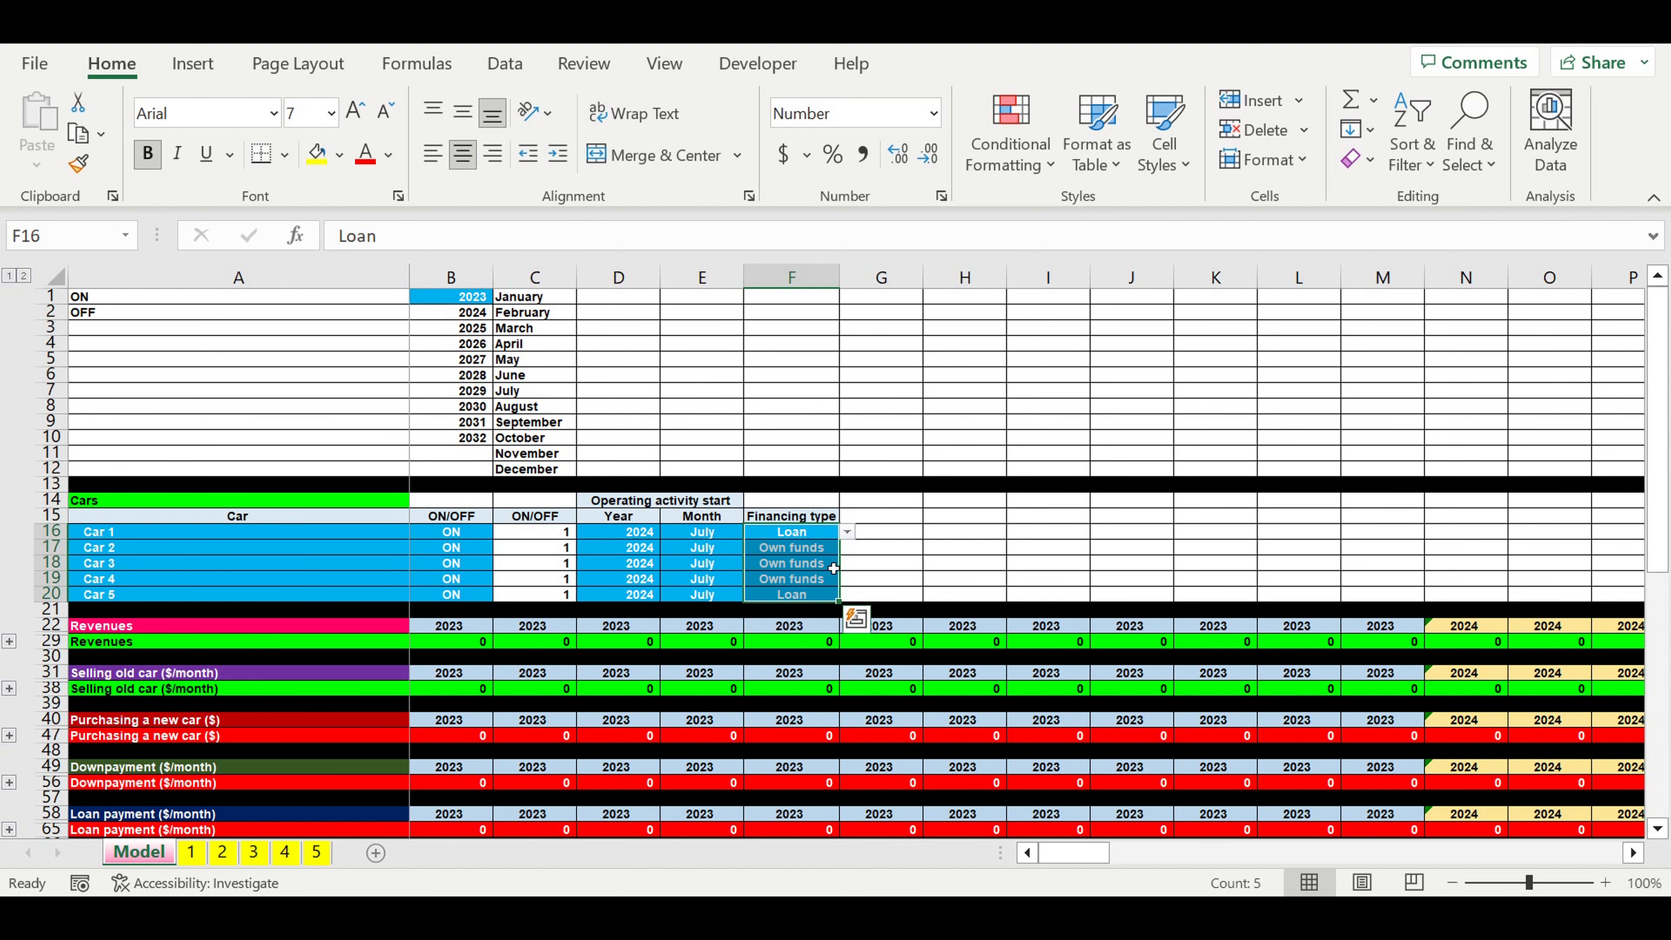
scroll(832, 561, down, 3)
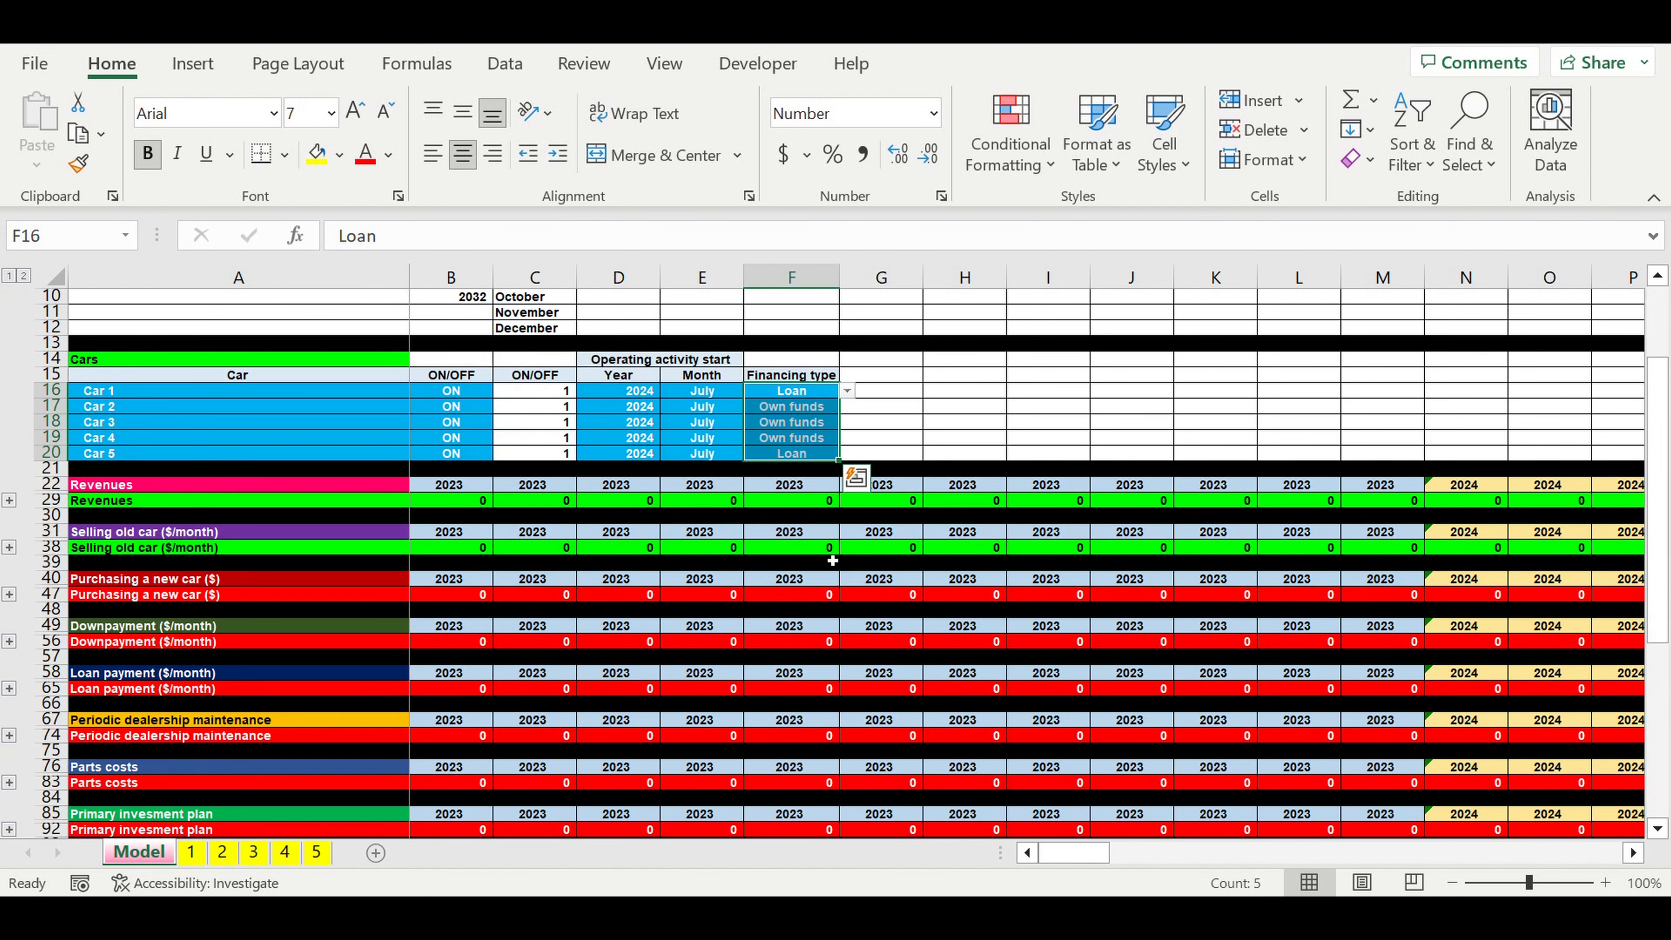
scroll(832, 563, up, 3)
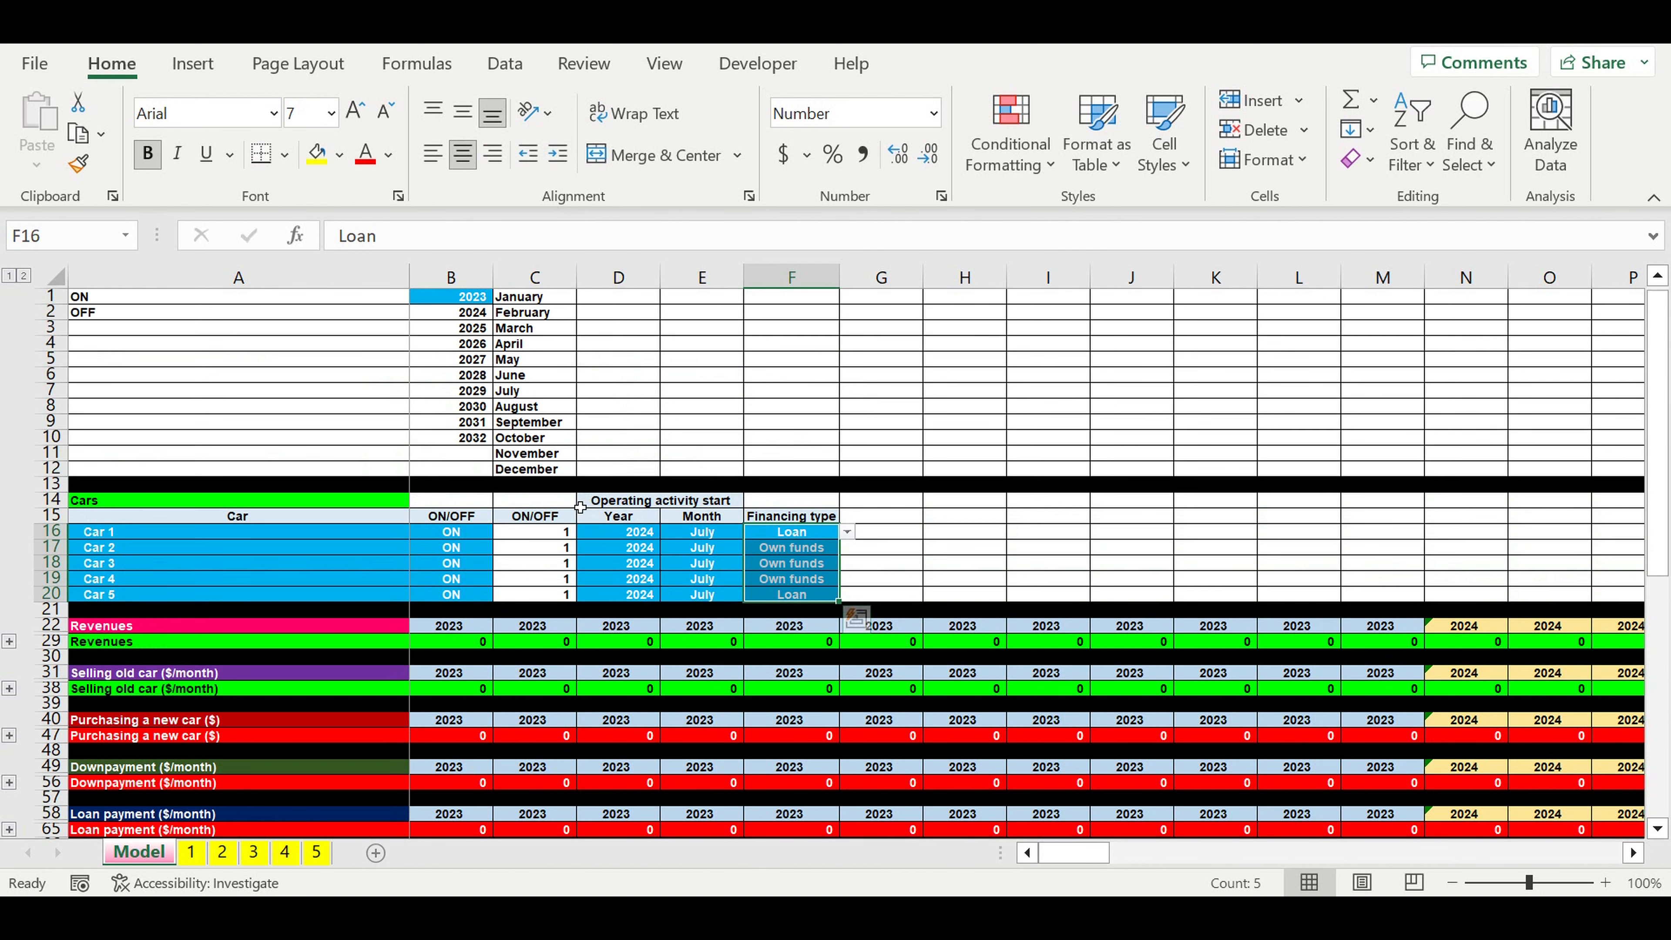
- Look through the numbered car sheets and go to the Trips types table on sheet 1
click(194, 859)
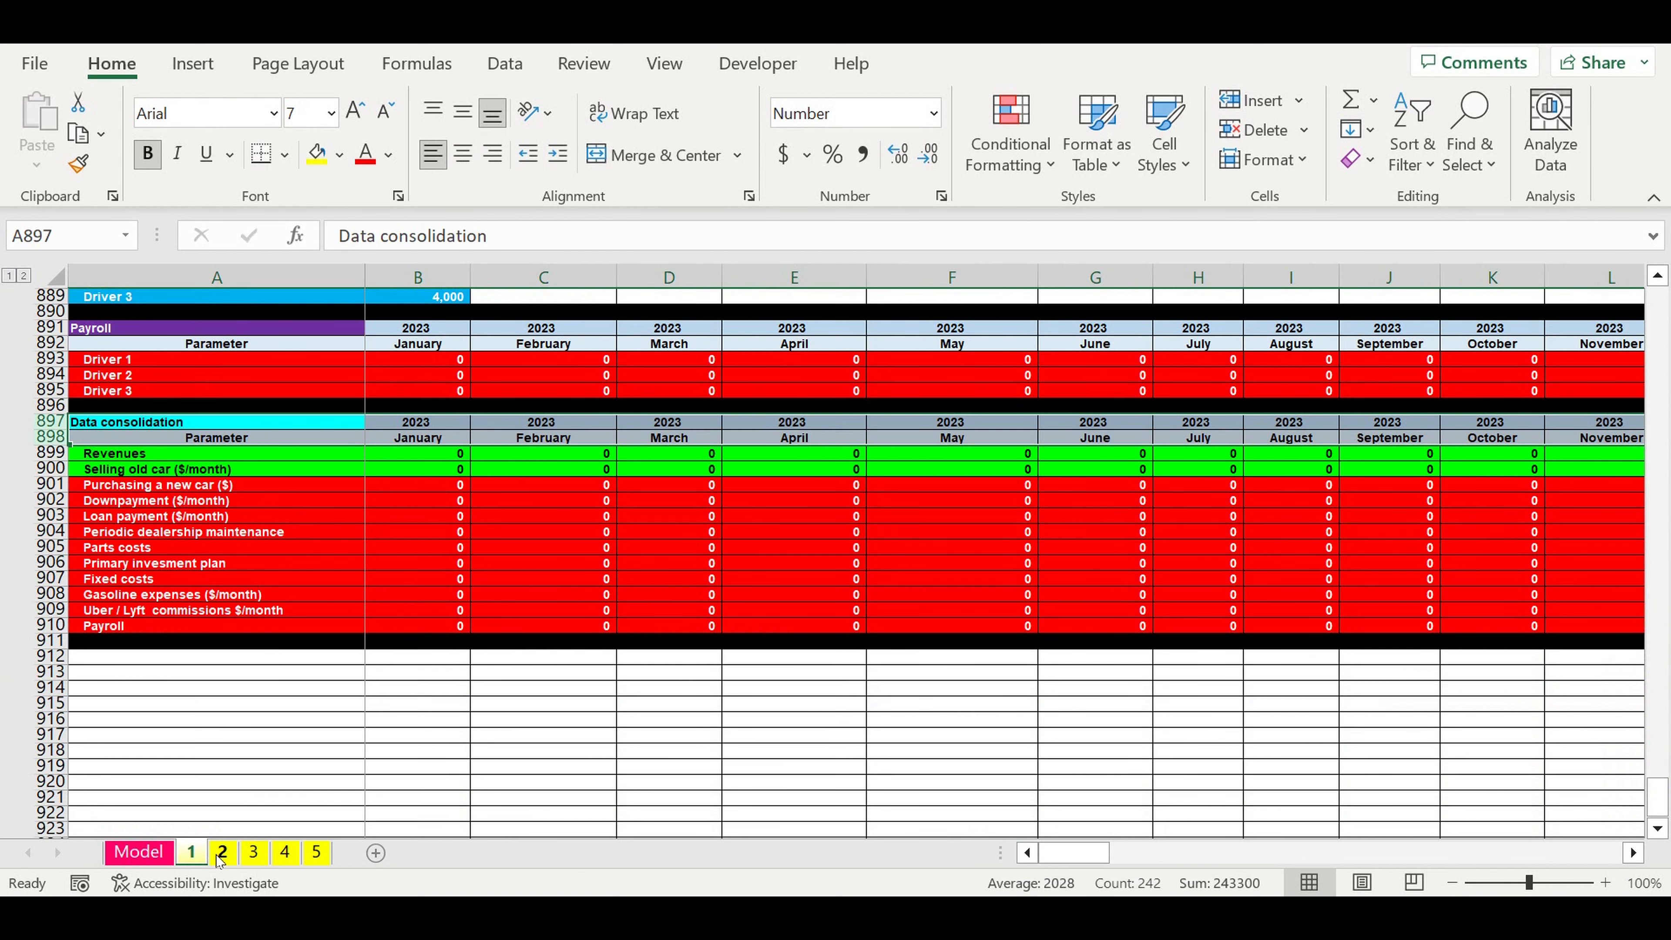
click(253, 852)
click(317, 852)
click(191, 854)
drag(1657, 796, 1658, 305)
scroll(289, 588, down, 2)
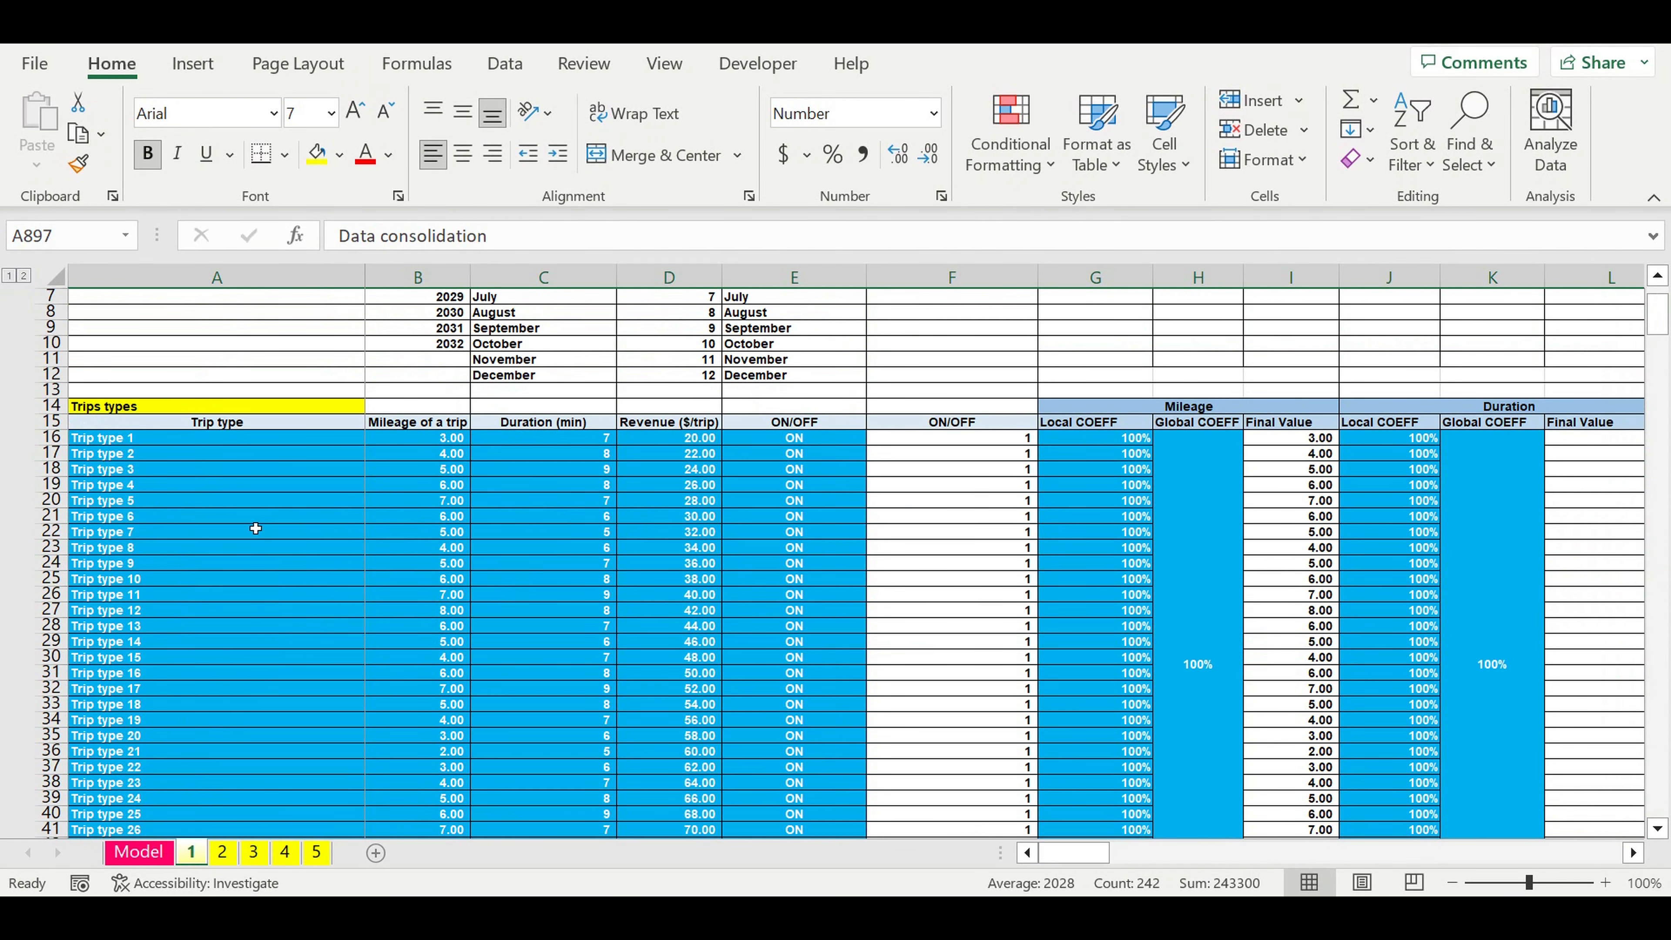
- Examine the trip names, mileage, duration, revenue per trip and ON/OFF columns of the Trips types table
drag(130, 441, 154, 787)
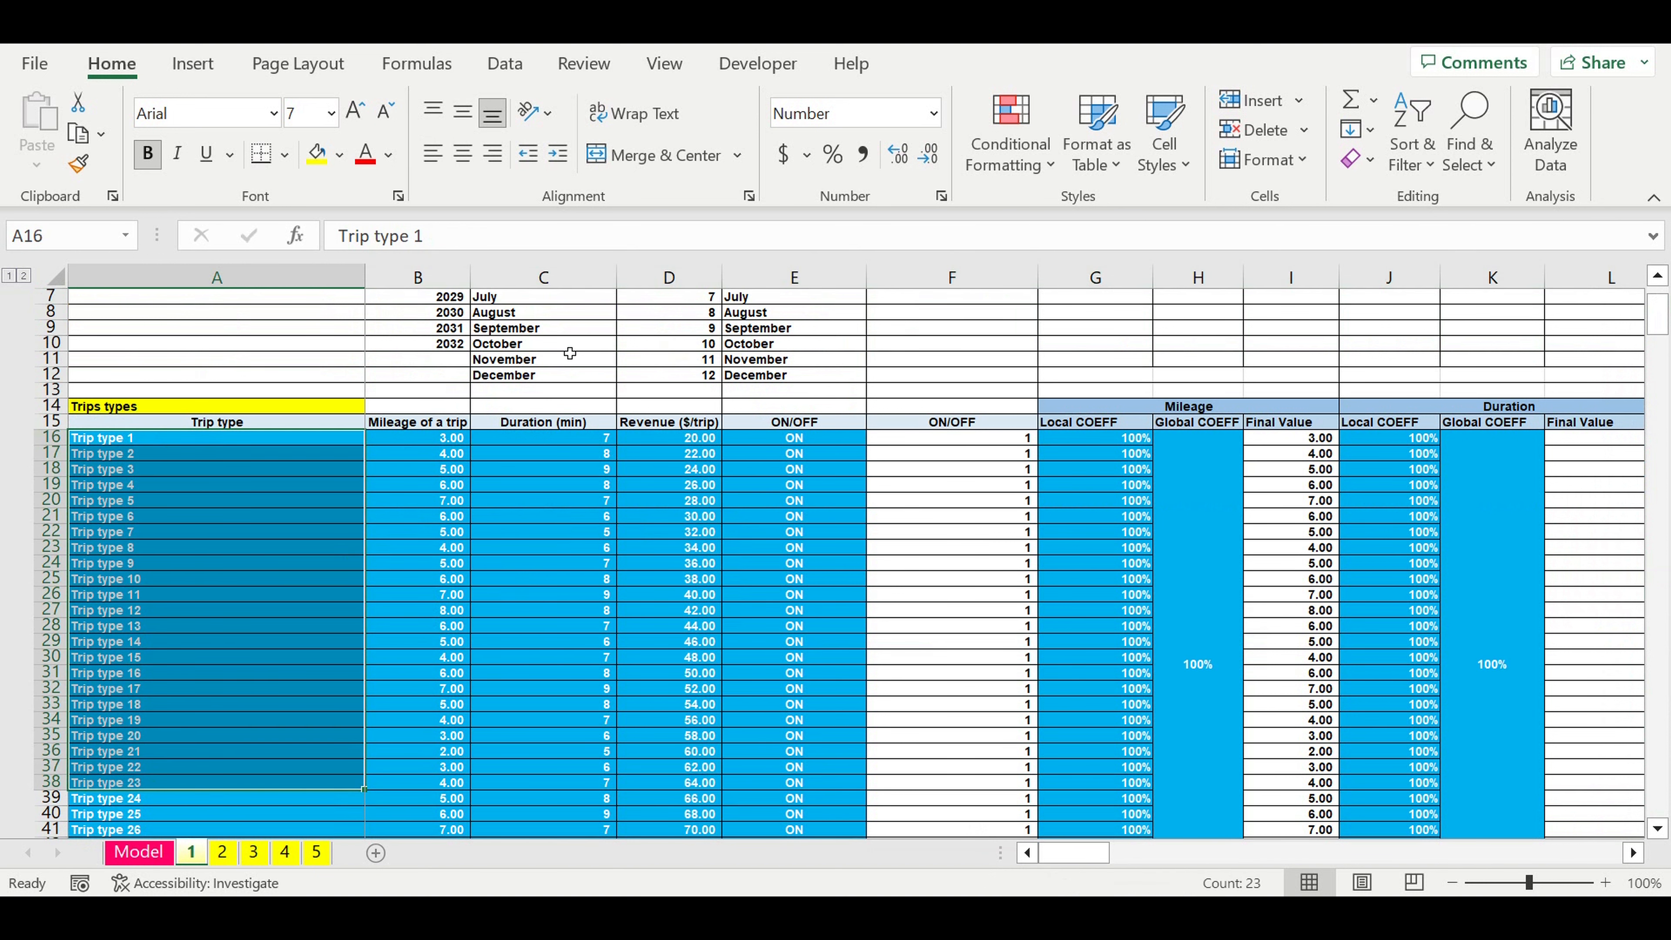
drag(421, 440, 441, 699)
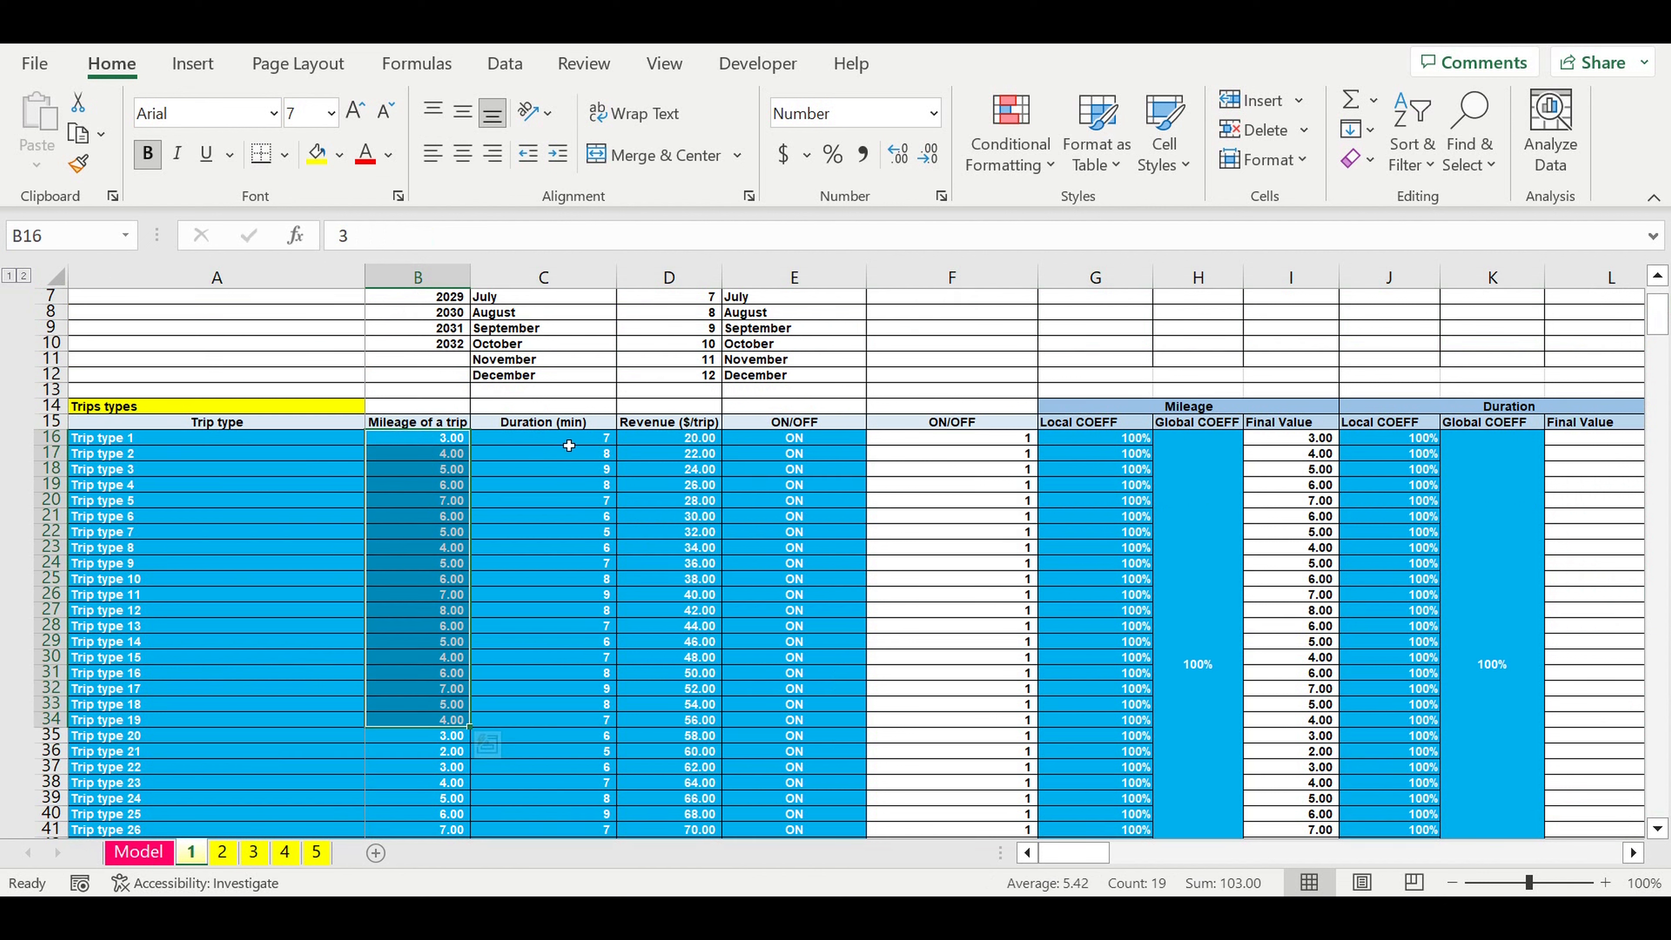
drag(569, 445, 567, 641)
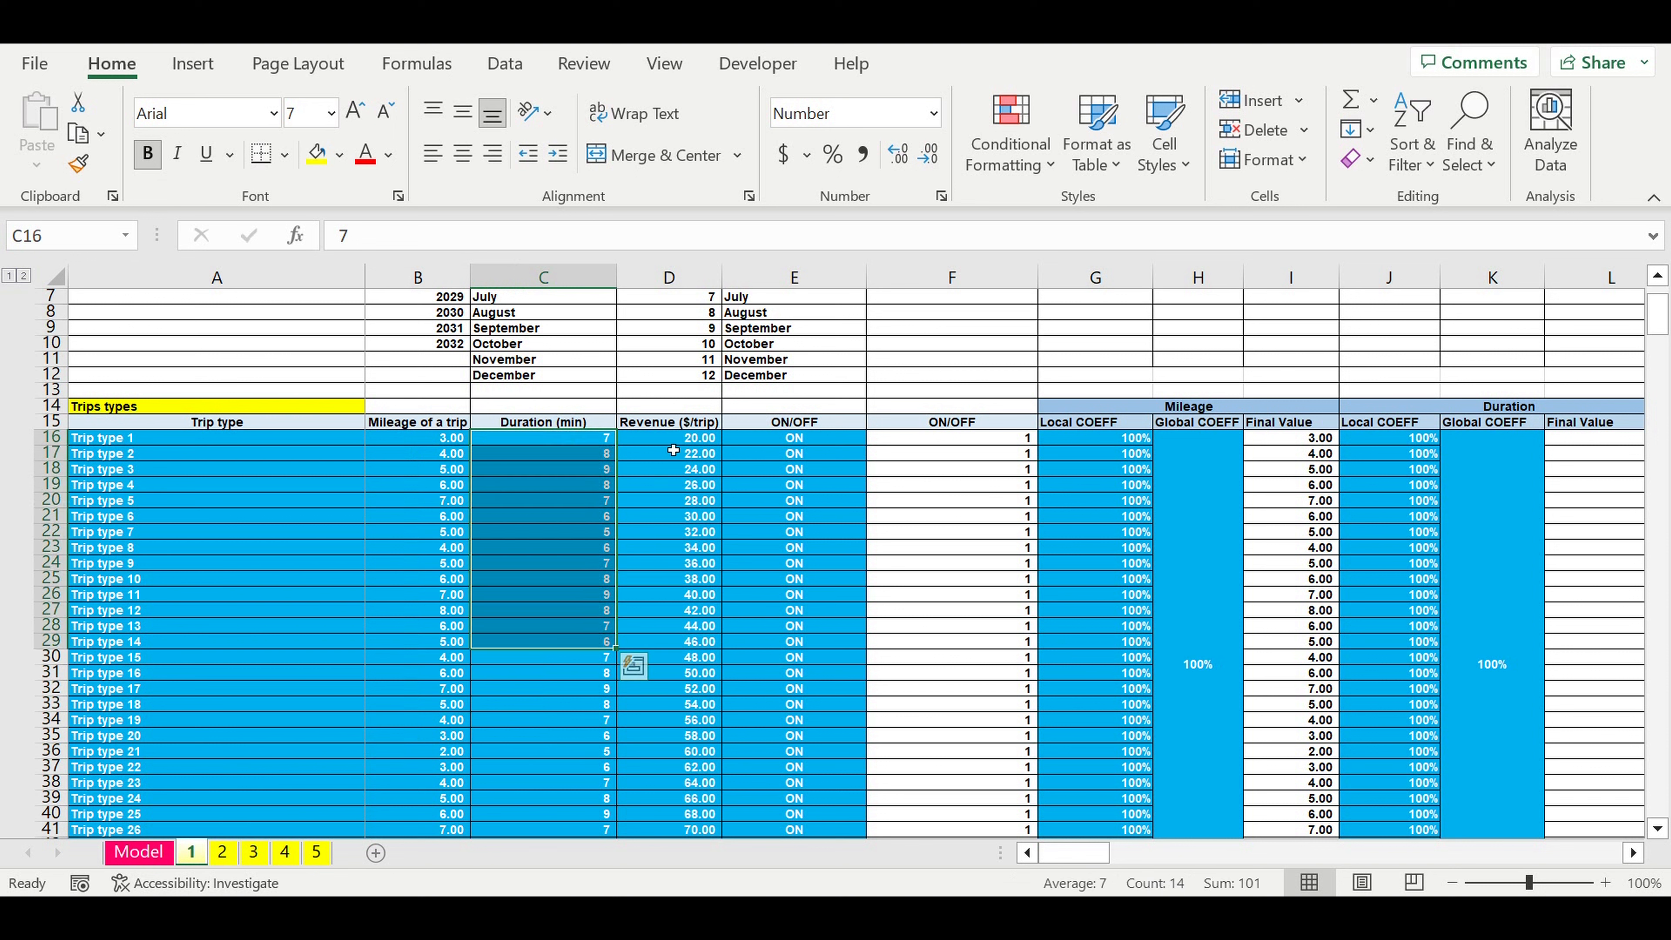
drag(671, 438, 671, 783)
drag(814, 438, 838, 768)
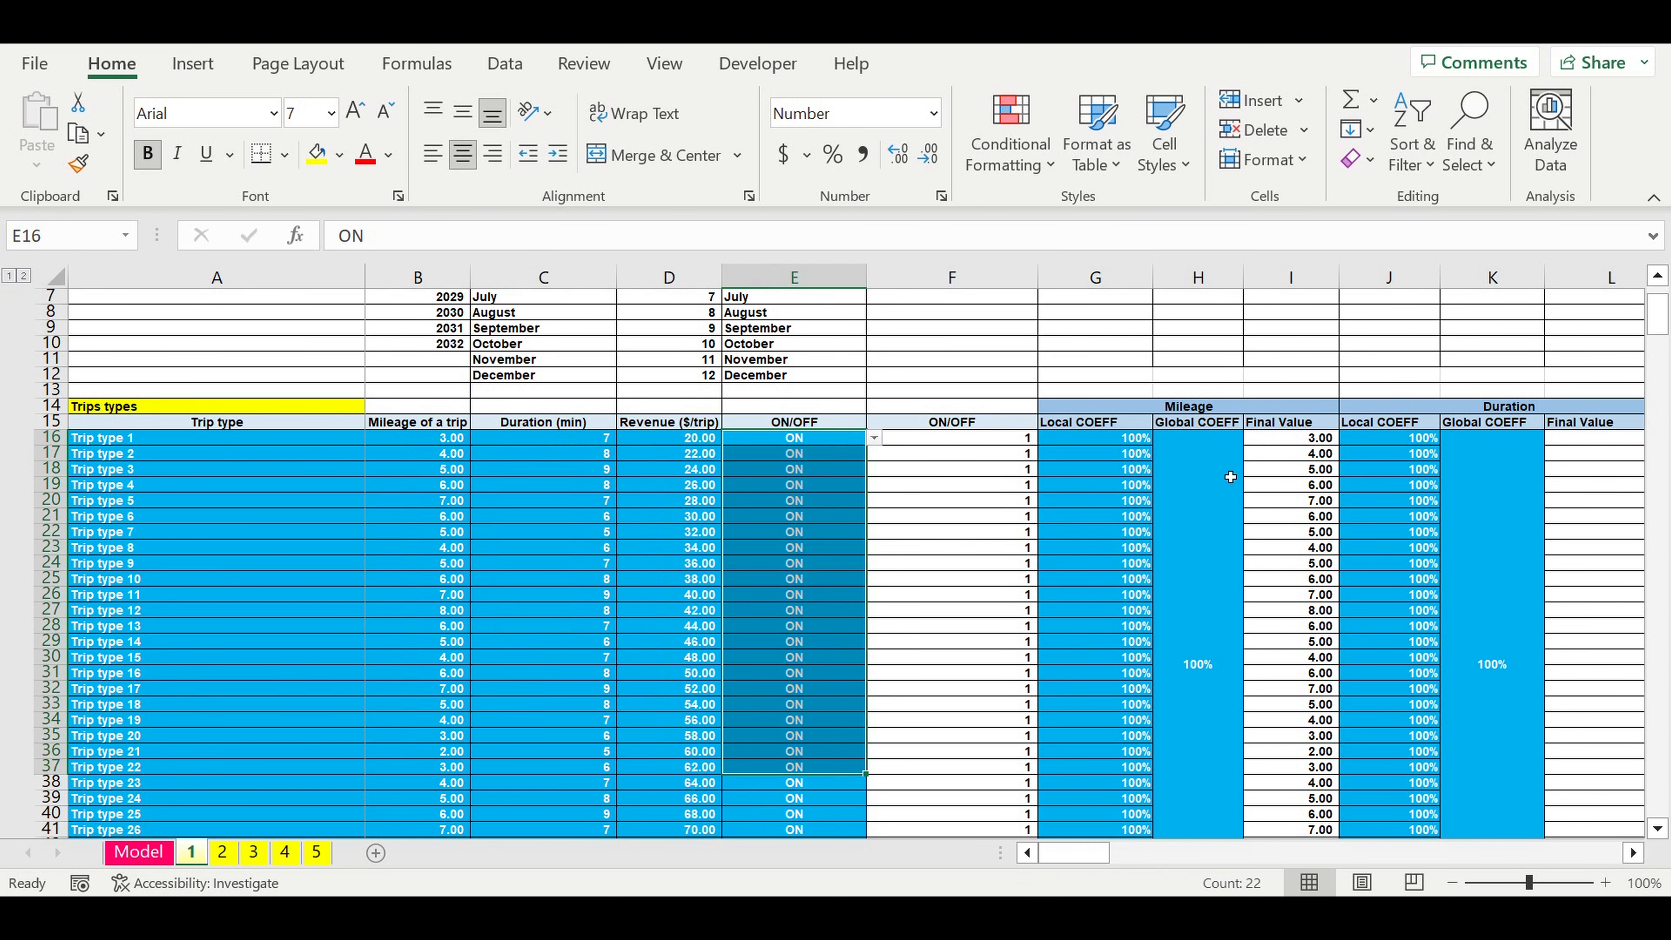
- Examine the local and global coefficients for mileage, duration and revenues in the Trips types table
drag(1220, 472, 1098, 472)
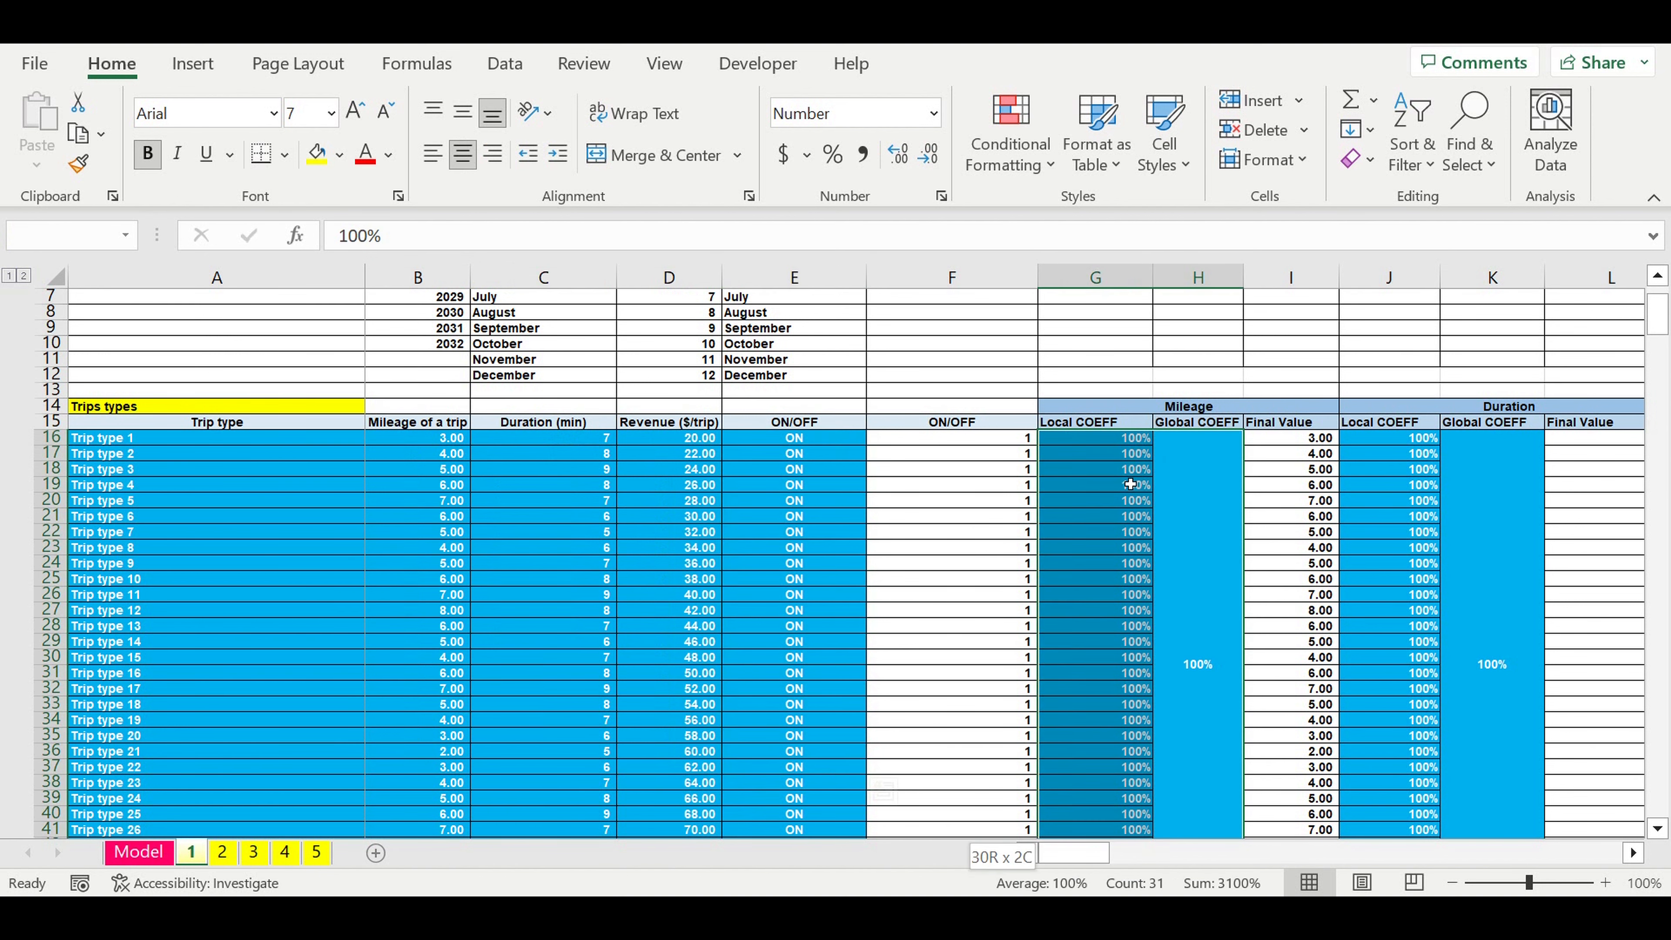
drag(1510, 473, 1468, 479)
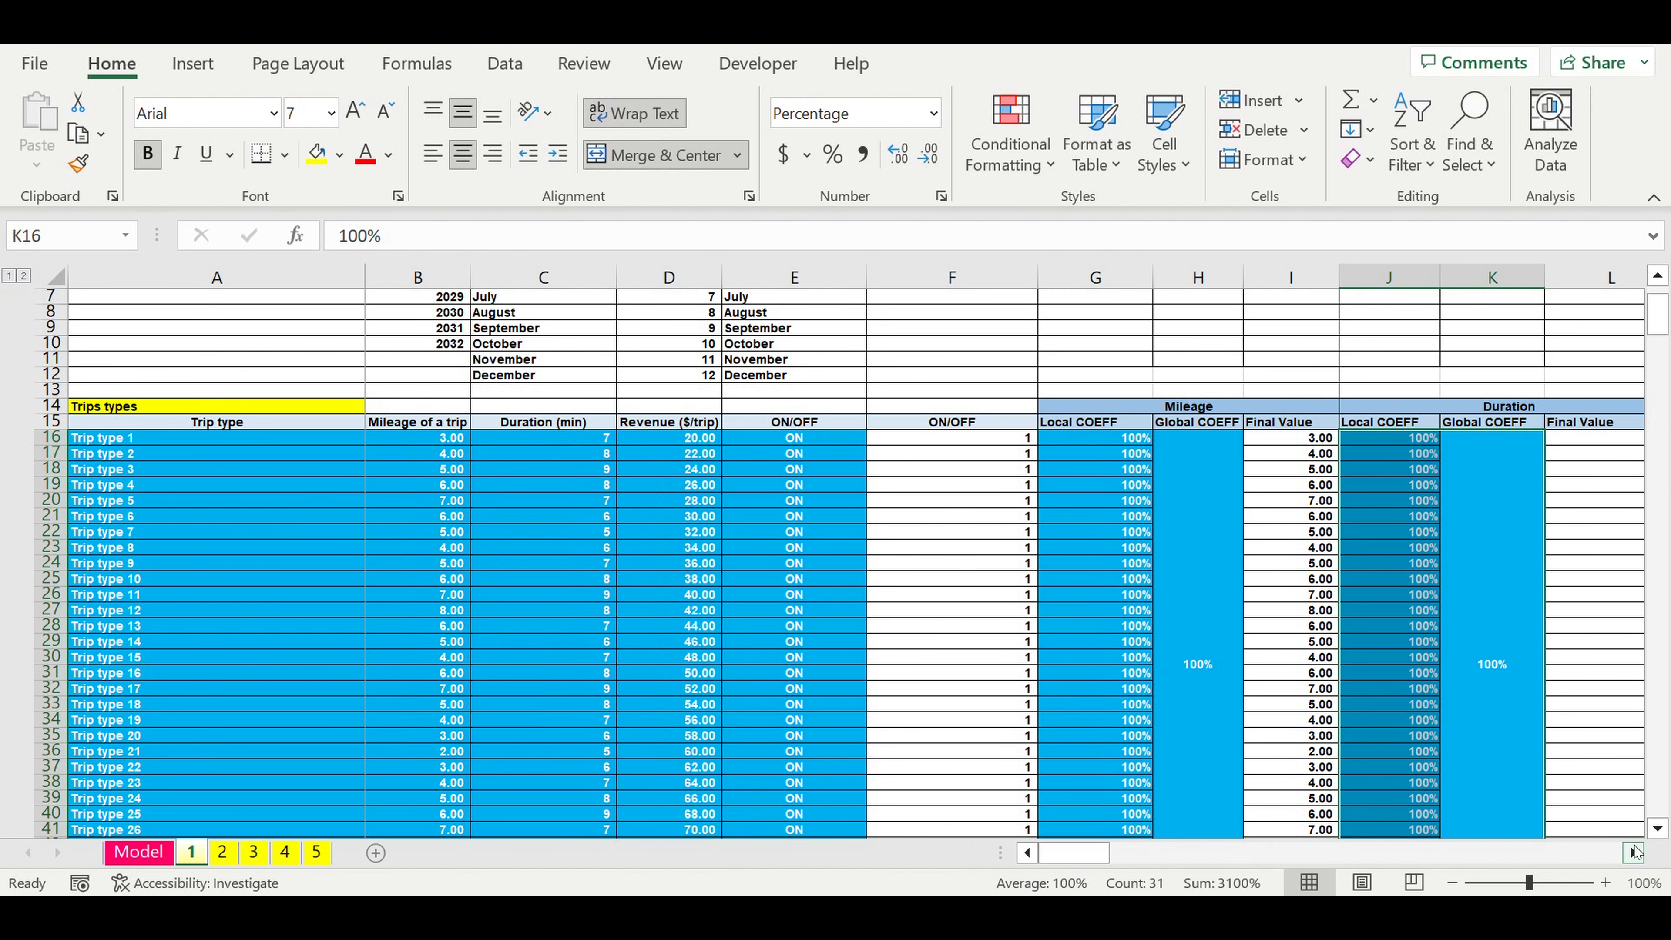
click(1635, 853)
click(1636, 853)
click(1635, 852)
drag(1471, 474, 1388, 475)
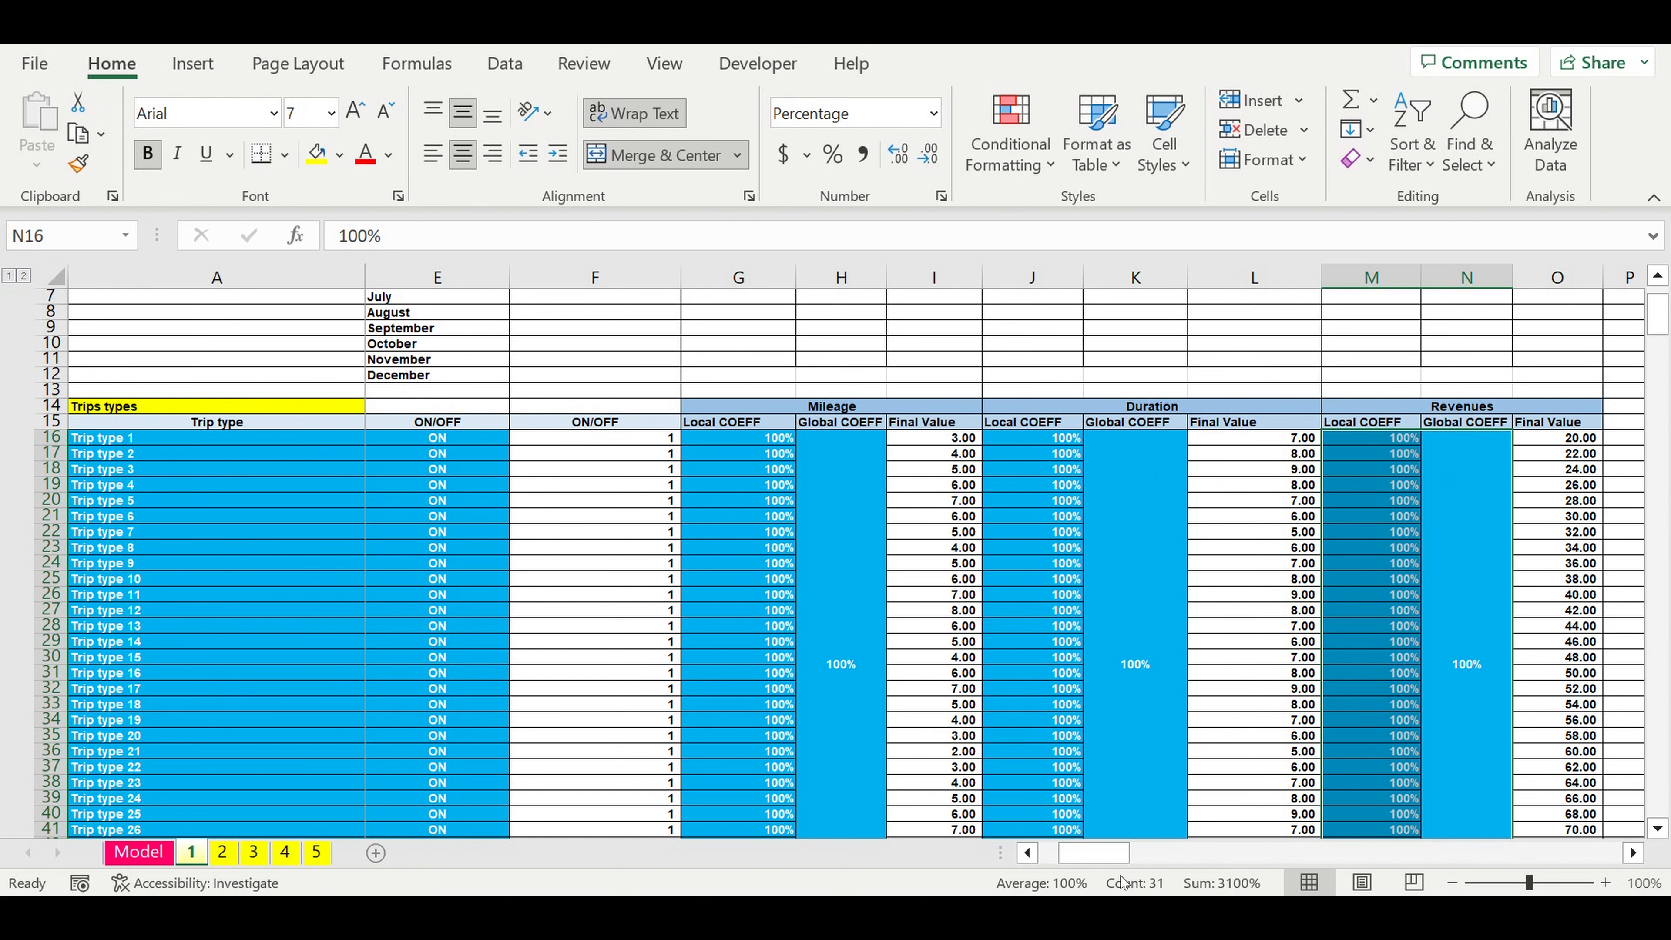
drag(1094, 852, 987, 866)
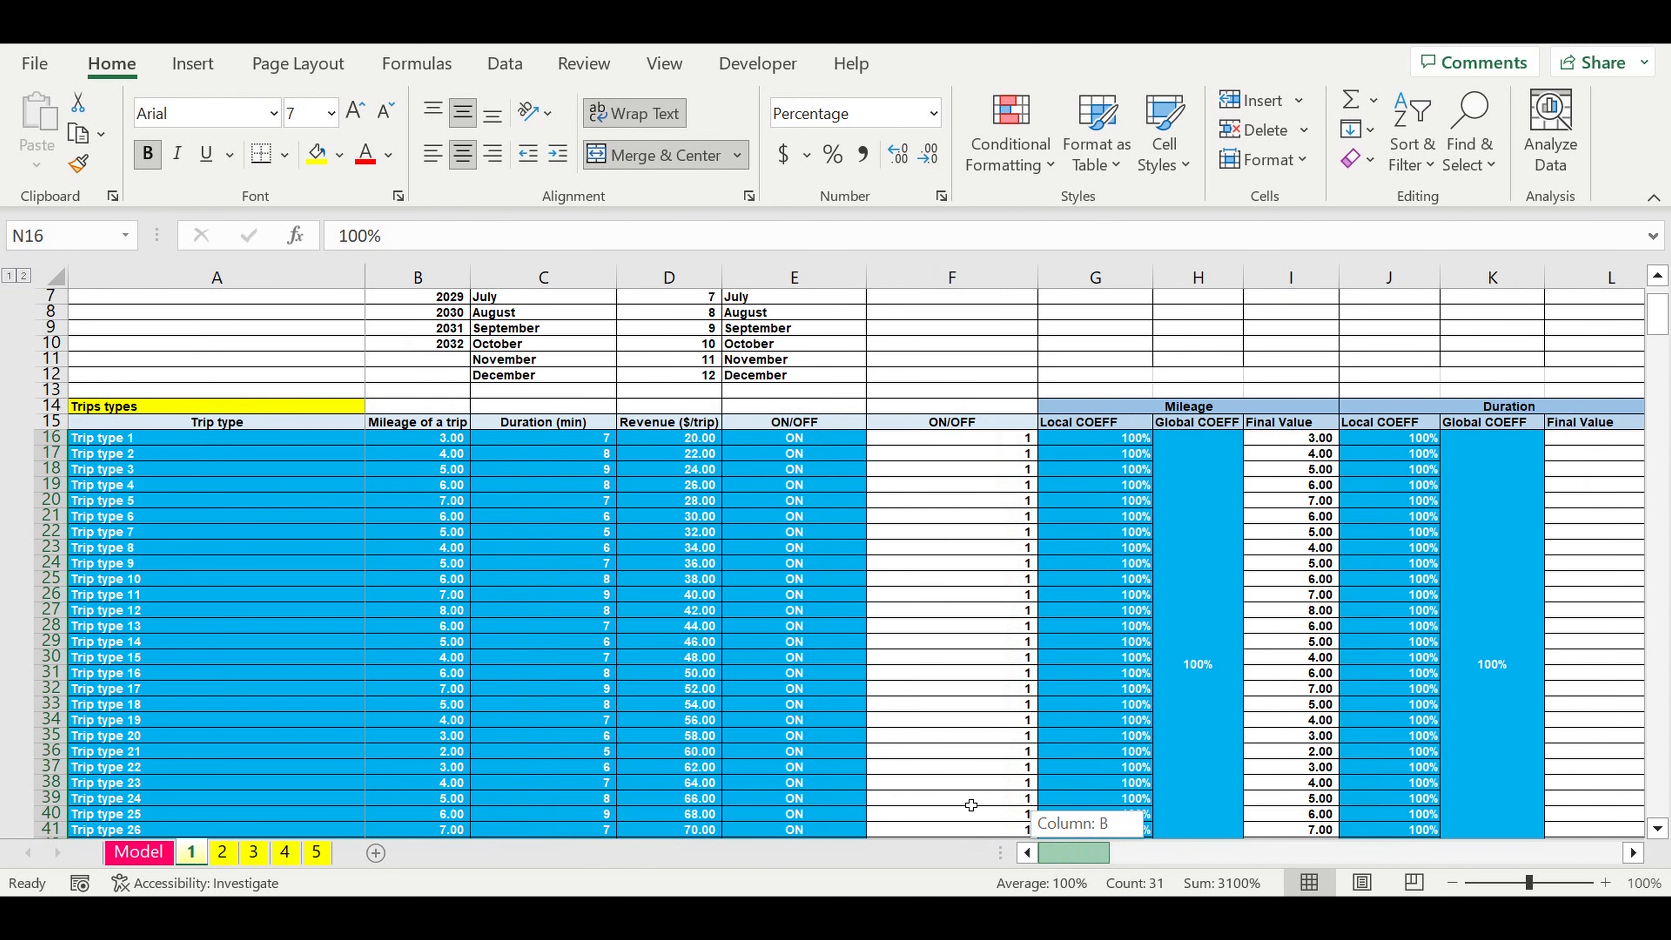
- Examine the Monday table's trip types, amounts of trips, local coefficients and ON/OFF switches on sheet 1
scroll(930, 660, down, 8)
scroll(929, 660, down, 1)
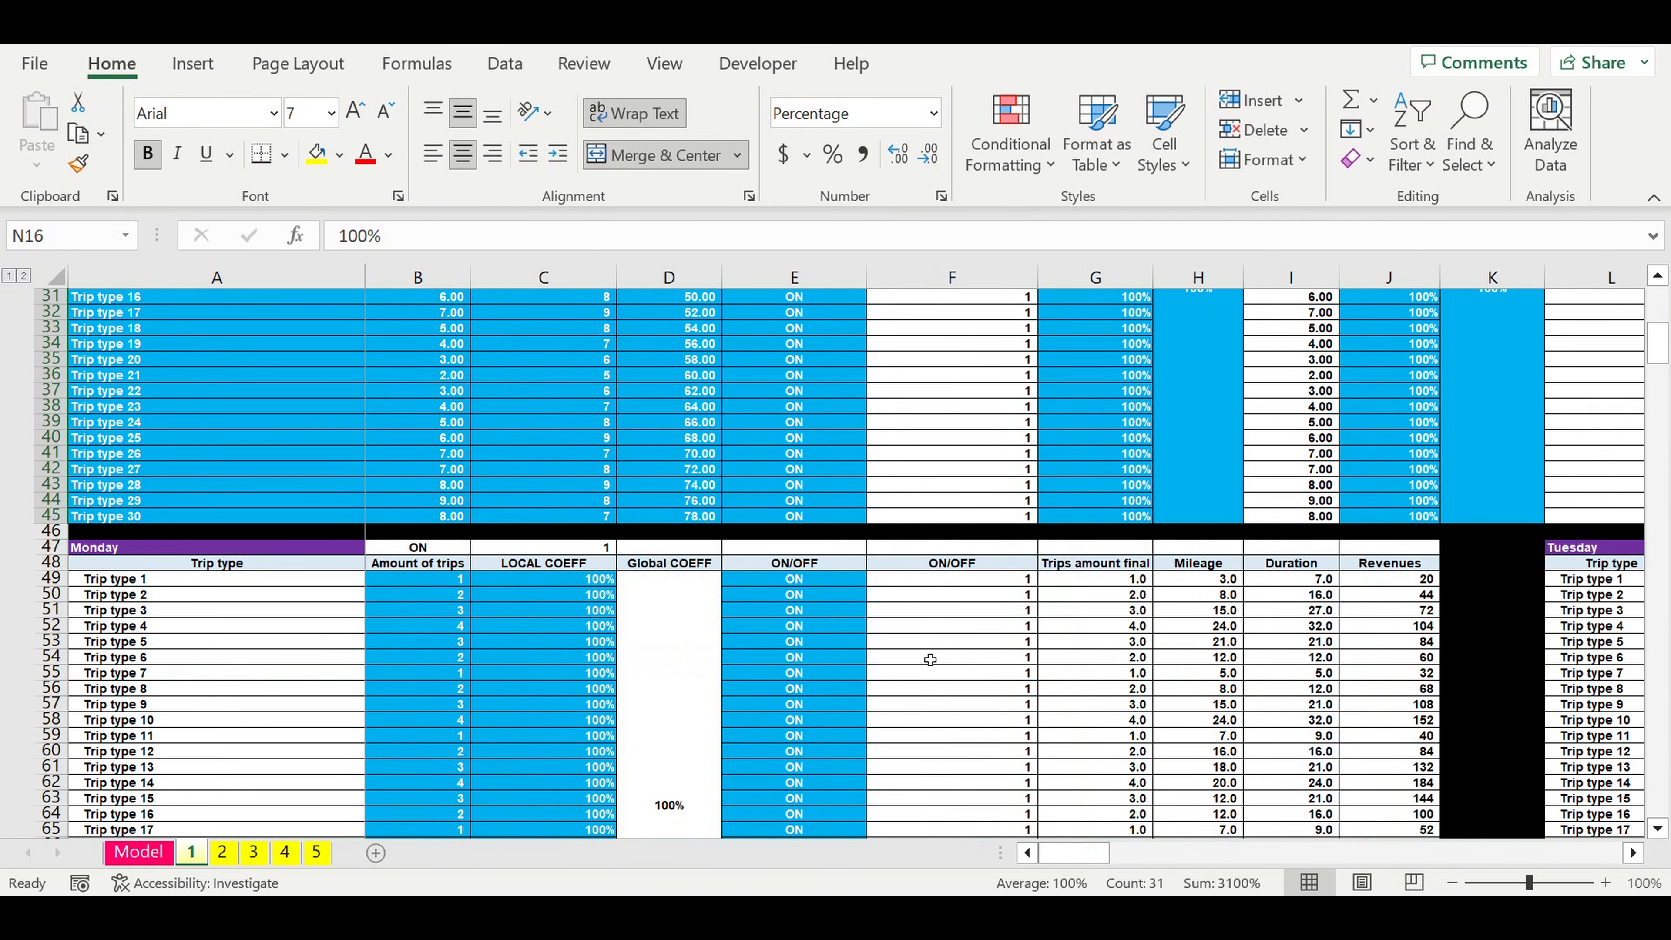
scroll(929, 660, down, 3)
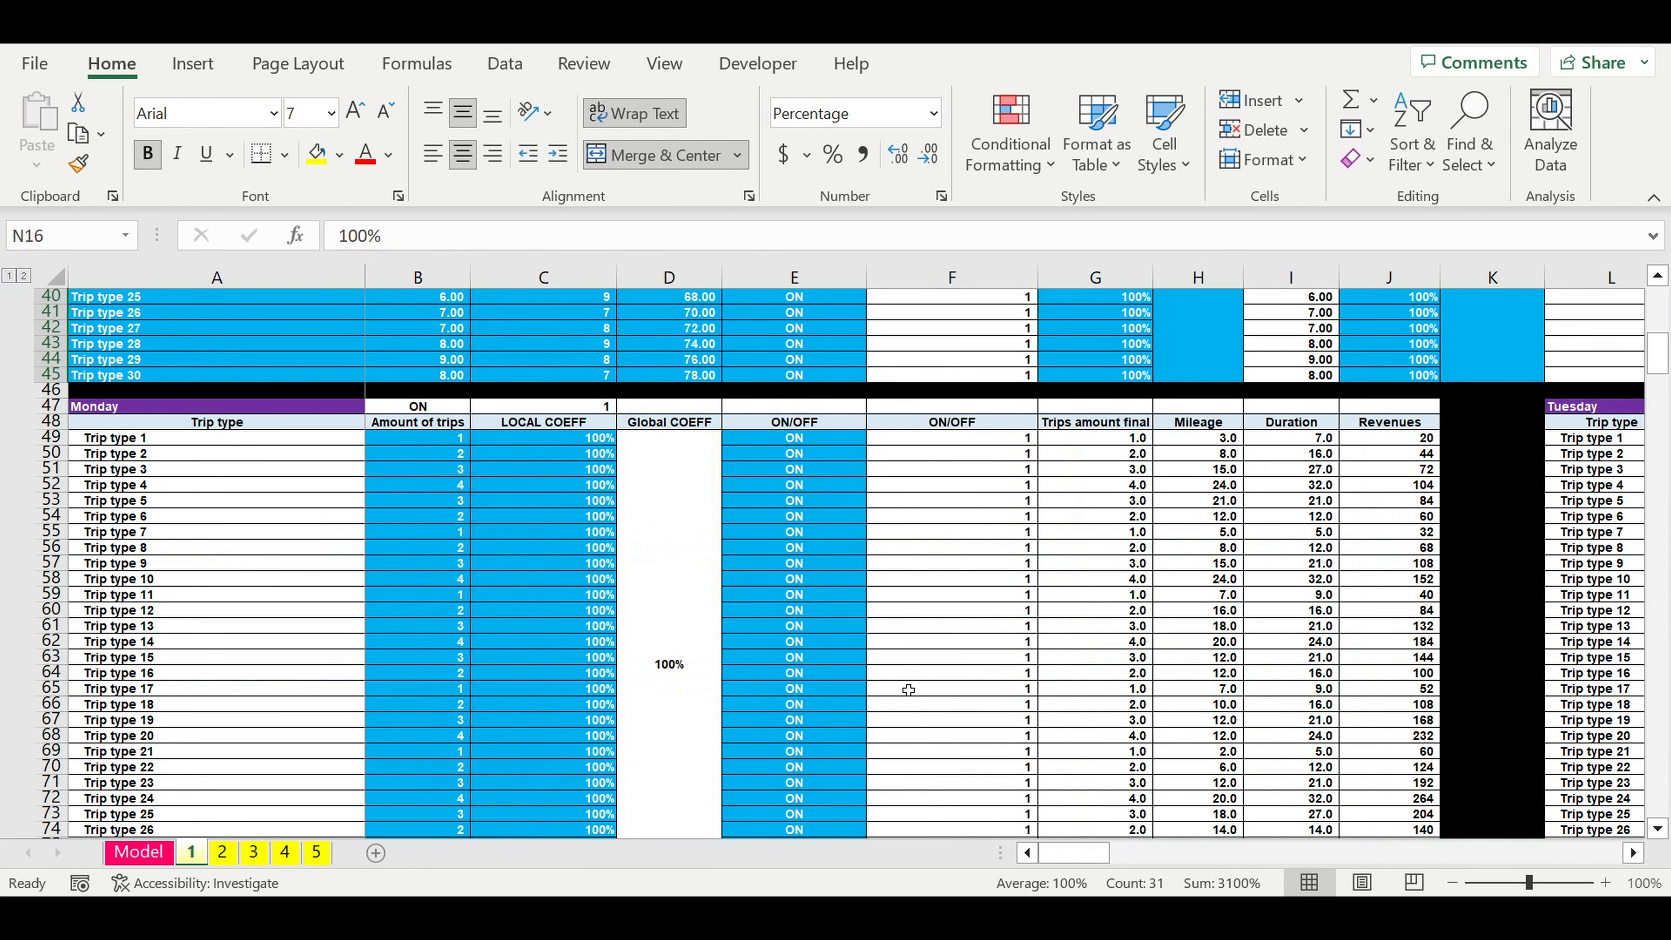
click(98, 408)
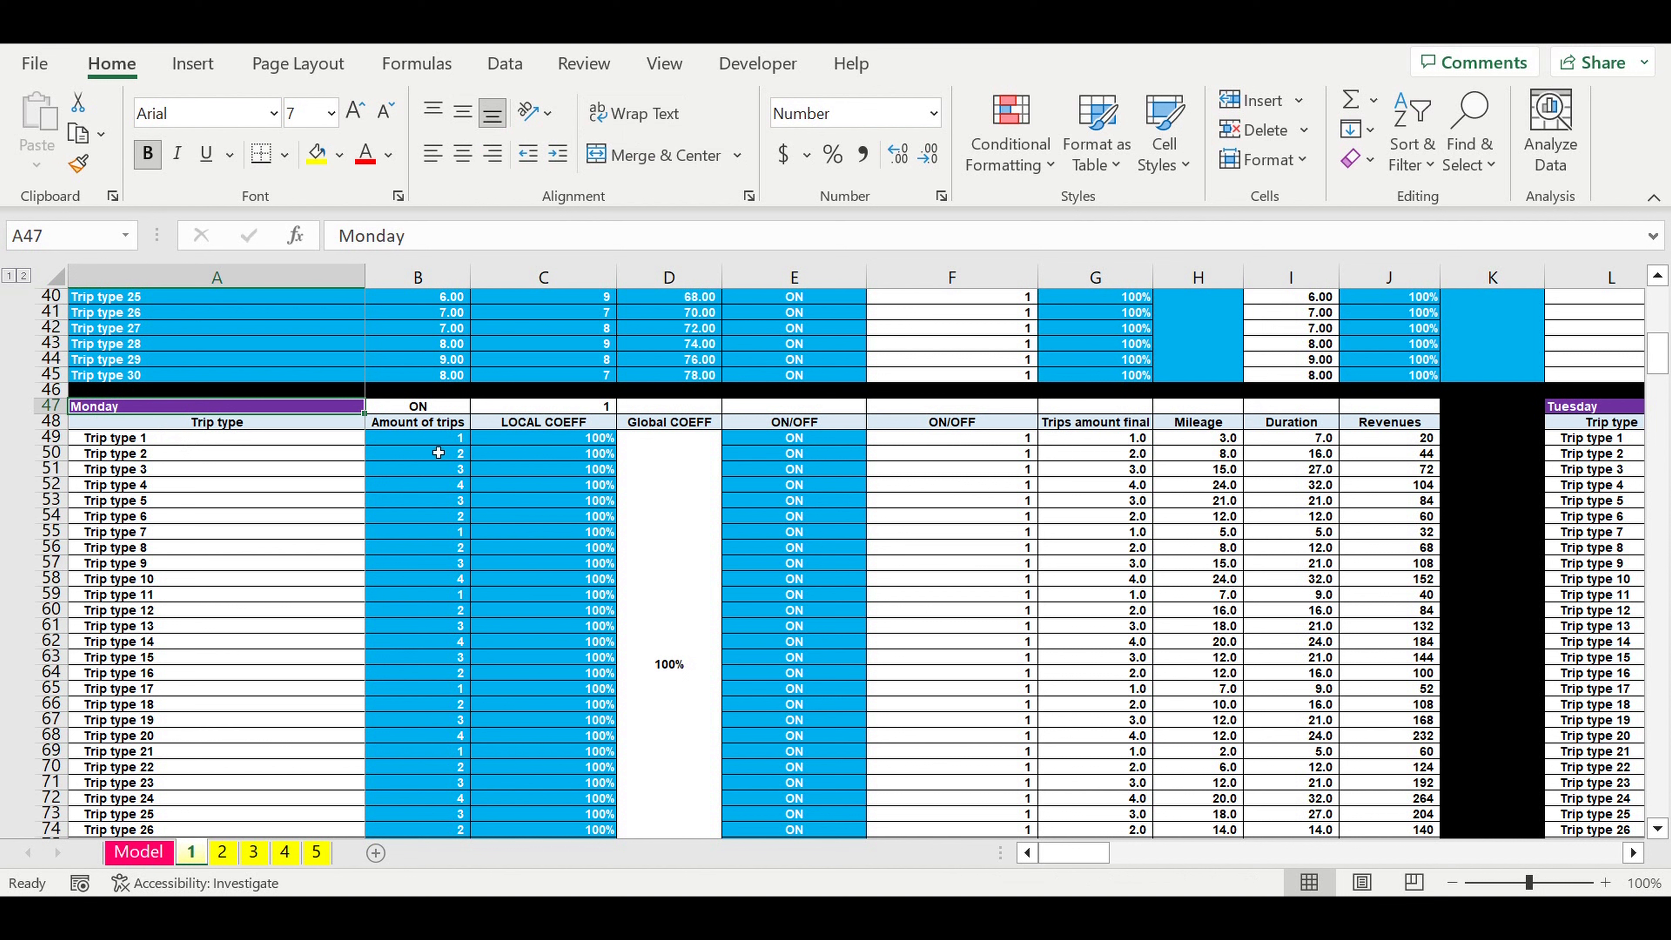
drag(444, 439, 454, 767)
drag(173, 469, 257, 767)
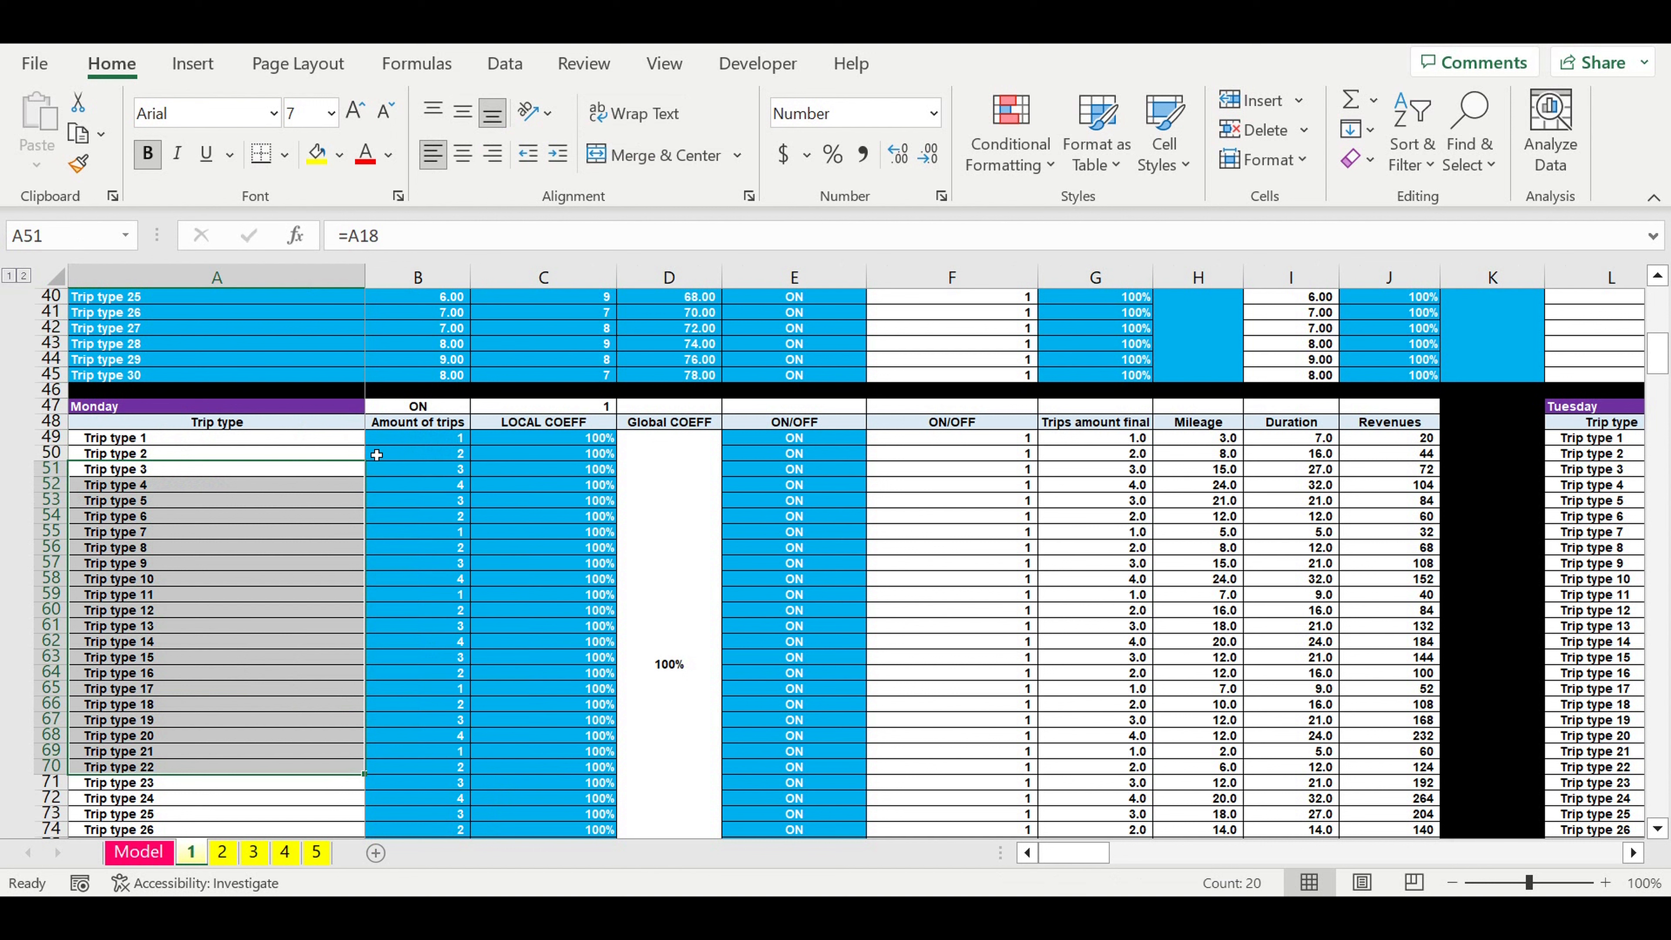
drag(414, 438, 469, 826)
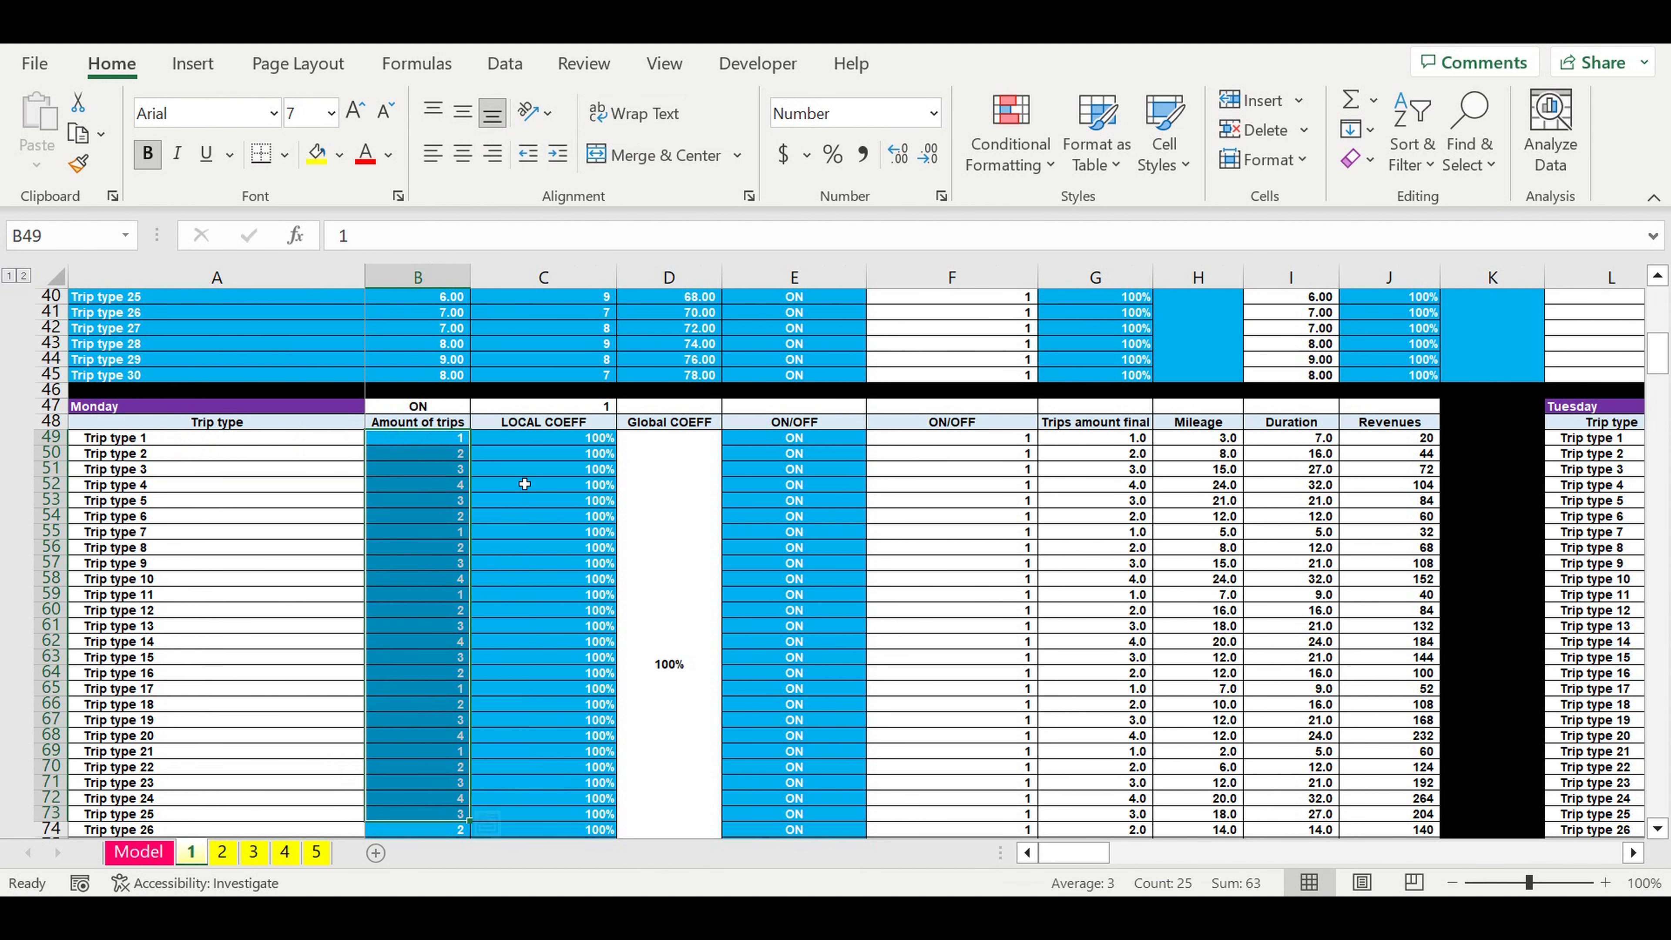
drag(560, 439, 553, 782)
drag(434, 454, 464, 735)
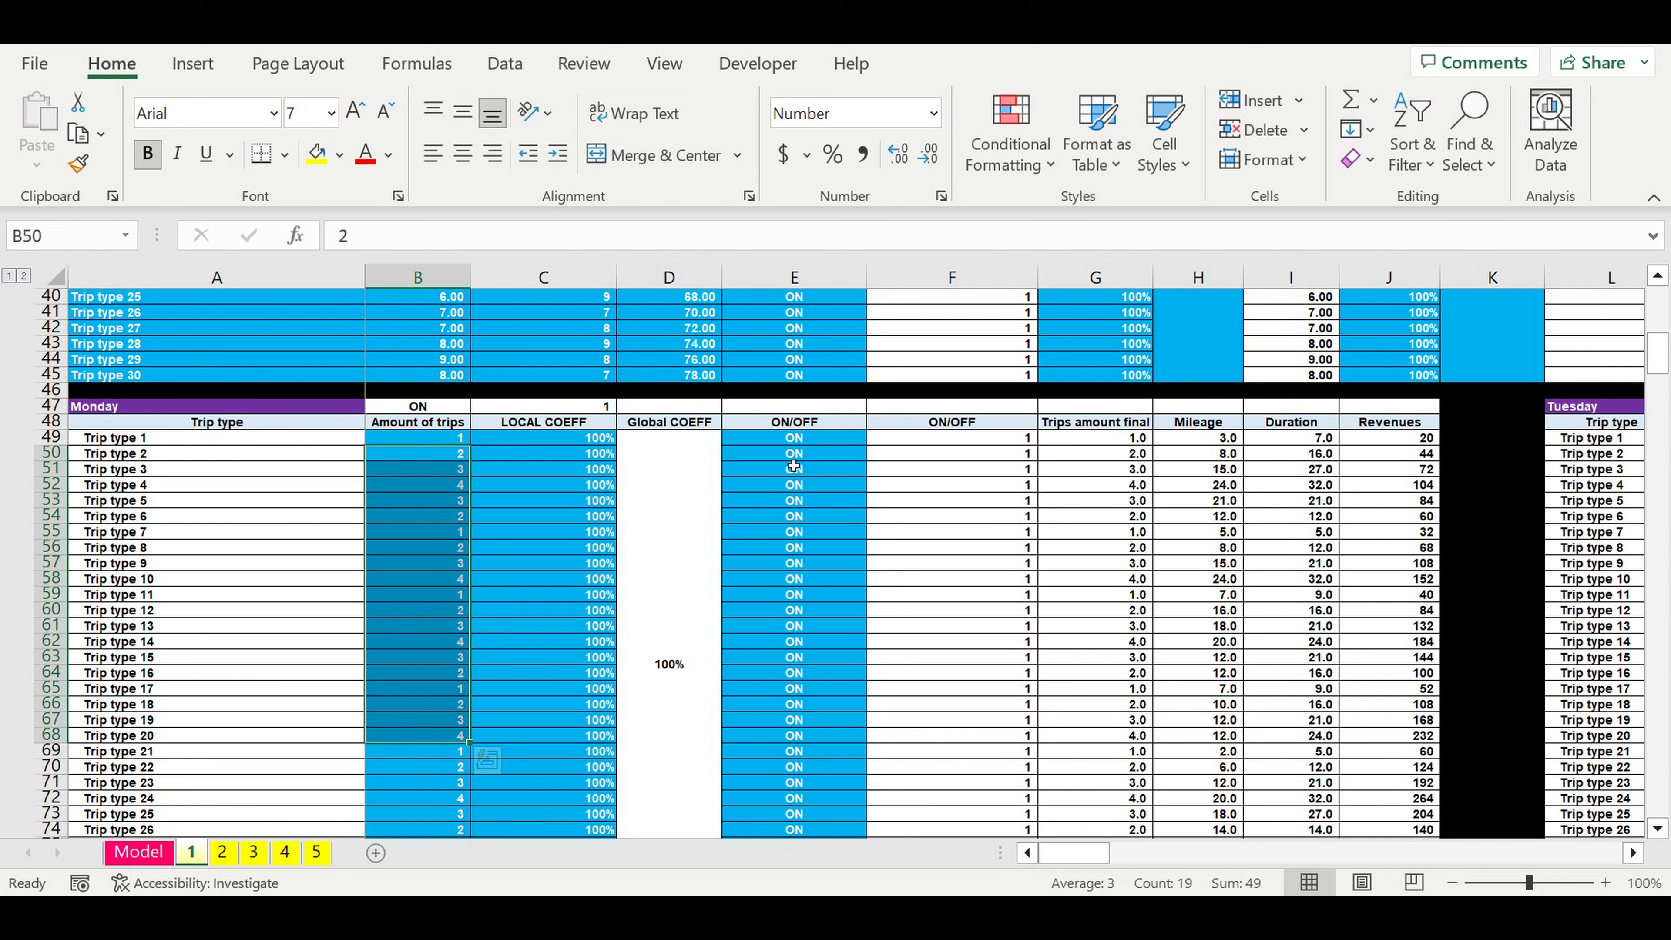
drag(794, 454, 796, 782)
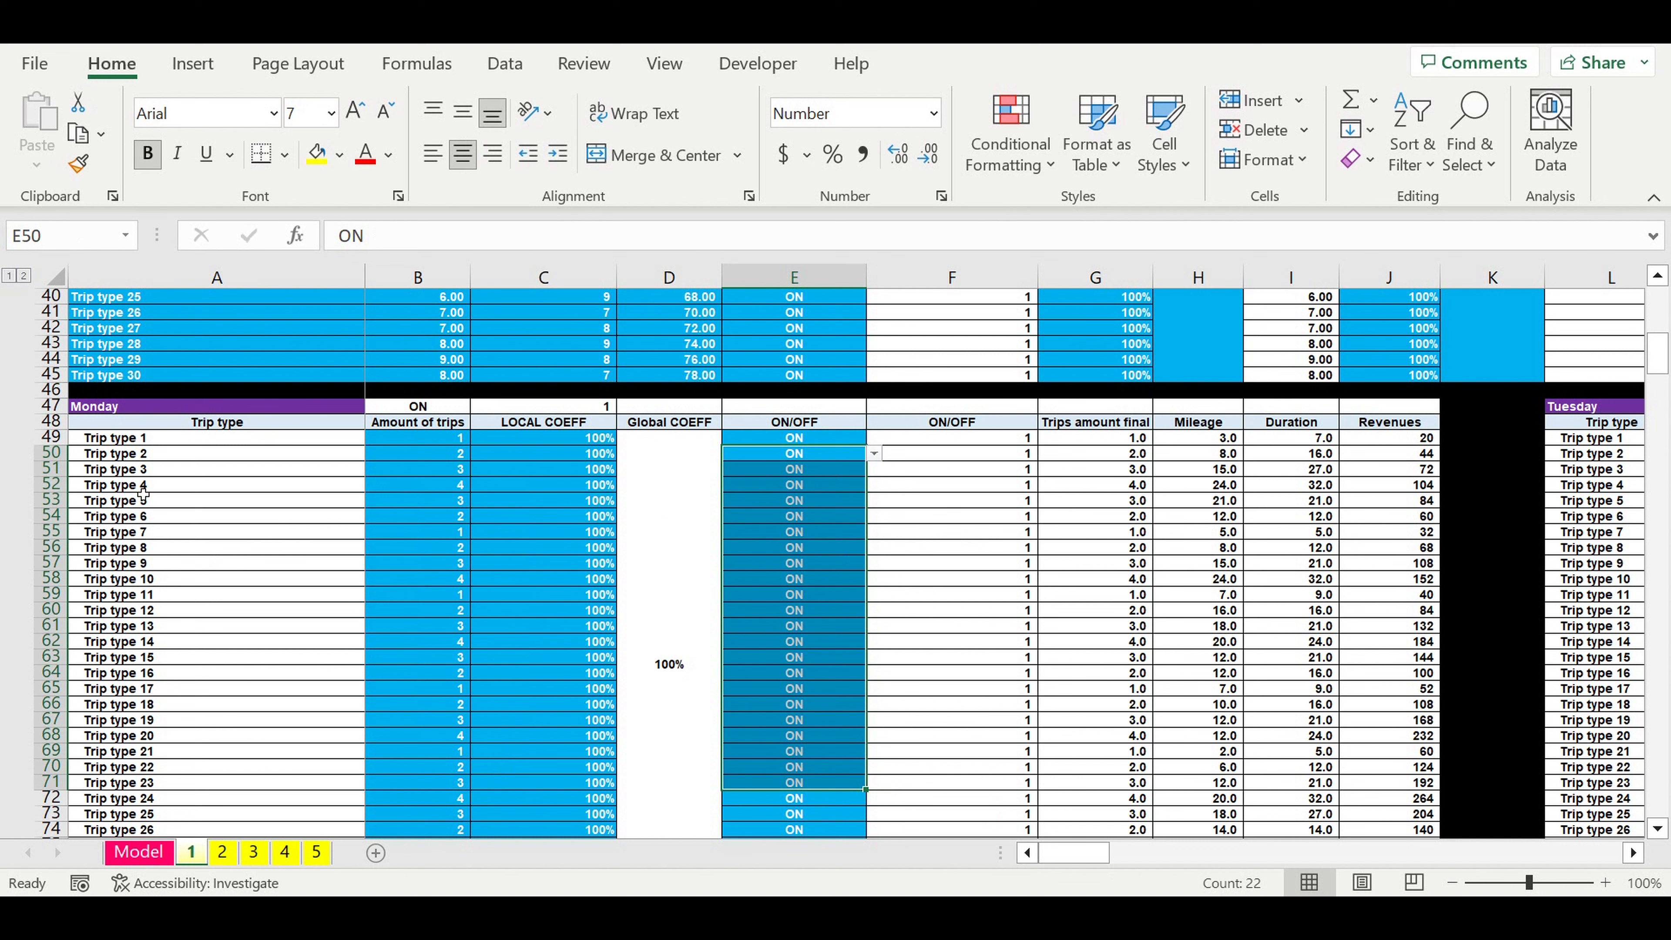
click(127, 408)
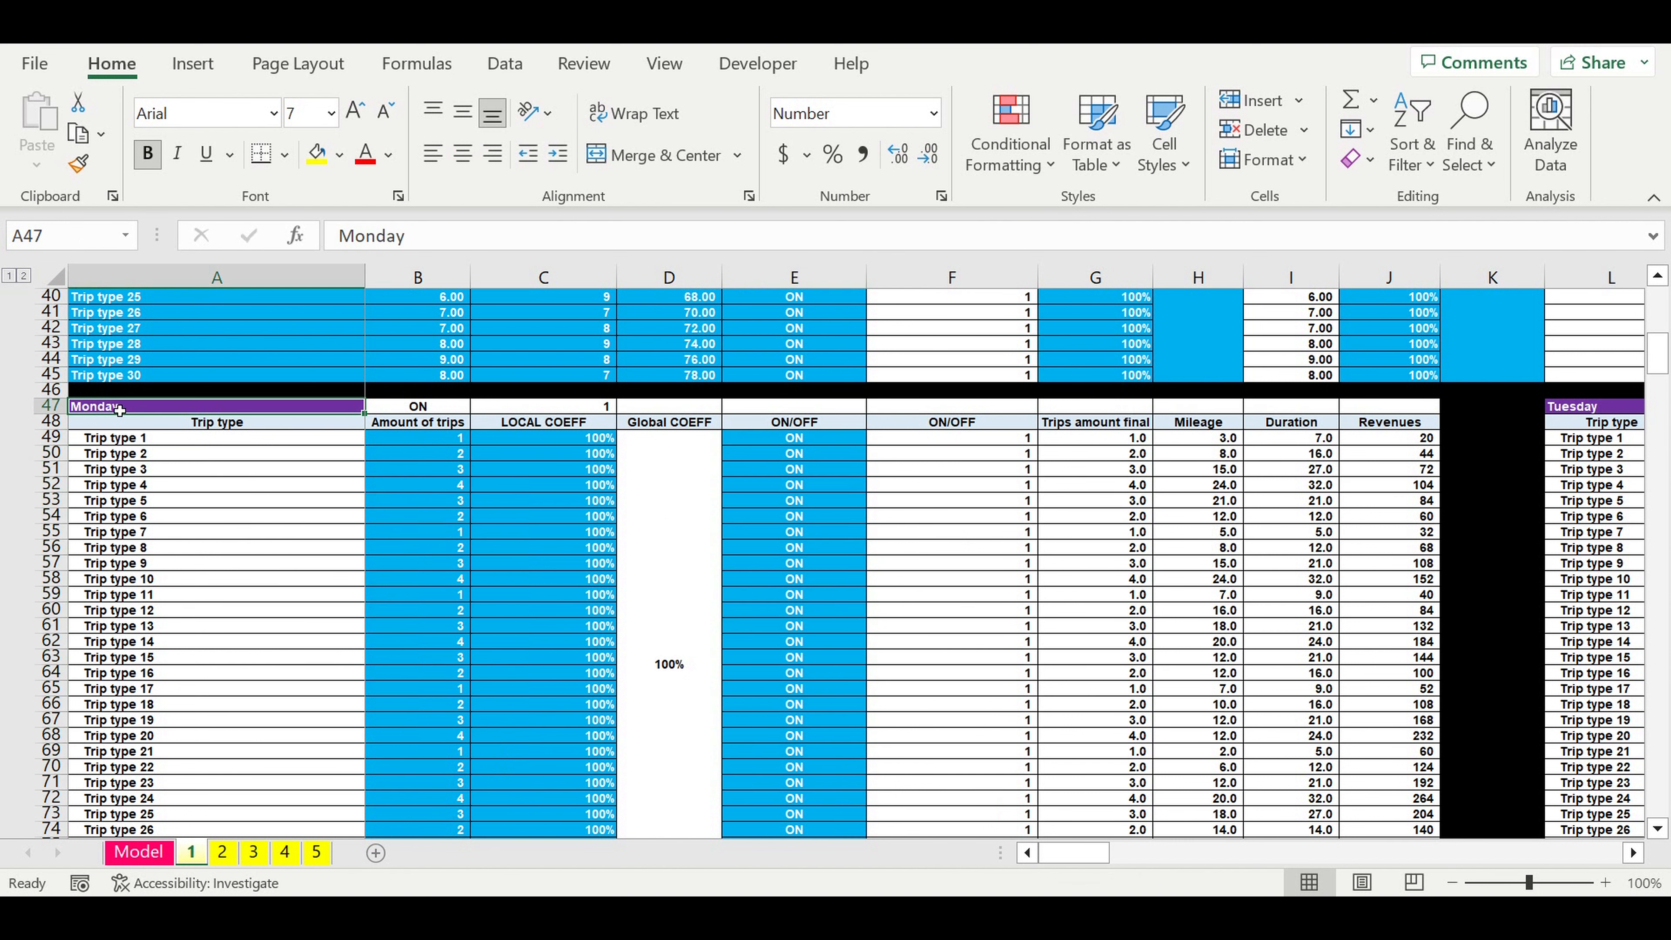
- View the Tuesday trip table beside the Monday table and select its heading
click(1637, 853)
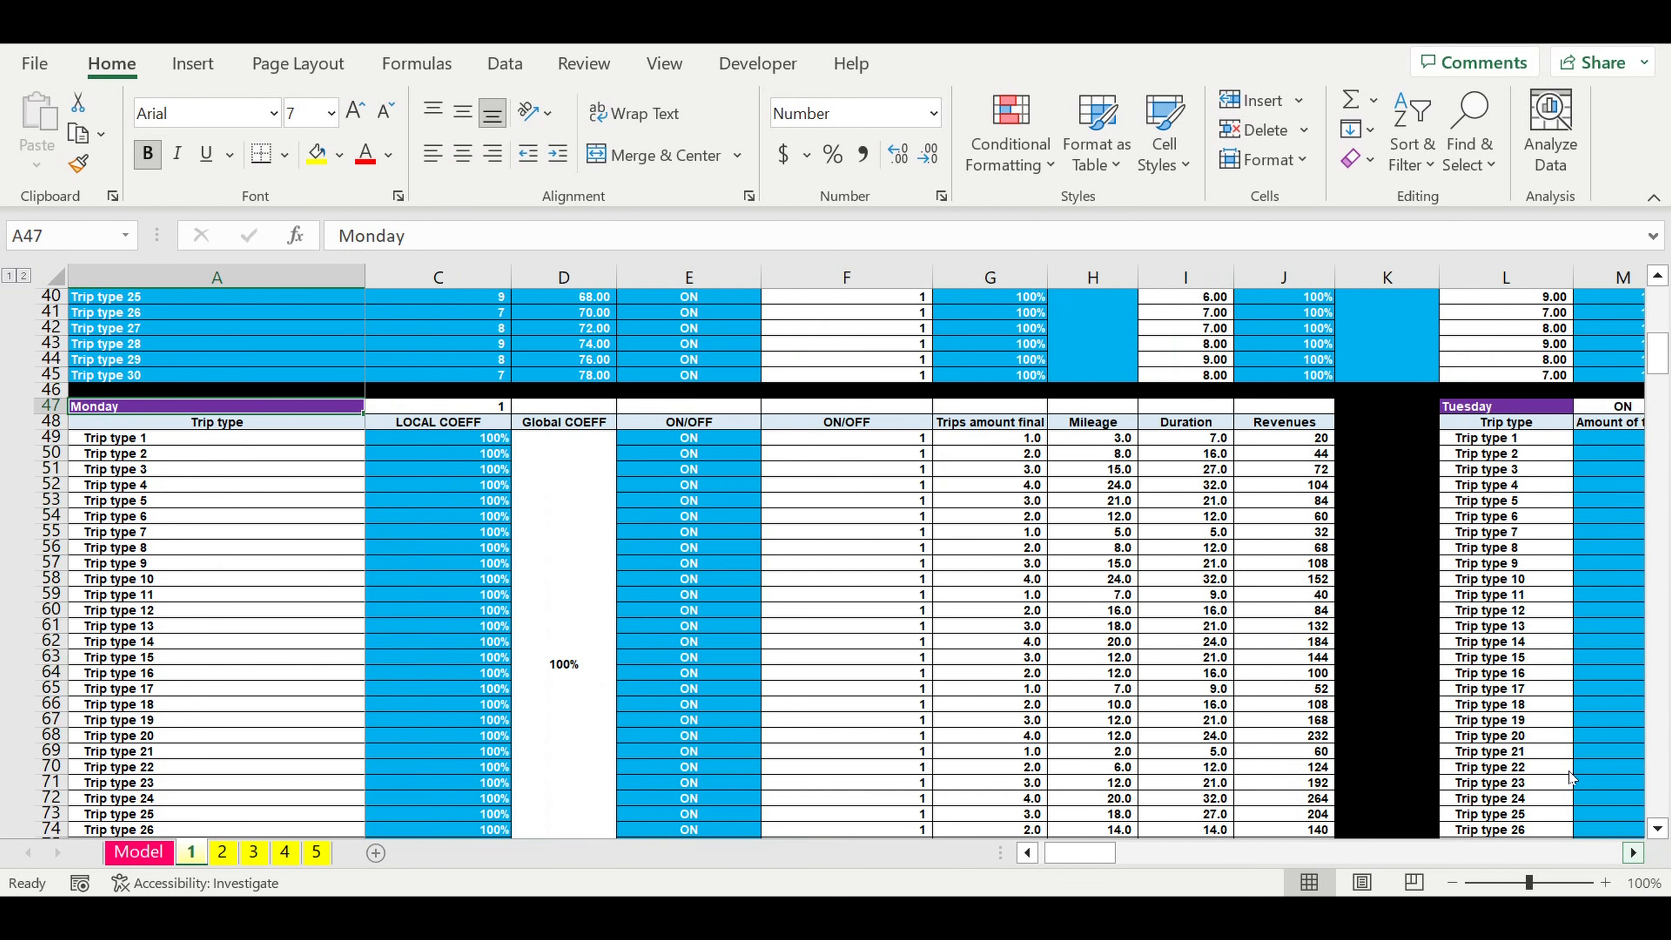
click(1638, 853)
click(1638, 853)
click(1637, 853)
click(1107, 411)
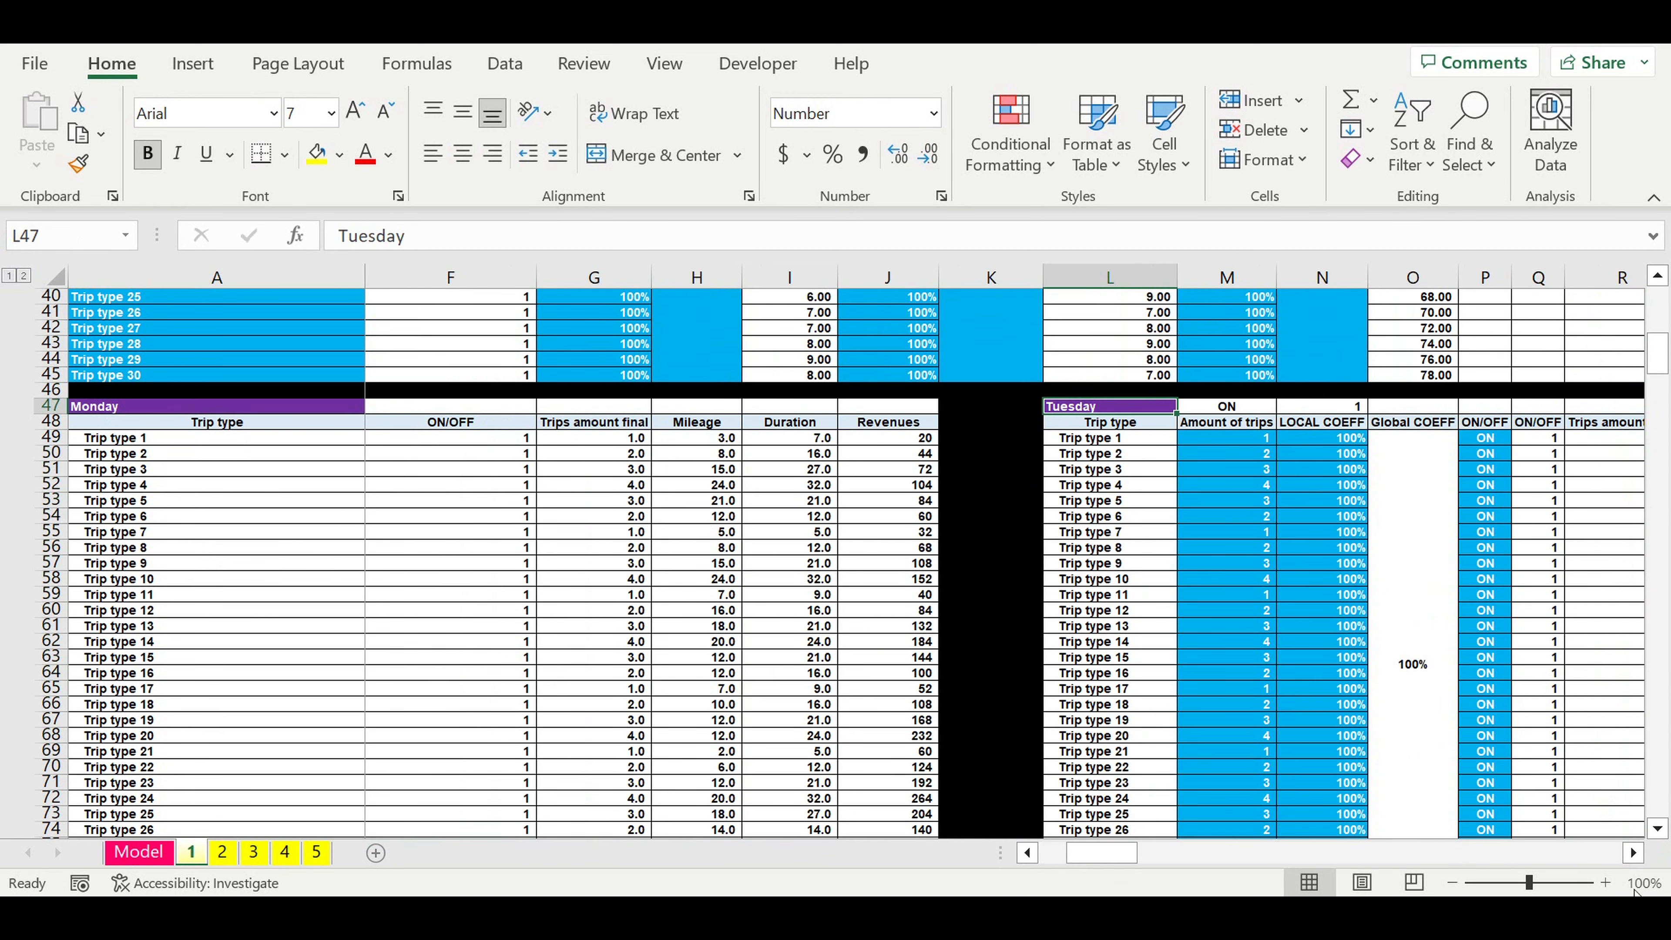
- View the Wednesday trip table, select its heading, and return to the Monday table
click(1634, 853)
click(1633, 853)
click(1634, 853)
click(1634, 852)
click(1634, 852)
click(1634, 853)
click(1634, 853)
click(1173, 406)
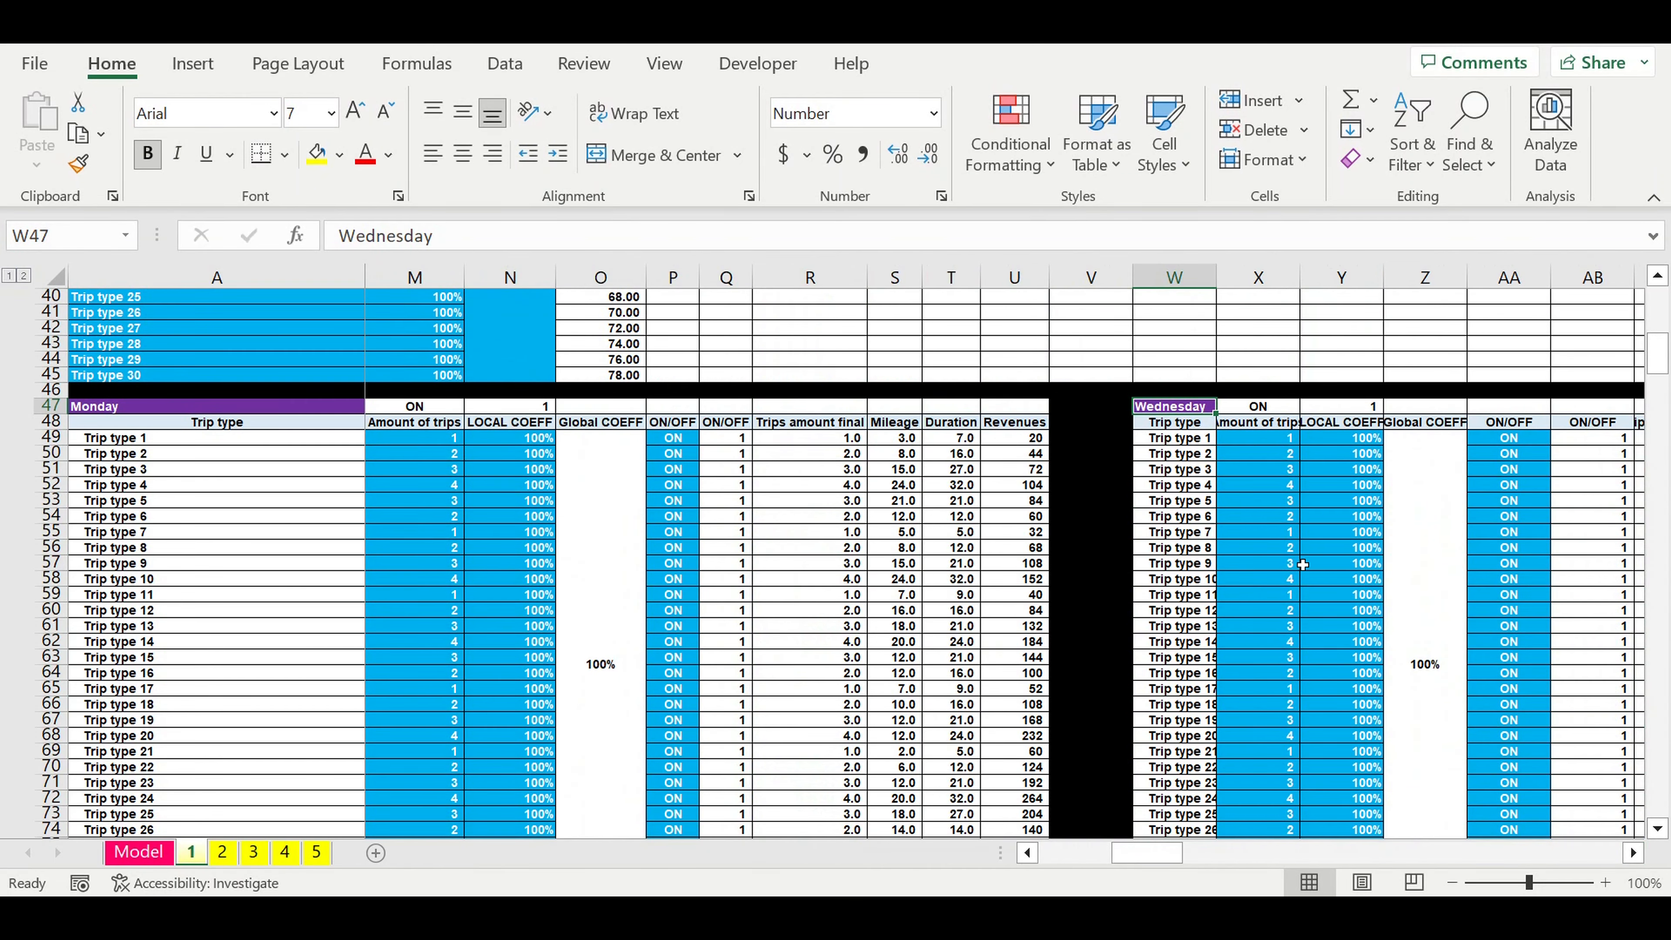
drag(1131, 853, 907, 865)
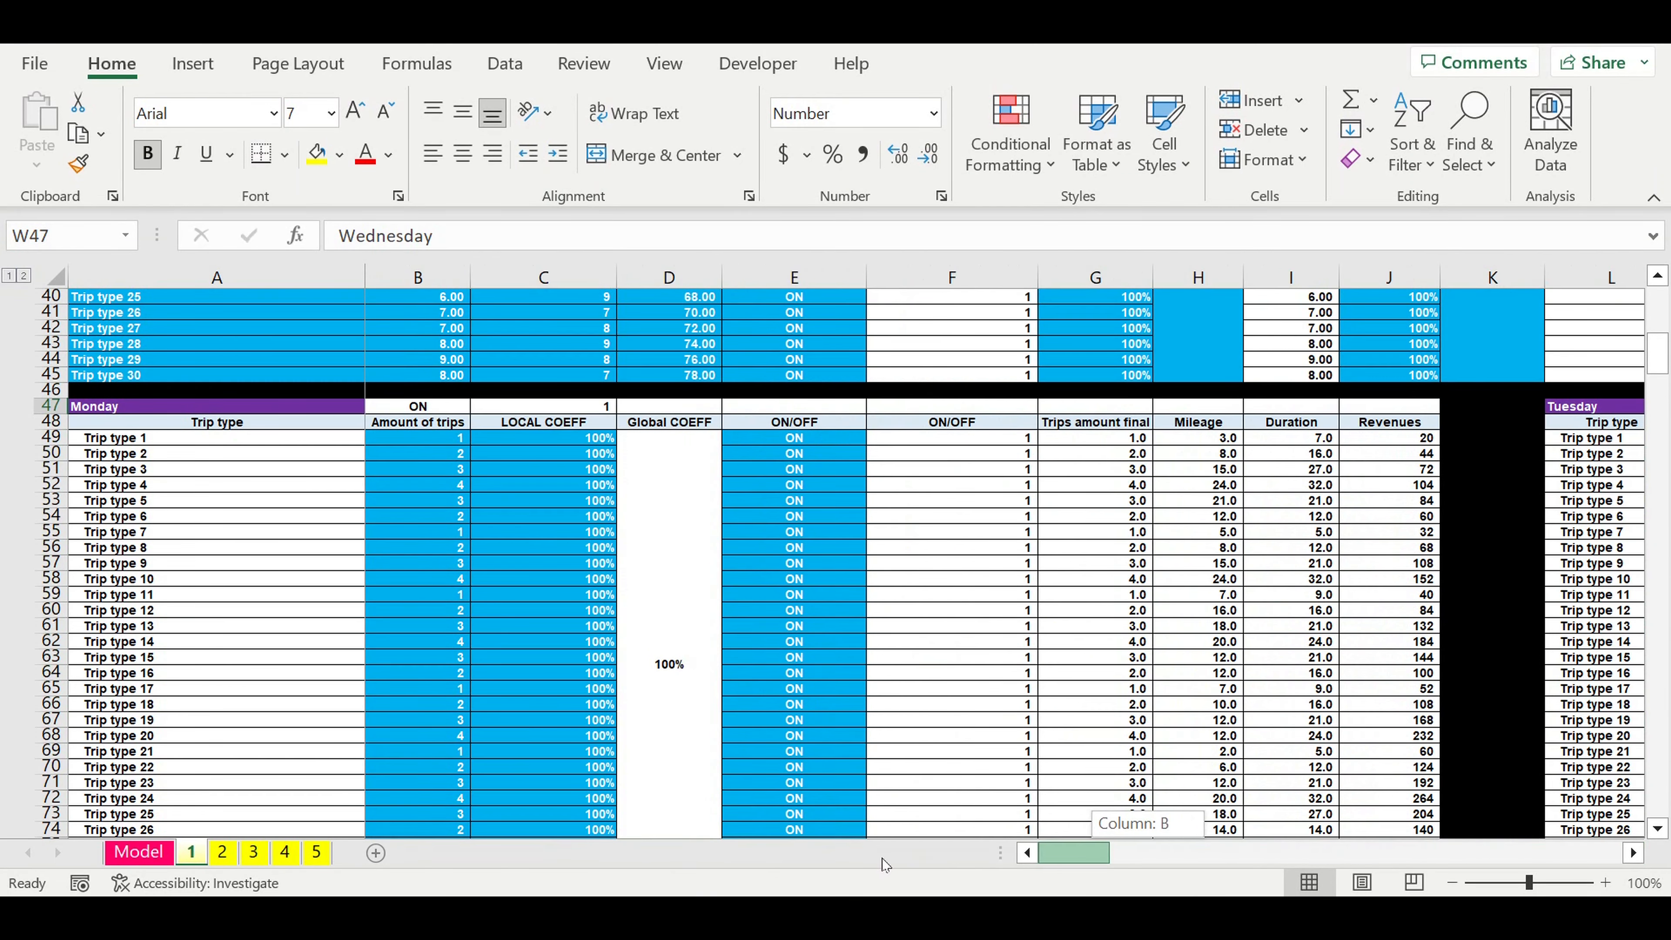
- Review the Revenues consolidation table's Day ON/OFF switches, weekday rows and Amount of services COEFF column
scroll(724, 697, down, 9)
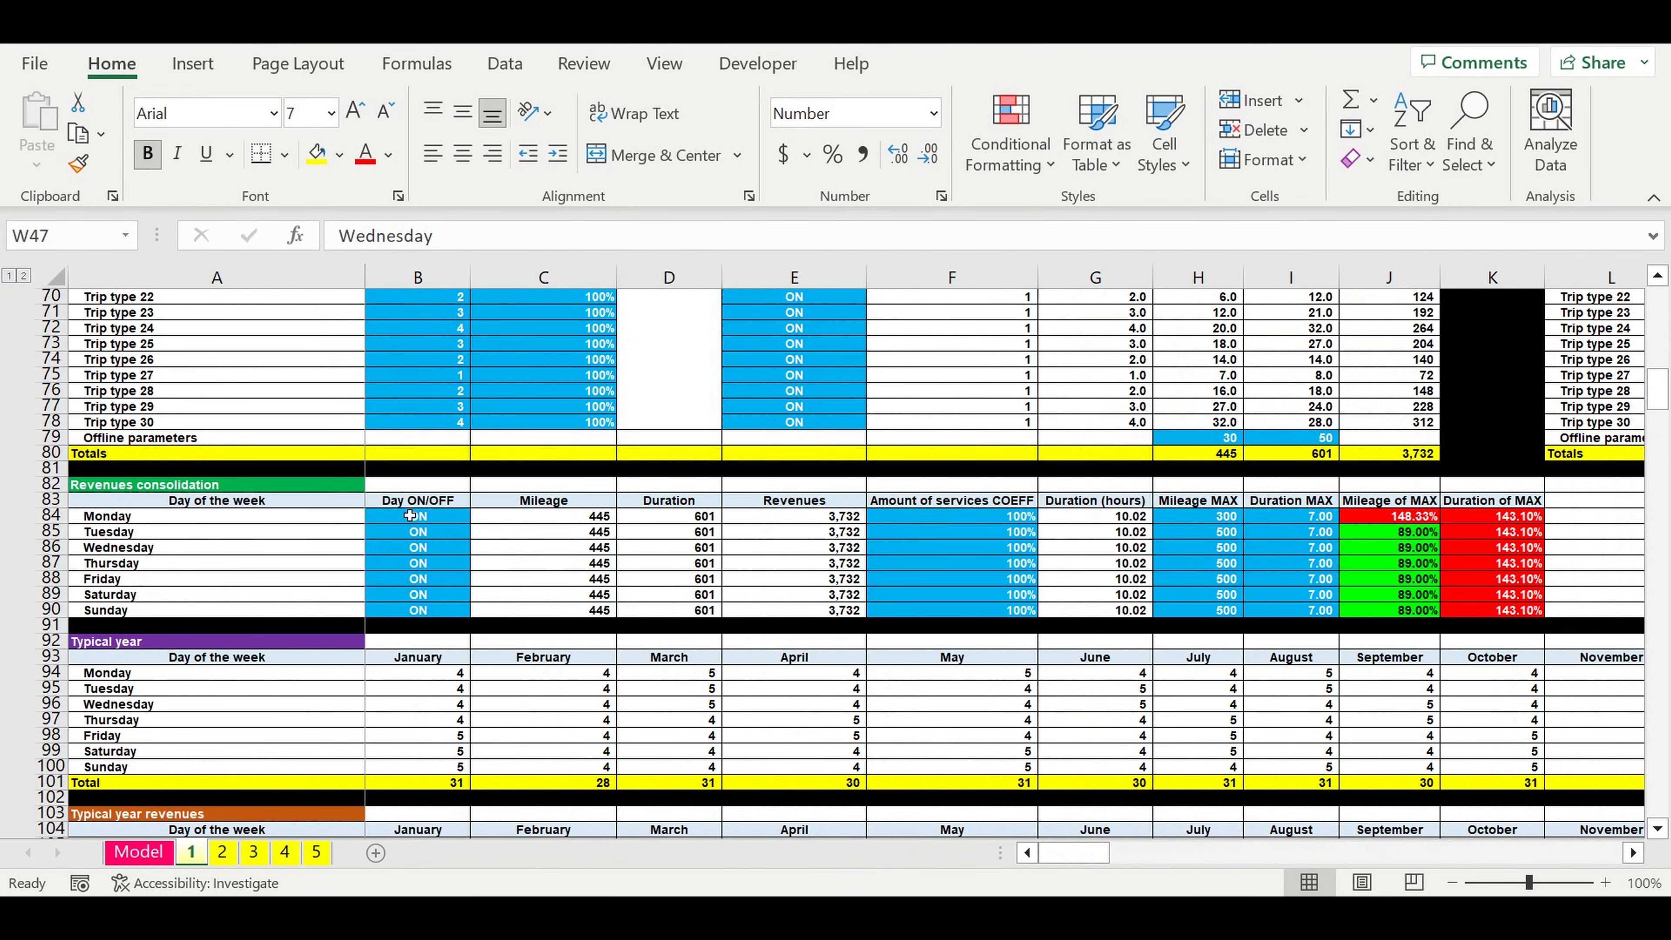
drag(411, 515, 419, 631)
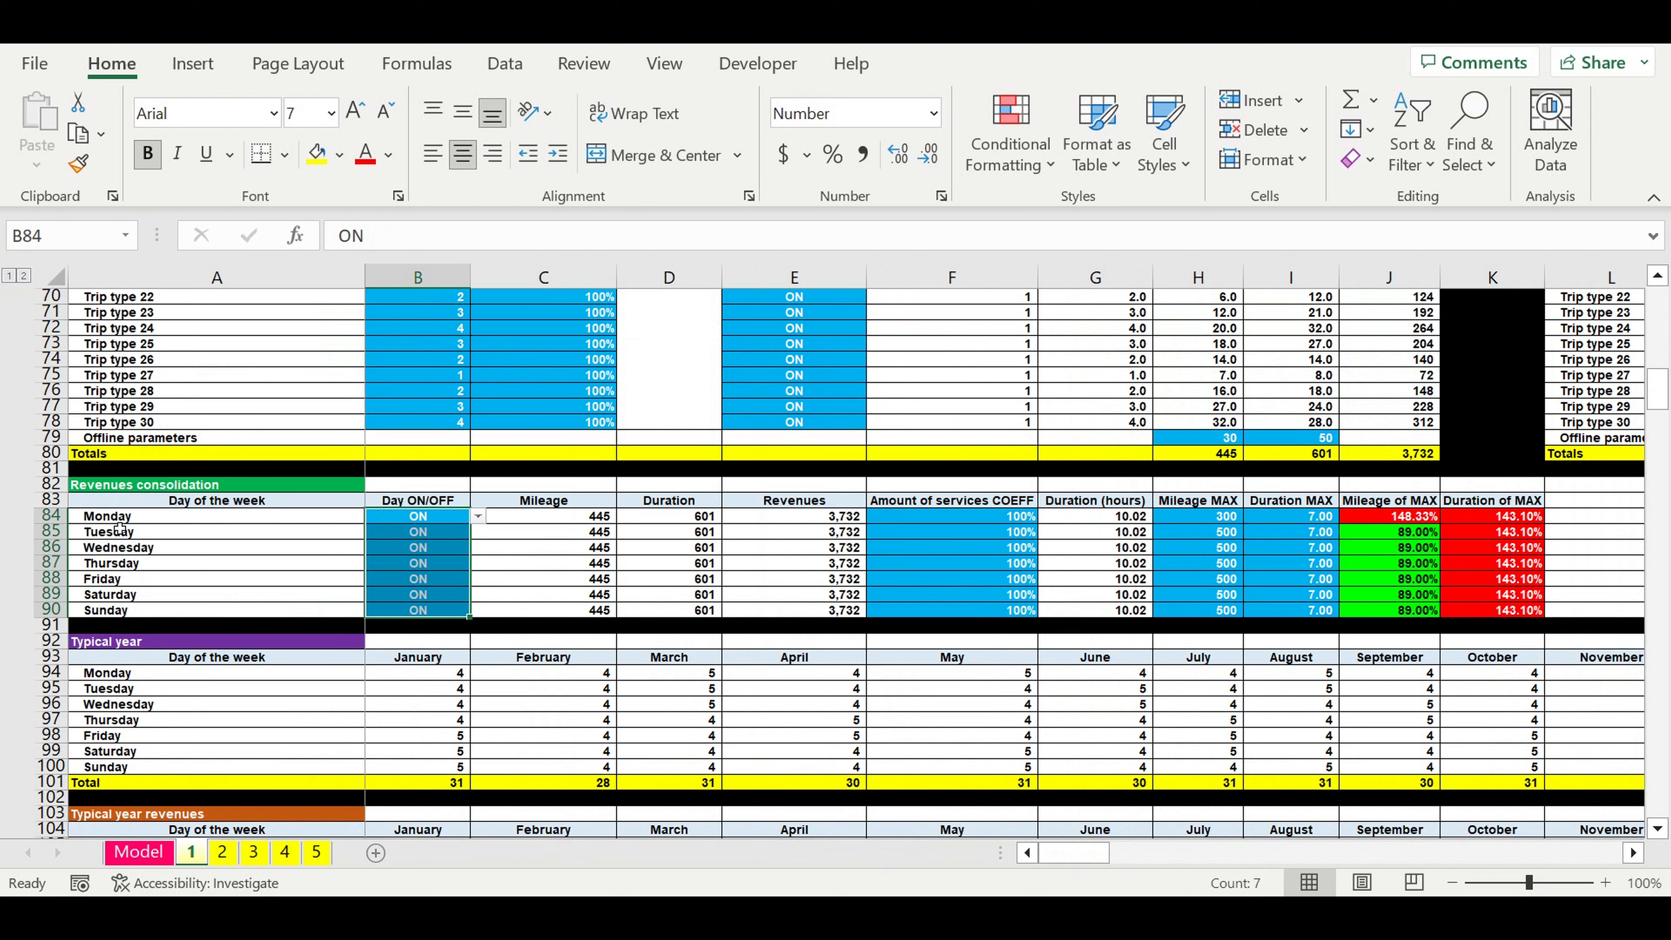
drag(119, 520, 119, 520)
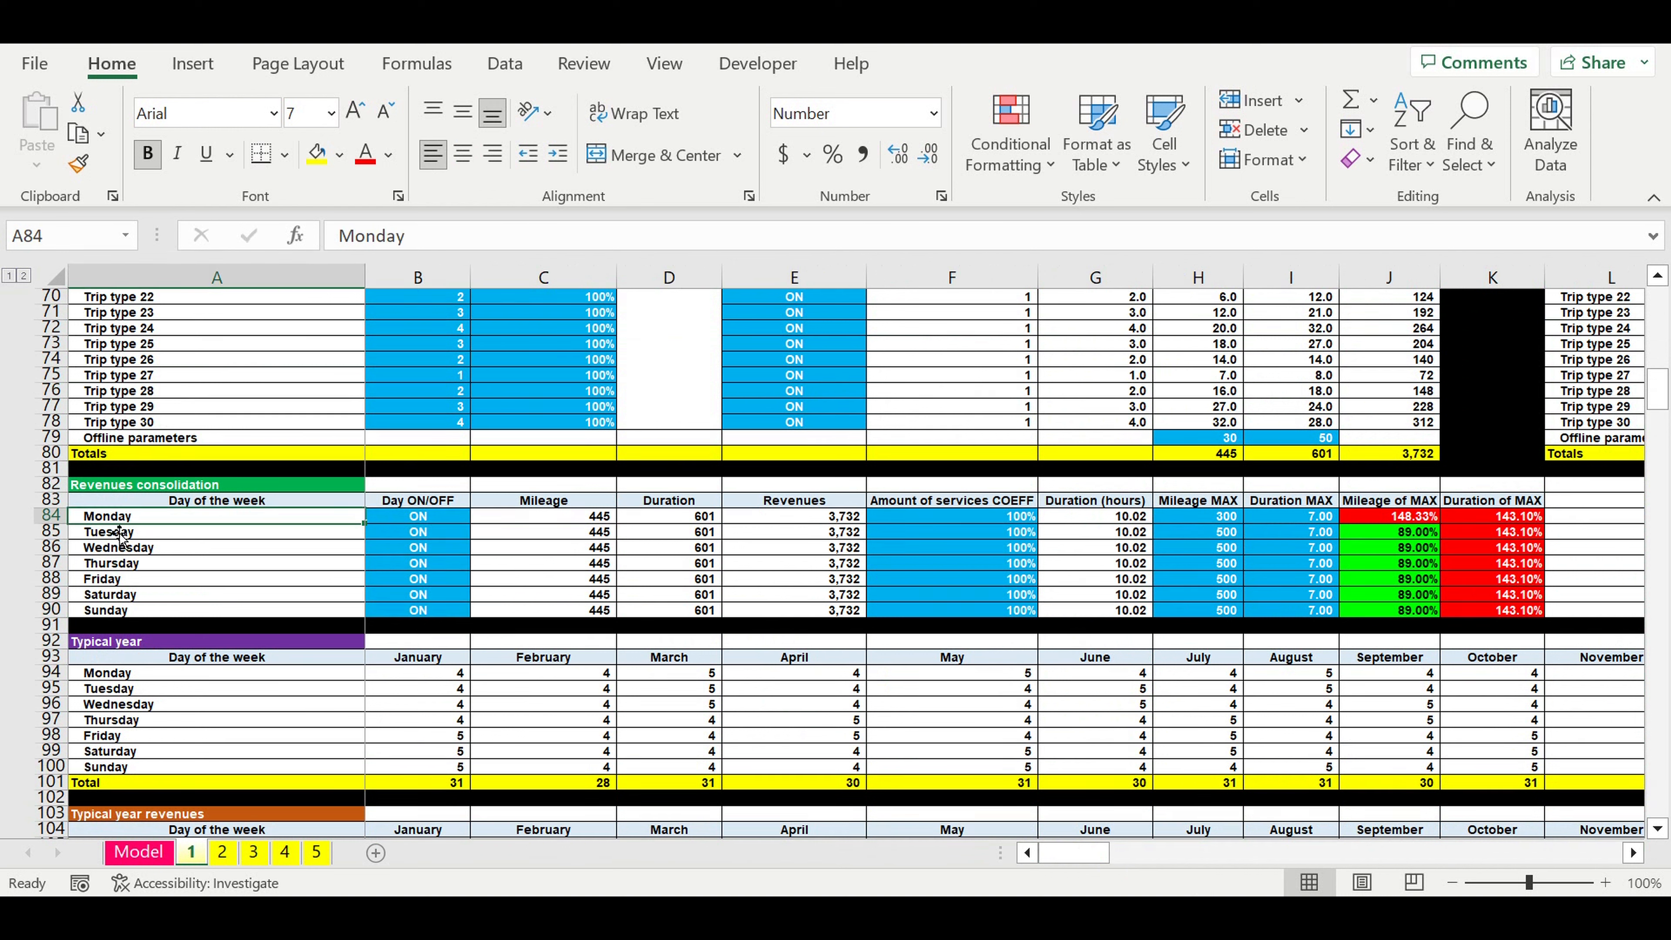
click(120, 534)
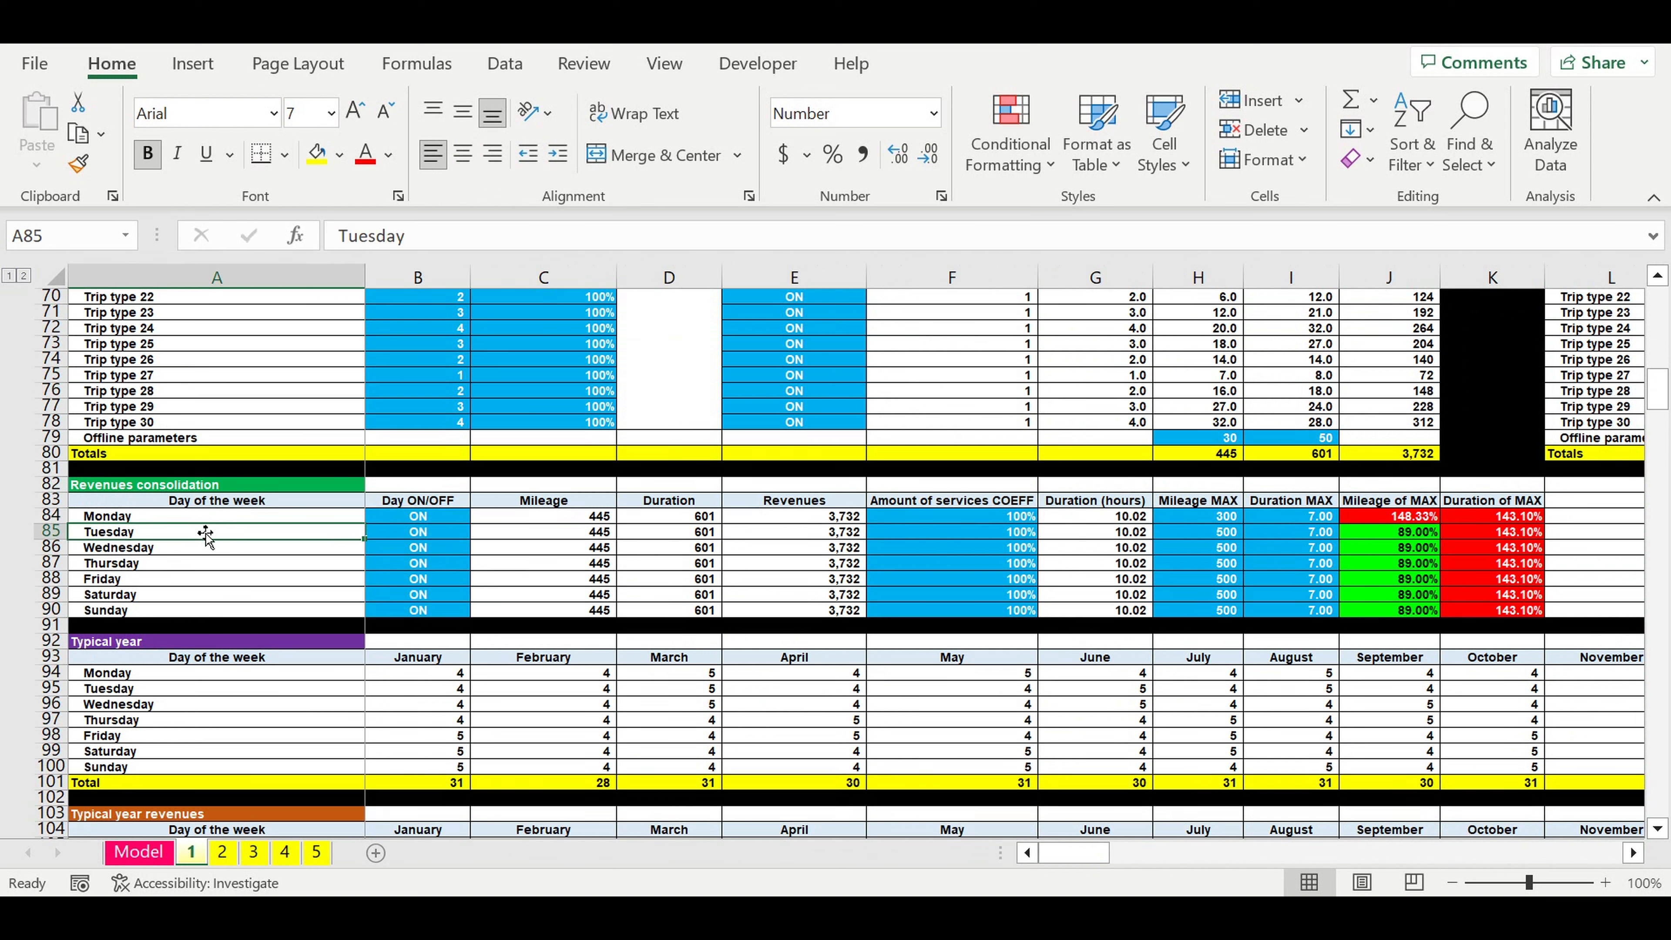
drag(995, 522, 1026, 614)
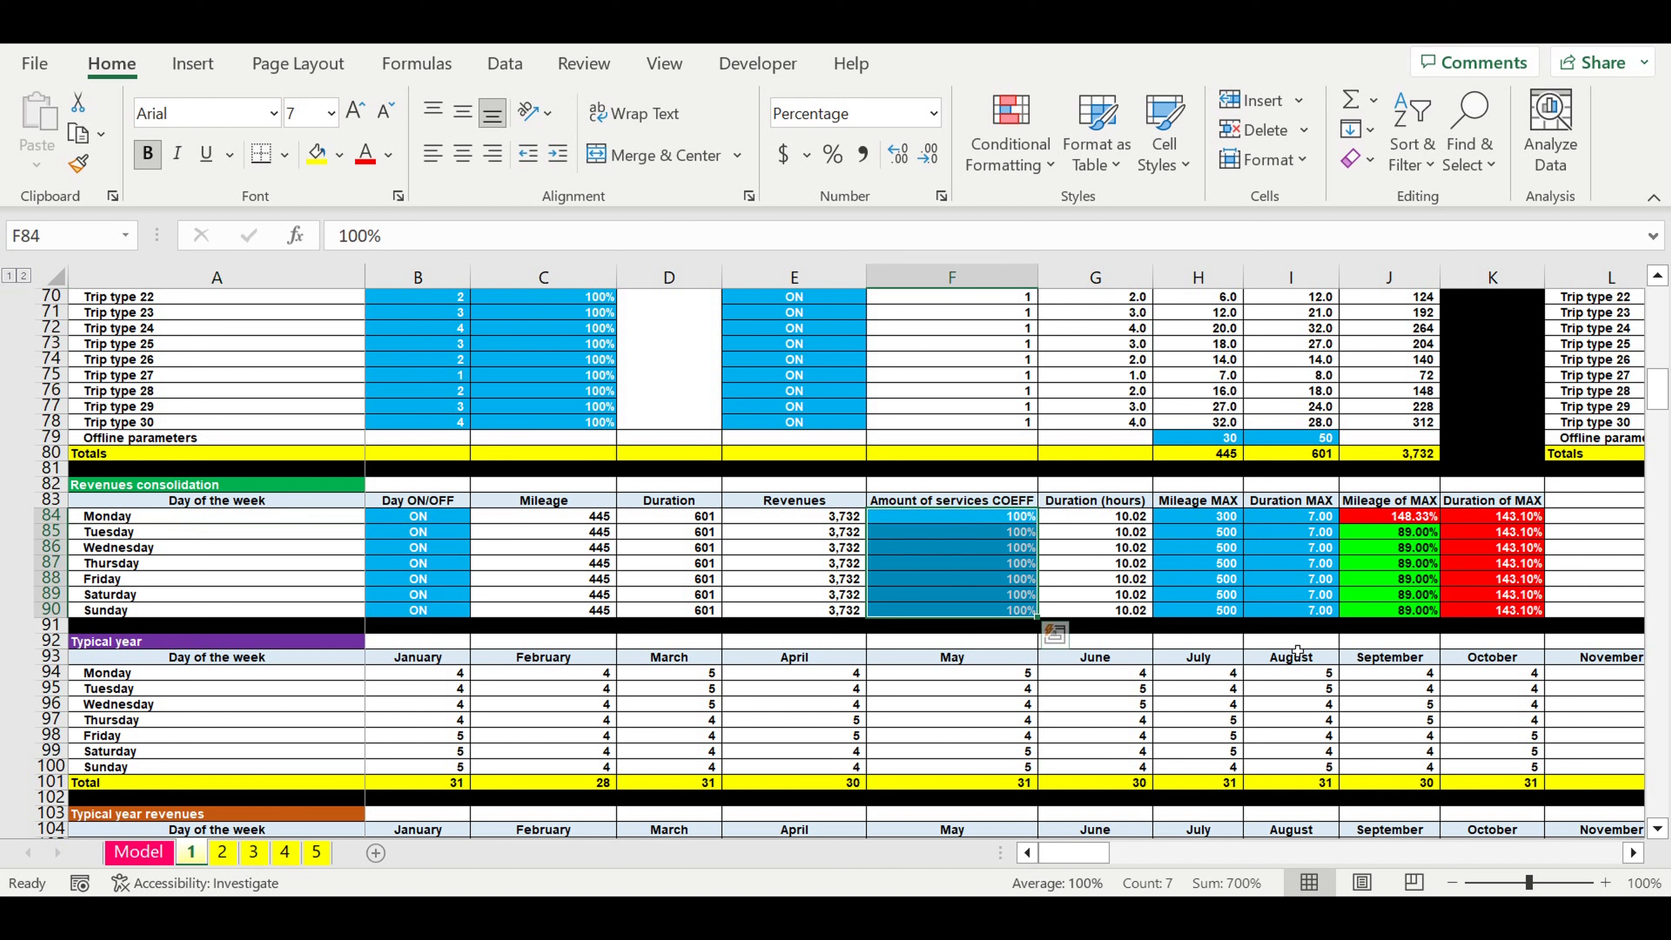
drag(130, 521, 132, 580)
- Examine the Mileage MAX and Duration MAX limits for each weekday, along with the Mileage of MAX and Duration of MAX percentages
drag(1201, 523, 1283, 611)
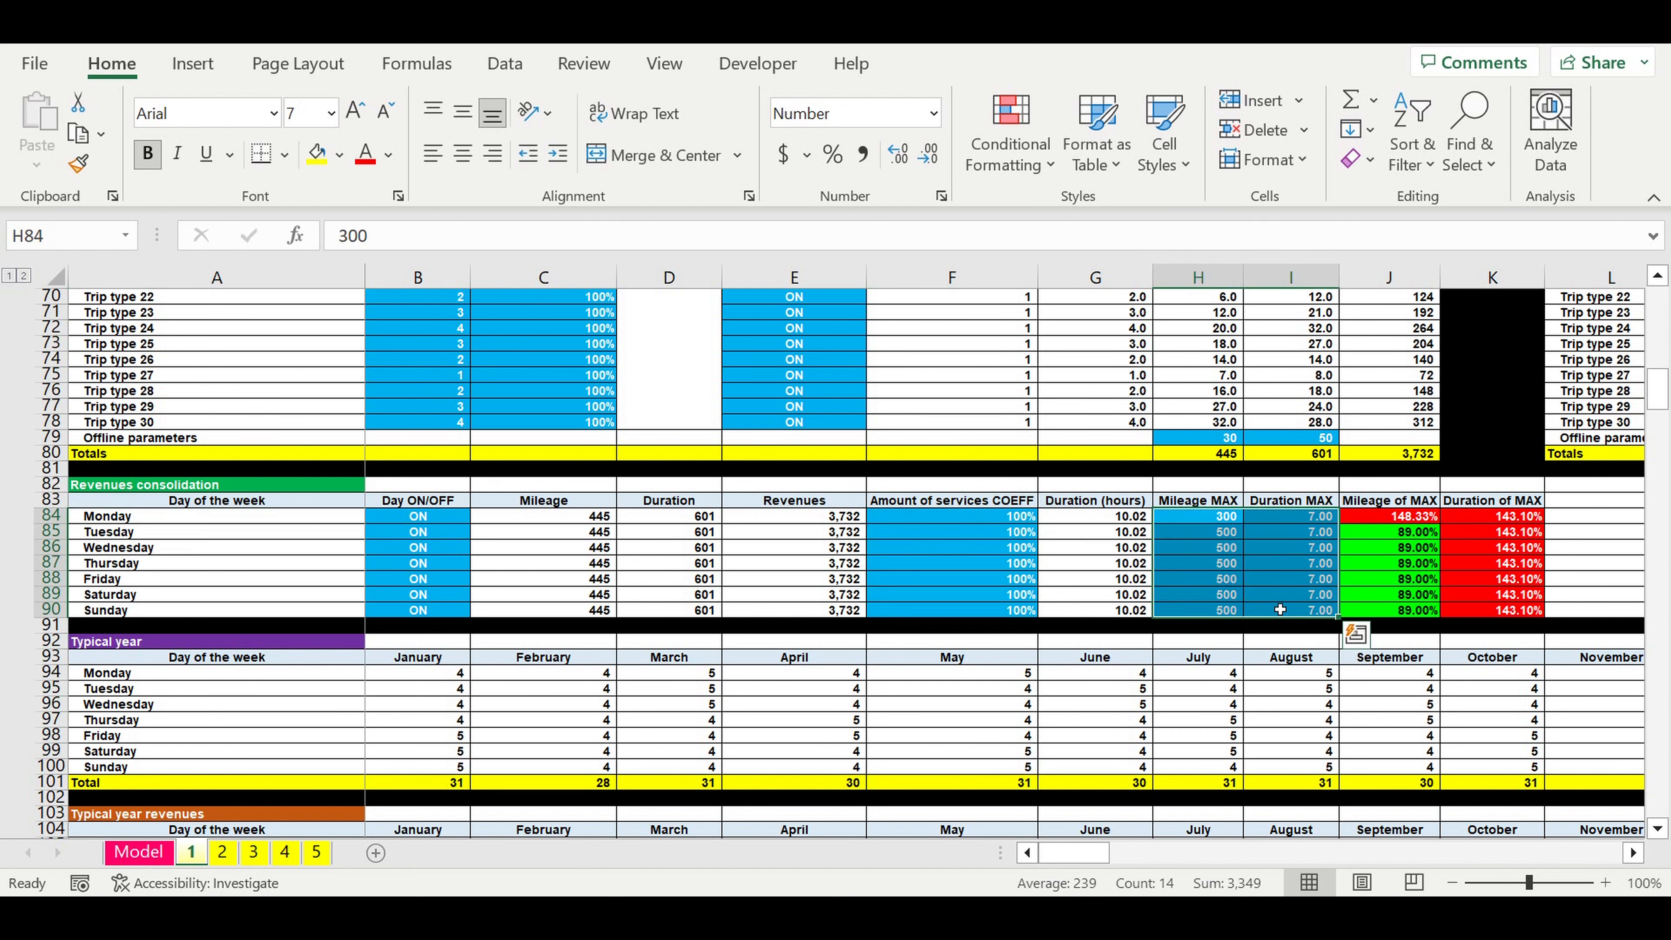
click(1233, 520)
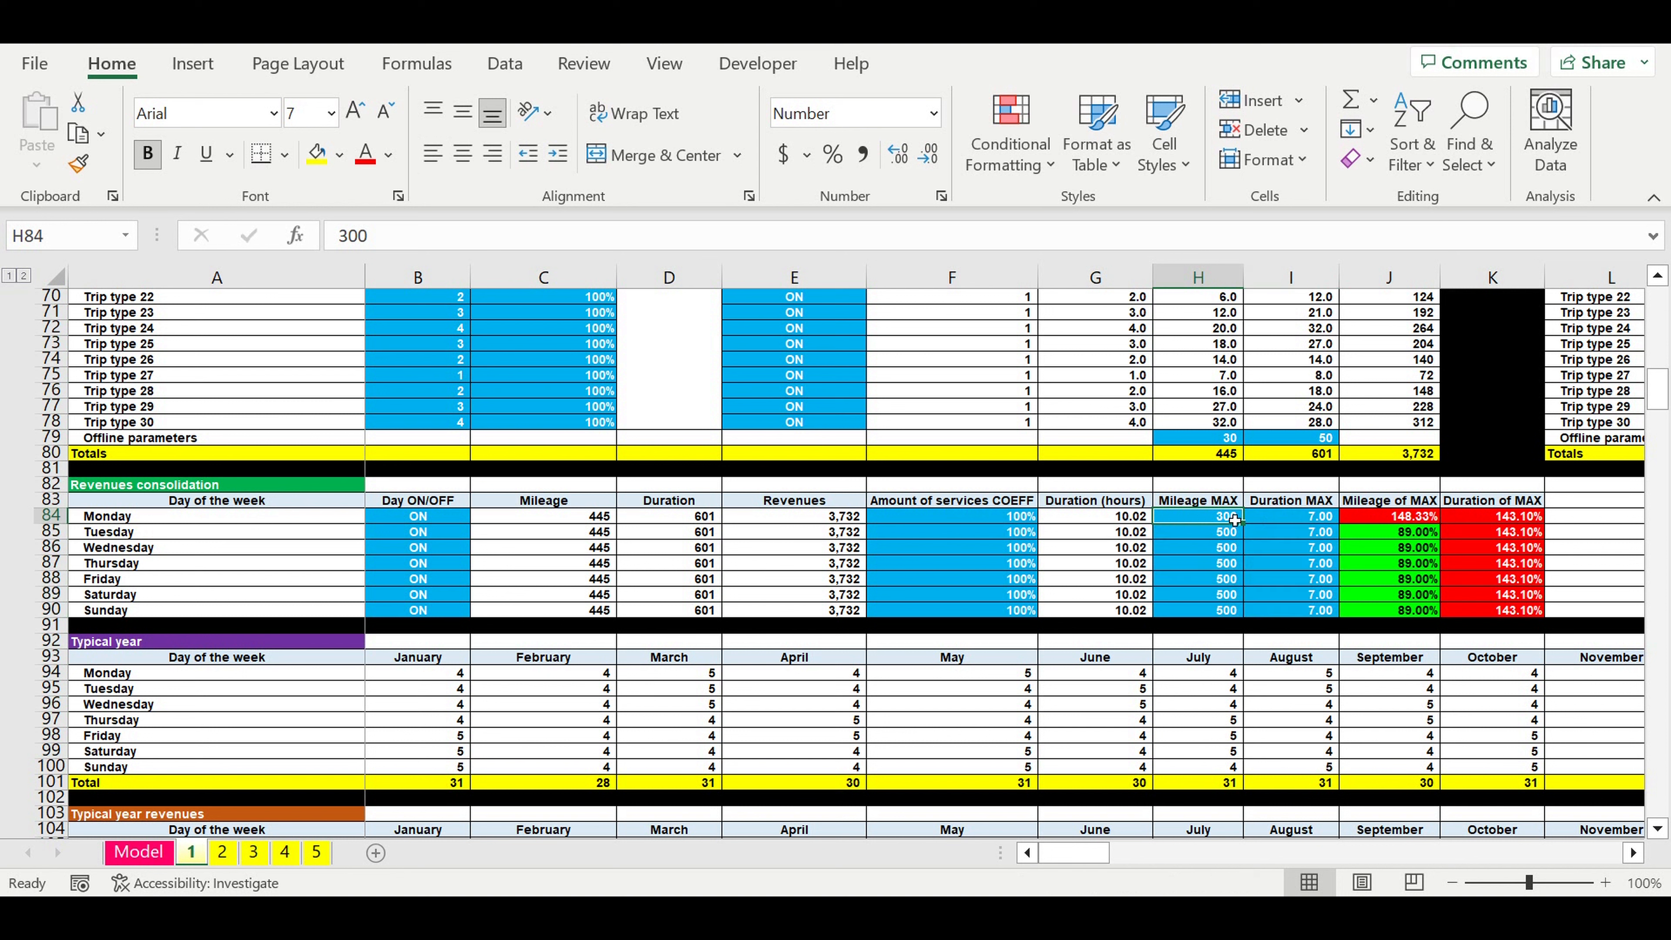
click(1287, 520)
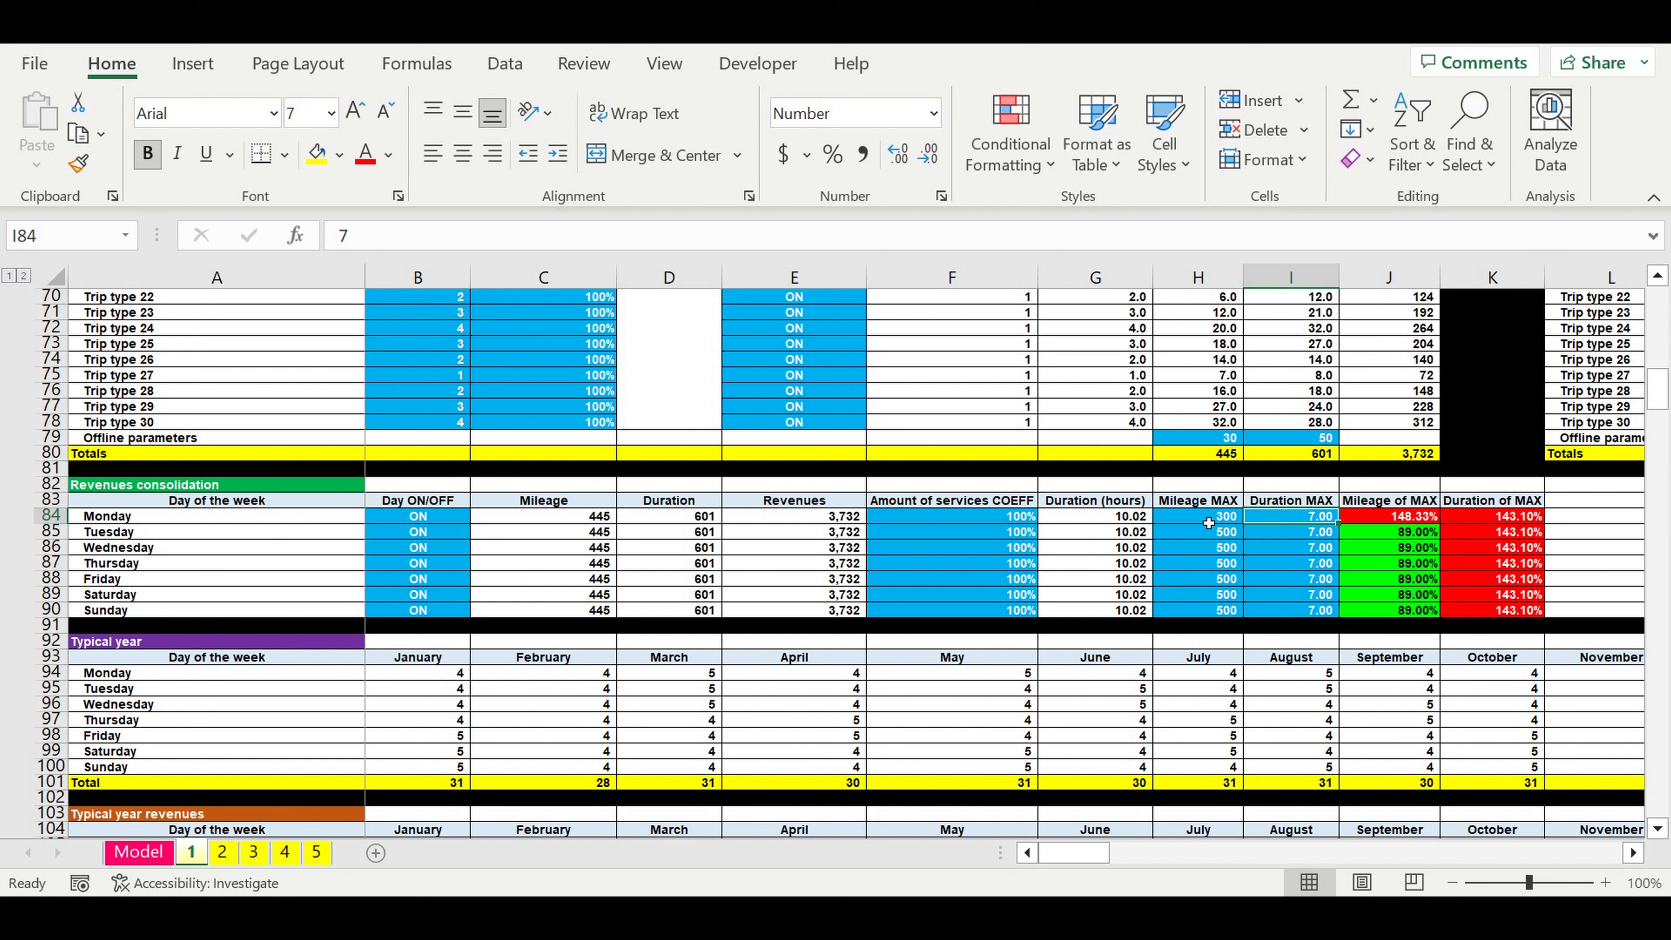
click(1226, 523)
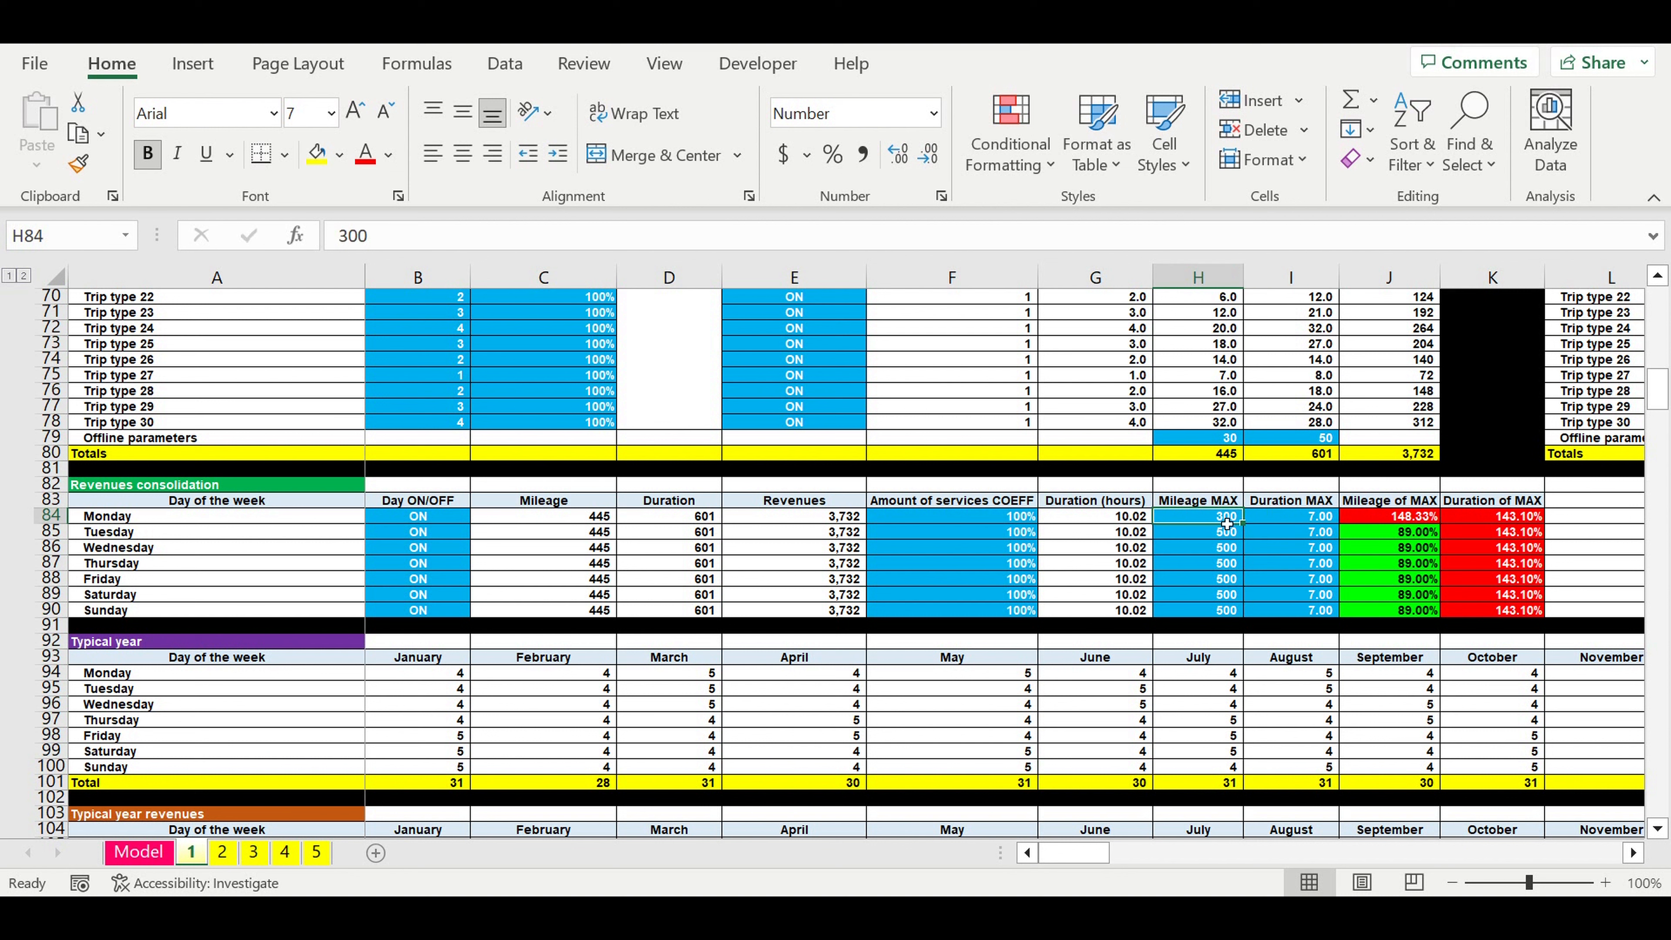
click(1294, 516)
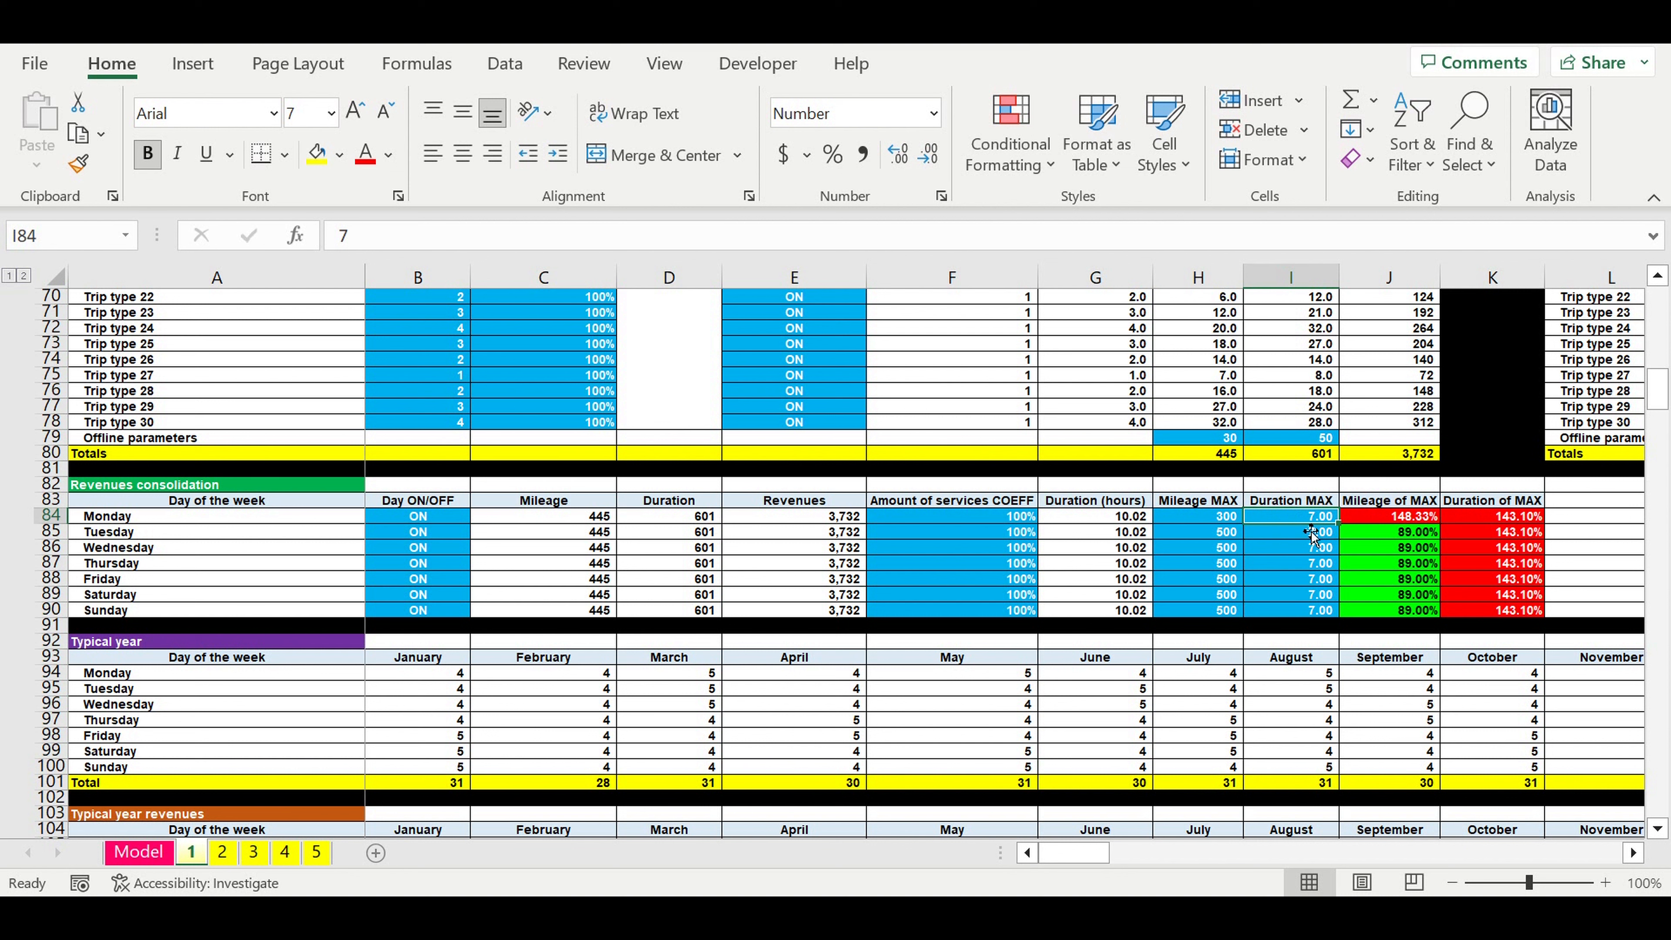
click(1382, 516)
drag(1496, 517, 1494, 623)
drag(1388, 522, 1389, 610)
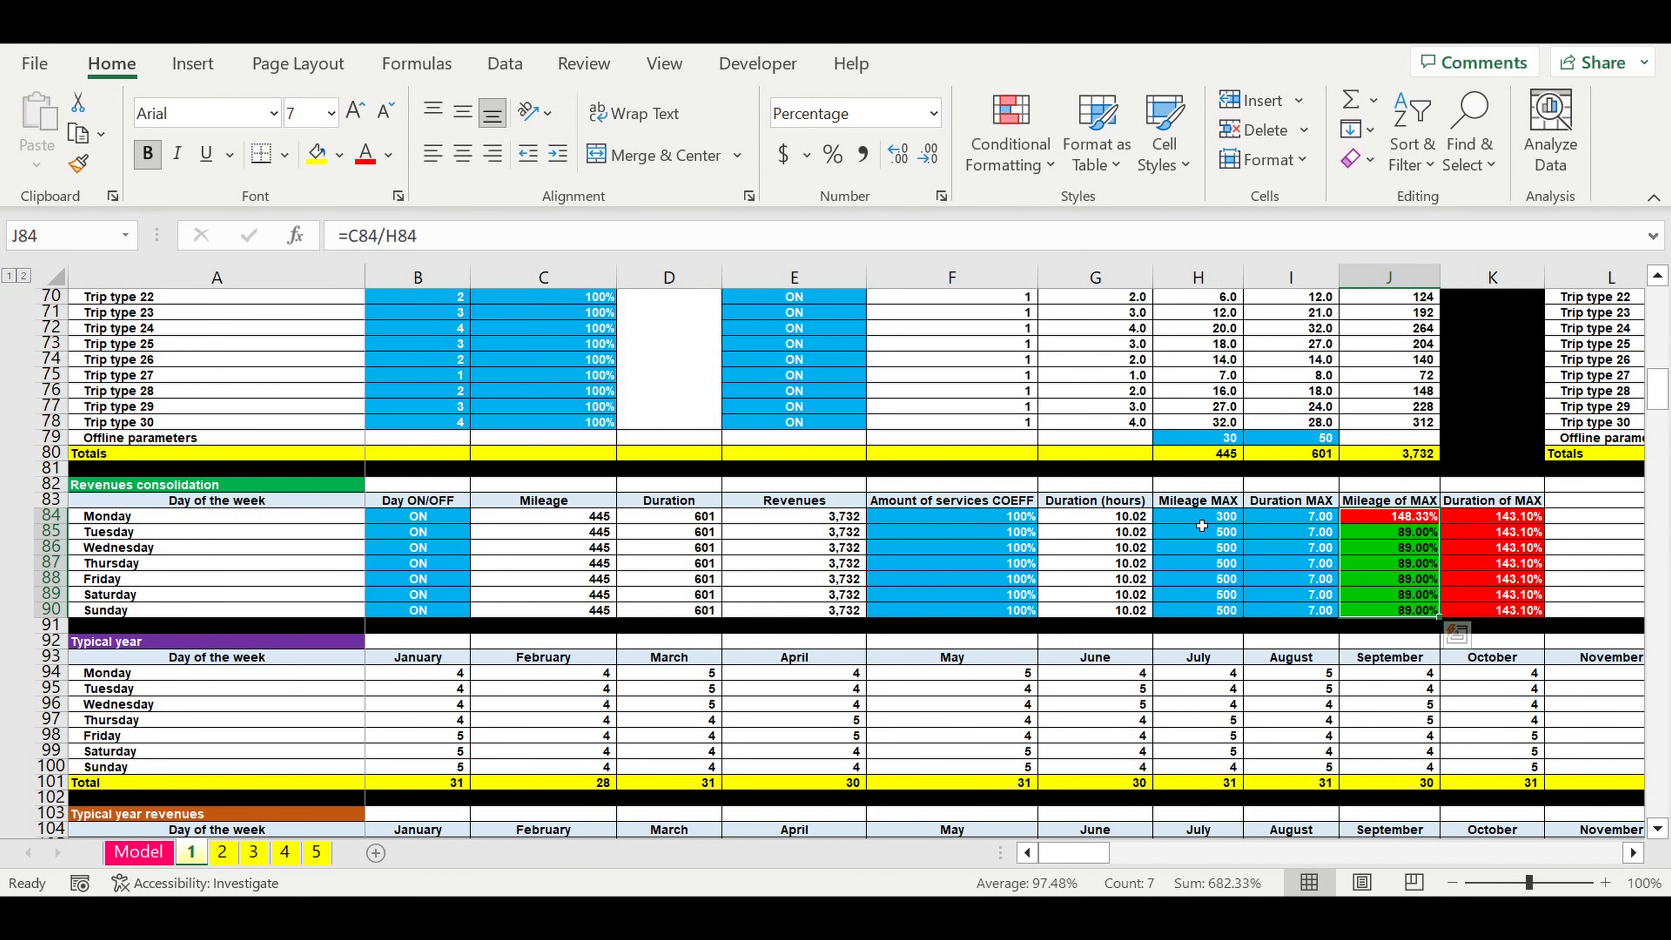
- Examine the car financing inputs on sheet 1: maximum mileage, car price, old car price, downpayment percentage, interest rate and term of loan
scroll(1217, 592, down, 9)
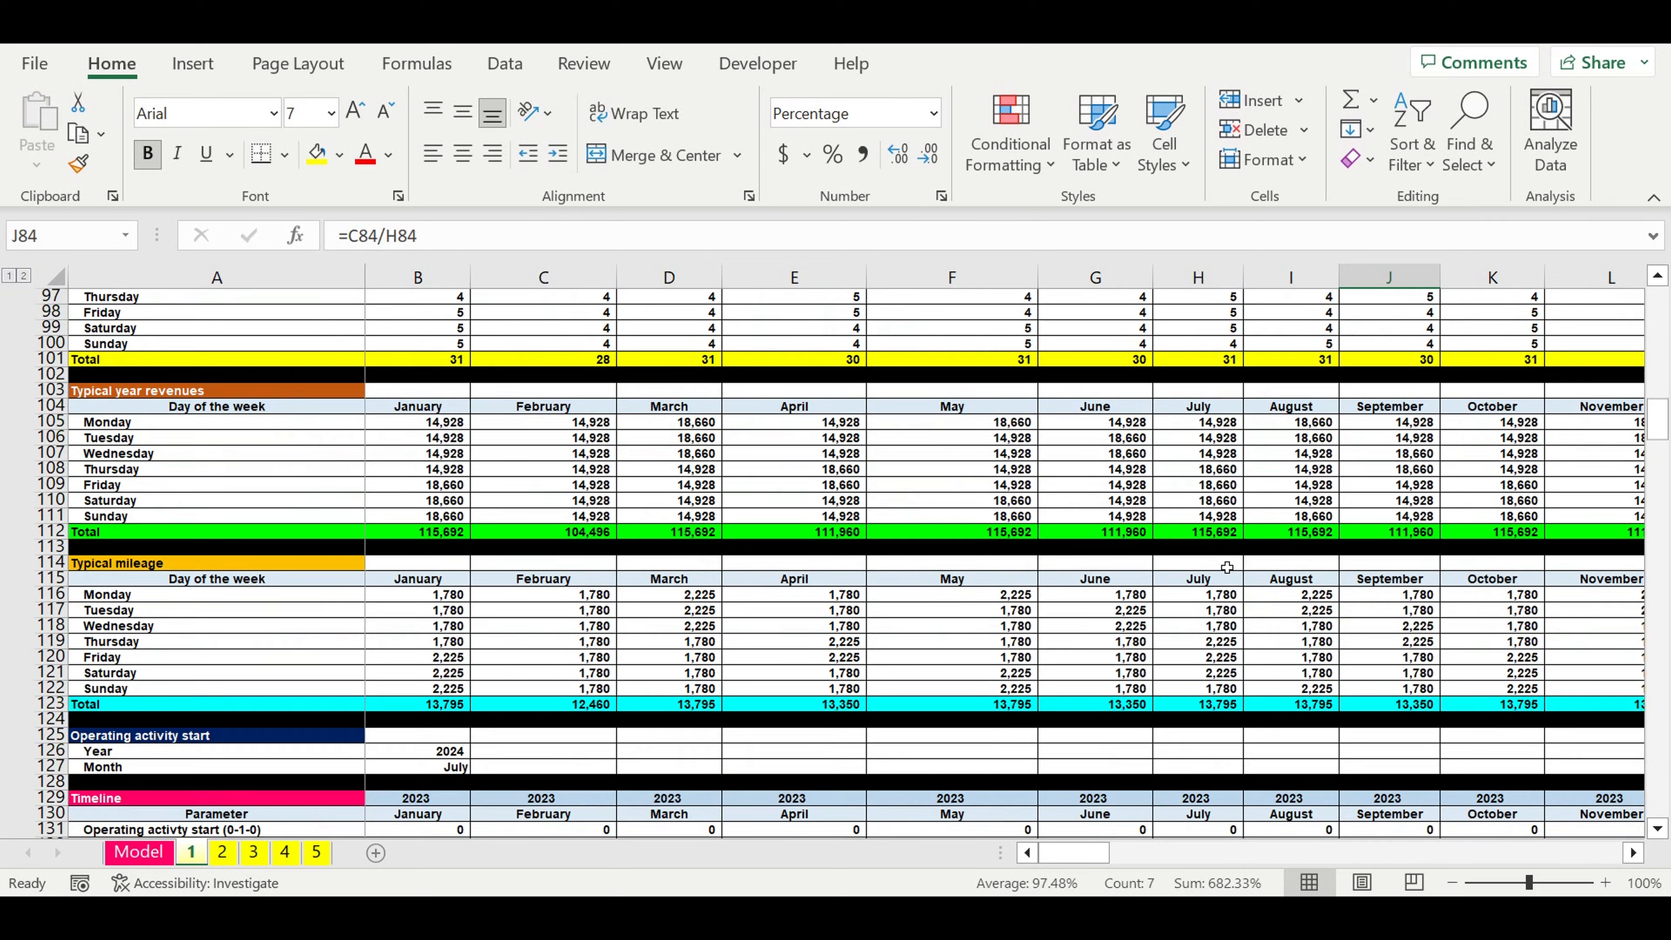
scroll(1227, 567, down, 13)
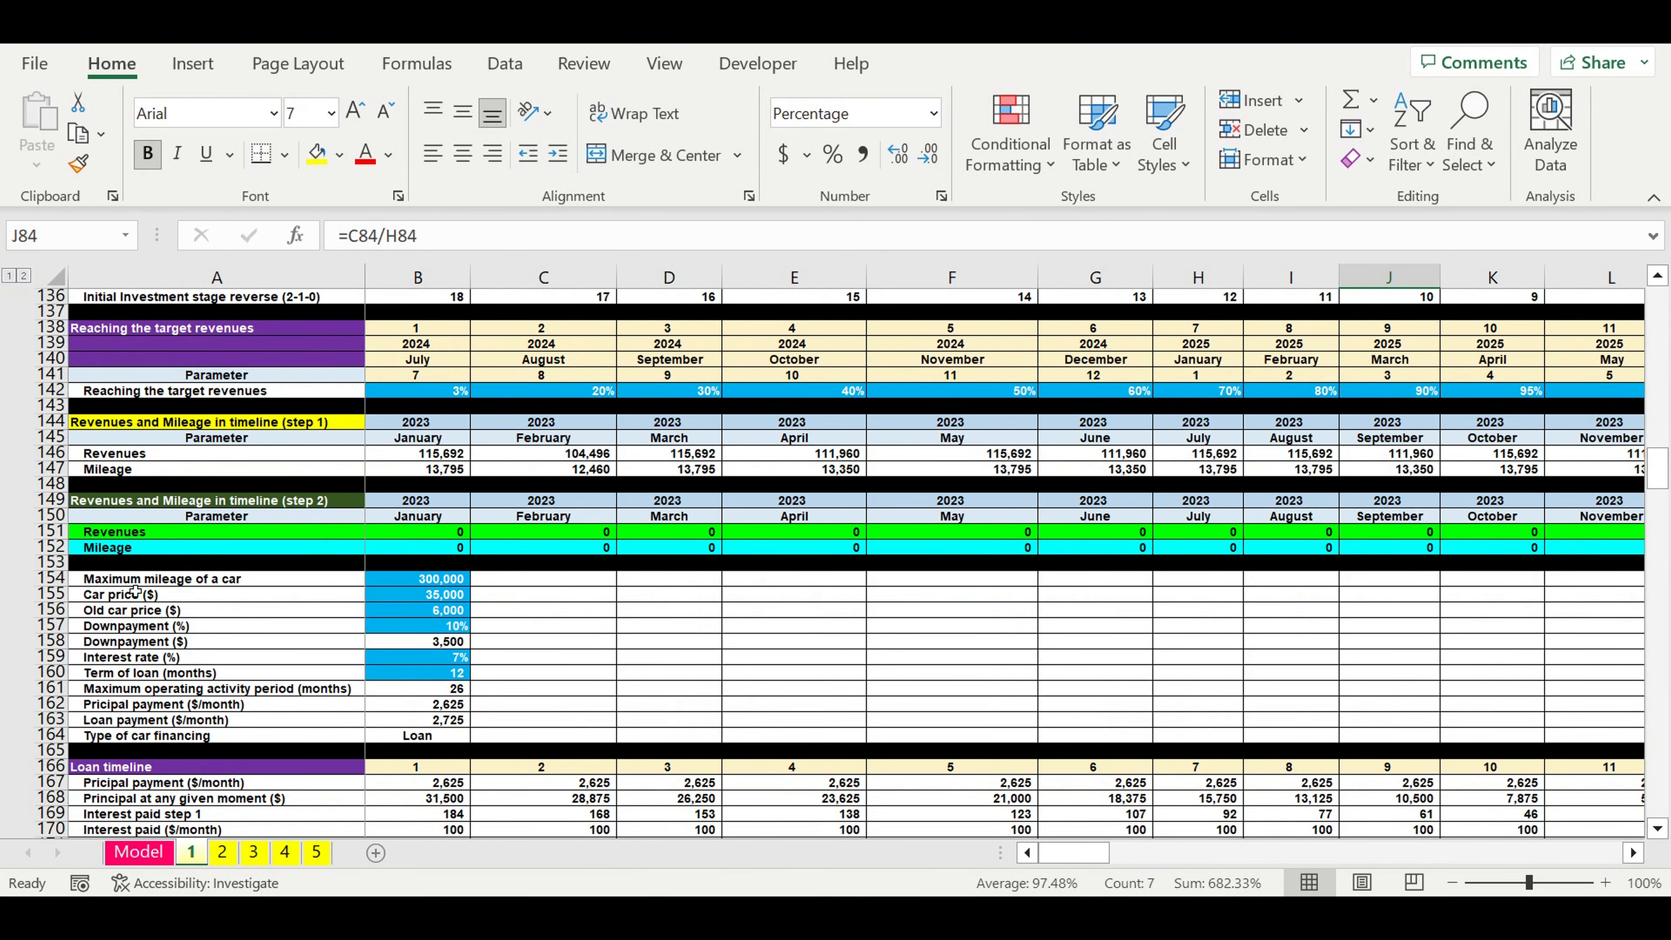
click(125, 582)
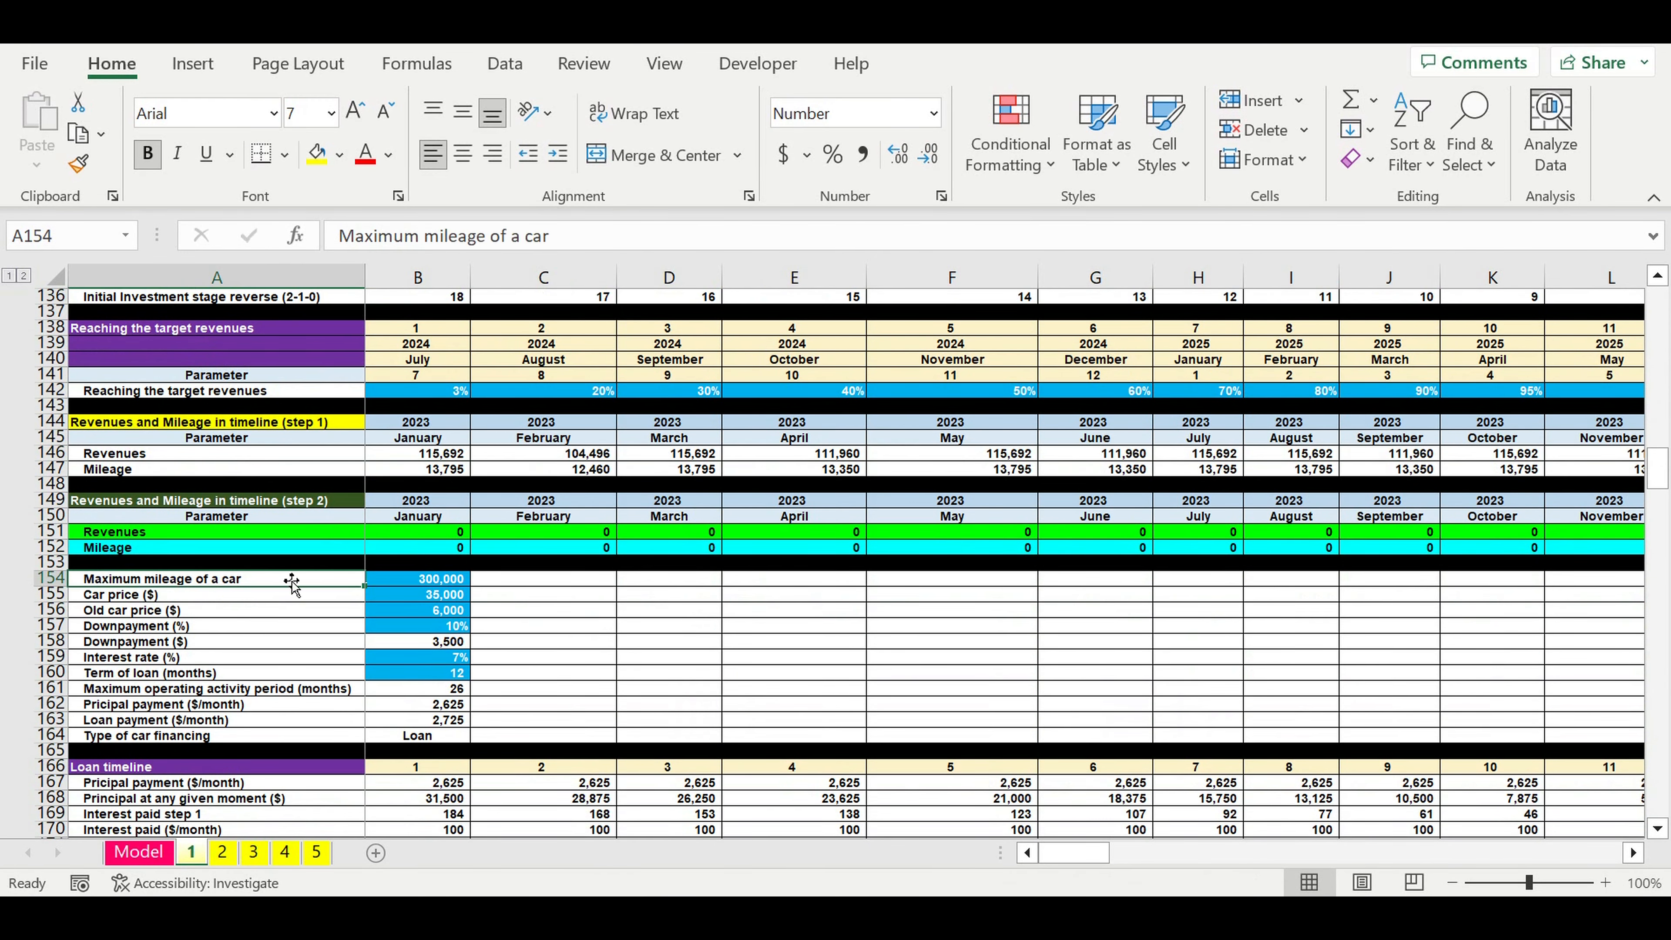
click(415, 583)
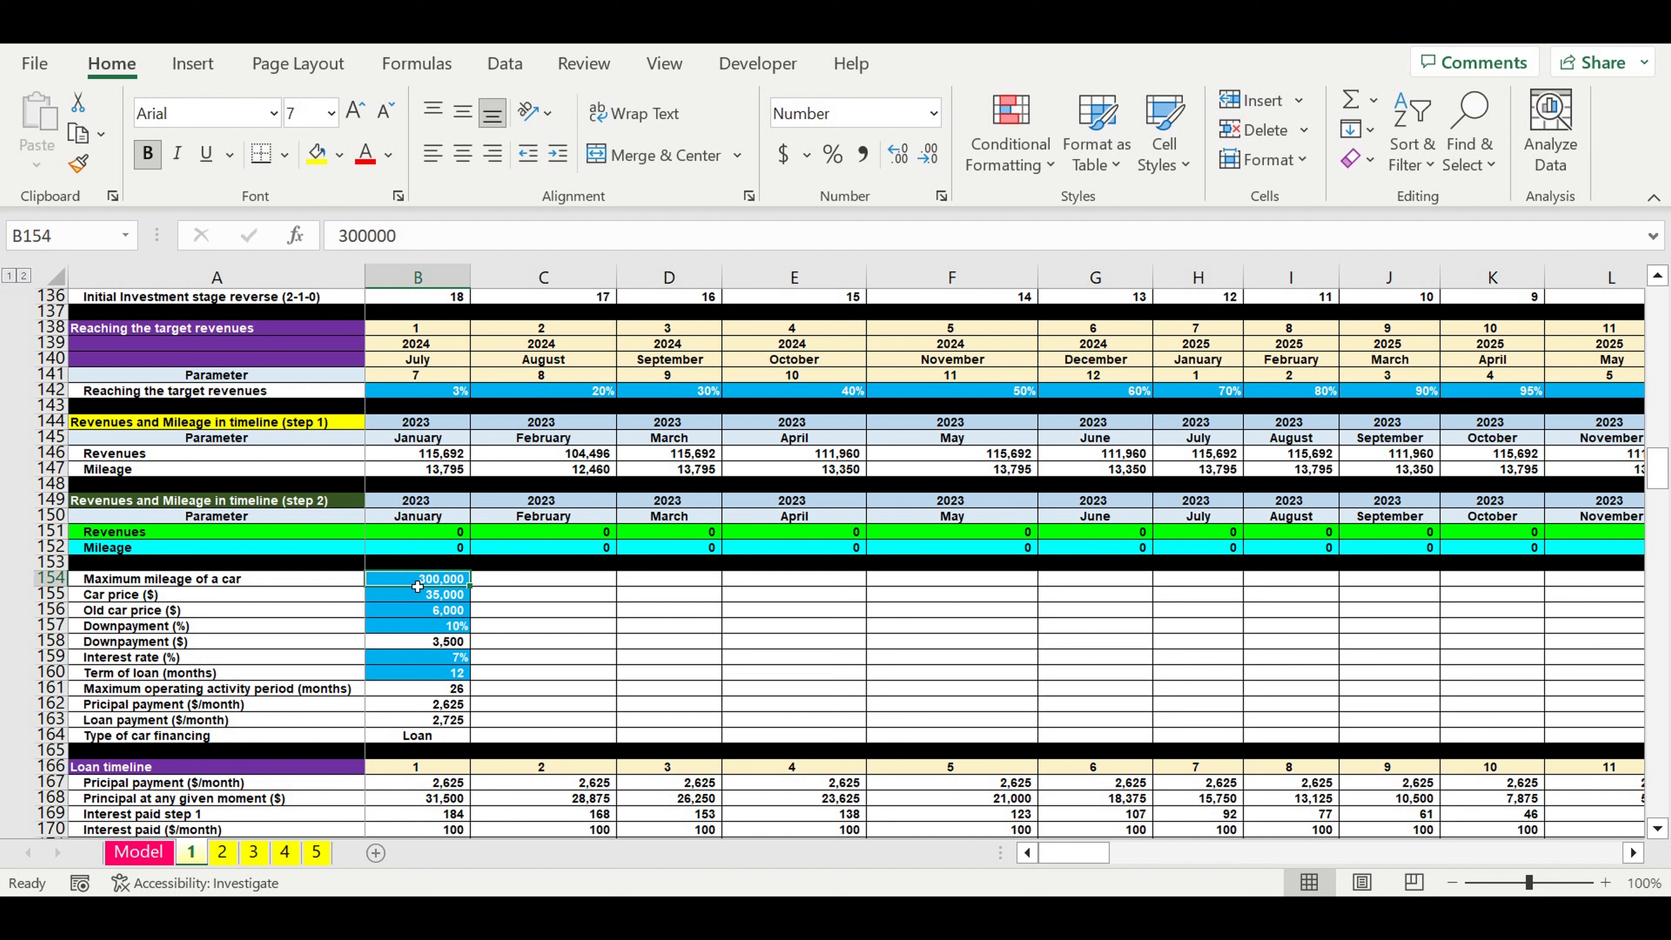
click(407, 598)
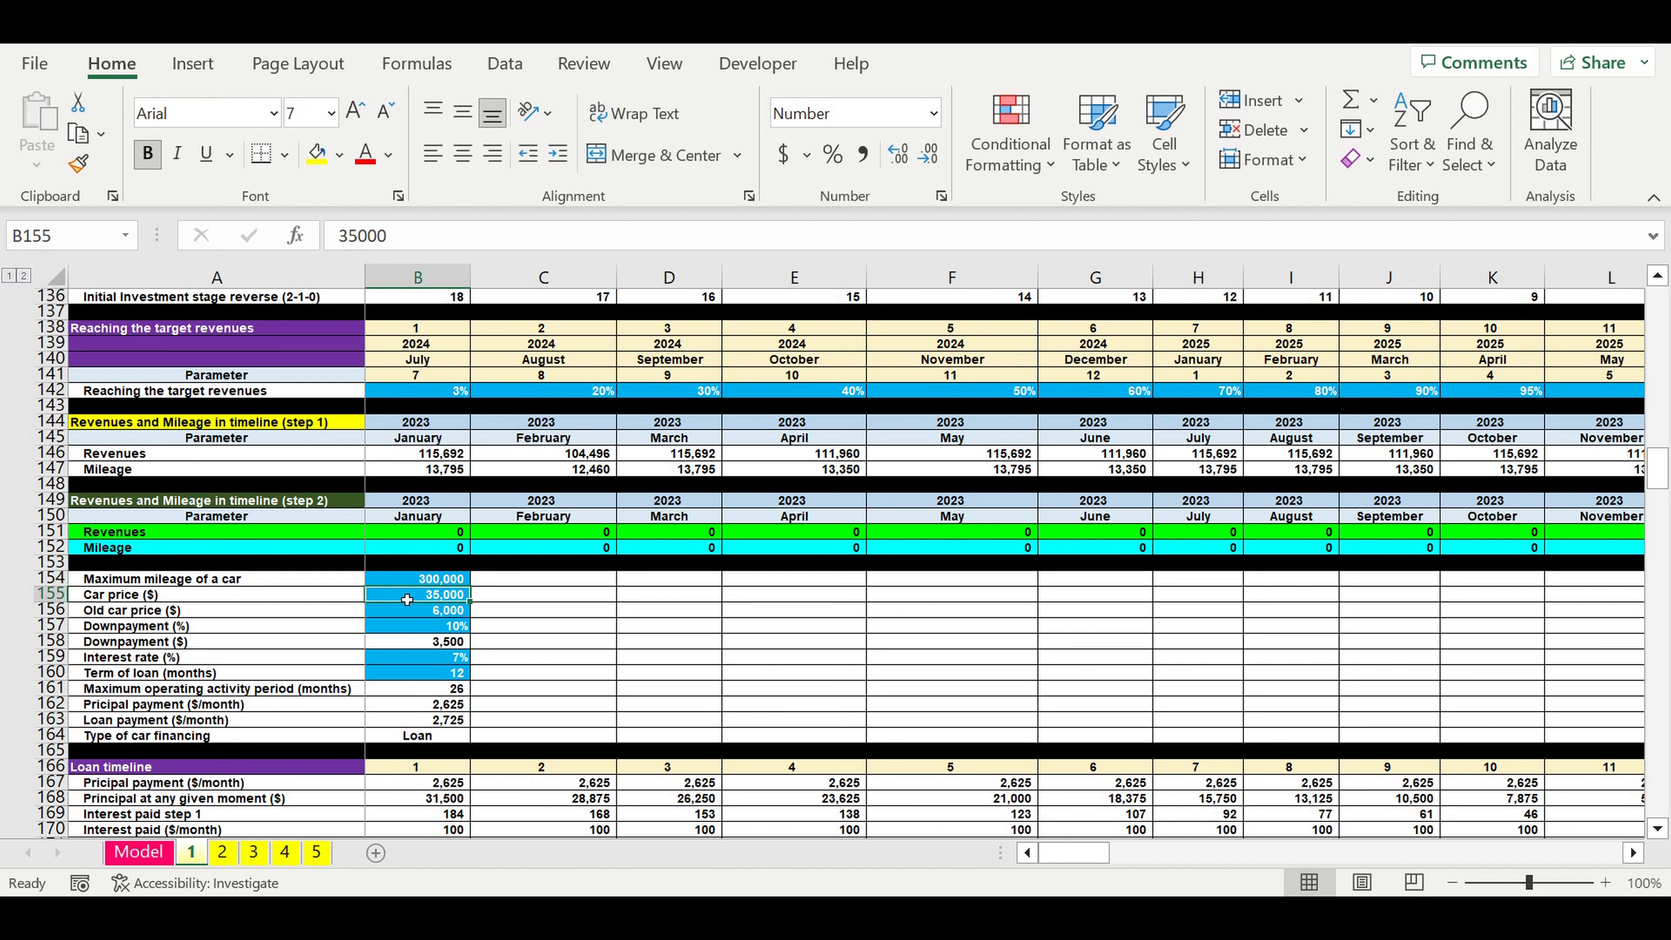
click(399, 612)
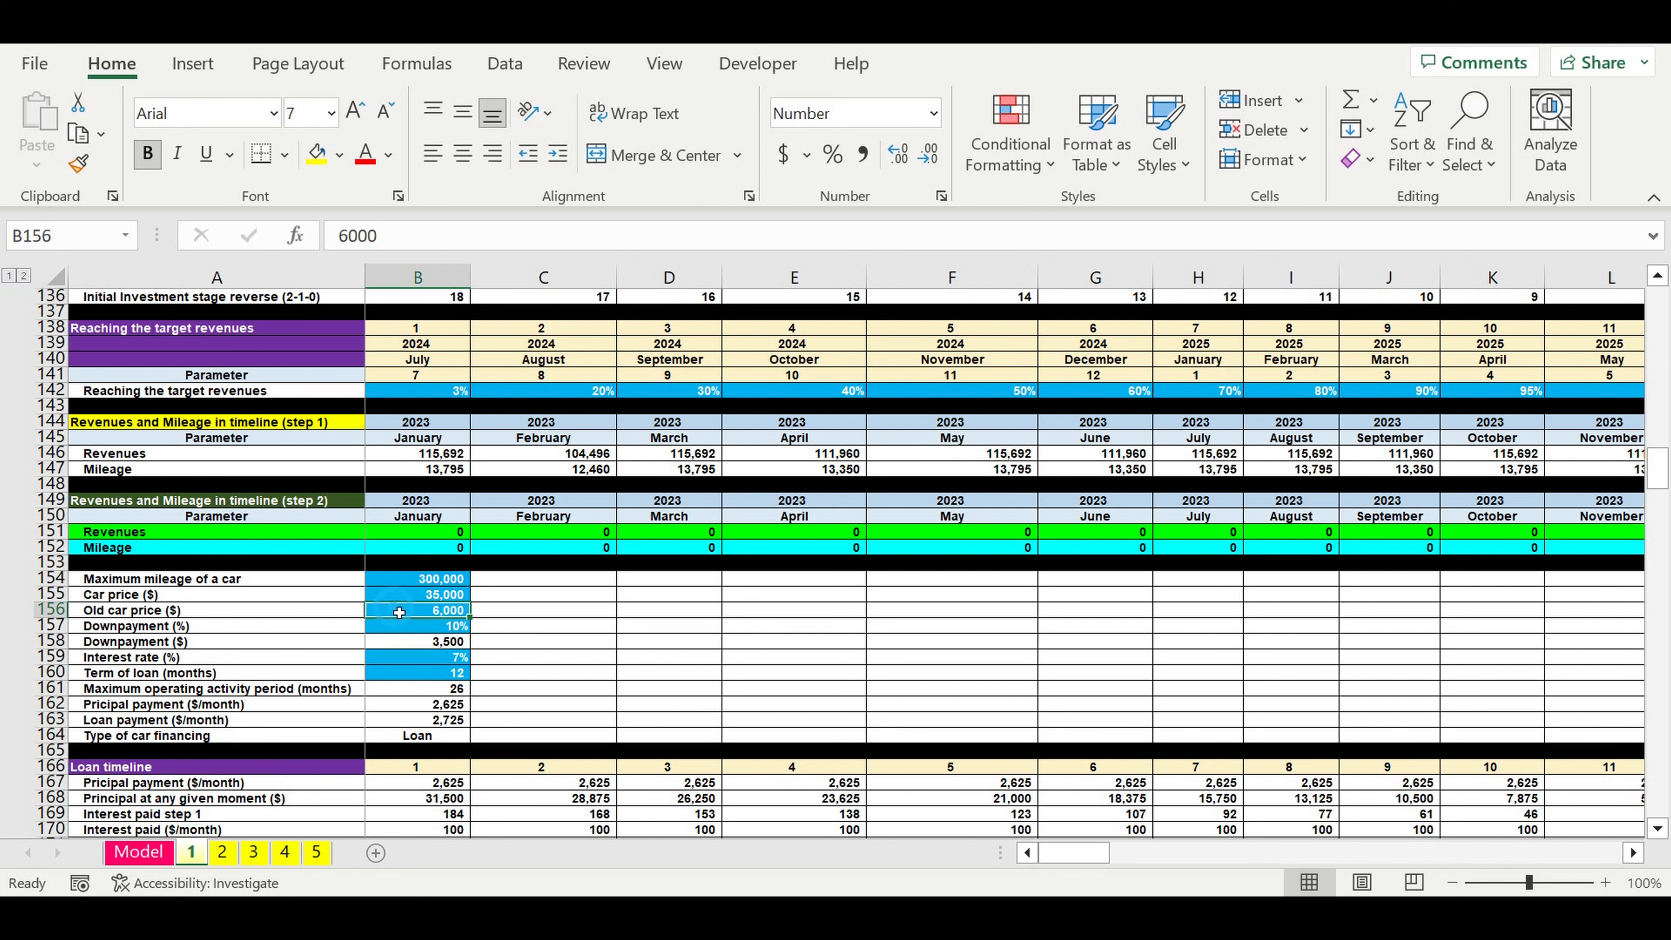
click(404, 585)
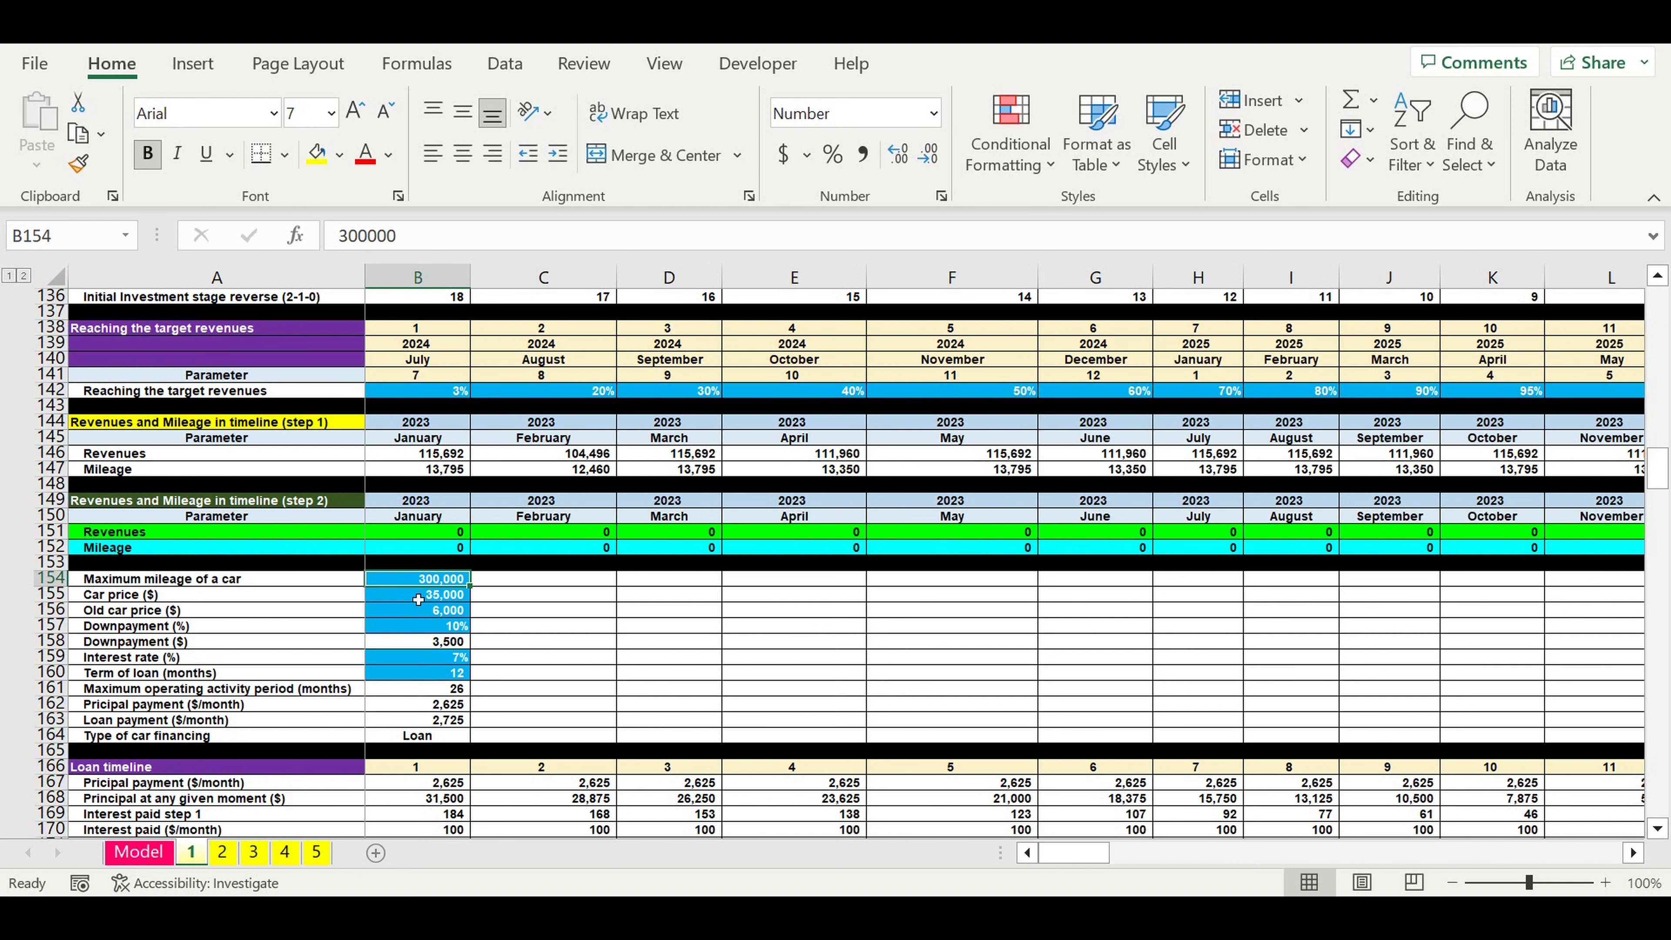
click(426, 630)
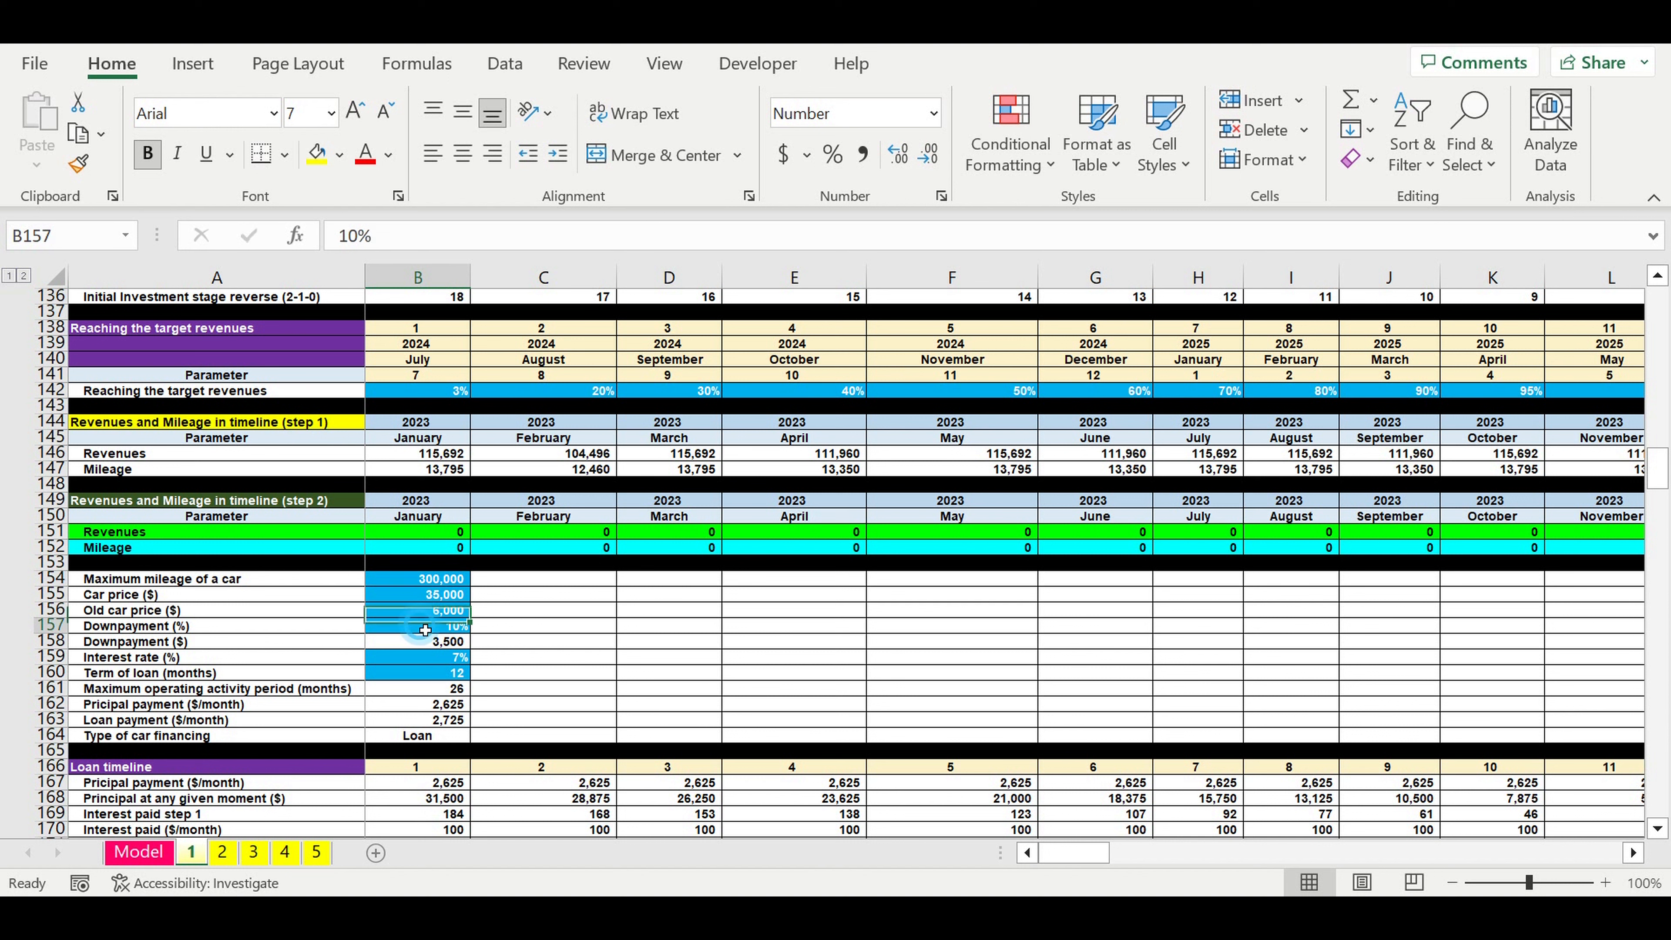
click(433, 662)
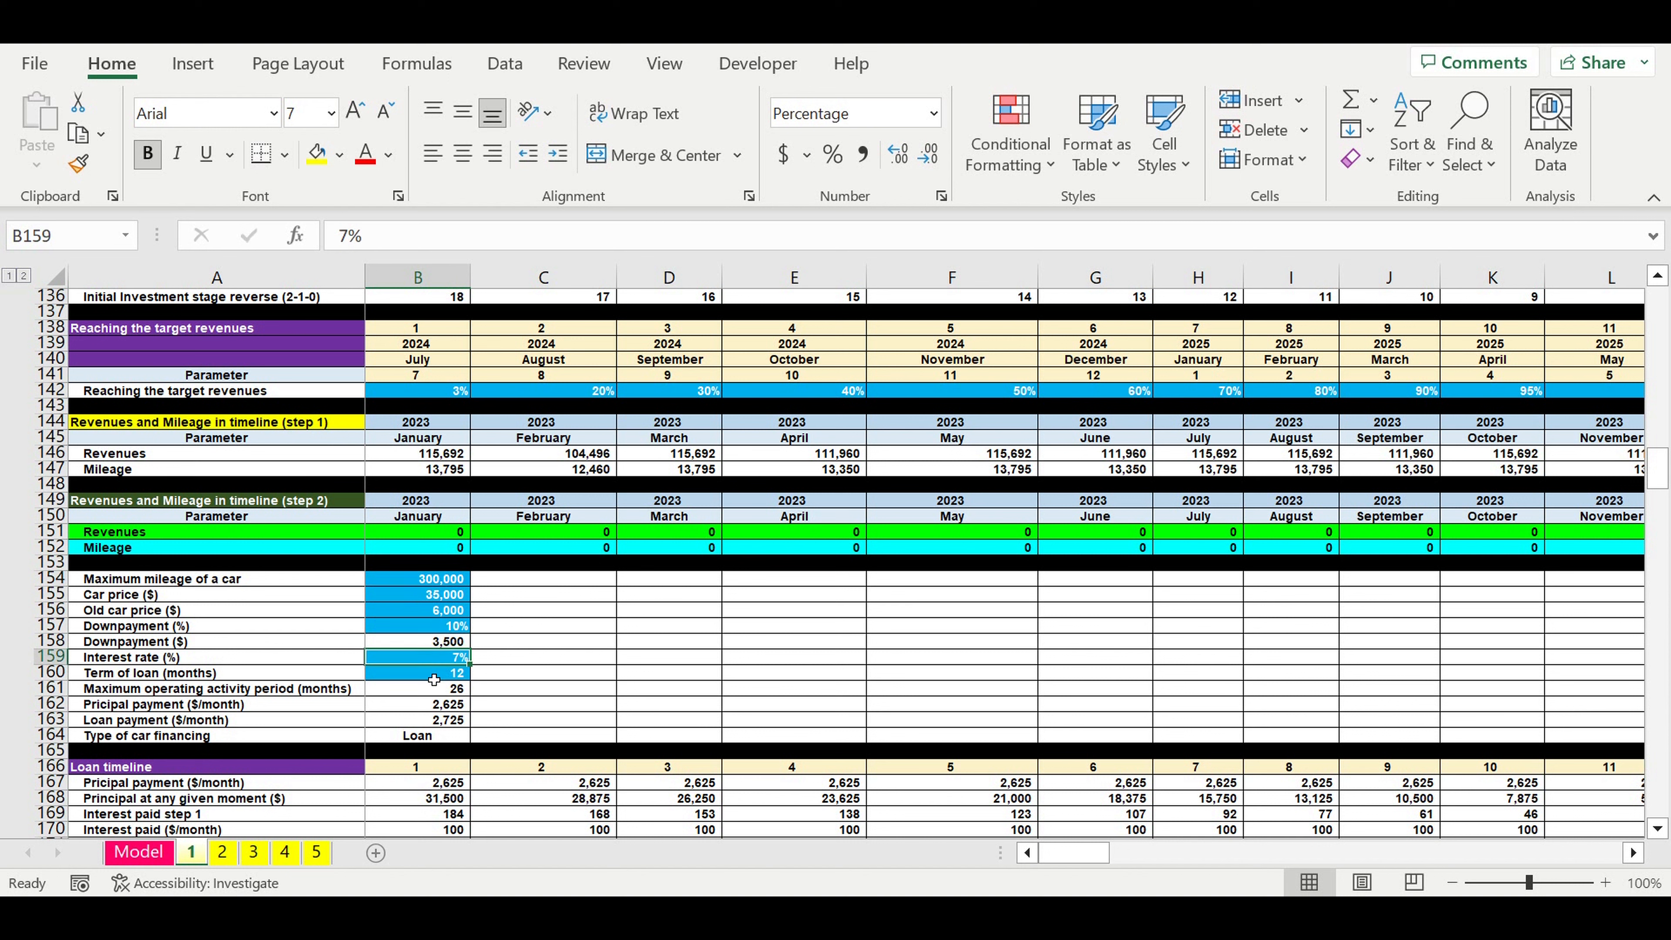
click(430, 679)
- View the periodic dealership maintenance and parts costs coefficients, and select the headings of their two tables
scroll(526, 645, down, 12)
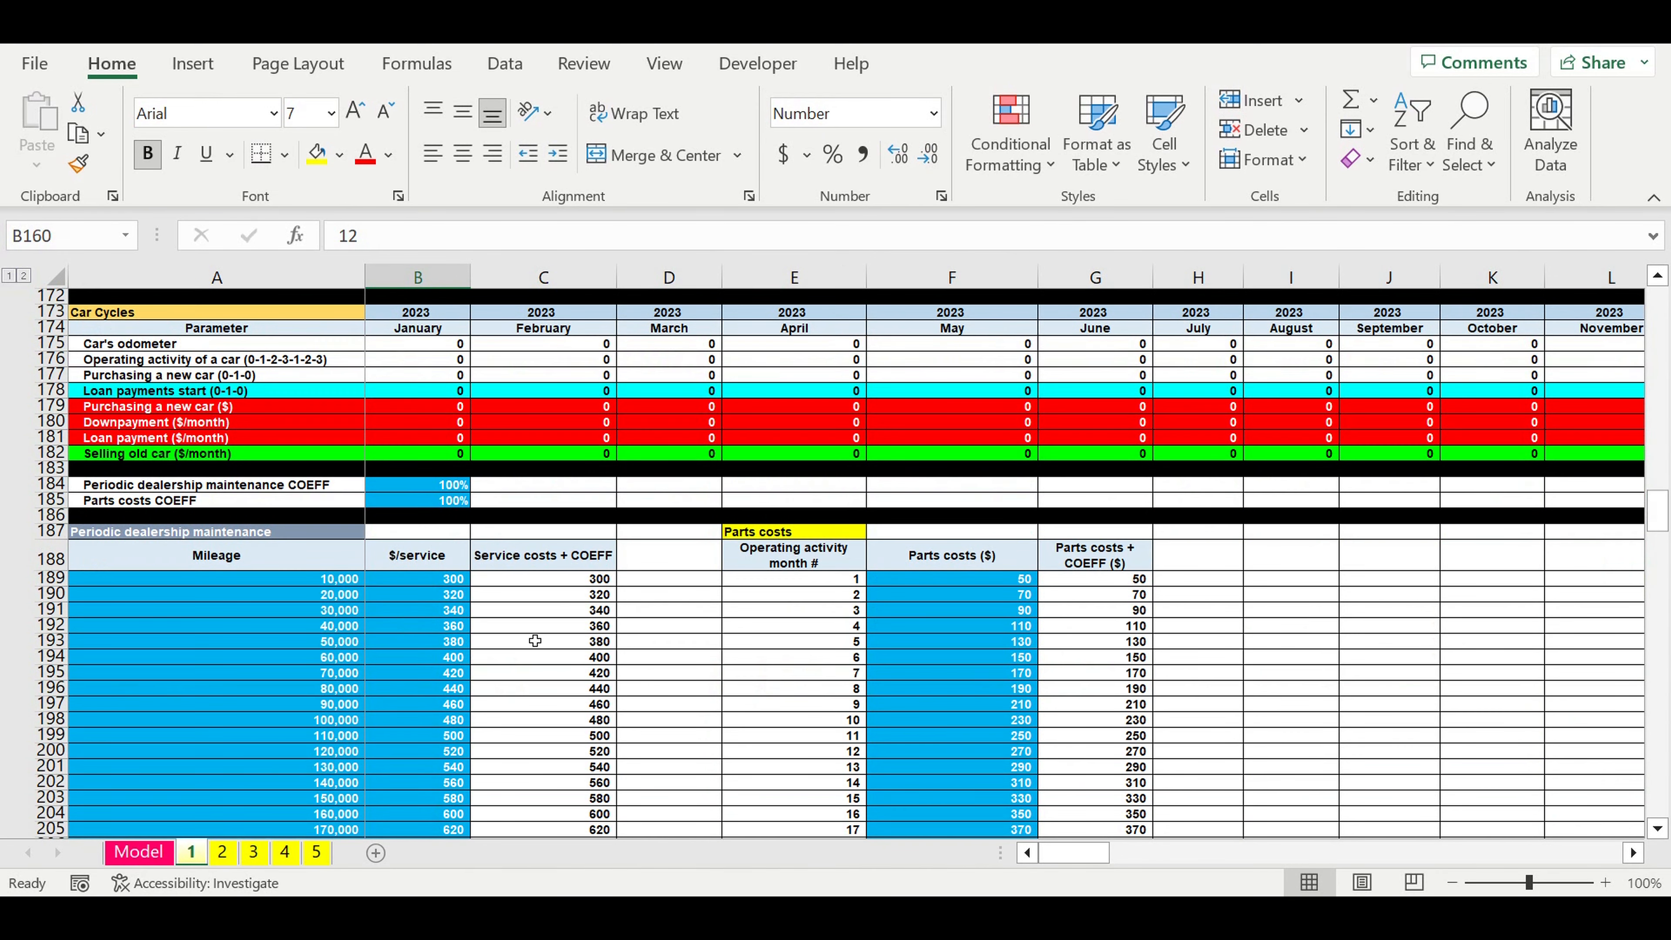
click(413, 489)
click(419, 501)
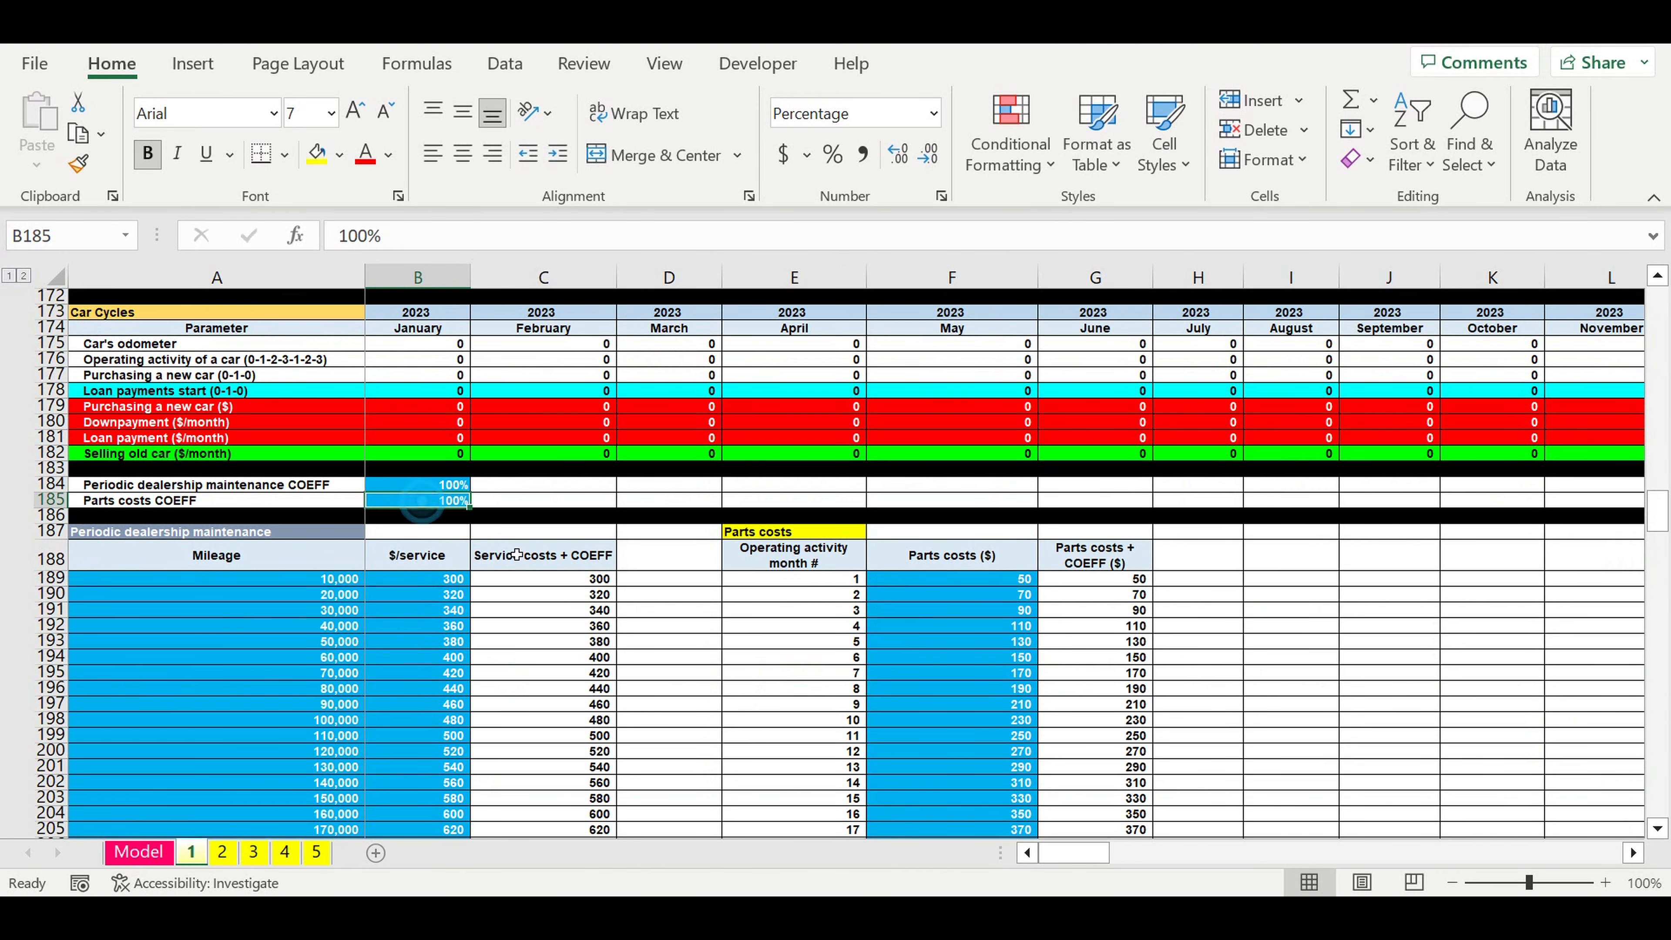
click(156, 538)
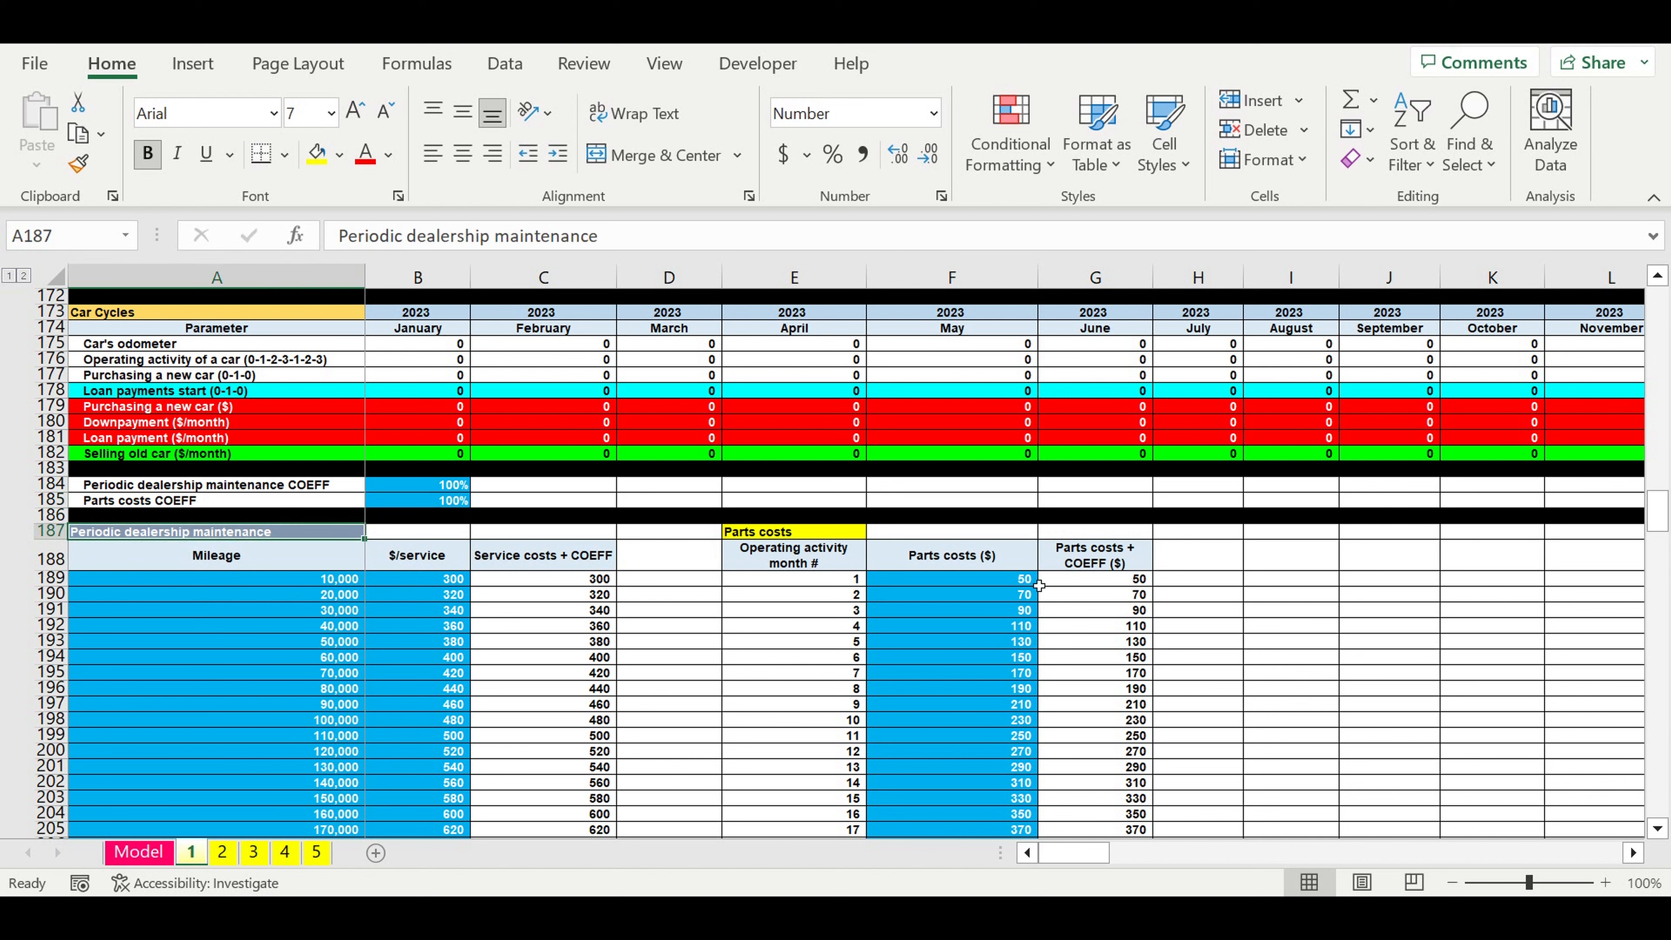
click(751, 538)
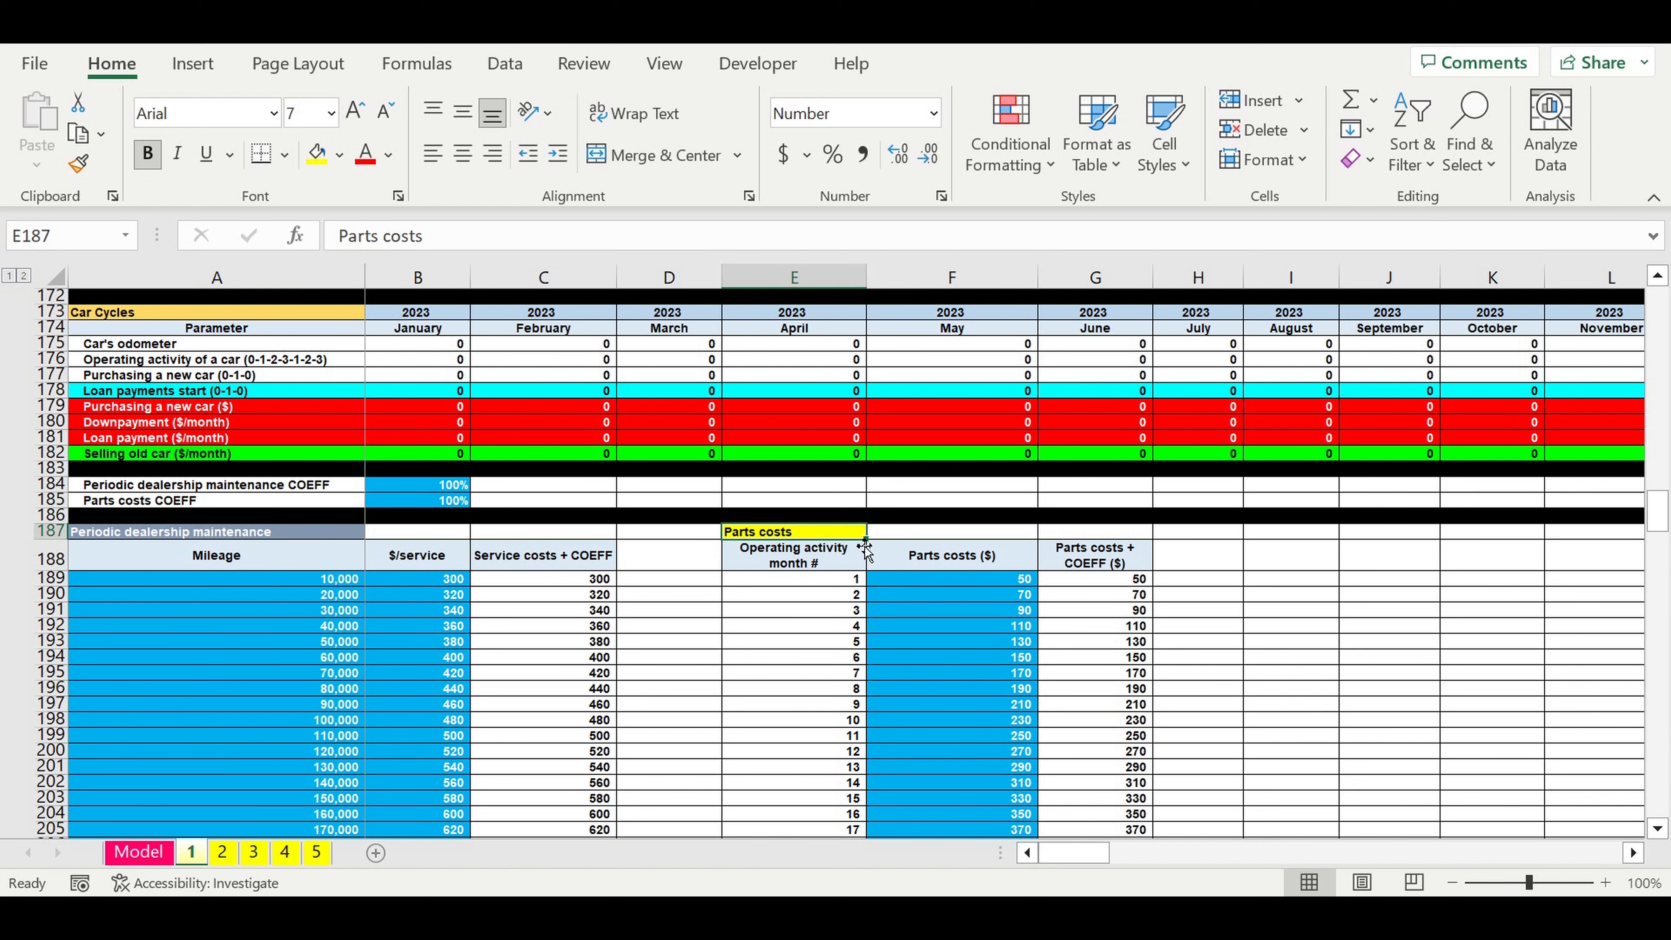
- Examine the mileage intervals and $/service values of the maintenance table and the operating months and costs of the Parts costs table
drag(270, 581, 323, 829)
drag(332, 681, 328, 816)
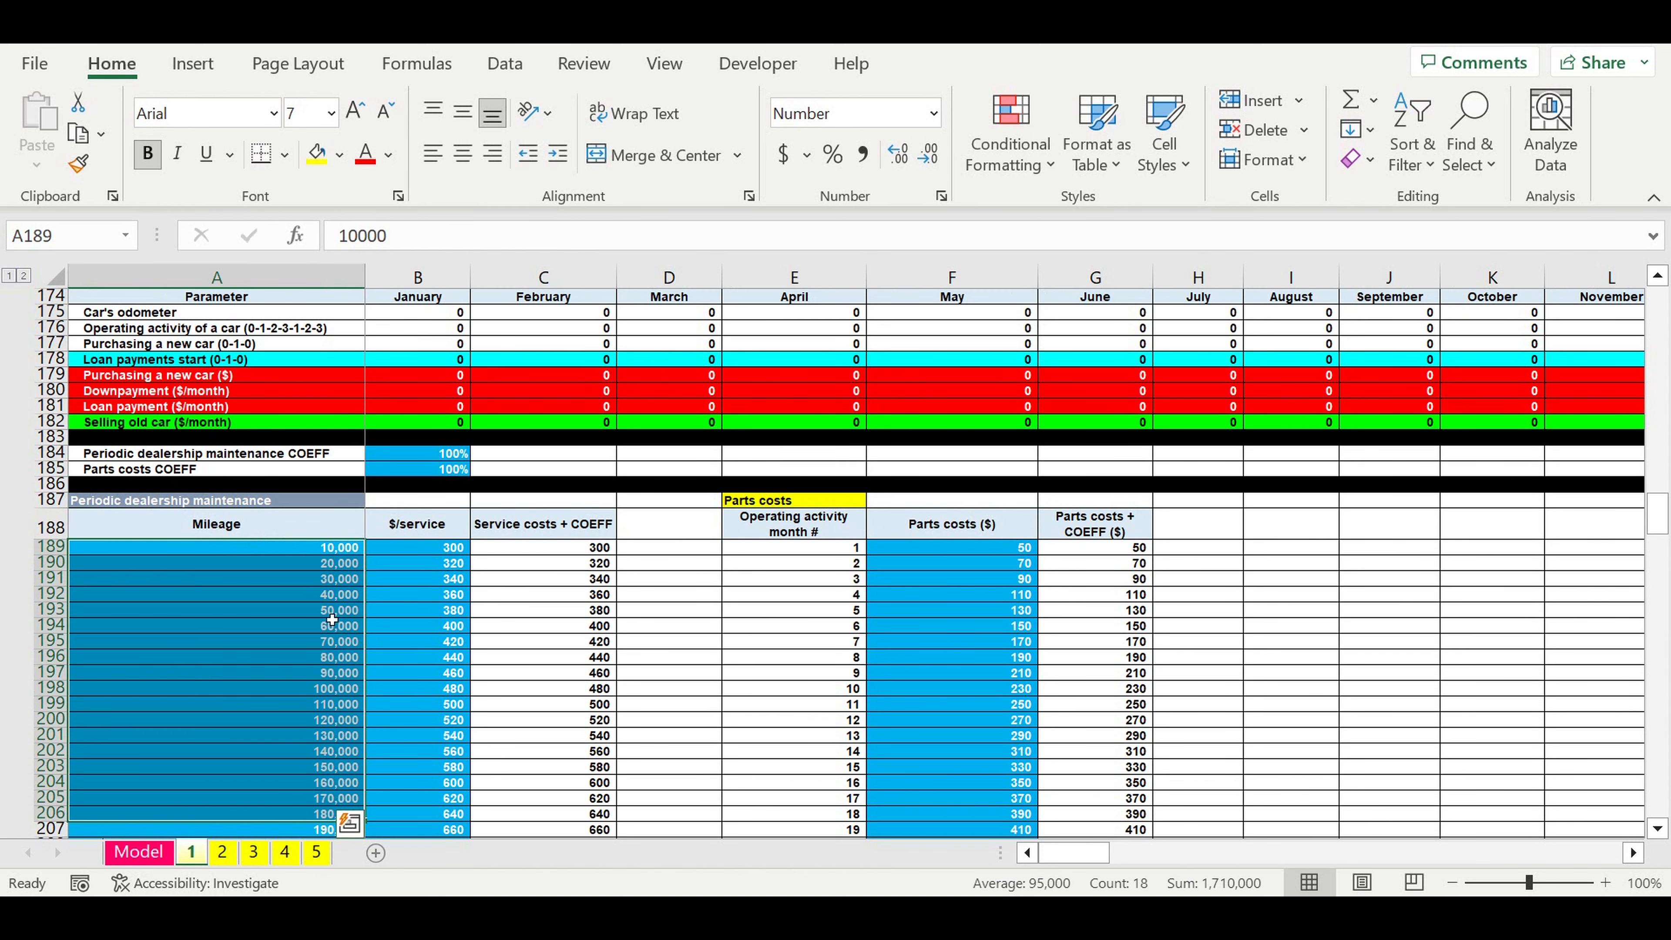
drag(435, 553, 460, 798)
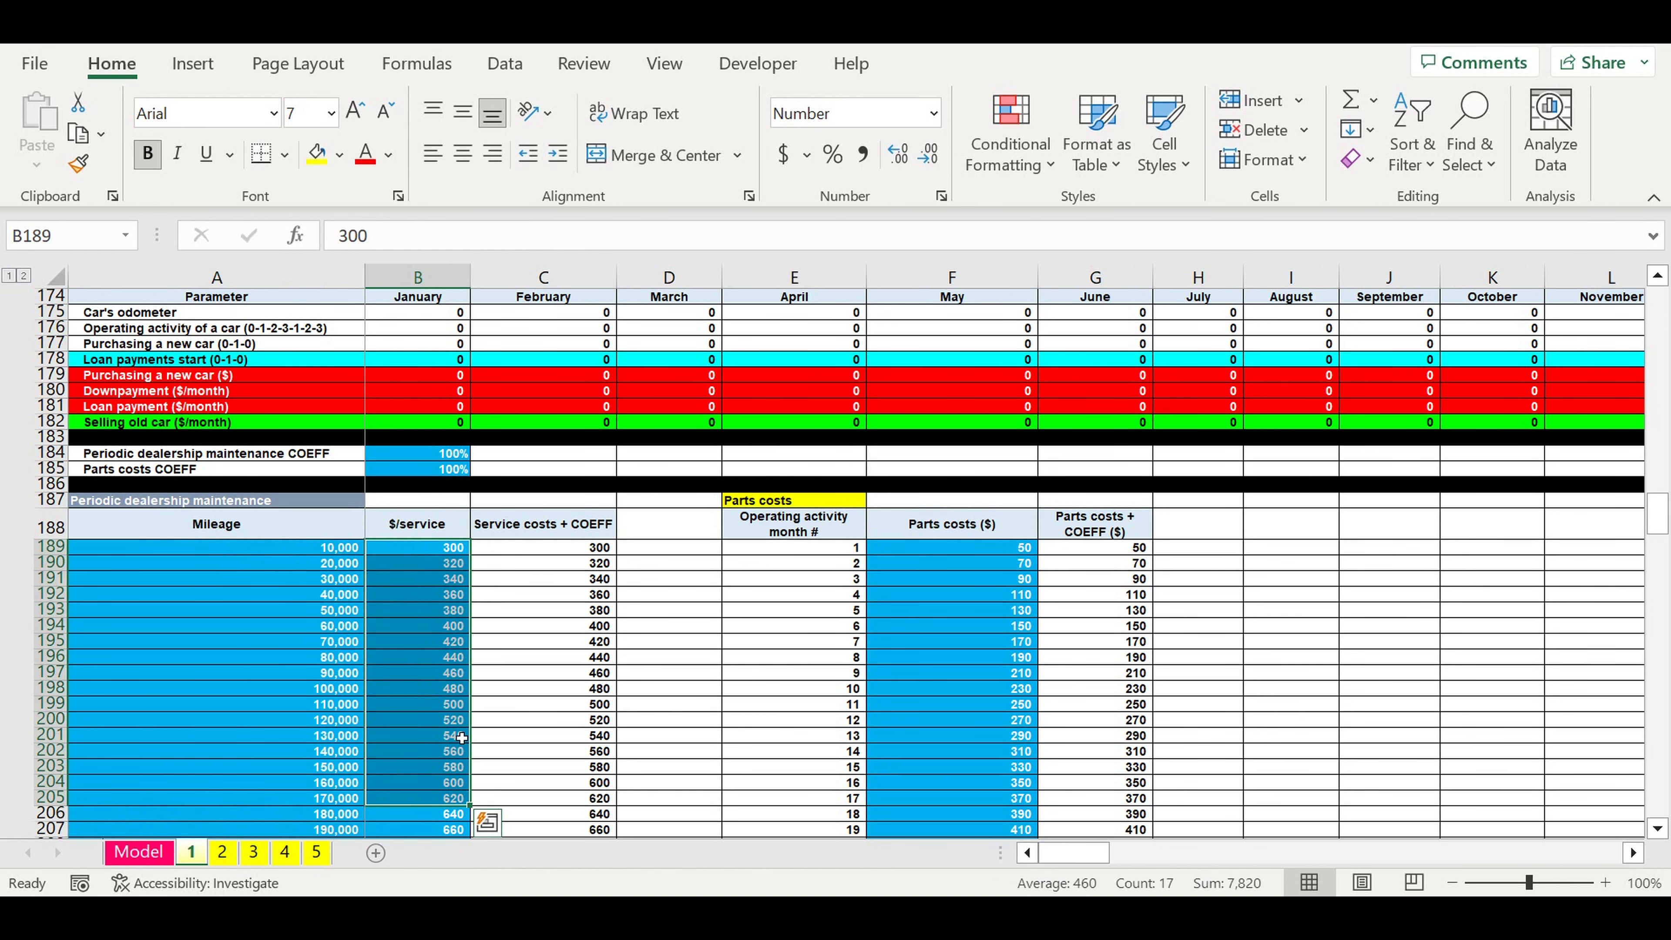
drag(851, 553, 849, 819)
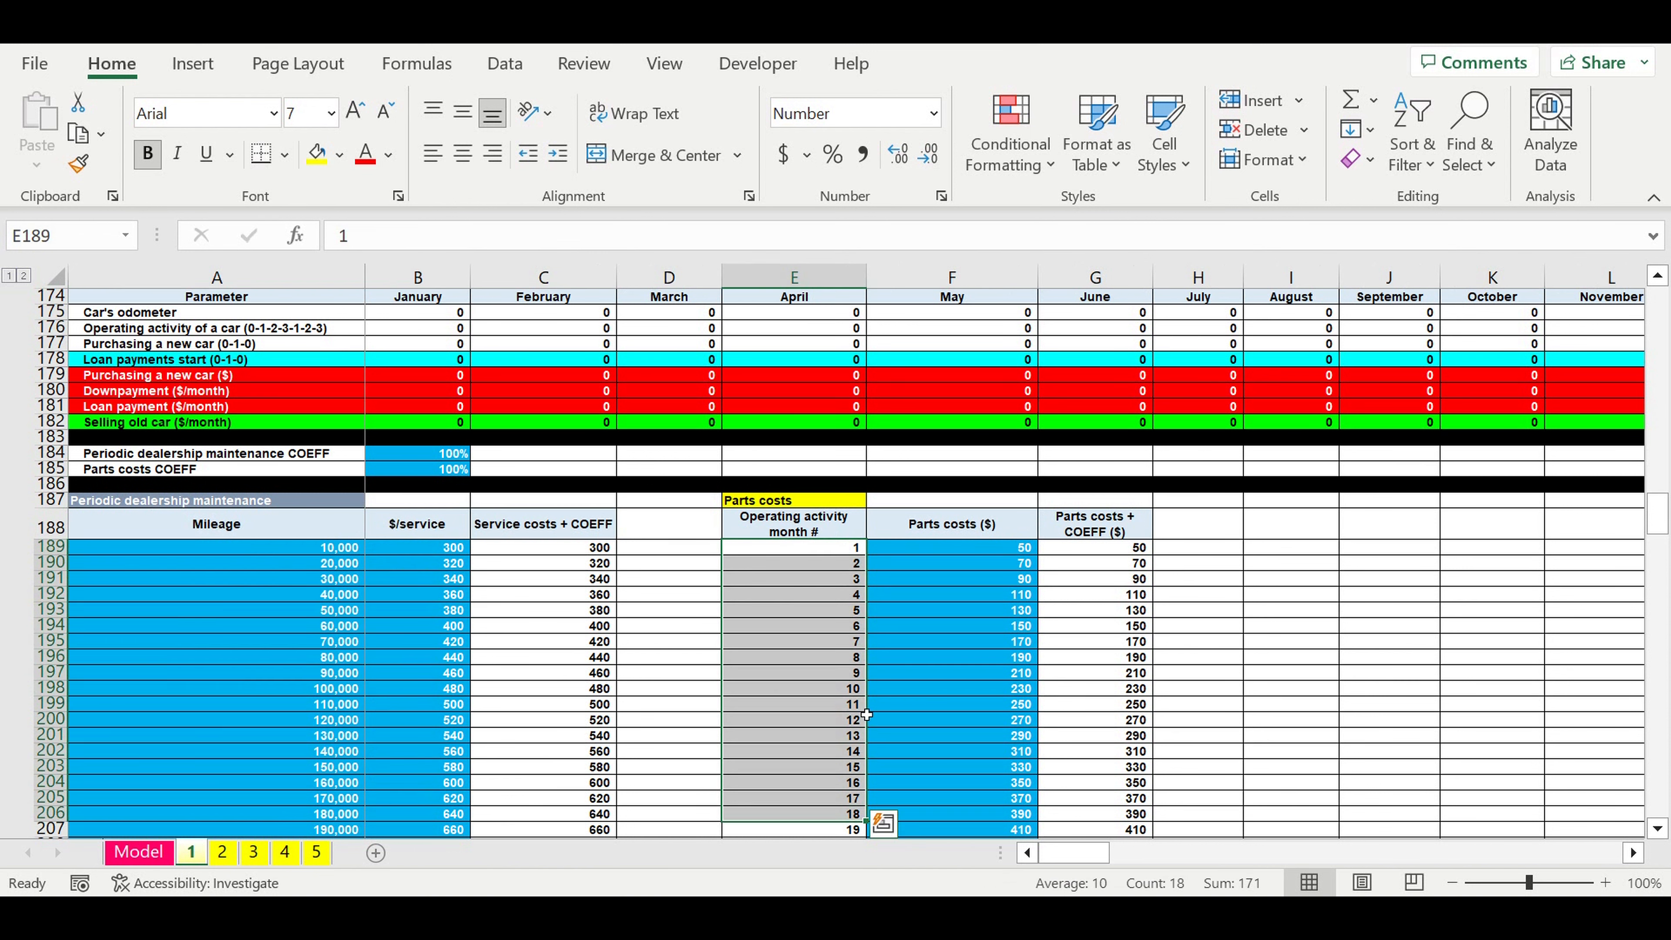
drag(985, 548, 988, 782)
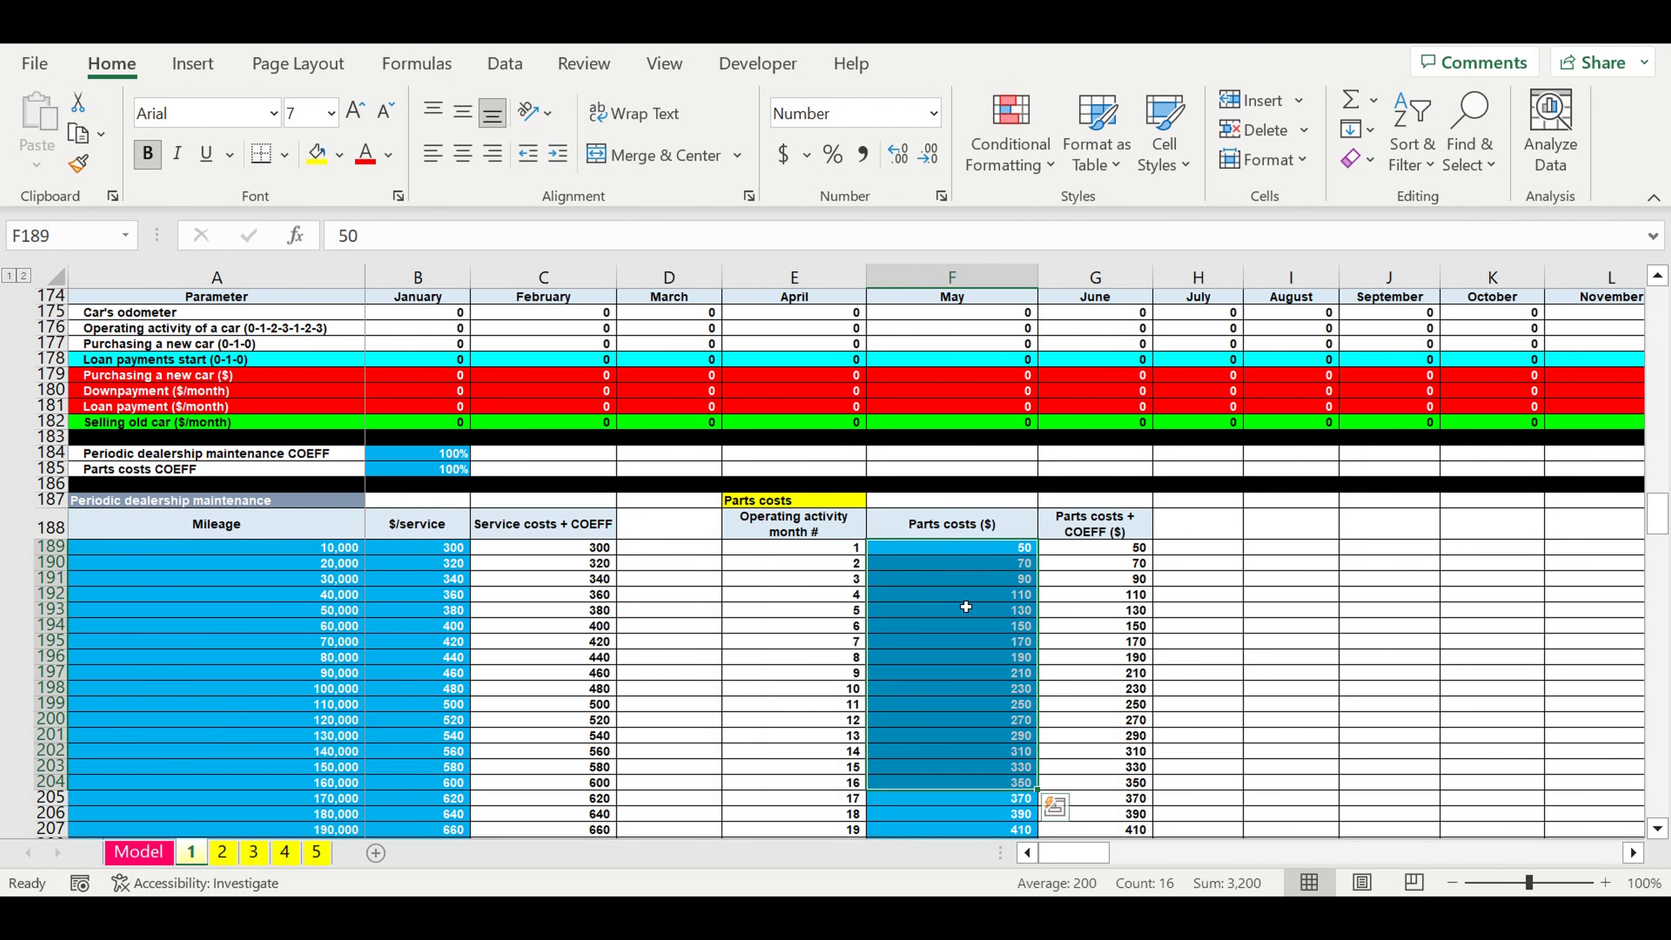
- Find the Primary investment plan on sheet 1 and select its item names and the April to June 2024 amounts
scroll(965, 606, down, 13)
scroll(958, 547, down, 15)
scroll(958, 552, down, 10)
scroll(958, 552, down, 8)
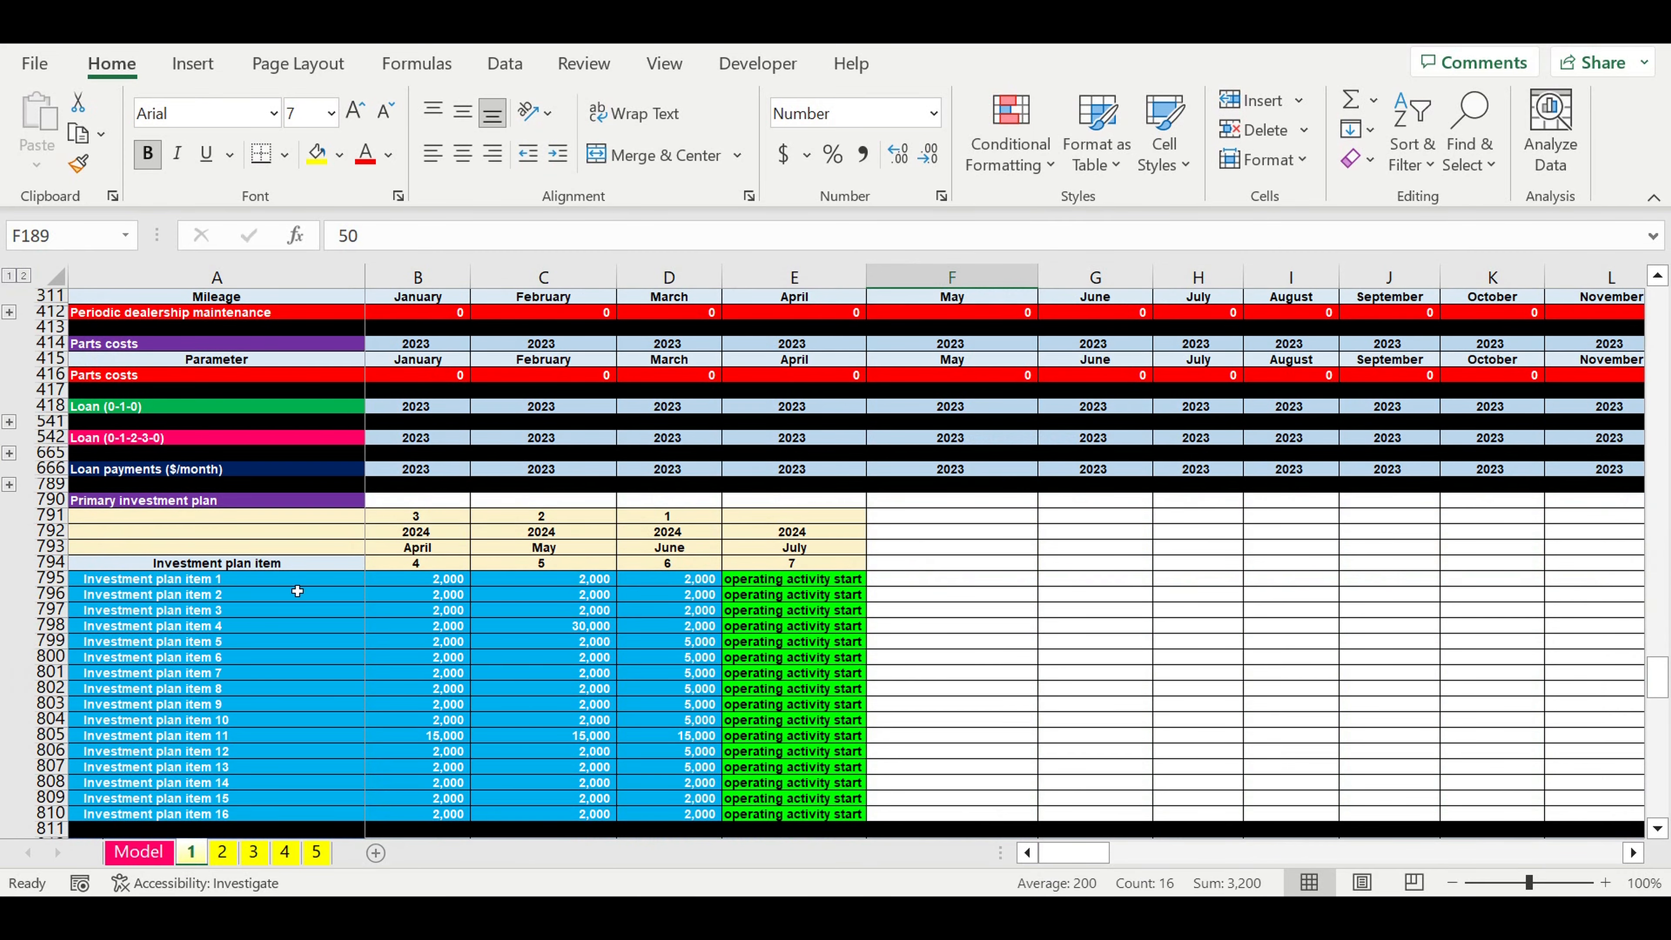
drag(232, 588, 658, 817)
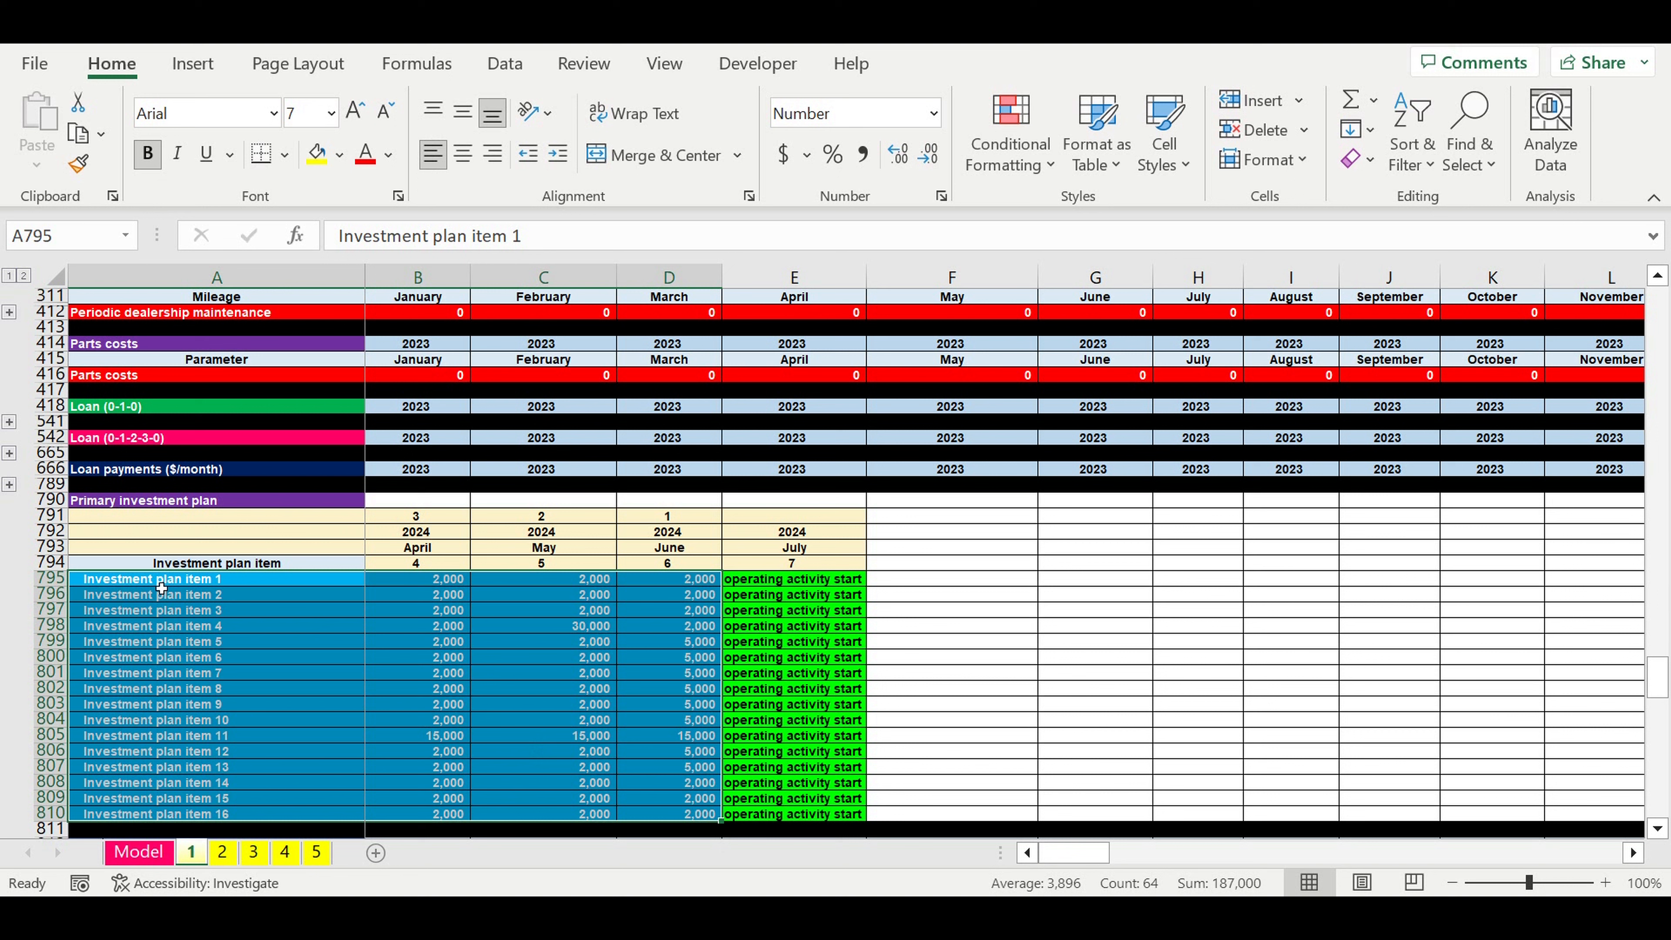
drag(161, 584, 140, 820)
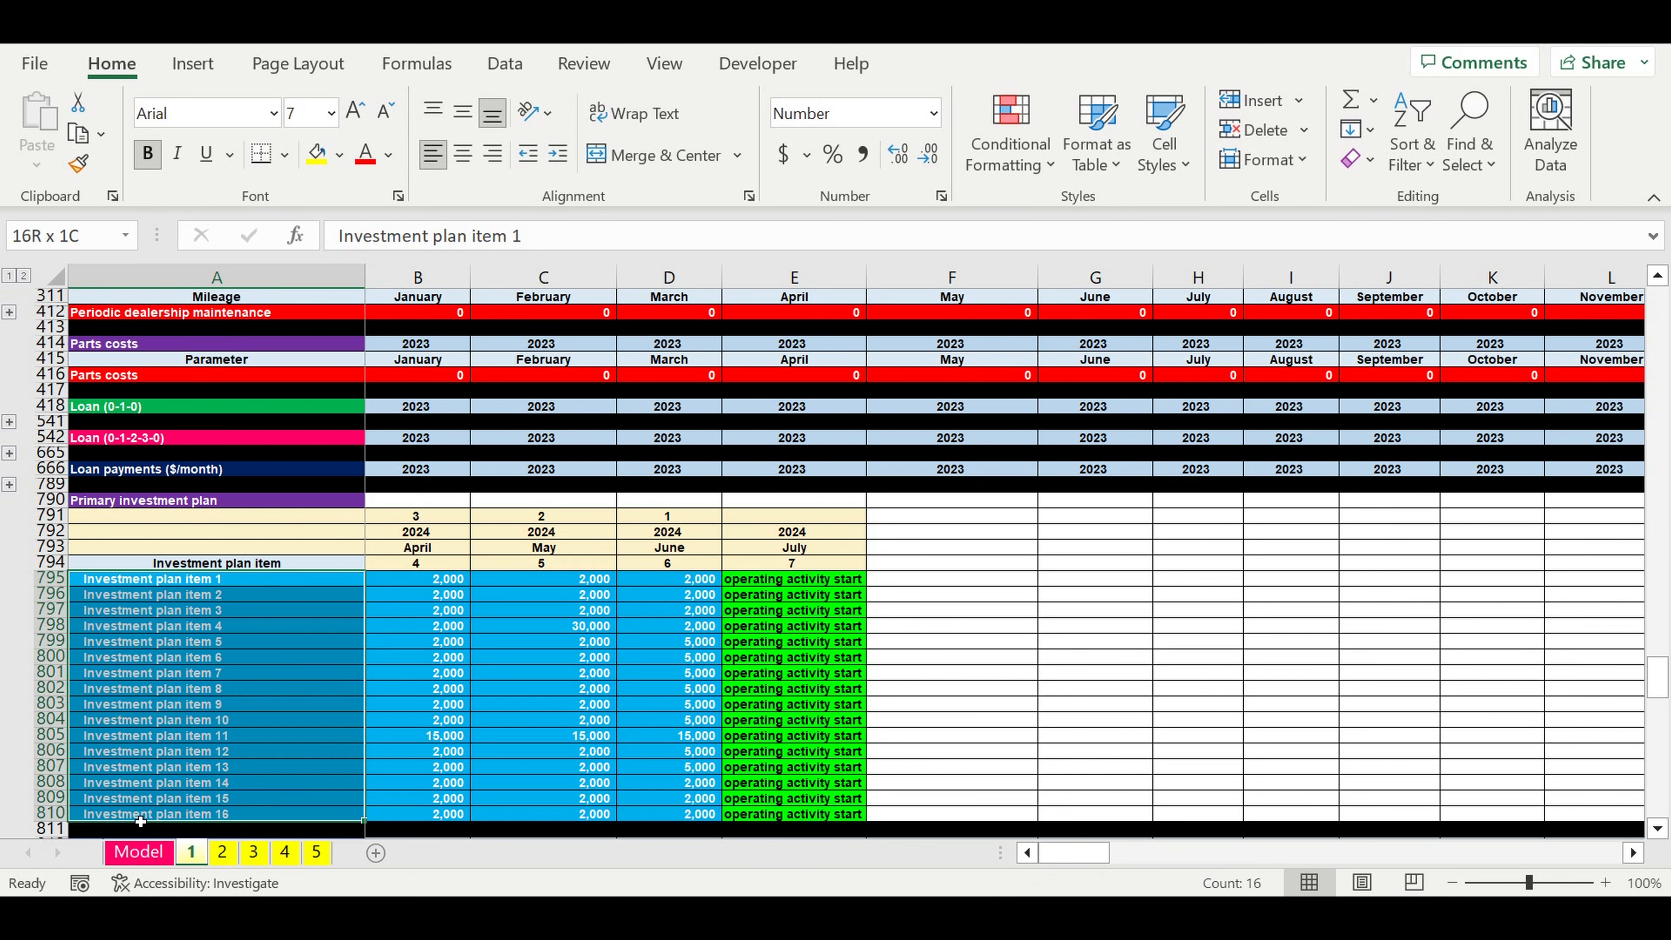
drag(447, 583, 684, 815)
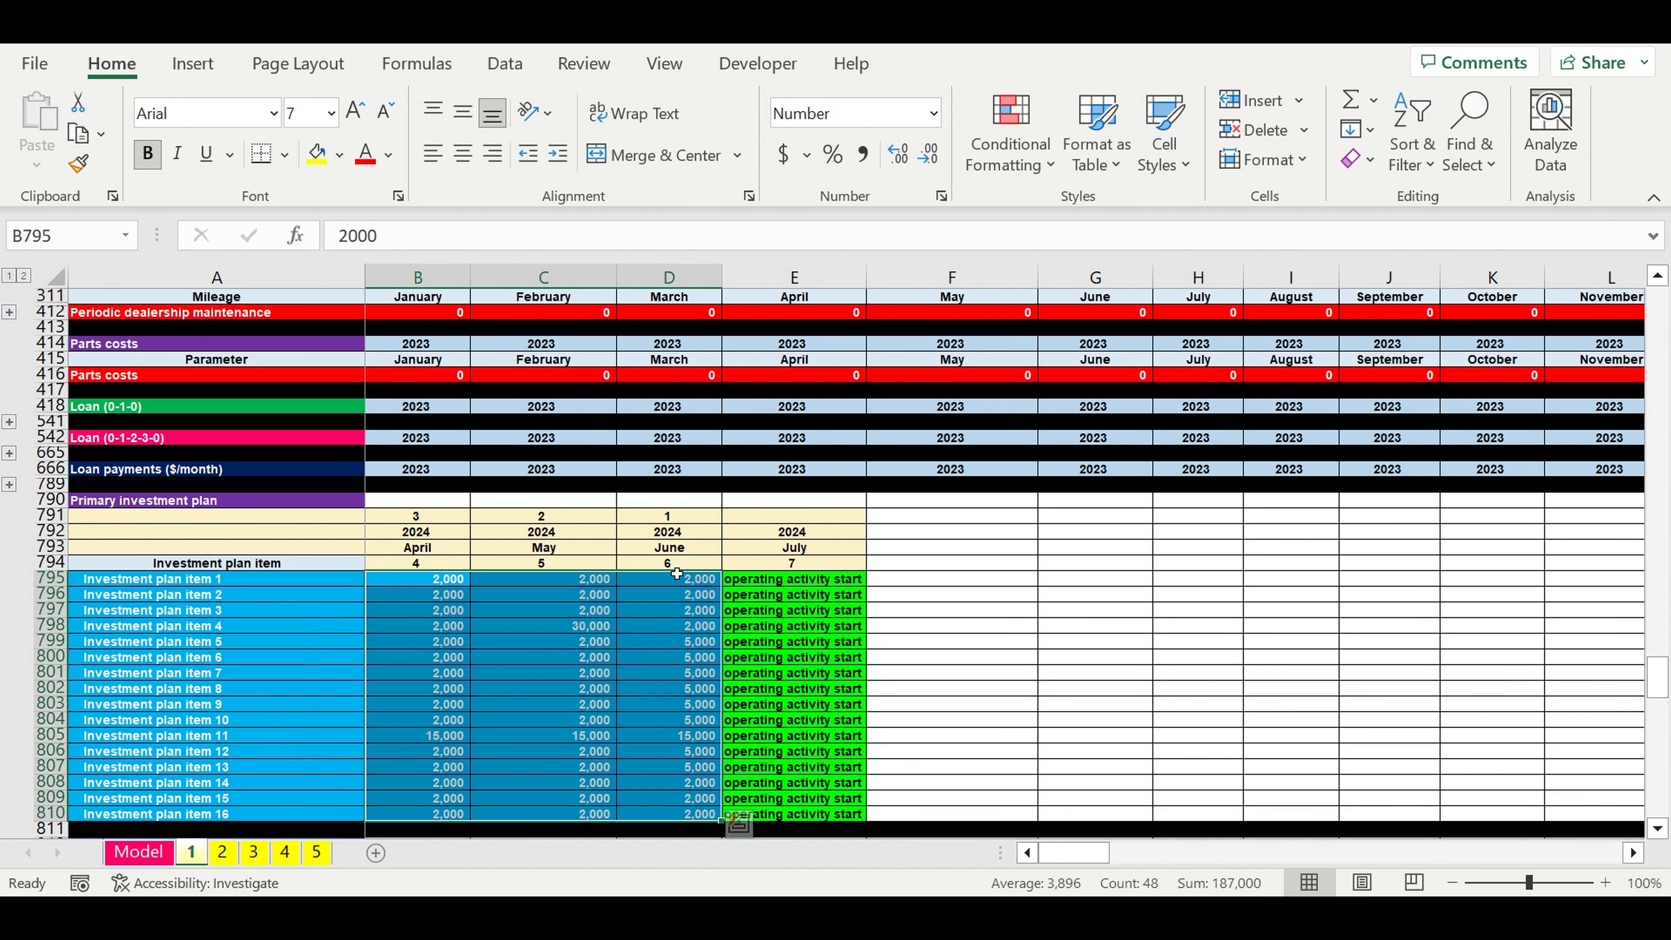
- Review the Primary investment plan's month headings, item list and the July column marking the operating activity start
drag(415, 598, 559, 827)
drag(425, 501, 668, 548)
click(197, 565)
drag(196, 651, 199, 799)
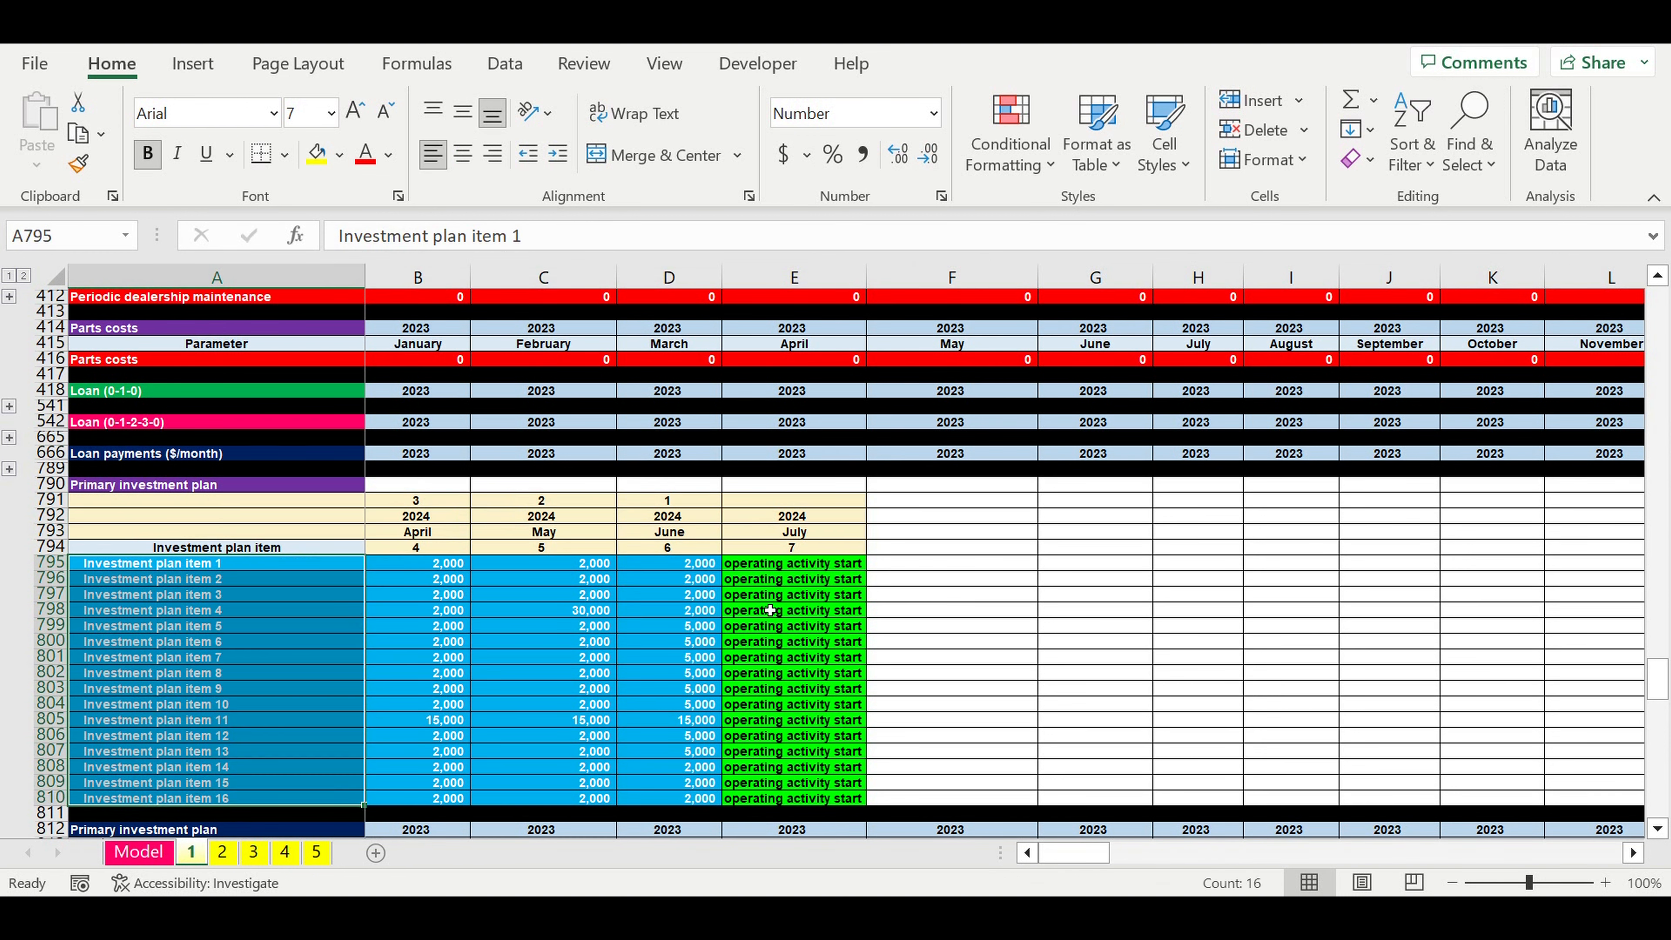
drag(780, 573, 784, 800)
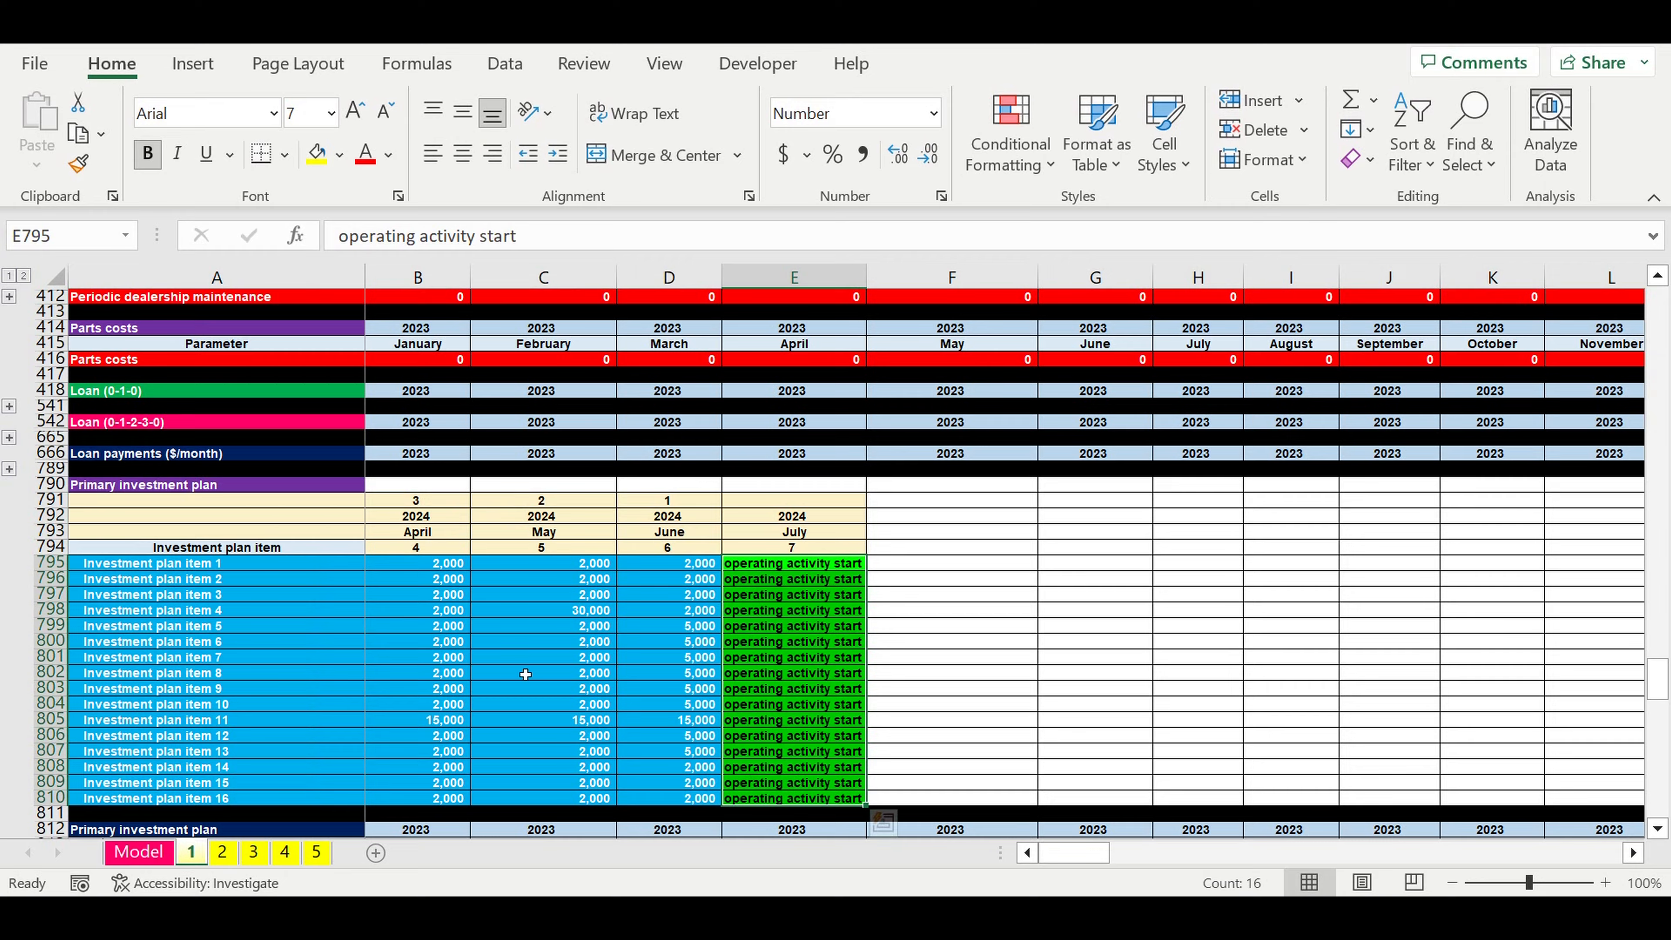
- Find the Fixed costs table on sheet 1 and select its heading, the ten item names and the January to December amounts
scroll(526, 659, down, 4)
scroll(532, 615, down, 12)
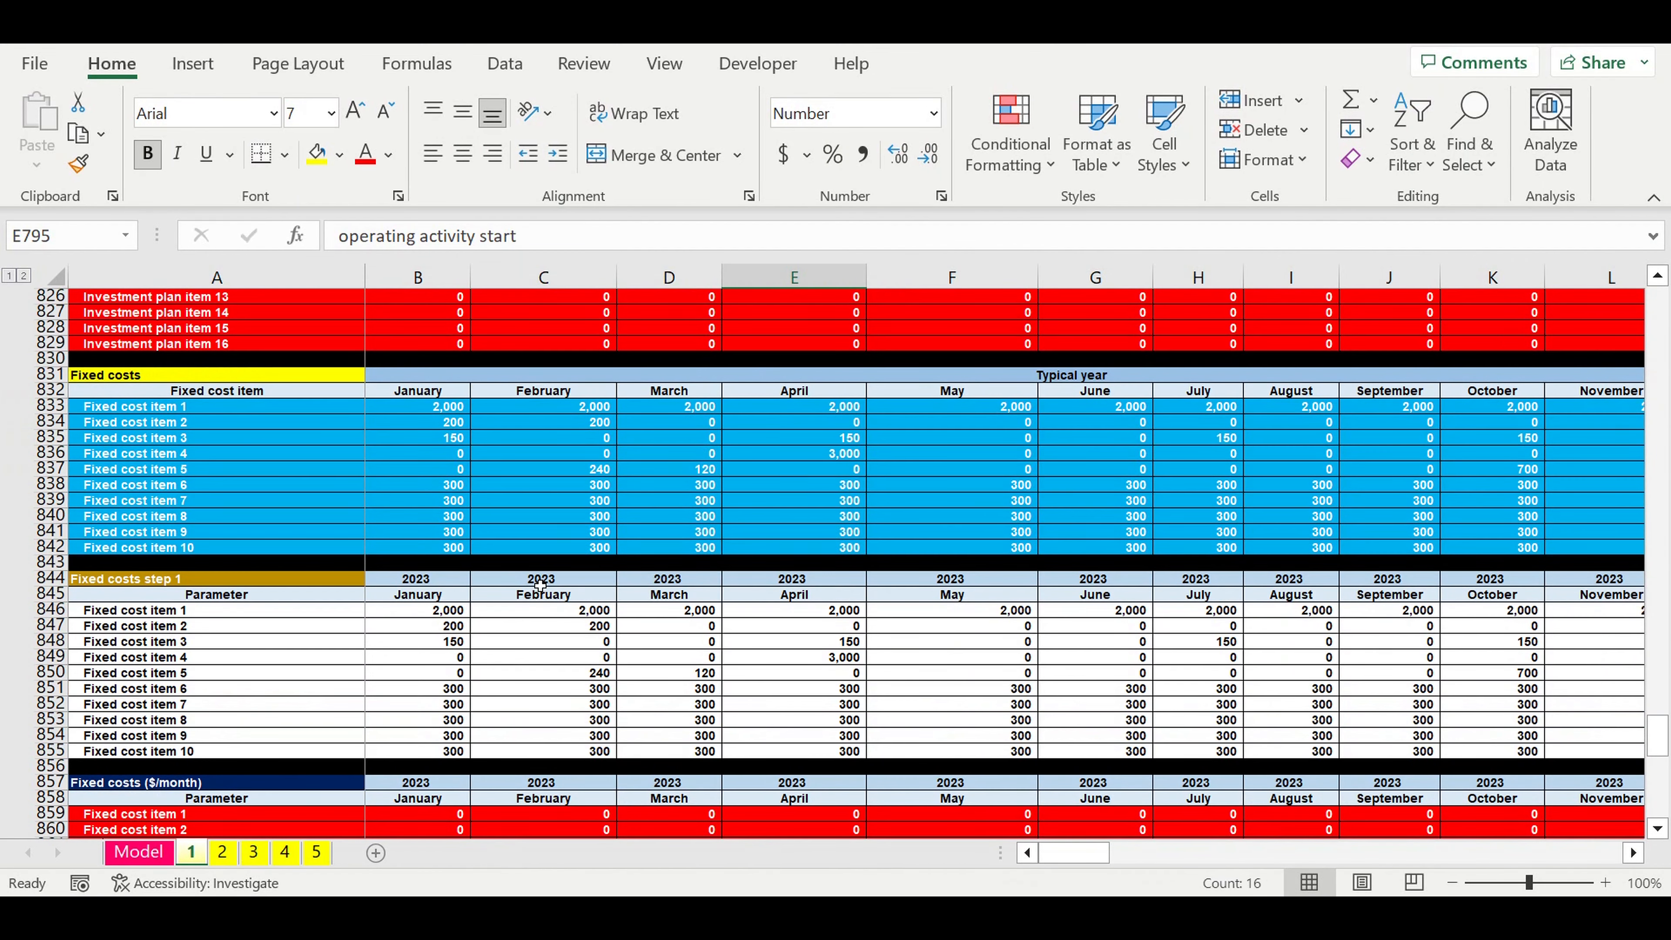
click(107, 376)
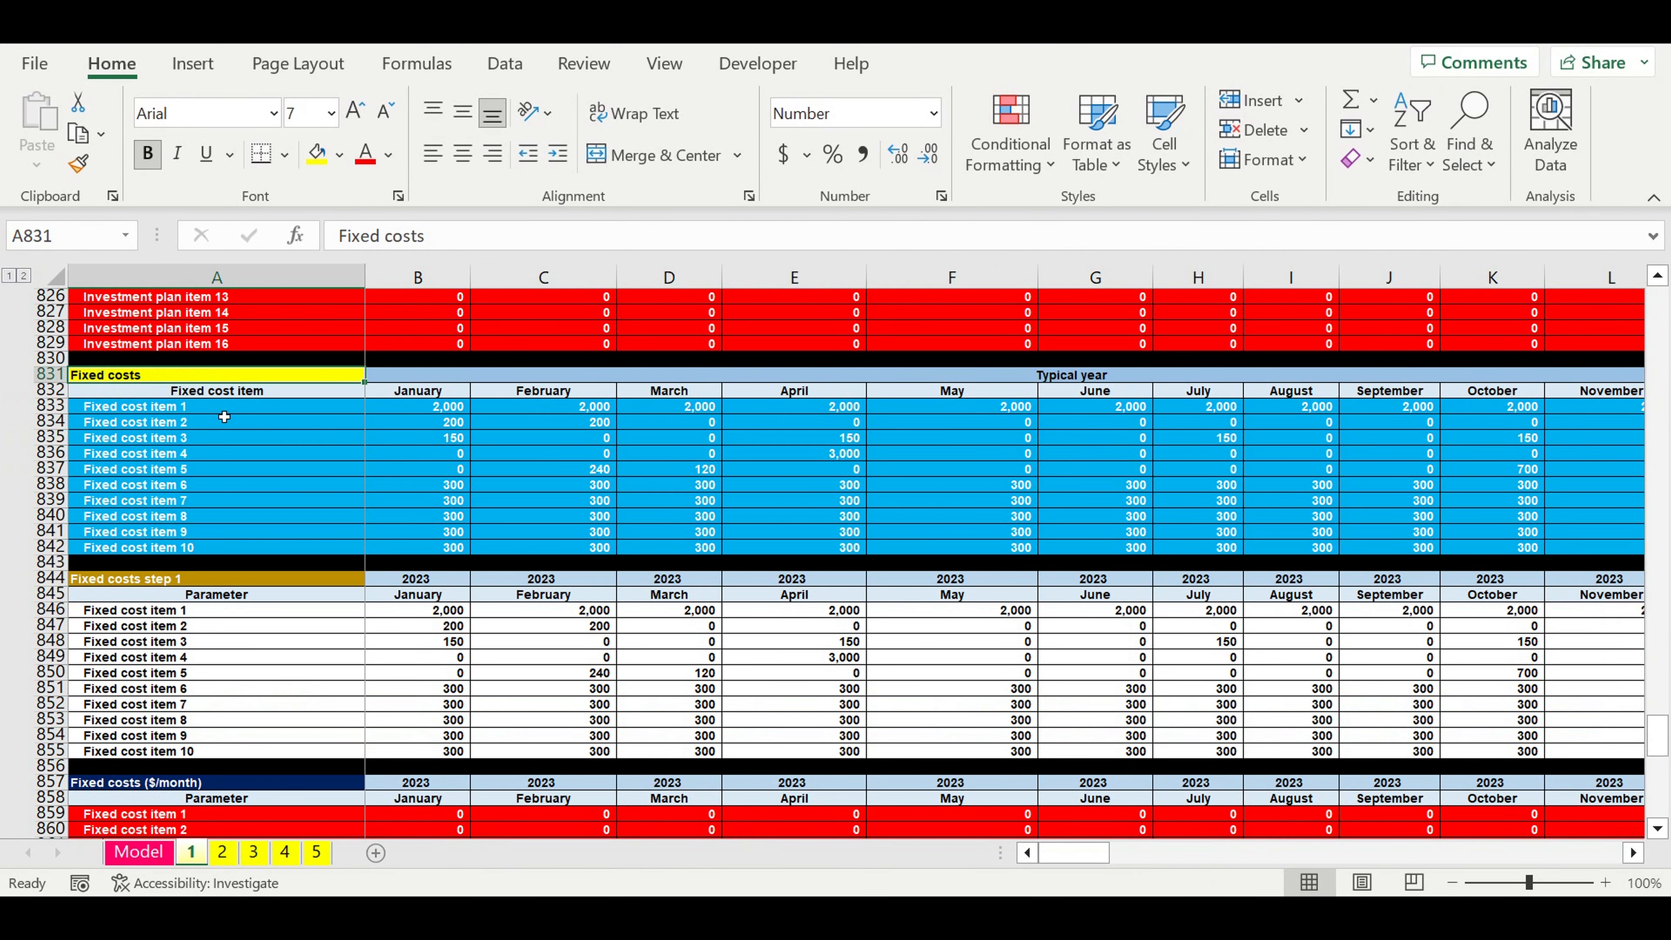
drag(146, 412, 164, 558)
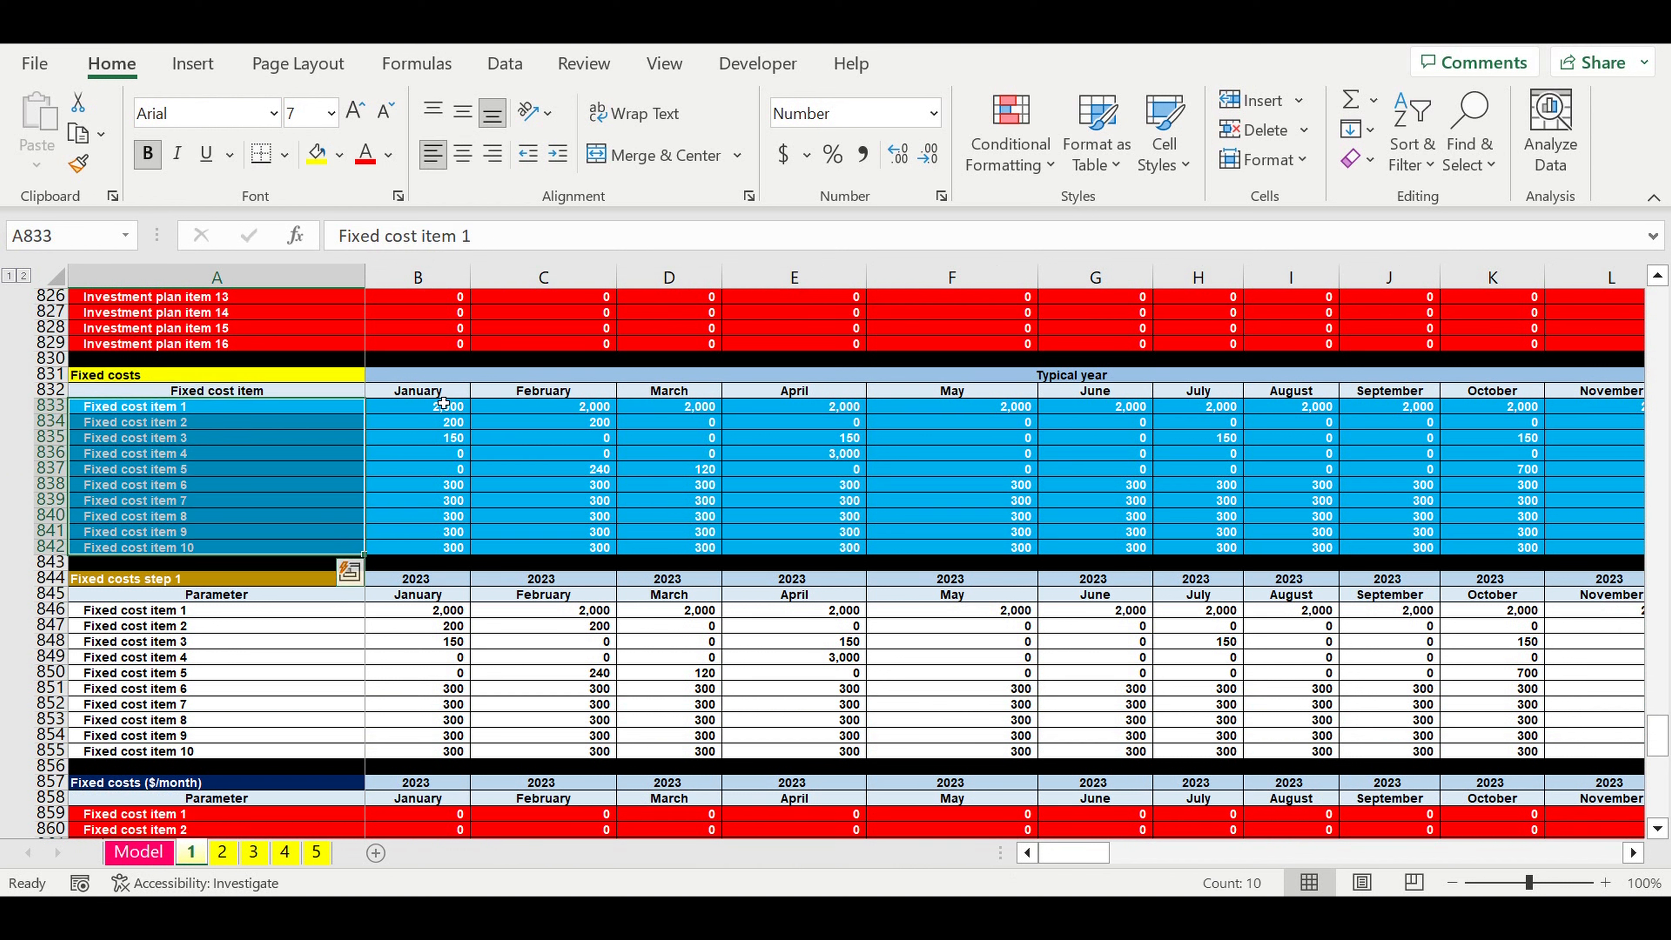
drag(398, 410, 1234, 547)
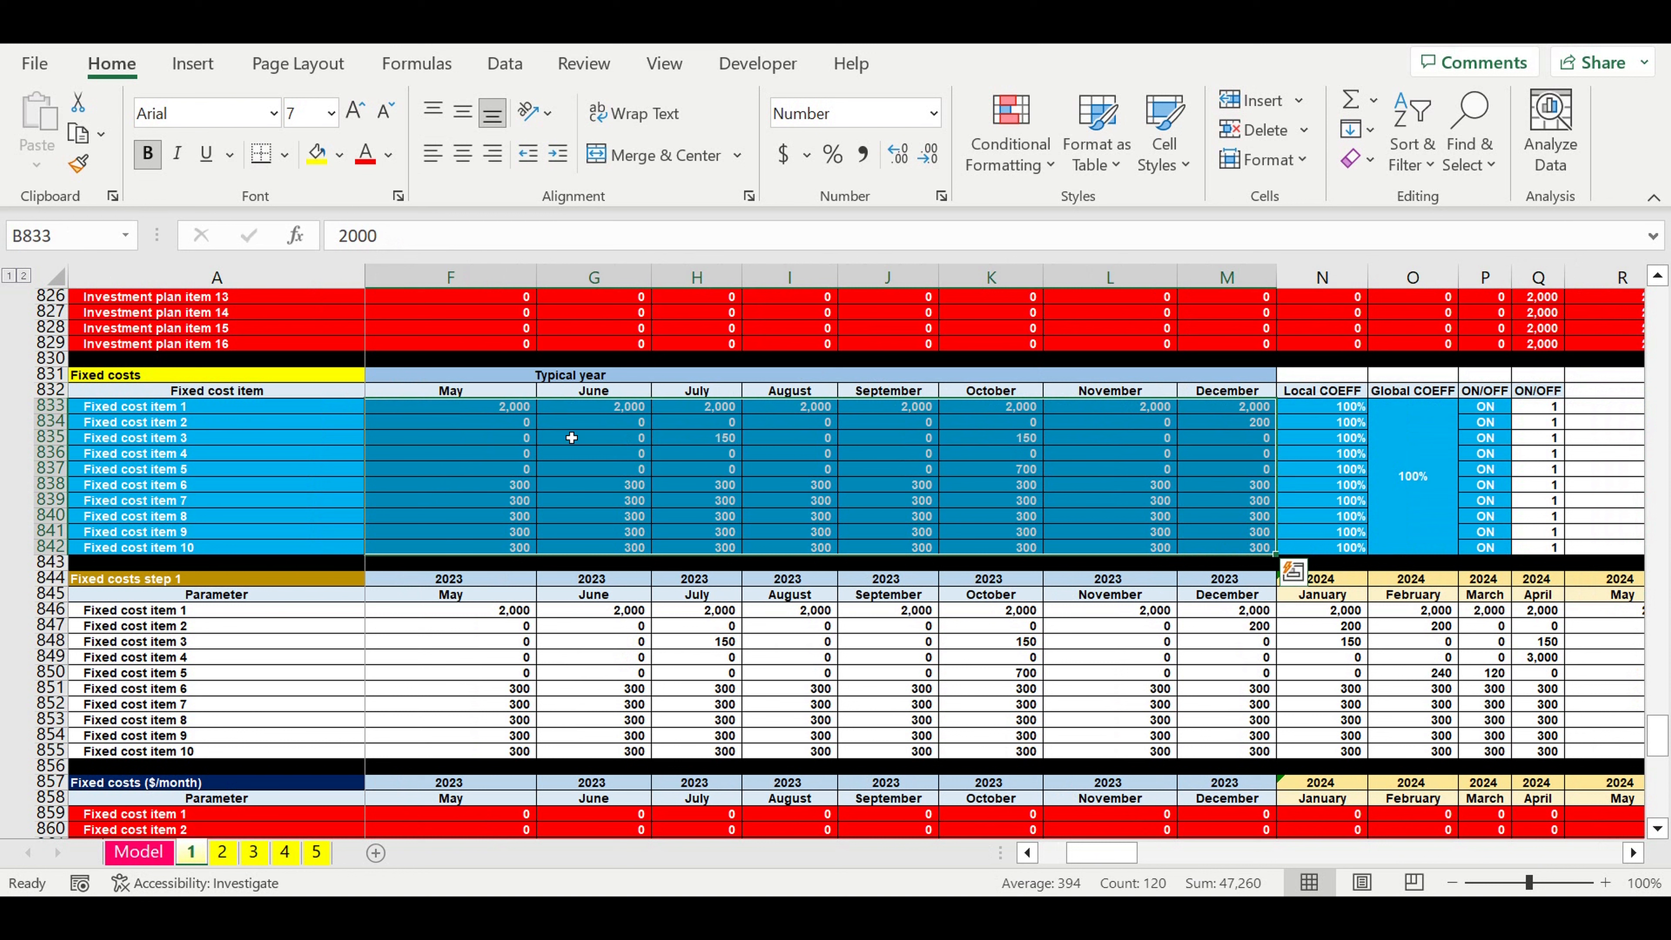
- Select the Fixed costs table's Local COEFF and Global COEFF values and its ON/OFF switches
click(700, 458)
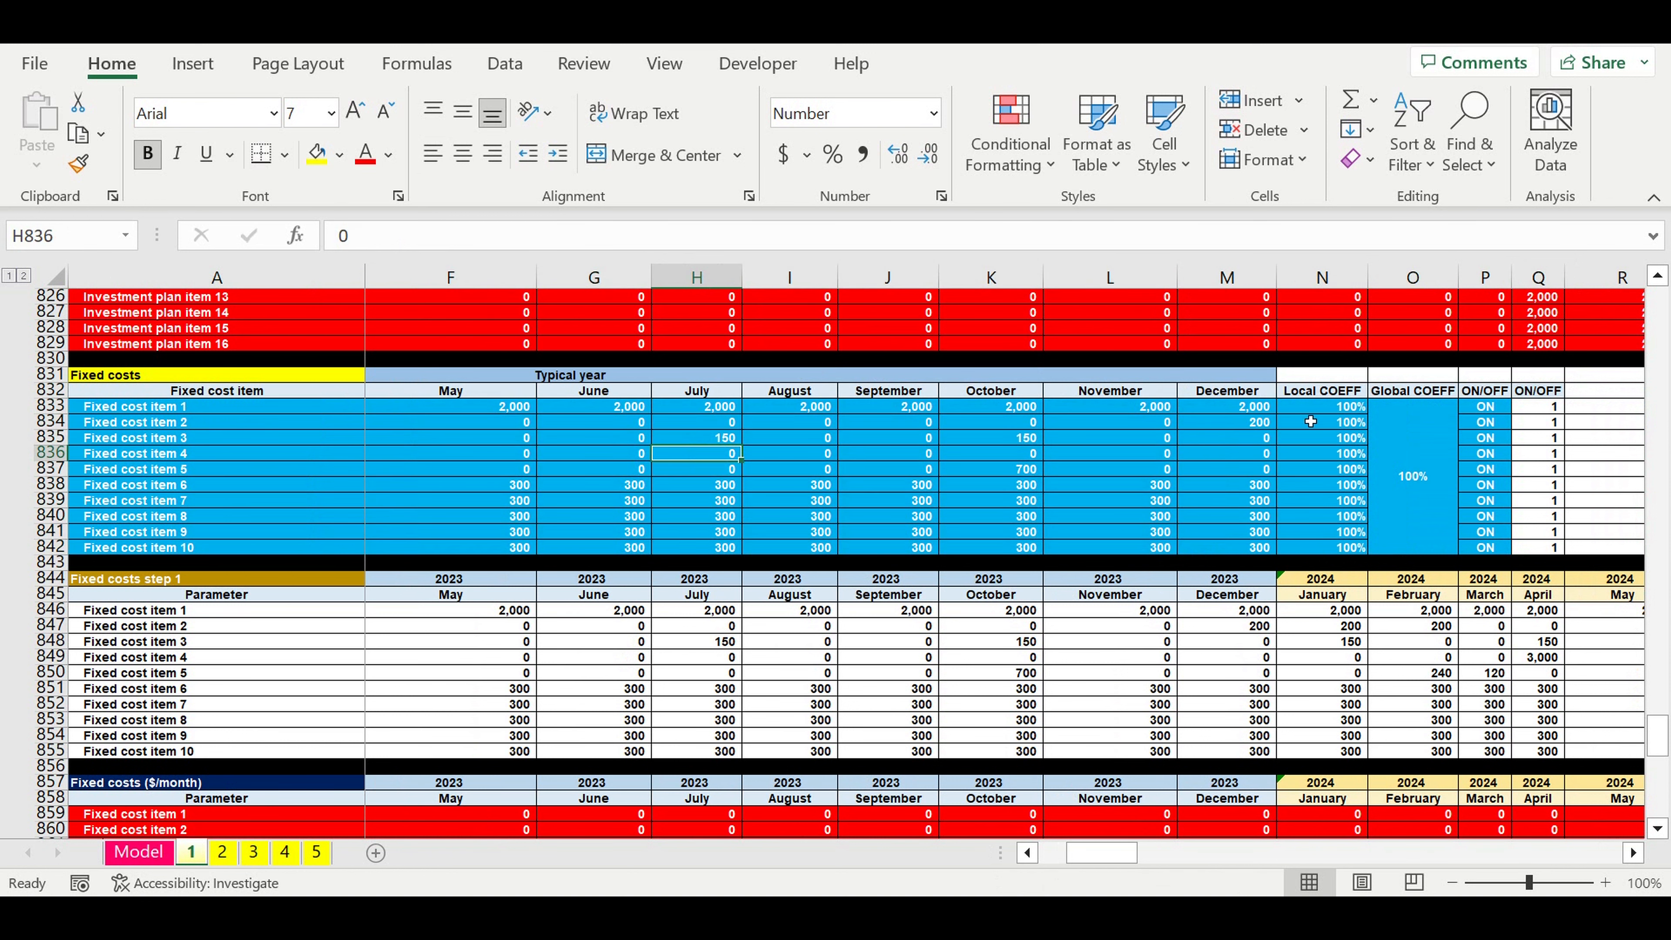
drag(1342, 408, 1422, 512)
drag(1485, 410, 1513, 552)
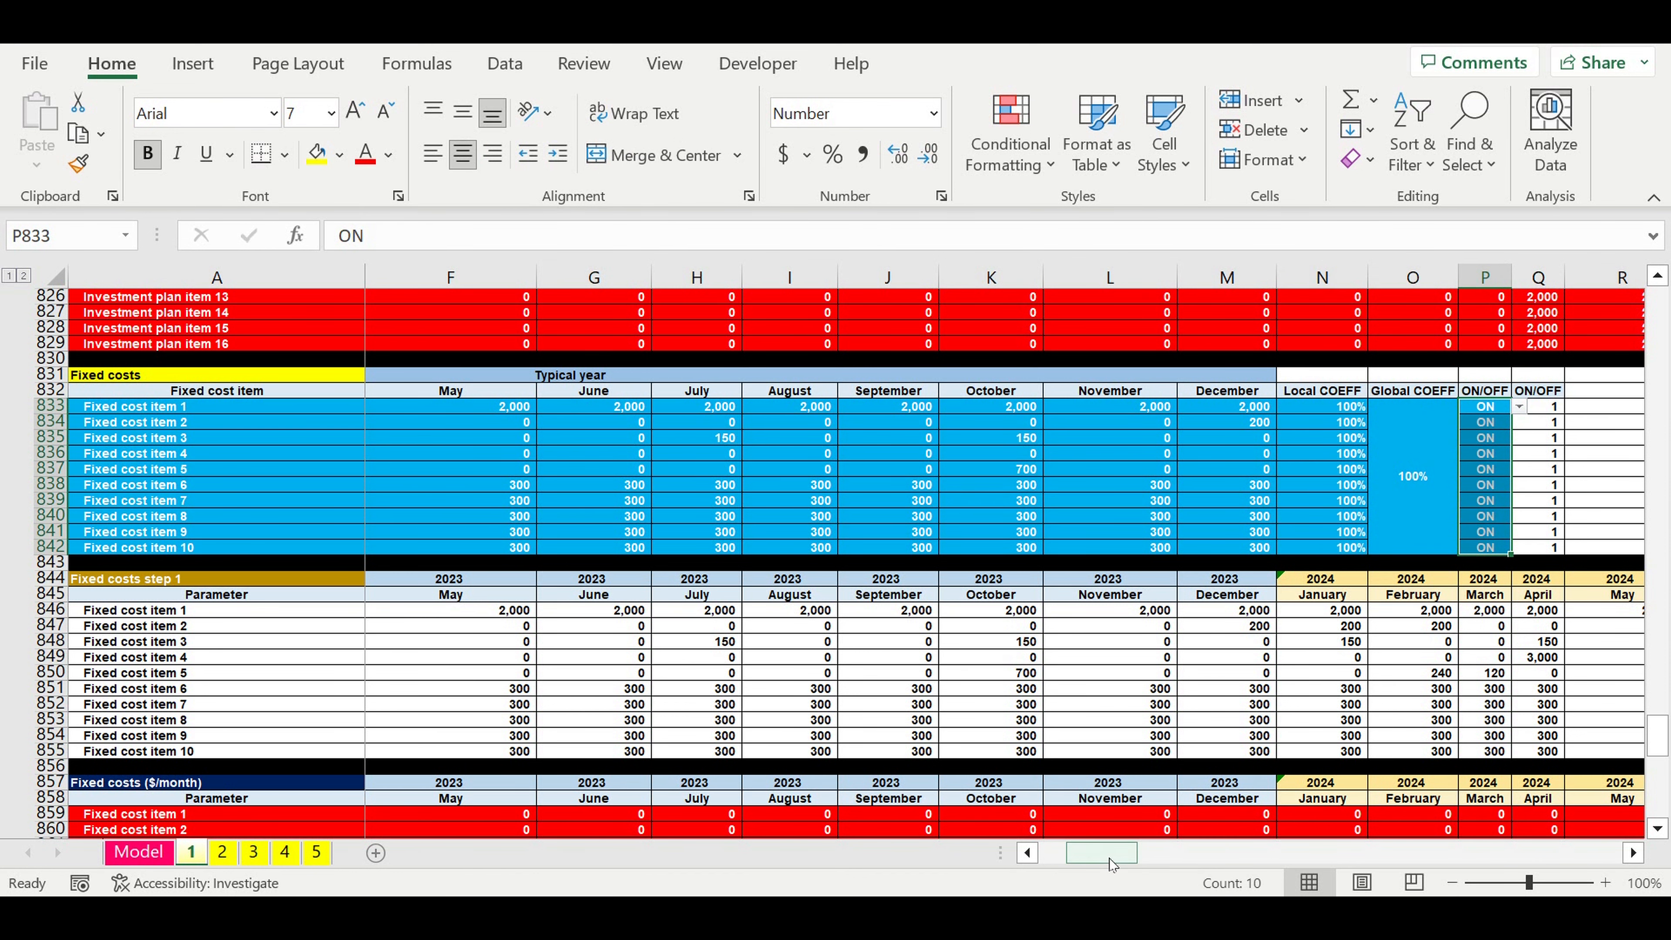
- View the Gasoline costs inputs and the Uber / Lyft commissions percentage, selecting their value cells
drag(1111, 854, 979, 869)
scroll(635, 727, down, 11)
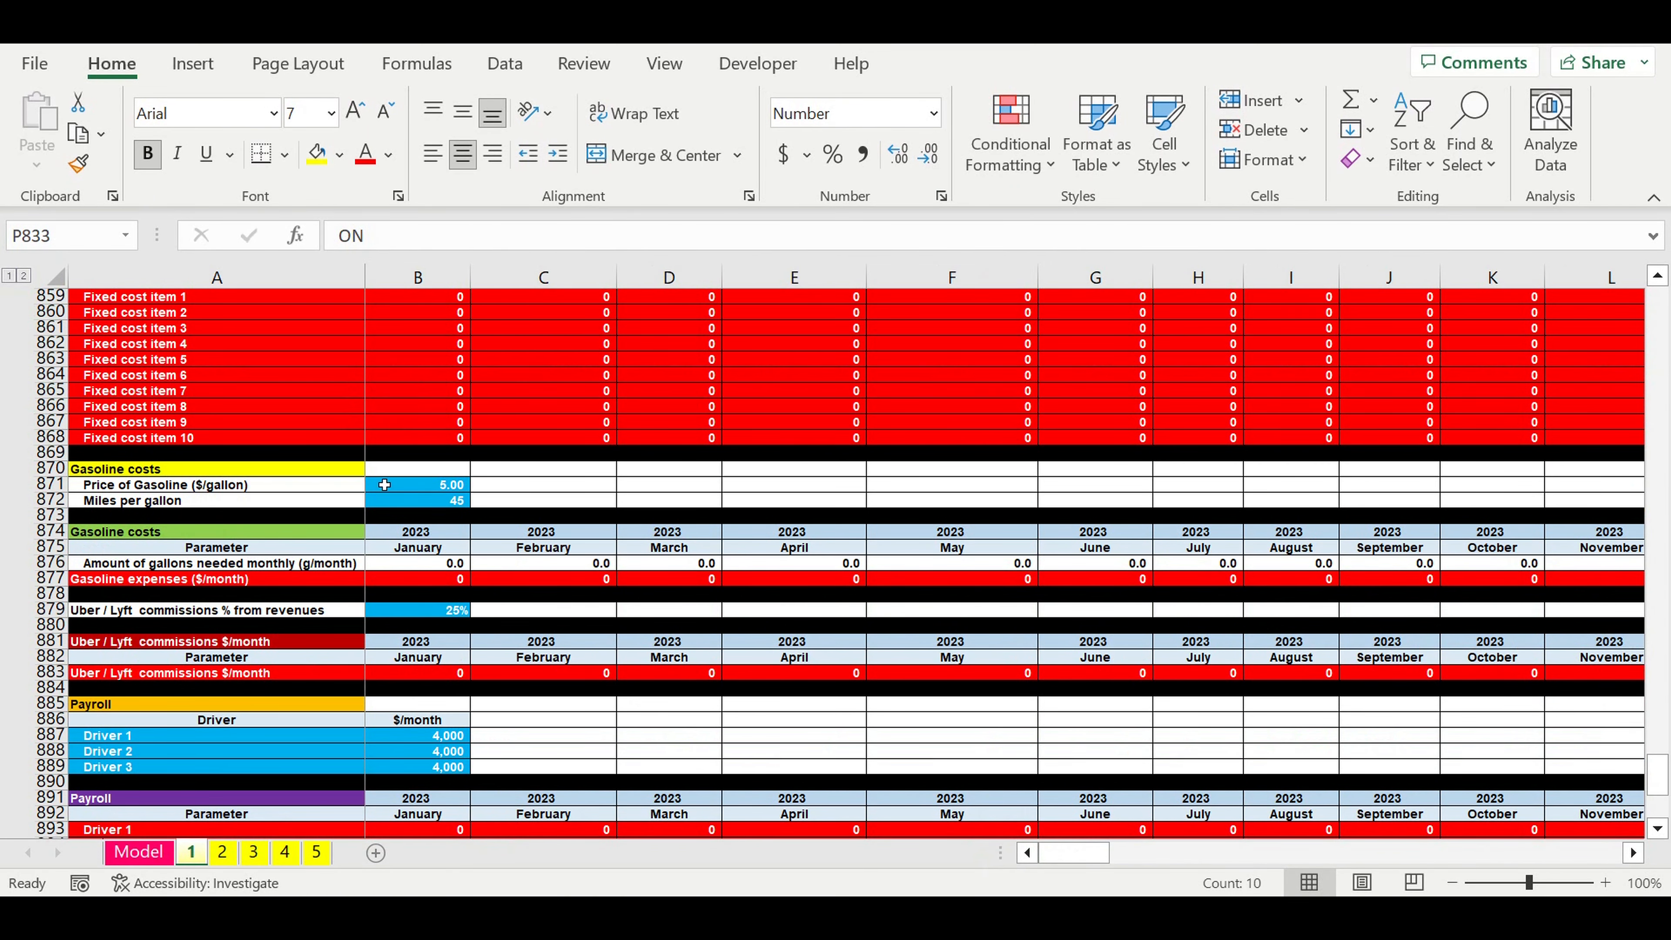
drag(421, 485, 427, 502)
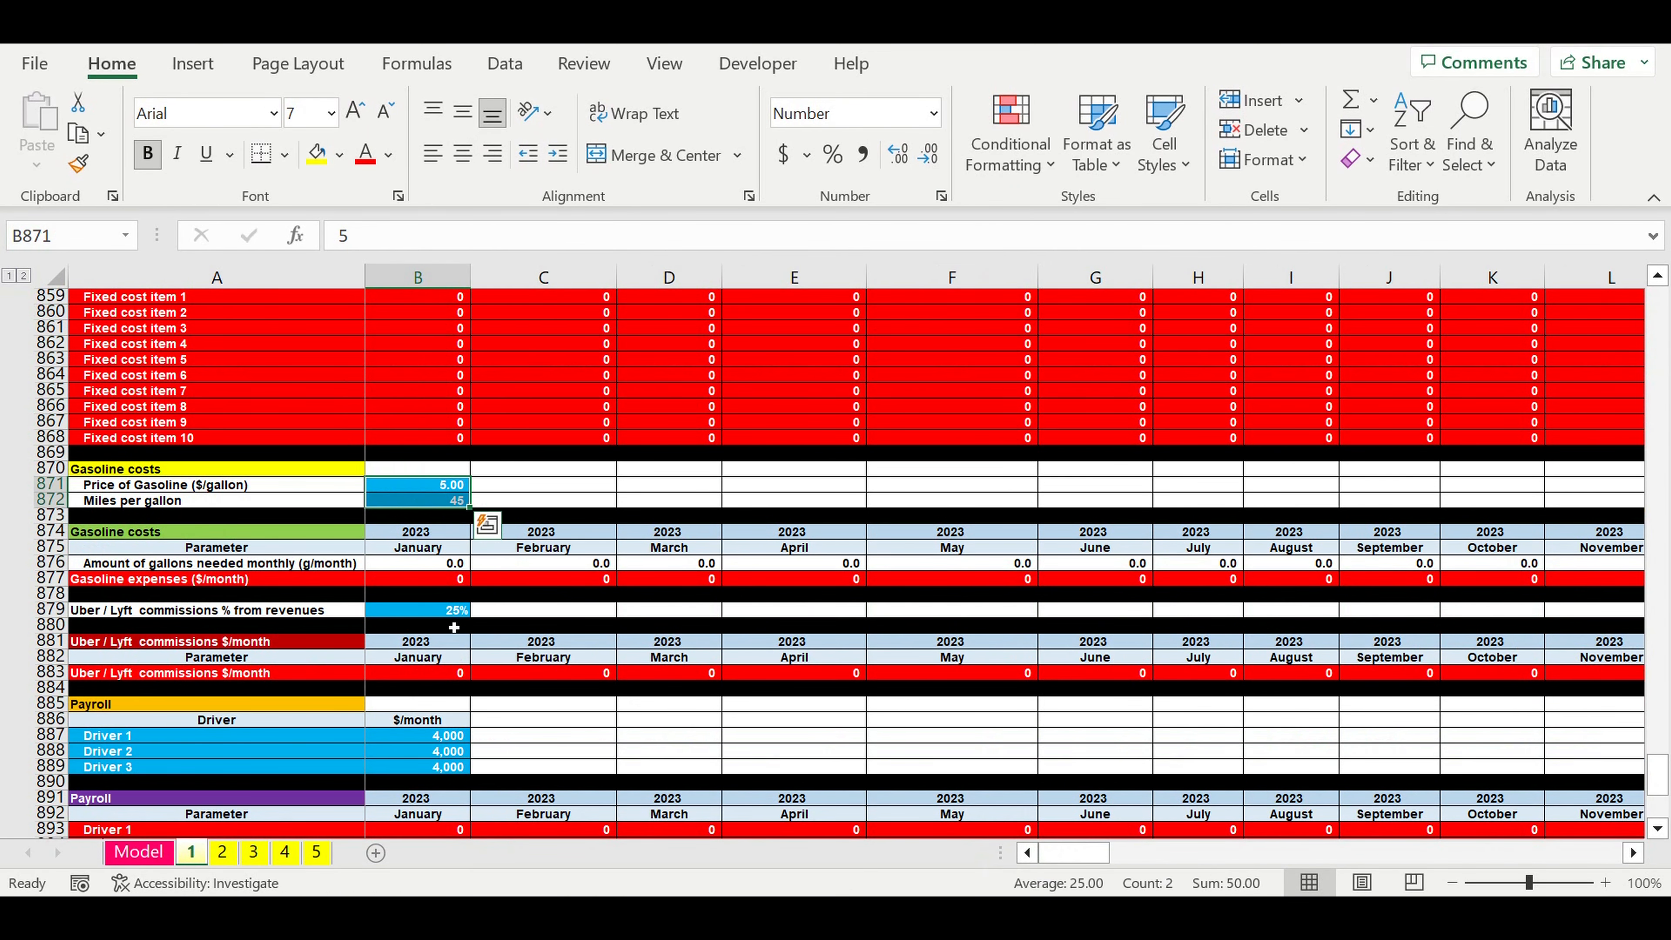
click(444, 612)
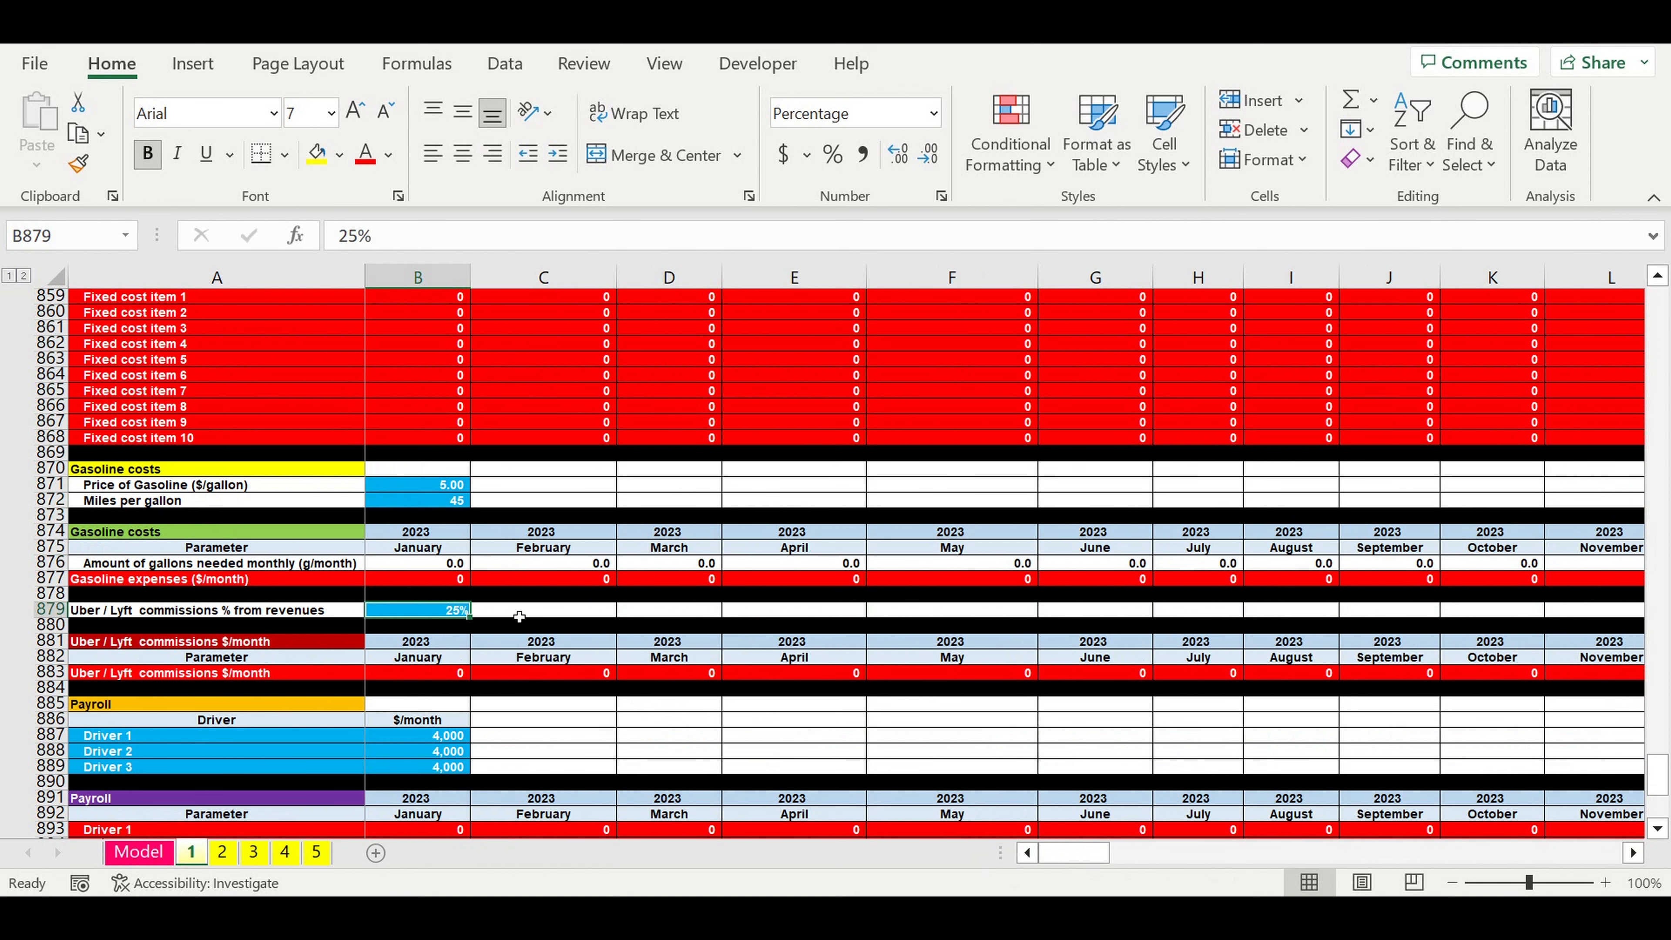
- View the Payroll inputs and select the three driver names and their $/month salaries
scroll(519, 616, down, 4)
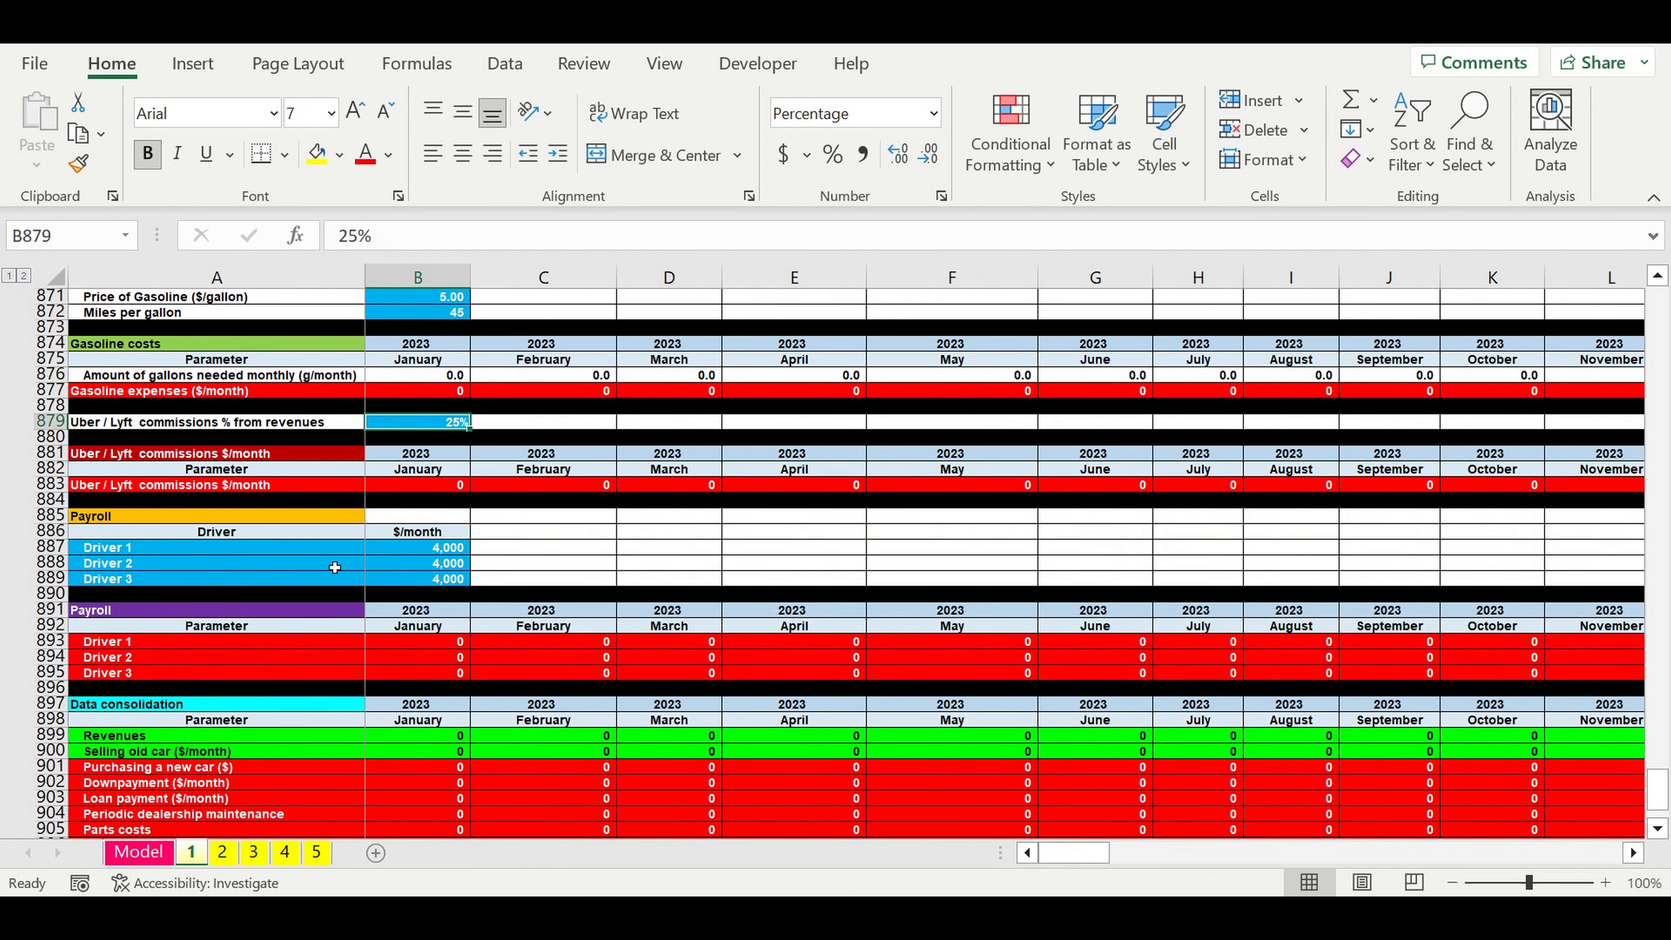
drag(331, 555, 447, 579)
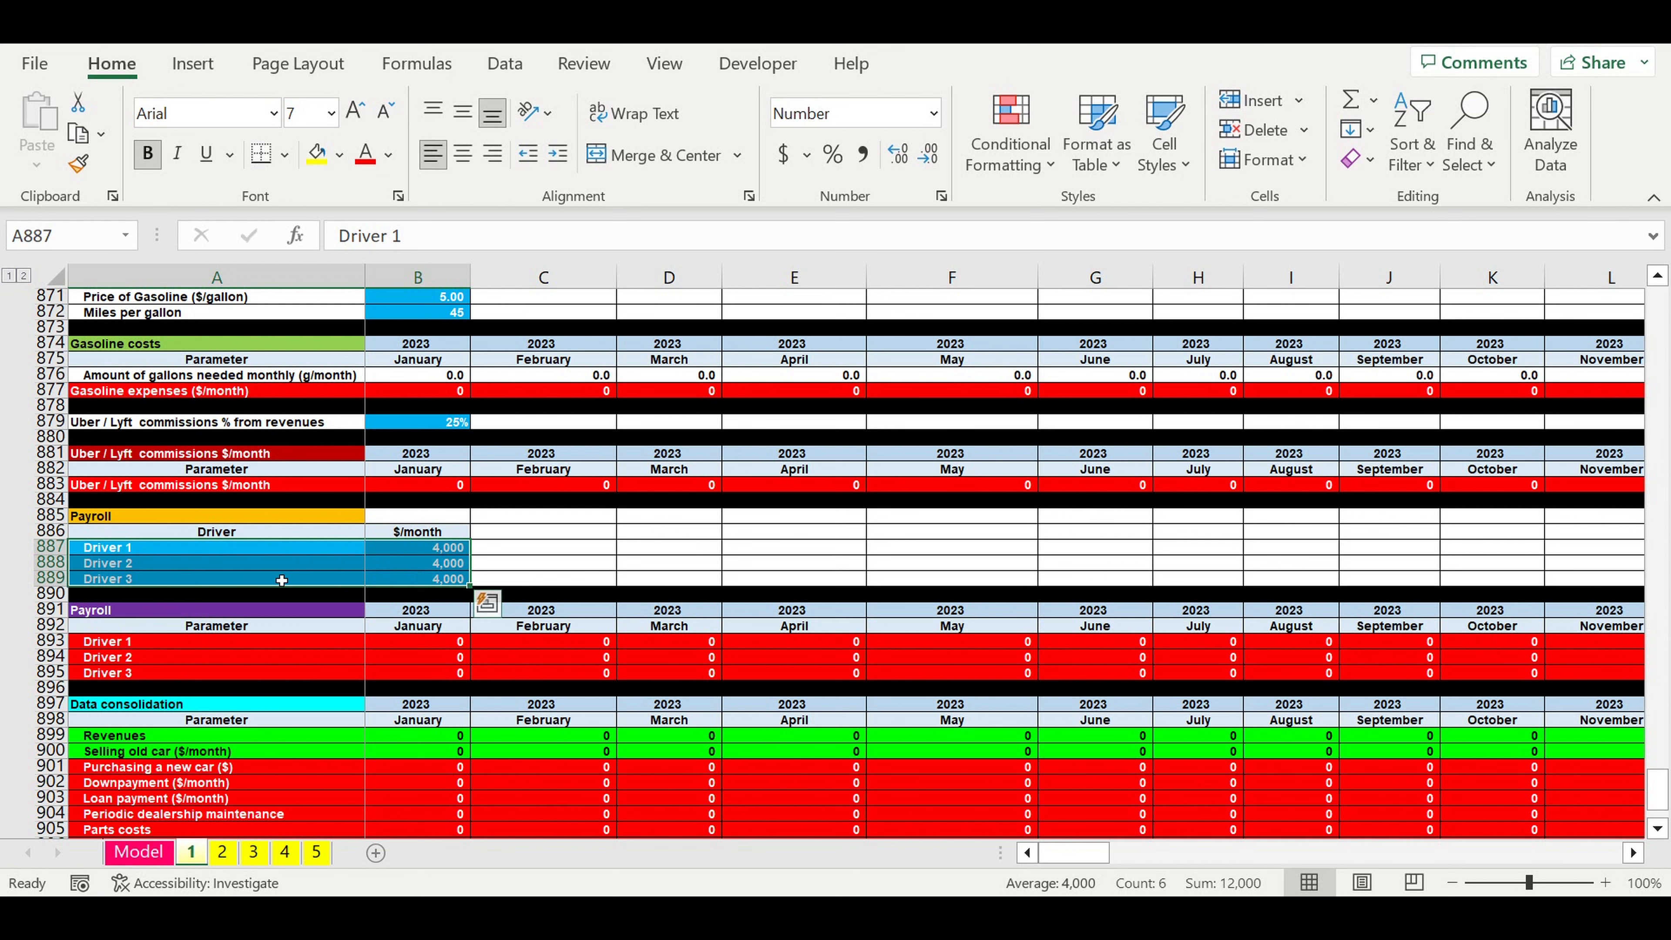
drag(227, 549, 245, 582)
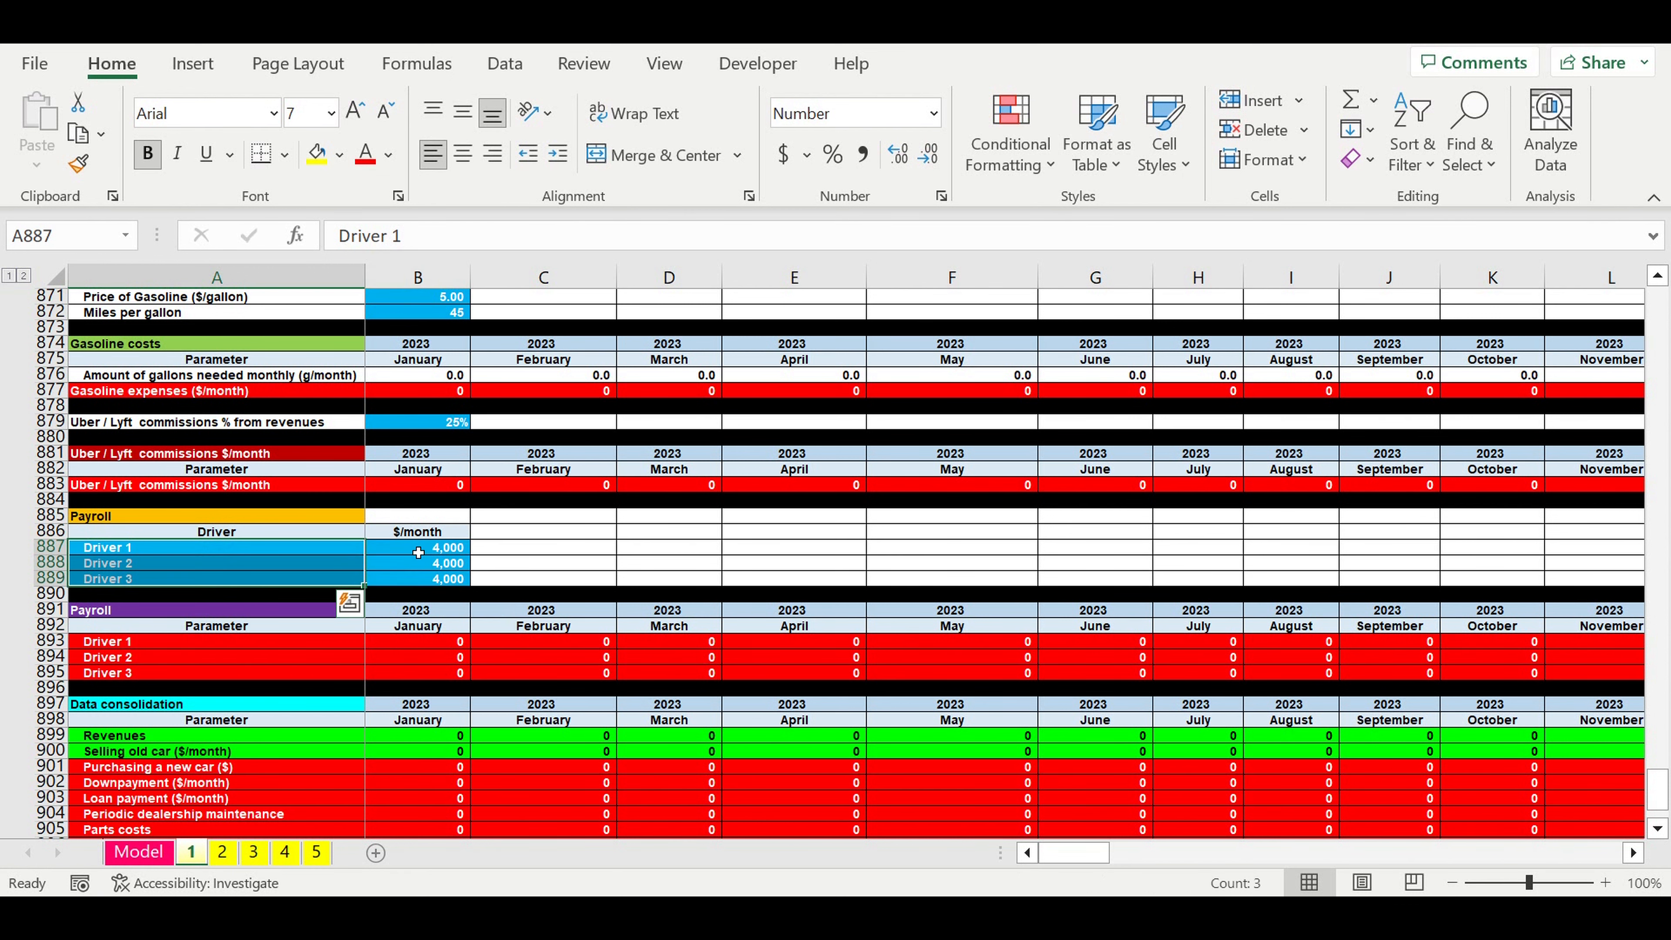
drag(419, 551, 420, 585)
- Select the Data consolidation rows on sheet 1, and the matching summary sections on the Model sheet starting from Revenues
scroll(511, 574, down, 7)
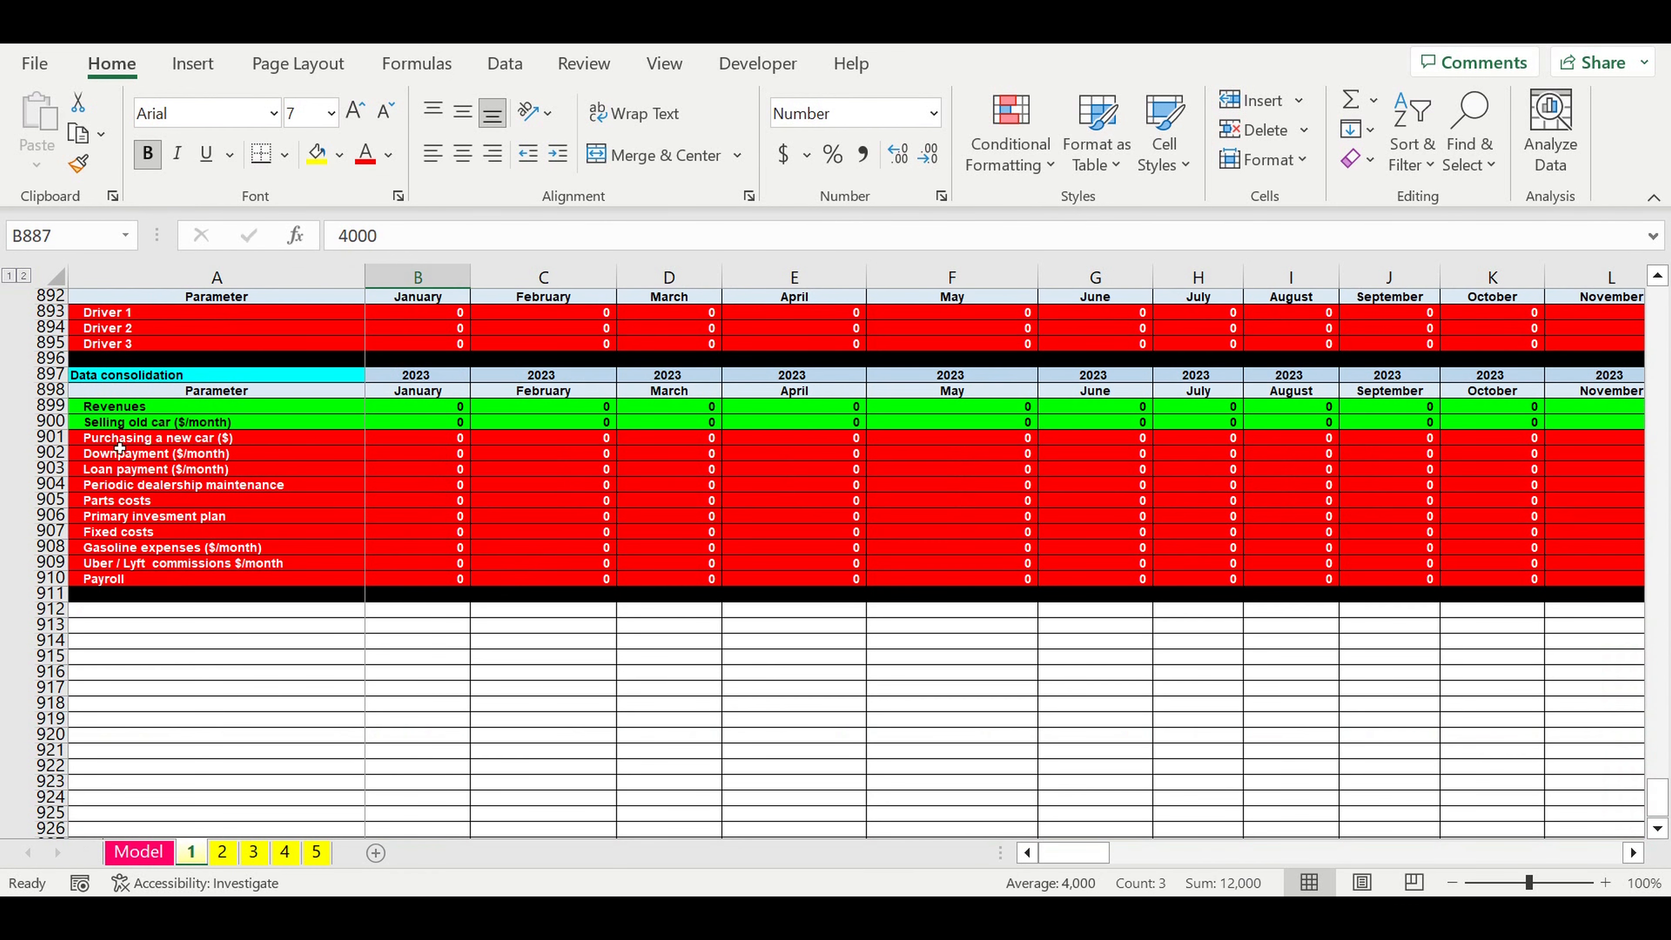
drag(54, 408, 52, 593)
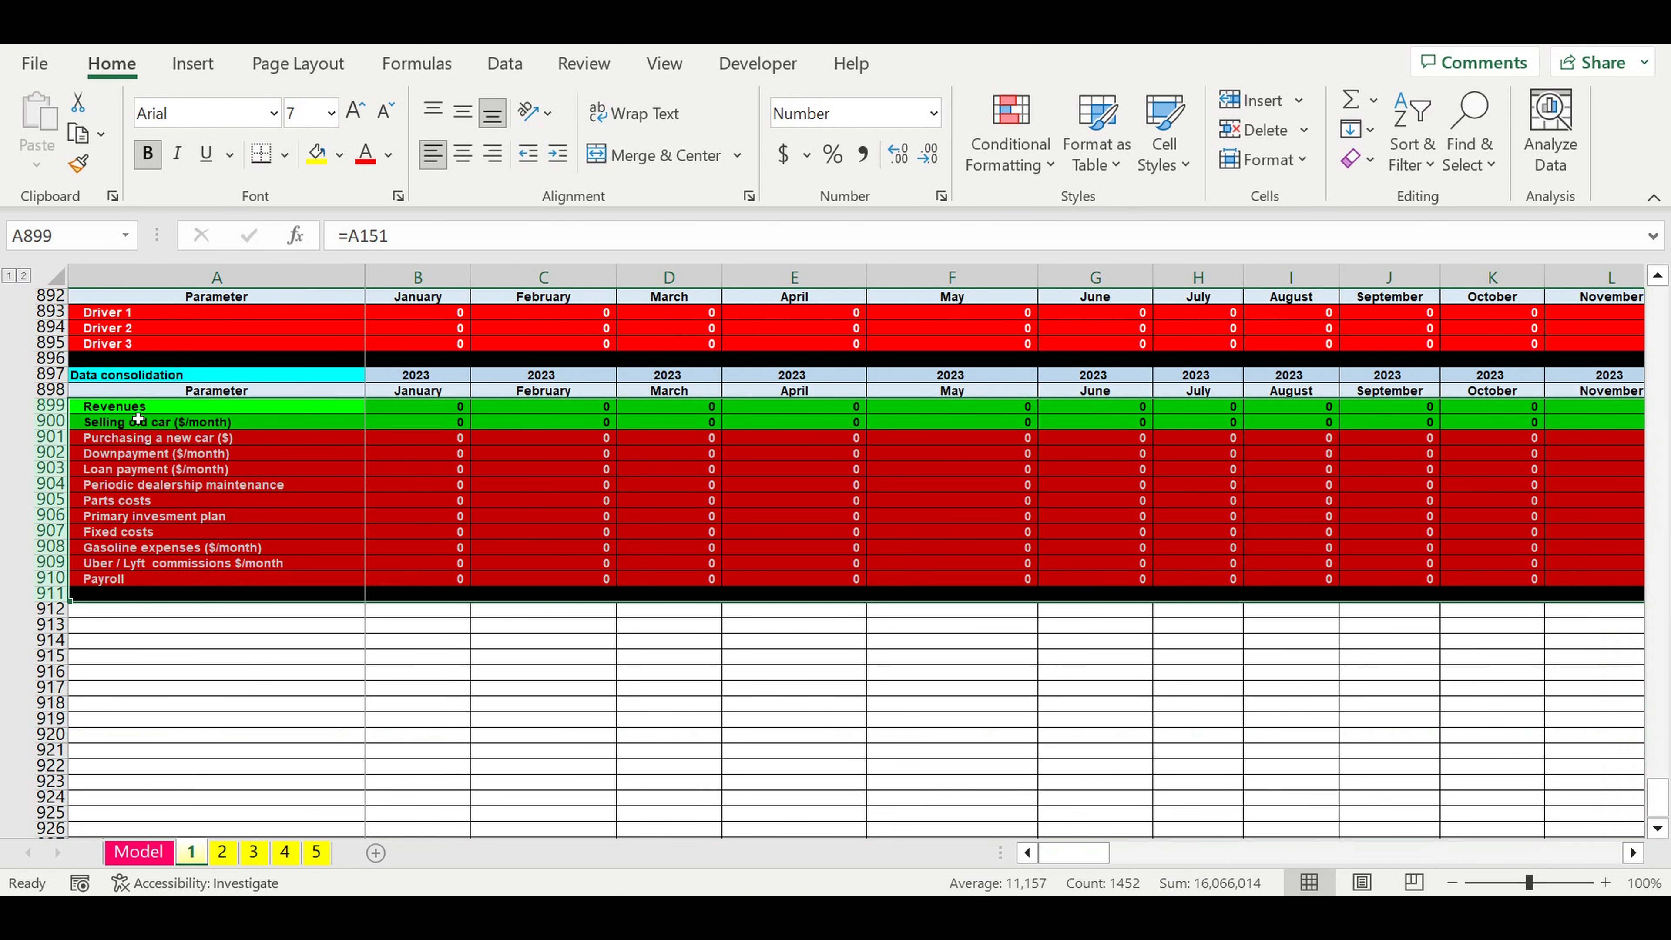
click(138, 852)
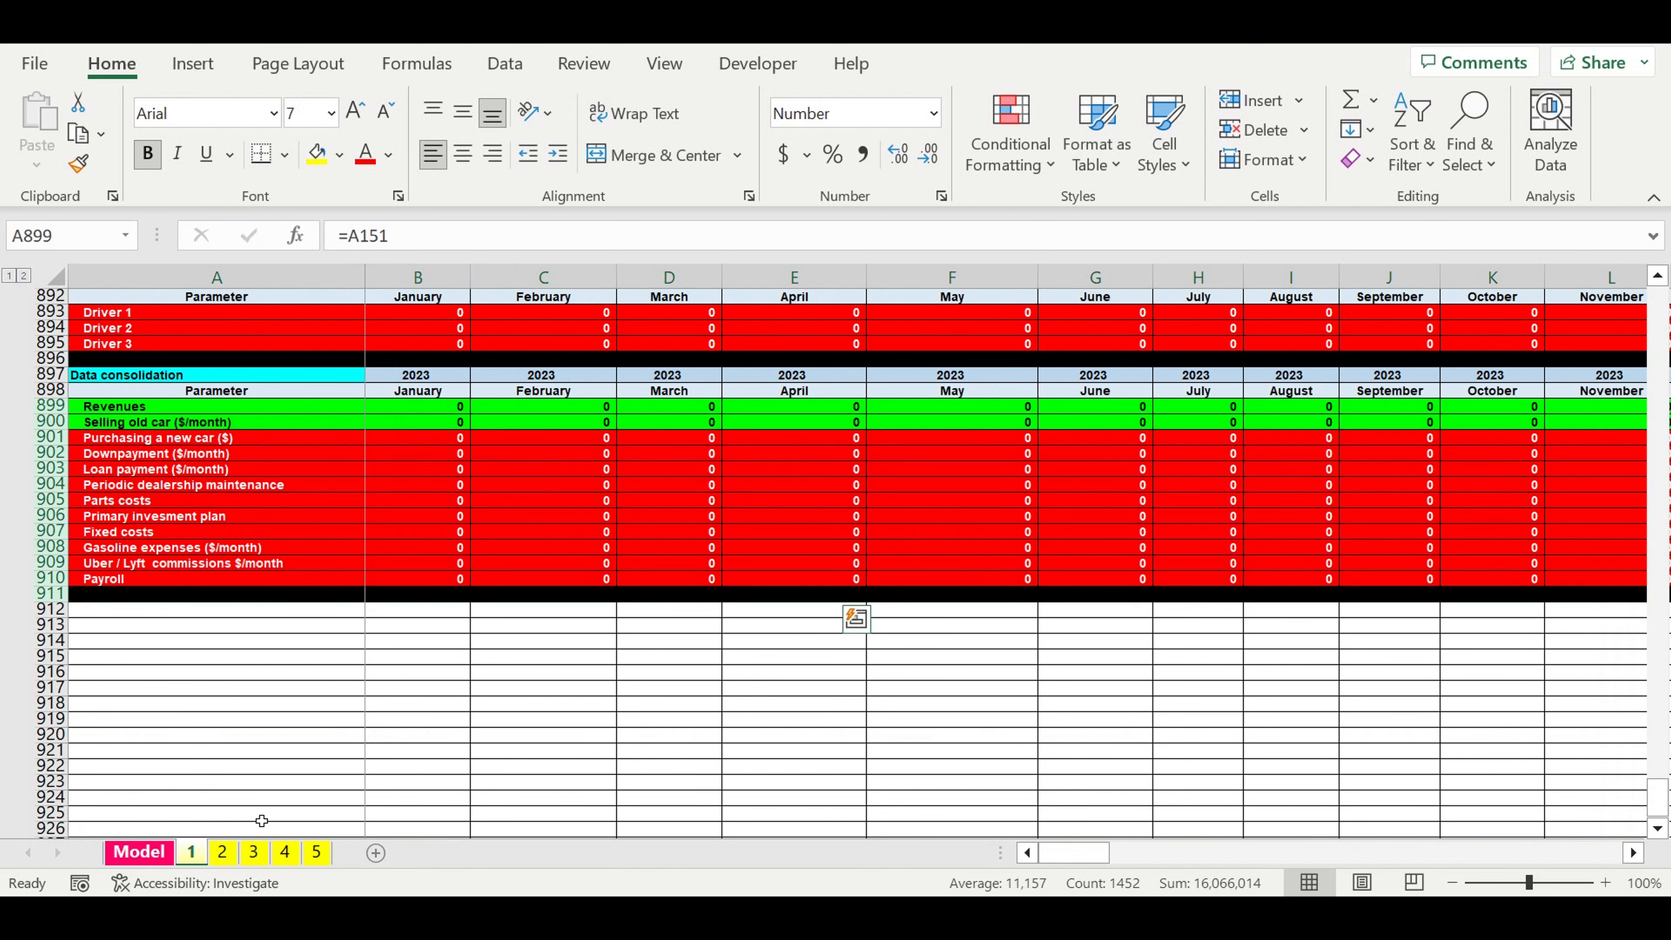
scroll(564, 735, down, 9)
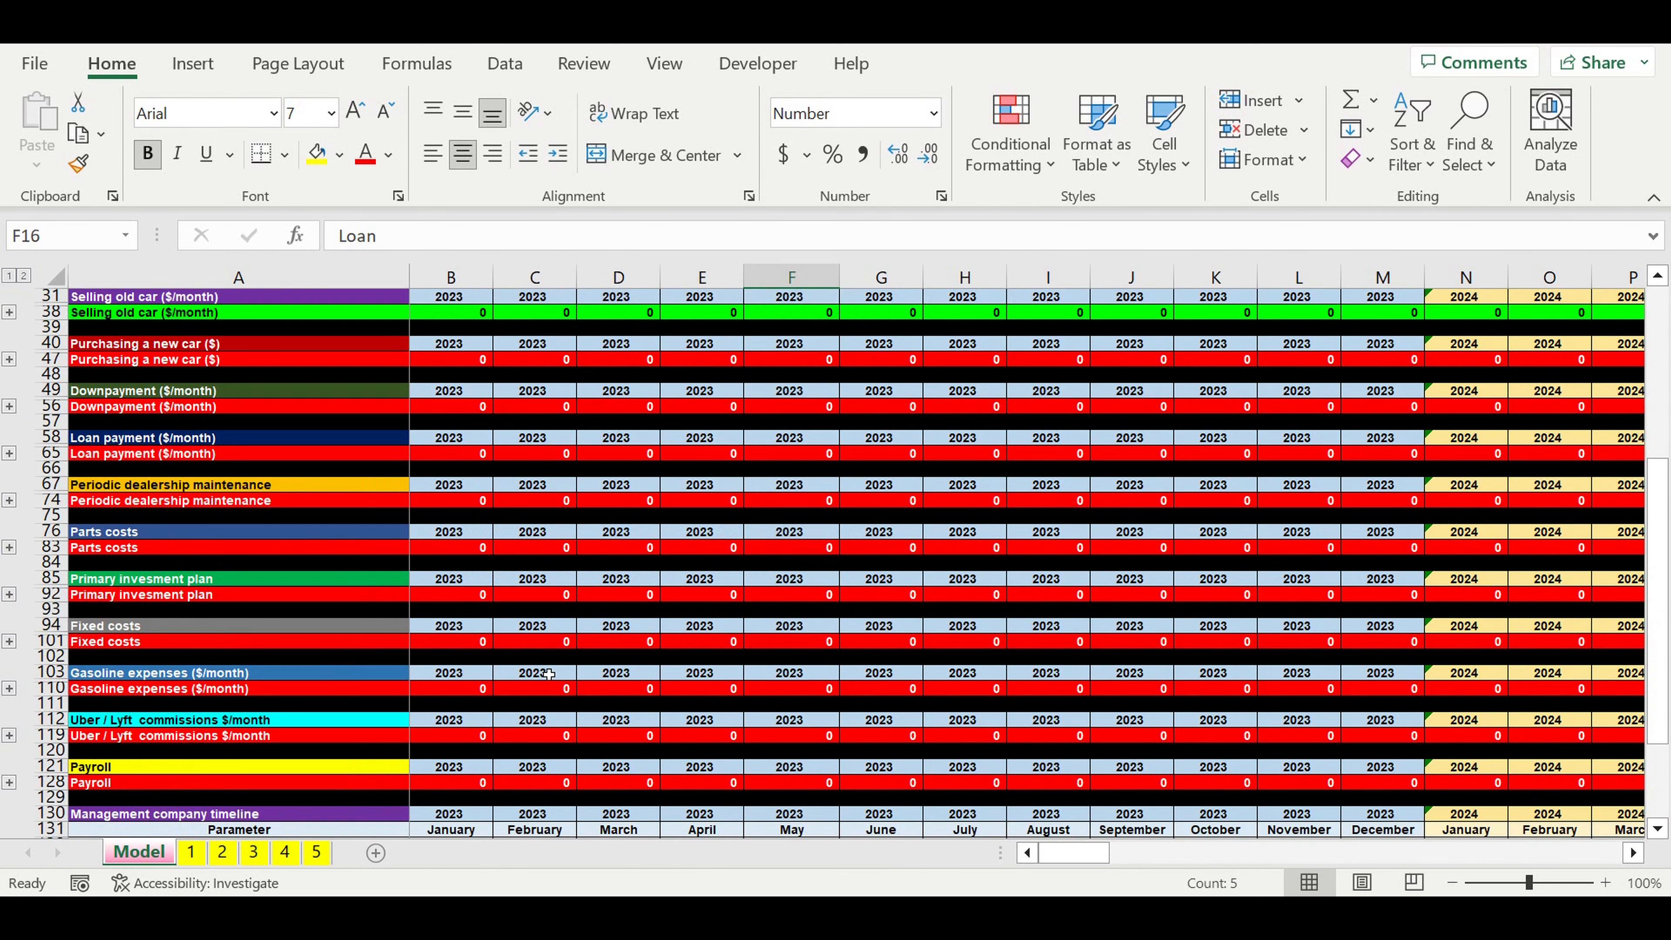
scroll(552, 672, up, 3)
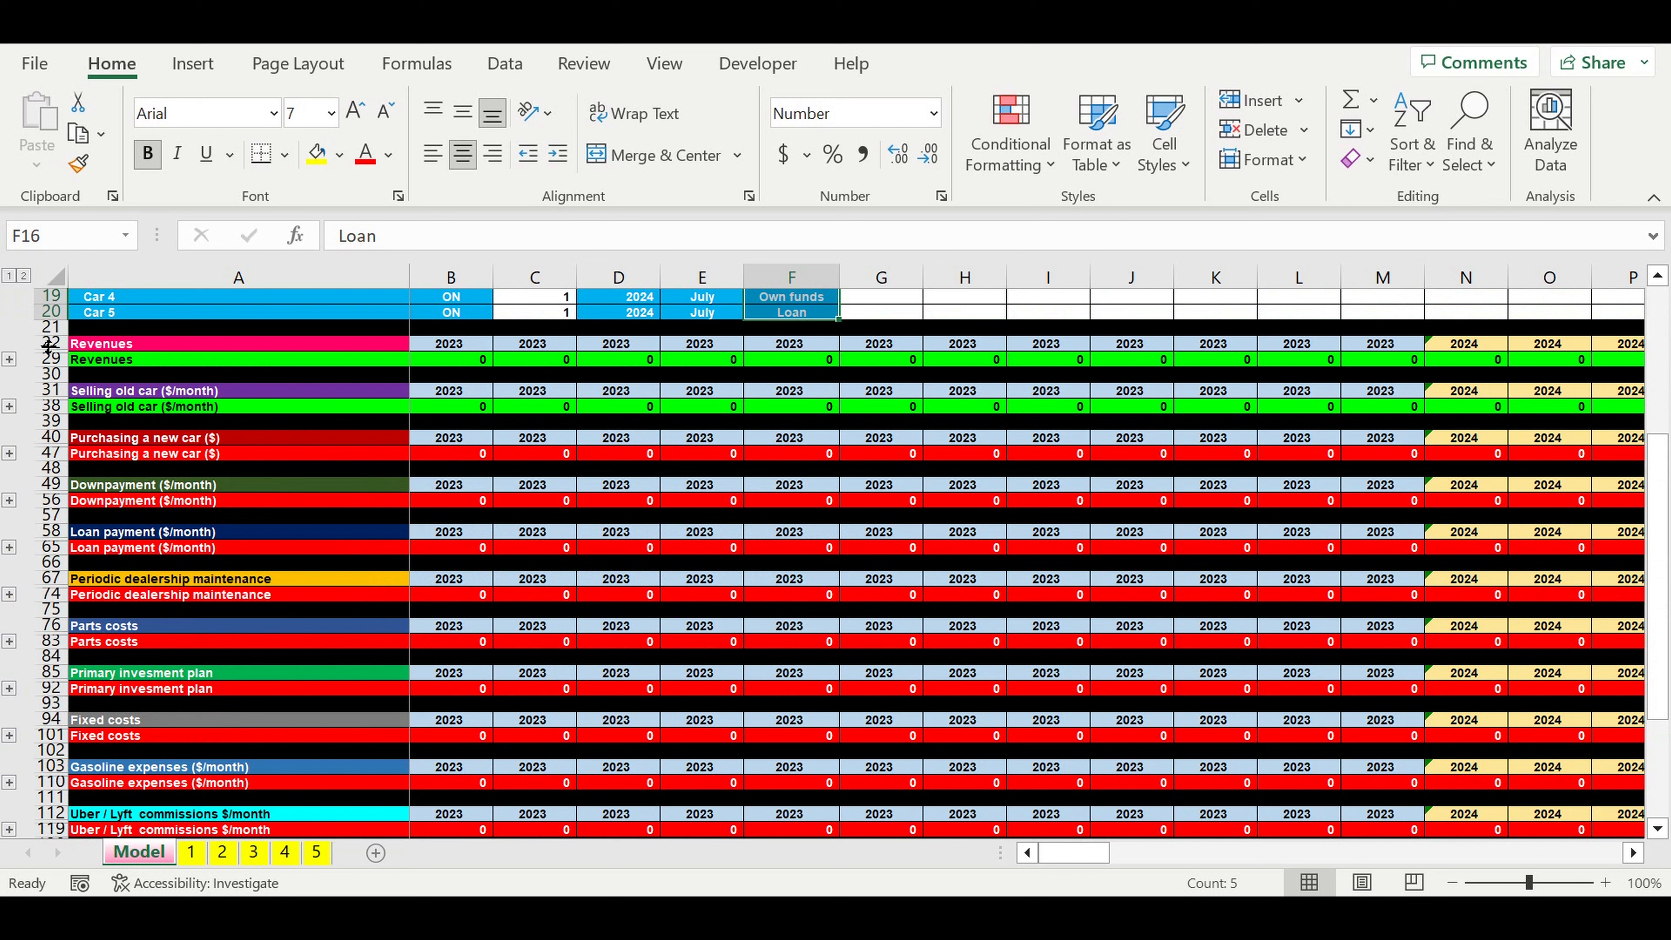
drag(46, 342, 40, 788)
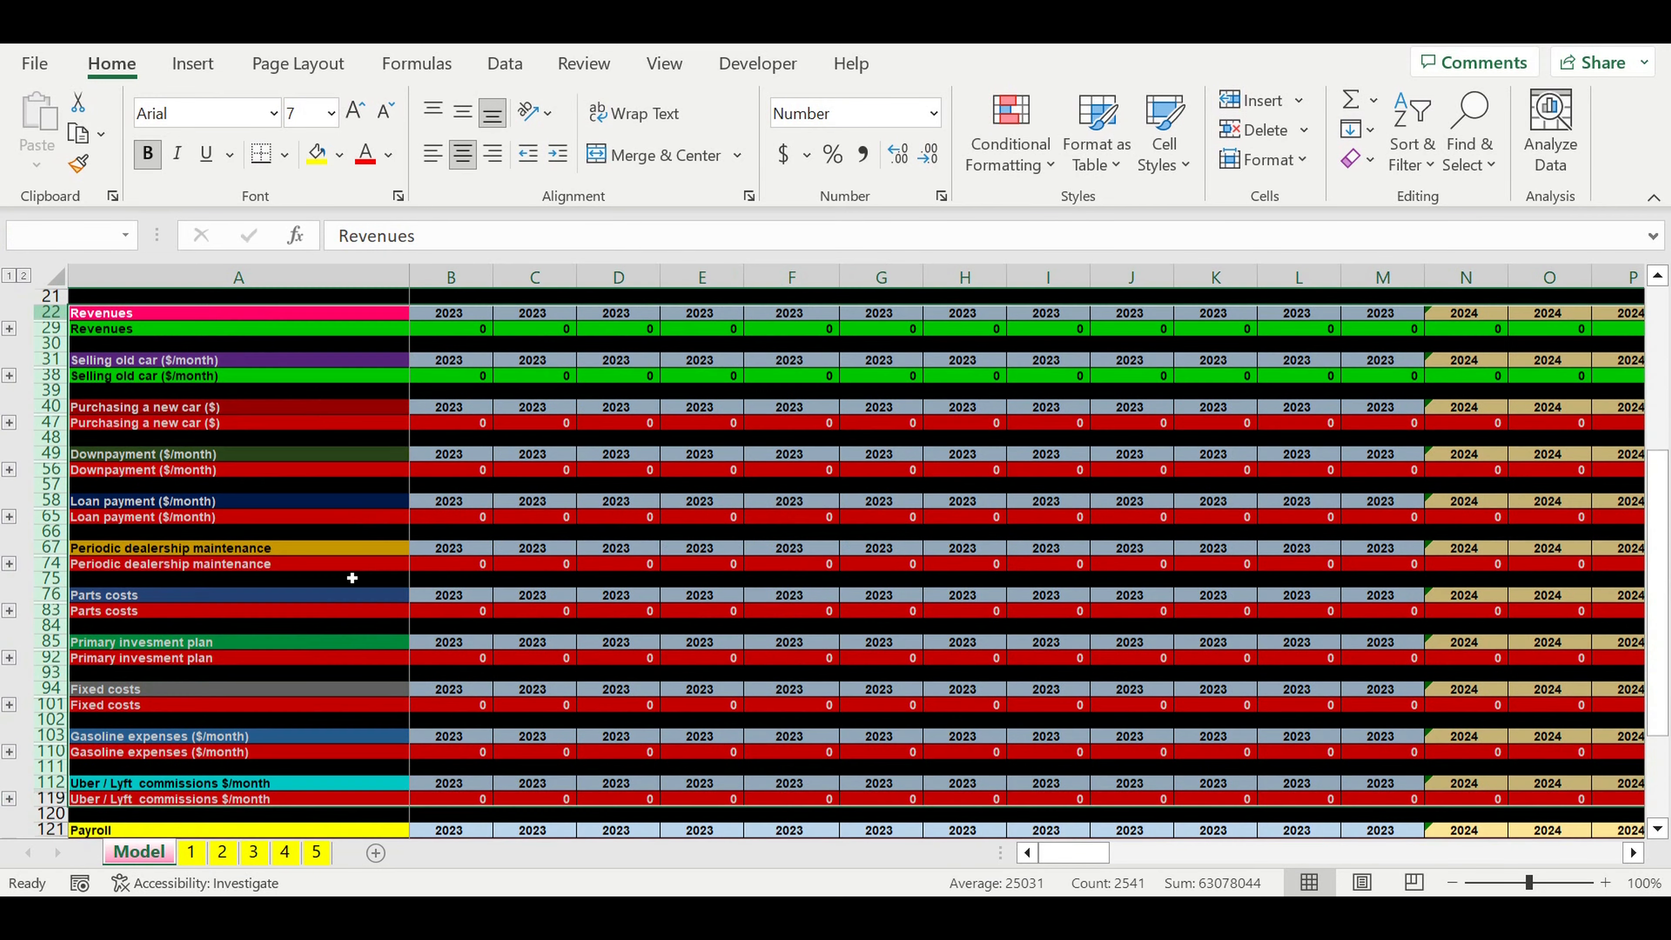
- Enter the label "Management company (ON/OFF" in cell A138, below the Management company timeline on the Model sheet
scroll(416, 580, down, 8)
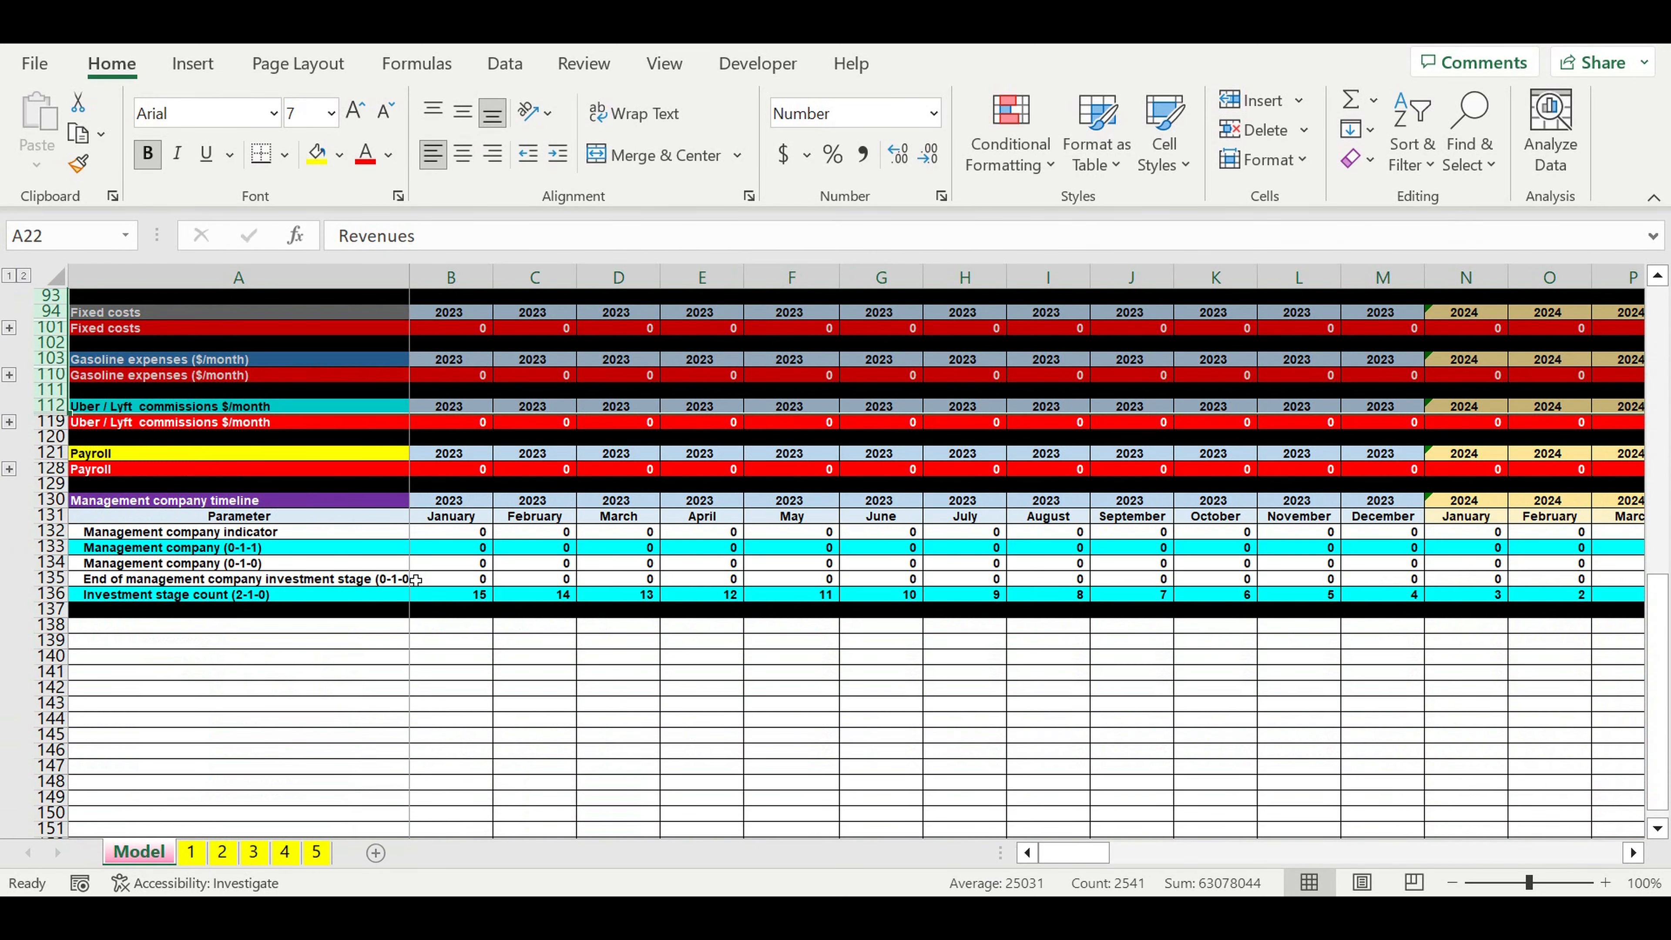
click(490, 672)
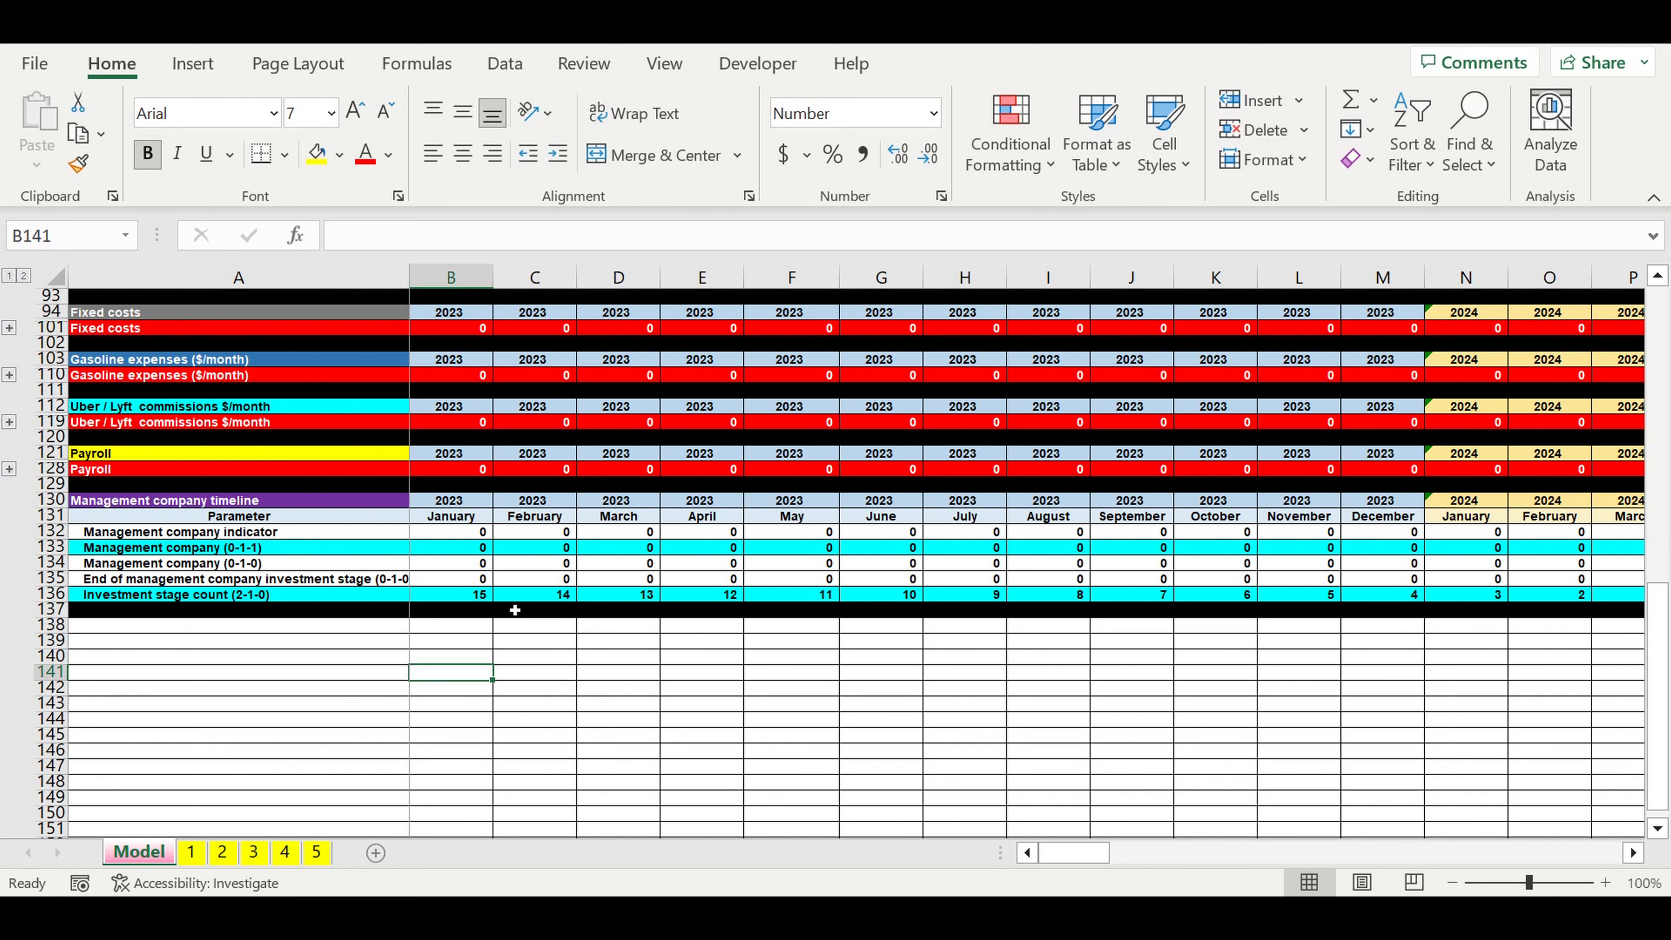
click(349, 633)
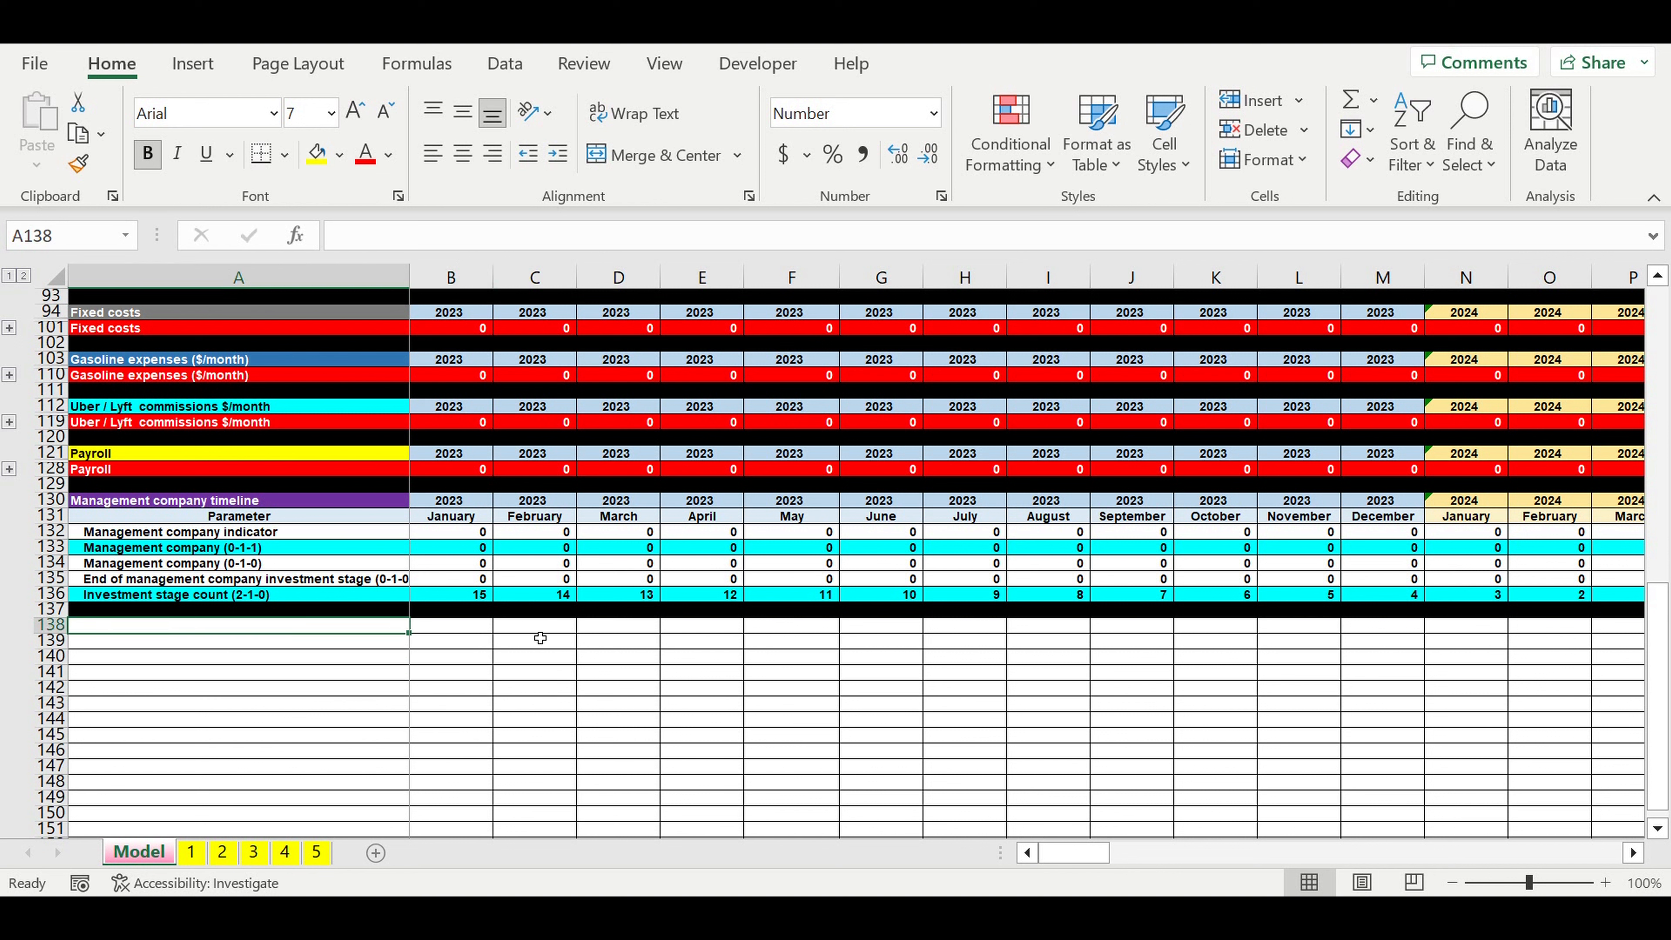
text(Ma)
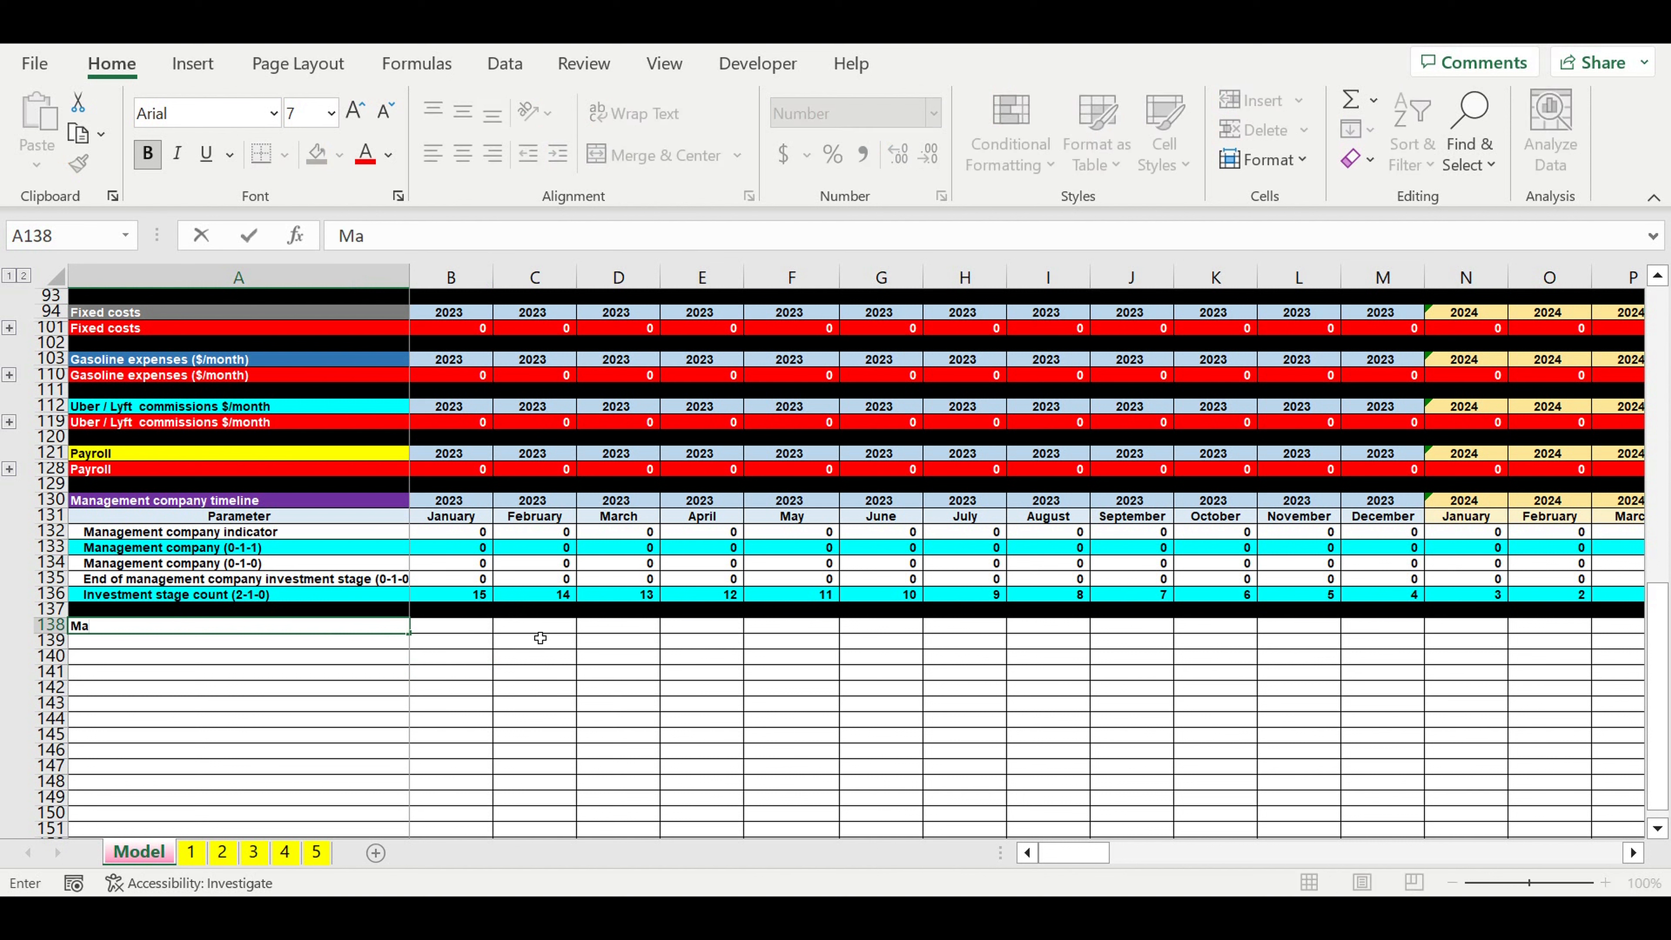
text(nagement company)
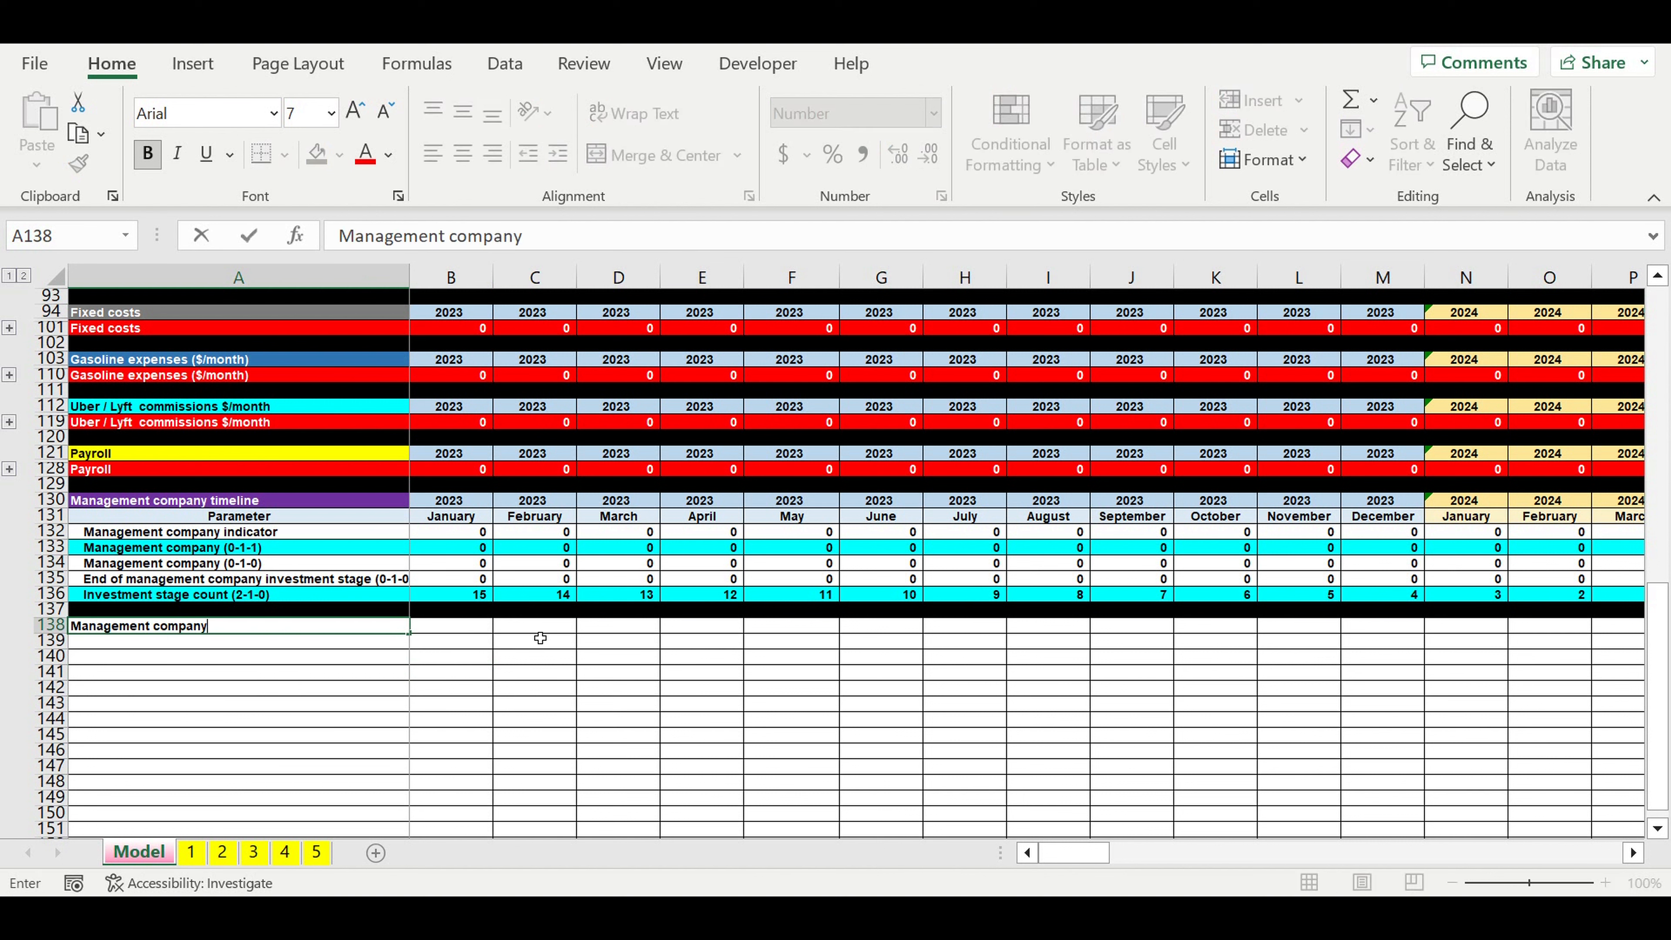
text( (ON/OFF)
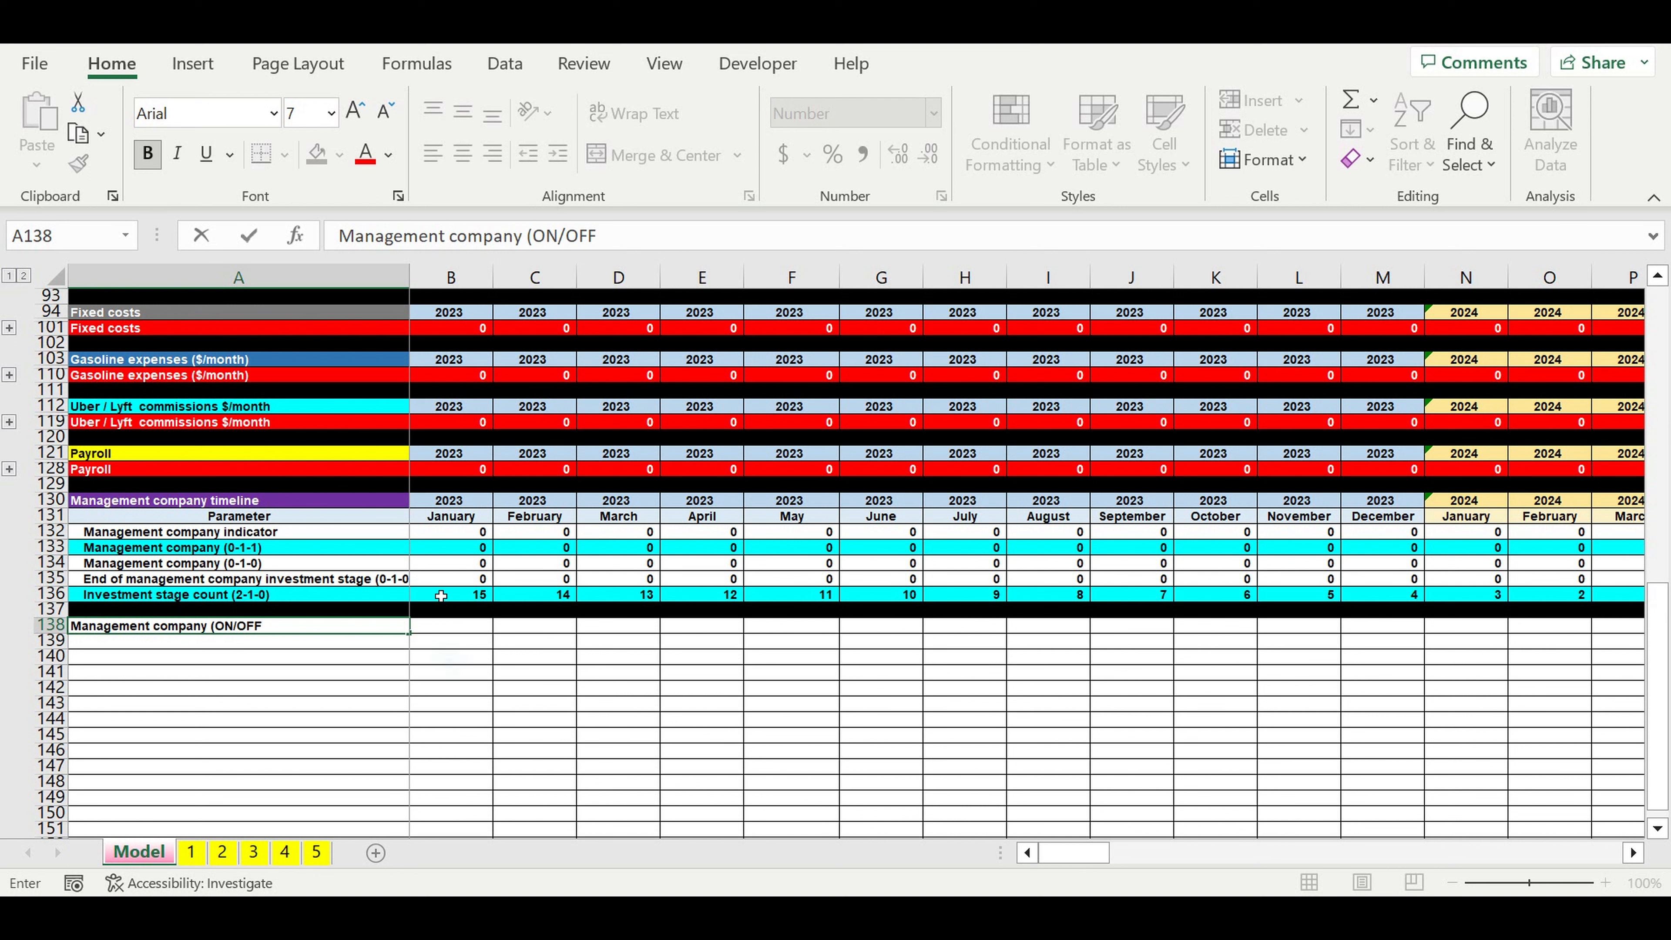
key(Tab)
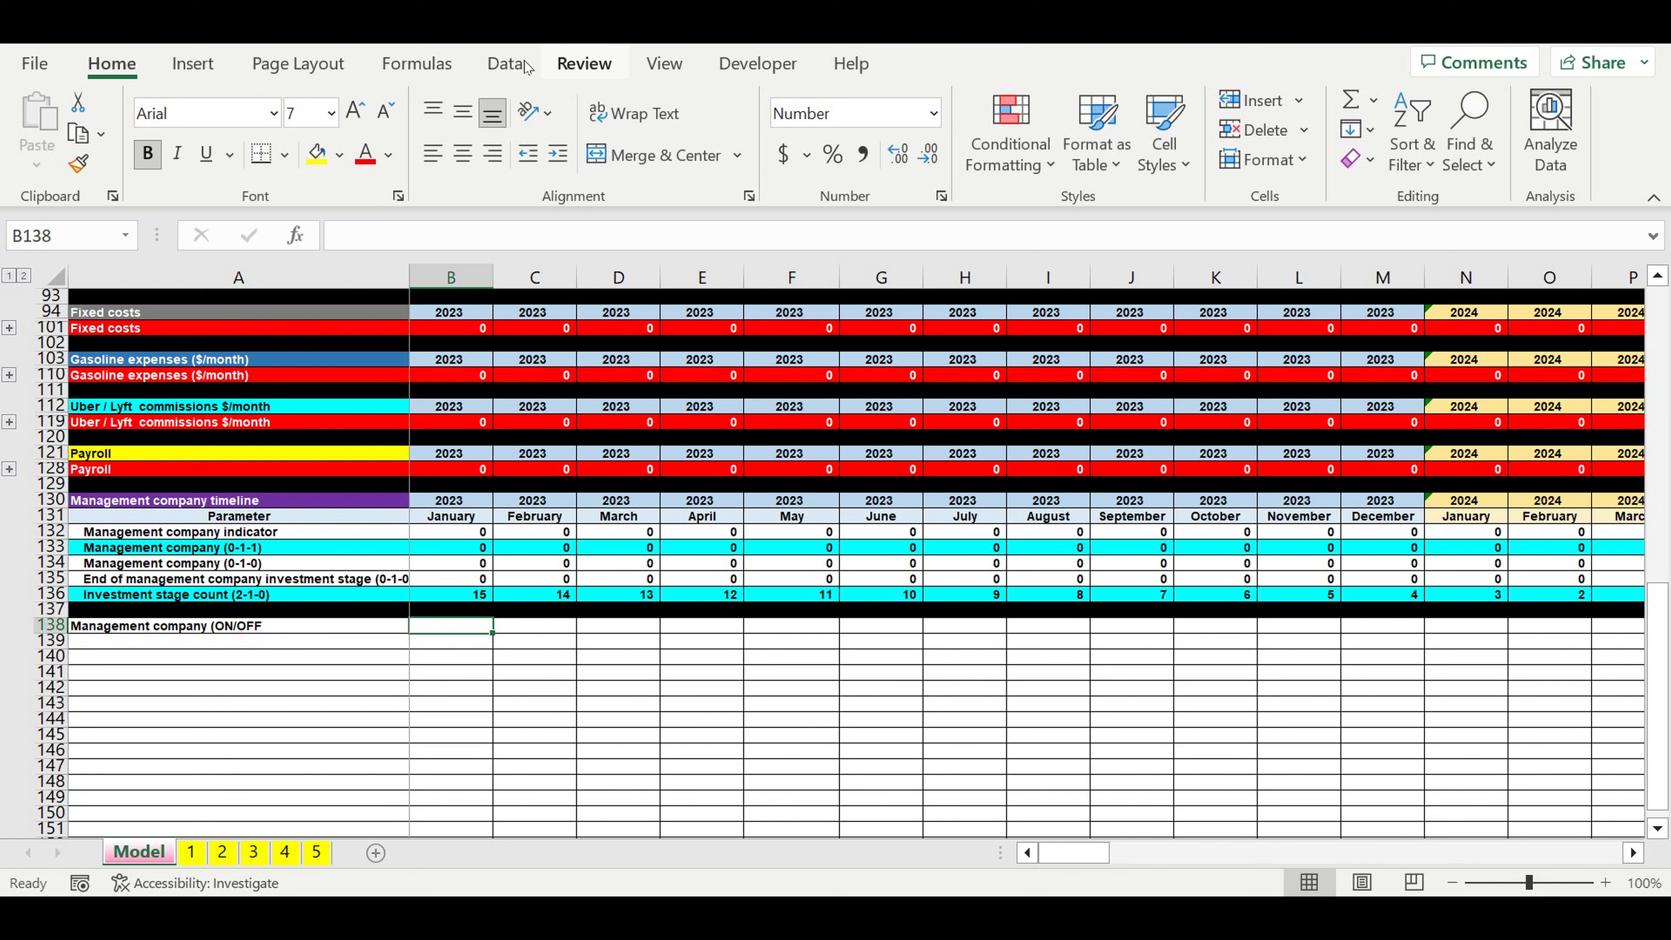
- Add list data validation to cell B138, using the ON and OFF entries in A1:A2 as the source
click(506, 64)
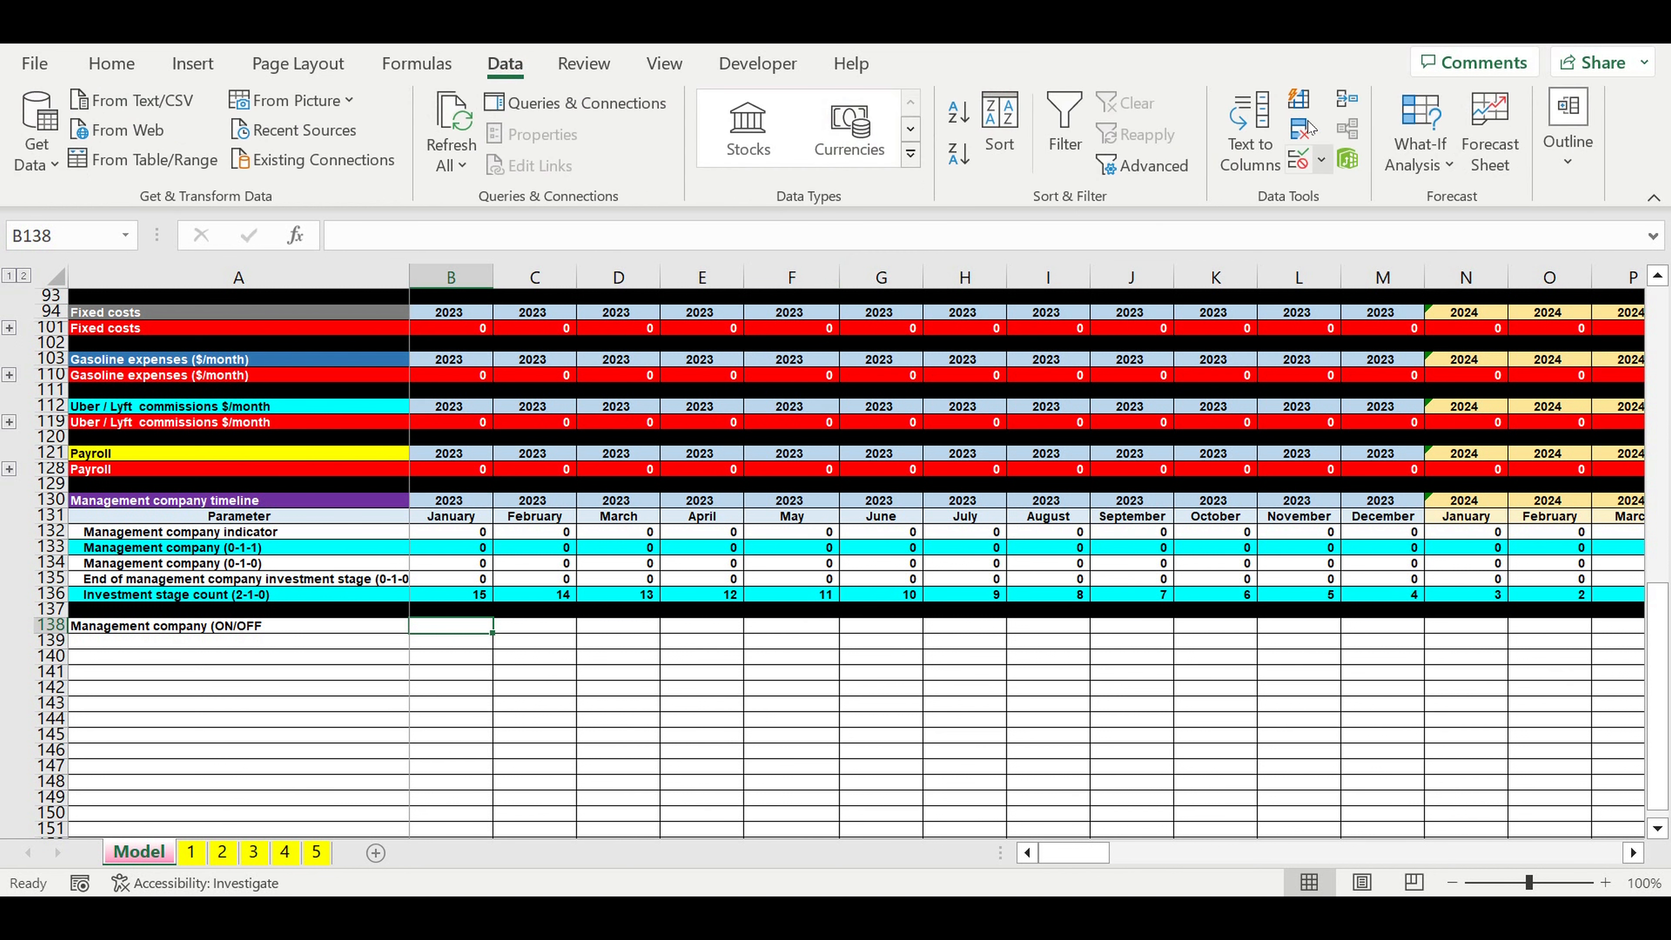
click(1321, 159)
click(1377, 327)
click(1040, 188)
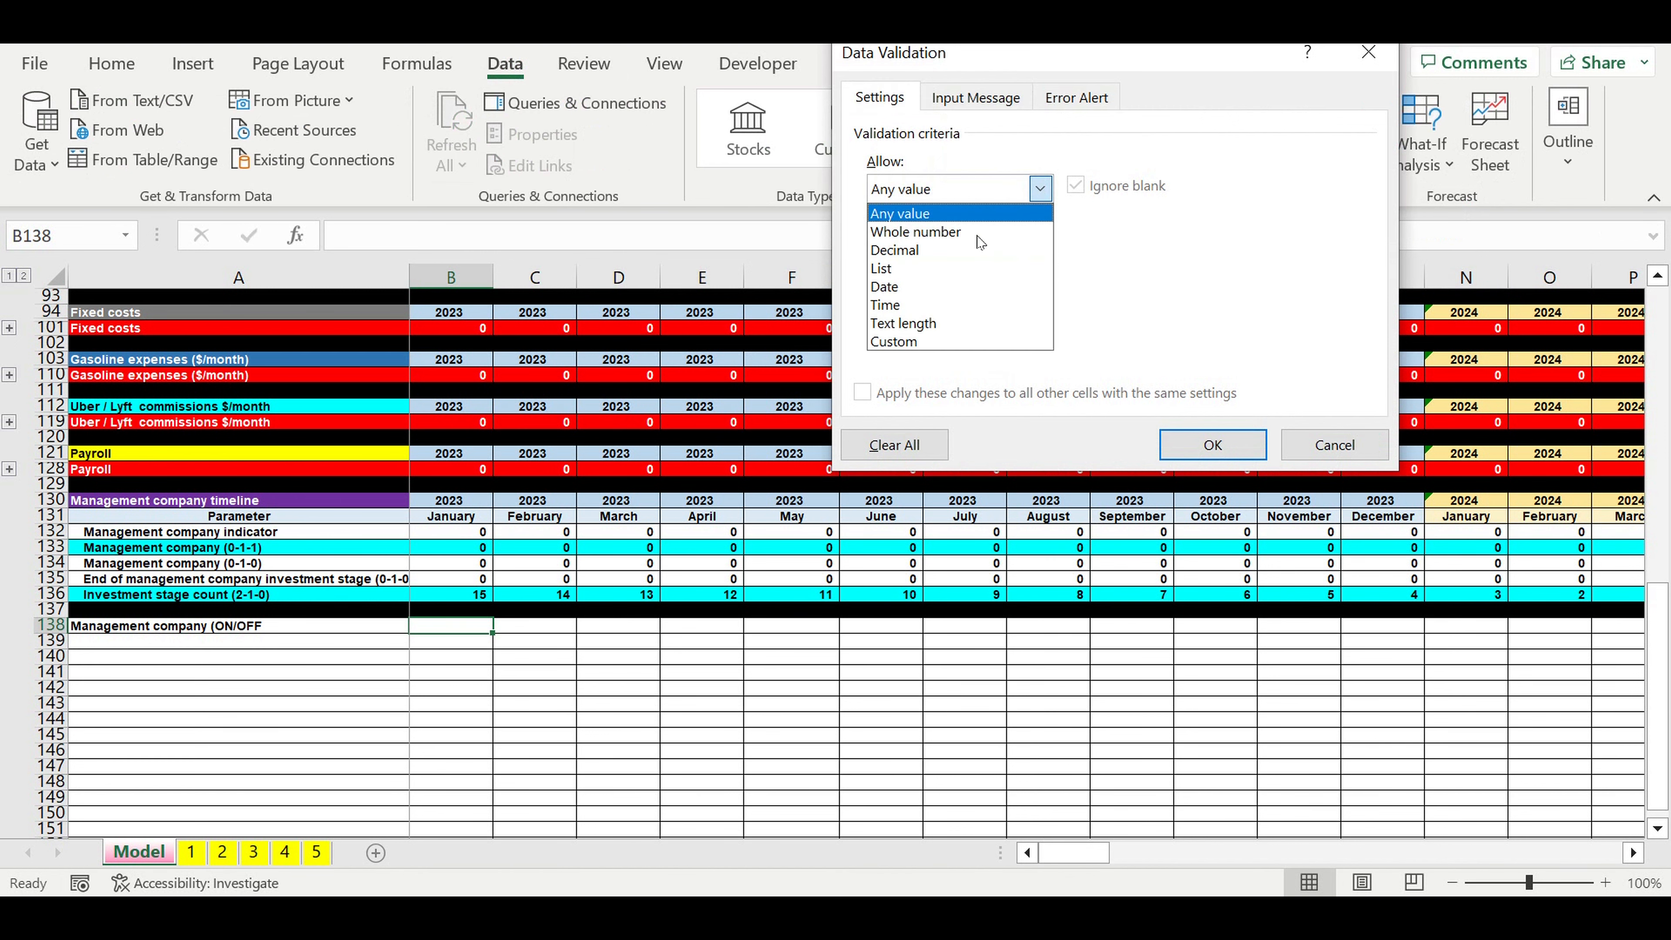
click(928, 265)
click(1217, 300)
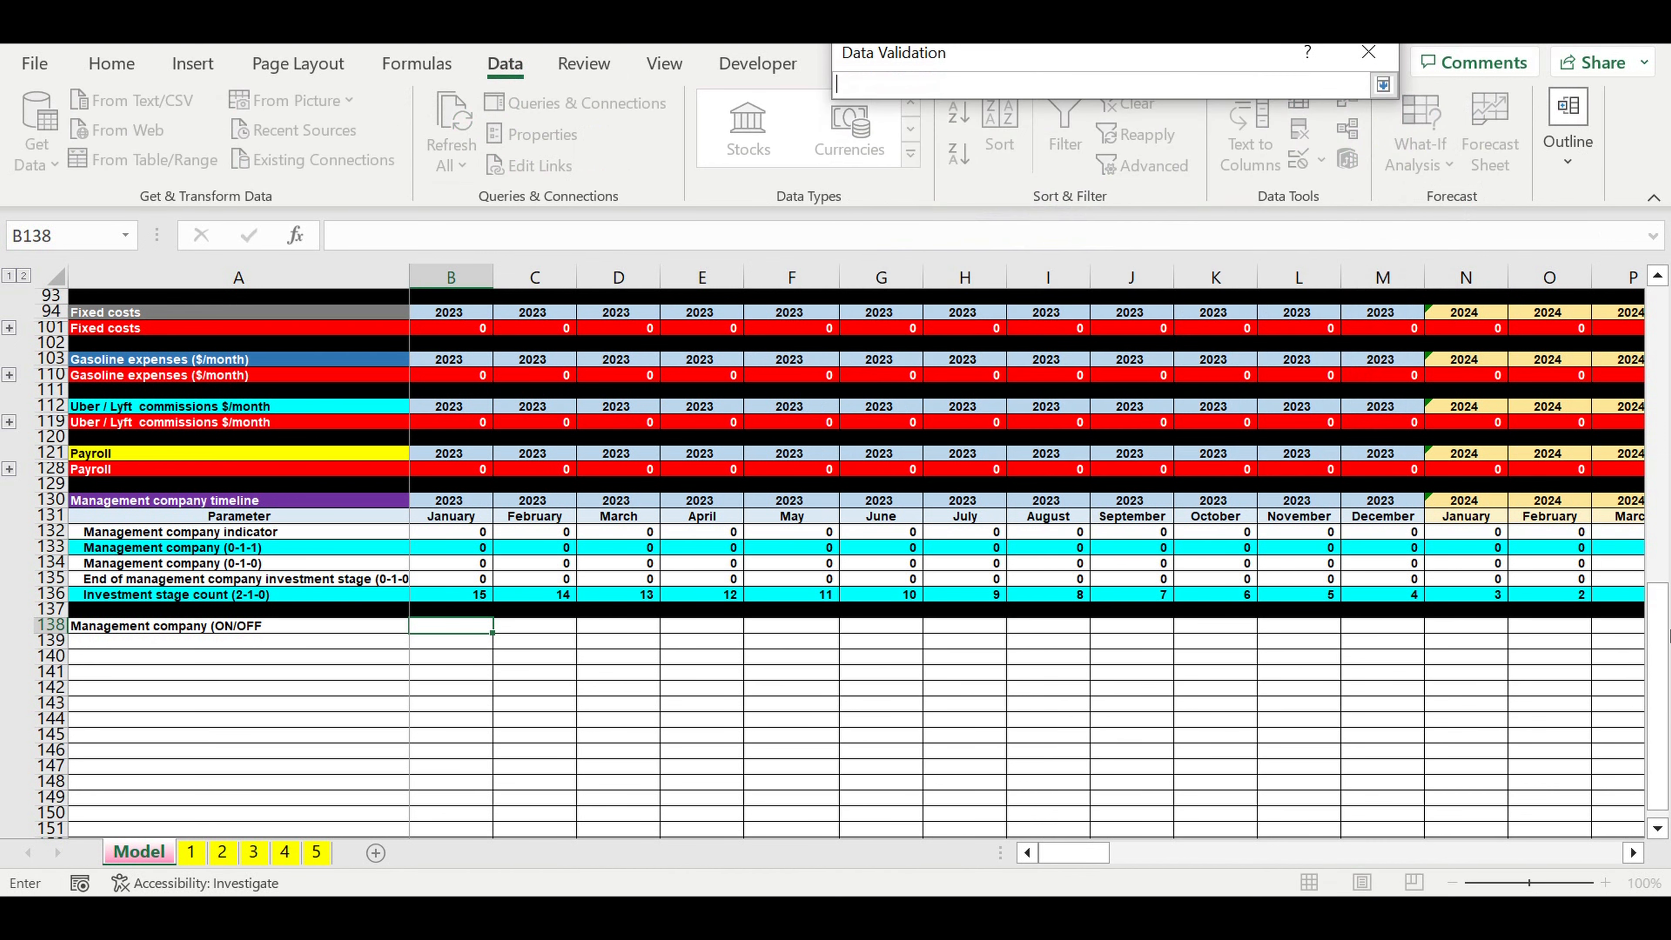
drag(1658, 637, 1655, 274)
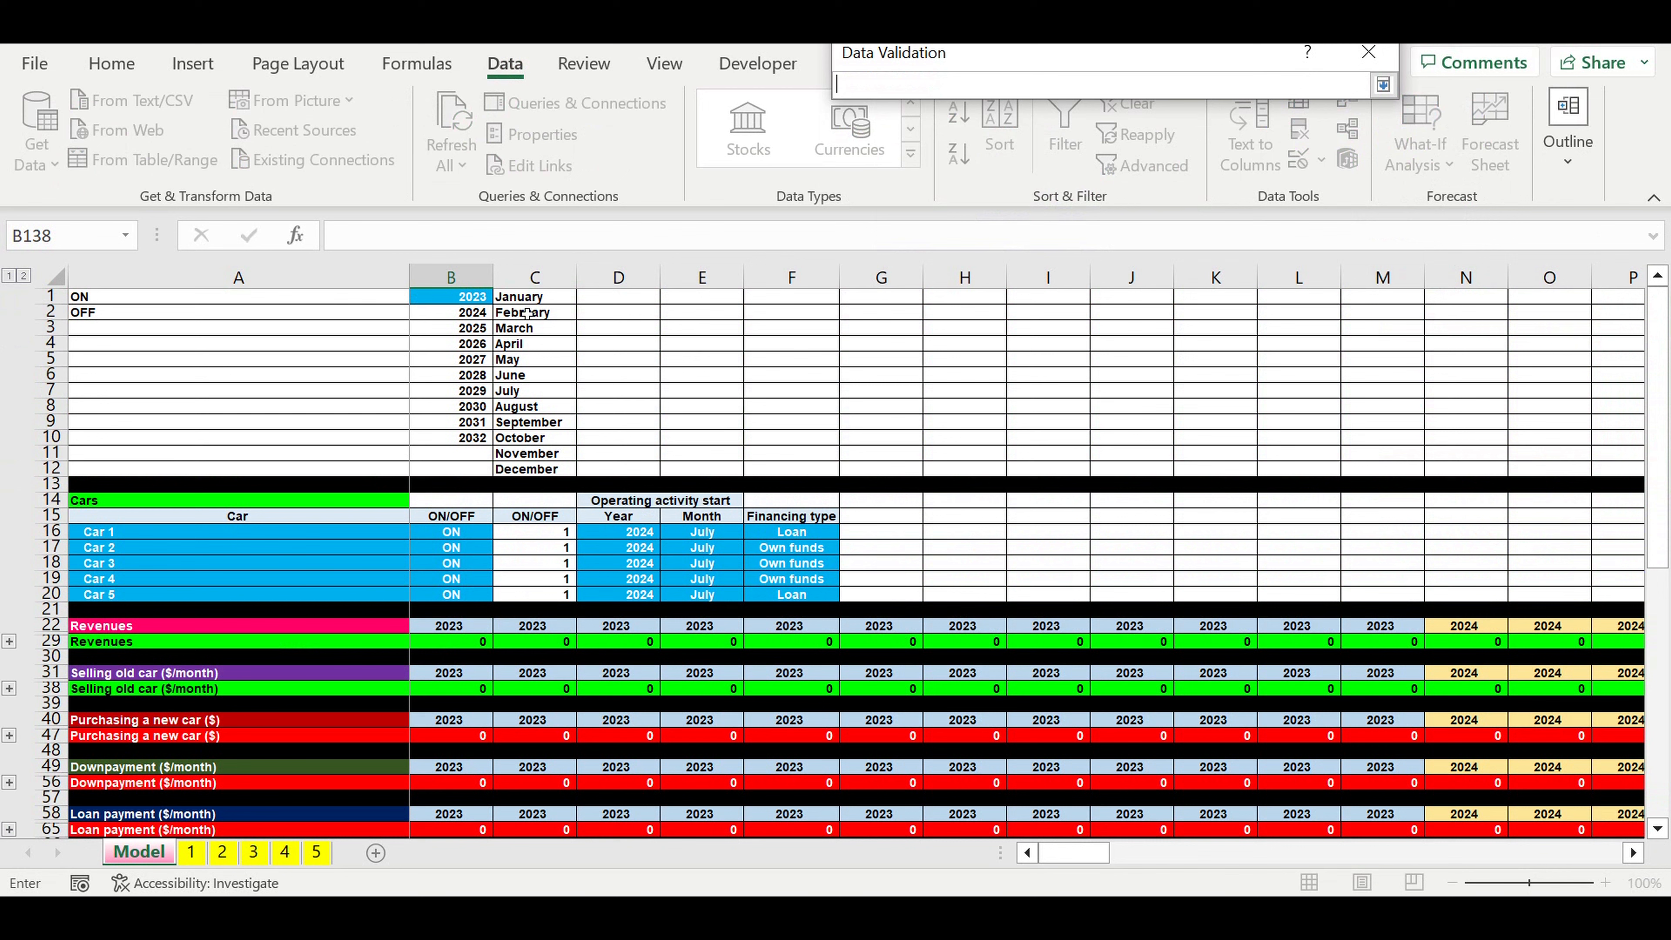
drag(102, 303, 119, 317)
key(Return)
key(Return)
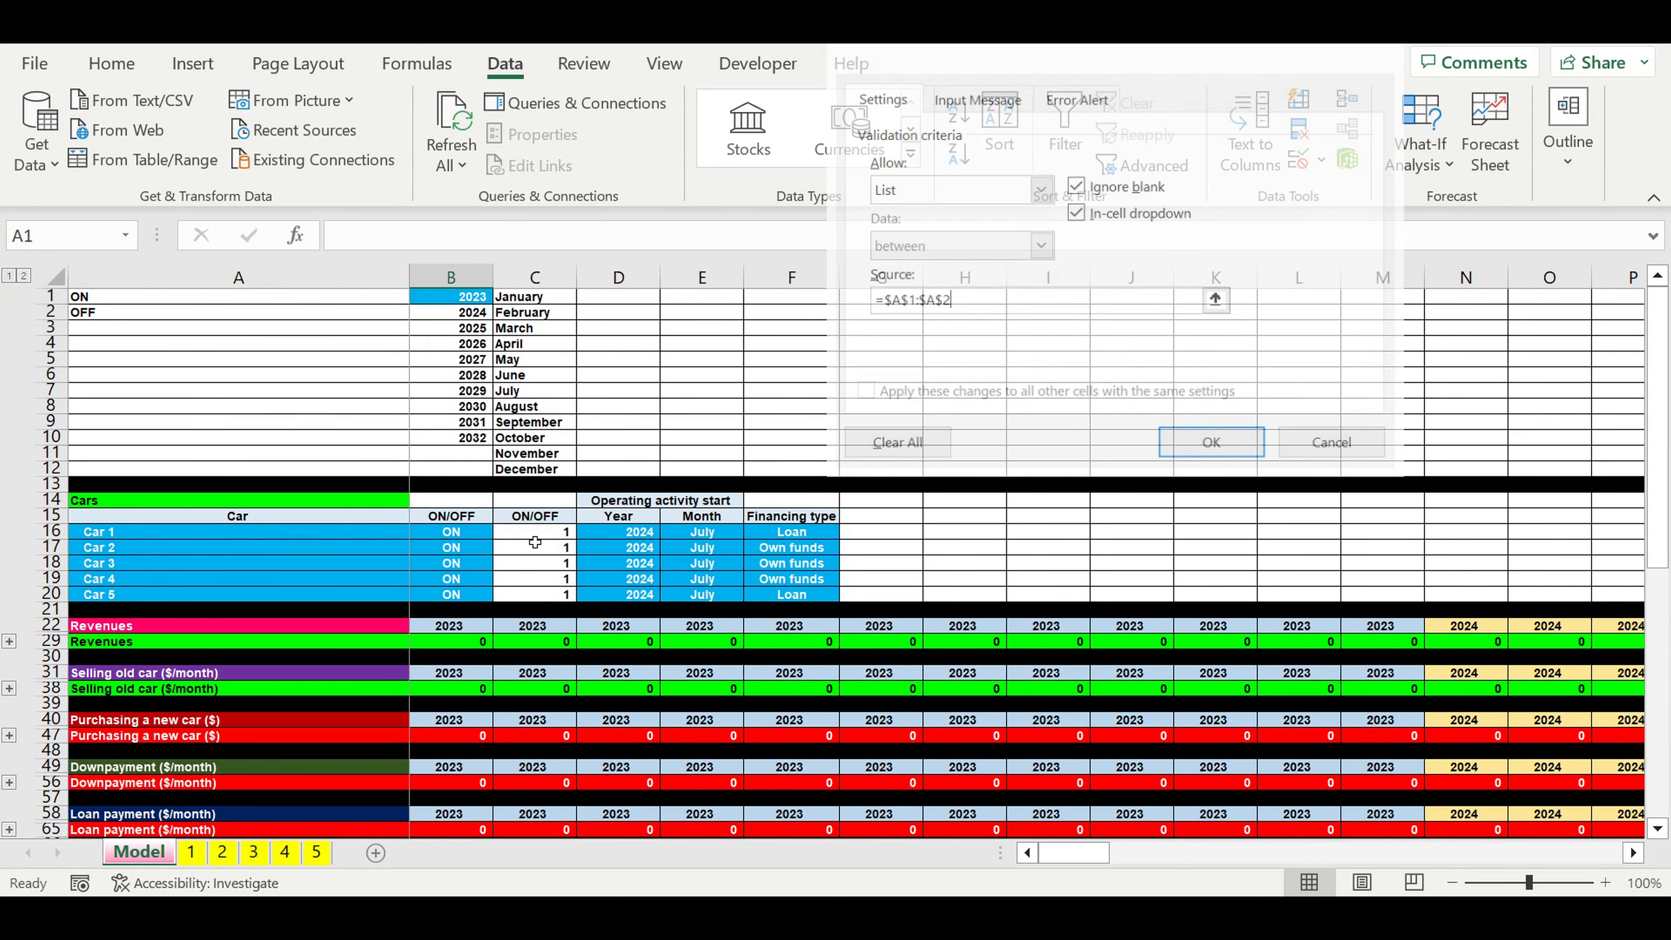
- Set the font colour of the management company switch cell B138 to white
scroll(618, 583, down, 5)
scroll(619, 583, down, 10)
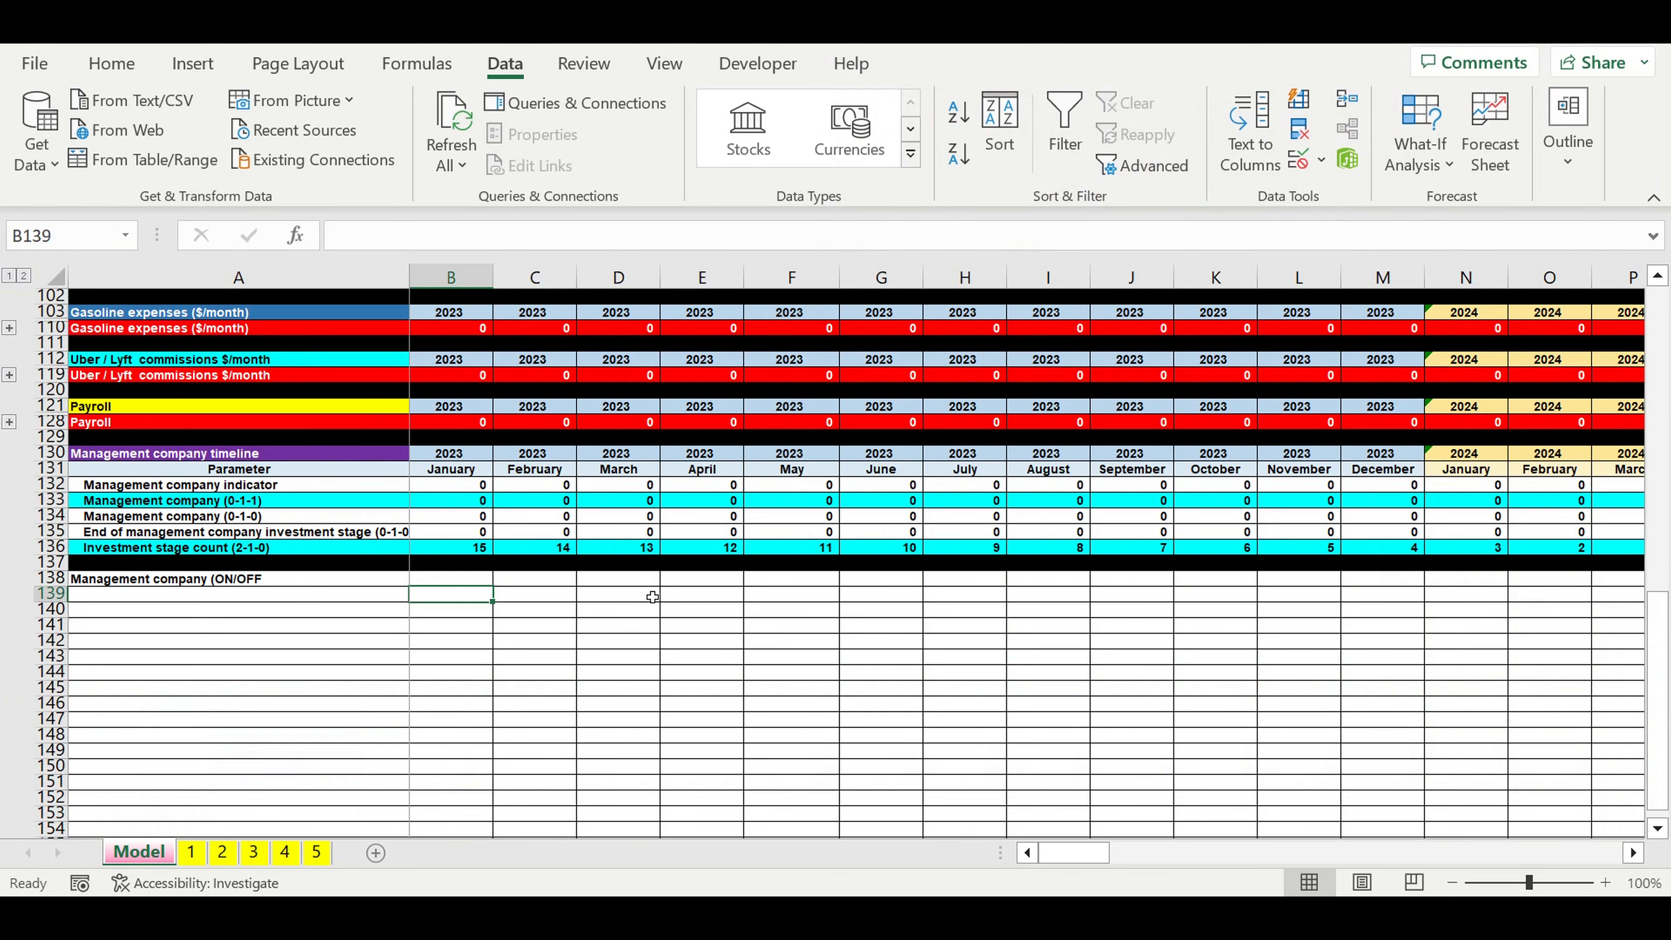
click(449, 576)
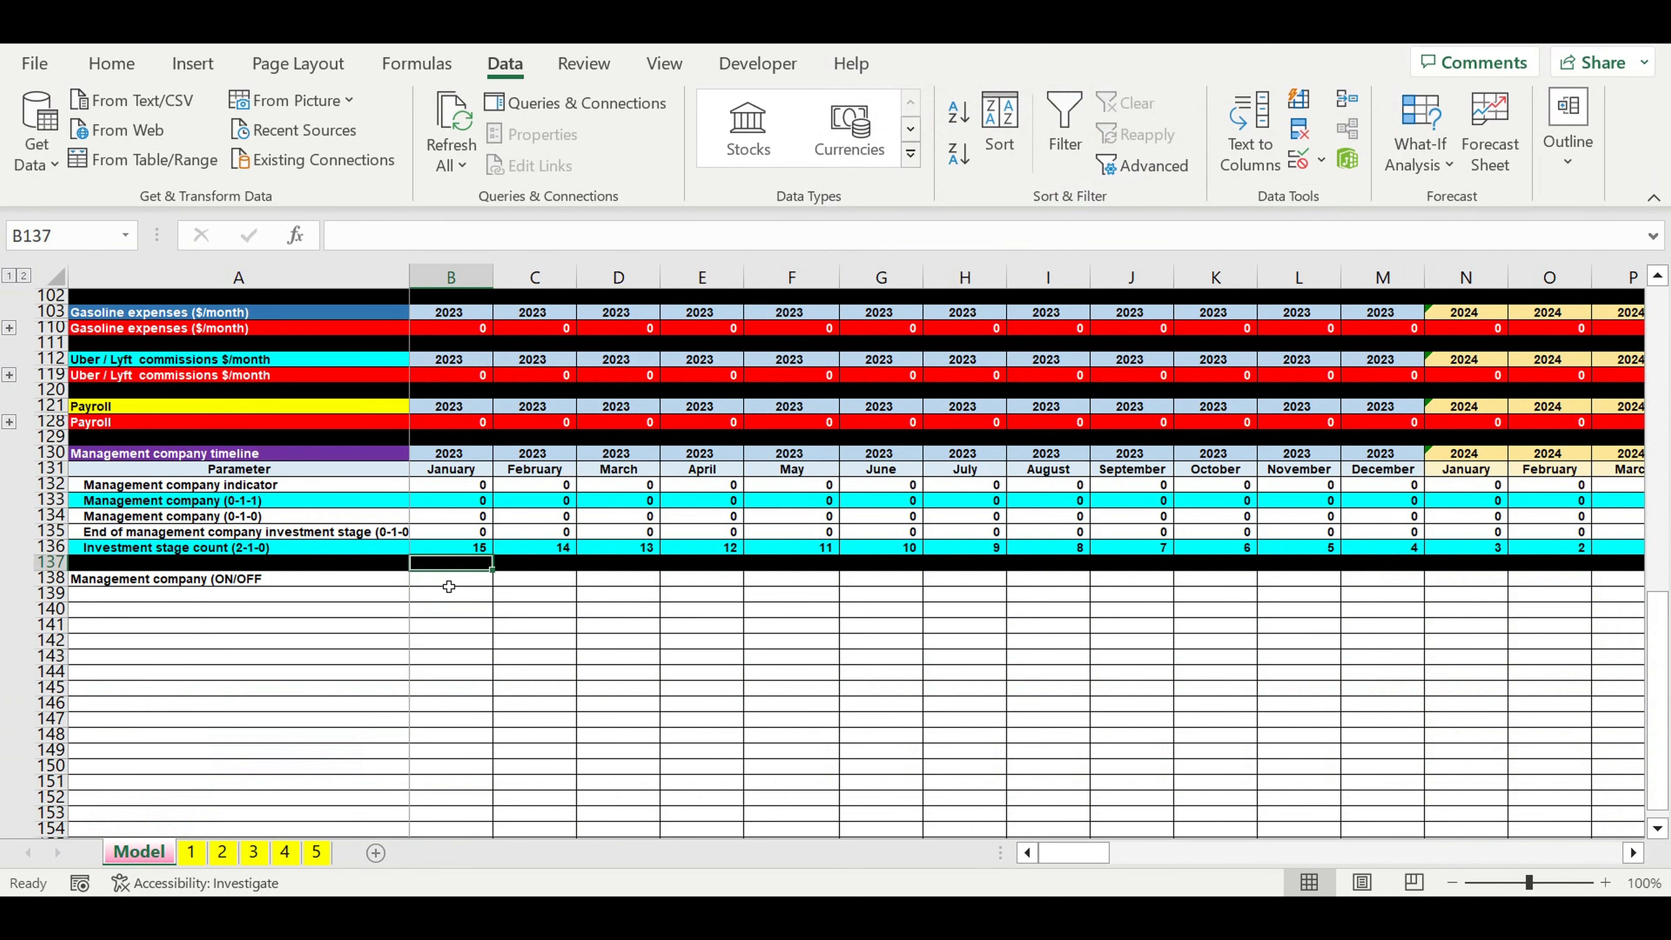
click(111, 63)
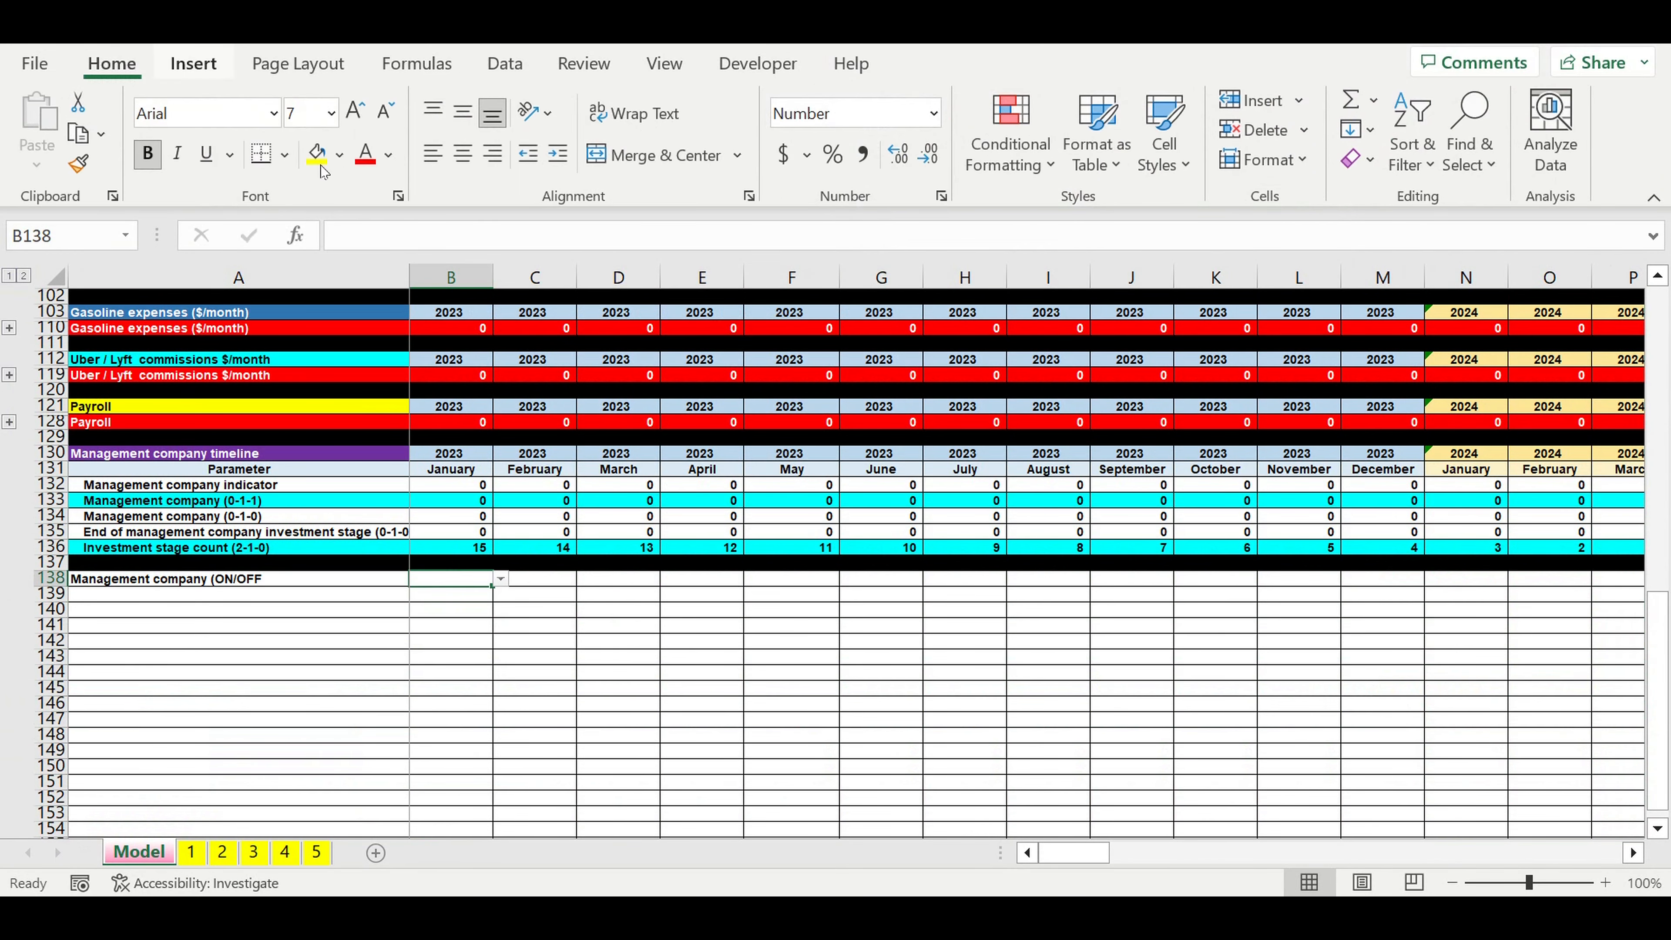
click(388, 154)
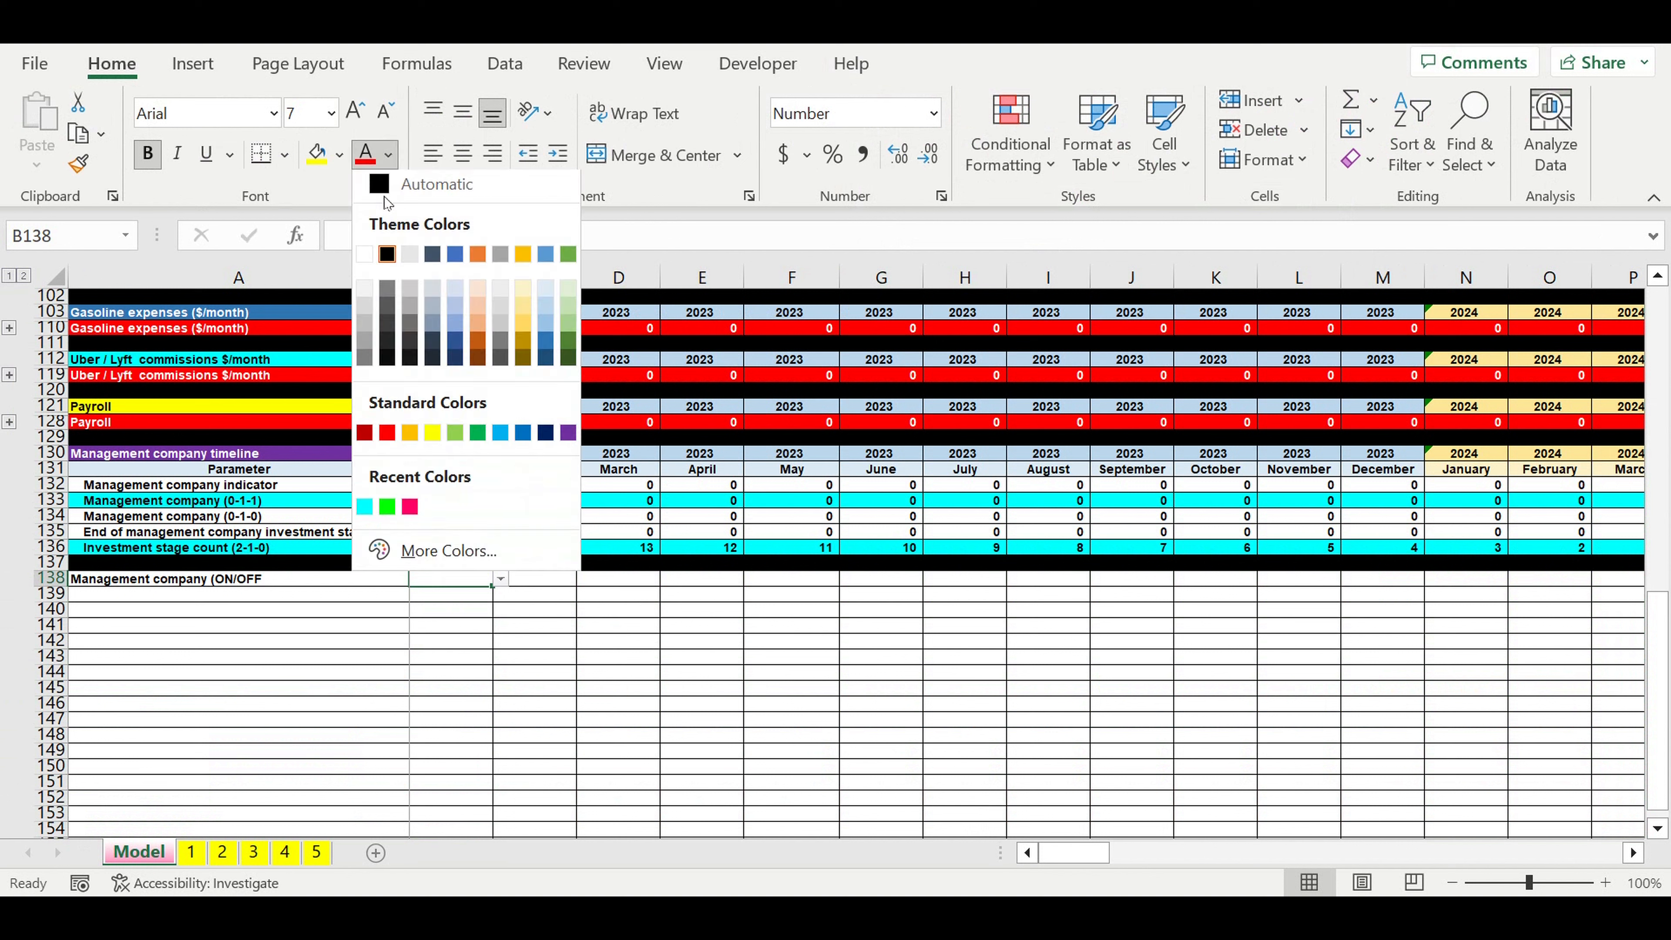
click(365, 261)
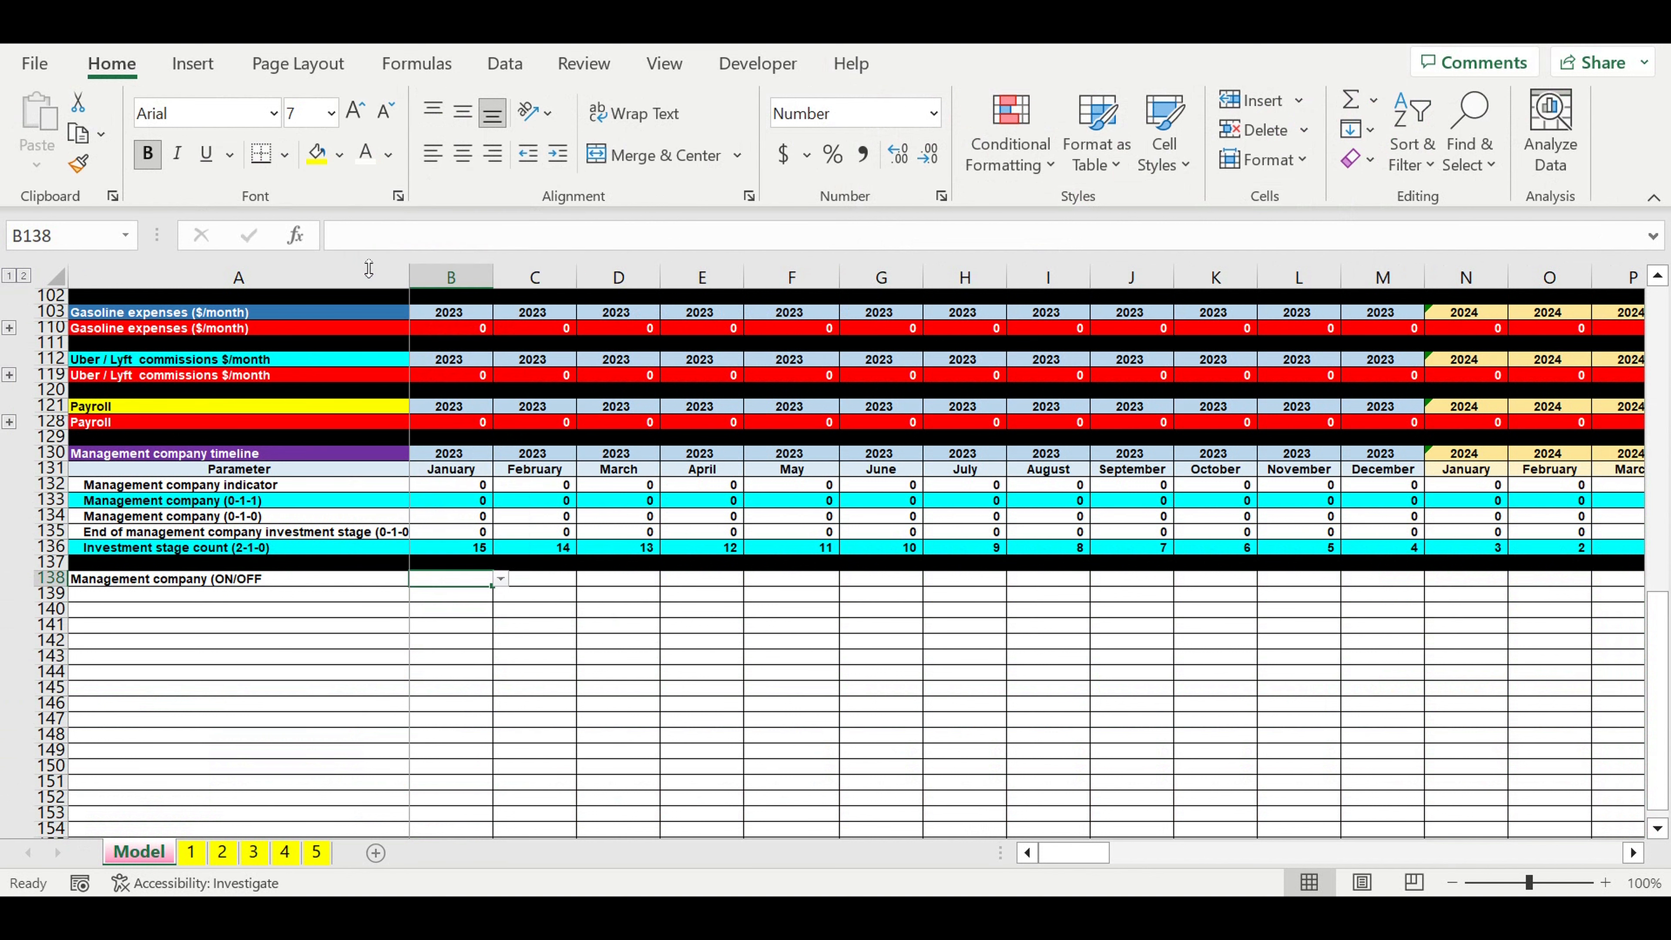
- Fill the management company switch cell B138 with light blue
click(339, 154)
click(458, 404)
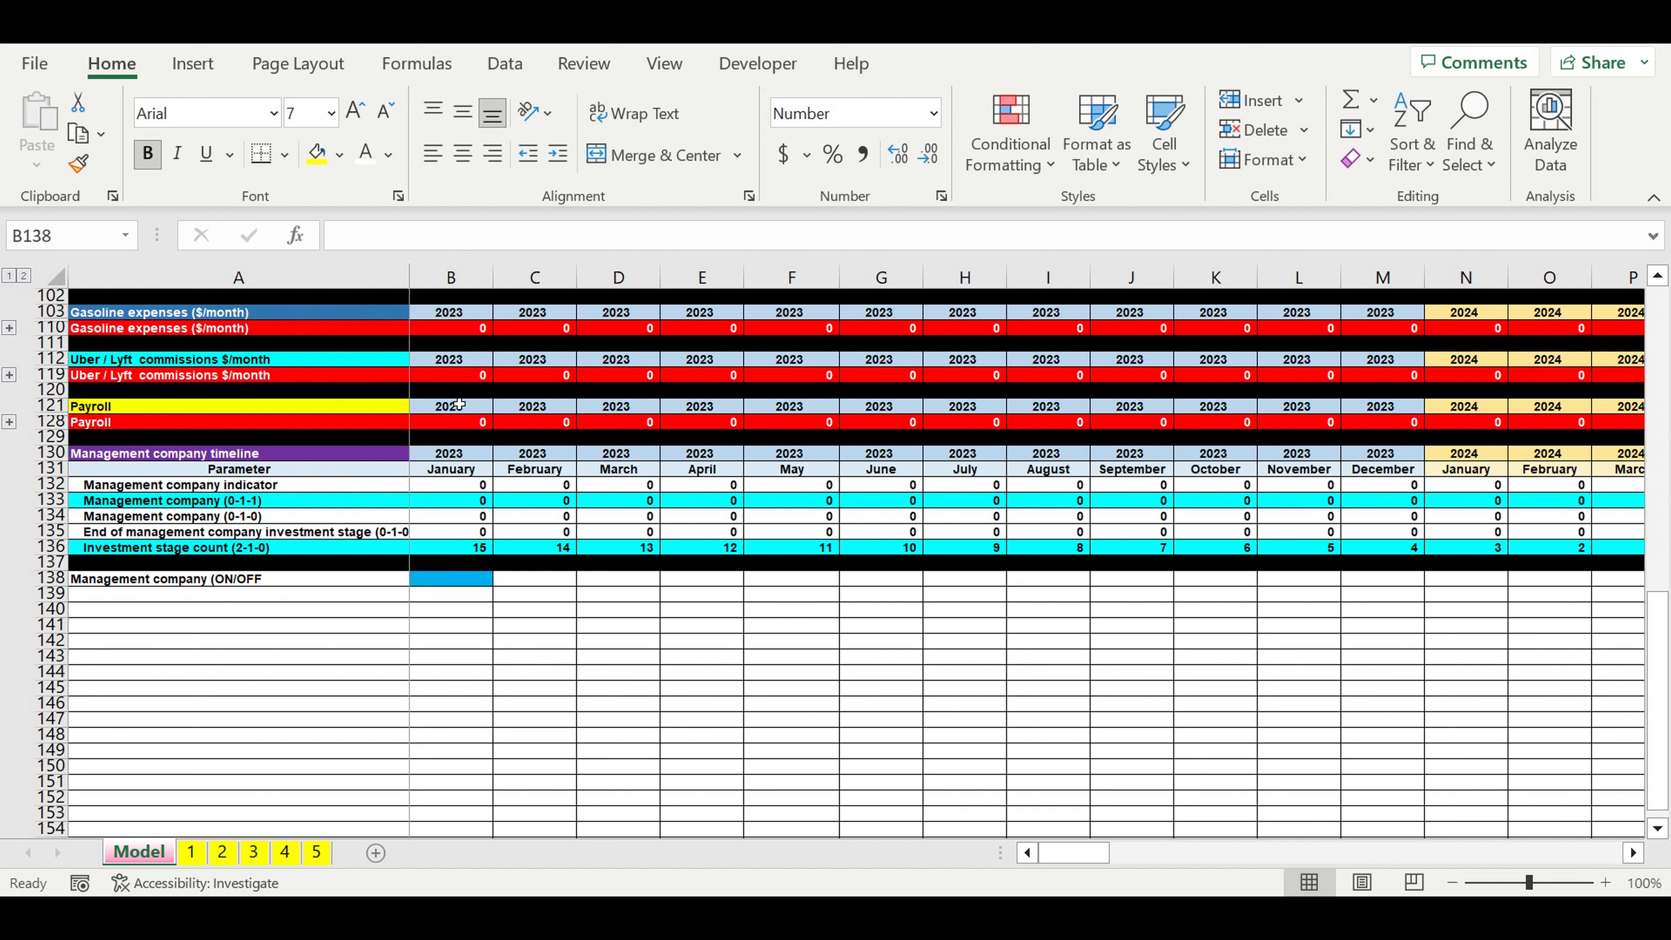
click(507, 596)
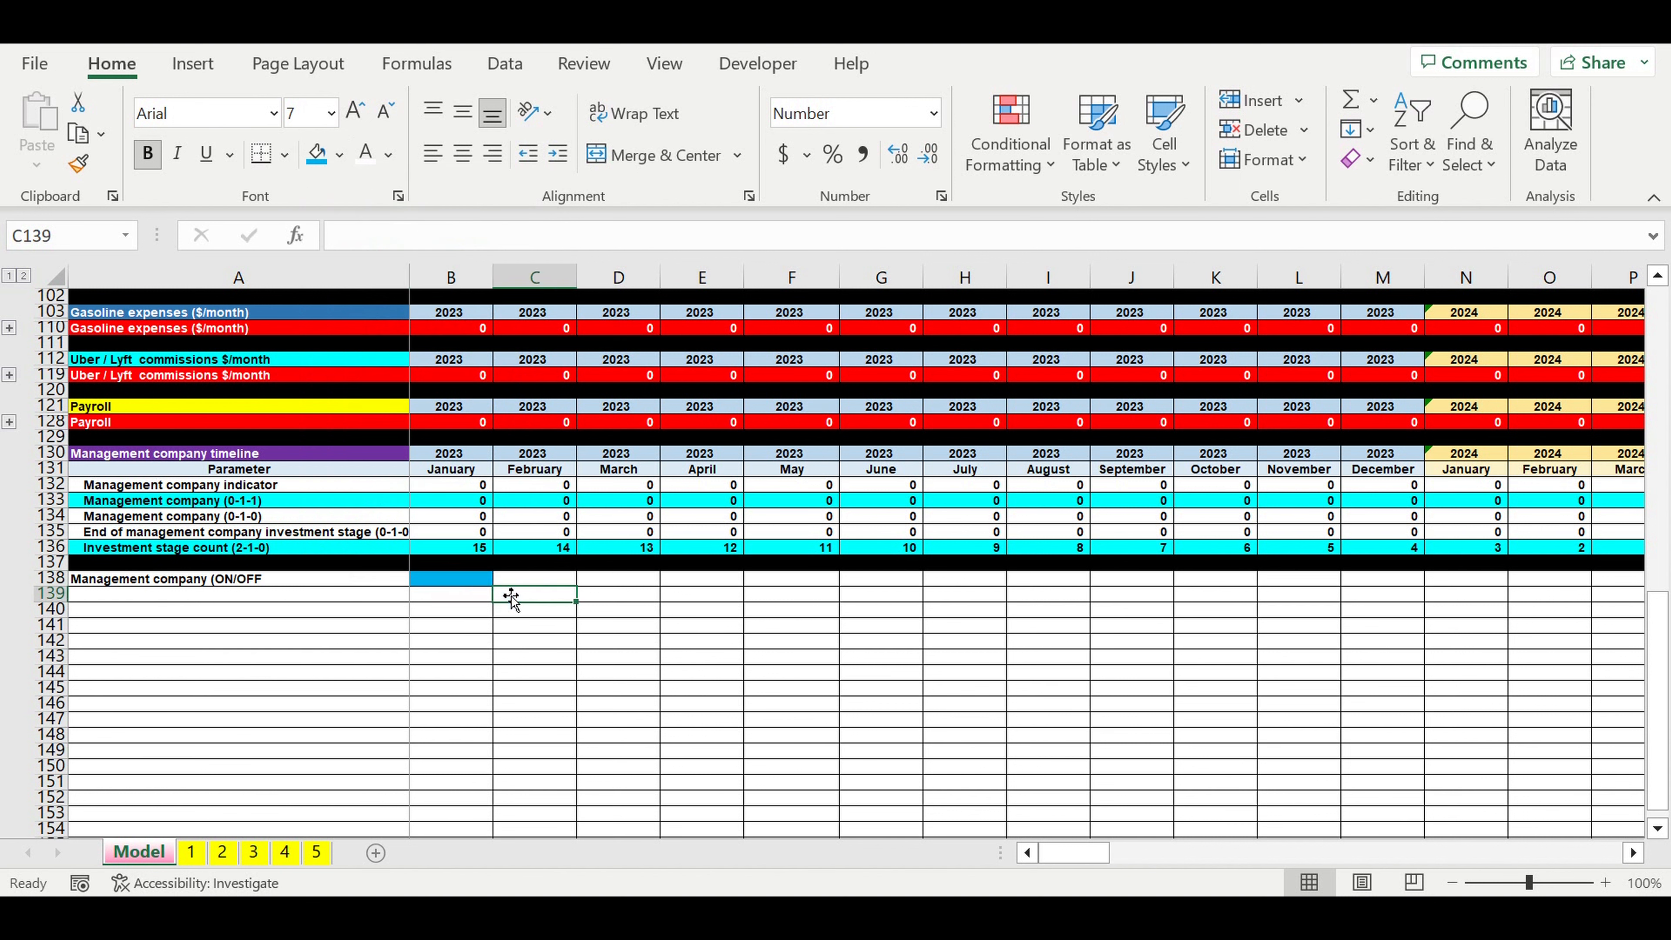
- Set the management company switch in B138 to ON and centre its text
click(458, 578)
click(500, 579)
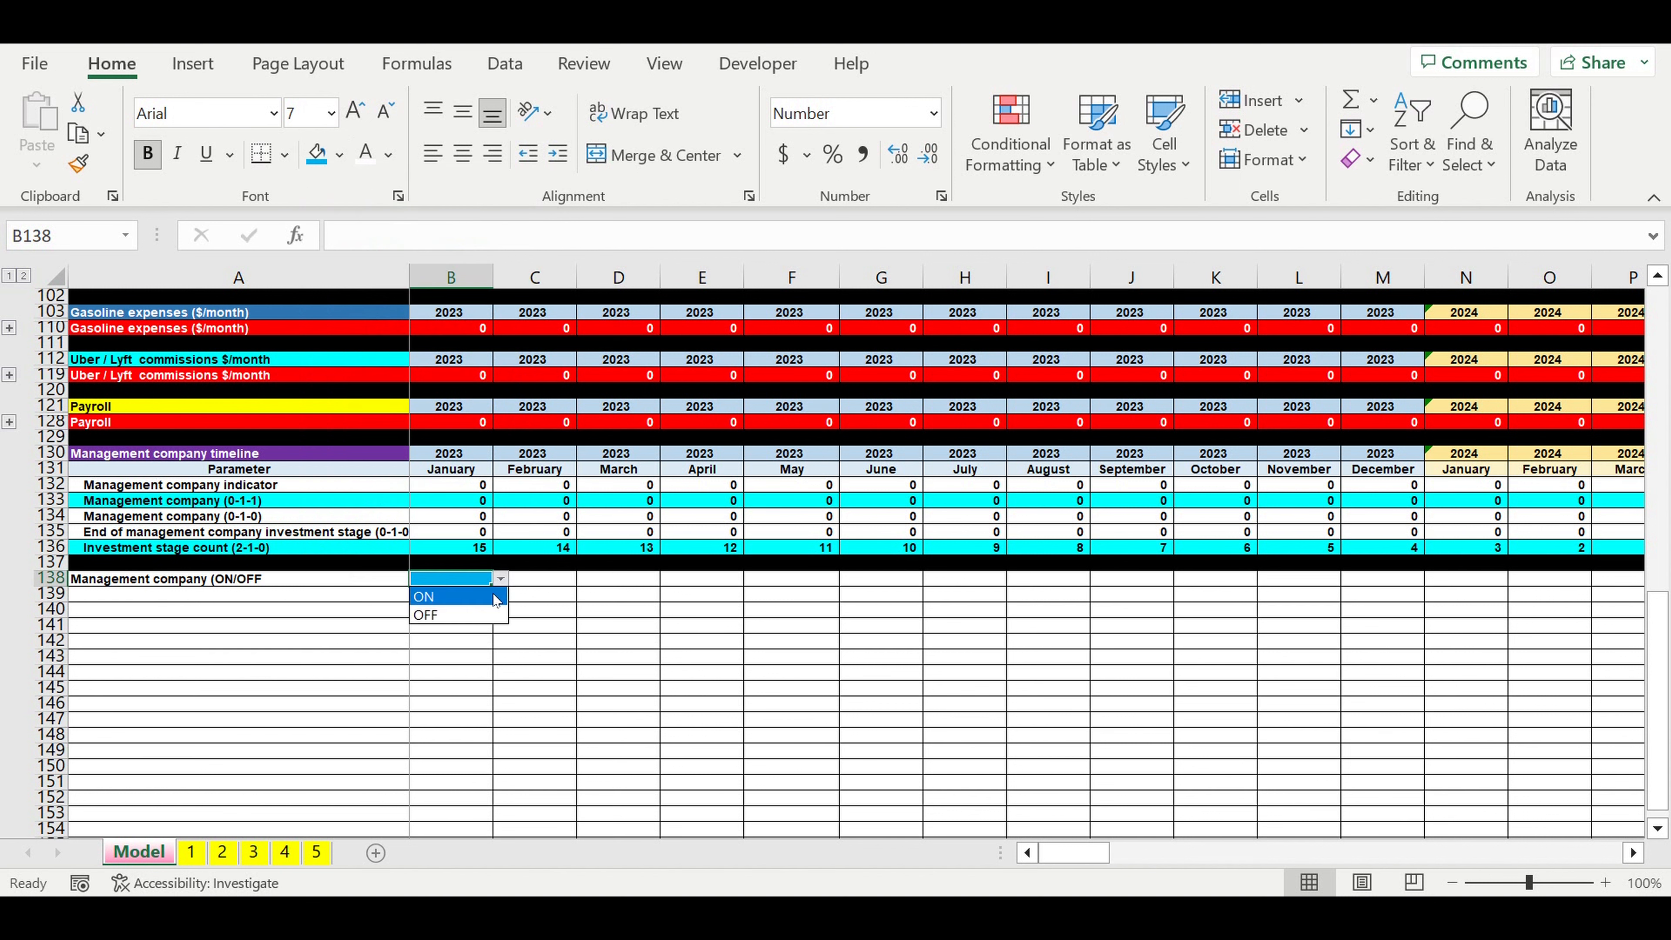
click(472, 602)
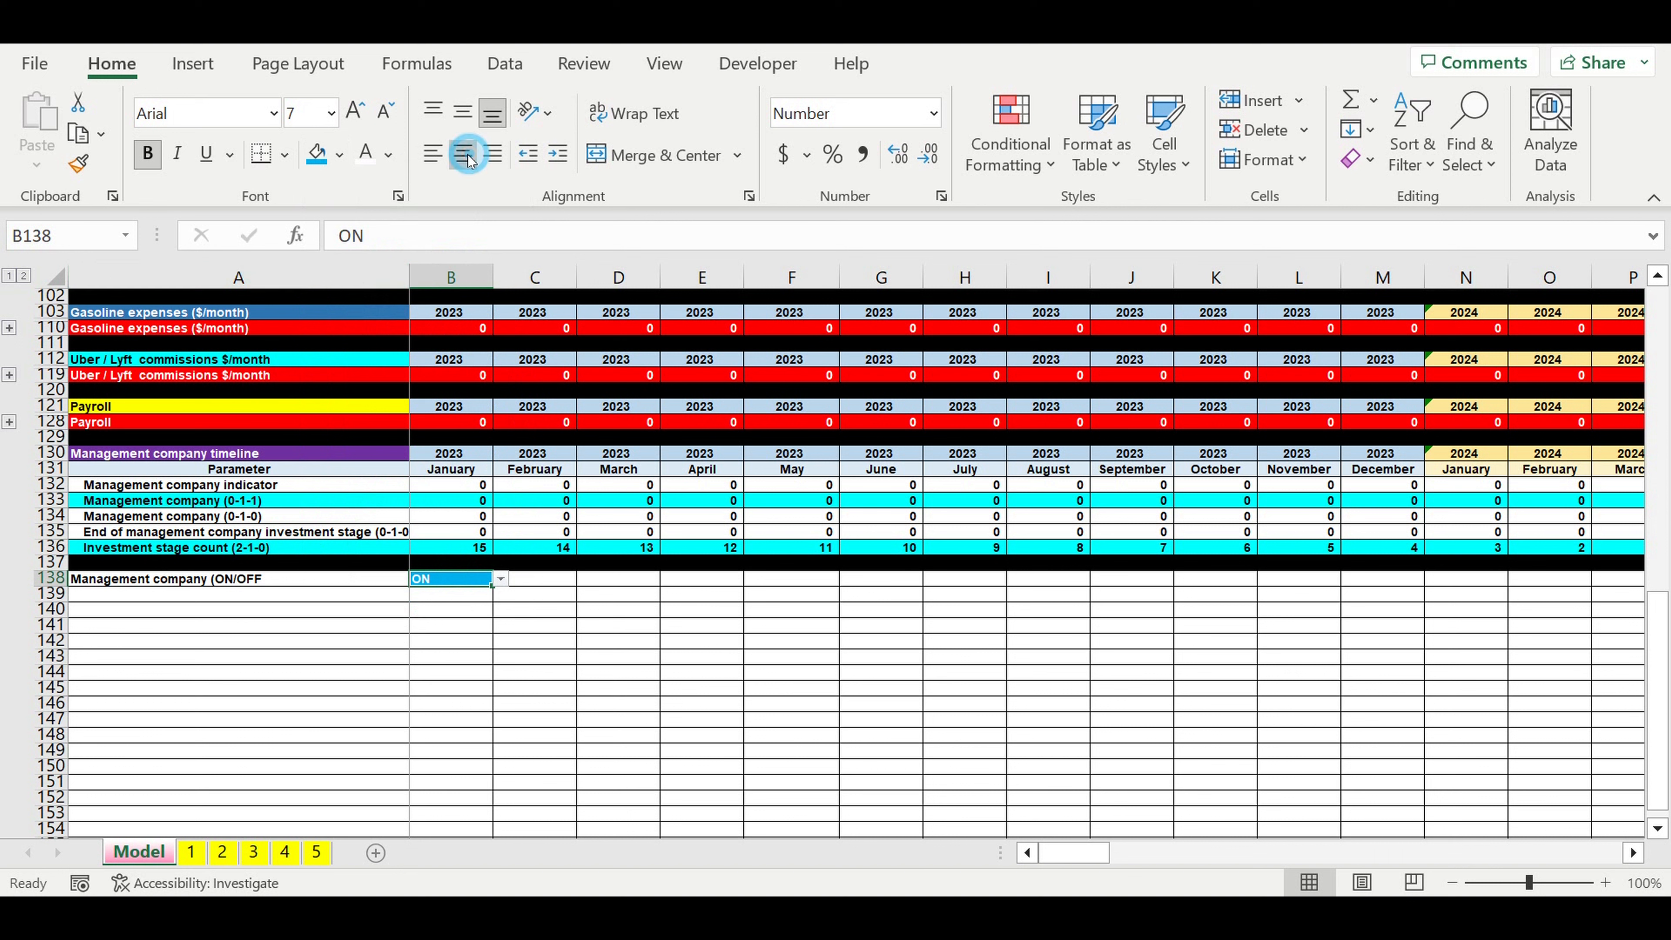
- Enter the formula =IF(B138=A1,1,0) in cell C138 to convert the management company switch into a 1/0 flag
click(555, 579)
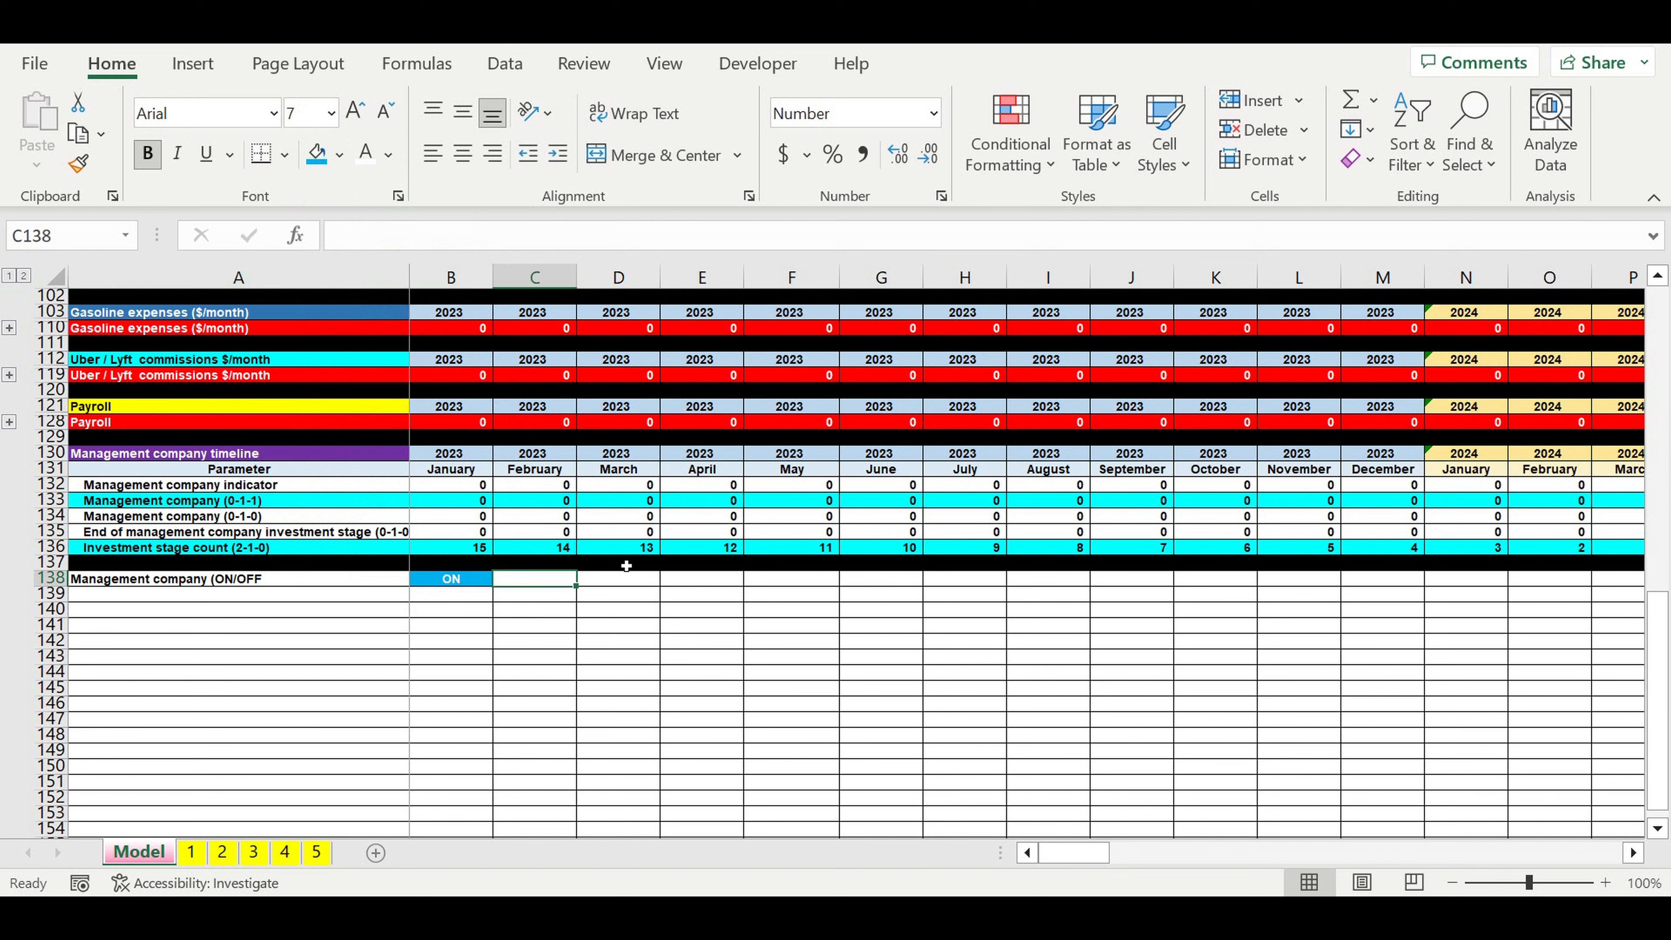
text(=if()
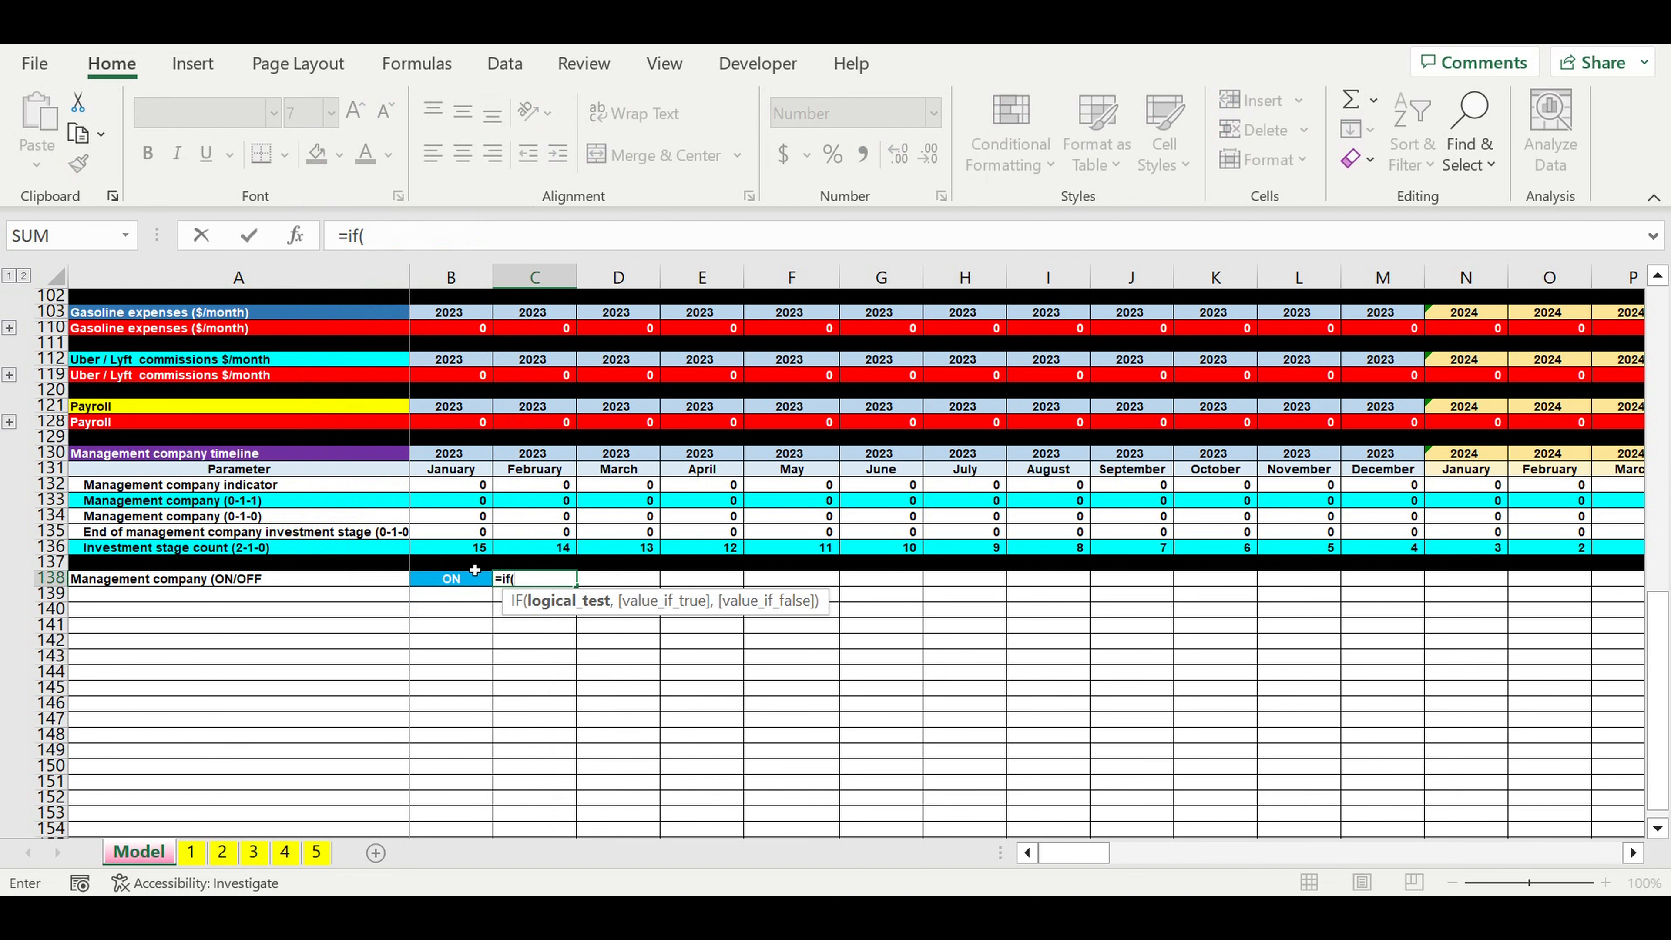
click(456, 579)
text(=)
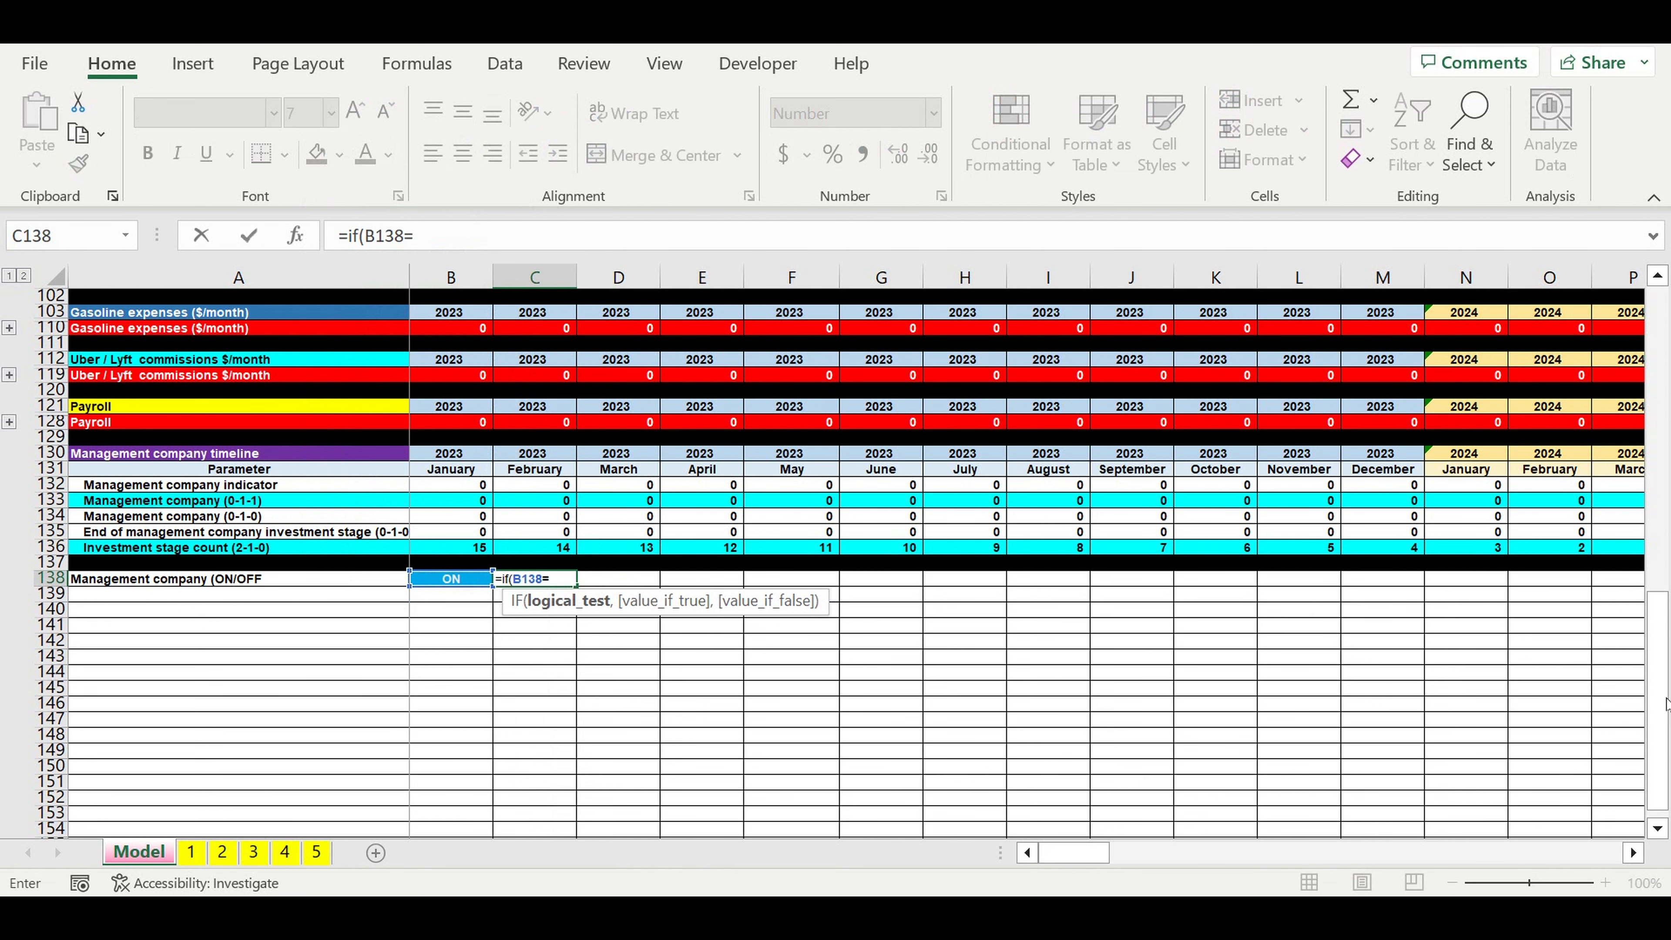
scroll(1178, 435, up, 20)
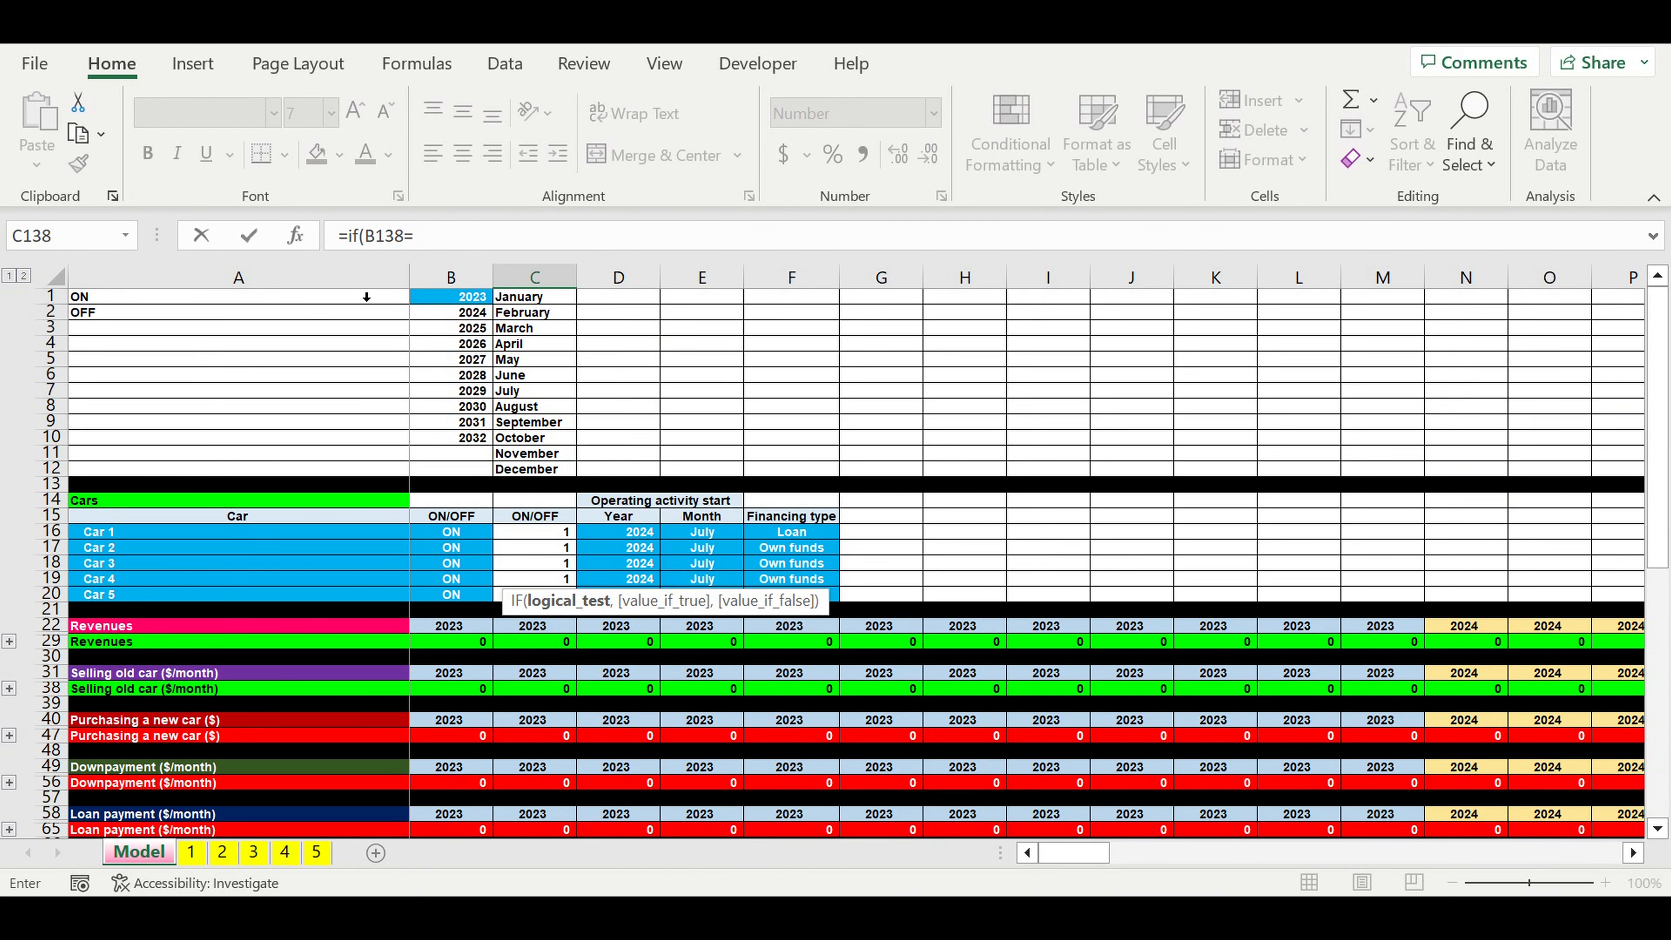
click(128, 303)
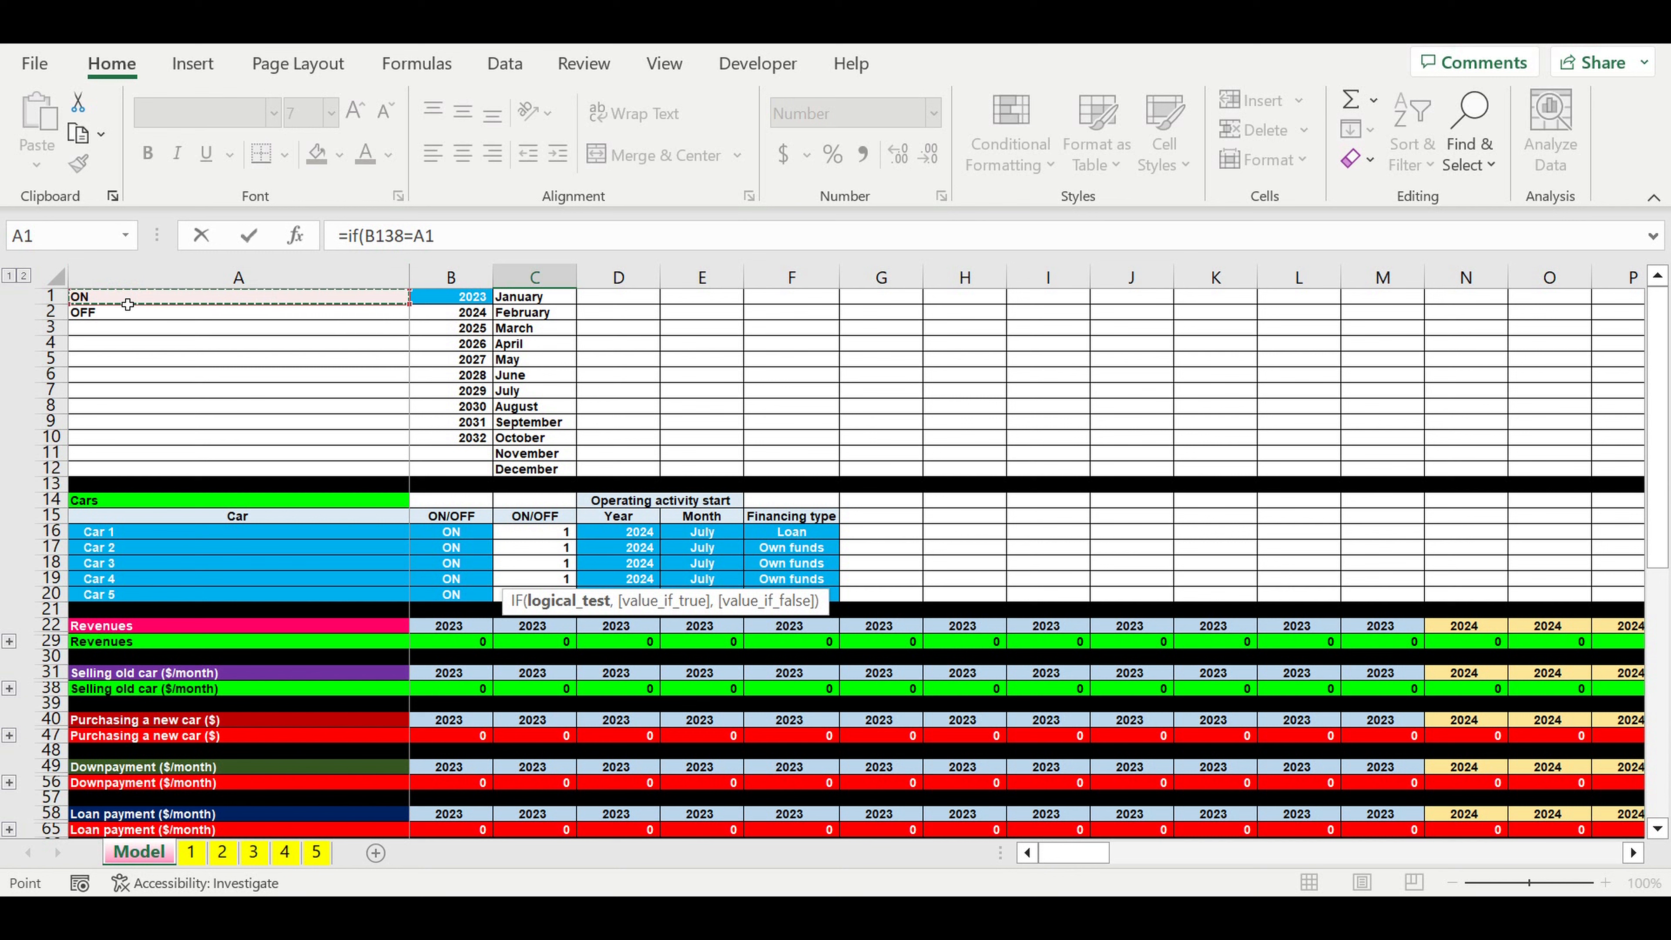
text(,1,0))
key(Return)
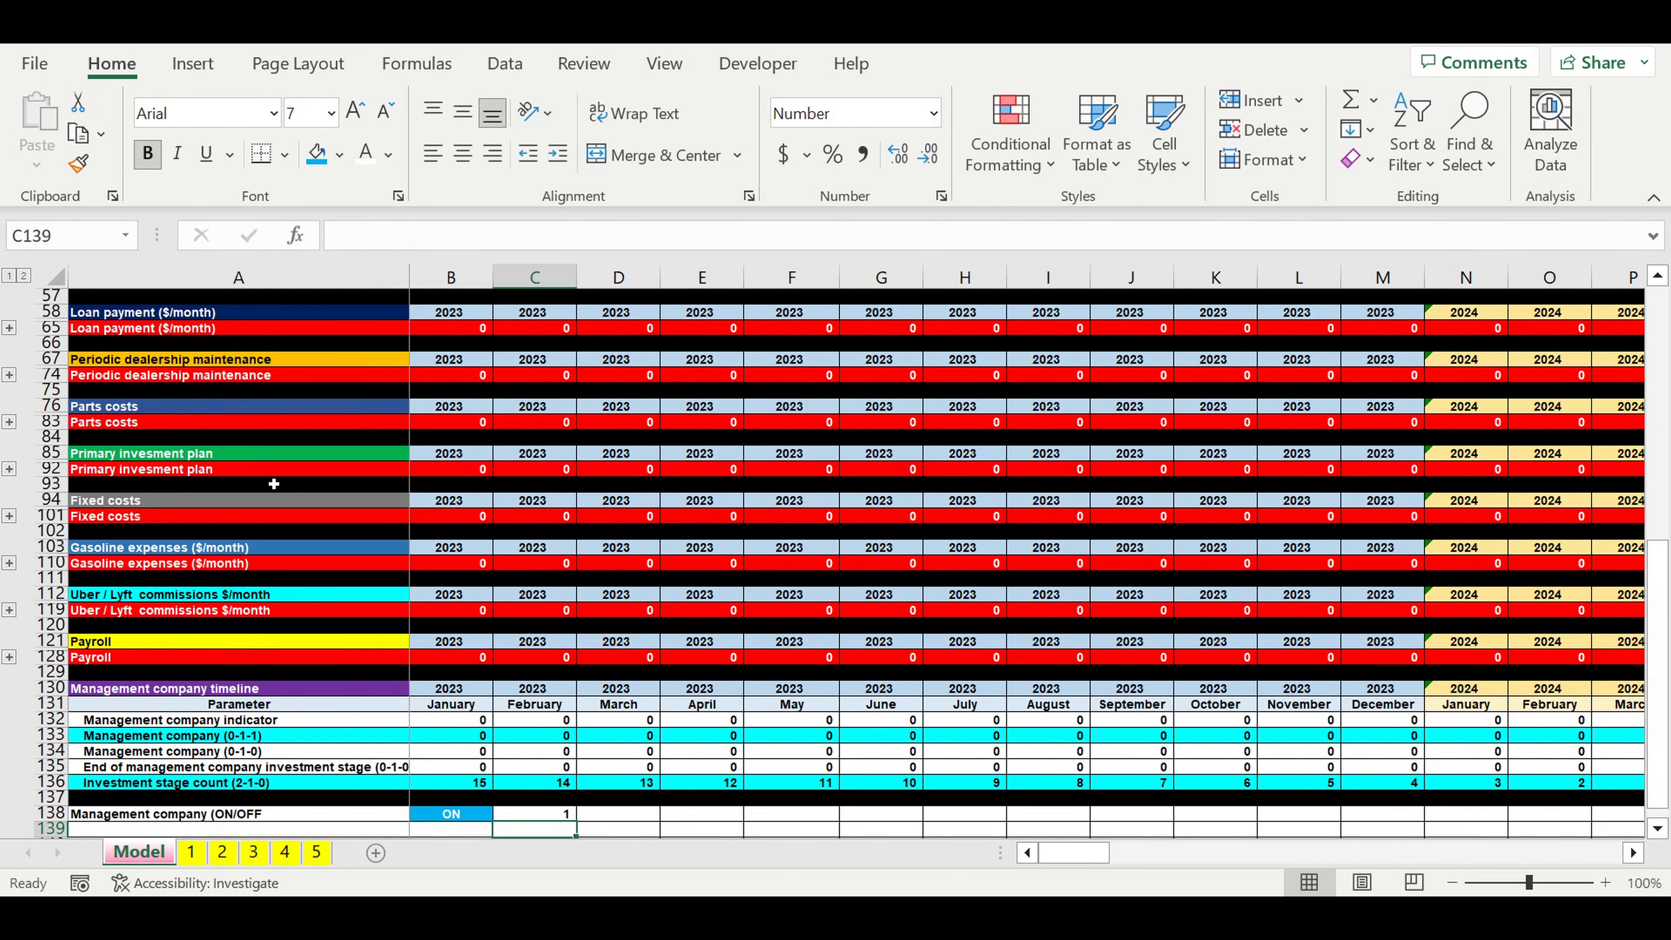
- Fill row 139, directly below the management company switch, with black as a separator
scroll(274, 484, down, 5)
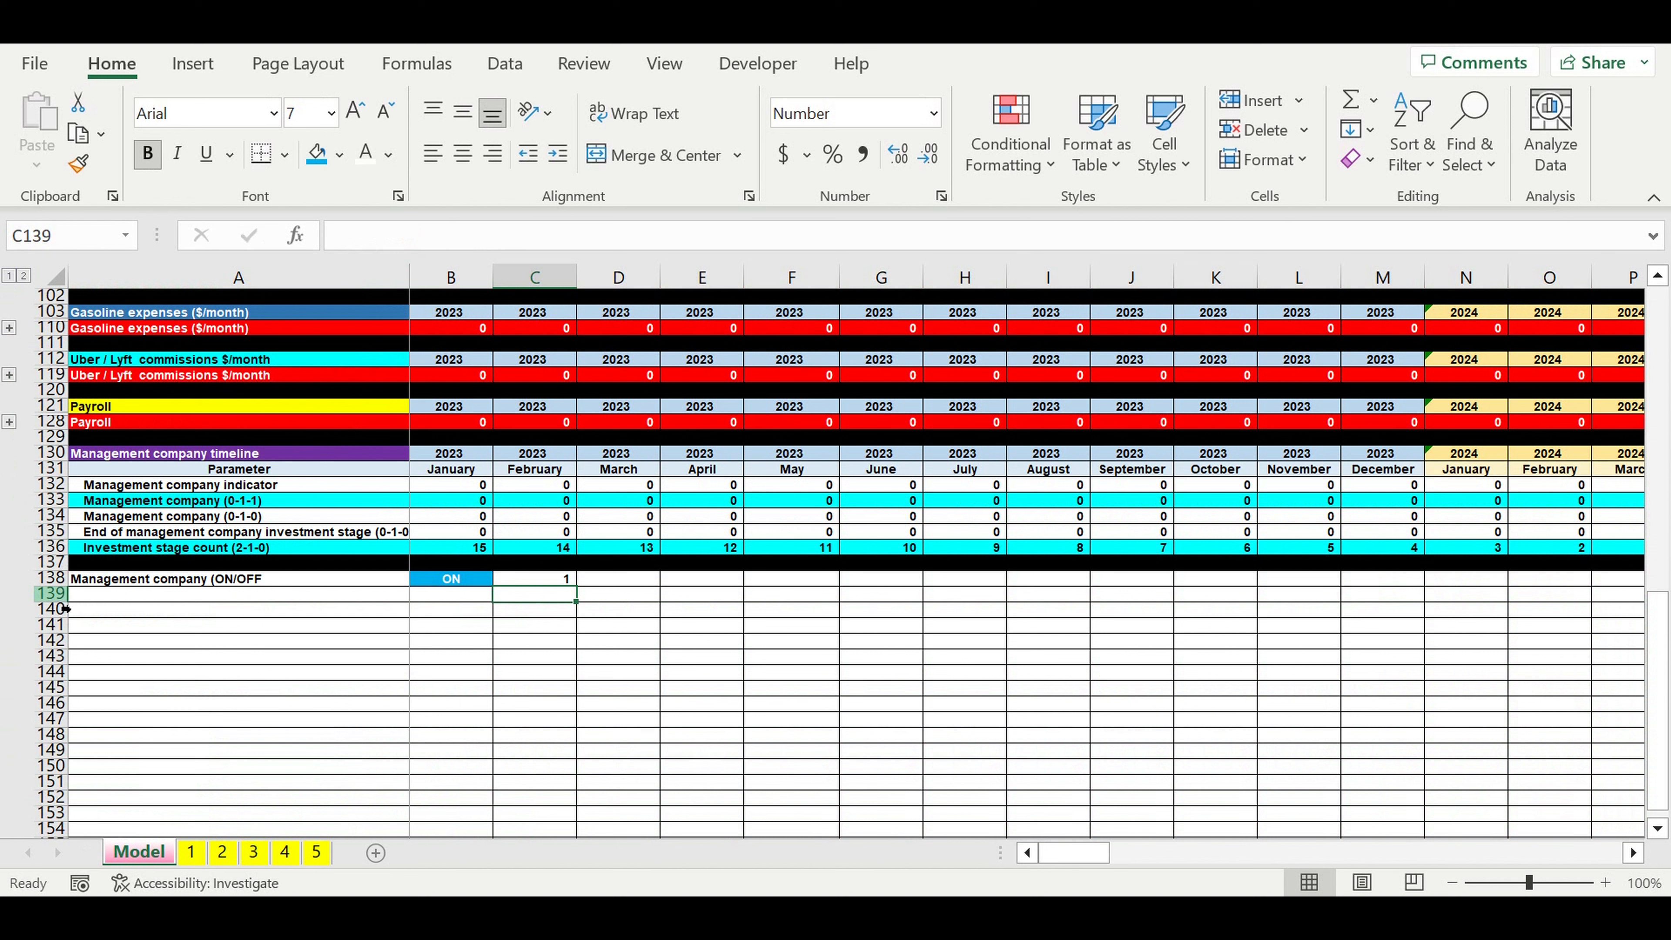
click(63, 593)
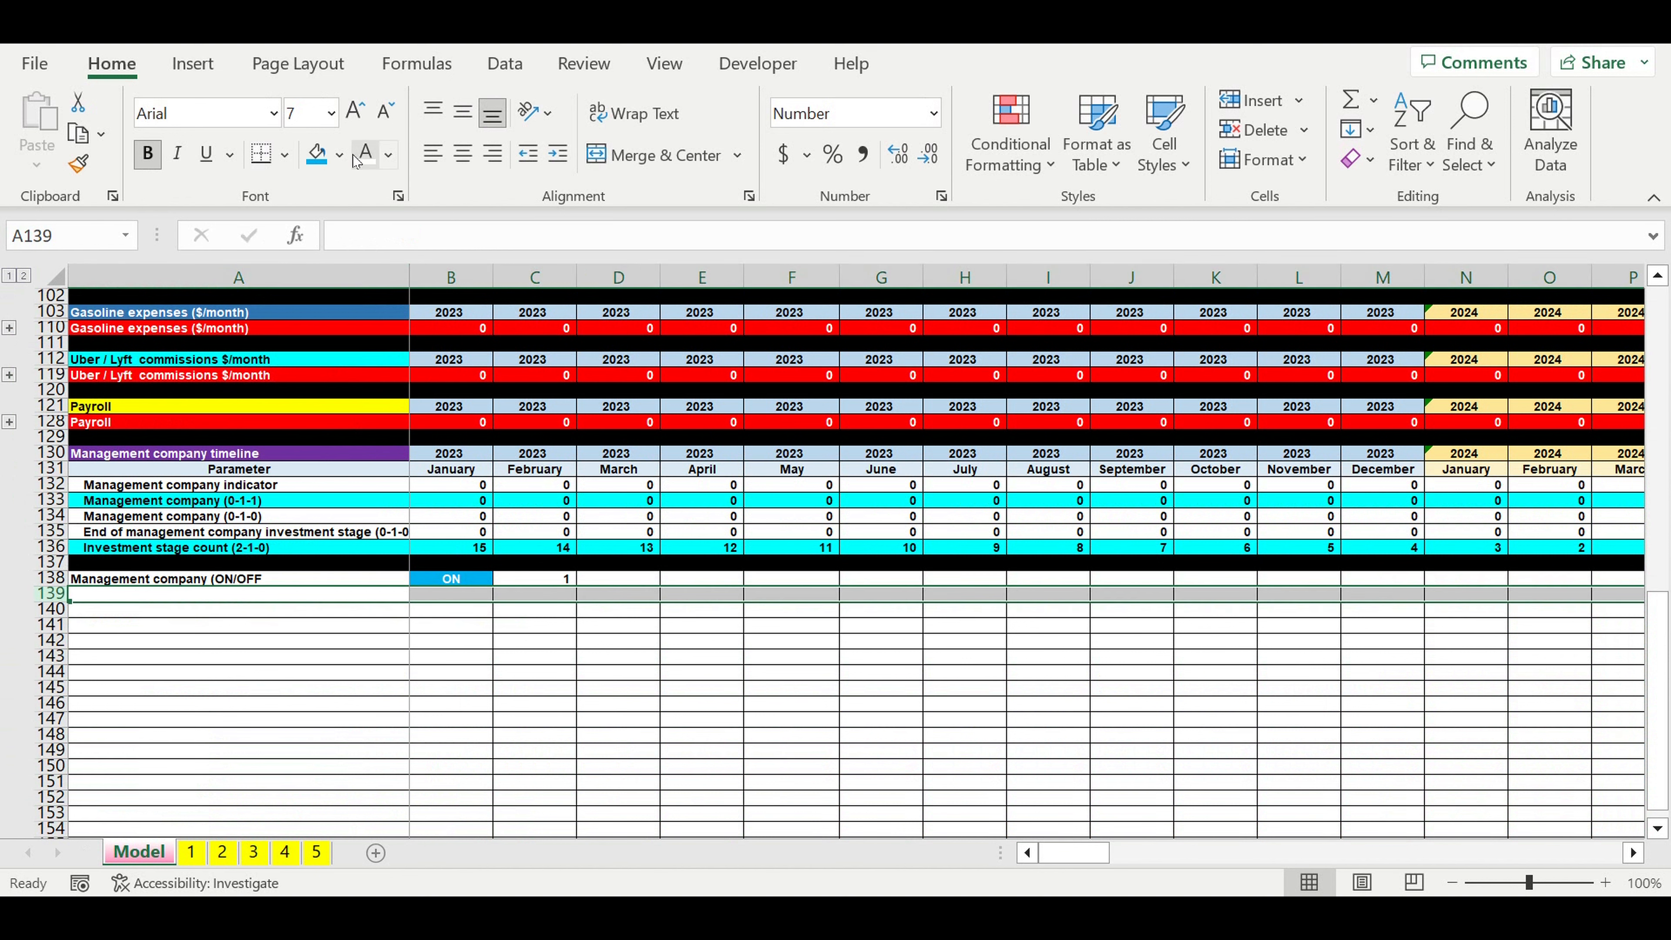
click(339, 154)
click(342, 224)
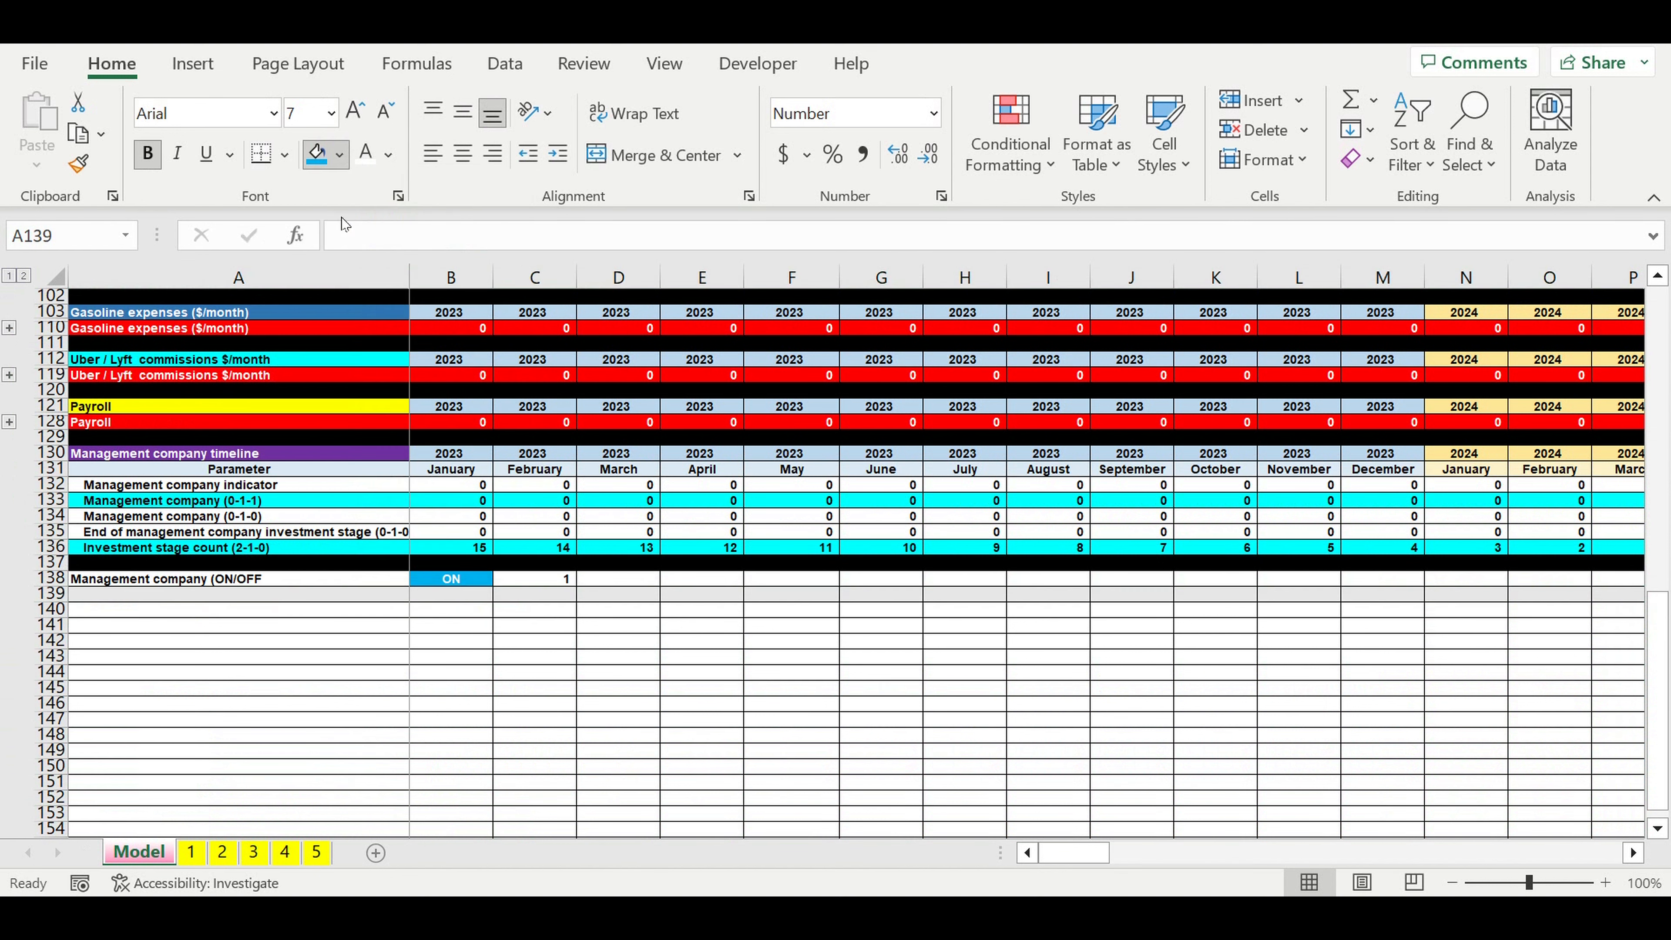
- Complete the label in A138 so it reads "Management company (ON/OFF)"
click(302, 579)
click(610, 236)
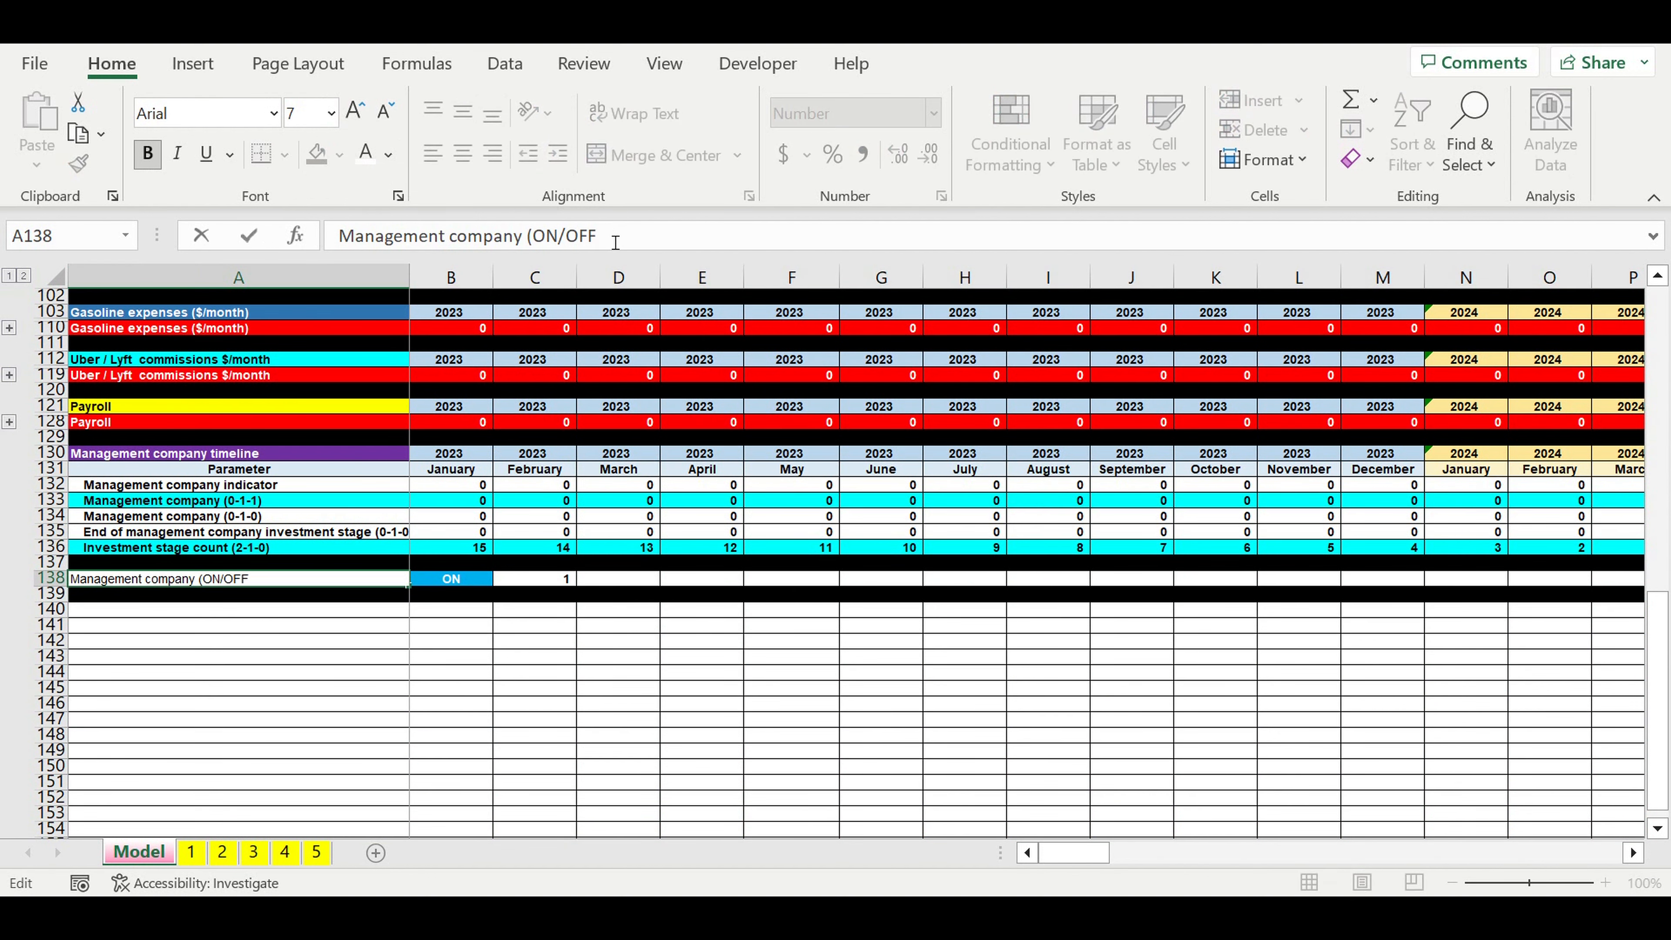
key(Escape)
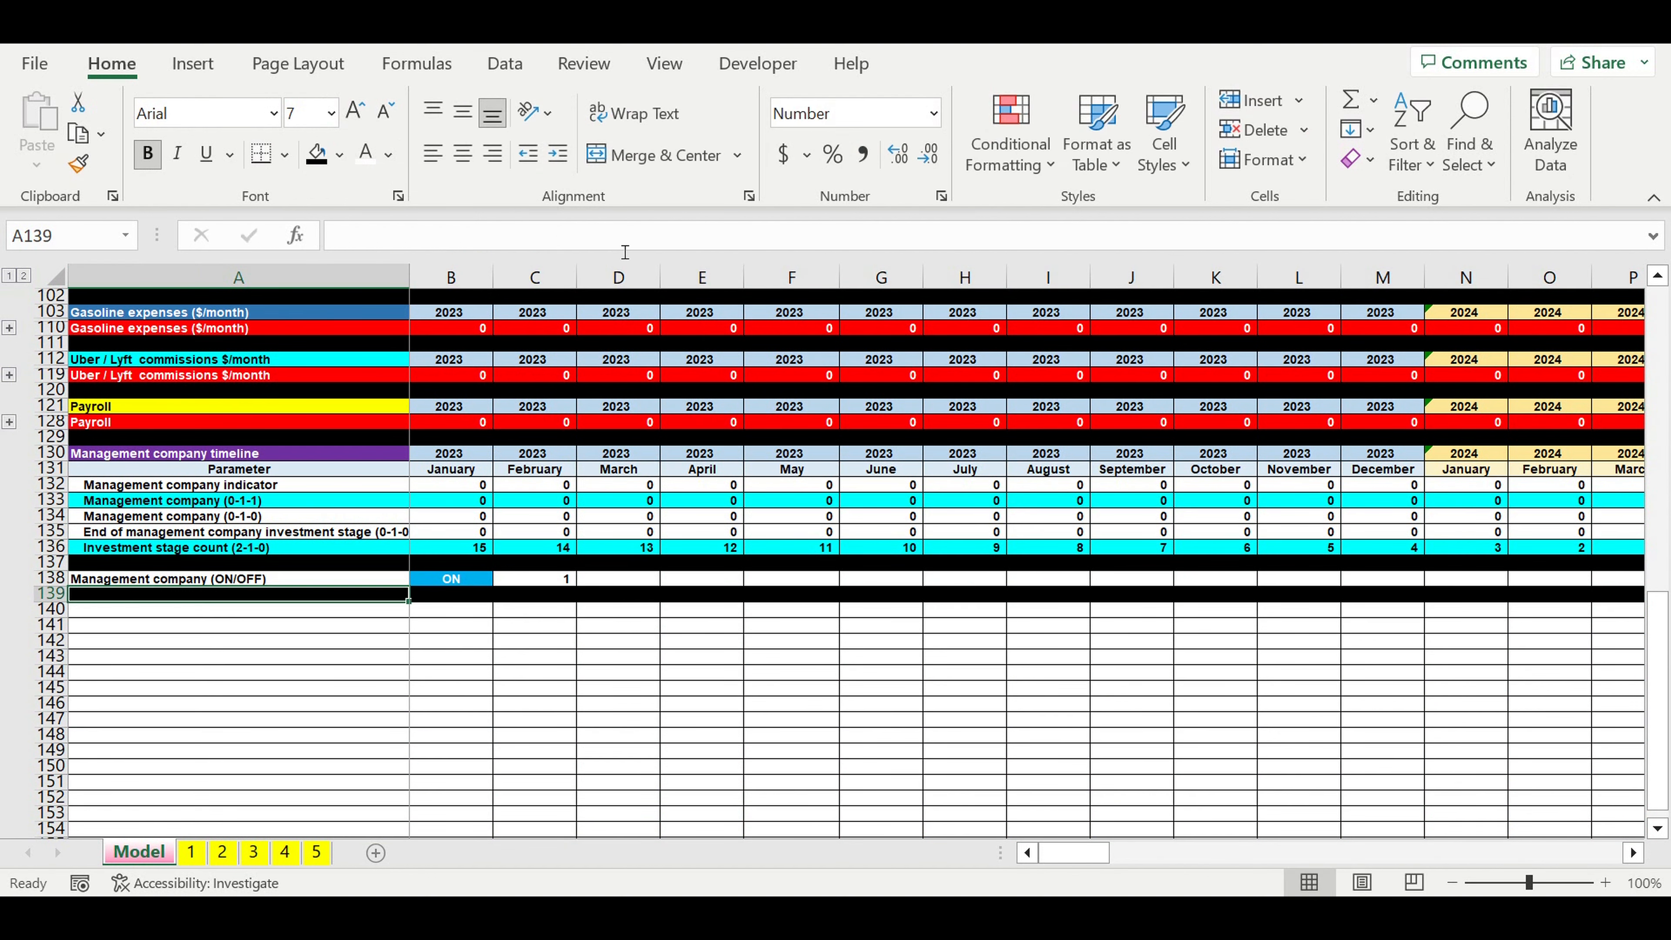
click(703, 705)
- Enclose the Management company indicator sum in B132 in parentheses and multiply it by the flag in C138
click(459, 487)
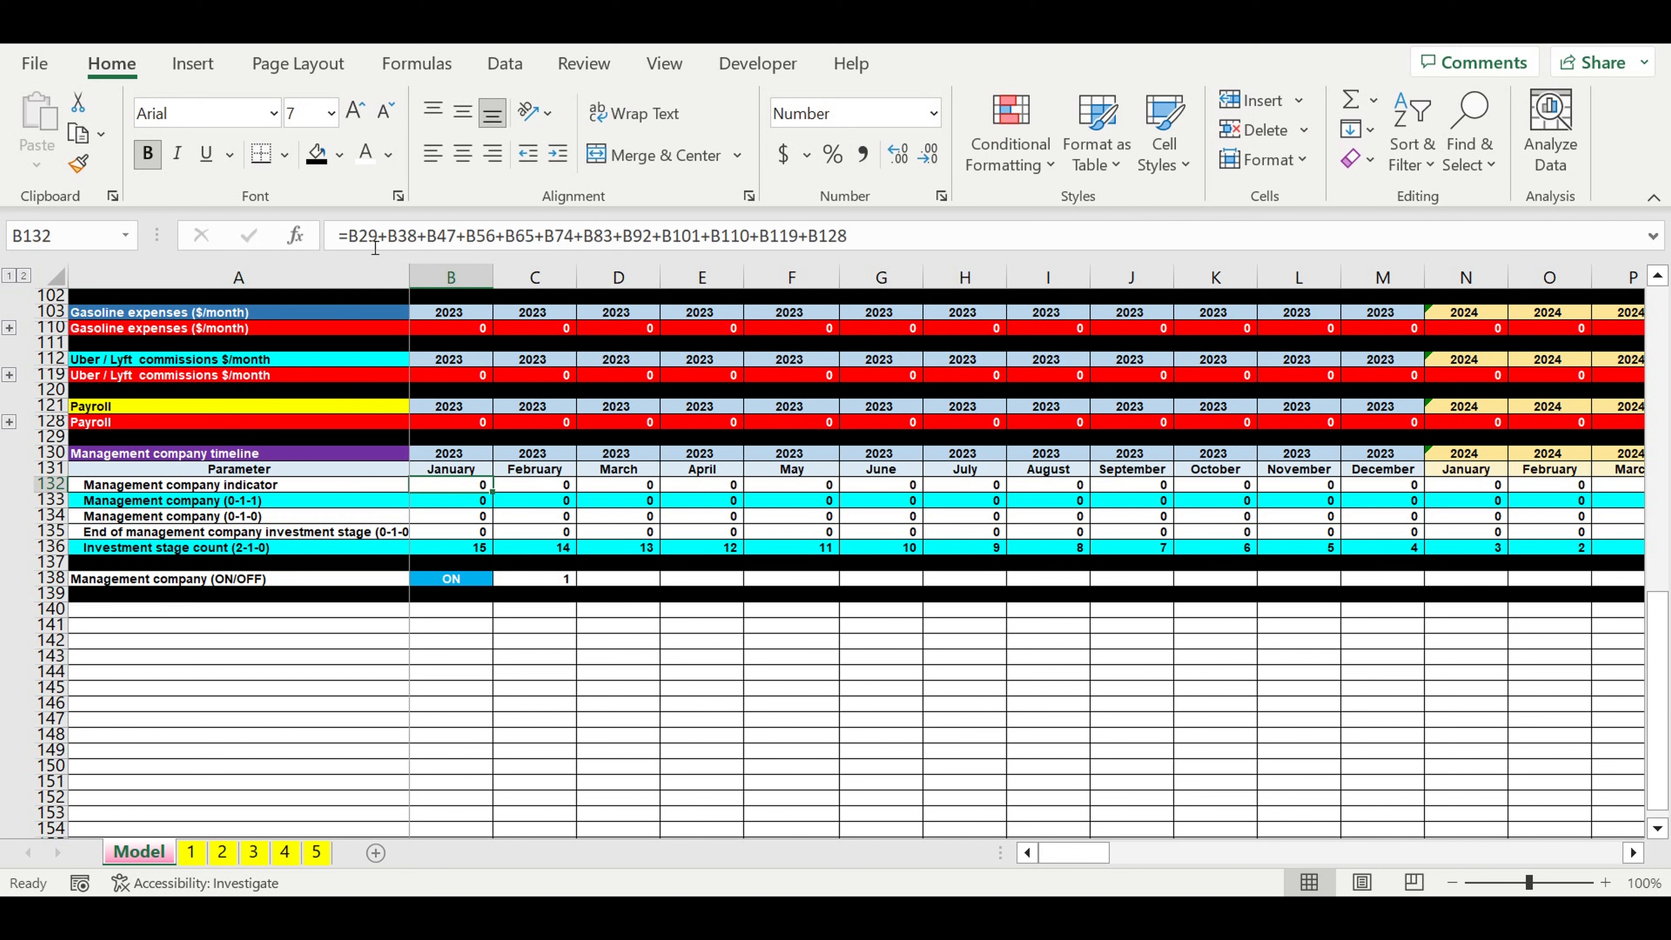
click(349, 239)
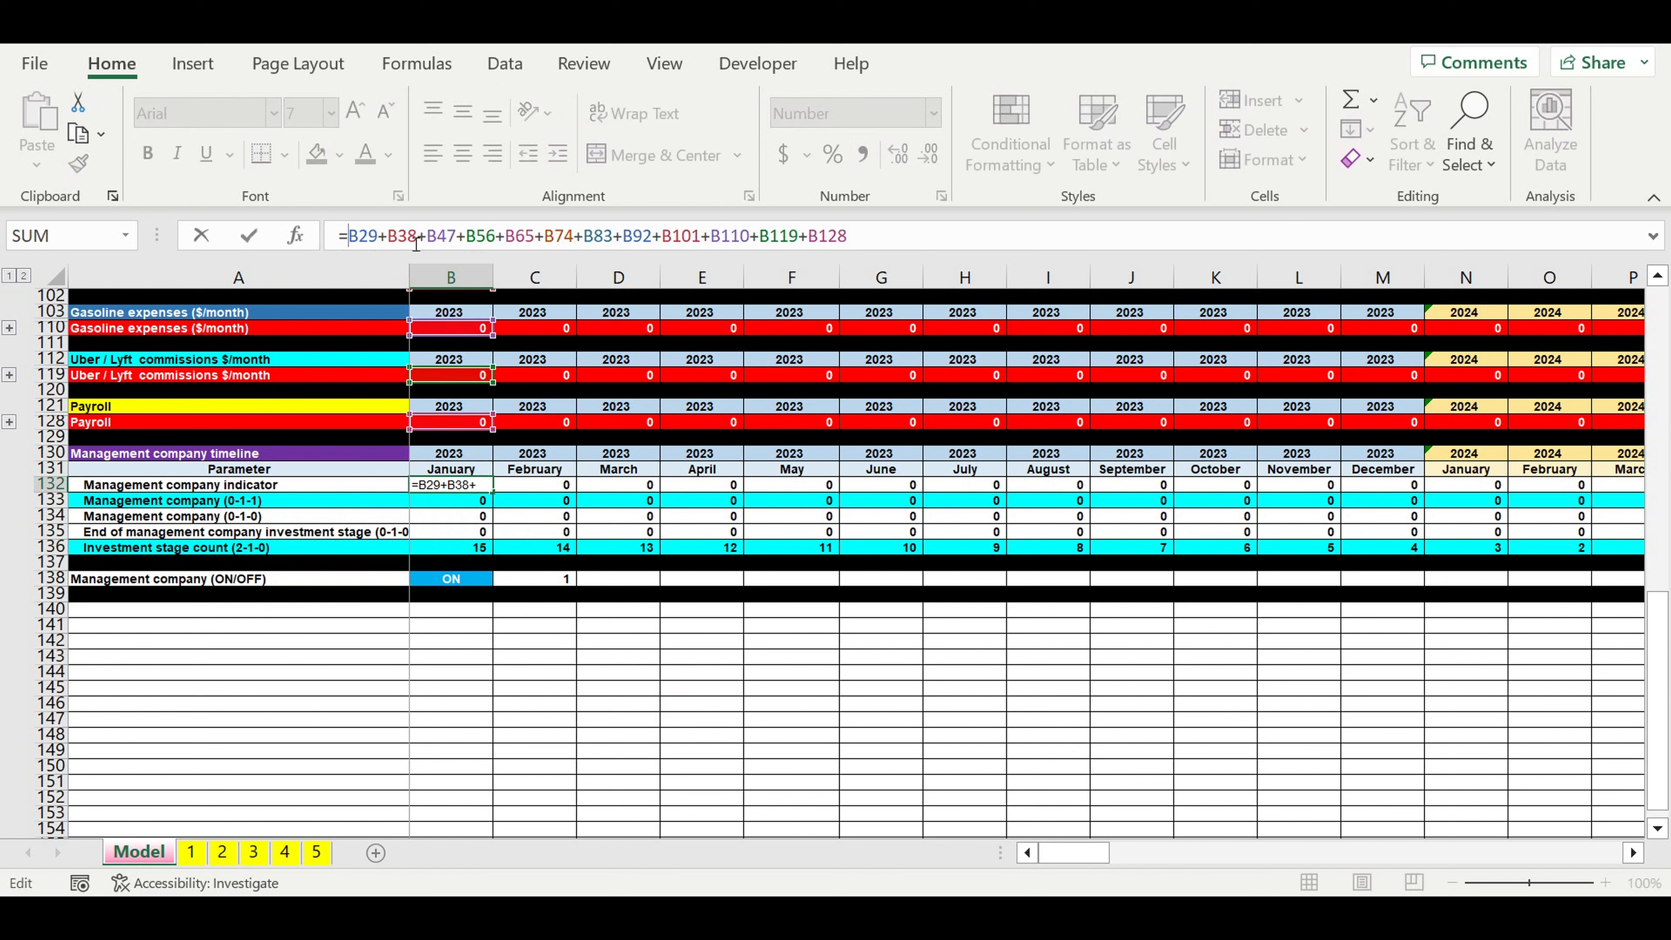
text(()
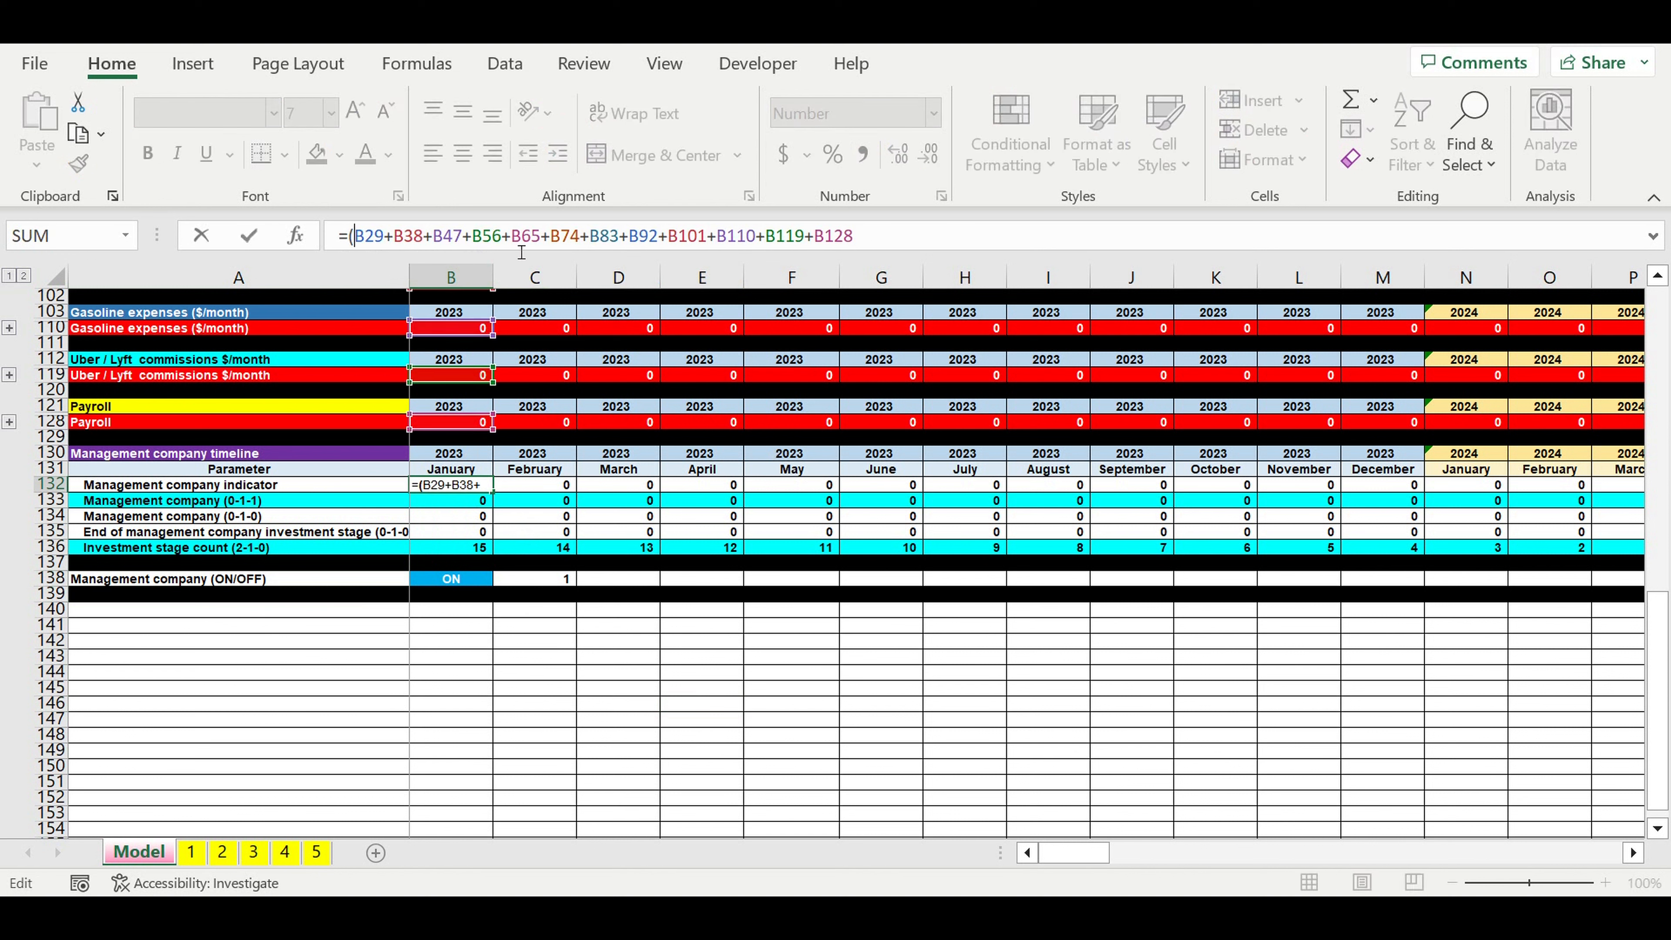
click(893, 243)
text(*)
click(545, 586)
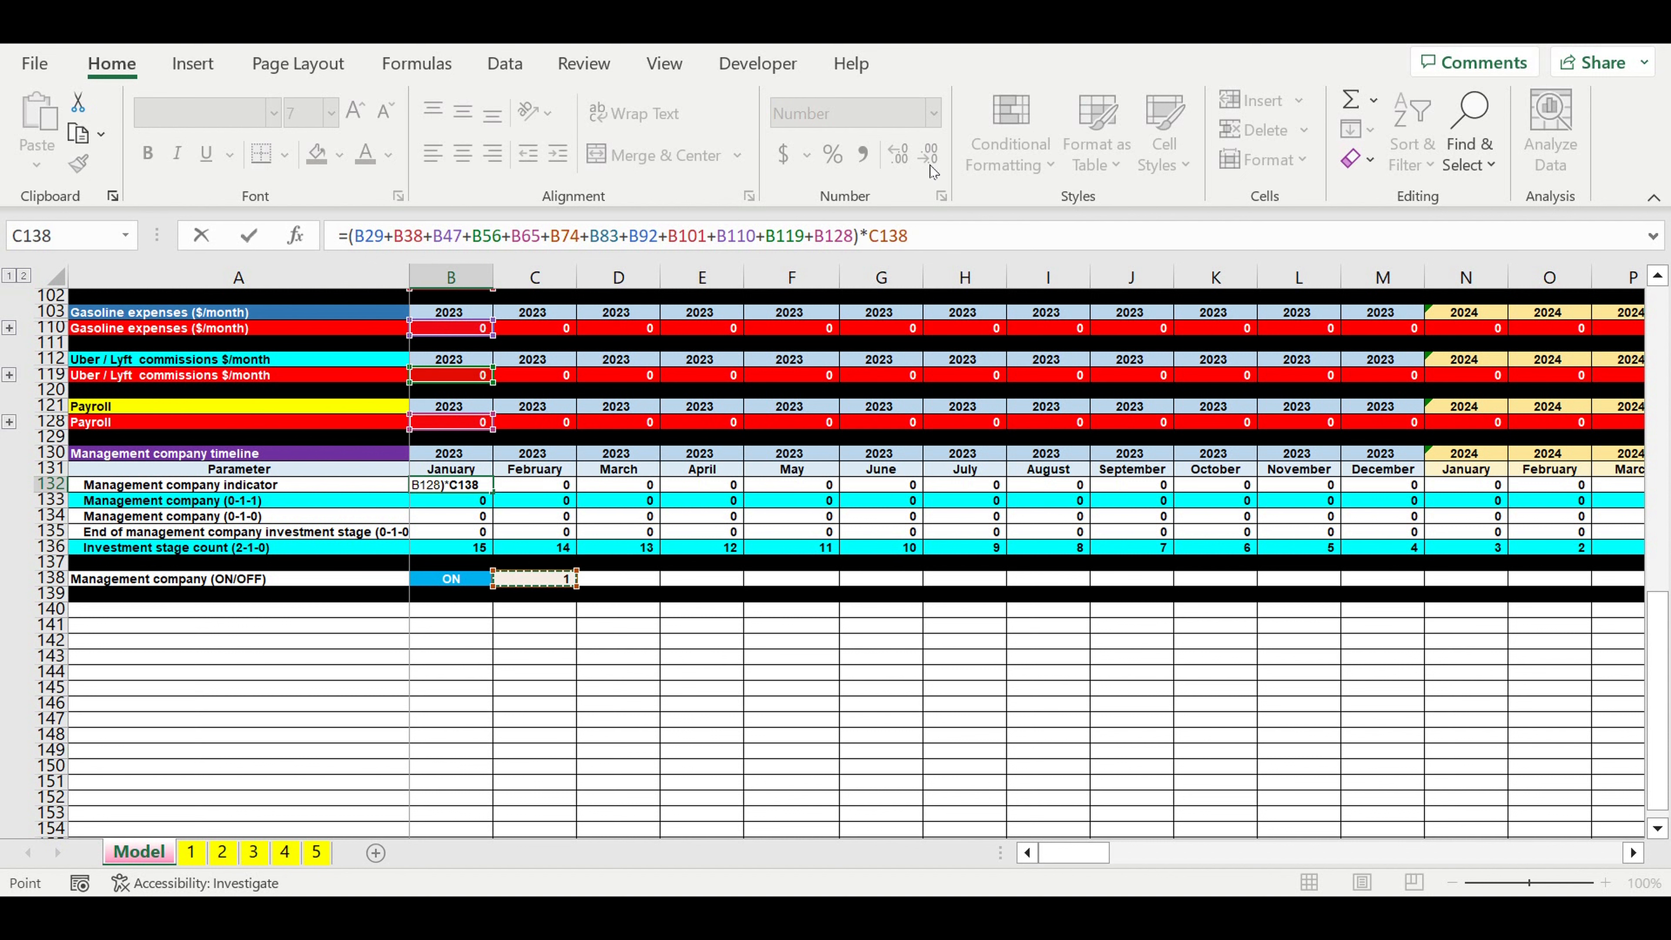
- Make the flag reference in the B132 formula absolute as $C$138
click(883, 242)
click(872, 234)
text($)
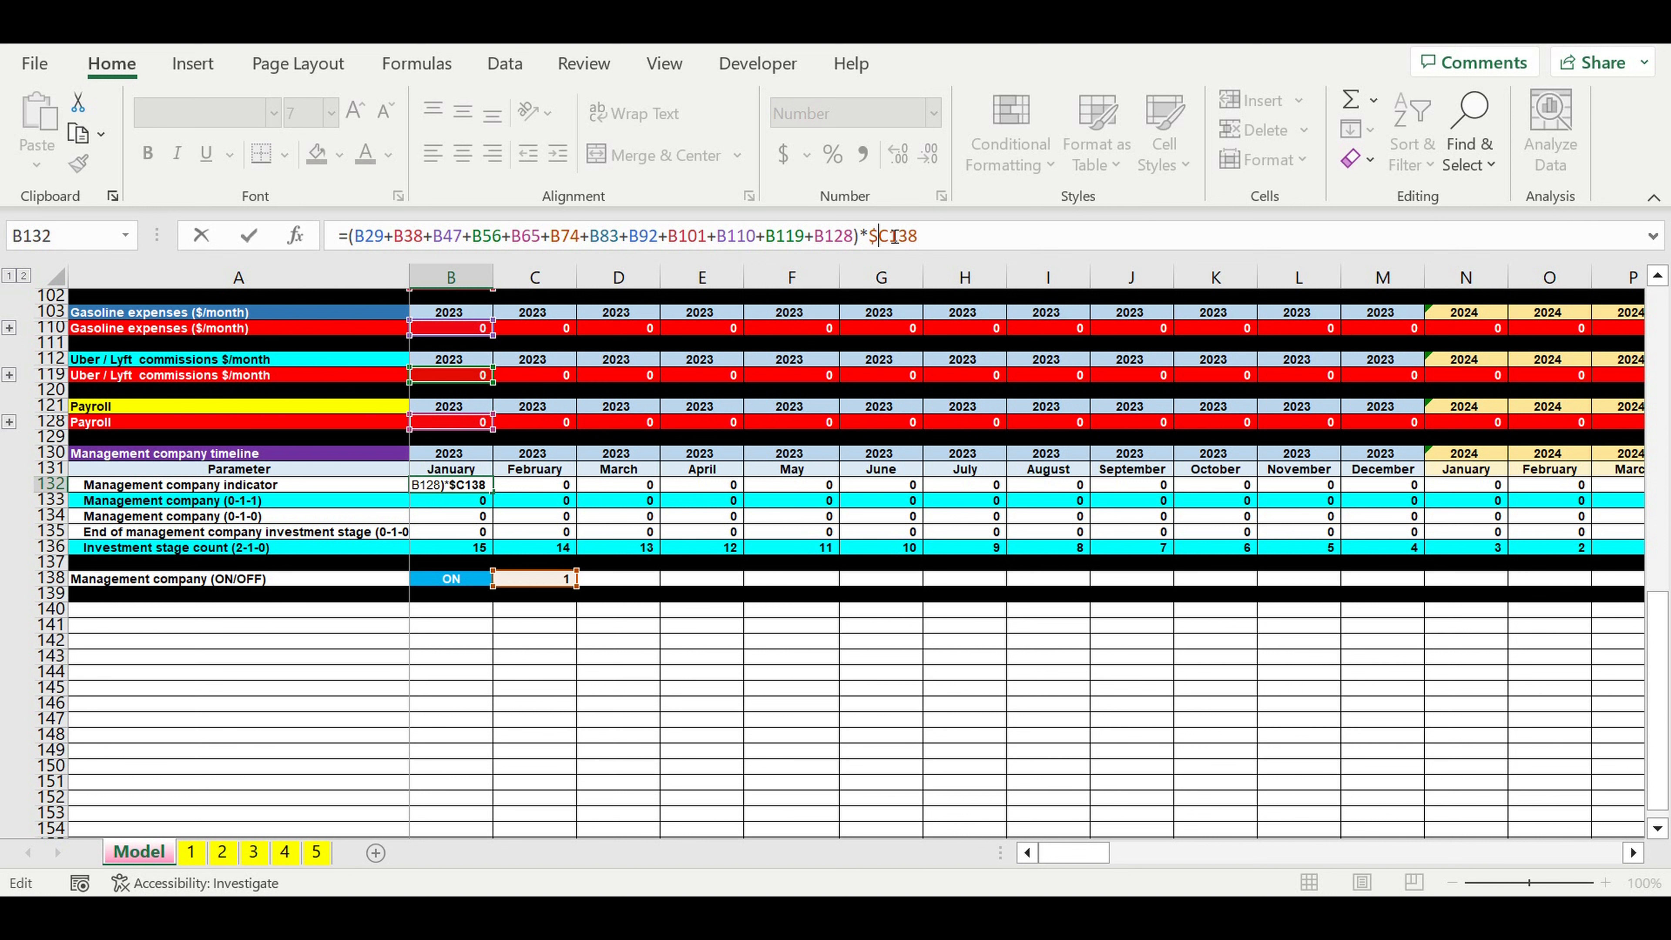
click(894, 236)
text($)
key(ctrl+Return)
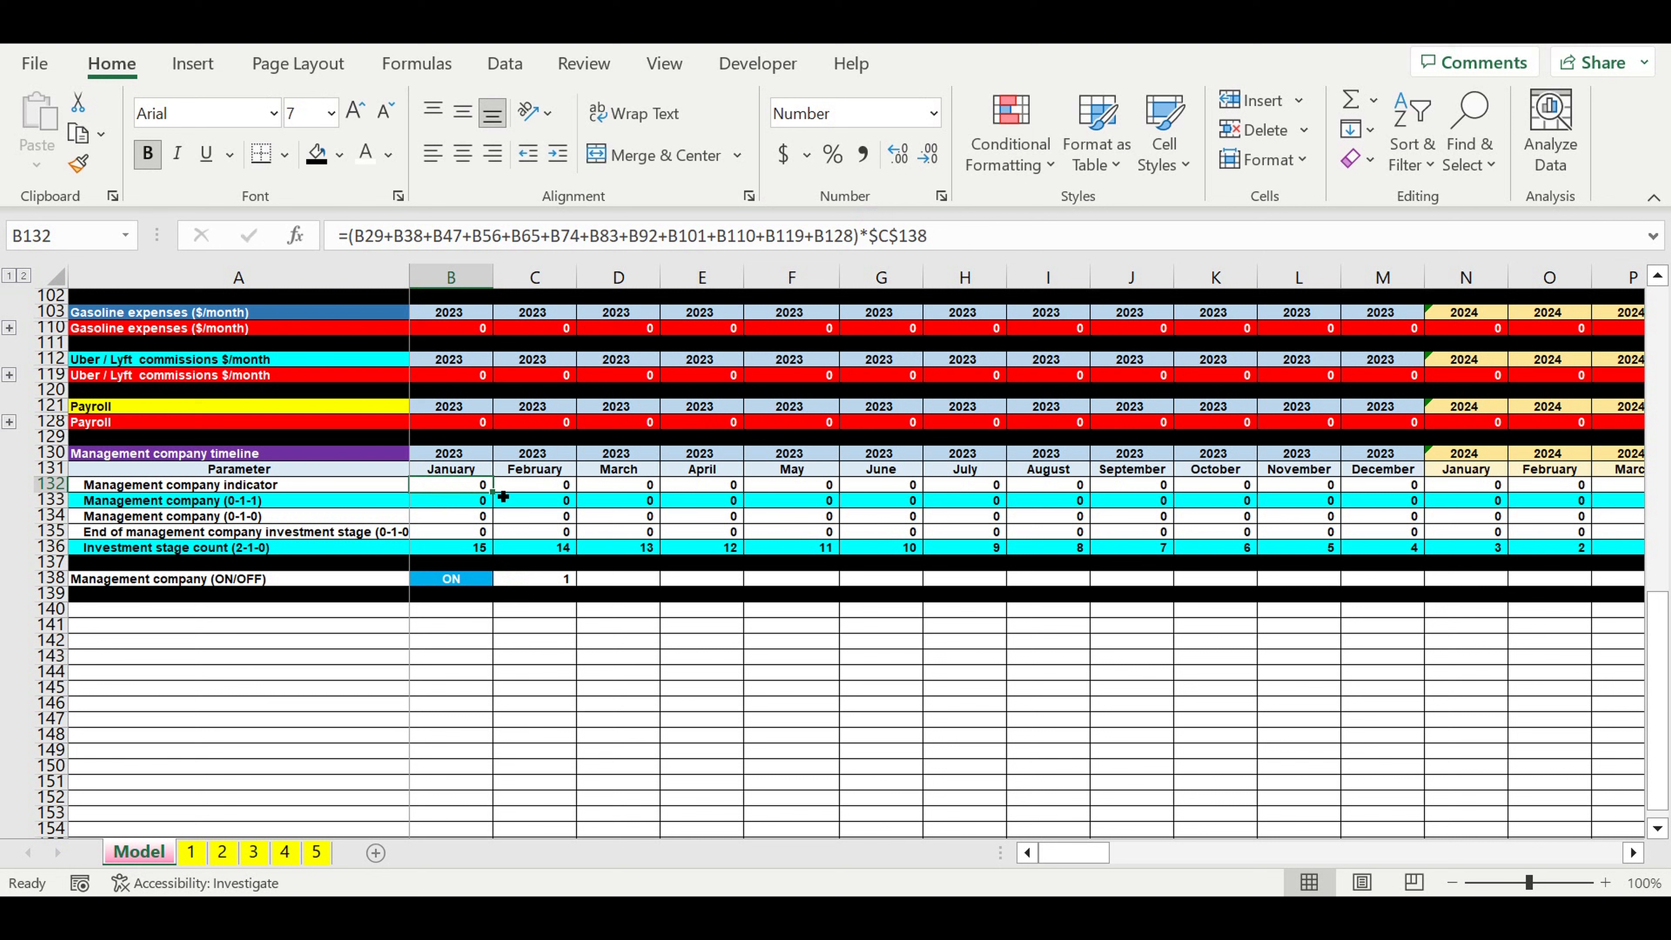
- Copy the B132 indicator formula across row 132 through December 2032 in column DQ
drag(503, 497, 1505, 465)
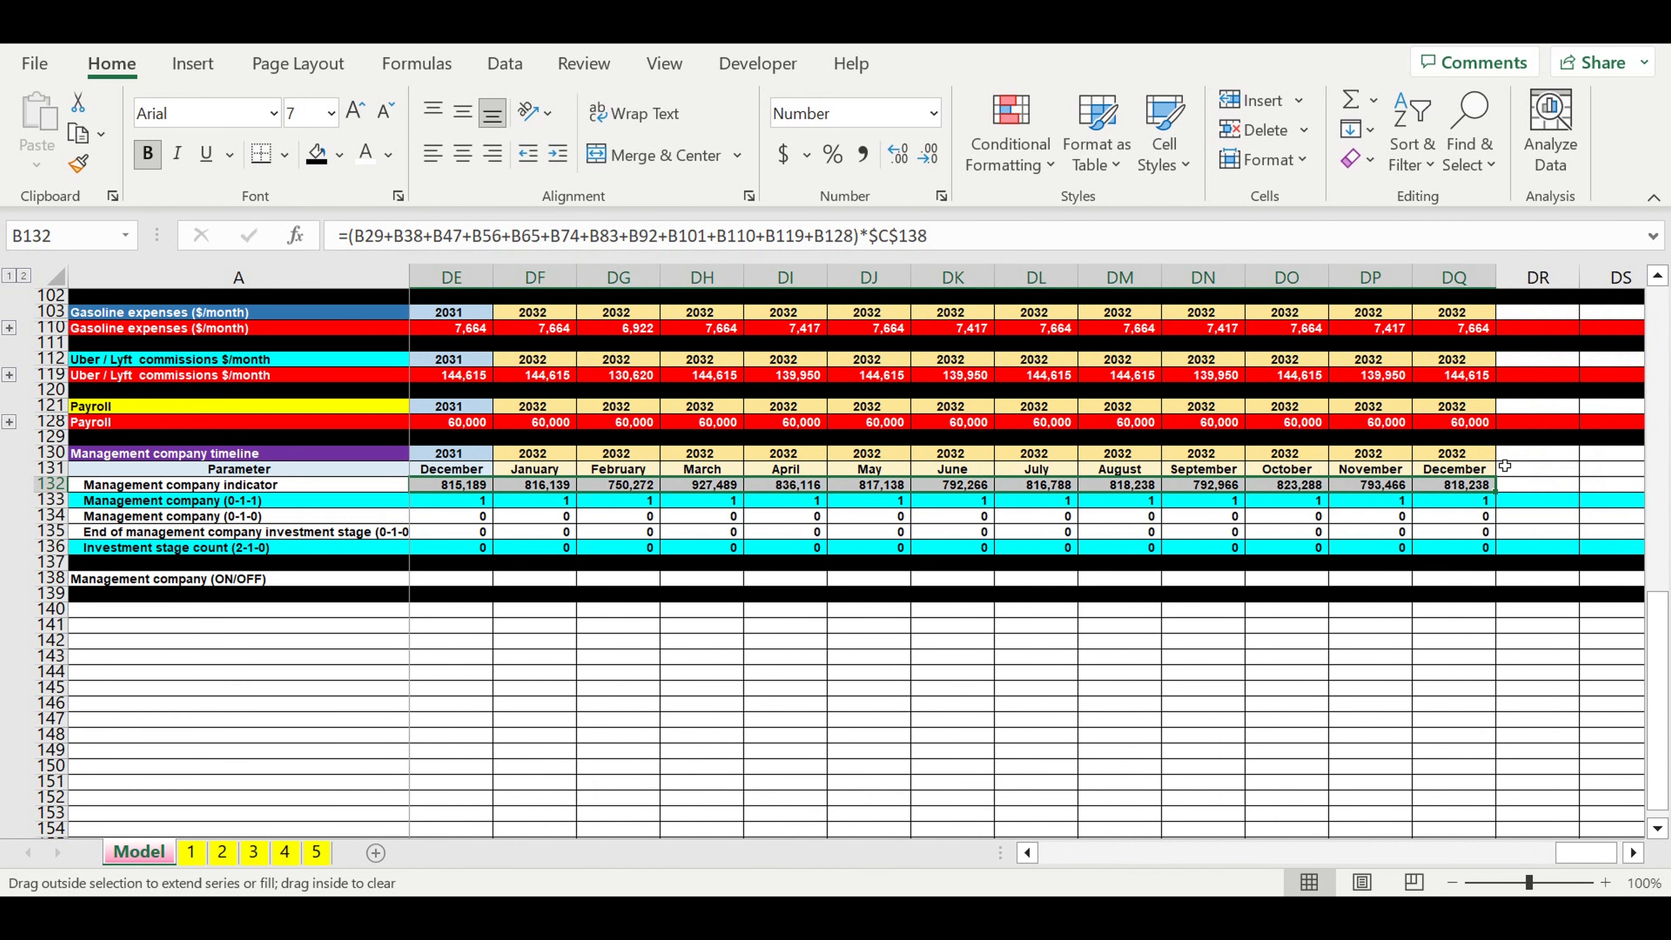
click(1181, 655)
drag(1585, 852, 1039, 880)
- Test the management company switch in B138 by setting it to OFF, checking the timeline, and returning it to ON
click(465, 583)
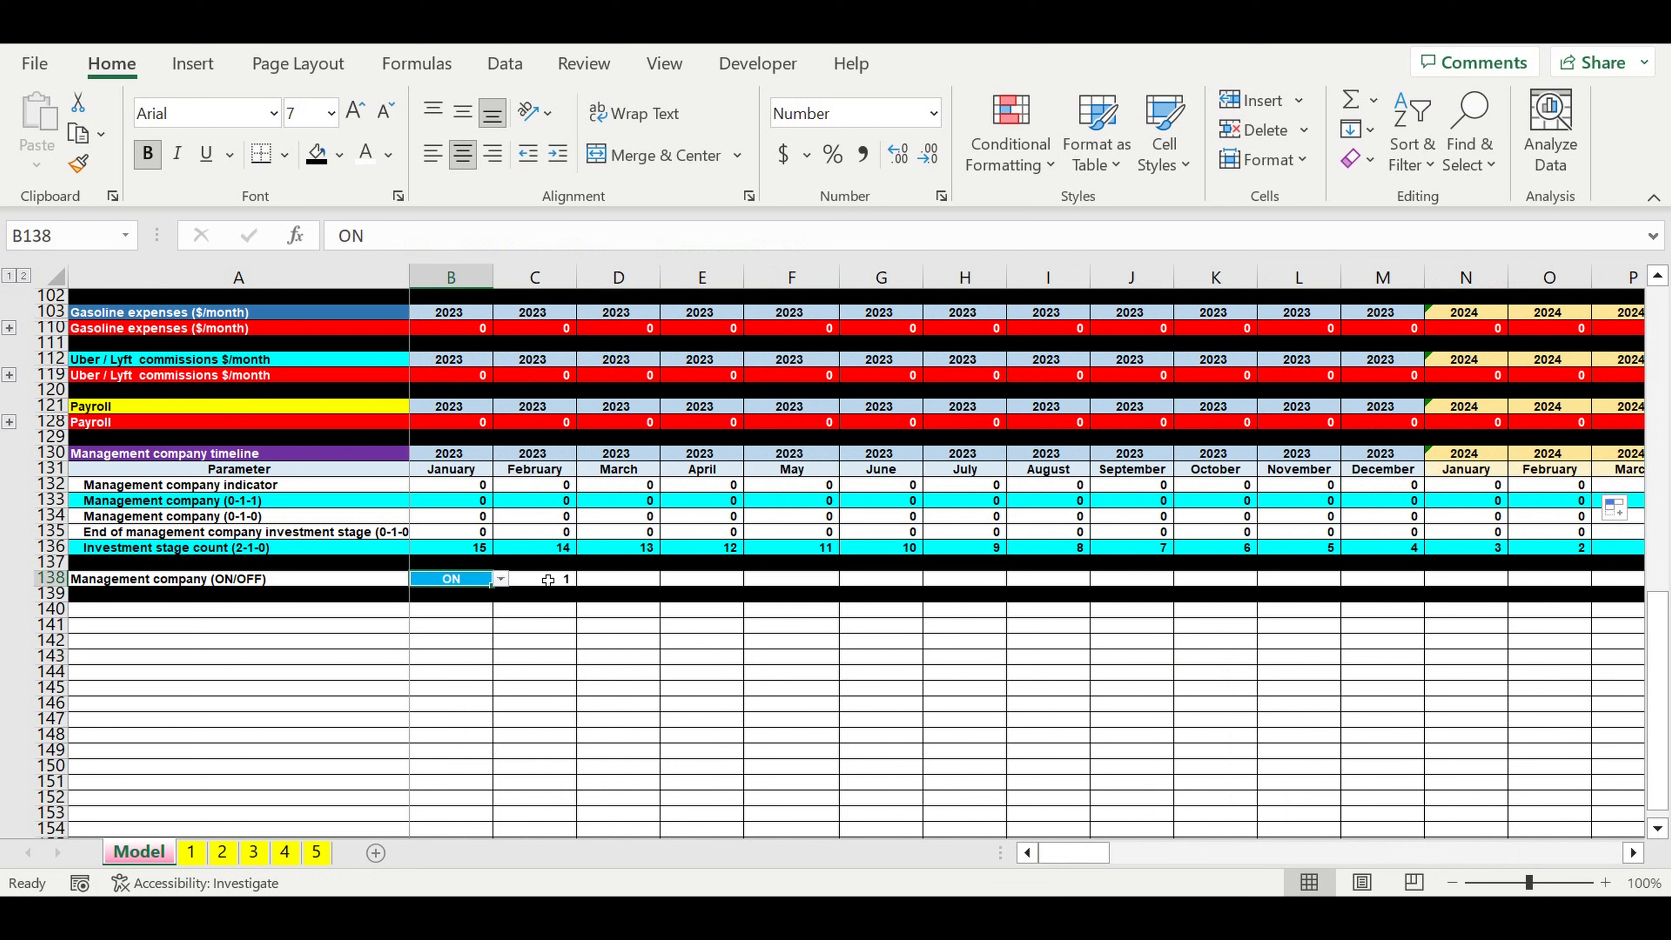
click(502, 579)
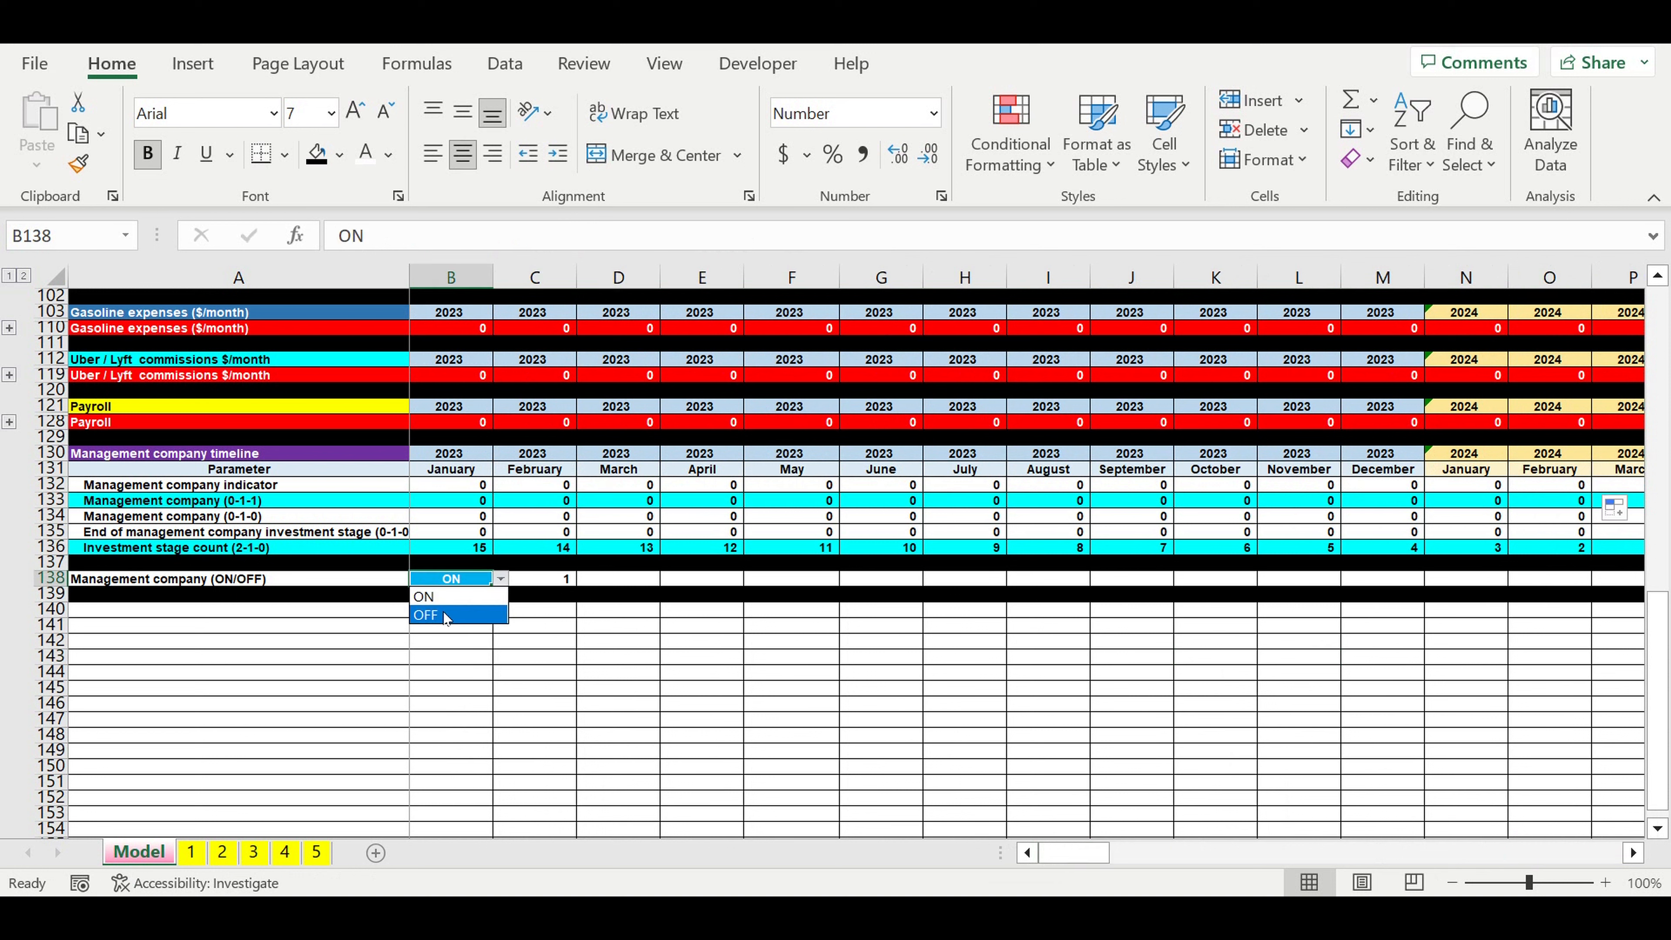
click(454, 611)
click(938, 662)
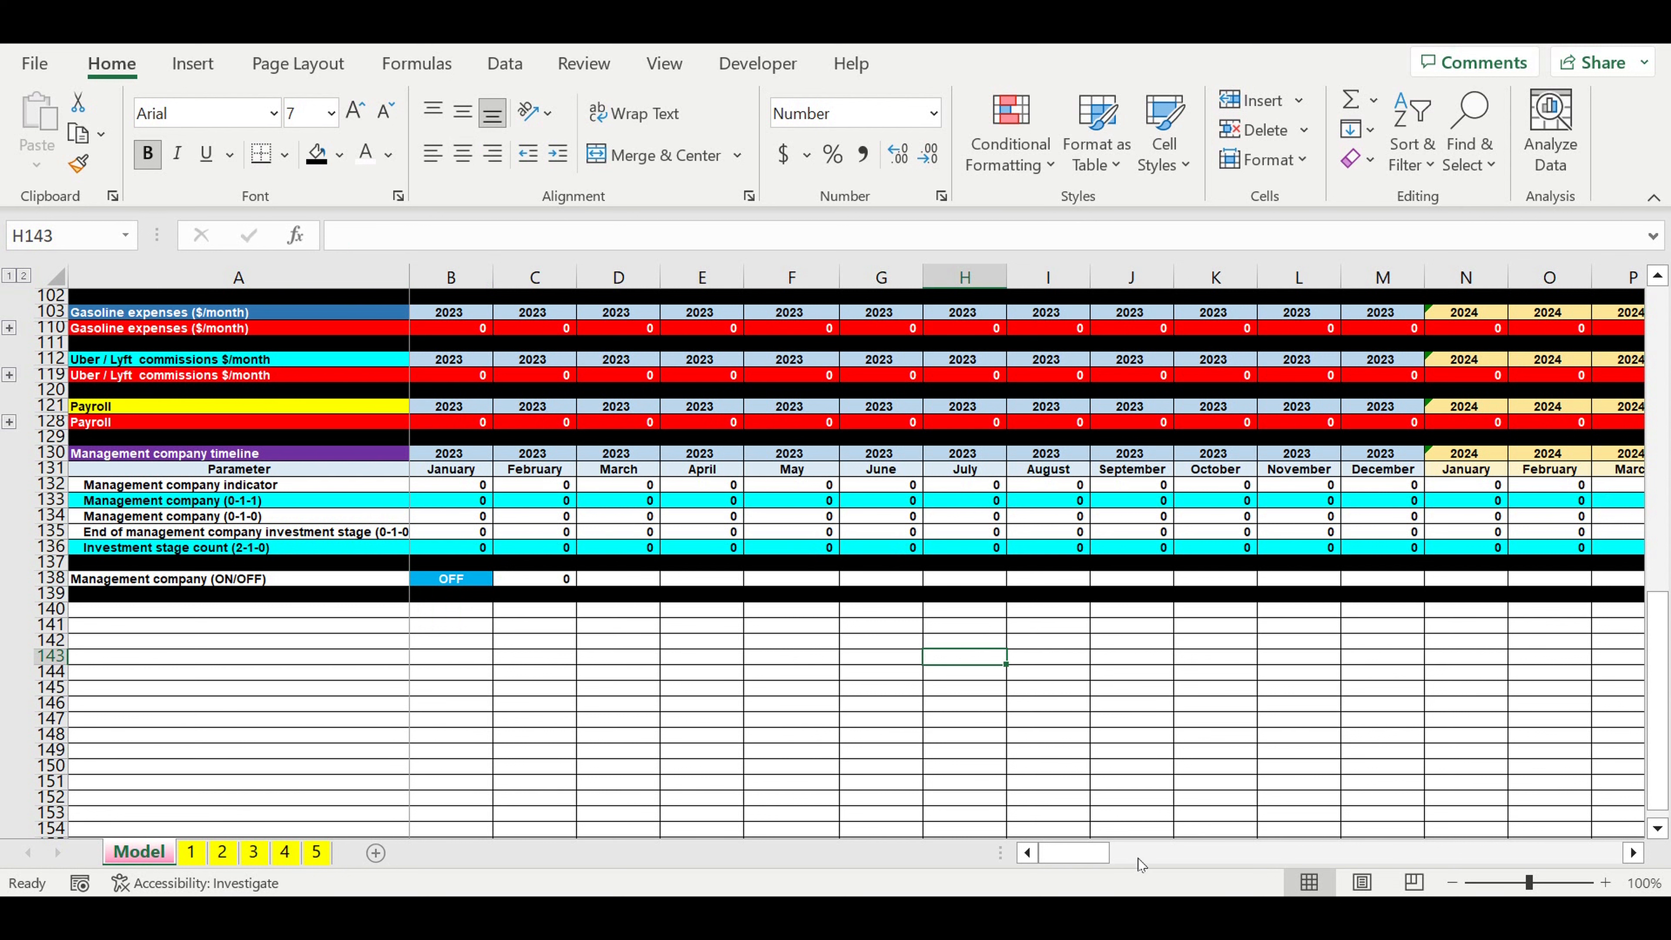
mouse_move(1105, 854)
mouse_down()
mouse_move(1517, 832)
mouse_move(1073, 851)
mouse_up()
click(459, 579)
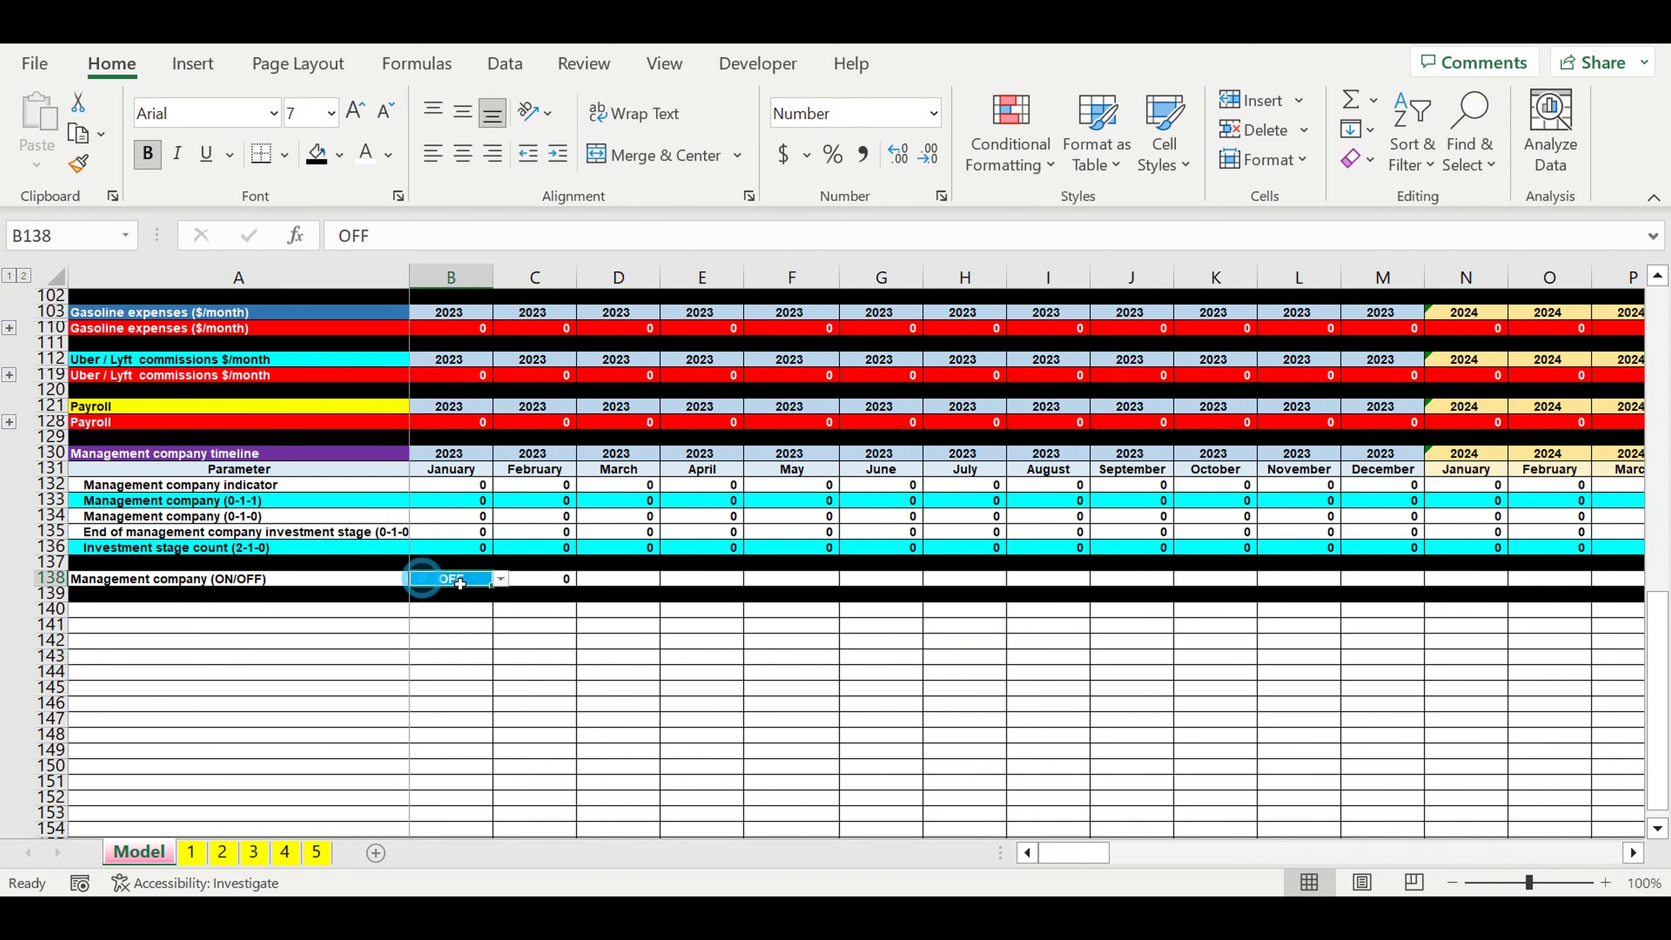
click(502, 579)
click(437, 596)
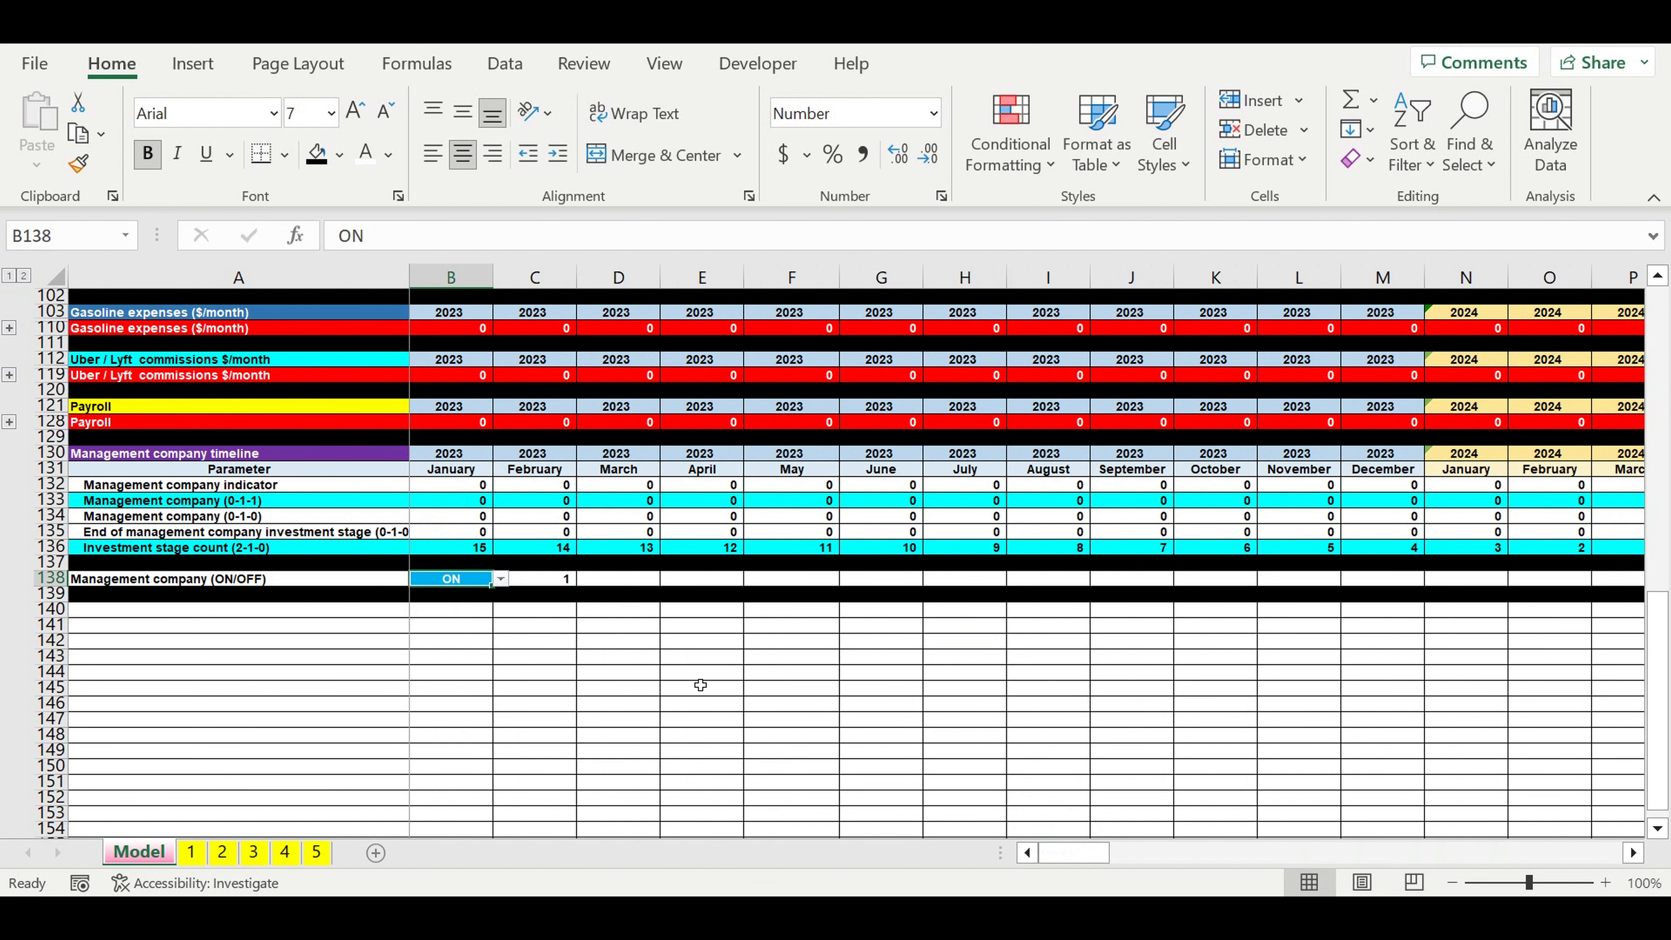
- Inspect the Management company indicator formula for October 2025 in cell AI132
click(701, 676)
drag(1081, 854, 1268, 685)
click(1187, 485)
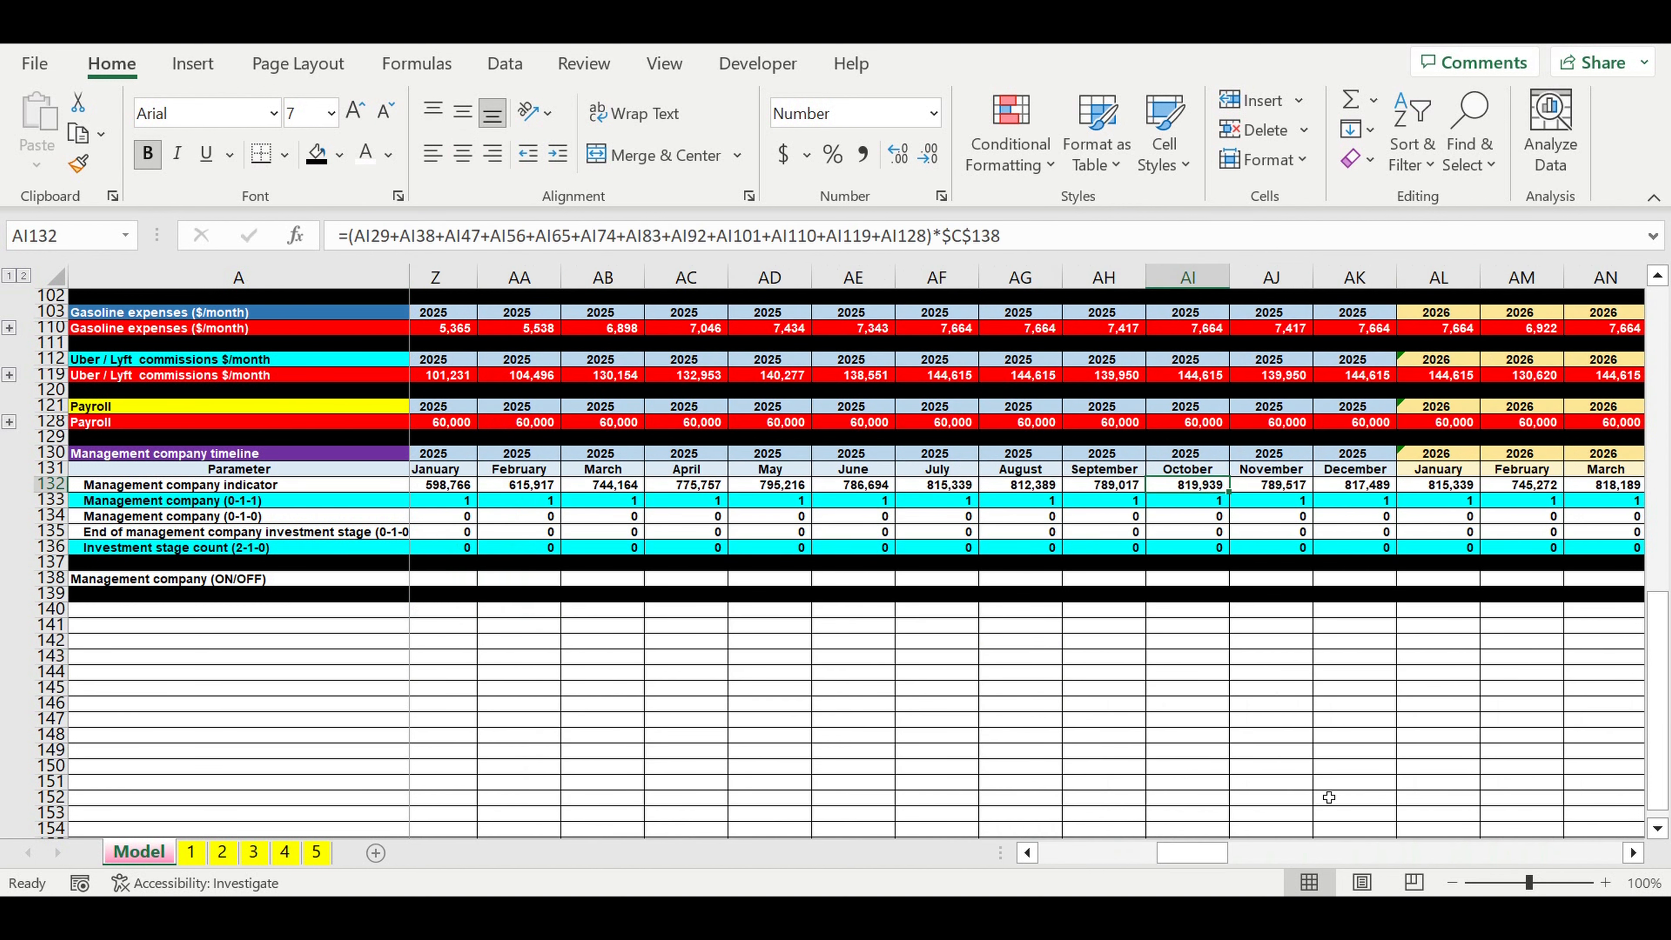
drag(1192, 855, 1074, 854)
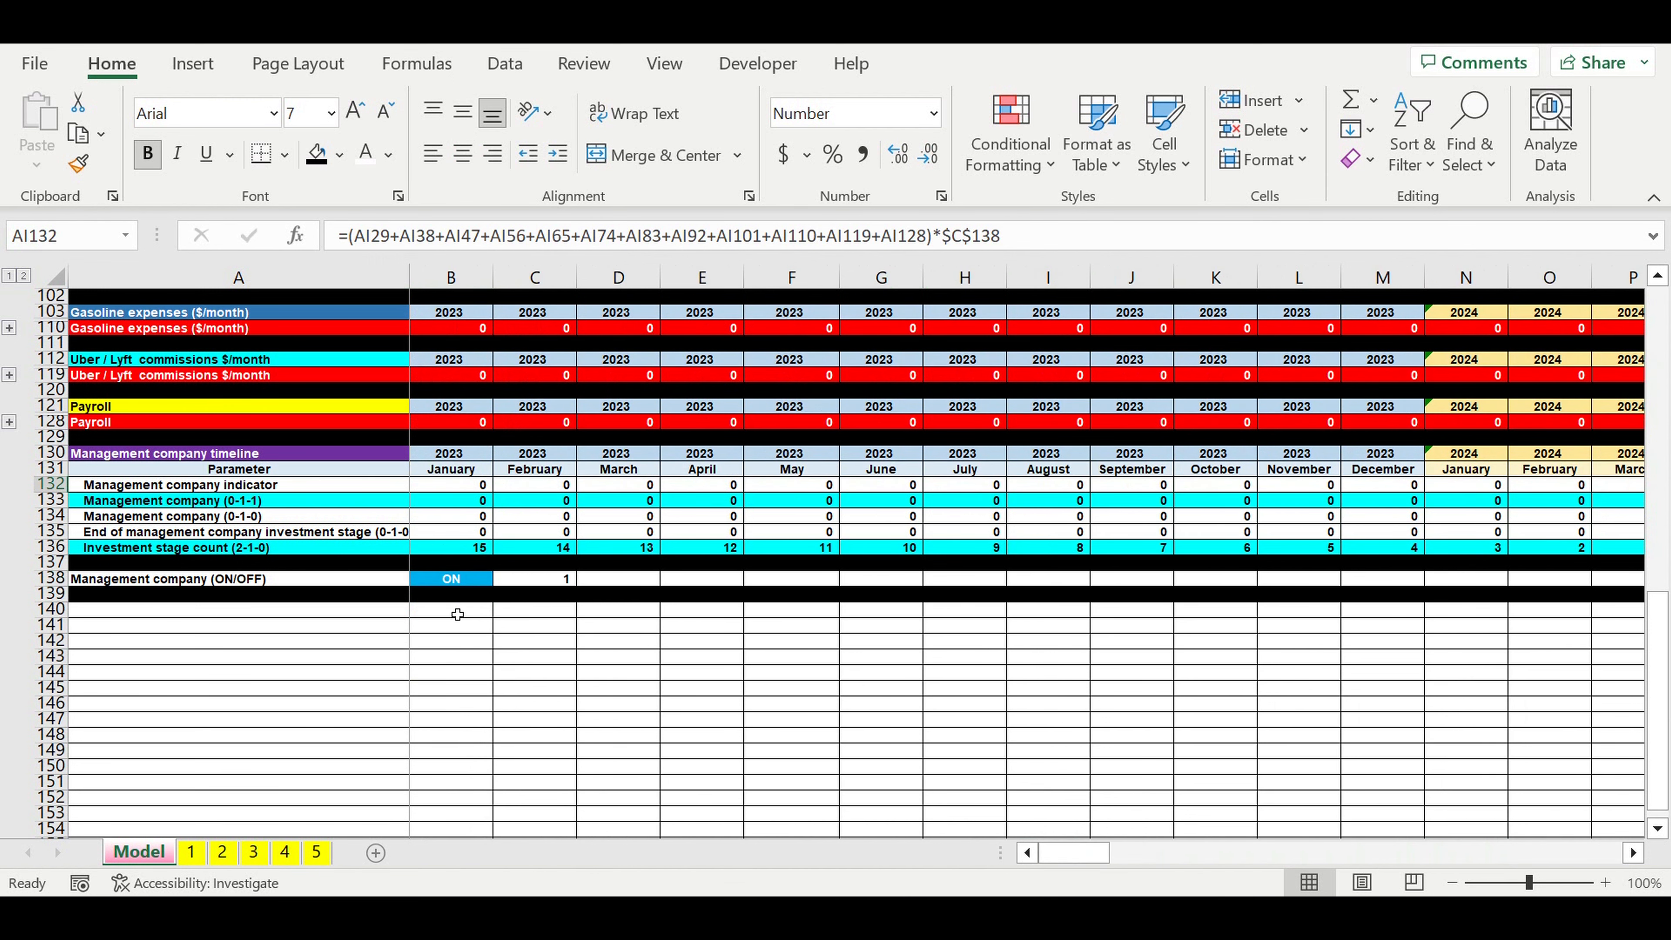
- Enter the text "Management con" in cell A140, below the black separator row
scroll(460, 592, down, 3)
click(332, 469)
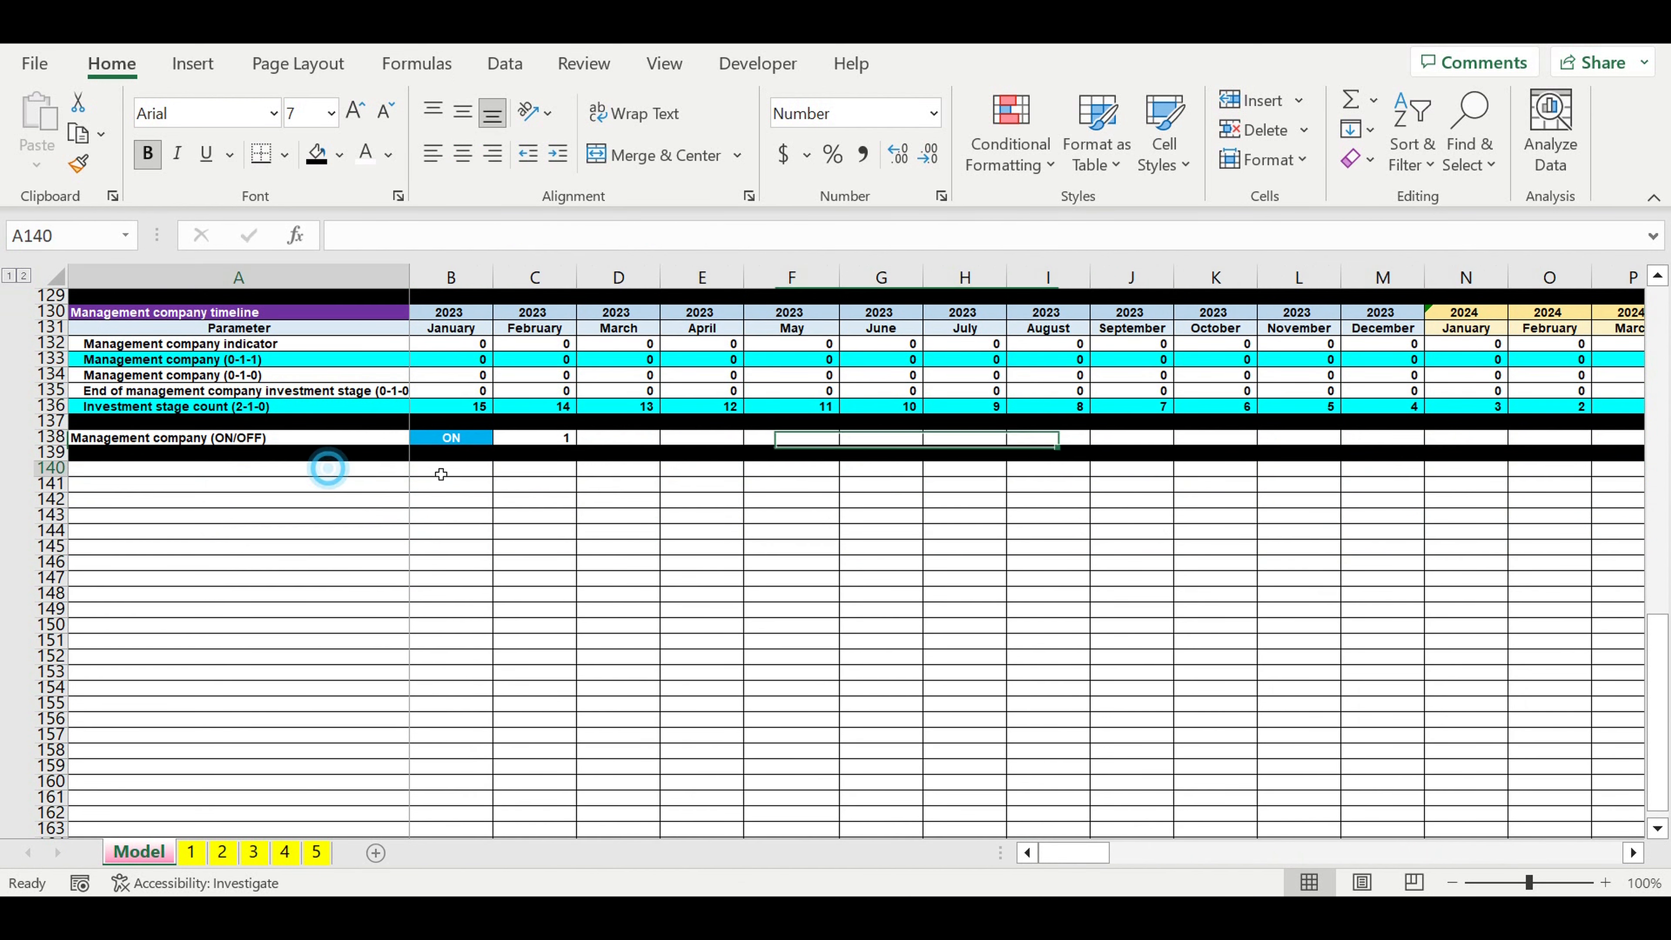
text(Mana)
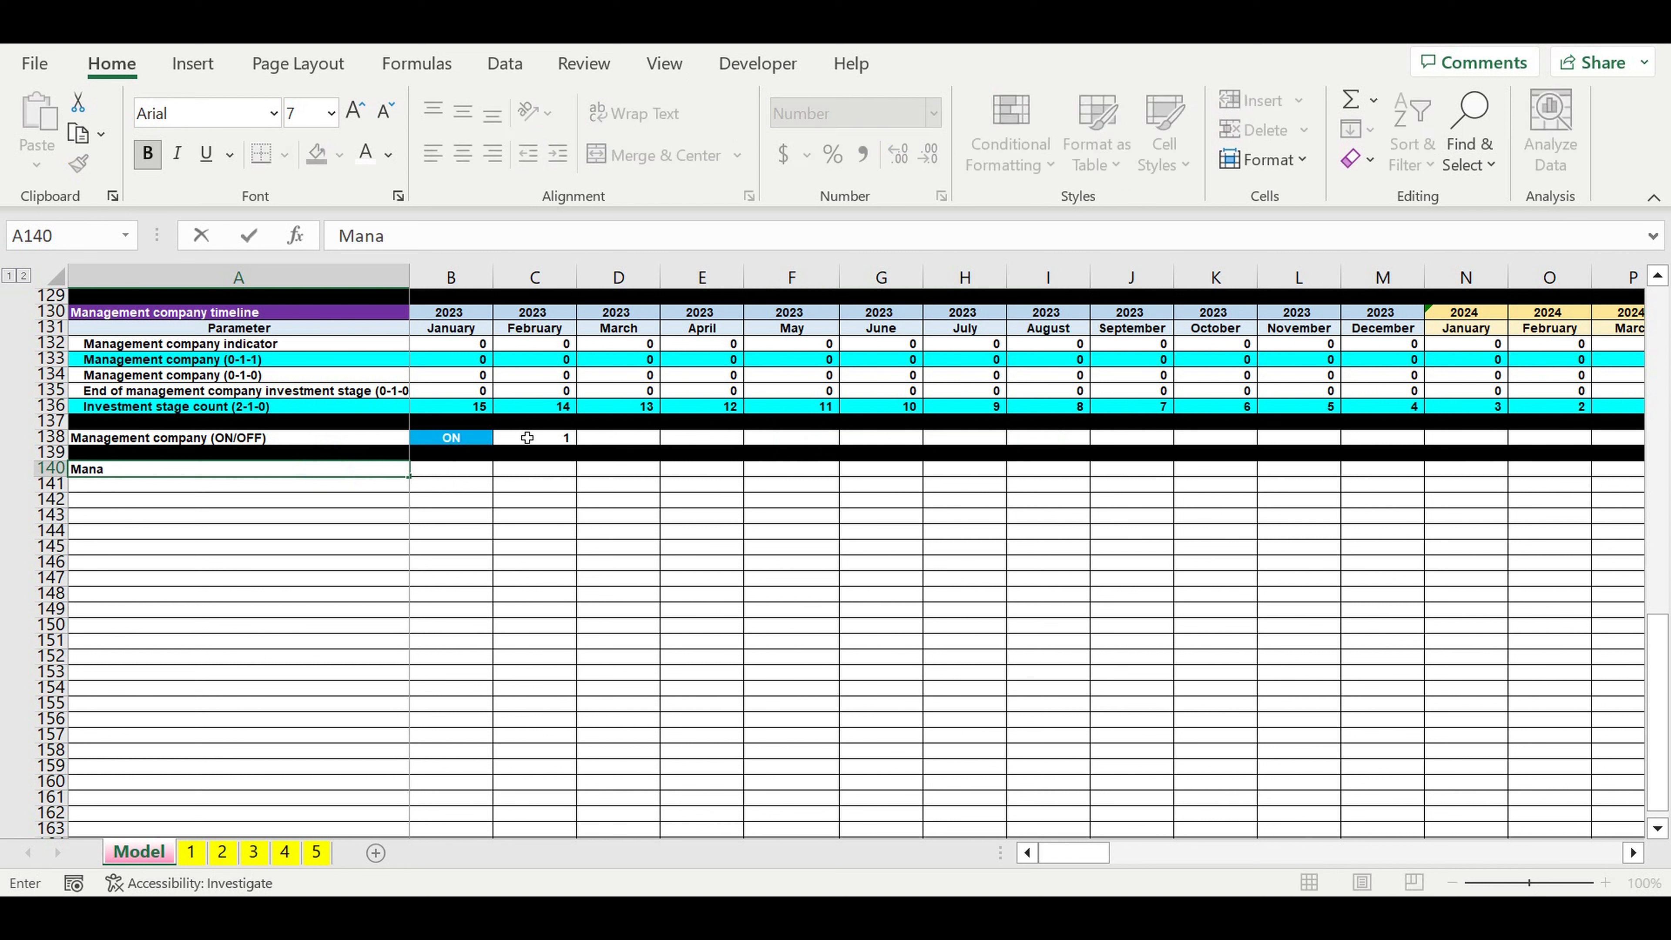
text(gement con)
key(Tab)
text(mpa)
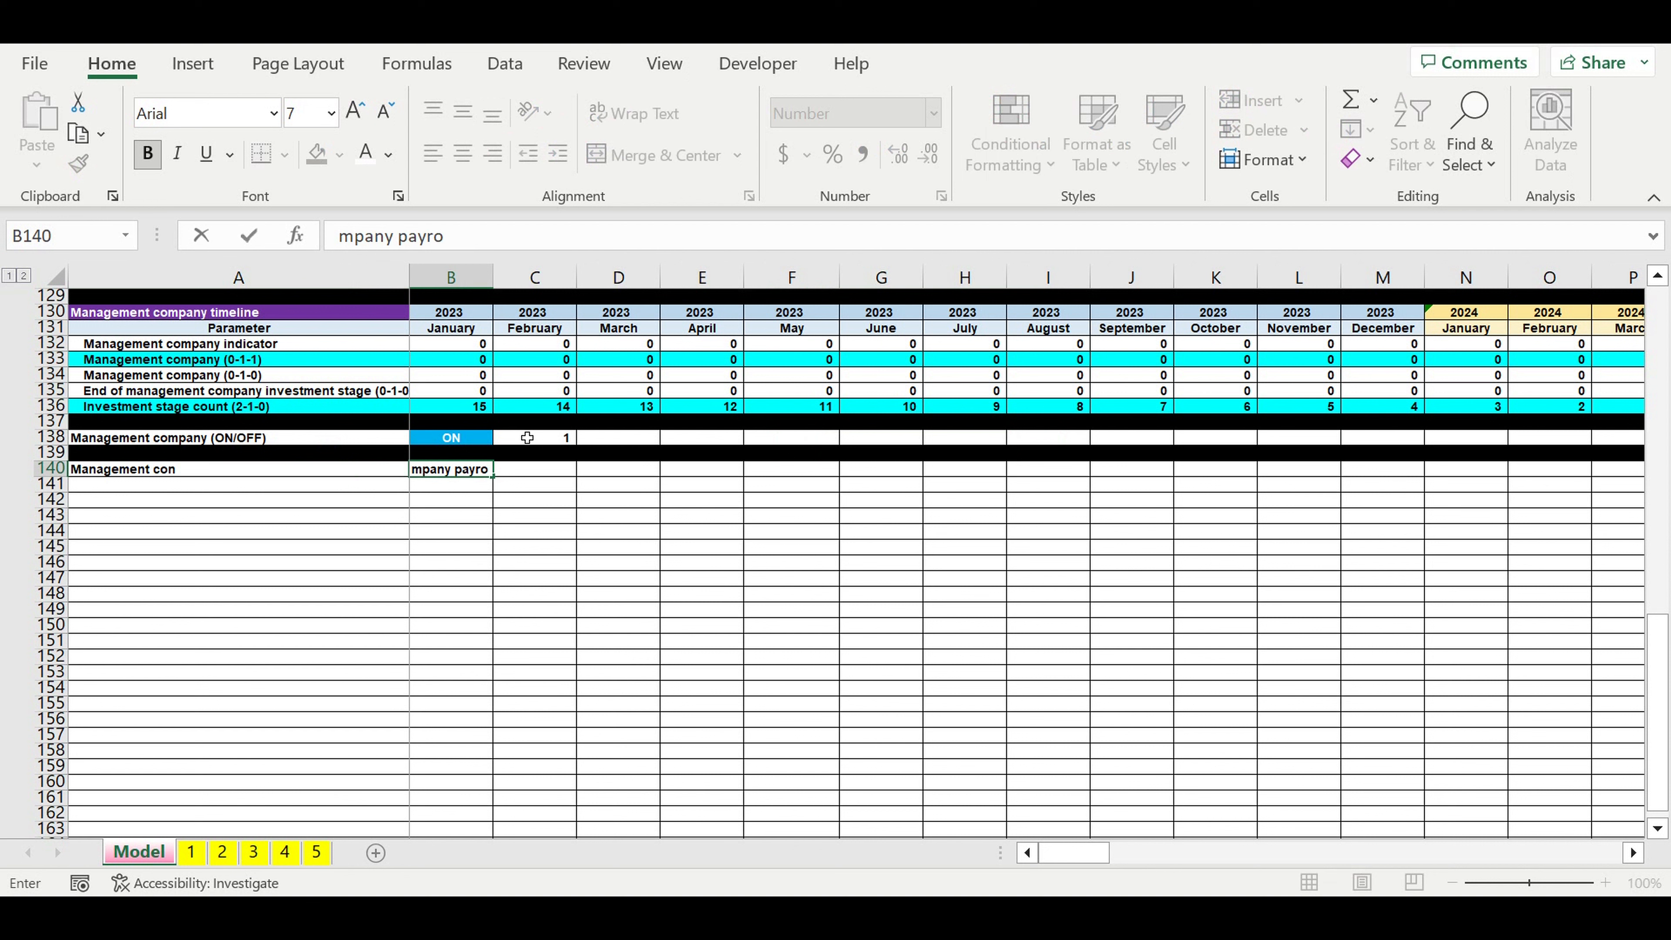
click(464, 625)
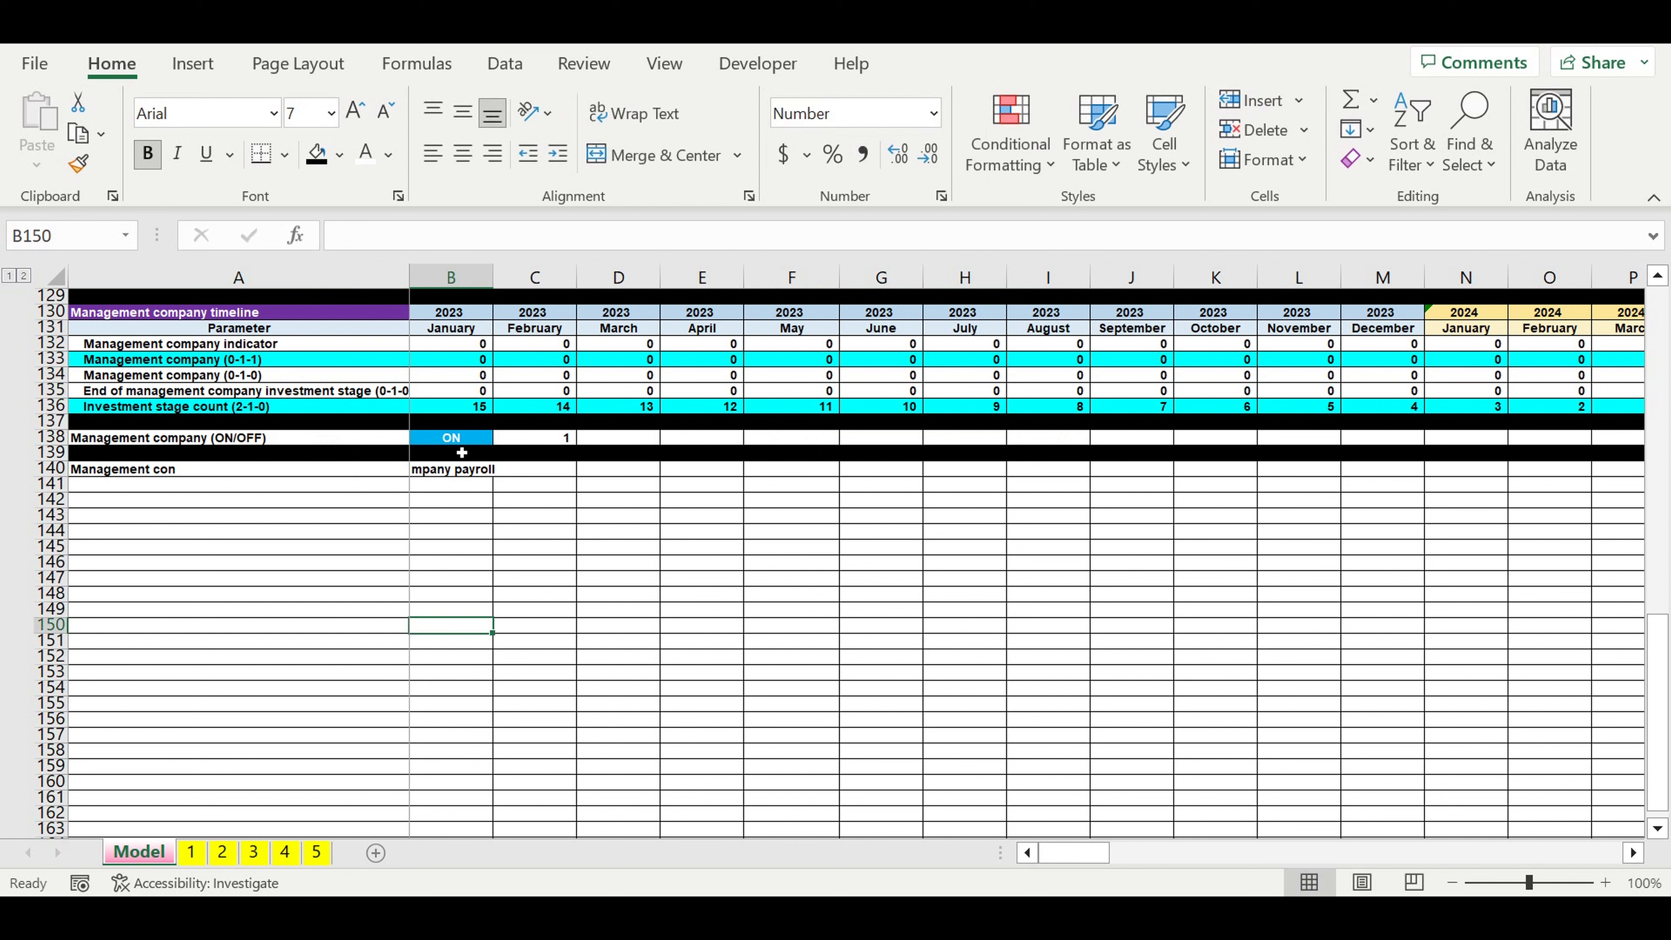
click(460, 468)
key(Delete)
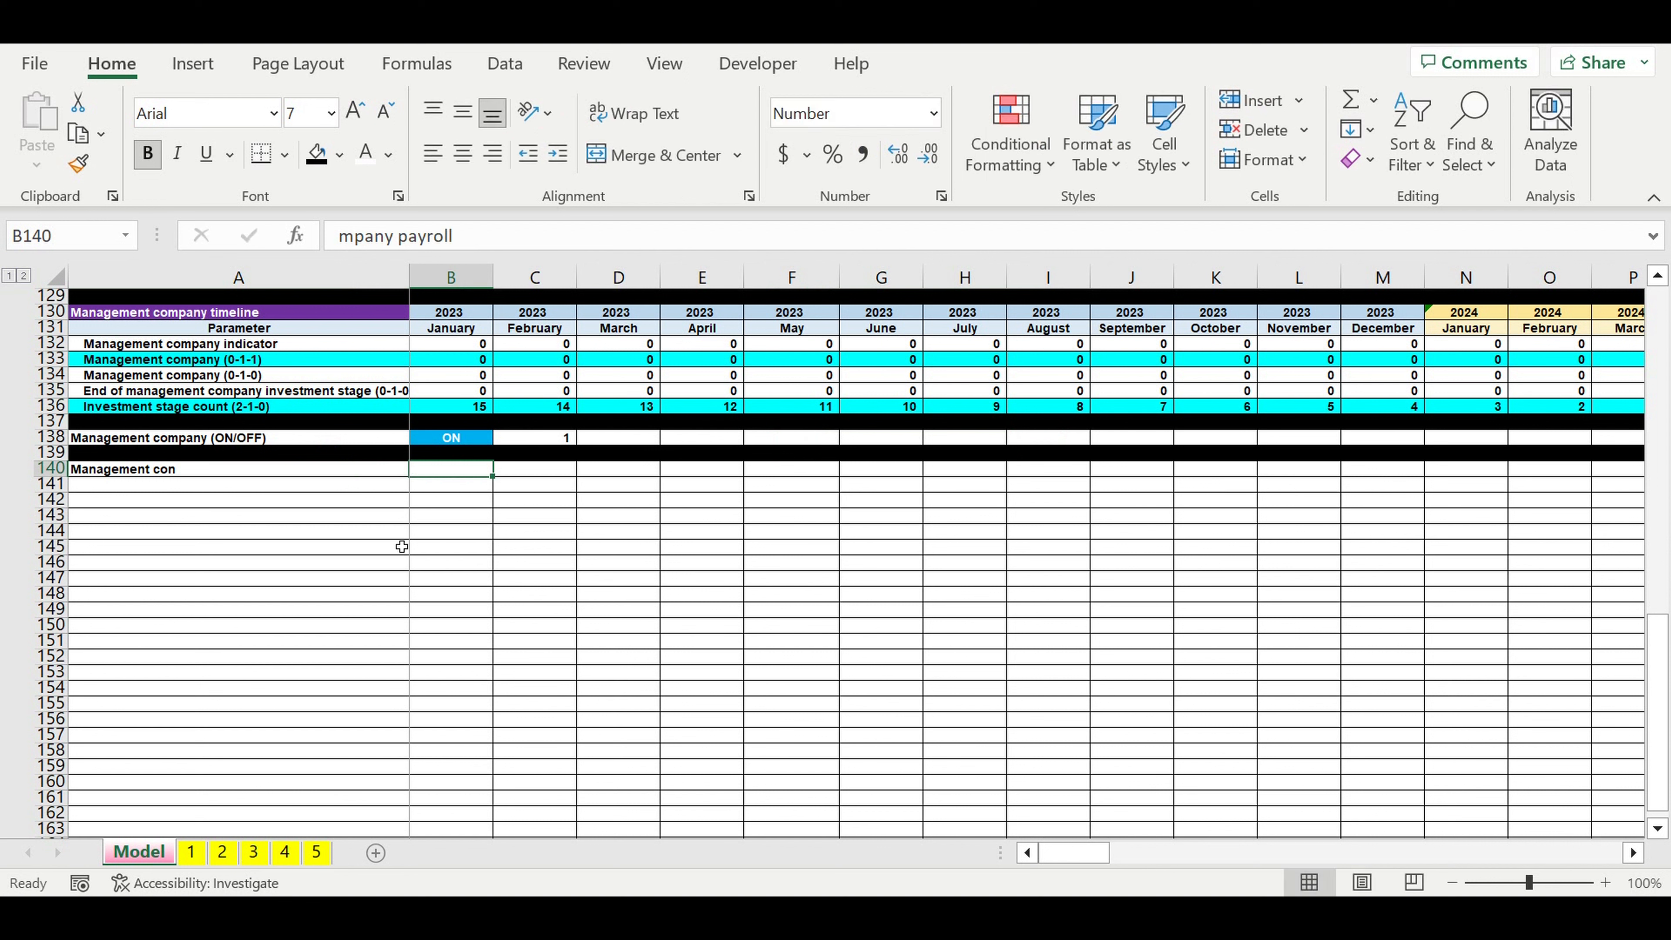
- Complete the title in cell A140 so it reads "Management company payroll"
click(359, 569)
click(142, 471)
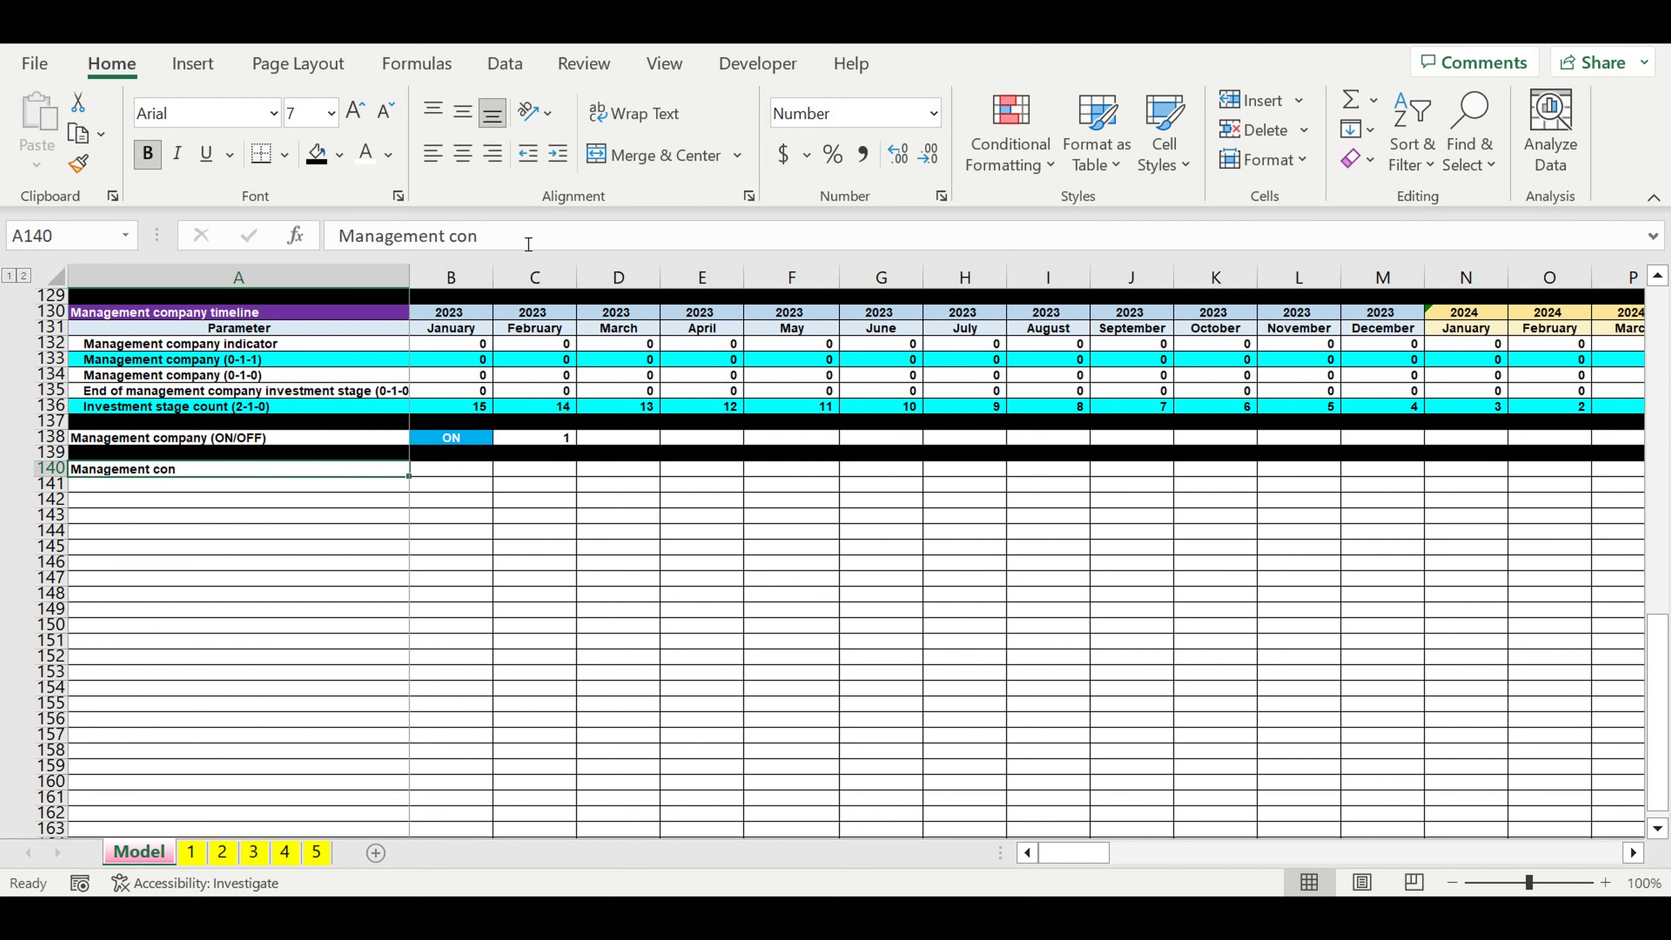
drag(469, 237, 549, 238)
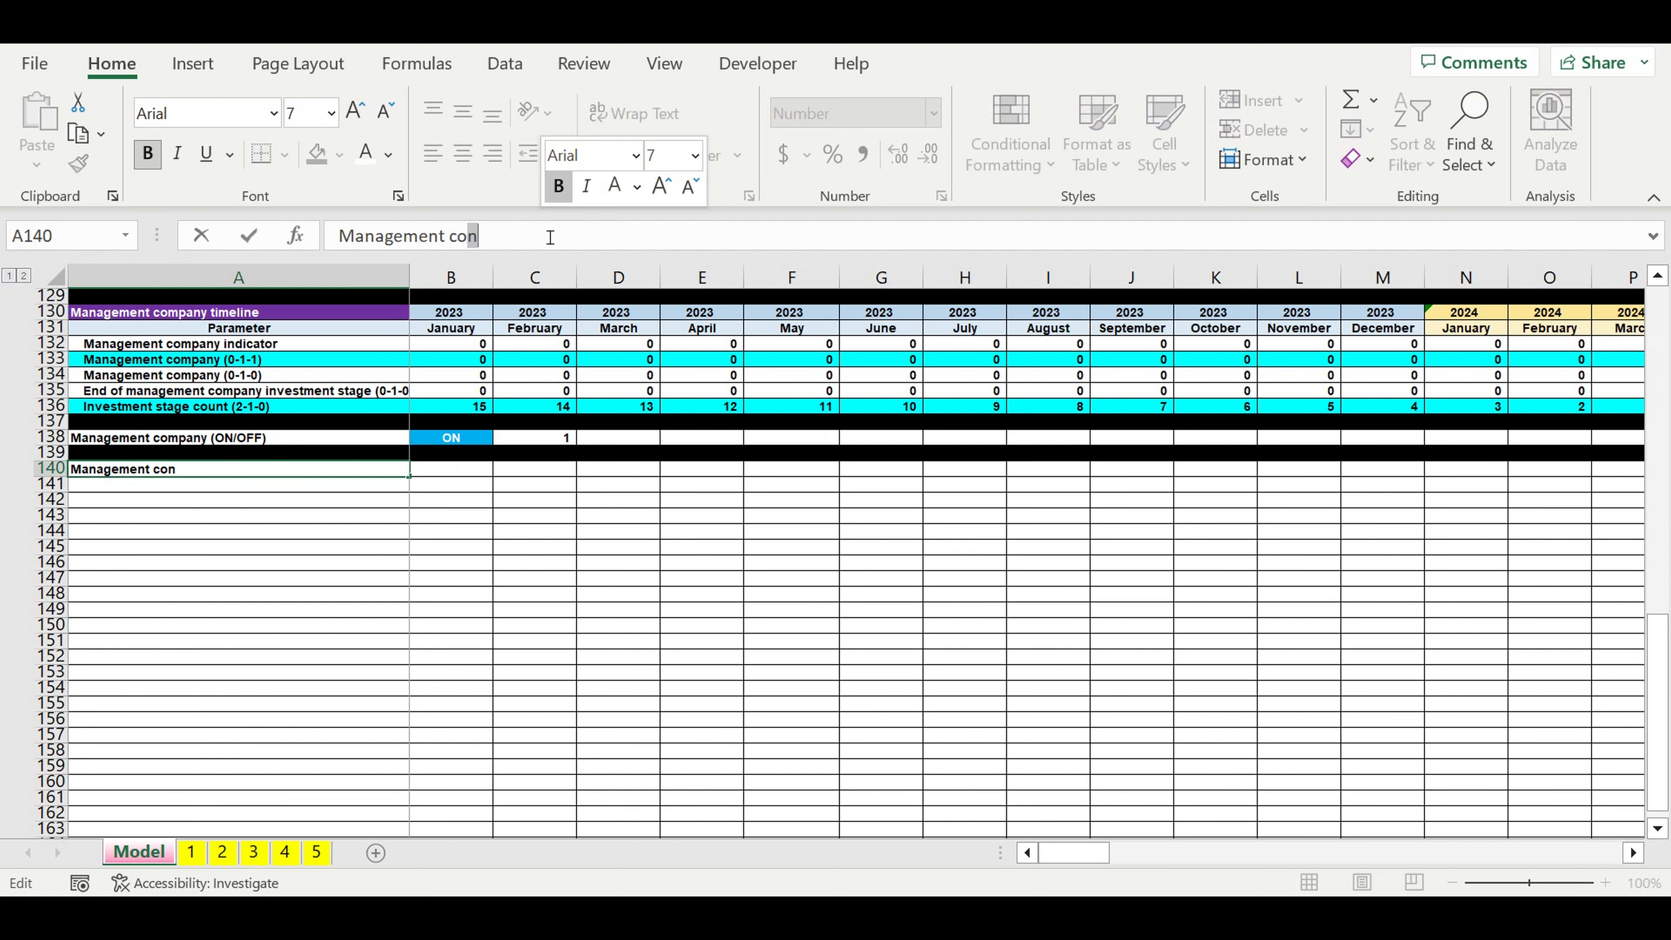
text(mpany)
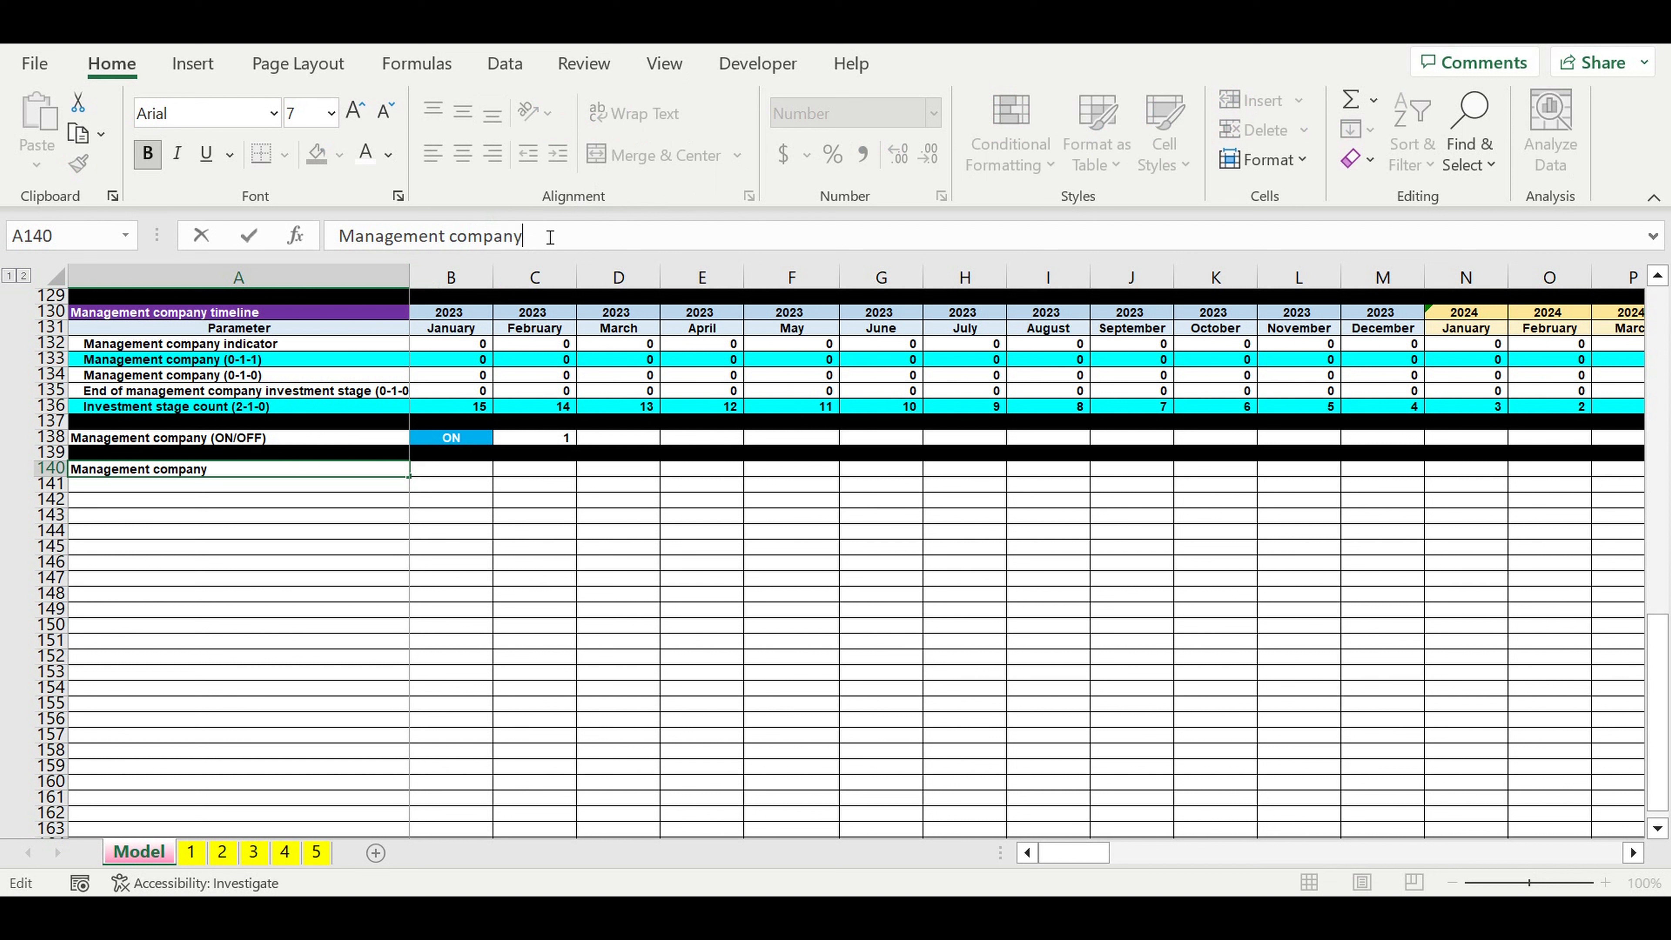
text( payroll)
key(Return)
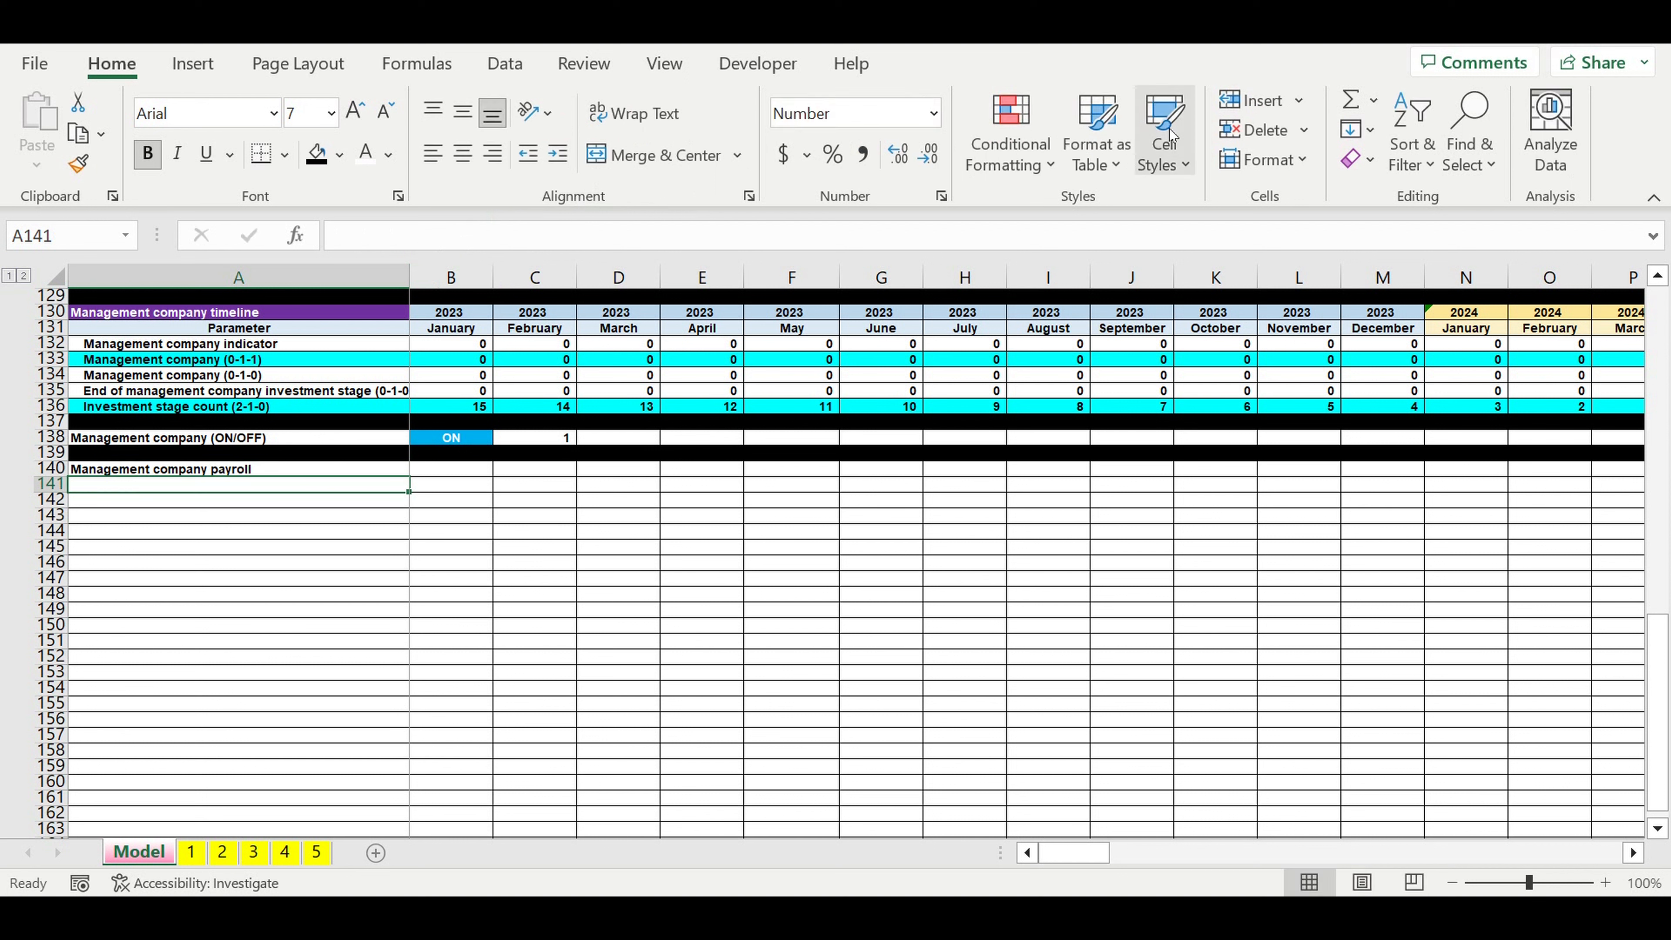
- Enter the column header "Position" in cell A141 under the payroll title
text(Po)
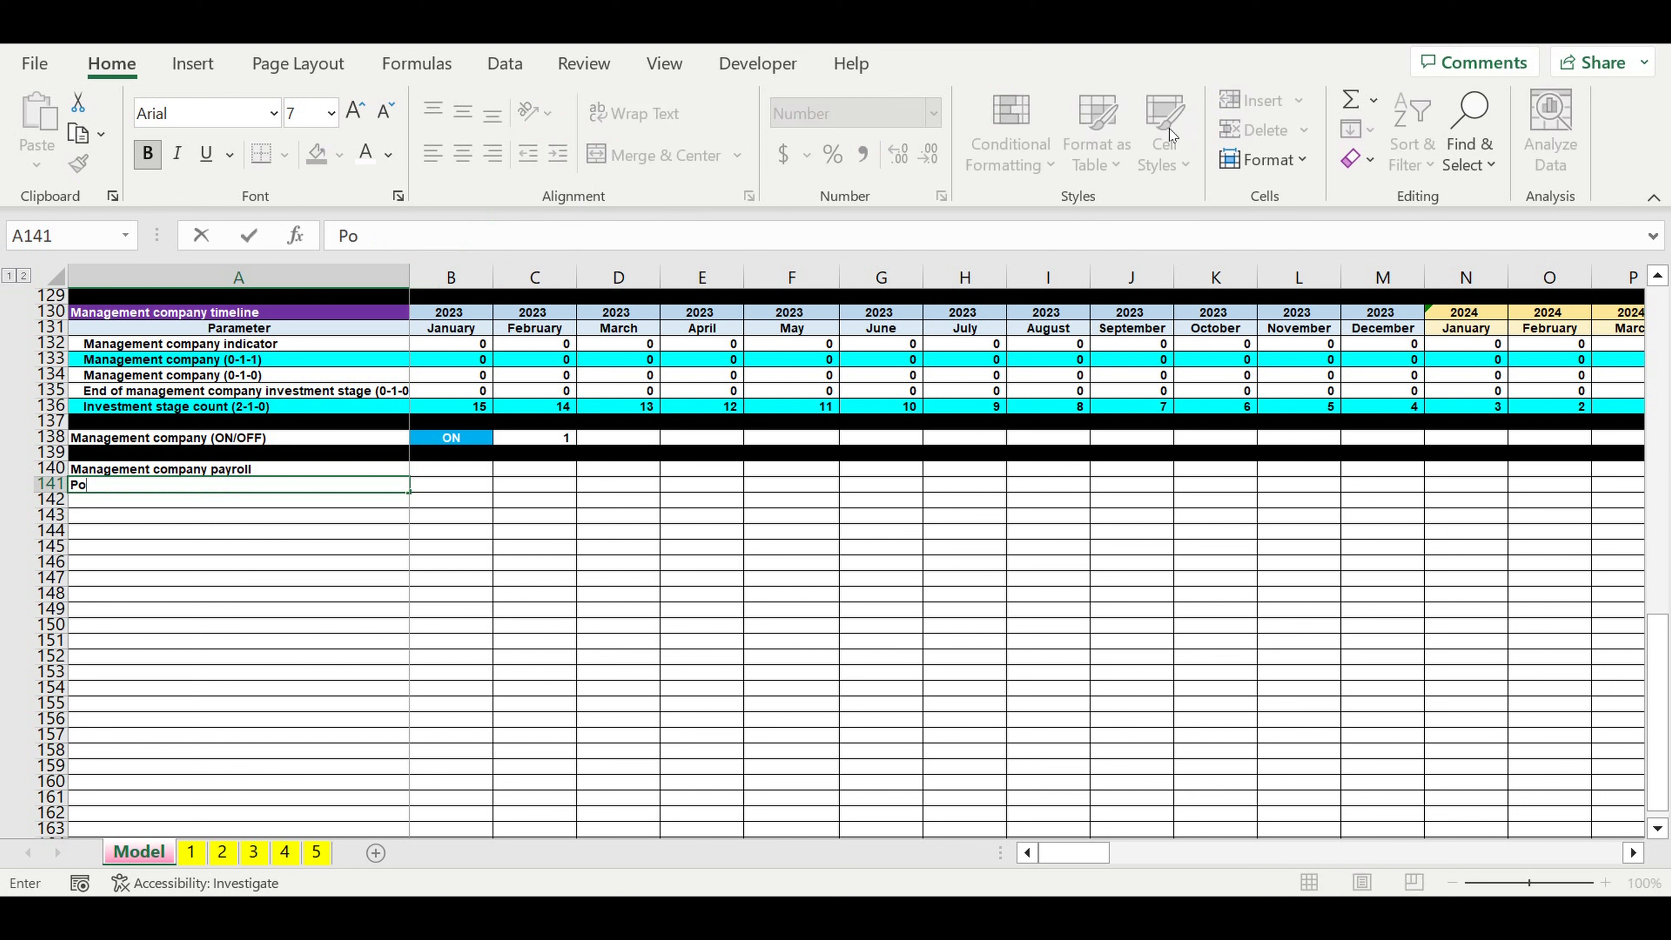
text(sition)
key(Return)
- Enter the header "Salary ($/month/person)" in cell B141 and widen column B to fit it
key(Up)
key(Right)
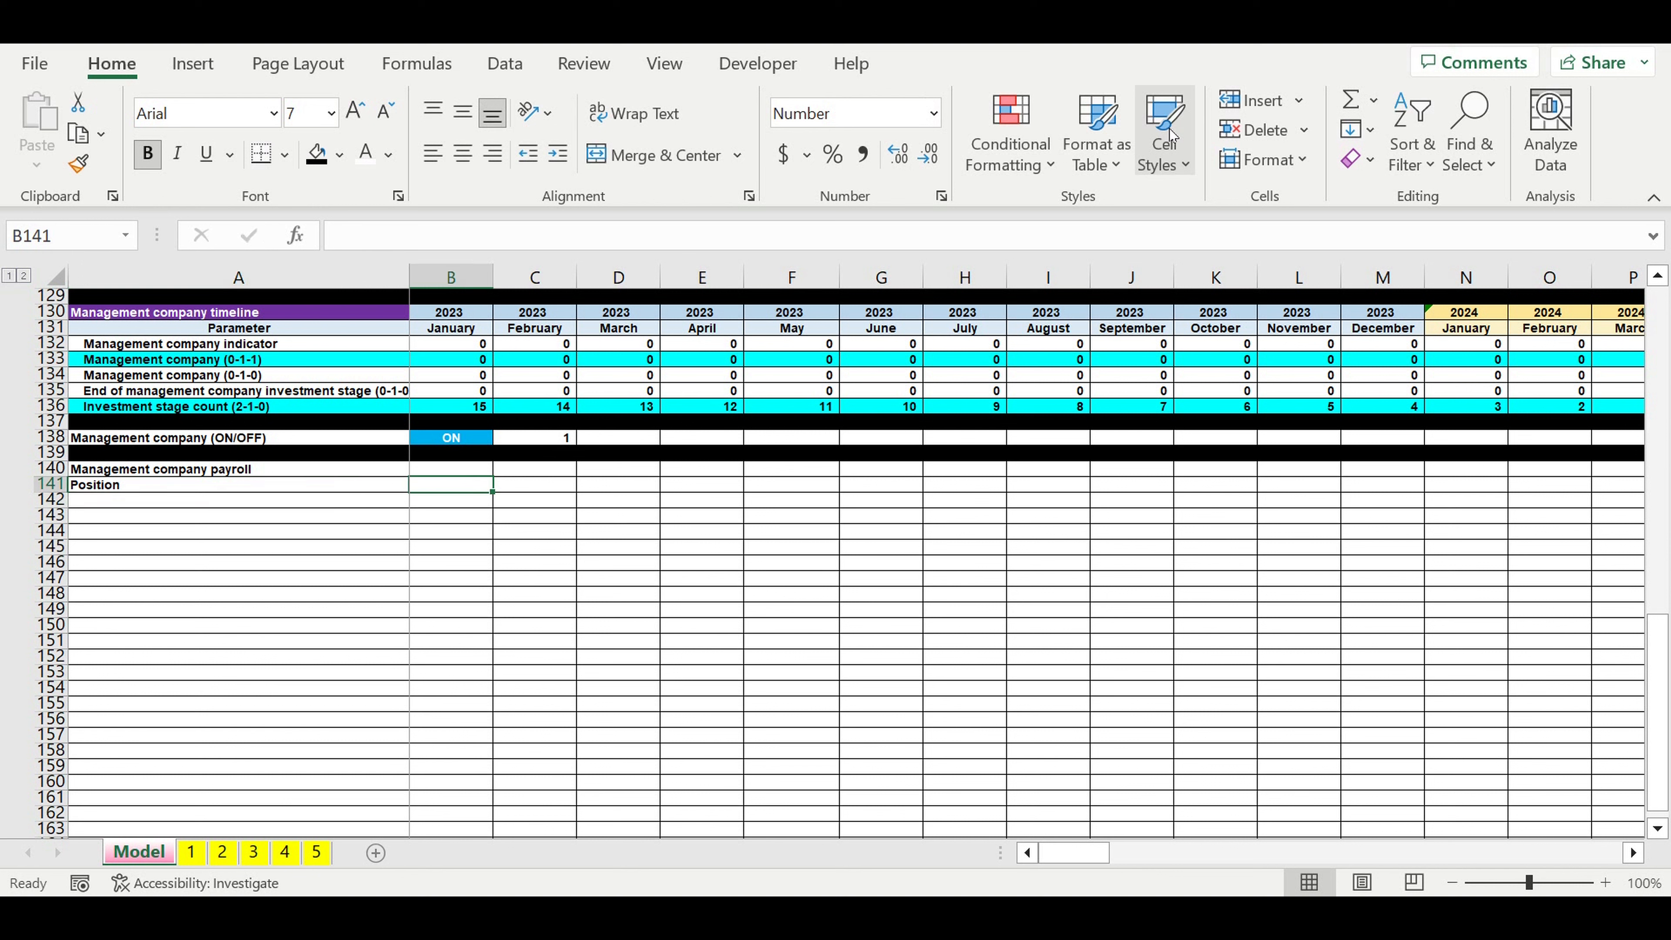
text(Salary ()
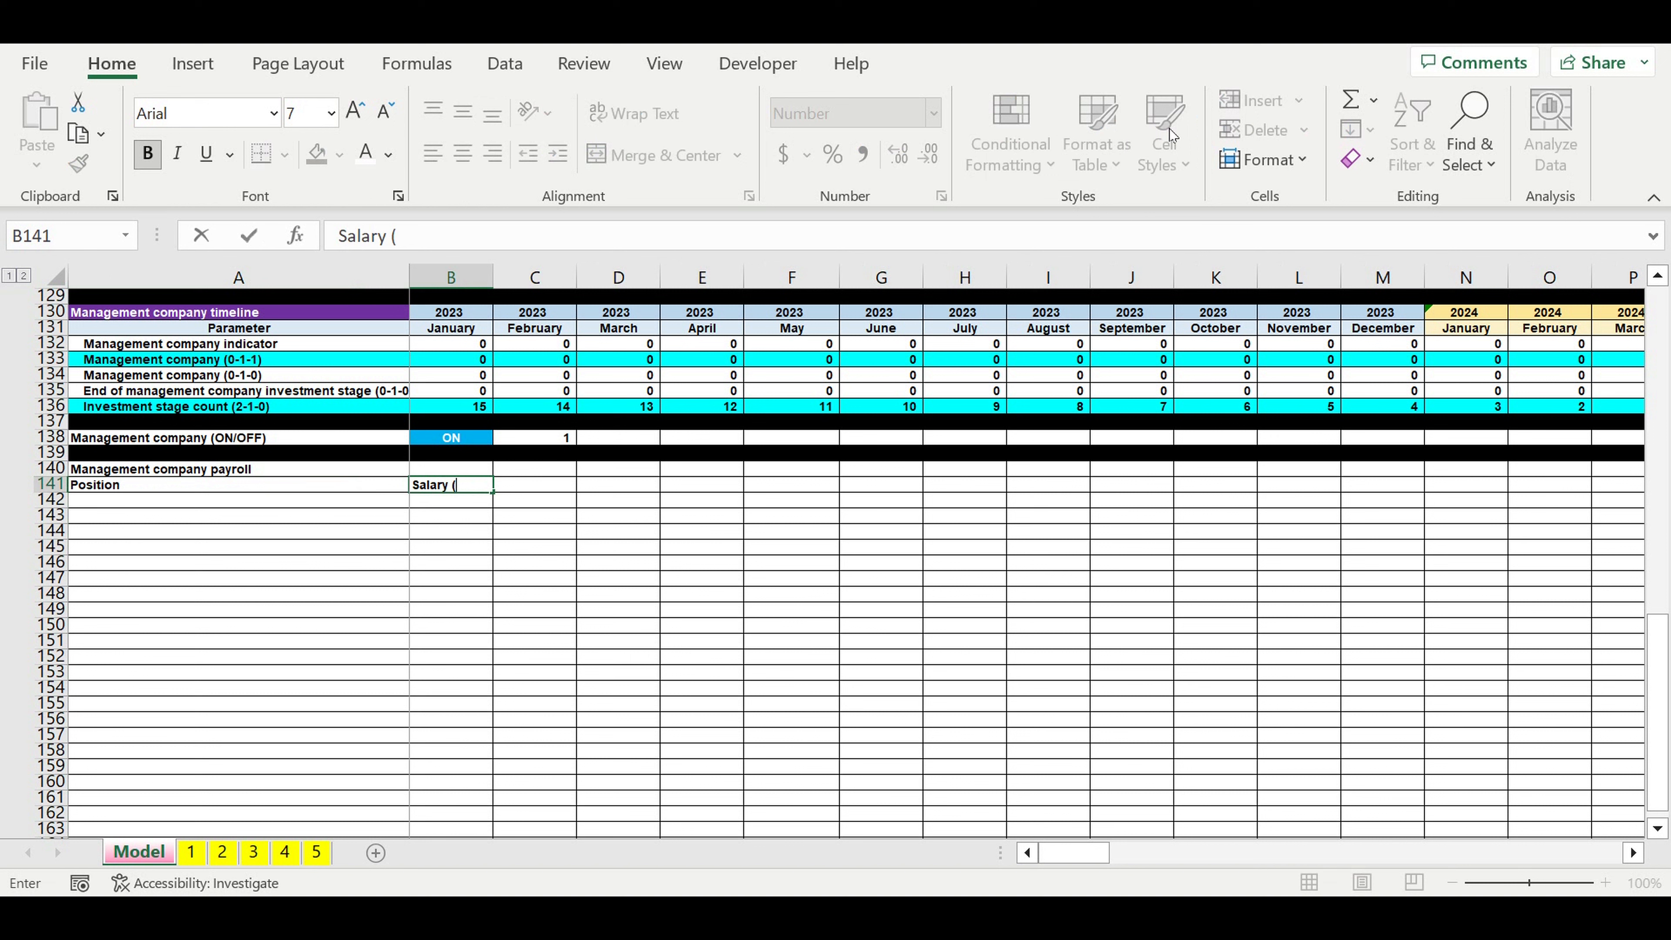
text($/month/person))
key(Return)
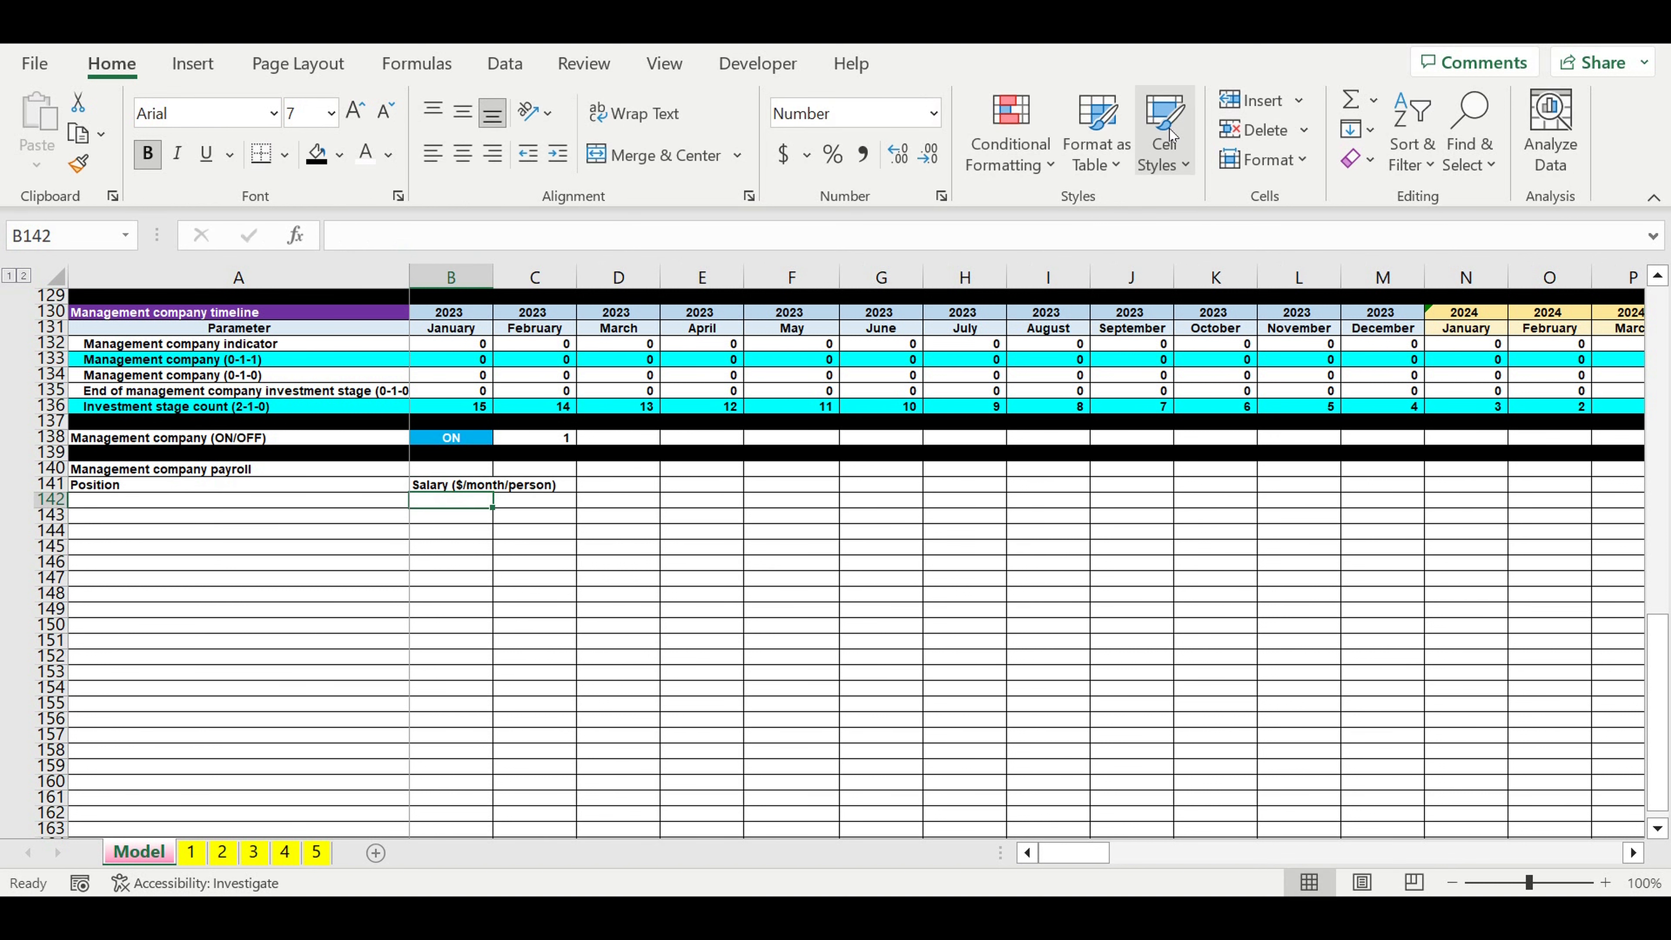
drag(500, 280, 567, 280)
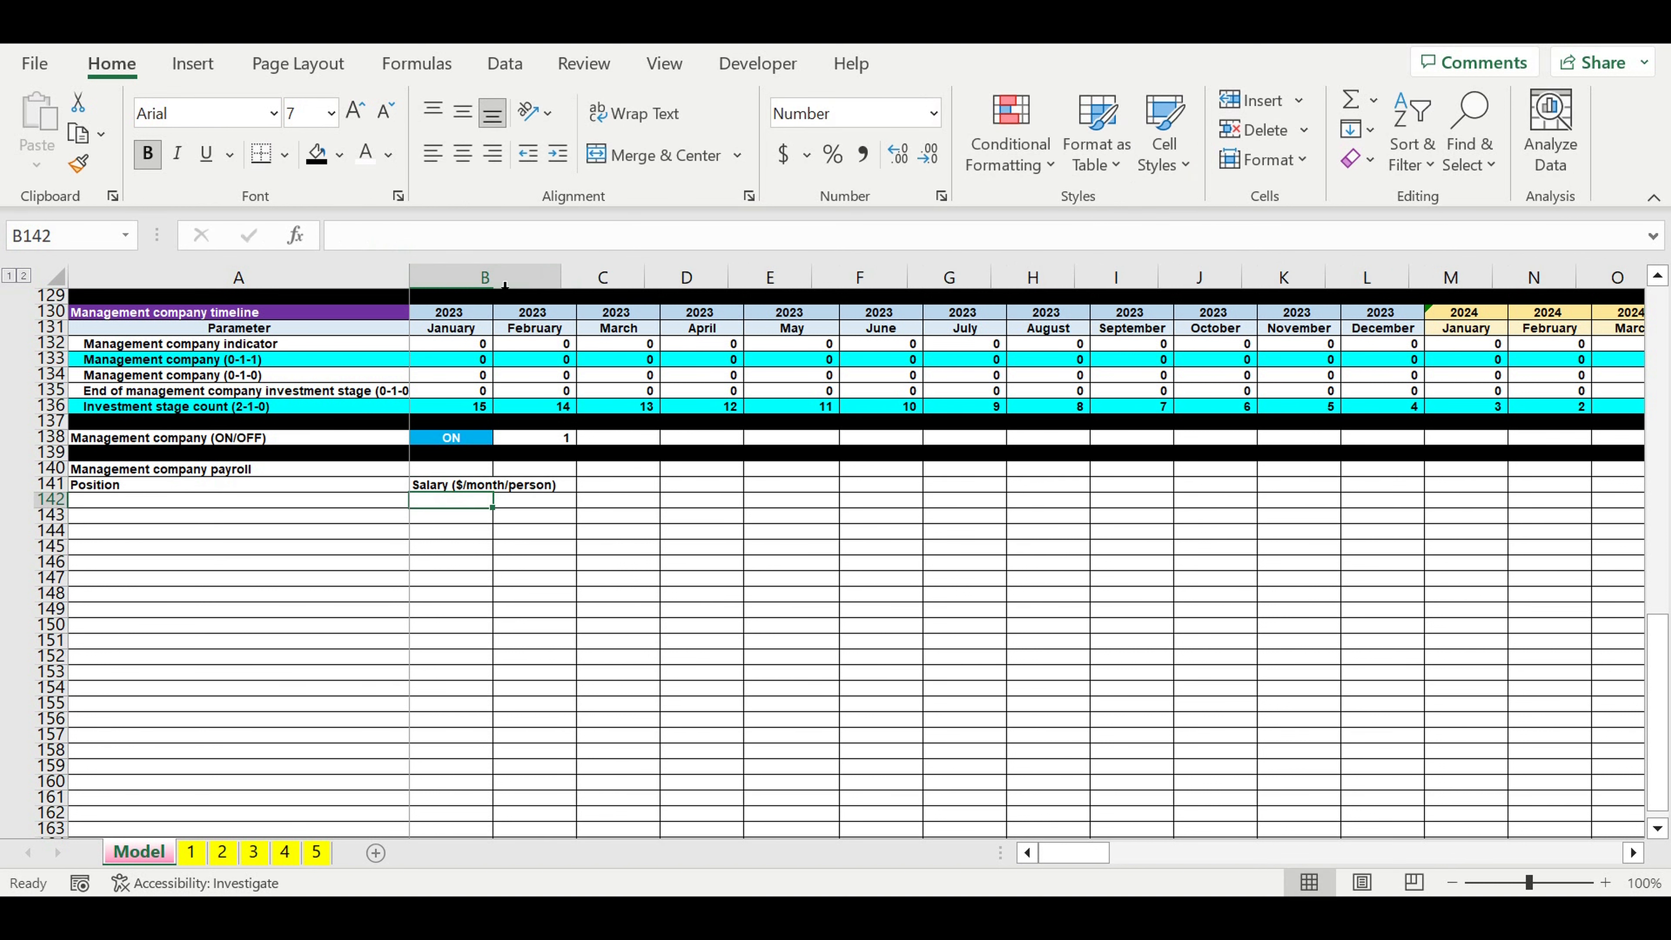
- Enter the header "Amount od people /position" in cell C141 and fit column C to its text
click(534, 486)
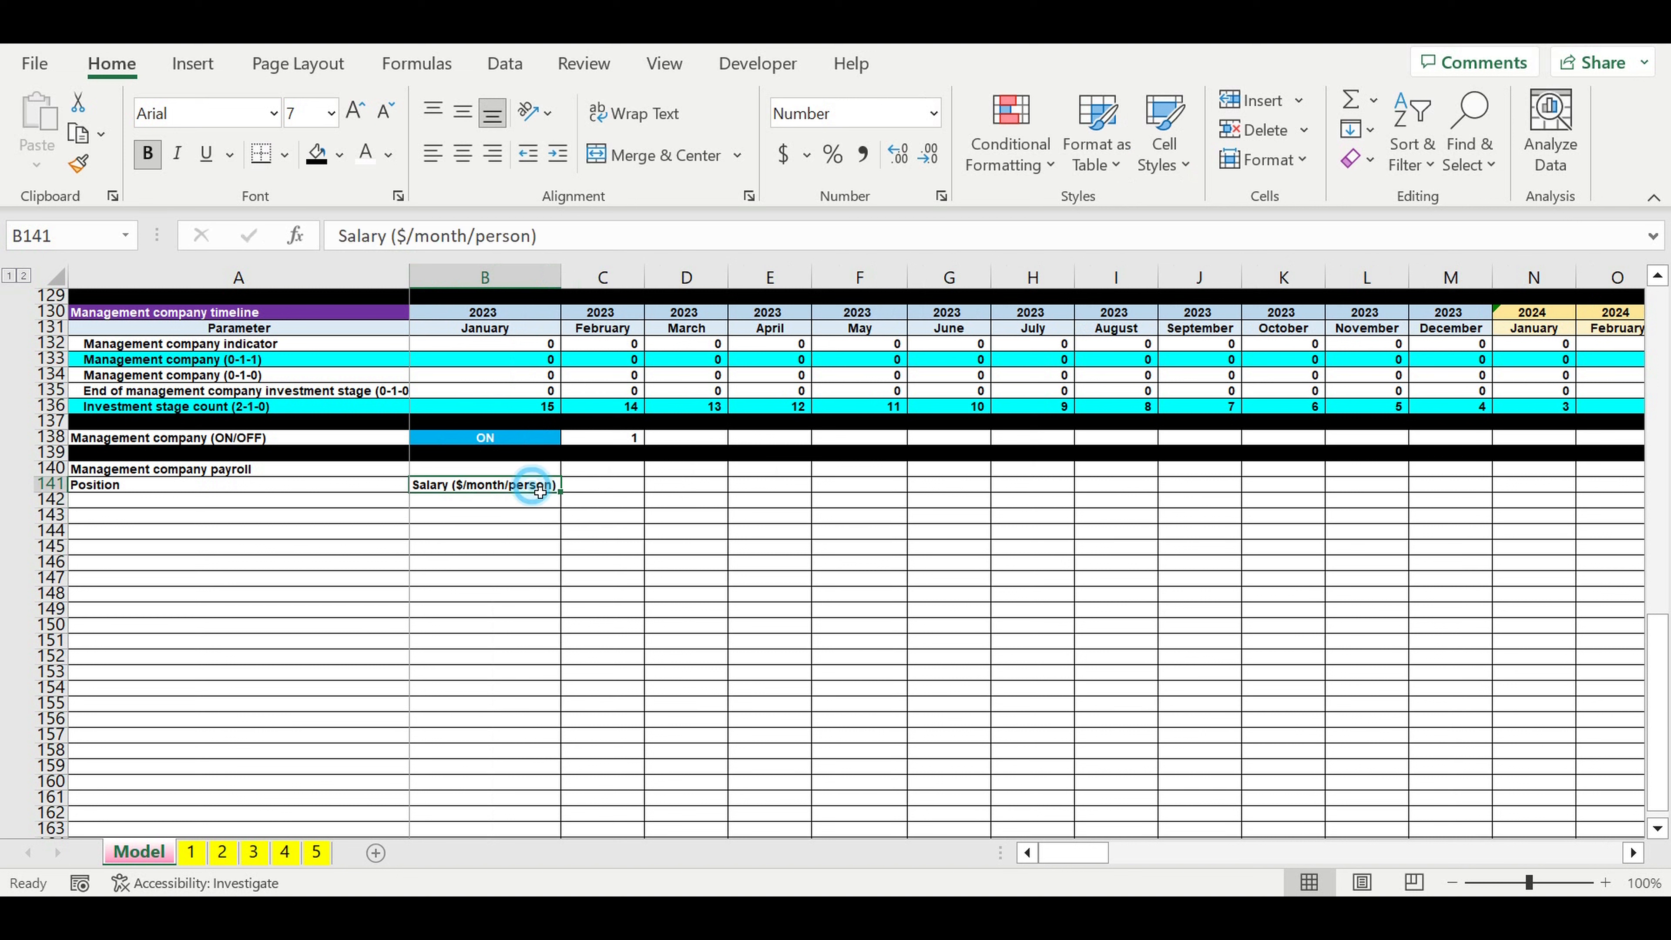
drag(572, 500, 648, 497)
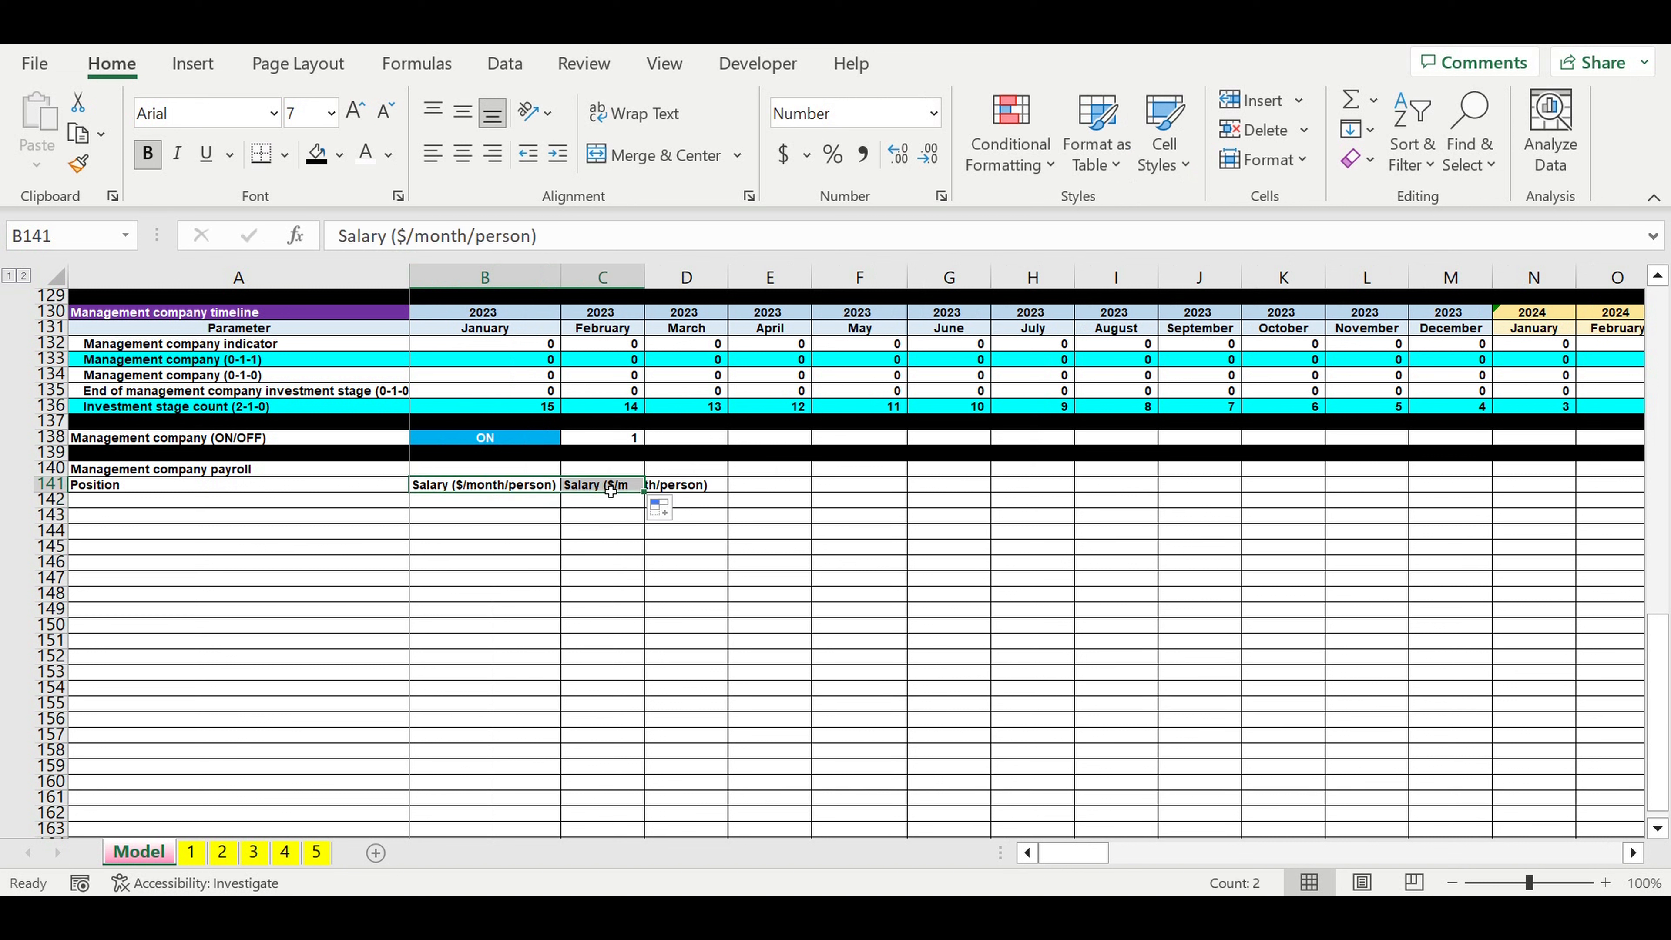
text(Amou)
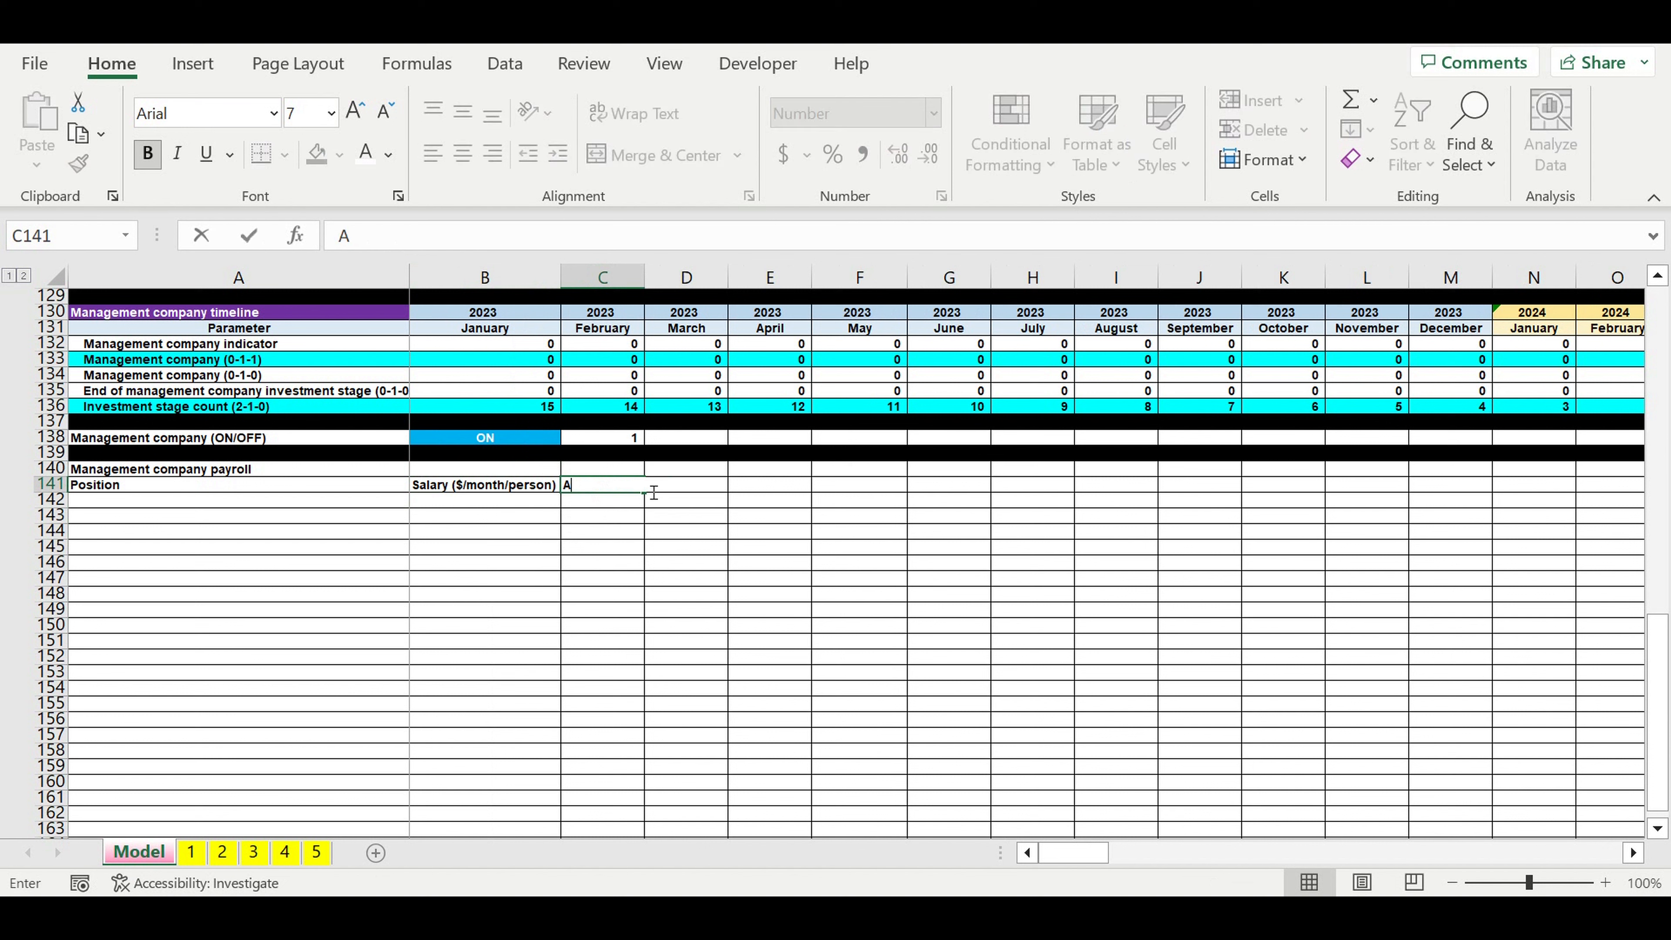
text(d)
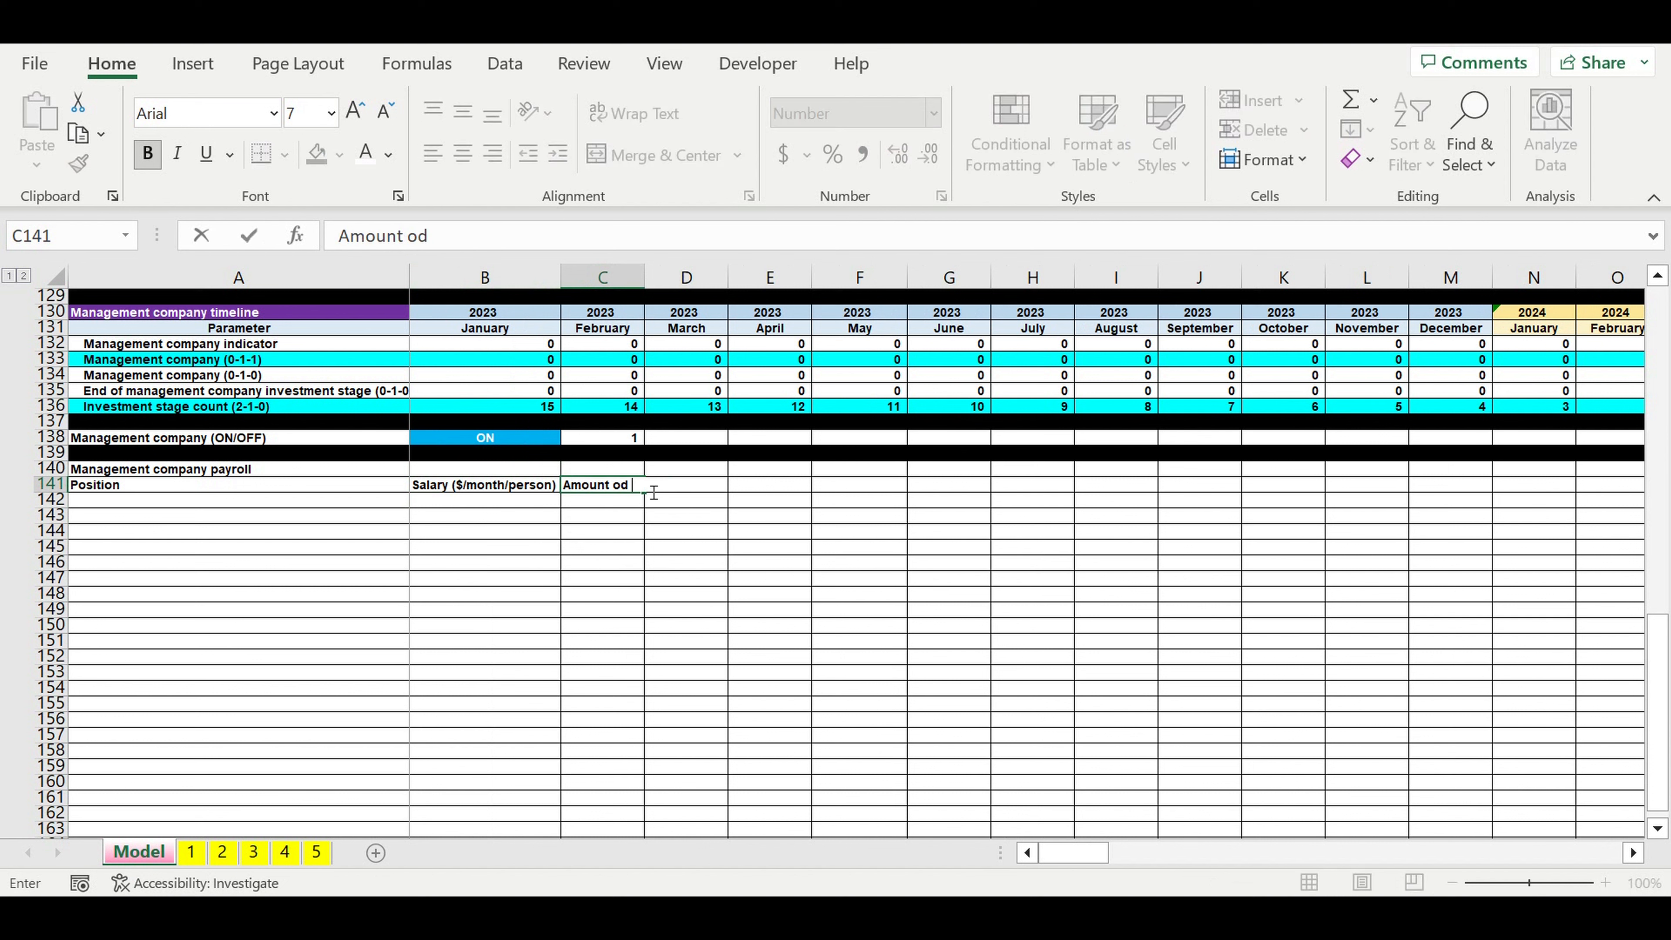
text( people /po)
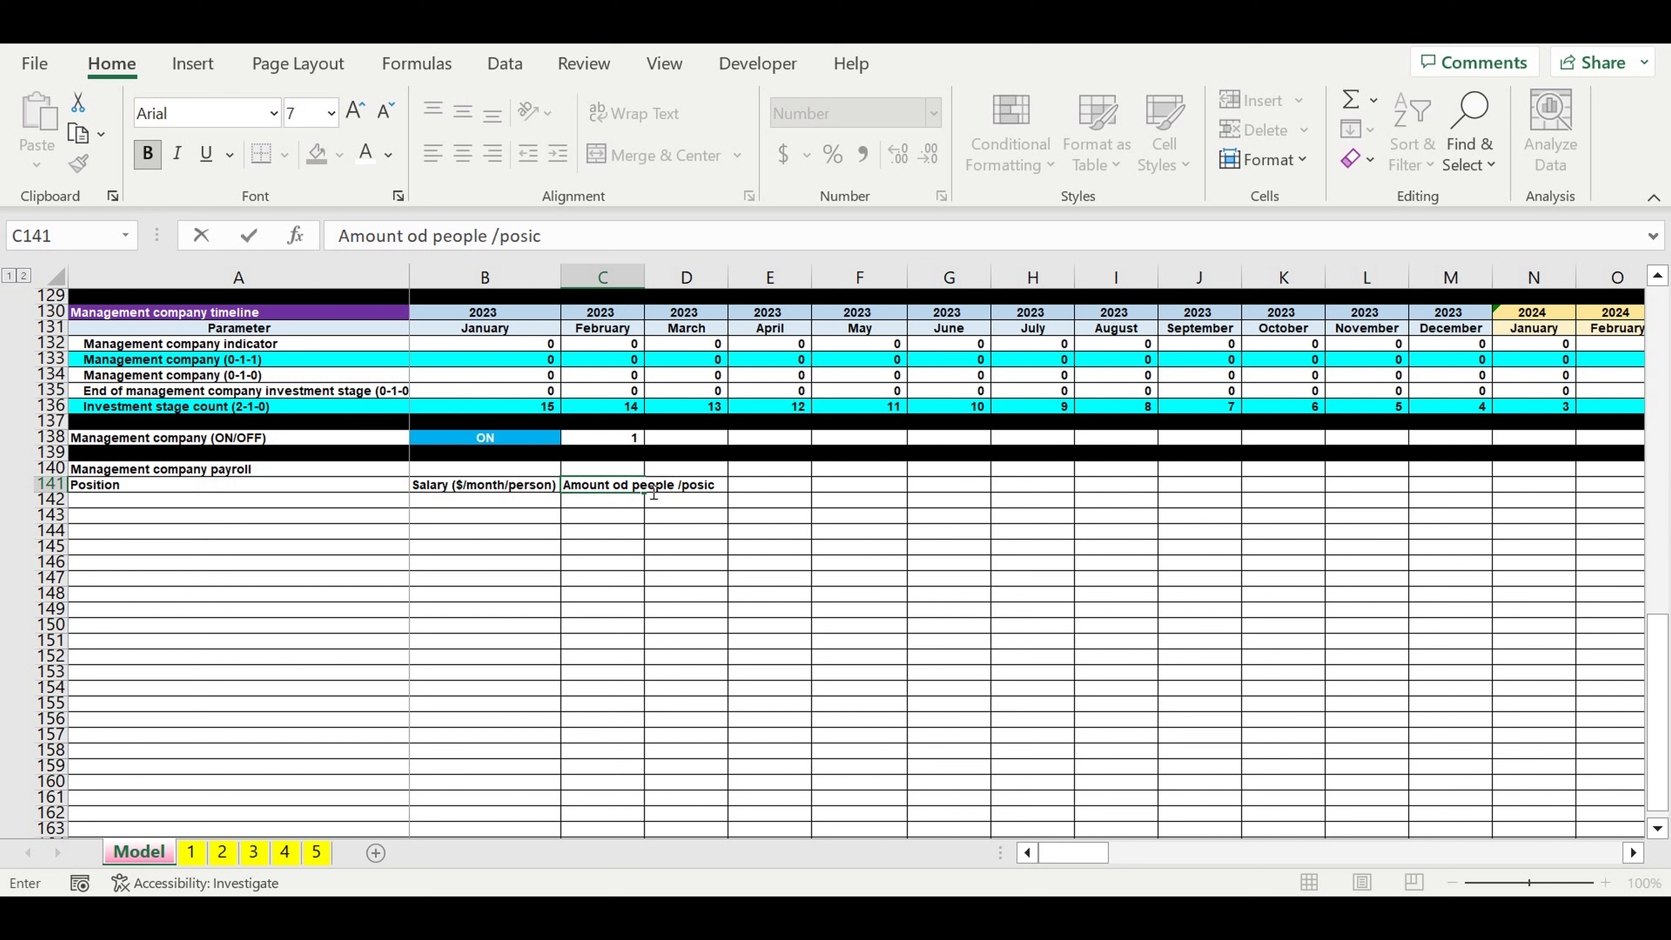
text(sition)
key(Return)
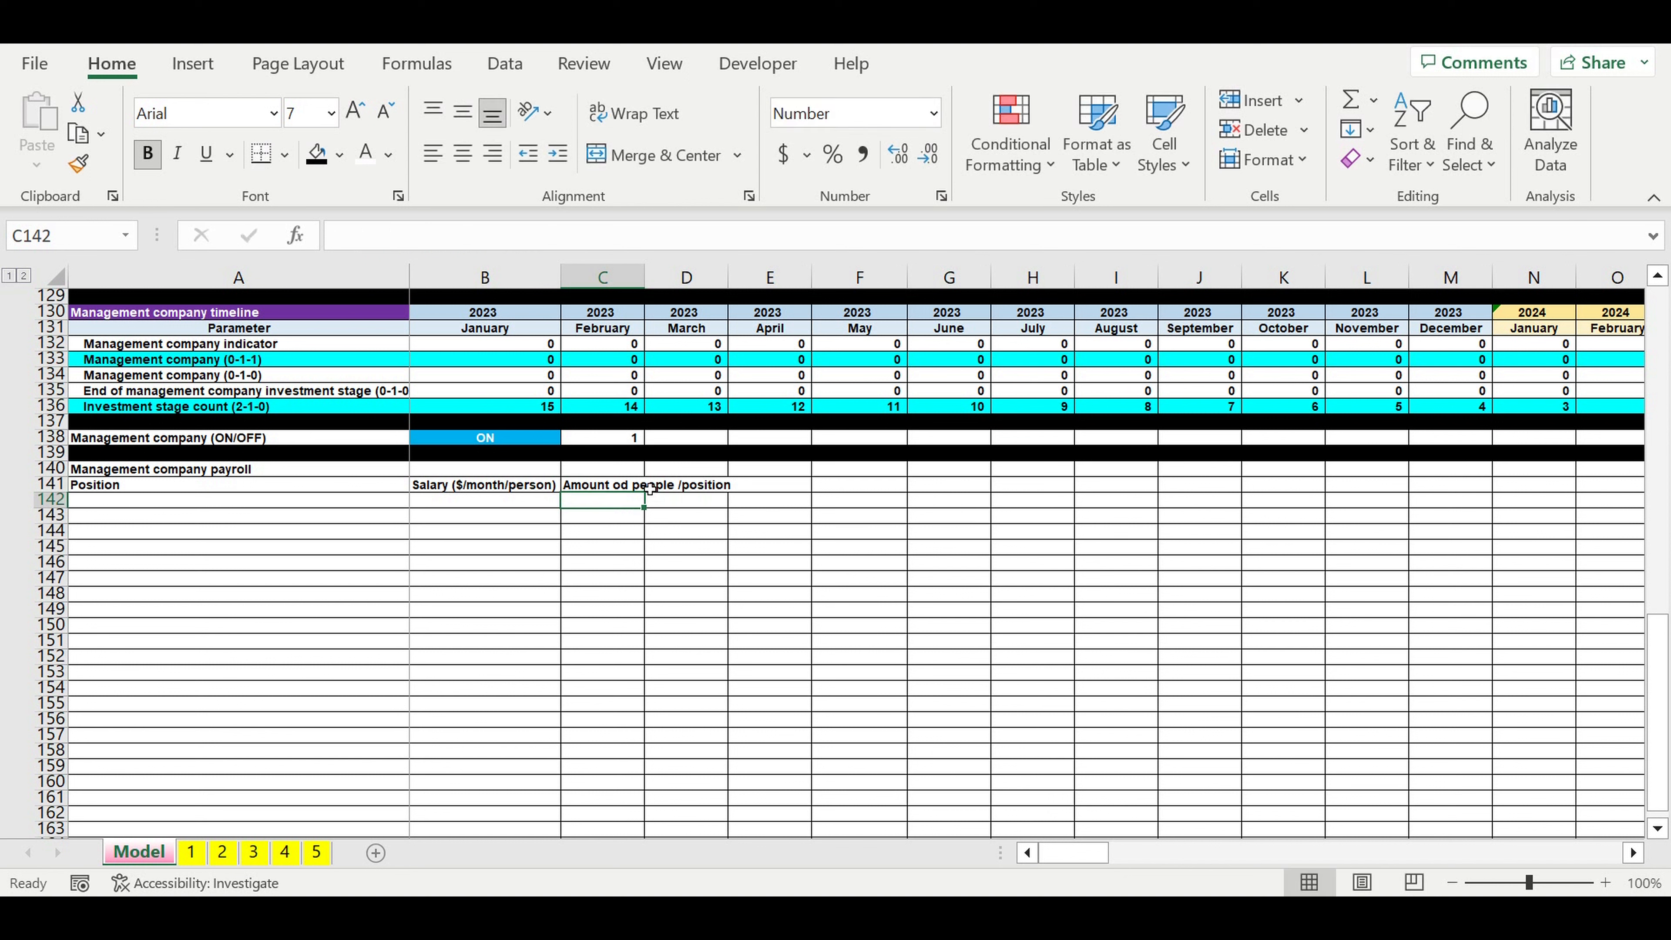
double_click(654, 275)
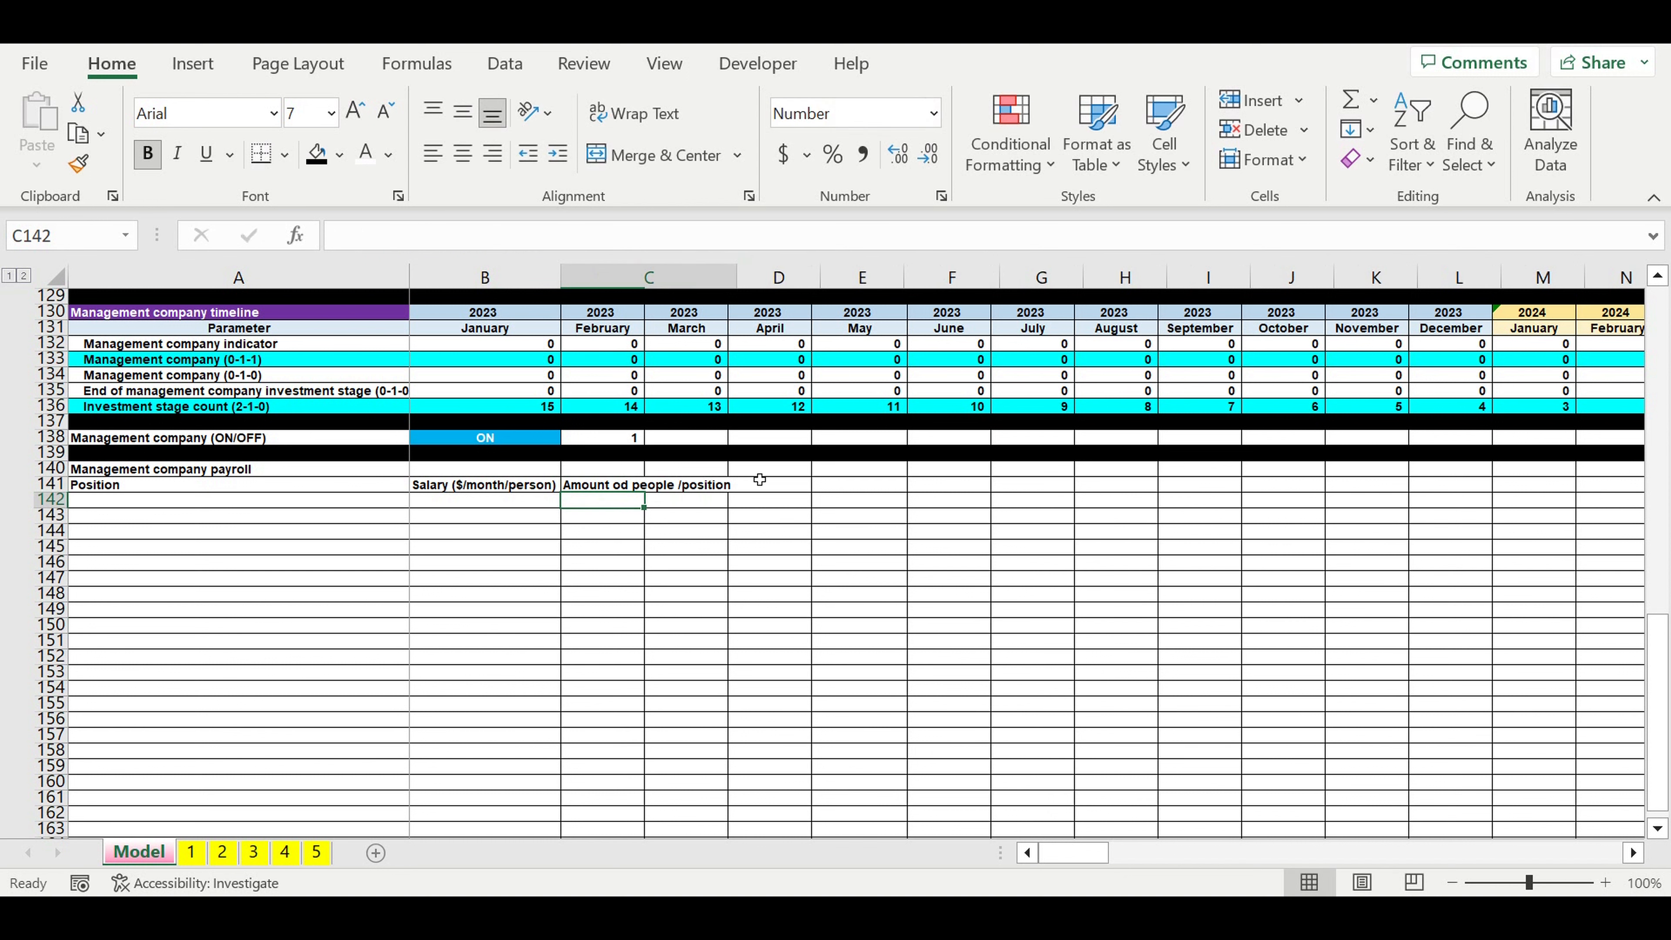
click(699, 490)
- Enter the header "Salary ($/month)" in cell D141 and widen column D to fit it
click(778, 491)
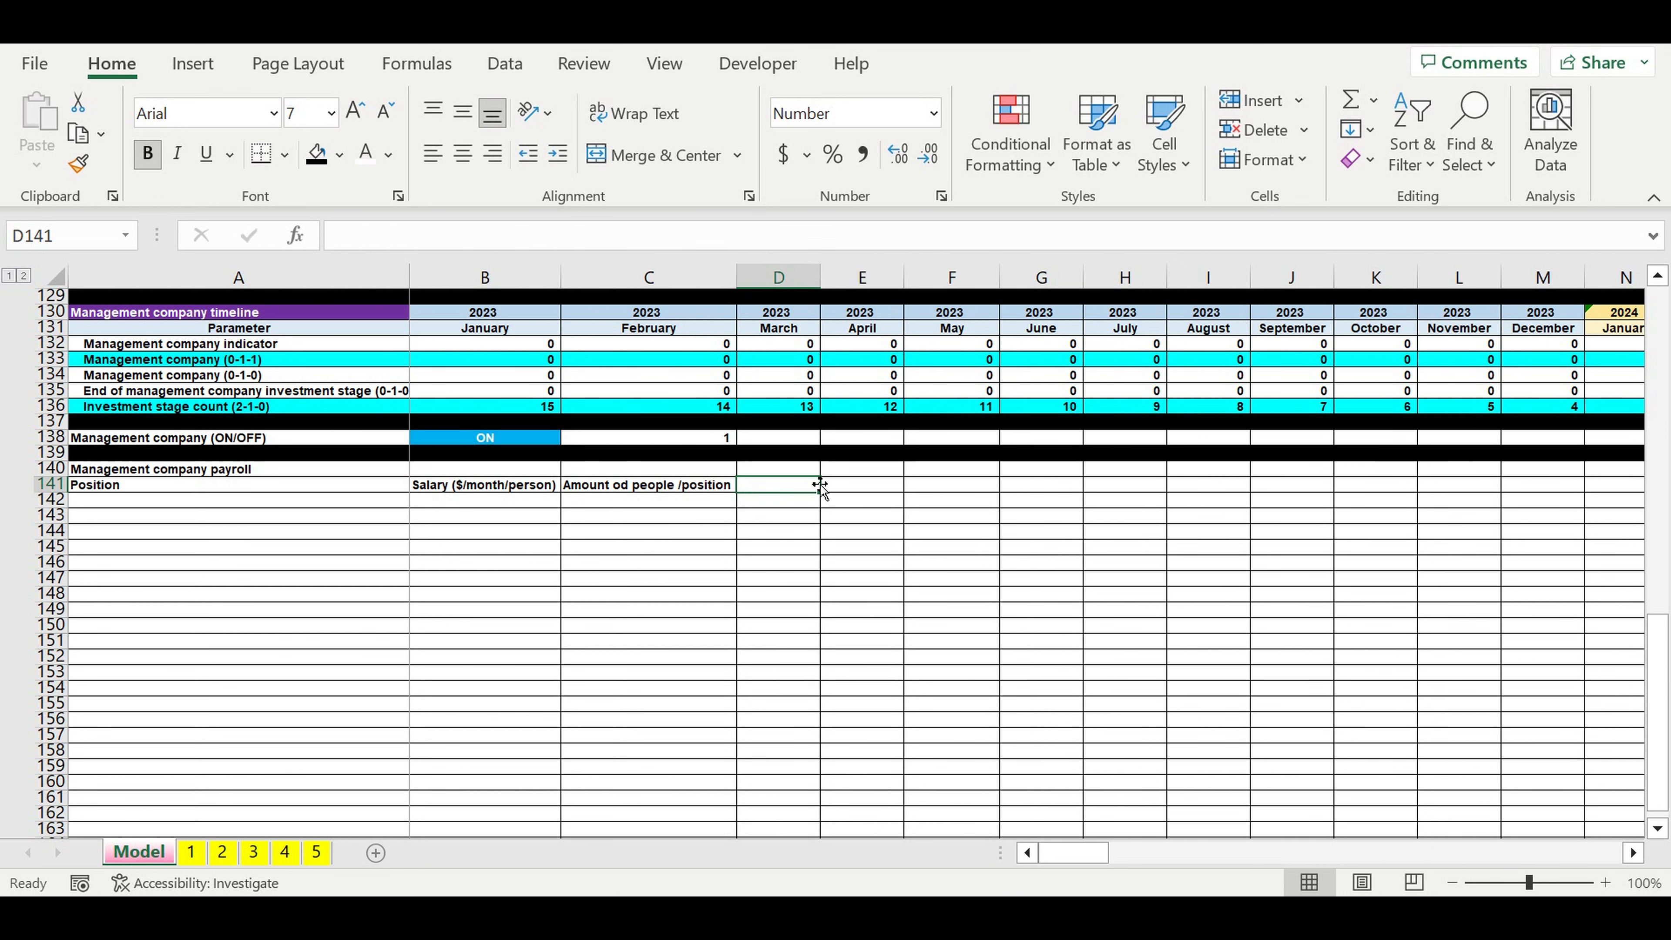
text(Salary ($)
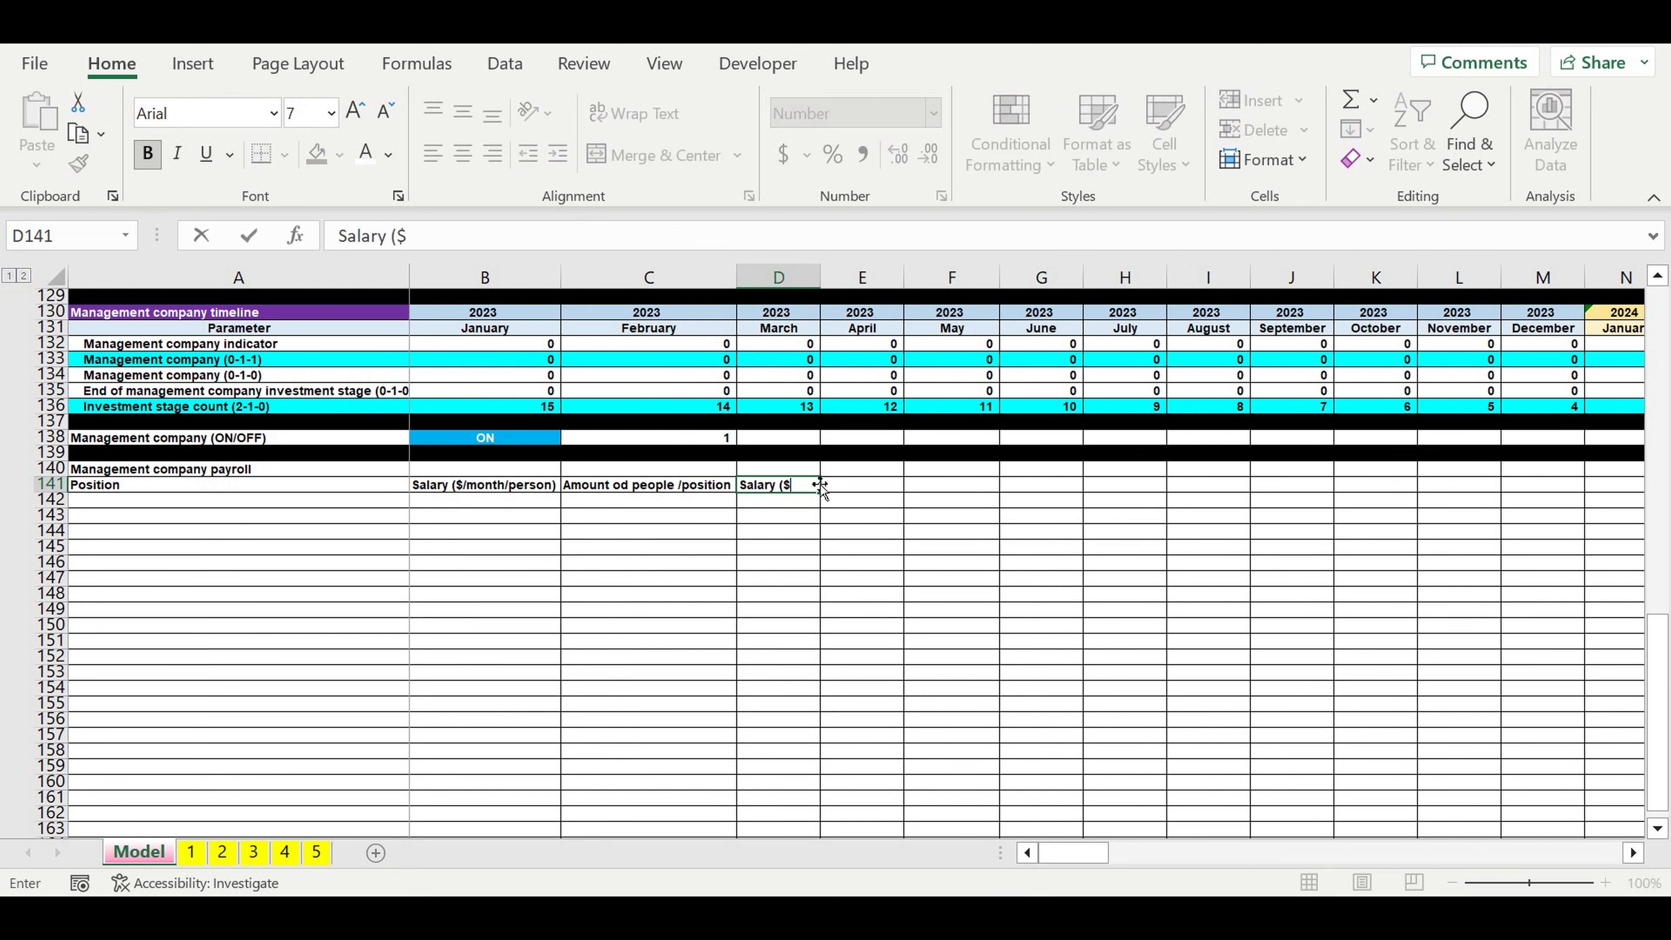
text(/month)
key(Return)
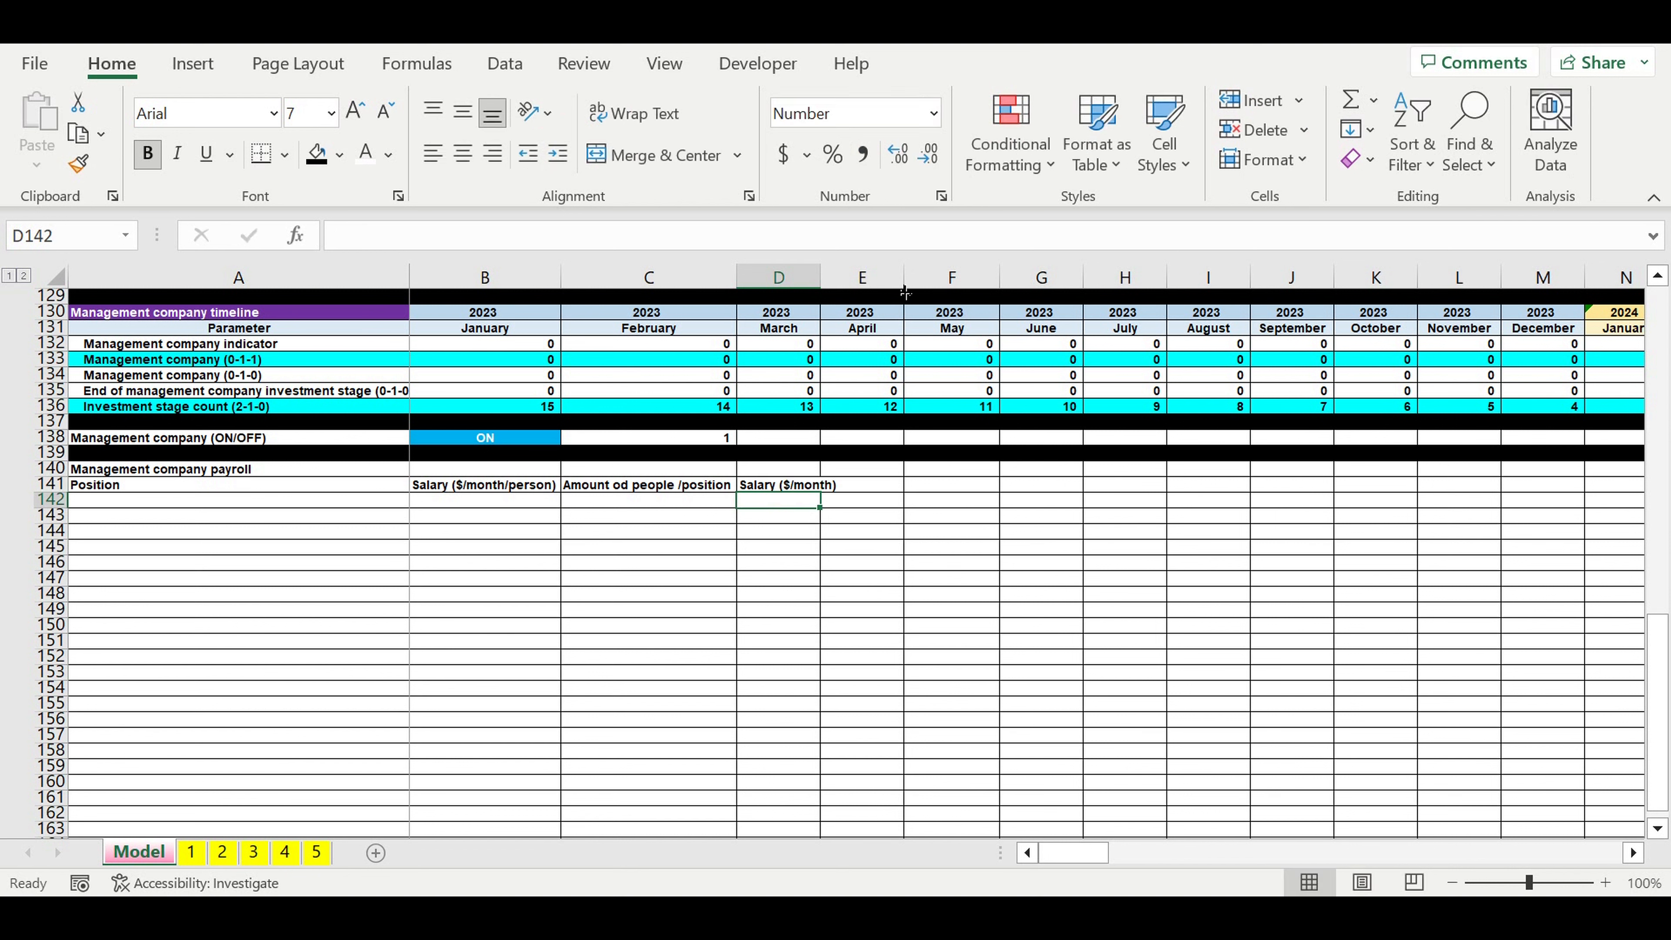
drag(825, 290, 844, 284)
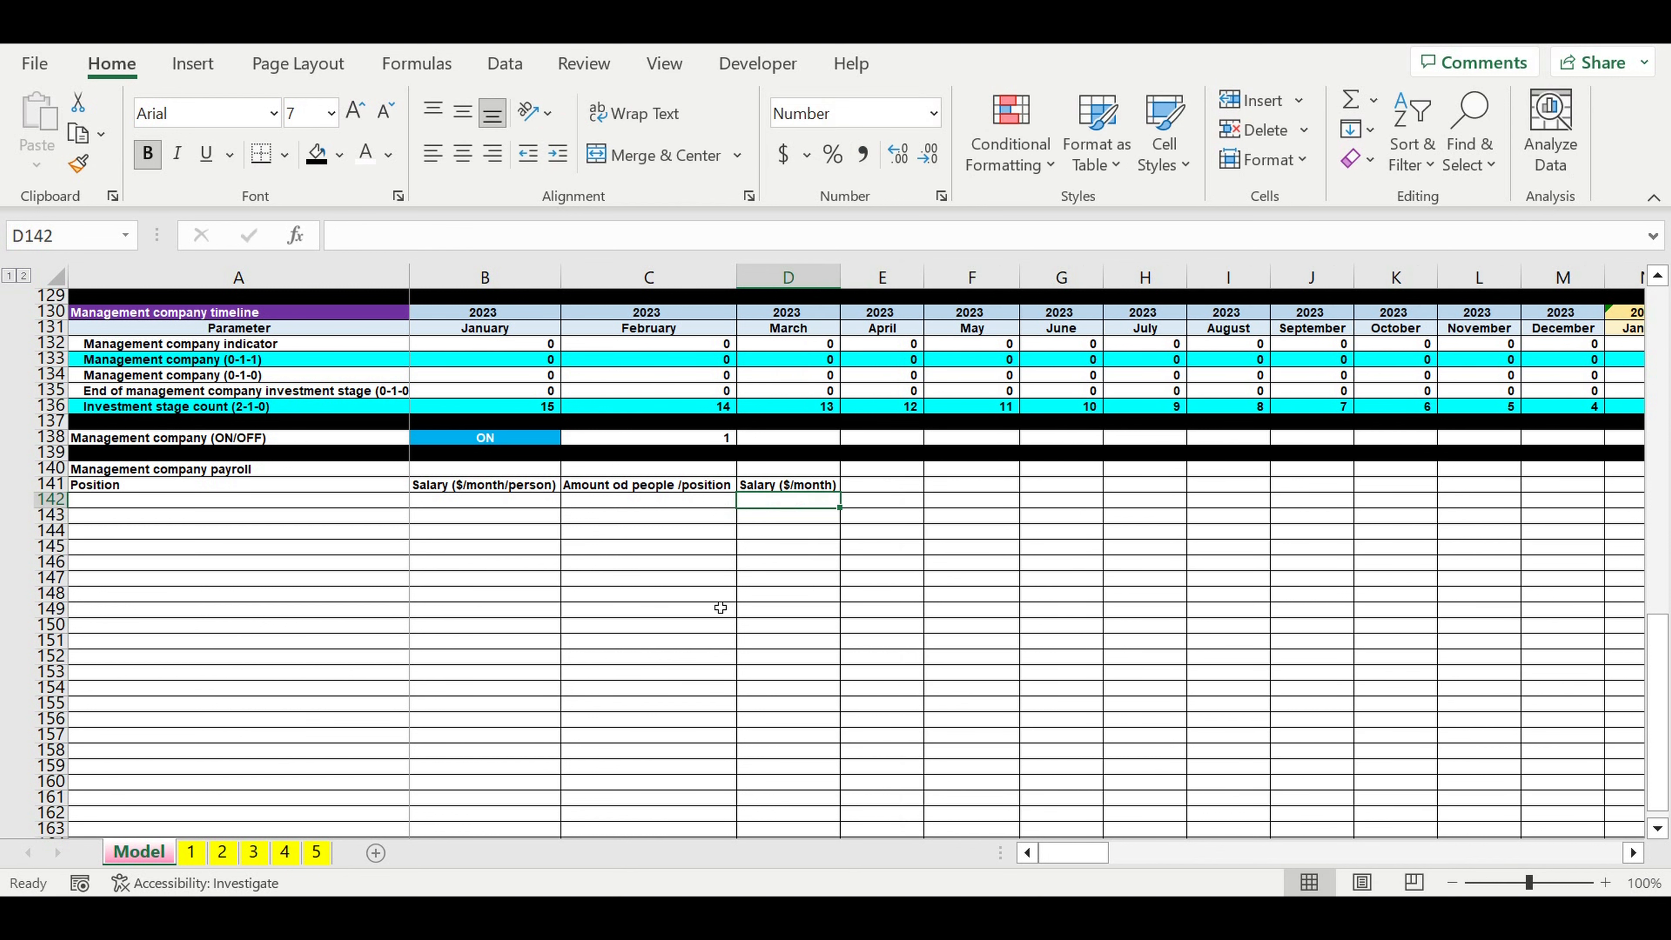
- Format the payroll title in A140 with a dark blue fill and white font
click(659, 580)
click(177, 476)
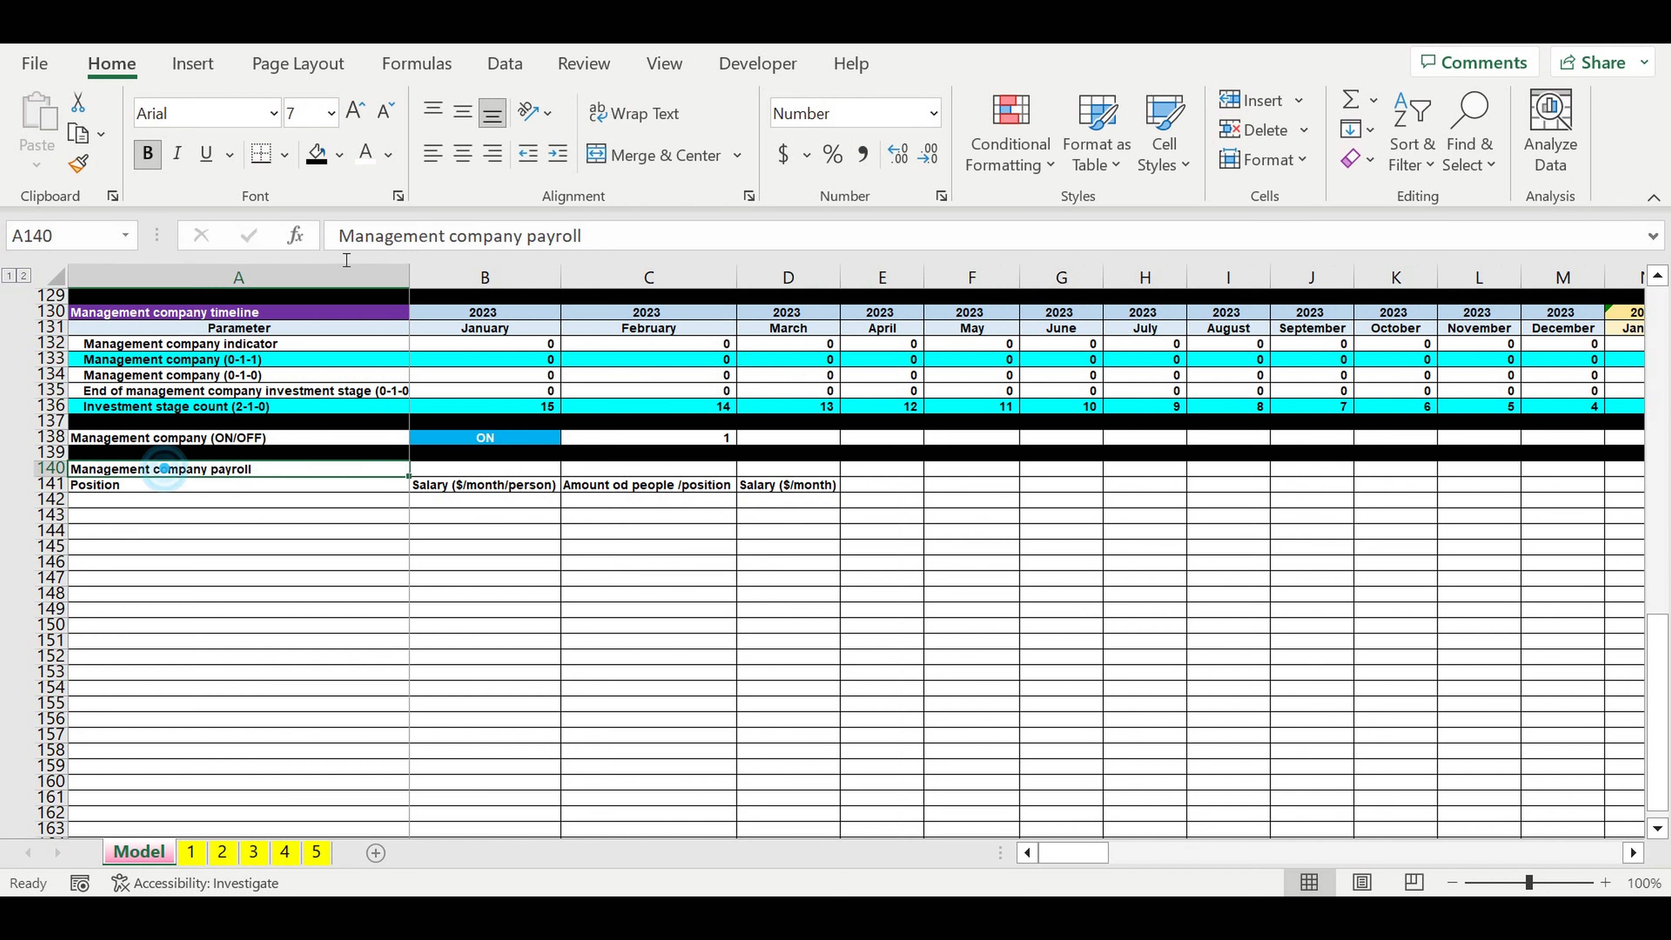
click(337, 157)
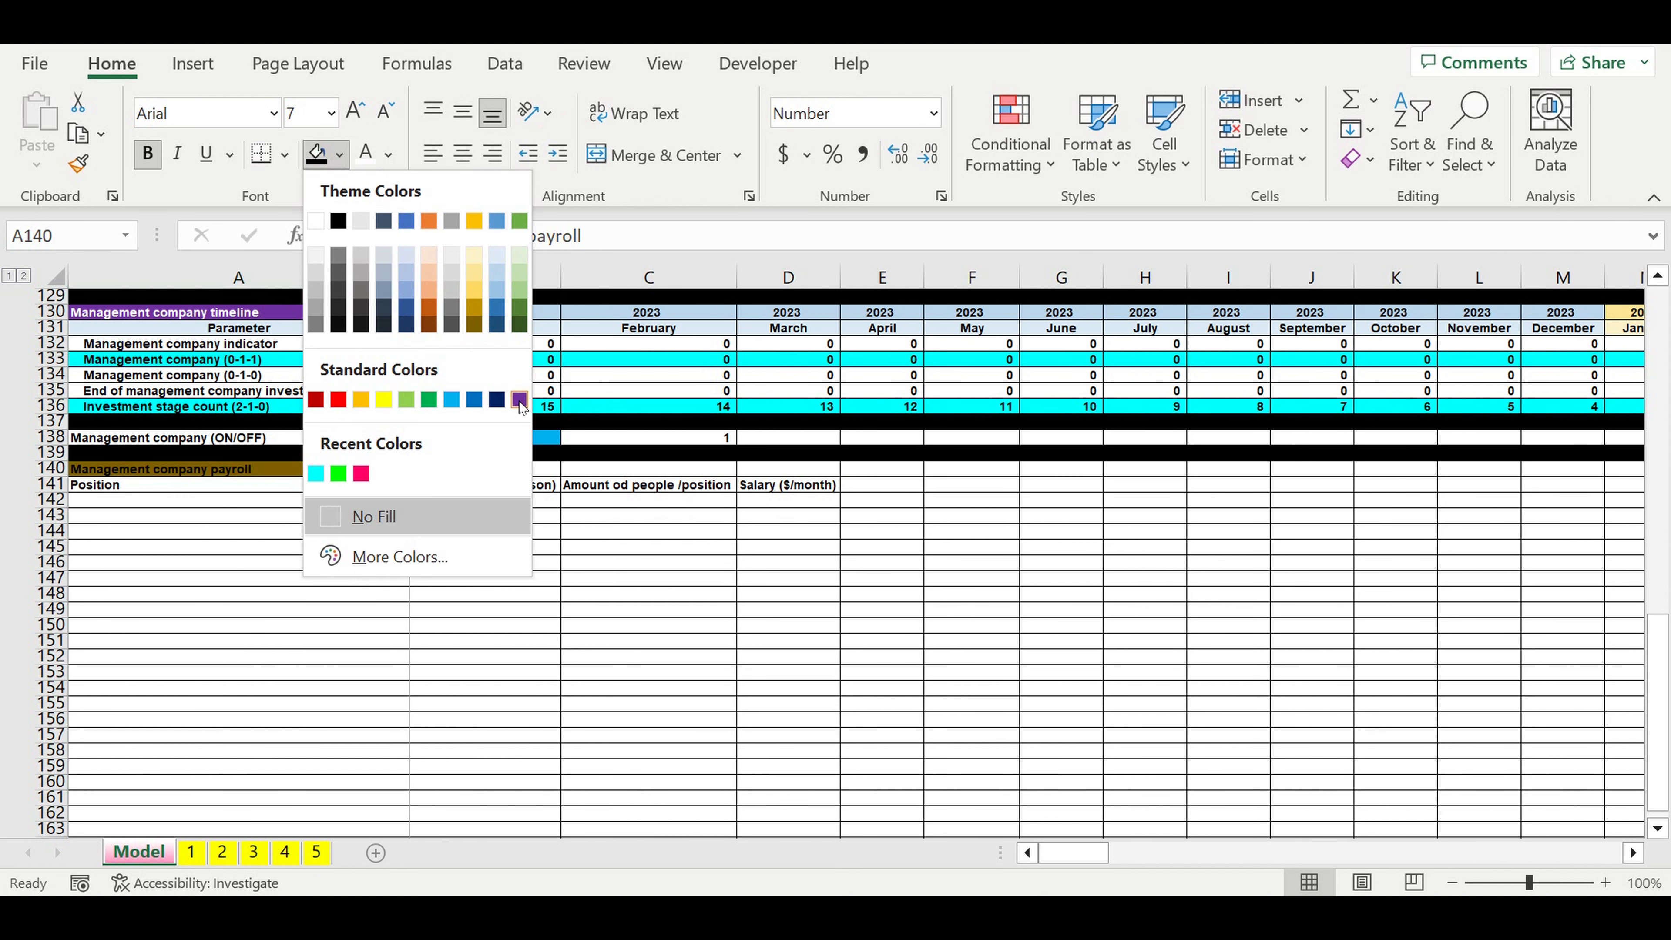
click(497, 400)
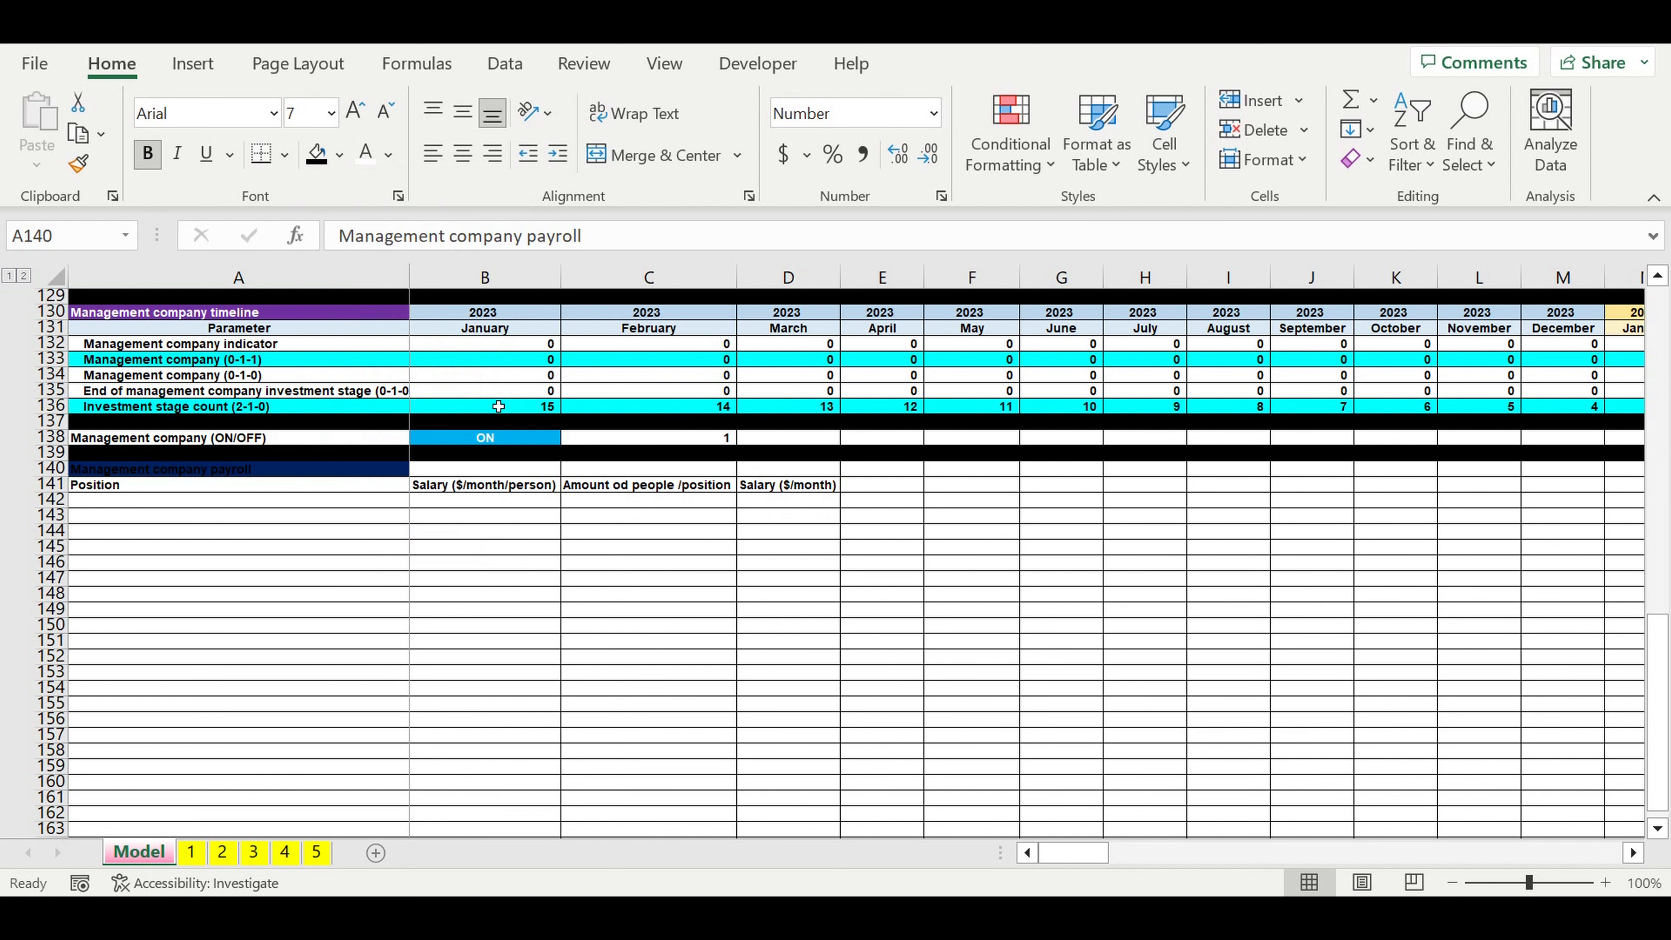
click(365, 153)
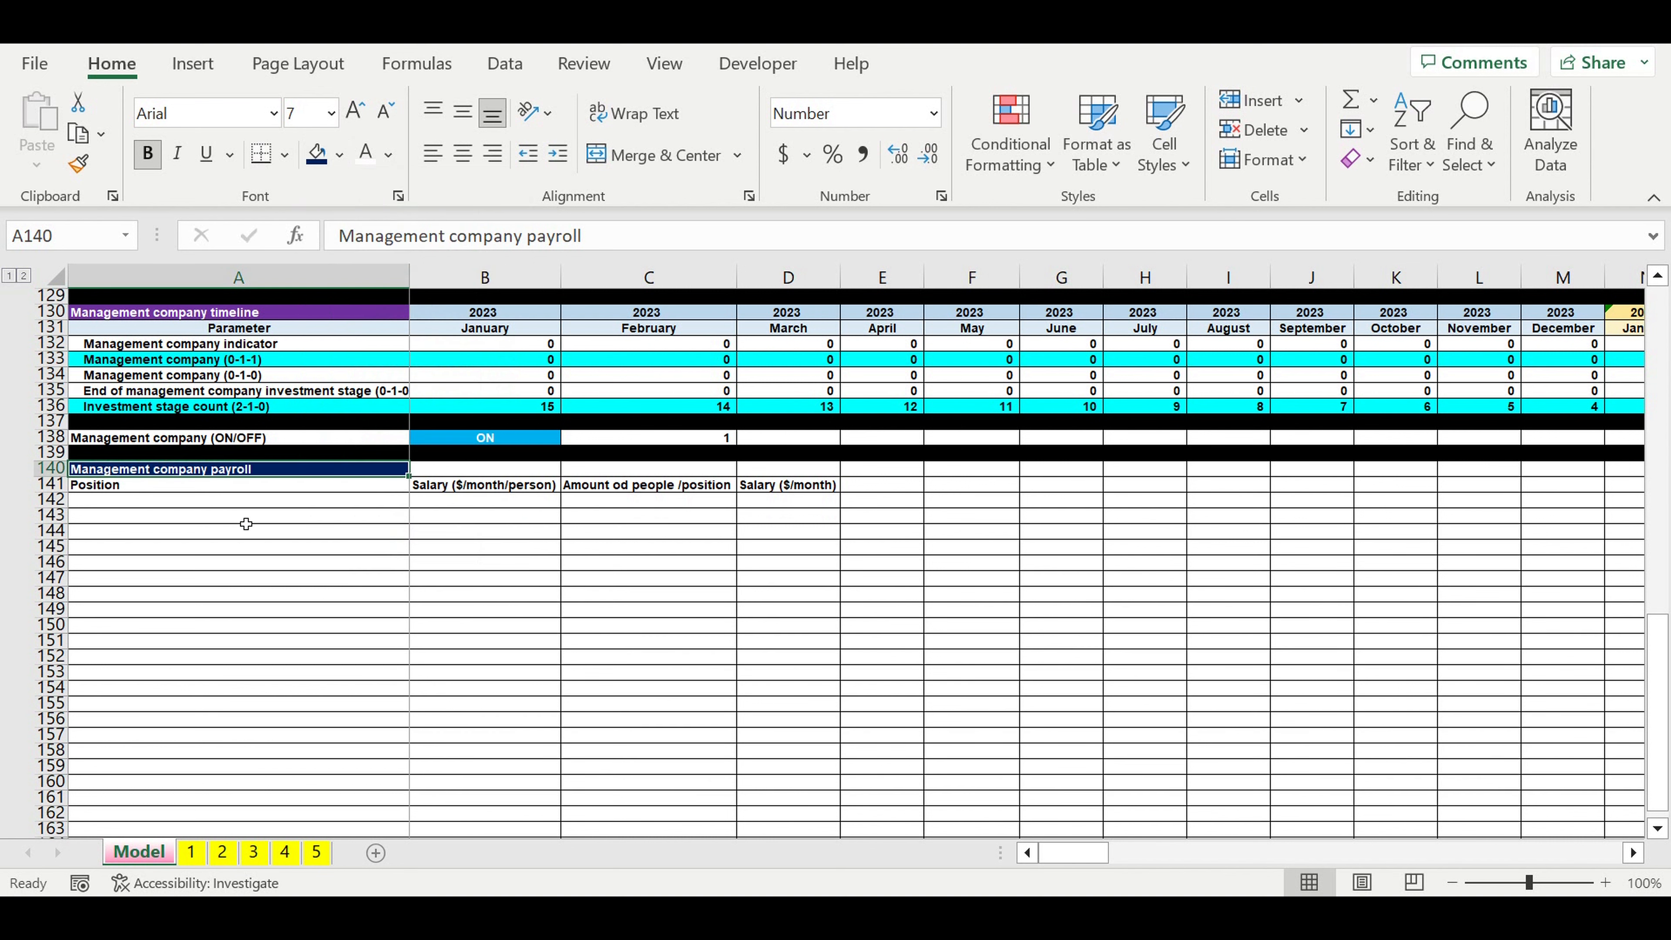
- Enter "Position management company 1" in A142 and fill the numbered series down to position 5 in A146
click(136, 505)
text(Position)
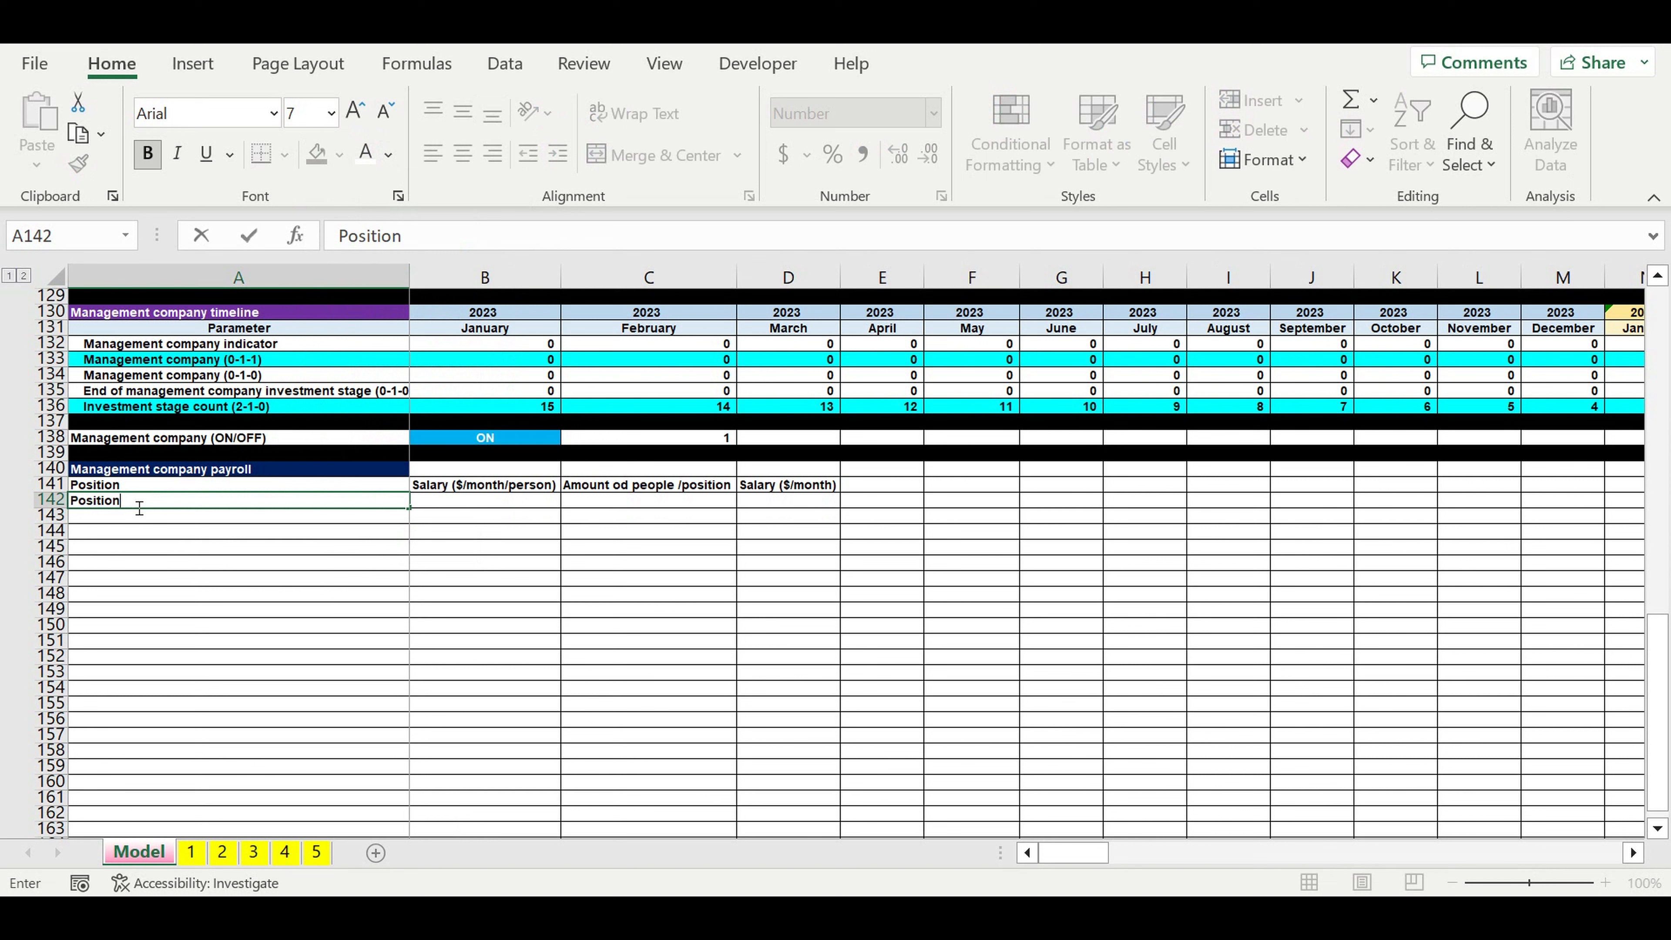
text( management con)
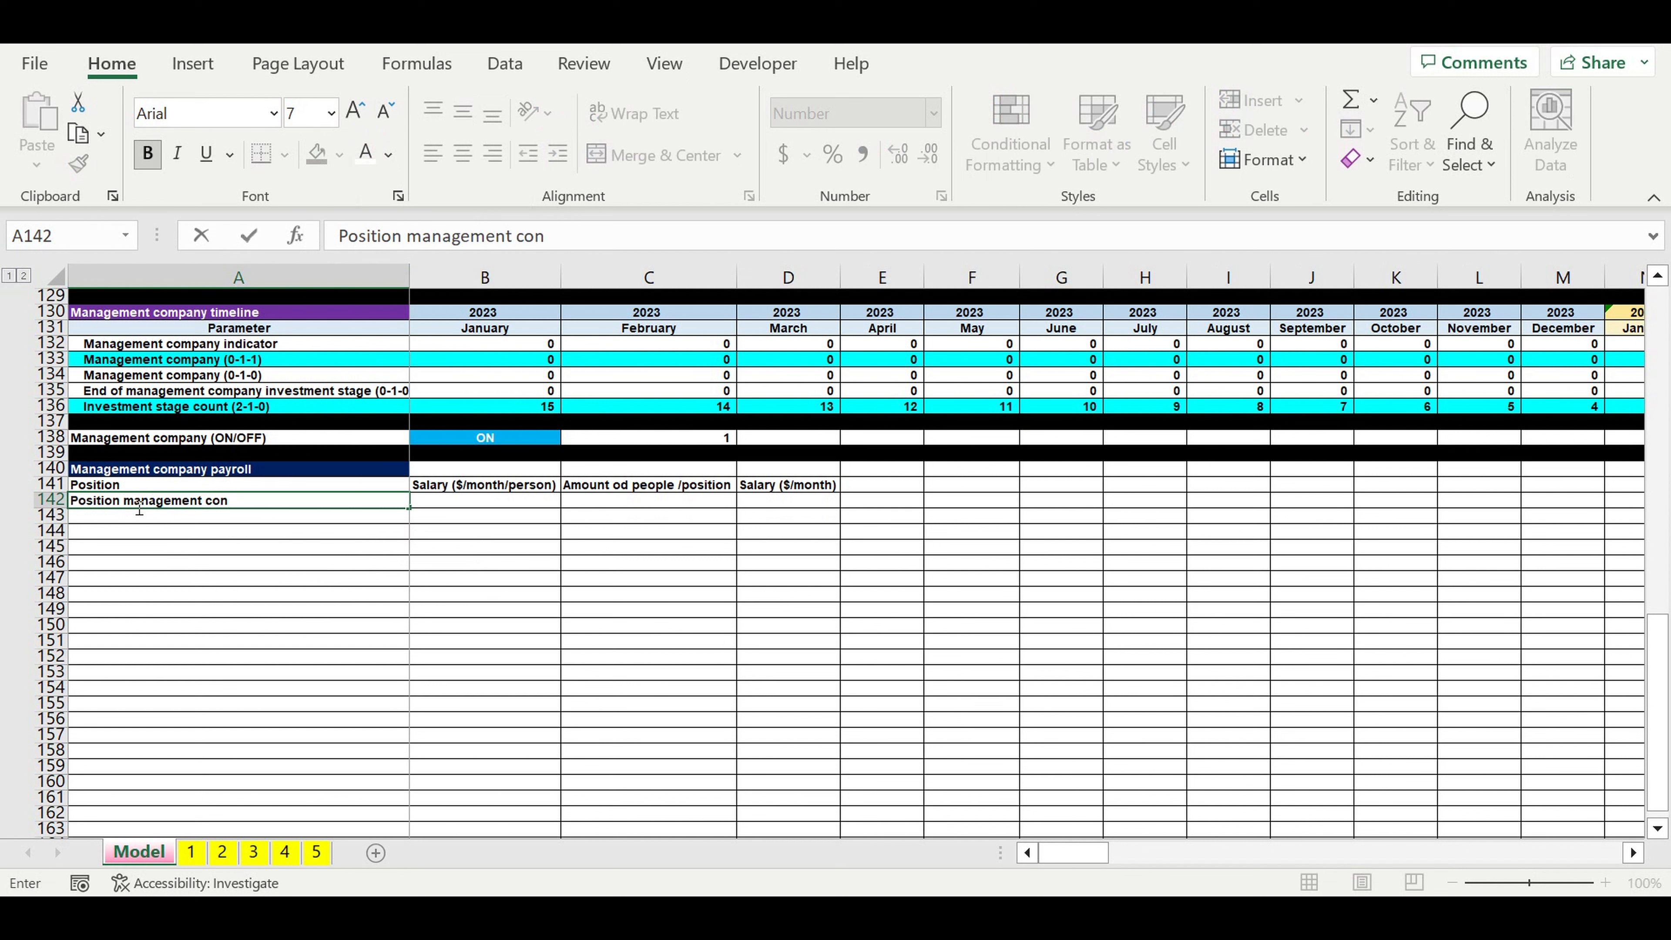
key(Tab)
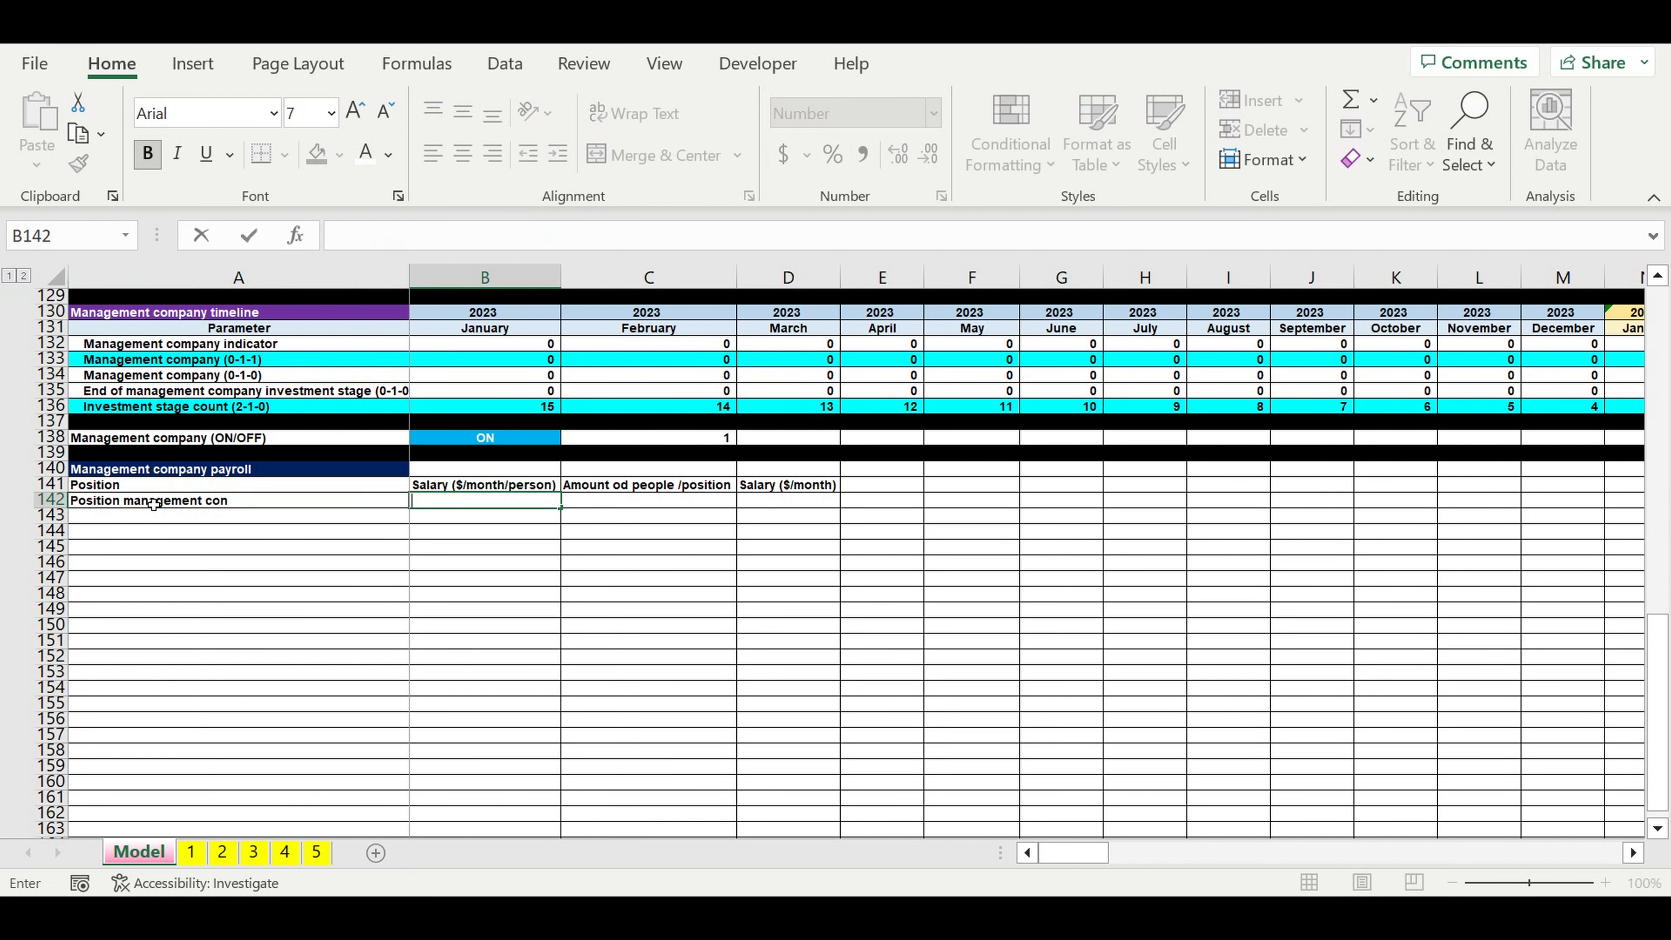
click(158, 507)
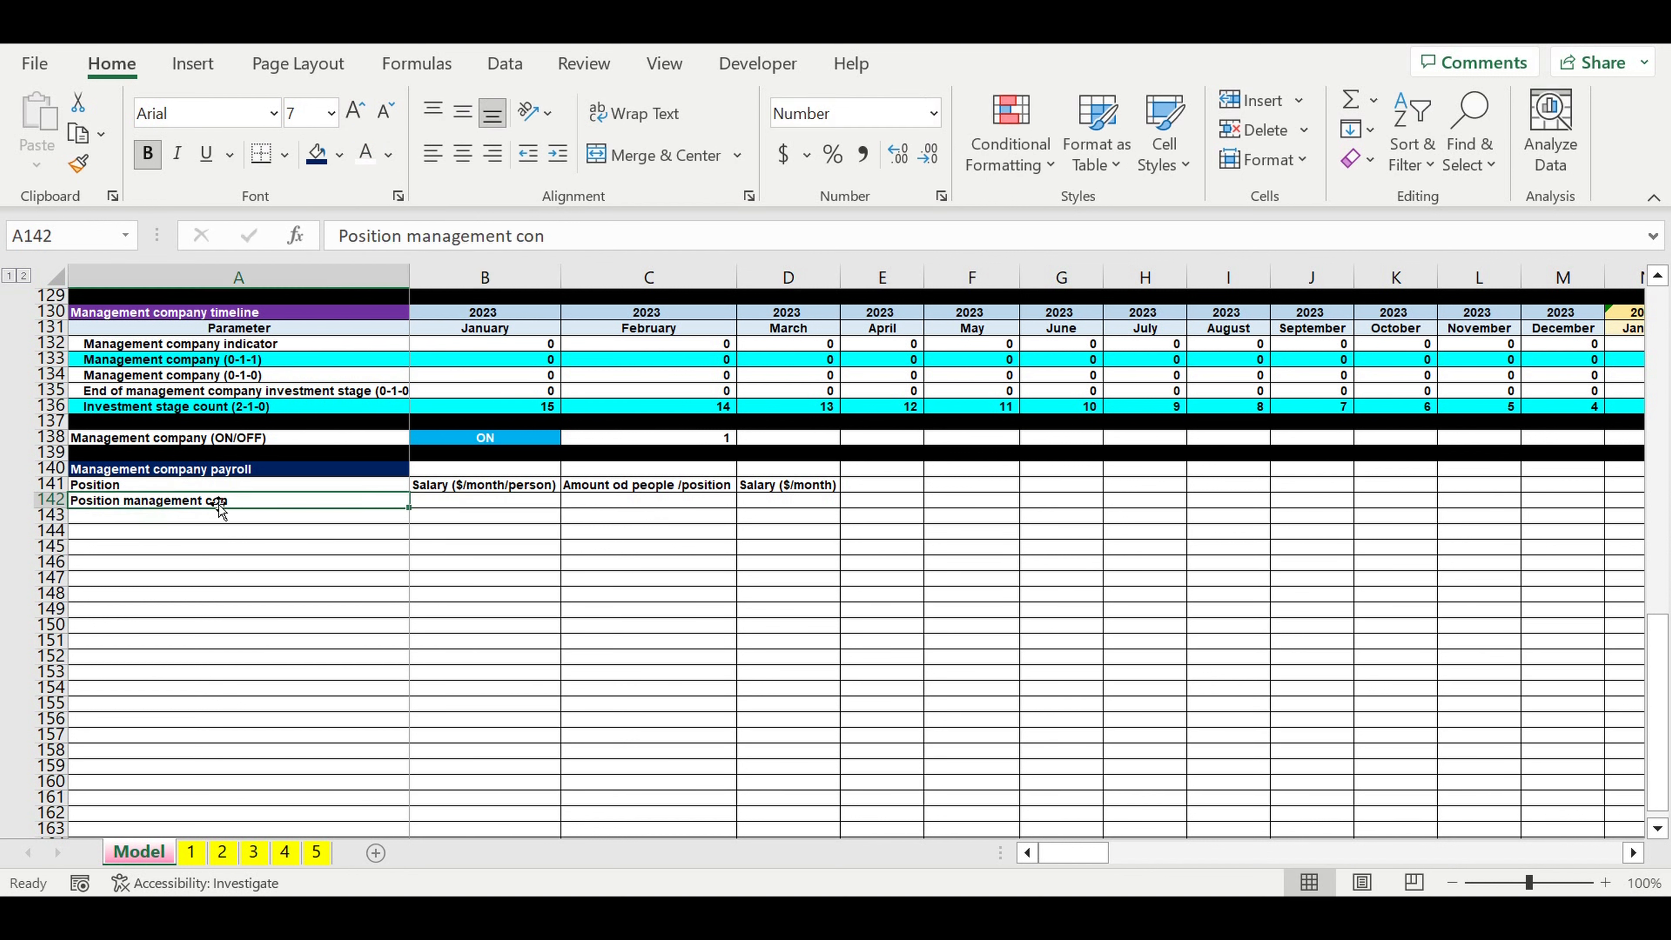
click(570, 247)
text(mpany 1)
key(Return)
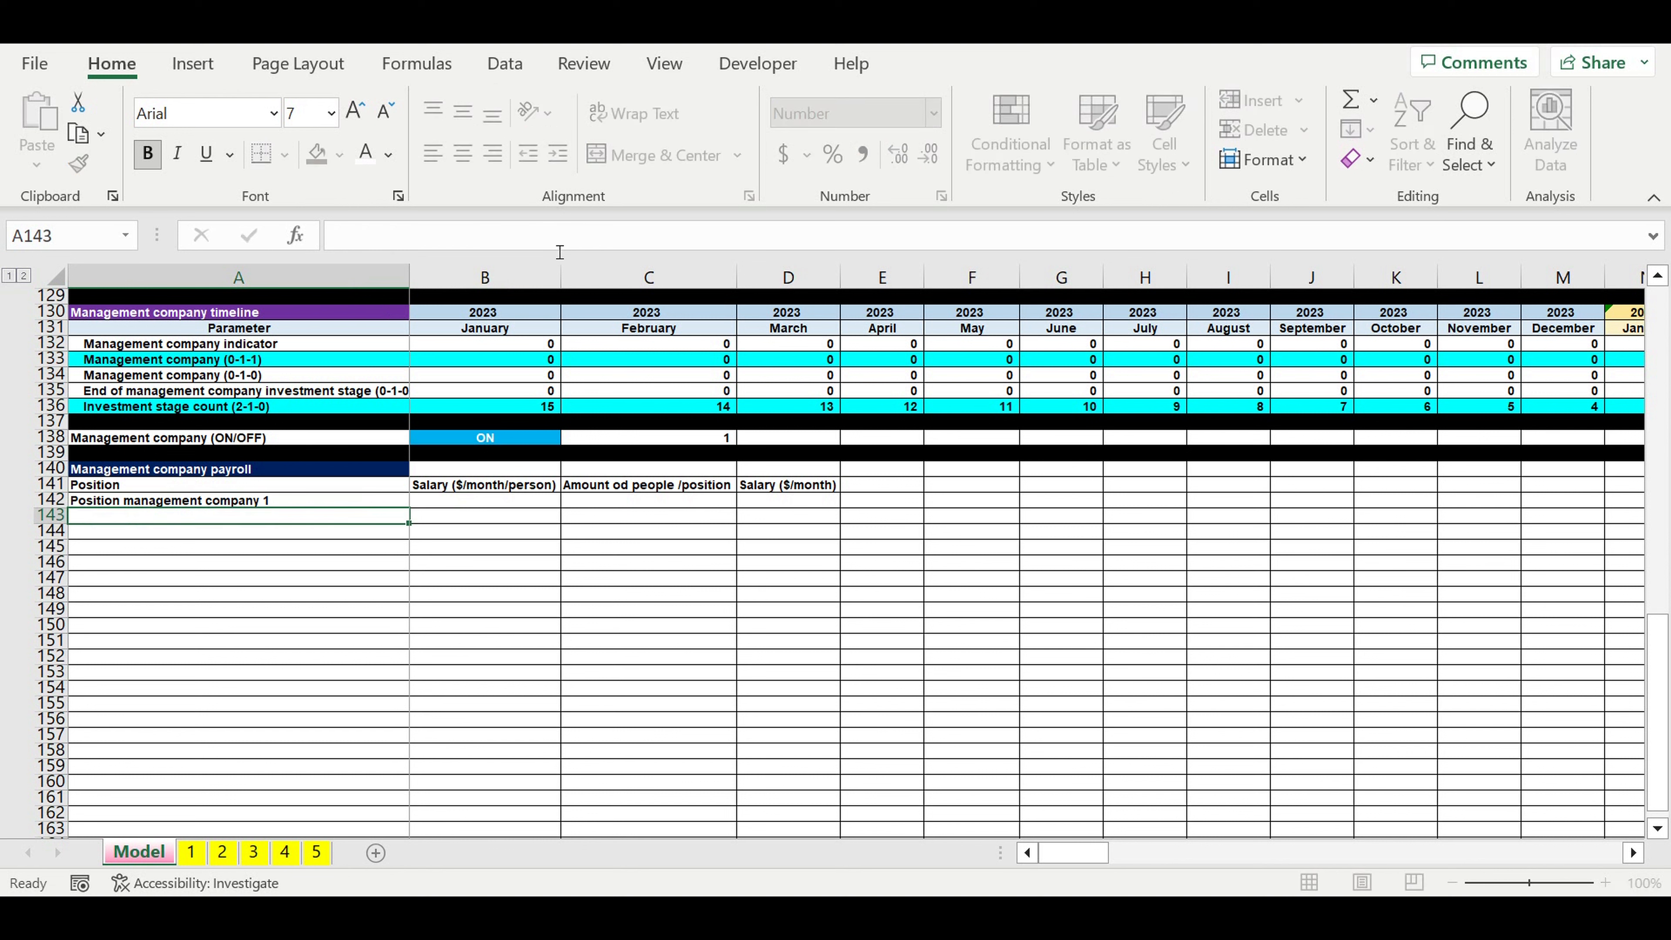
click(394, 504)
drag(417, 512, 412, 573)
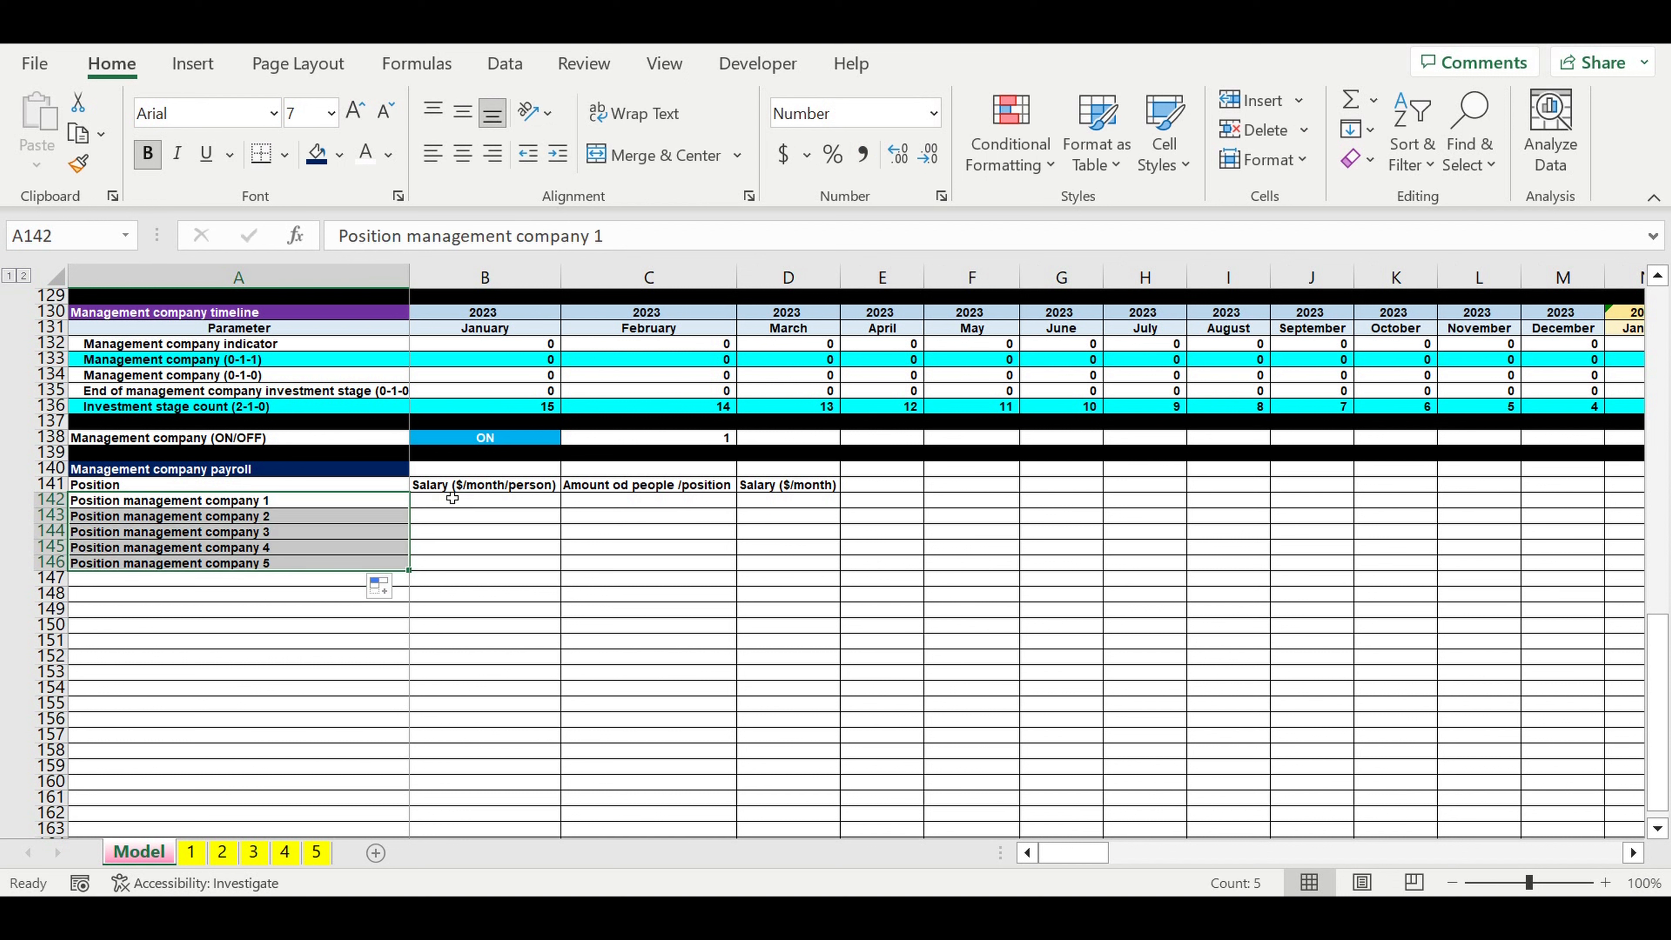
- Enter a monthly salary per person of 2000 for Position management company 1 in B142
click(452, 500)
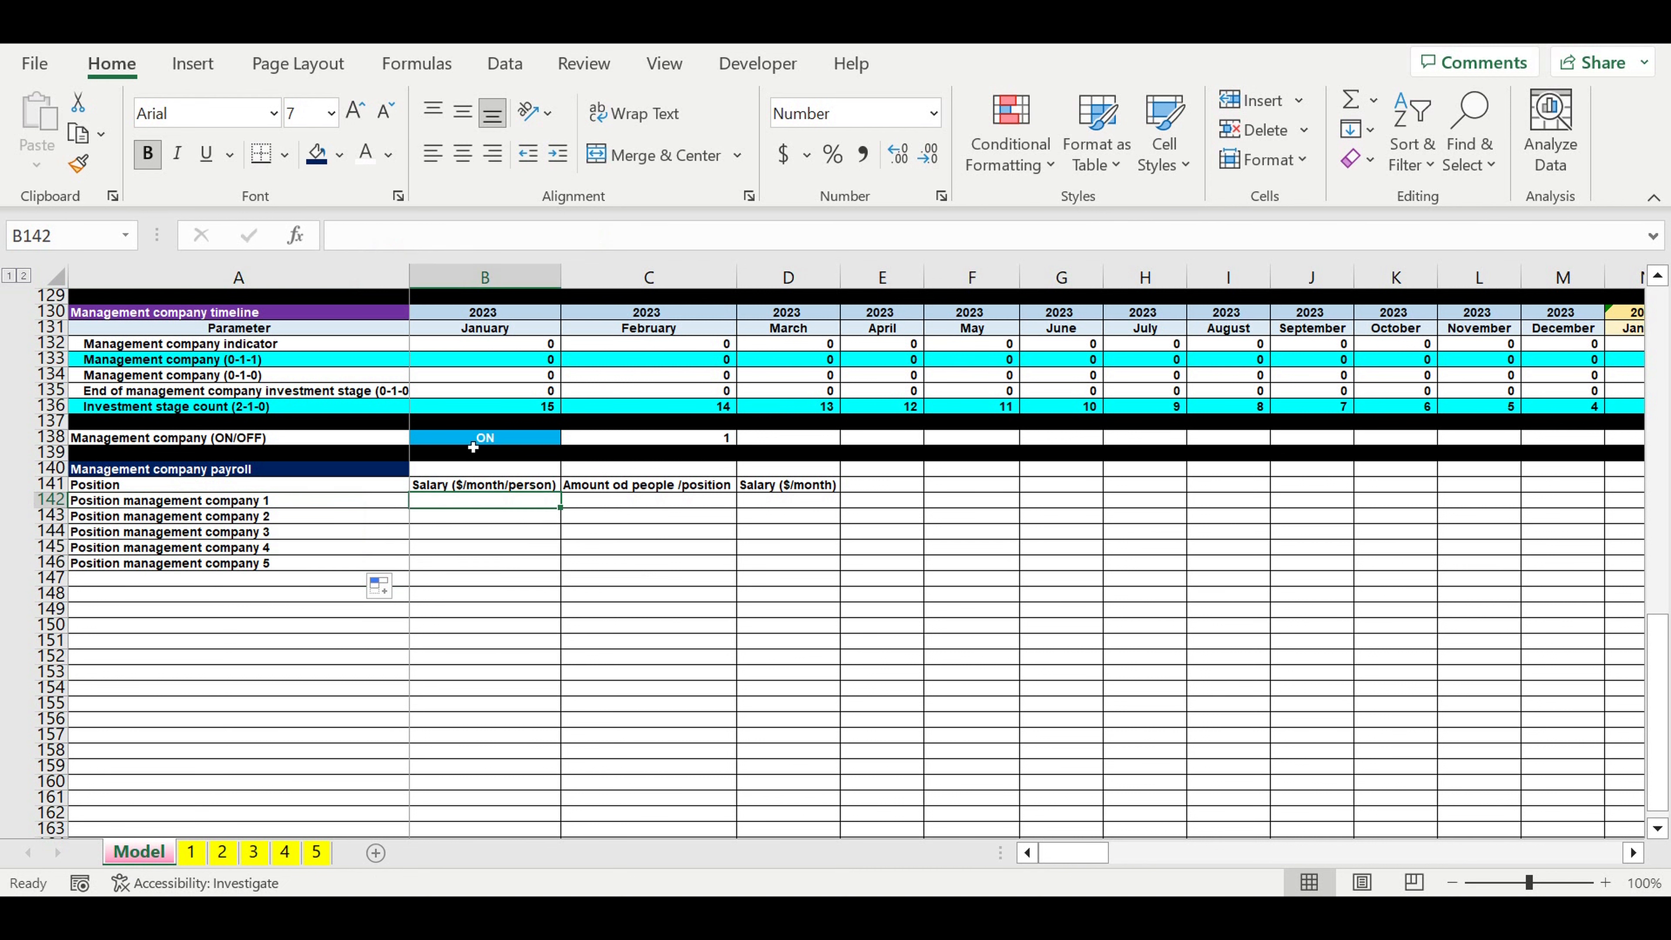
text(2000)
key(Up)
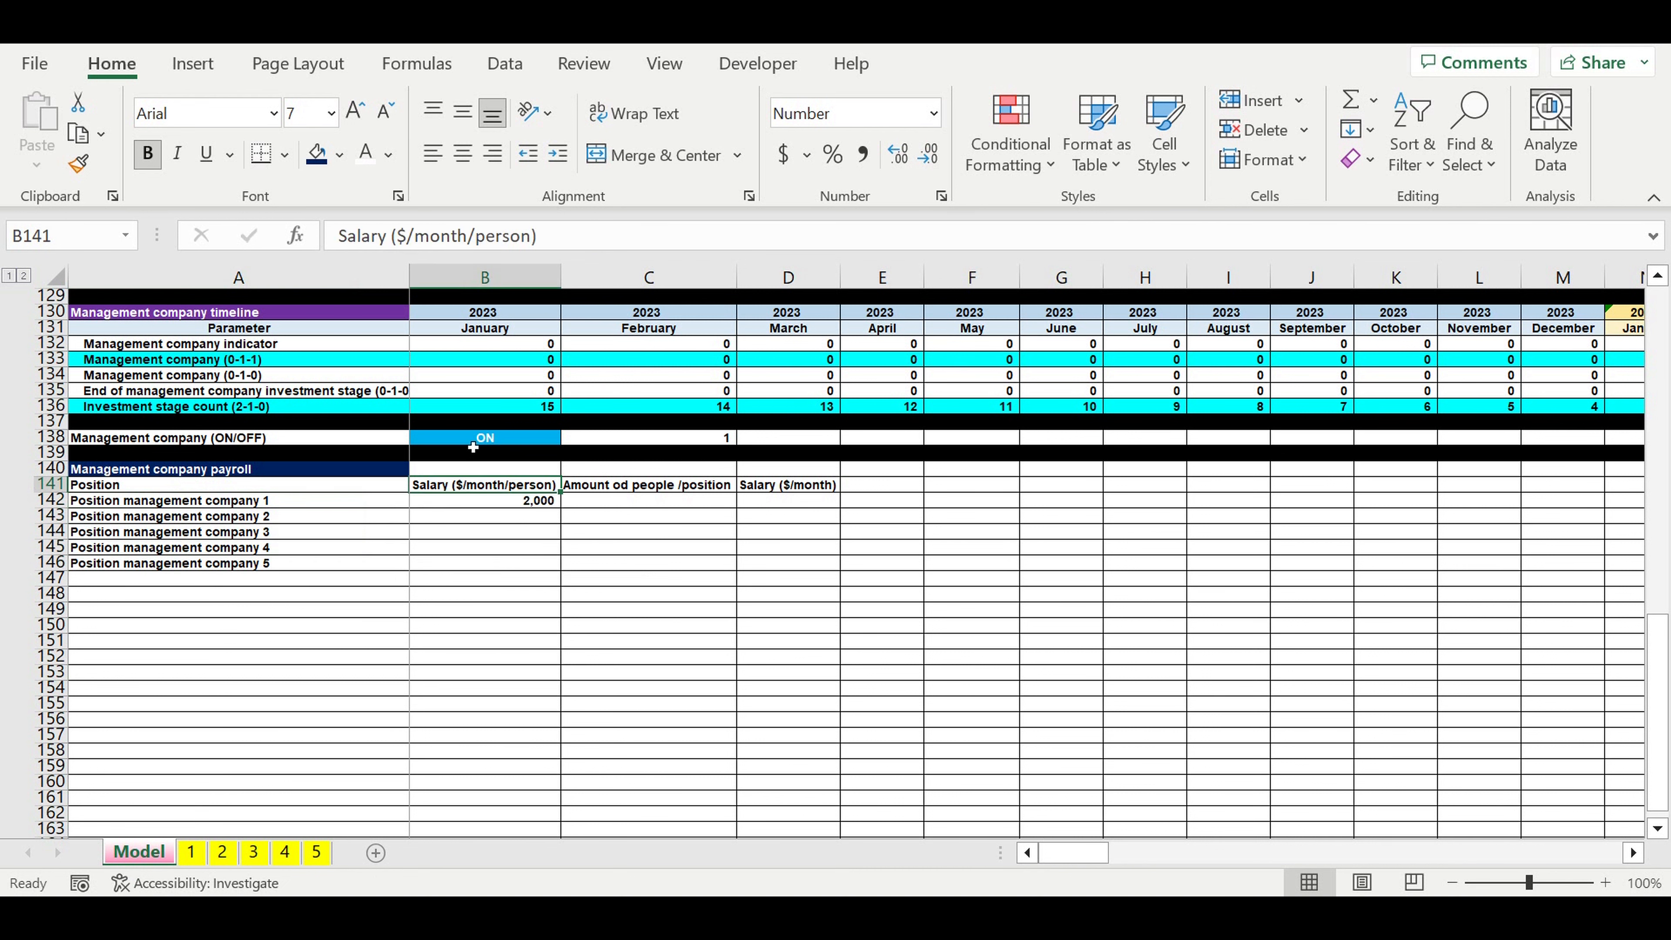
- Enter the number of people as 1 in C142, 3 in C144, 2 in C145 and 1 in C146, skipping C143
click(647, 509)
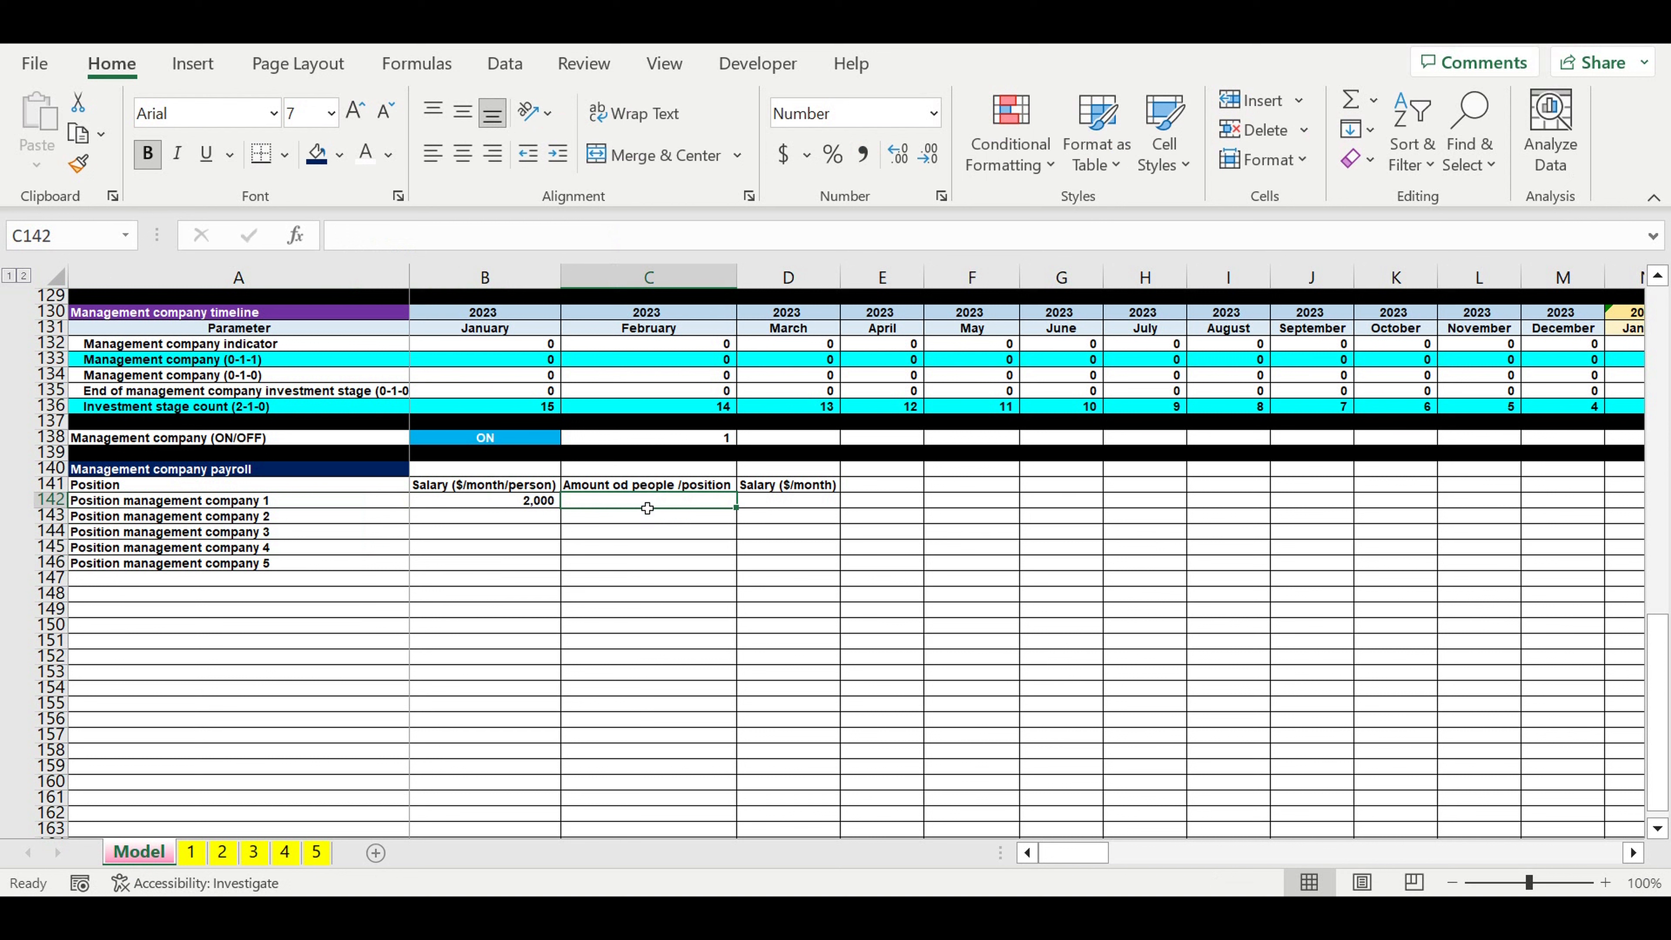
text(1)
key(Return)
key(Return)
text(3)
key(Return)
text(2)
key(Return)
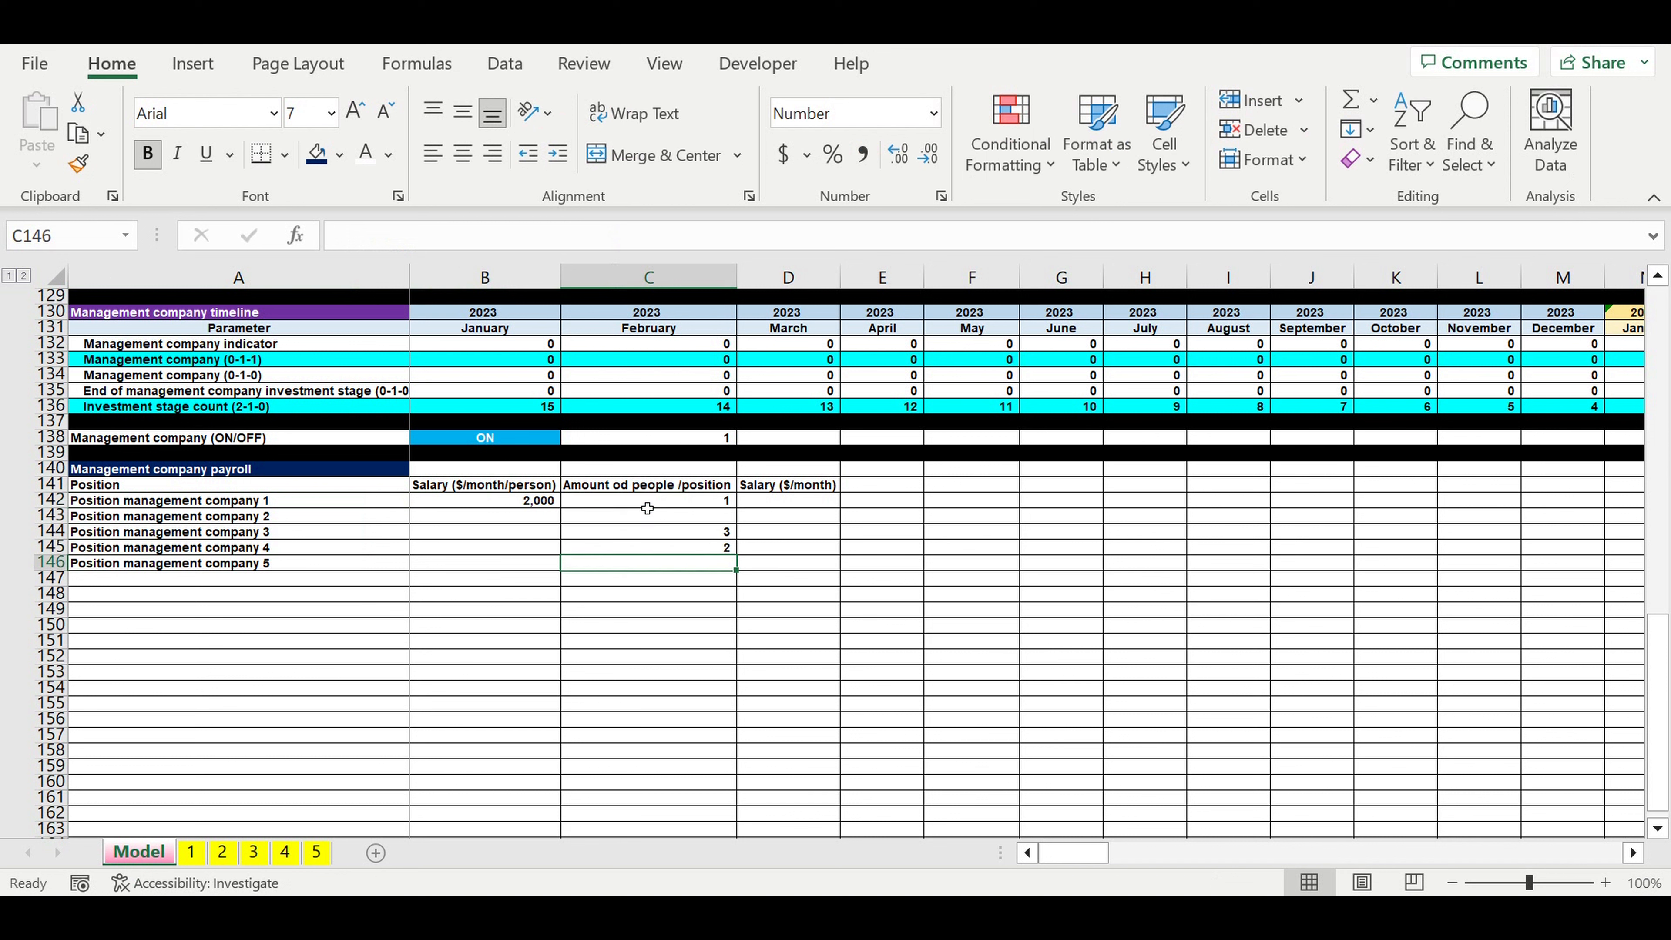
text(1)
key(Return)
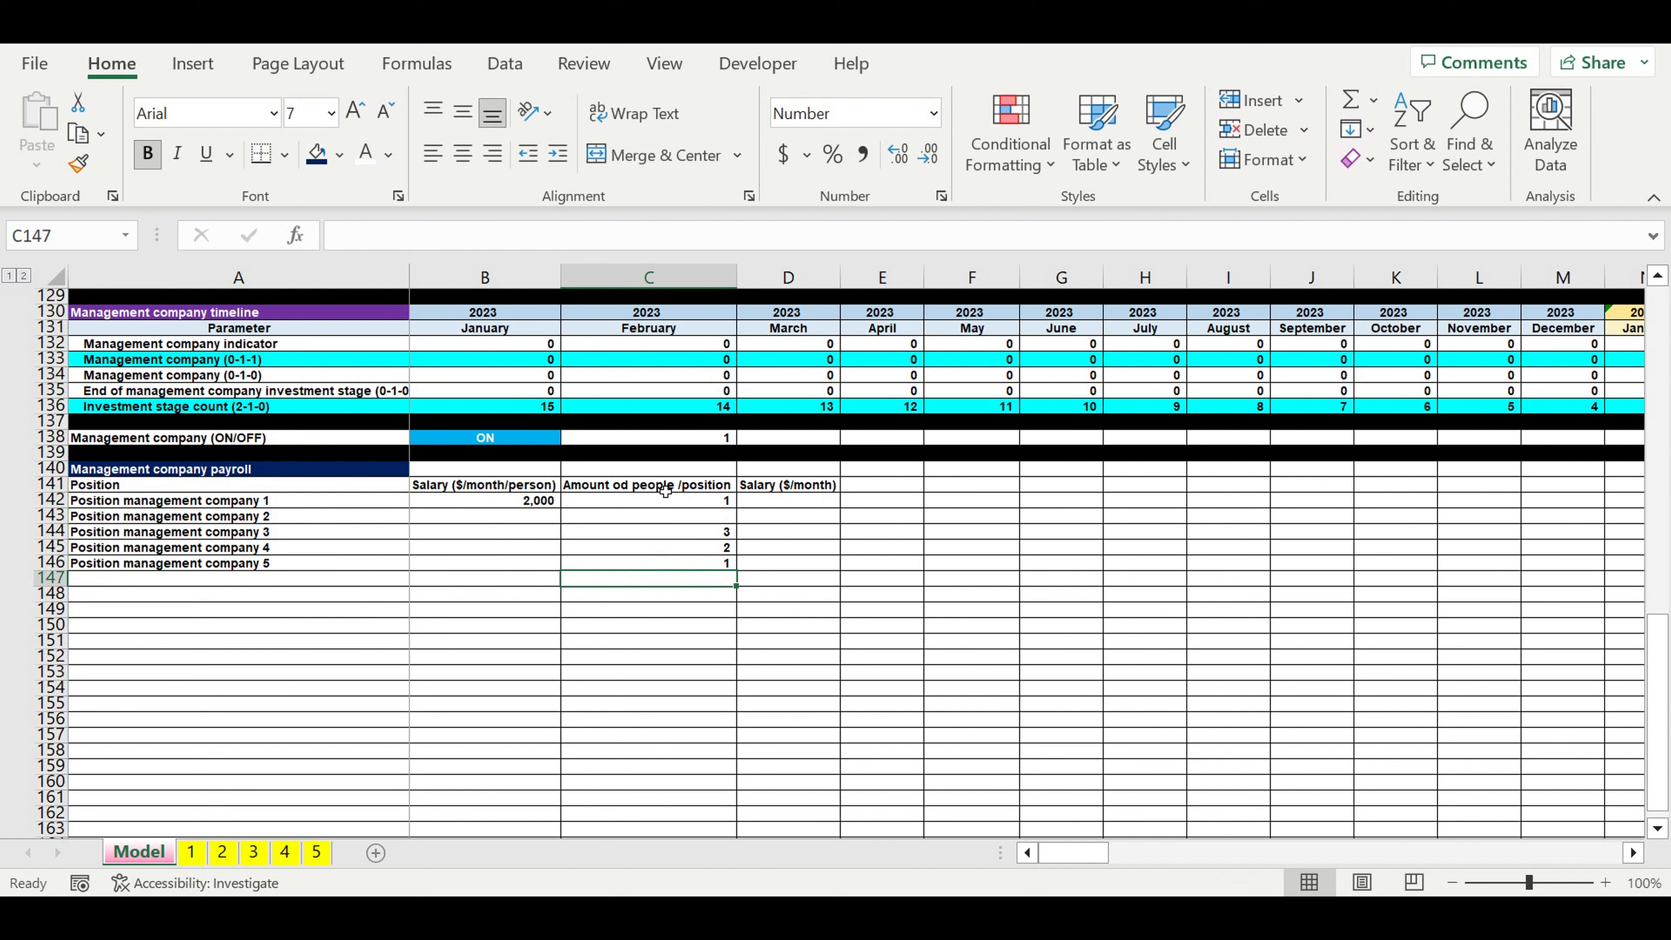
- Enter 2 people for Position management company 2 in C143 and copy the 2000 salary from B142 down to B146
click(704, 519)
text(2)
key(Return)
click(782, 581)
click(526, 501)
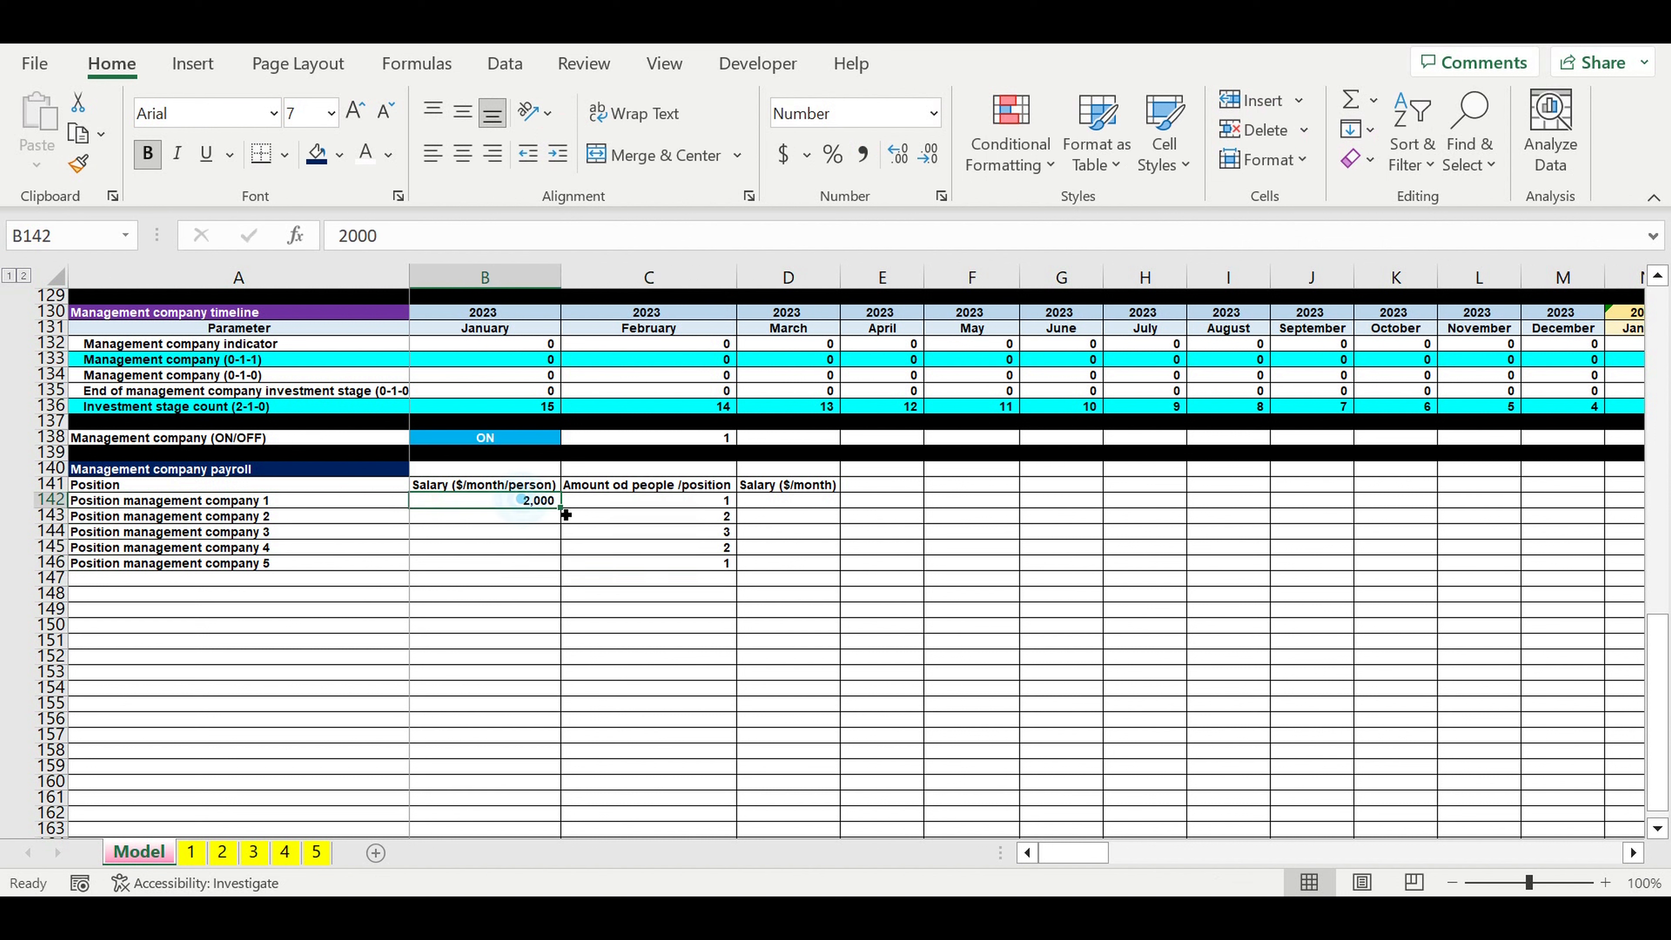
drag(560, 507, 610, 584)
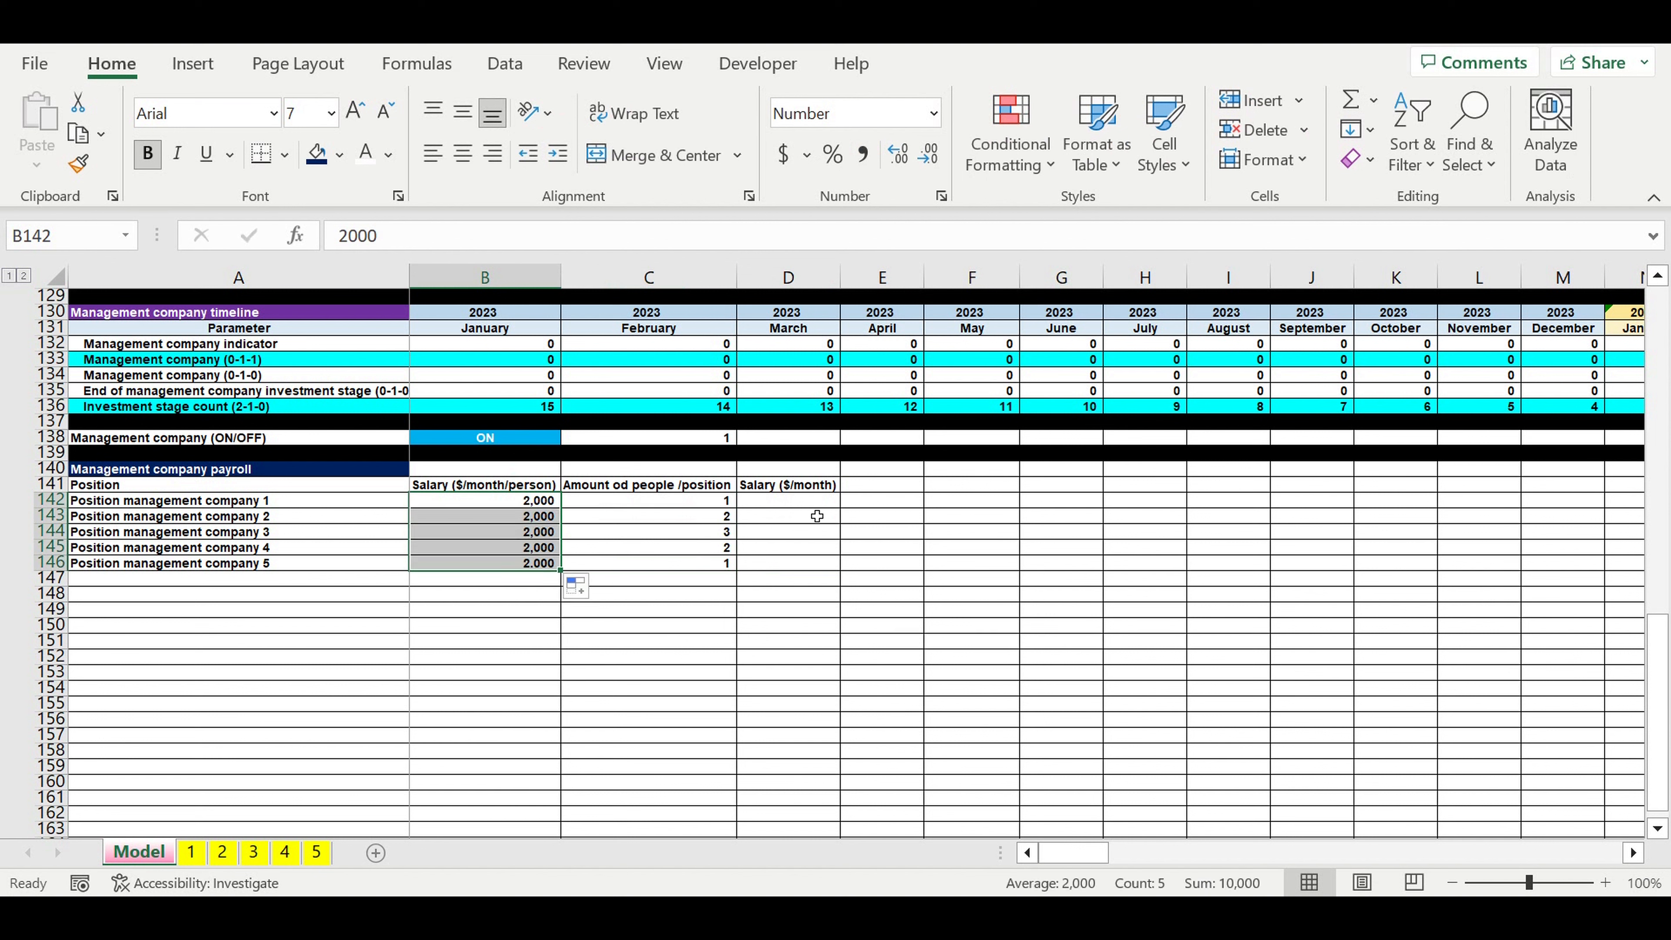
- Enter a monthly salary formula in D142 that multiplies the negative of B142 by C142
click(800, 502)
text(-)
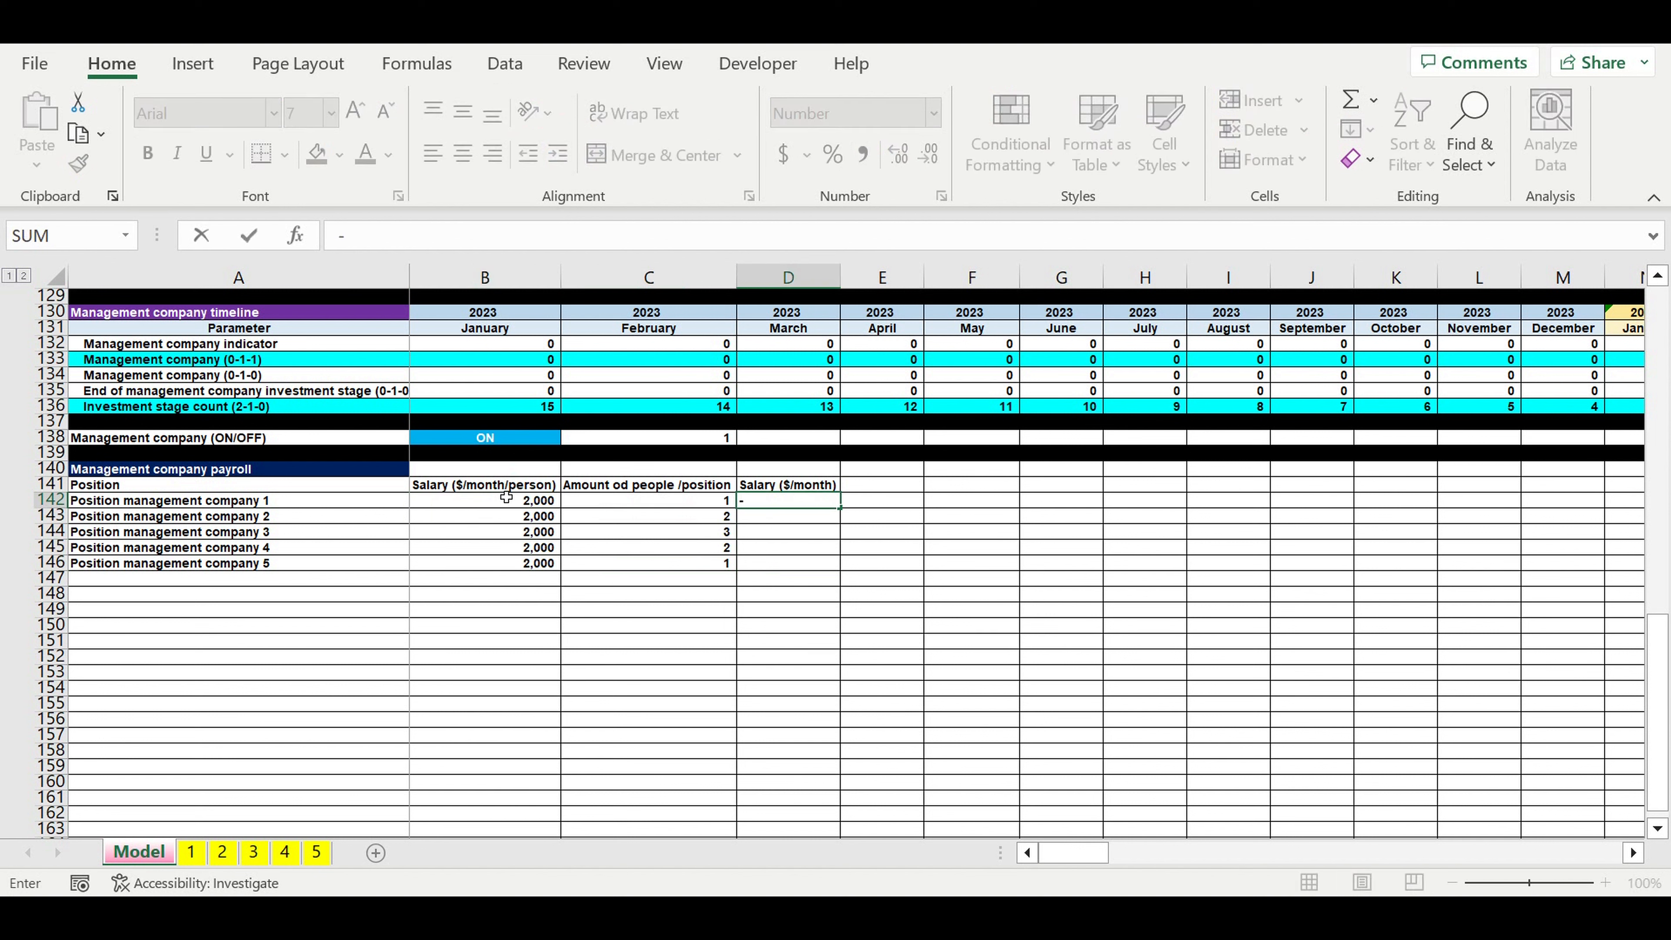
click(504, 505)
text(*)
click(615, 502)
key(Return)
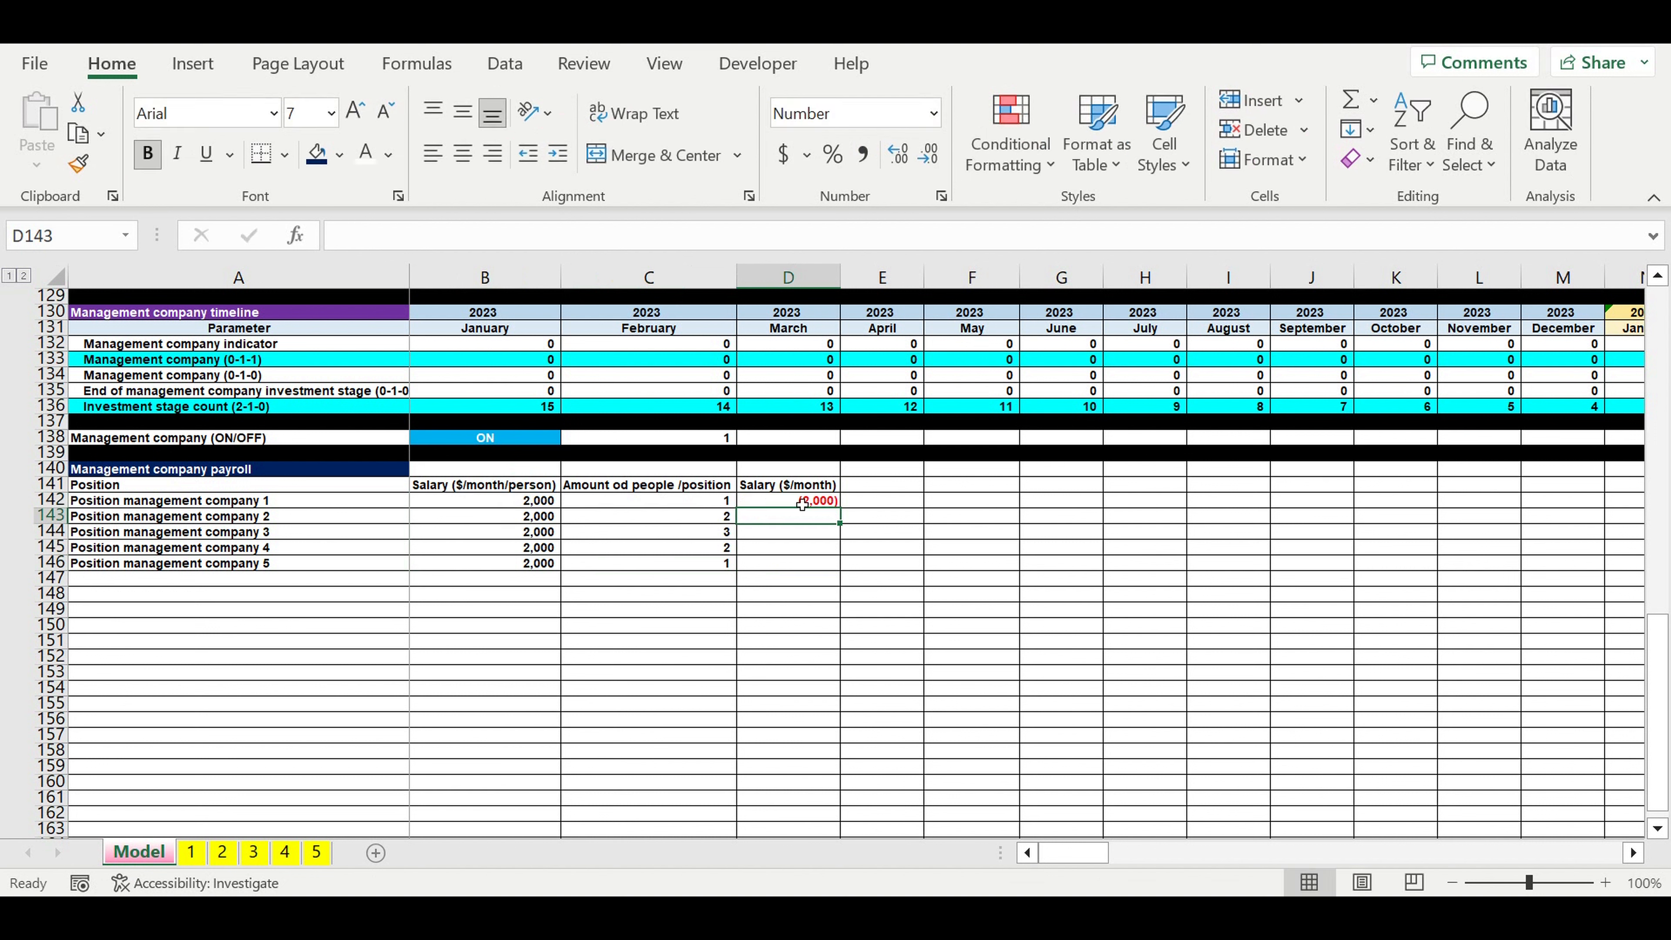
- Remove the minus sign from the salary formula in D142 and fill the formula down to D146
click(812, 502)
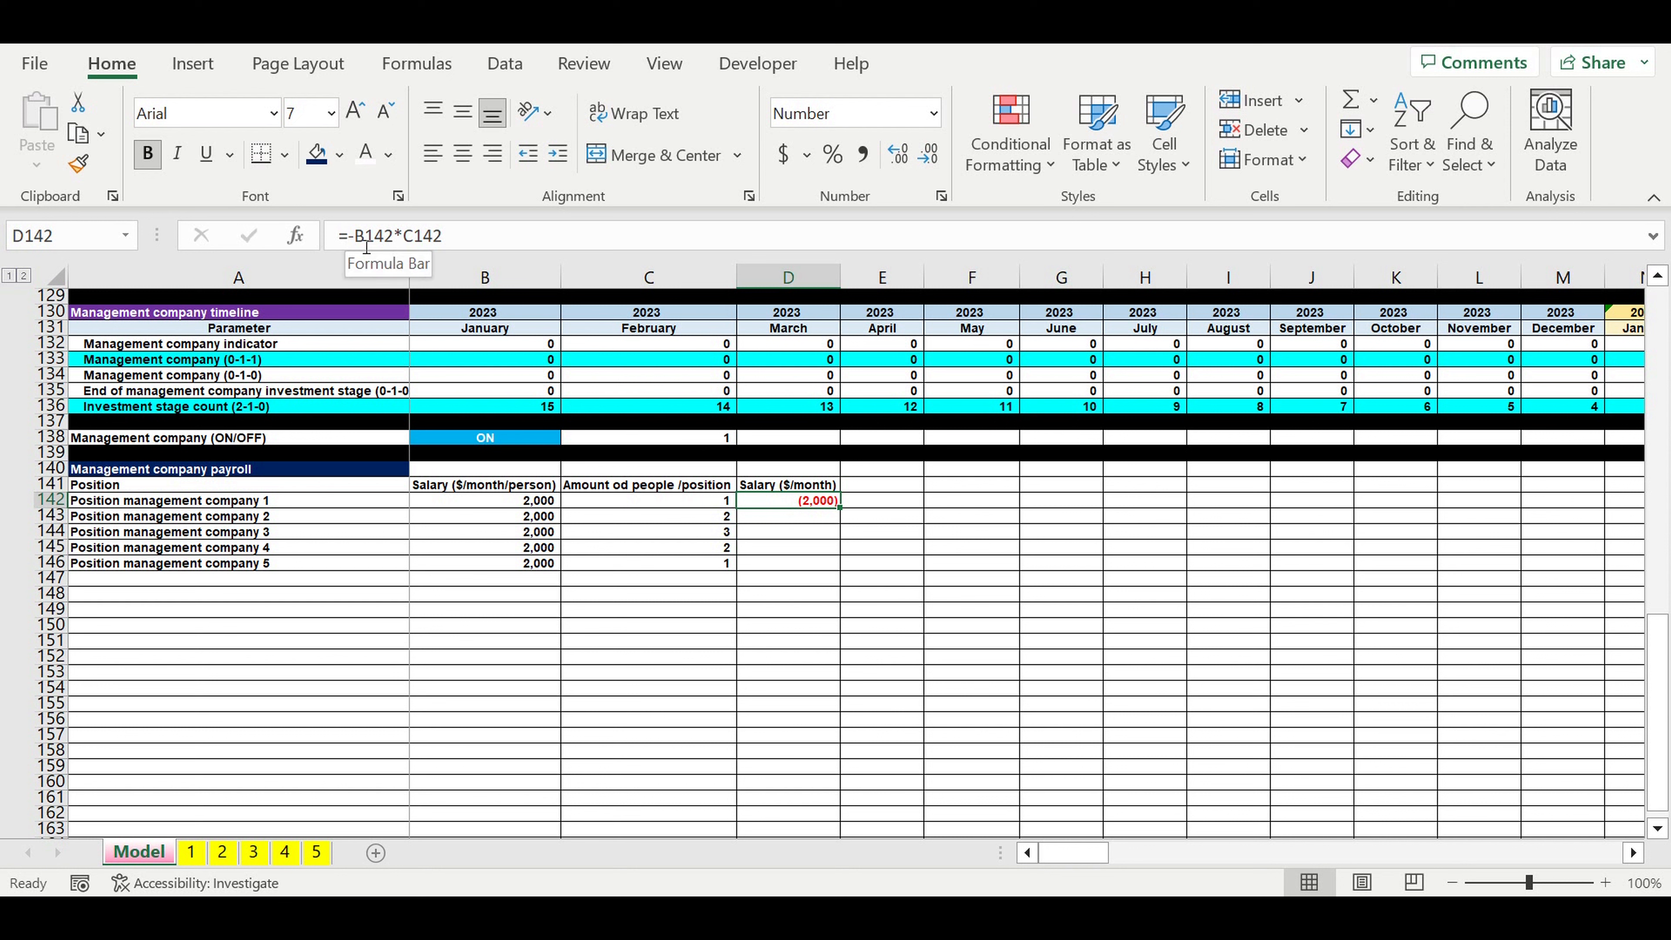
click(416, 247)
key(BackSpace)
key(ctrl+Return)
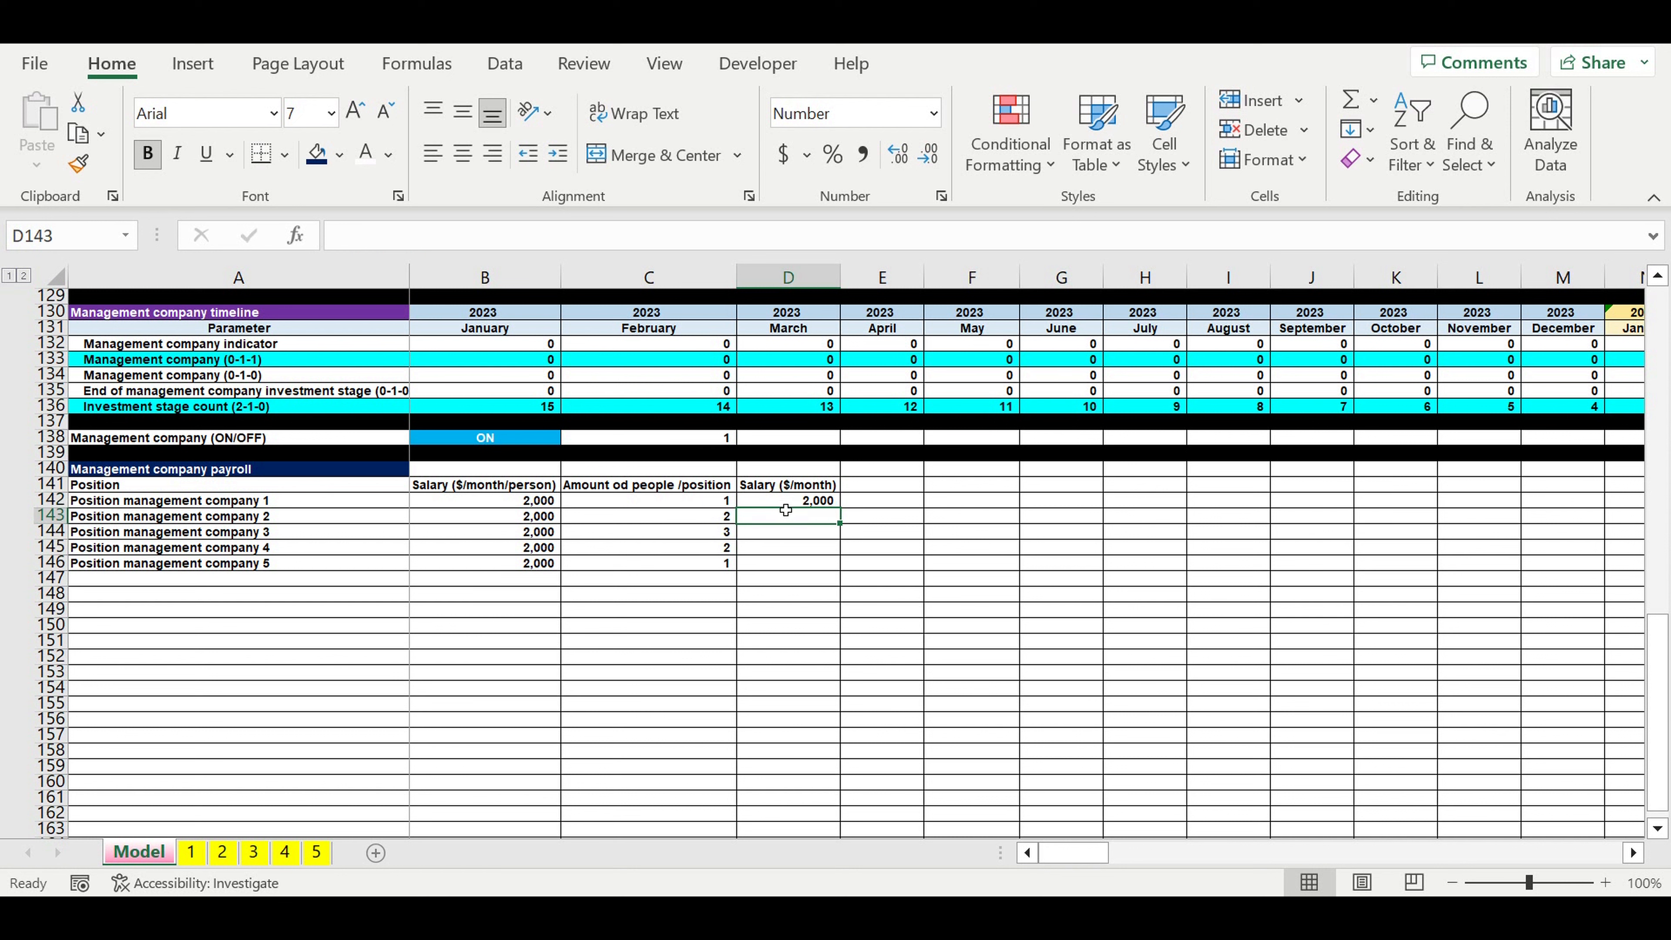
drag(840, 511, 960, 559)
click(959, 549)
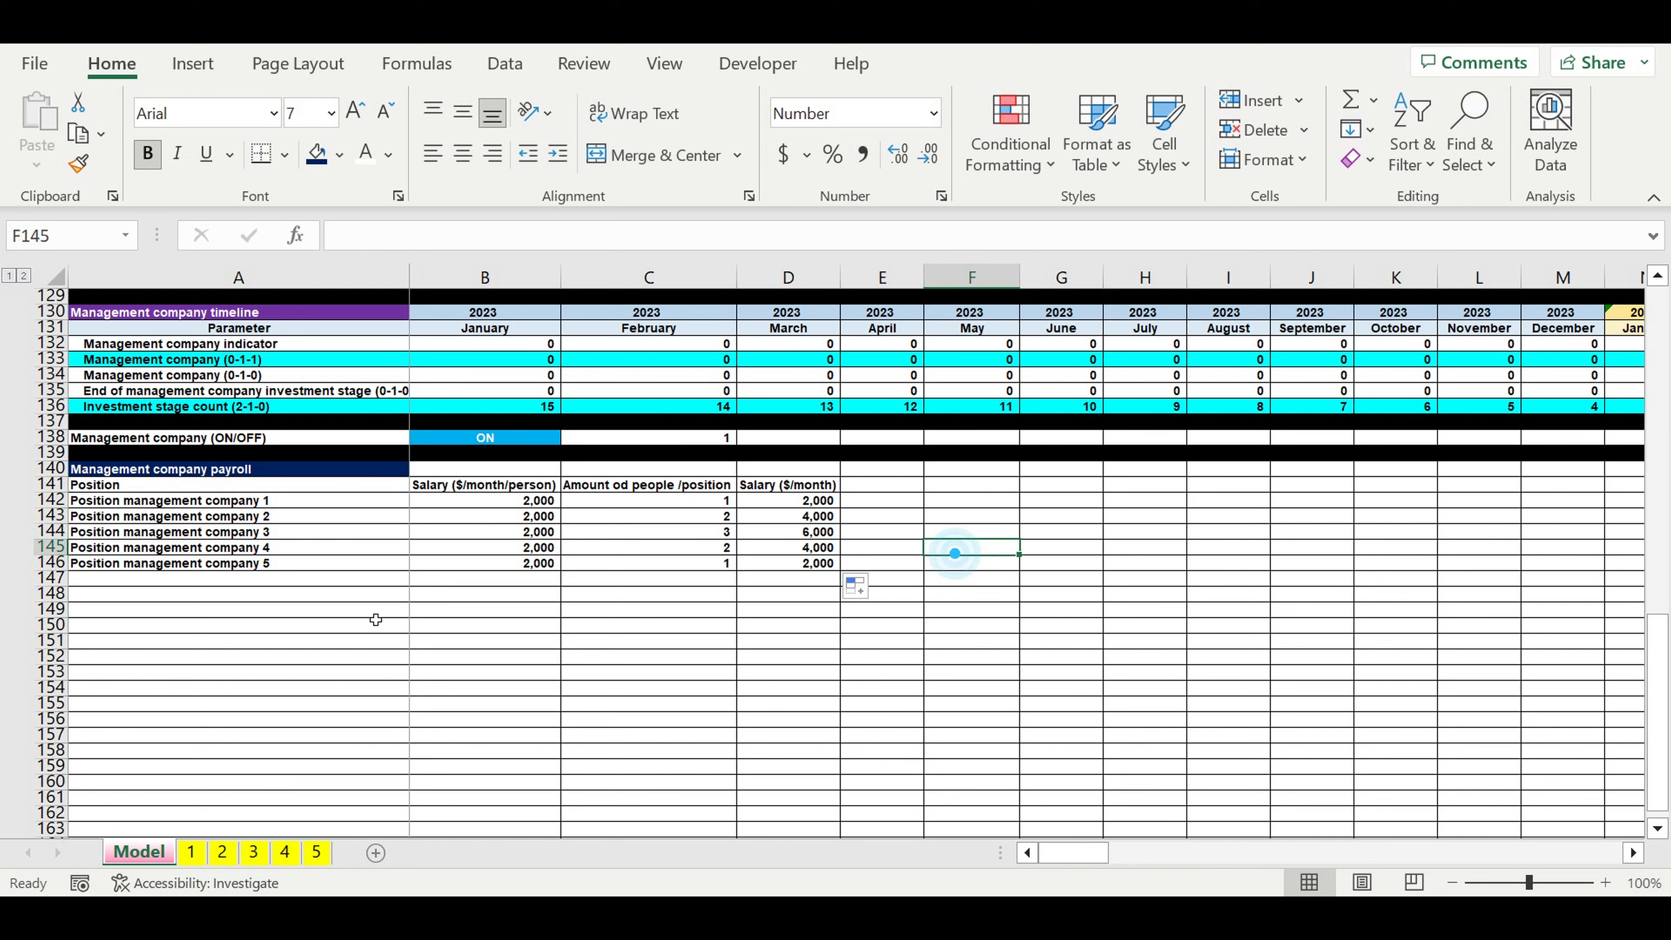
- Fill the whole of row 147 with black as a separator below the payroll table
click(53, 577)
click(341, 156)
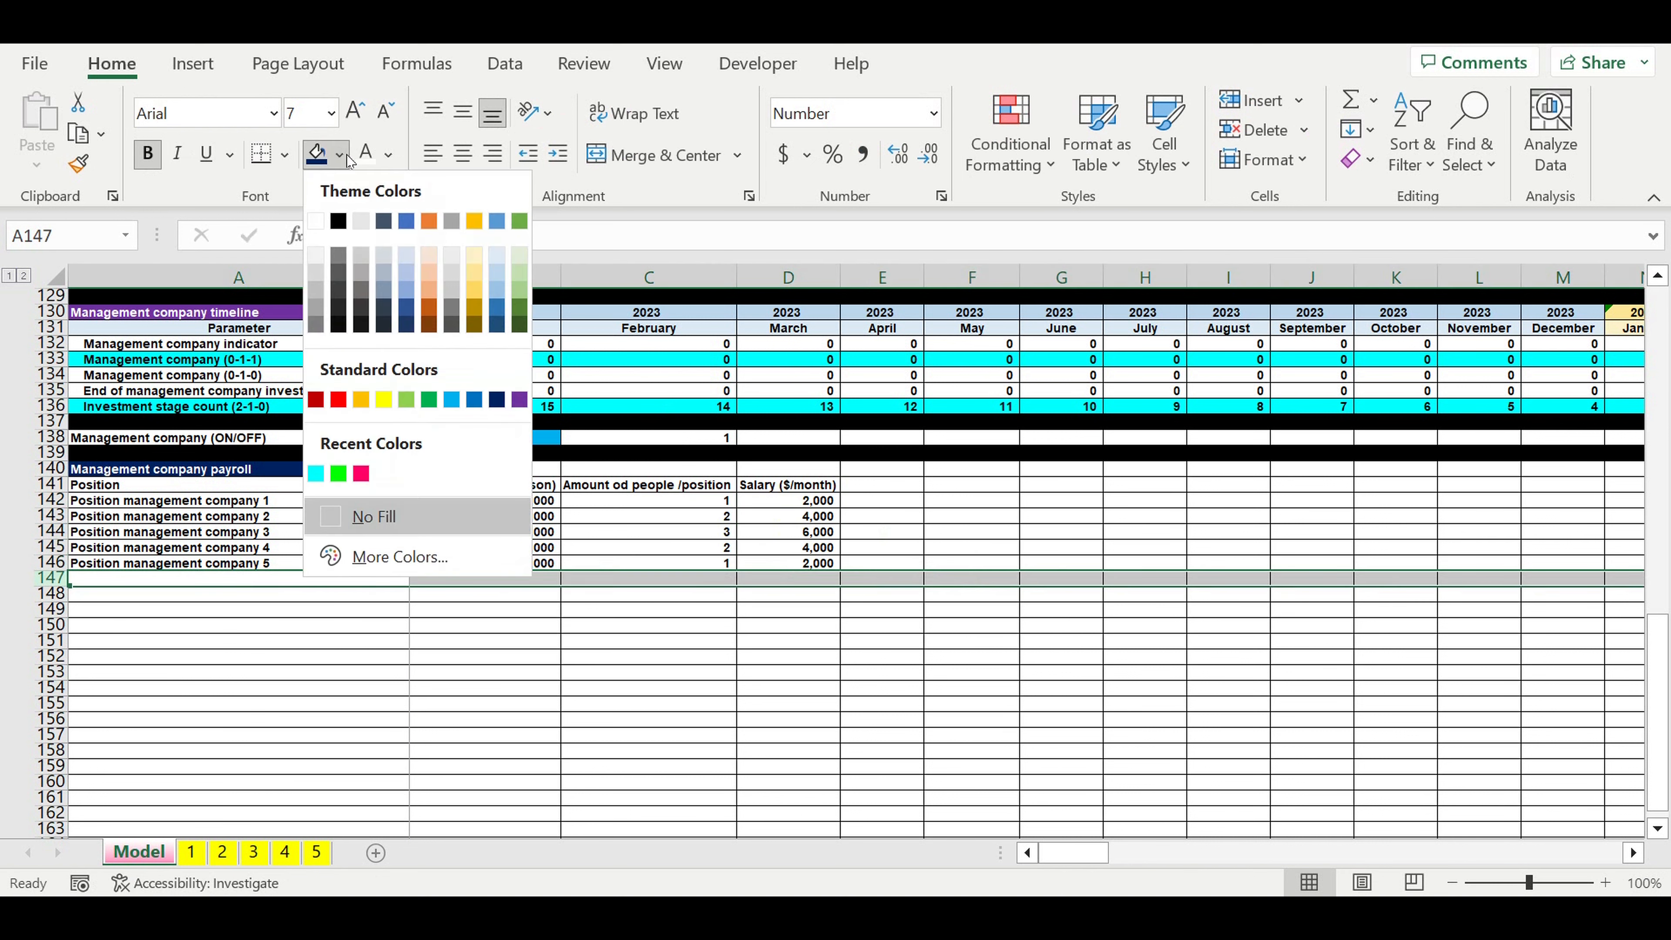
click(338, 221)
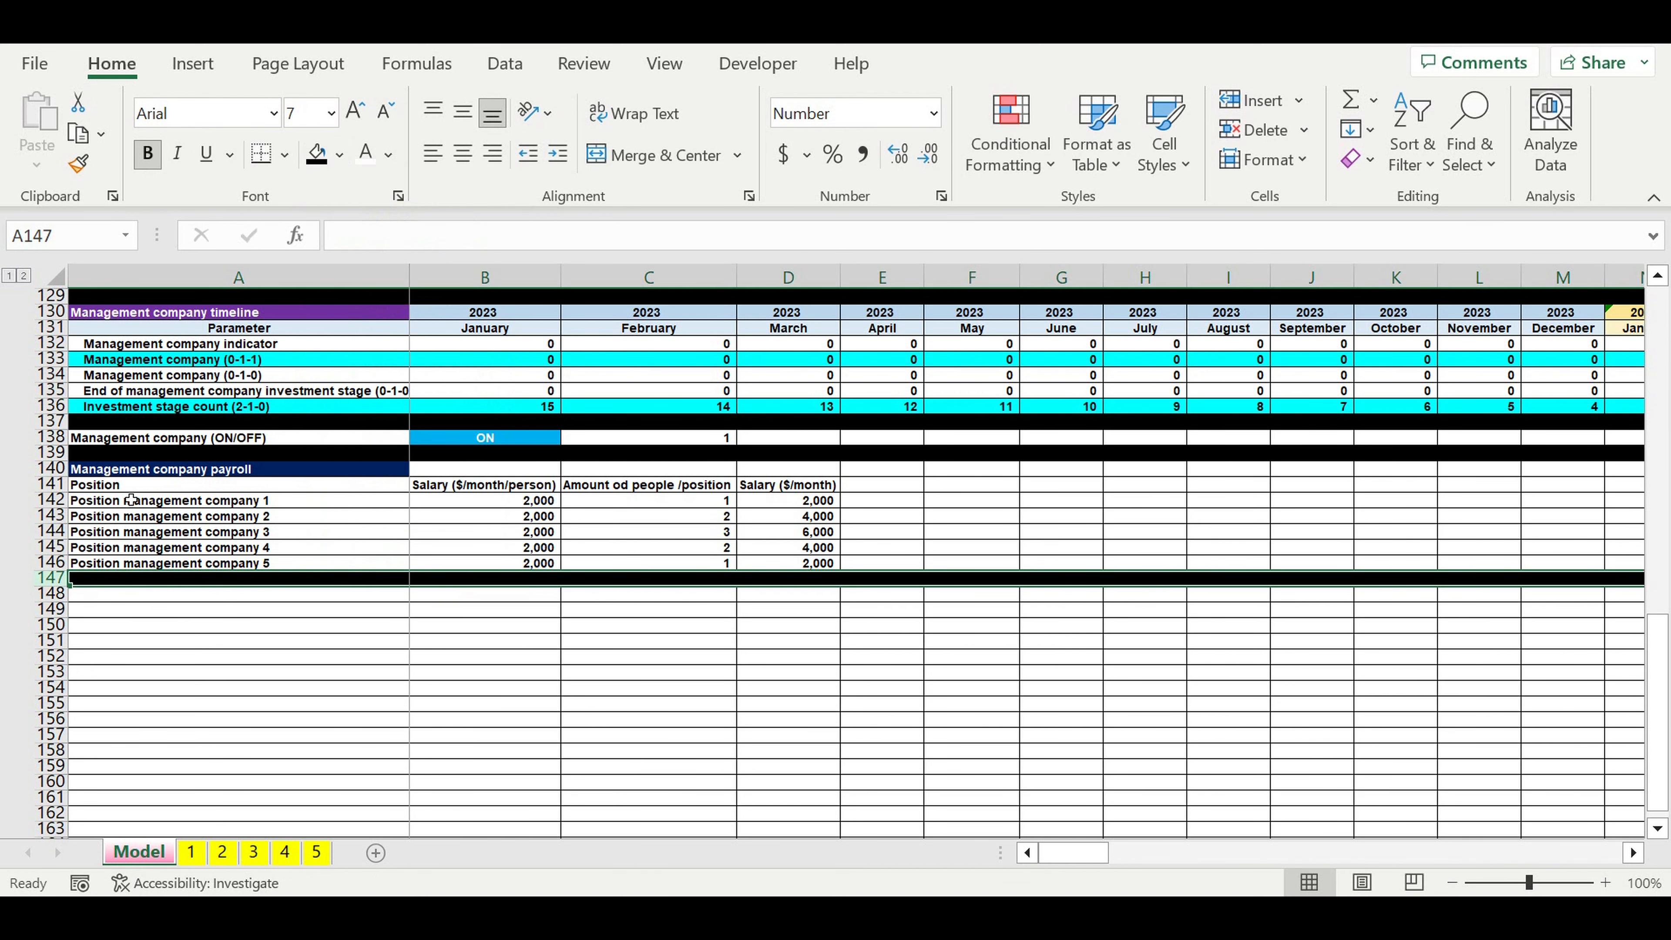
- Center the payroll column headers in A141:D141 and give them a pale blue fill
drag(123, 489, 816, 491)
click(462, 153)
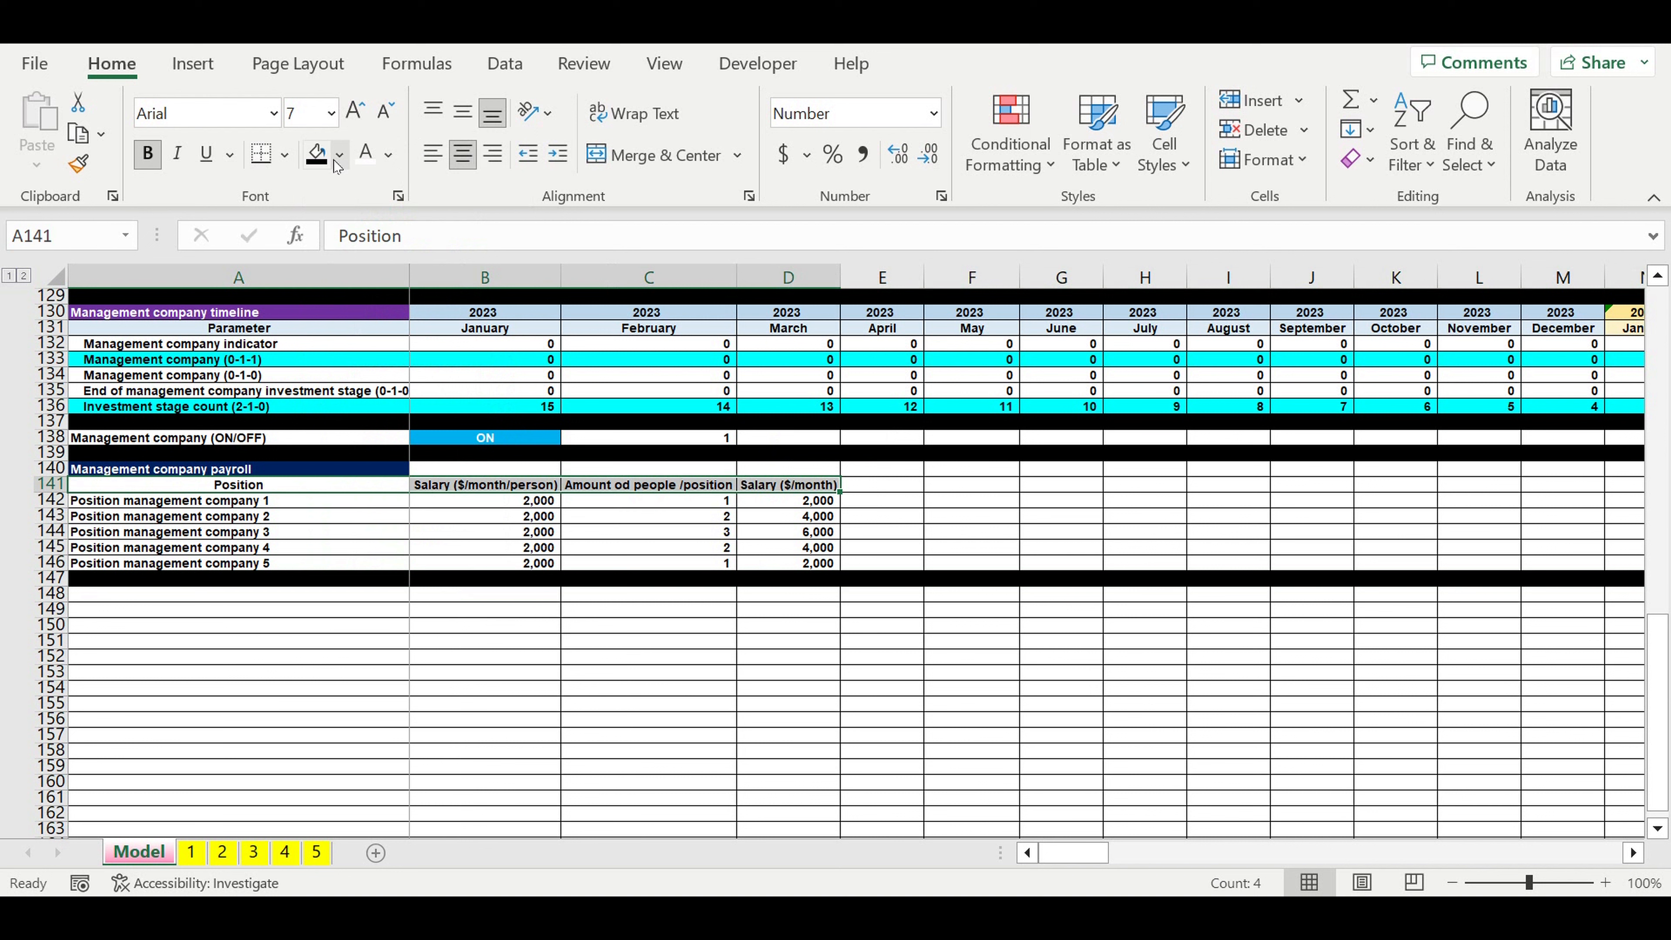
click(339, 155)
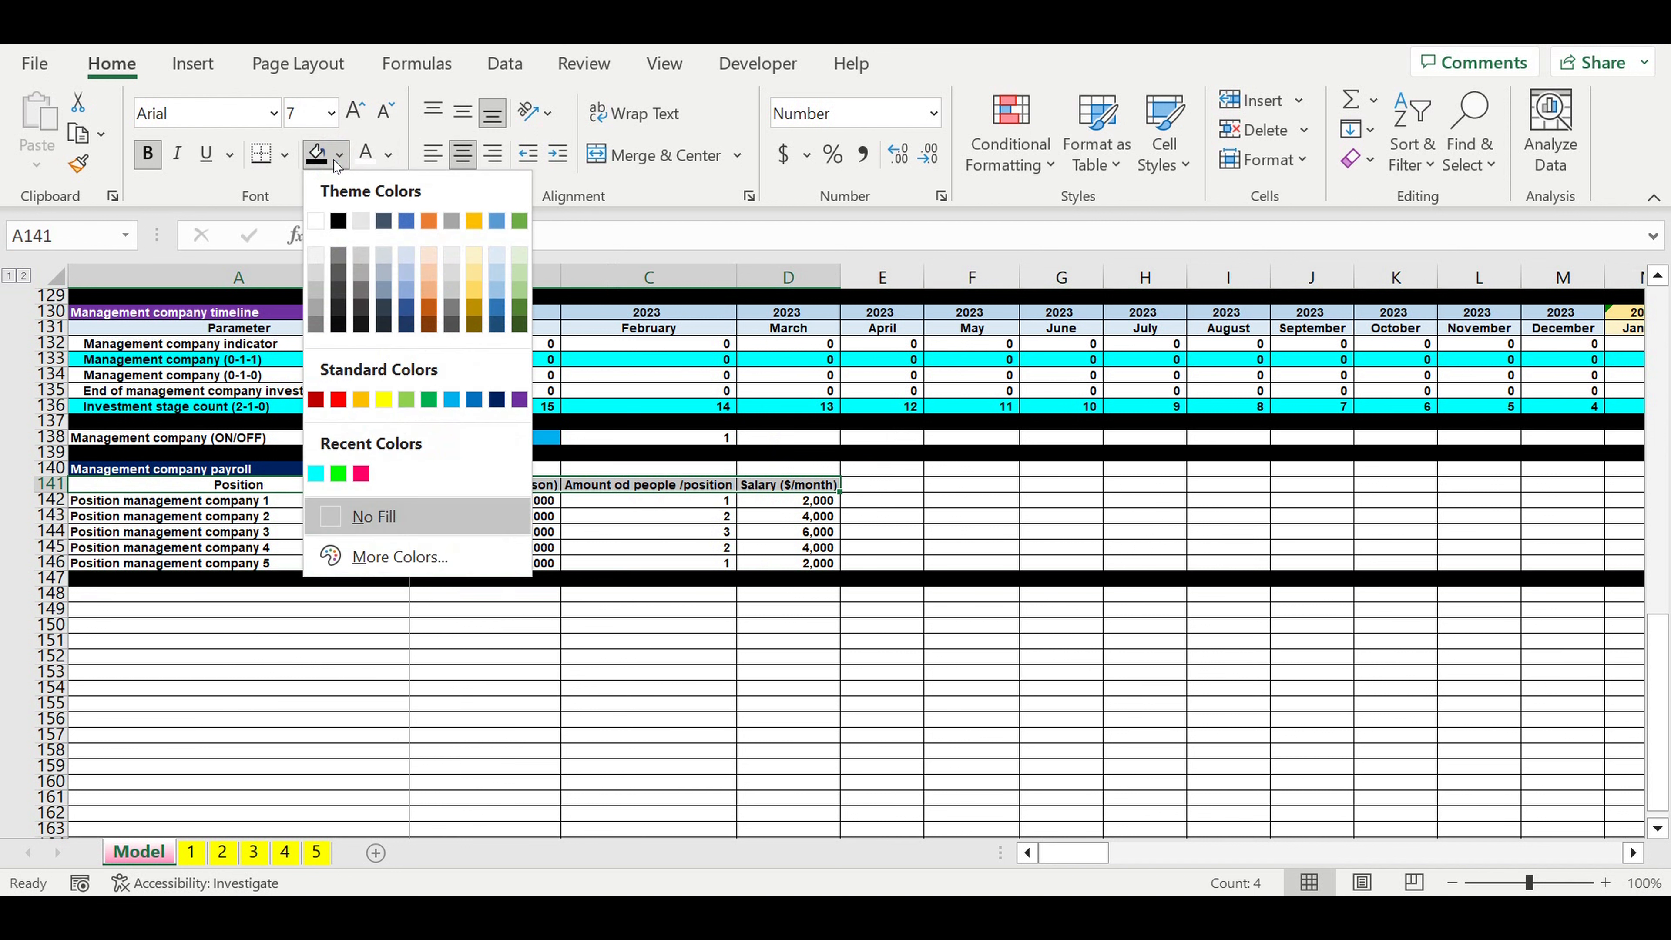
click(406, 254)
click(366, 640)
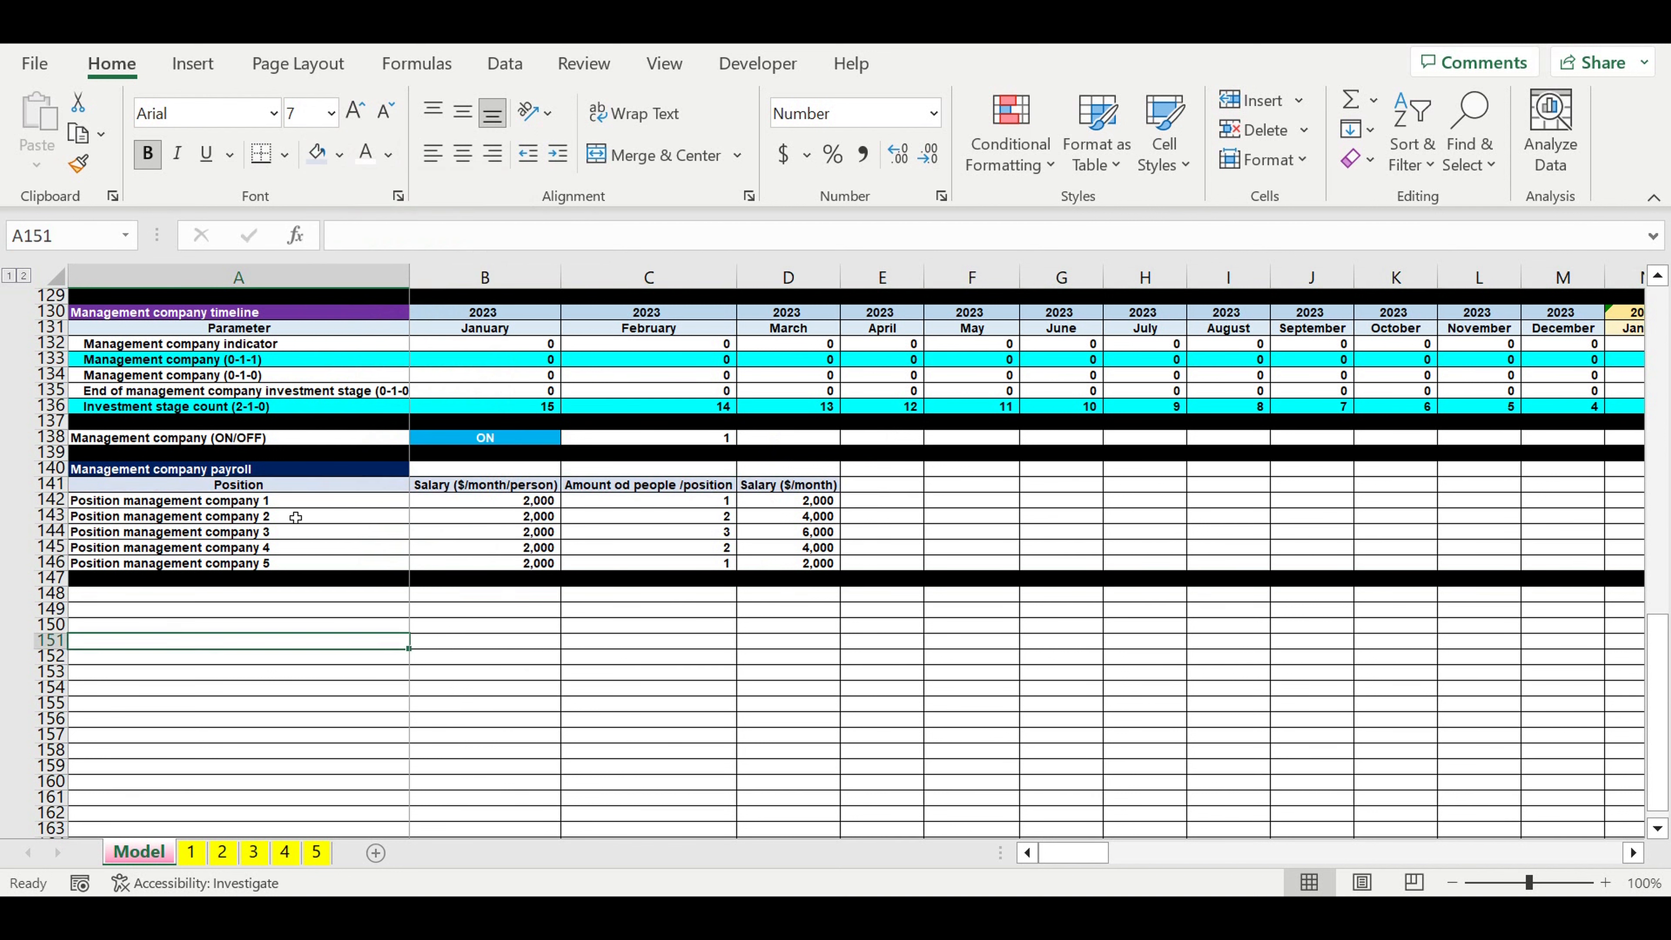
- Increase the indent of the position names in A142:A146 by one level
drag(290, 505, 283, 565)
click(557, 153)
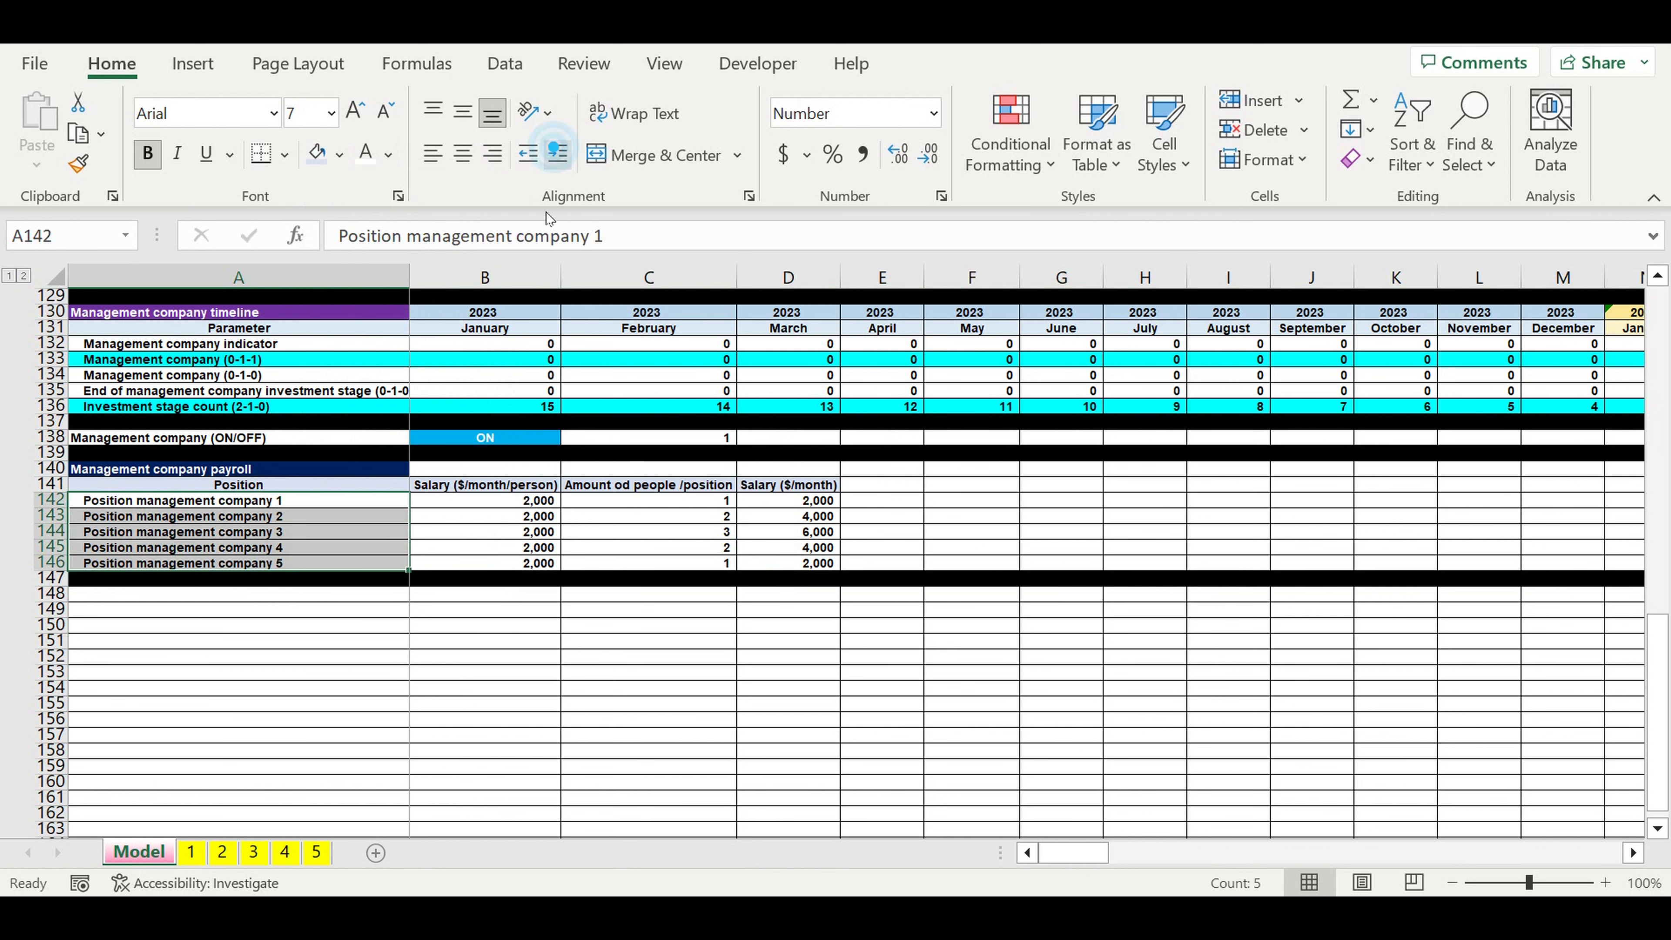
click(402, 642)
- Format the payroll input cells A142:C146 with a white font and the standard light blue fill
drag(377, 503, 723, 564)
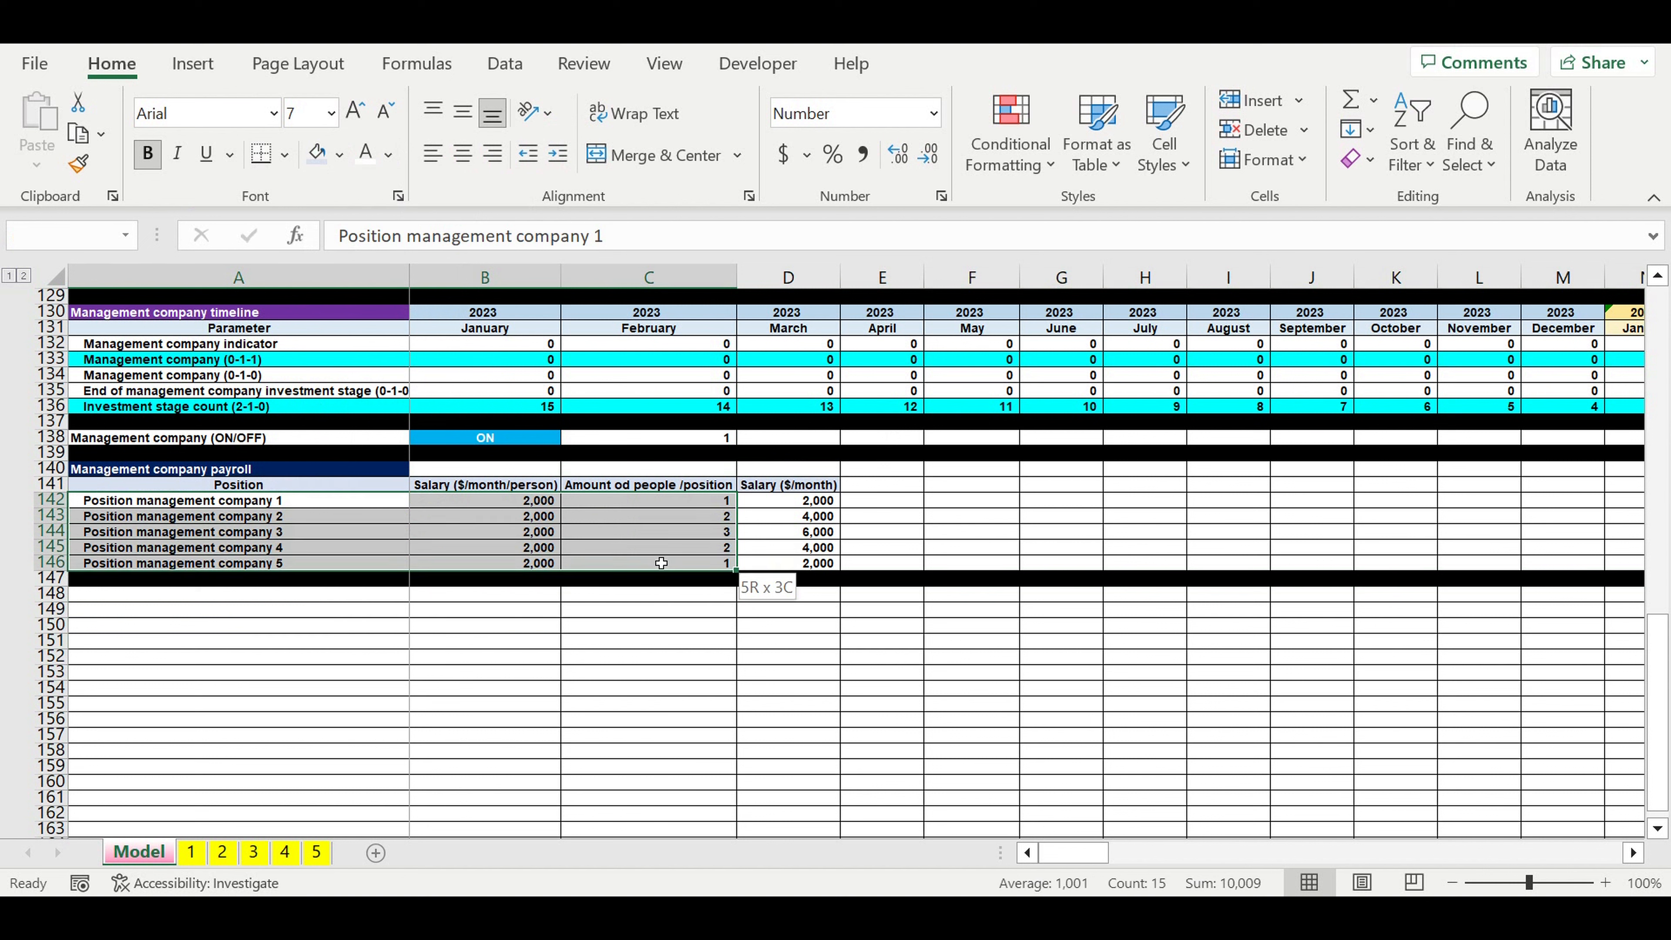
click(369, 165)
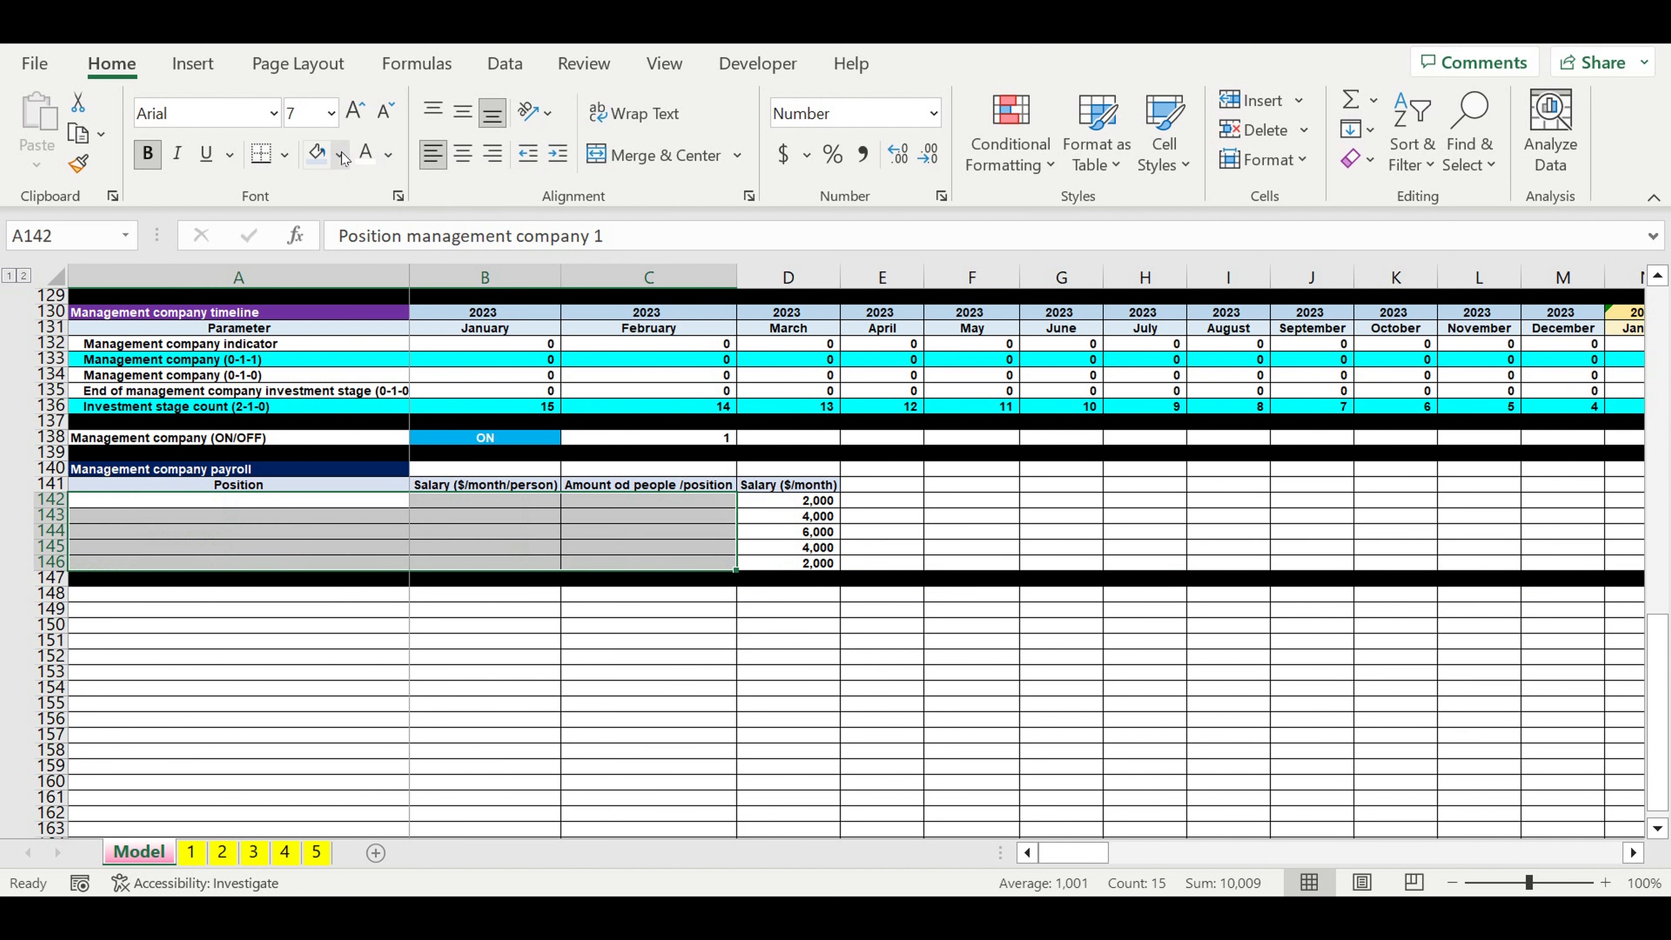
click(339, 154)
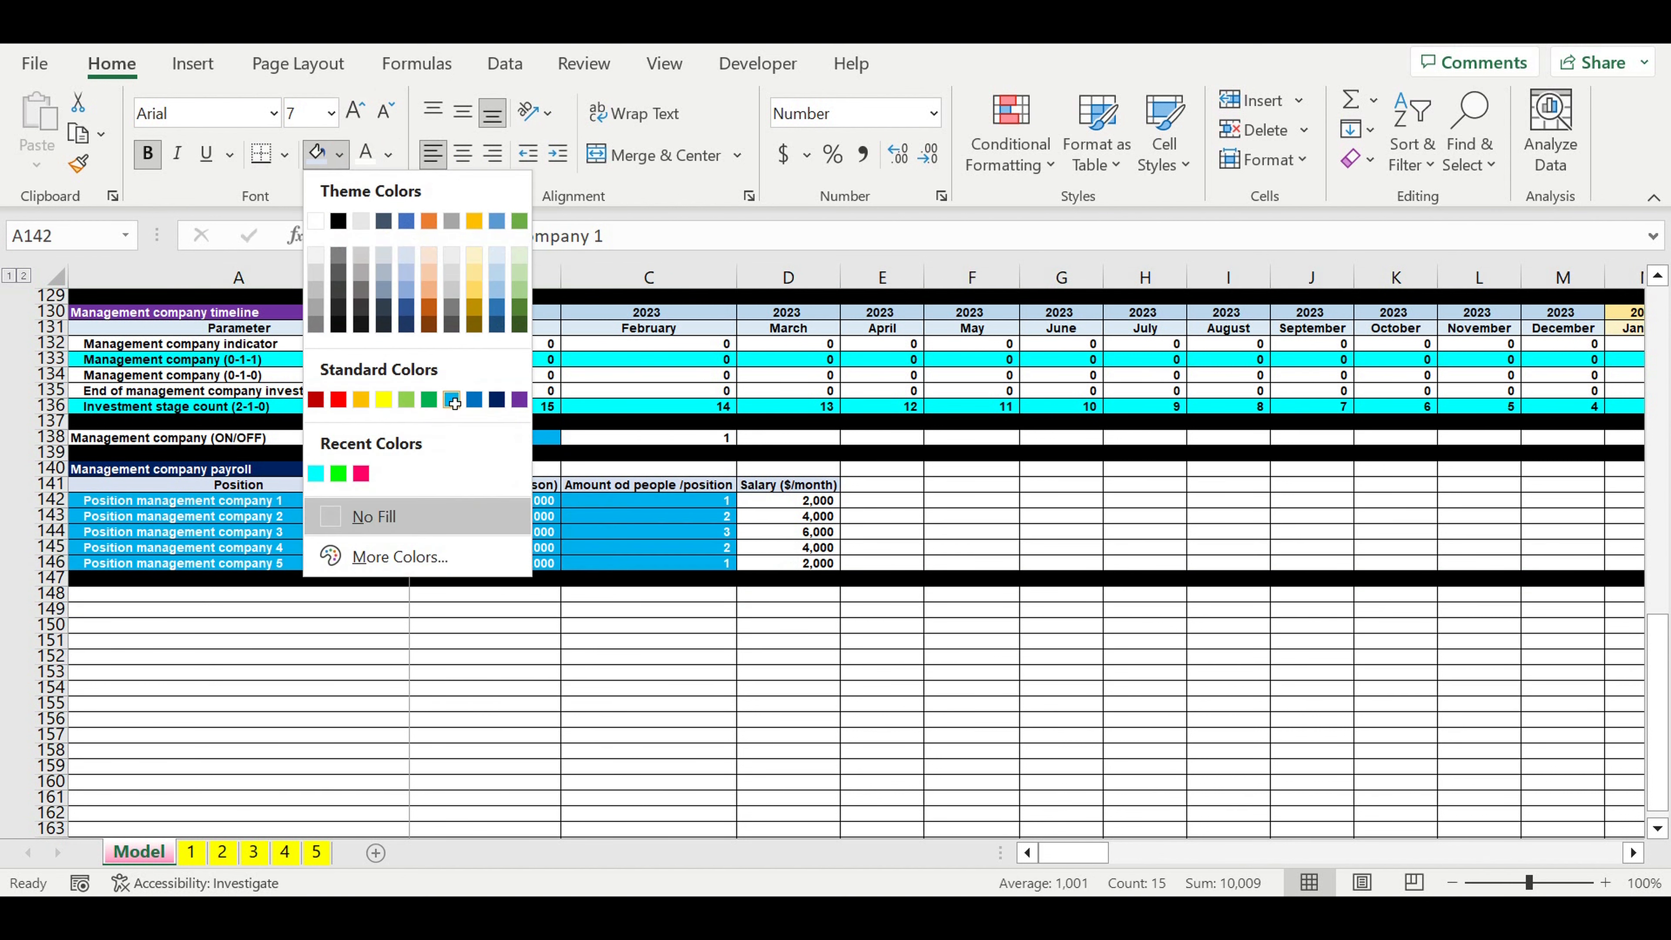
click(451, 401)
click(398, 671)
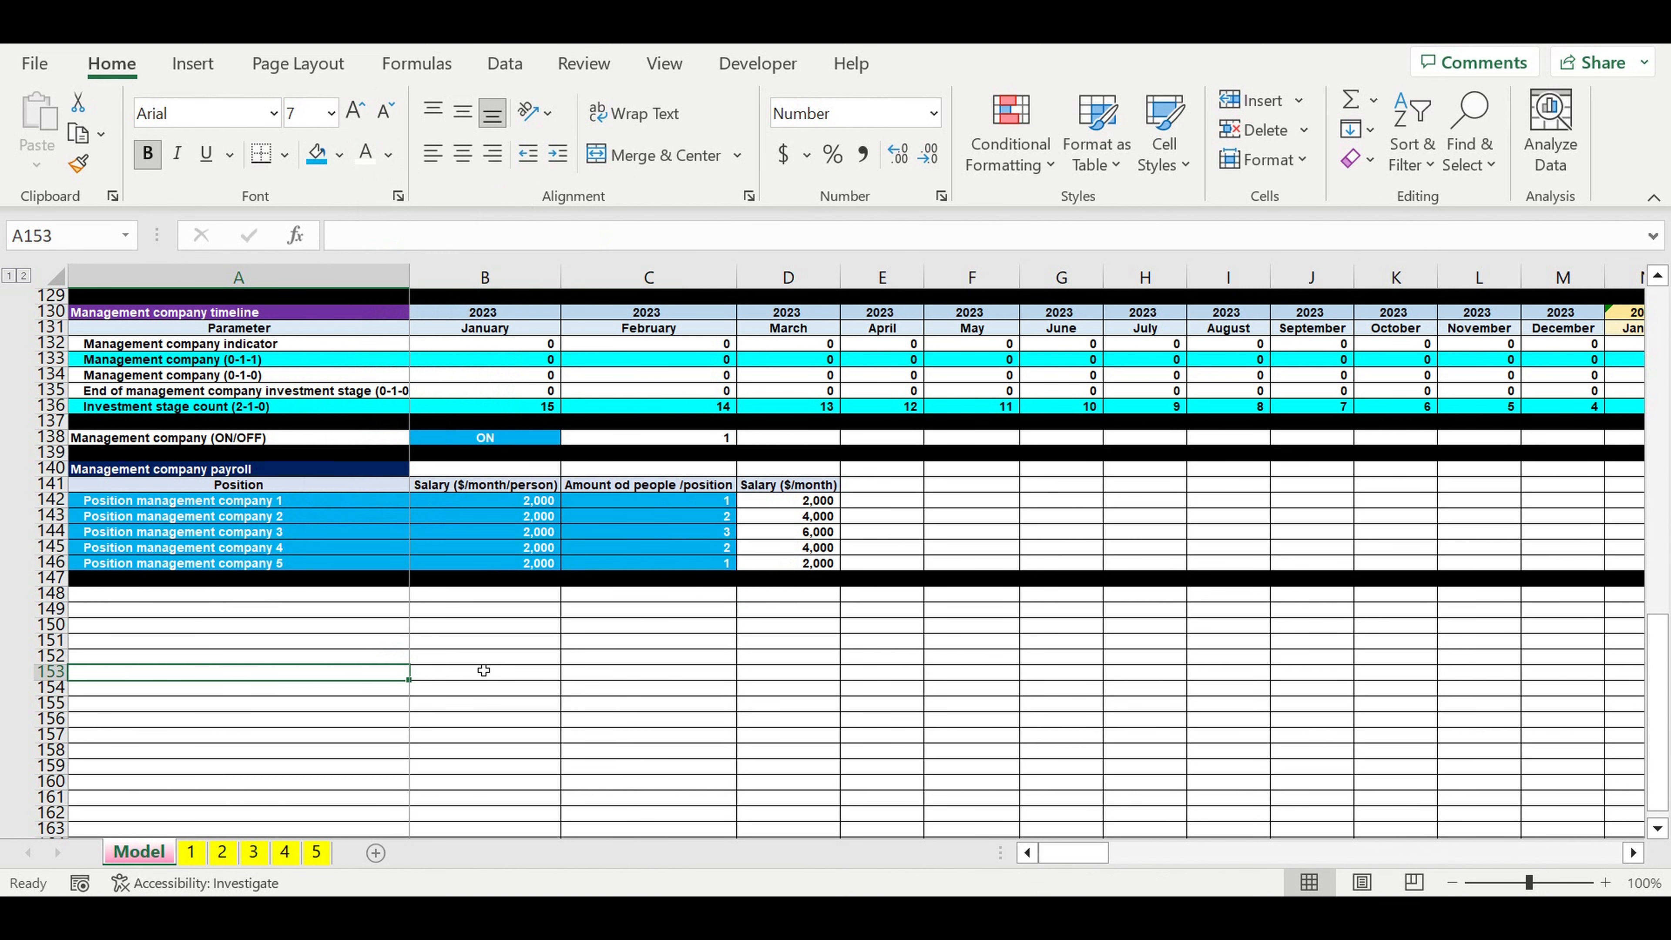
click(513, 678)
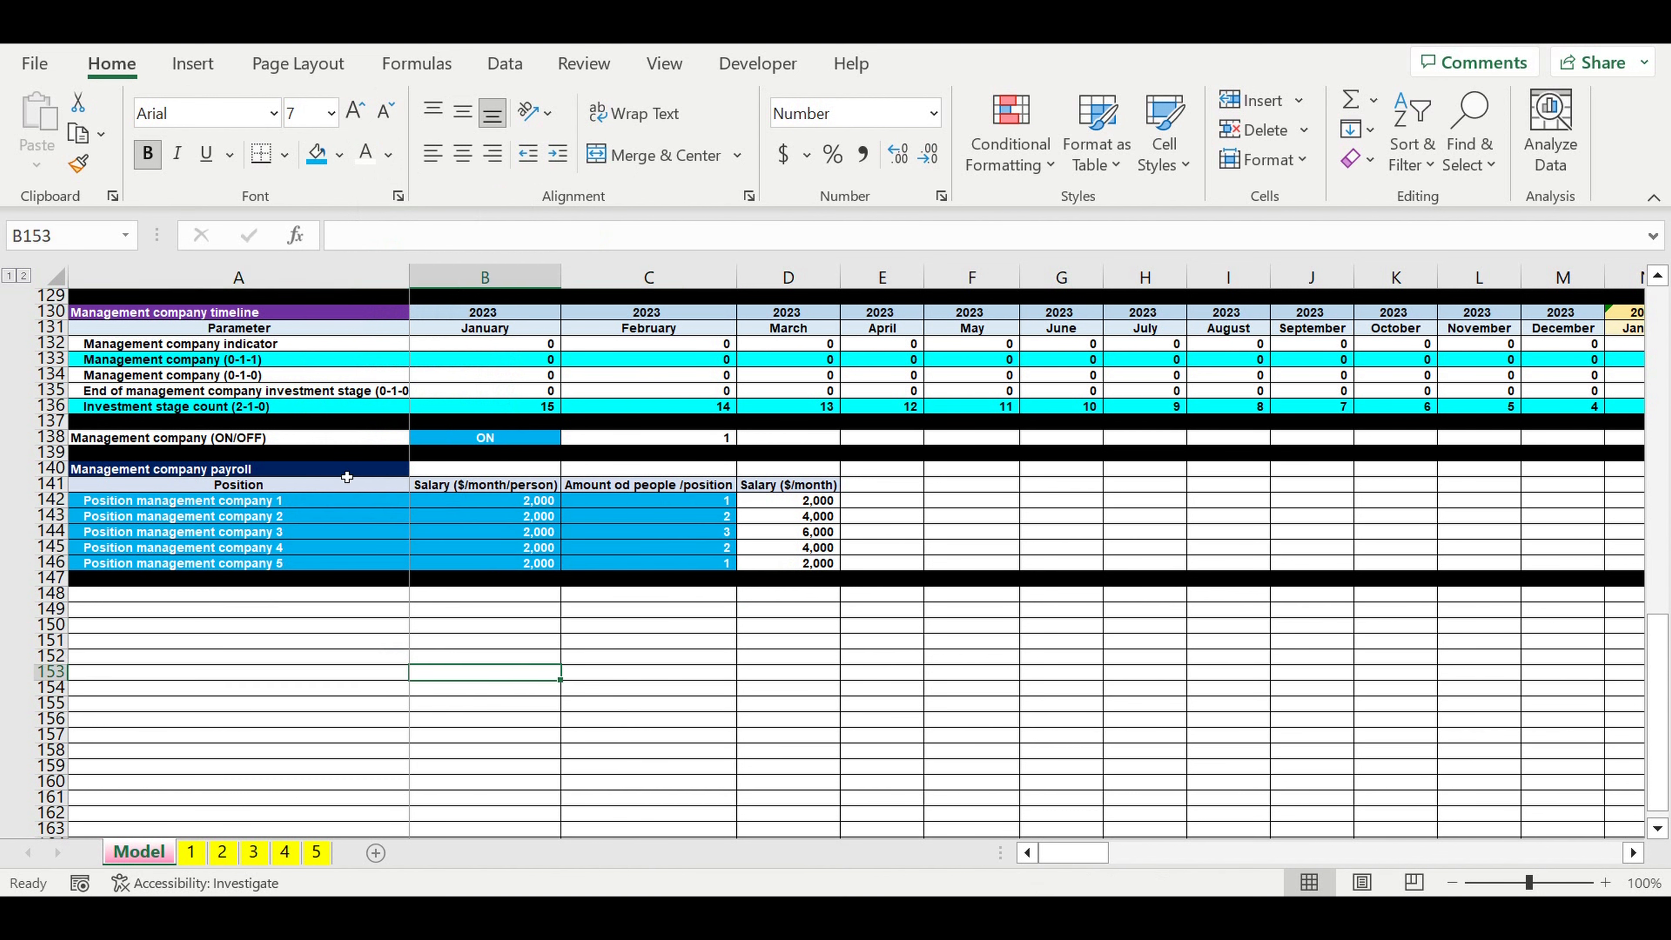
- Copy the payroll title and first two column headers in A140:B141 to A148
click(315, 596)
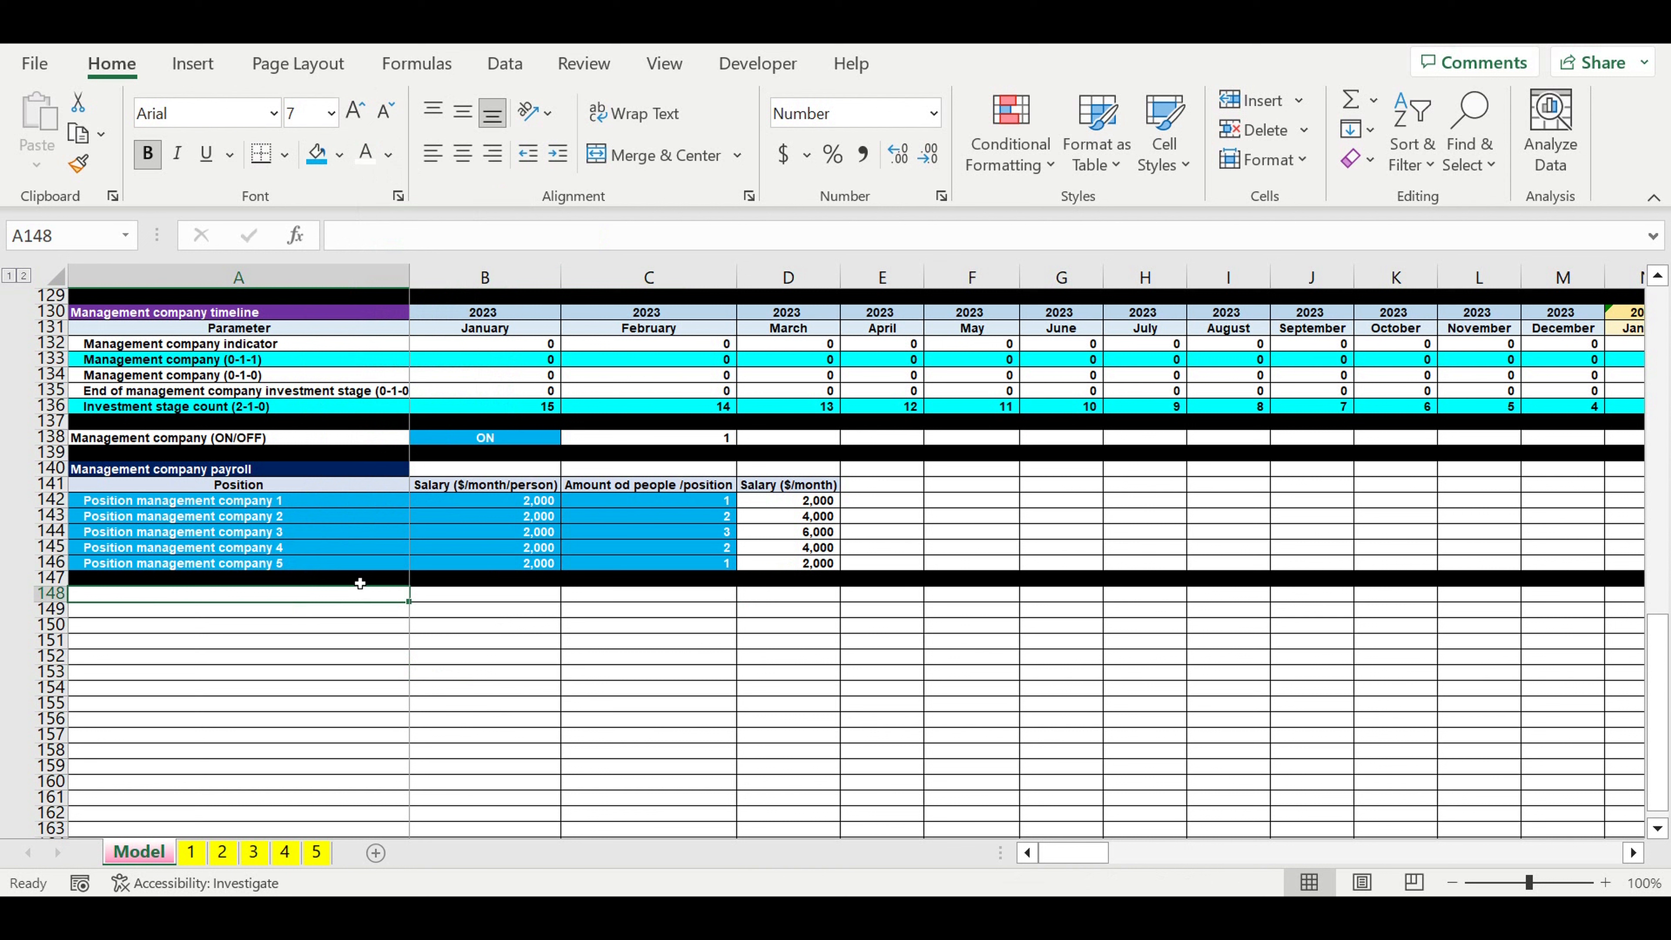
drag(307, 473, 472, 491)
key(ctrl+c)
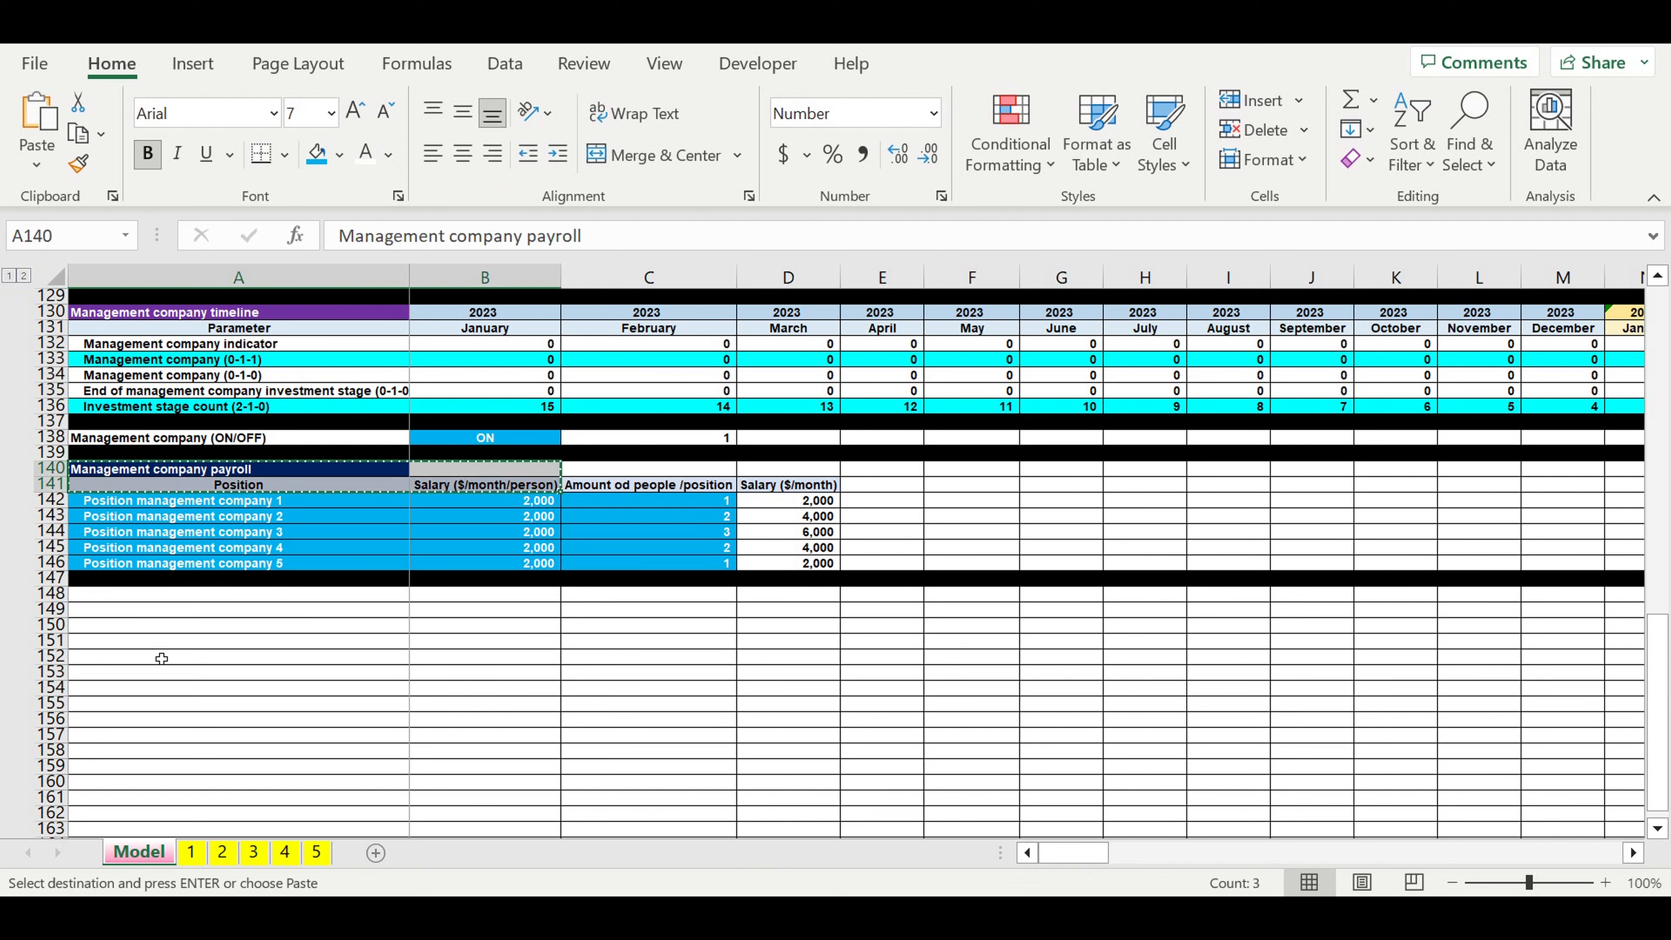
click(190, 601)
key(ctrl+v)
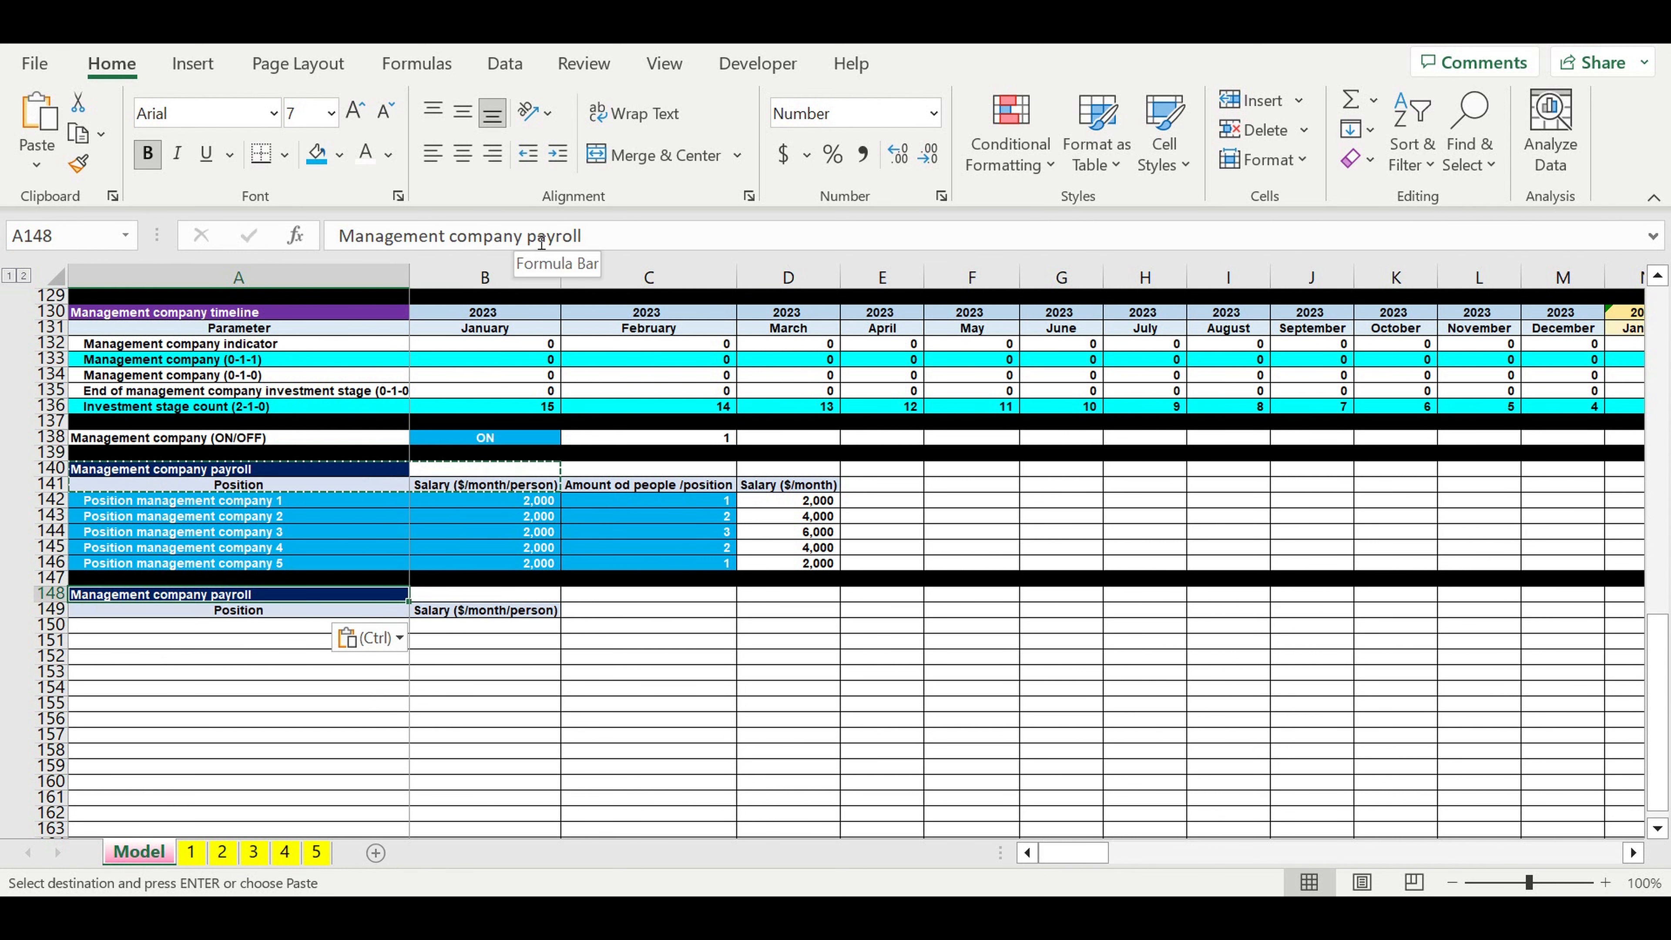
- Change the title in A148 to "Management company fixed costs" and the header in A149 to "Fixed cost item"
double_click(553, 235)
text(fi)
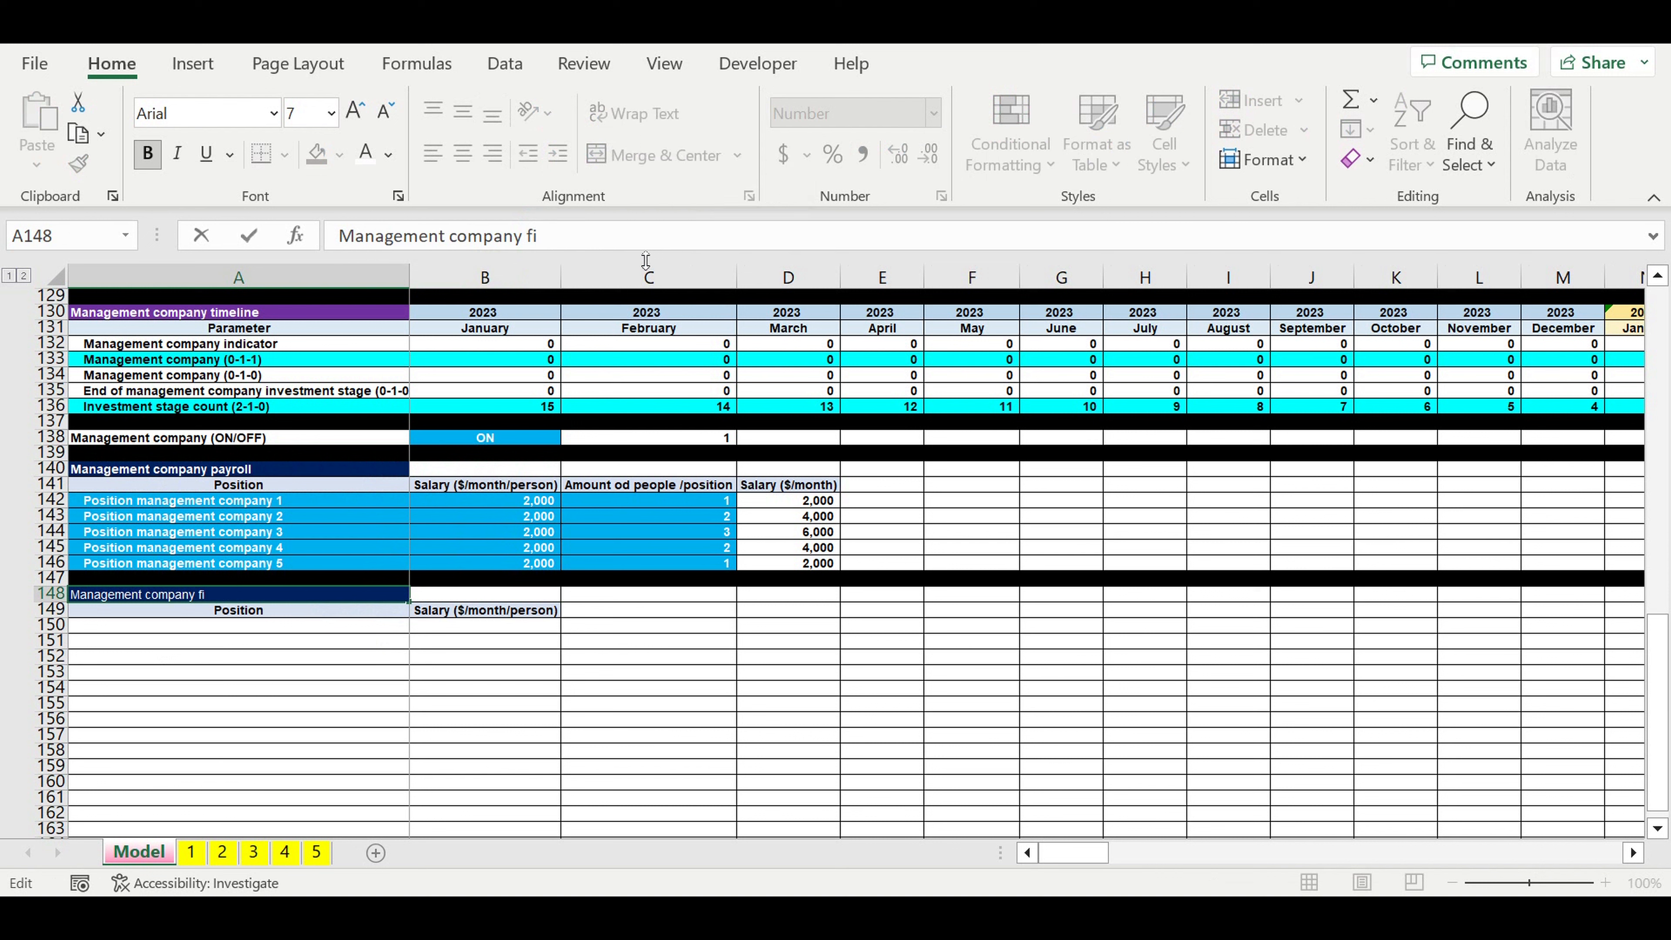
text(xed costs)
key(Return)
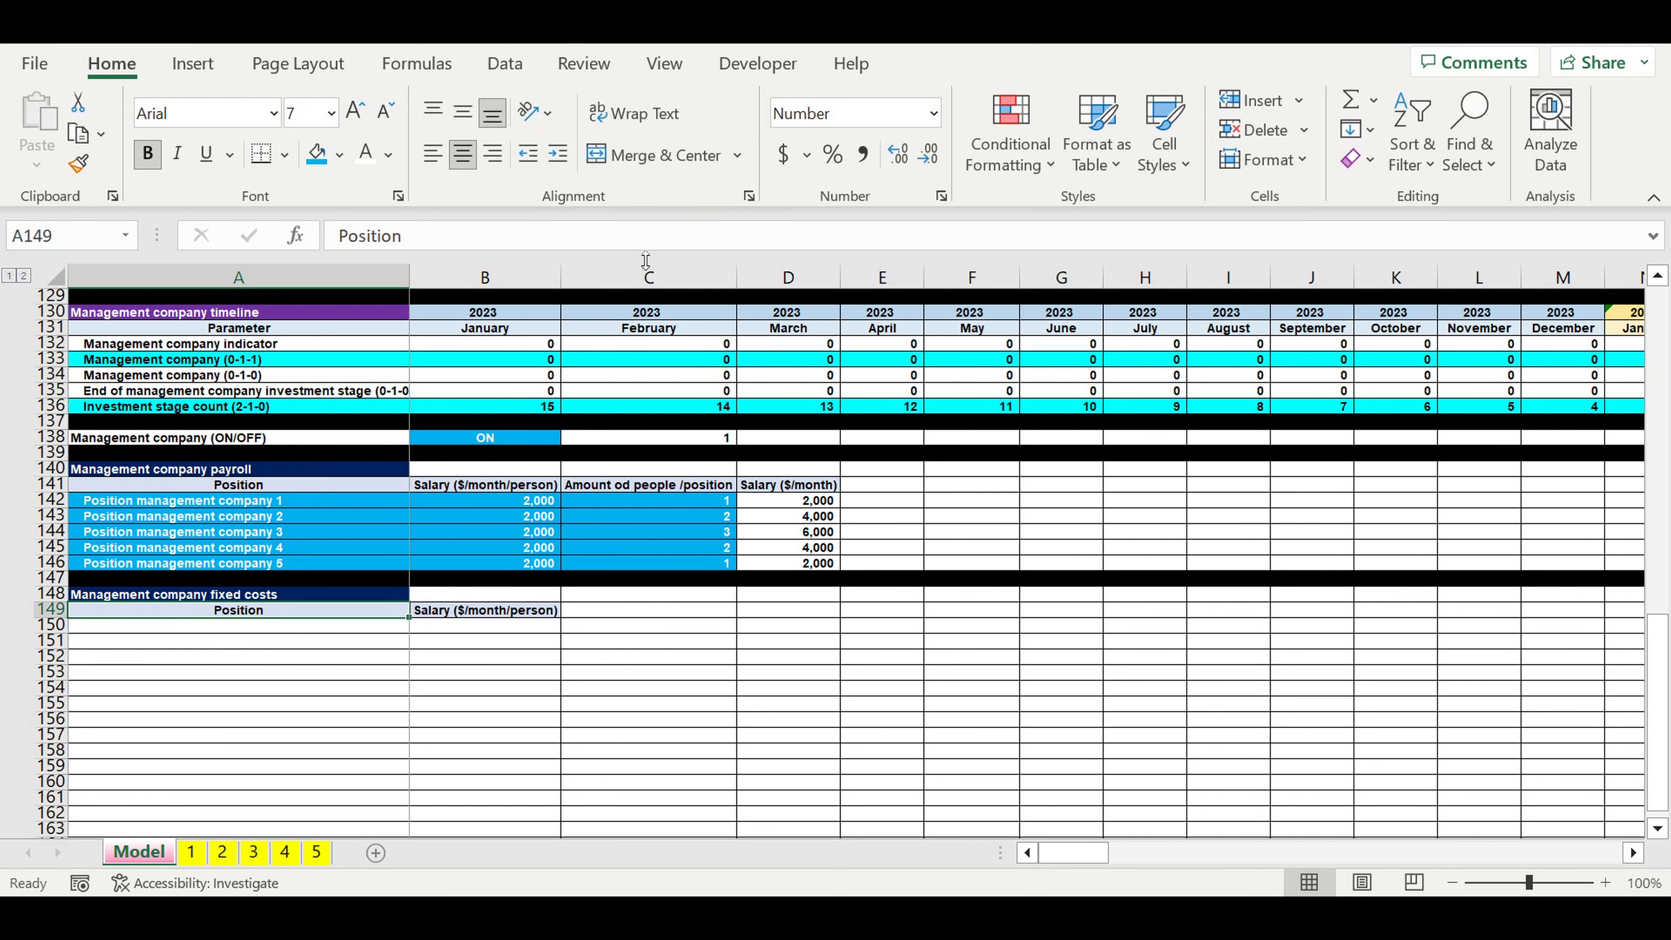
text(Fixed cost item)
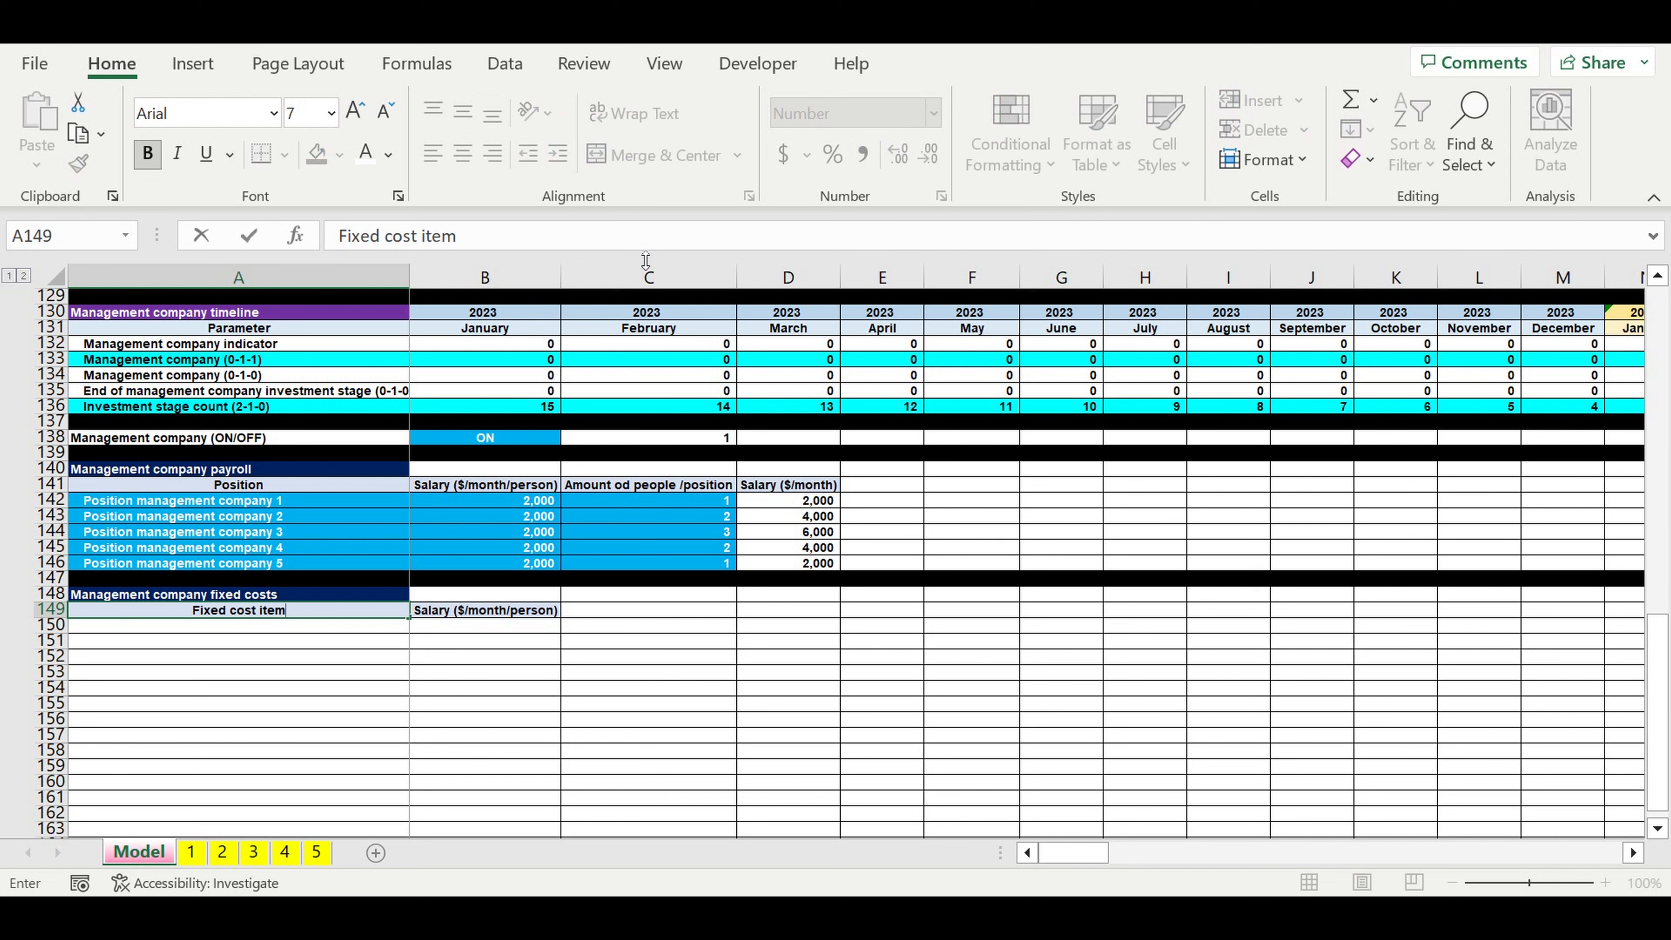
key(Return)
- Enter "Fixed cost item 1" in A150 and fill the numbered series down to item 10 in A159
text(Fixr)
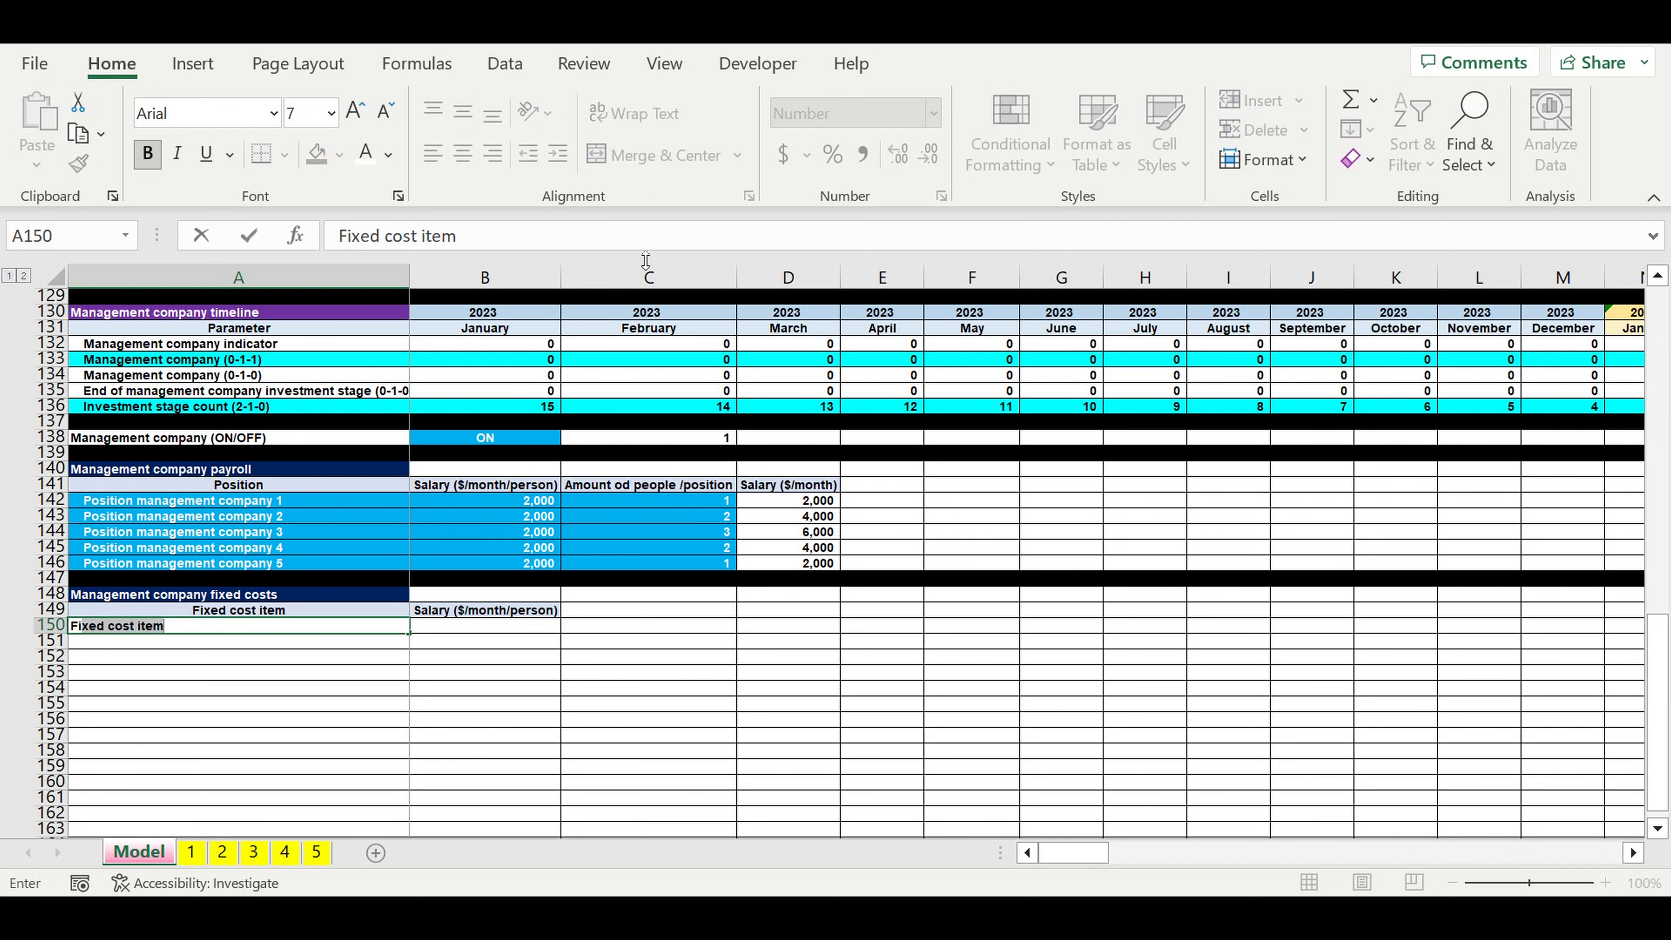
key(BackSpace)
text(ed cost item )
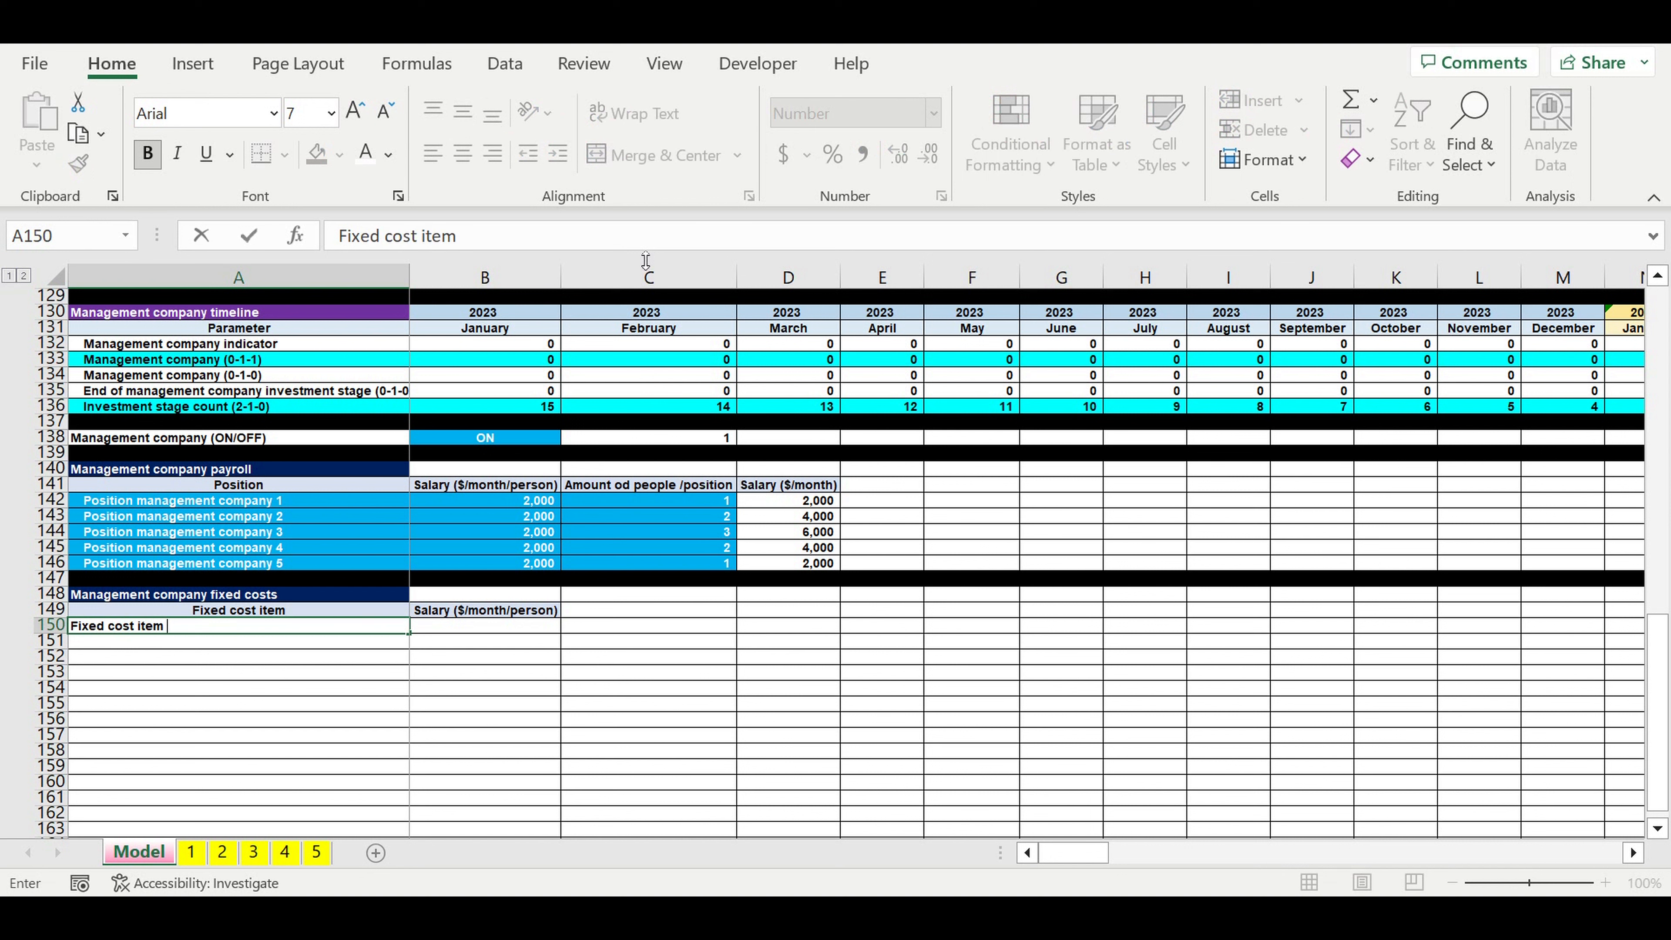
text(1)
key(Return)
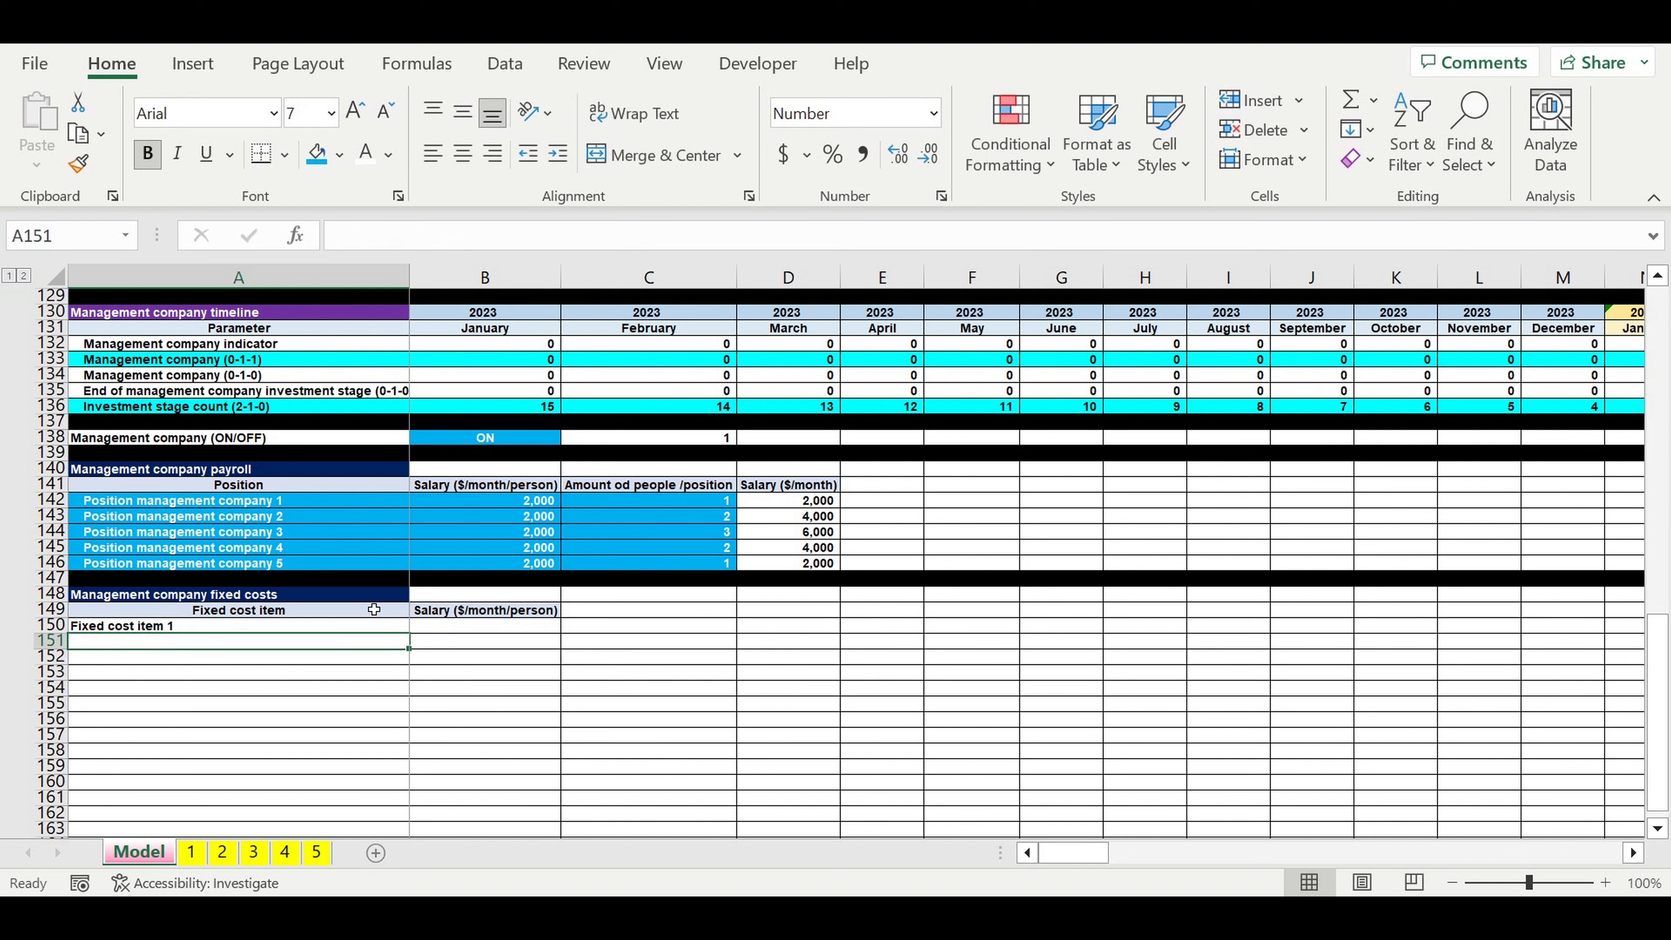
click(367, 629)
drag(415, 661, 410, 776)
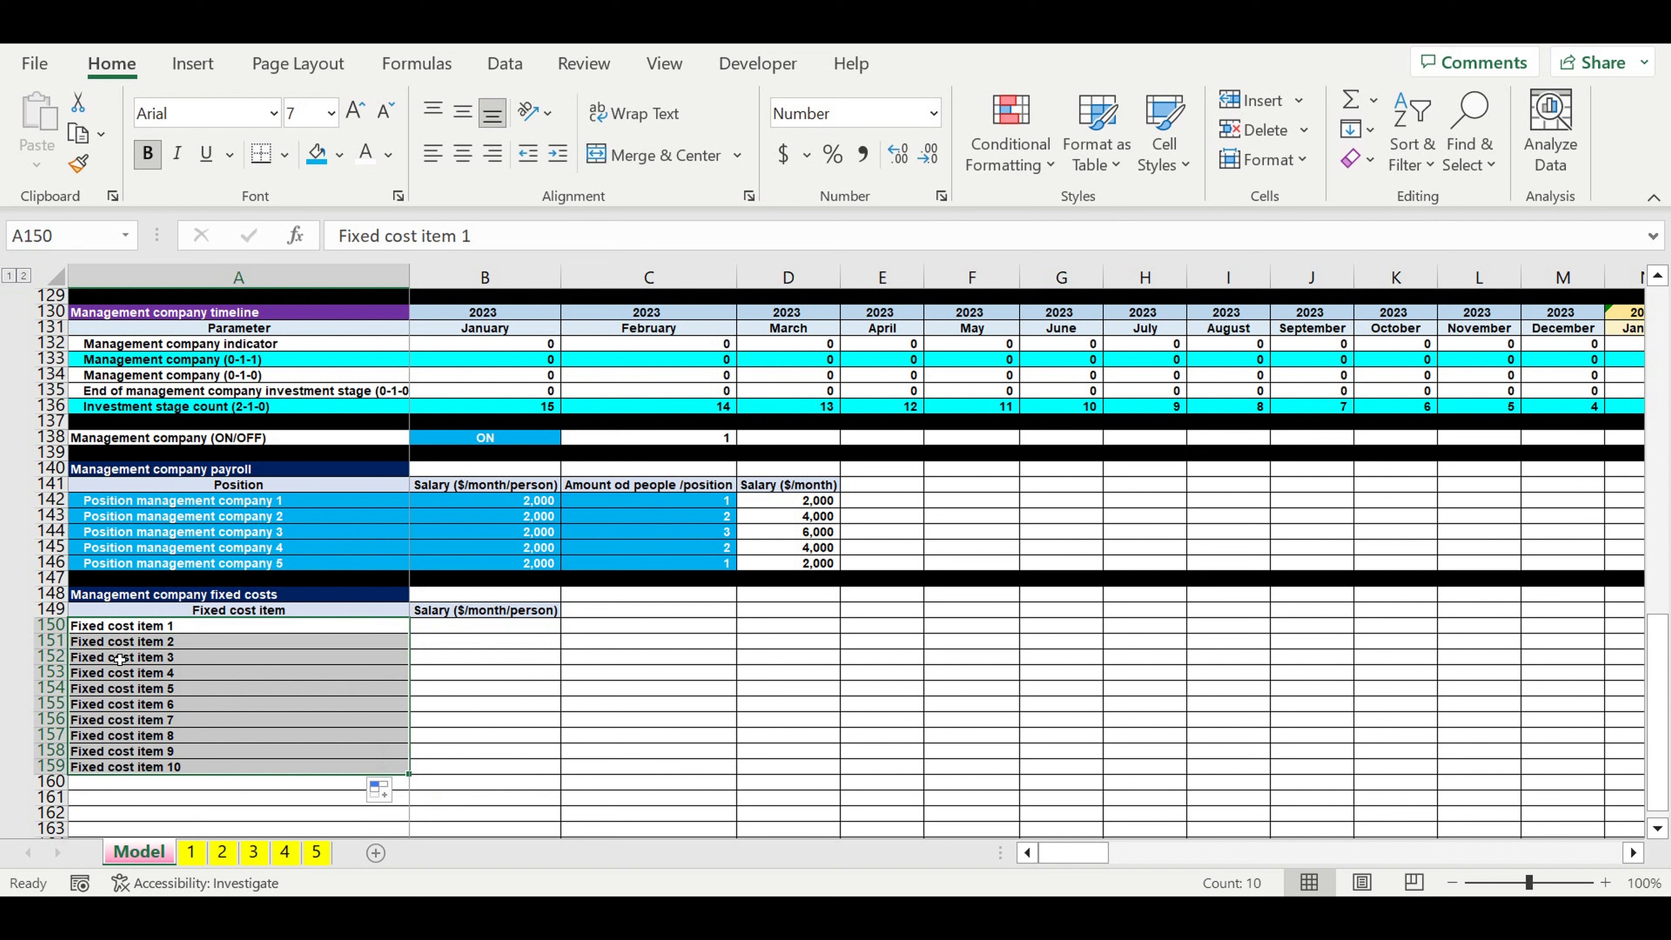
- Prefix the item name in A150 with "Management company" and refill the numbered series down to item 10 in A159
click(106, 630)
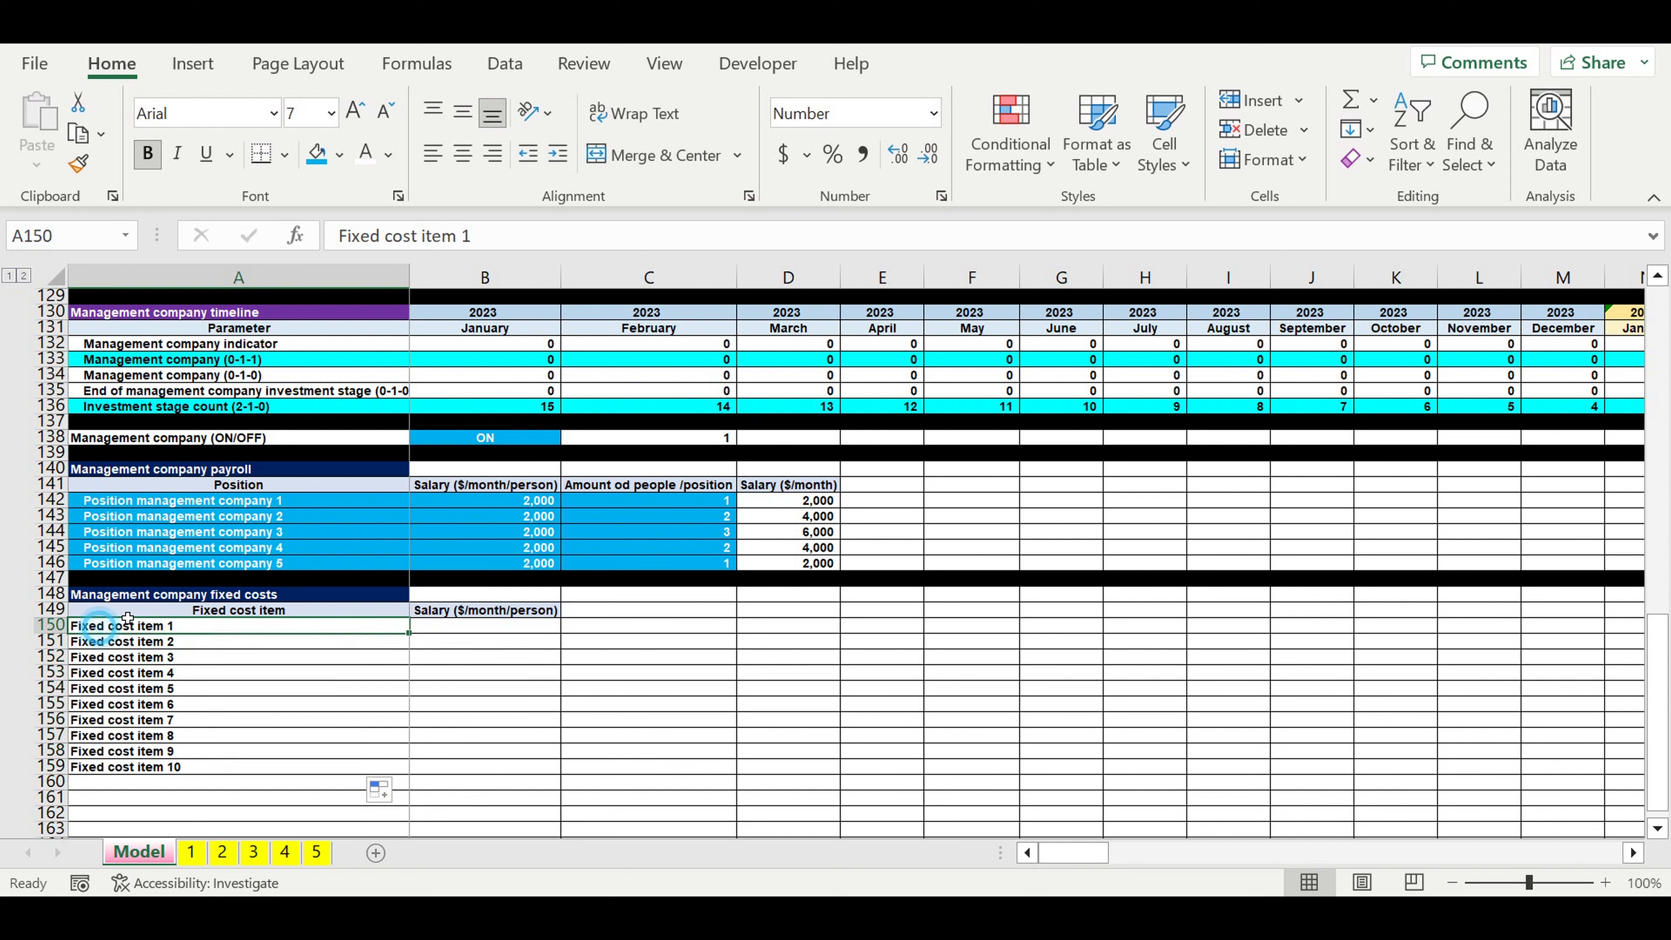
click(346, 237)
text(Managemen)
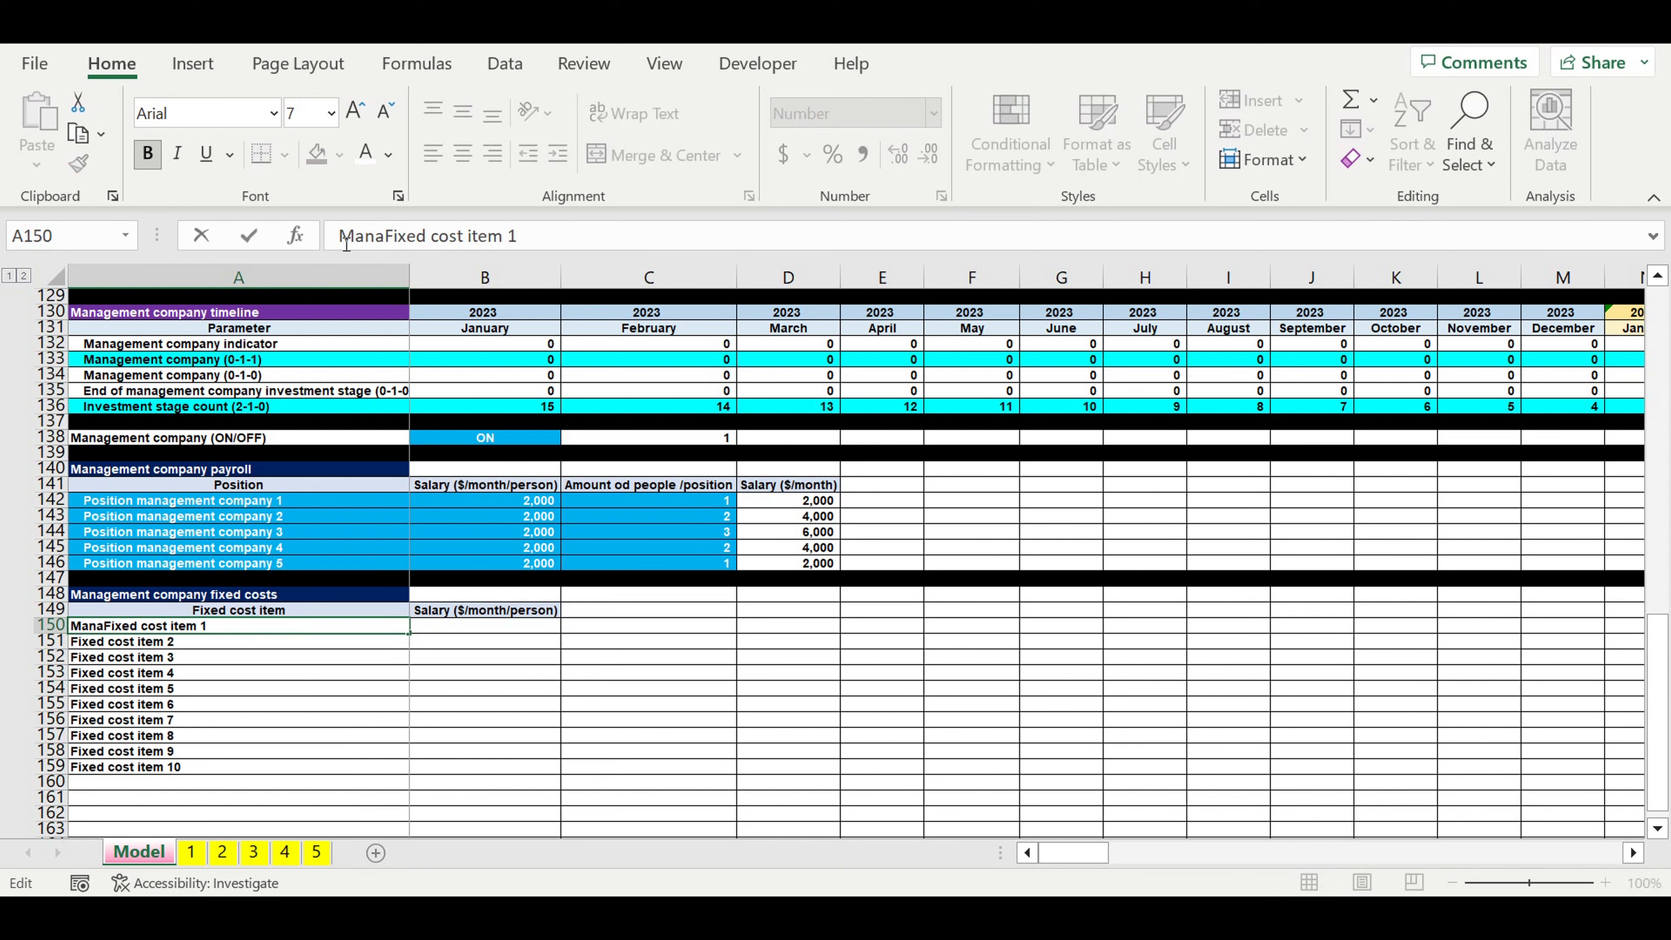
text(t )
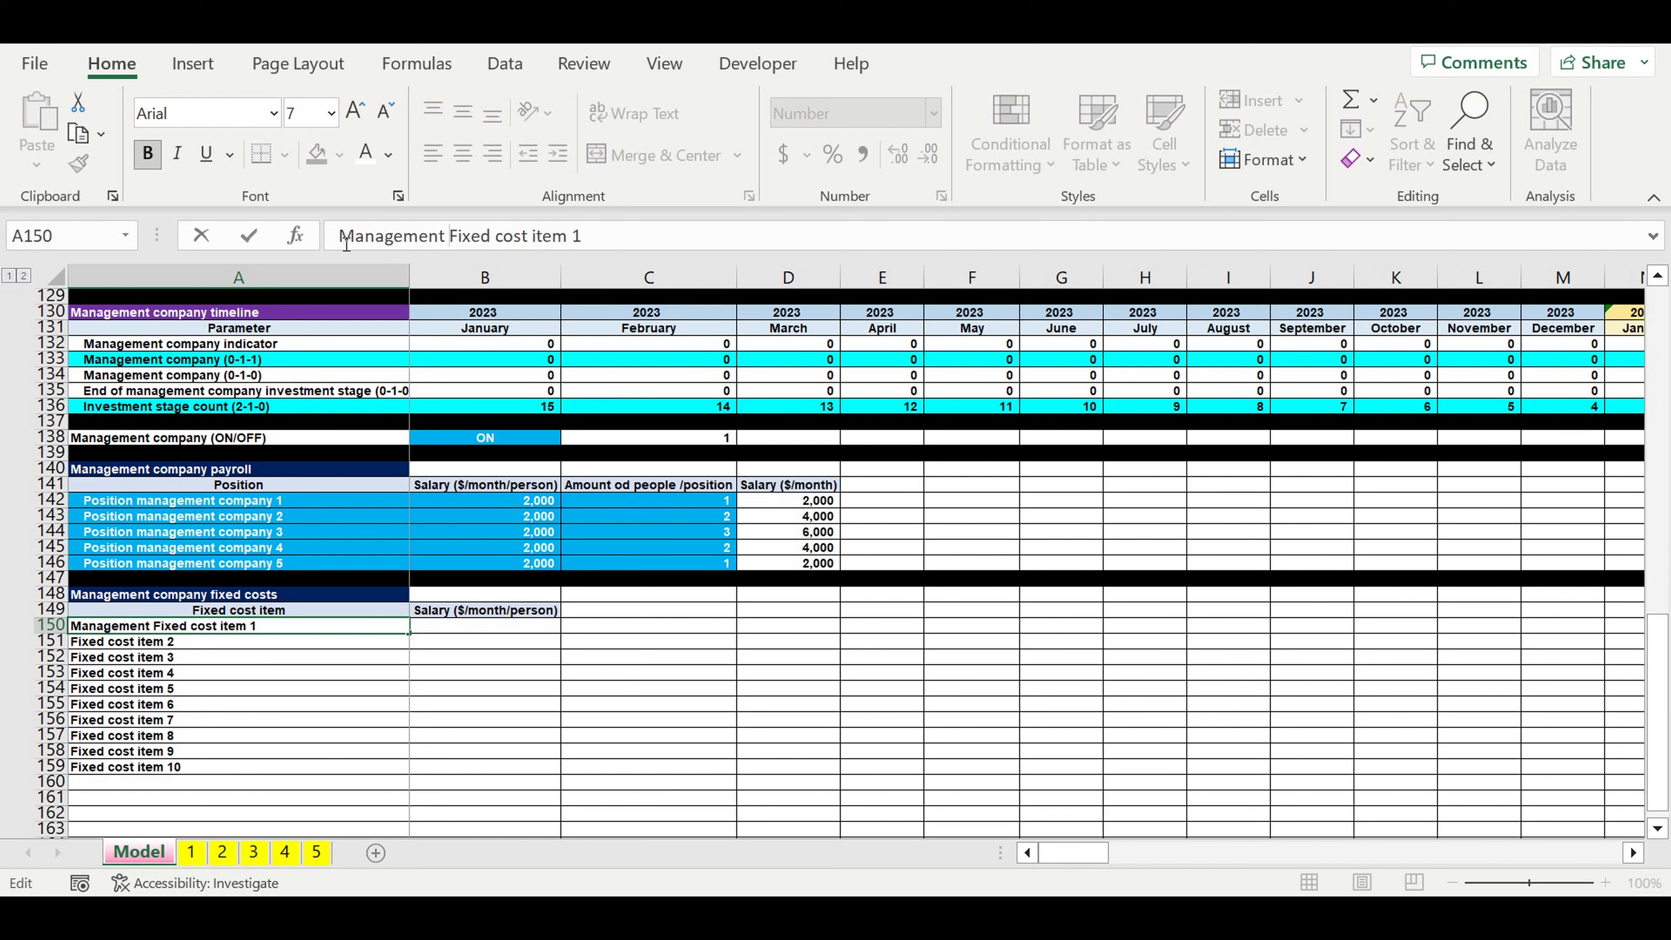
text(compan)
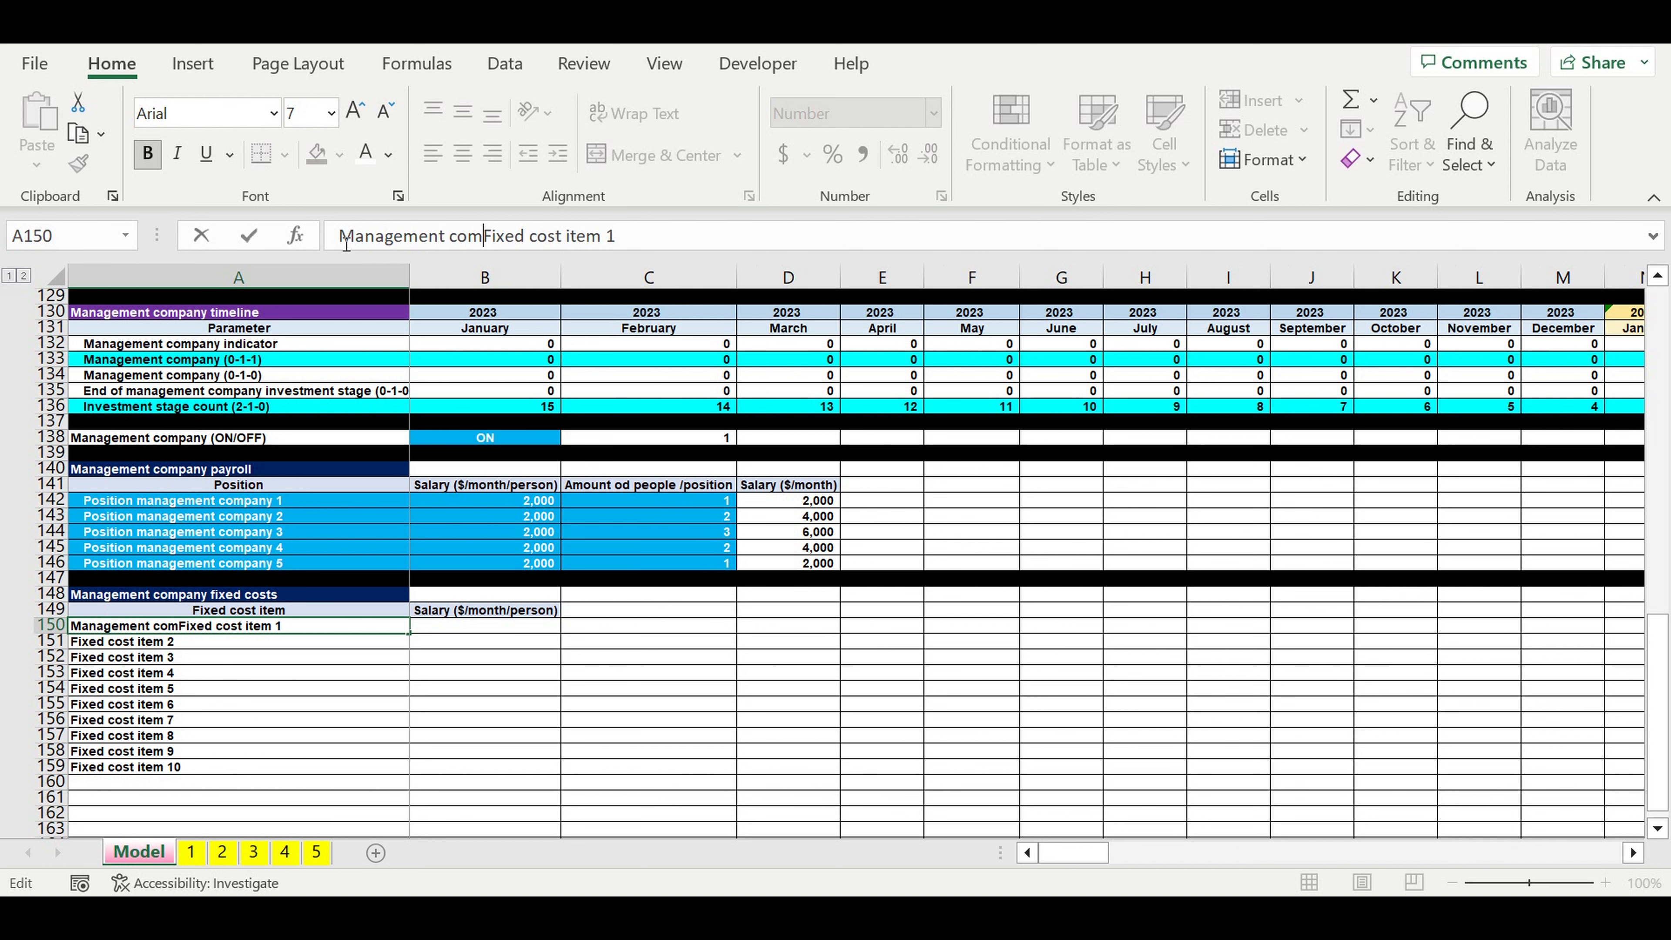
text(y)
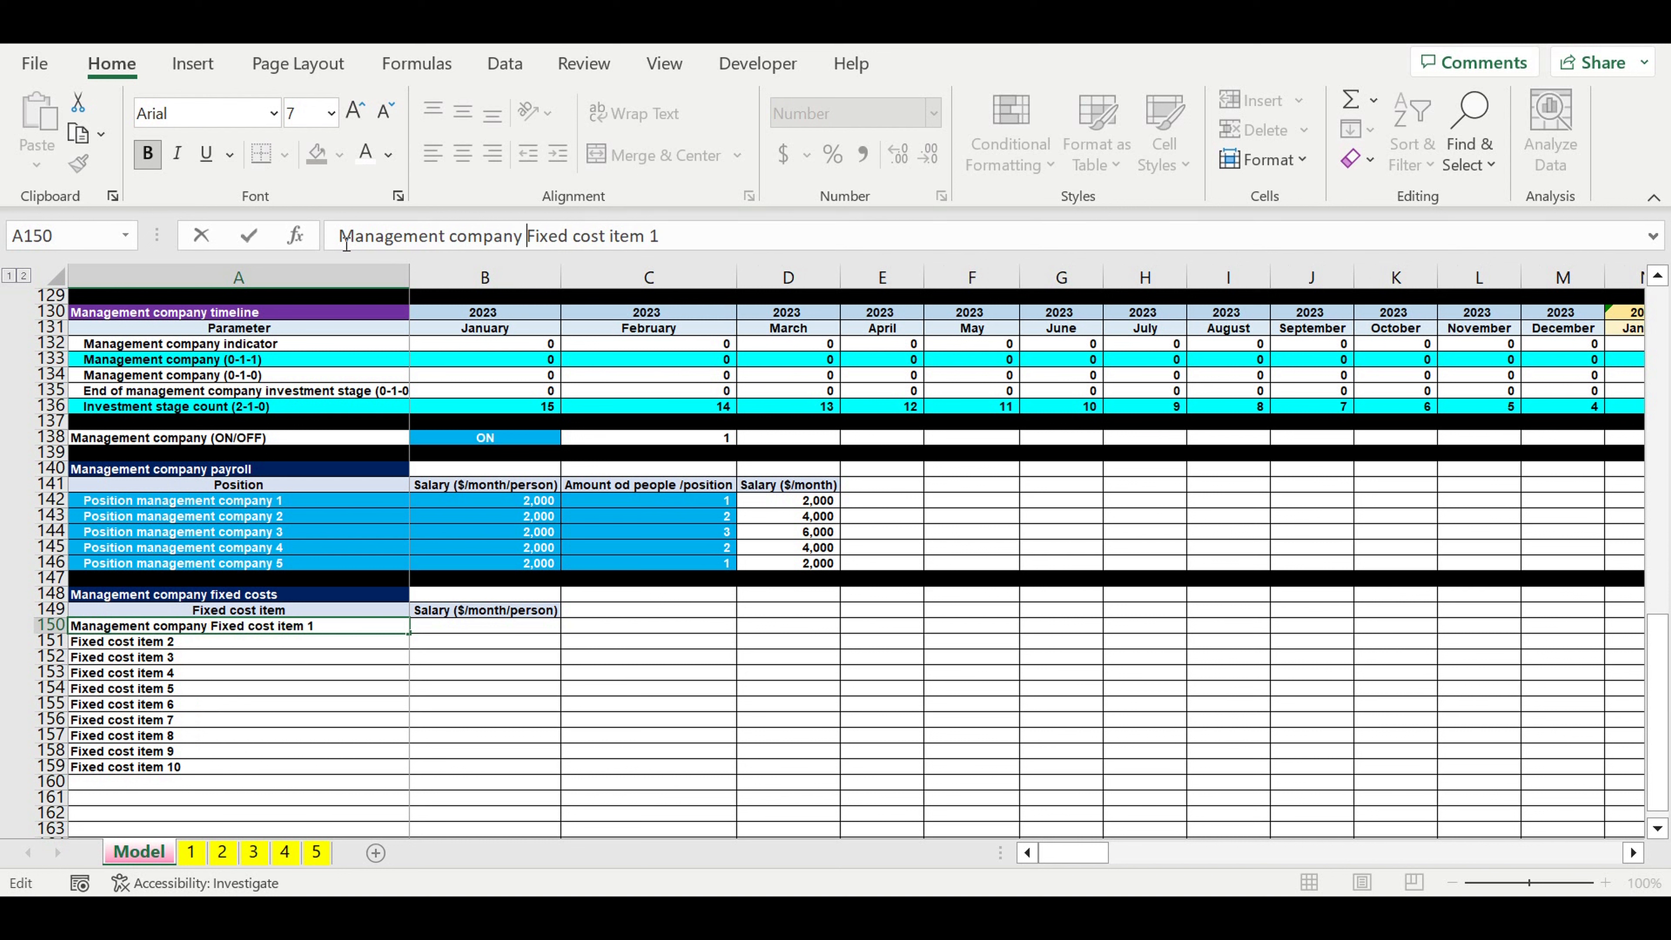
key(Return)
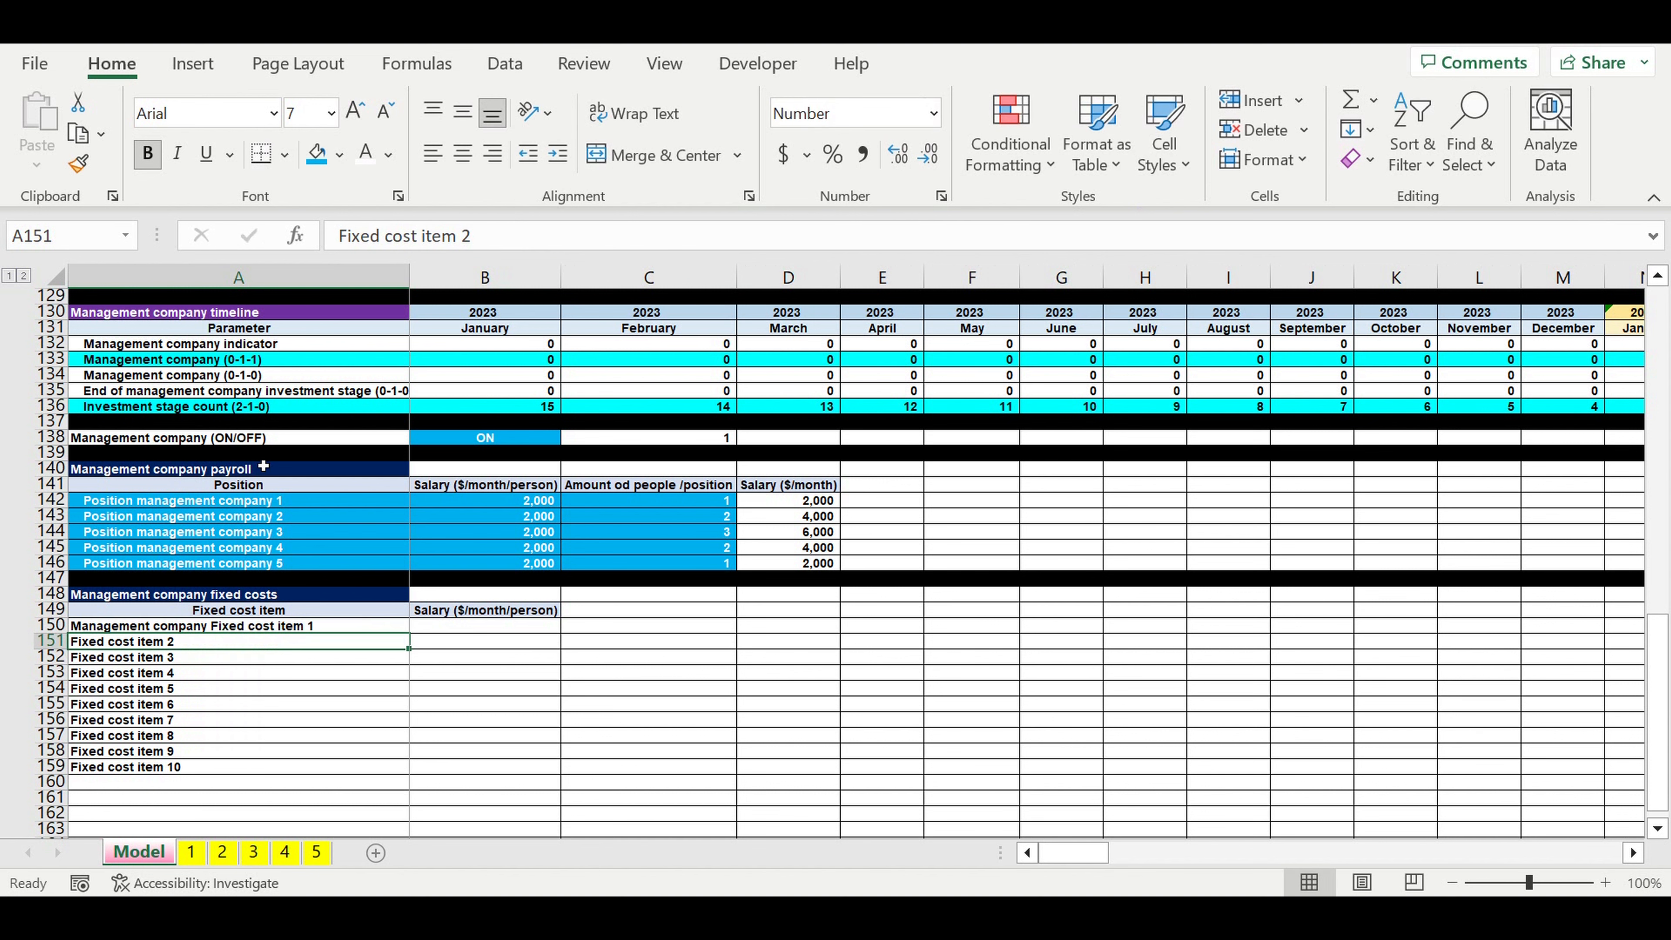
click(358, 628)
drag(409, 633, 394, 683)
drag(388, 774, 385, 776)
click(504, 630)
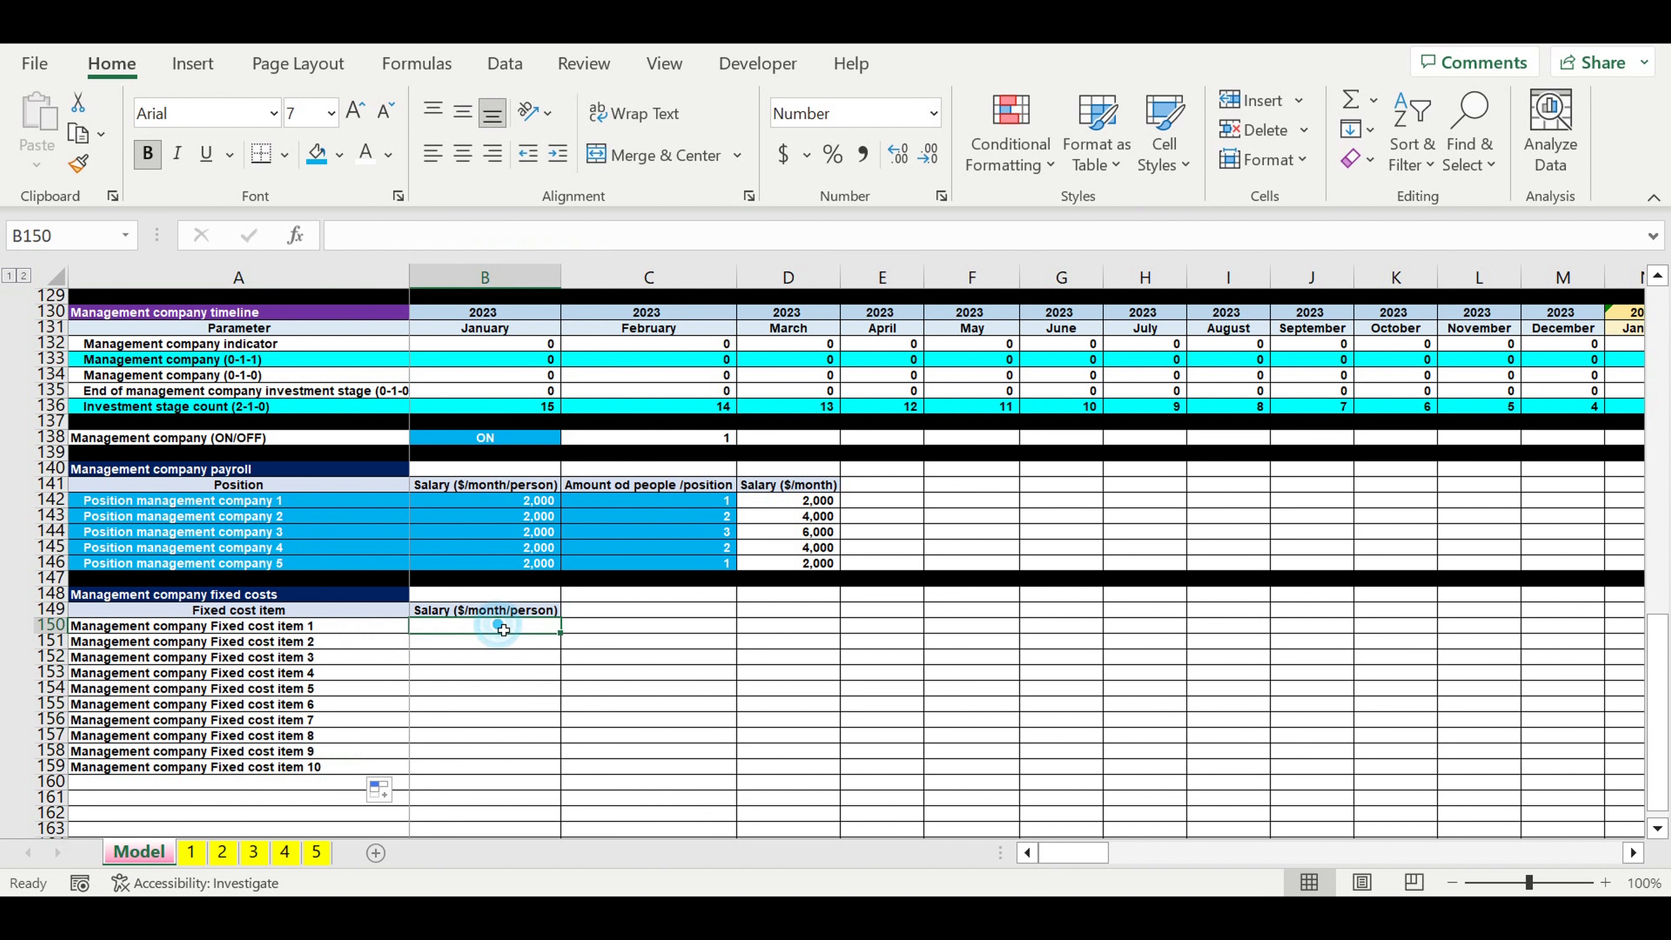
- Enter 4000 in B150 and fill the value down to B159 for all ten fixed cost items
text(4)
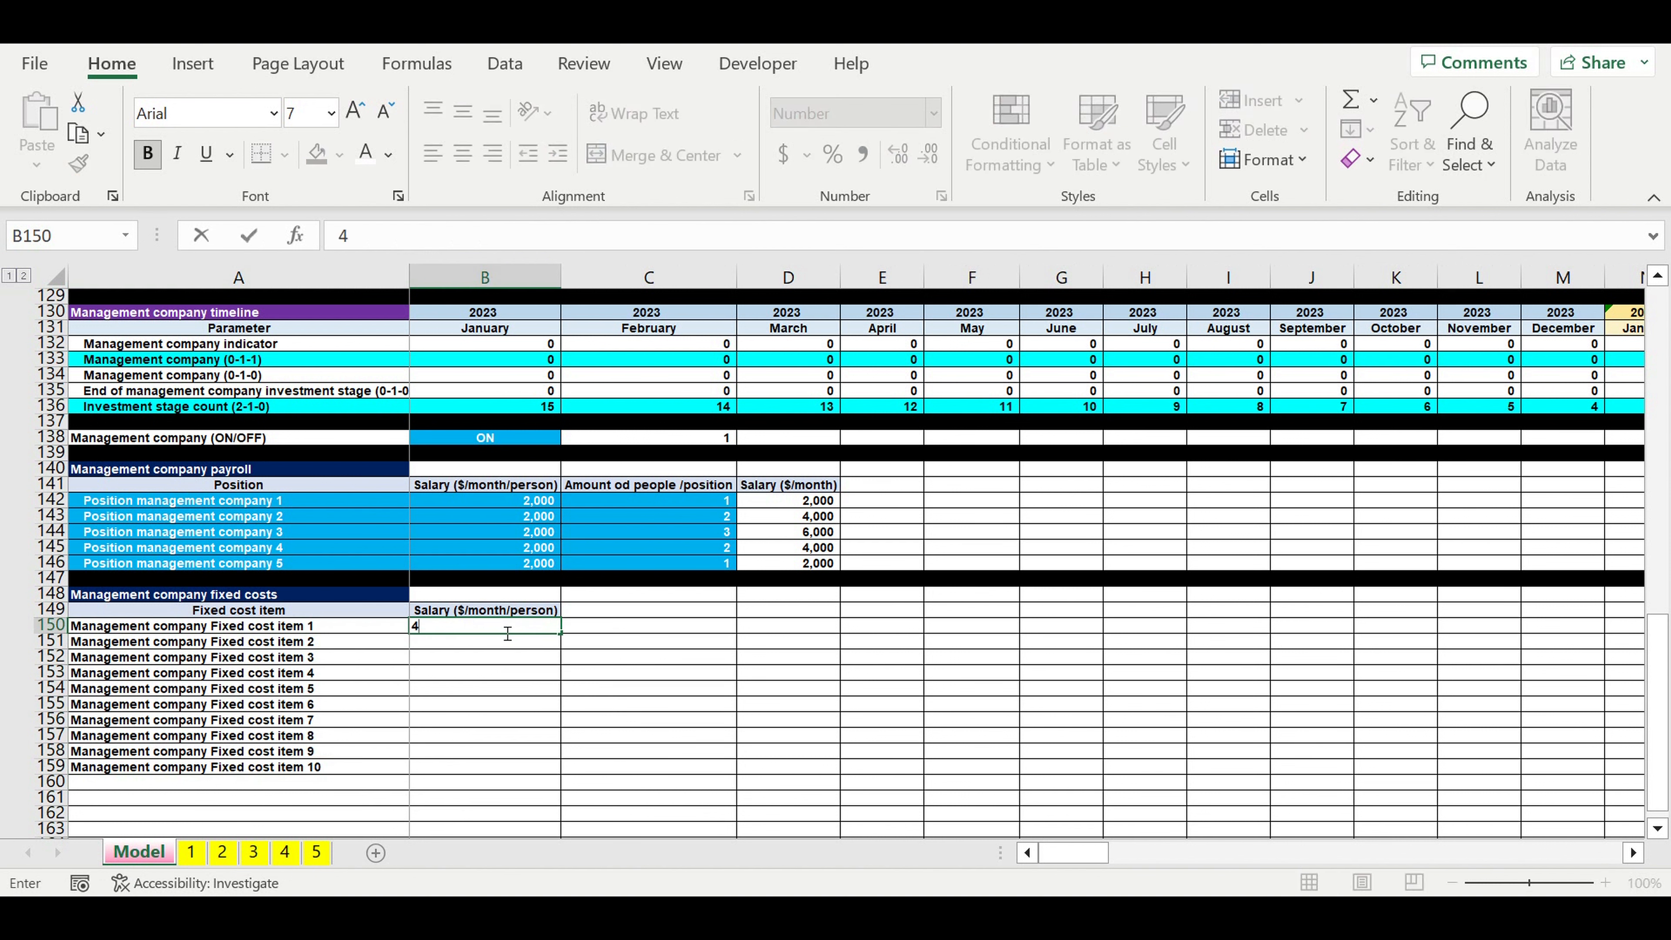
text(000)
key(Return)
click(510, 629)
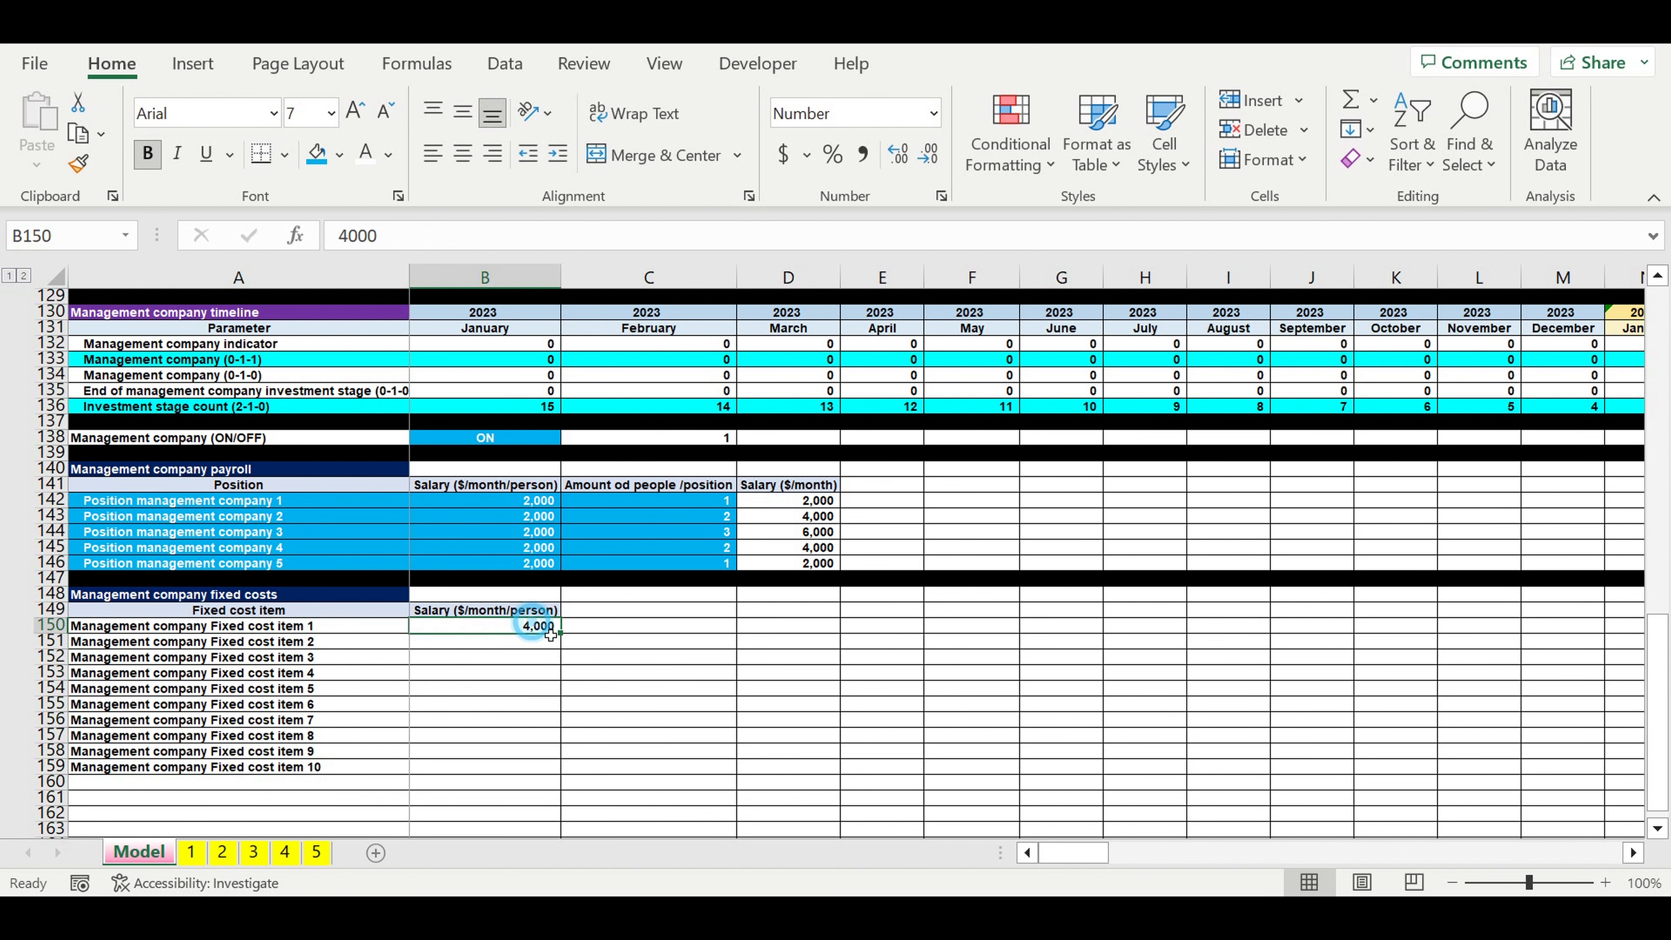
drag(563, 643, 563, 773)
click(626, 663)
- Change the column header in B149 to "$/month)"
click(483, 614)
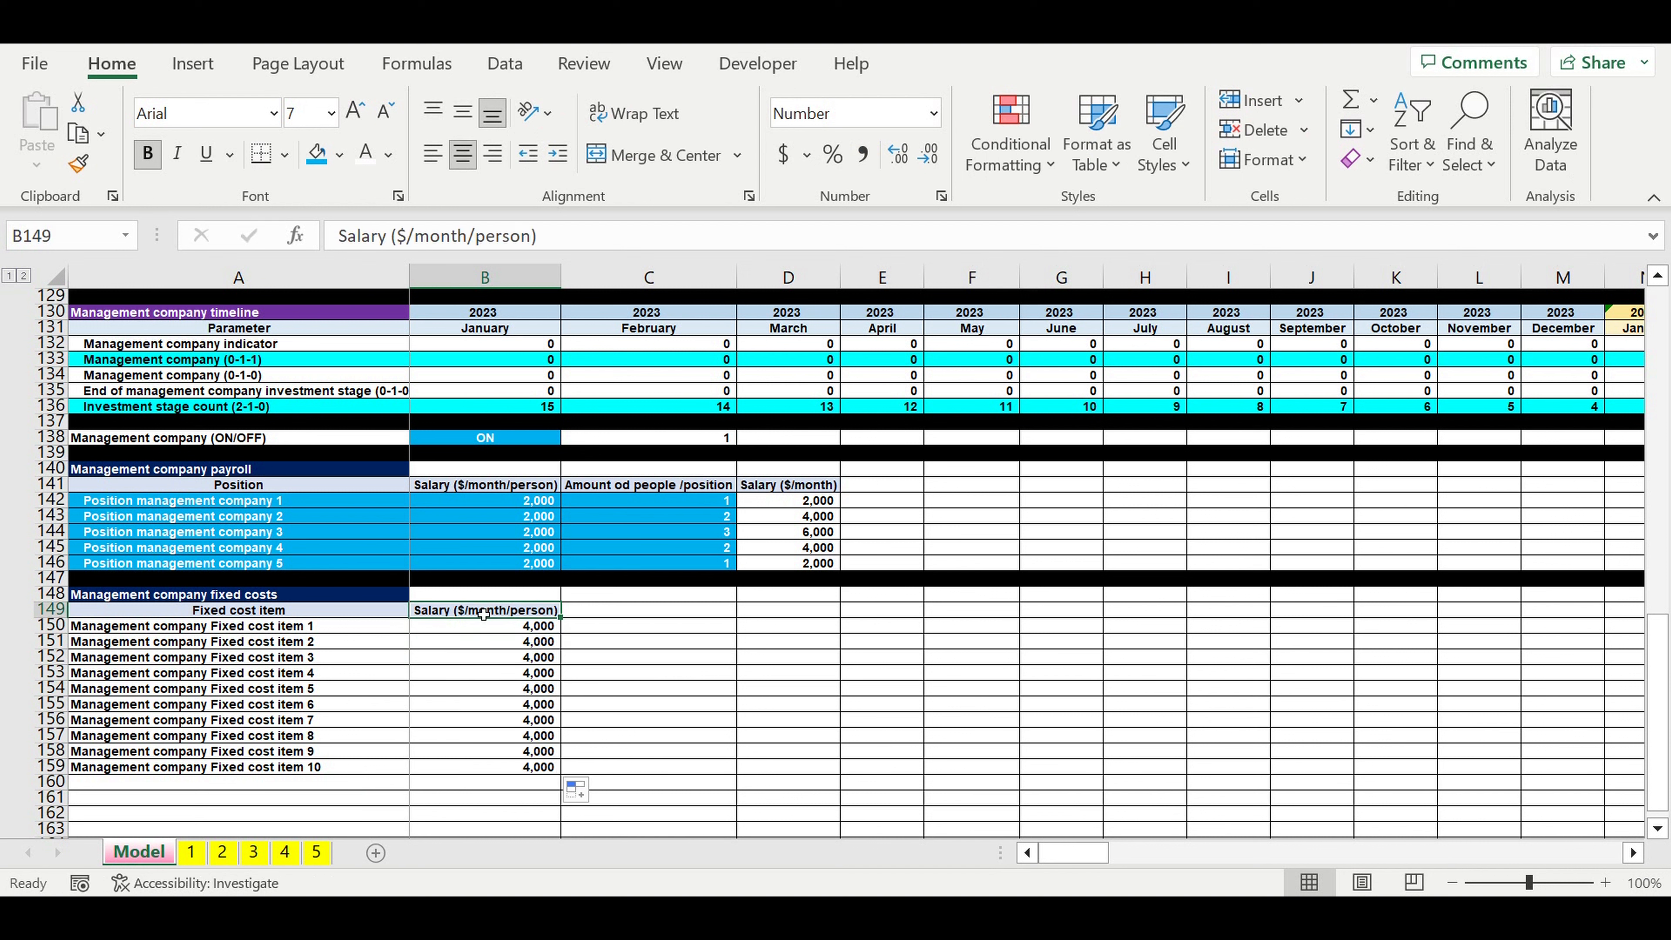
text($/month))
key(Return)
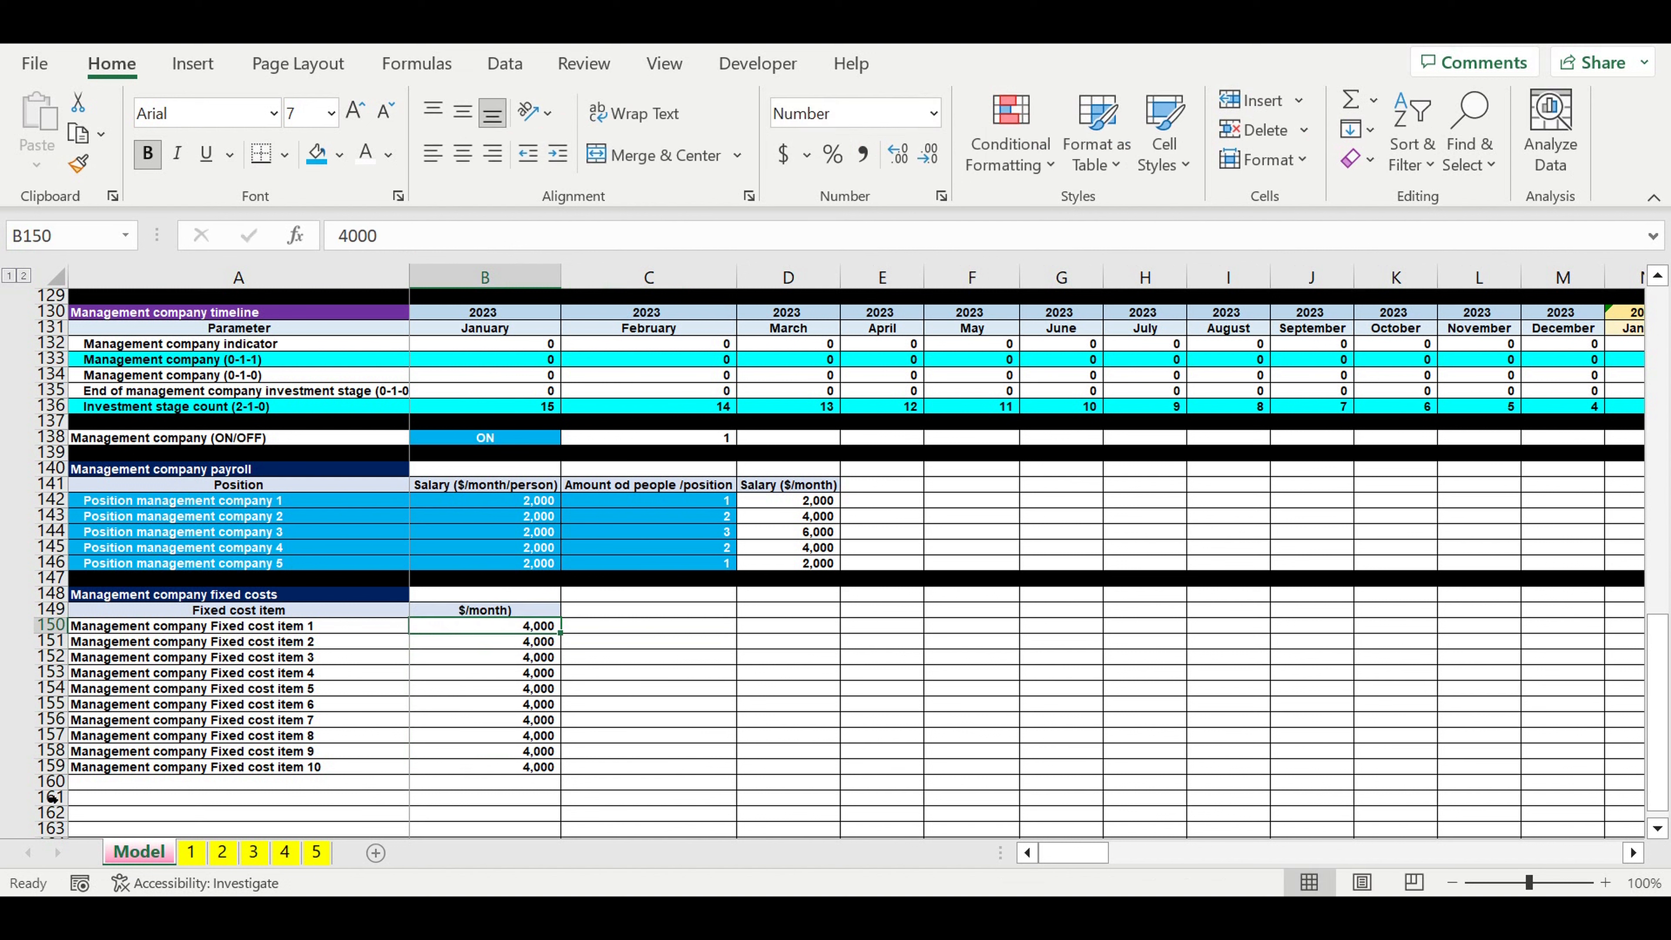
- Fill row 160 with black as a separator below the fixed costs table
click(50, 781)
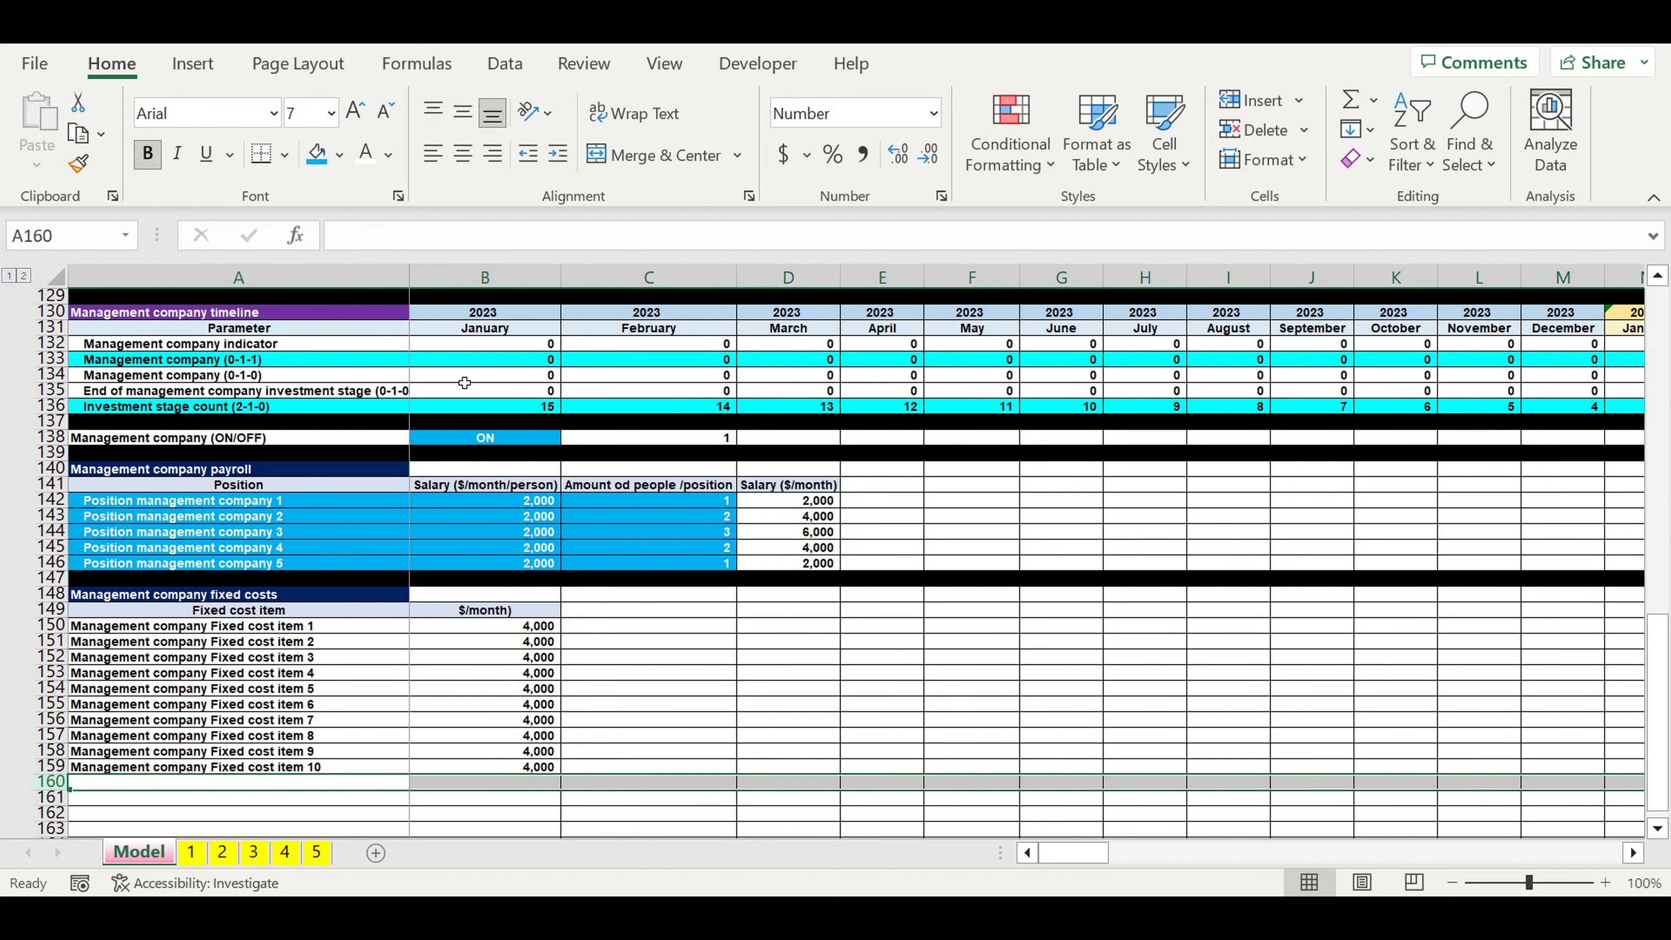
click(339, 155)
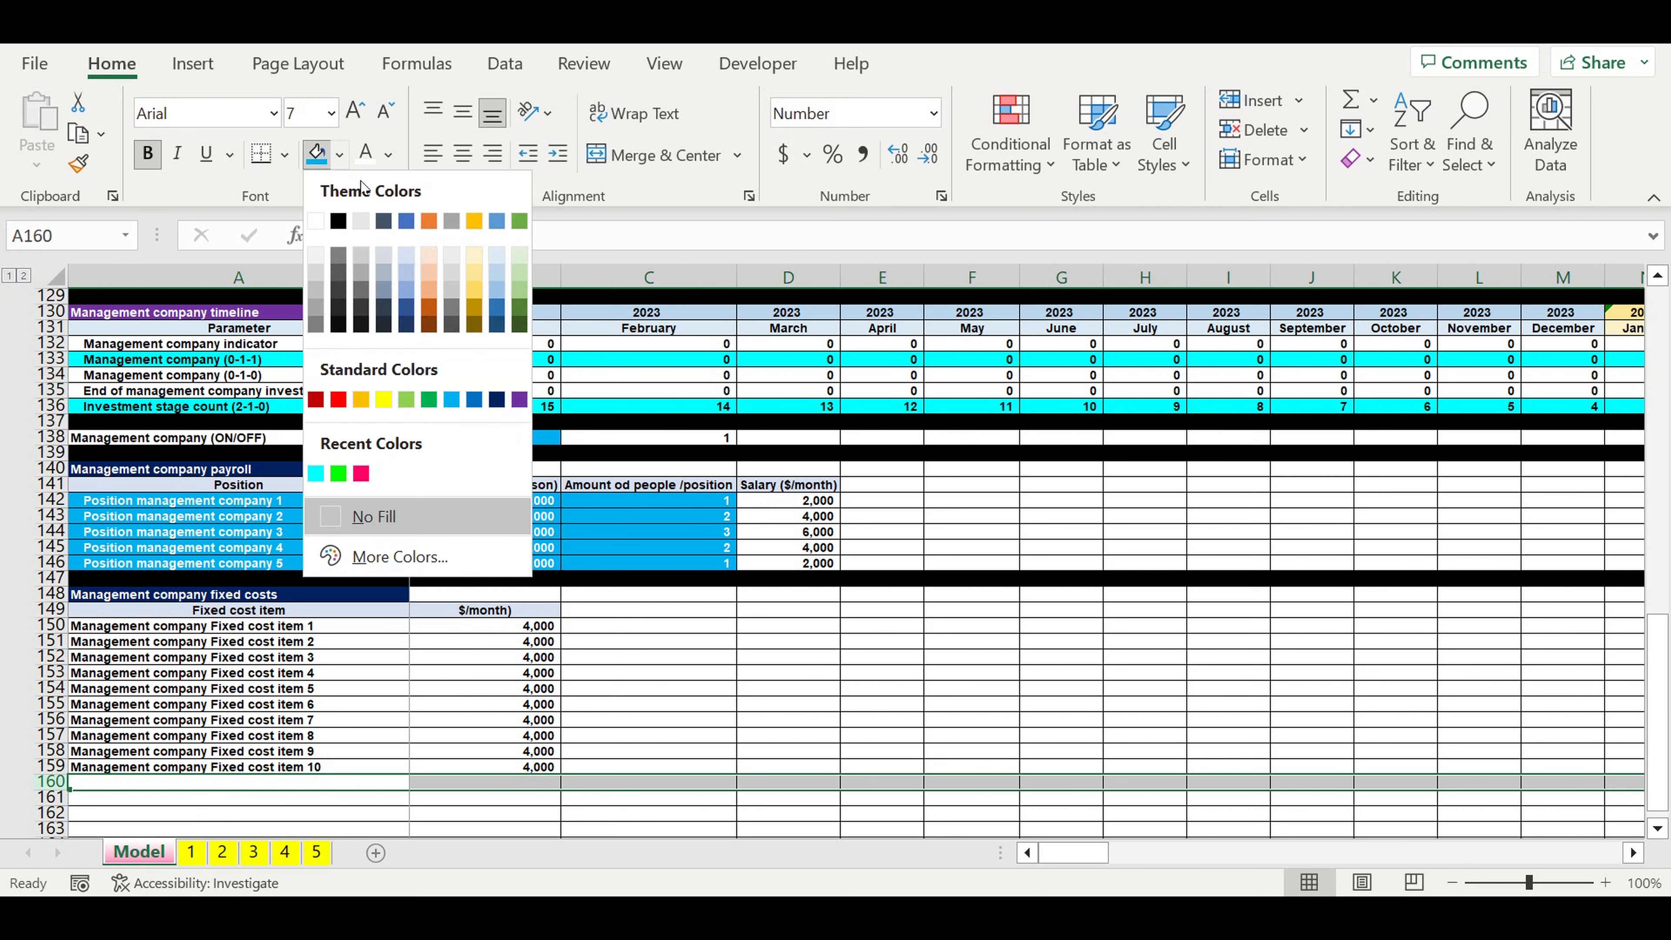
click(338, 220)
- Indent the item names in A150:A159 and format A150:B159 with light blue fill and white text
drag(300, 633, 306, 758)
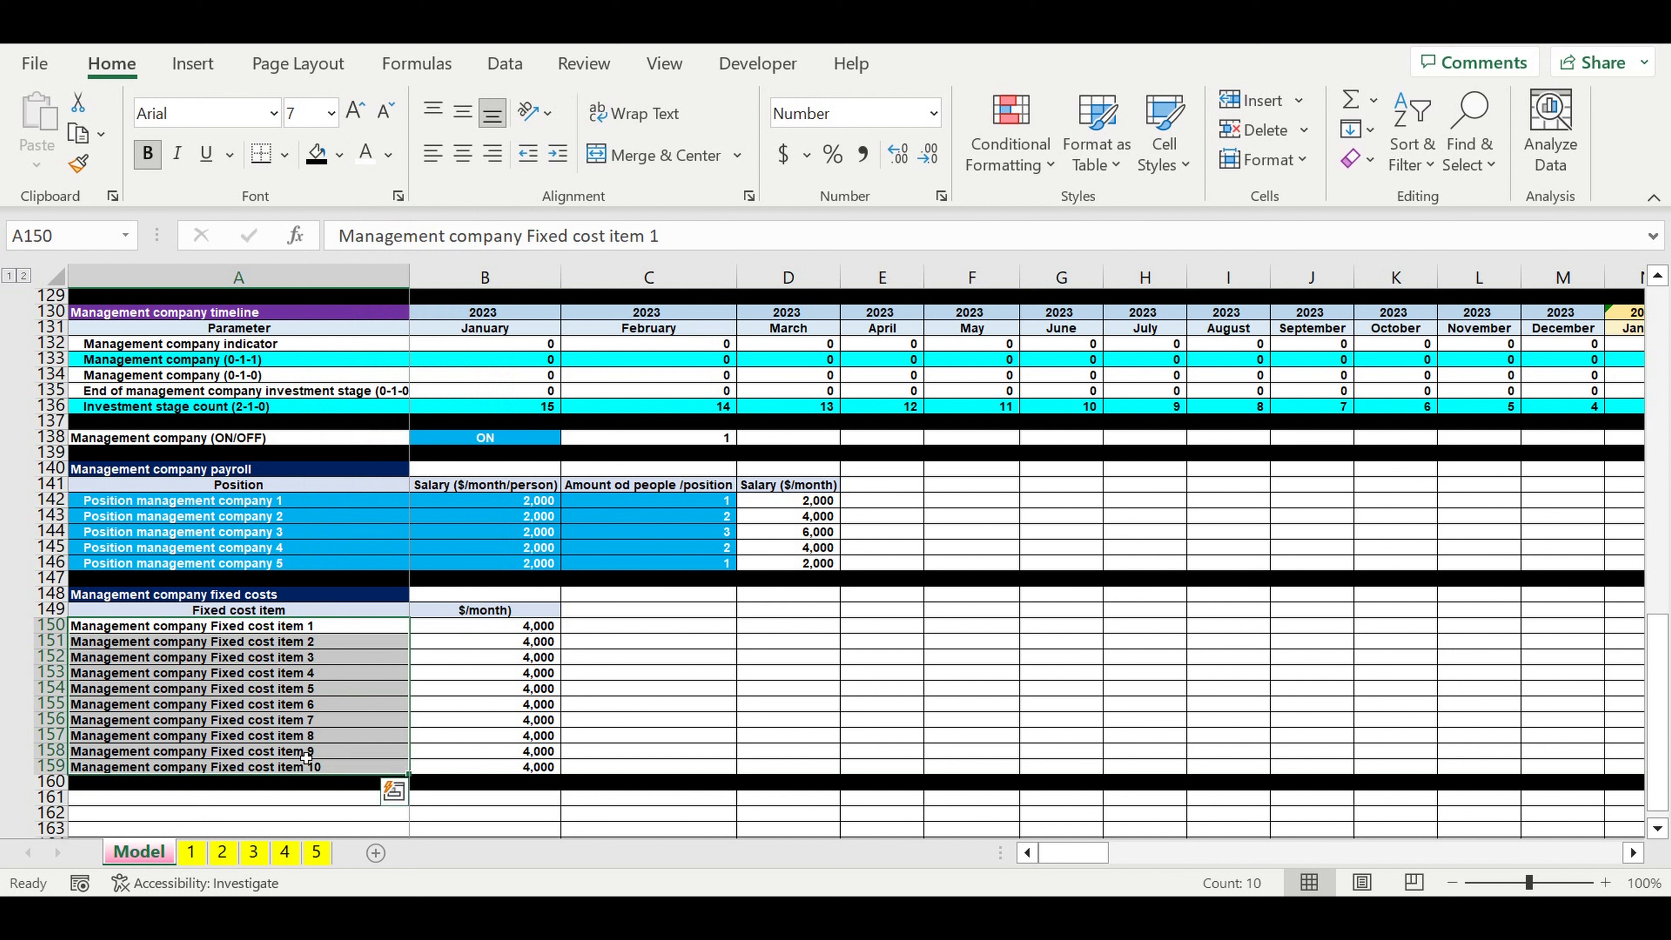
click(557, 153)
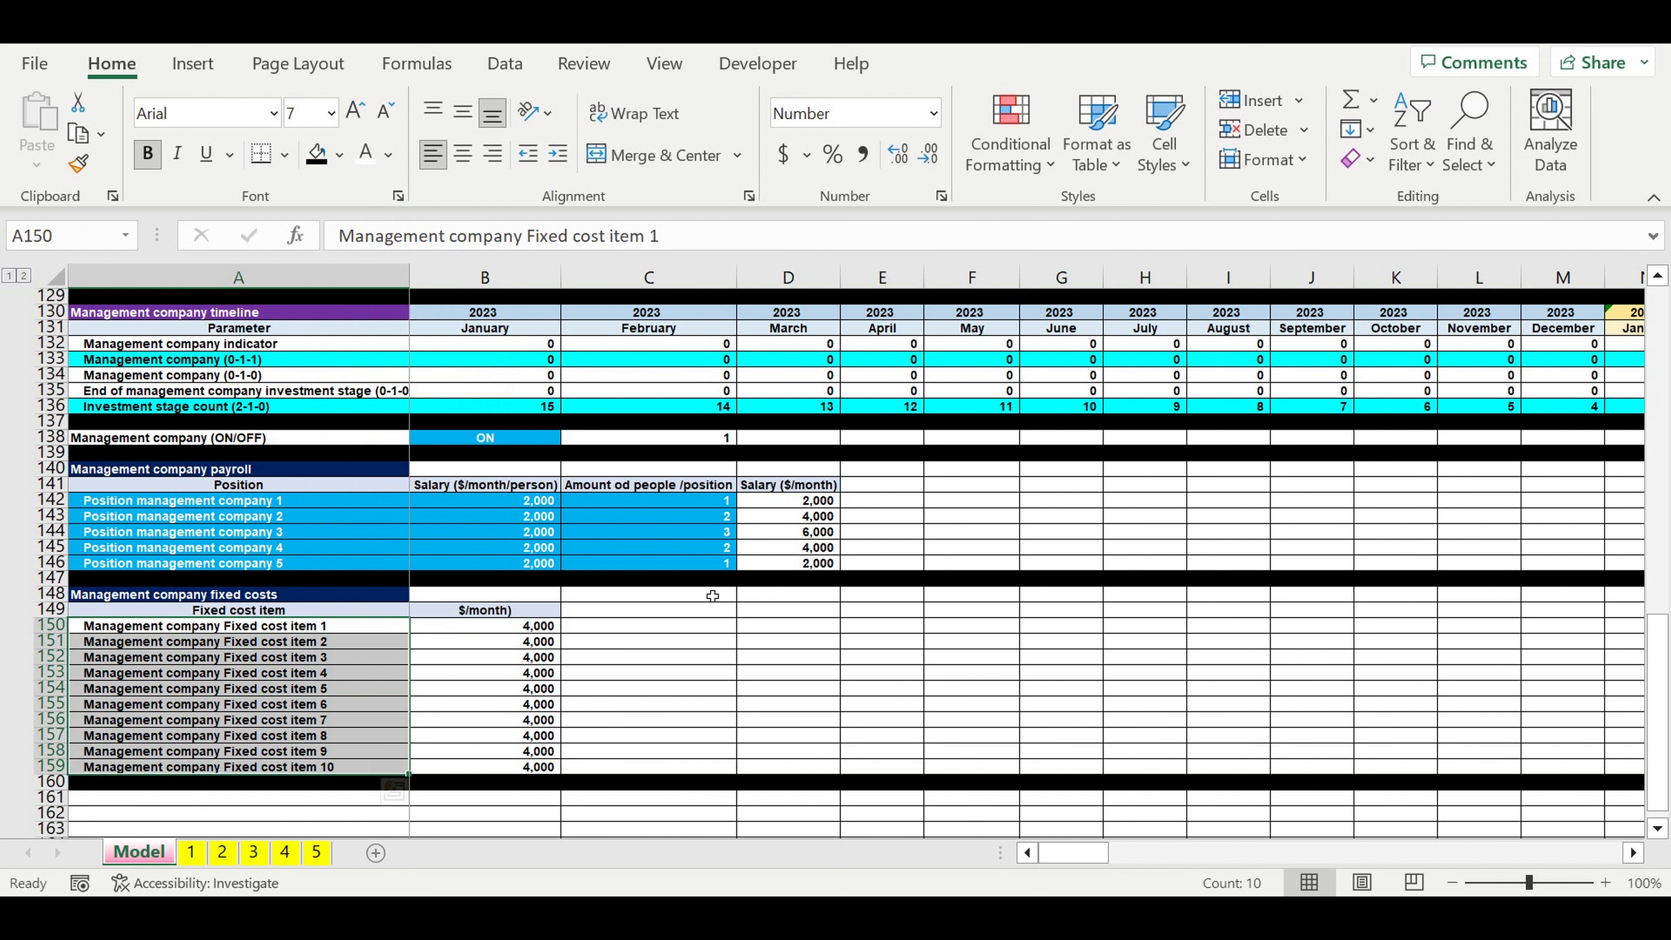
click(367, 624)
drag(491, 746, 491, 767)
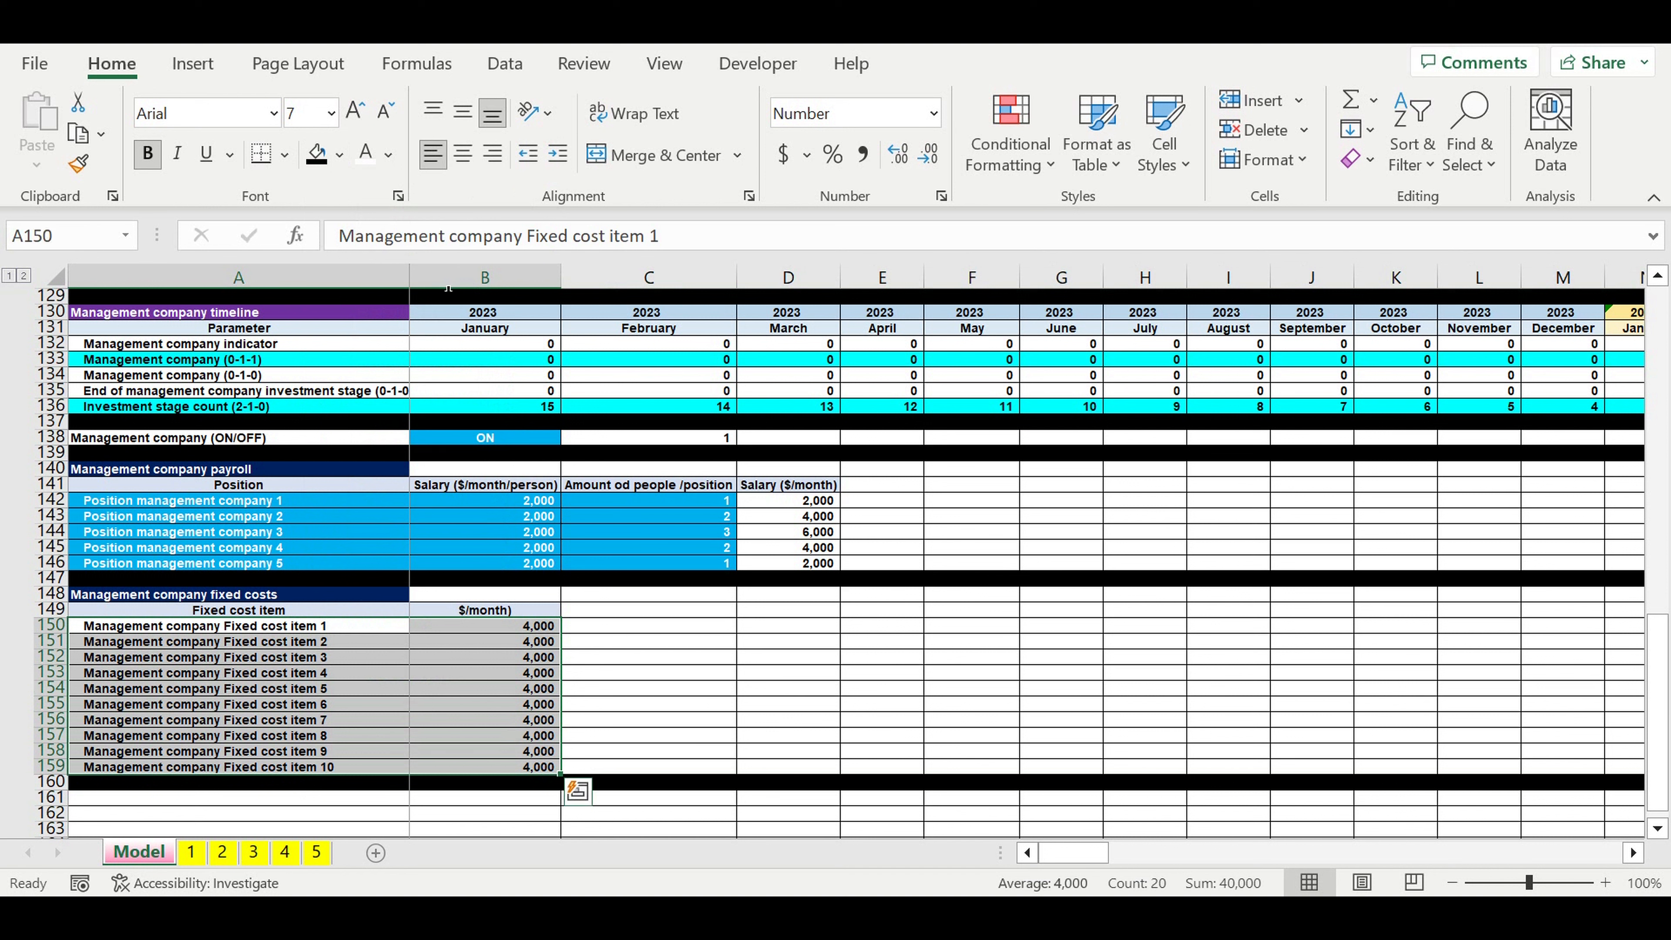
click(340, 156)
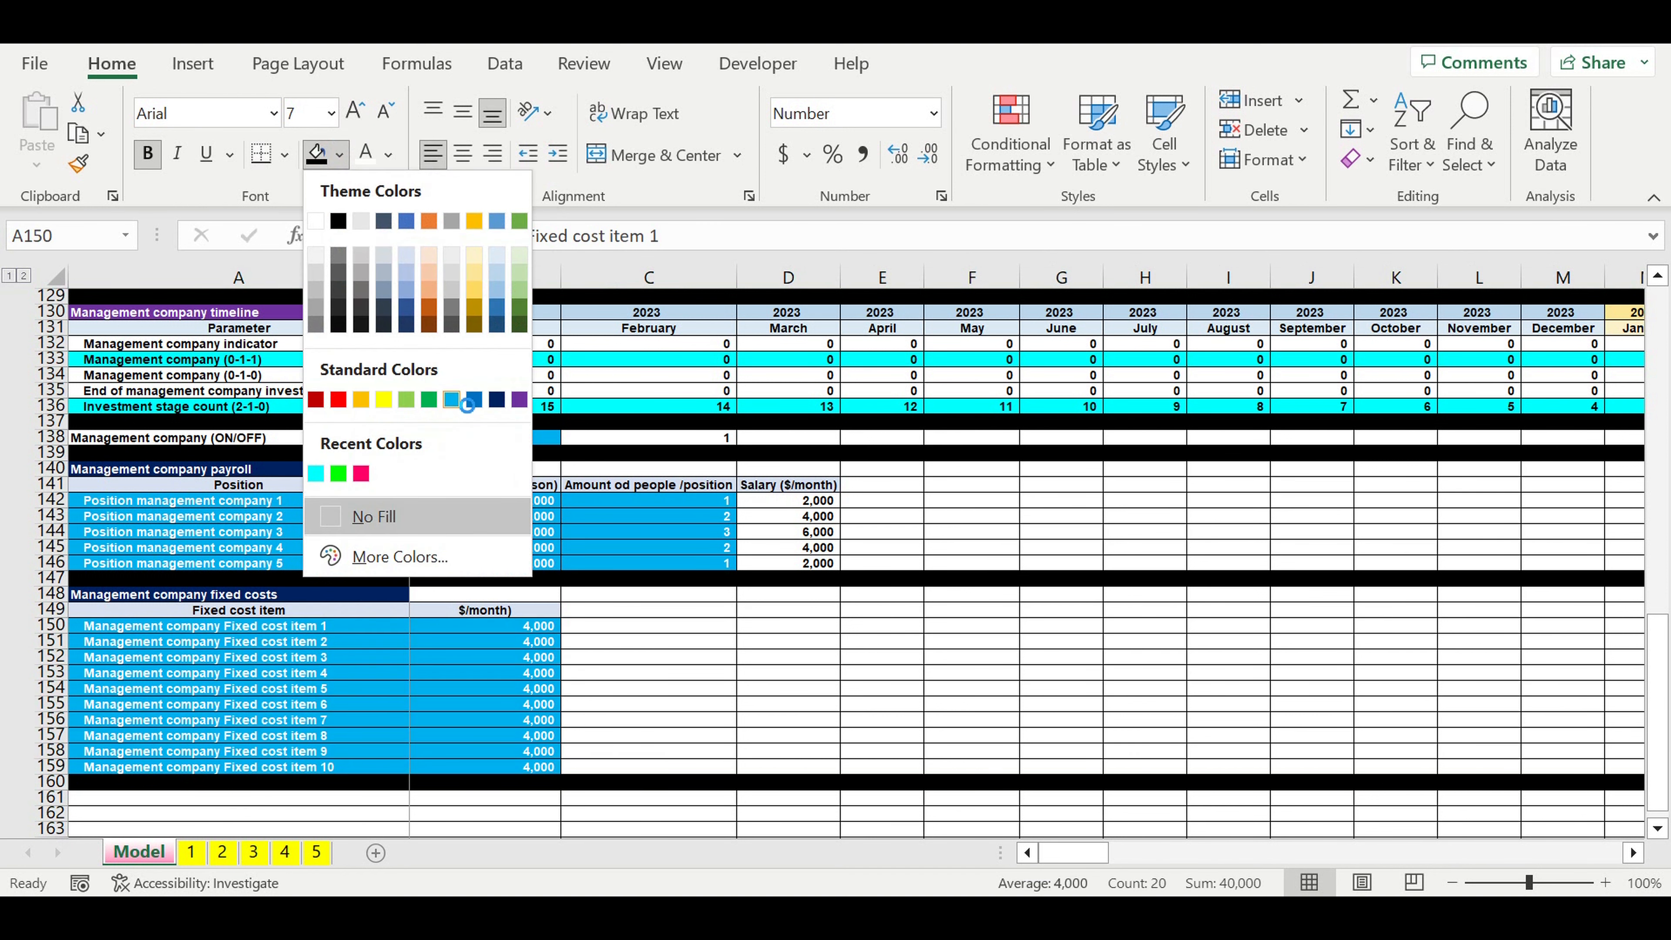
click(454, 399)
click(1000, 660)
- Copy the fixed costs title from A148 to A161
scroll(679, 552, down, 6)
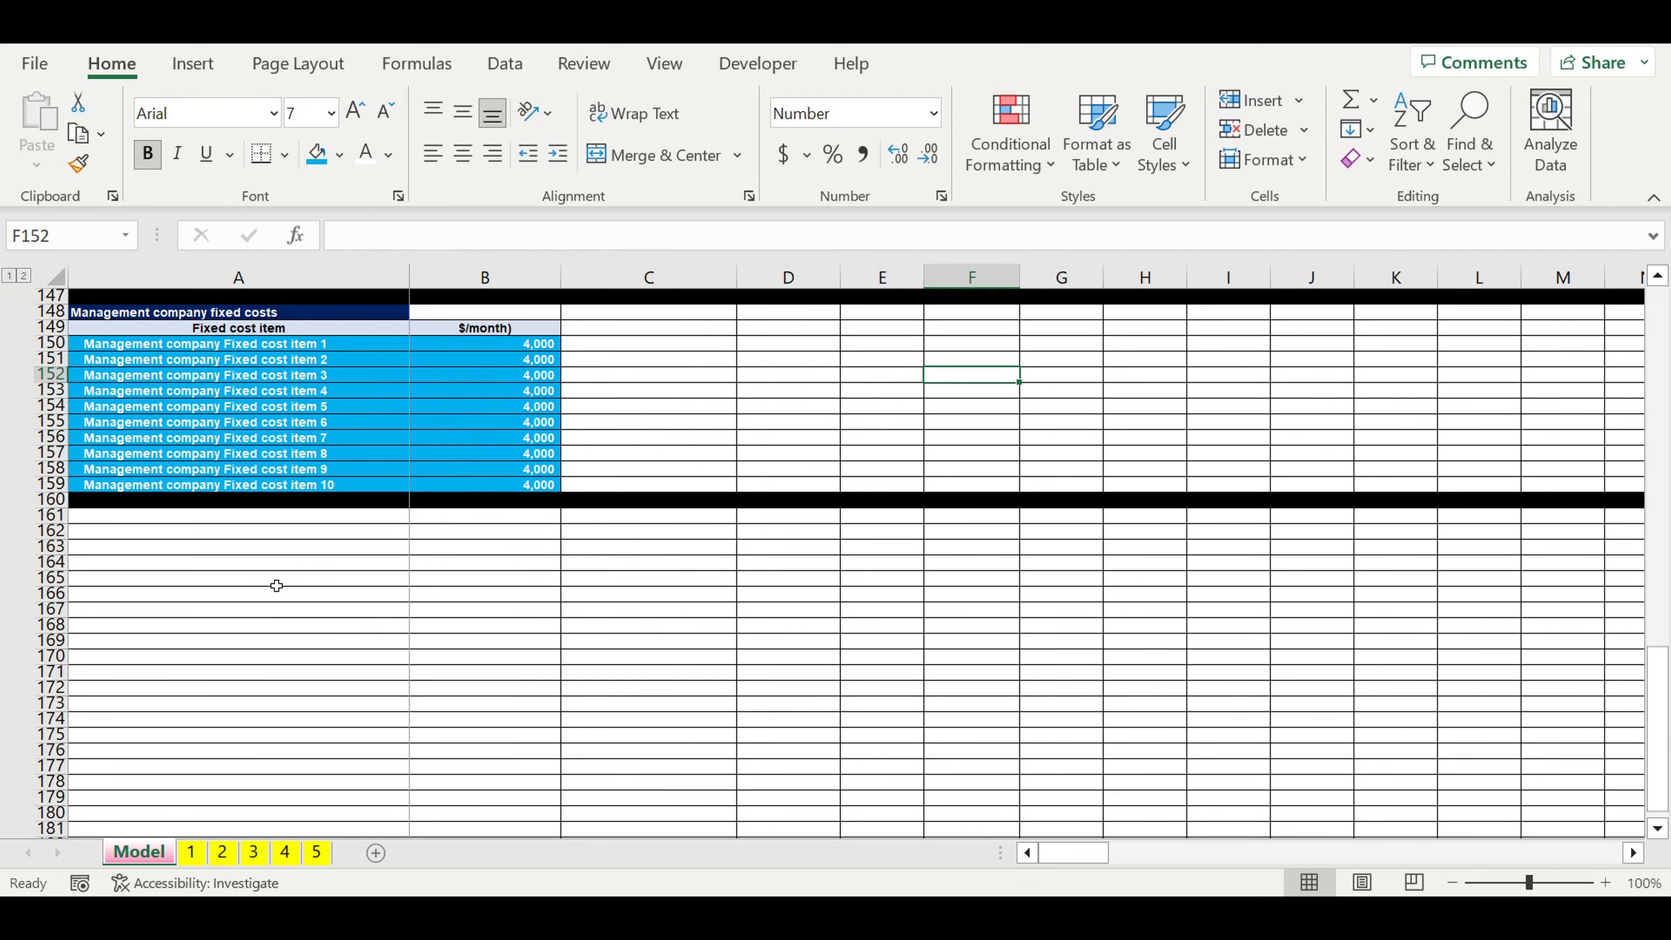
click(255, 523)
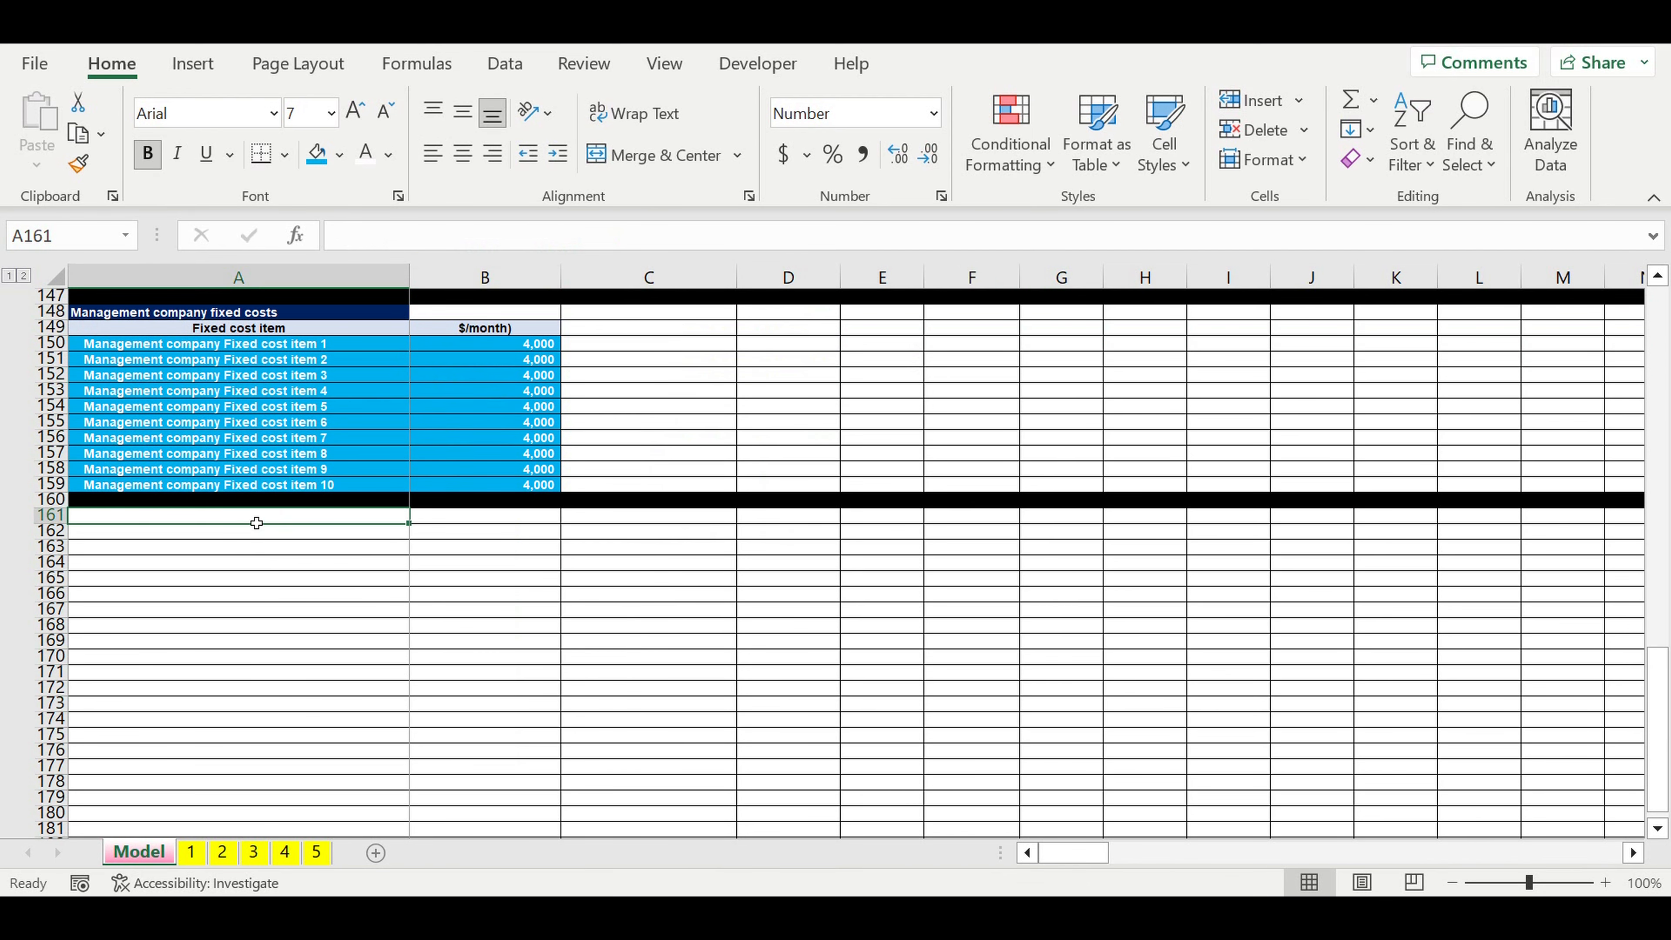
click(184, 314)
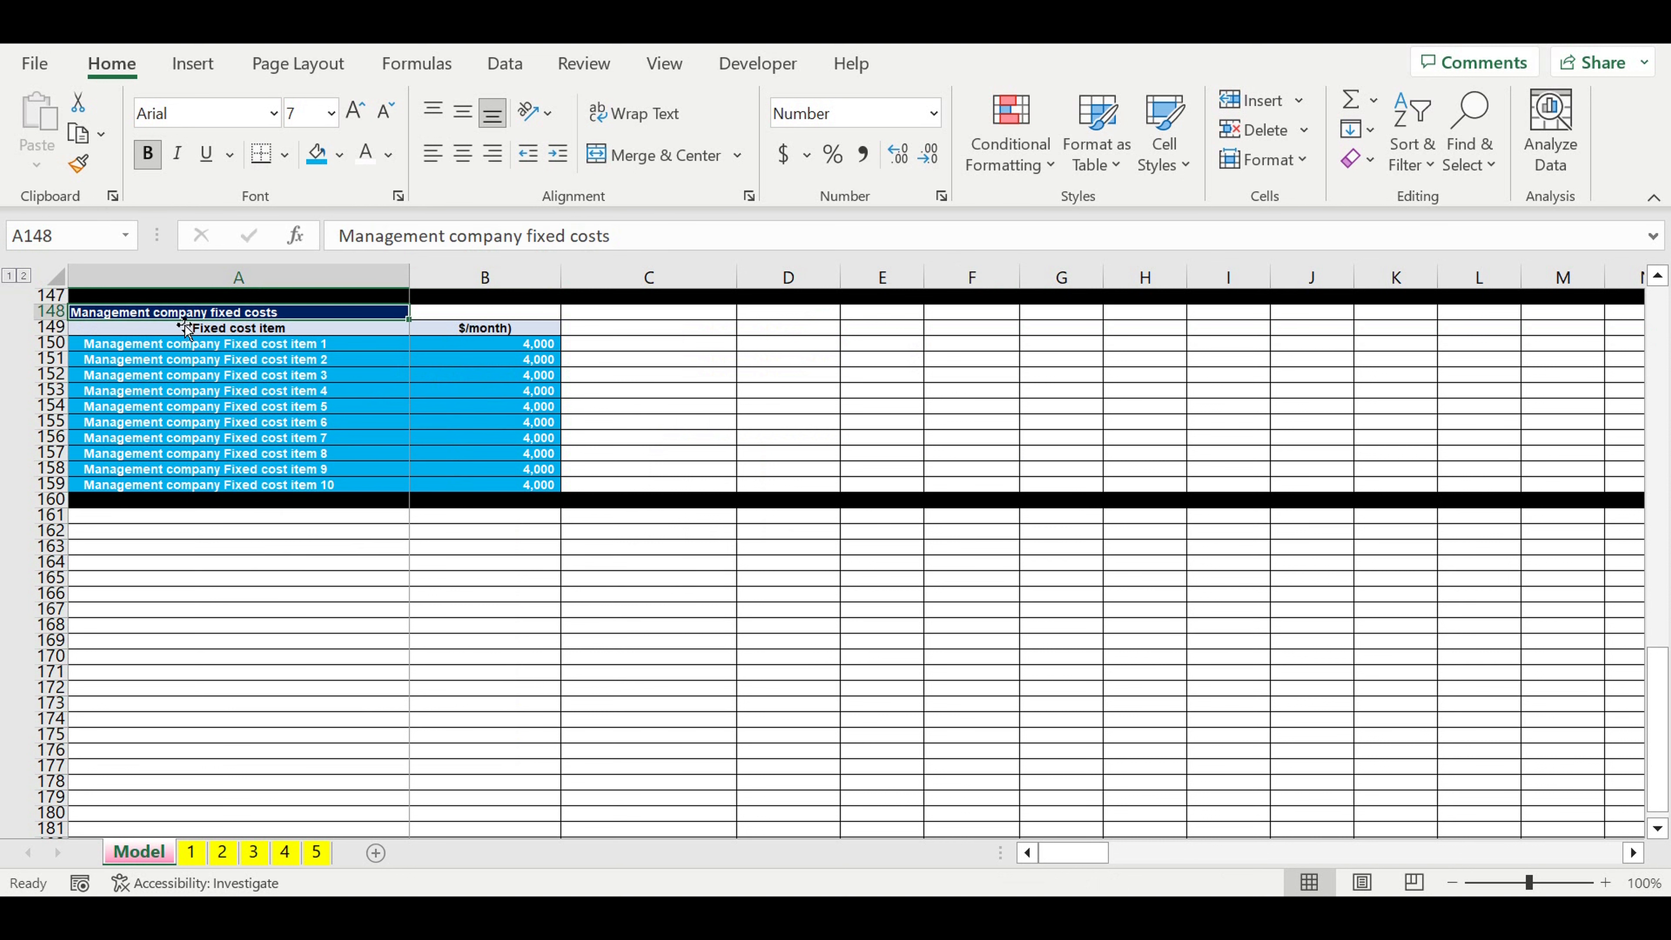
key(ctrl+c)
click(135, 521)
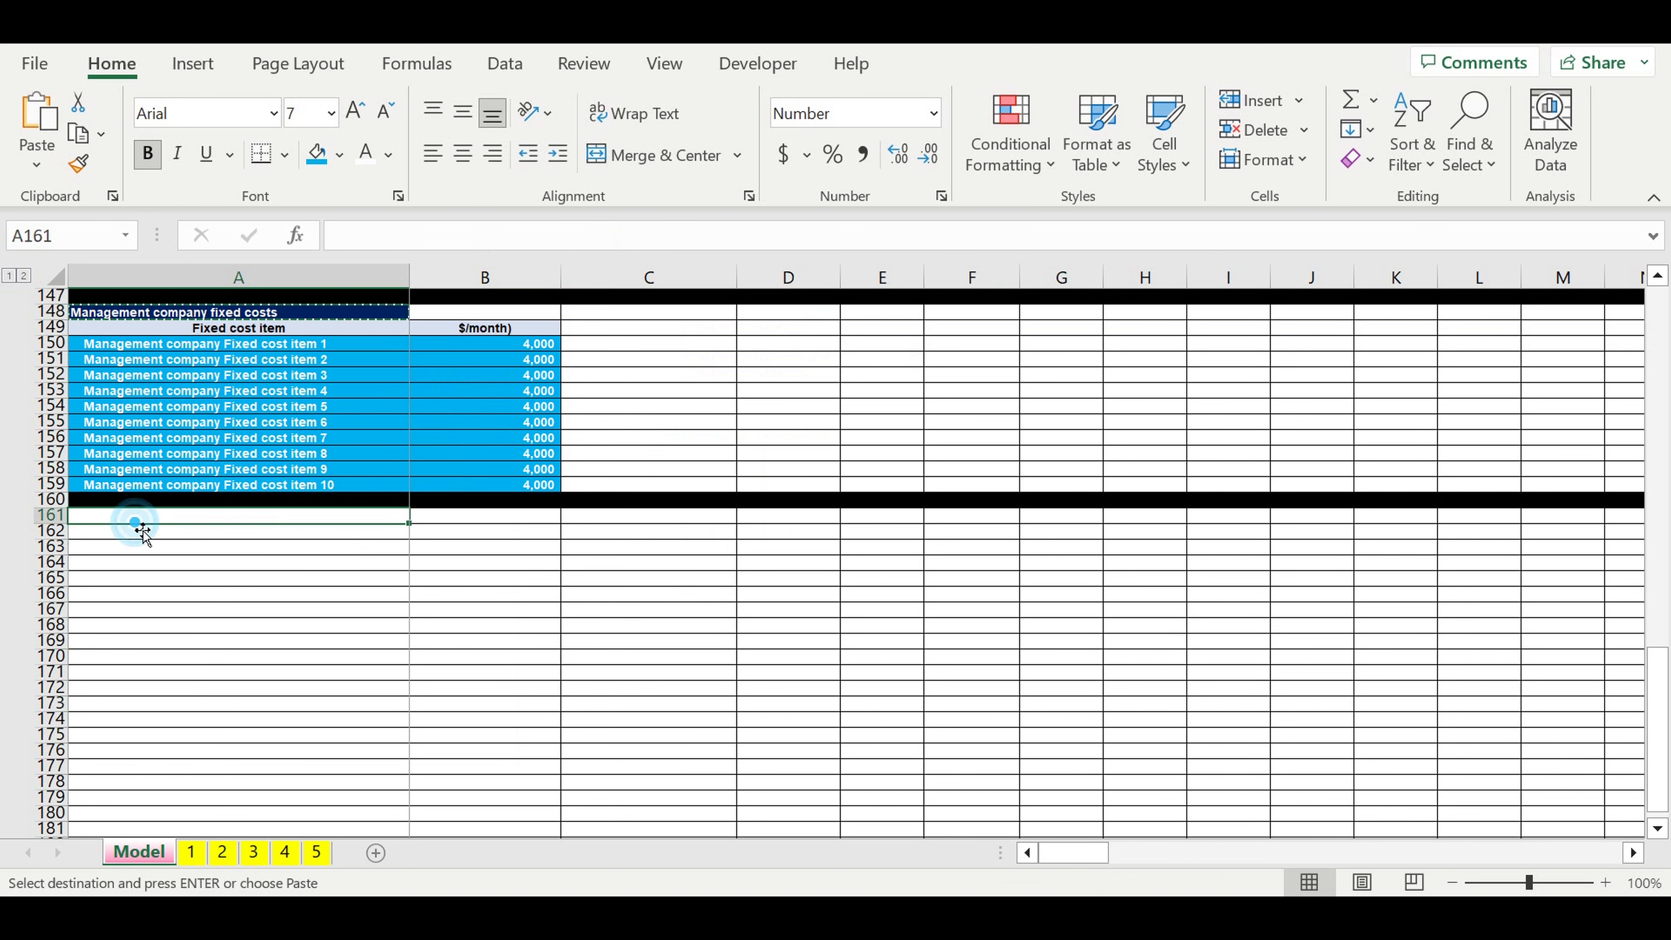
key(ctrl+v)
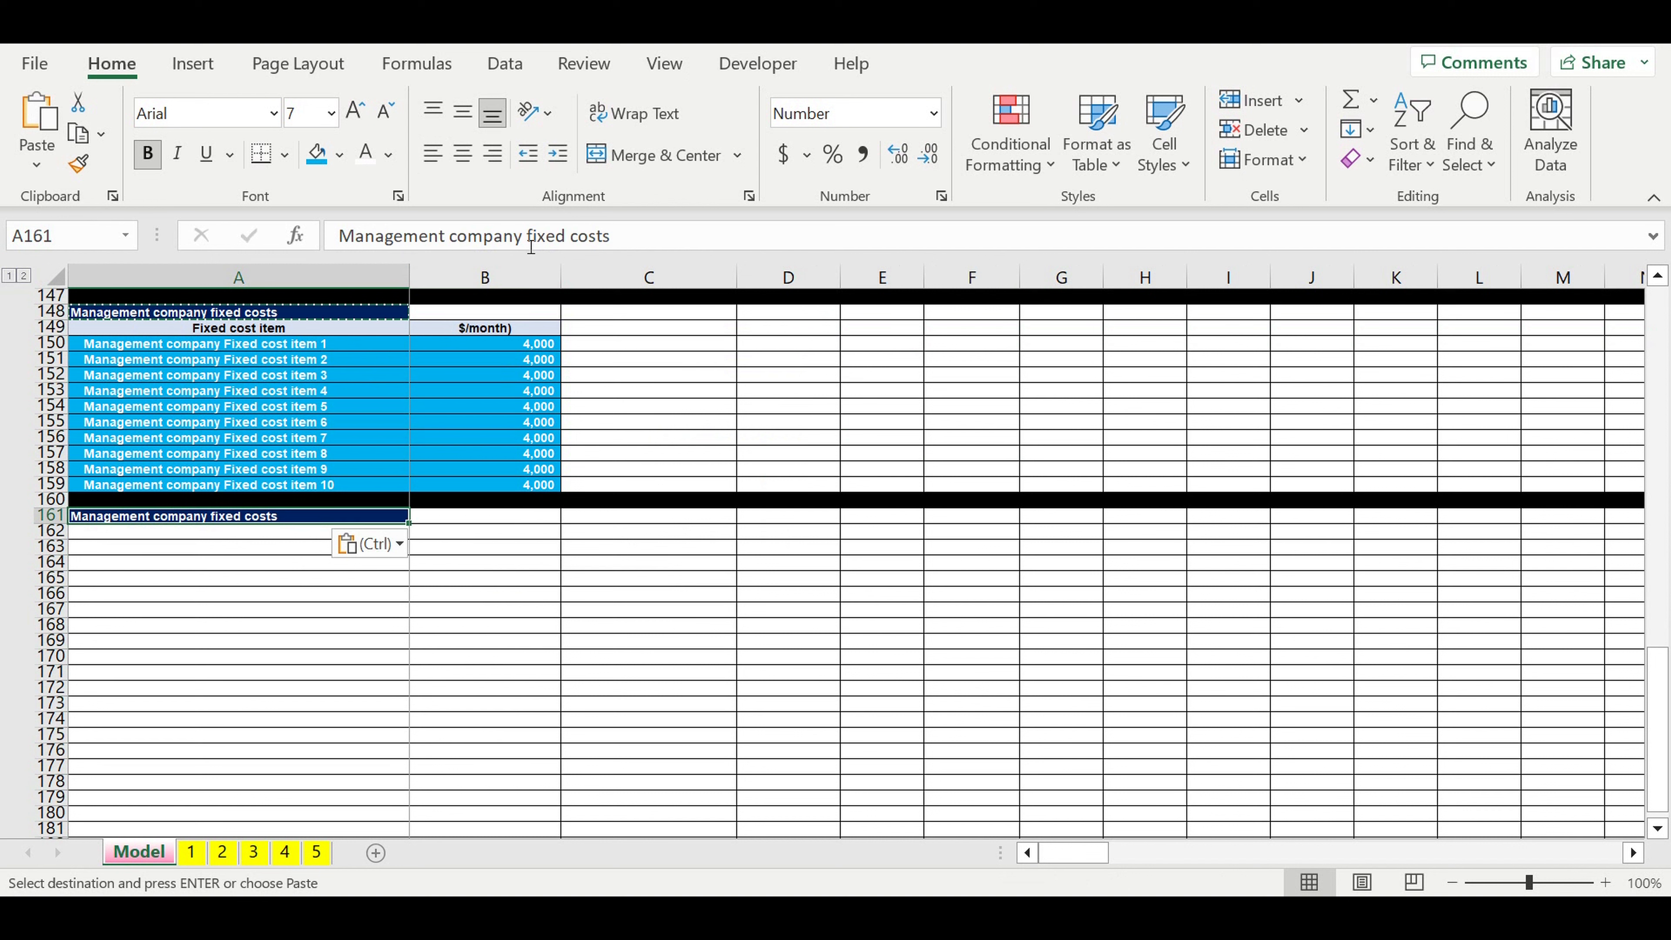
- Change the title in A161 to "Management company investment plan" and fill the cell with pink
drag(526, 237, 846, 237)
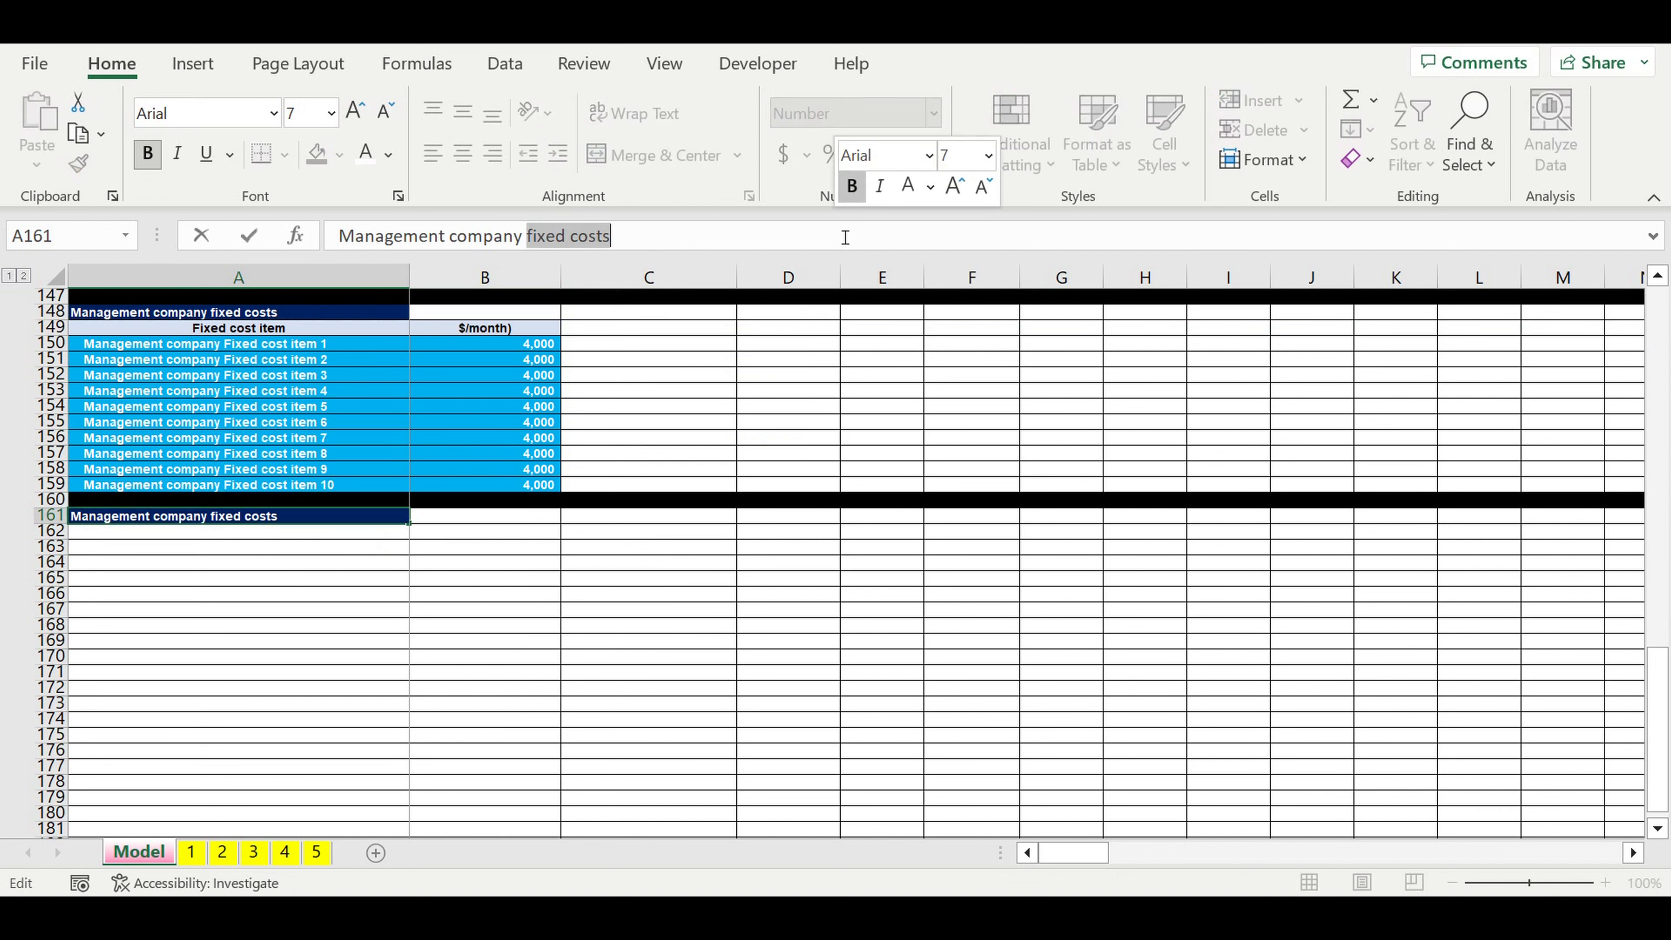
text(investment plan)
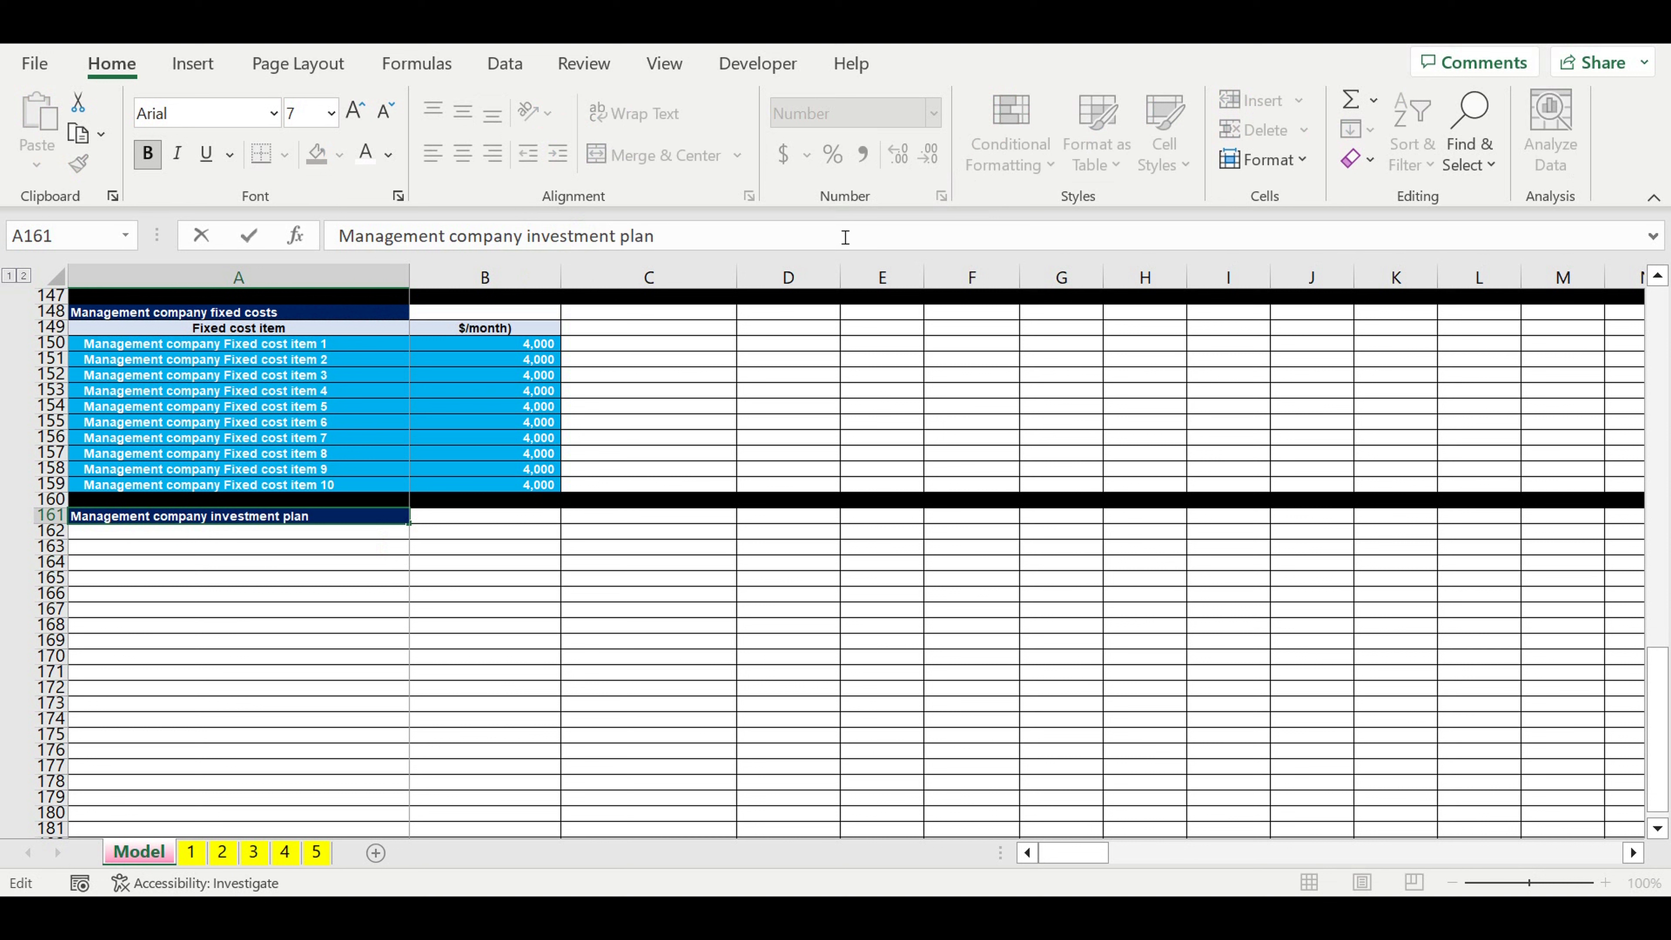
key(Return)
key(Up)
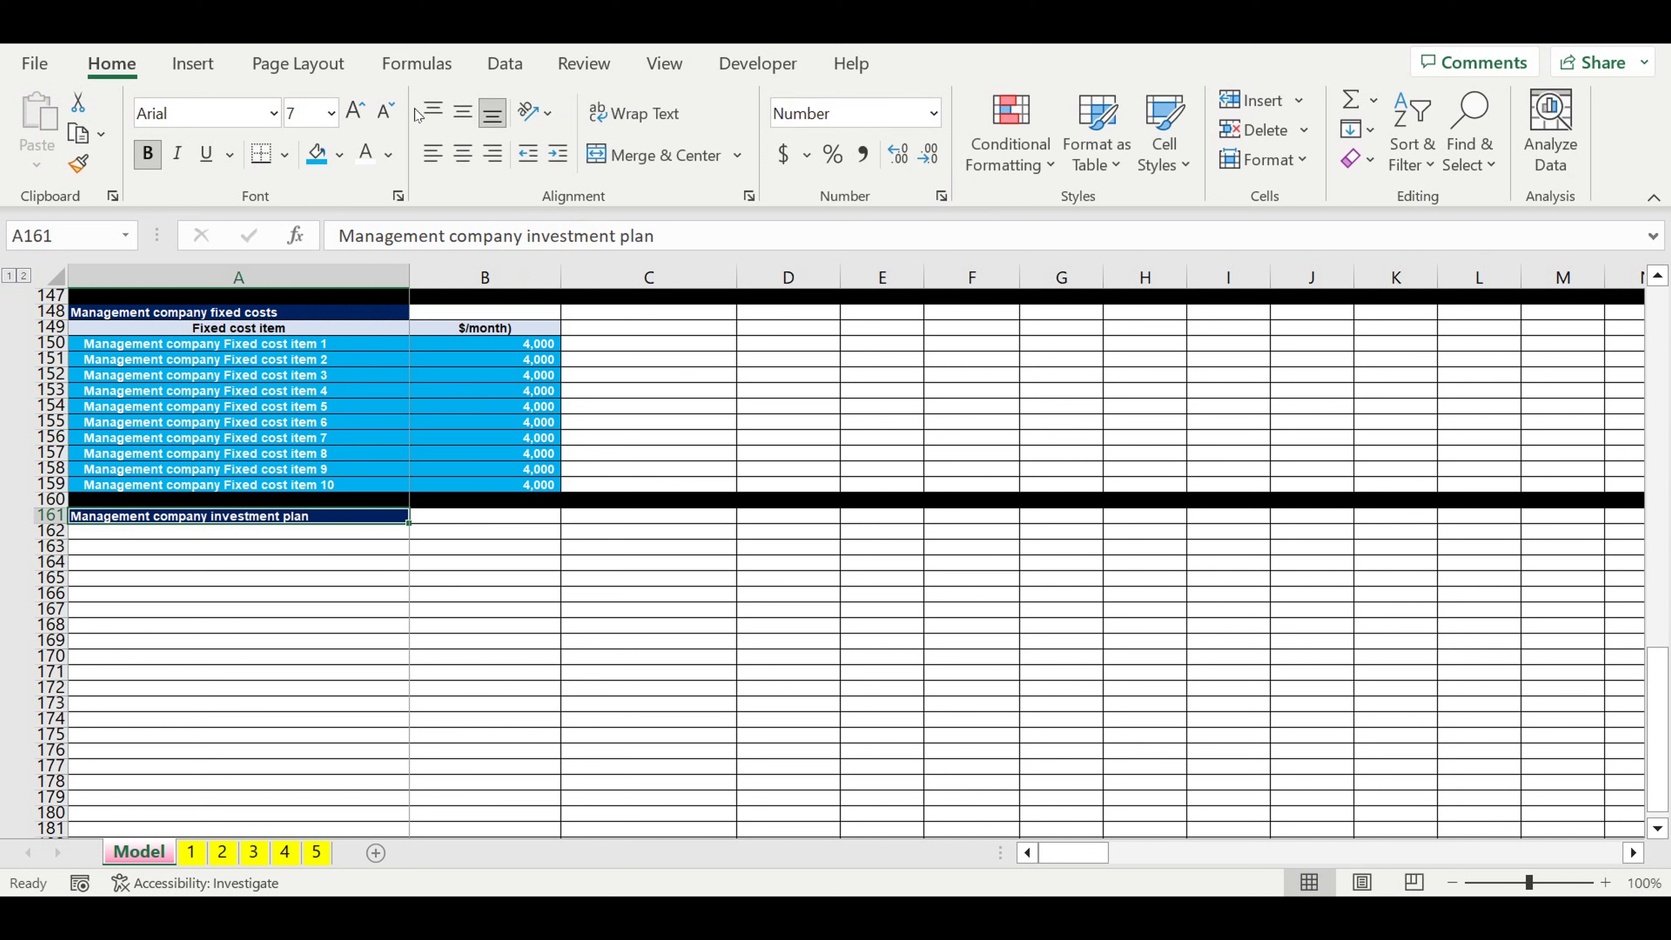
click(340, 154)
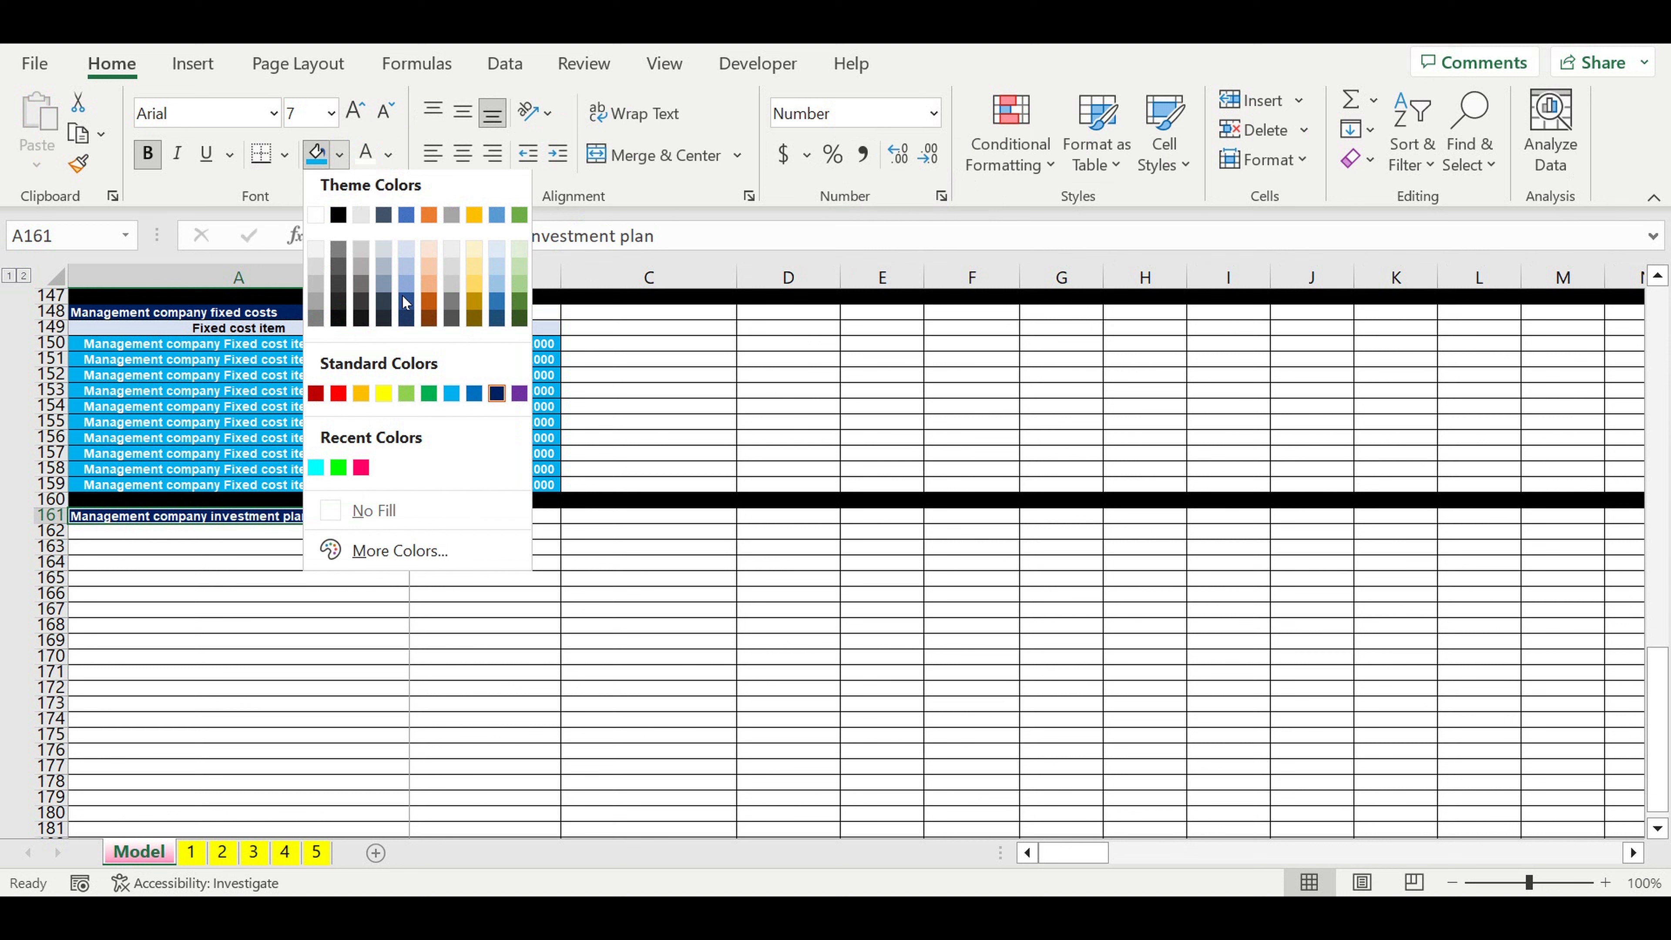
click(362, 474)
click(391, 616)
- Enter 3 in B162 and =B162-1 in C162, and extend the countdown formula to D162
click(342, 535)
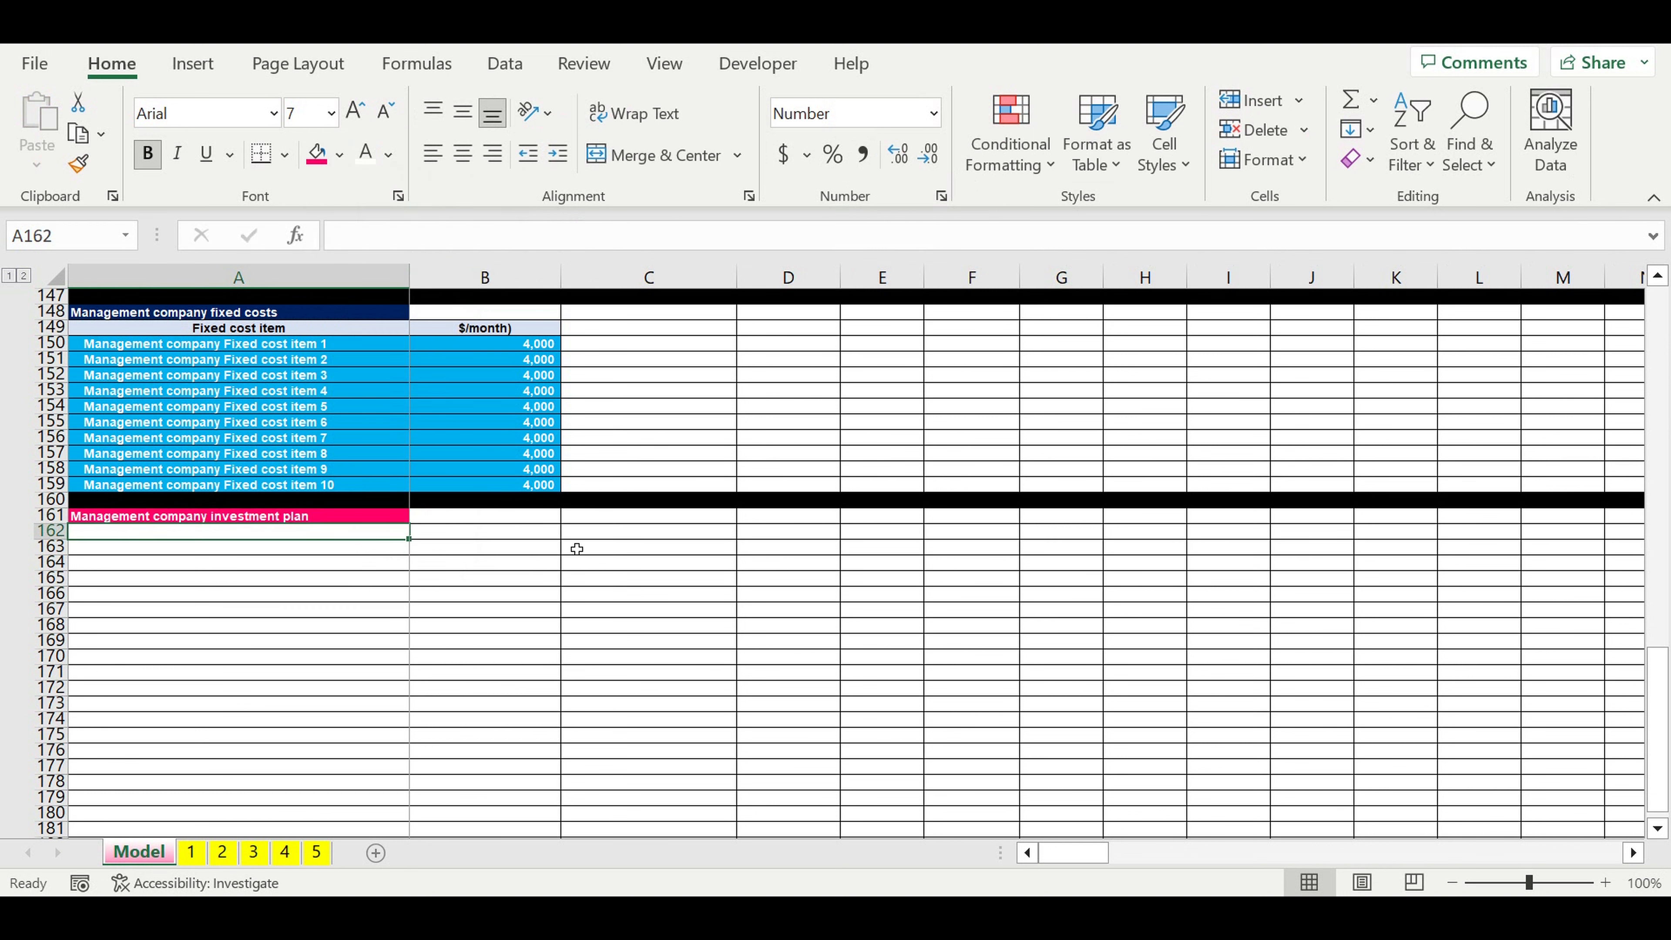
click(487, 534)
text(3)
key(Return)
click(623, 539)
text(=)
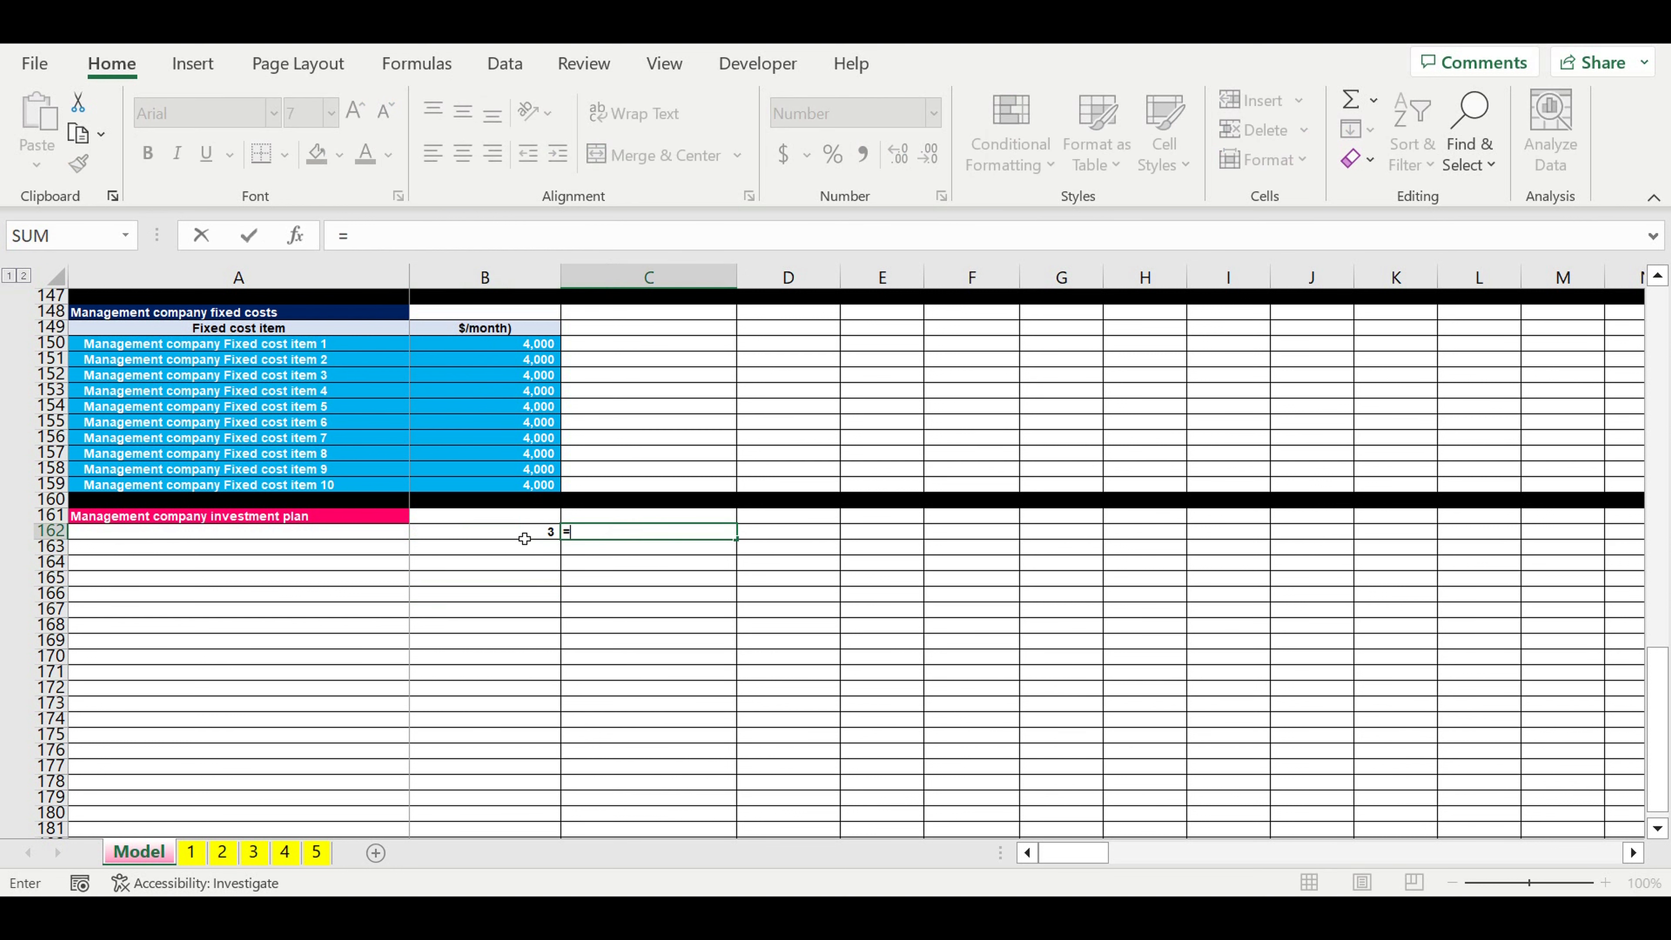
click(522, 536)
text(-1)
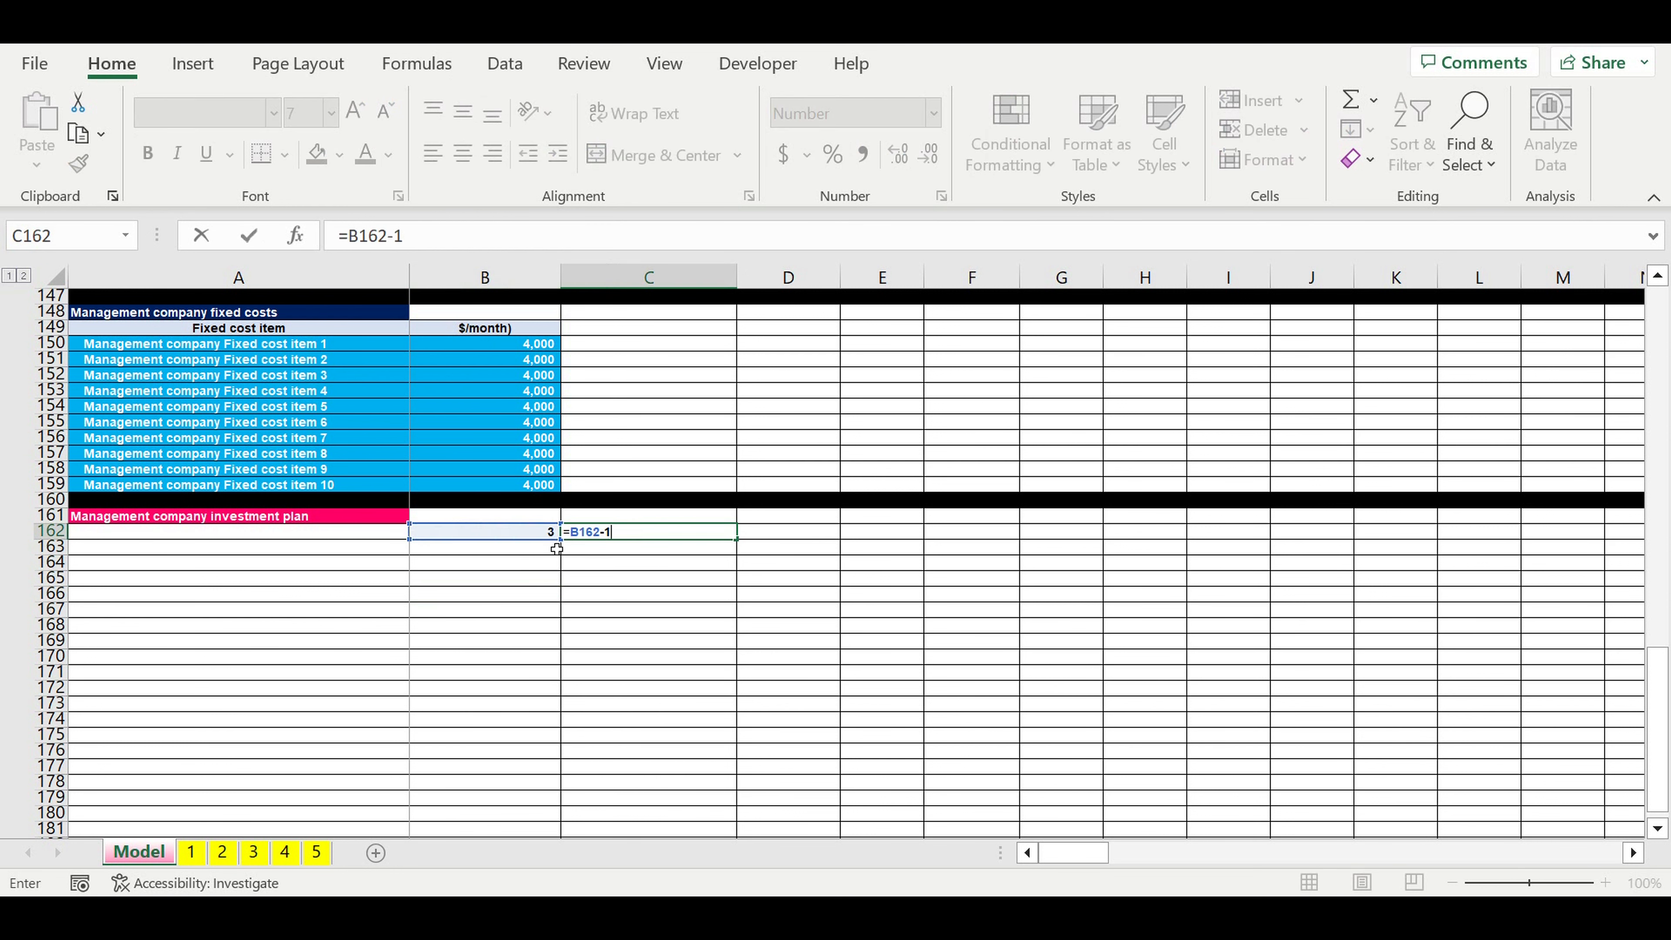
key(Return)
click(694, 535)
drag(743, 546, 901, 721)
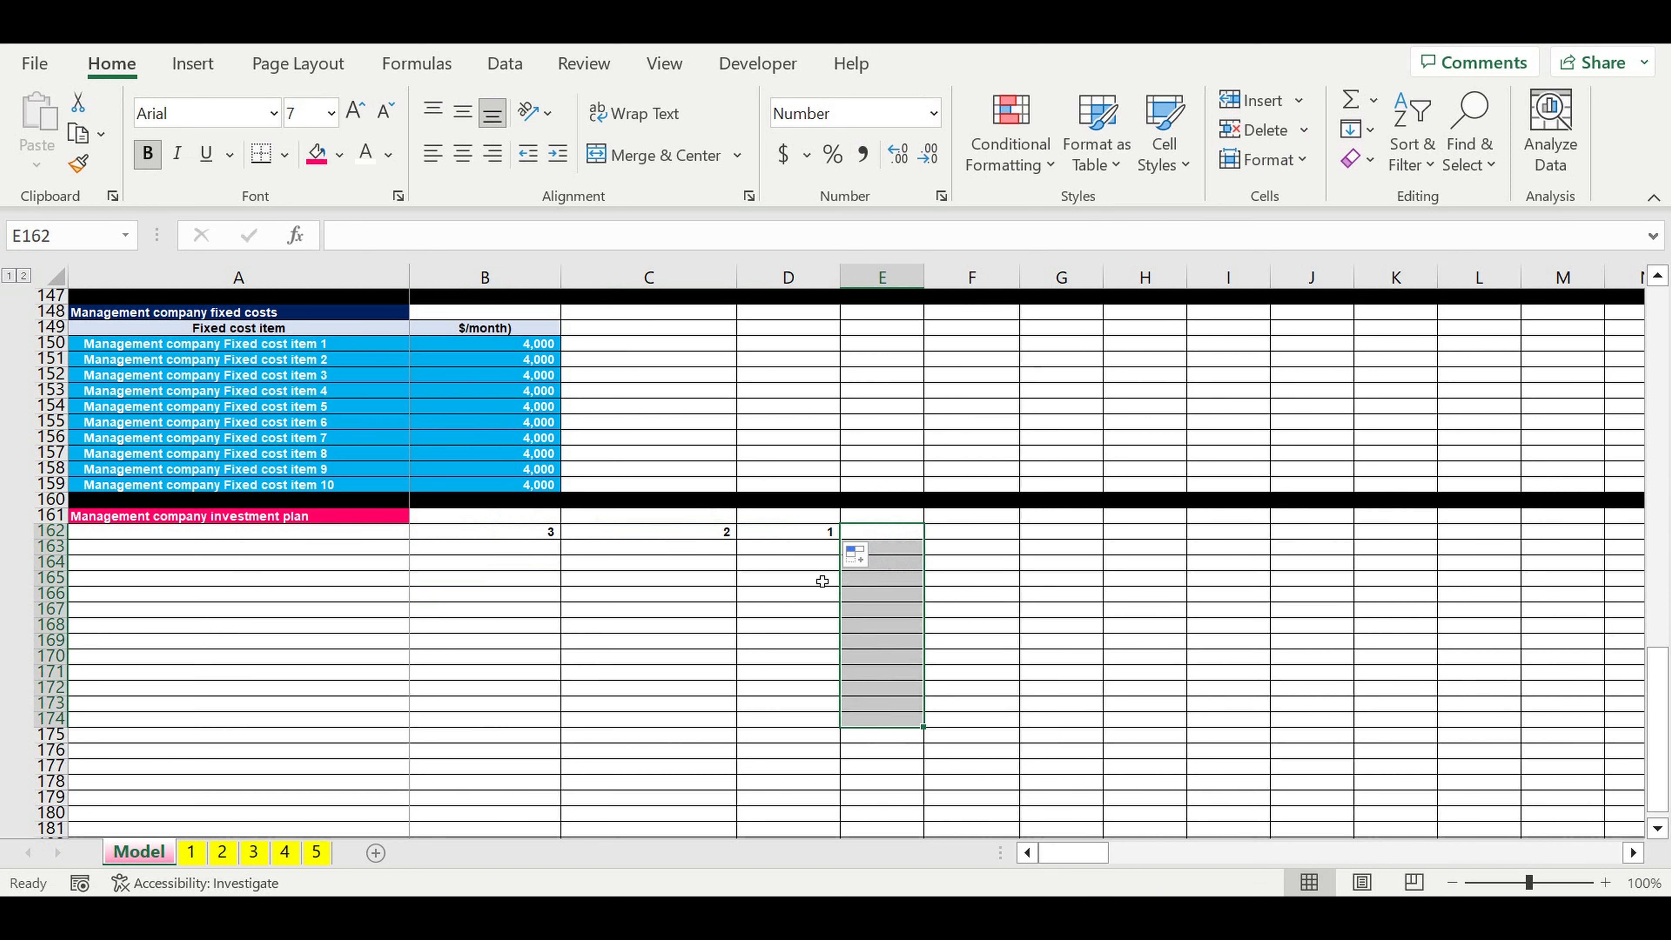
click(968, 602)
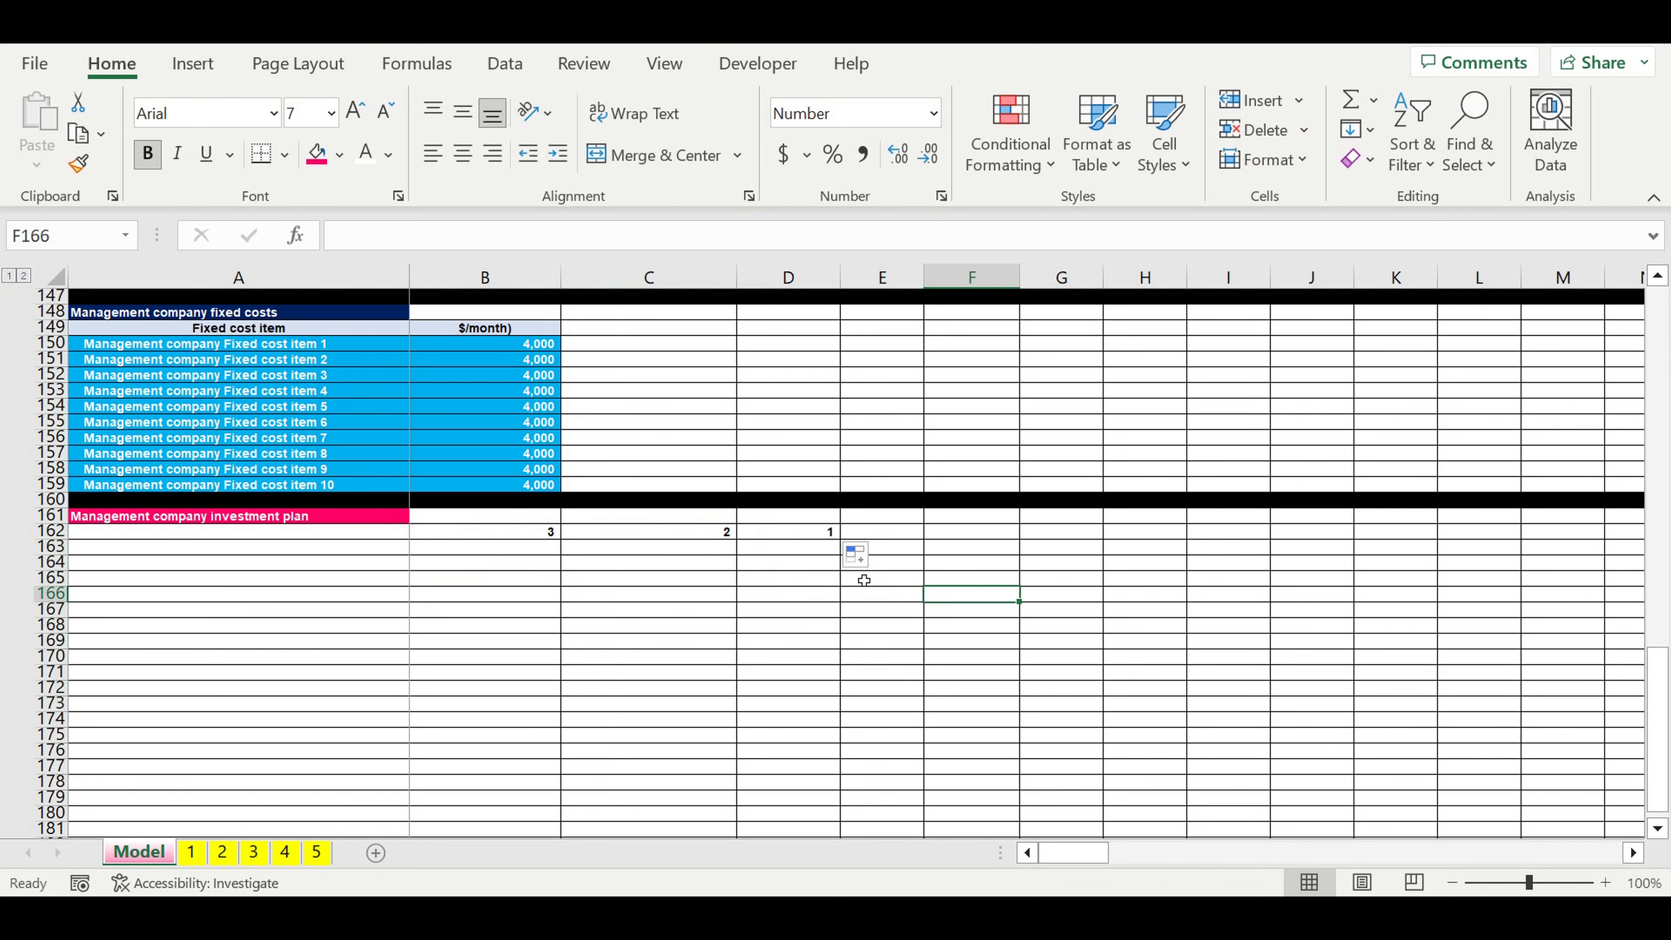
click(899, 549)
- Insert six rows at row 137, directly below the investment stage count in the management company timeline
scroll(1006, 586, up, 5)
scroll(1023, 599, up, 12)
scroll(1029, 604, down, 7)
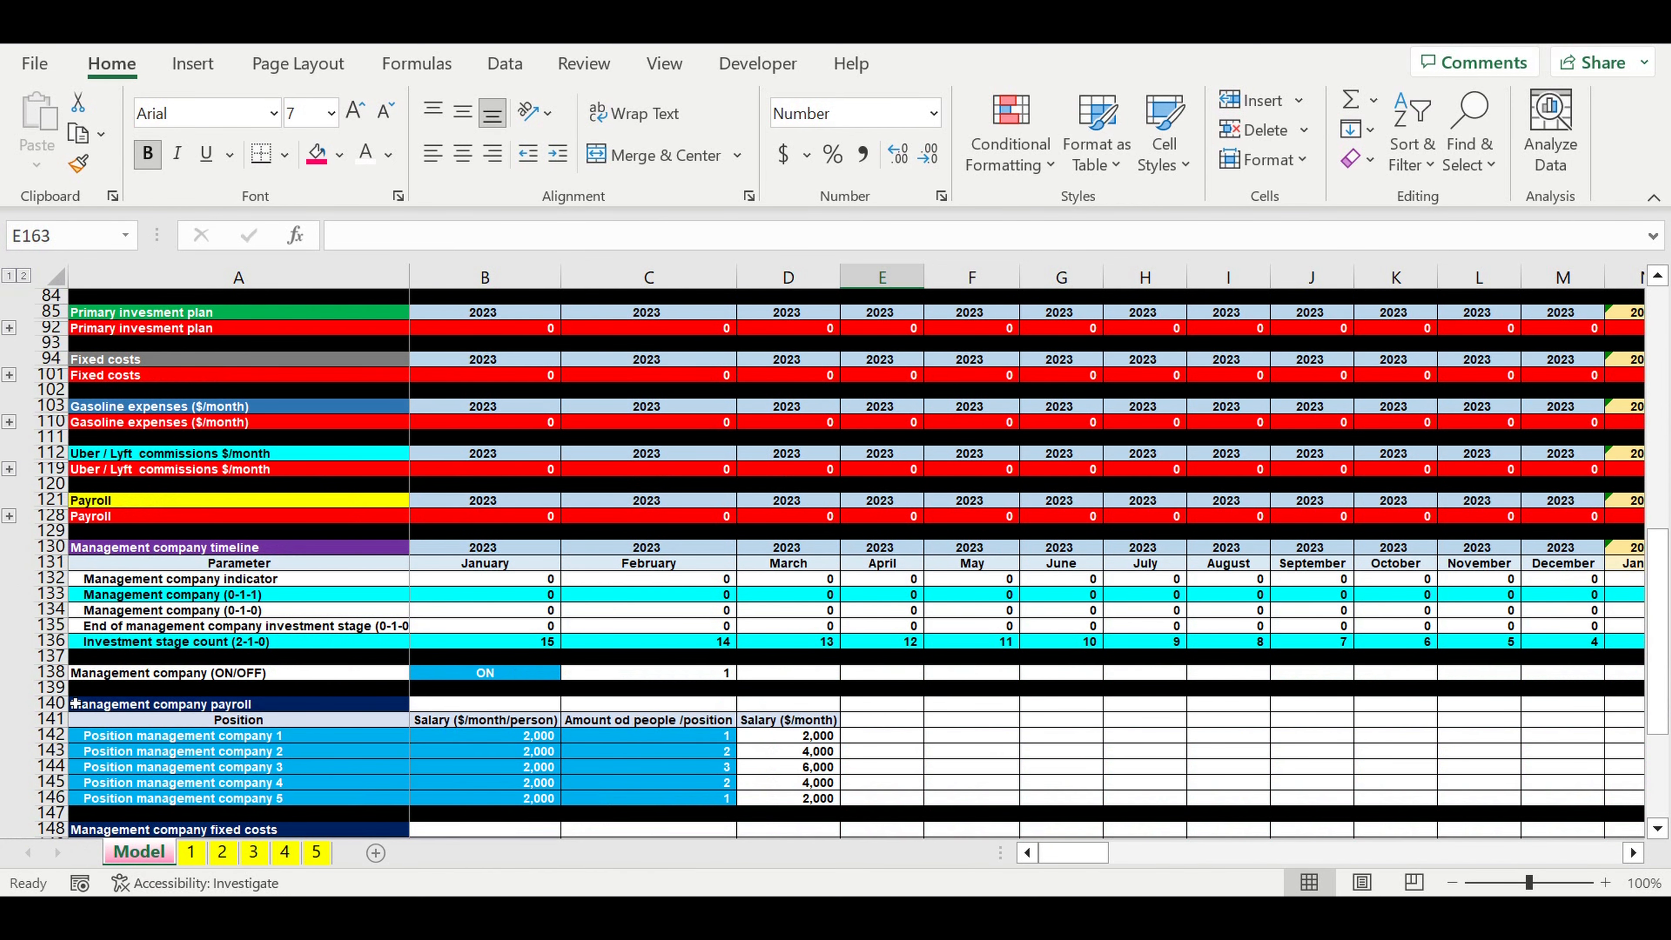
drag(47, 656, 39, 736)
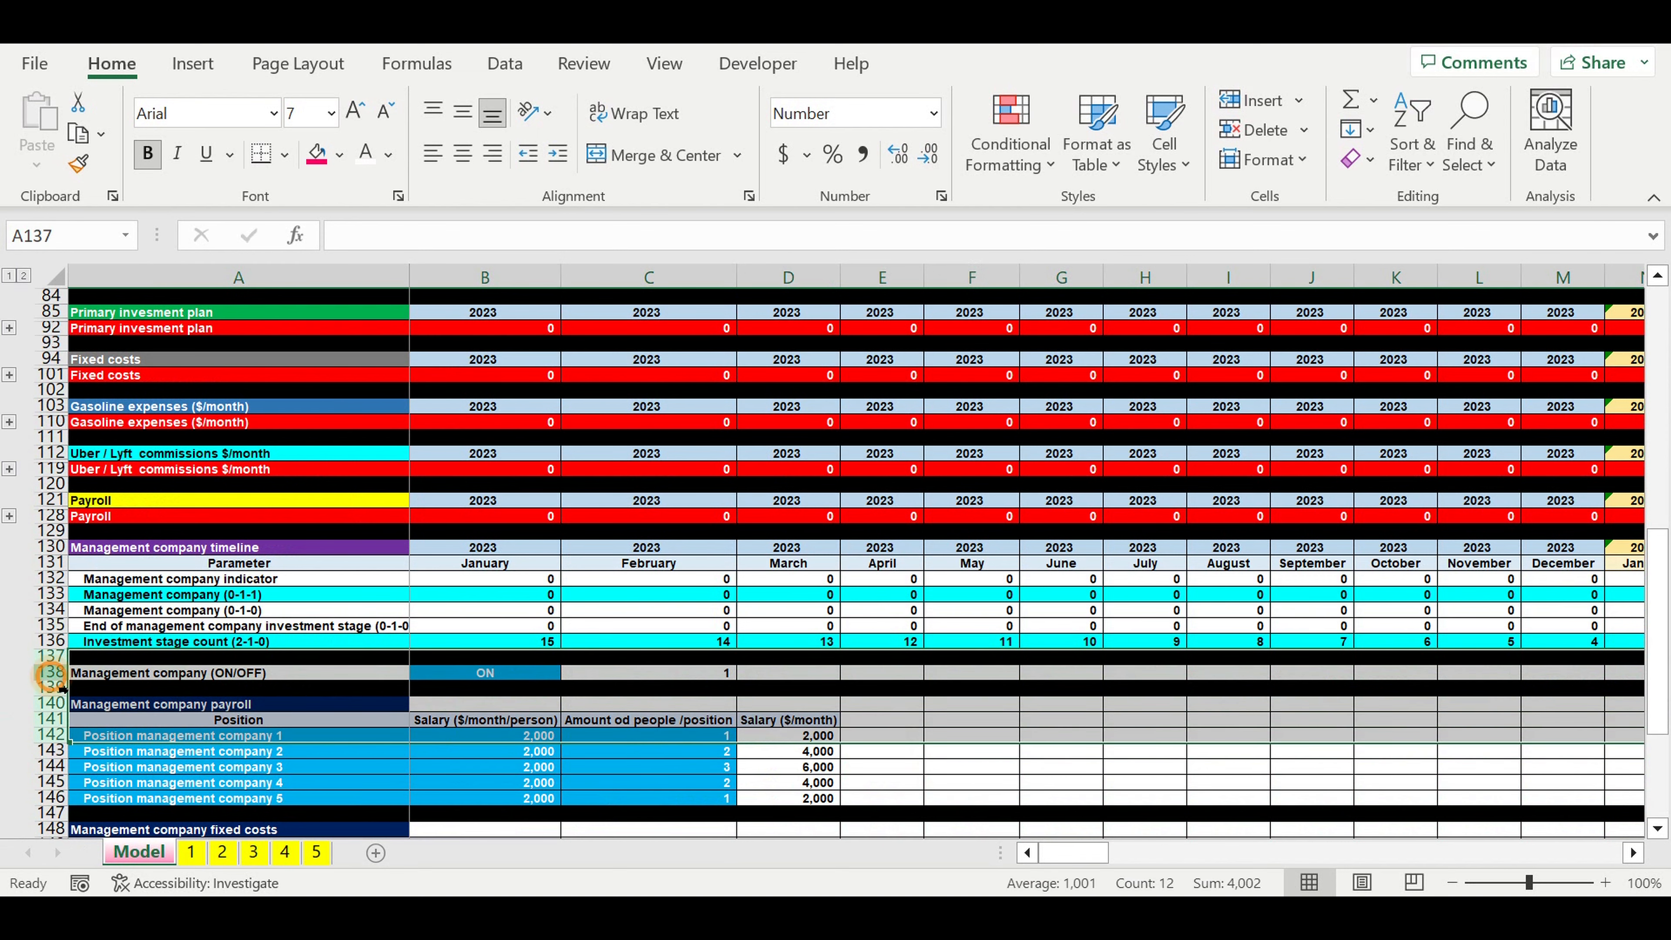
right_click(51, 678)
click(132, 372)
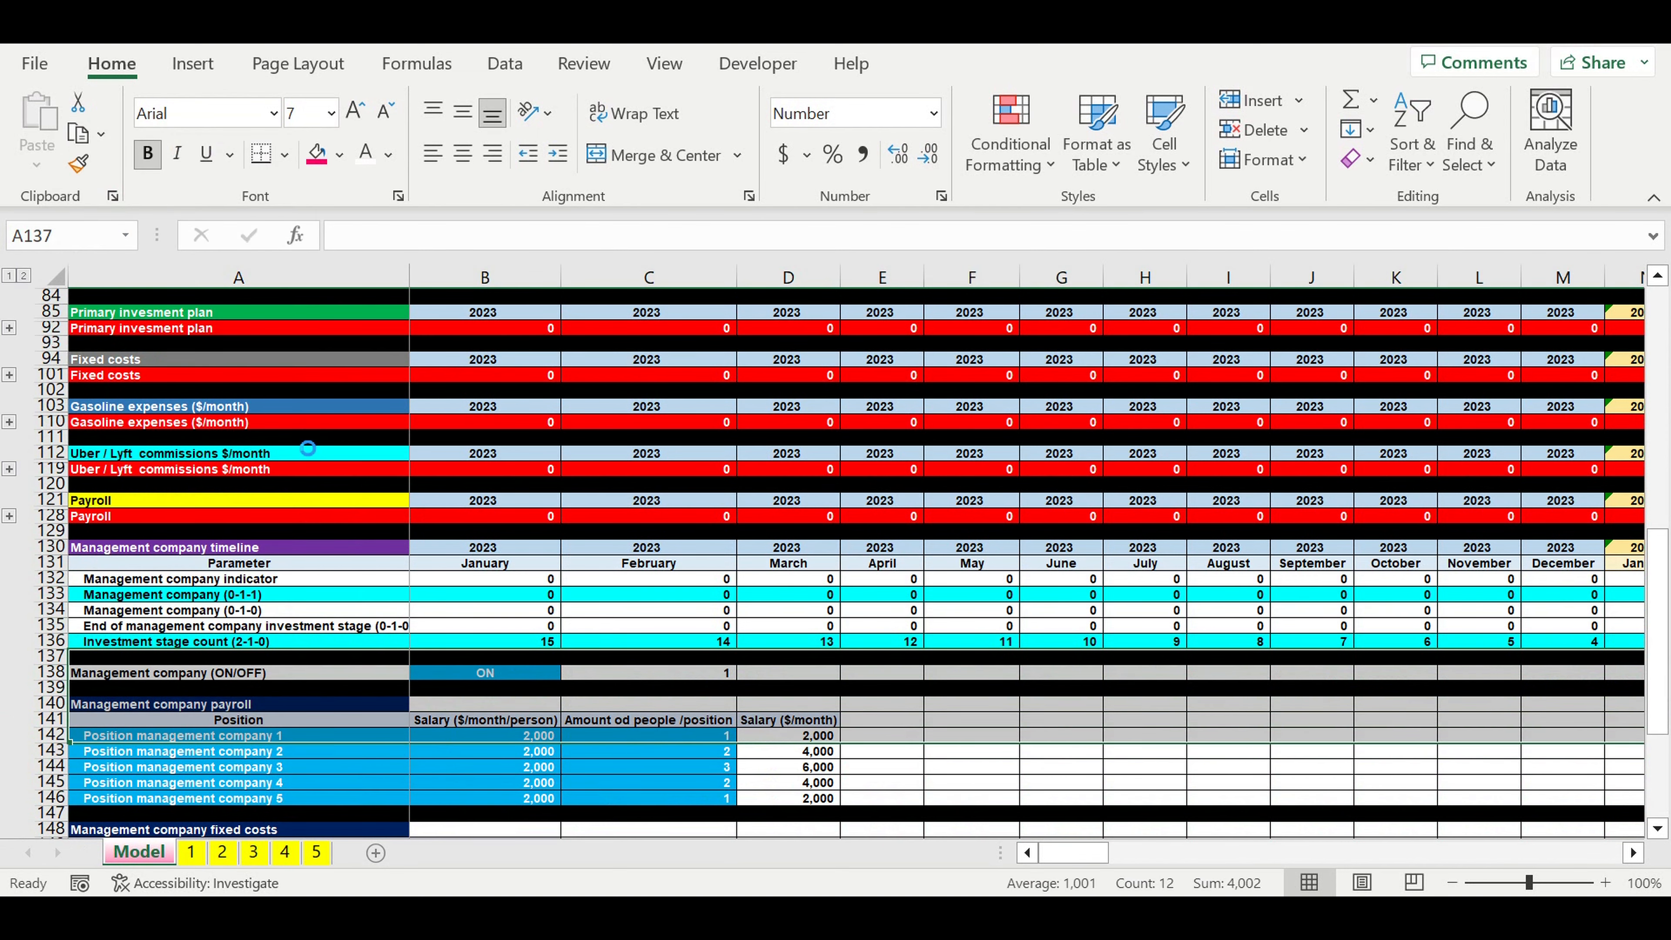
click(793, 551)
drag(50, 657, 48, 750)
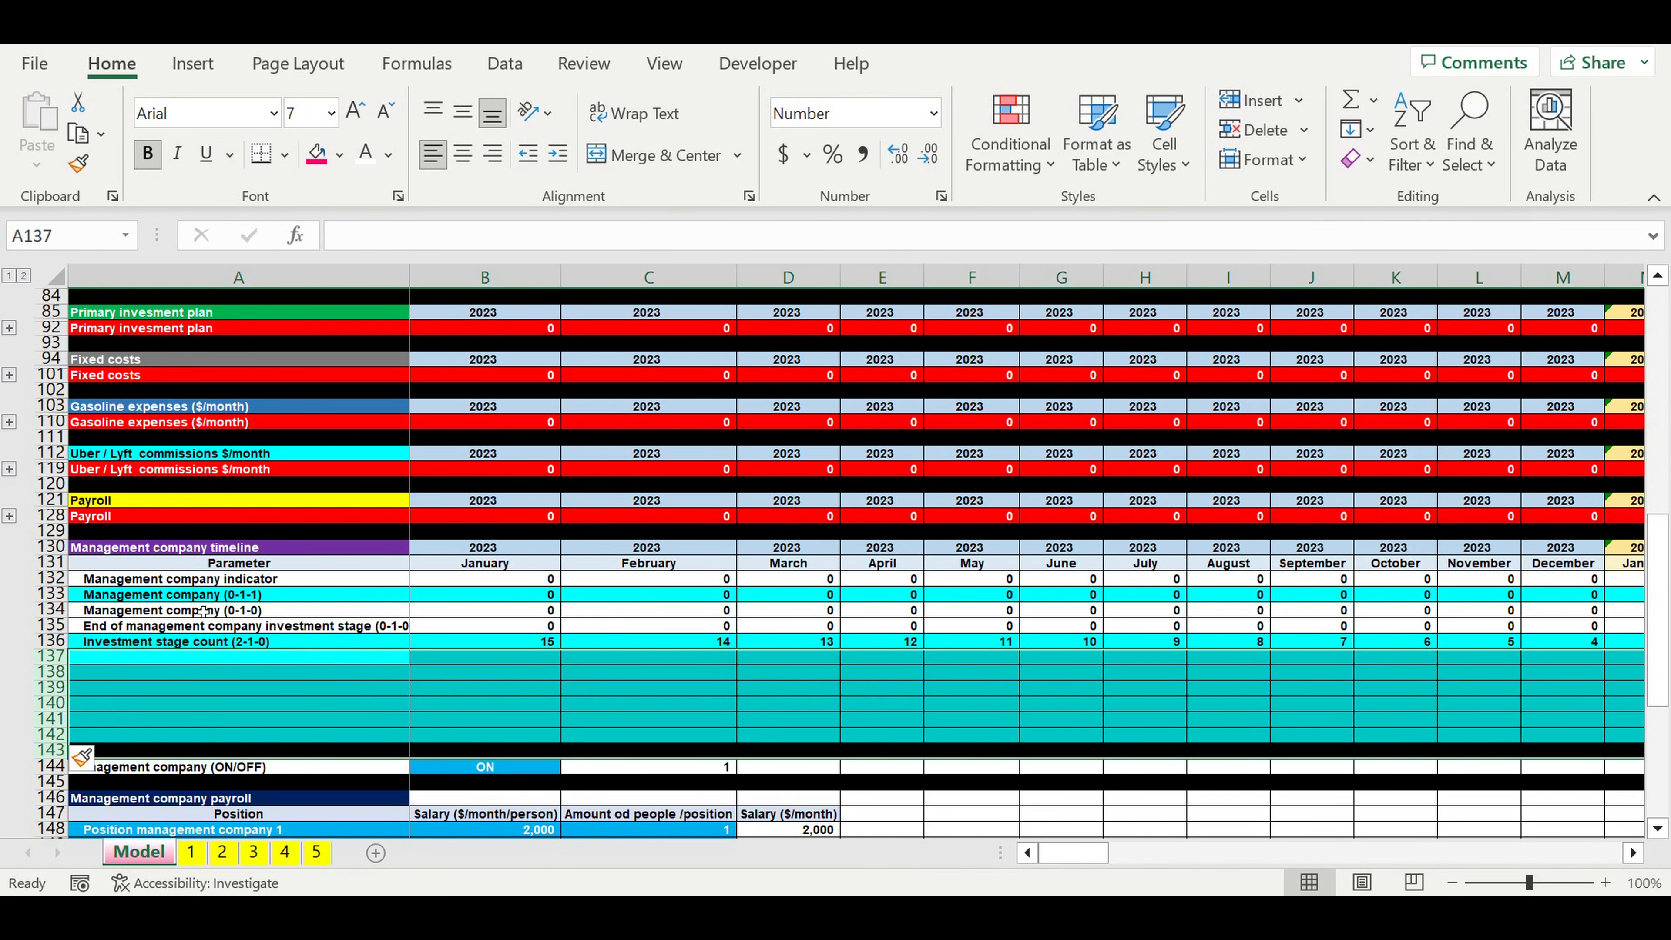
click(205, 687)
- Remove the fill from the inserted rows 137 to 142 and set their text colour to black
drag(50, 656, 47, 734)
click(343, 157)
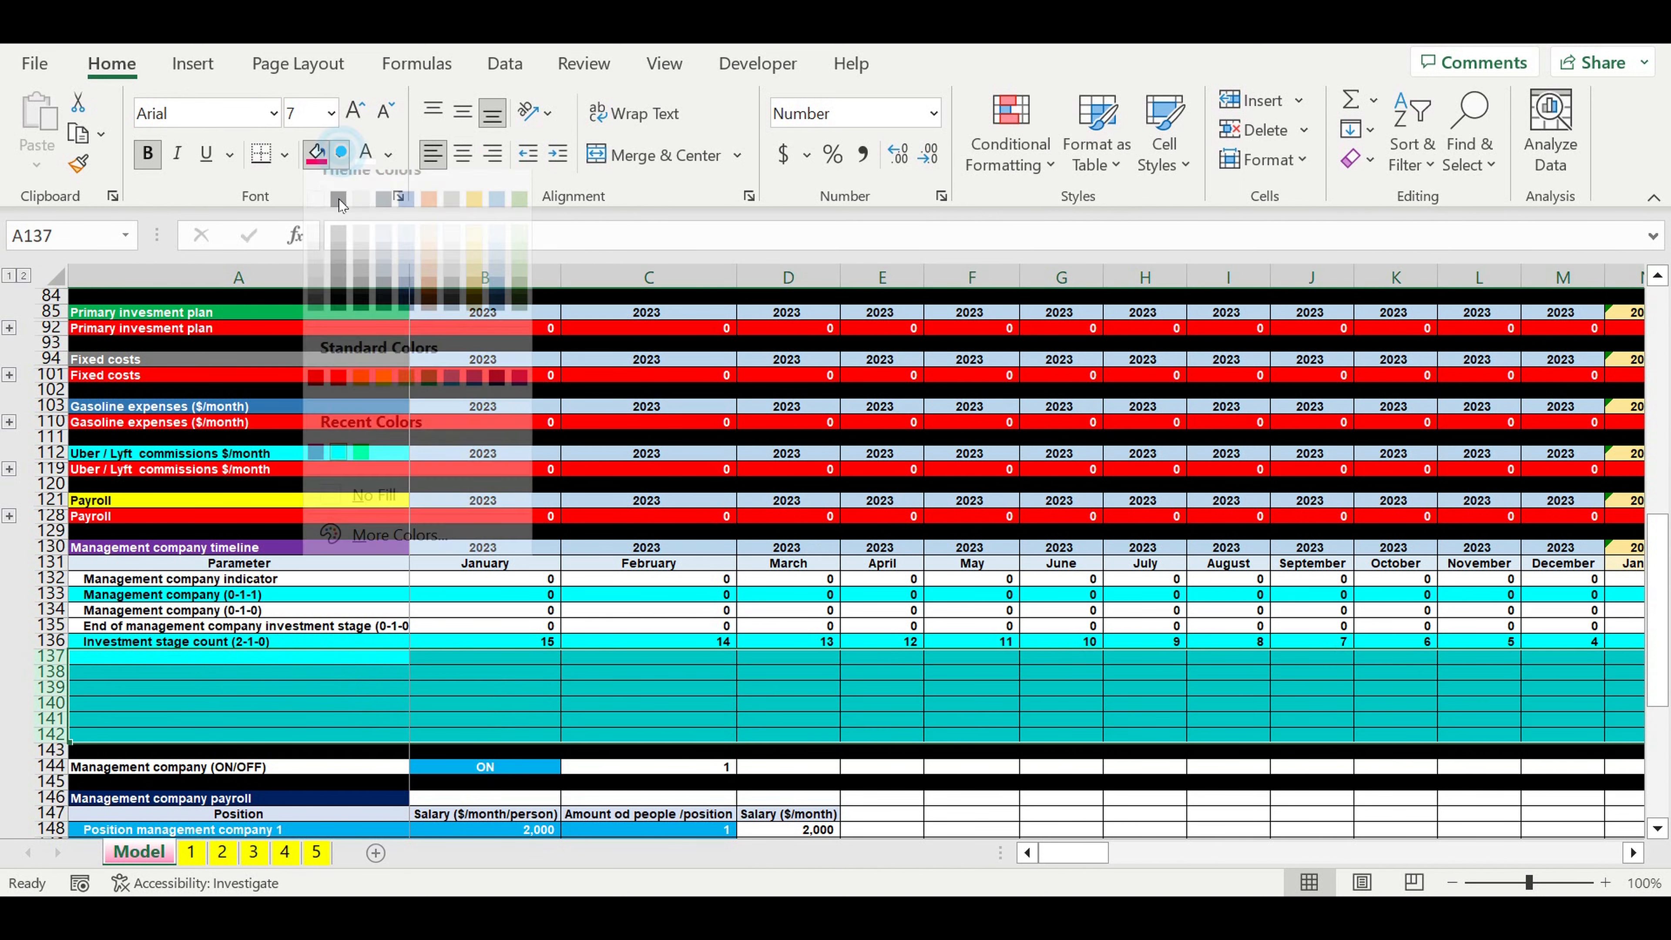
click(352, 514)
click(393, 166)
click(378, 187)
click(263, 687)
- Enter the label "MC starts (year)" in A137
click(238, 657)
text(MC starts (year)
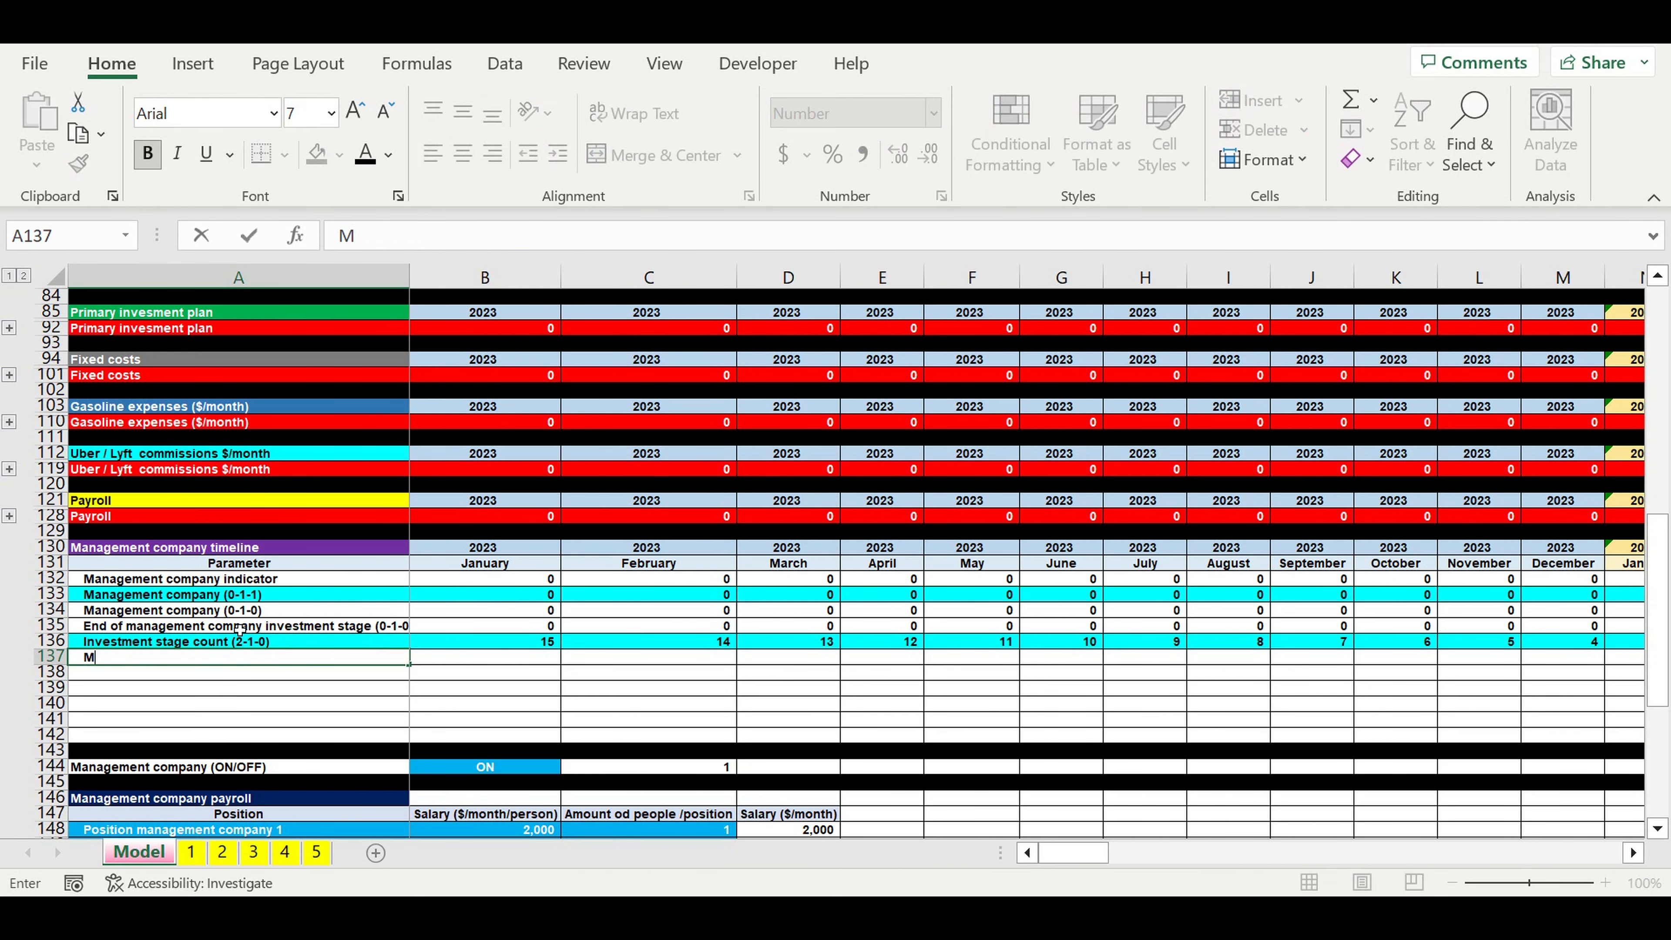
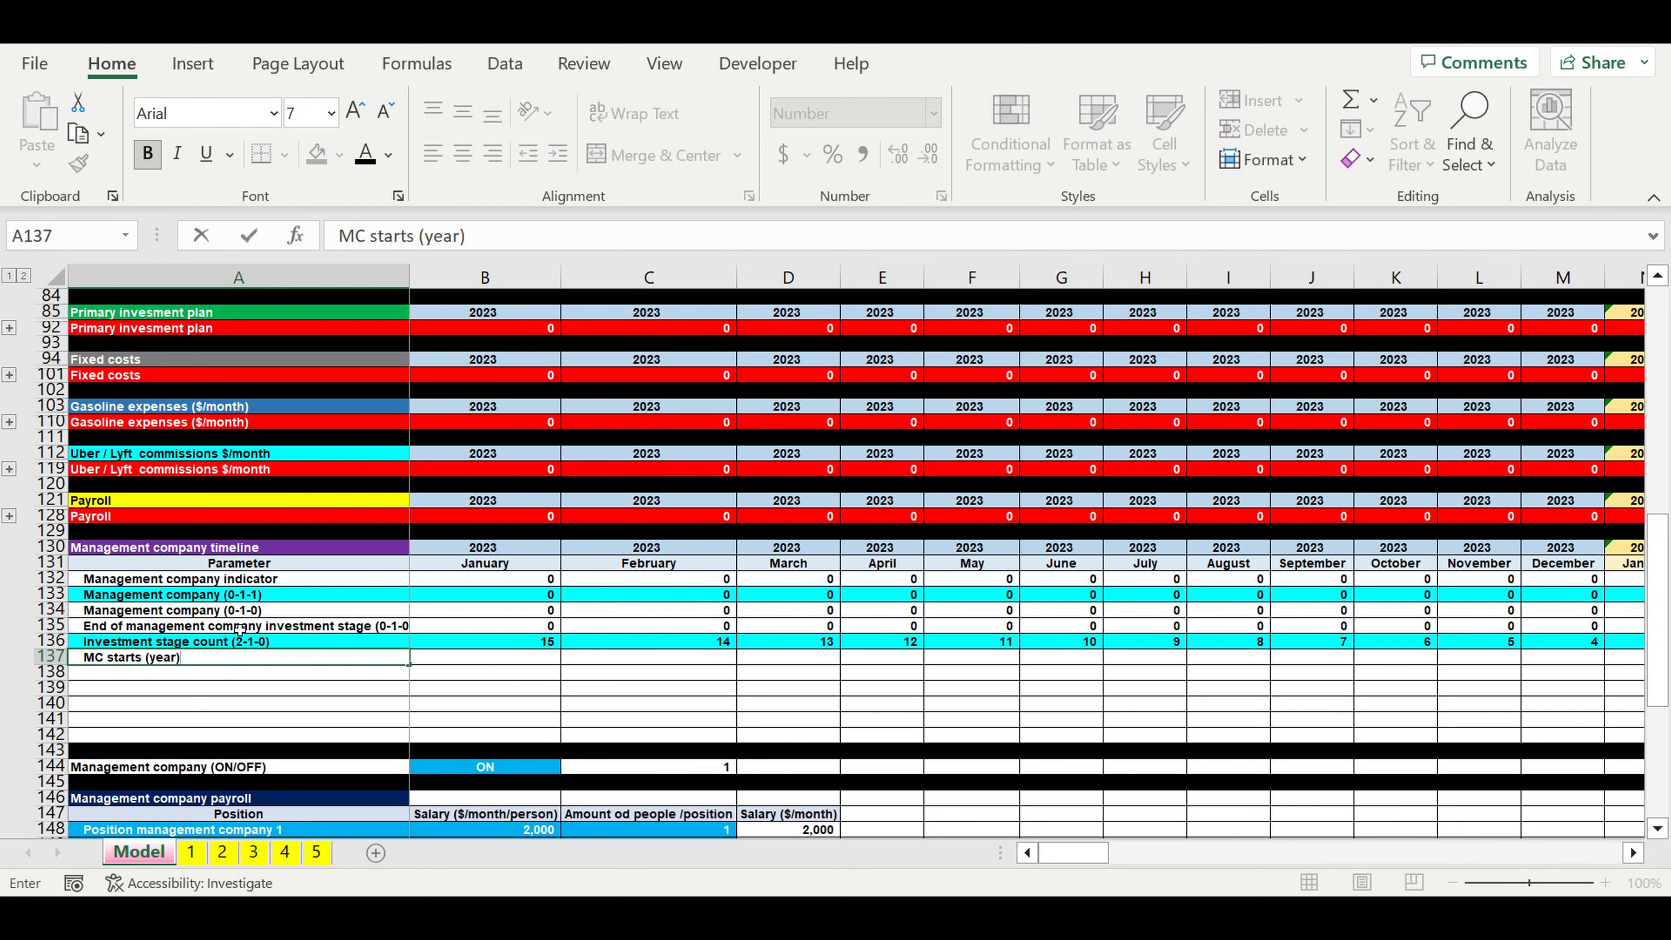
key(Return)
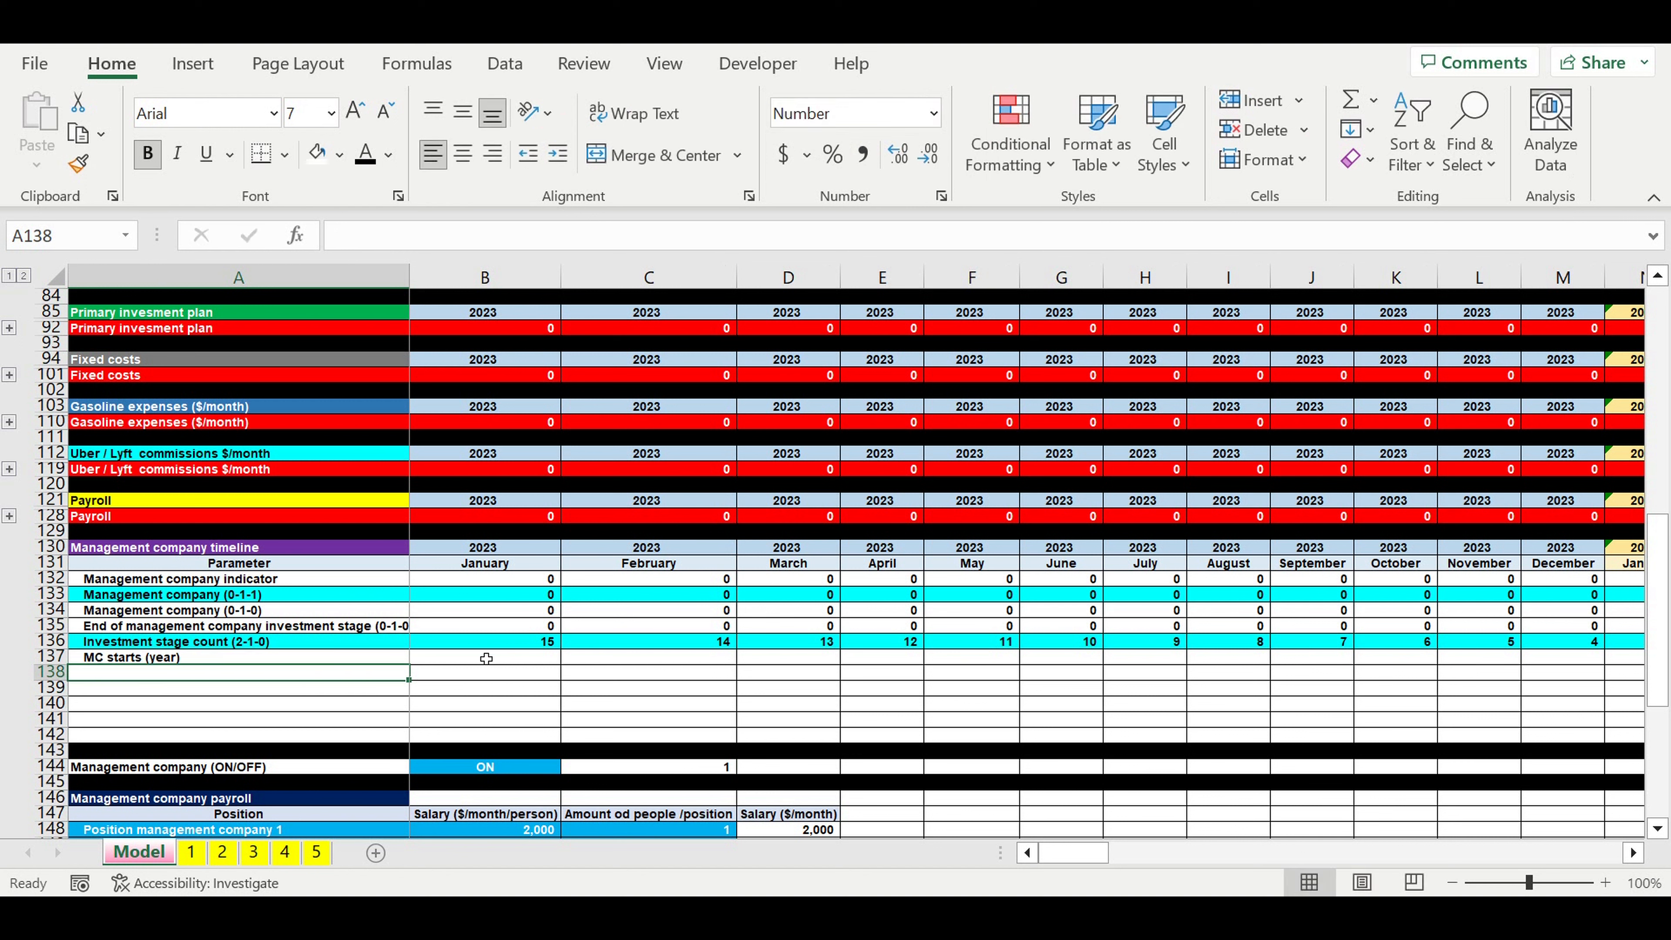
- Enter =B134*B130 in B137 for the MC starts (year) row and copy it across to DQ137
click(486, 658)
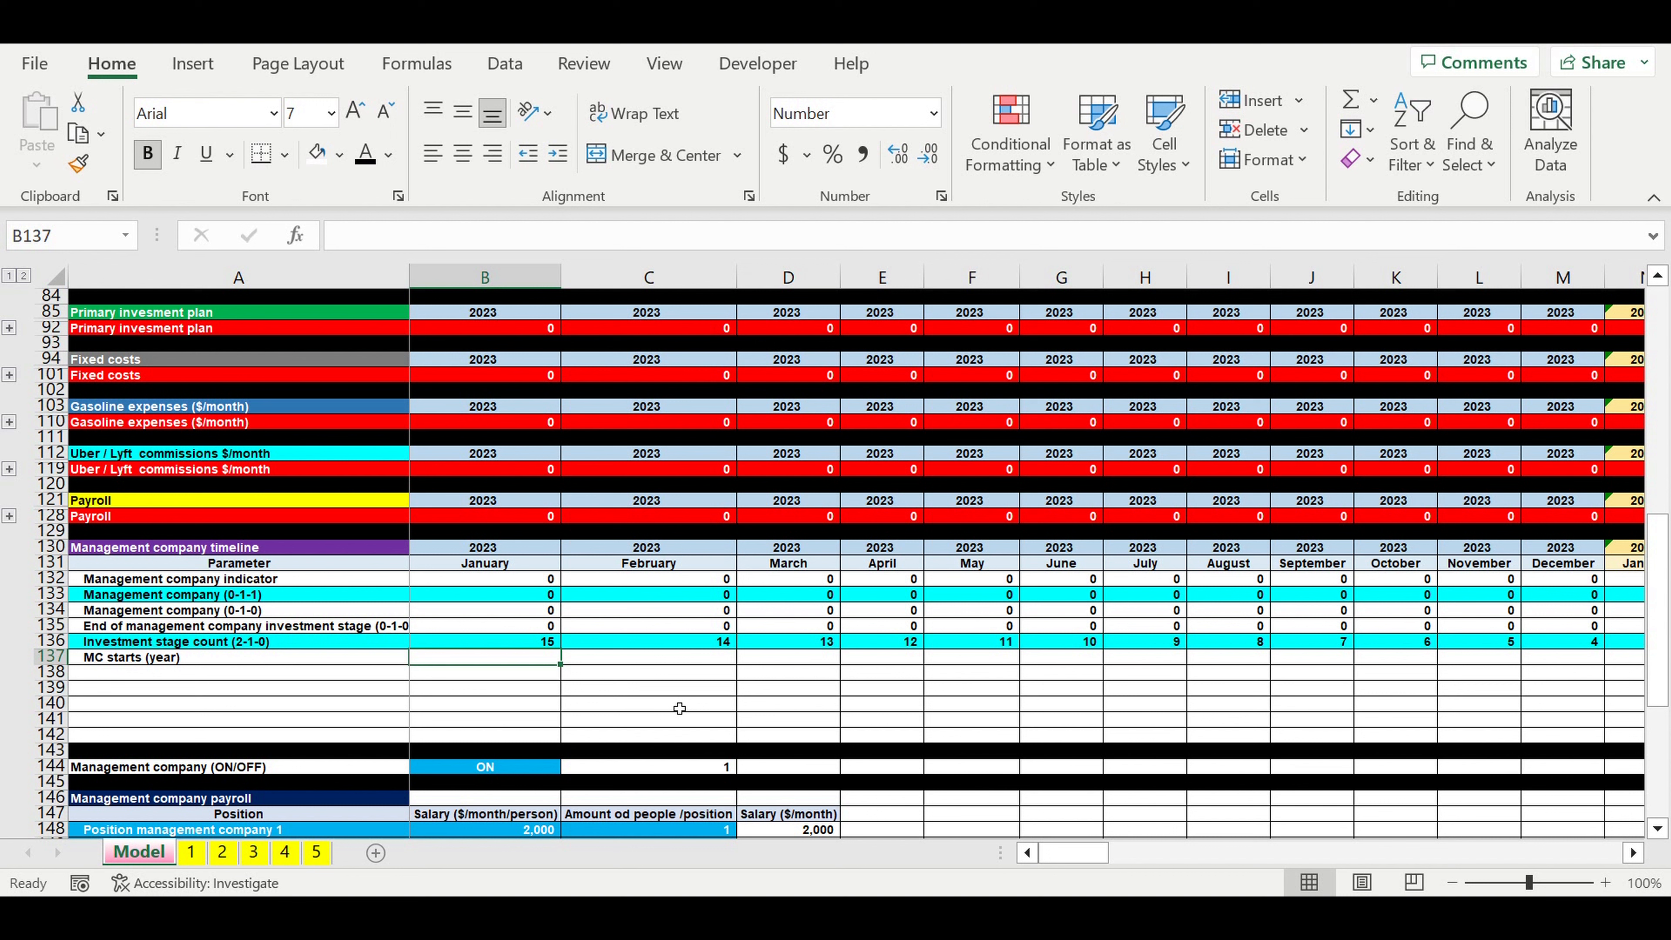
key(F2)
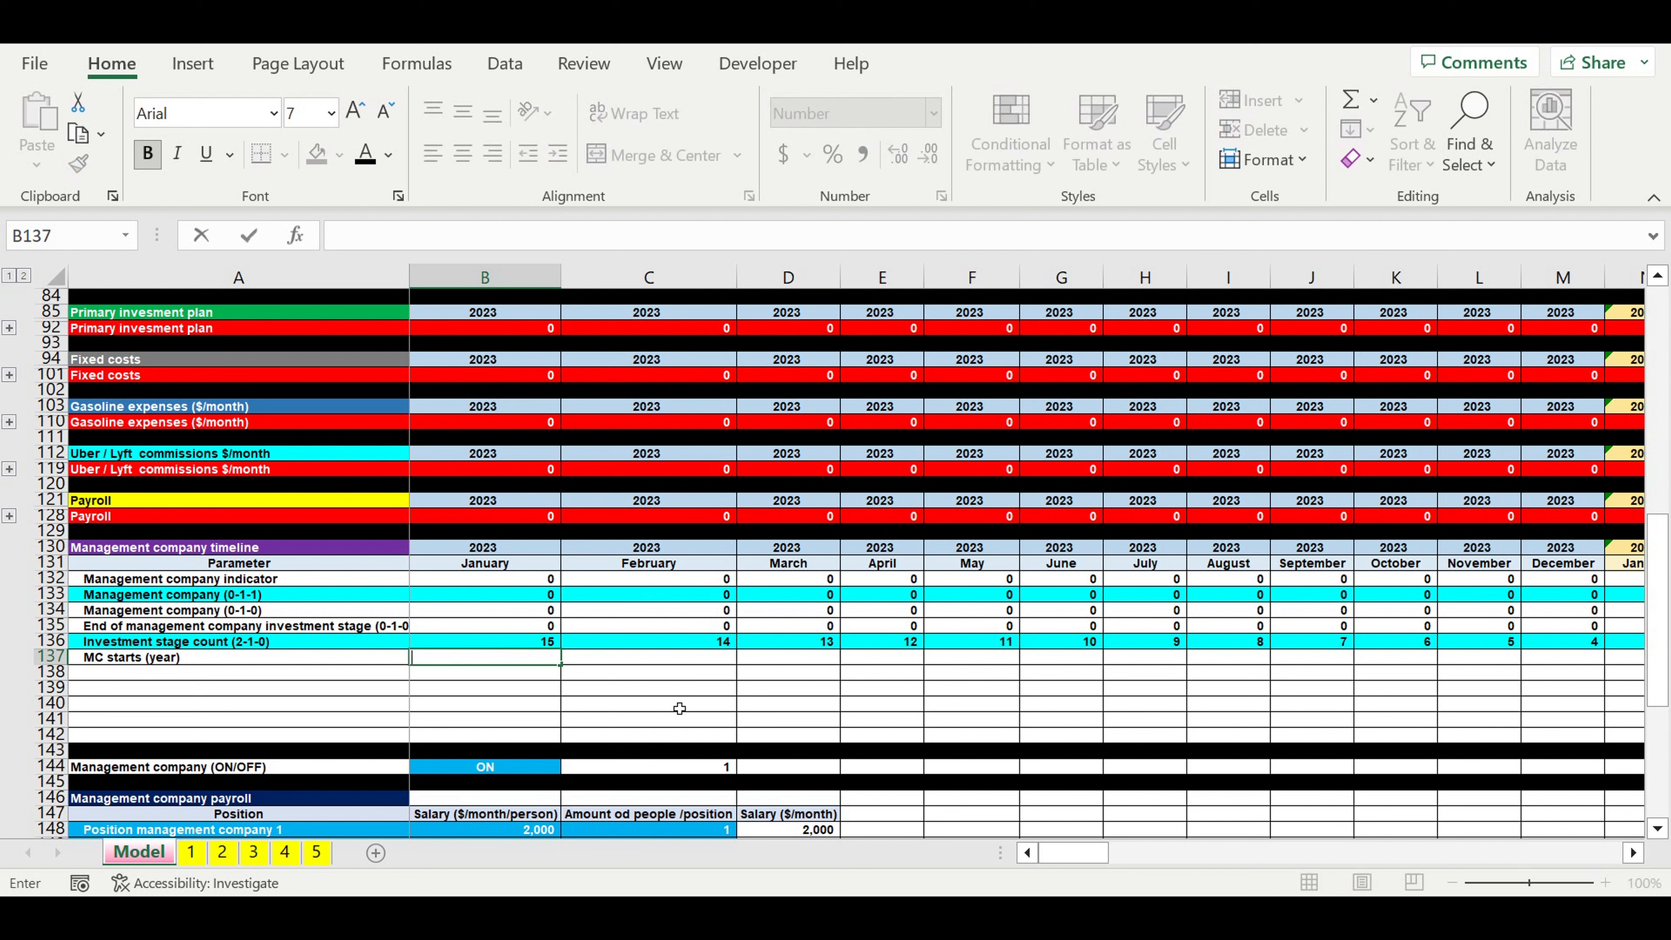
text(=)
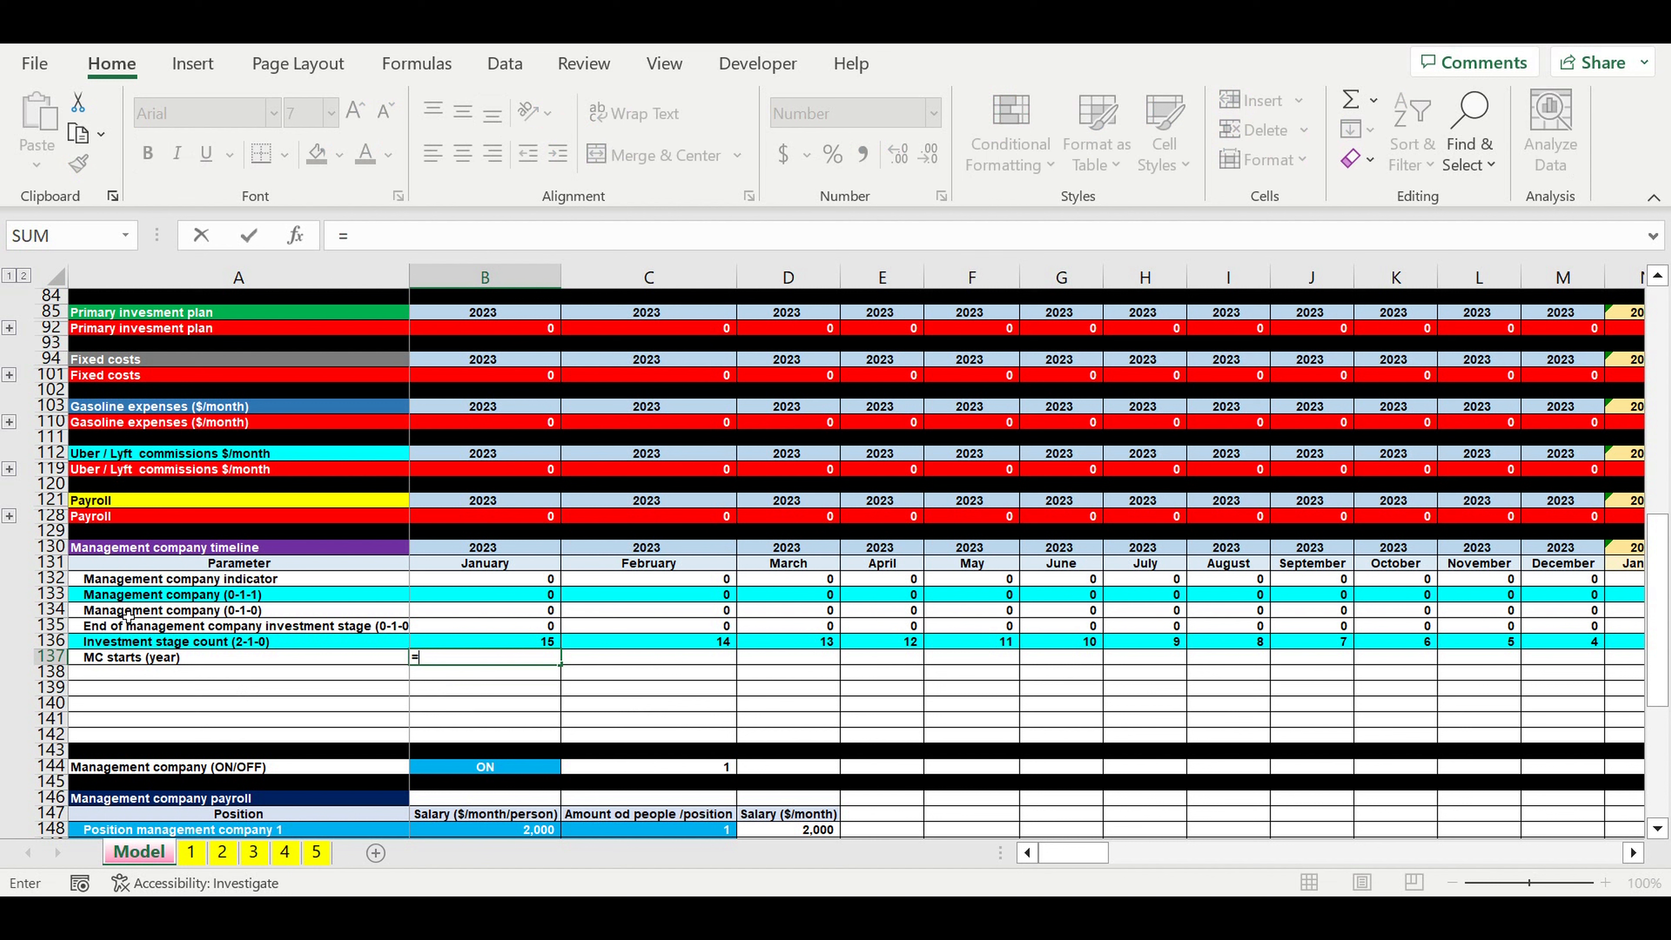
click(485, 614)
text(*)
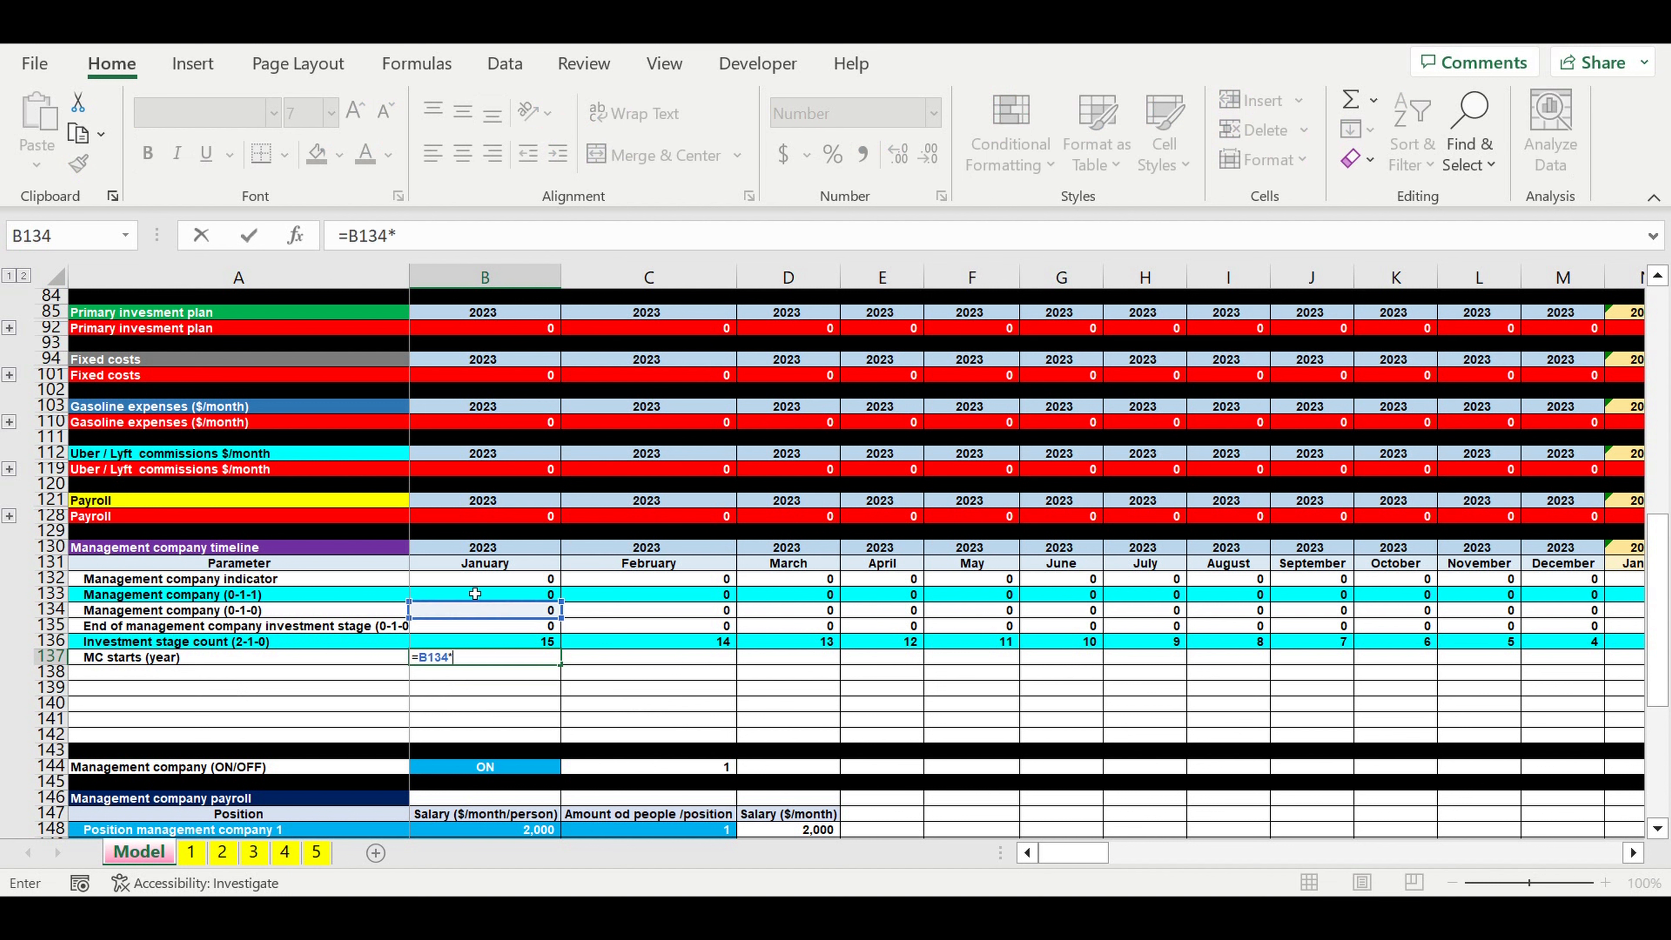
click(467, 547)
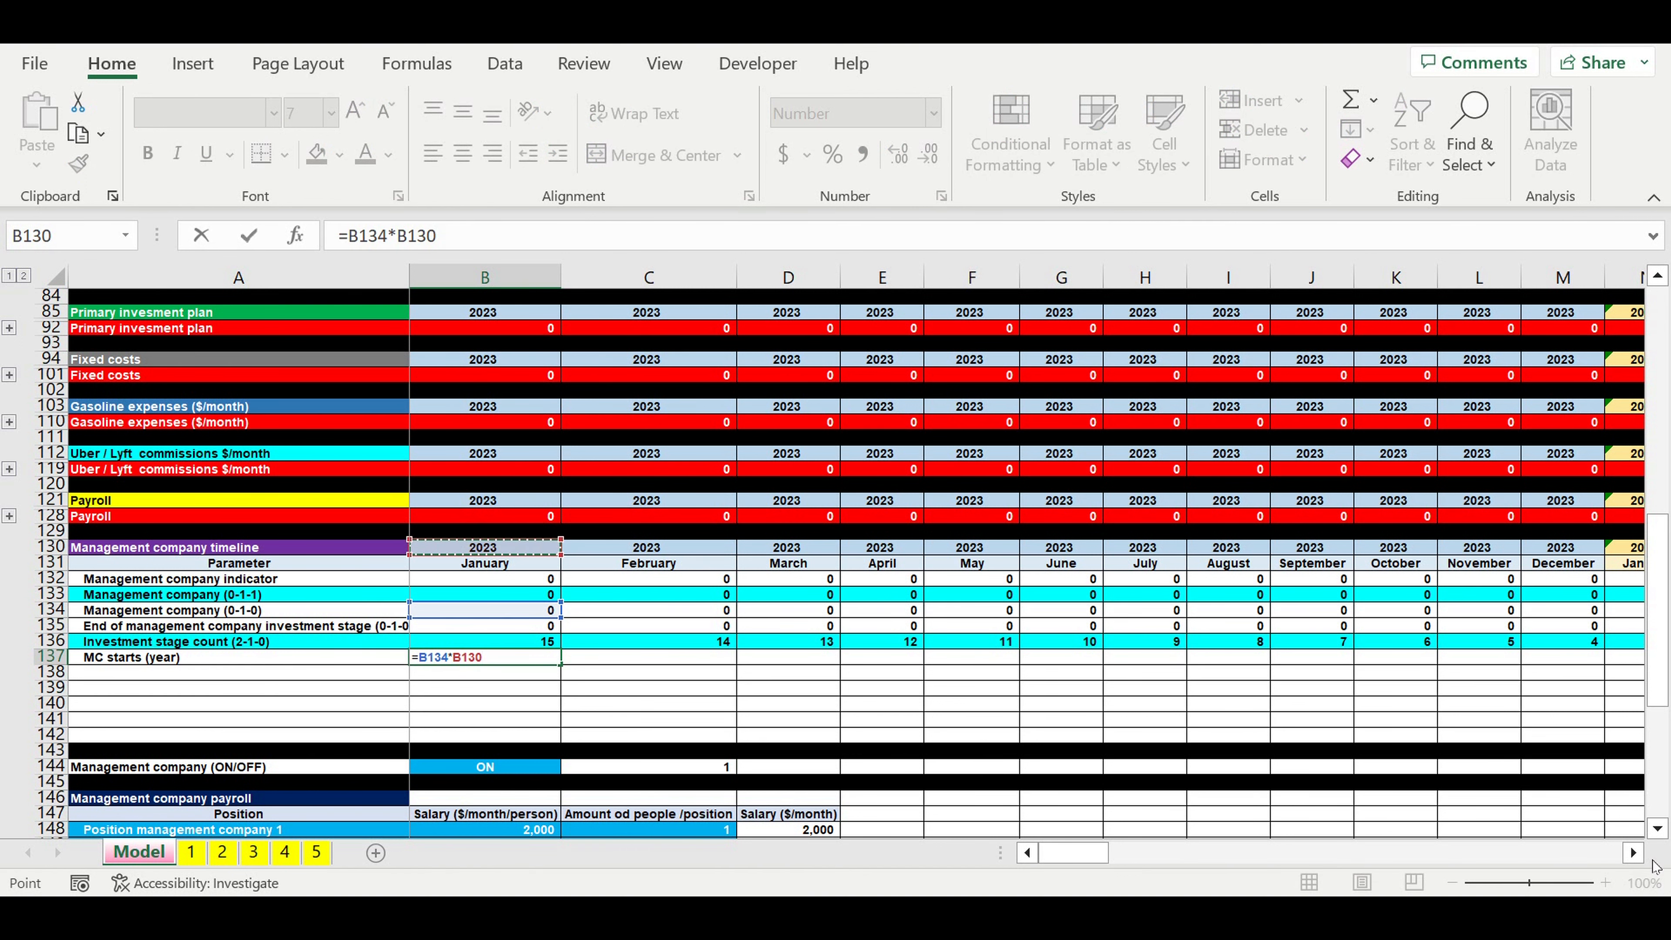
click(1632, 853)
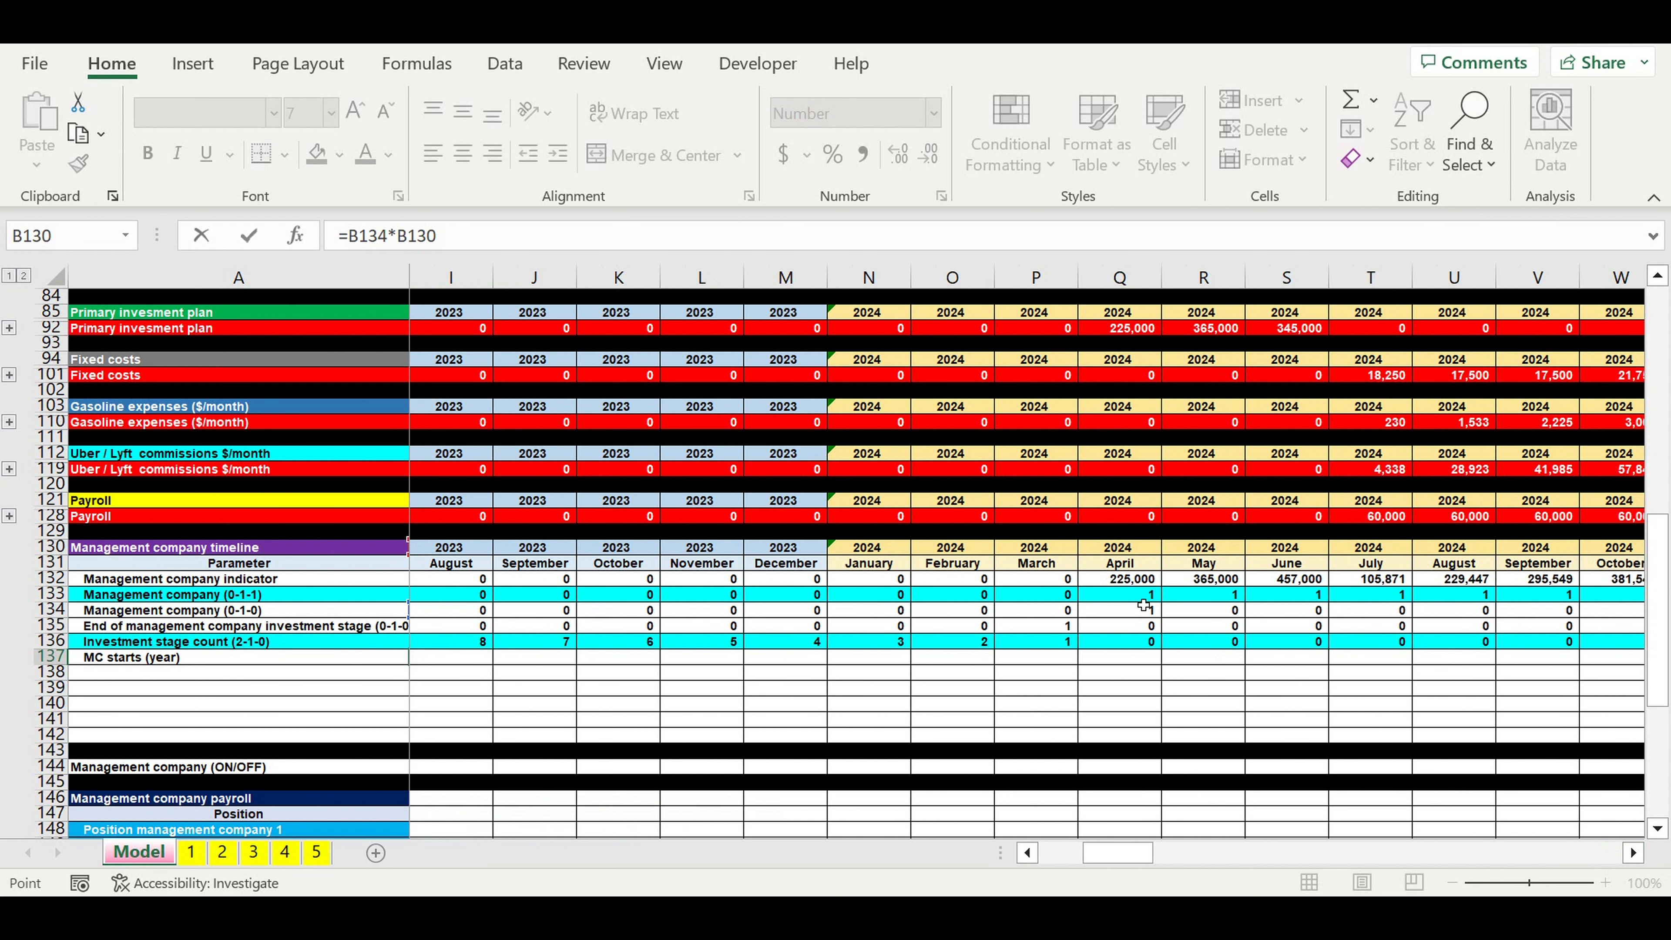
key(Return)
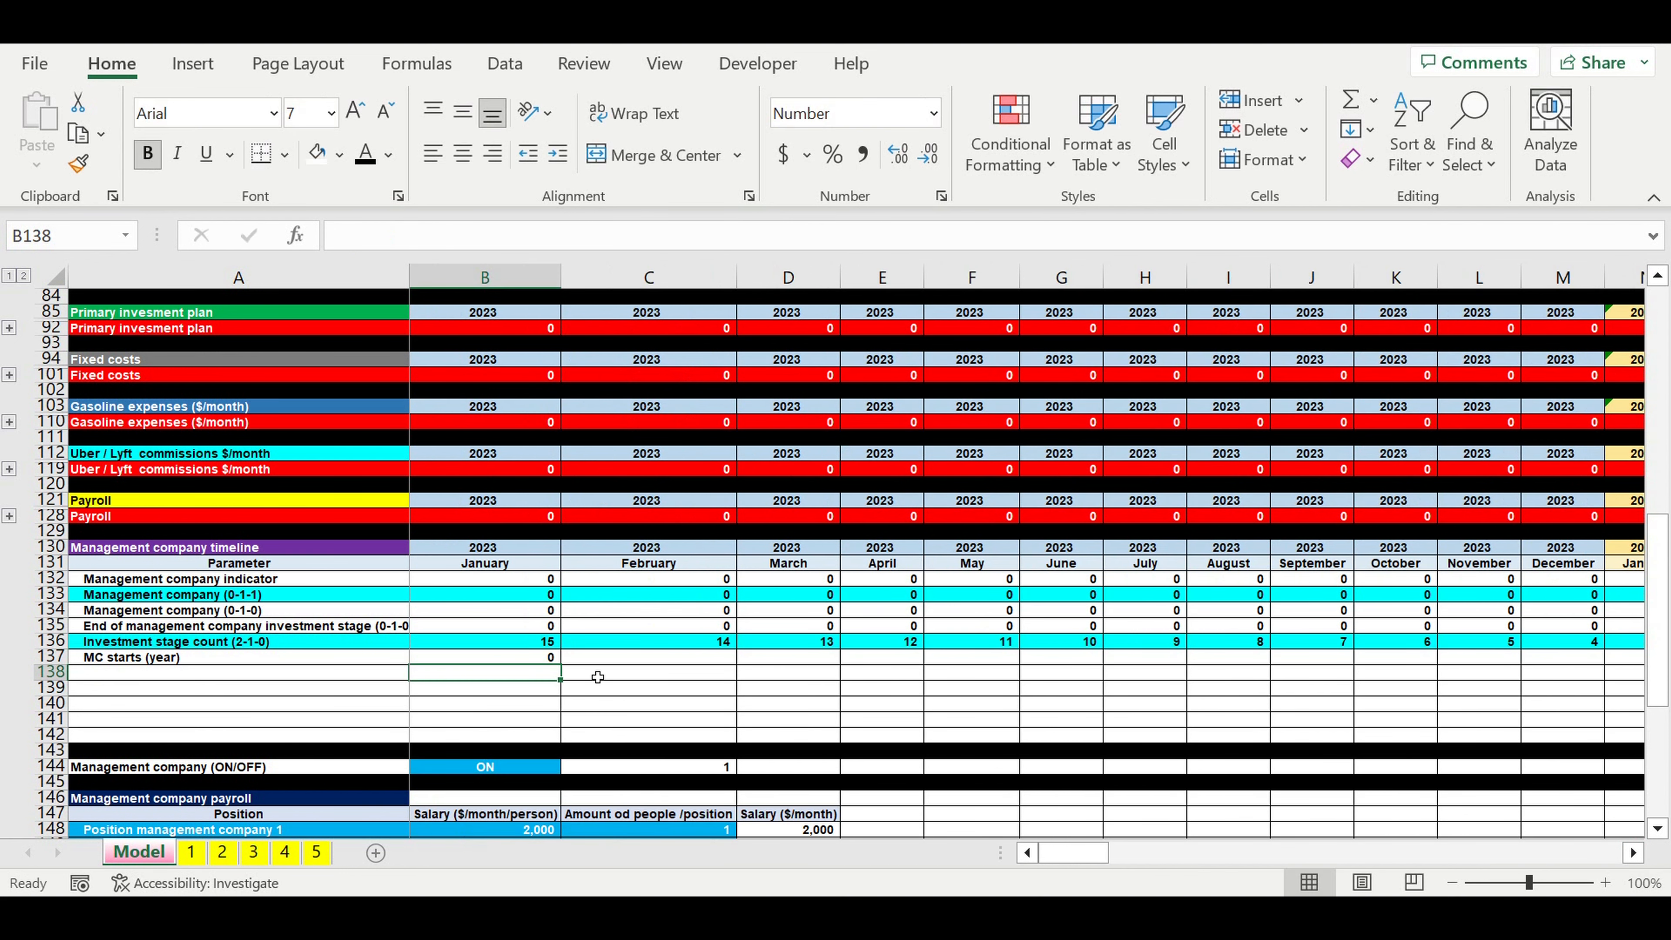
click(511, 656)
drag(560, 665, 1389, 657)
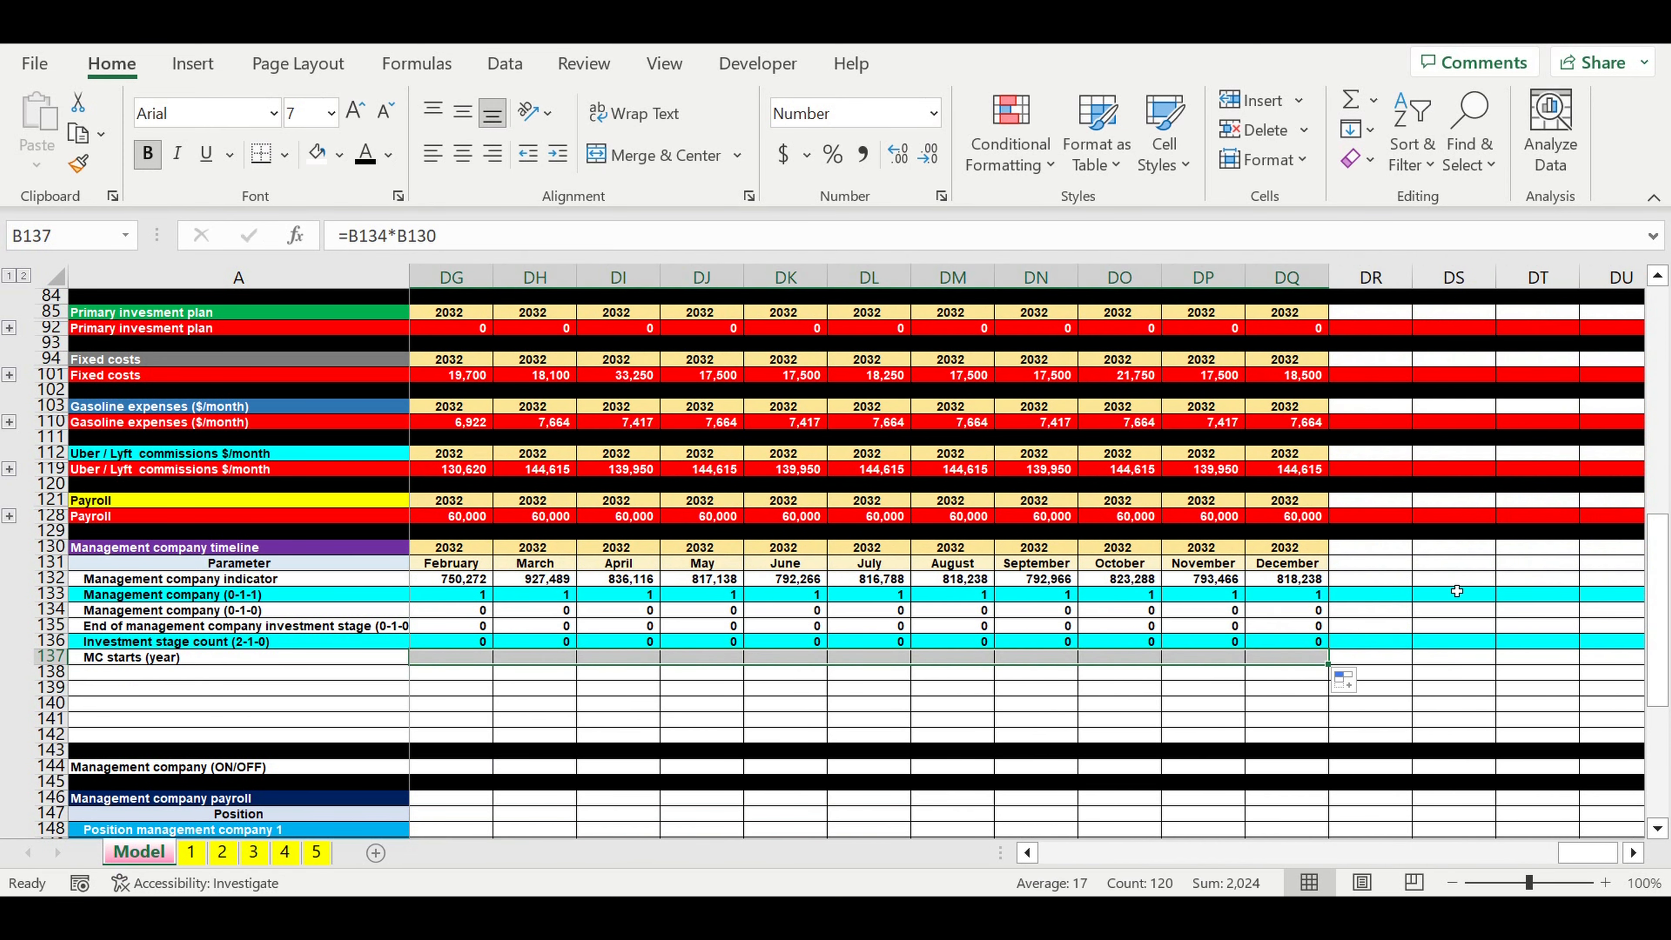
- Add a total of the MC starts (year) row in DR137 with =SUM(B137:DQ137)
click(1391, 660)
click(1350, 101)
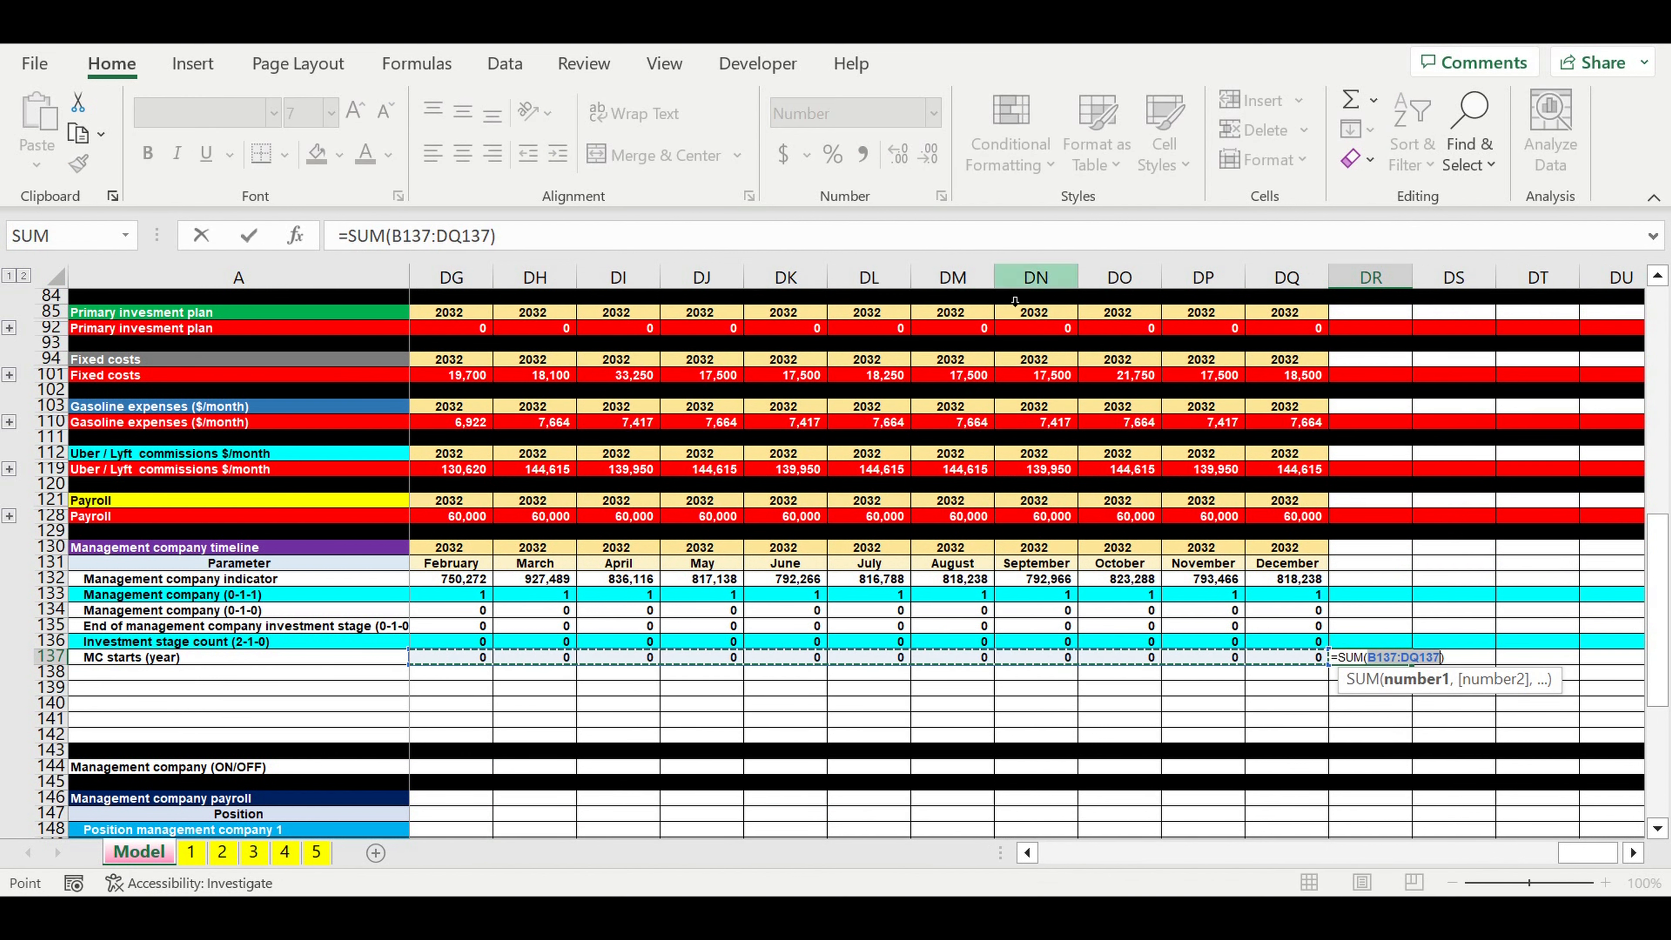
key(Return)
click(1369, 659)
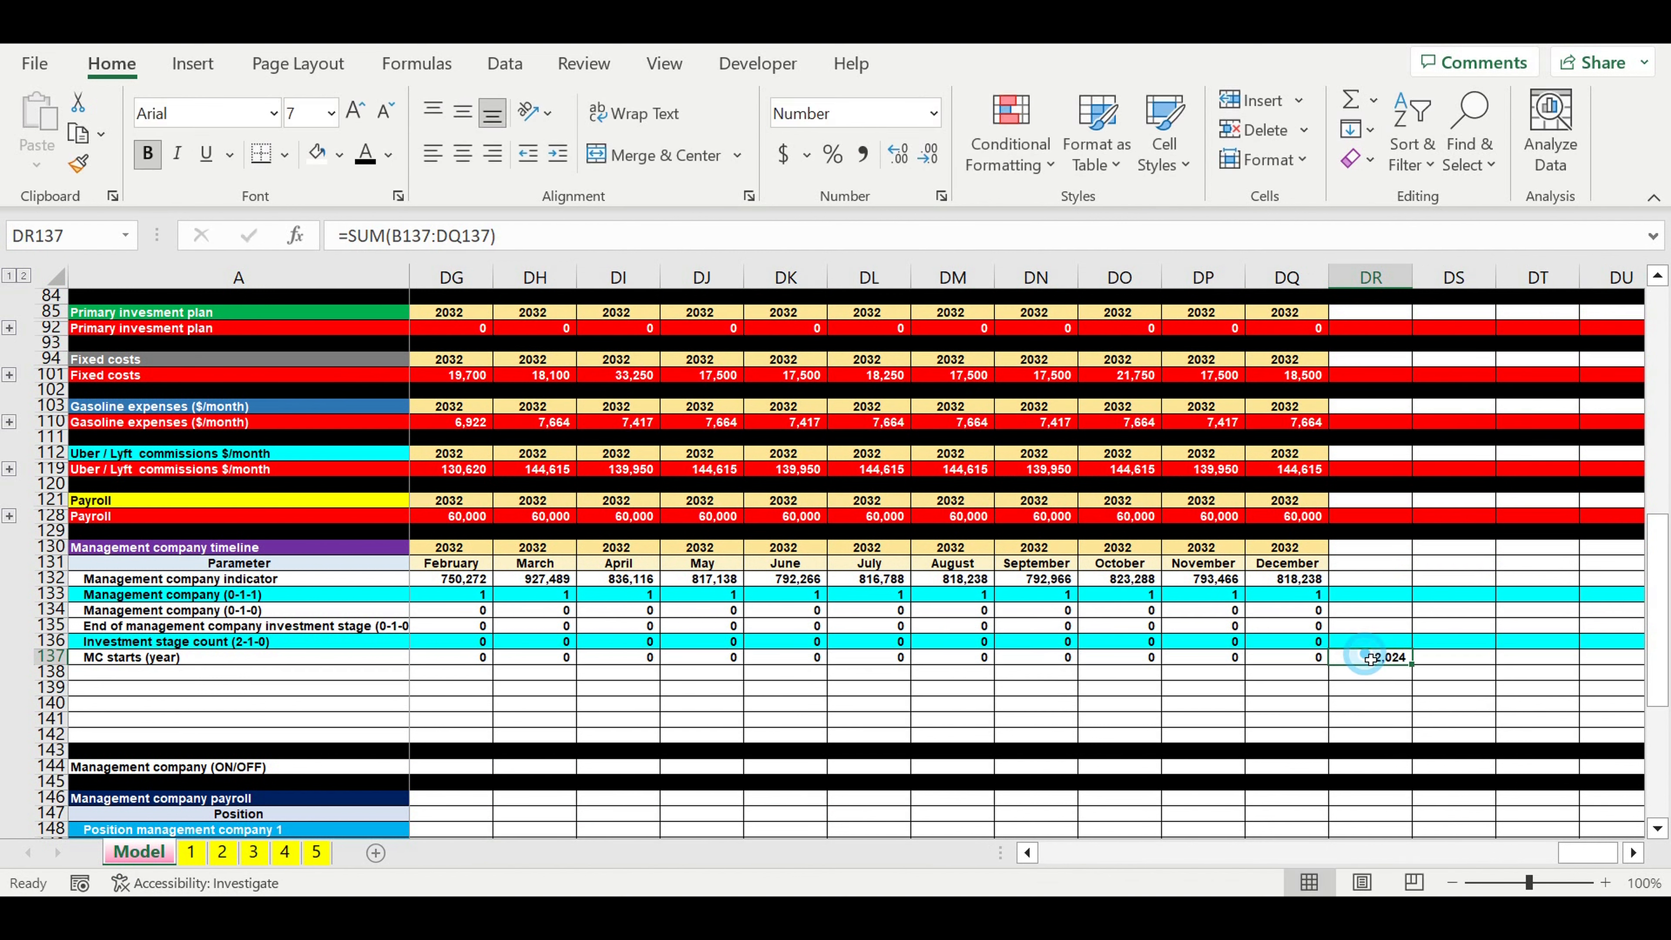
- Copy the A137 label down to A138 and change it to "MC starts (month)"
drag(1586, 853, 536, 860)
click(128, 660)
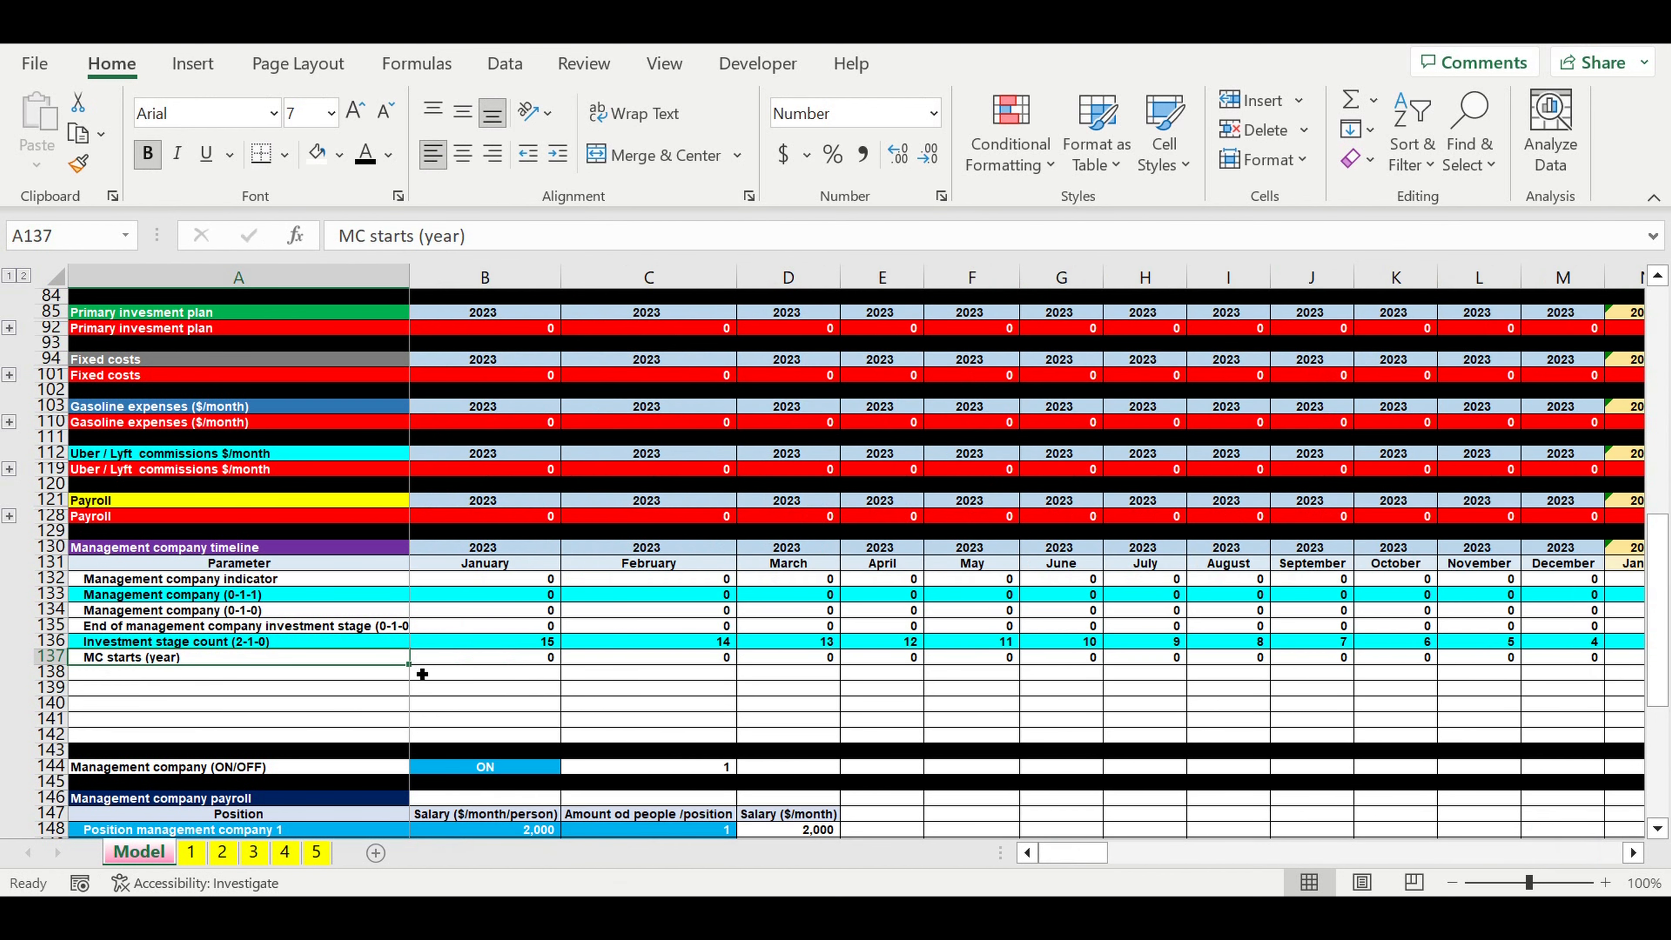
drag(409, 665, 408, 678)
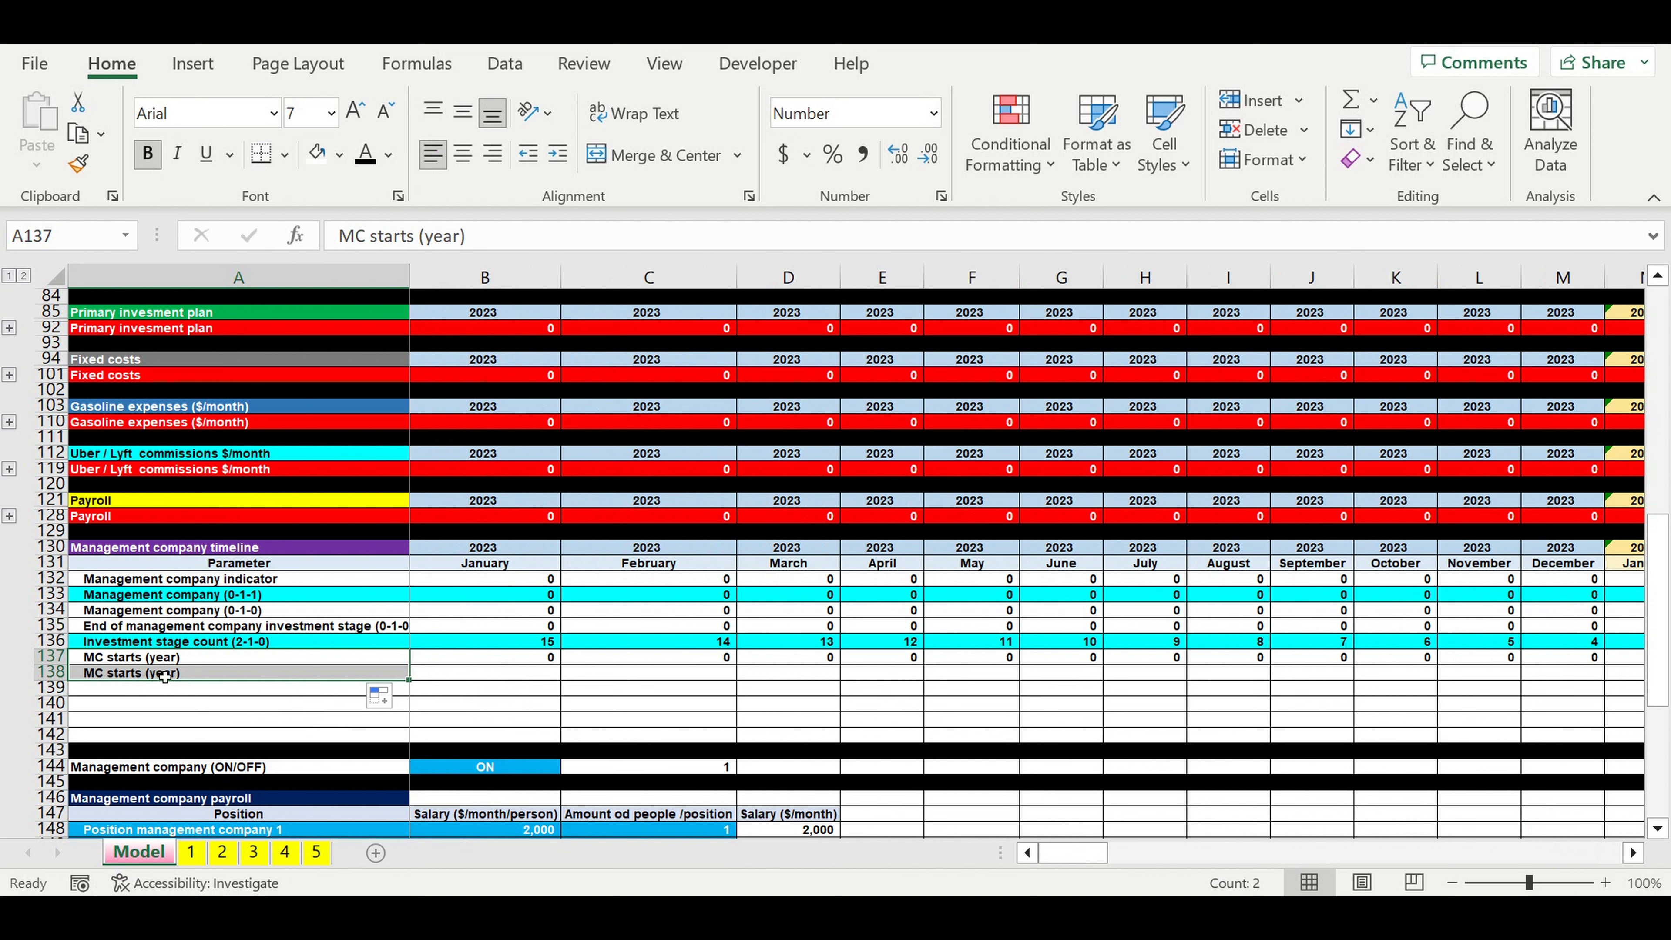
click(165, 672)
double_click(439, 237)
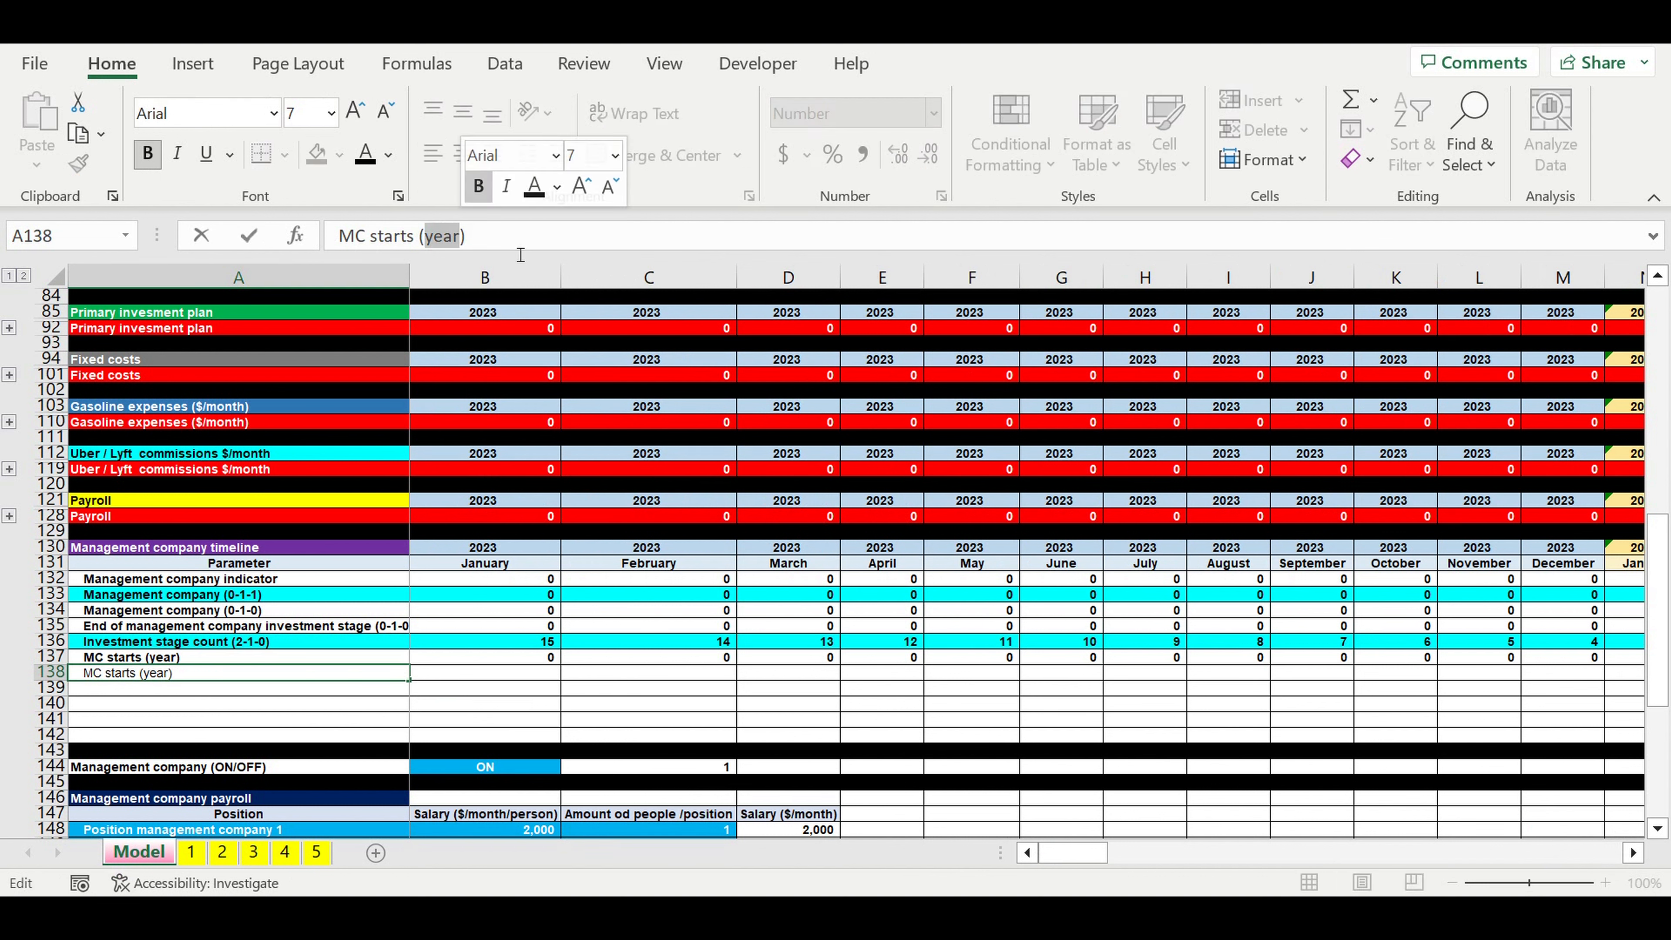
text(month)
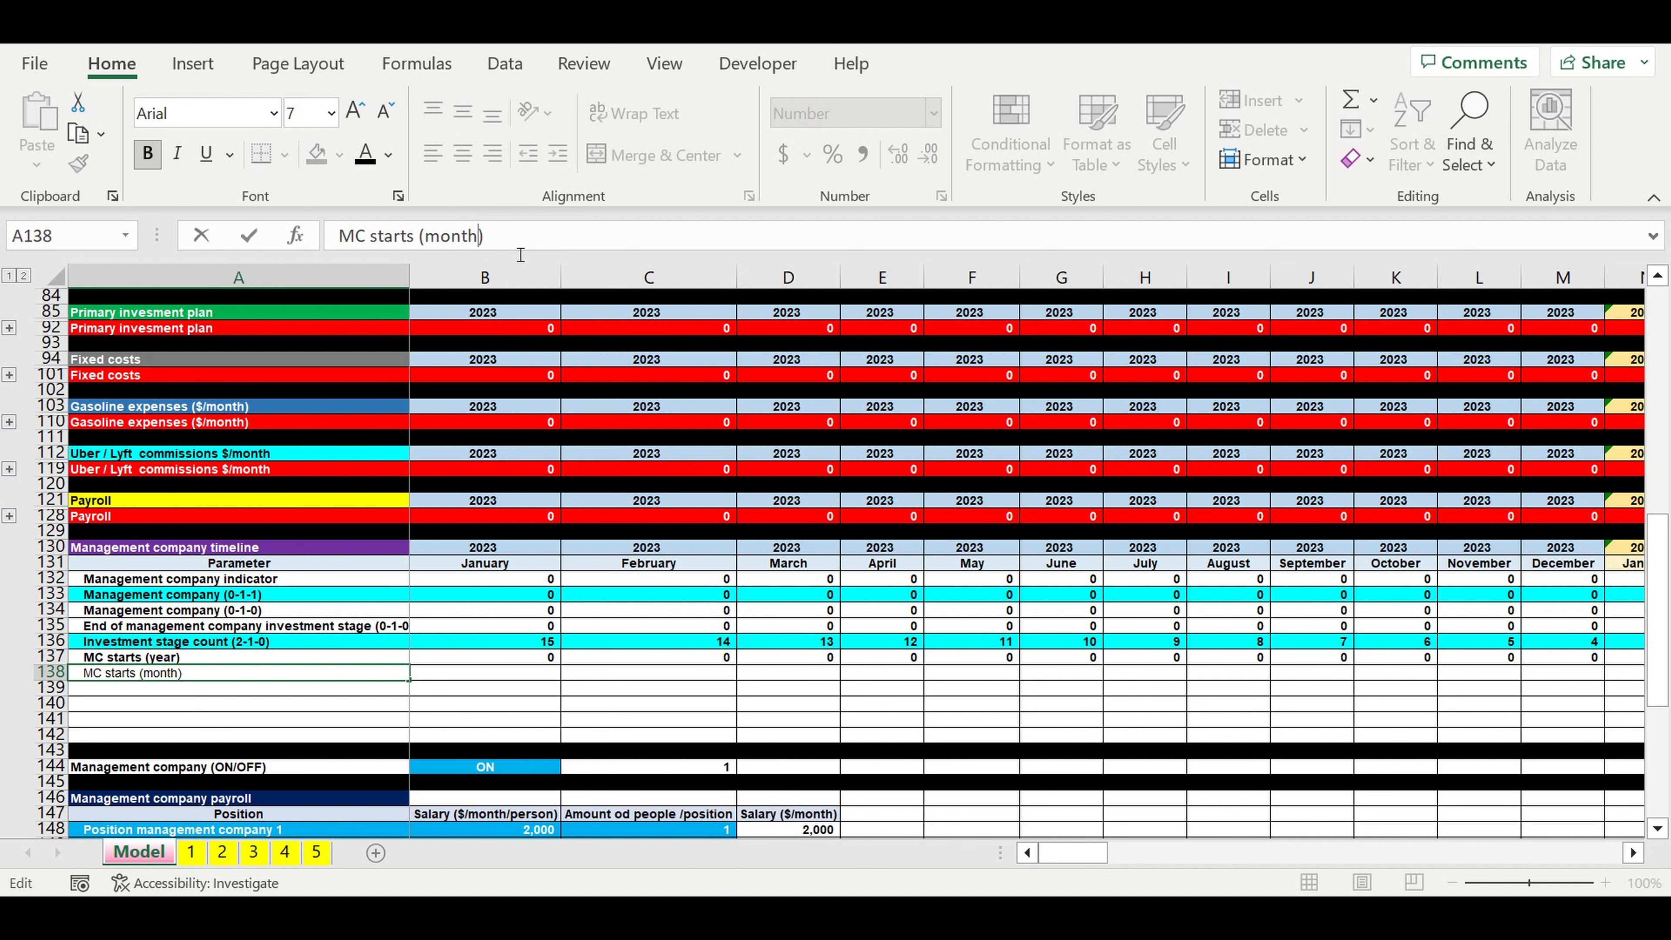
key(Return)
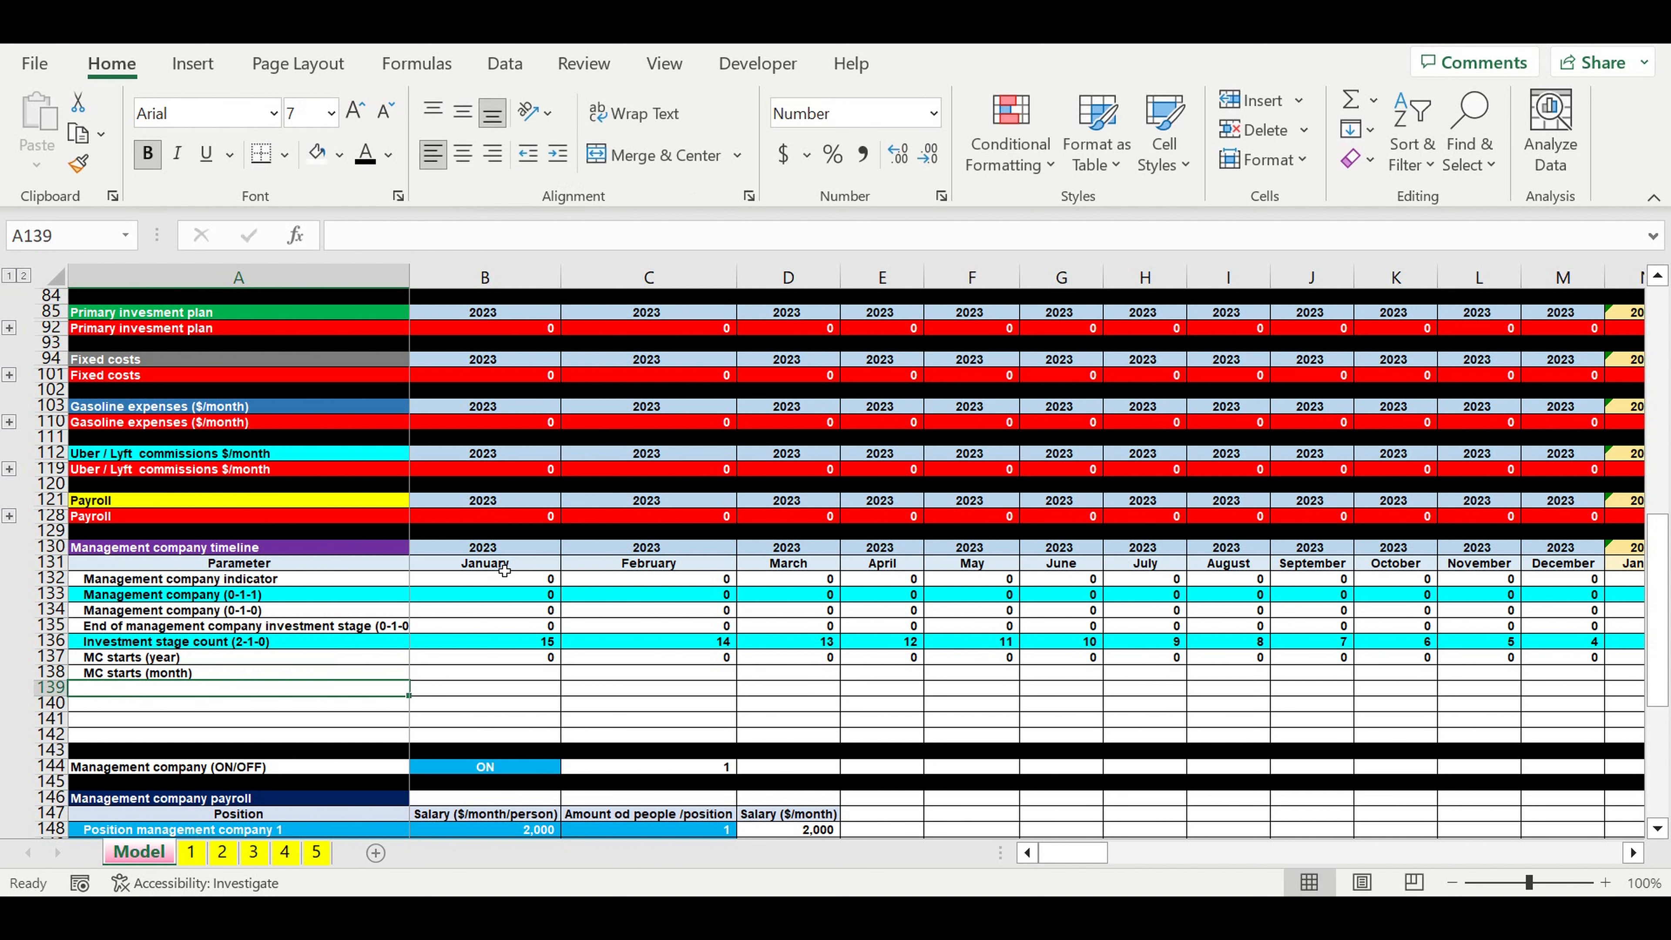
- Insert an empty row at row 132, between the month names and the management company indicator
click(504, 570)
click(57, 581)
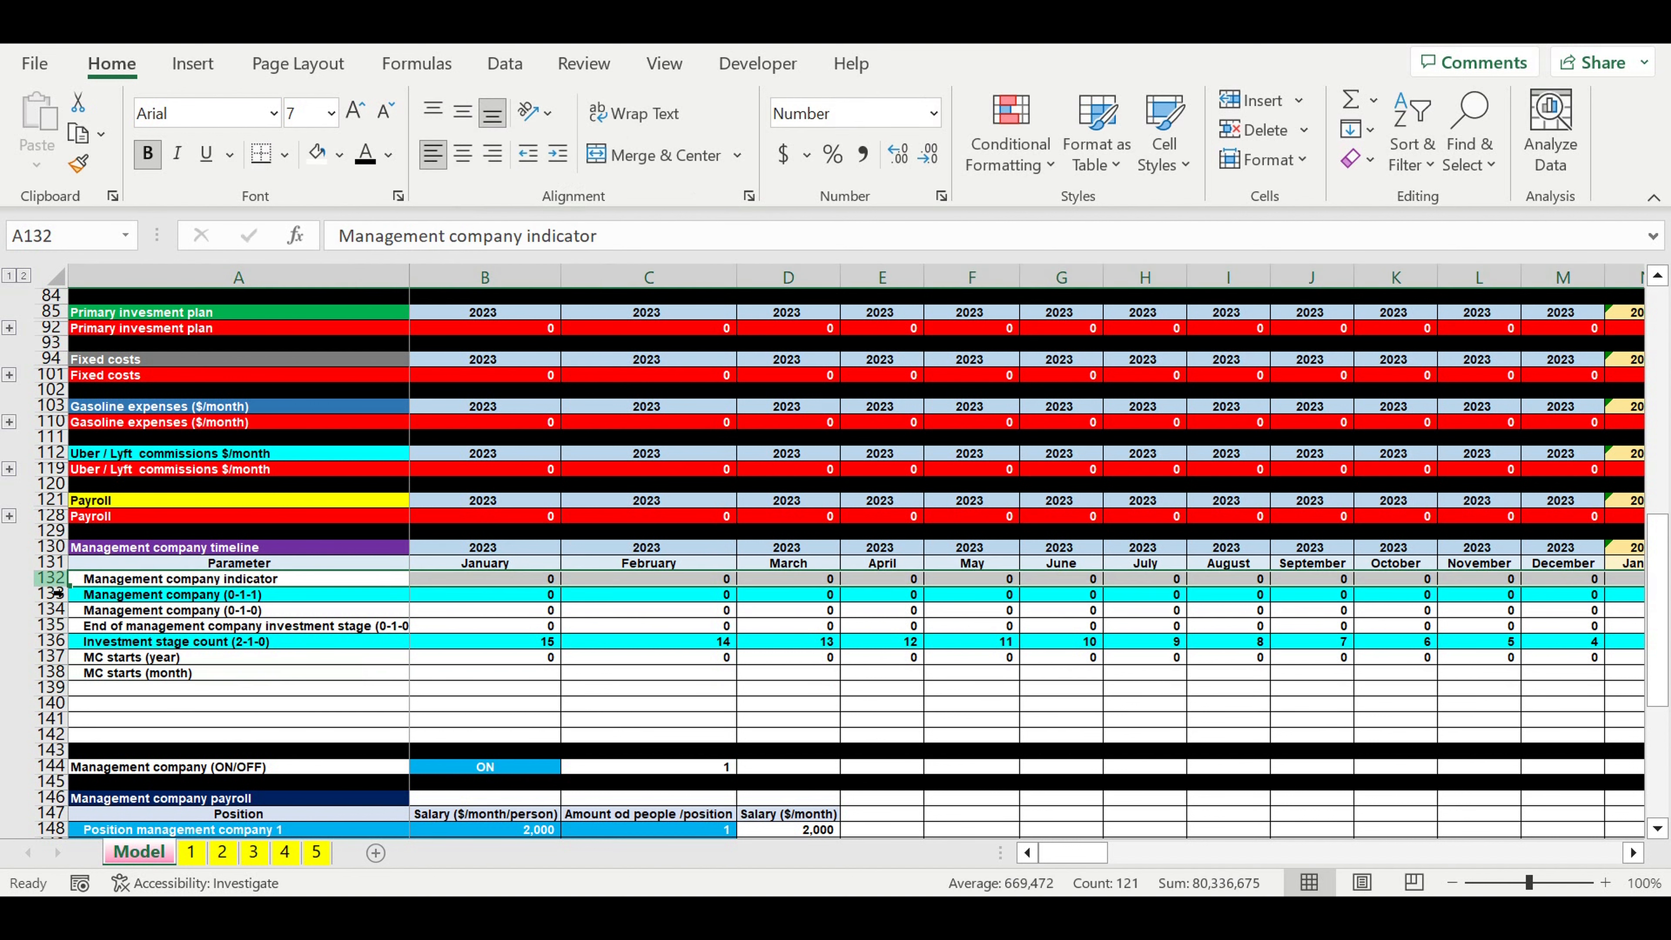
right_click(58, 591)
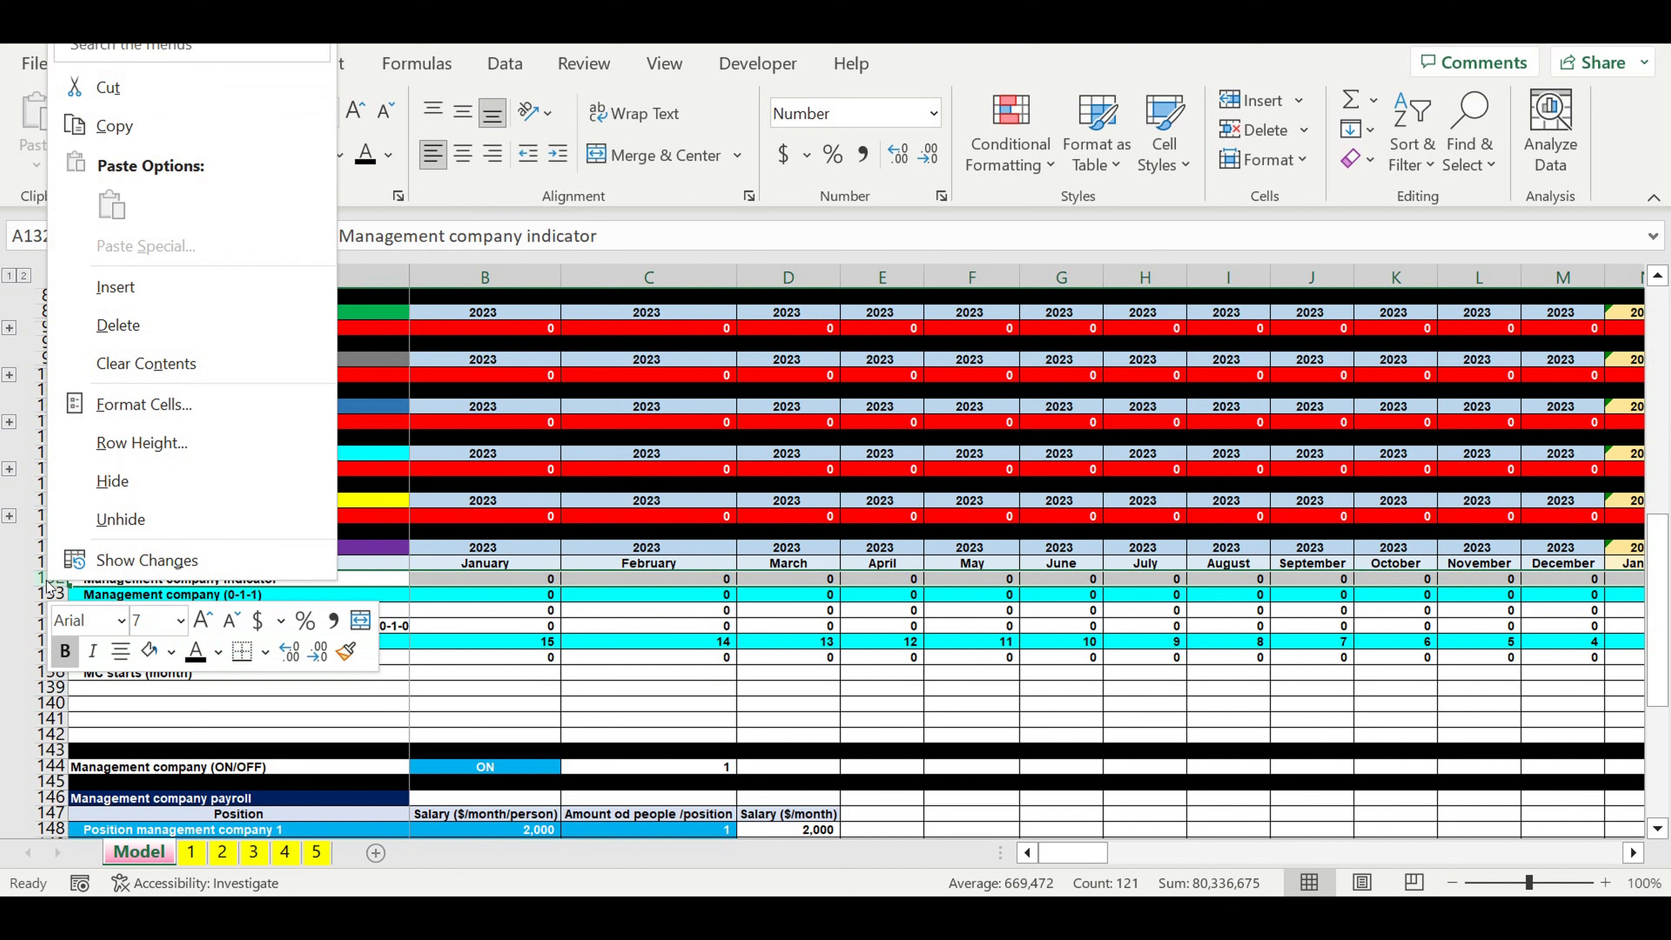
click(175, 285)
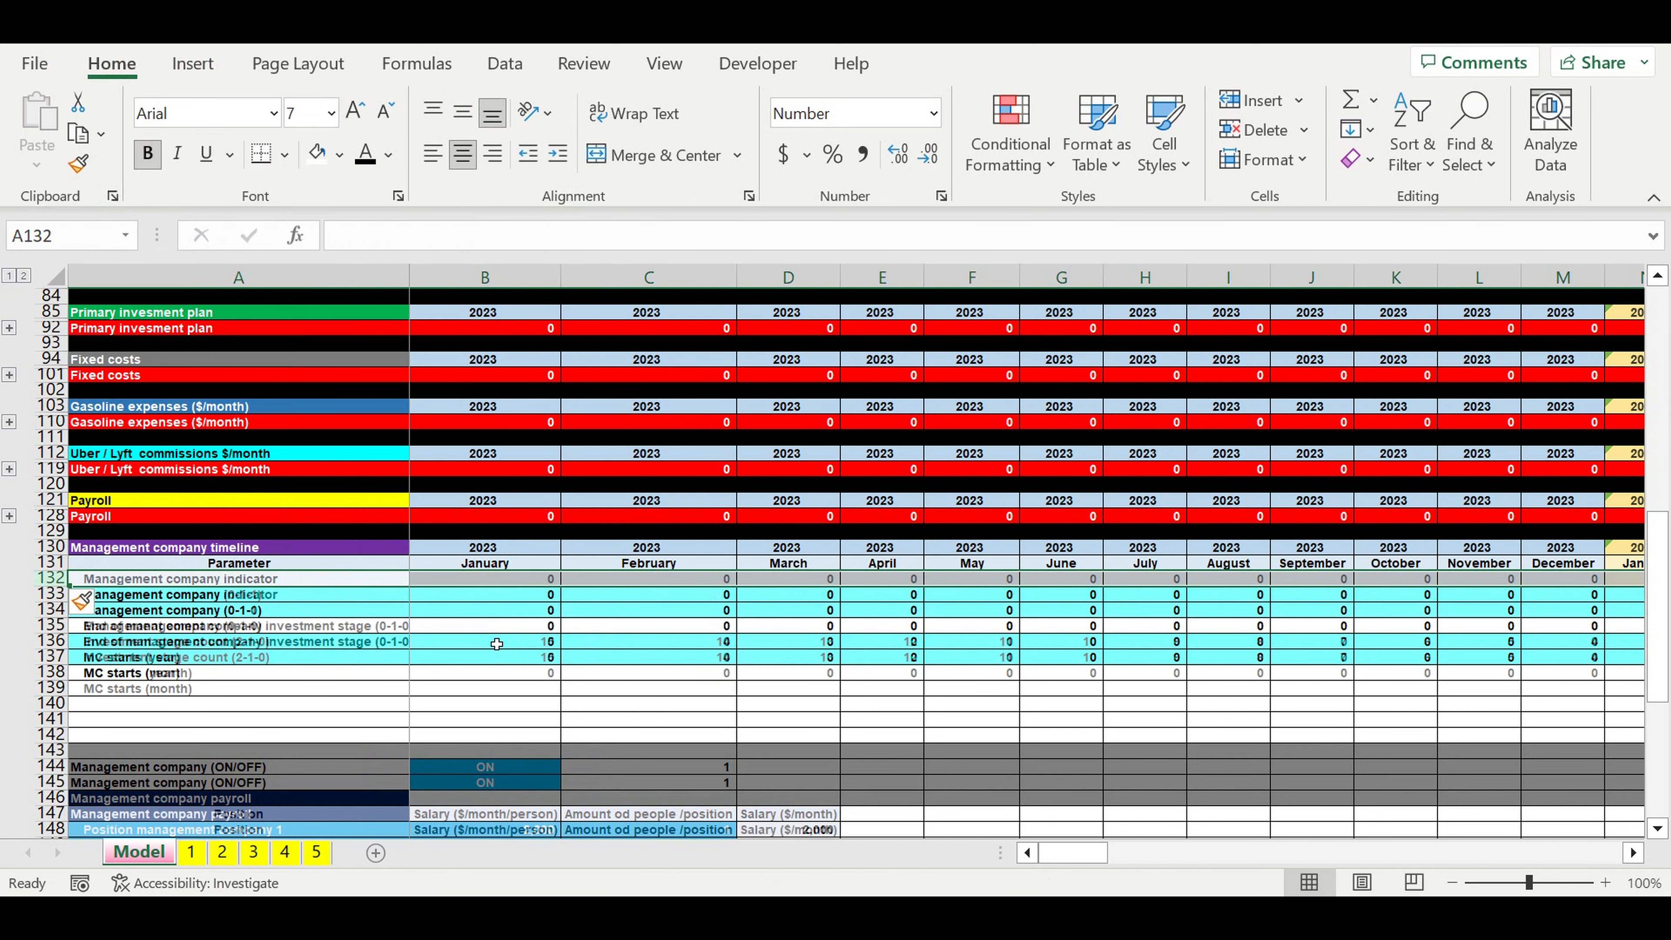
- Number the months in the new row with 1 in B132 and =B132+1 in C132, extended across to N132
click(497, 644)
click(495, 581)
text(1)
key(Return)
click(625, 579)
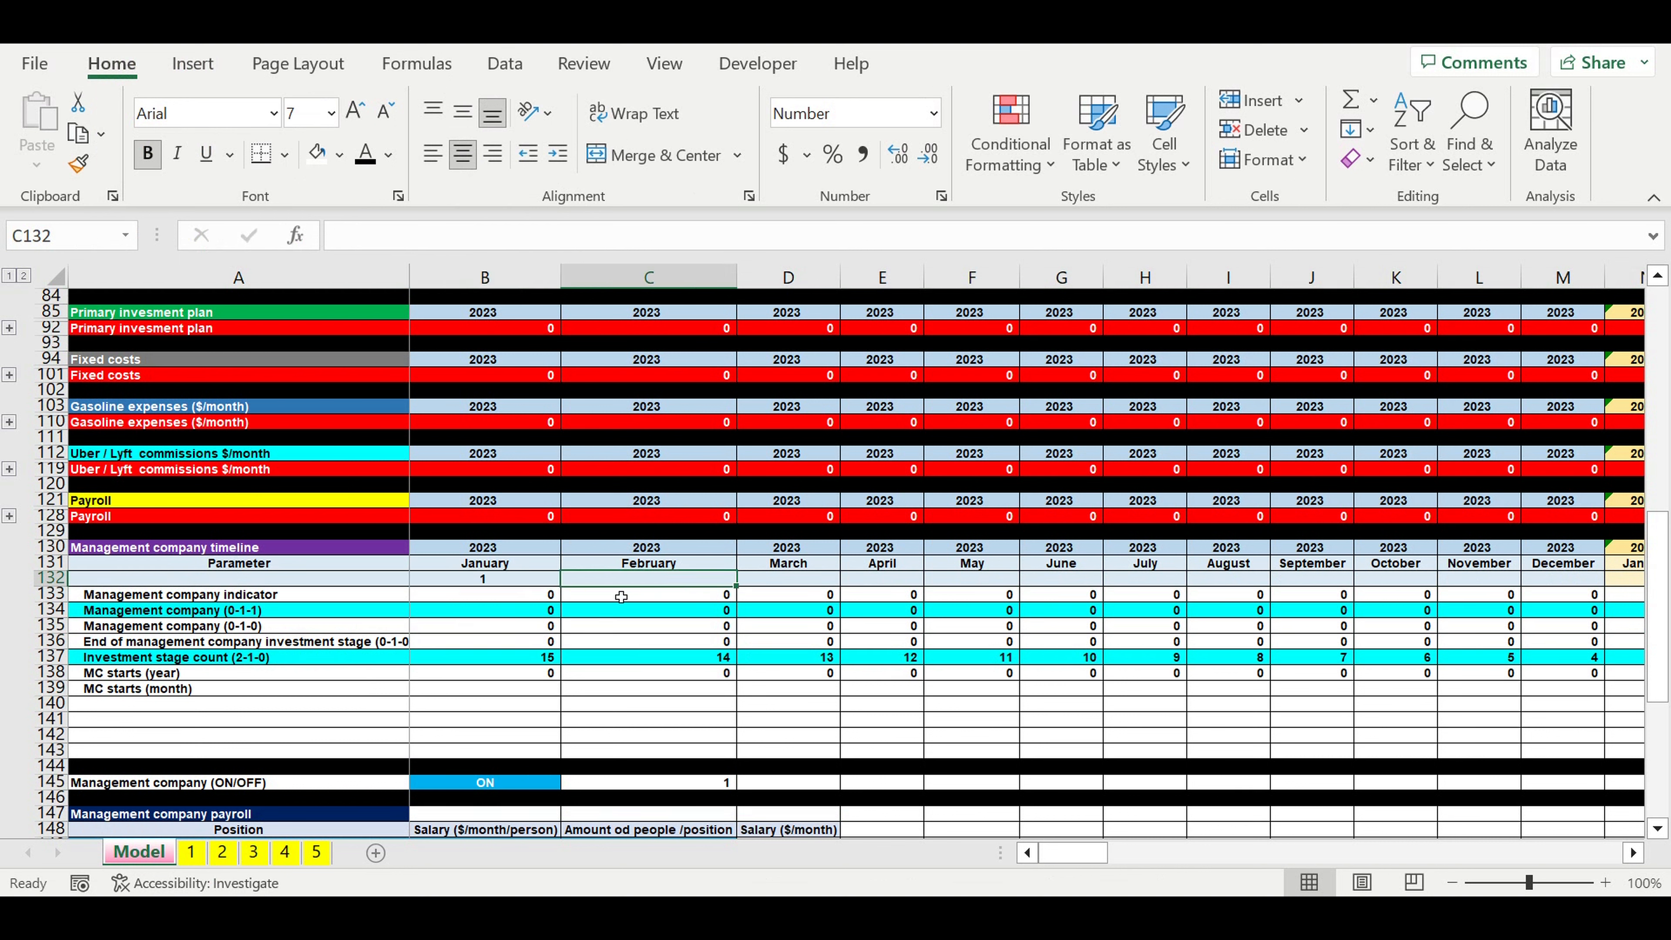
text(=)
click(502, 583)
text(+)
key(Return)
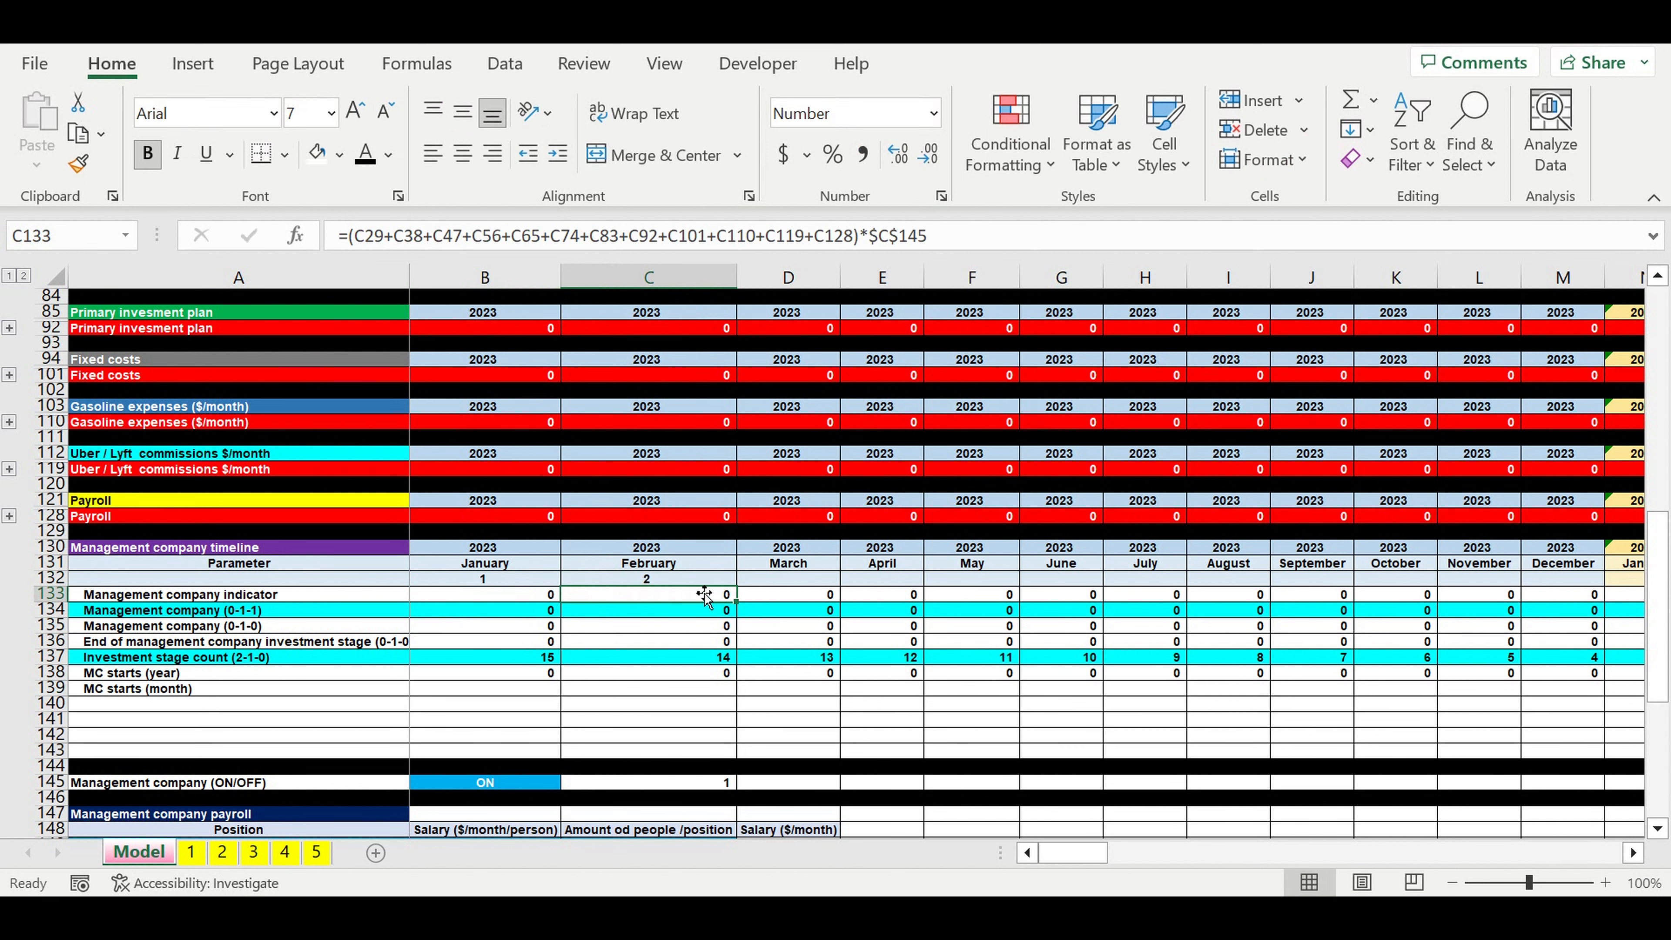
click(694, 579)
drag(743, 593, 1154, 583)
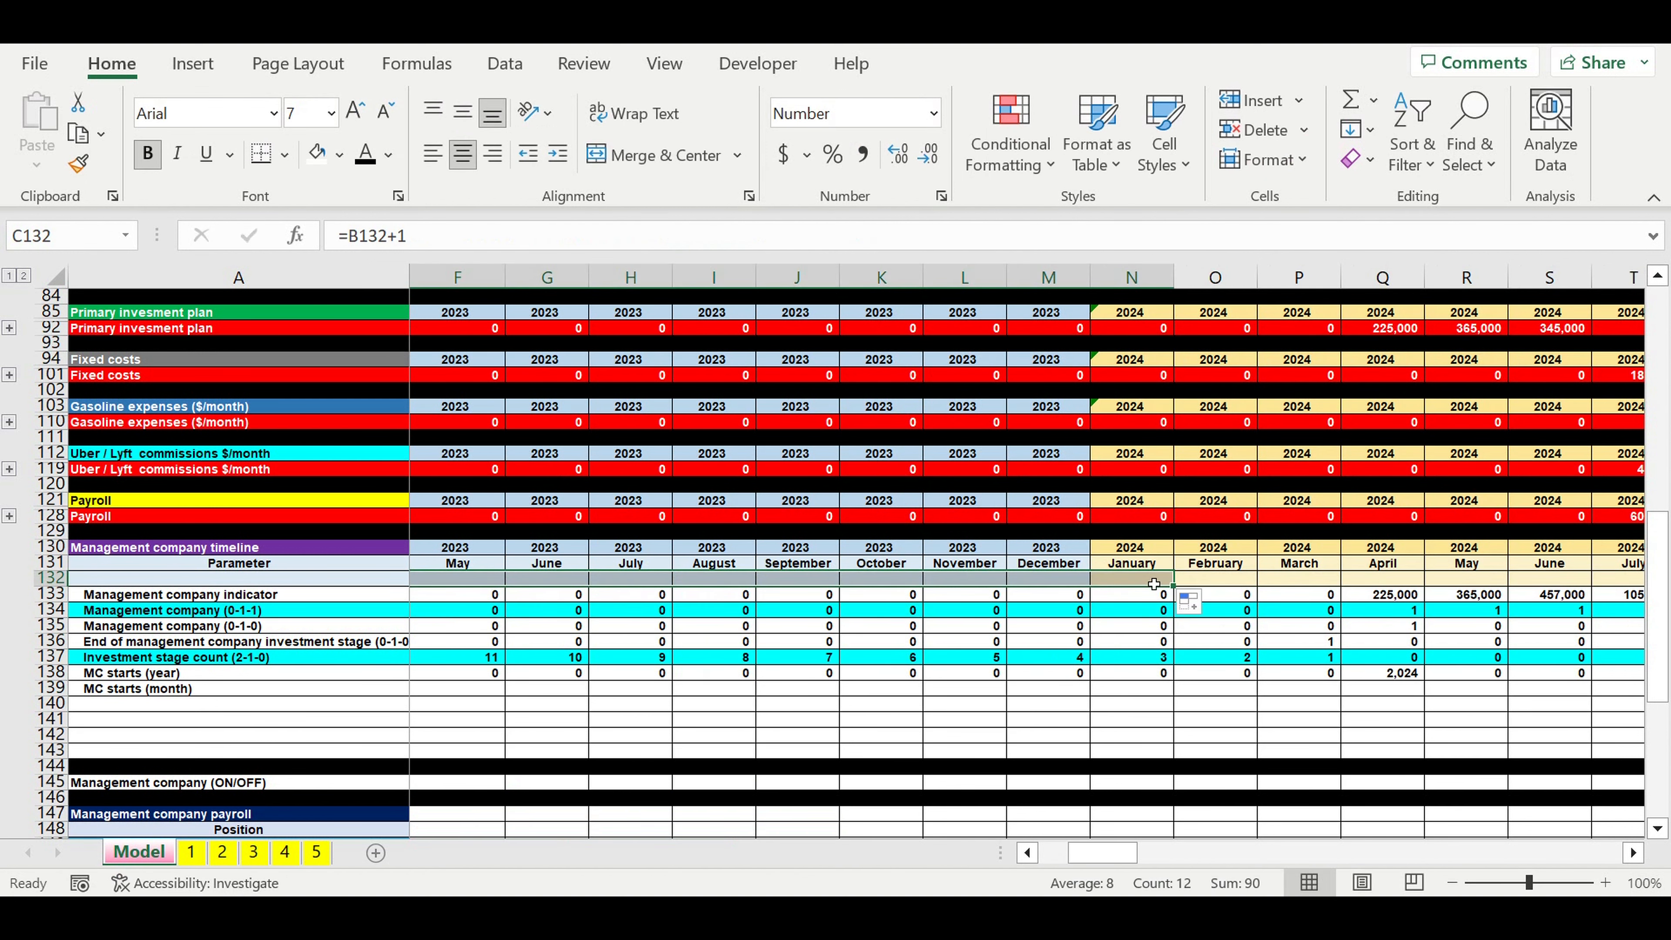
- Set January 2024 in N132 to =B132 and copy it across to DQ132 so the month numbers repeat yearly
click(1154, 584)
text(-)
drag(1116, 858, 977, 854)
click(484, 585)
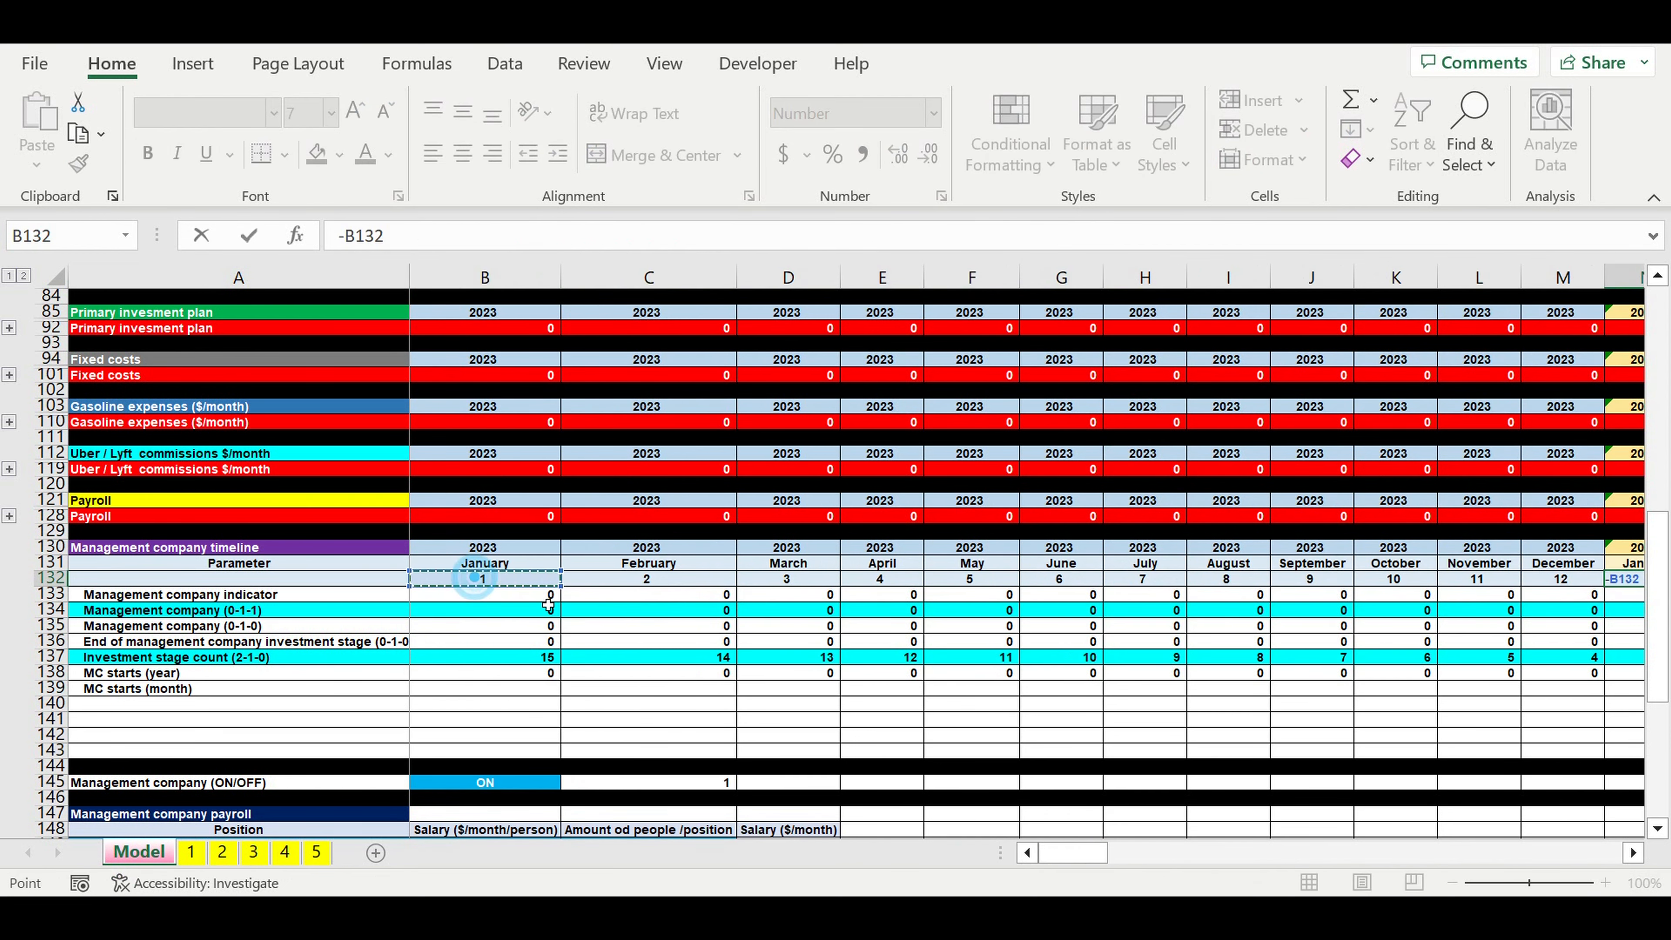
key(Return)
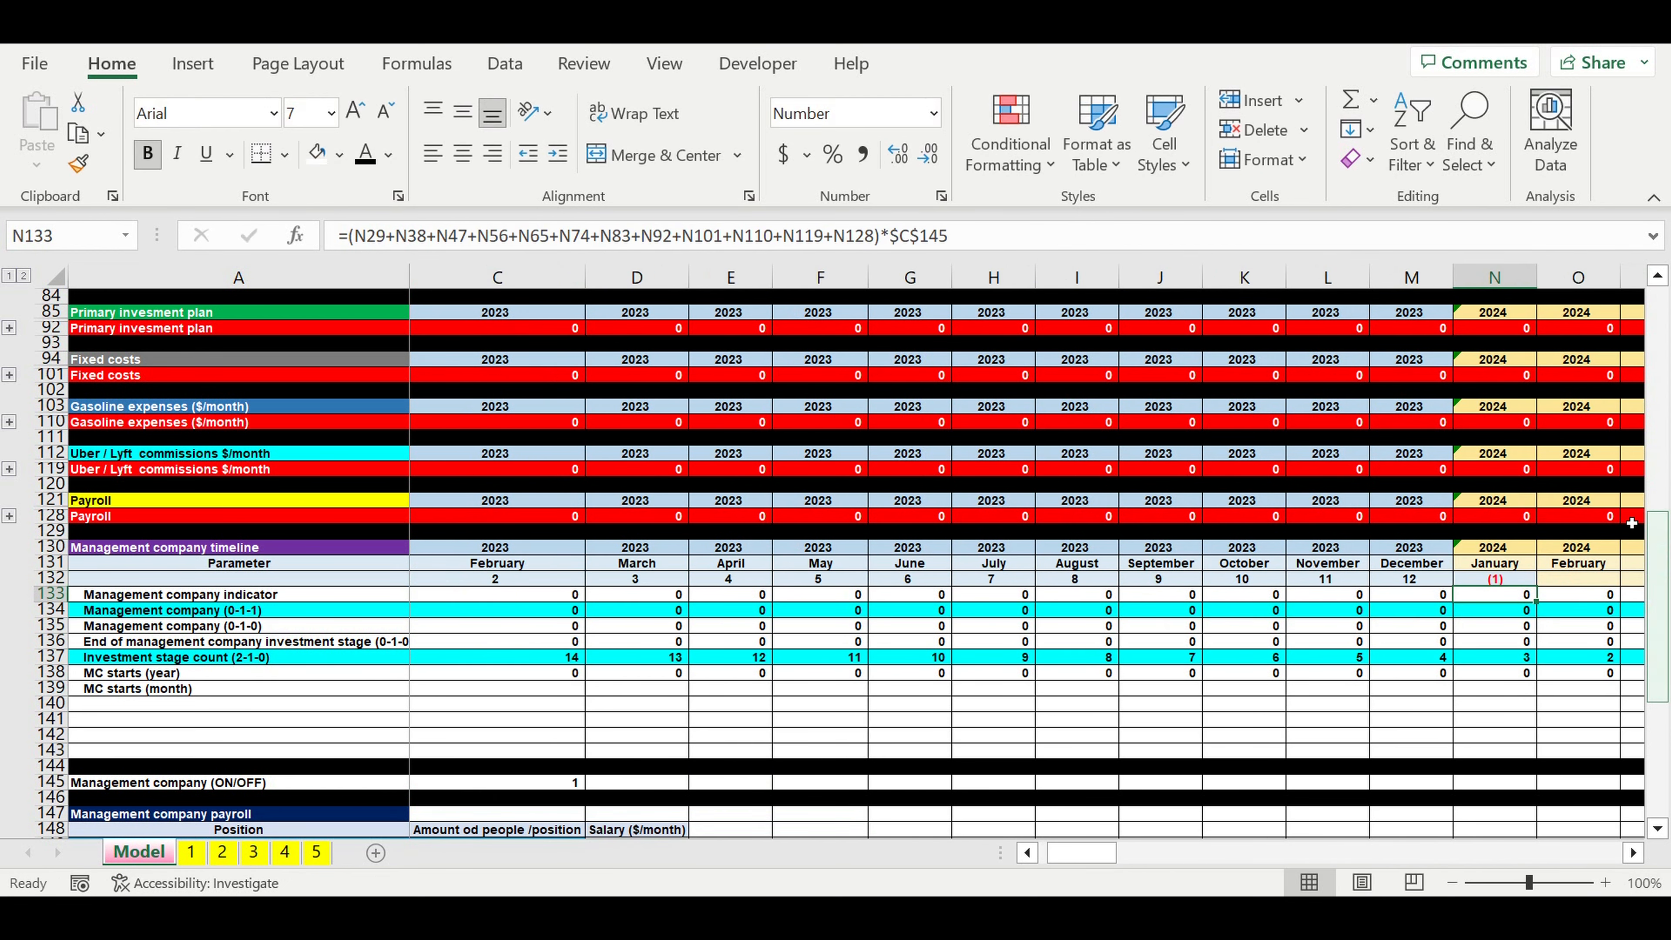
click(1523, 583)
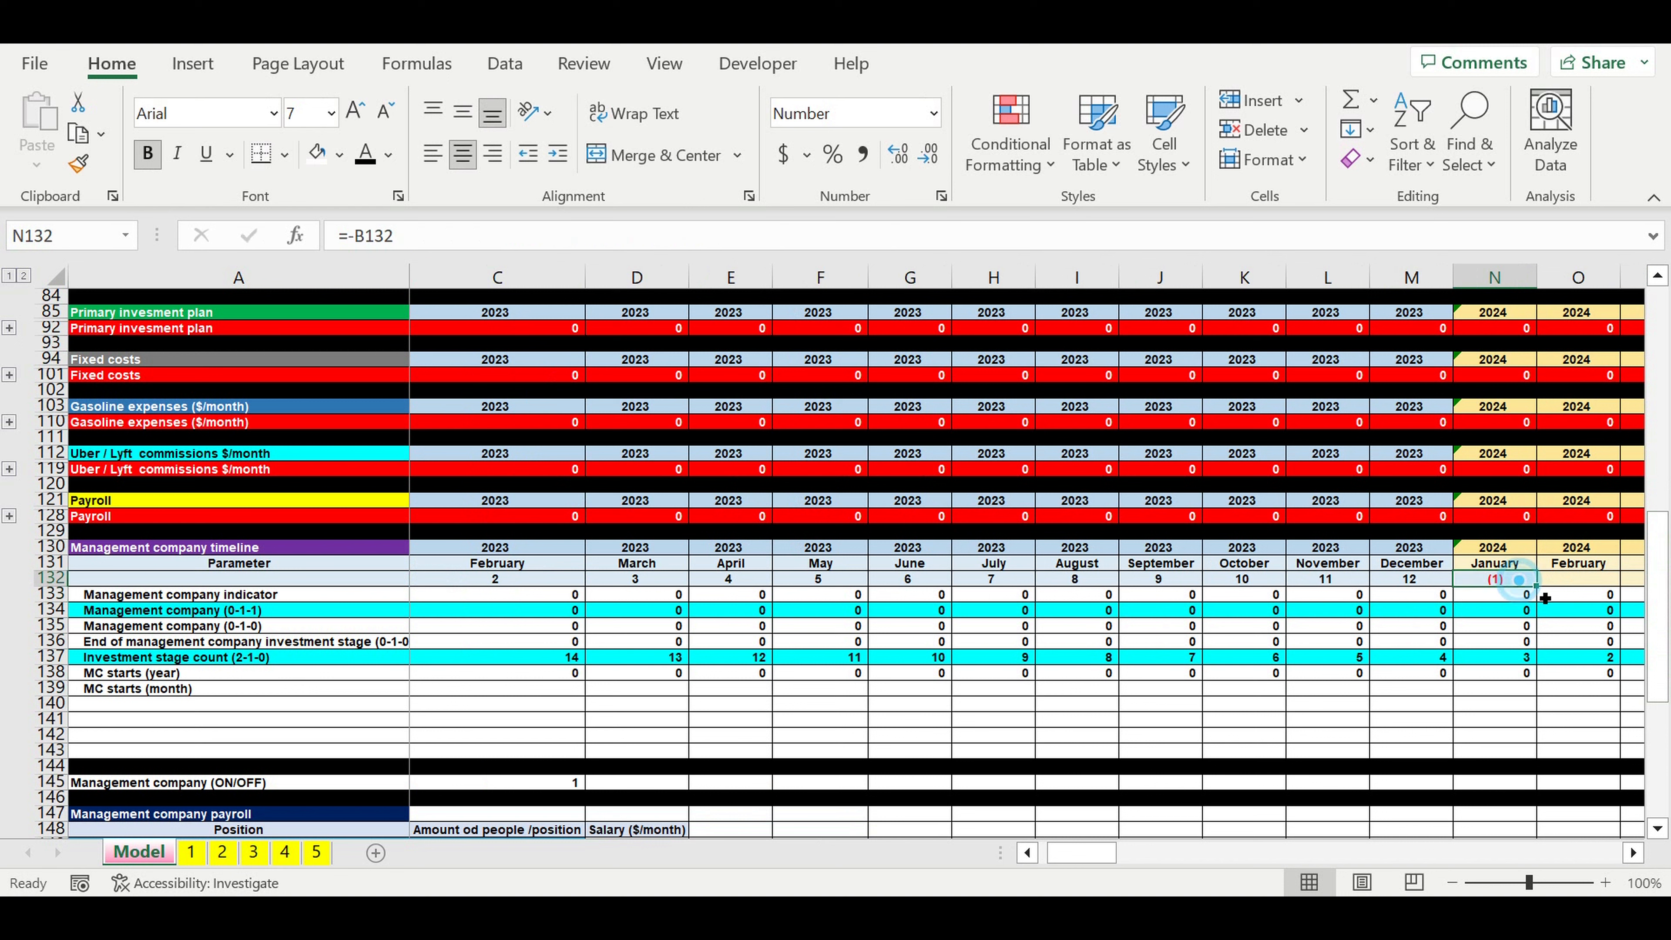
click(368, 239)
key(BackSpace)
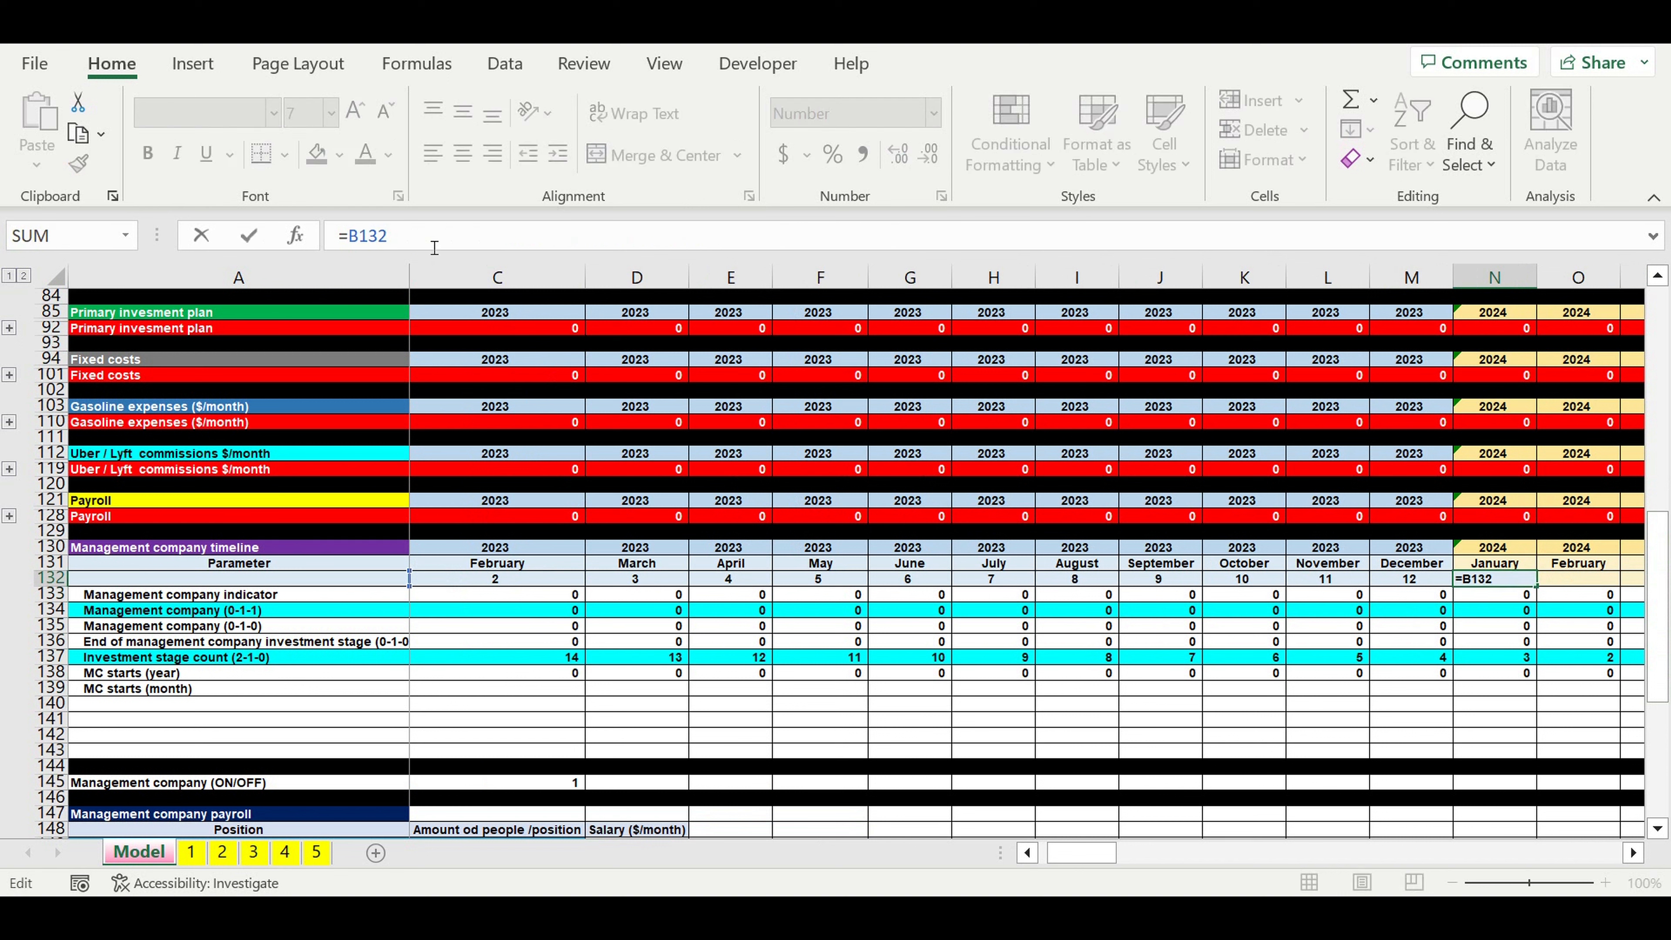
key(Return)
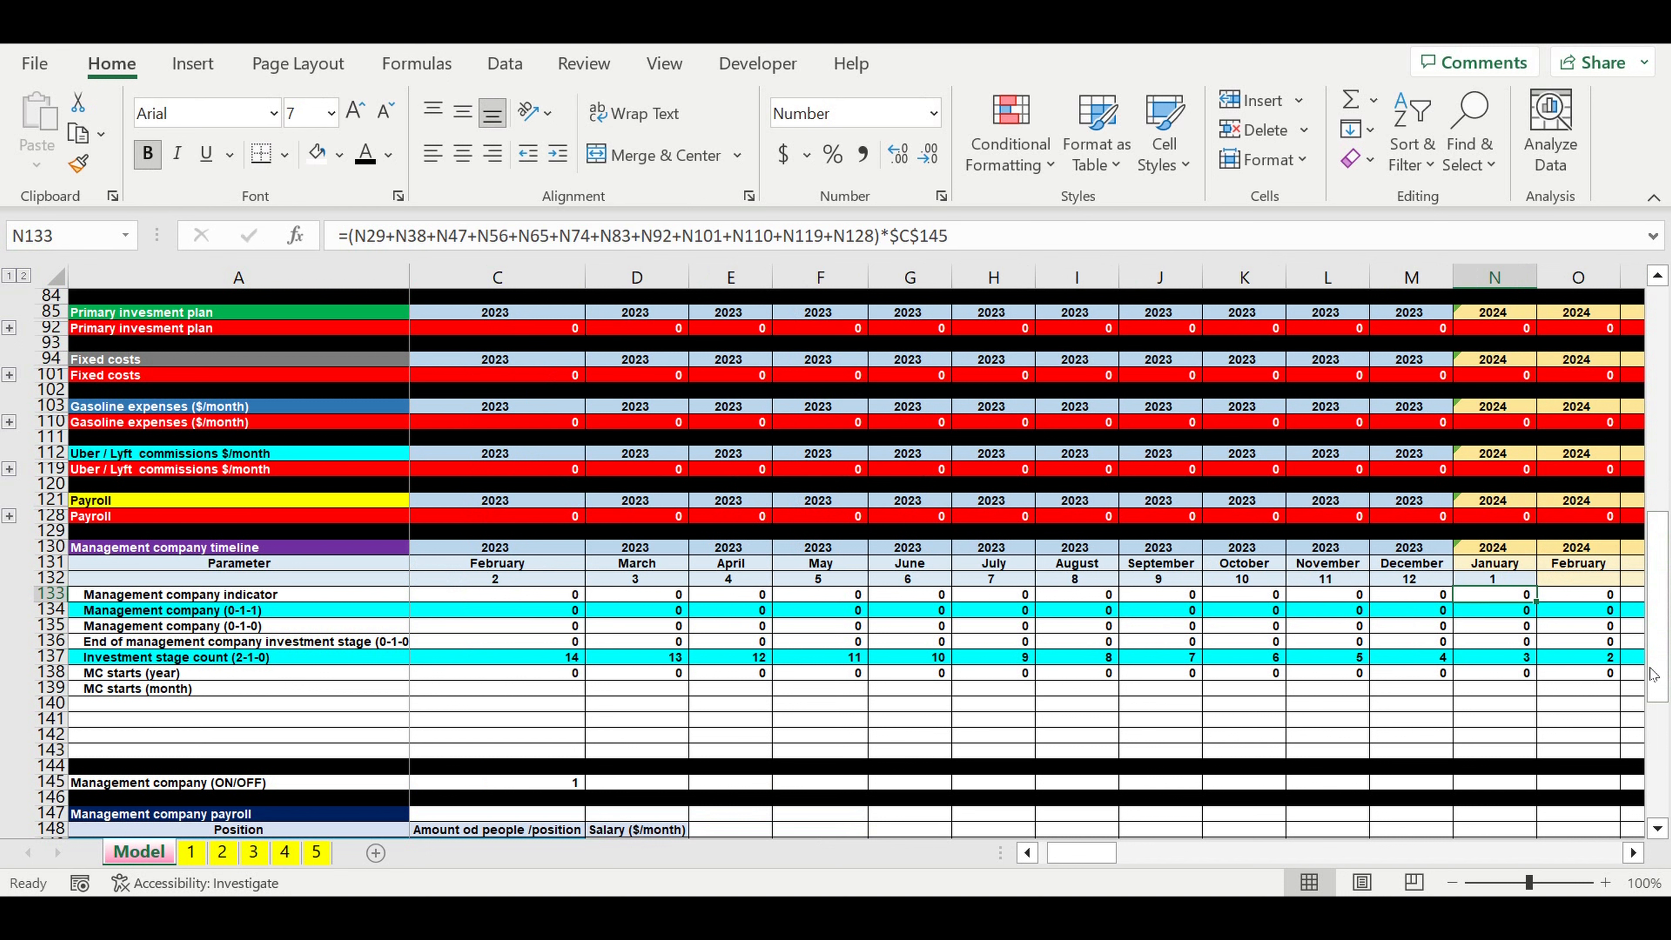
click(1498, 582)
drag(1545, 594, 1395, 579)
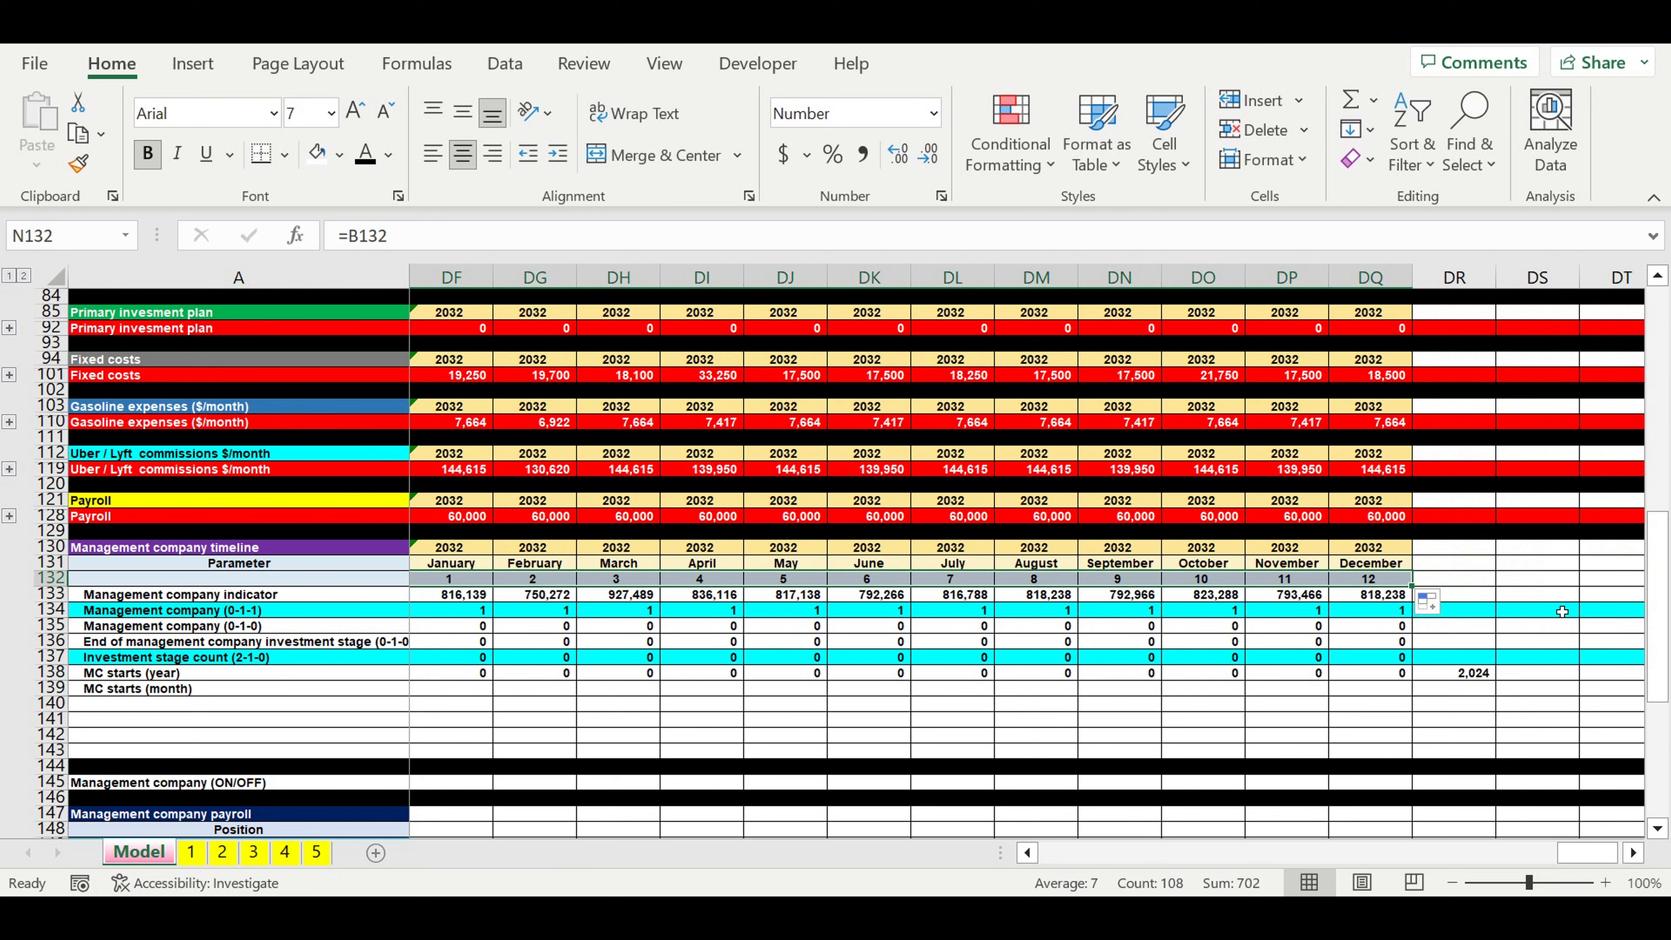
click(1561, 612)
- Change the label in A139 to "MC starts (month number)"
drag(1584, 864, 3, 618)
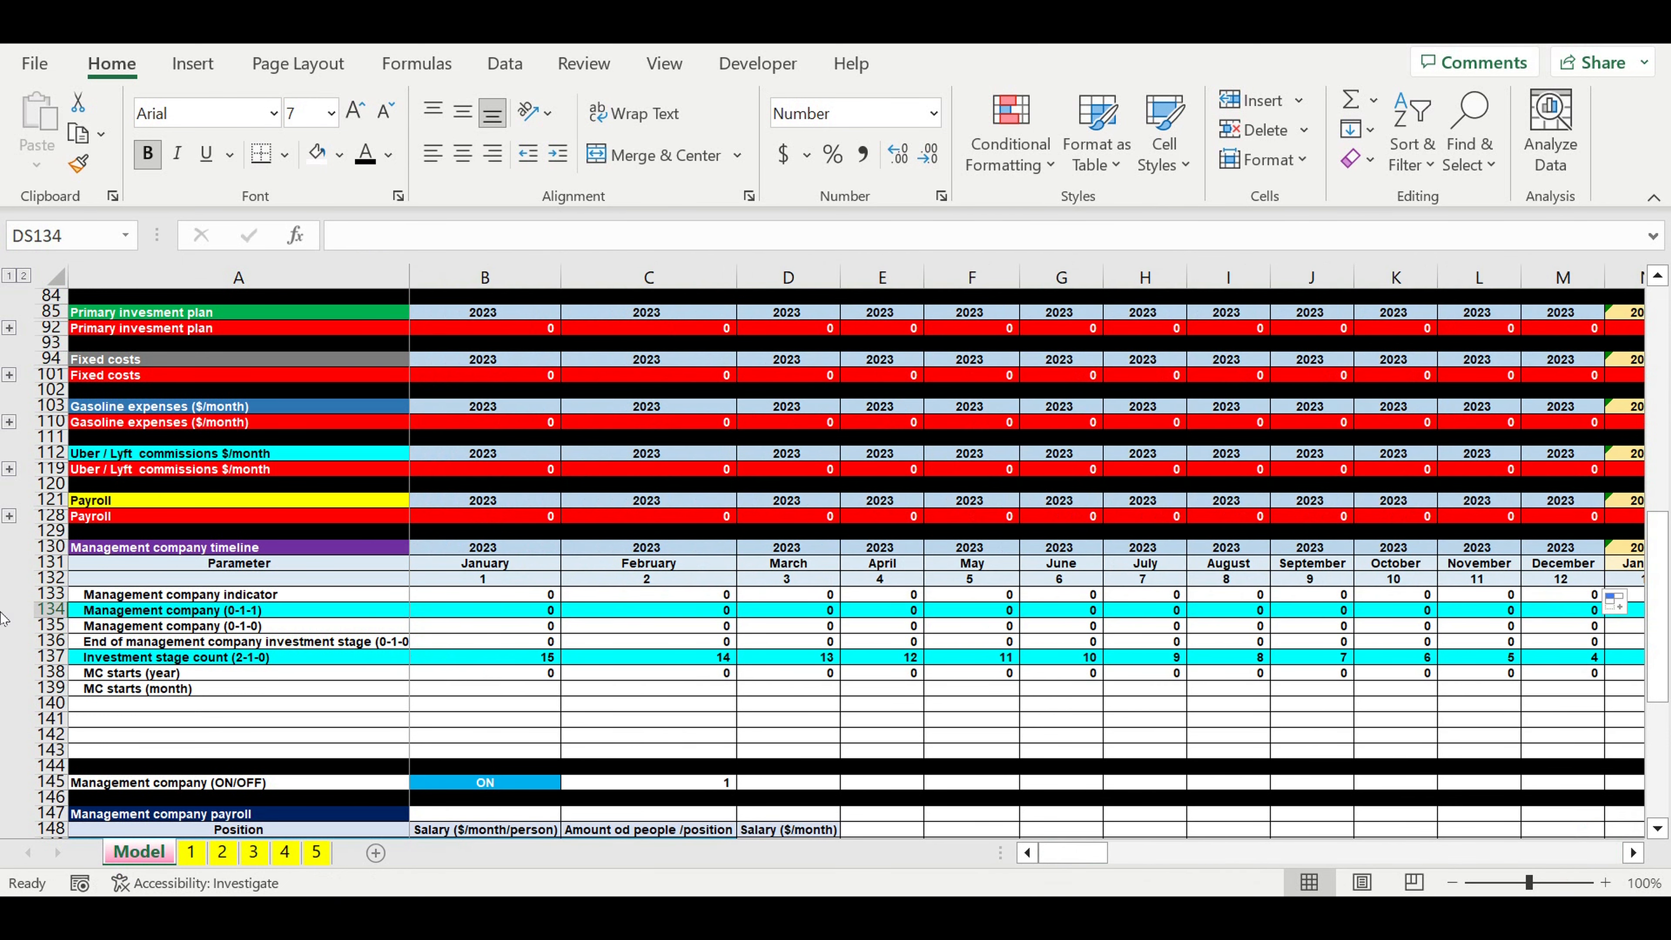
click(163, 691)
click(482, 237)
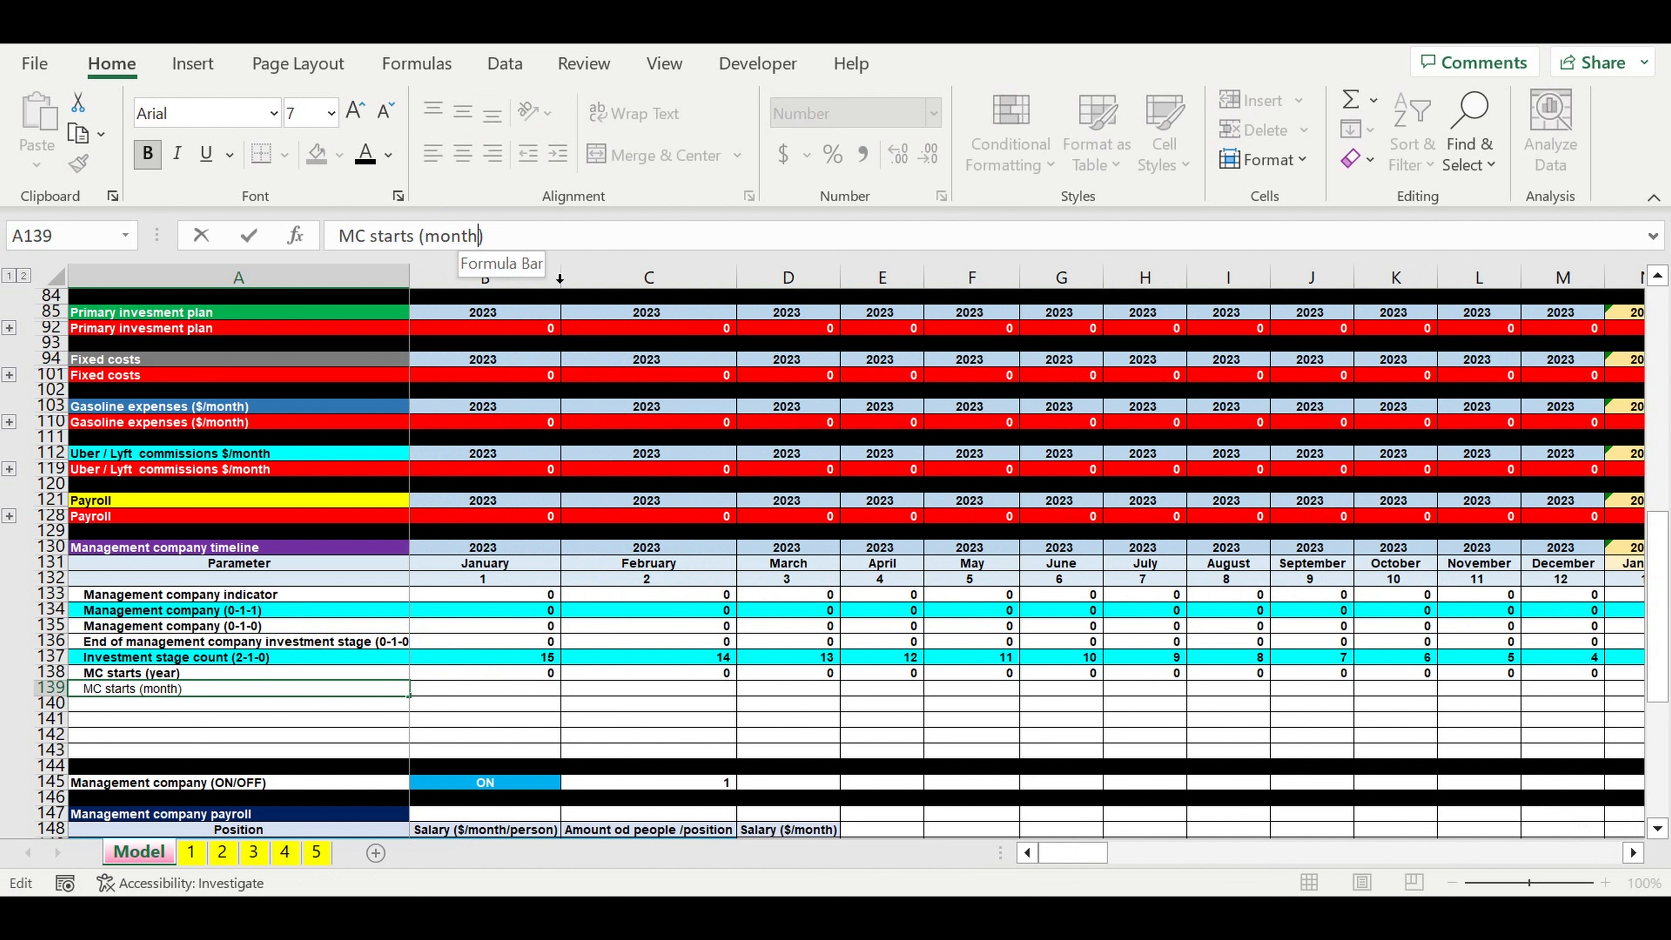
text(number)
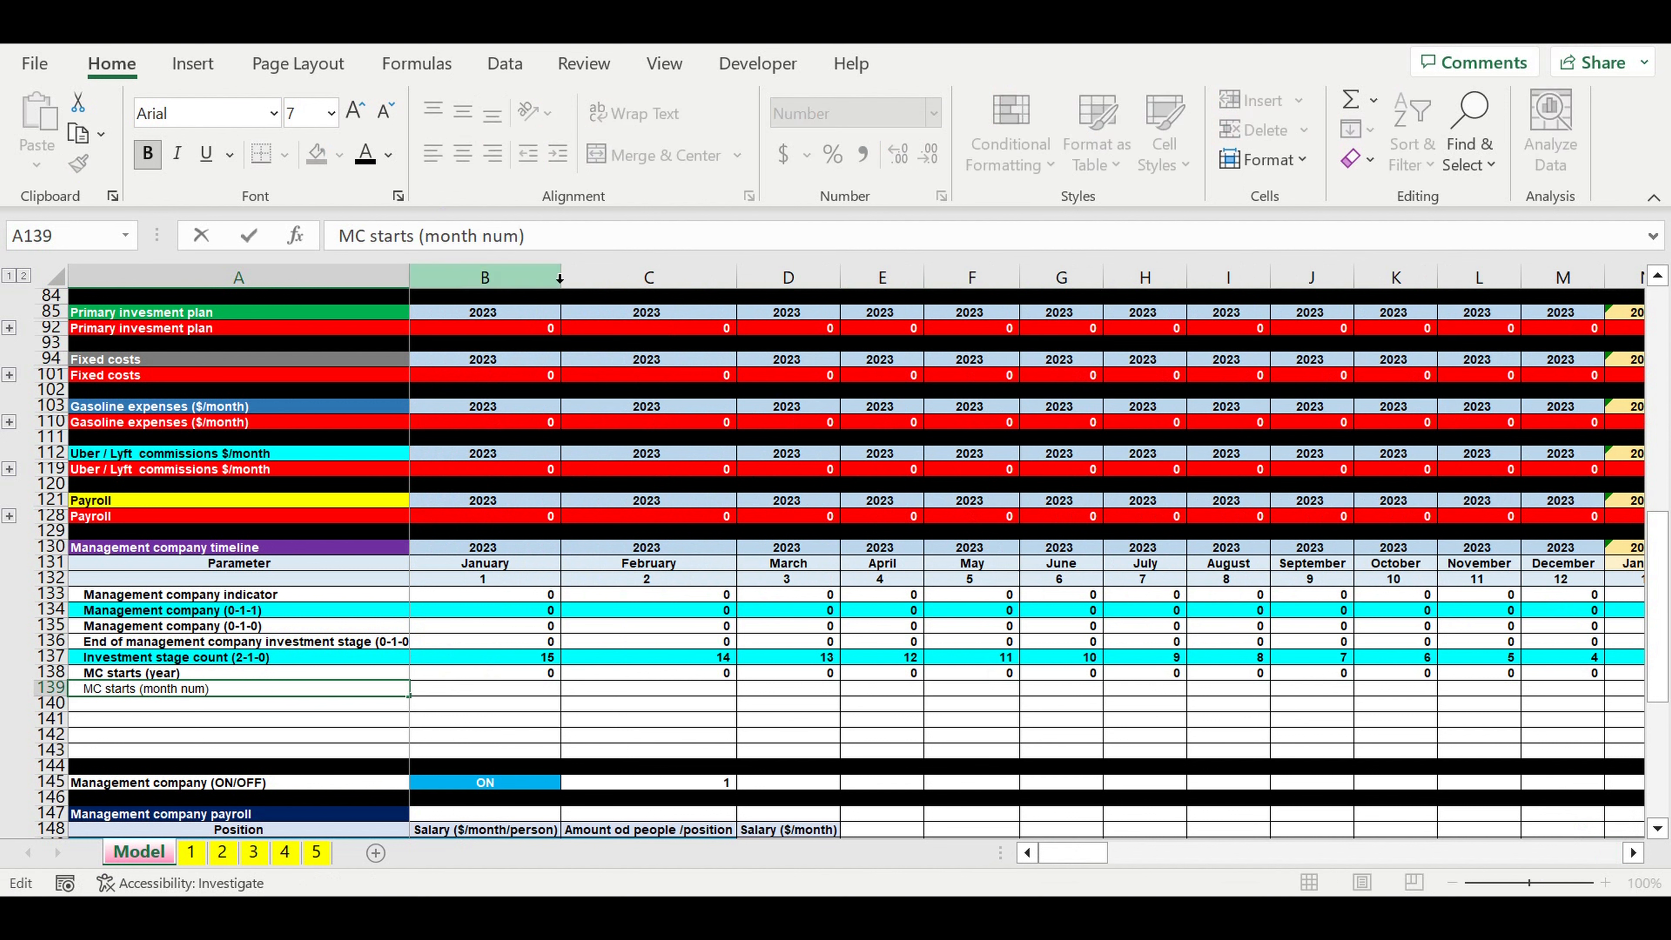
key(Return)
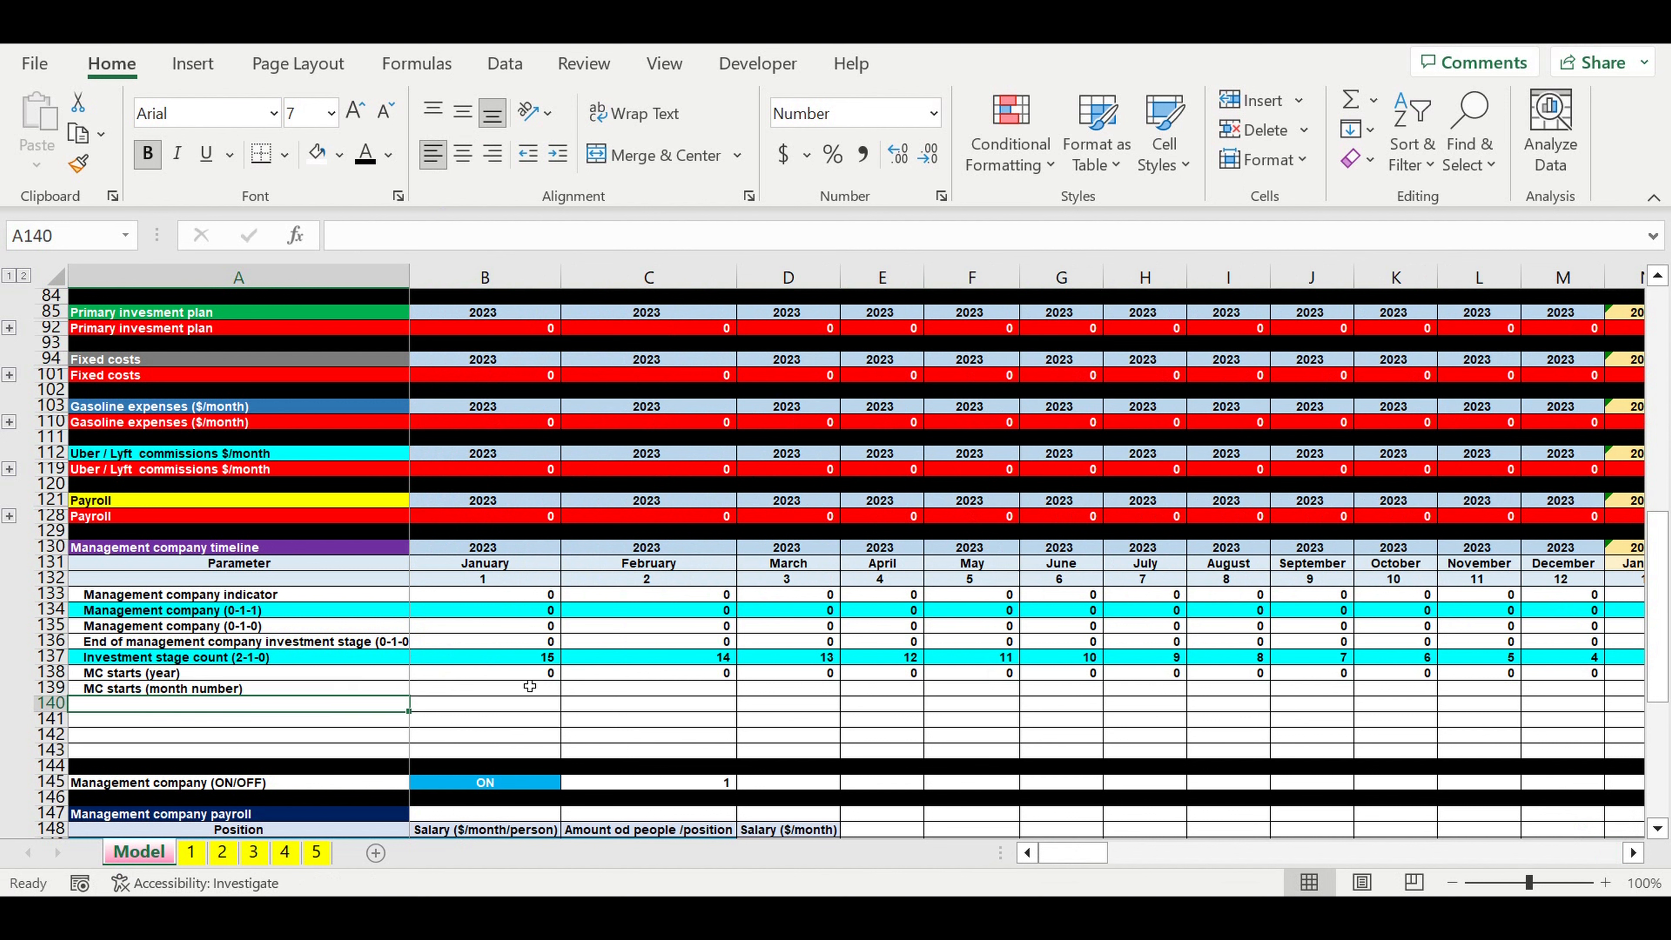
- Enter =B135*B132 in B139 for the start month number row and copy it across to DQ139
click(513, 690)
text(=)
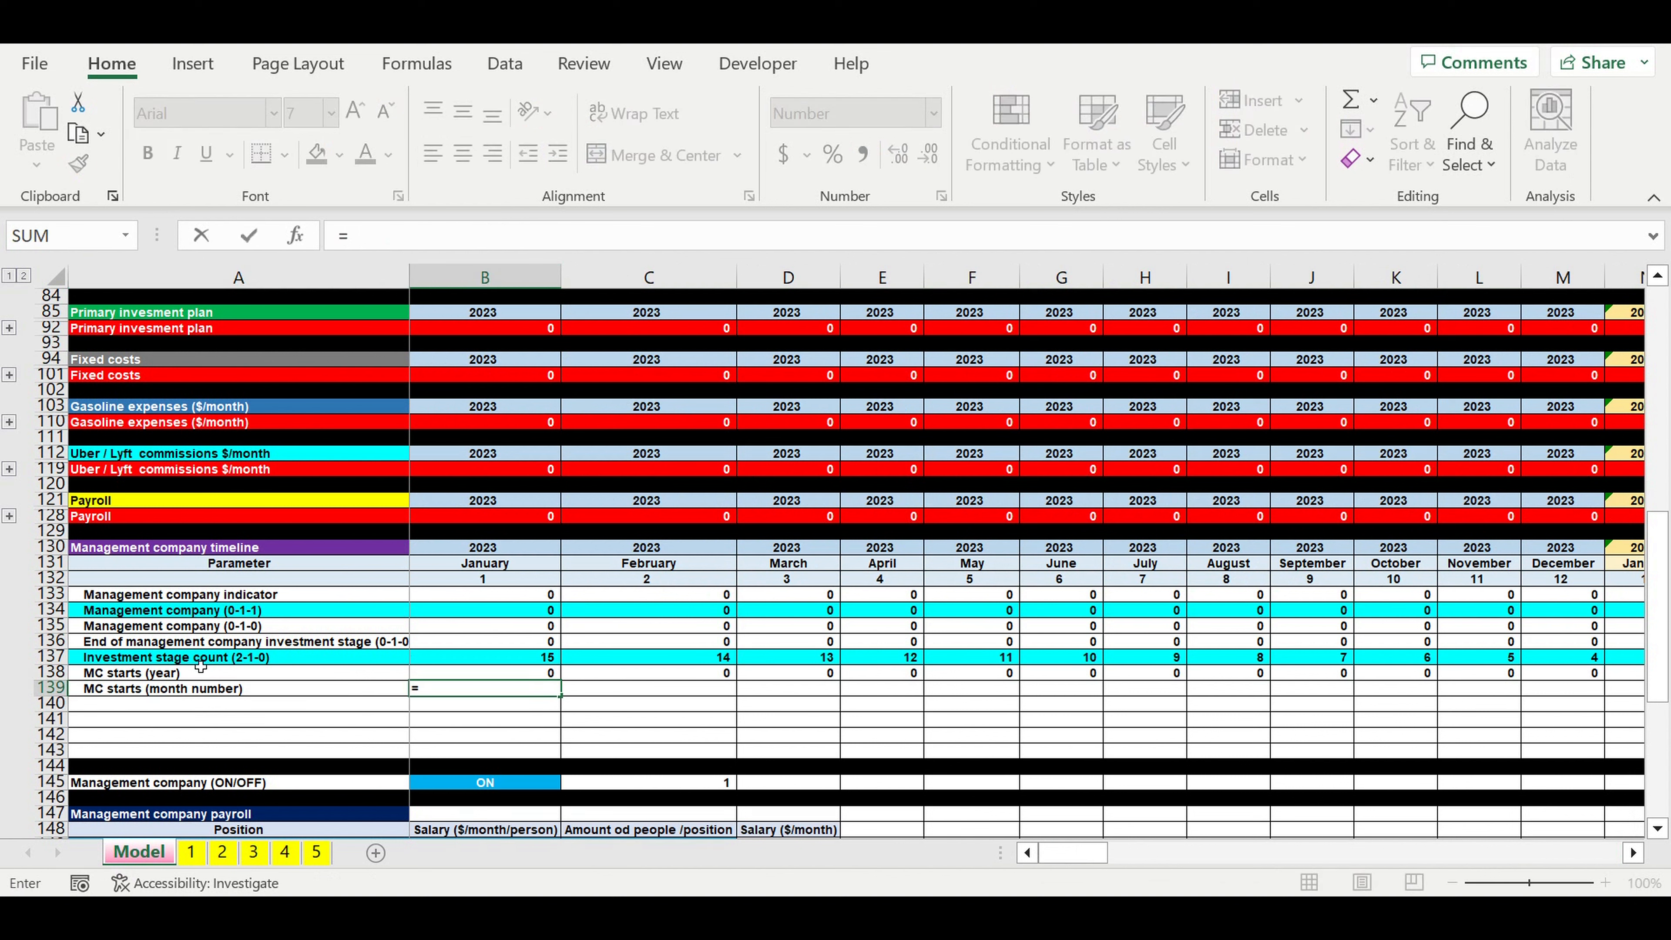
click(465, 630)
text(*)
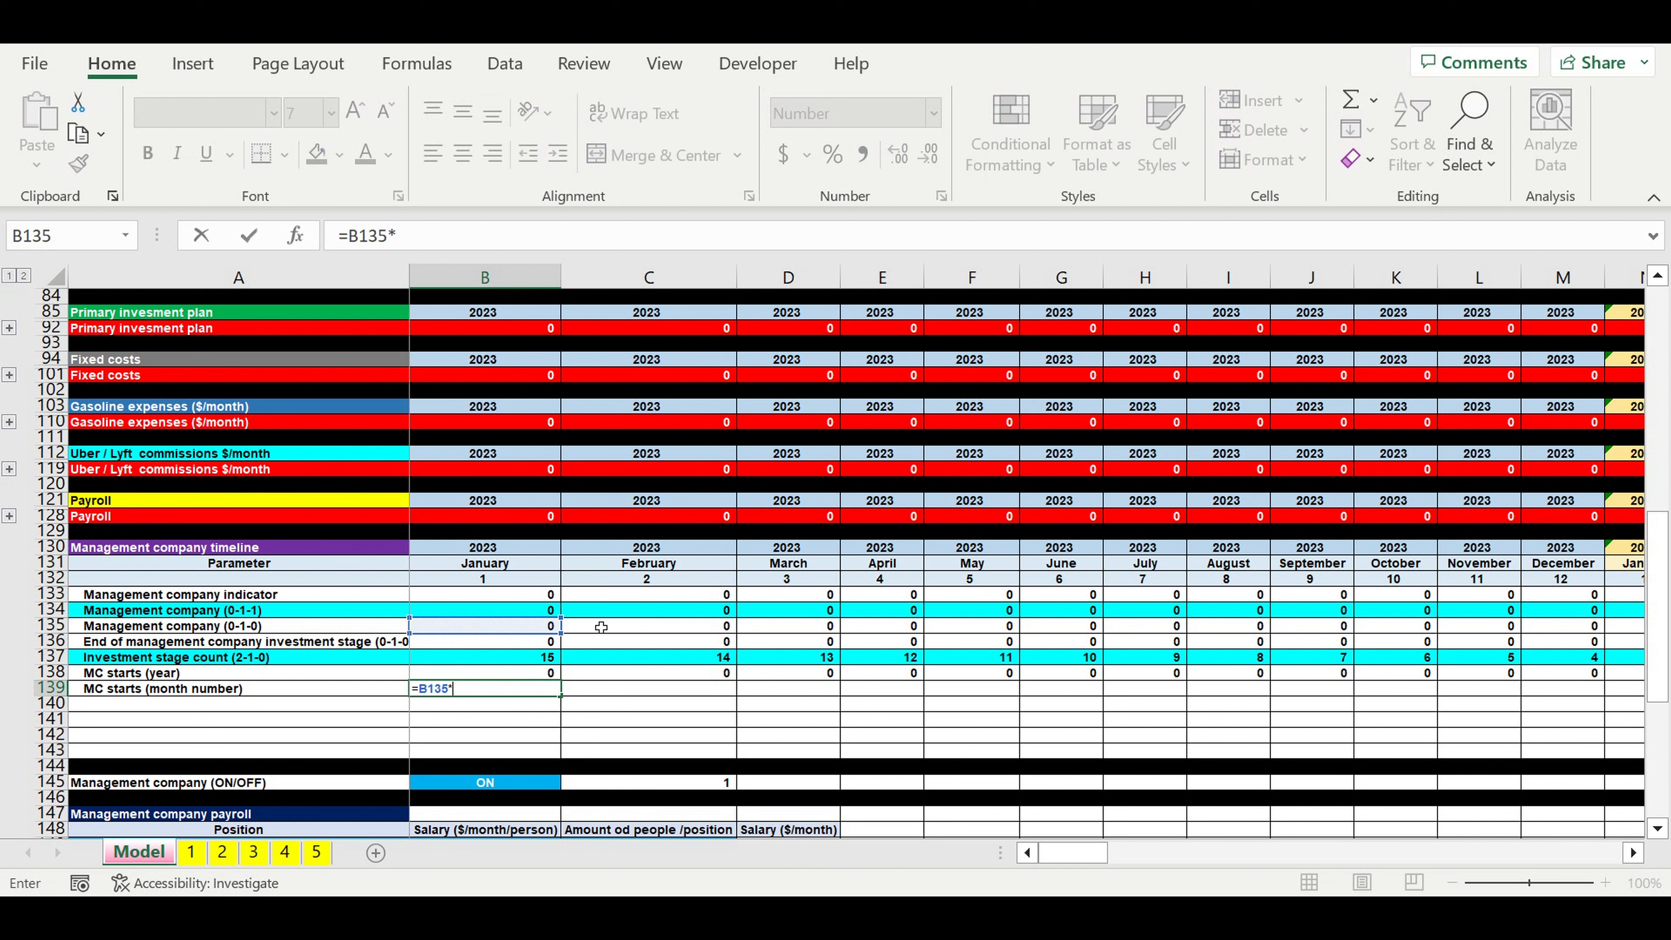
click(484, 587)
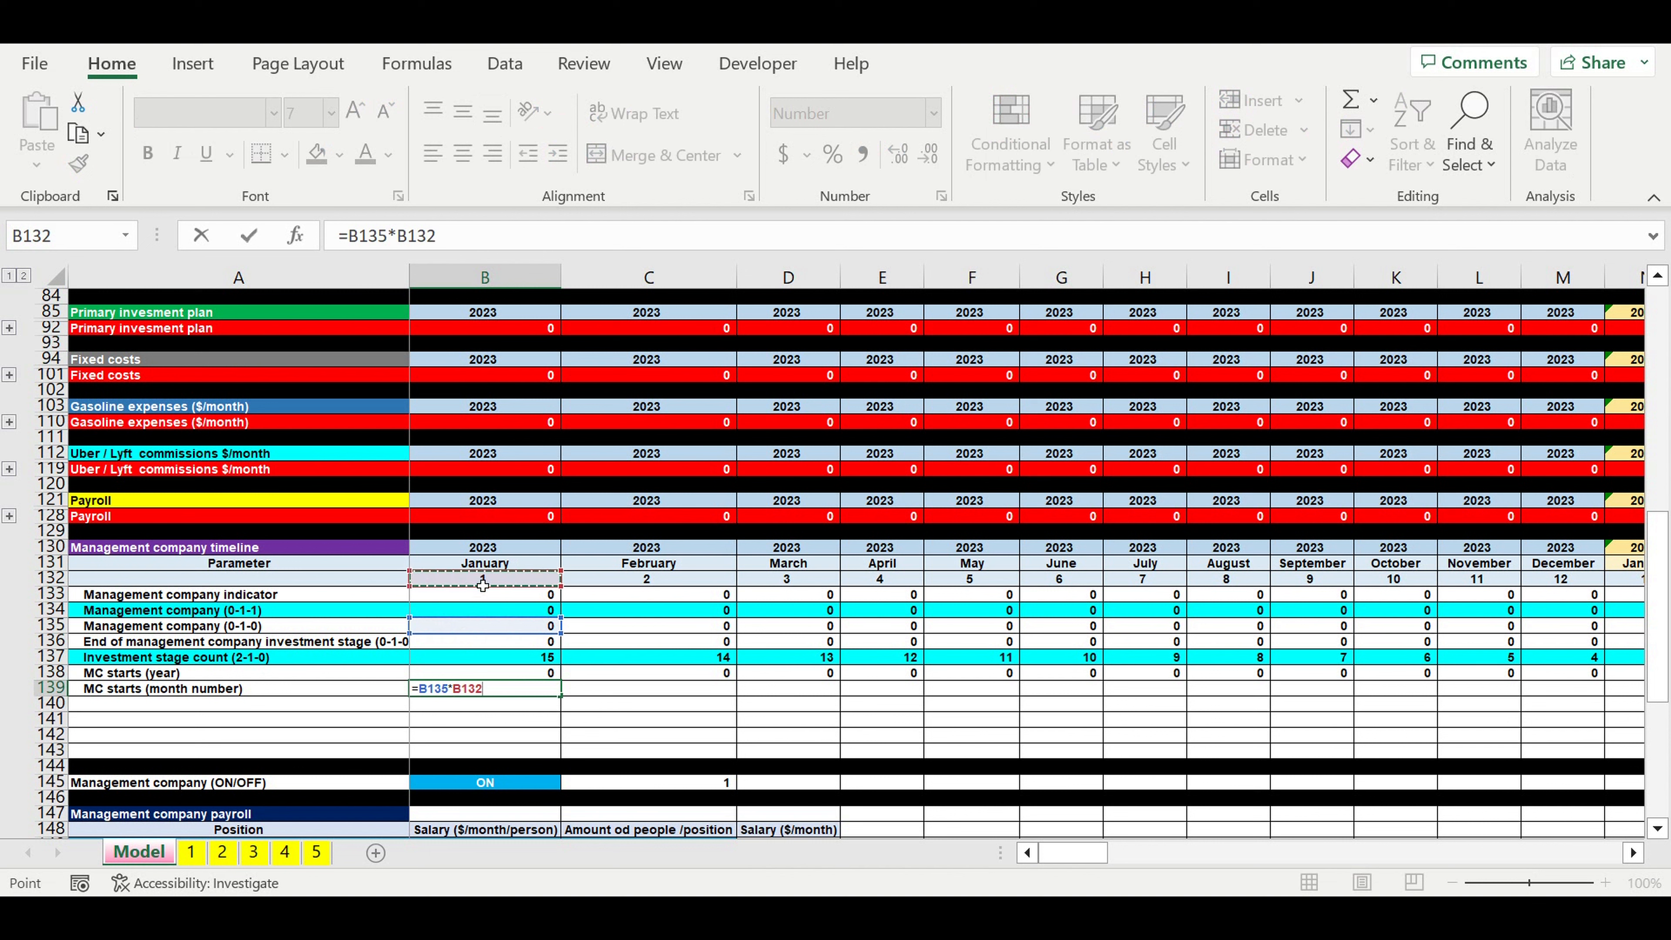
key(Return)
click(520, 688)
drag(560, 696, 1450, 635)
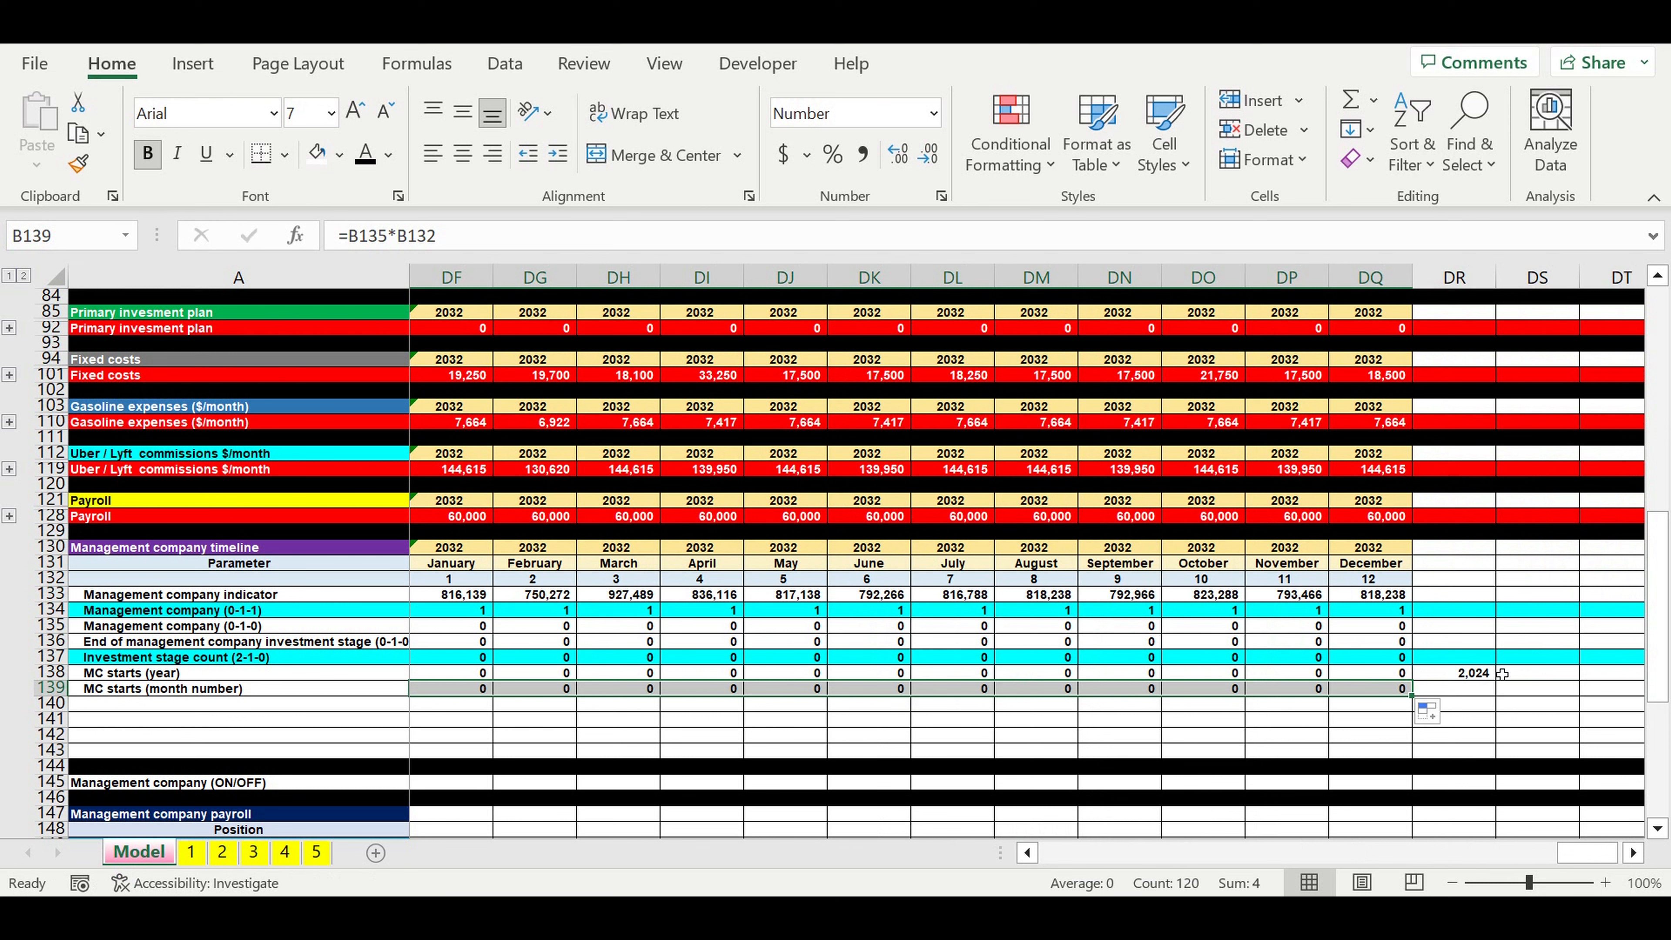
- Copy the row total in DR138 down to DR139 so it sums B139:DQ139
click(1486, 678)
drag(1505, 687, 1490, 699)
click(1506, 689)
click(1465, 693)
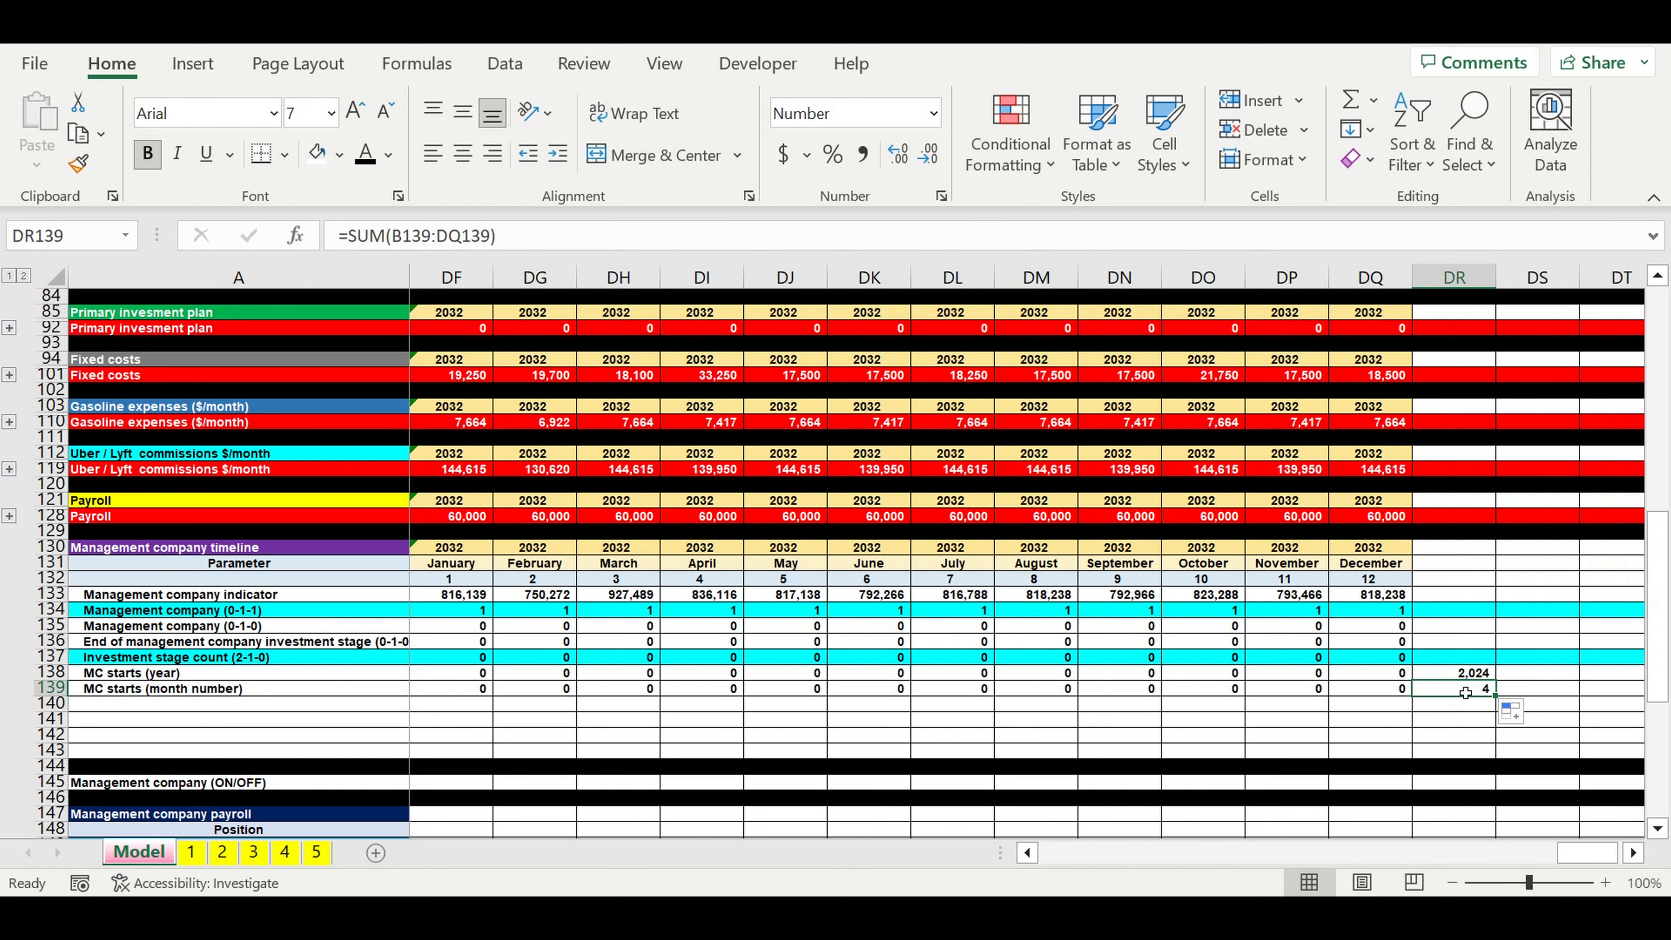
click(1462, 678)
- Begin a VLOOKUP formula in DS139 with DR139 as the lookup value
click(1555, 690)
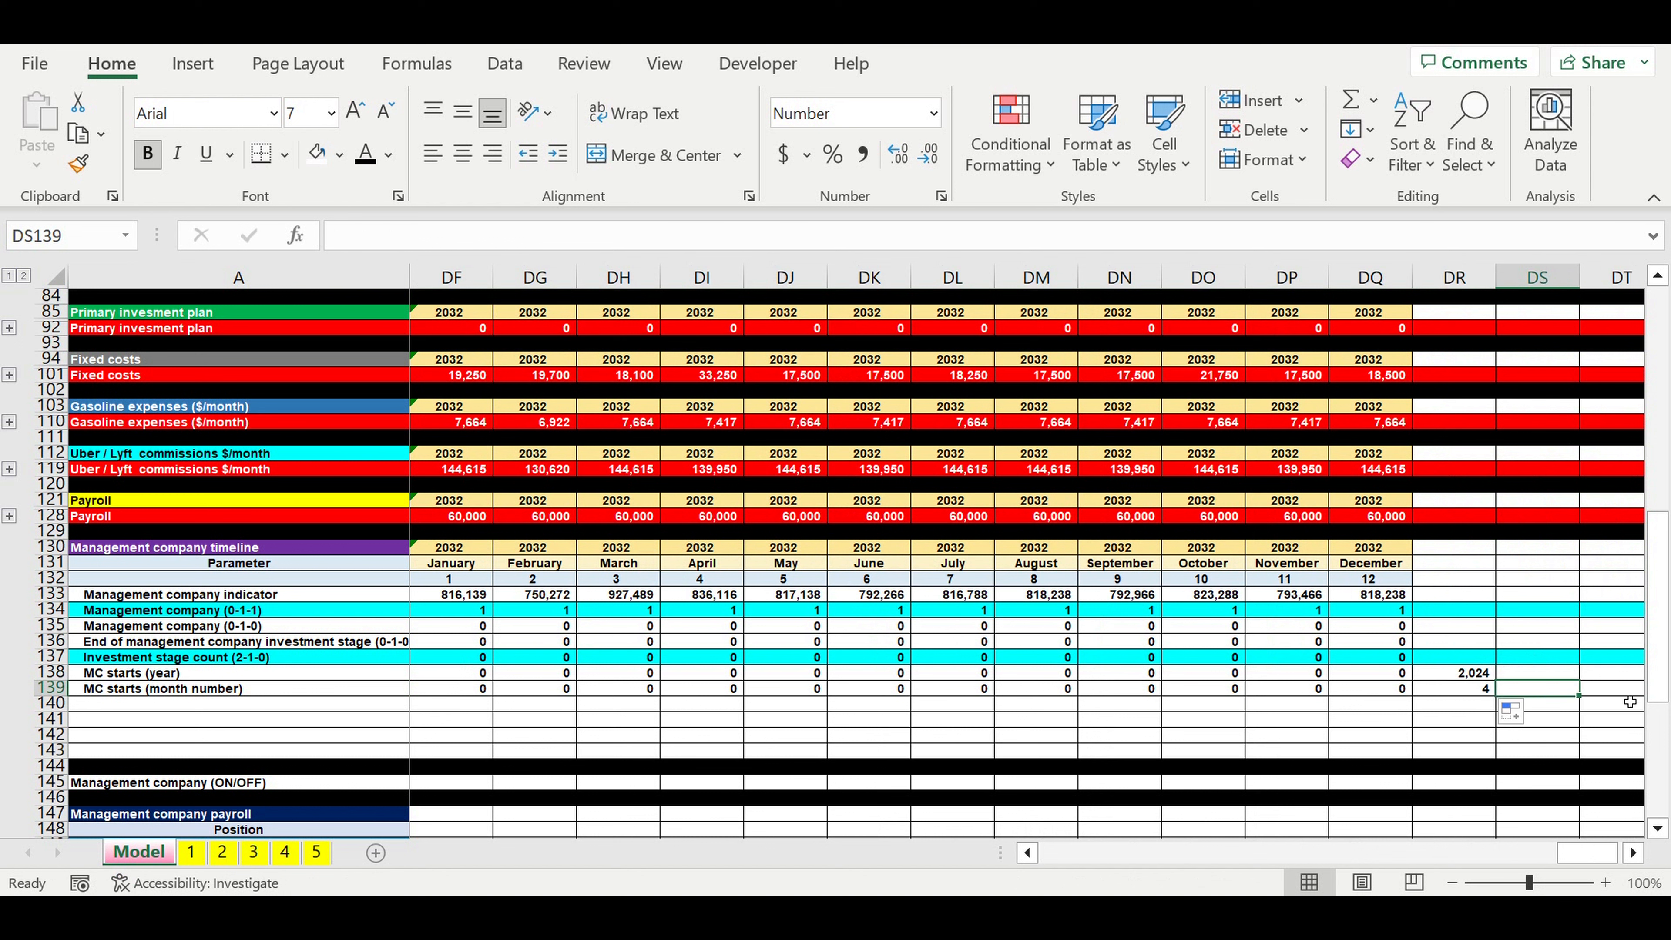
text(=vl)
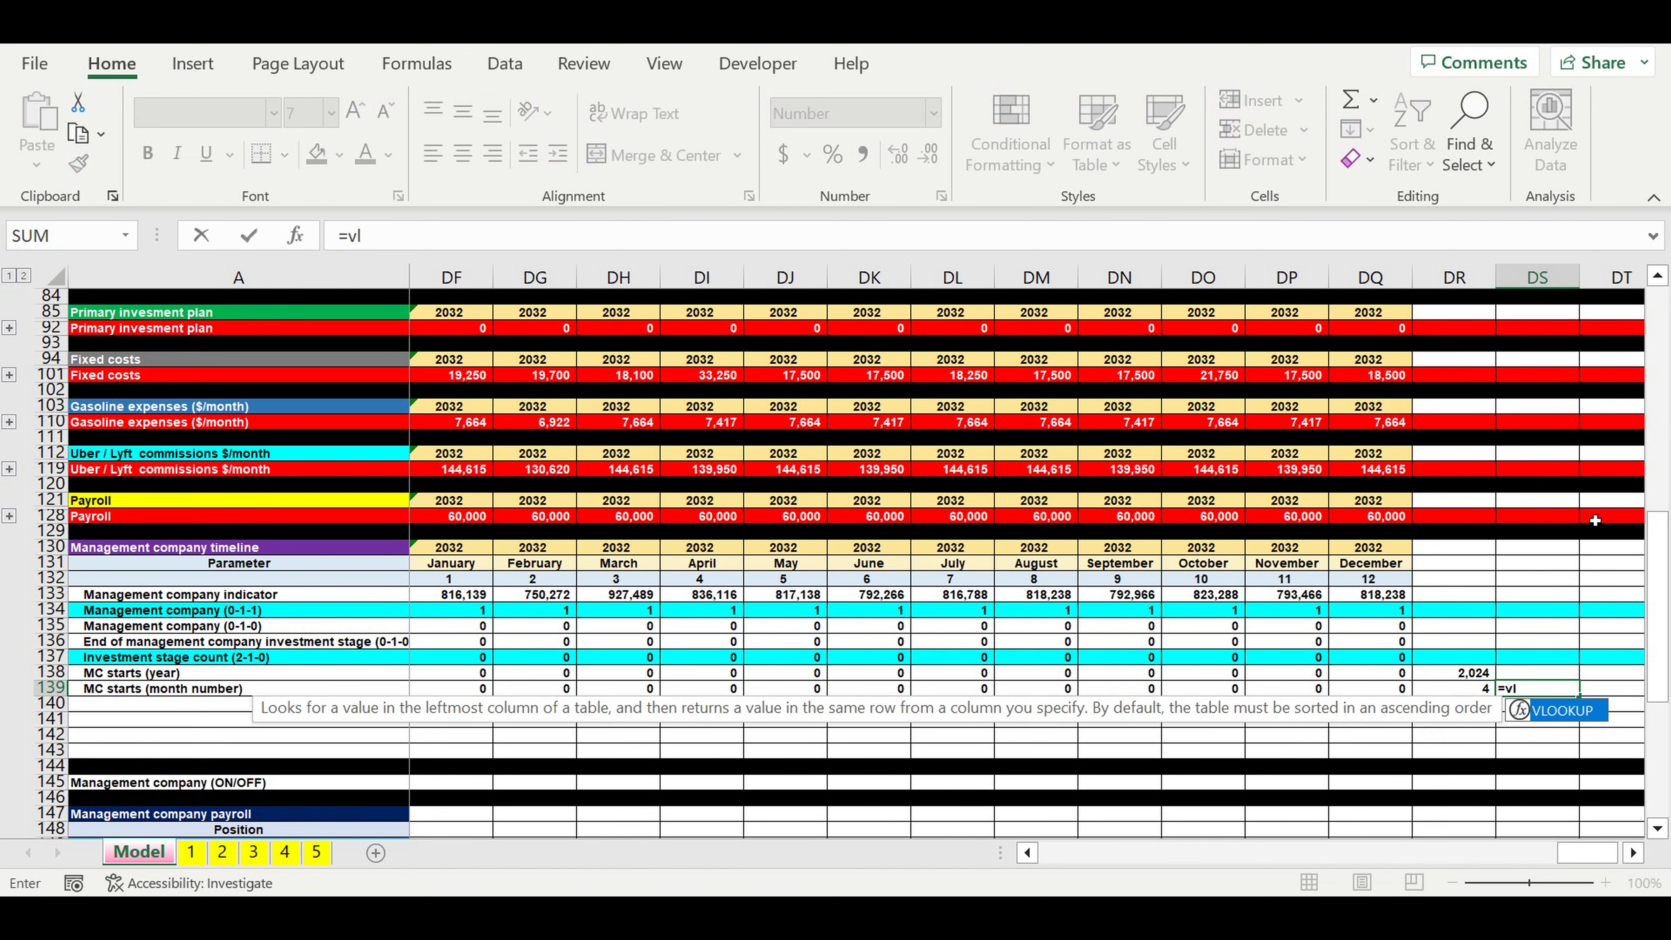
double_click(1563, 712)
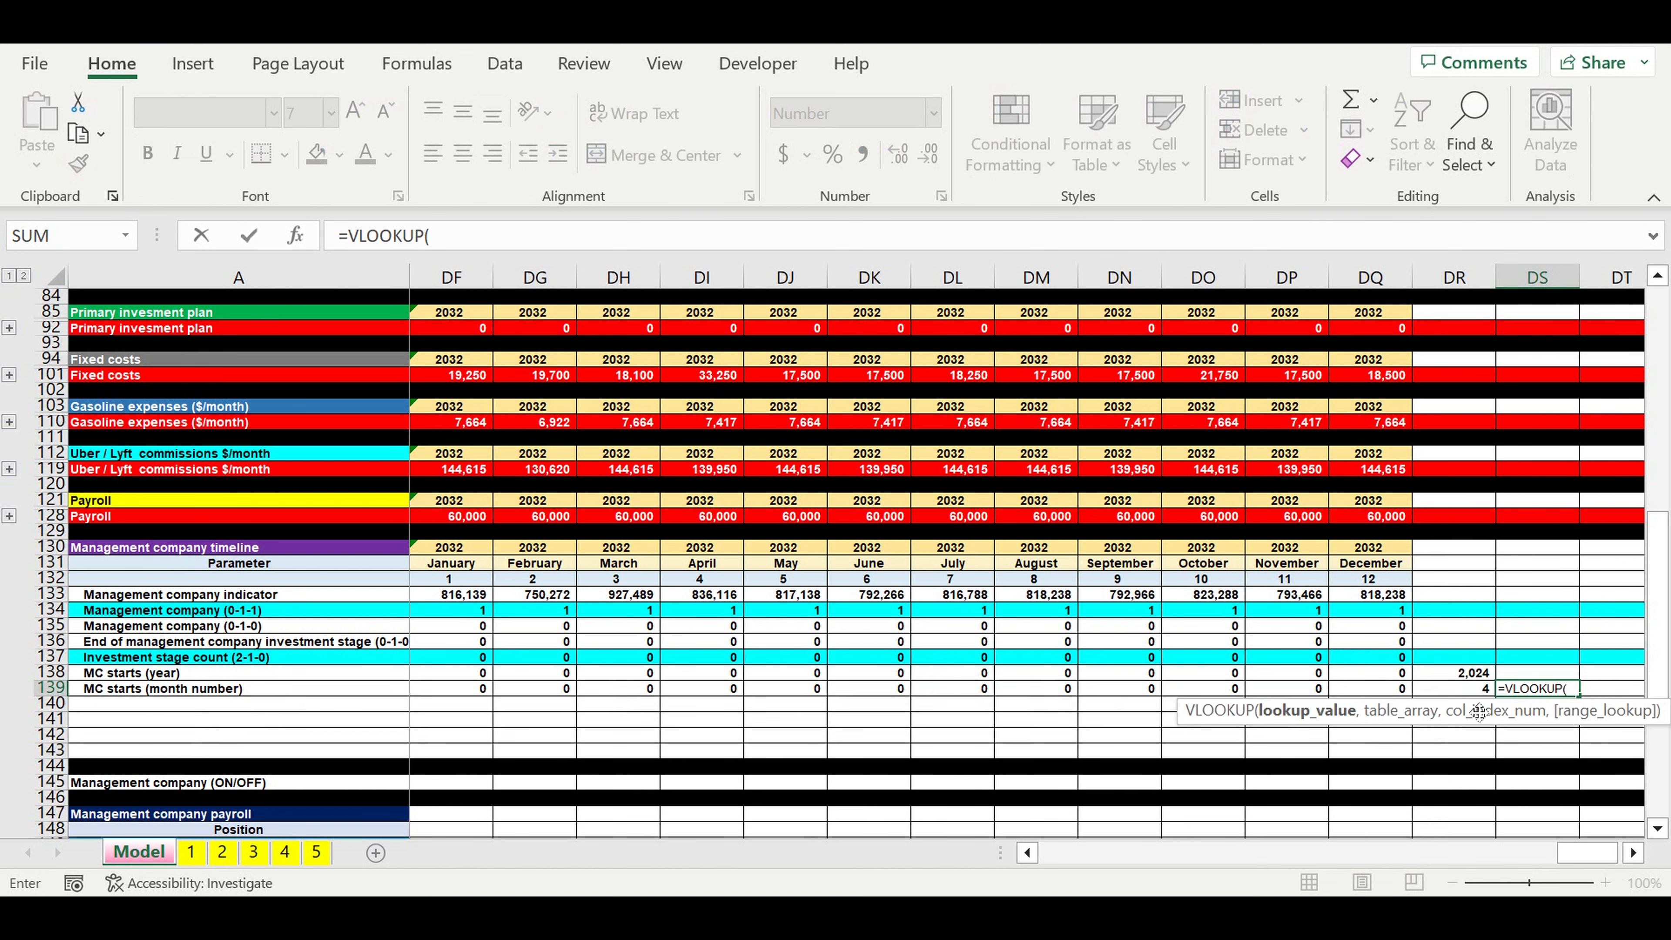
click(1467, 691)
text(,)
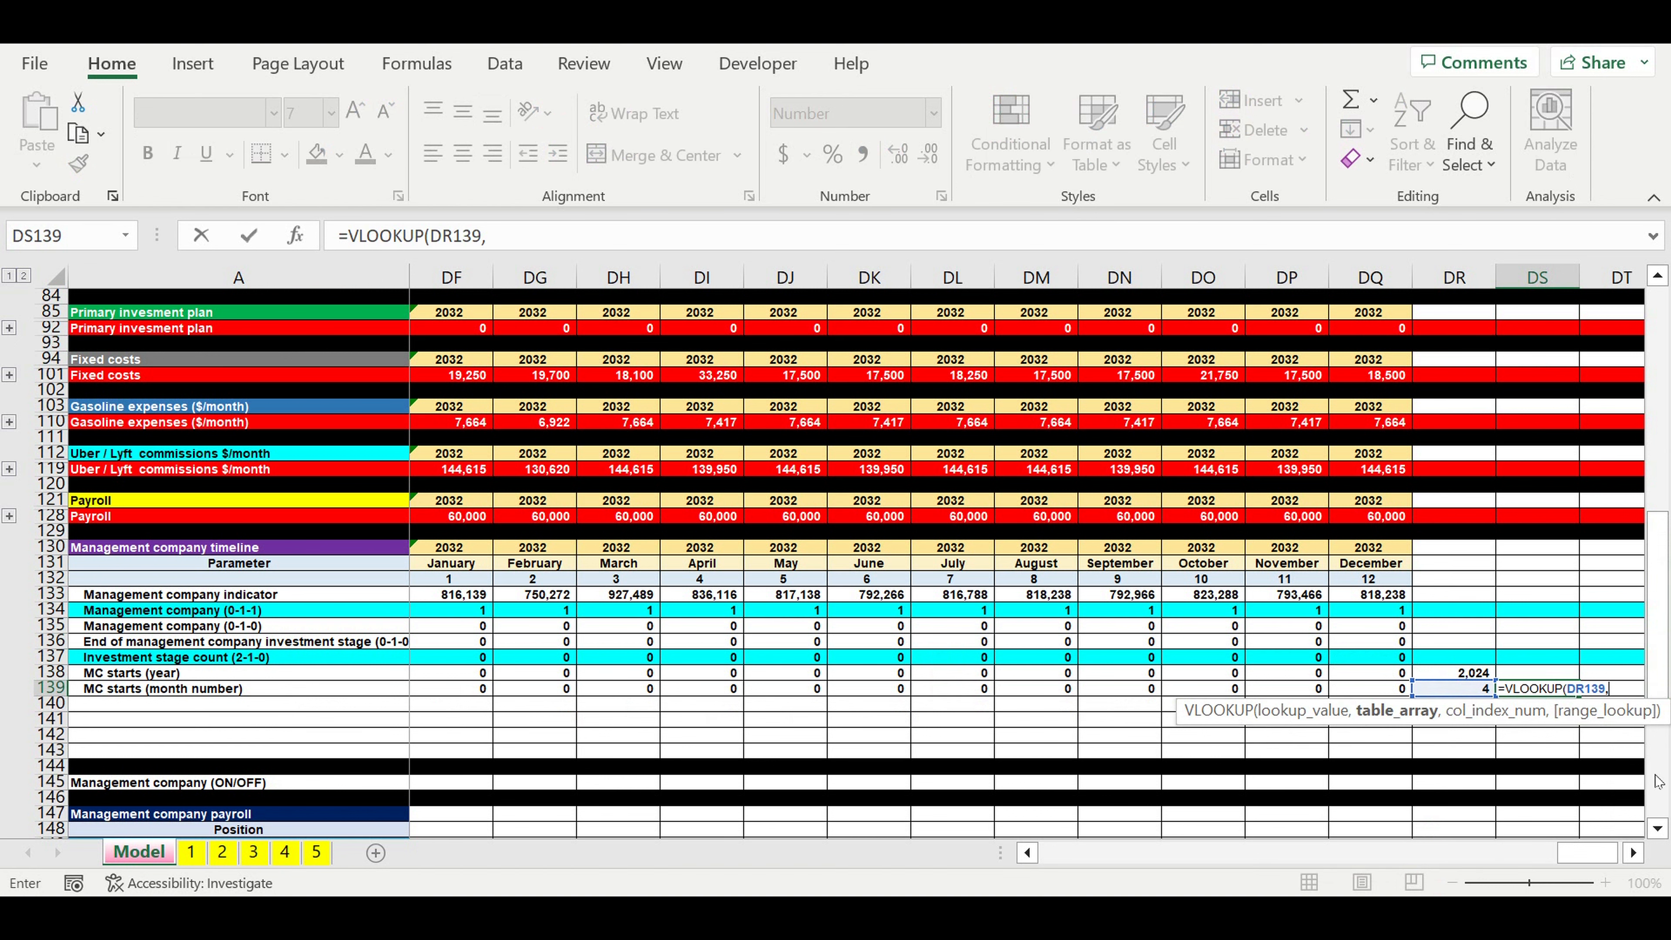
- Complete the DS139 formula as =VLOOKUP(DR139,'1'!D1:E12,2,0), using the month table on sheet 1
drag(1657, 539, 1619, 109)
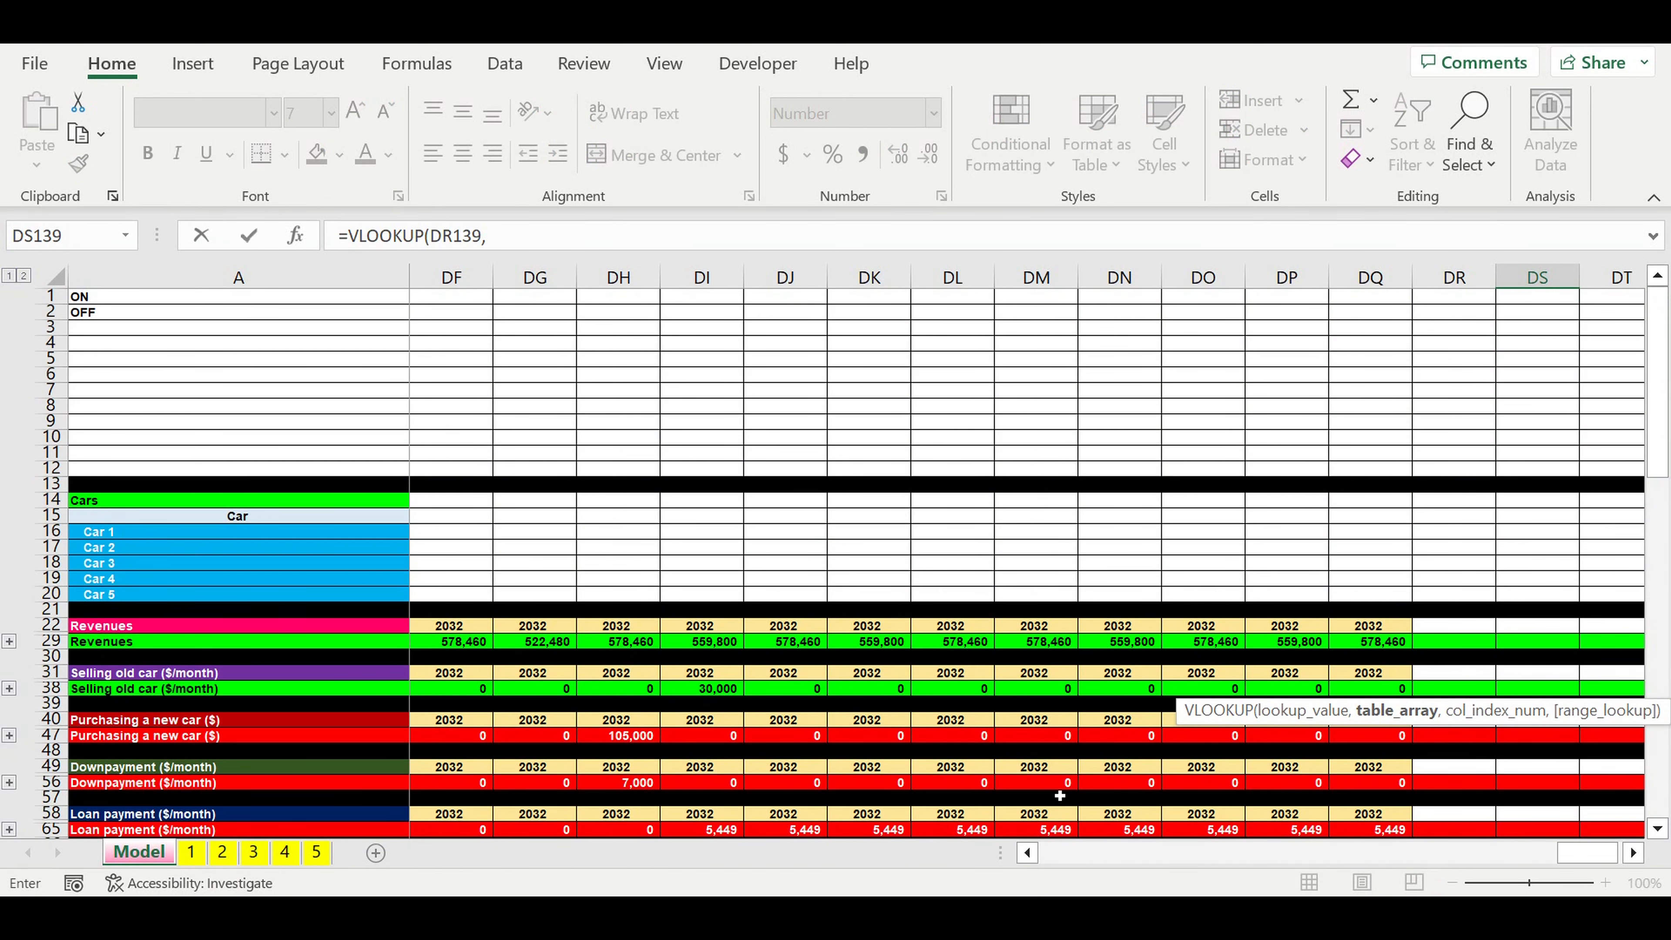
drag(1581, 855, 86, 895)
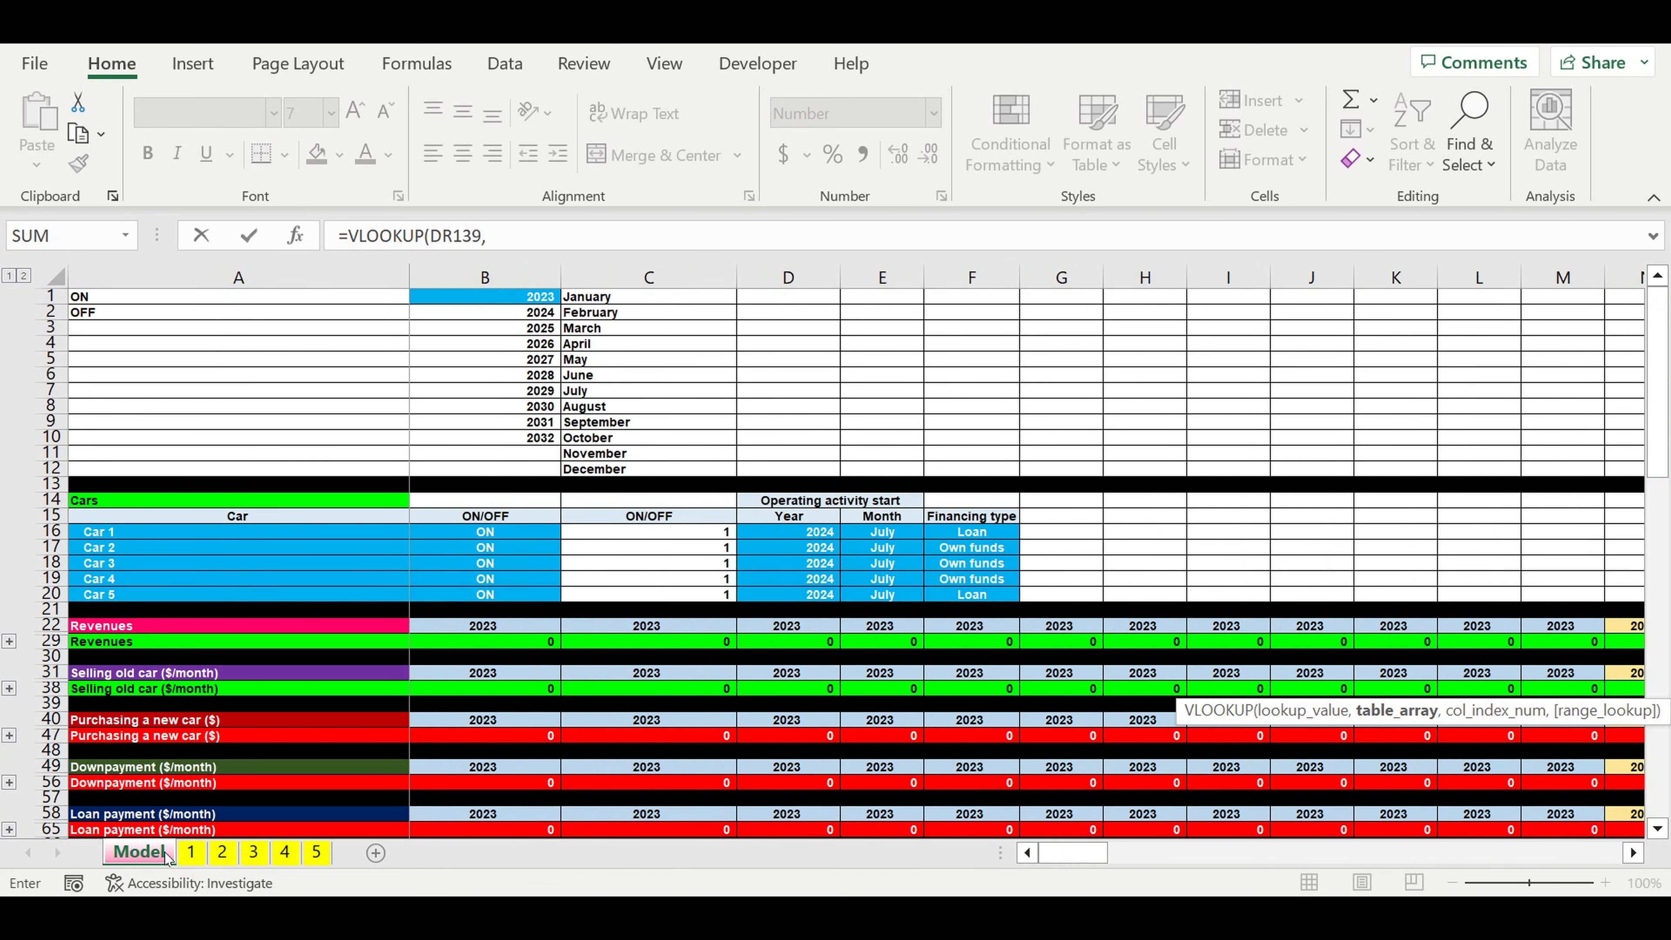
click(190, 852)
drag(1658, 797, 670, 449)
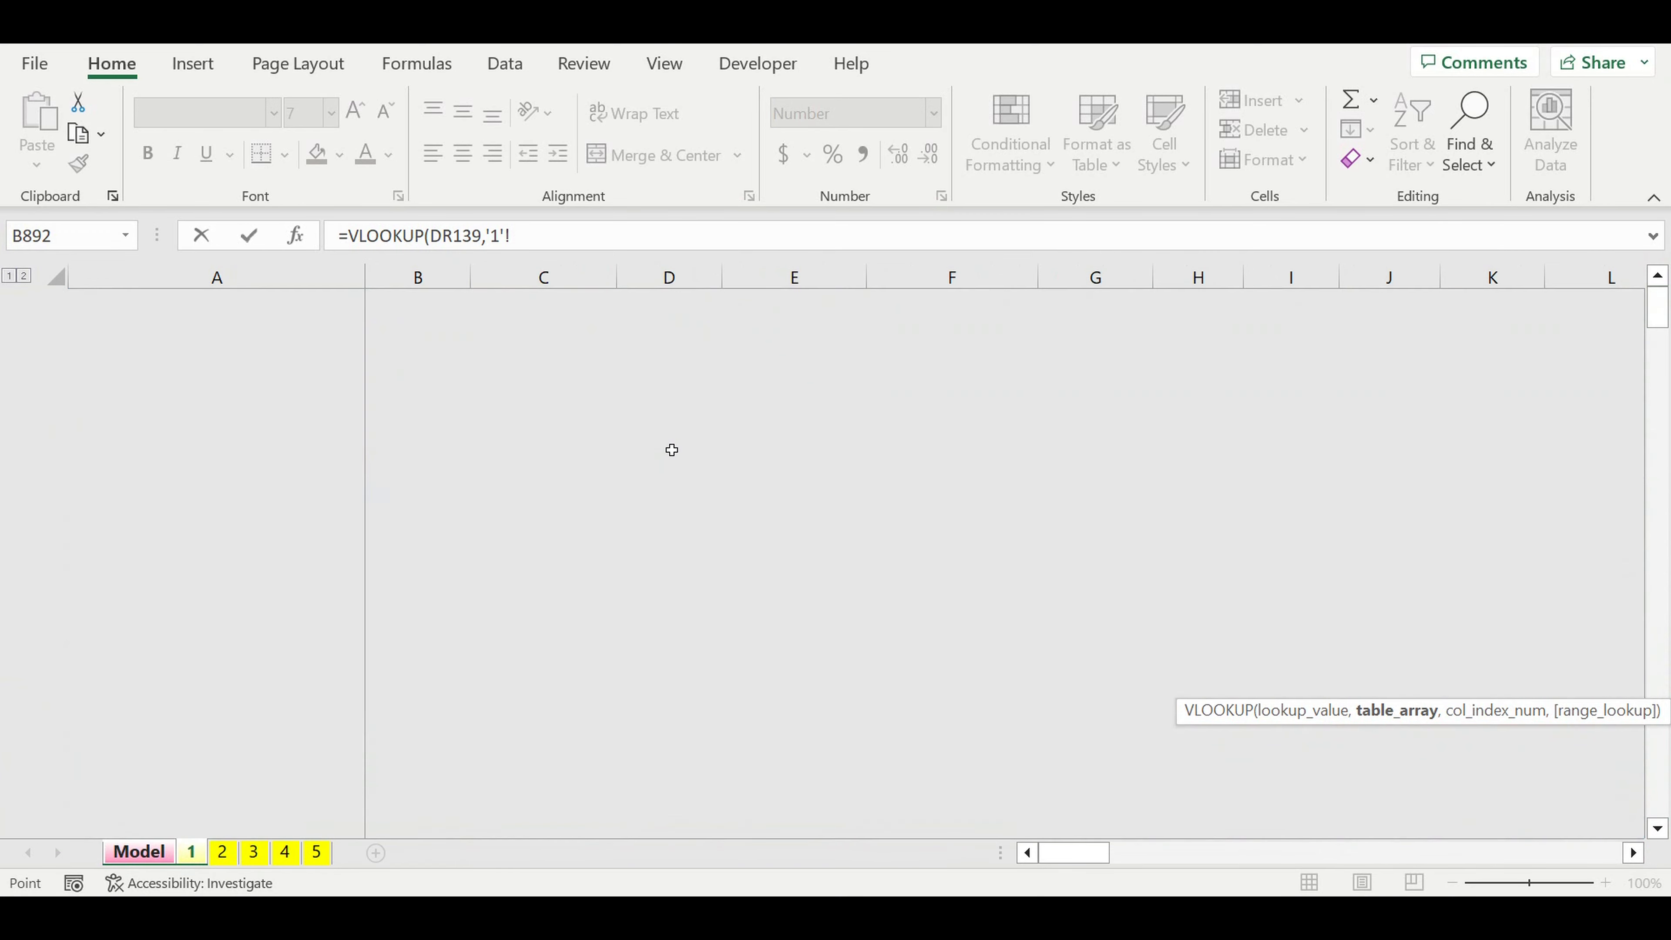
drag(700, 298, 752, 471)
click(625, 244)
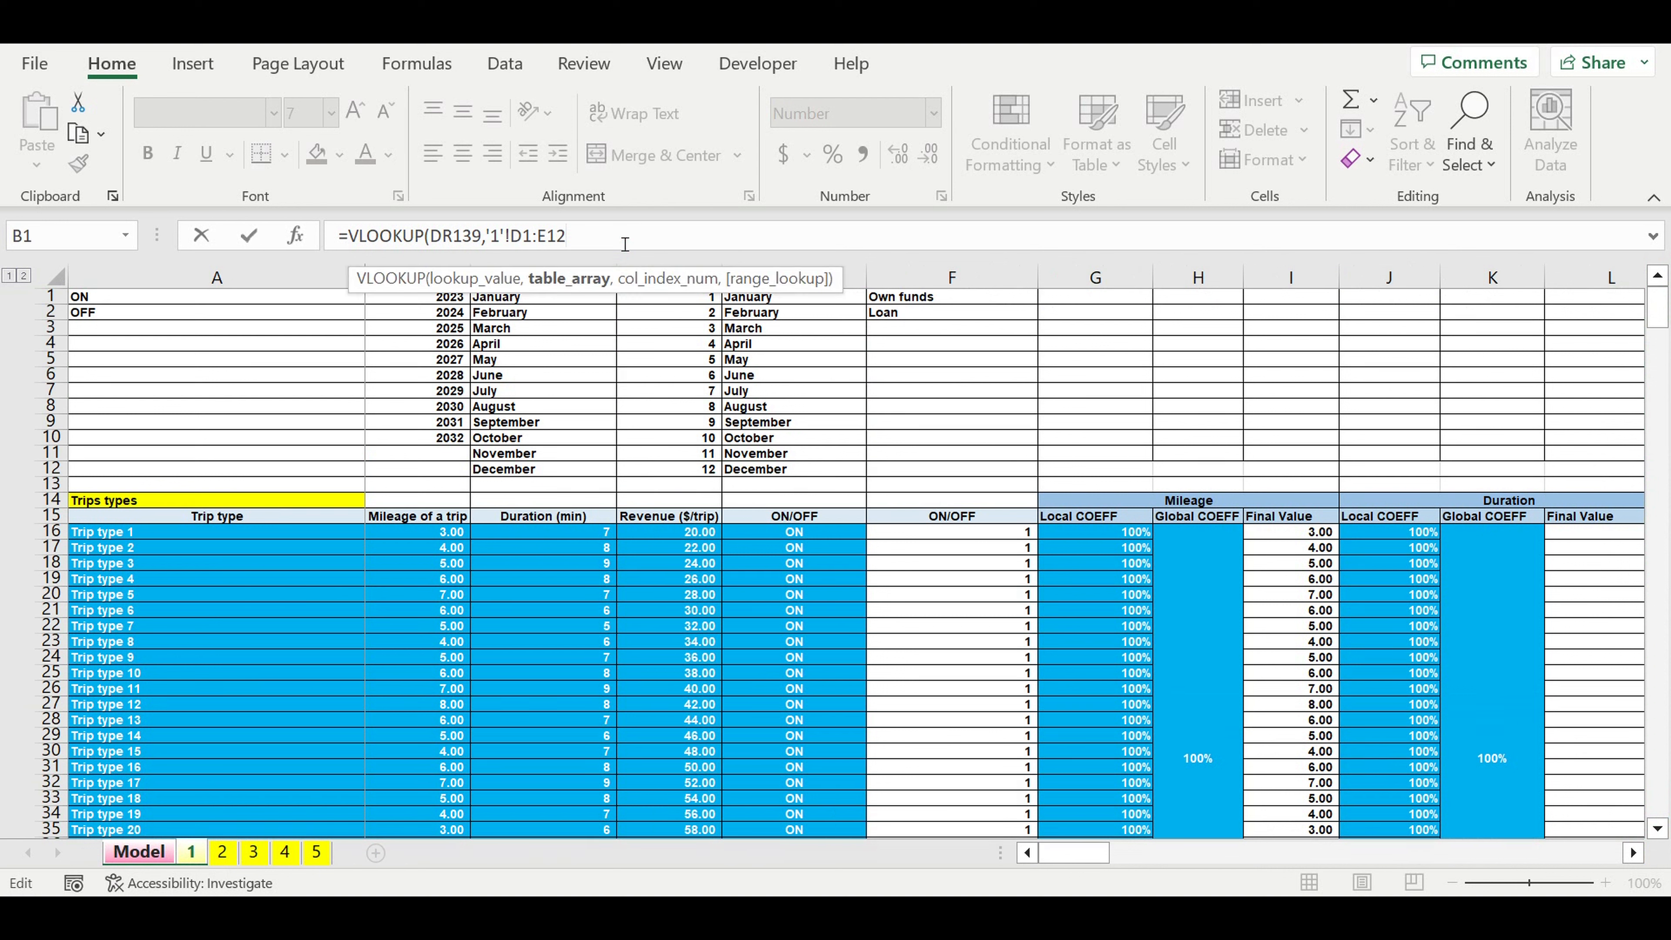
text(,)
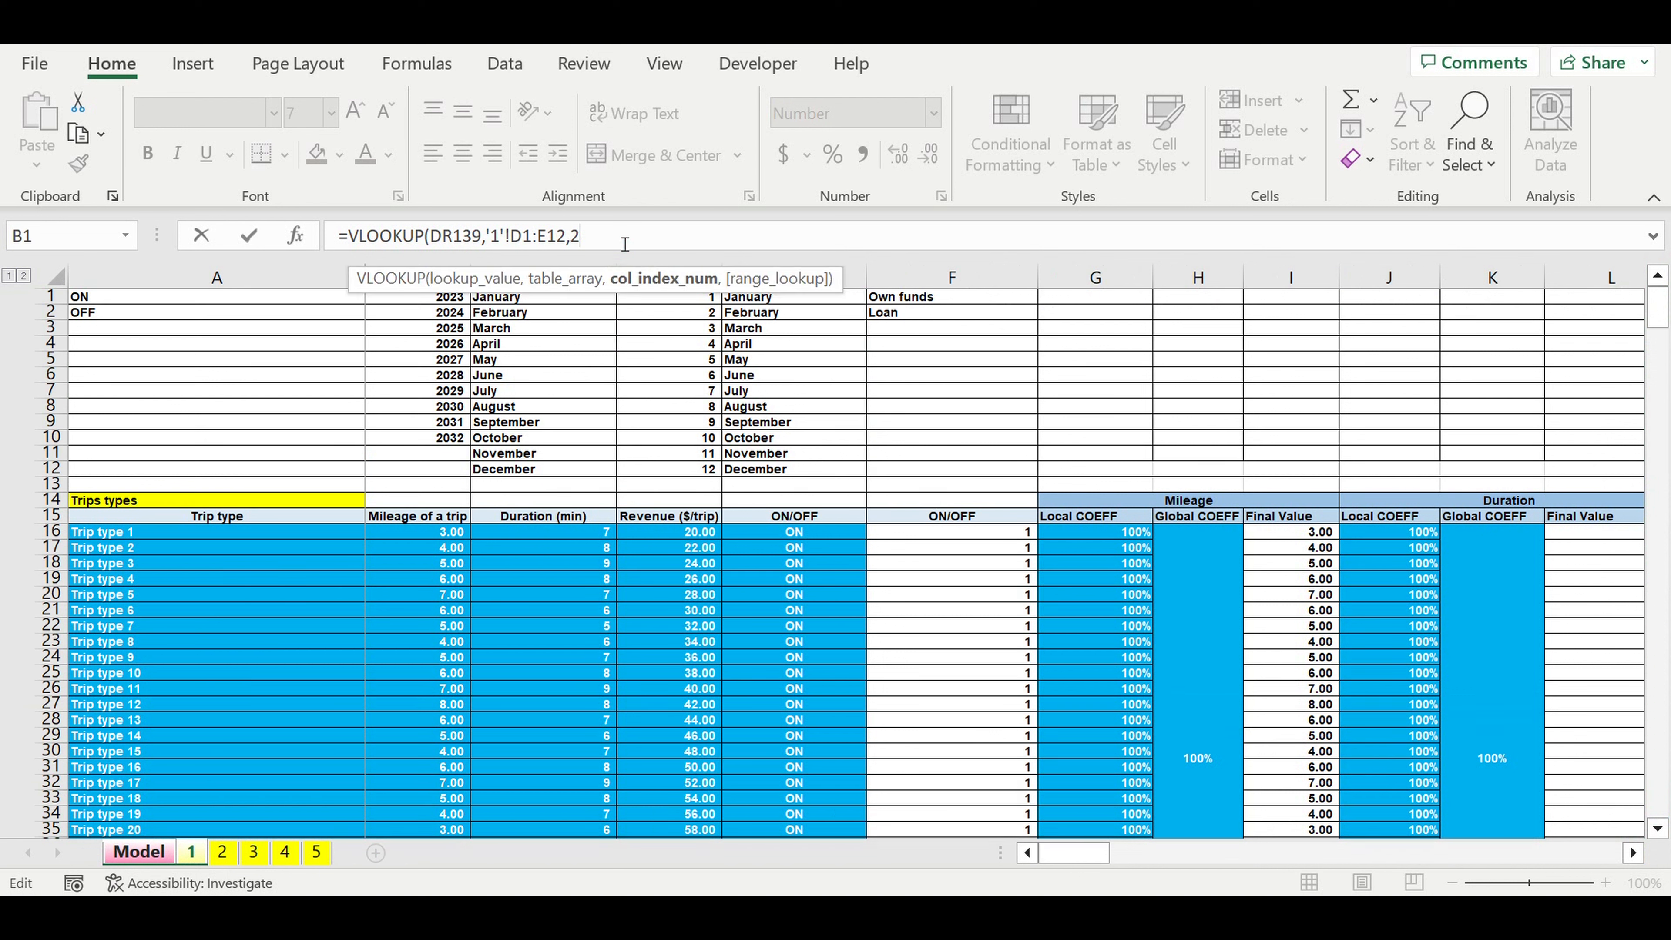
text(2,)
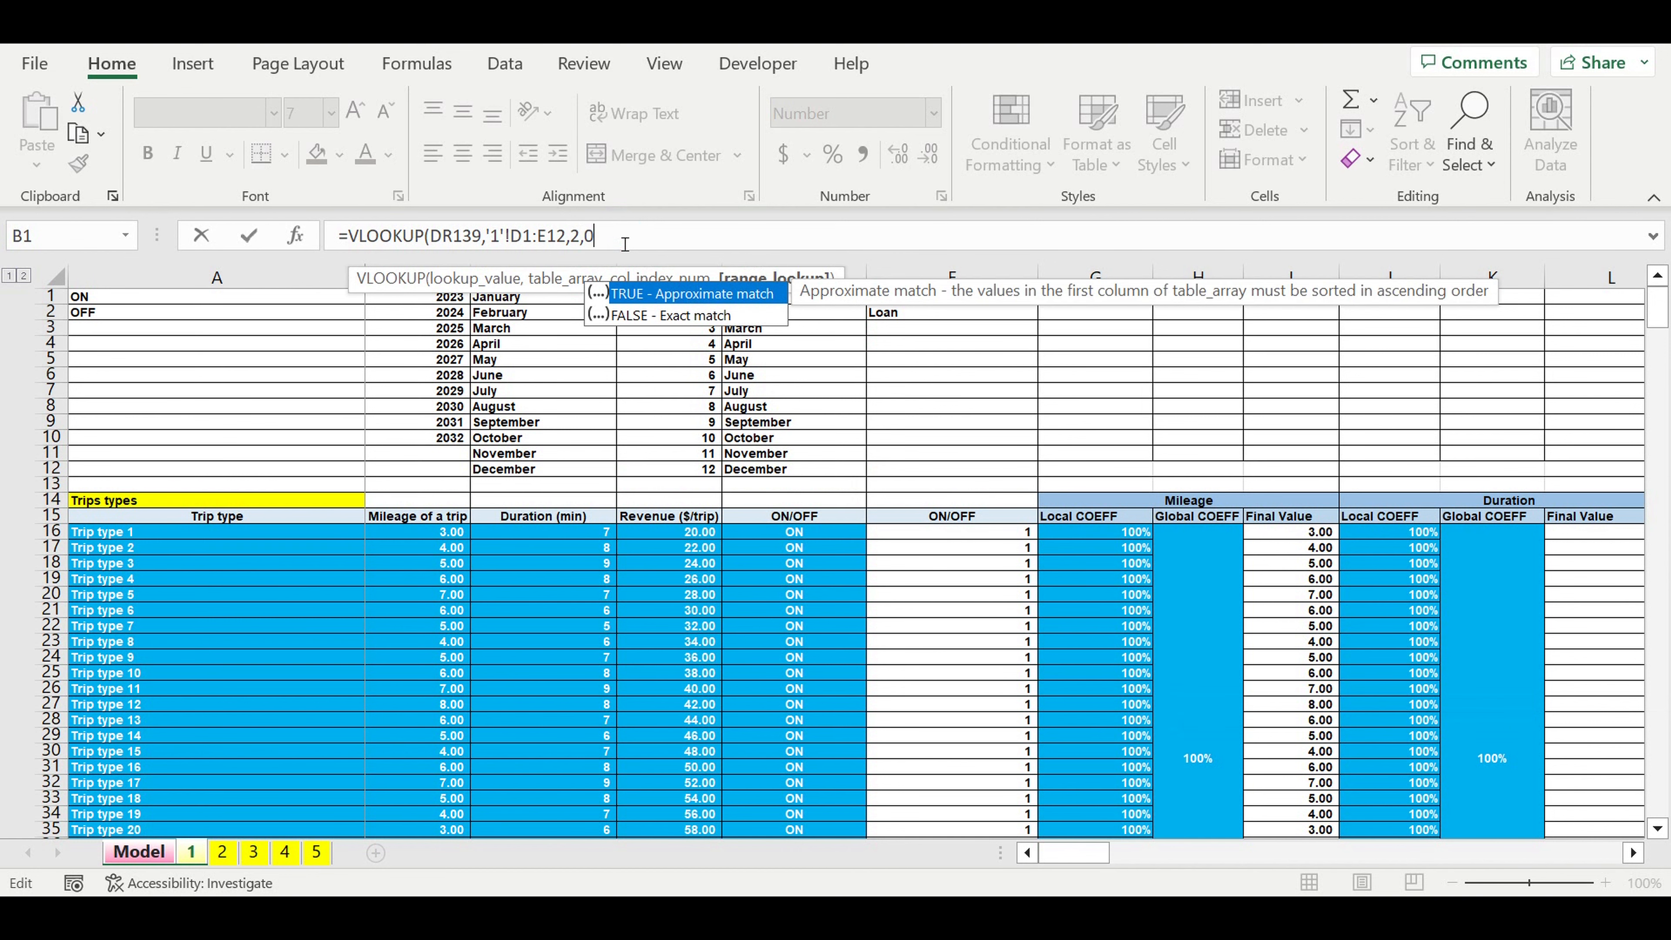
text(0))
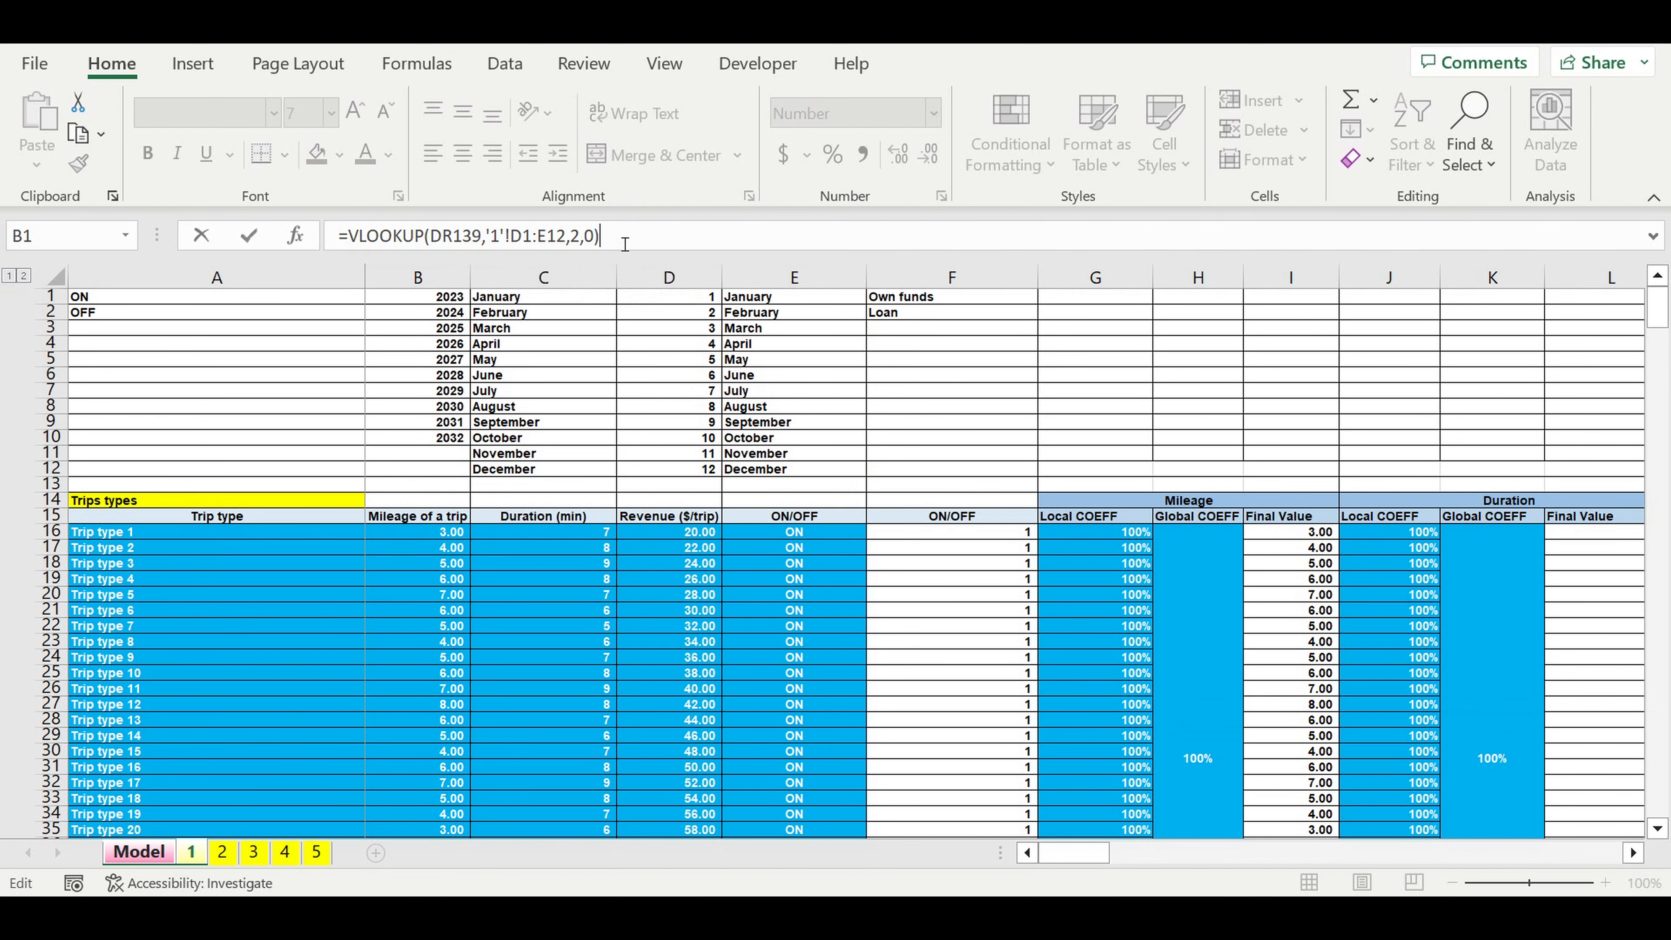
key(Return)
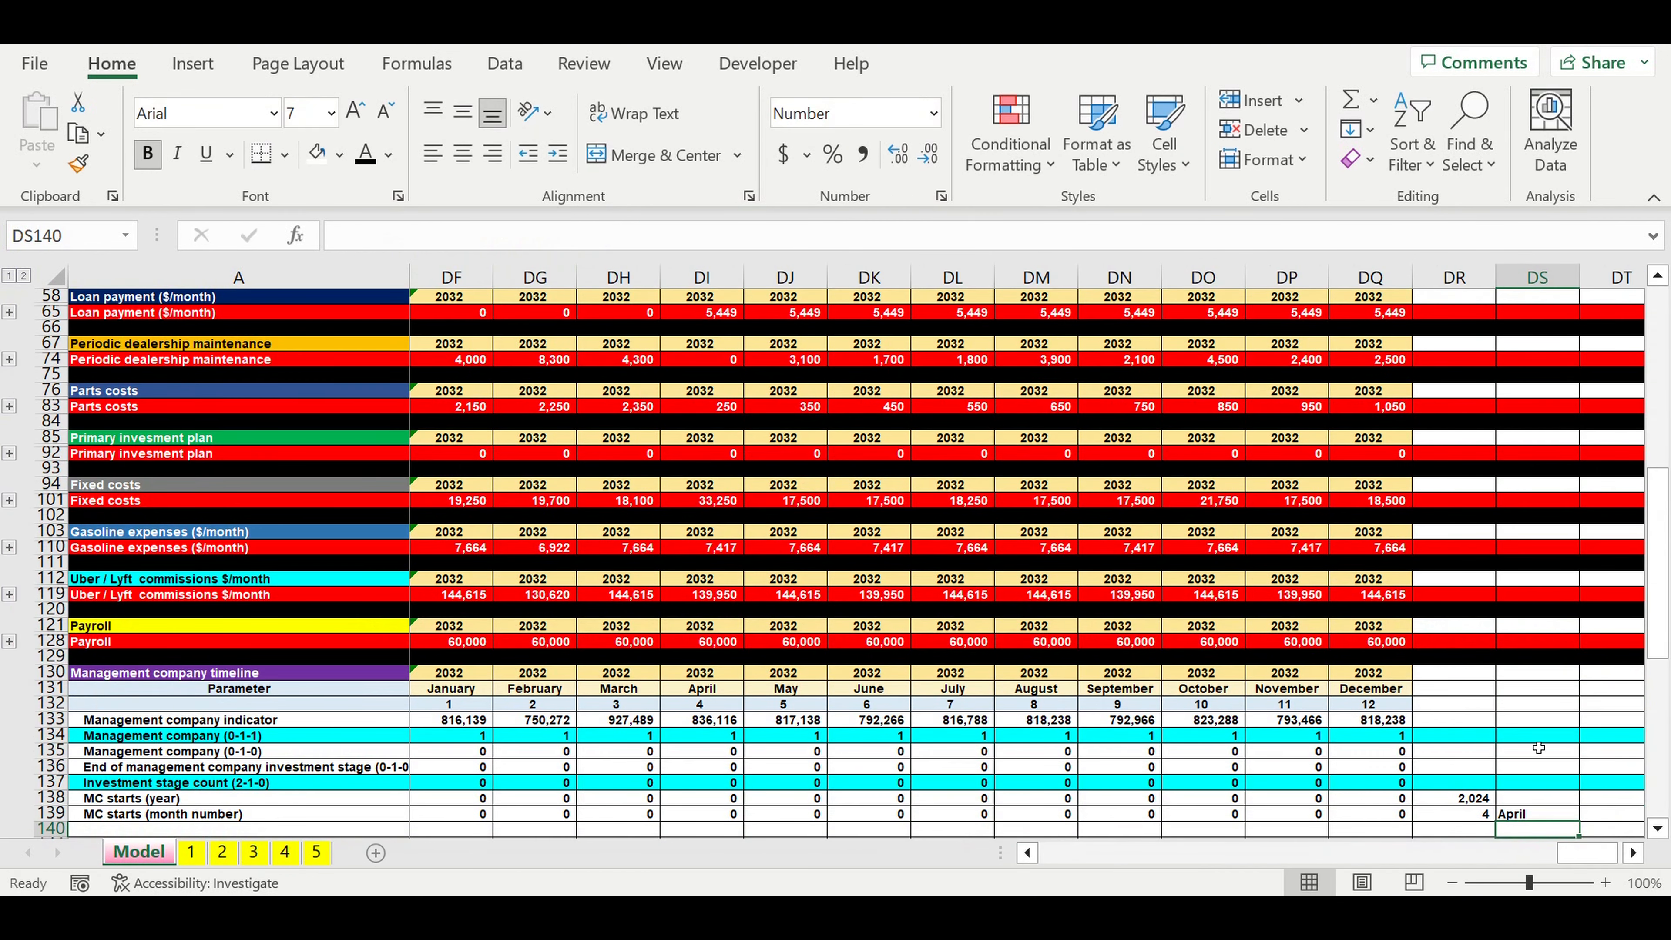
scroll(1538, 748, down, 4)
click(1533, 627)
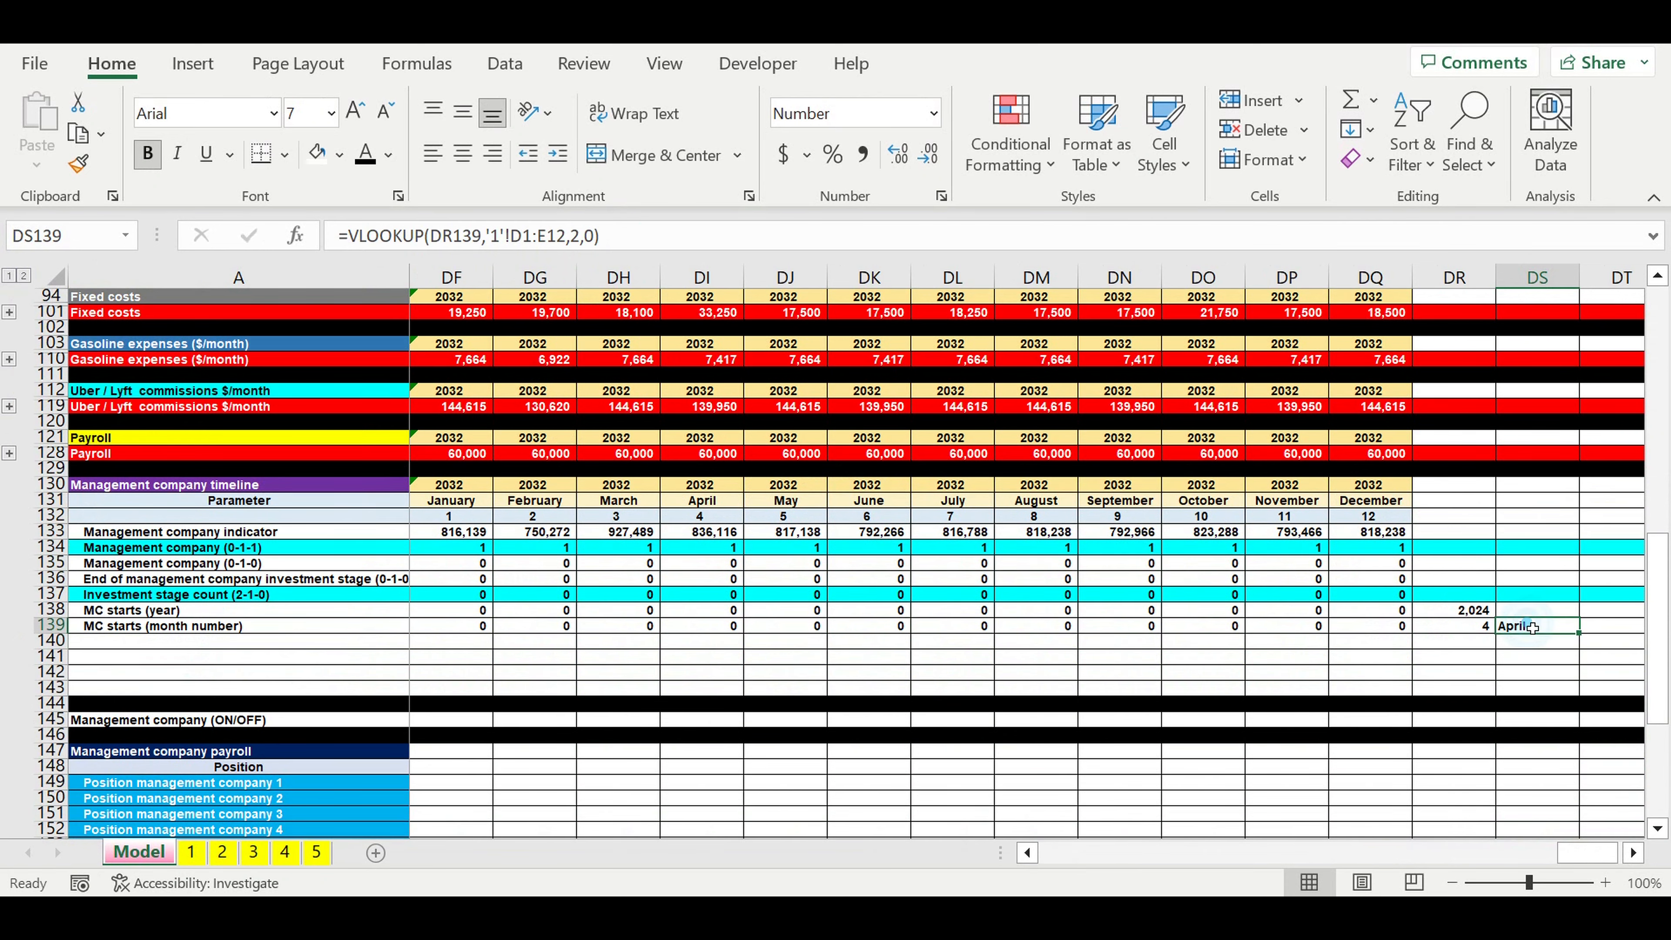
click(1458, 610)
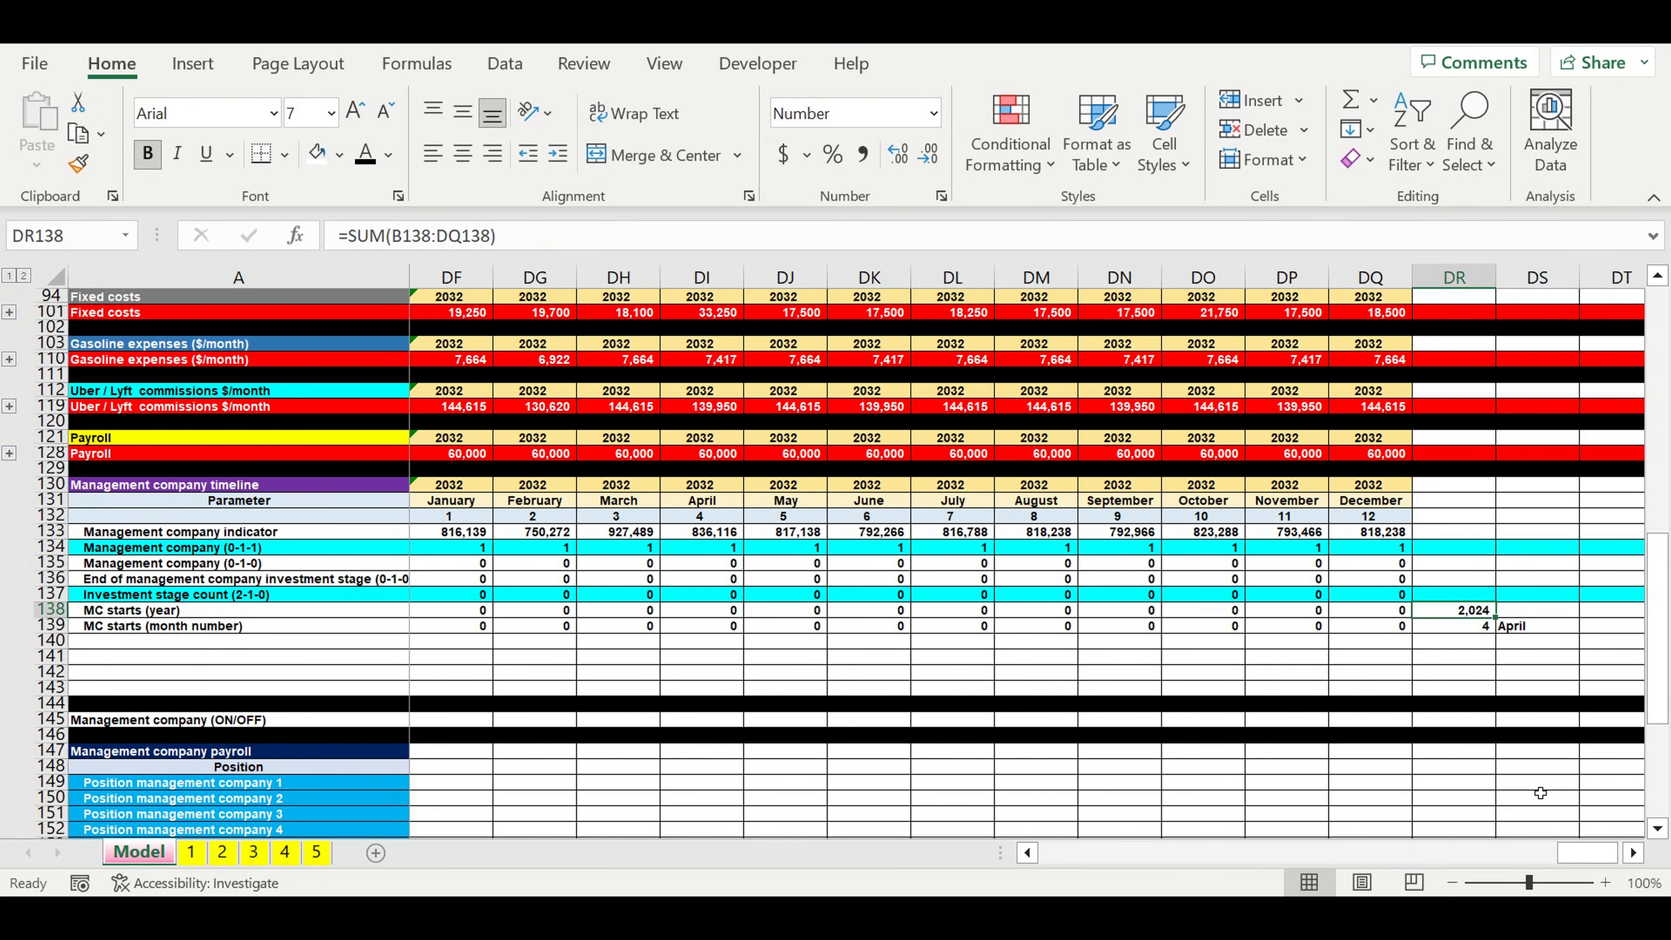
- Link E172, below the management company investment plan, to the start month name in DS139
drag(1569, 871, 1072, 852)
scroll(958, 745, down, 6)
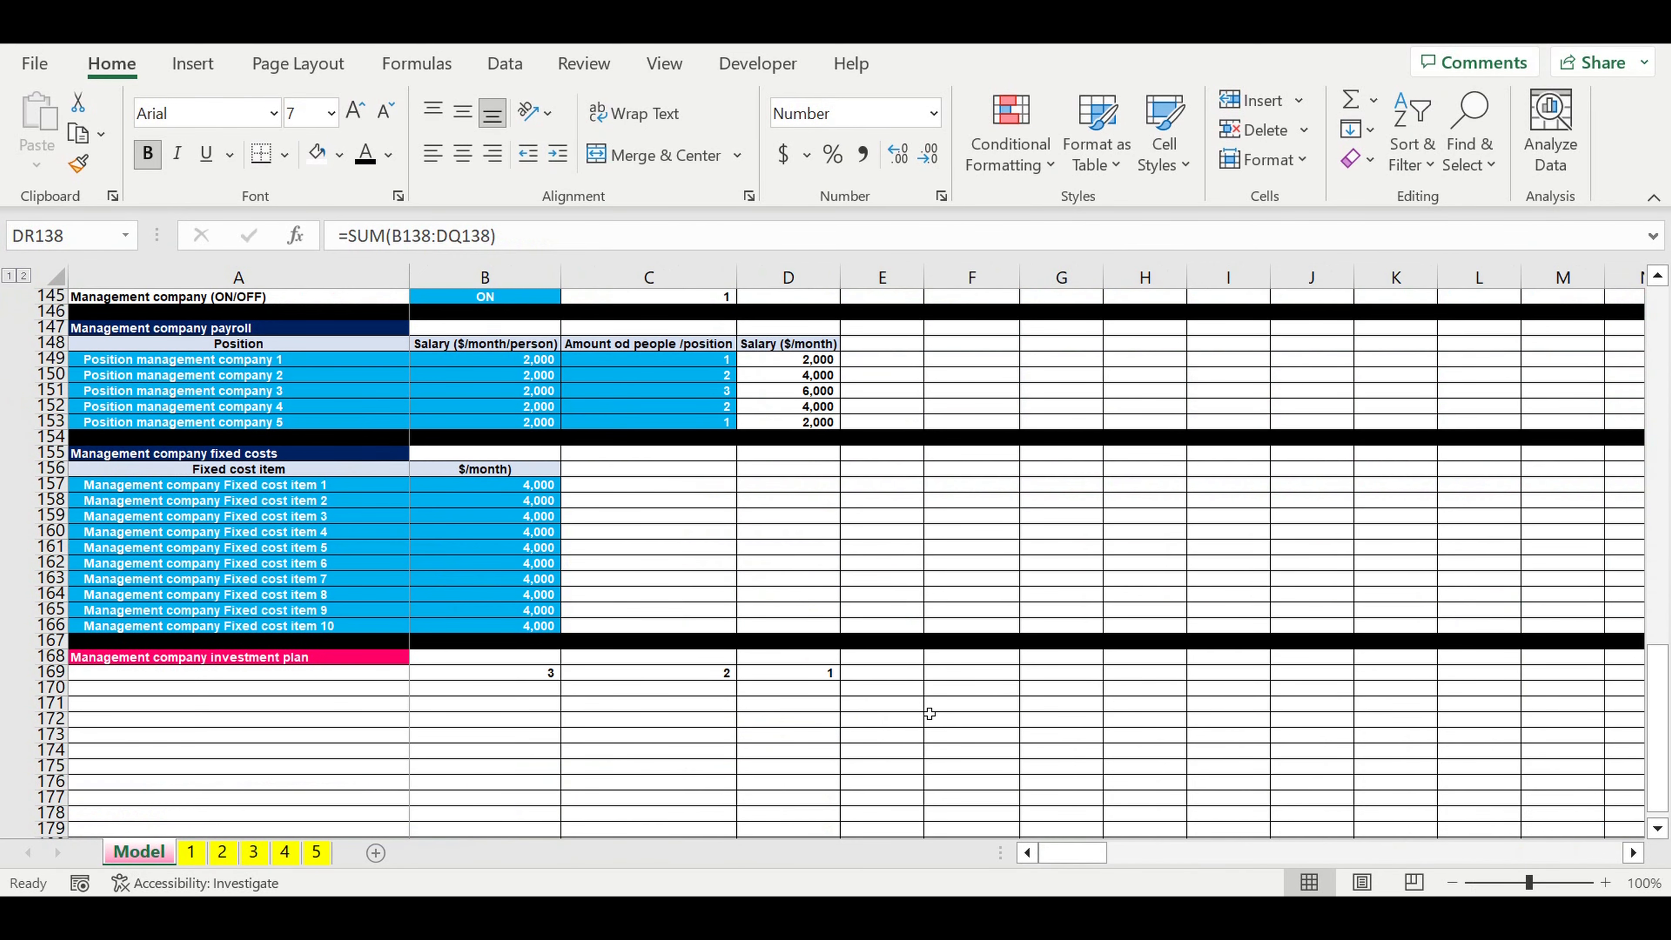
click(875, 687)
key(Down)
key(Down)
text(=)
scroll(1030, 725, up, 3)
scroll(1030, 726, up, 4)
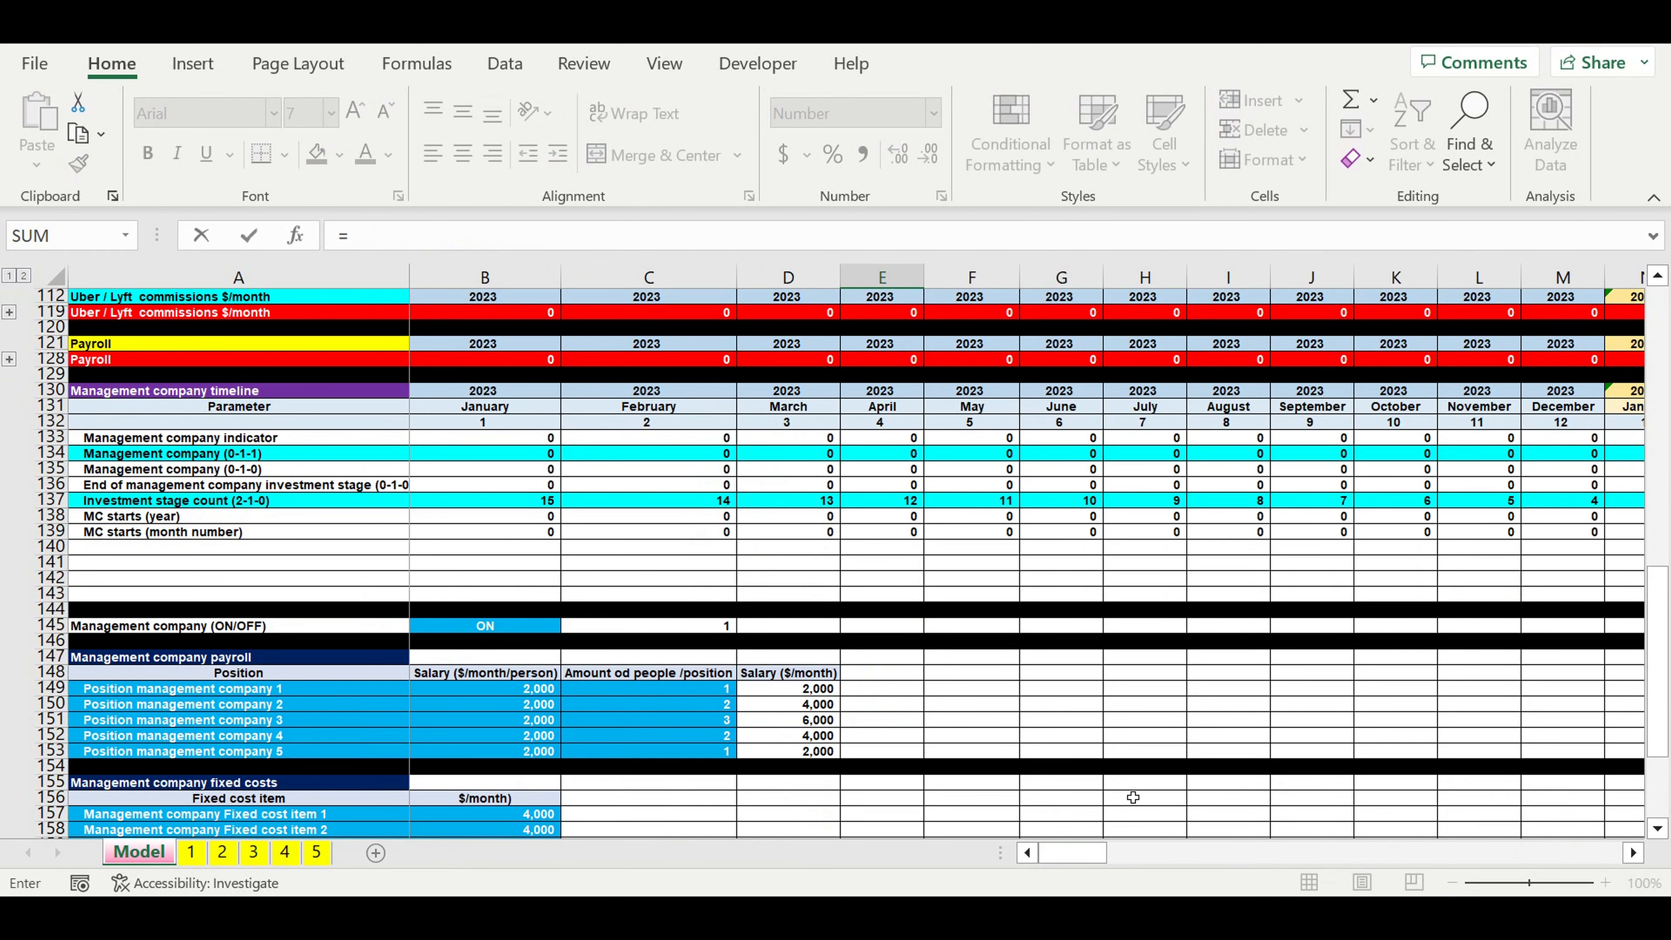
drag(1056, 853, 1122, 852)
click(1611, 533)
key(Return)
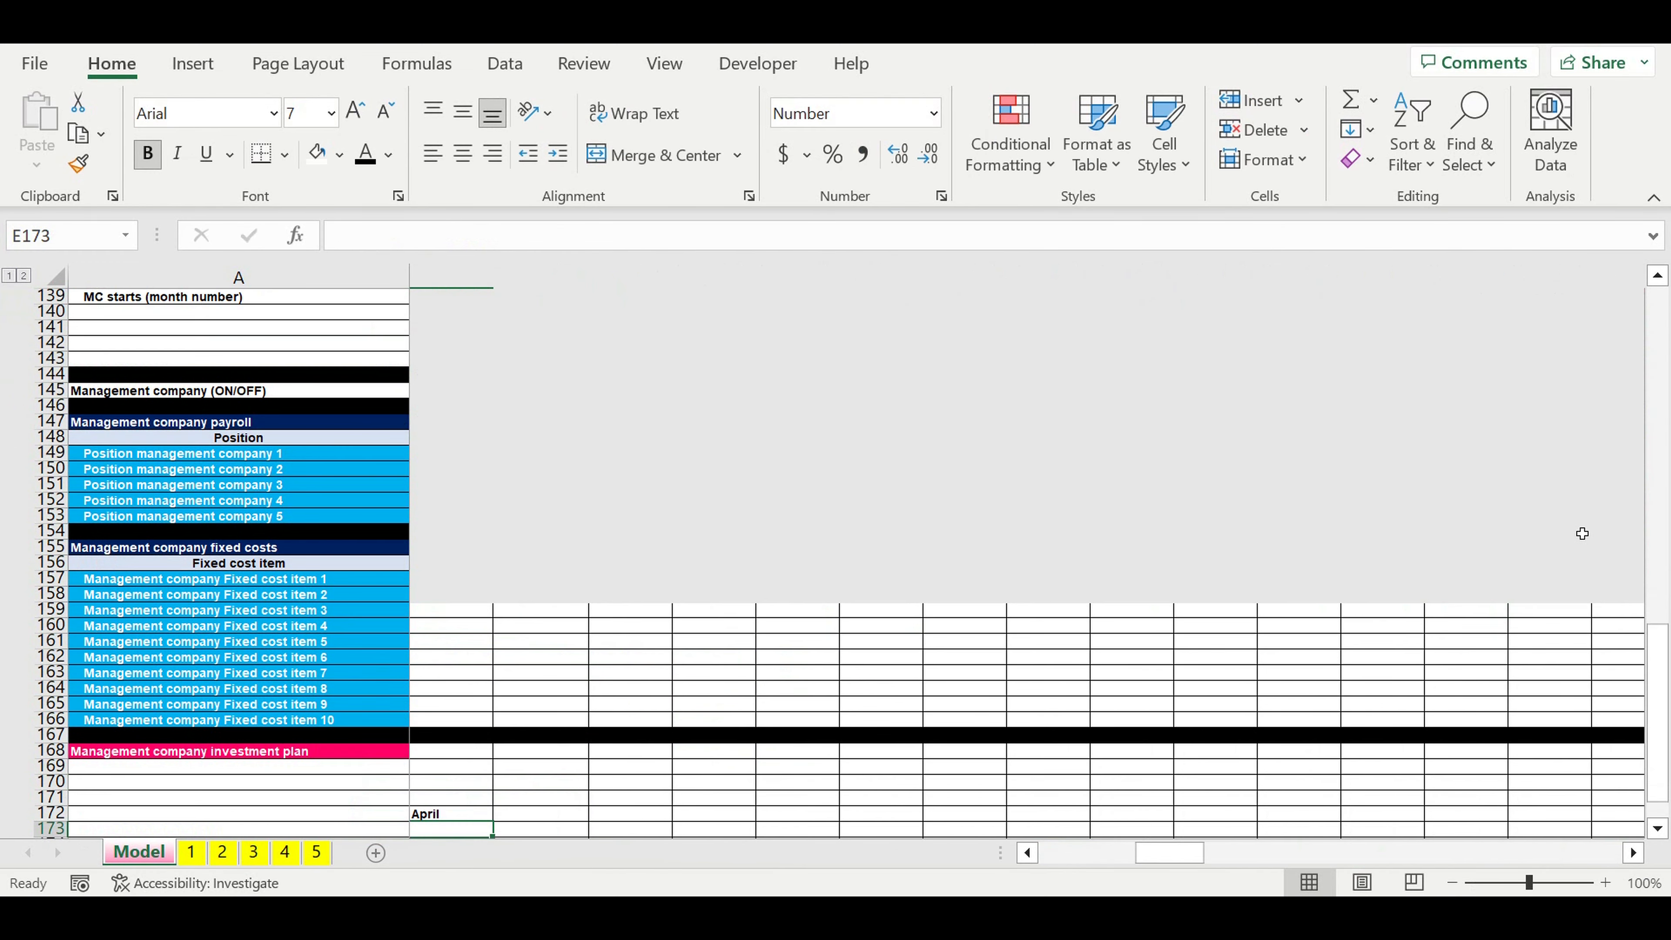
- Enter =DR138 in E173 to bring in the management company's start year
text(=)
scroll(1514, 619, up, 8)
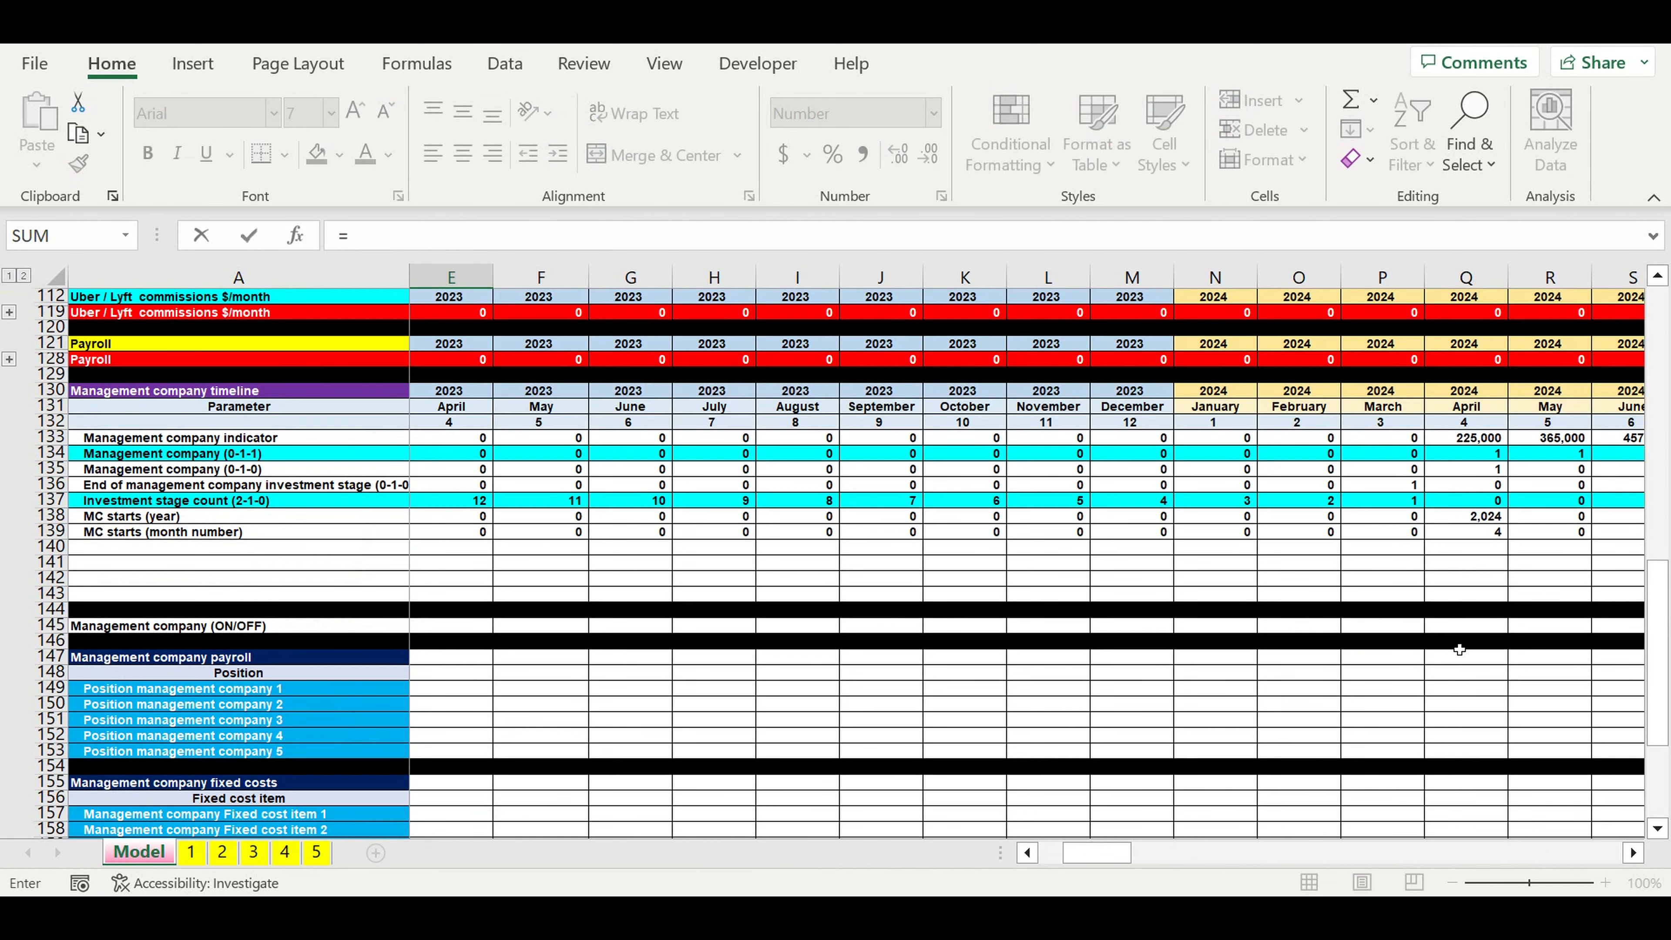
drag(1118, 861, 1122, 855)
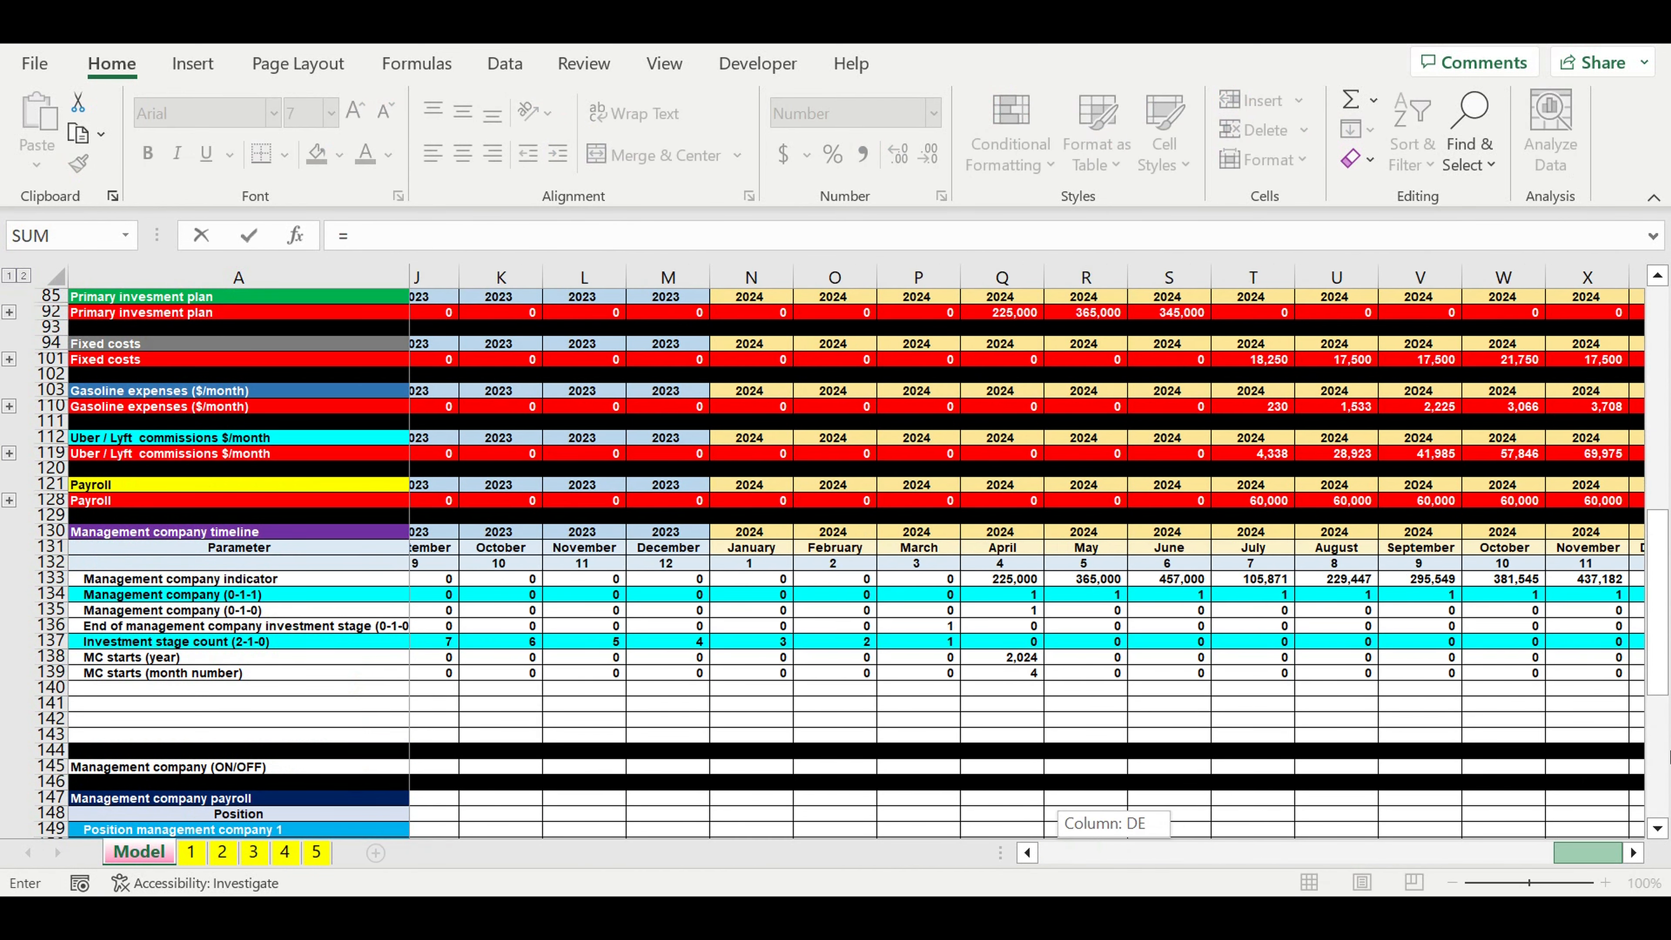
click(1510, 658)
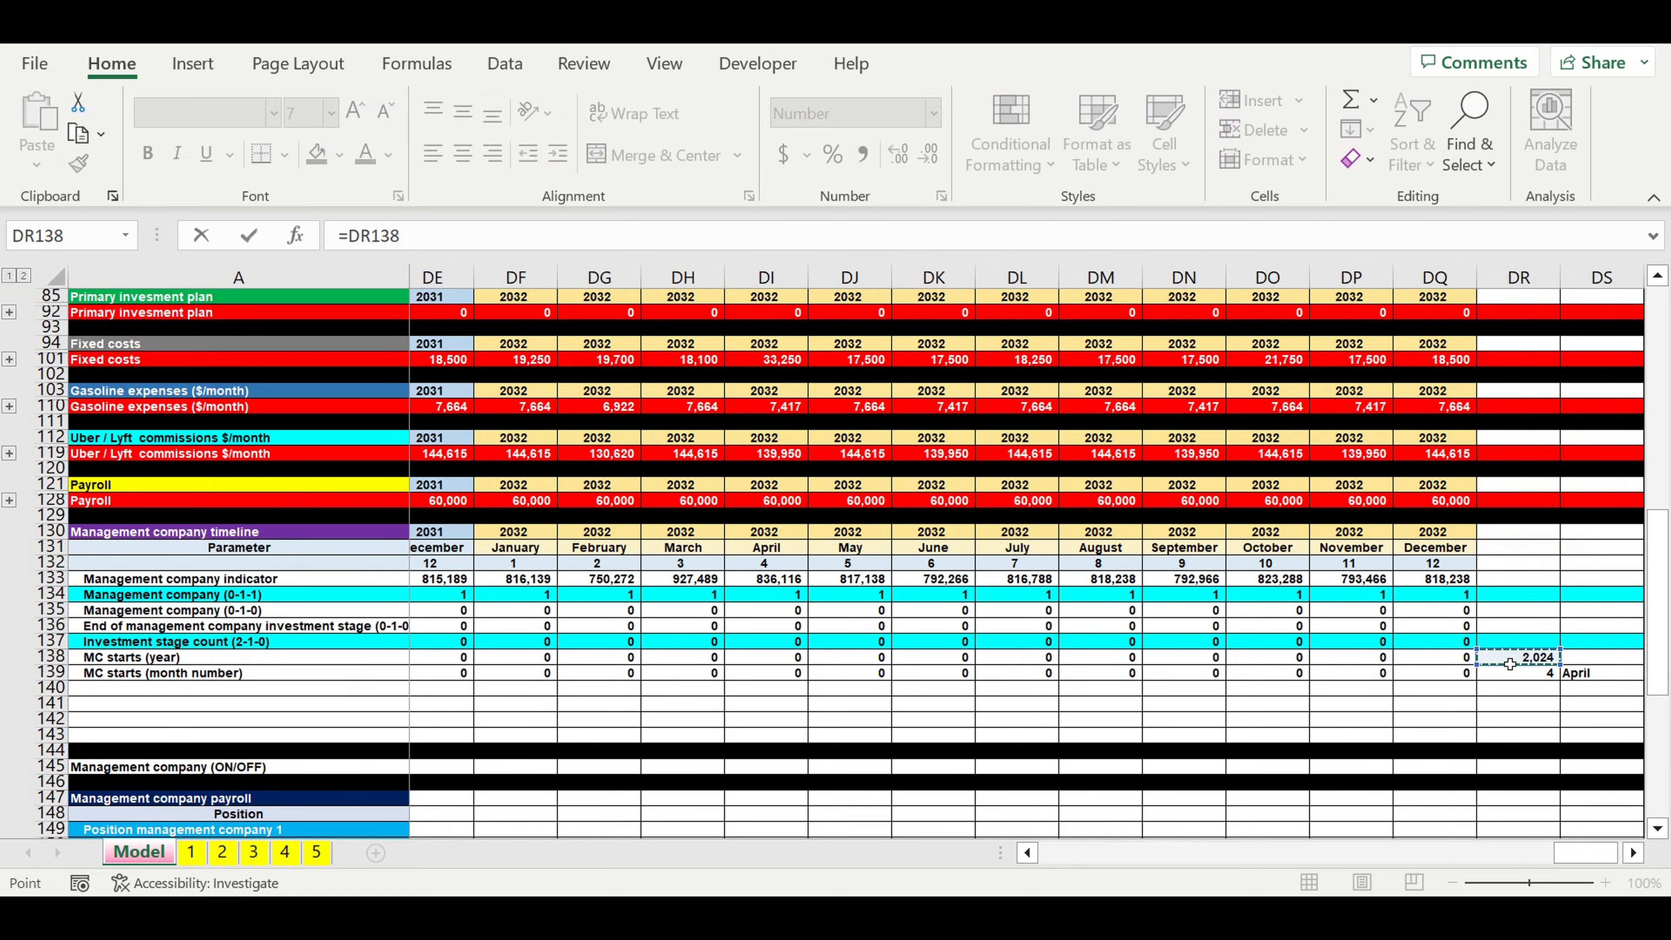
key(Return)
- Turn off the thousands separator in the number format of rows 172 to 176
scroll(1183, 730, down, 3)
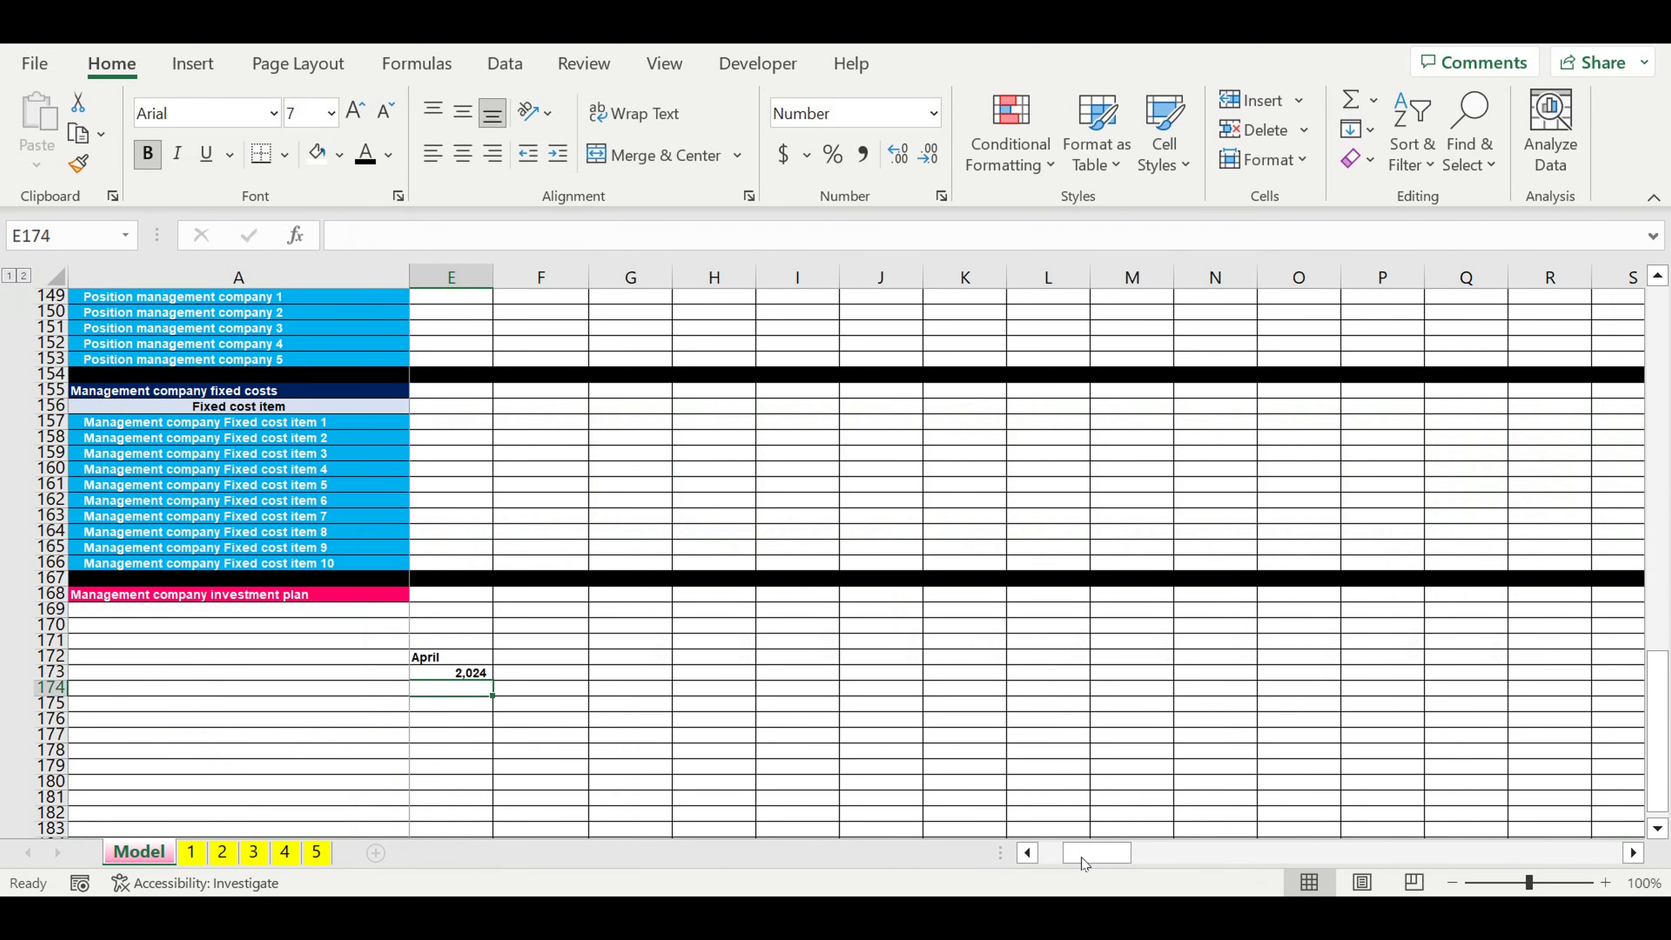
click(1027, 853)
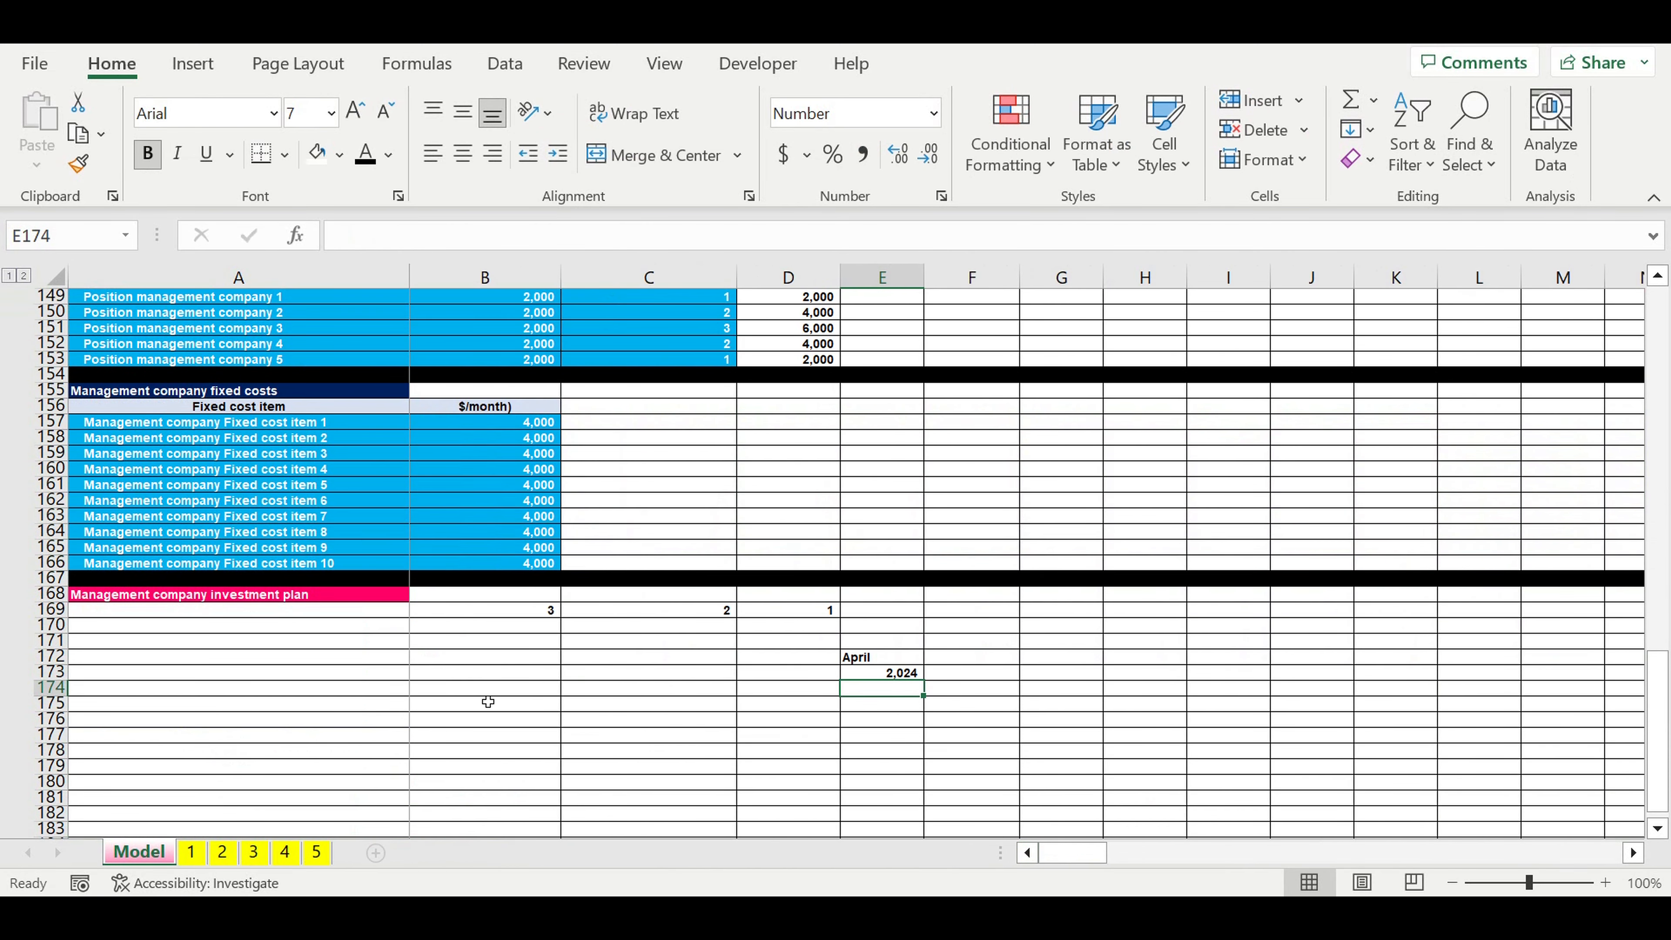
drag(51, 657, 57, 720)
right_click(50, 678)
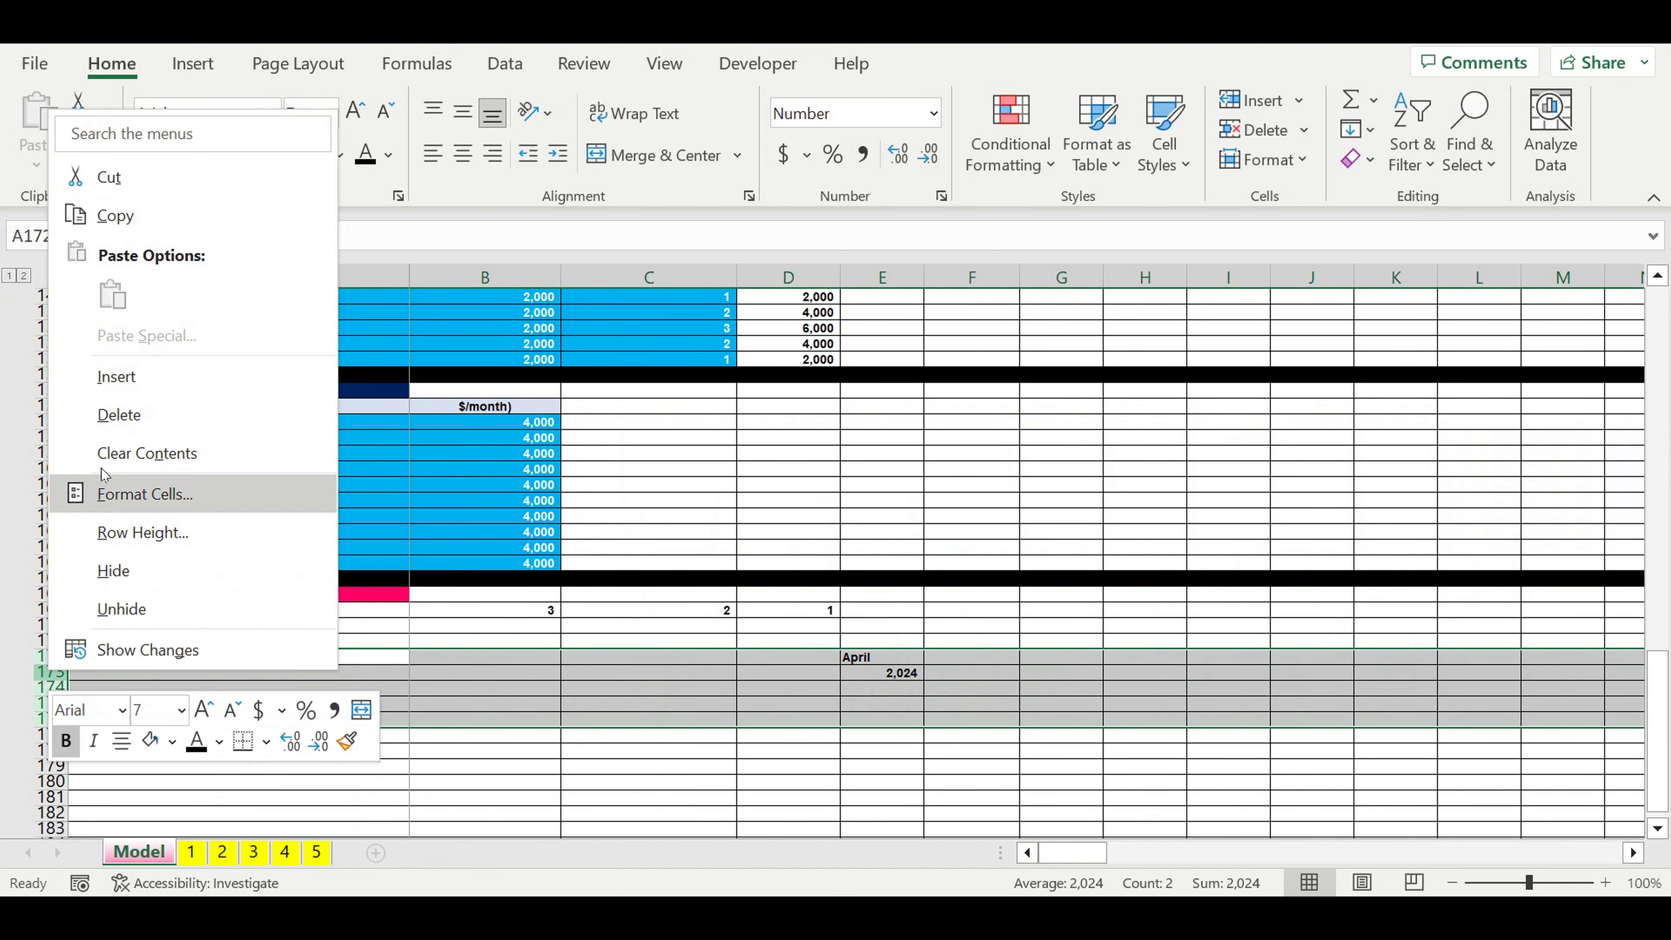
click(126, 498)
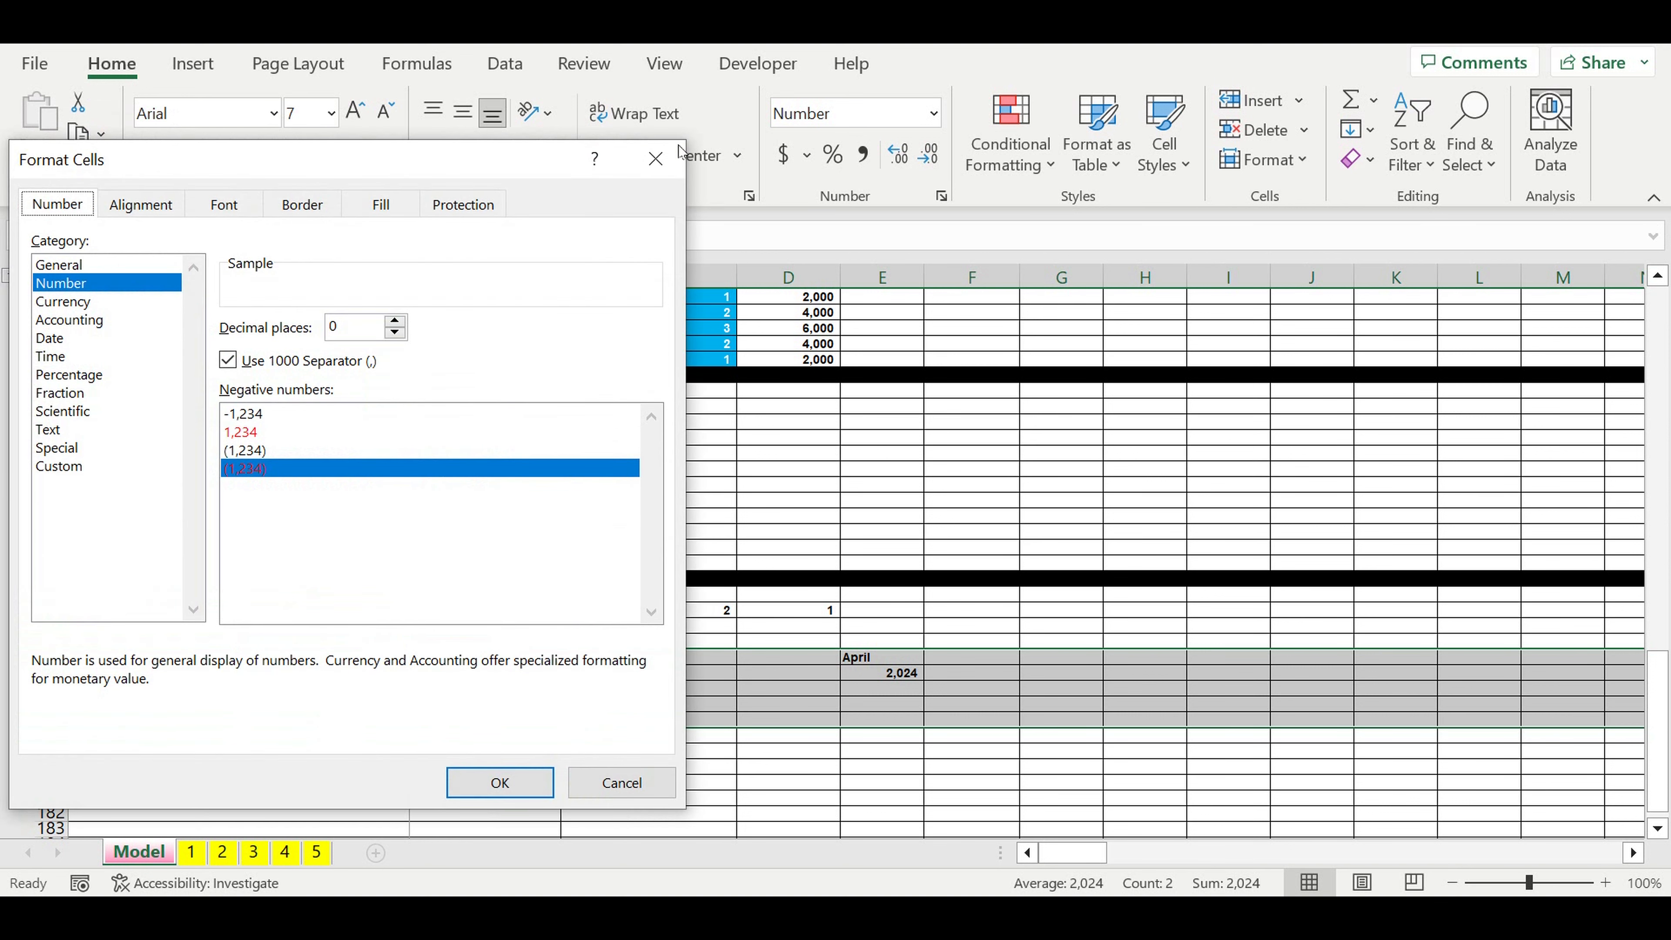
click(160, 212)
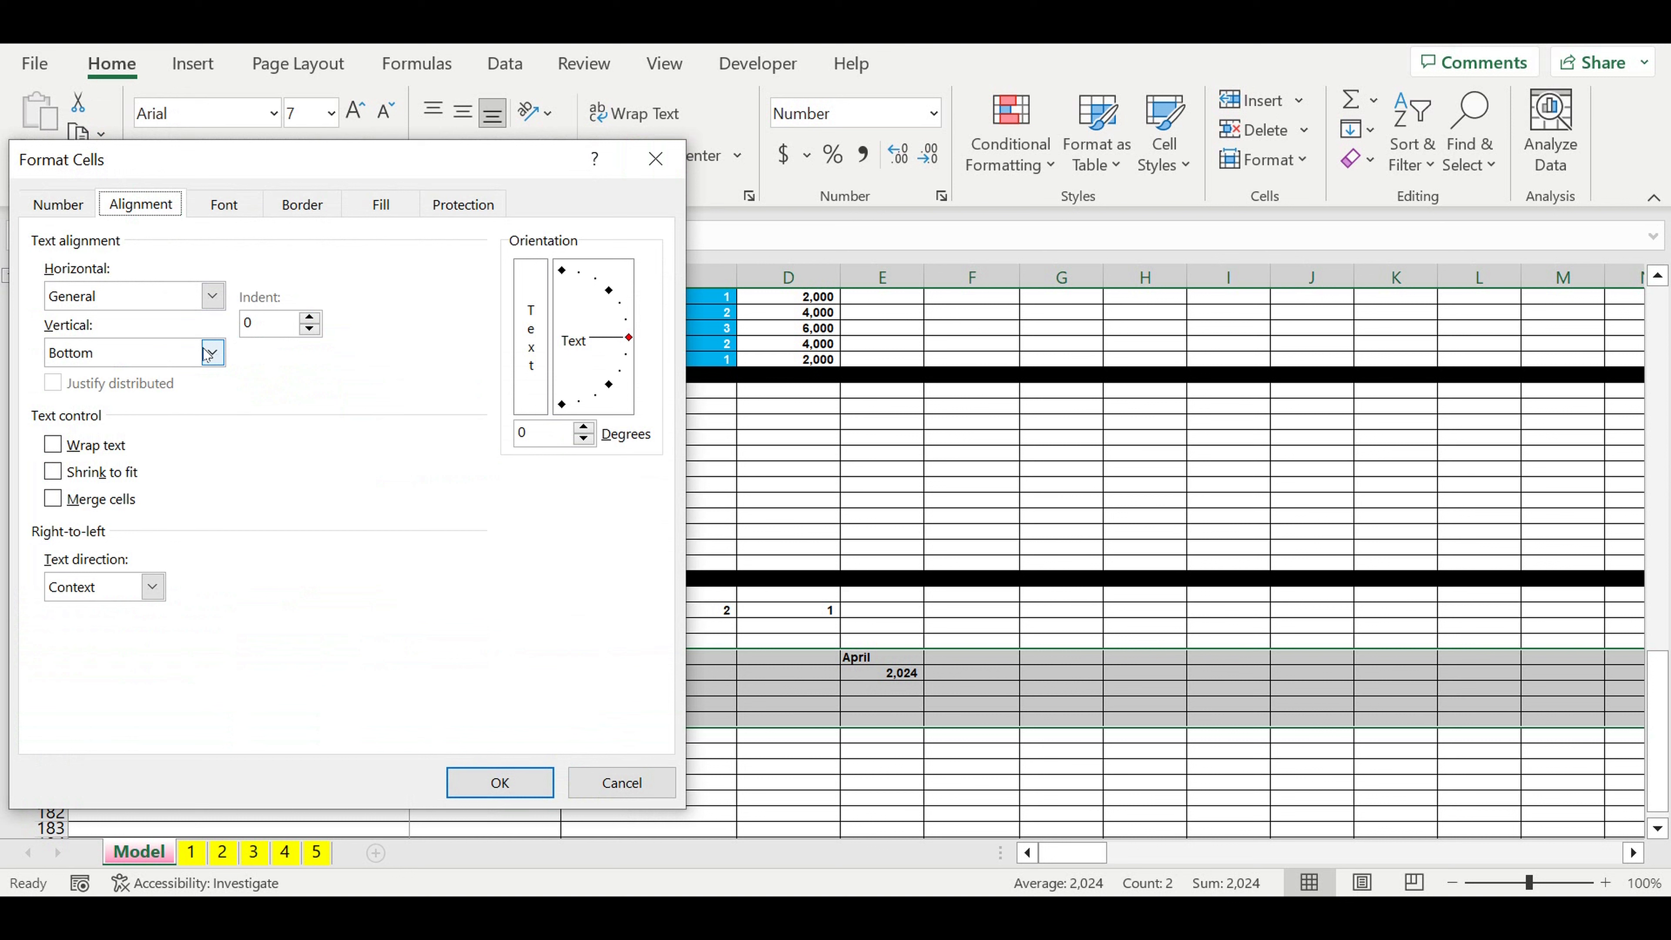
click(211, 303)
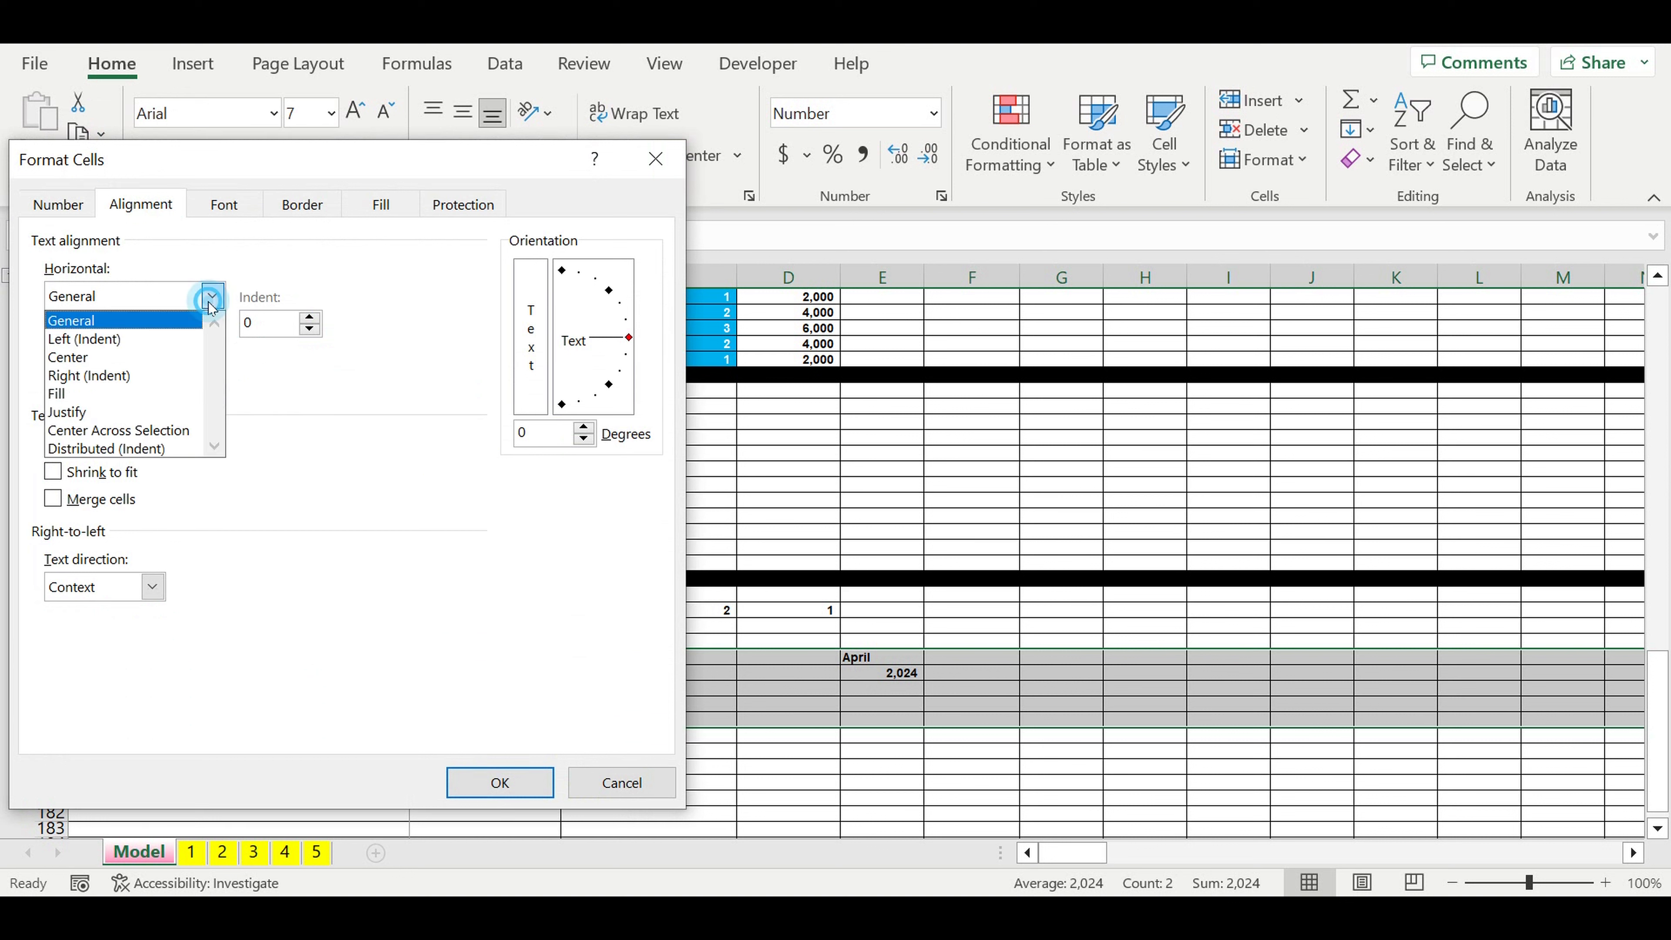
click(211, 302)
click(58, 209)
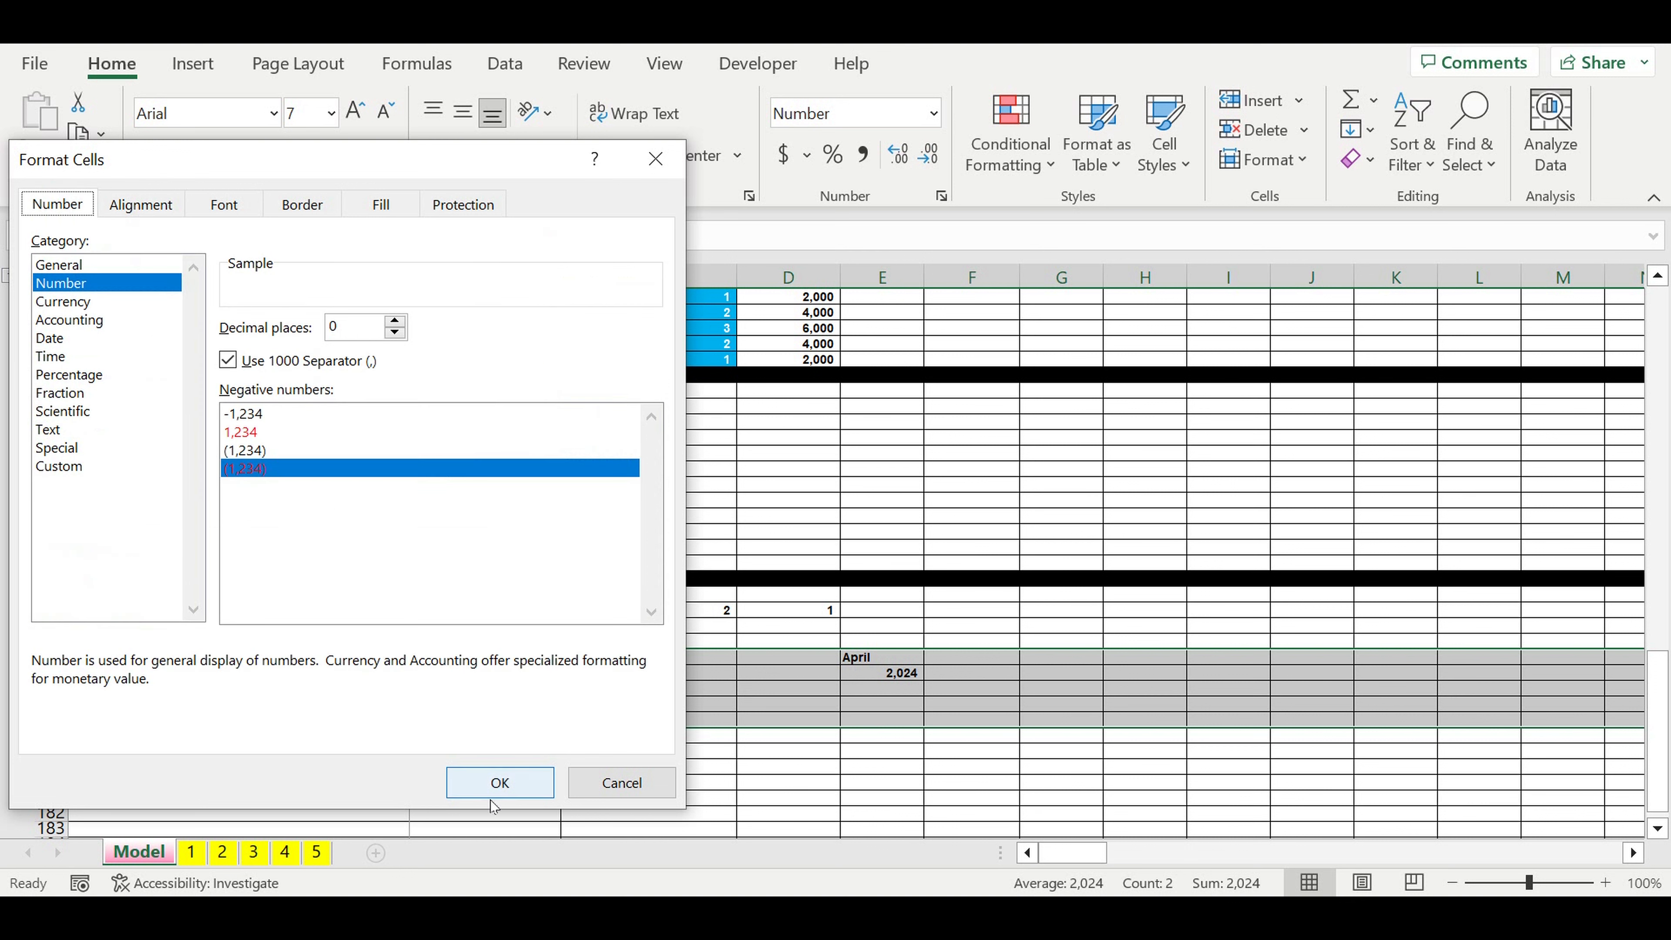
click(228, 360)
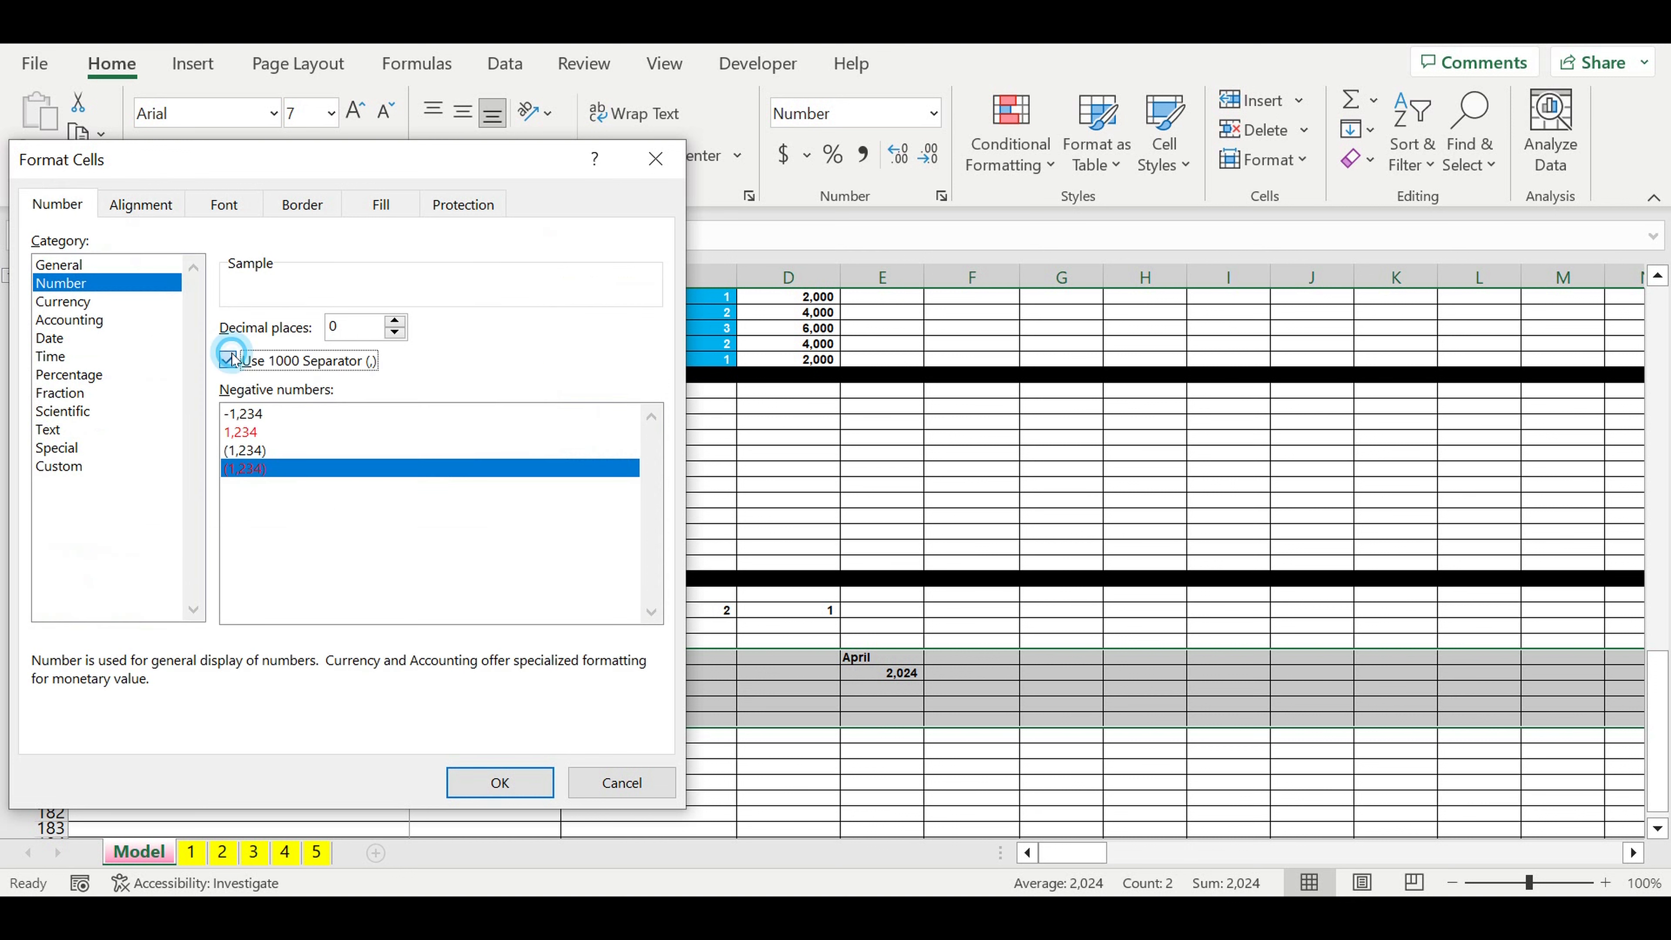
- Apply the Number format with 0 decimals and no thousands separator to the selected cells, and centre the contents of A169:E173
click(508, 798)
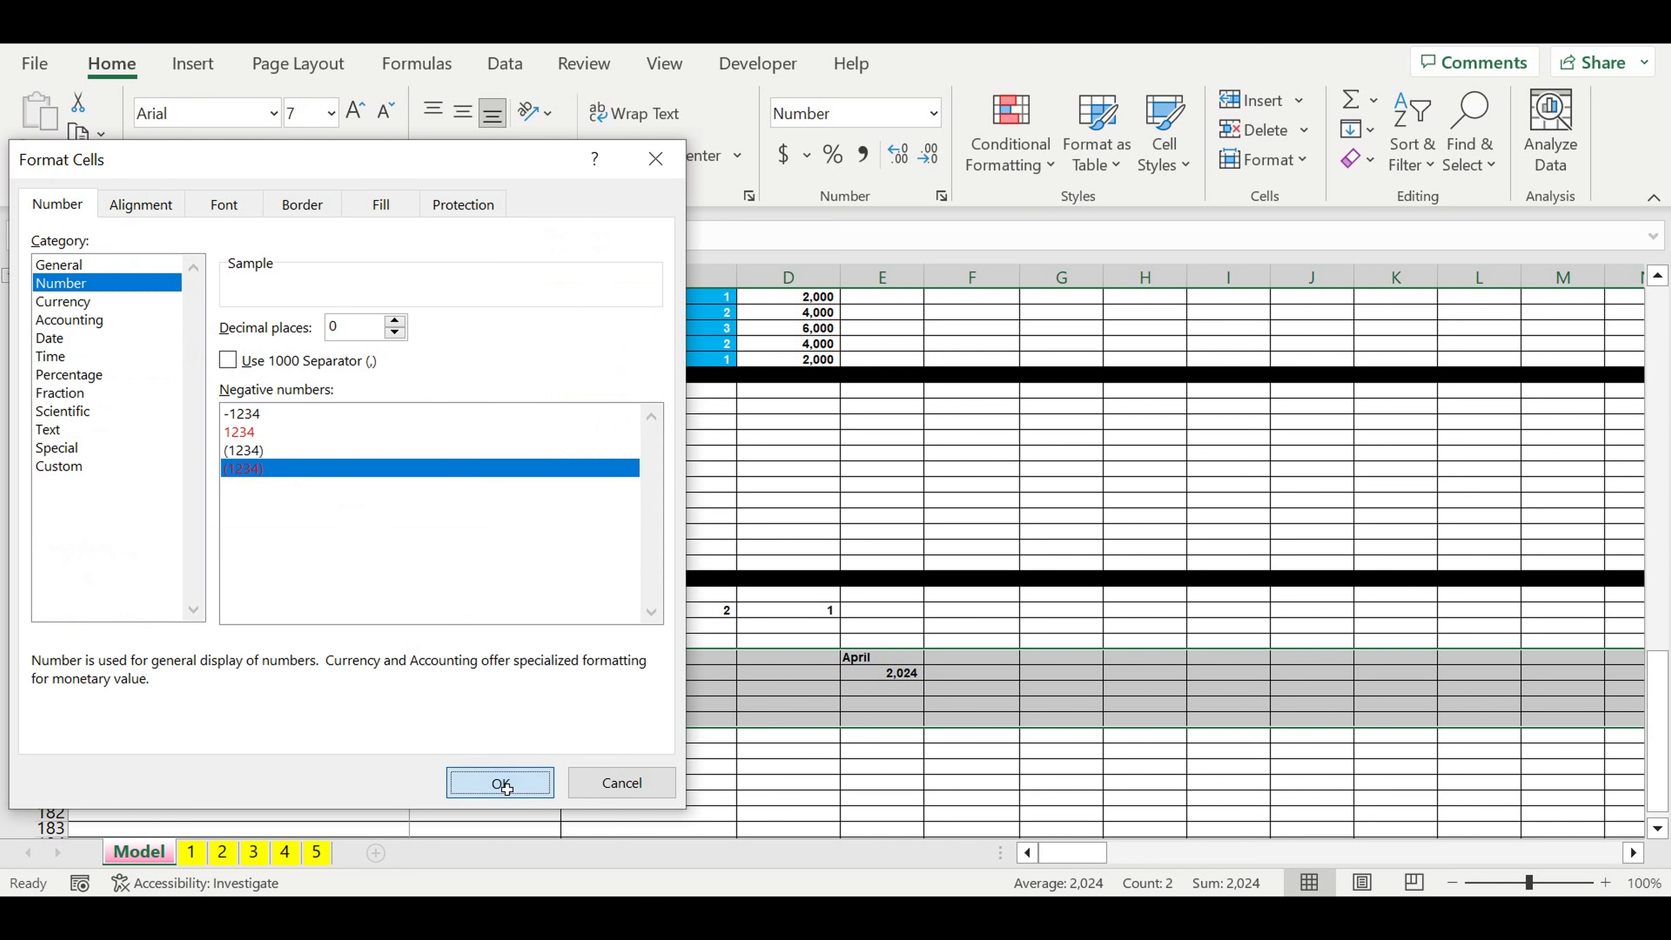
click(919, 767)
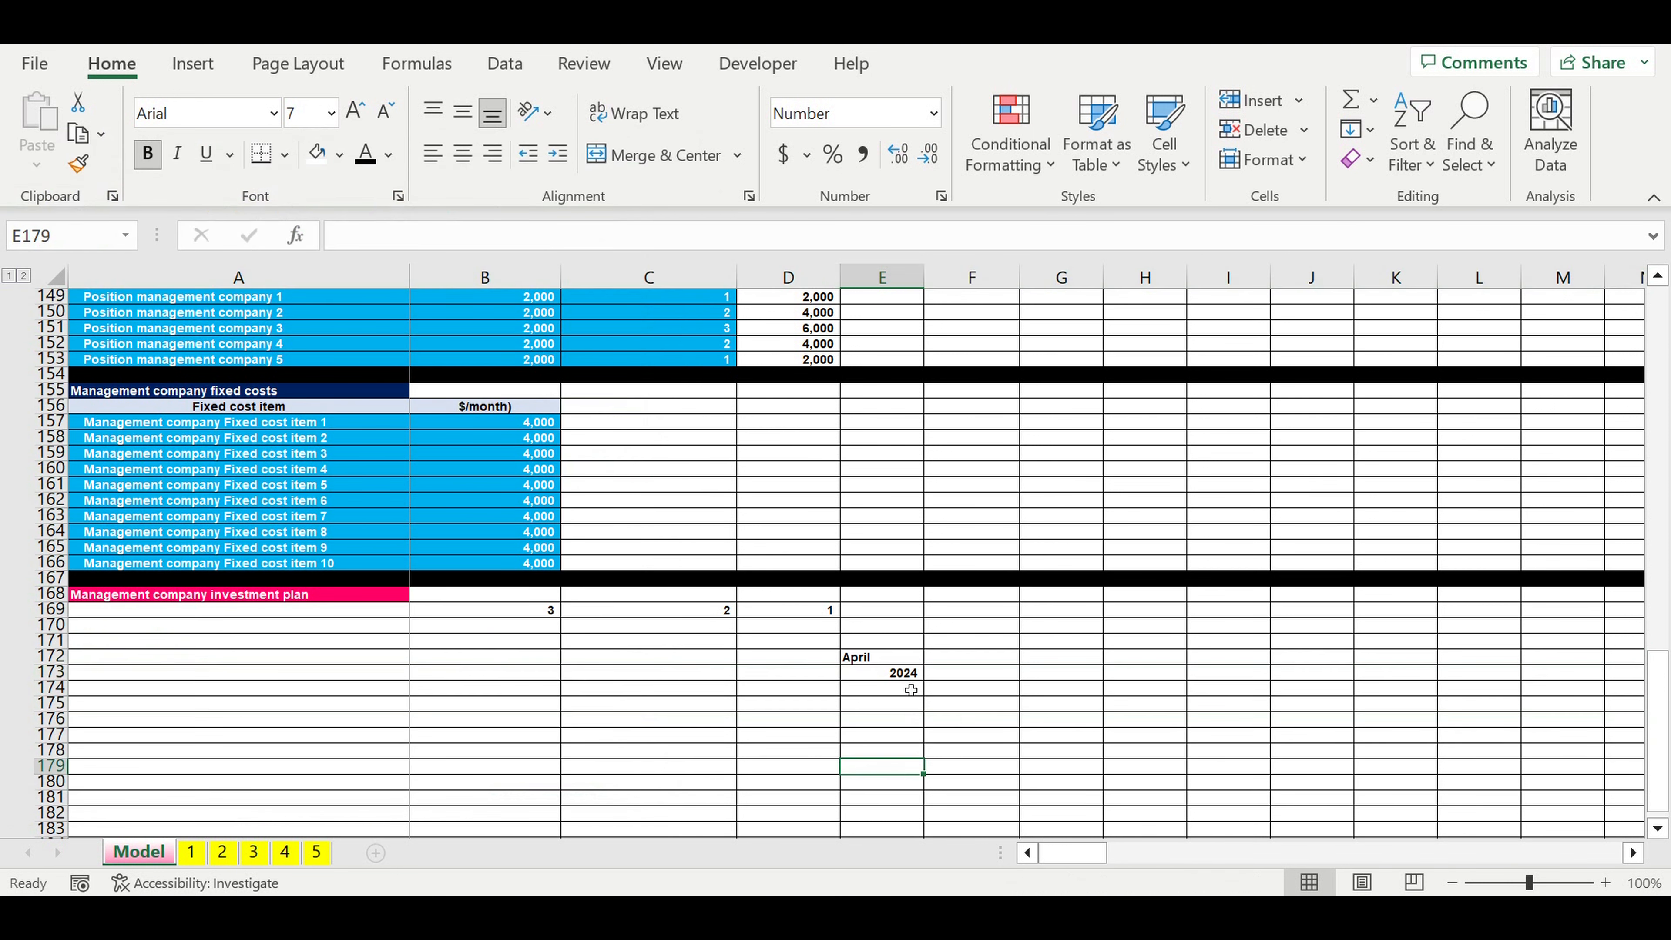
drag(908, 678, 216, 619)
click(464, 155)
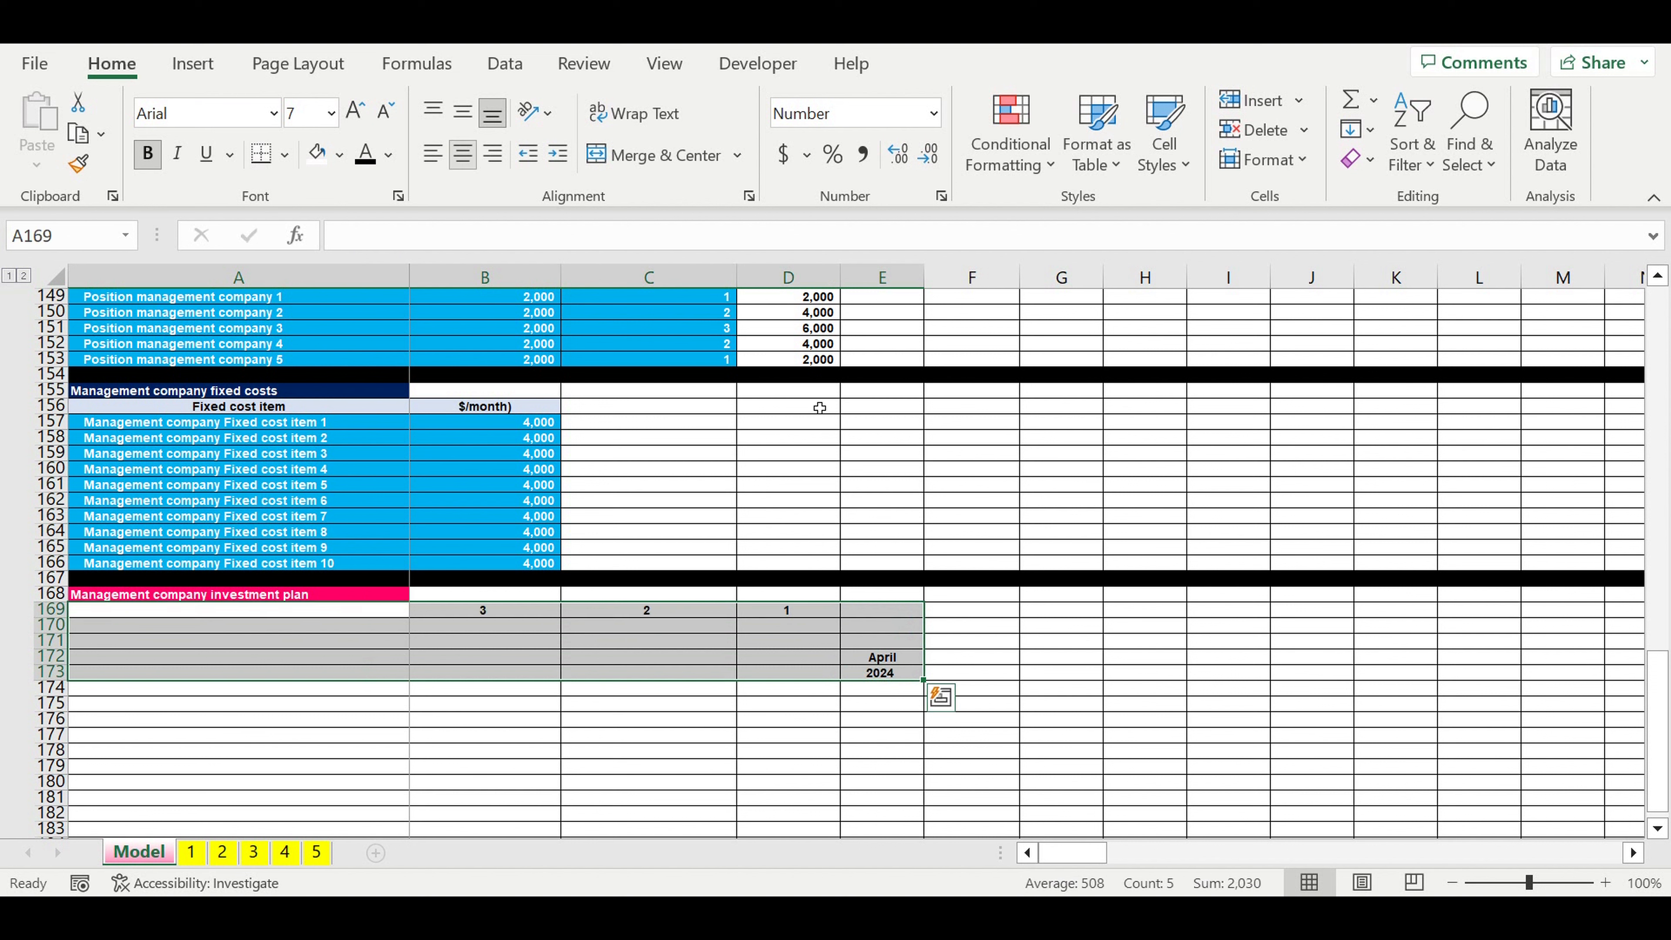
click(1085, 694)
click(896, 658)
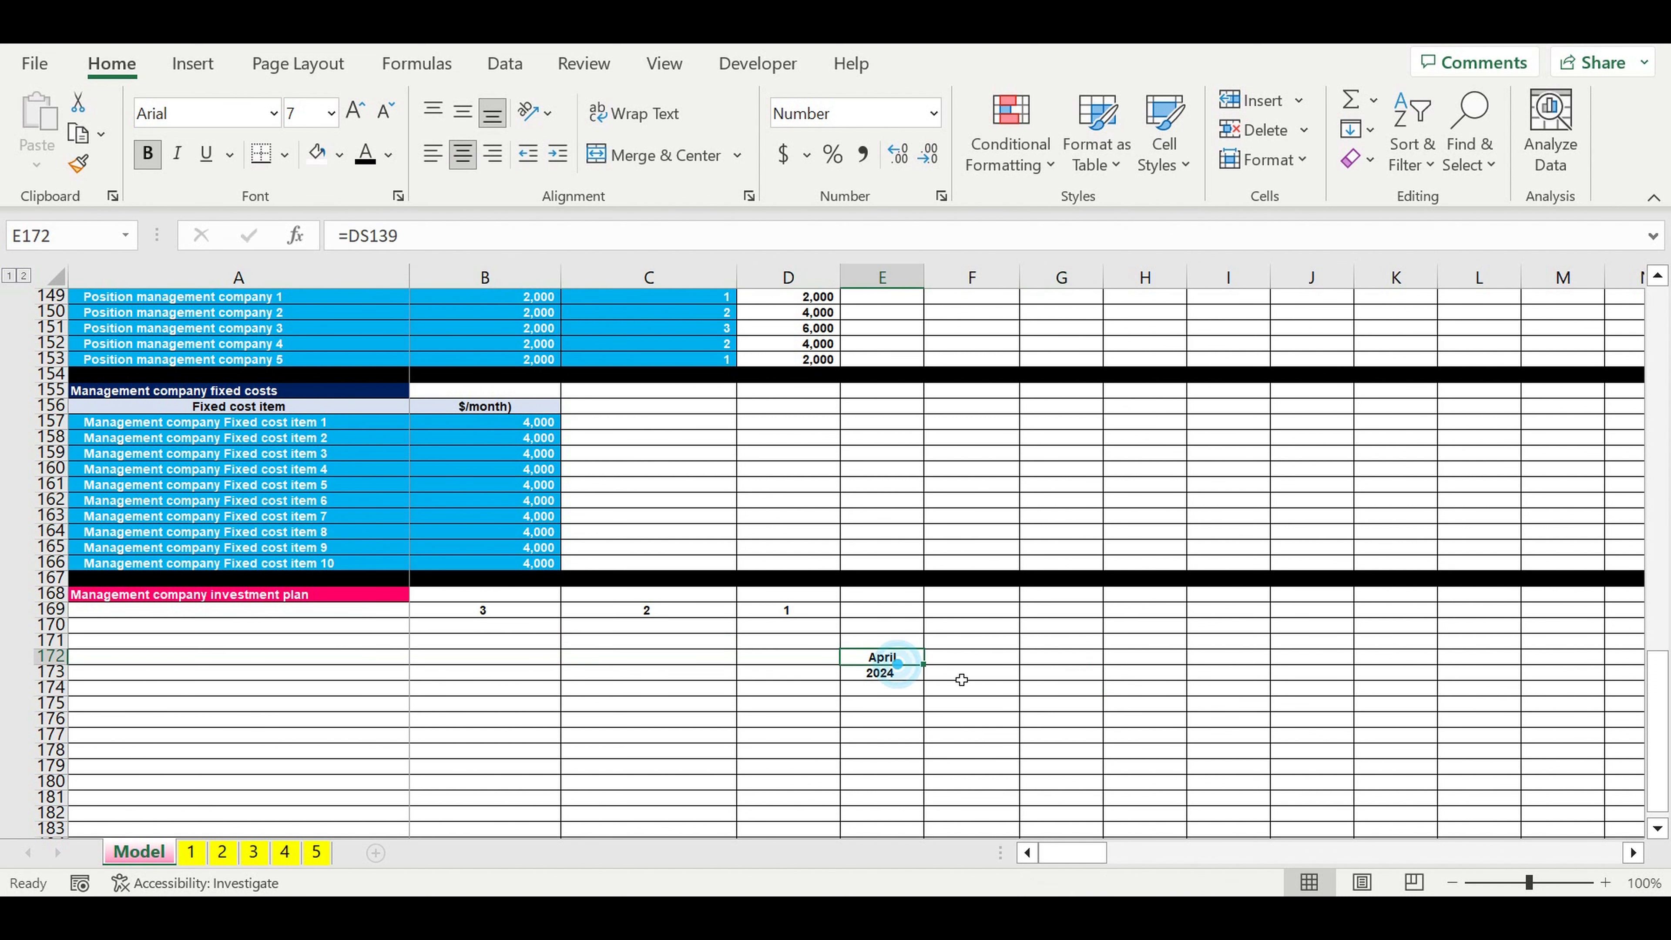
click(874, 643)
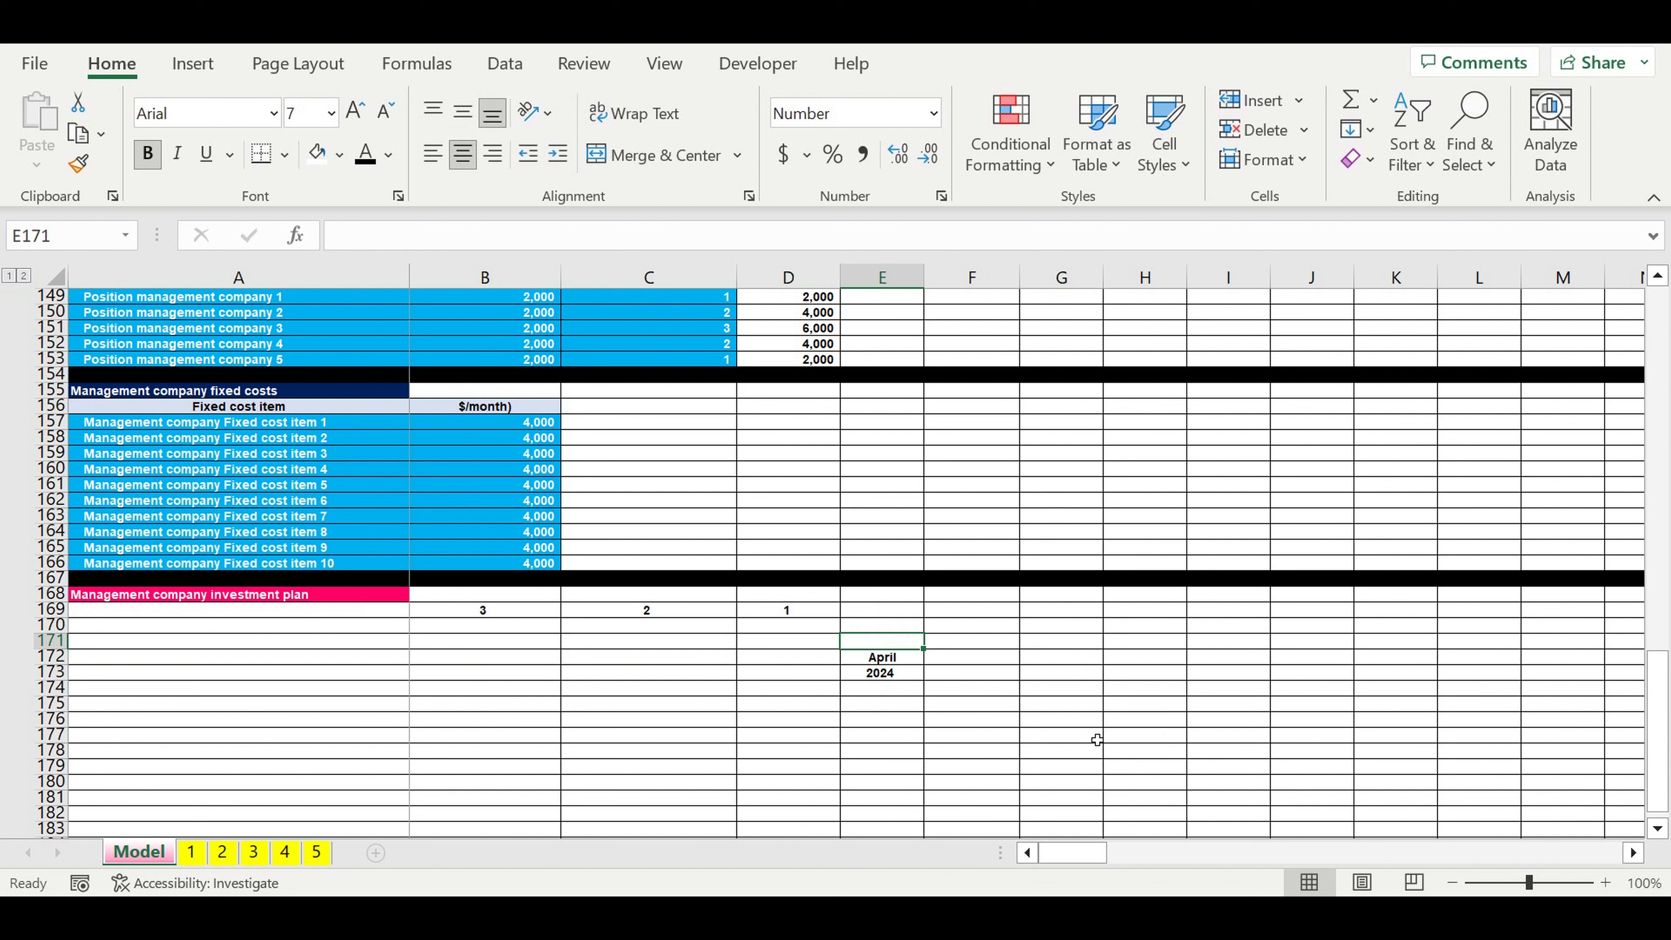
drag(881, 649, 359, 675)
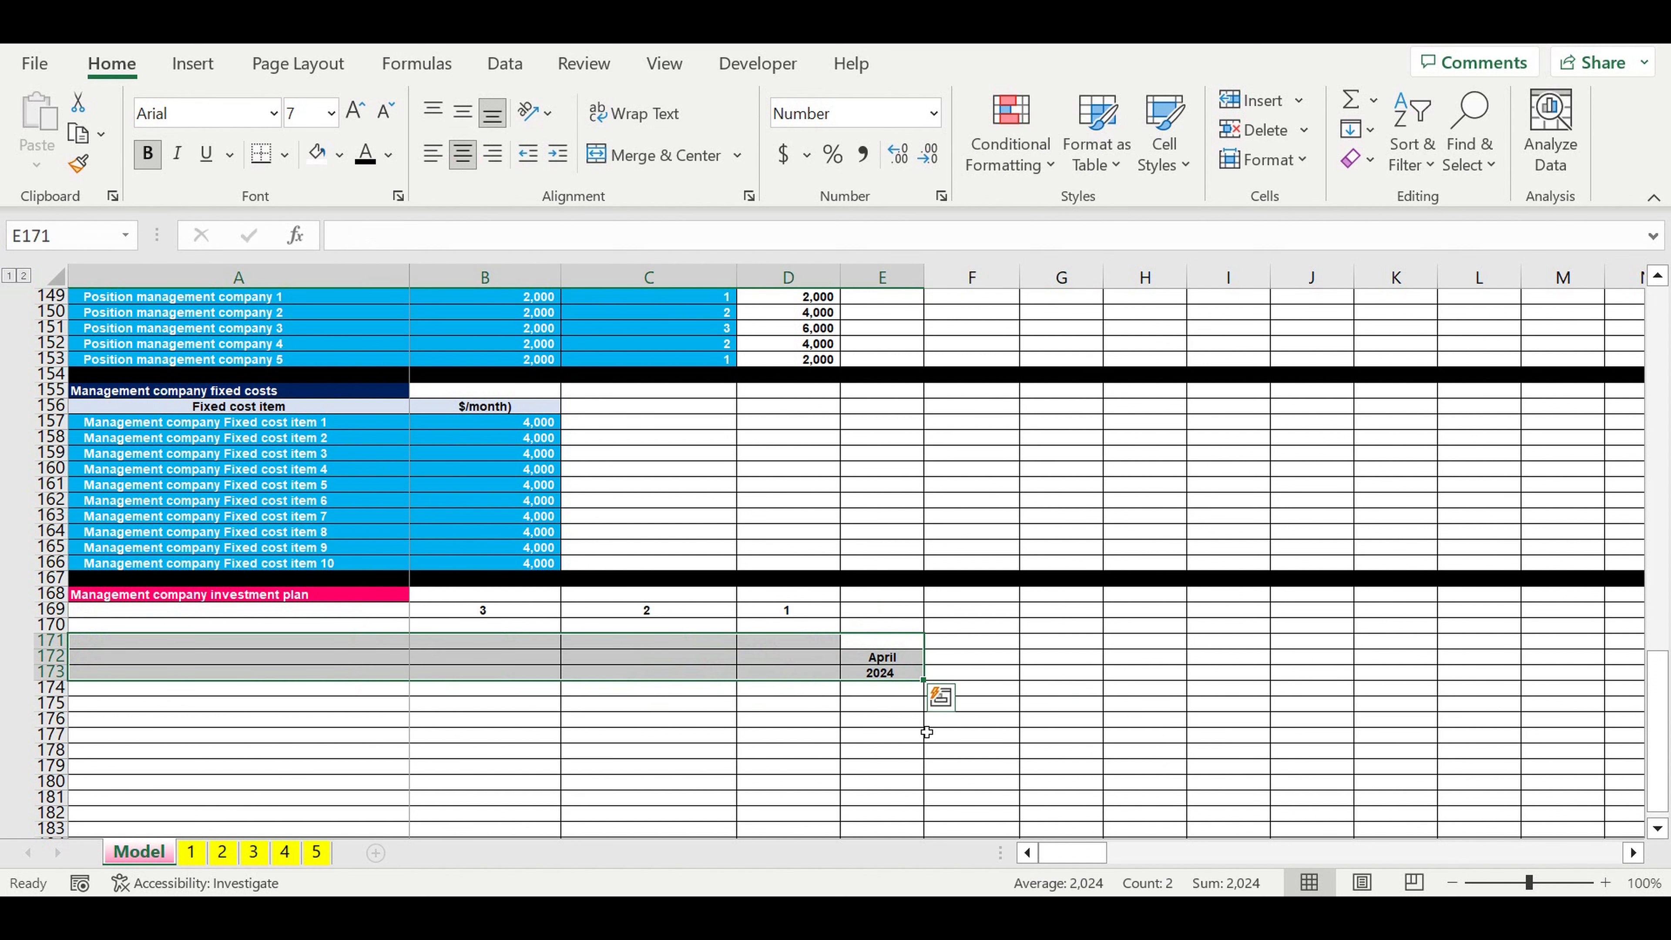
- Begin a VLOOKUP formula in cell E171 with the month name in E172 as its lookup value
click(901, 644)
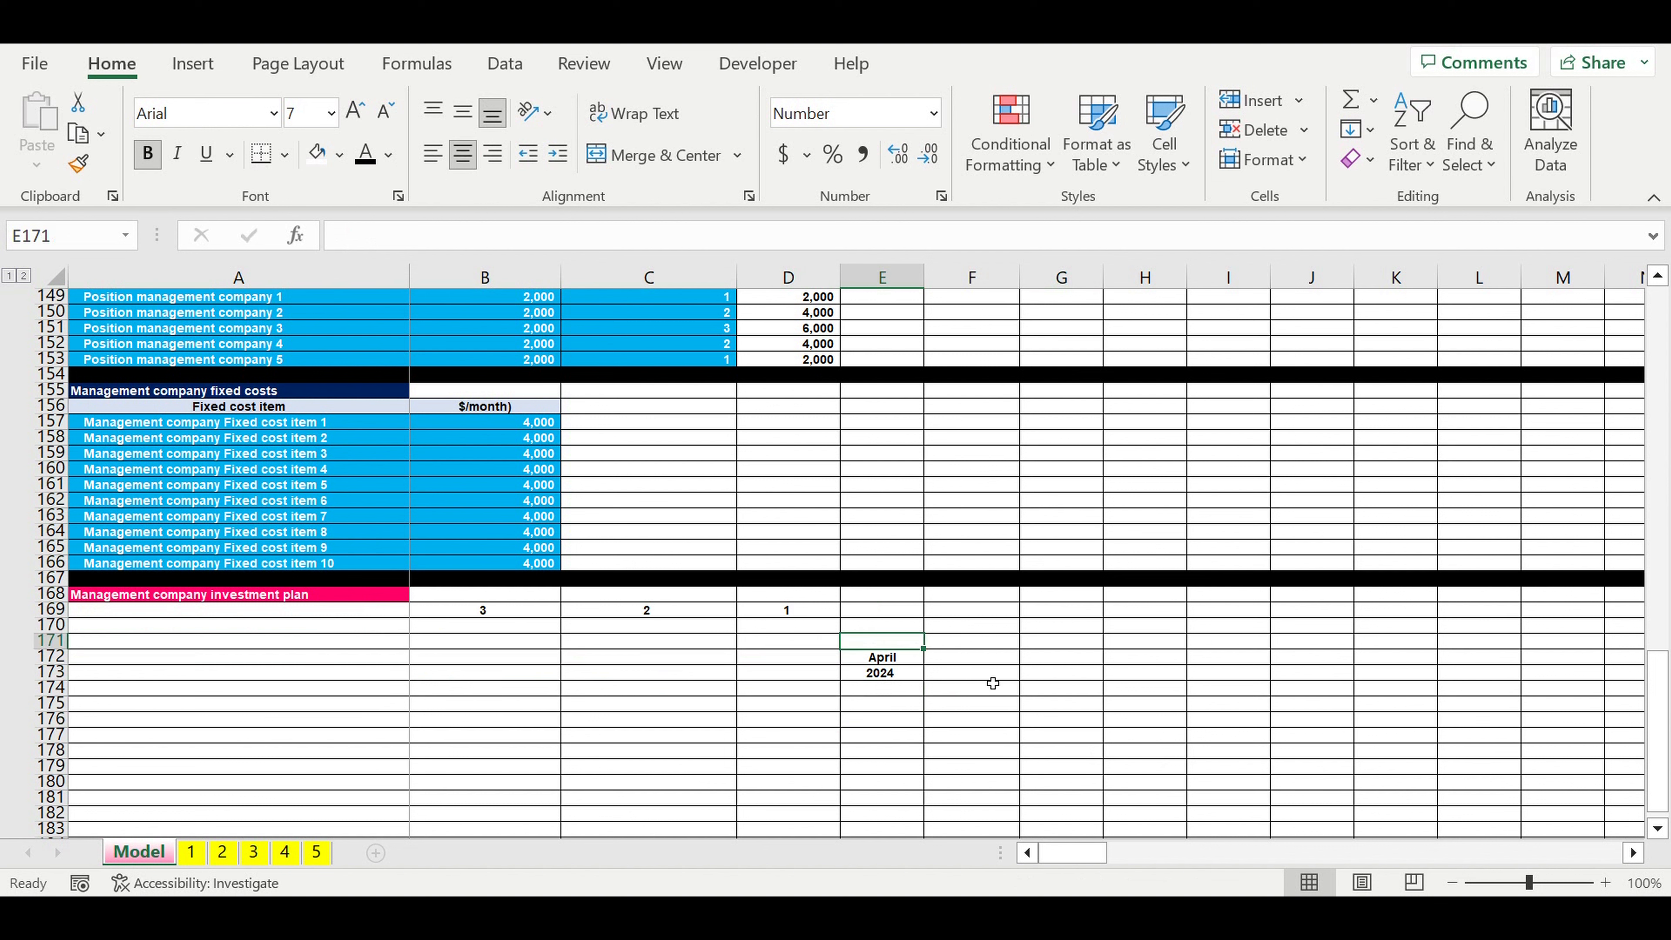
text(=vl)
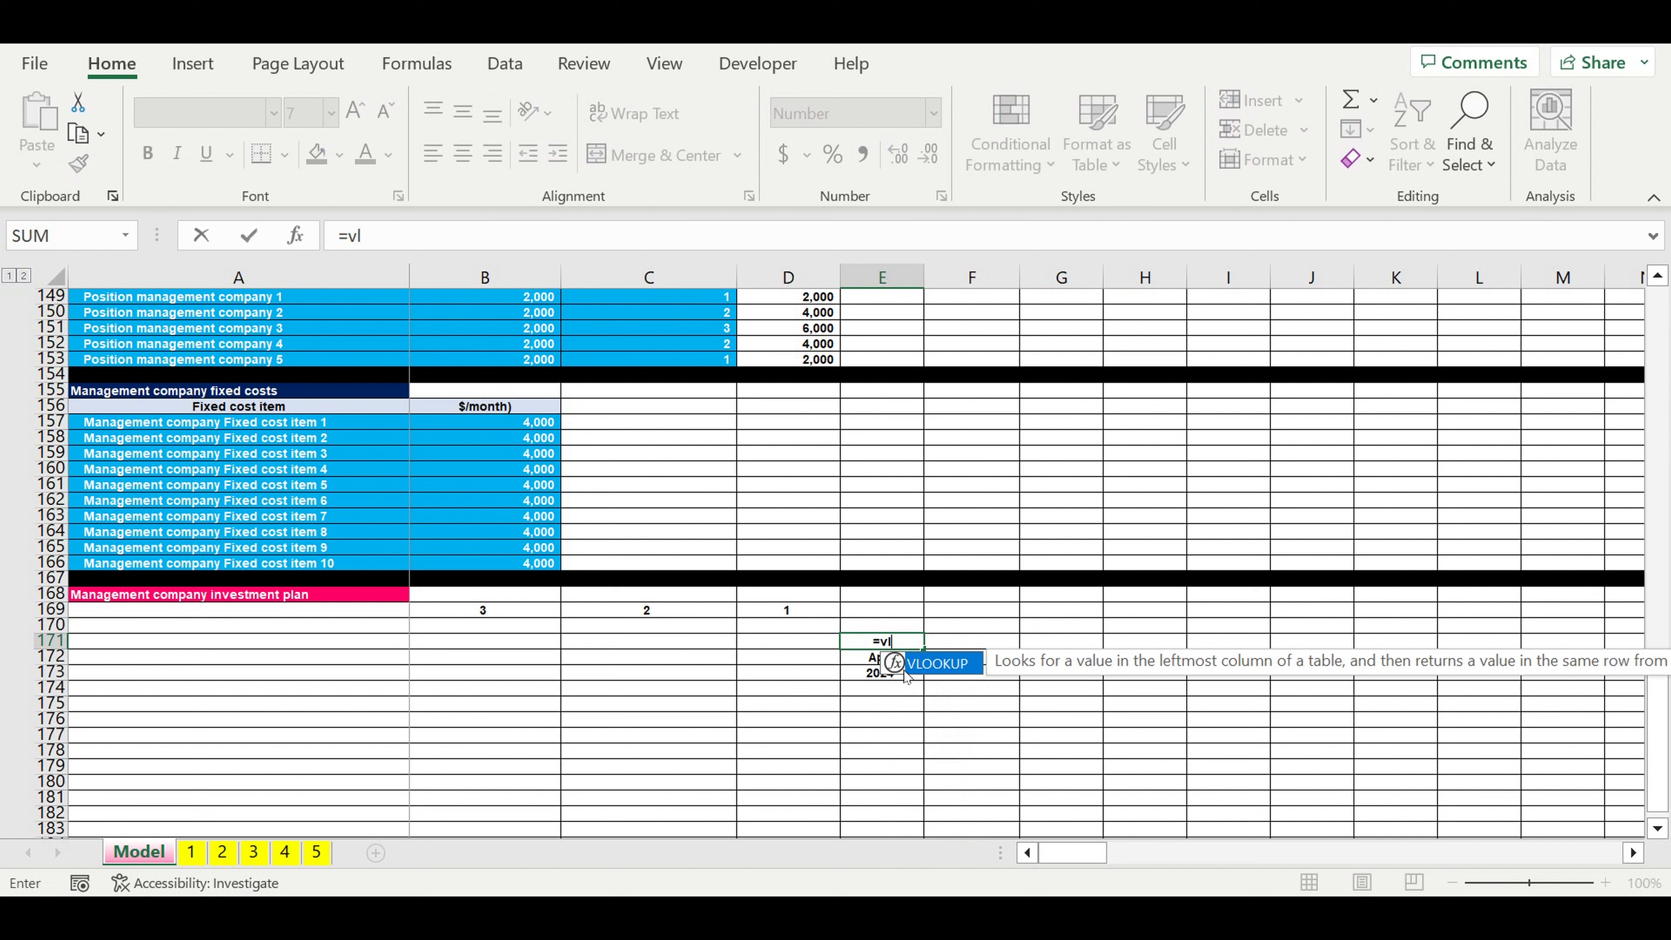
double_click(937, 663)
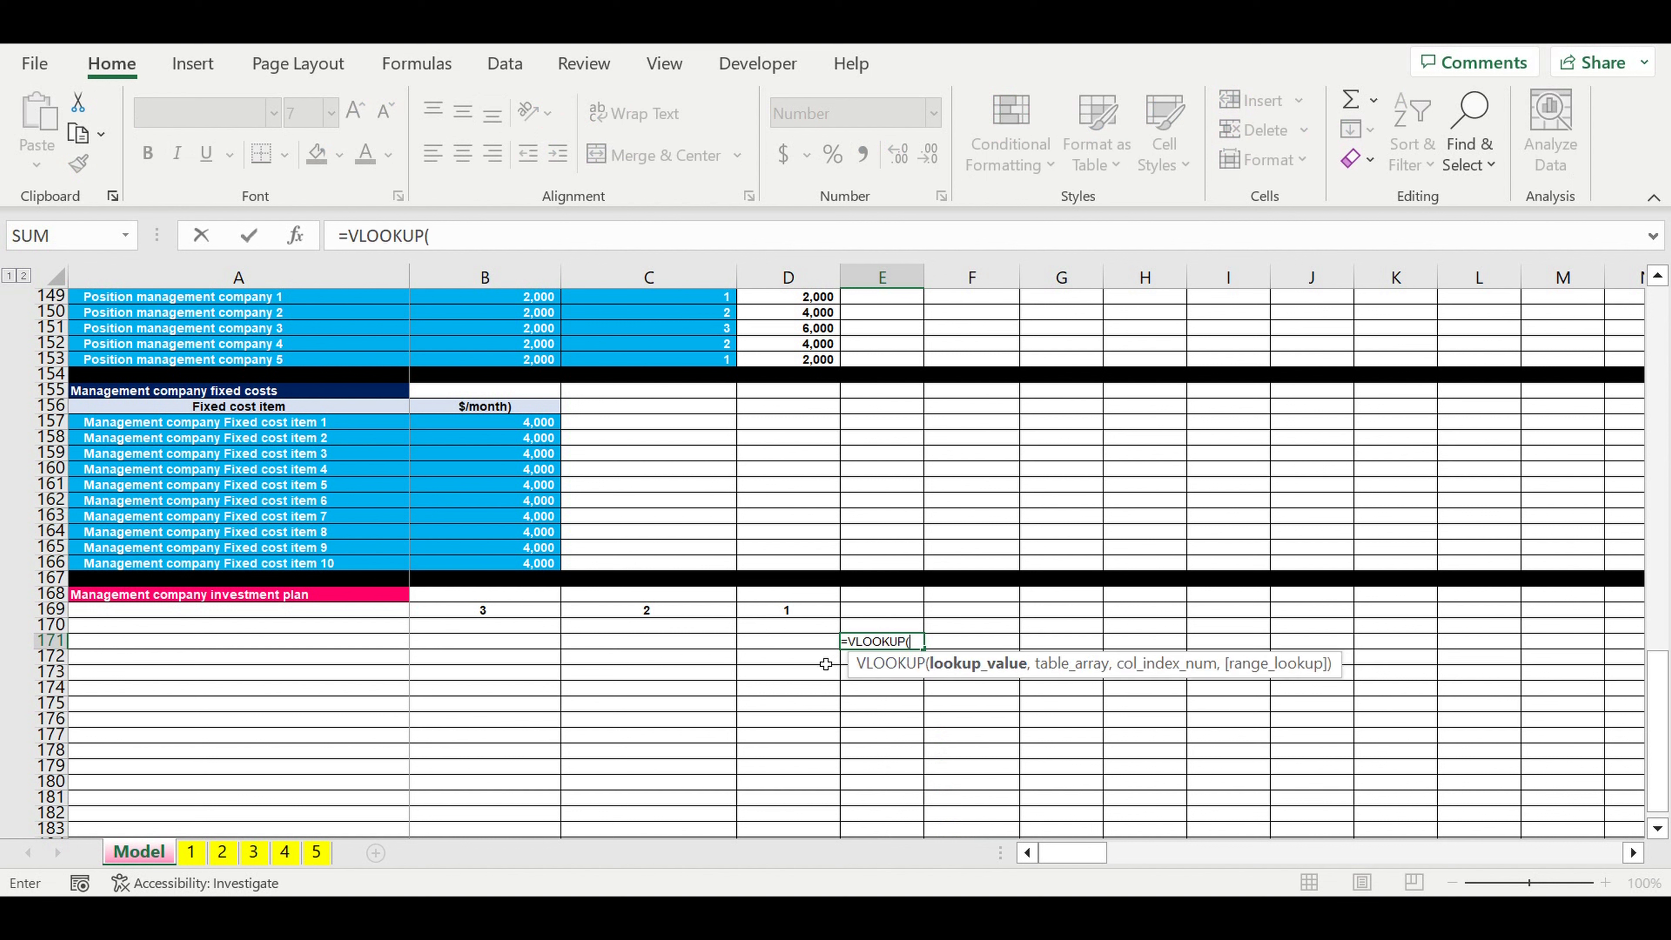
click(826, 664)
drag(761, 670, 813, 714)
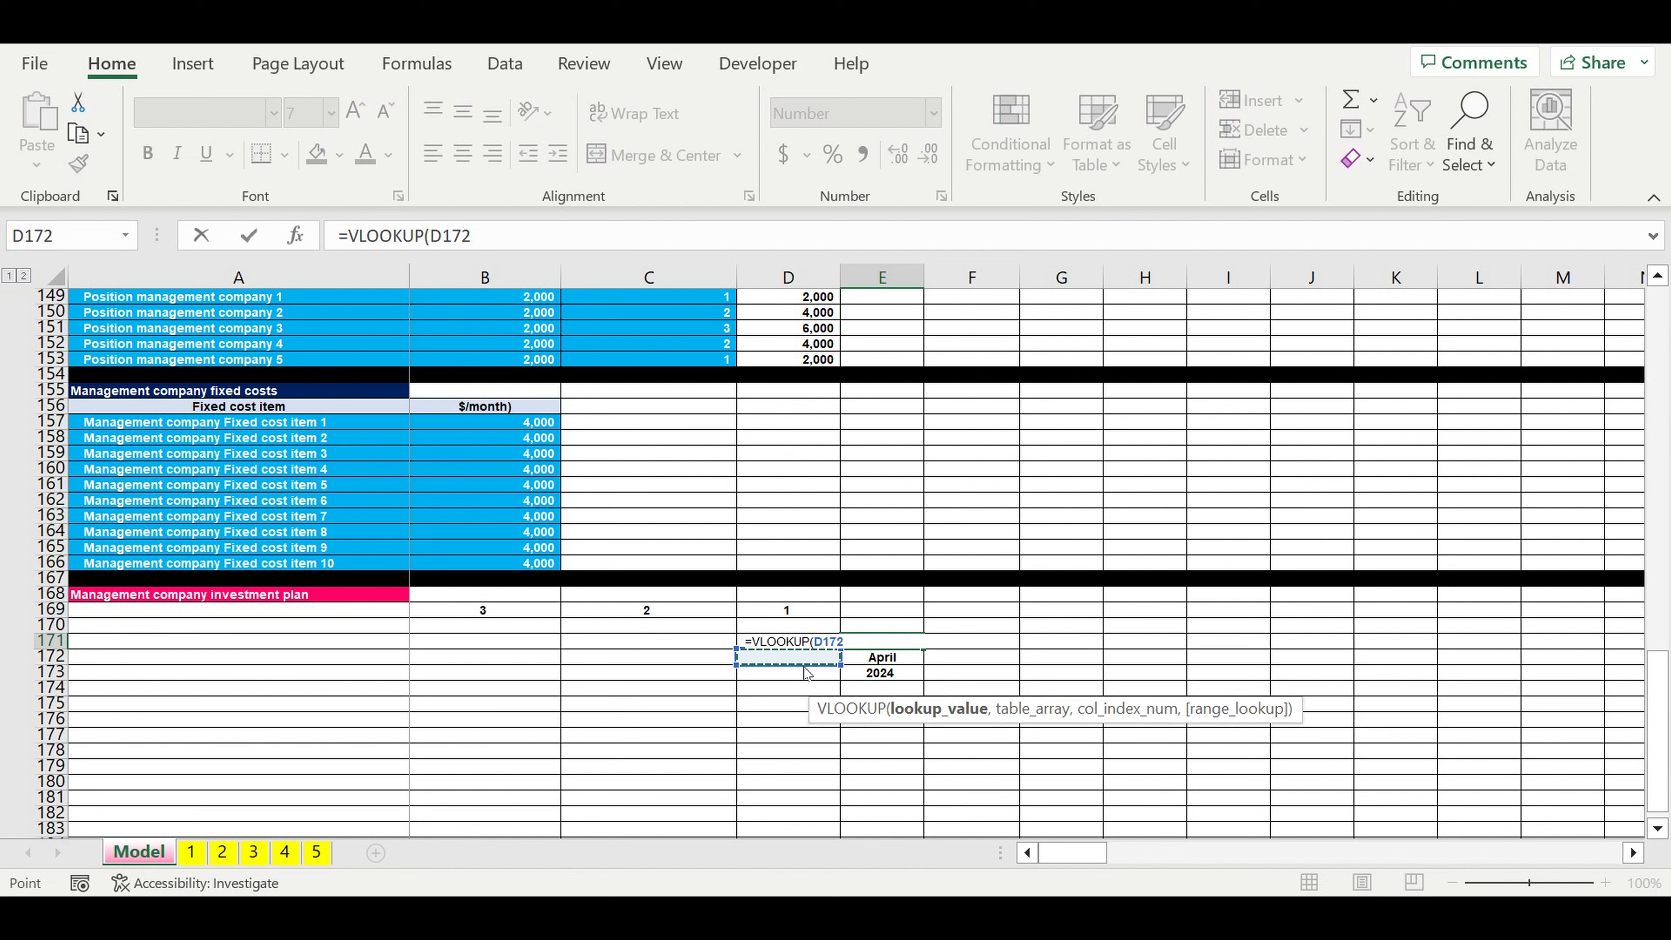
click(855, 658)
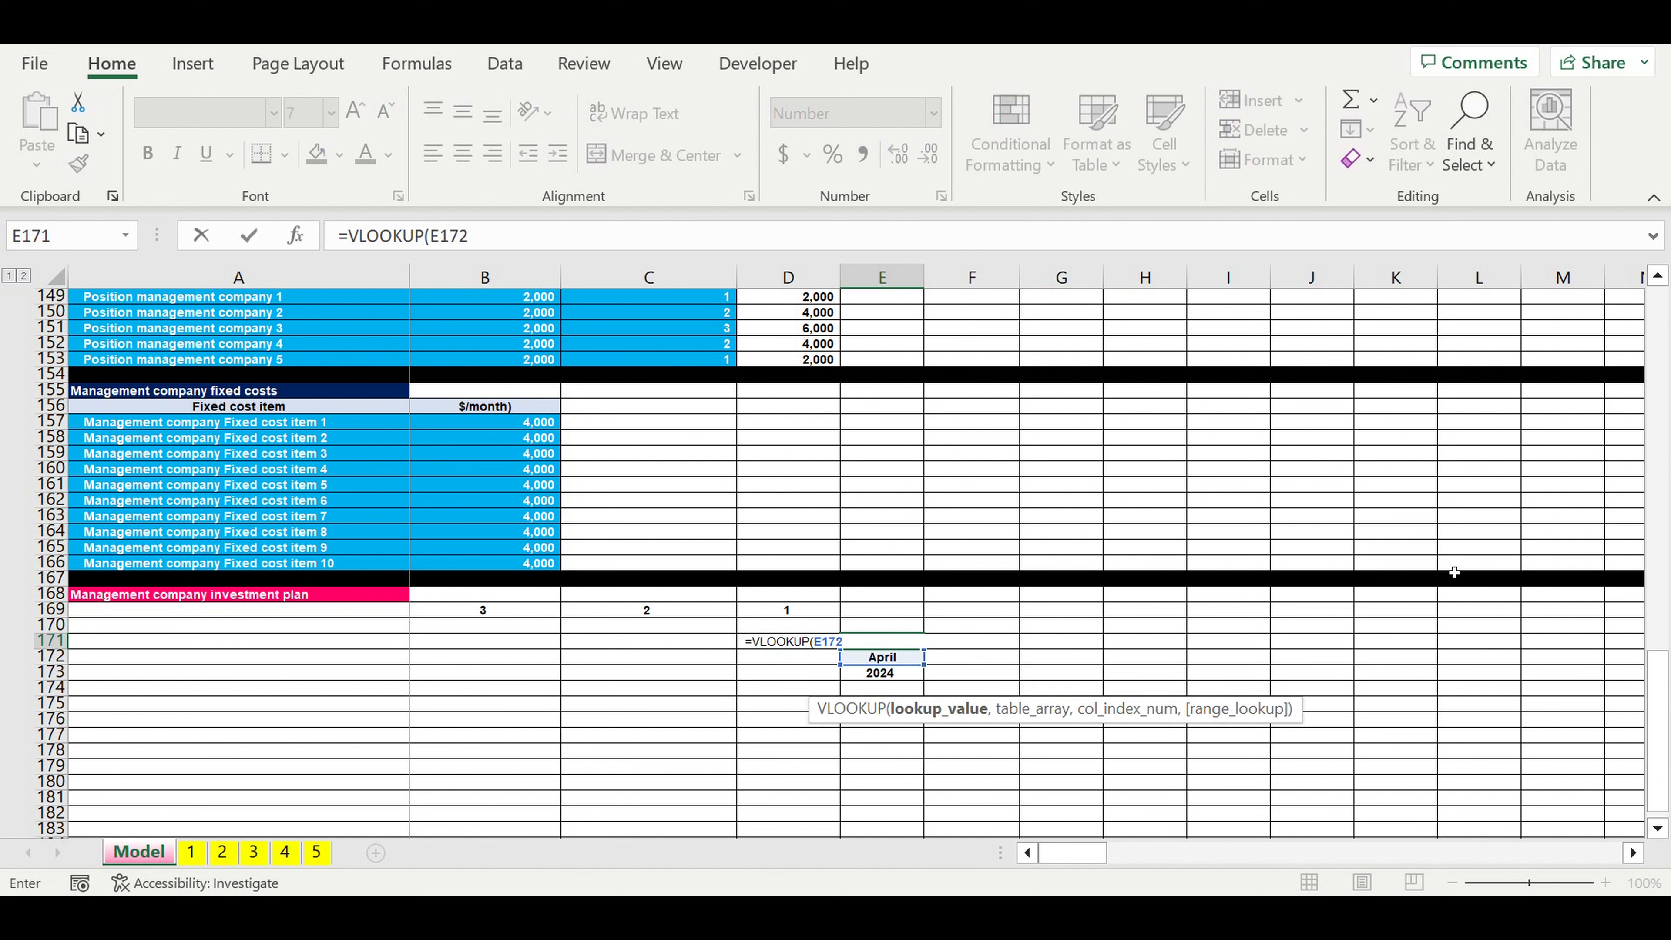
click(502, 235)
text(,)
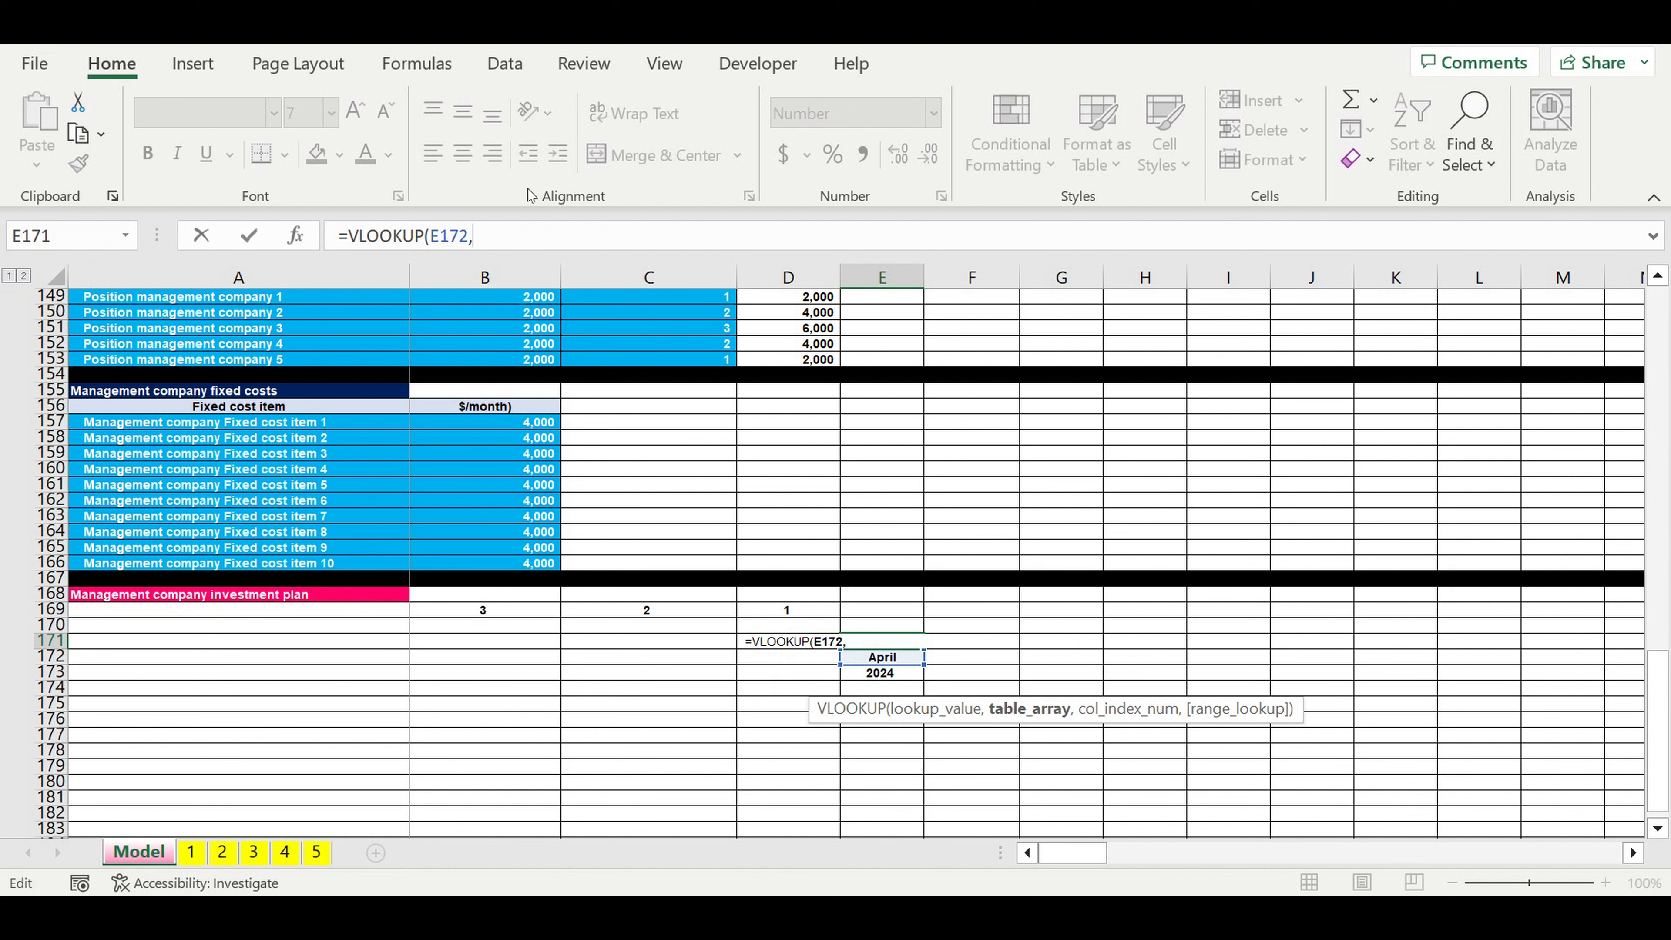
- Complete the VLOOKUP with range C1:D12 on sheet 1 as the table, column index 2 and range lookup 0
click(197, 852)
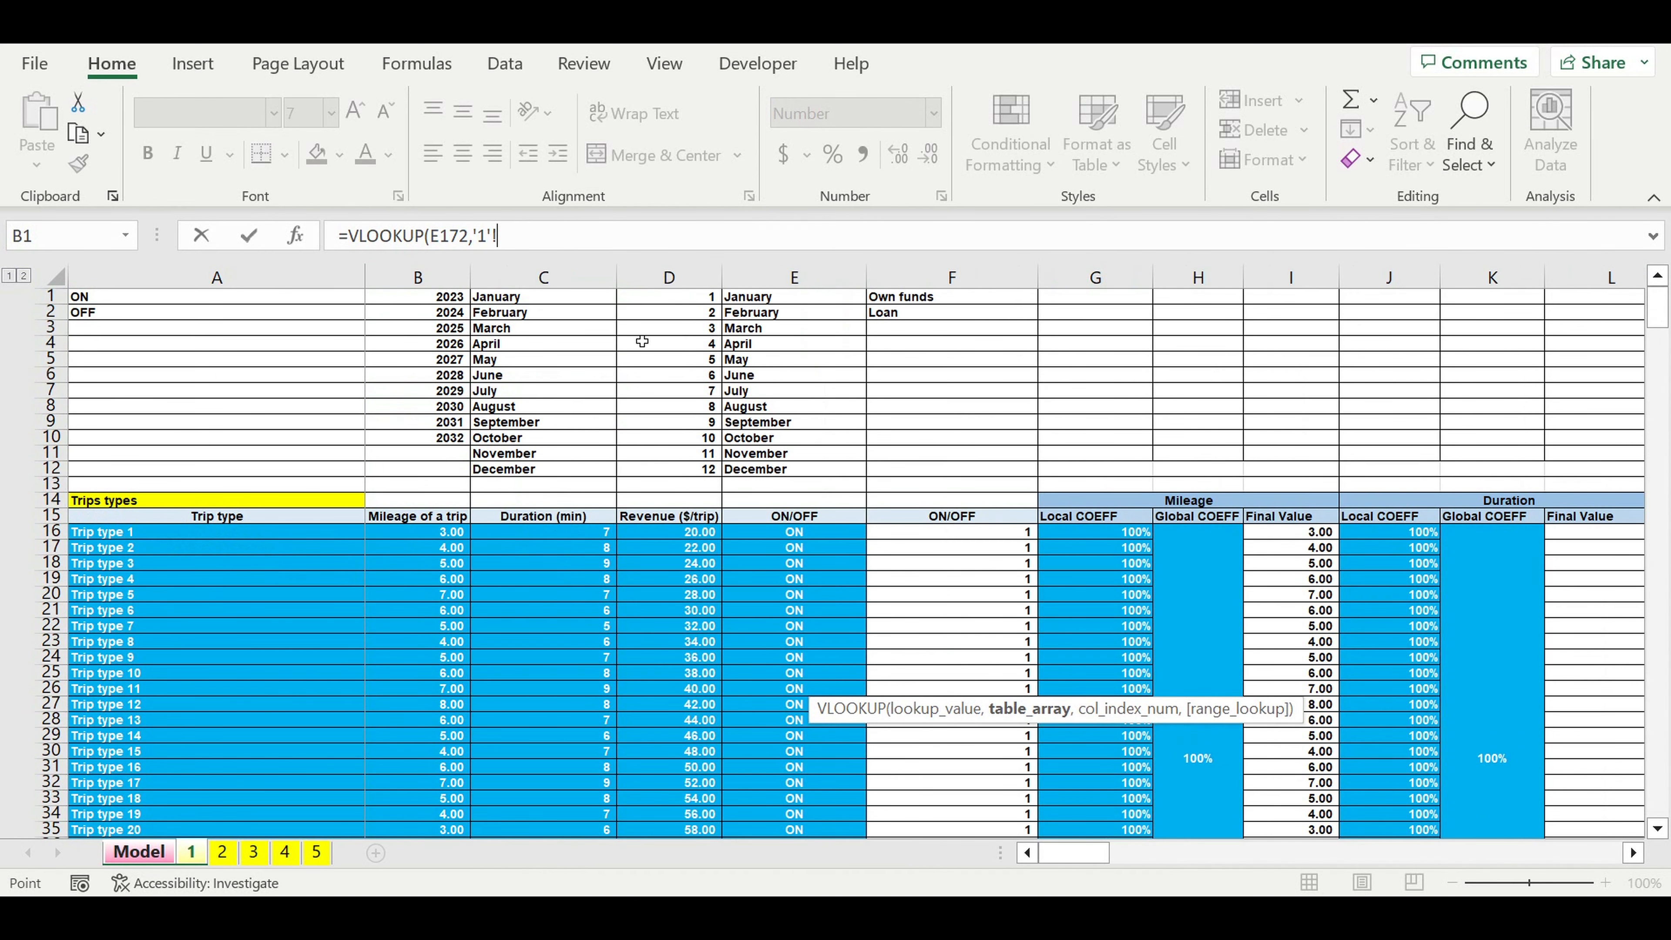
drag(526, 300, 666, 470)
click(587, 236)
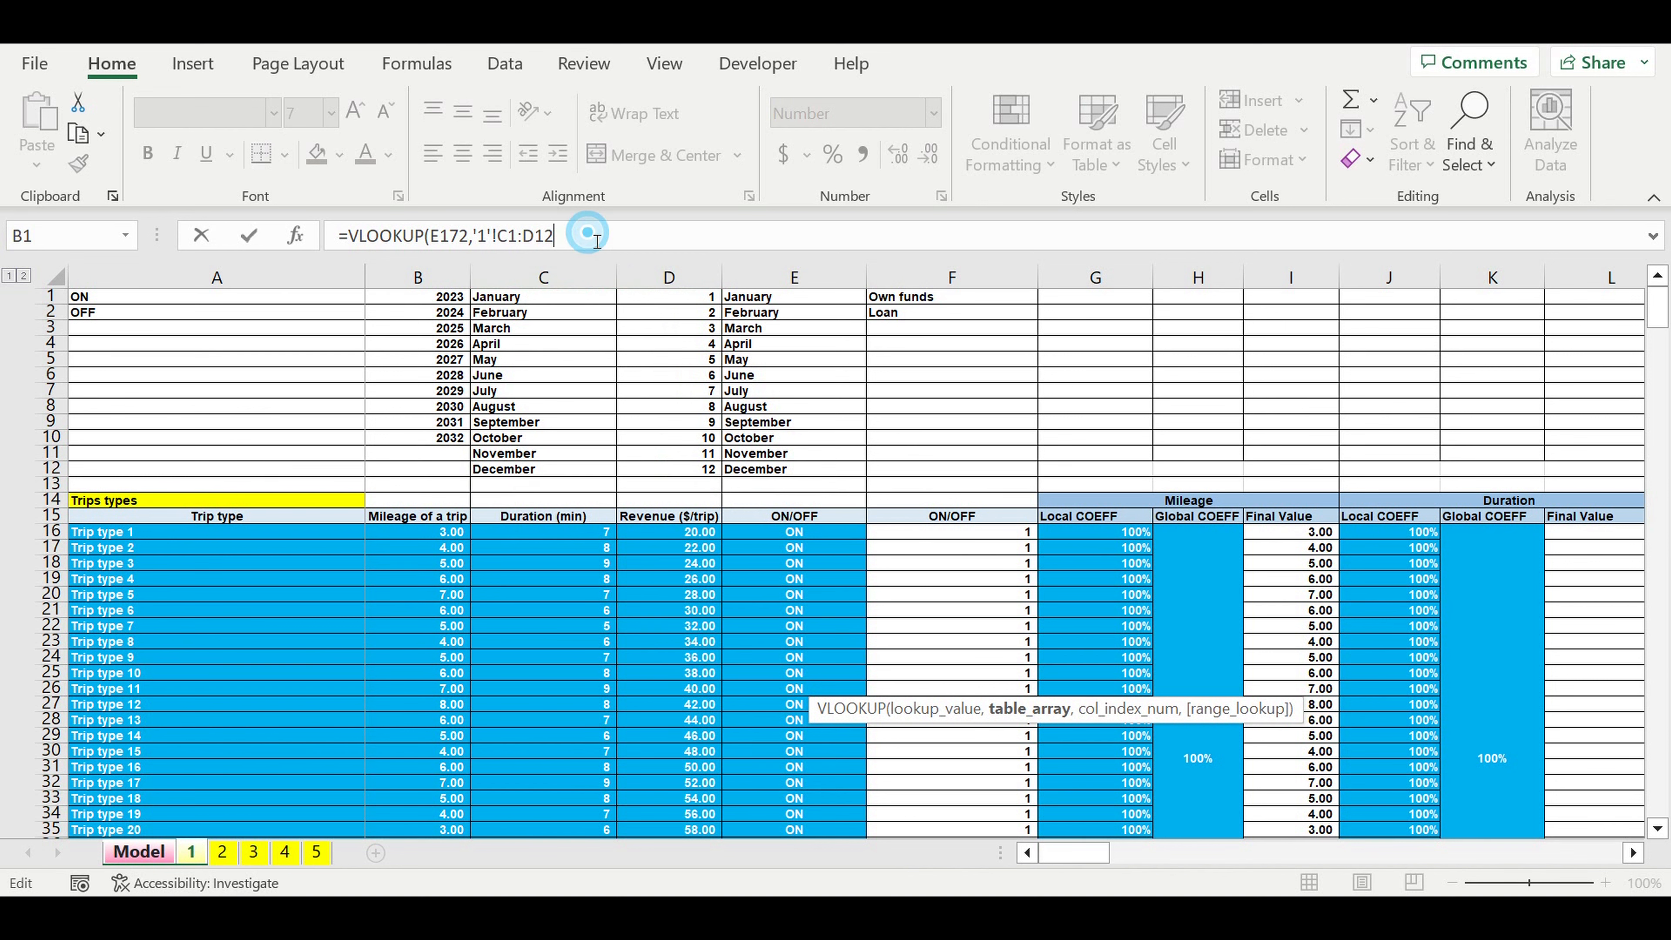
text(,2,)
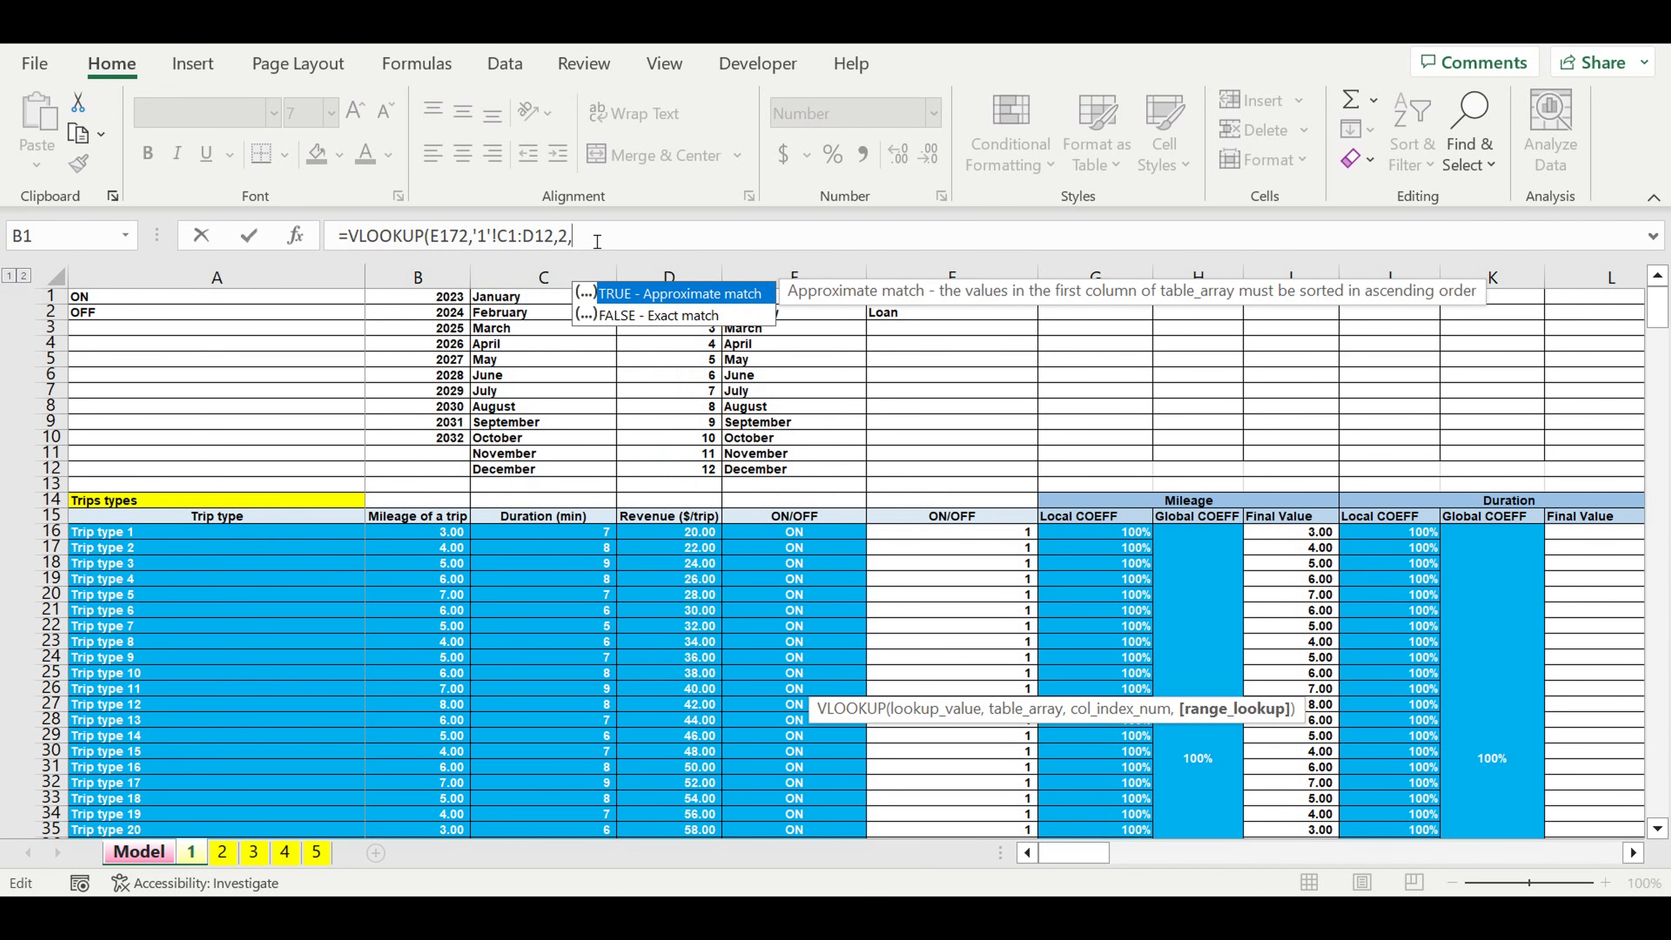
text(0))
key(Return)
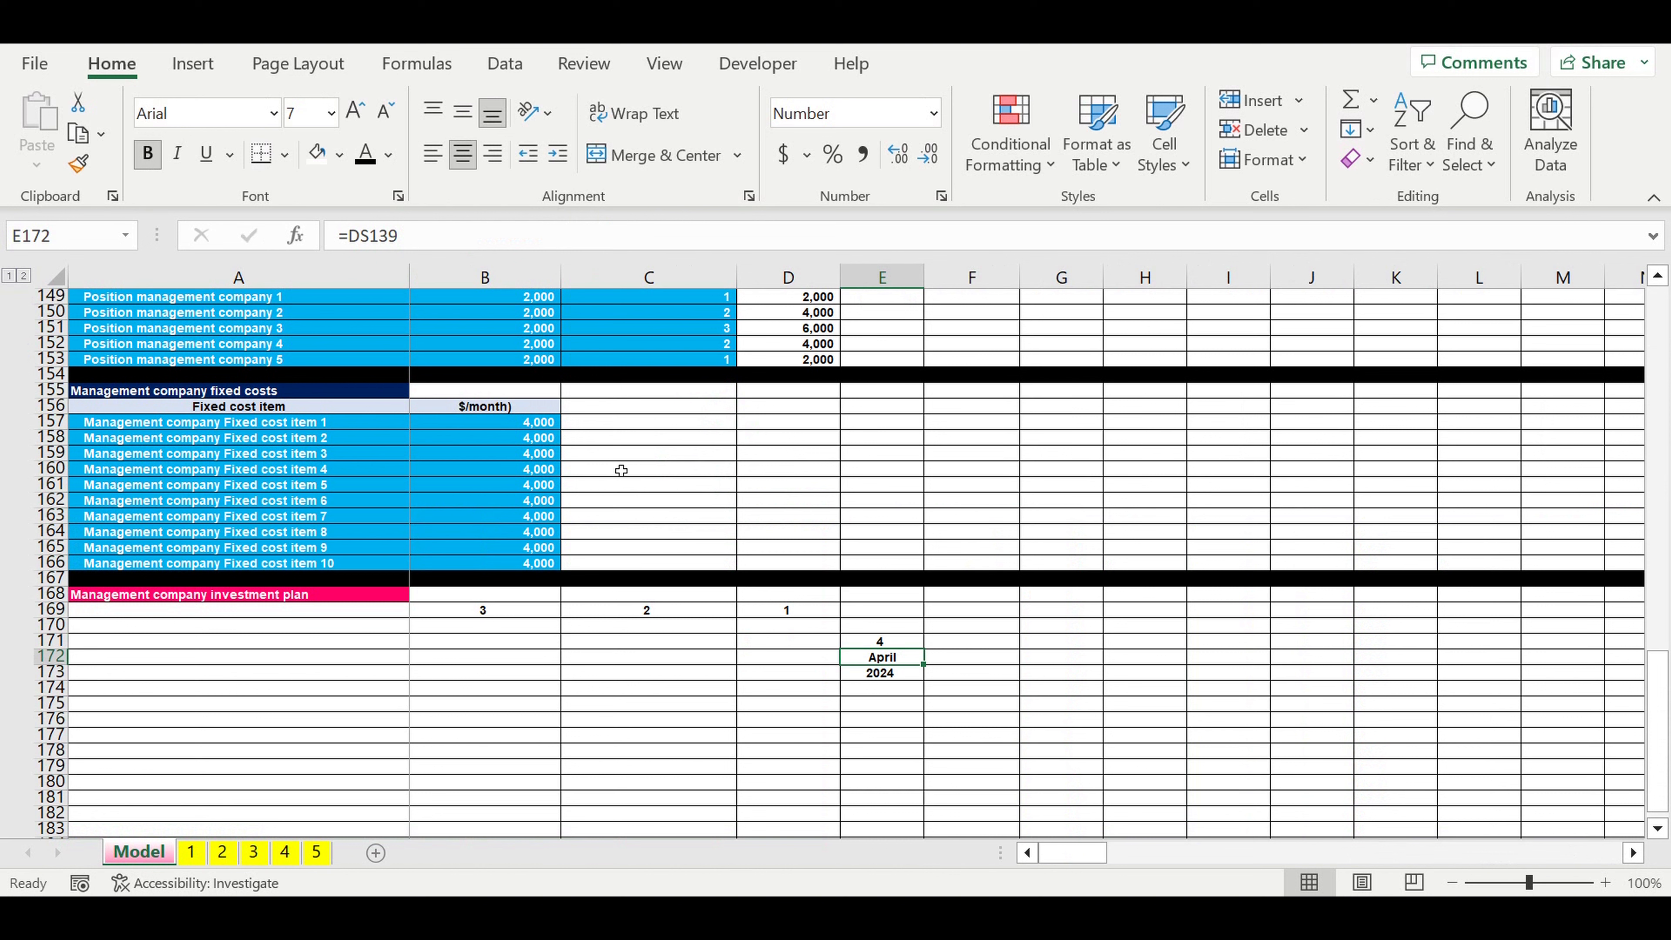
- Begin an IF formula in D171 that tests E171-1=0 and gives 12 as the value if true
click(798, 643)
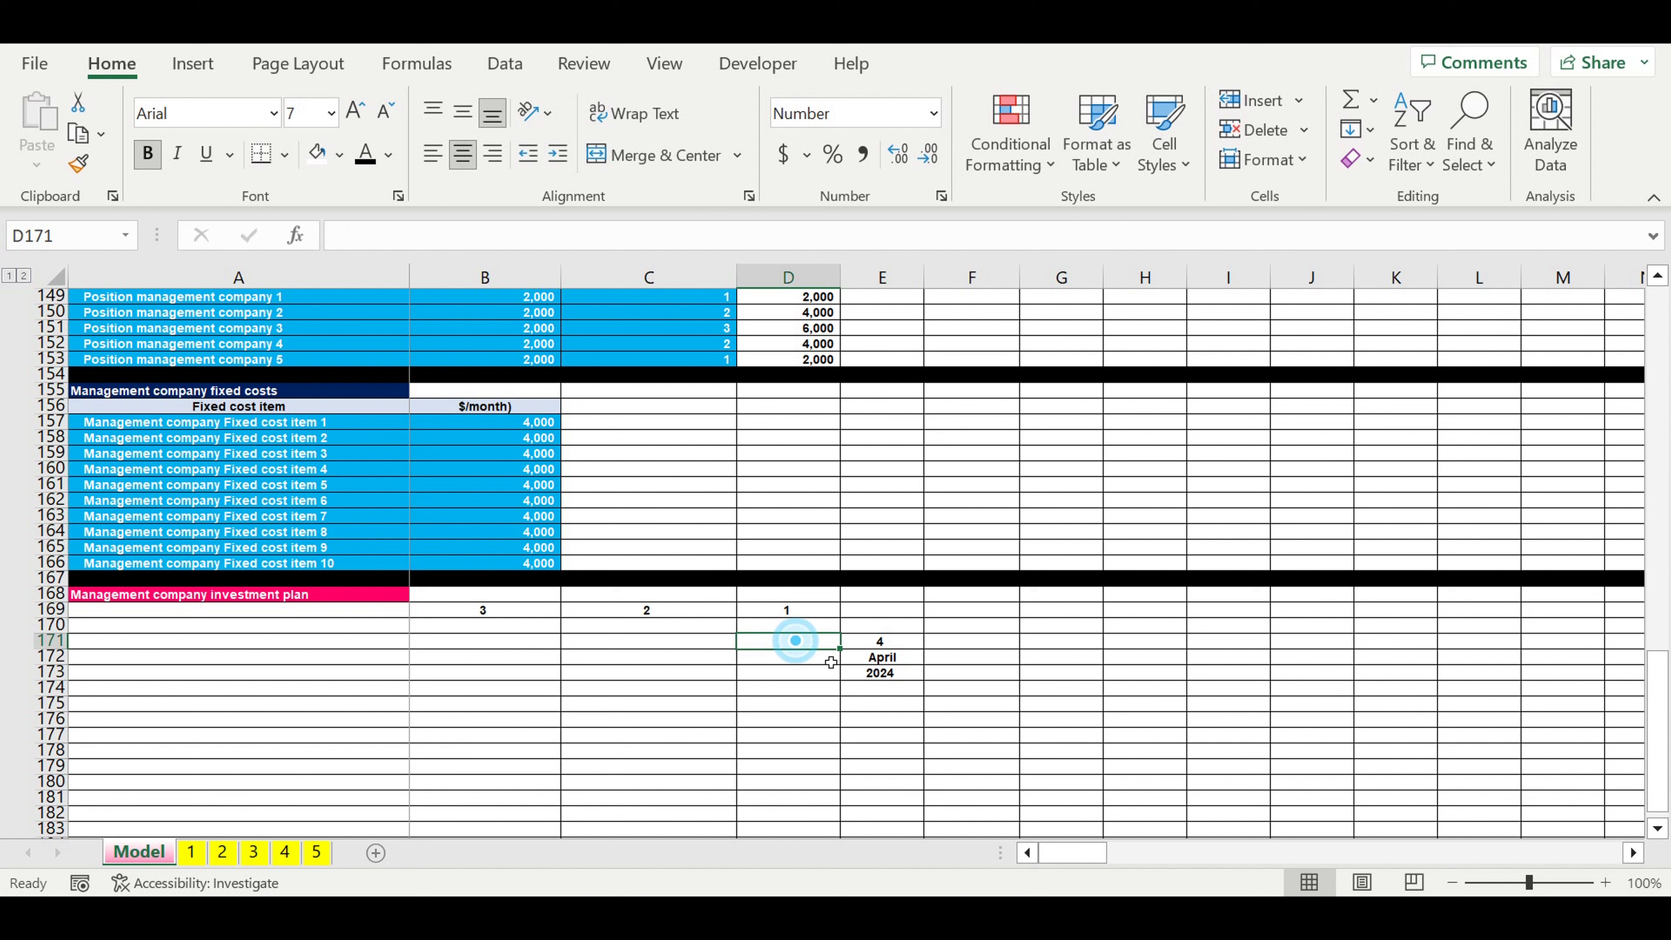
drag(903, 643, 421, 648)
click(784, 641)
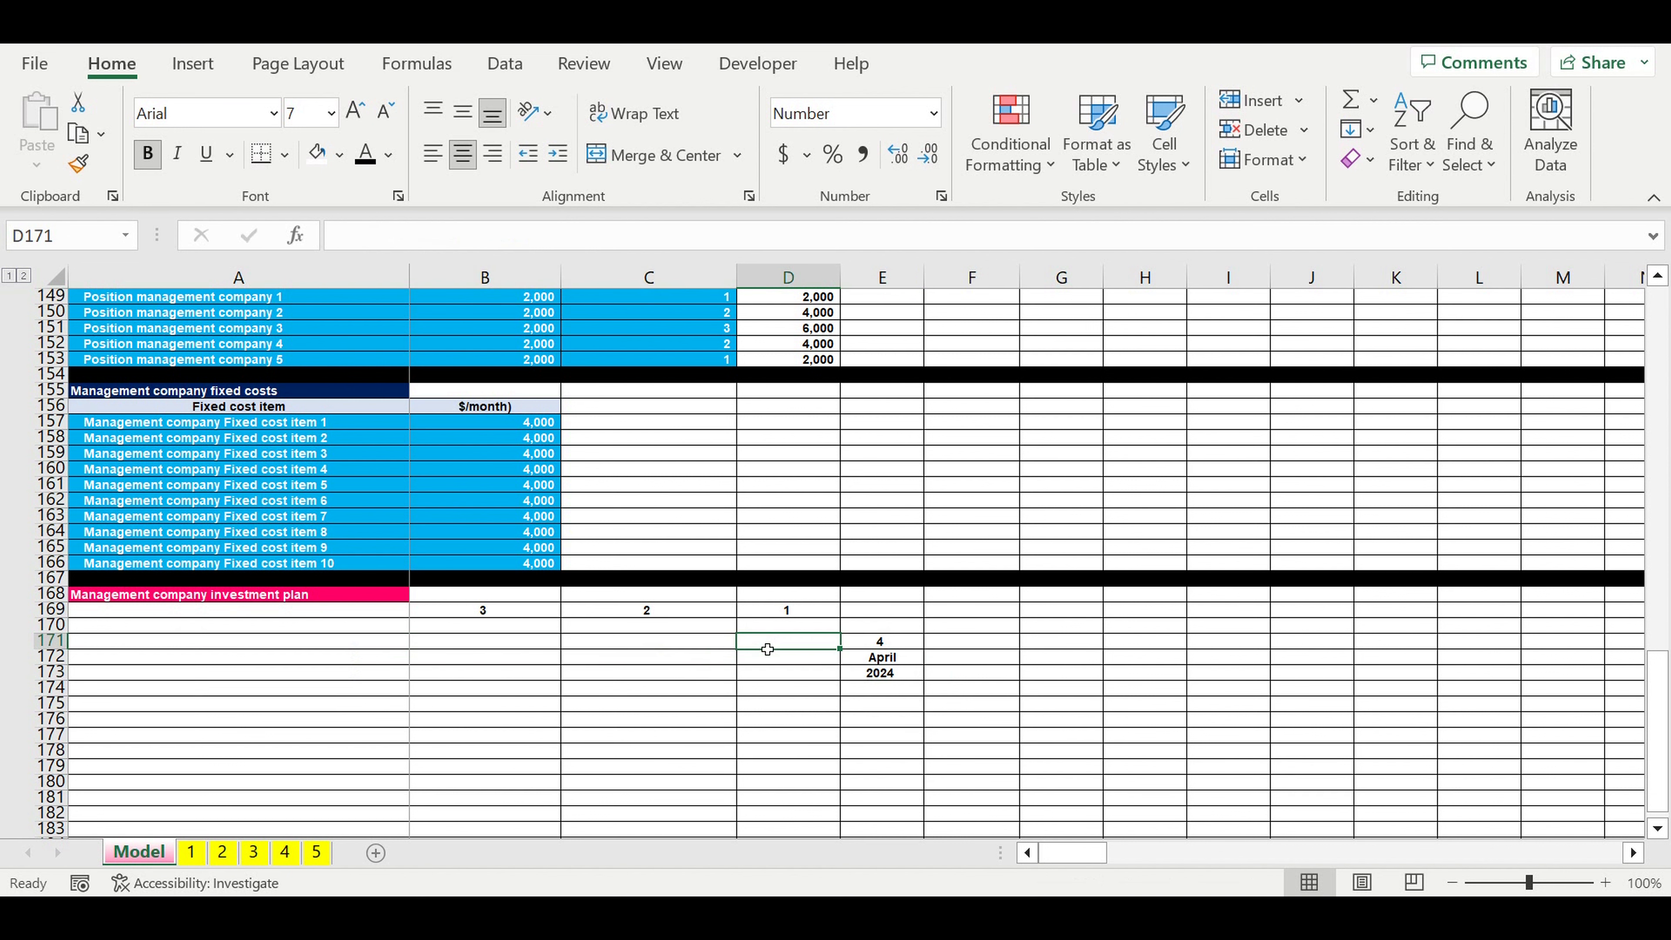
text(=if()
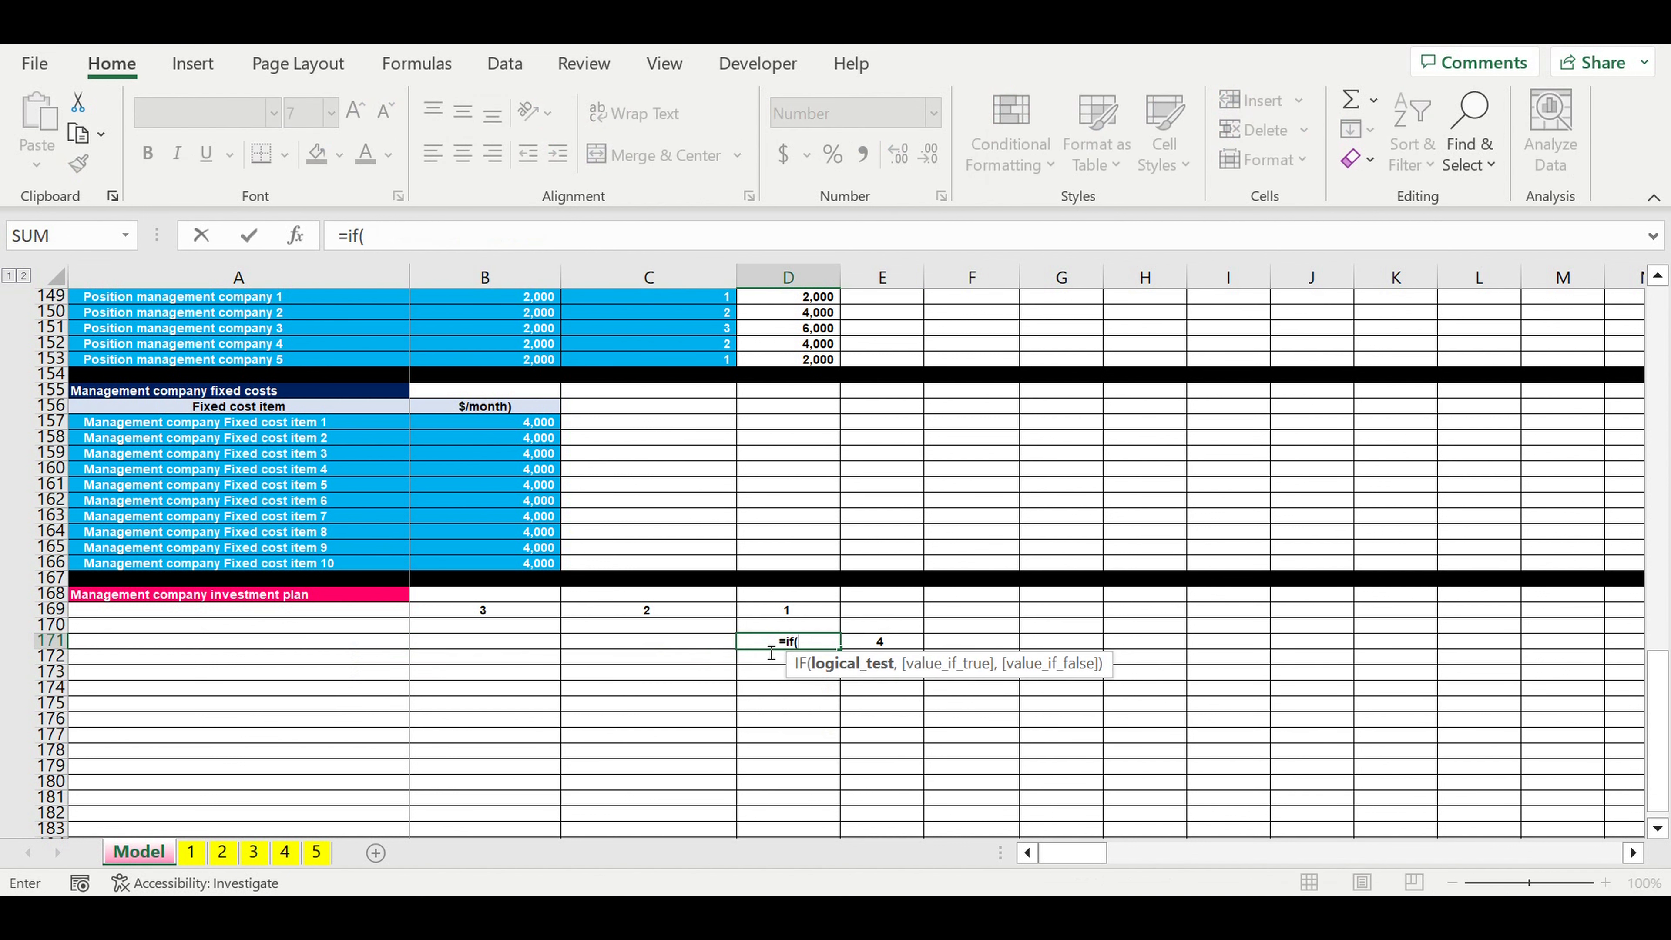
click(885, 644)
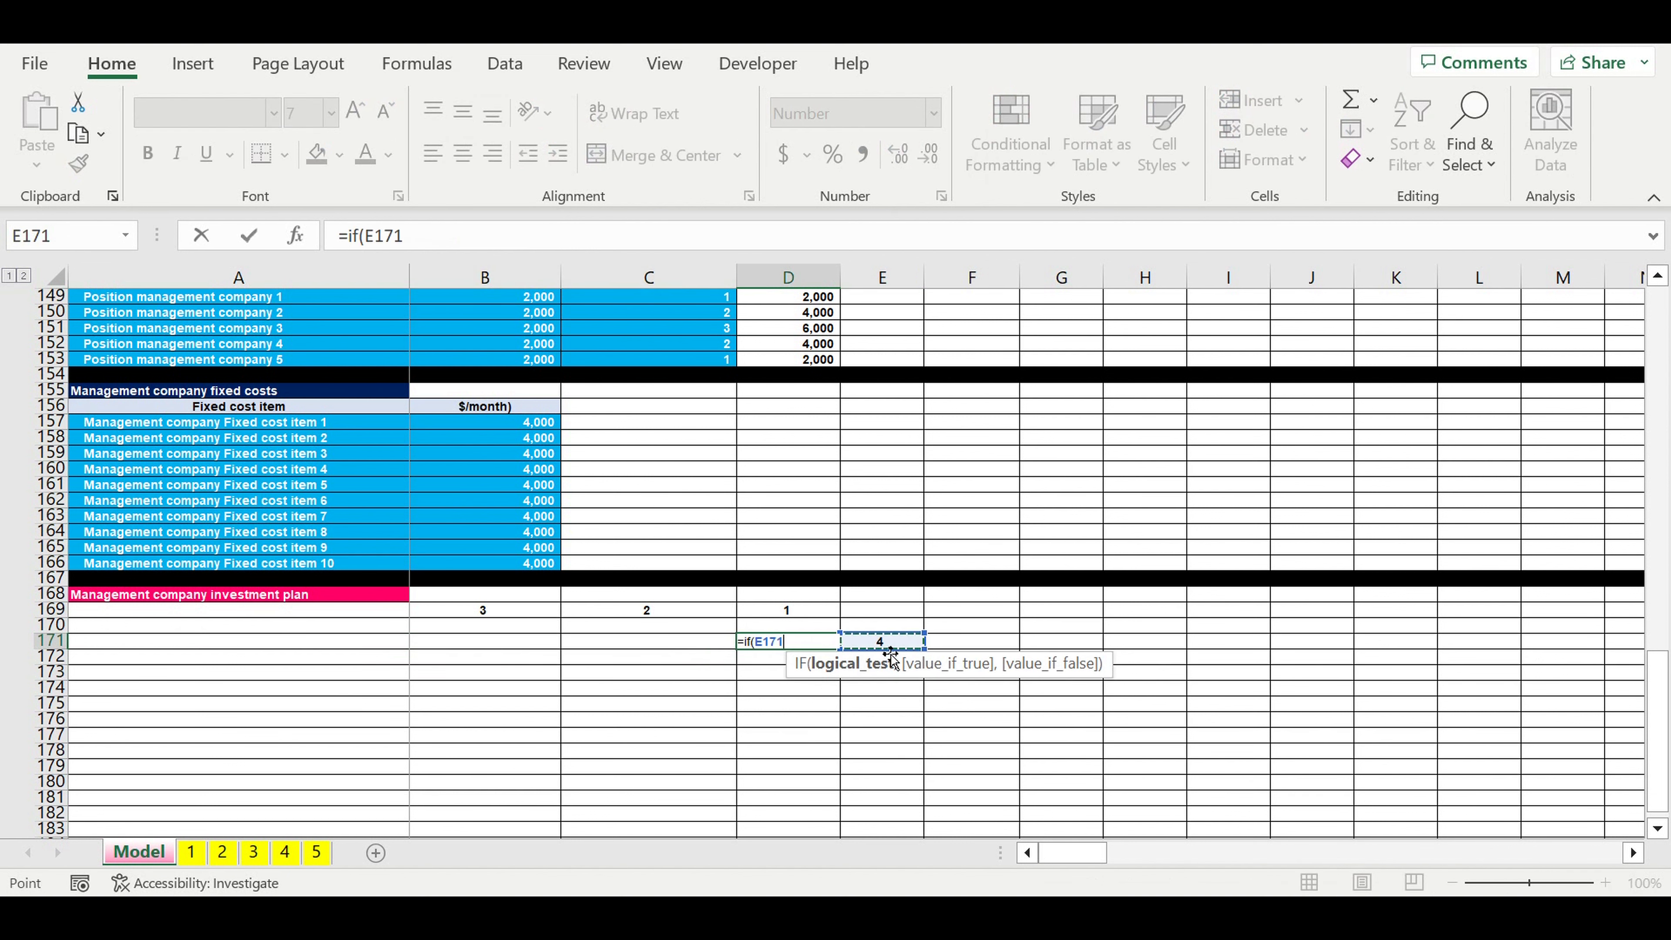
text(-1=)
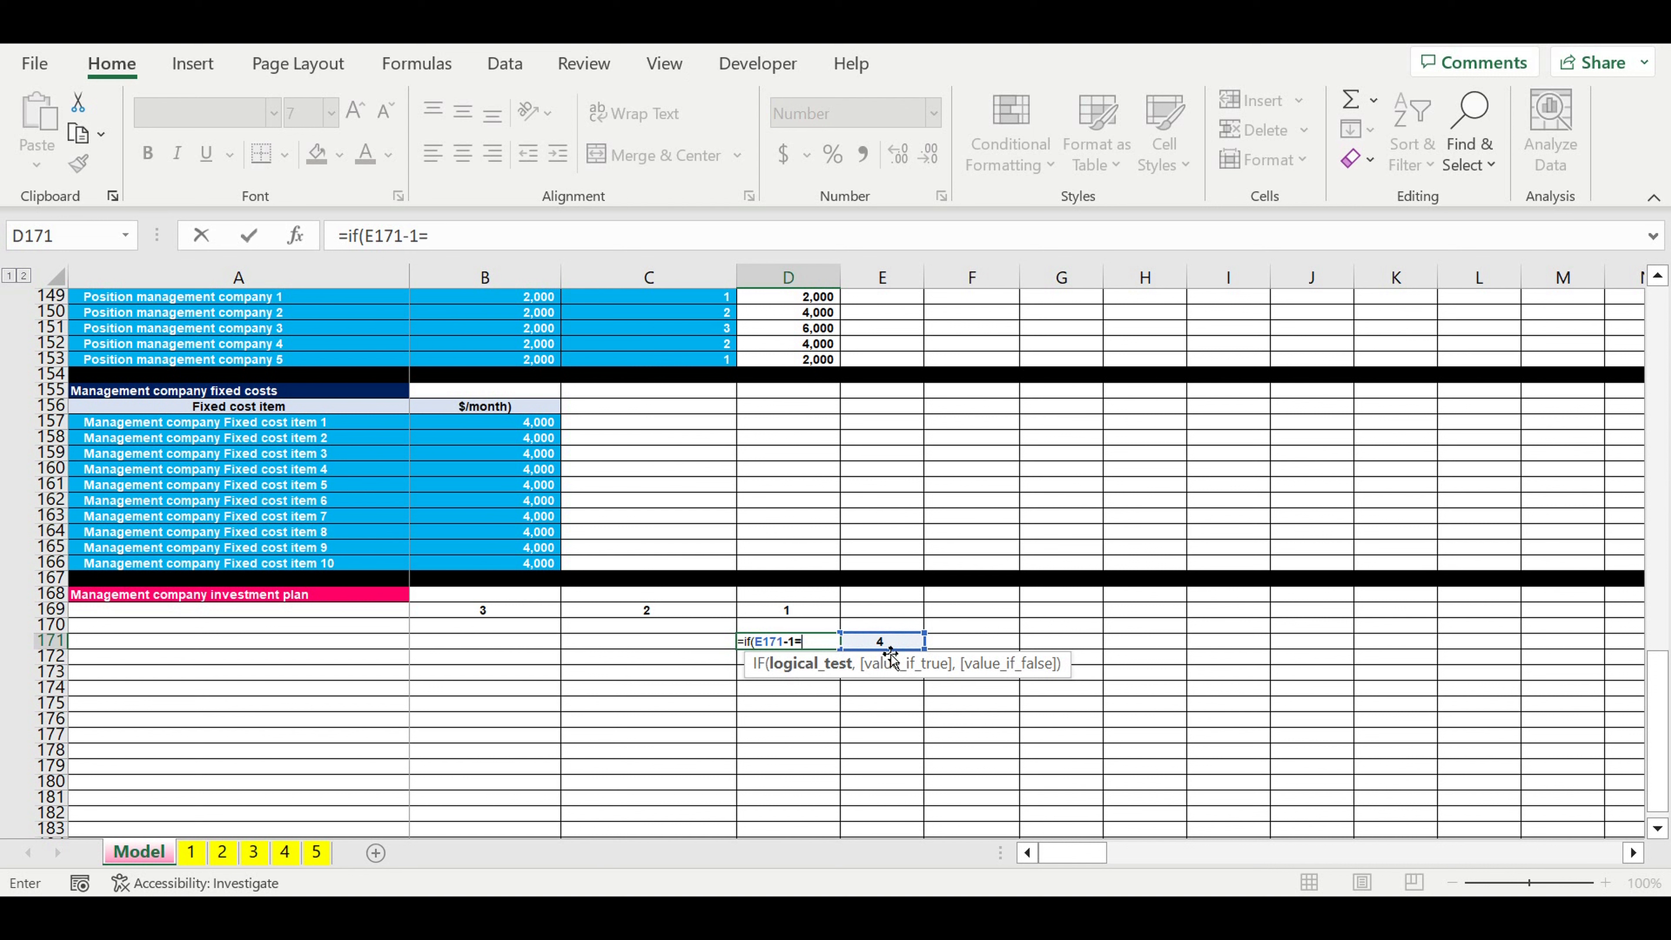
text(0,12)
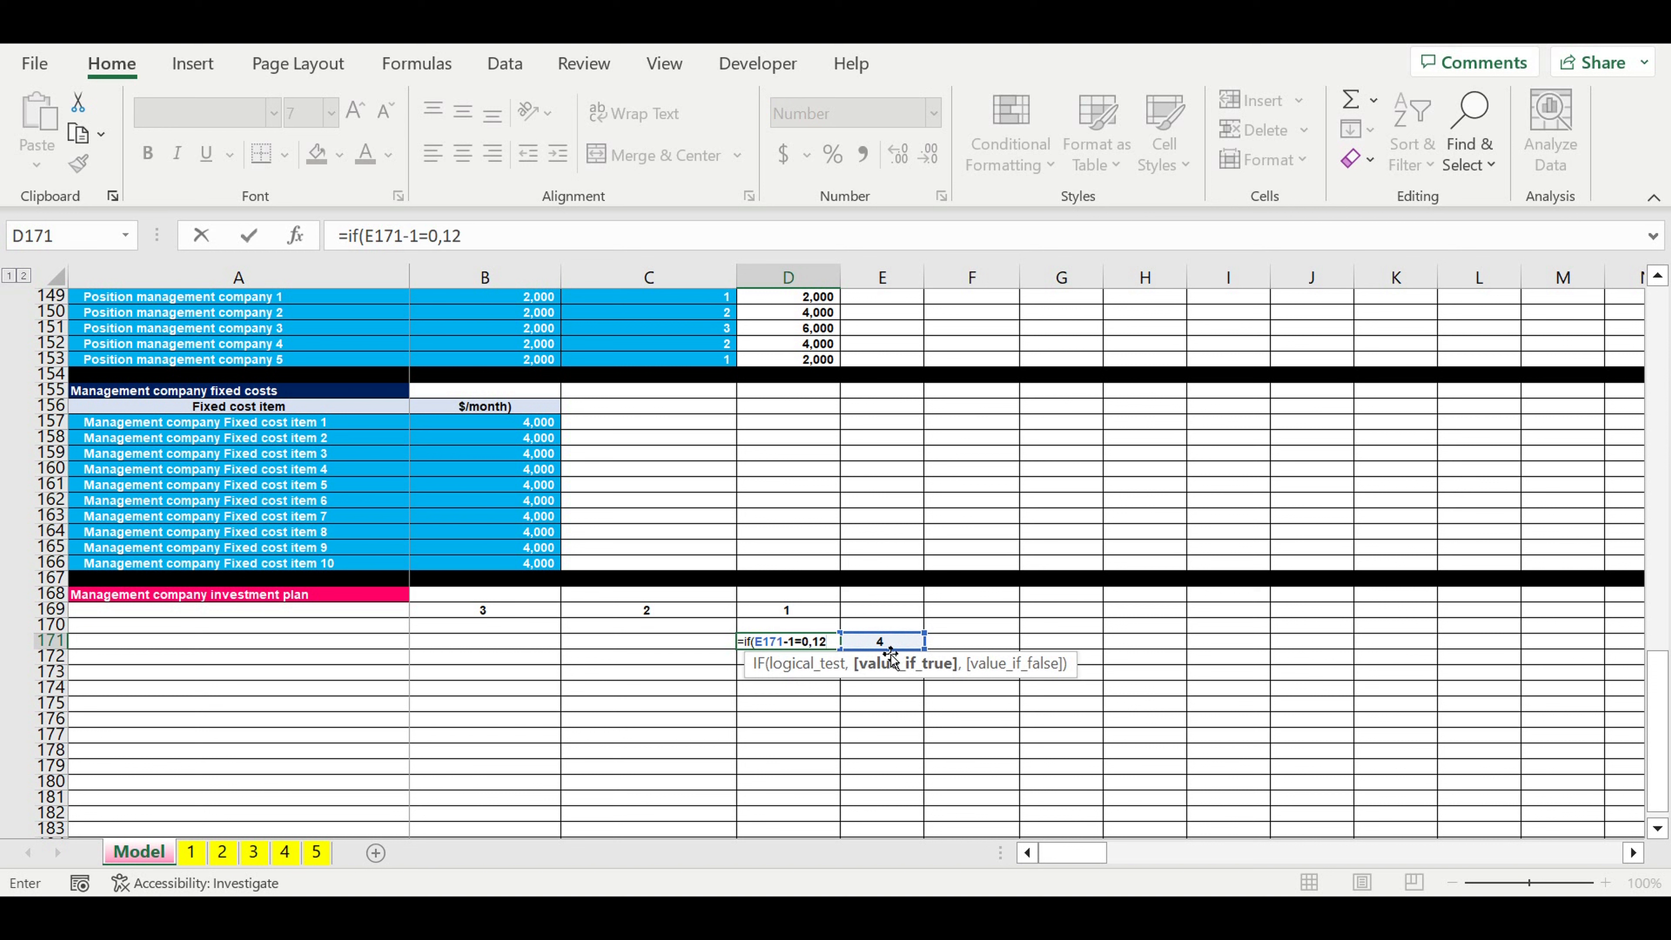
text(,)
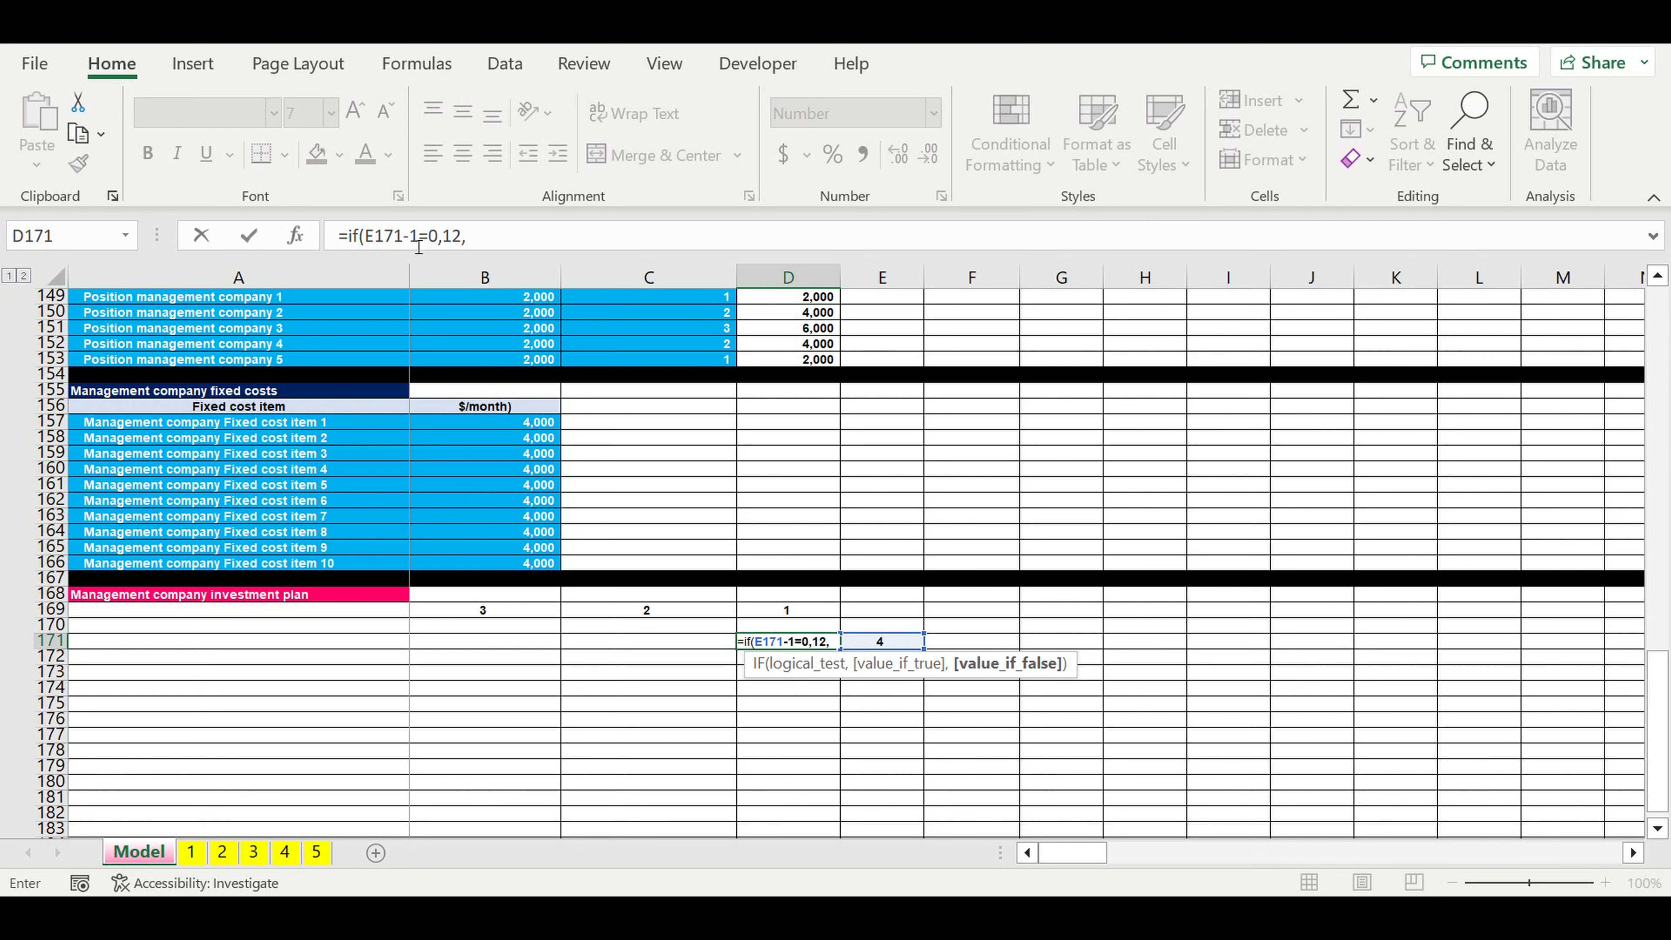
- Finish the IF formula in D171 by reusing its E171-1 expression as the value if false
drag(366, 237, 418, 236)
key(ctrl+c)
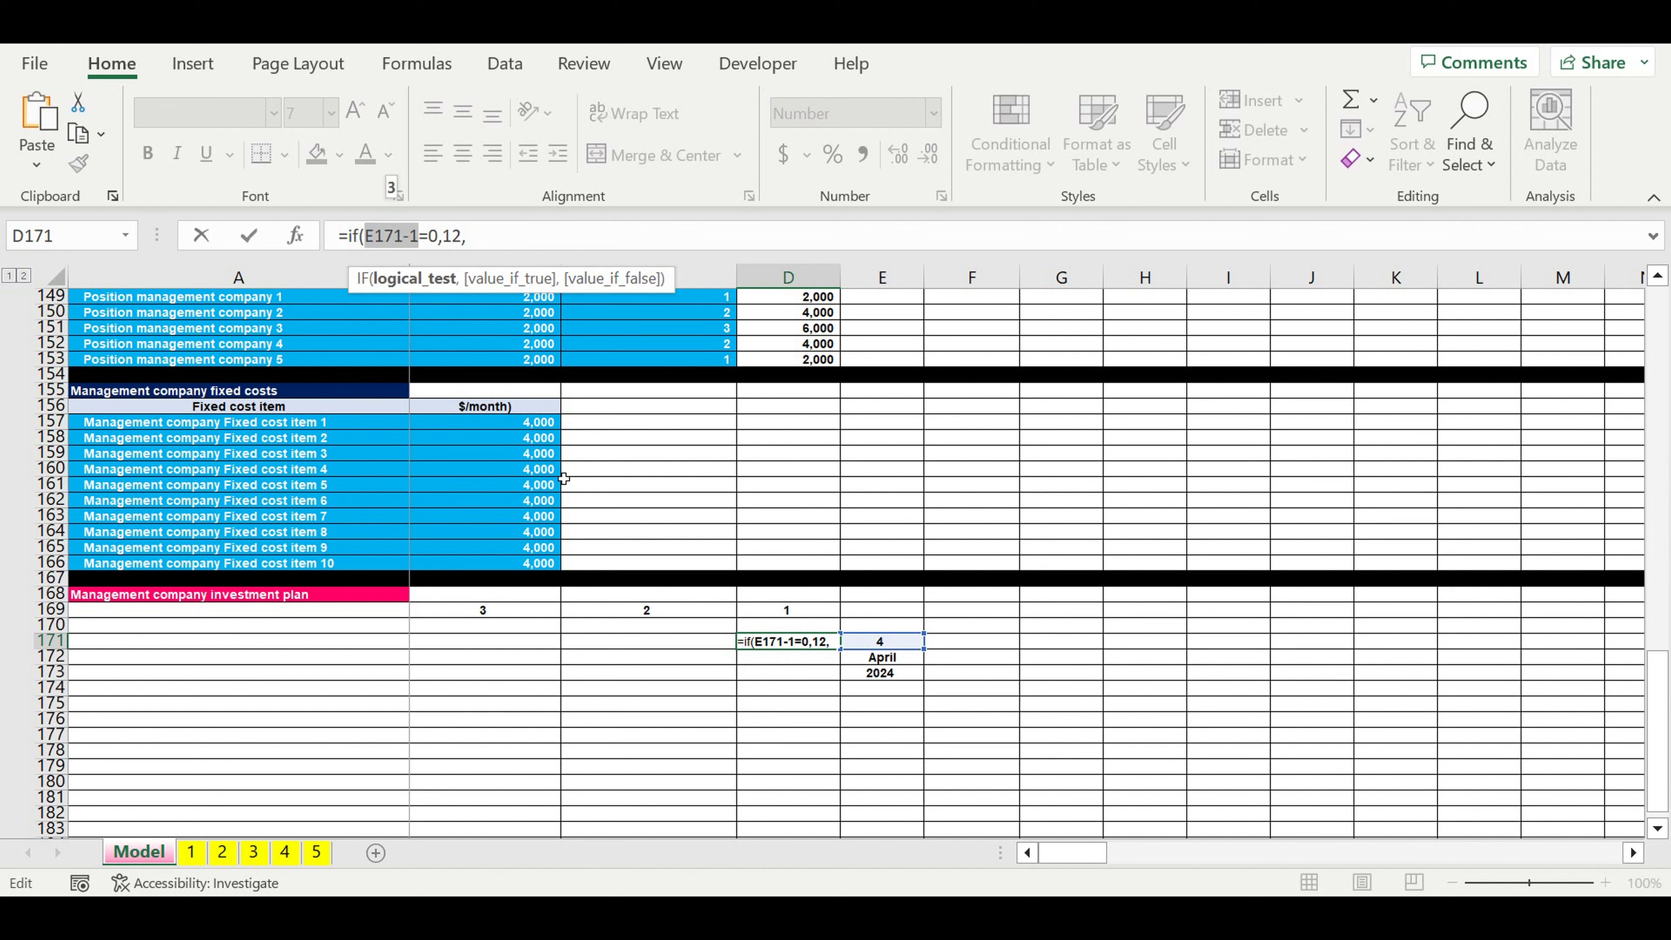
click(500, 240)
key(ctrl+v)
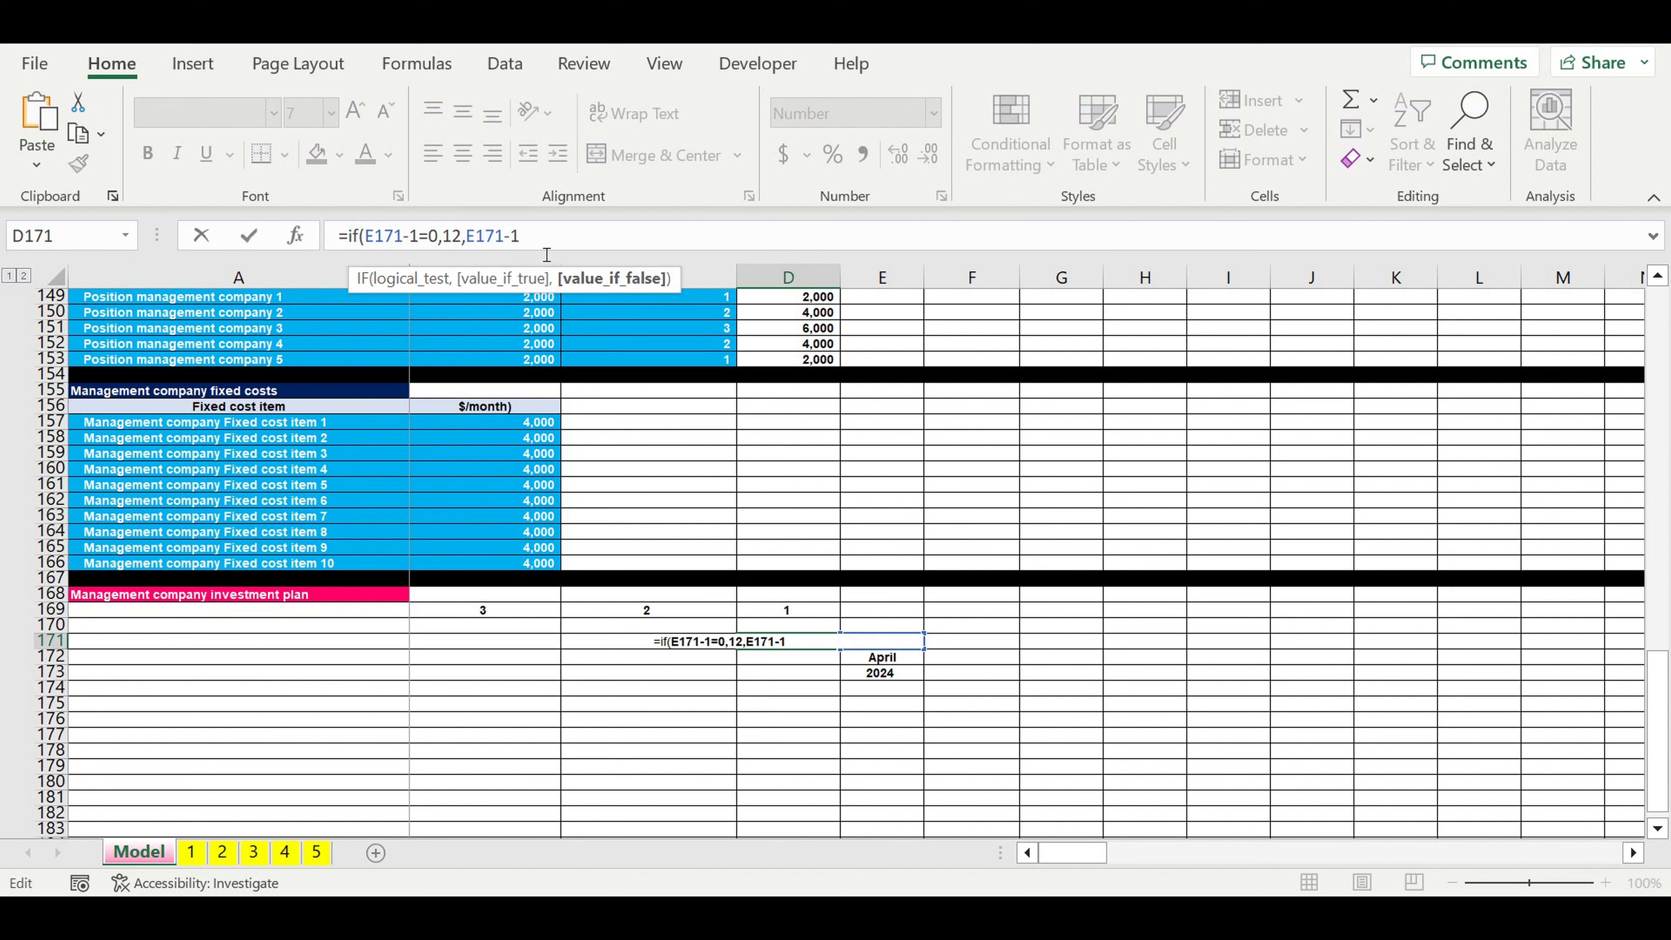
text())
key(Return)
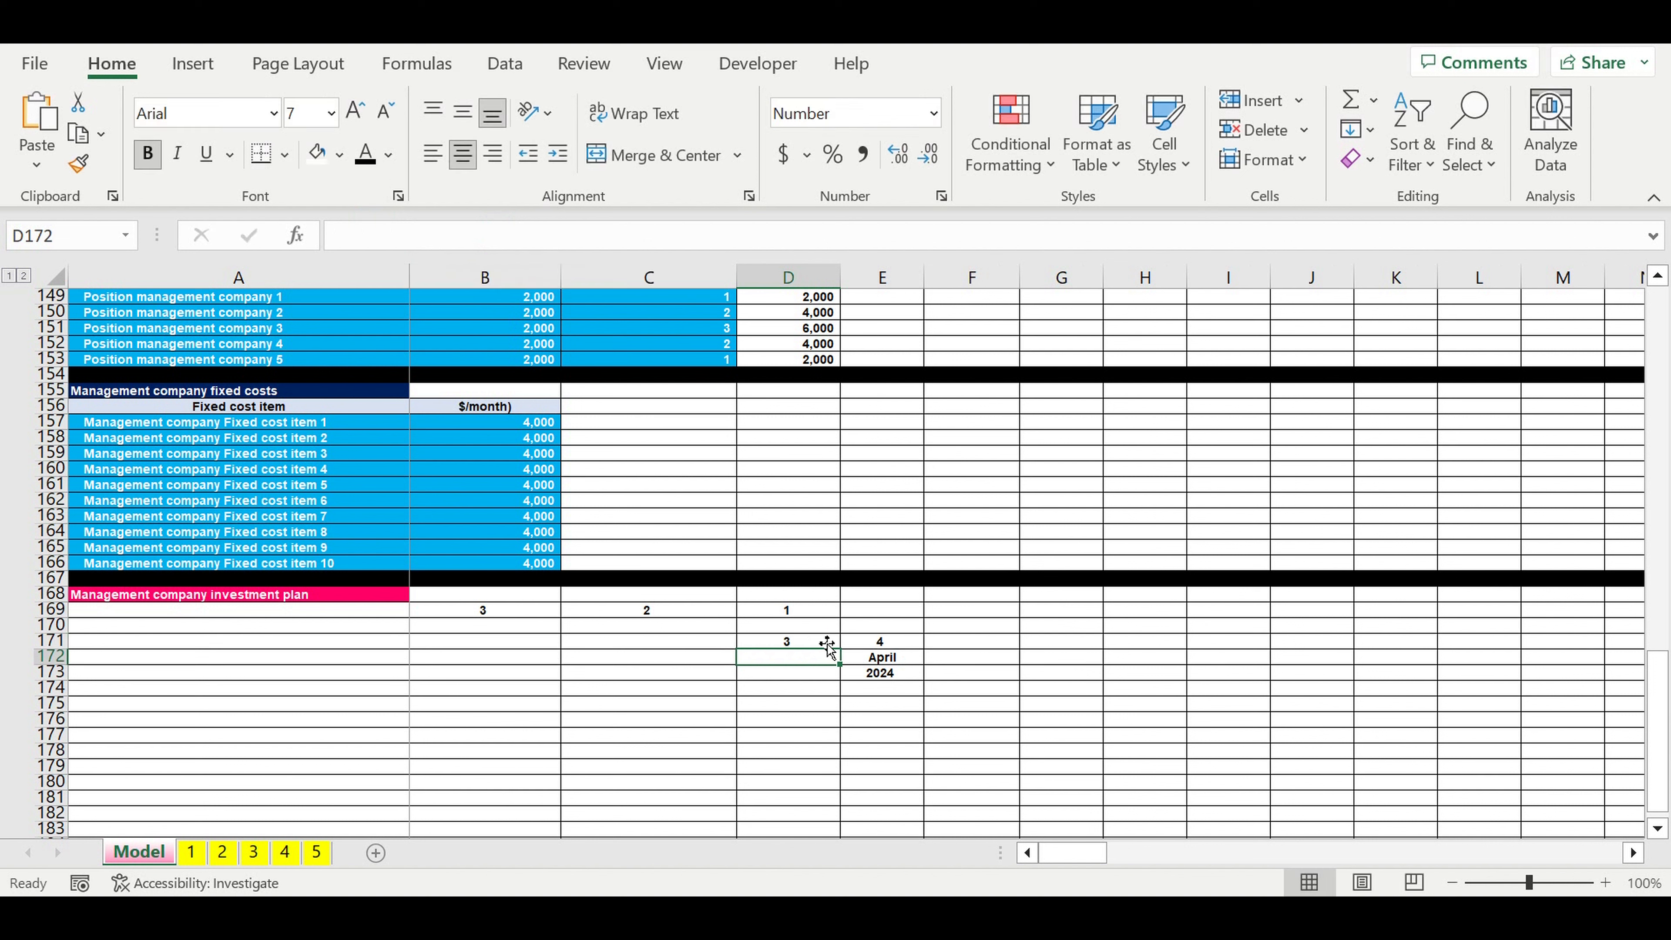
- Fill the IF formula from D171 leftwards across C171 and B171
click(825, 641)
drag(840, 650, 418, 649)
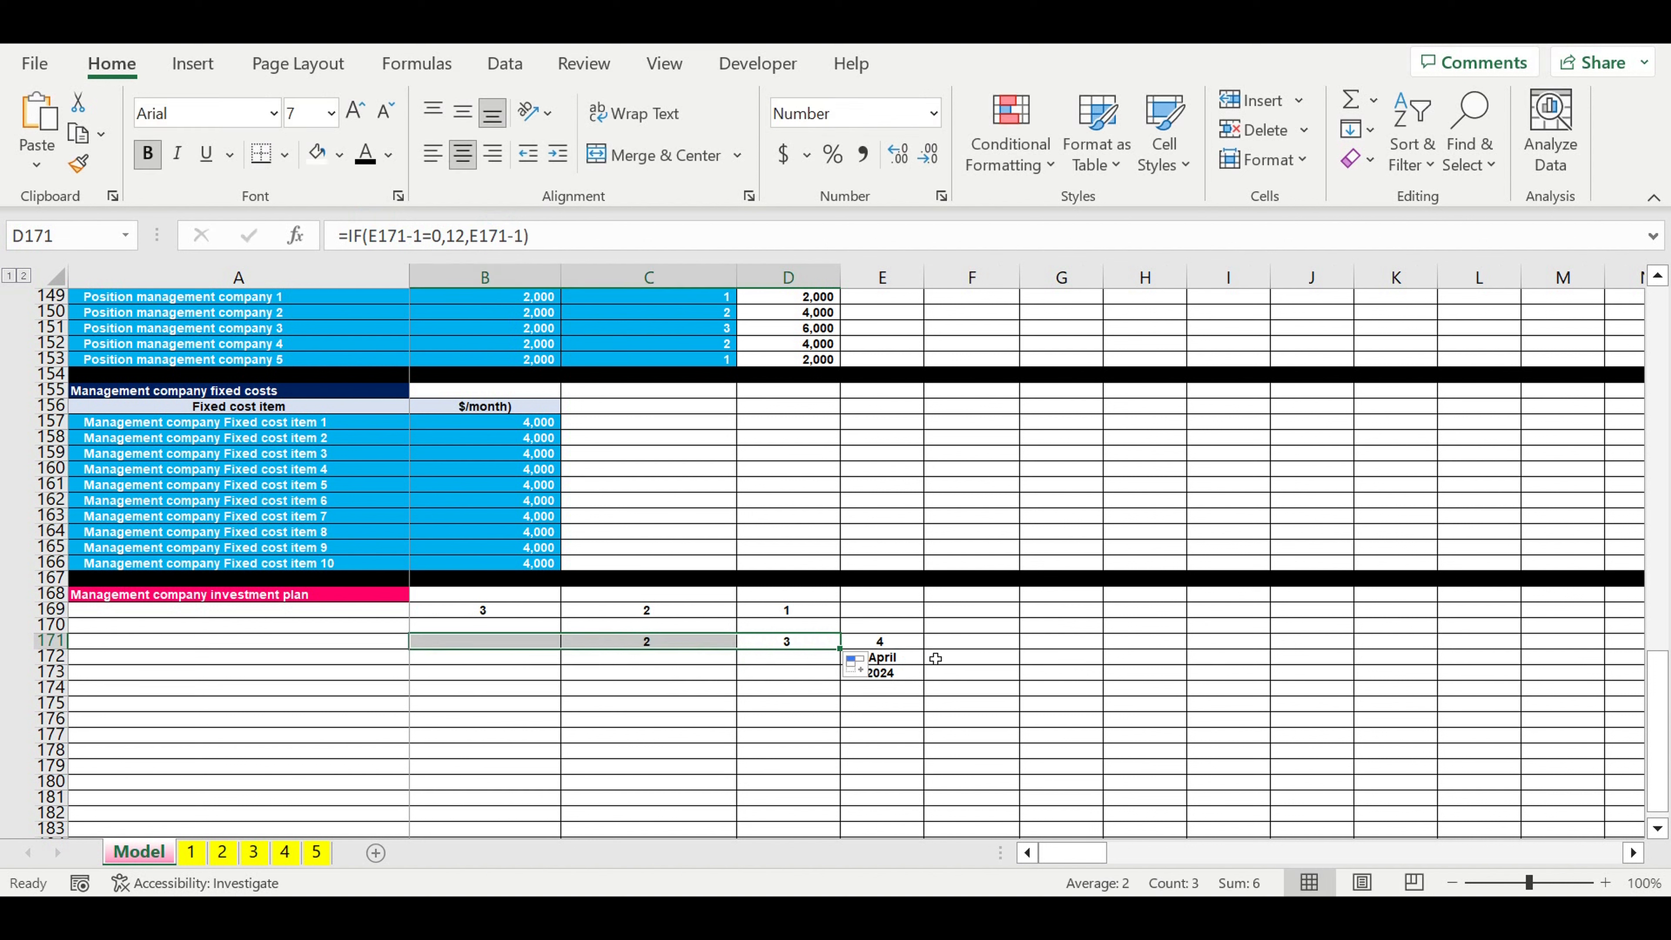
click(1040, 646)
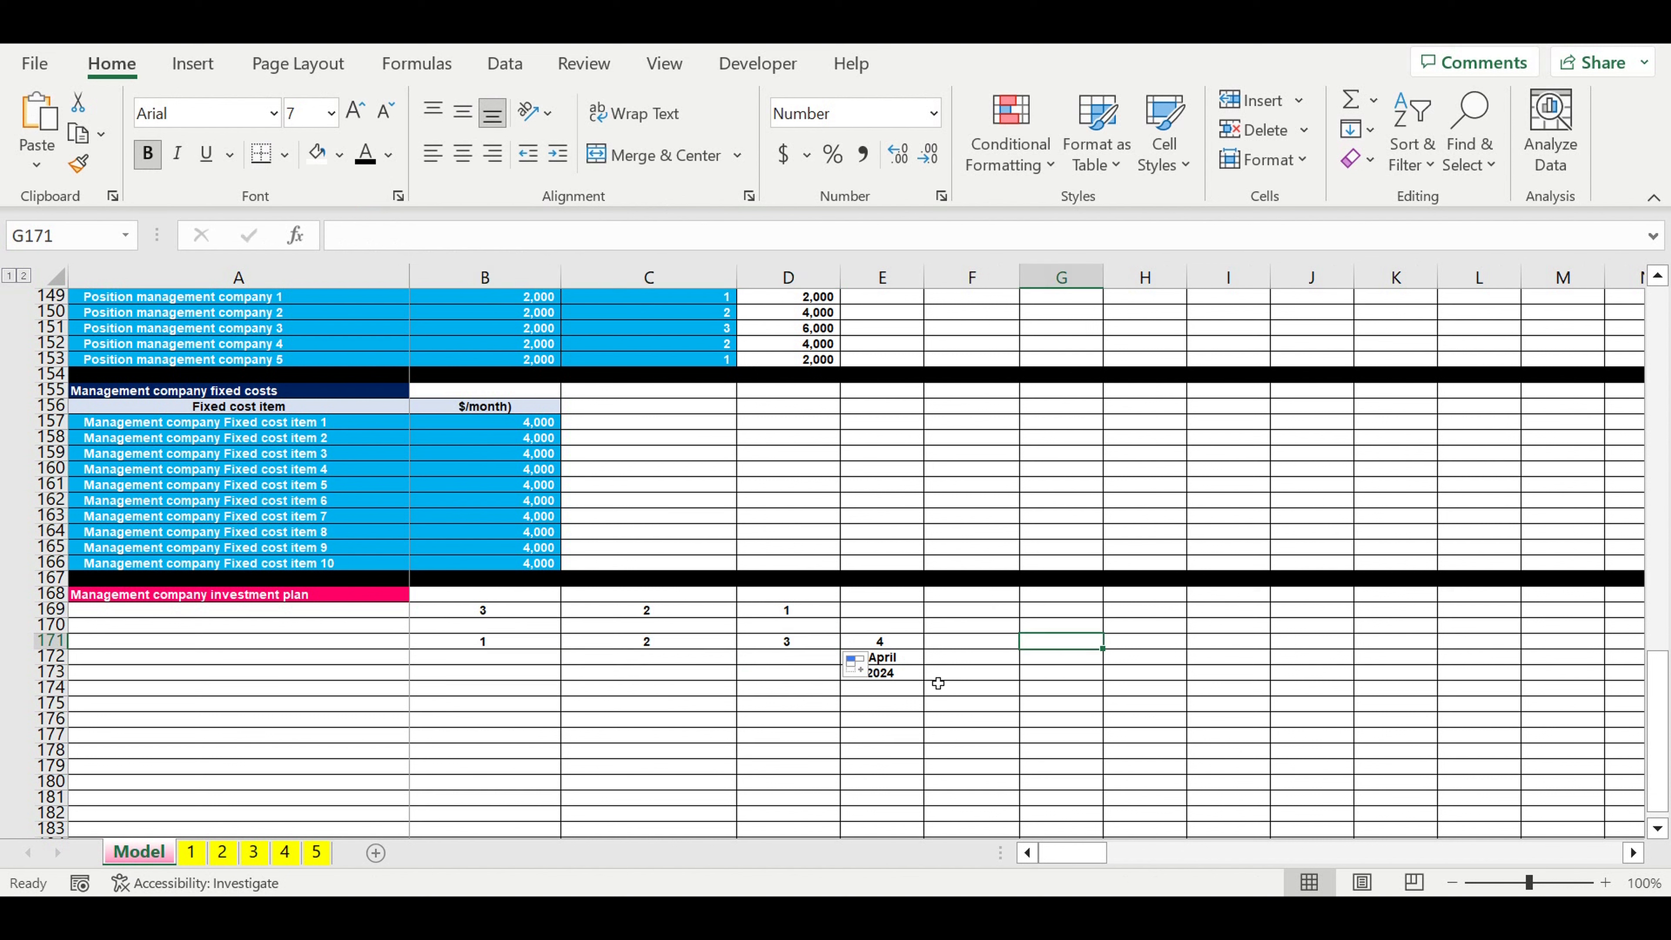
click(907, 657)
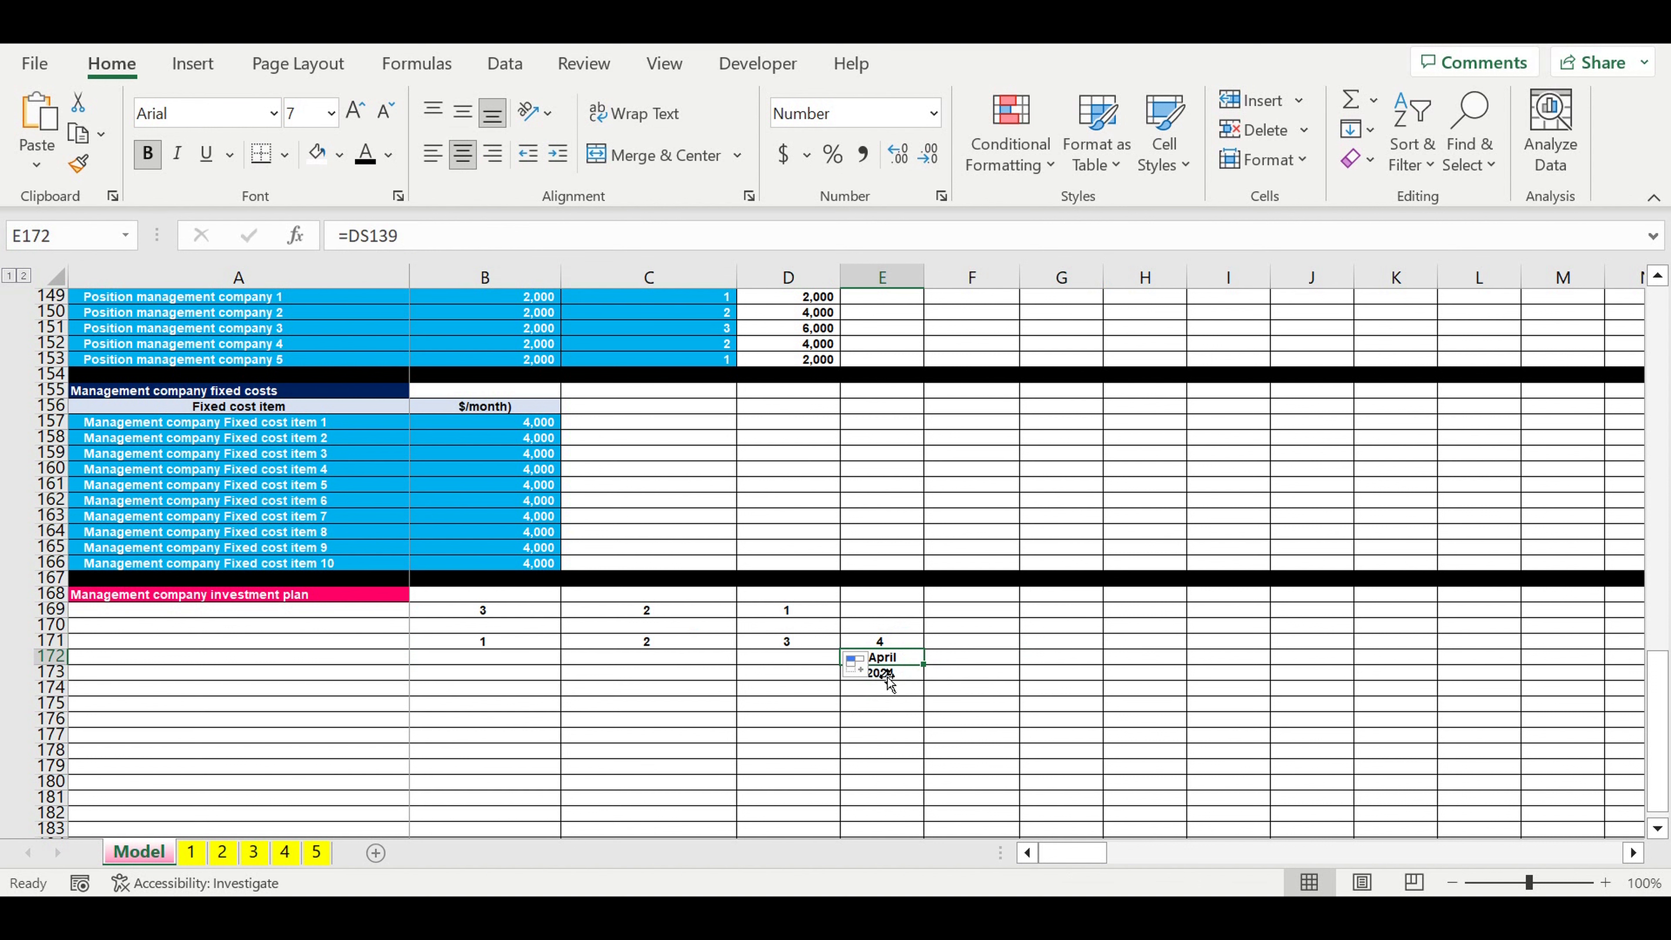
click(783, 657)
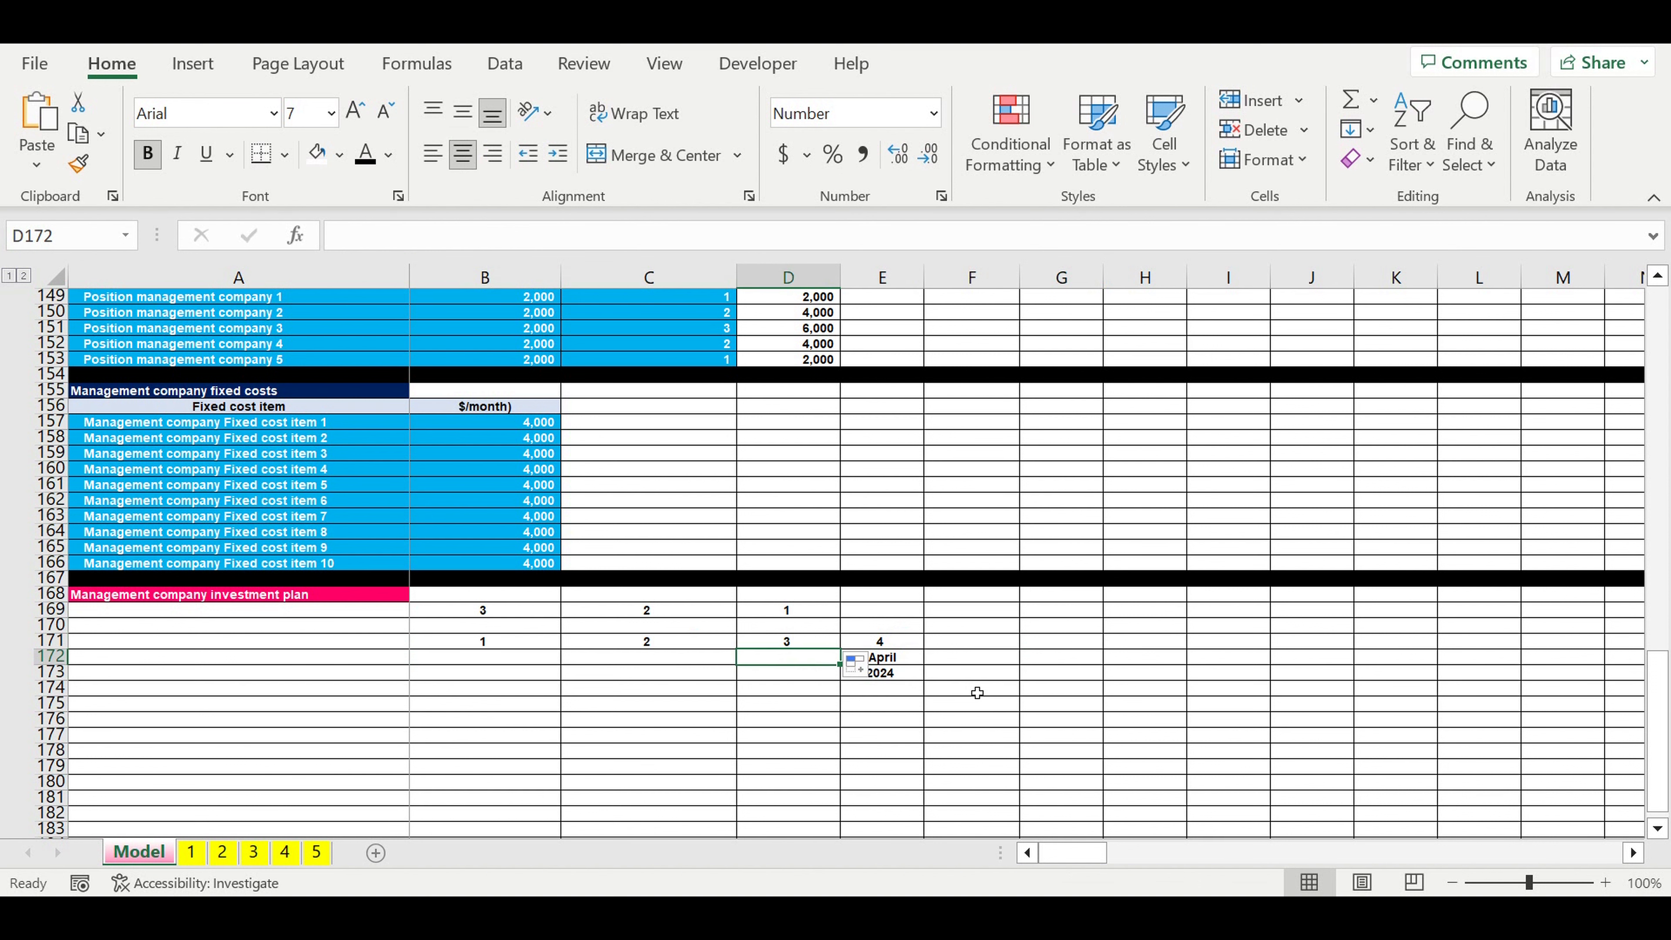
- Set the operating activity start month of Car 5 in the Cars table to February
scroll(977, 692, up, 13)
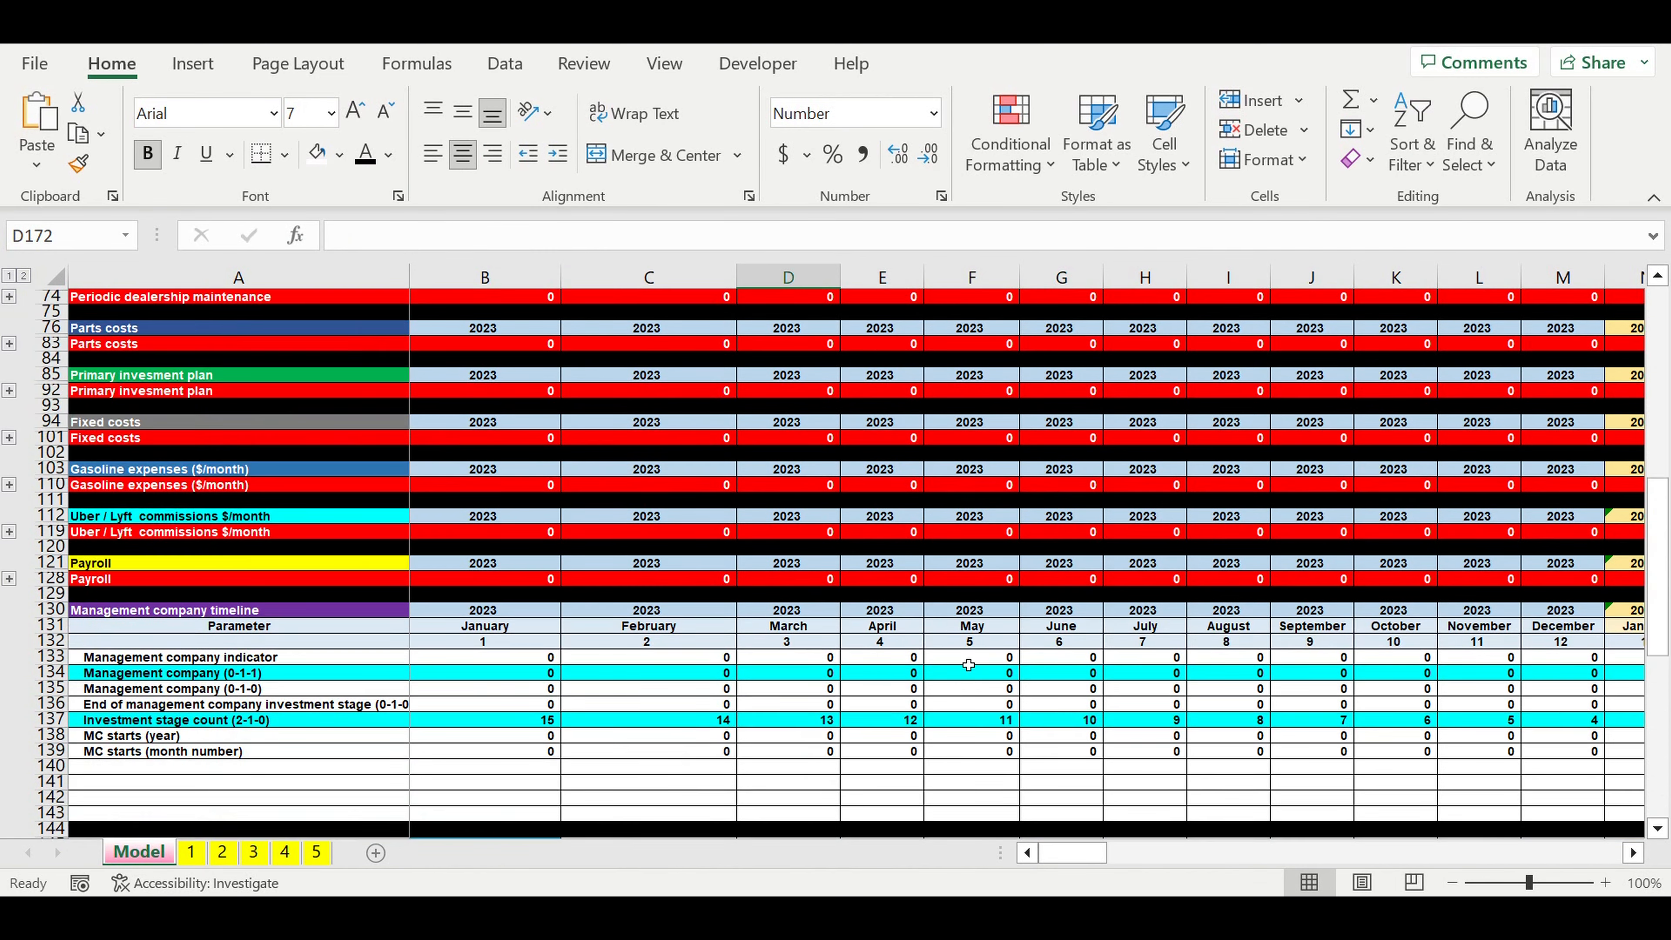
scroll(969, 665, up, 12)
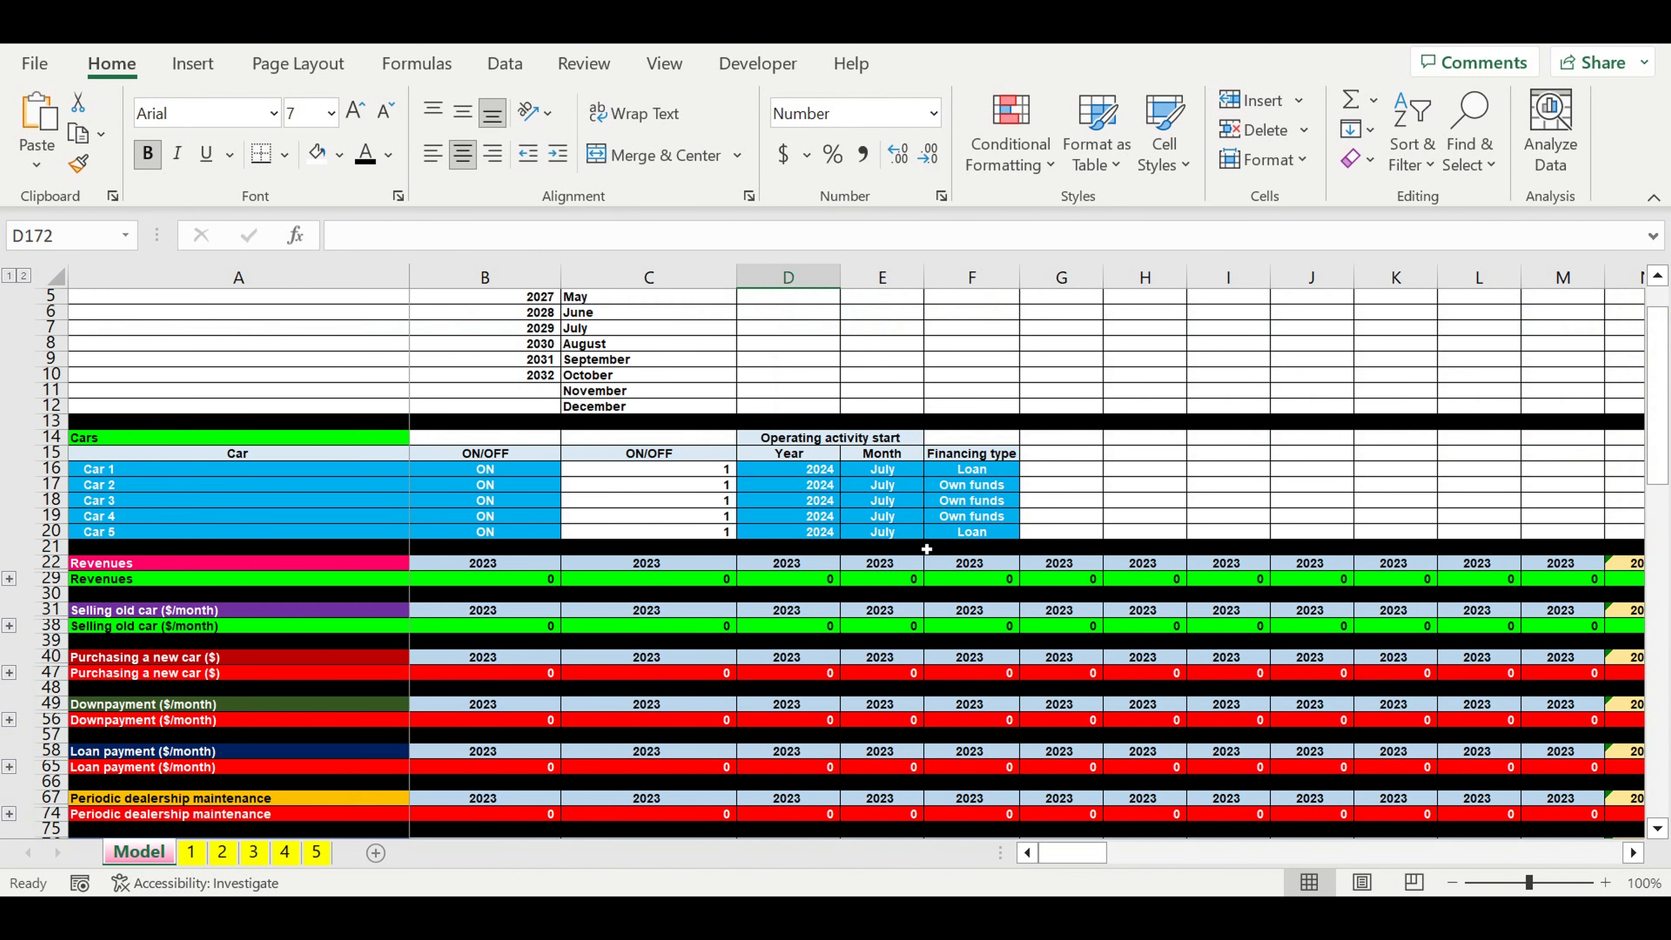
click(882, 533)
click(930, 531)
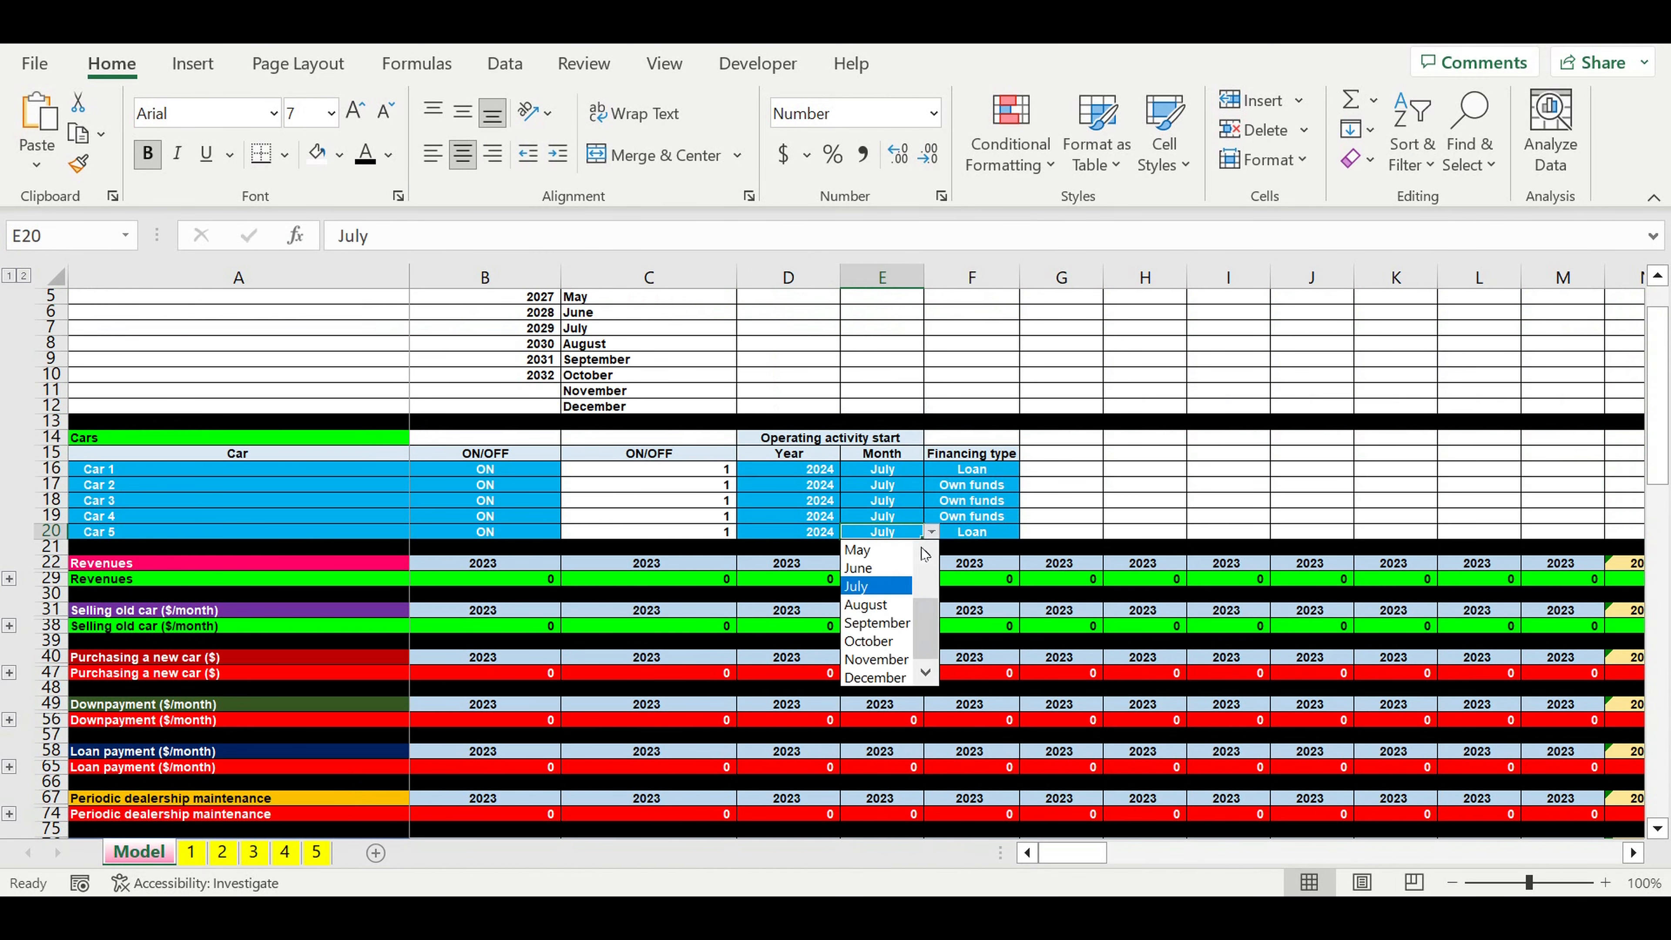
scroll(895, 579, up, 2)
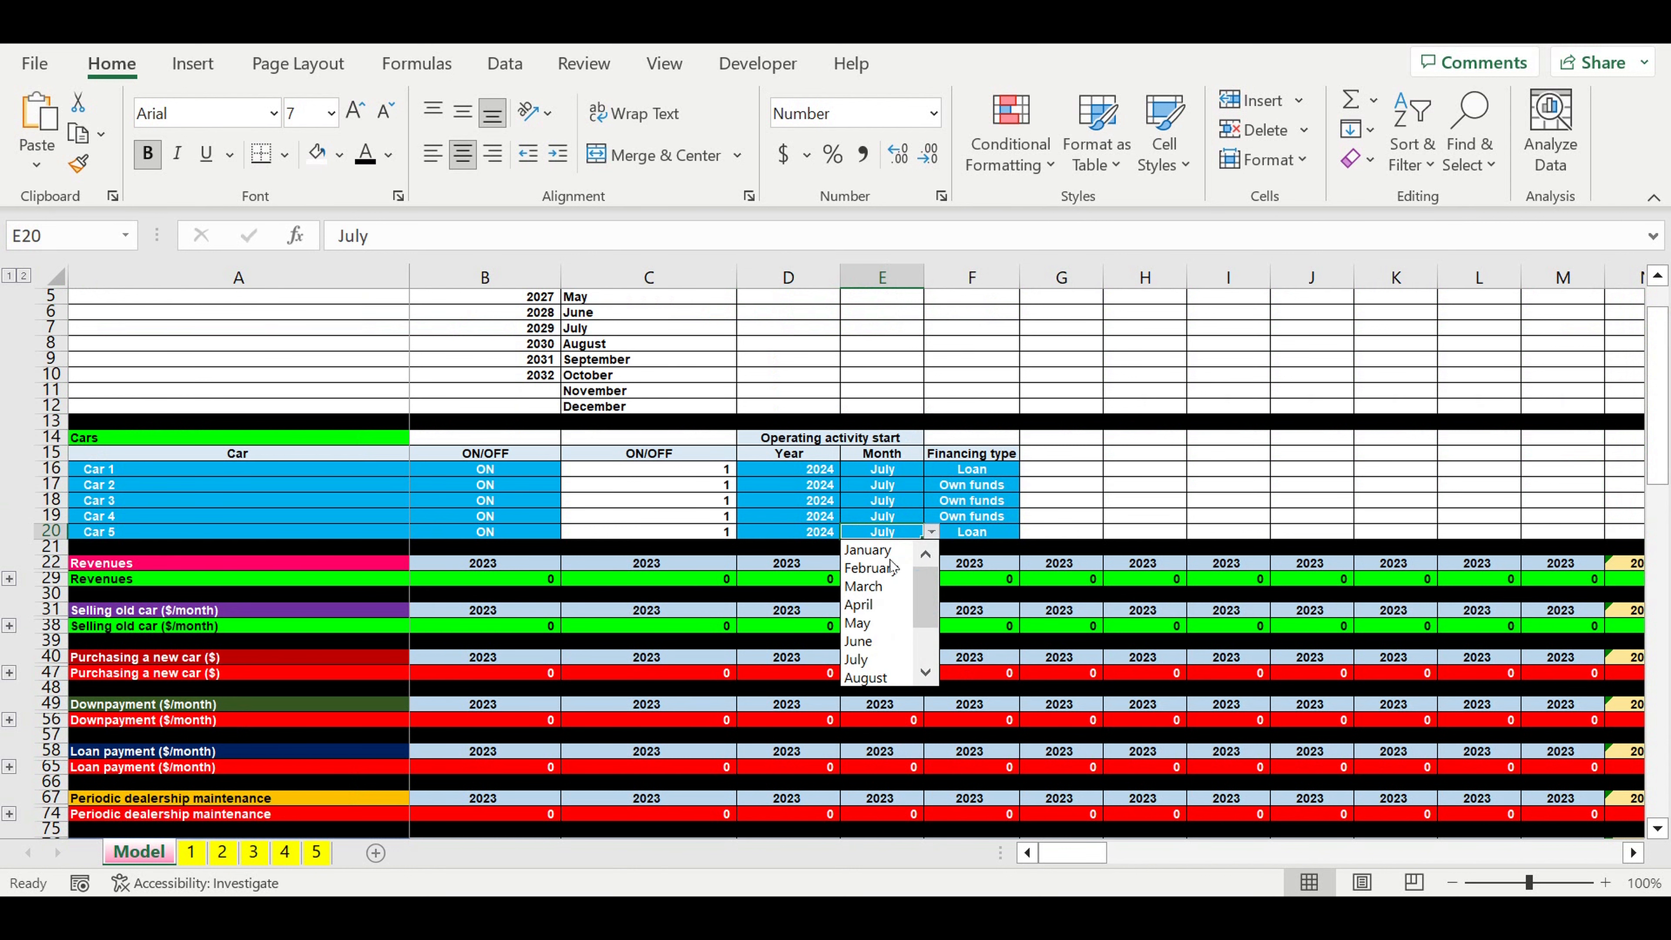
click(886, 569)
key(Left)
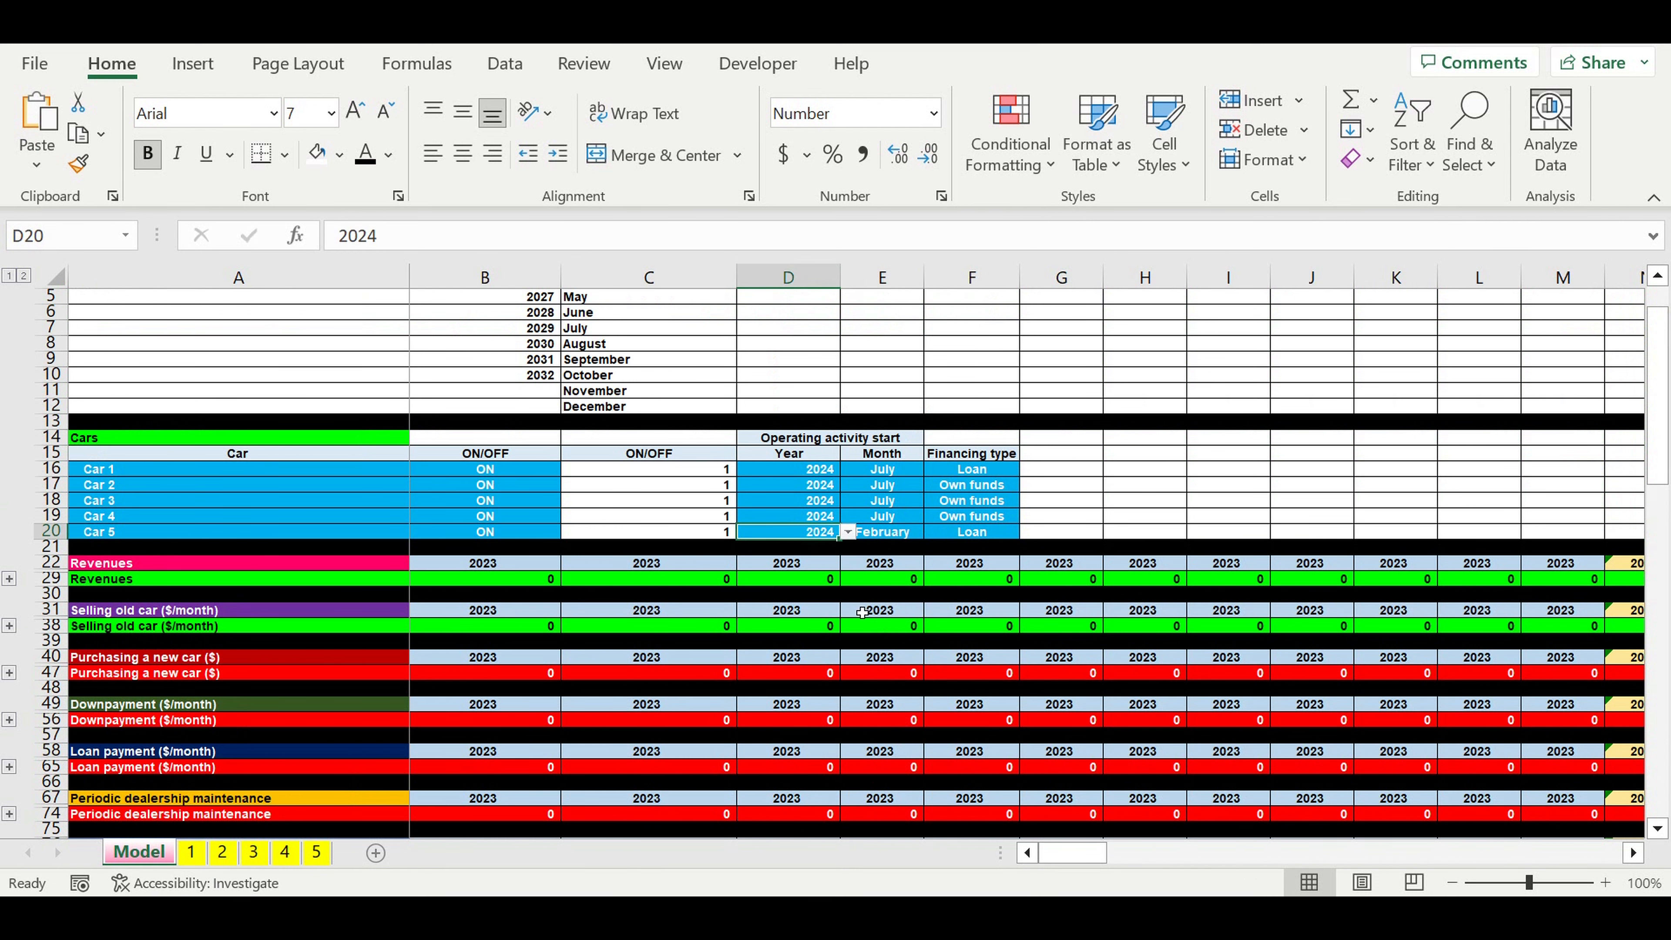
- Set the operating activity start month of Car 5 to April and check the preceding month numbers in row 171 of the investment plan
scroll(884, 631, down, 2)
scroll(885, 631, down, 15)
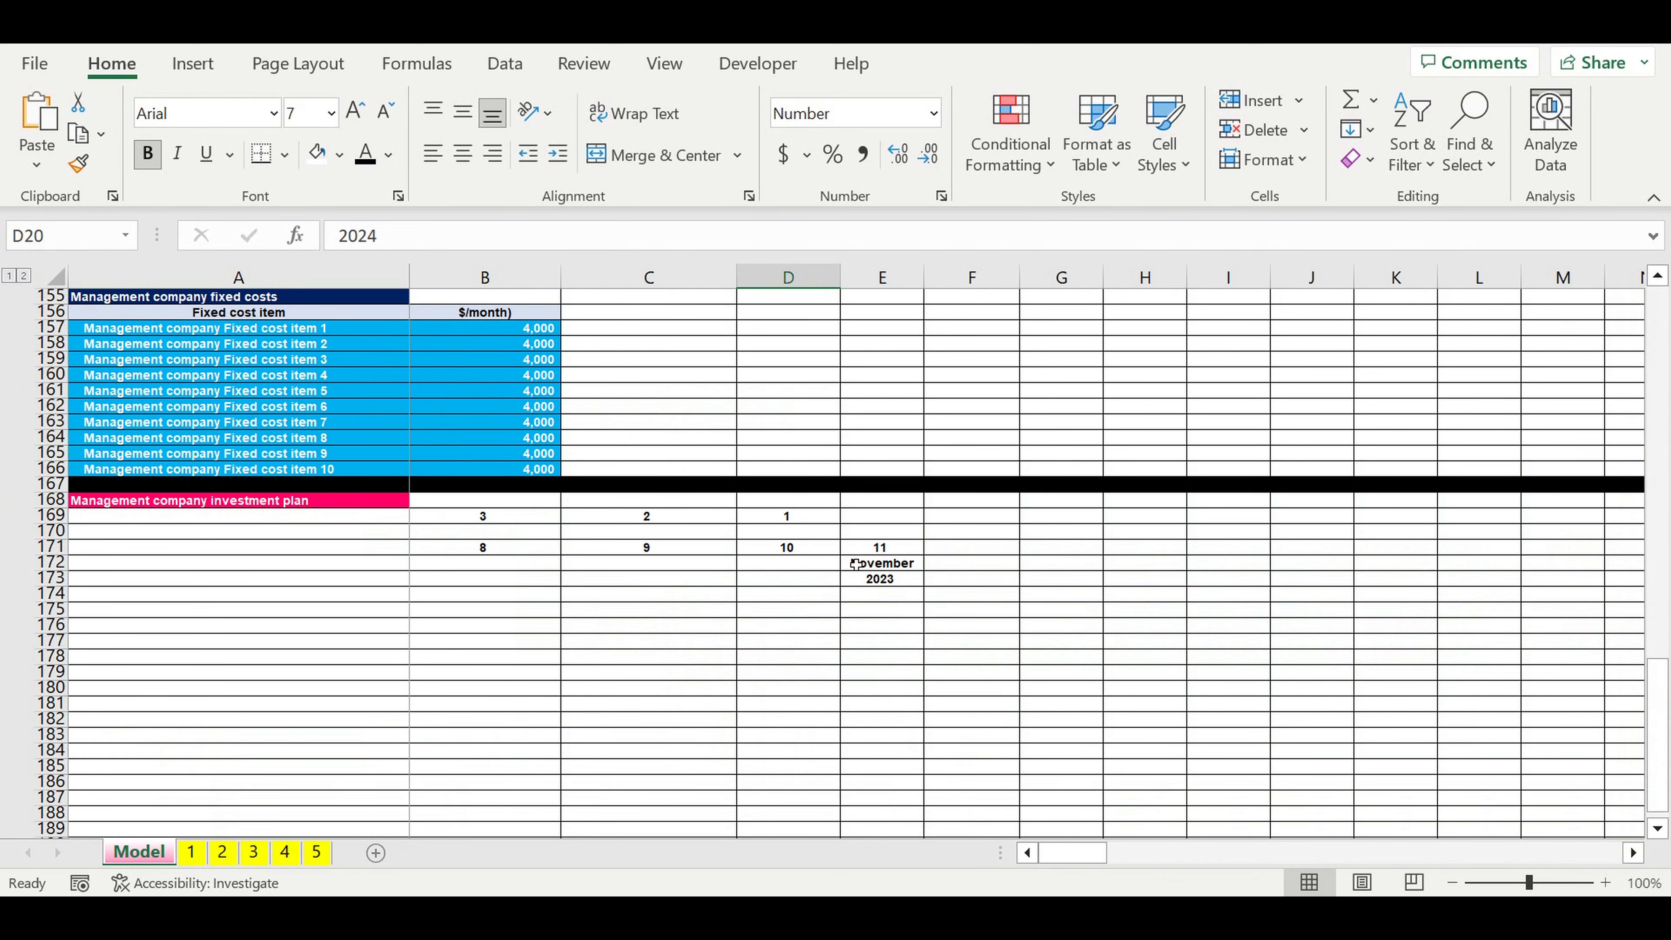
click(880, 548)
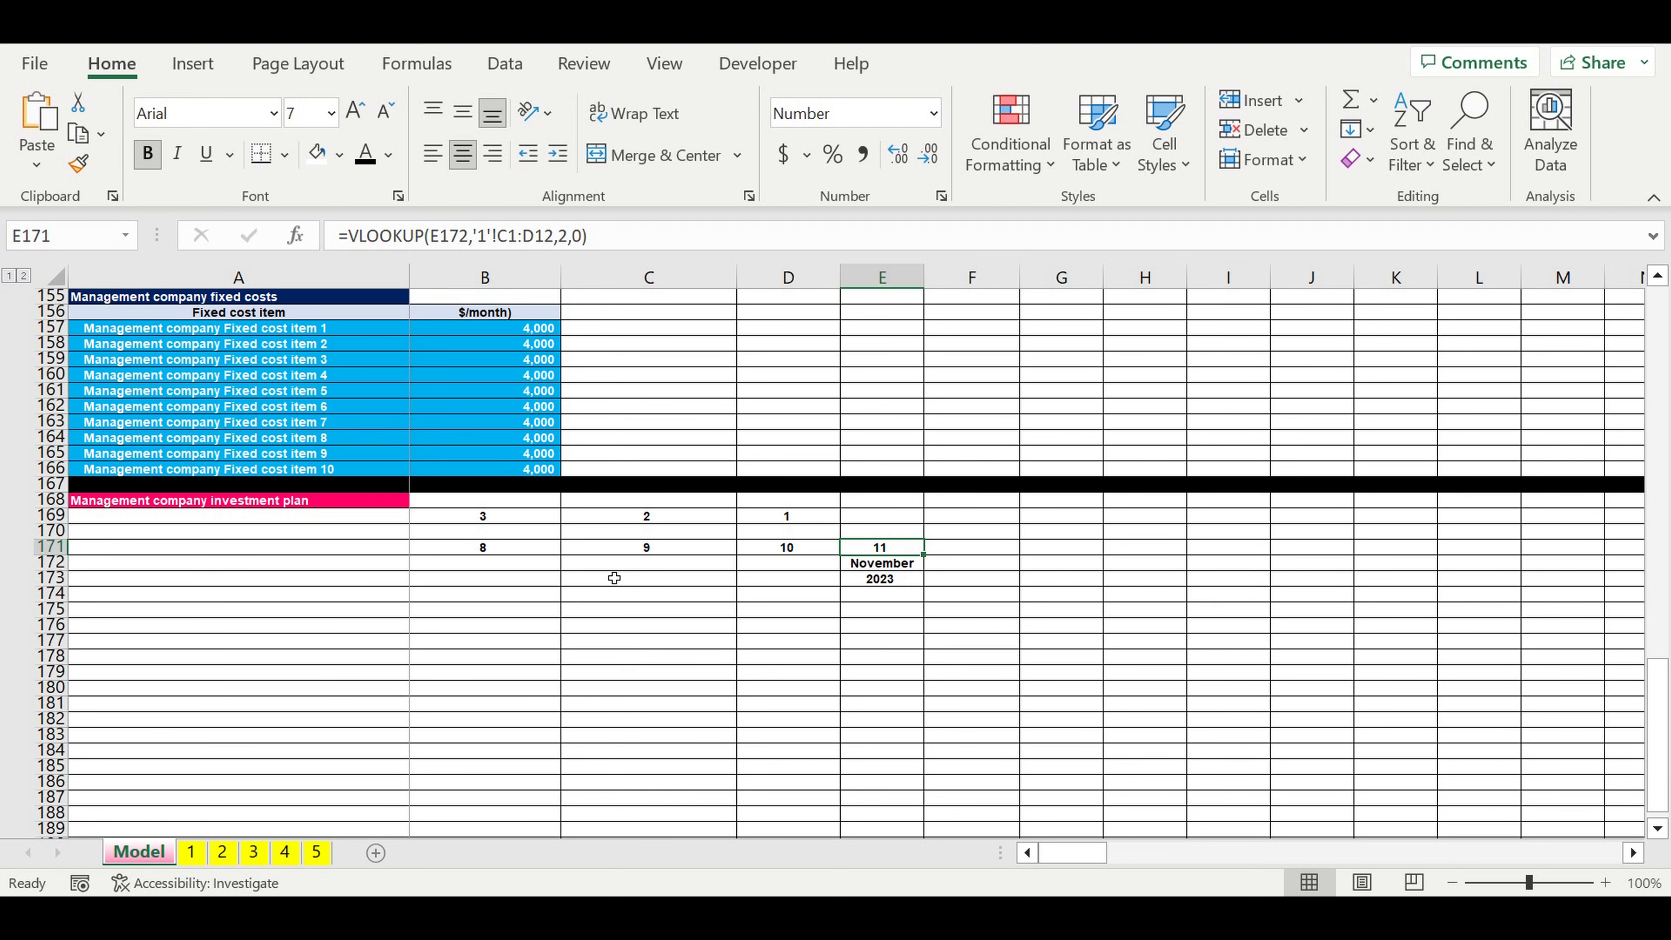
scroll(614, 578, up, 15)
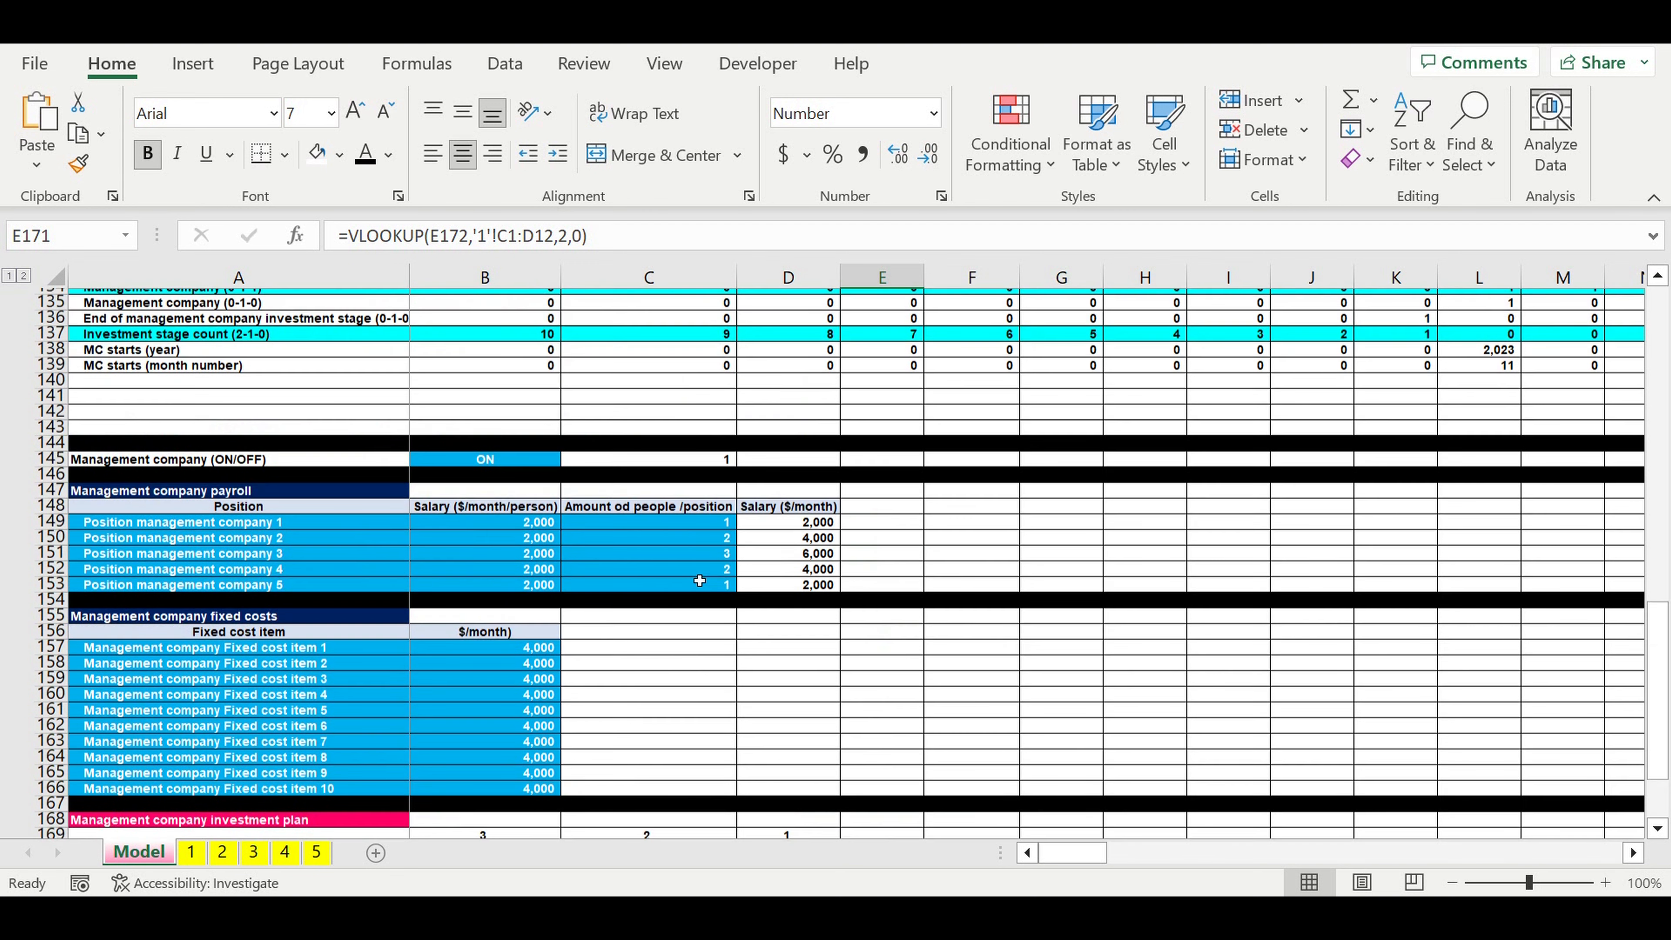
scroll(700, 577, up, 13)
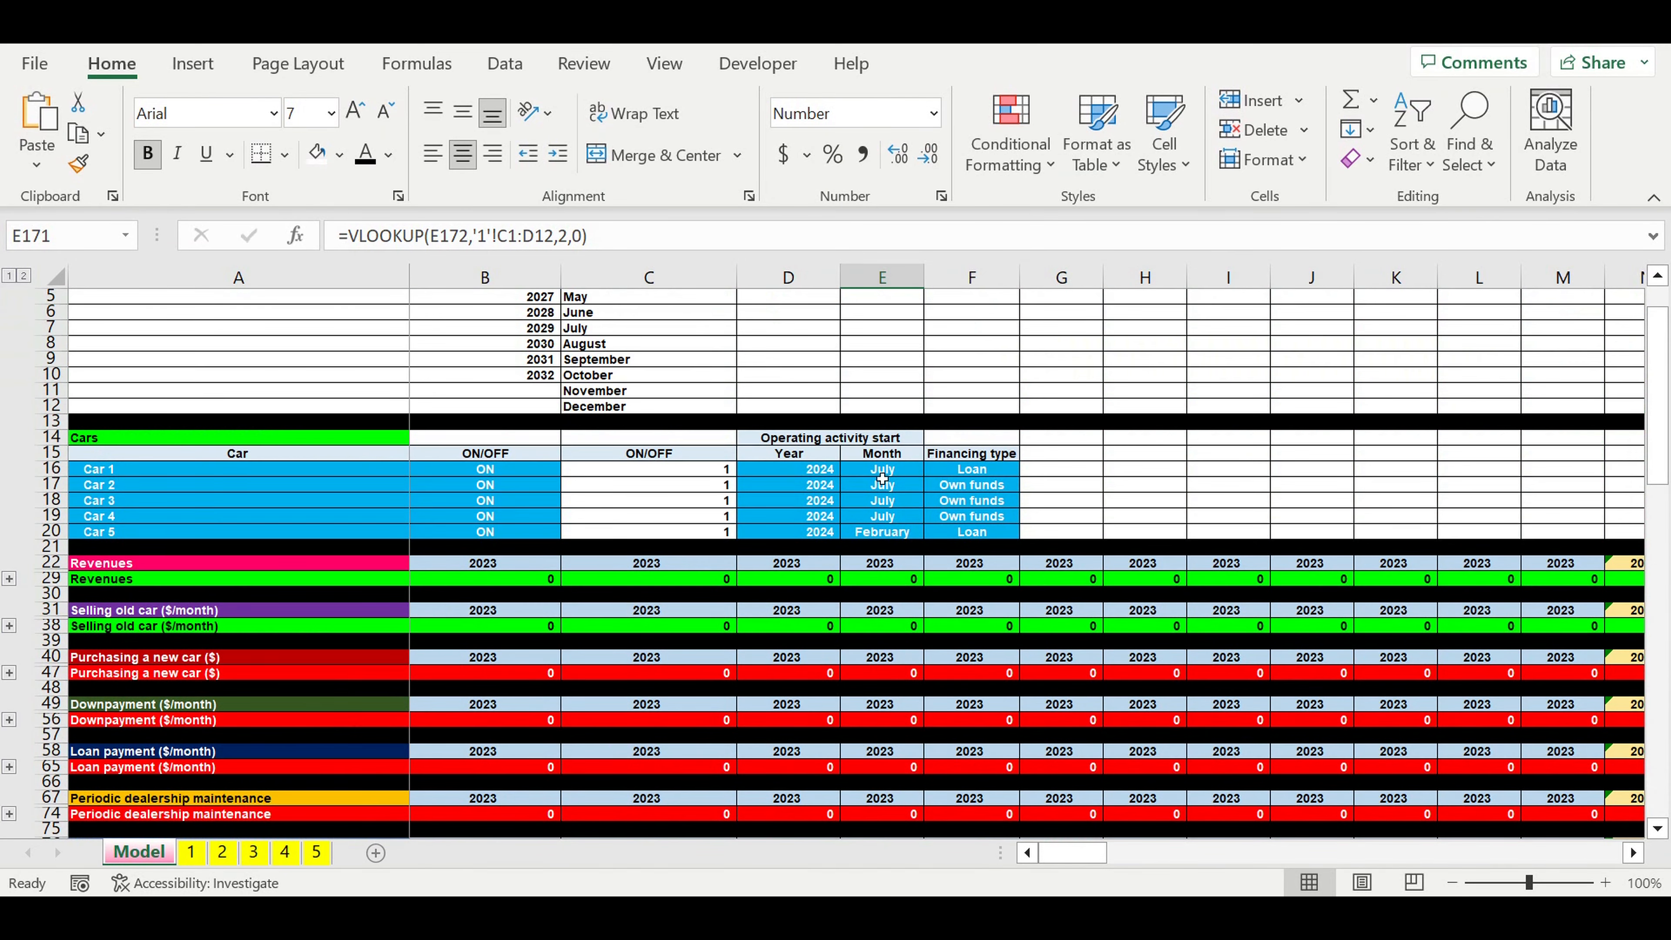
click(867, 533)
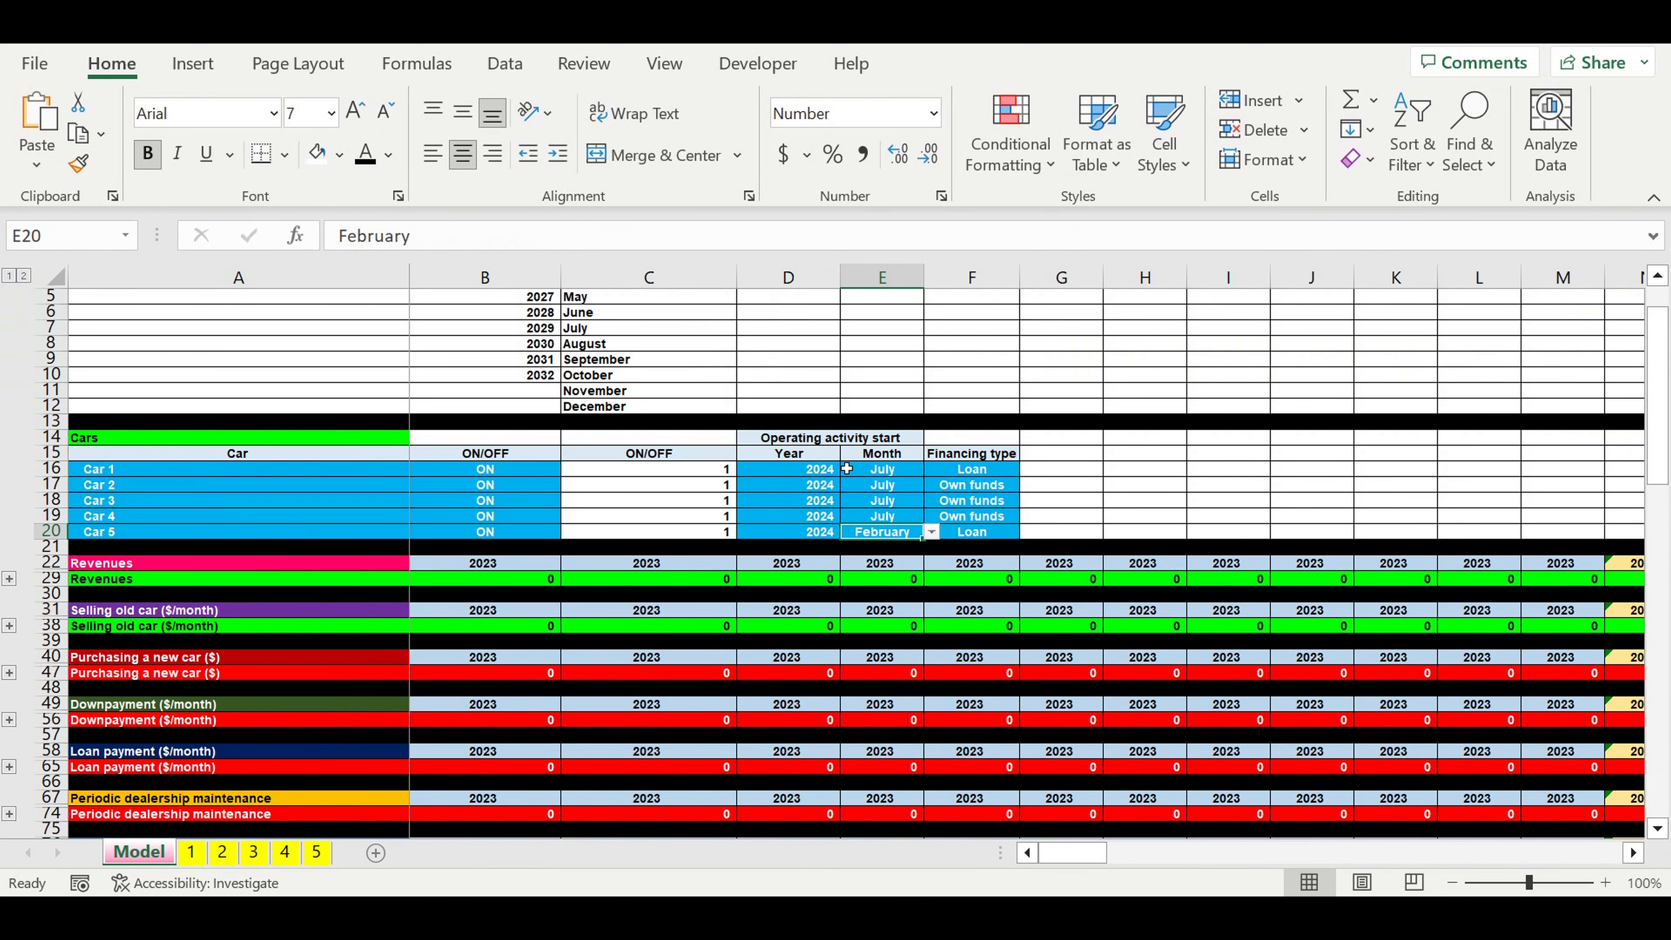
click(932, 532)
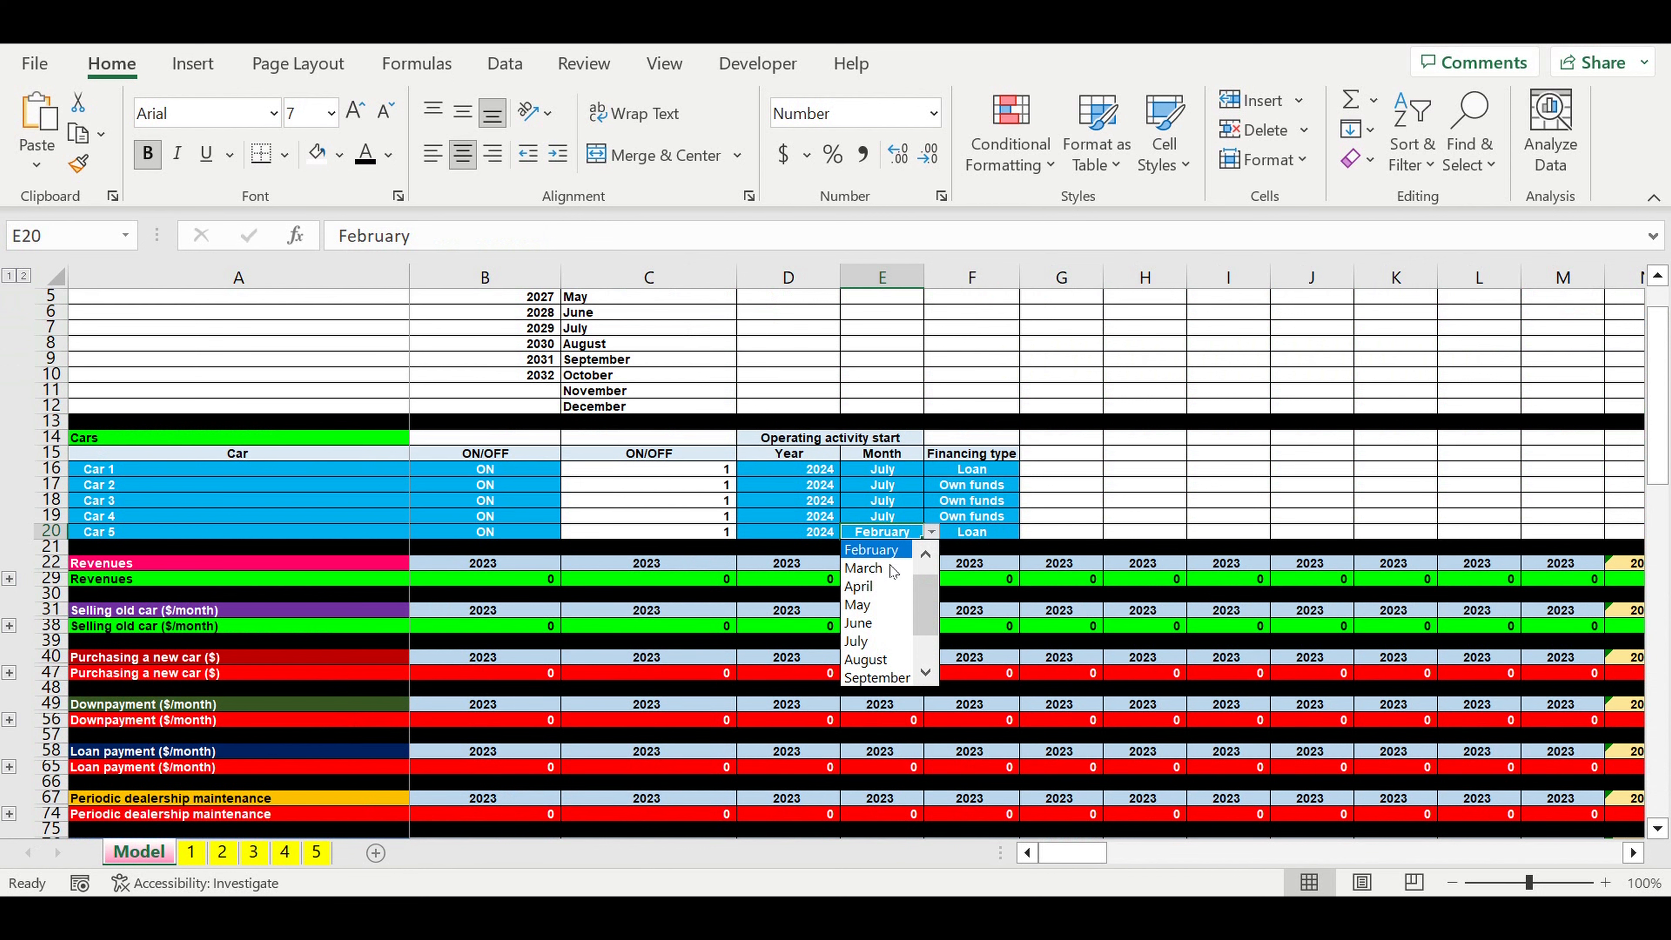
click(868, 587)
scroll(1039, 607, down, 4)
scroll(1039, 609, down, 15)
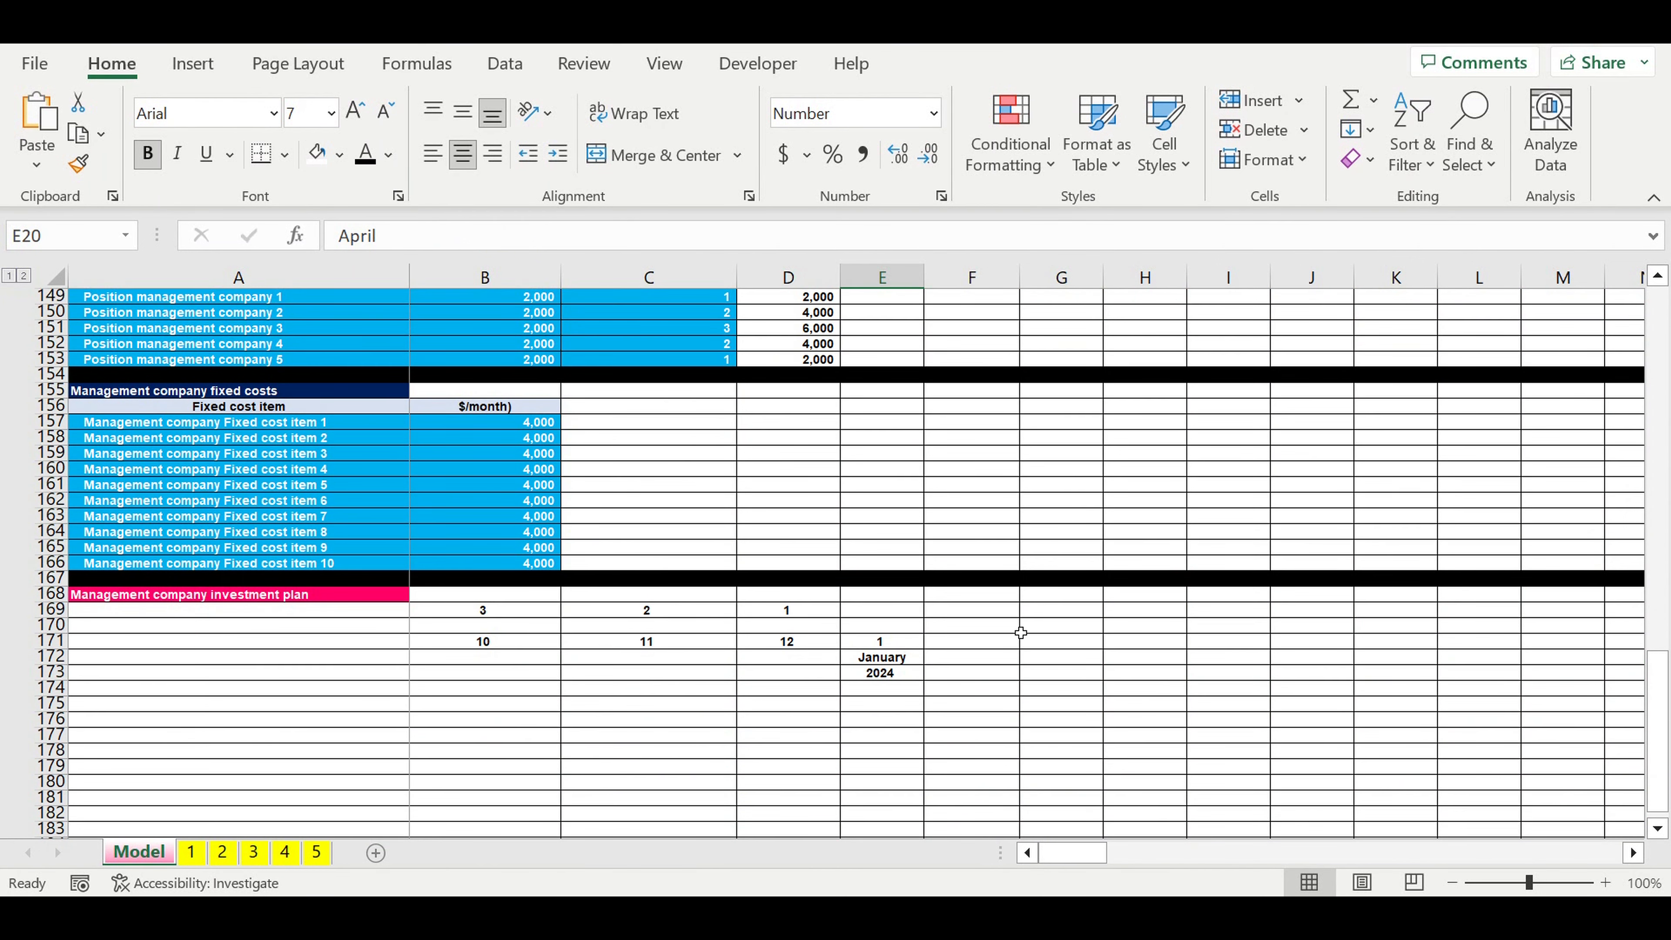
click(898, 648)
drag(787, 643, 491, 646)
click(759, 736)
click(797, 674)
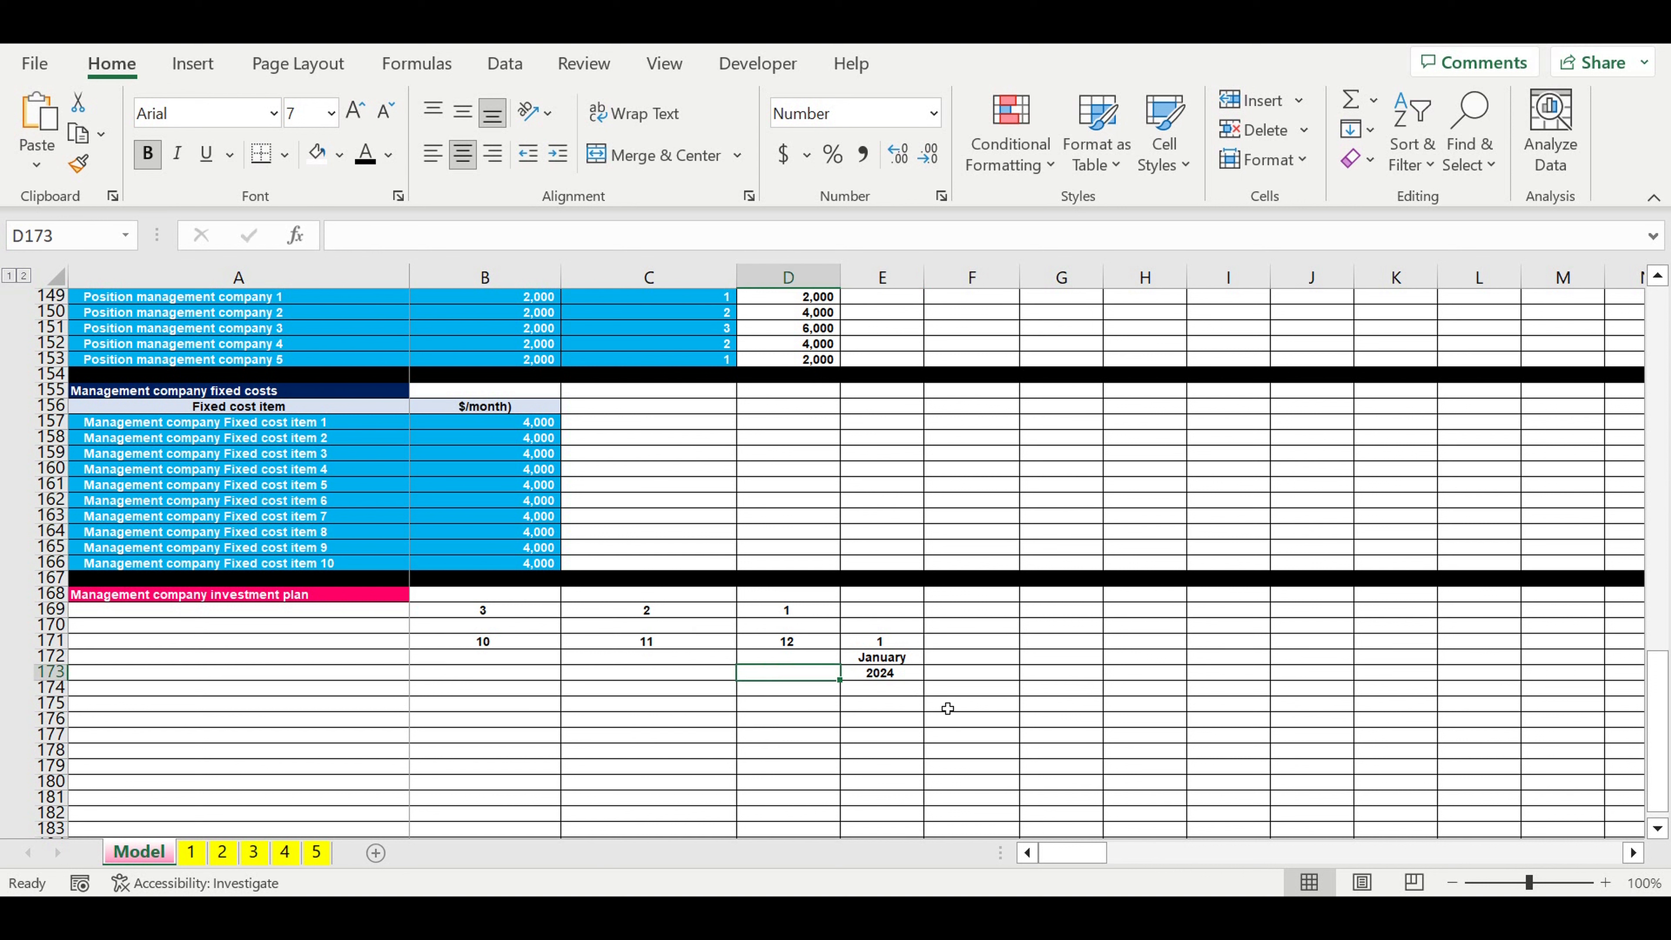
text(=vl)
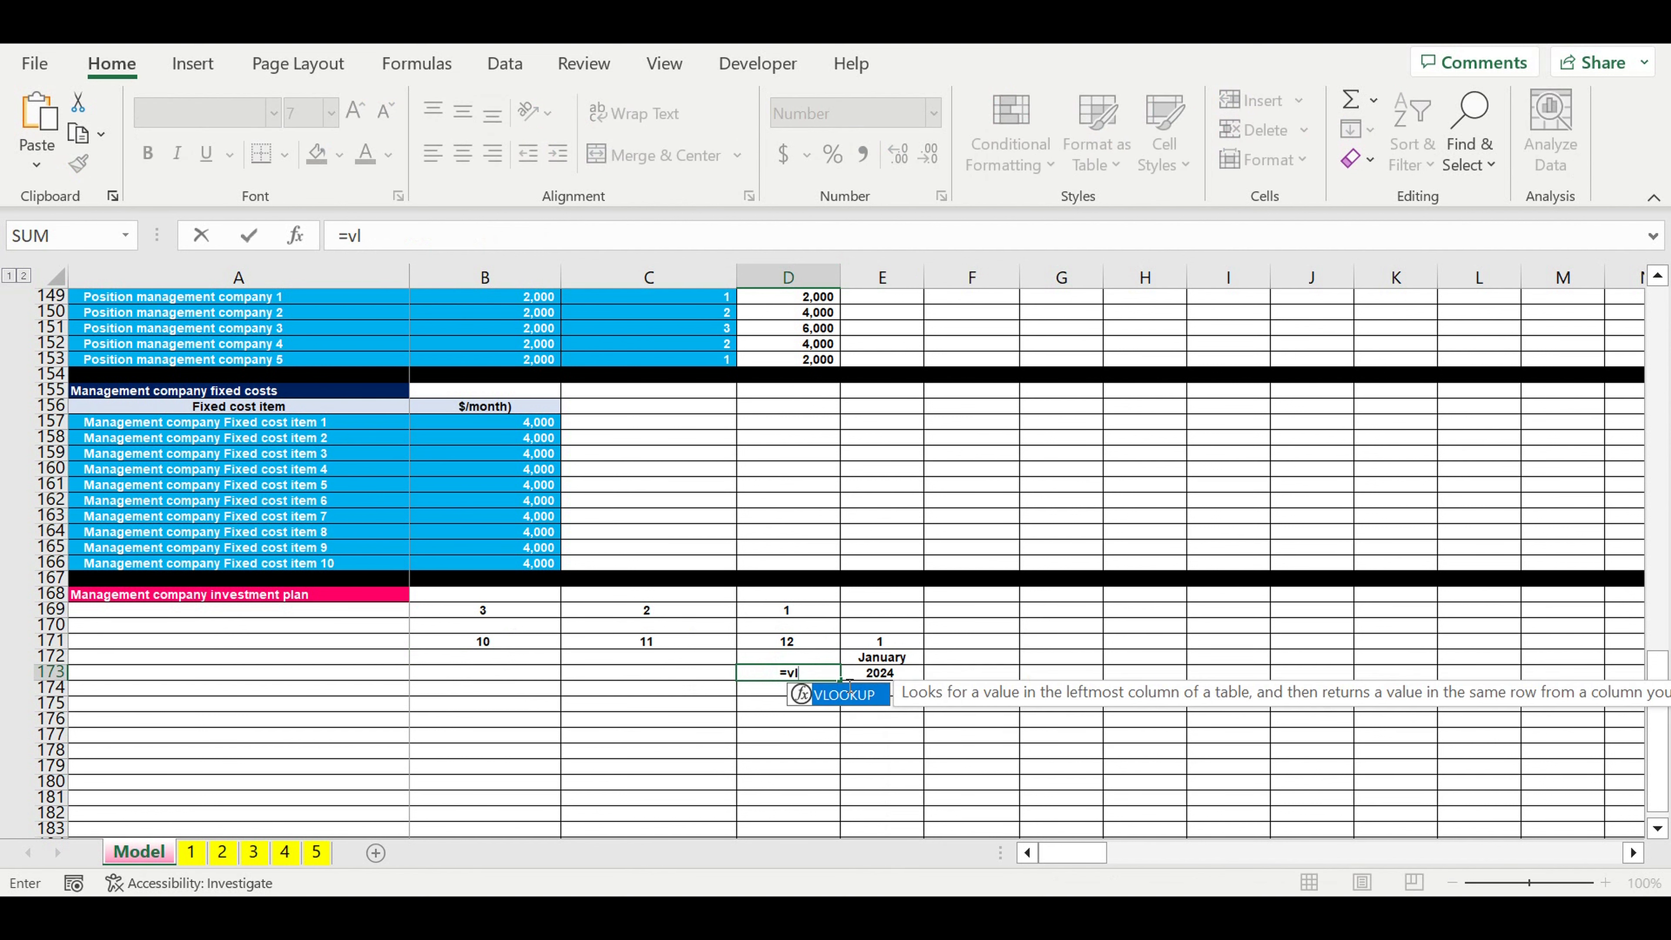
key(BackSpace)
key(BackSpace)
key(BackSpace)
click(792, 739)
- Enter a VLOOKUP in D172 that finds D171 in range D1:E12 of sheet 1, with column index 2 and range lookup 0
click(805, 656)
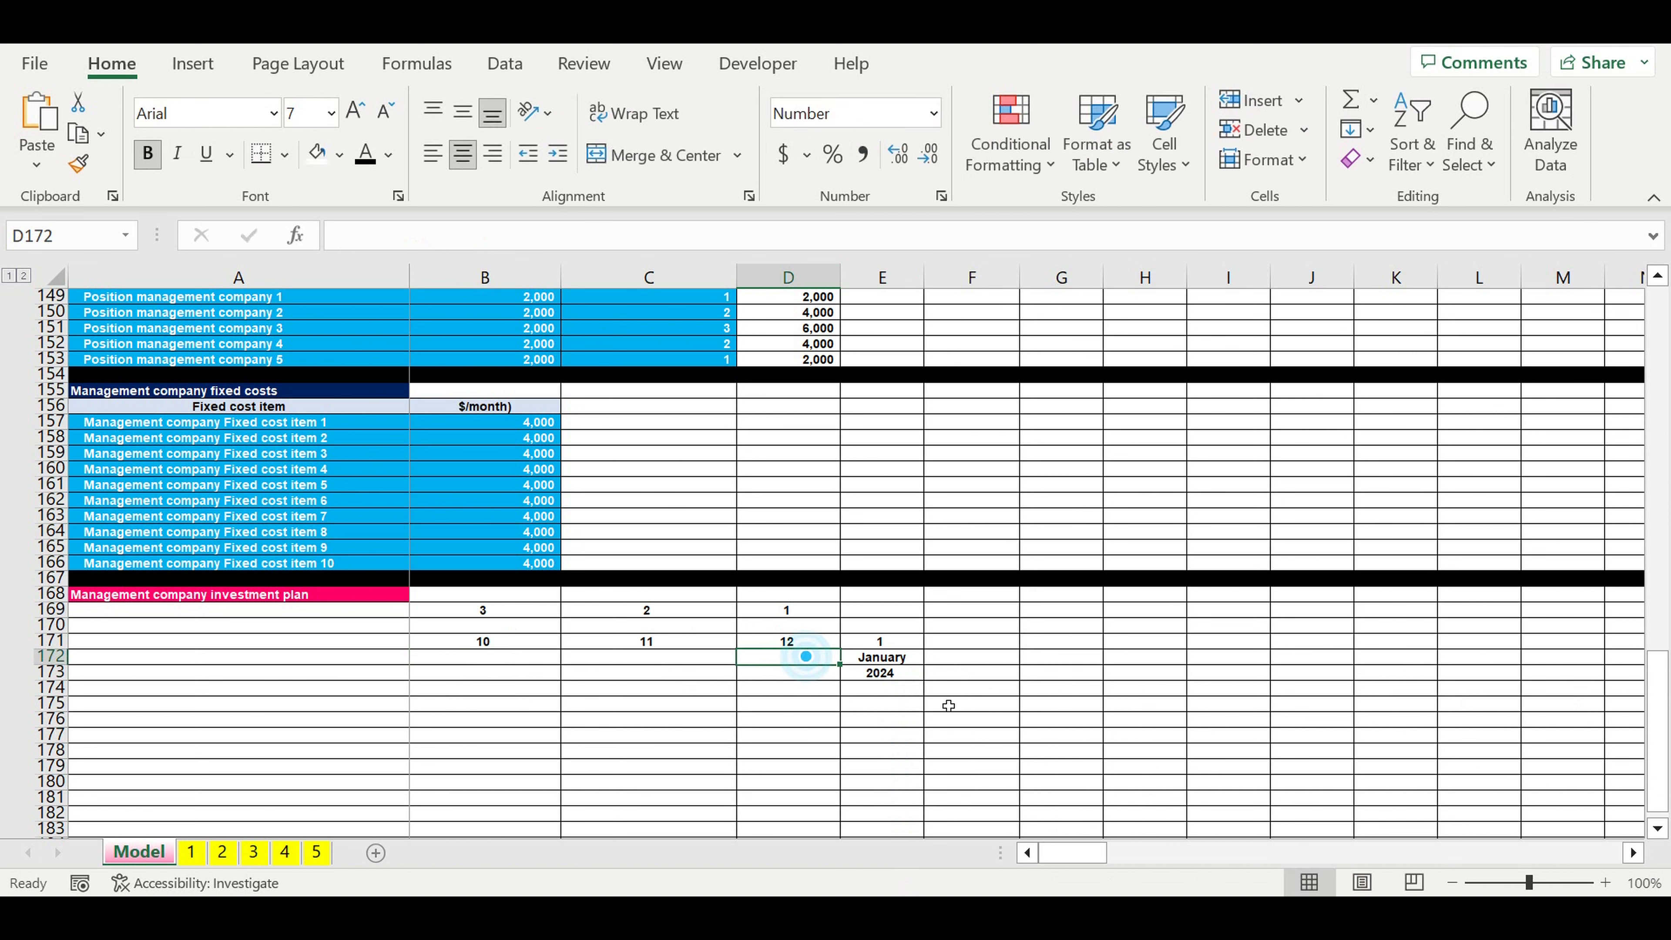
text(=vl)
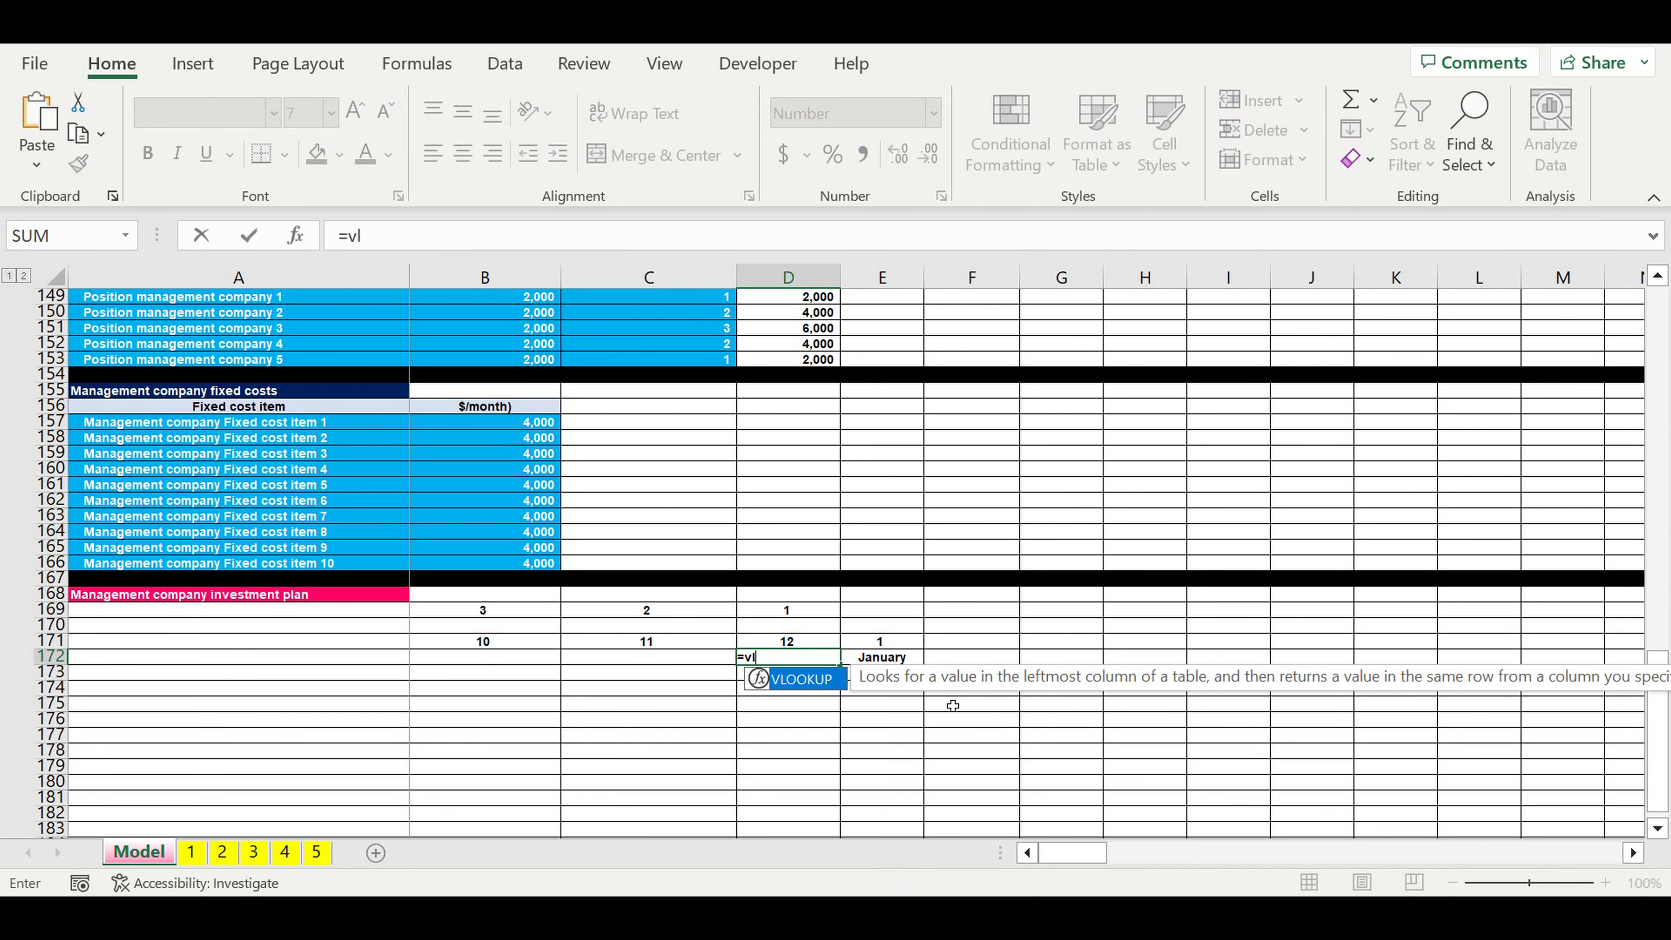
double_click(821, 693)
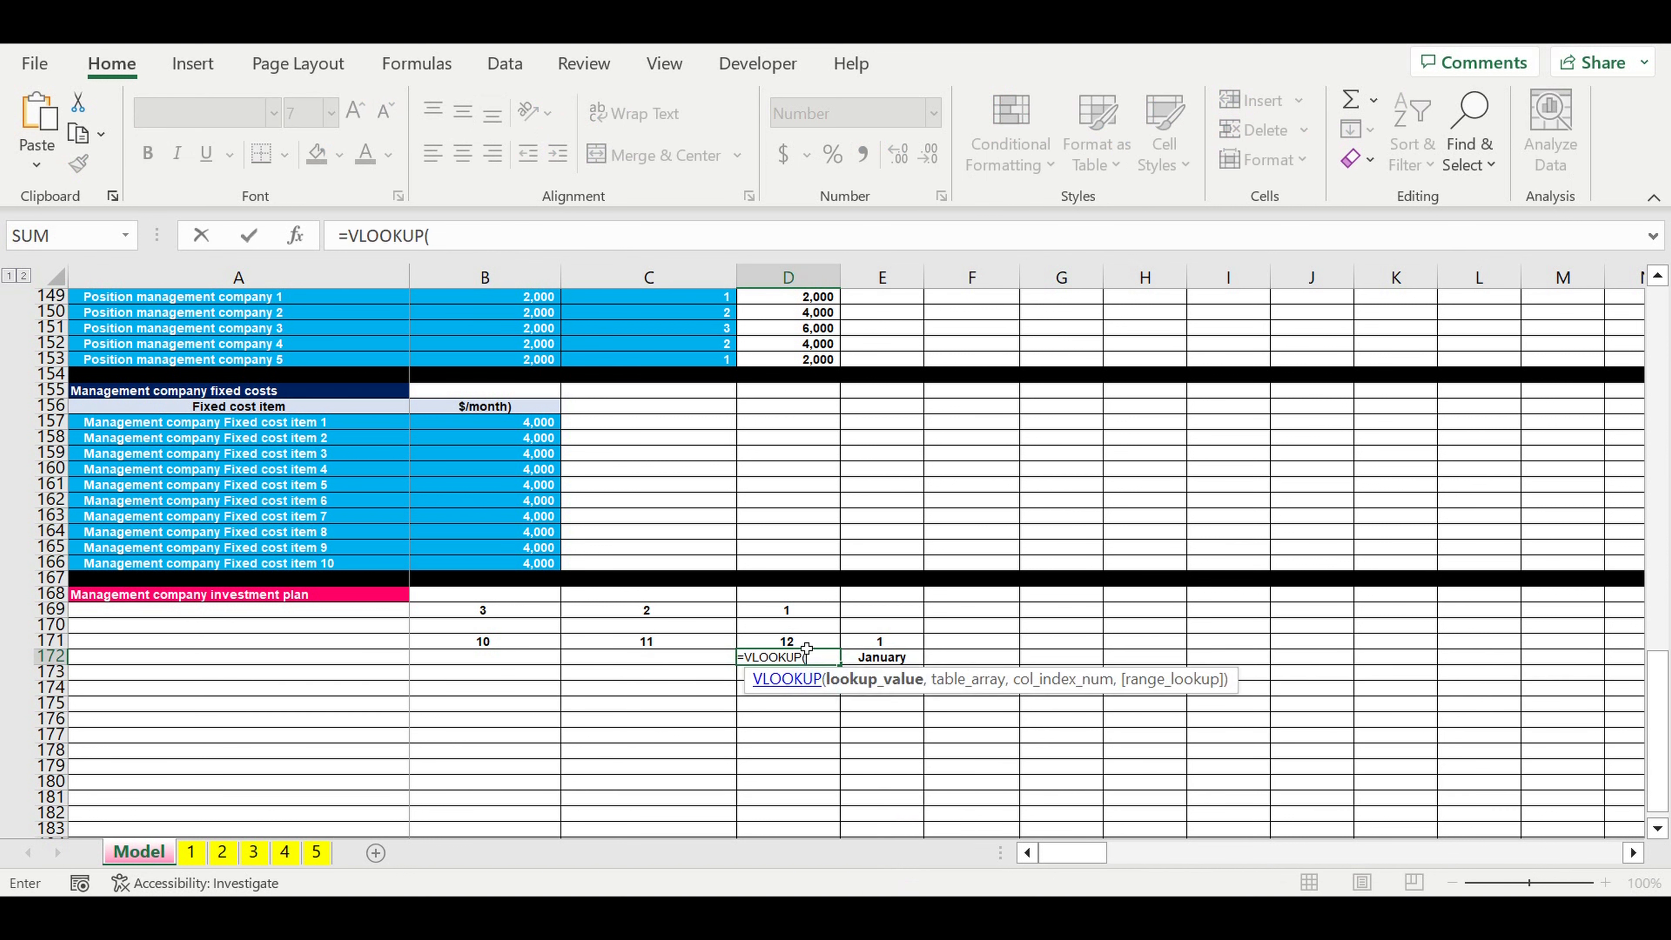
click(790, 642)
text(,)
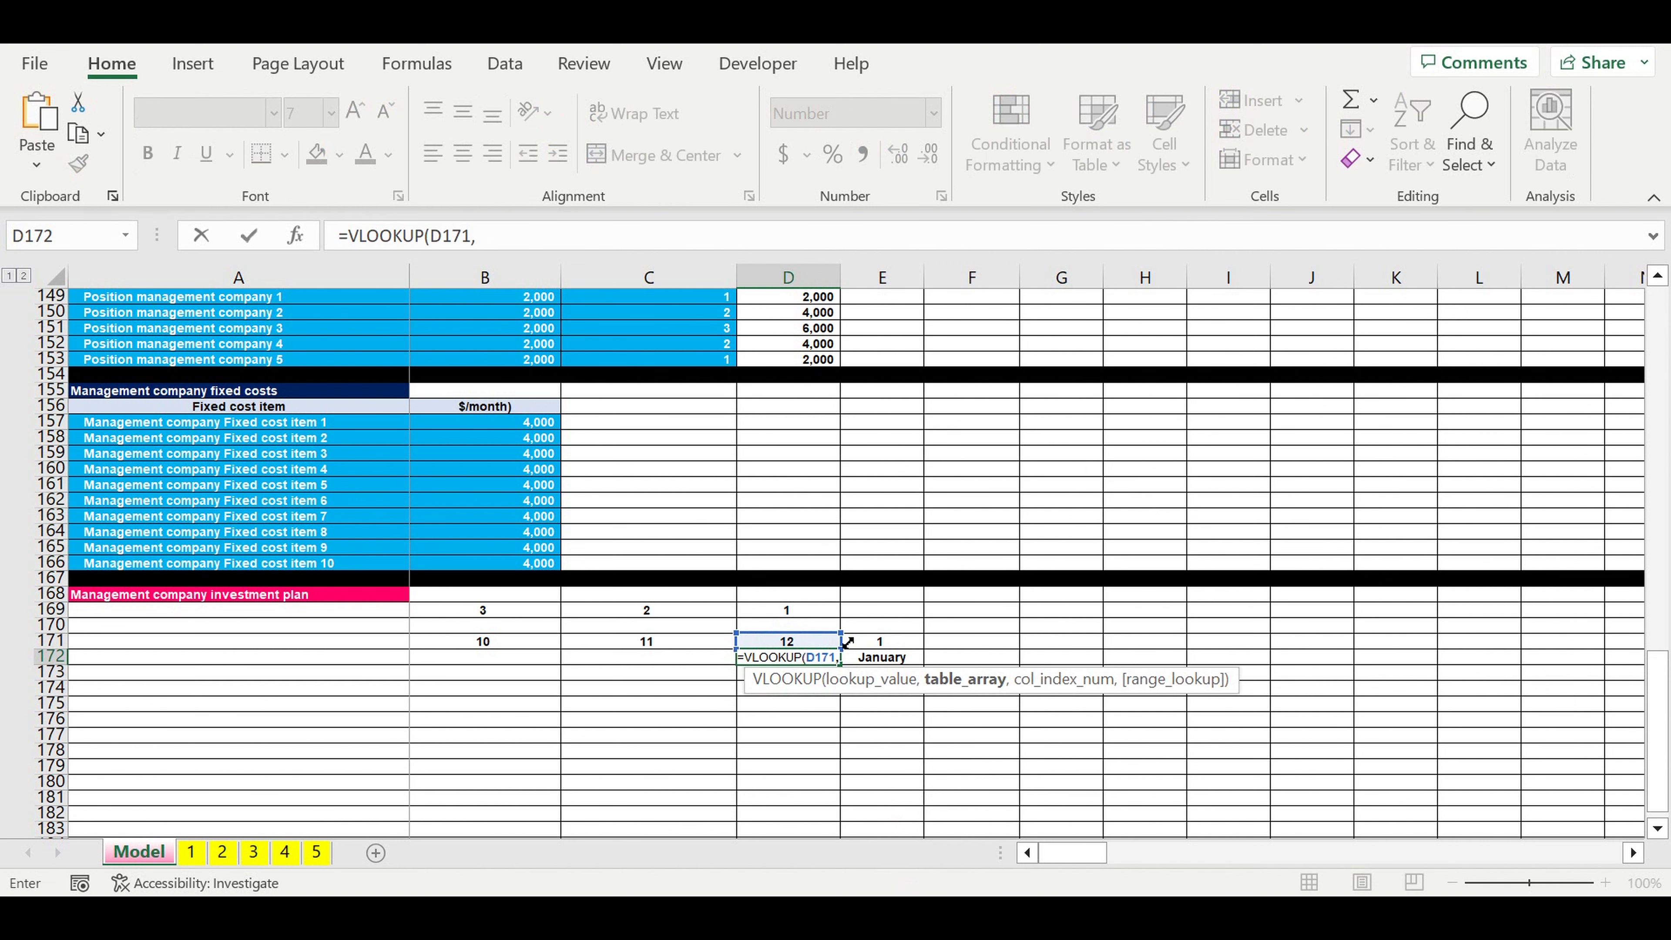
click(192, 851)
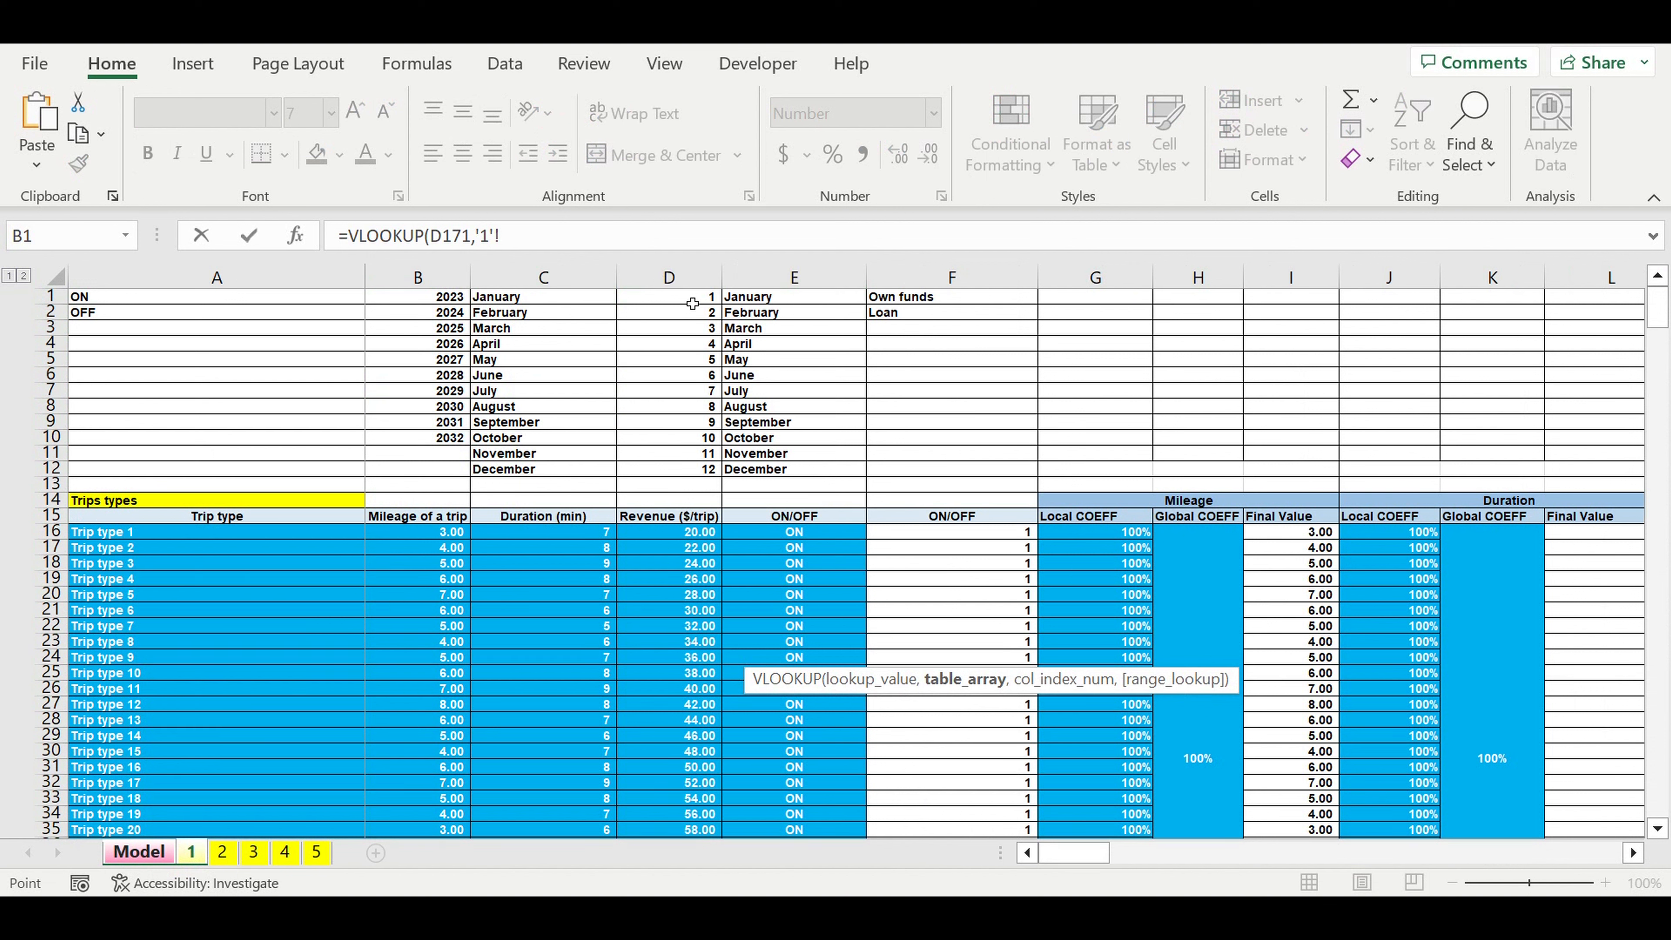
drag(692, 303, 786, 469)
click(598, 235)
text(,2,0)
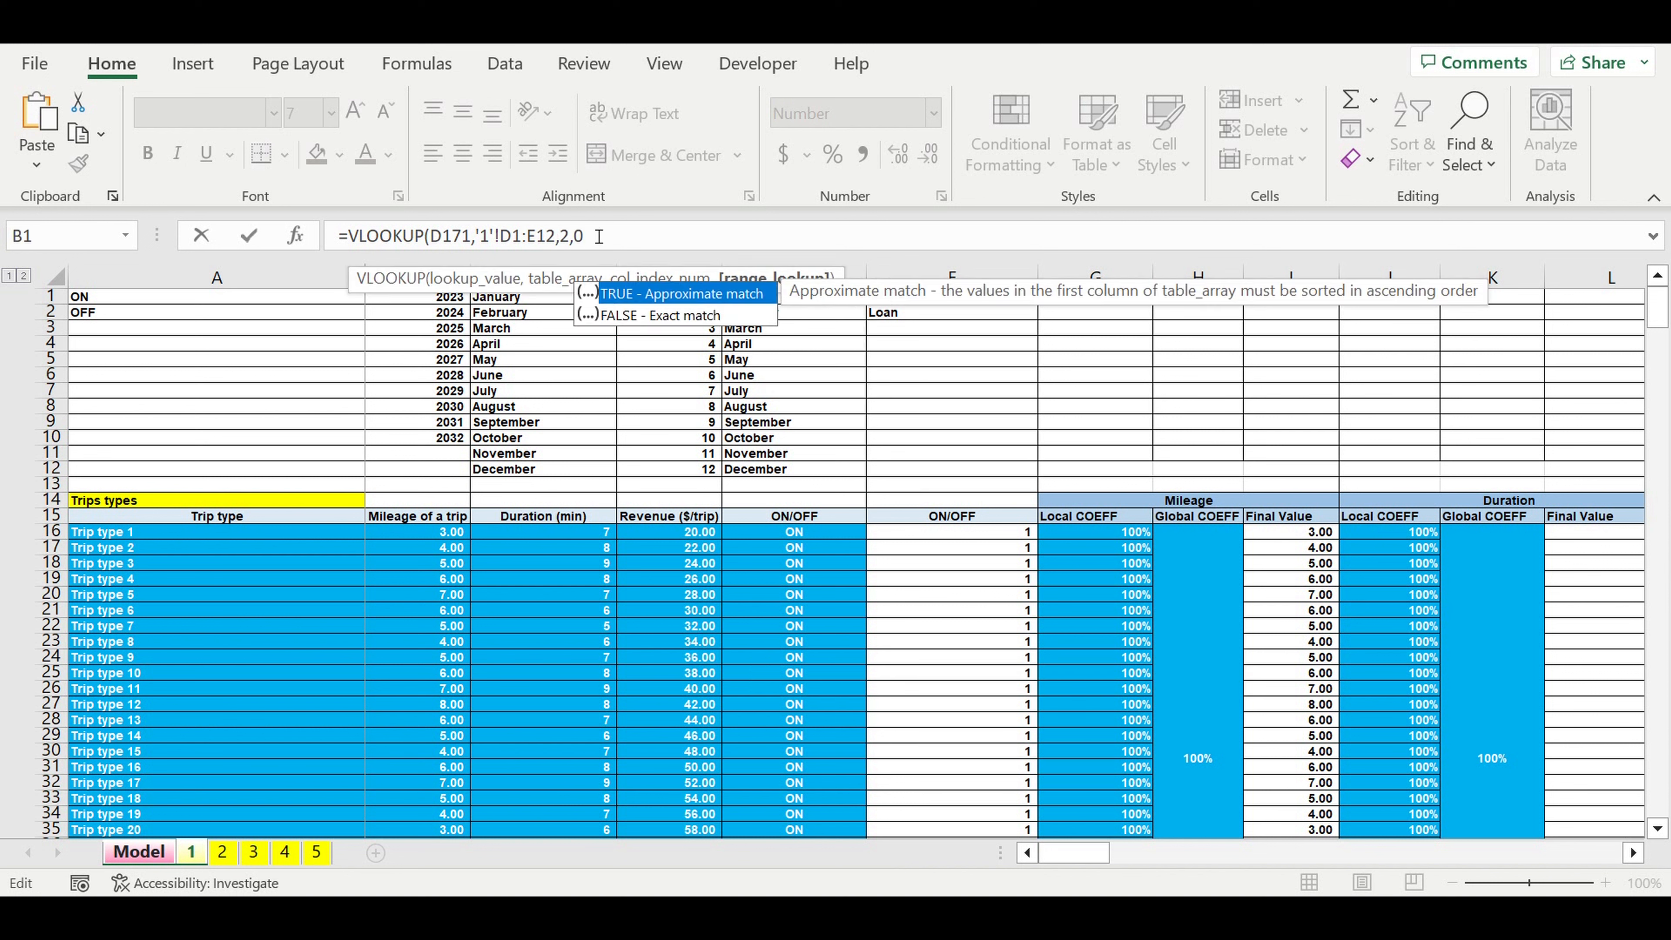
text())
key(Return)
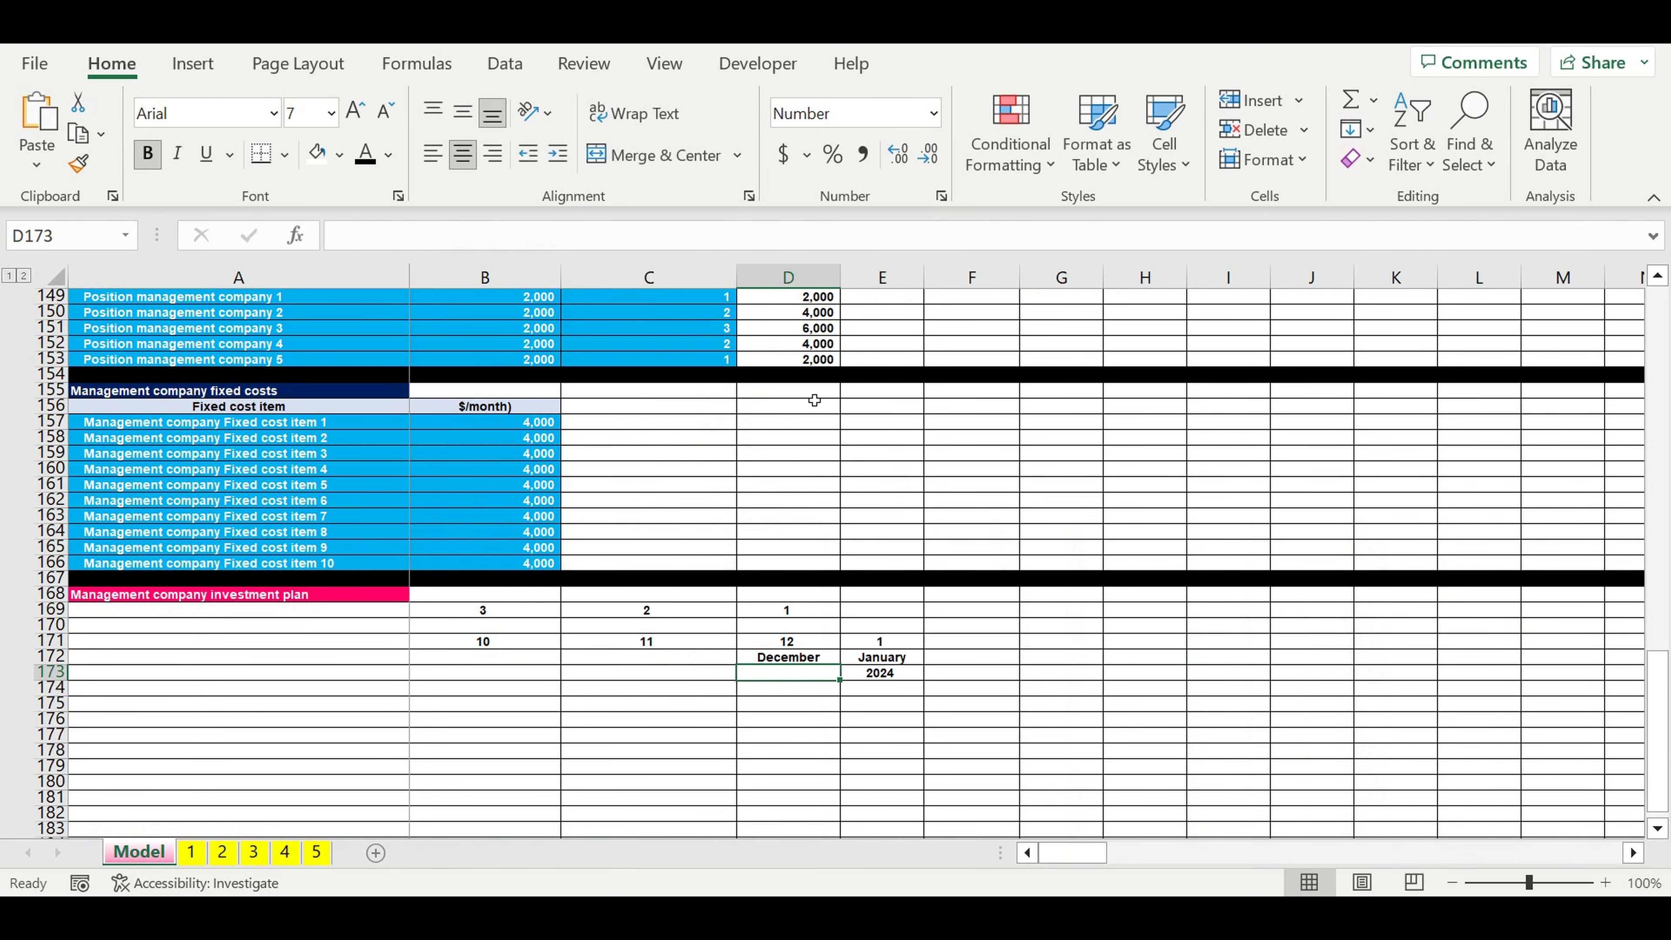
- Make the lookup range in the D172 formula absolute as $D$1:$E$12
click(780, 661)
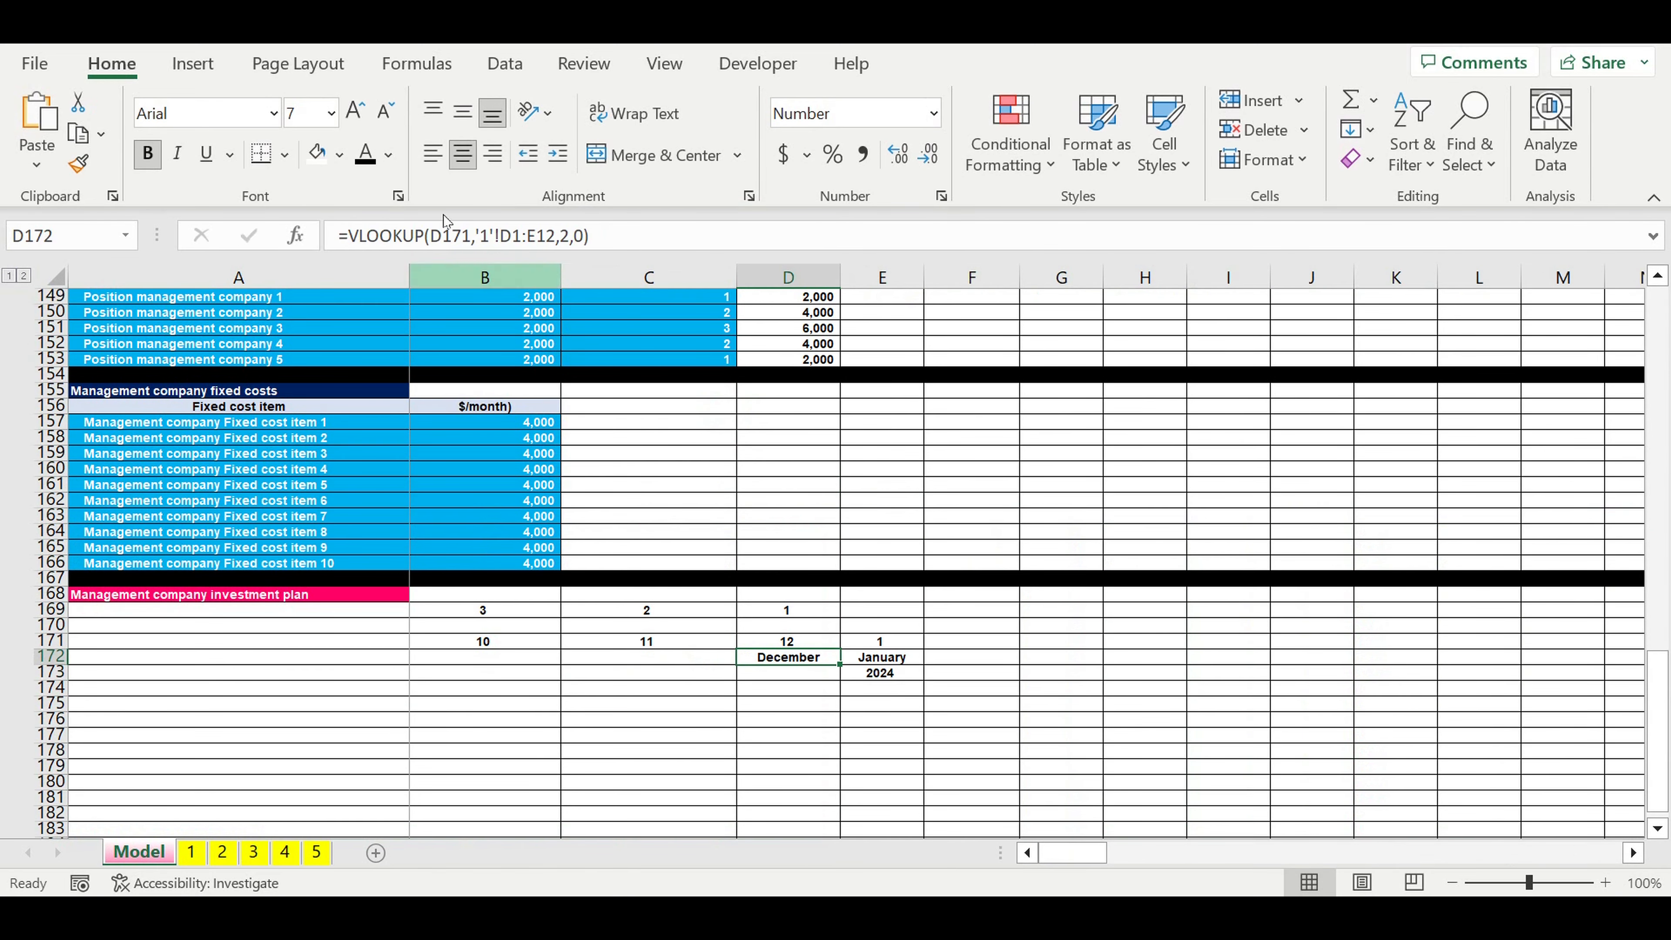
click(478, 237)
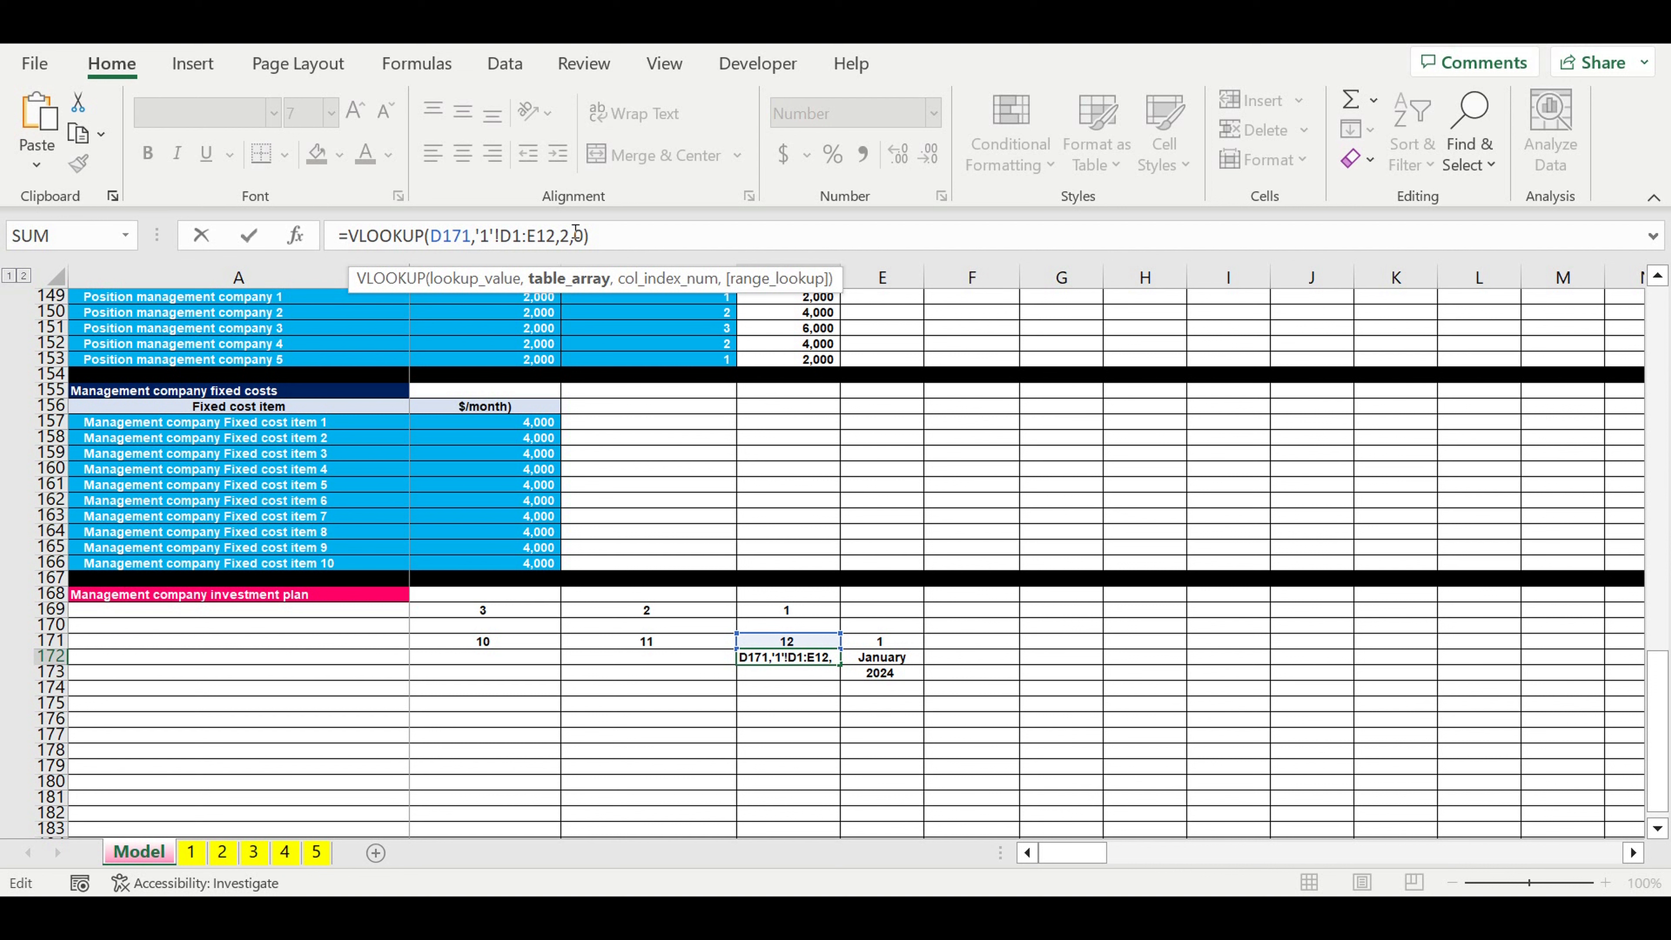
text($)
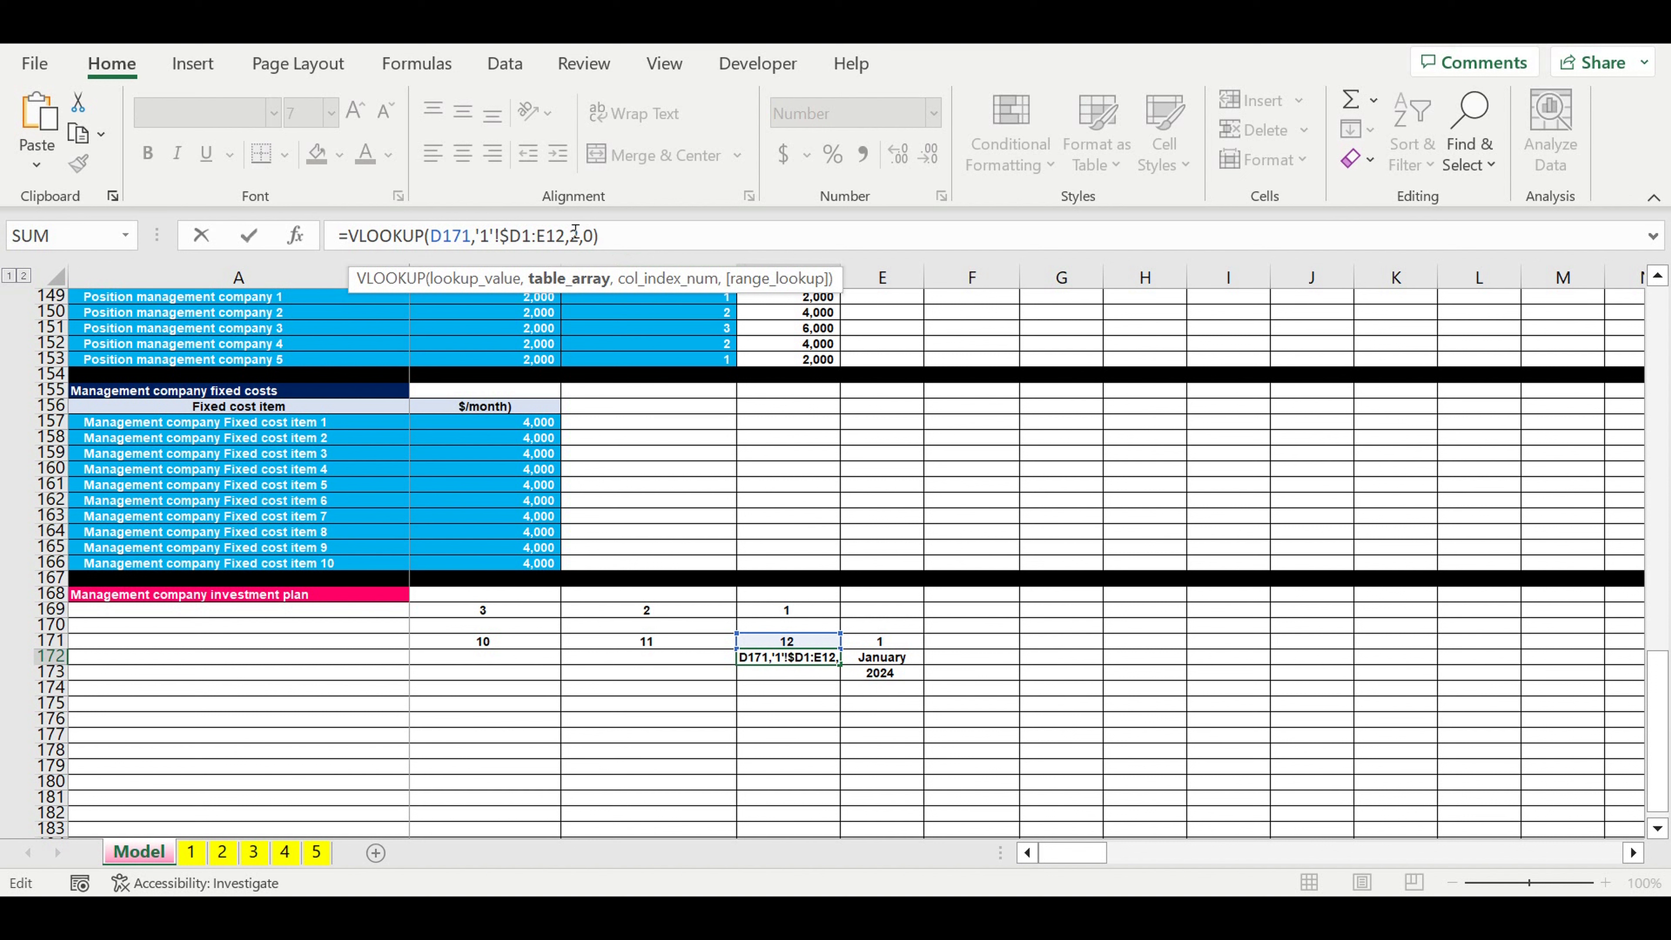
key(Right)
text($)
click(545, 236)
text($)
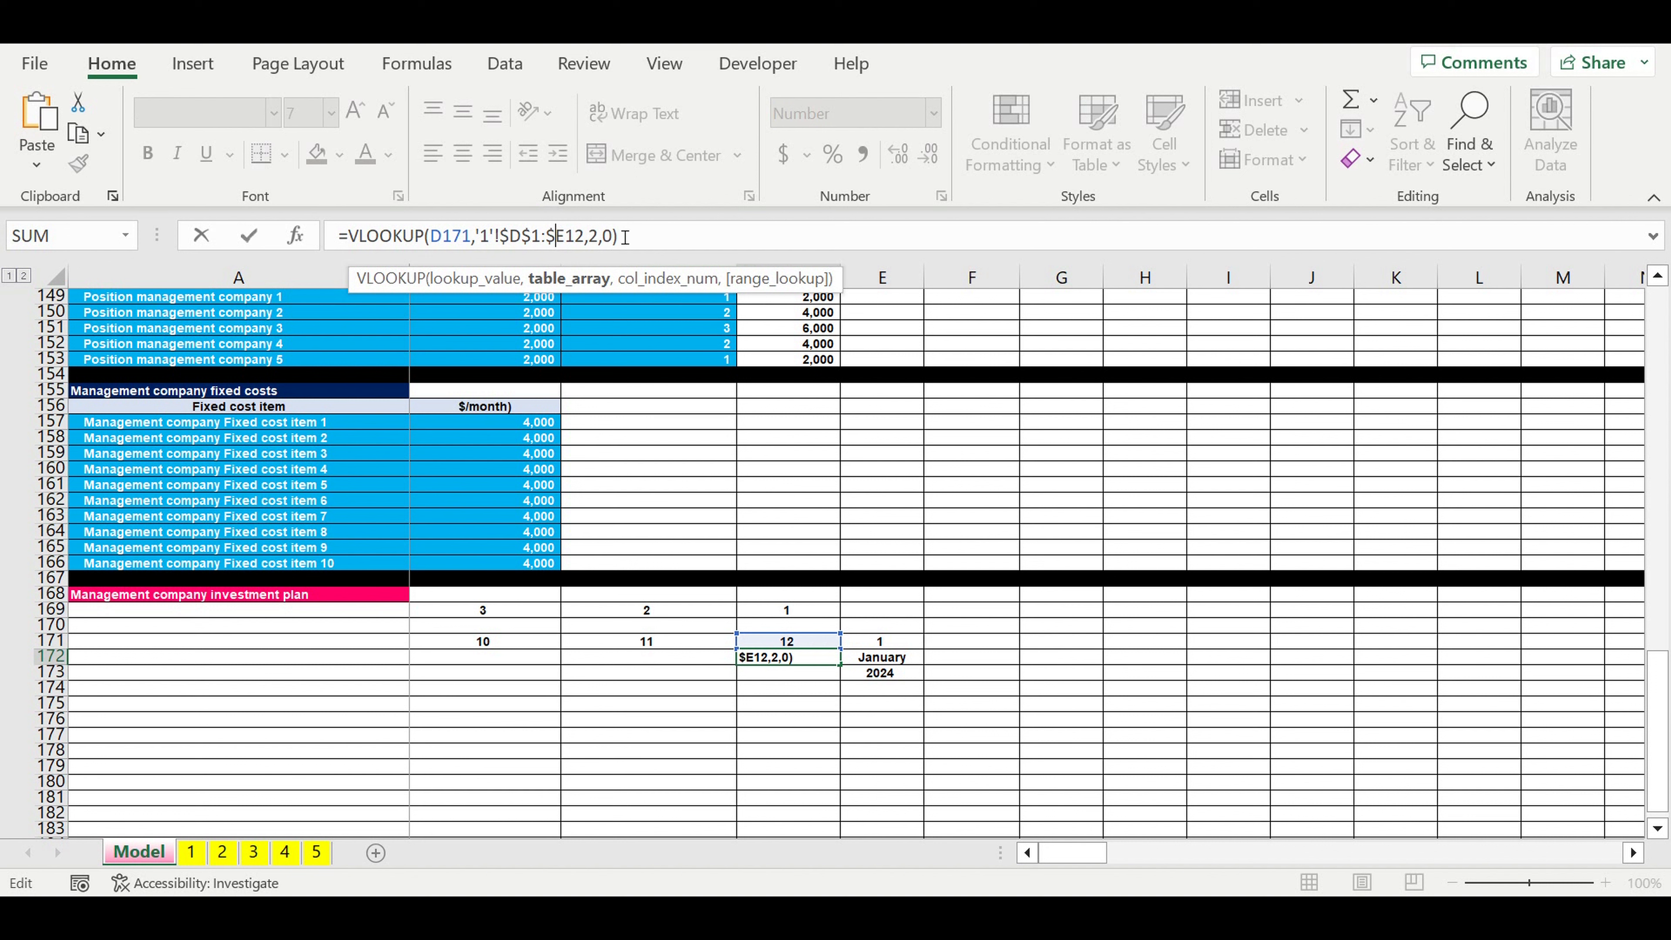
key(Right)
text($)
key(Return)
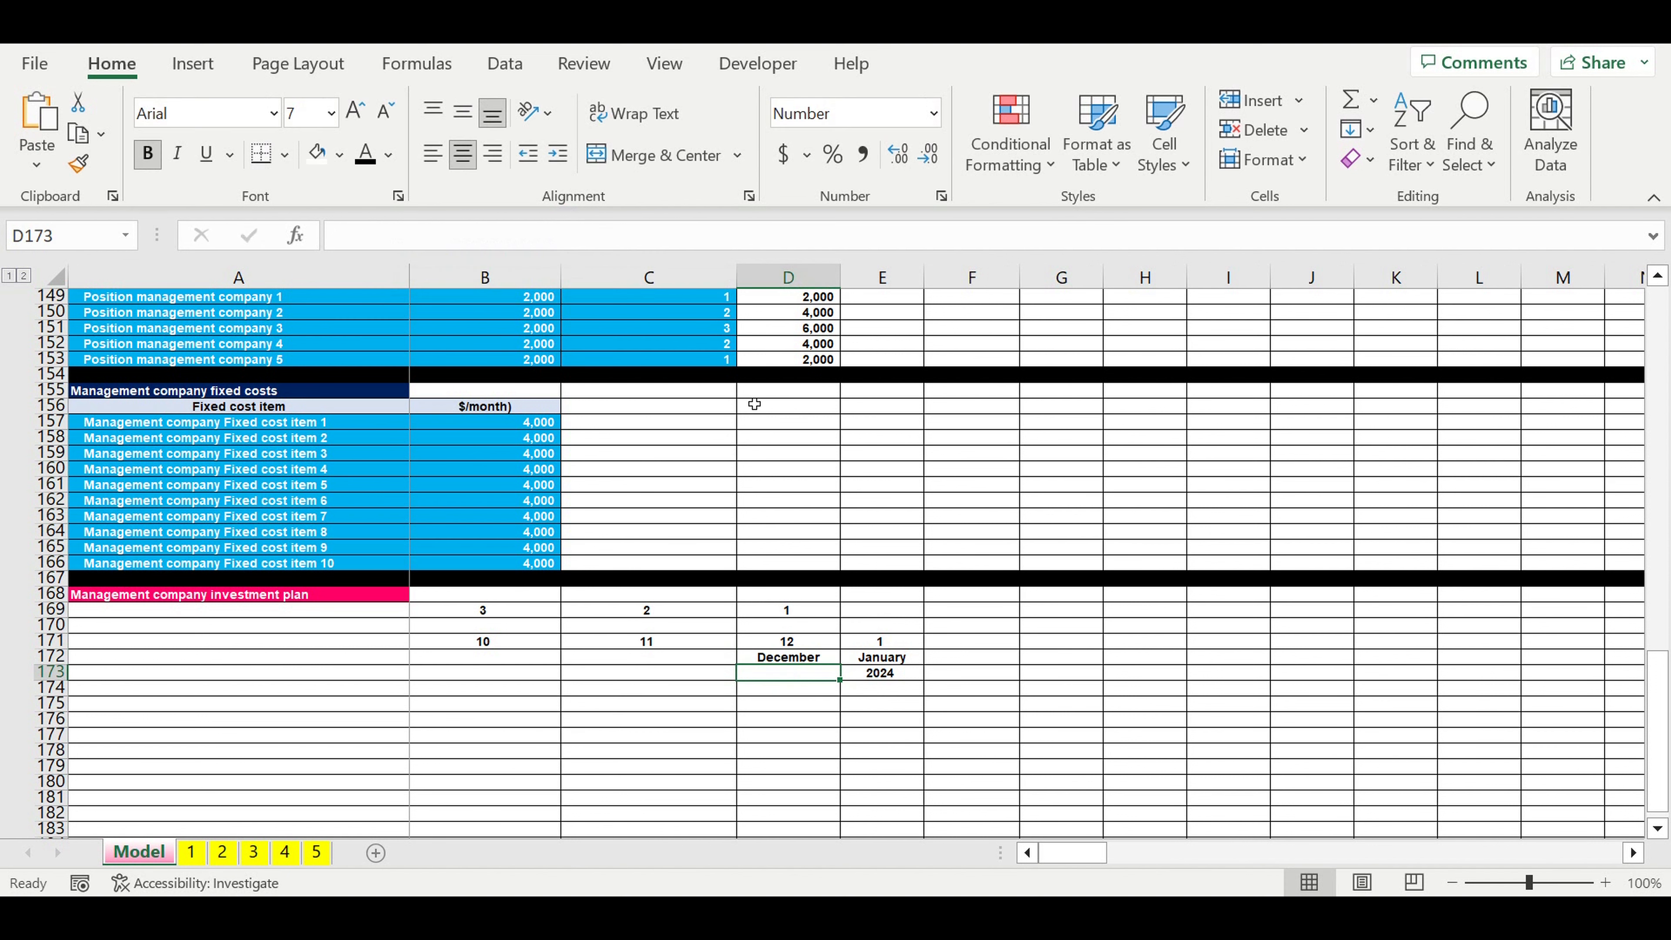
- Fill the month name VLOOKUP from D172 leftwards across C172 and B172
click(825, 657)
drag(840, 665, 428, 685)
click(579, 799)
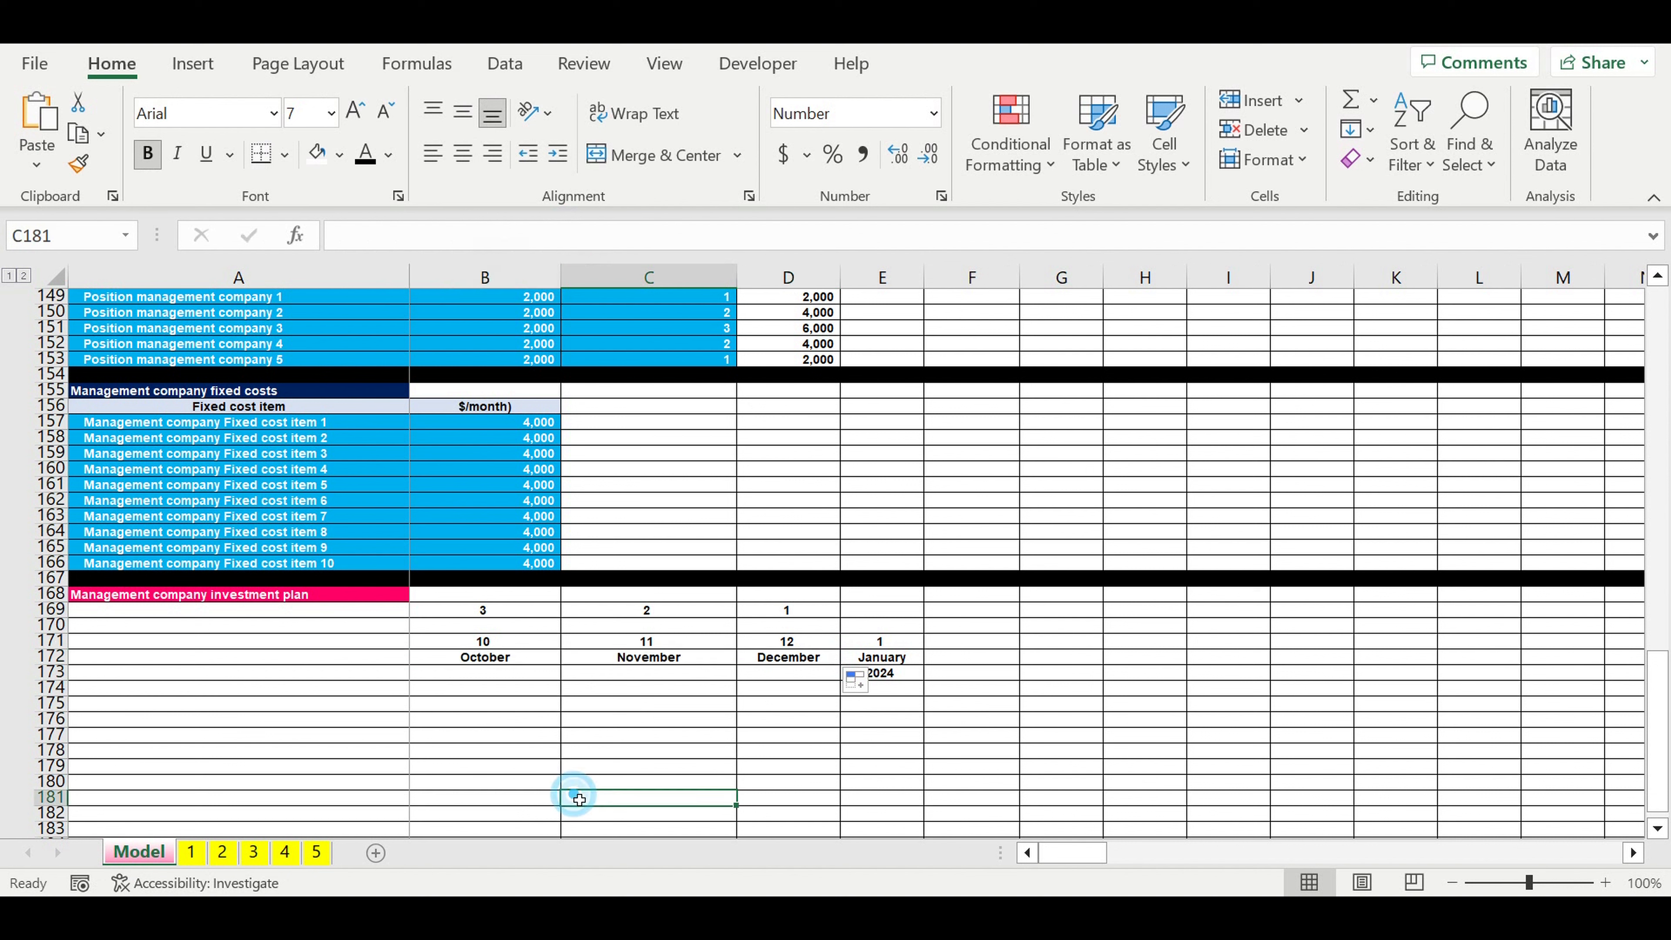
click(767, 766)
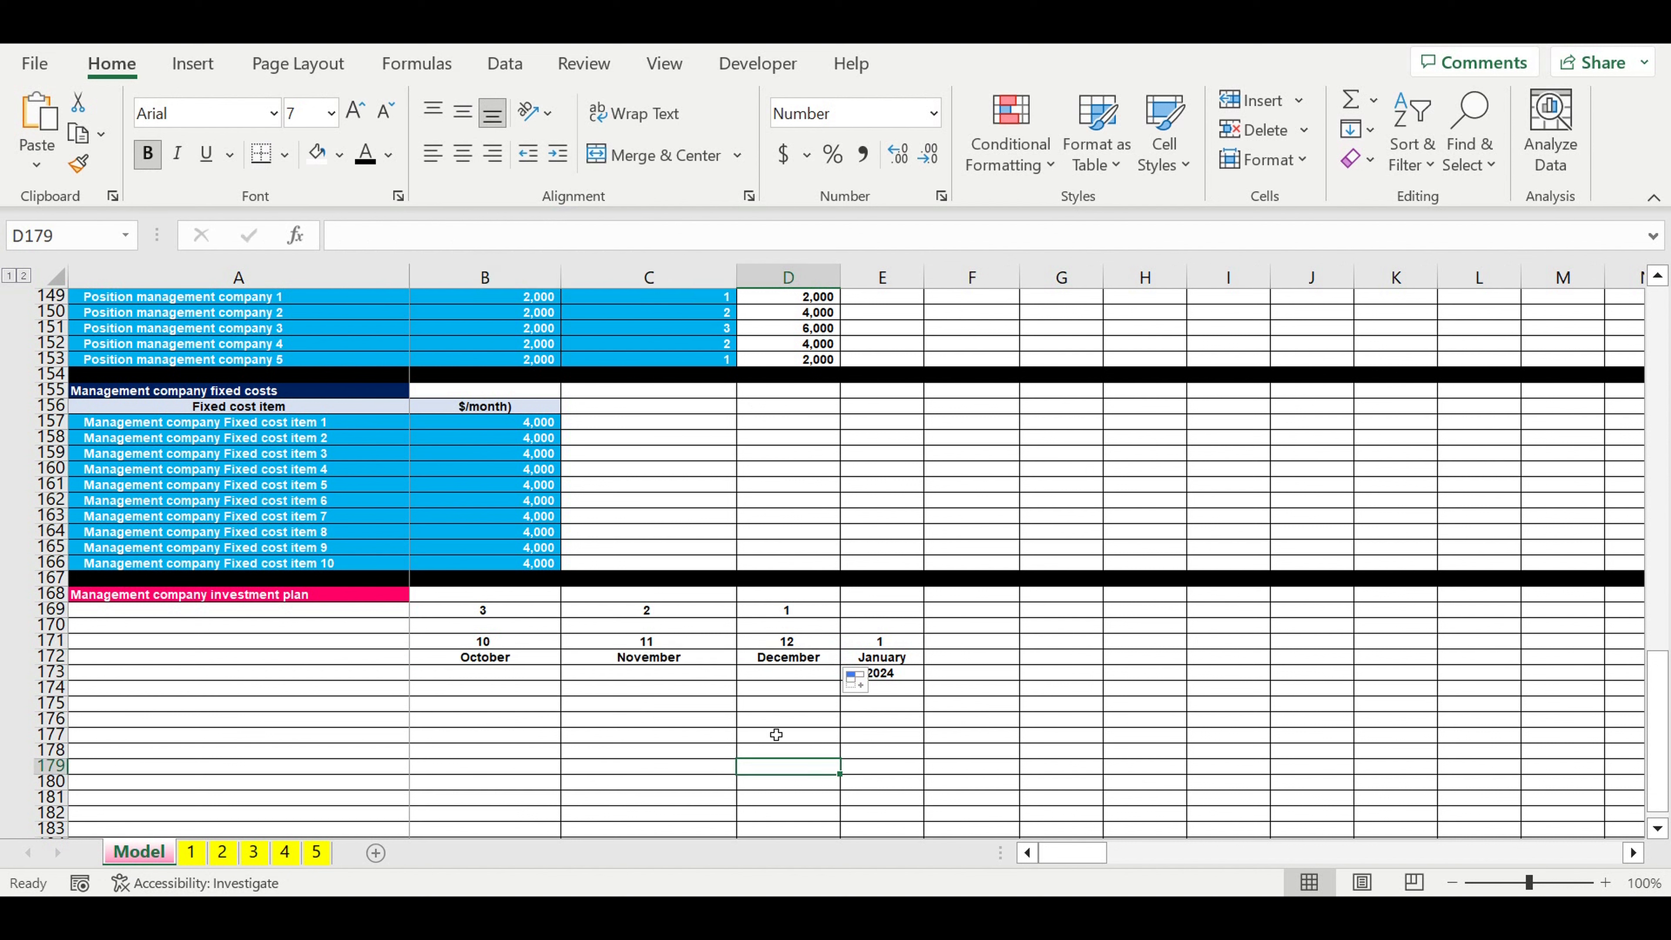
- Begin an IF formula in D173 that tests E171=1 and gives E173-1 as the value if true
drag(770, 678, 373, 690)
click(797, 785)
click(796, 674)
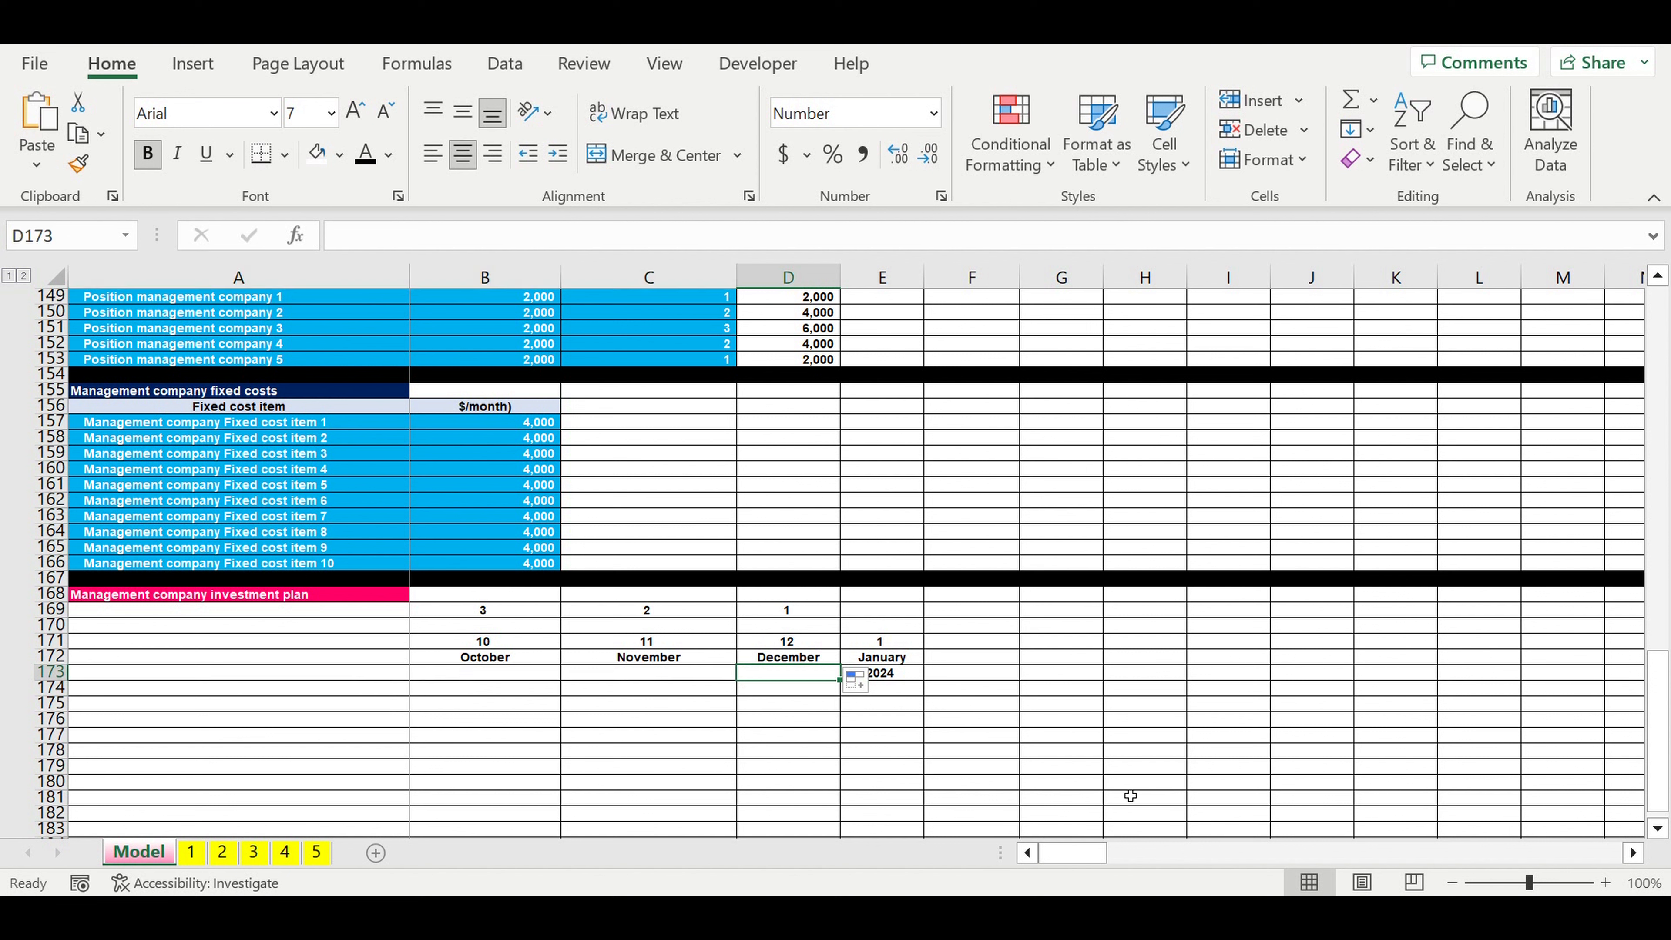
text(=if)
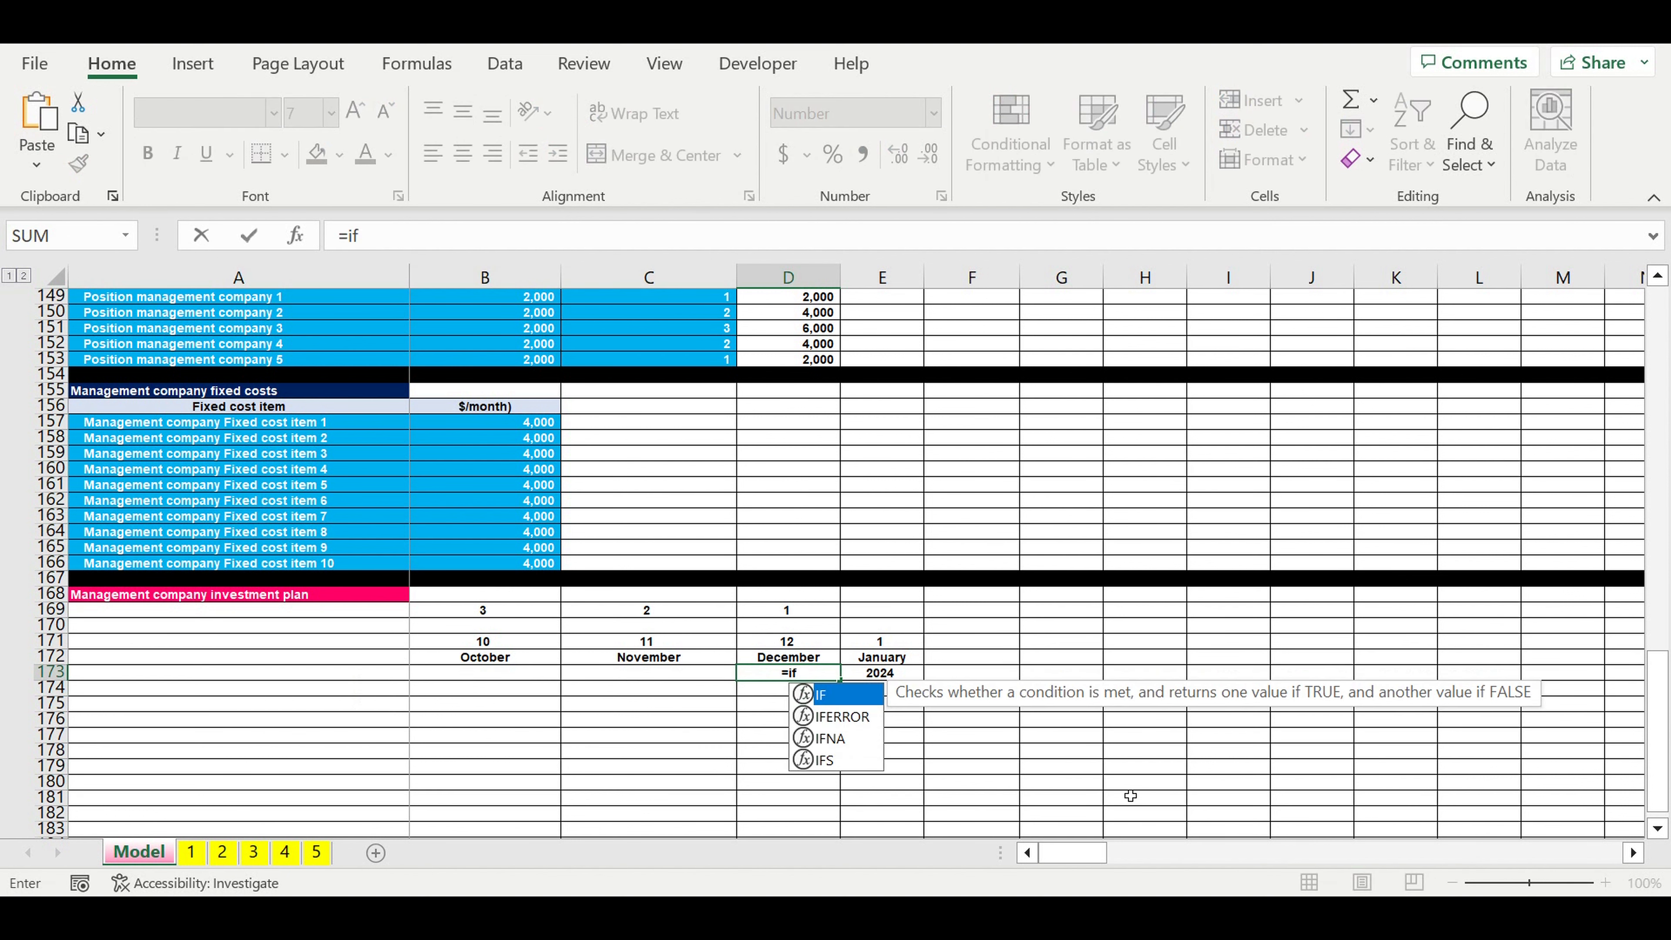
text(()
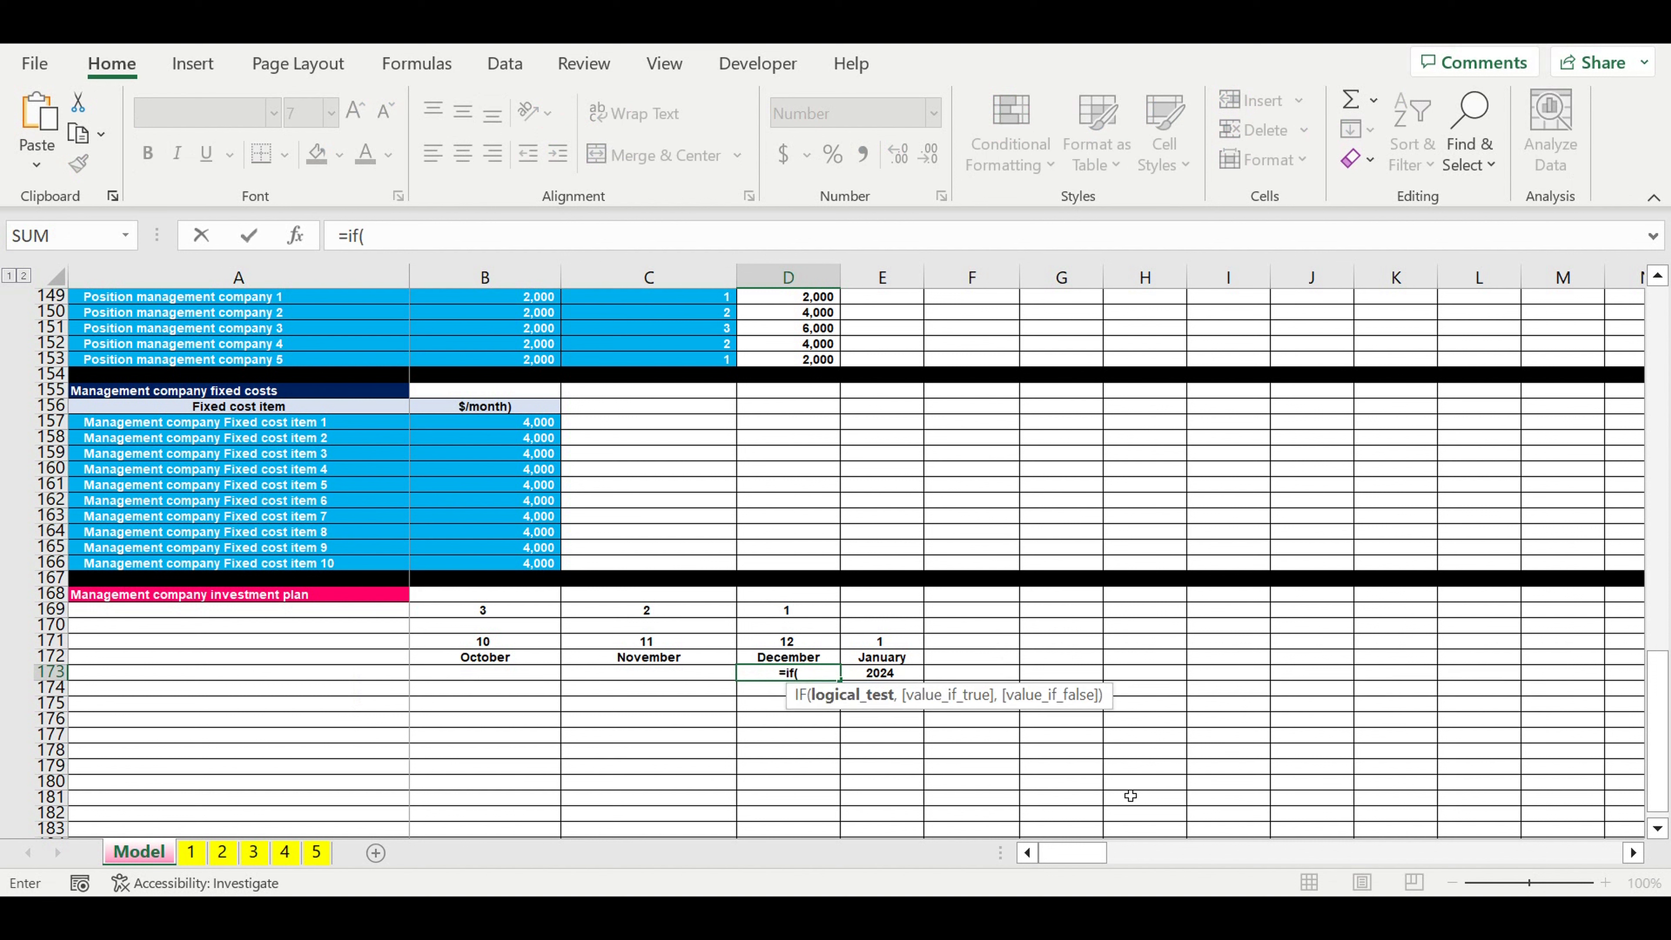
click(898, 645)
text(=)
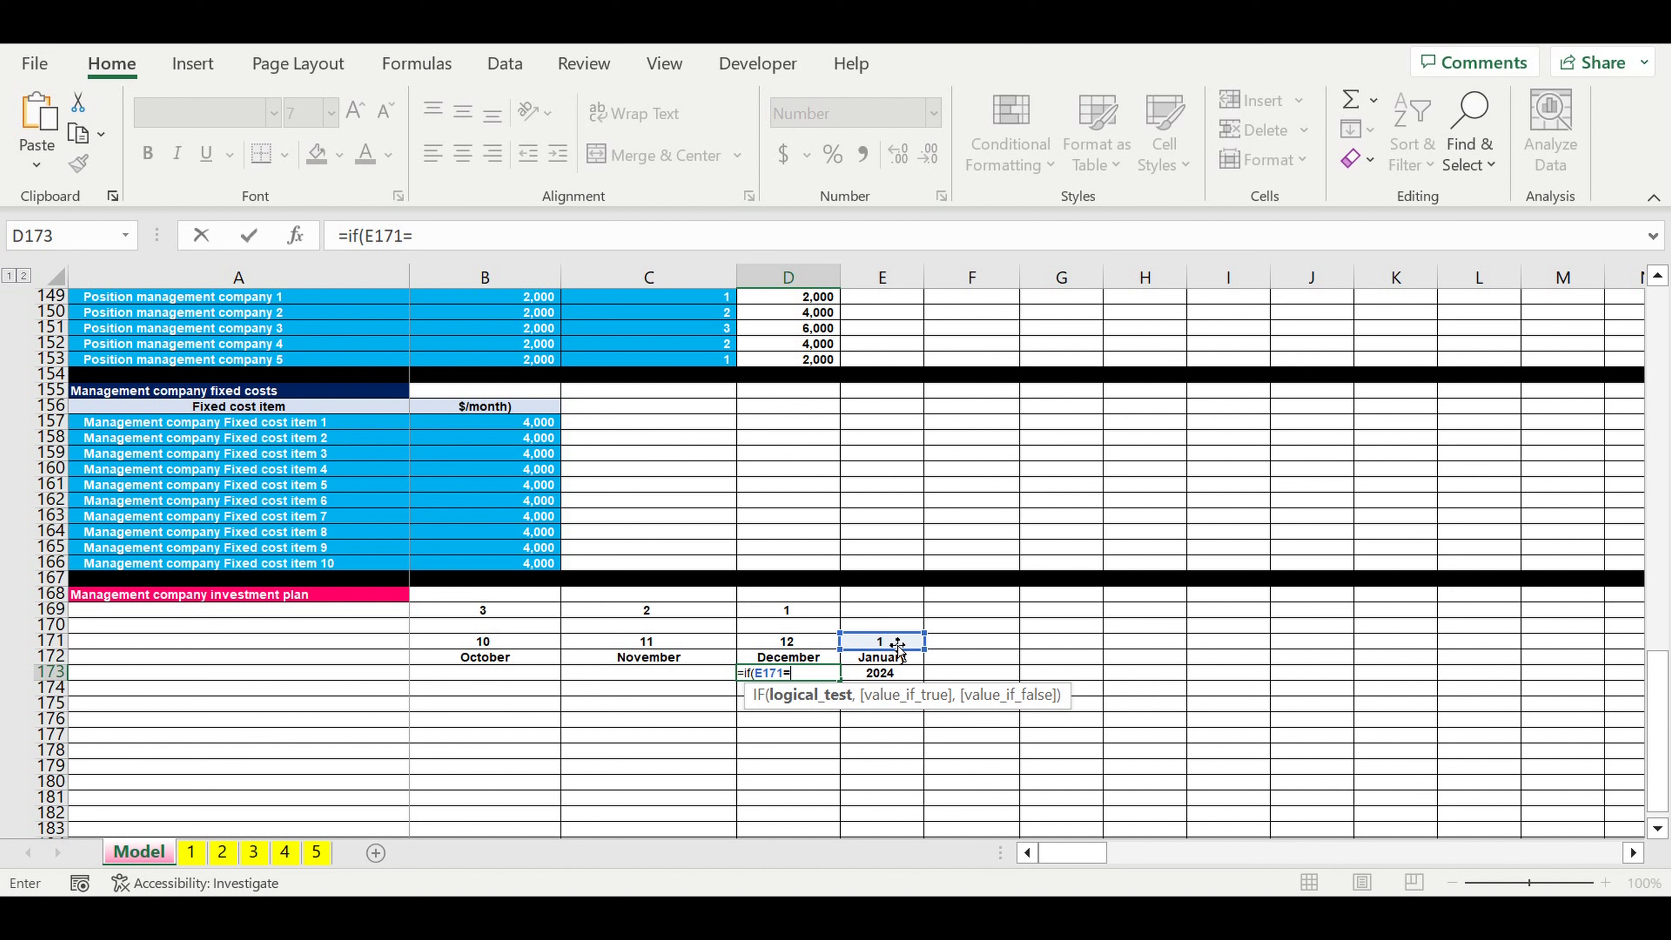
text(1,)
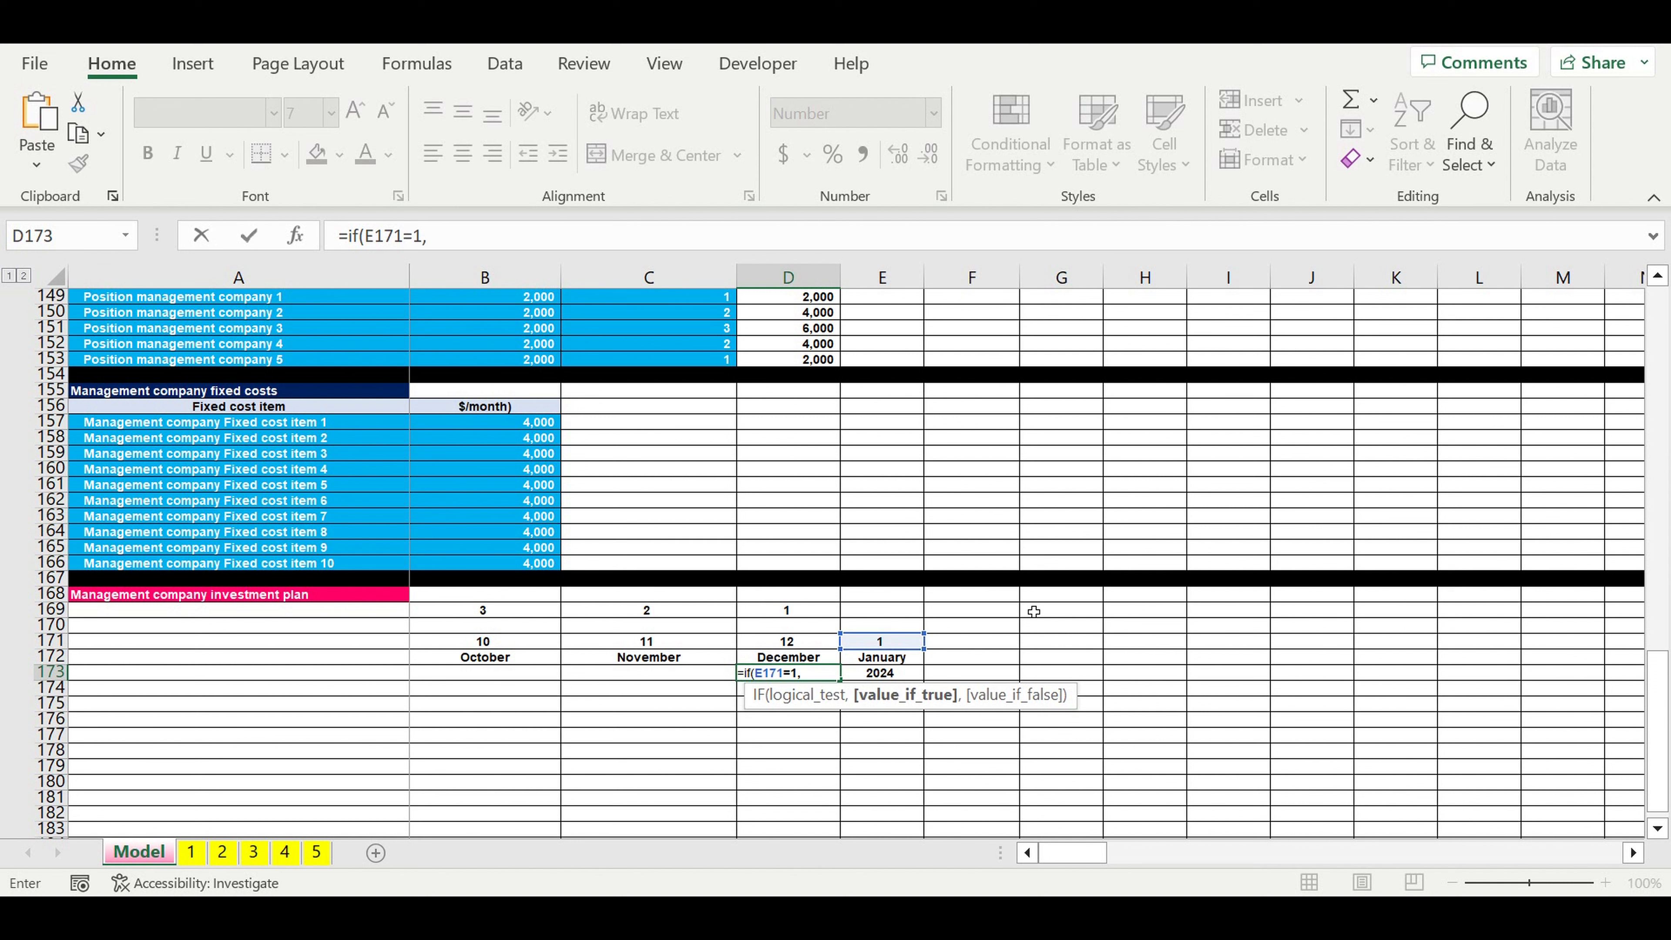
click(893, 676)
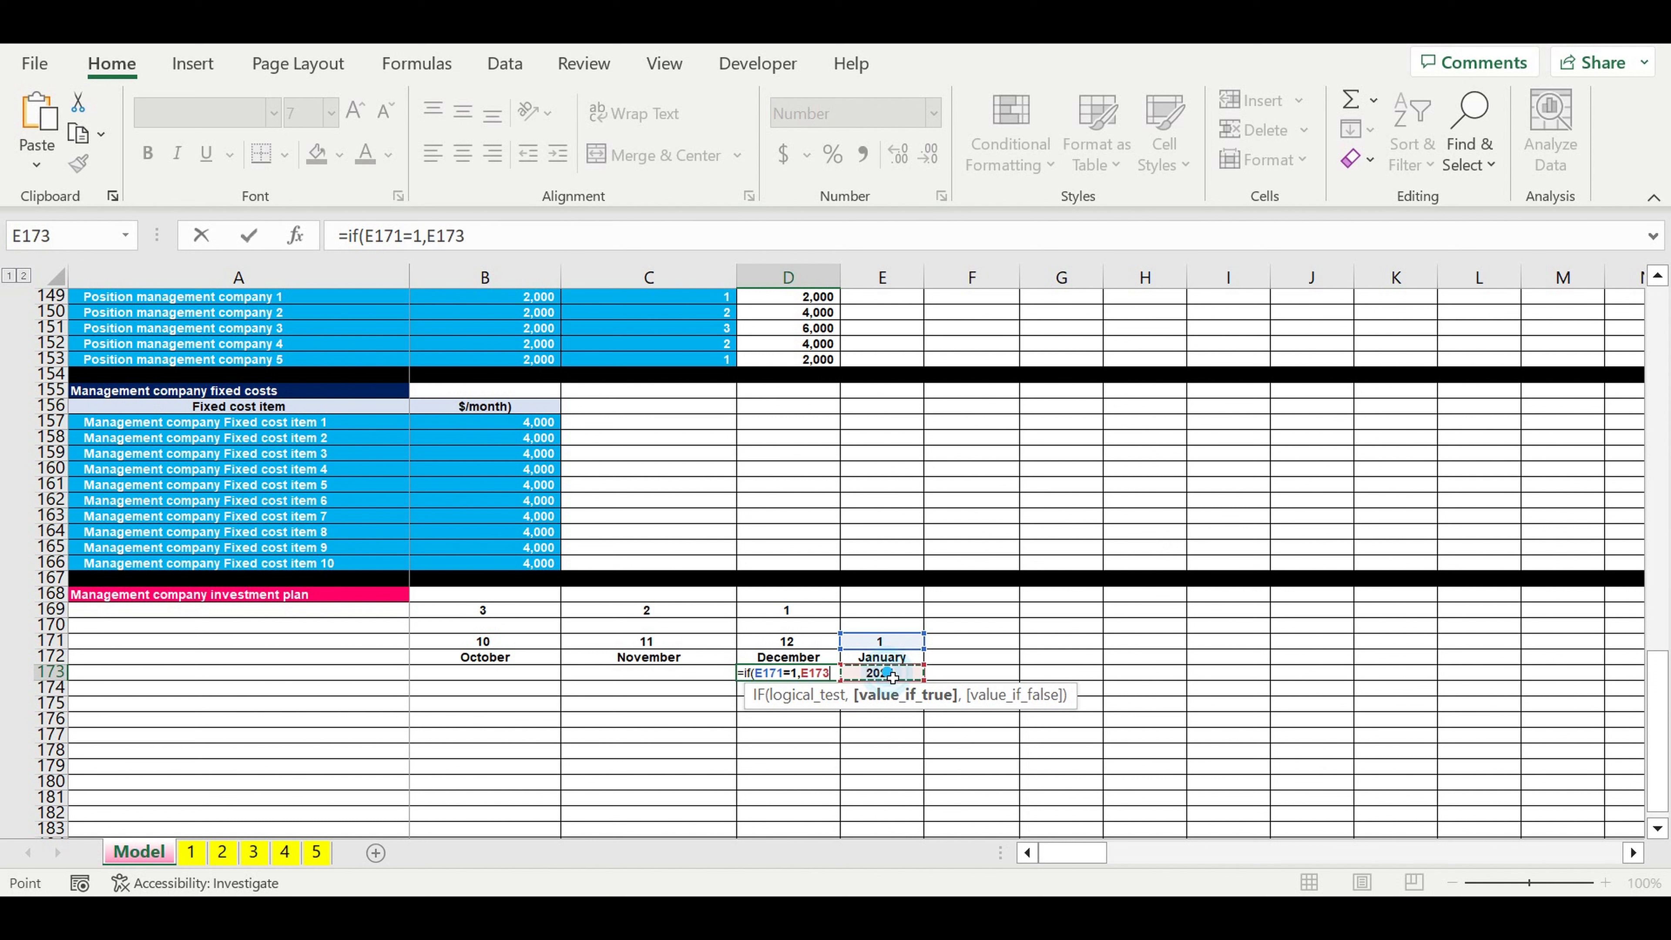
text(-1,)
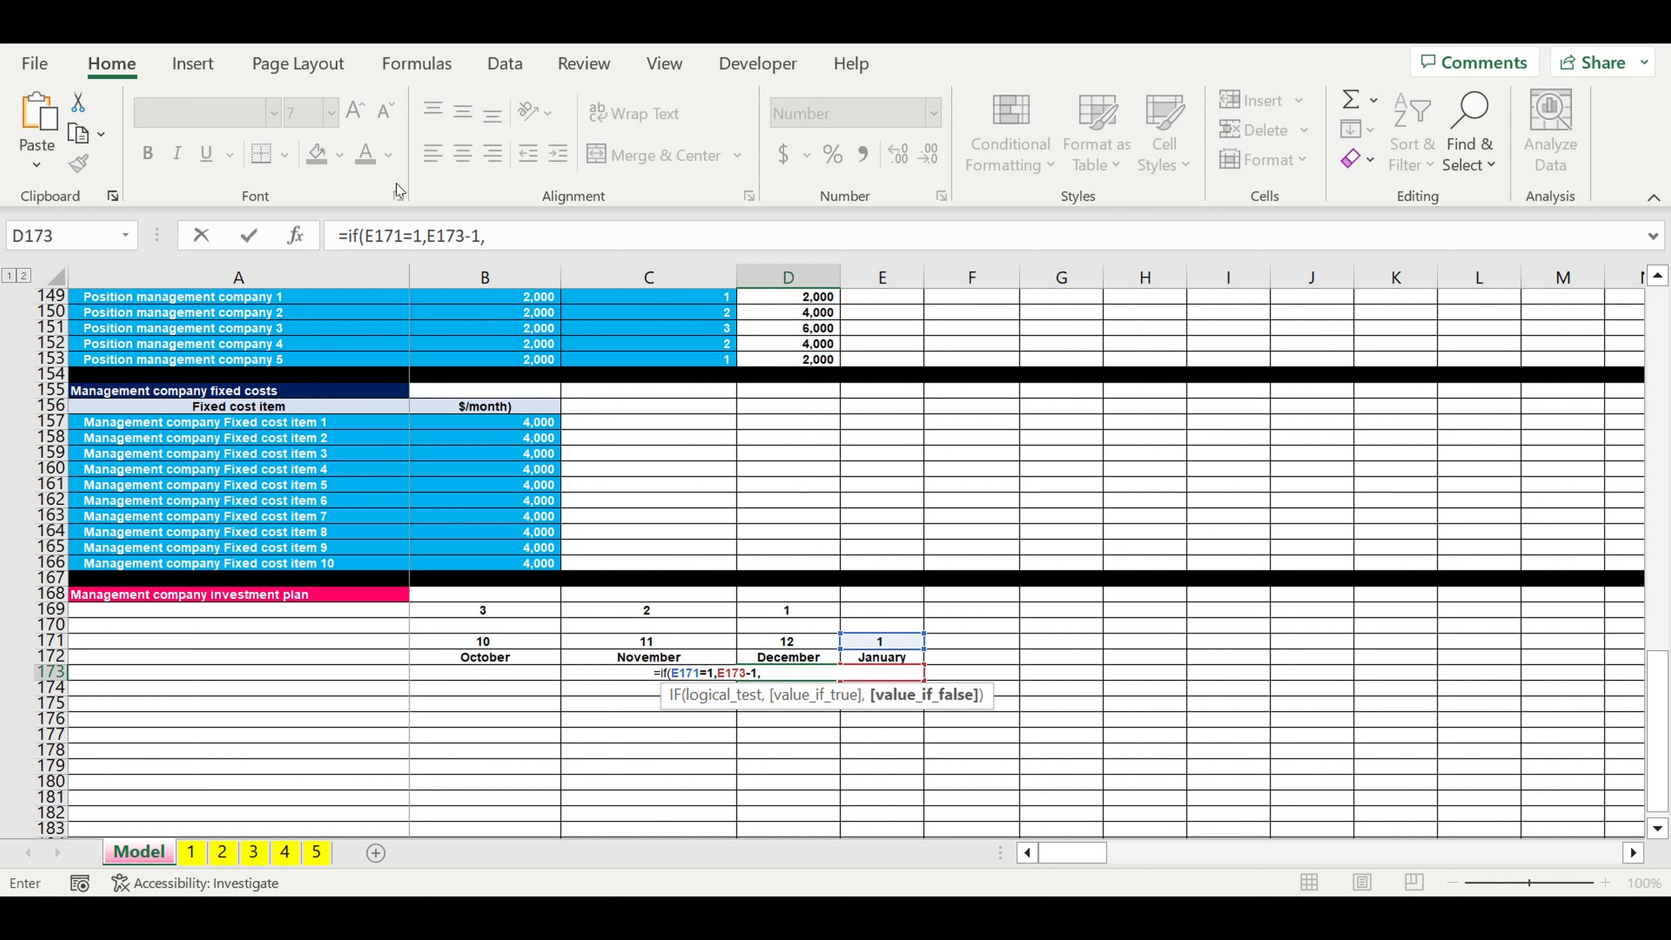
- Finish the IF formula in D173 by reusing its E173 reference as the value if false
drag(428, 236, 464, 236)
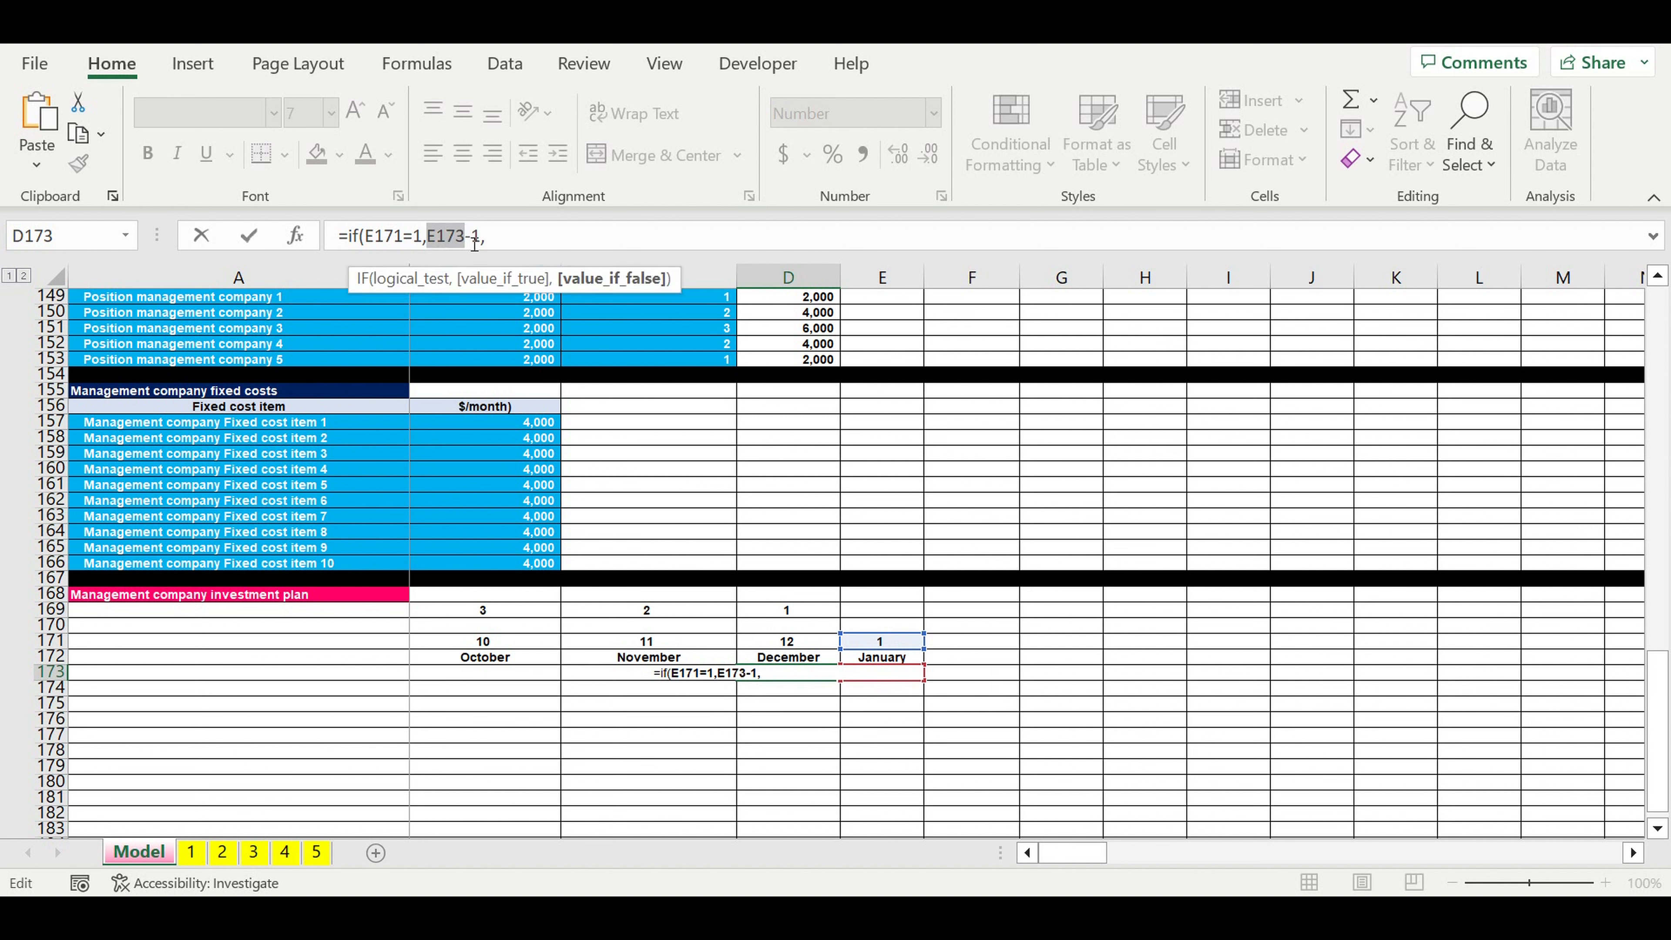
click(519, 245)
text(E173)
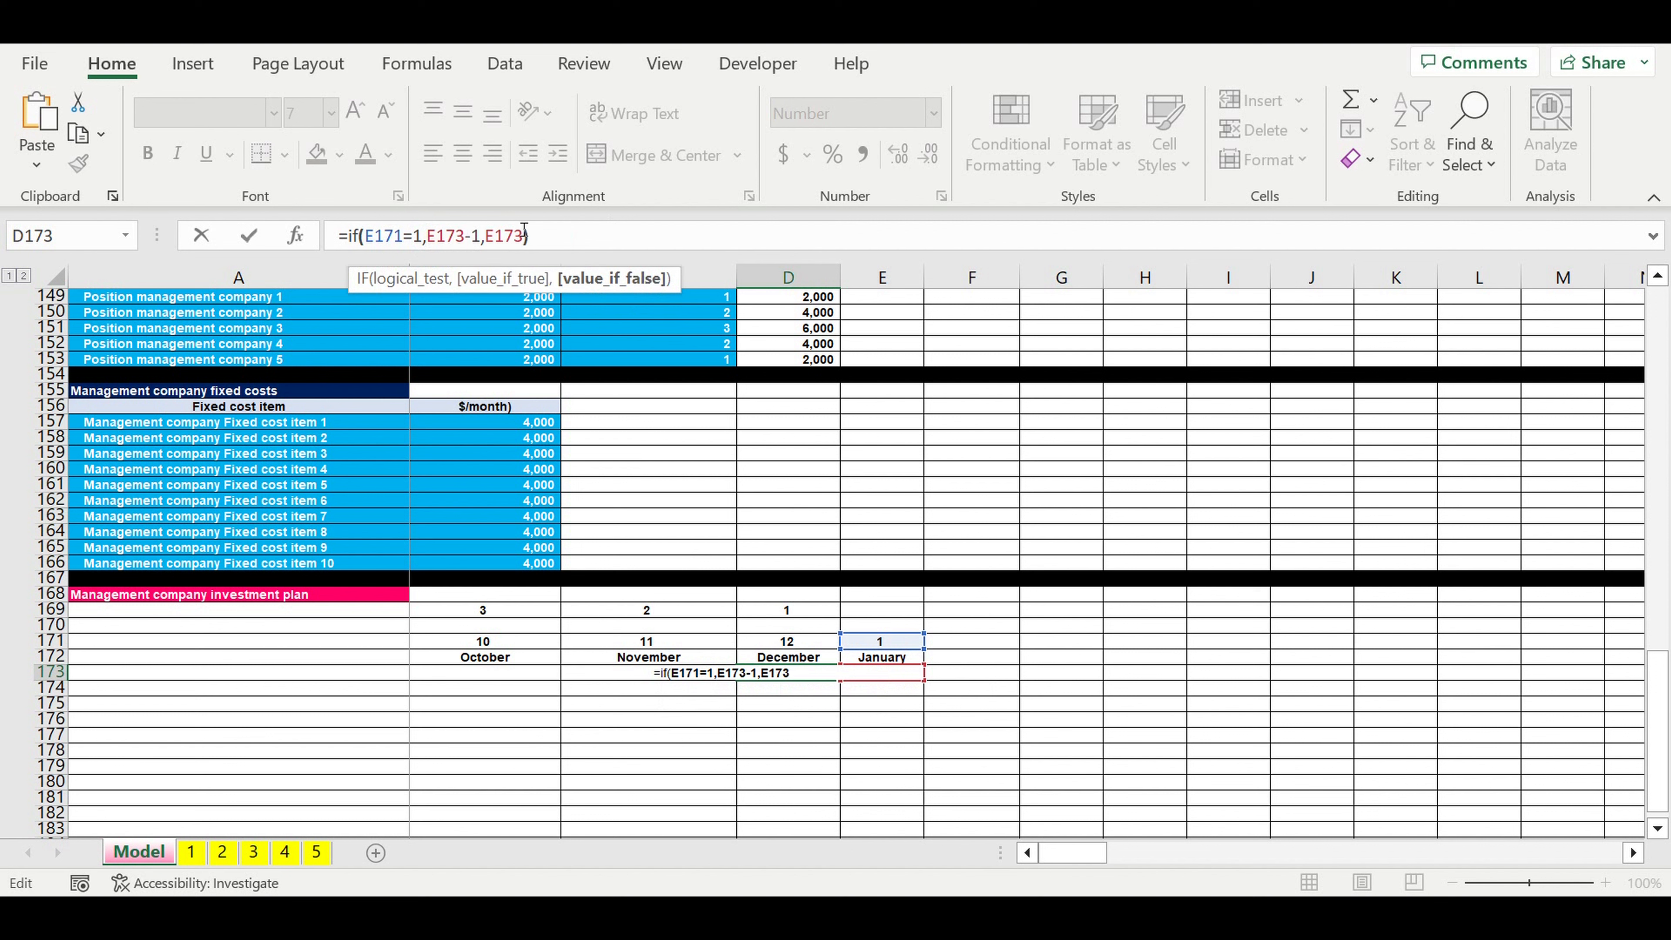
text())
key(Return)
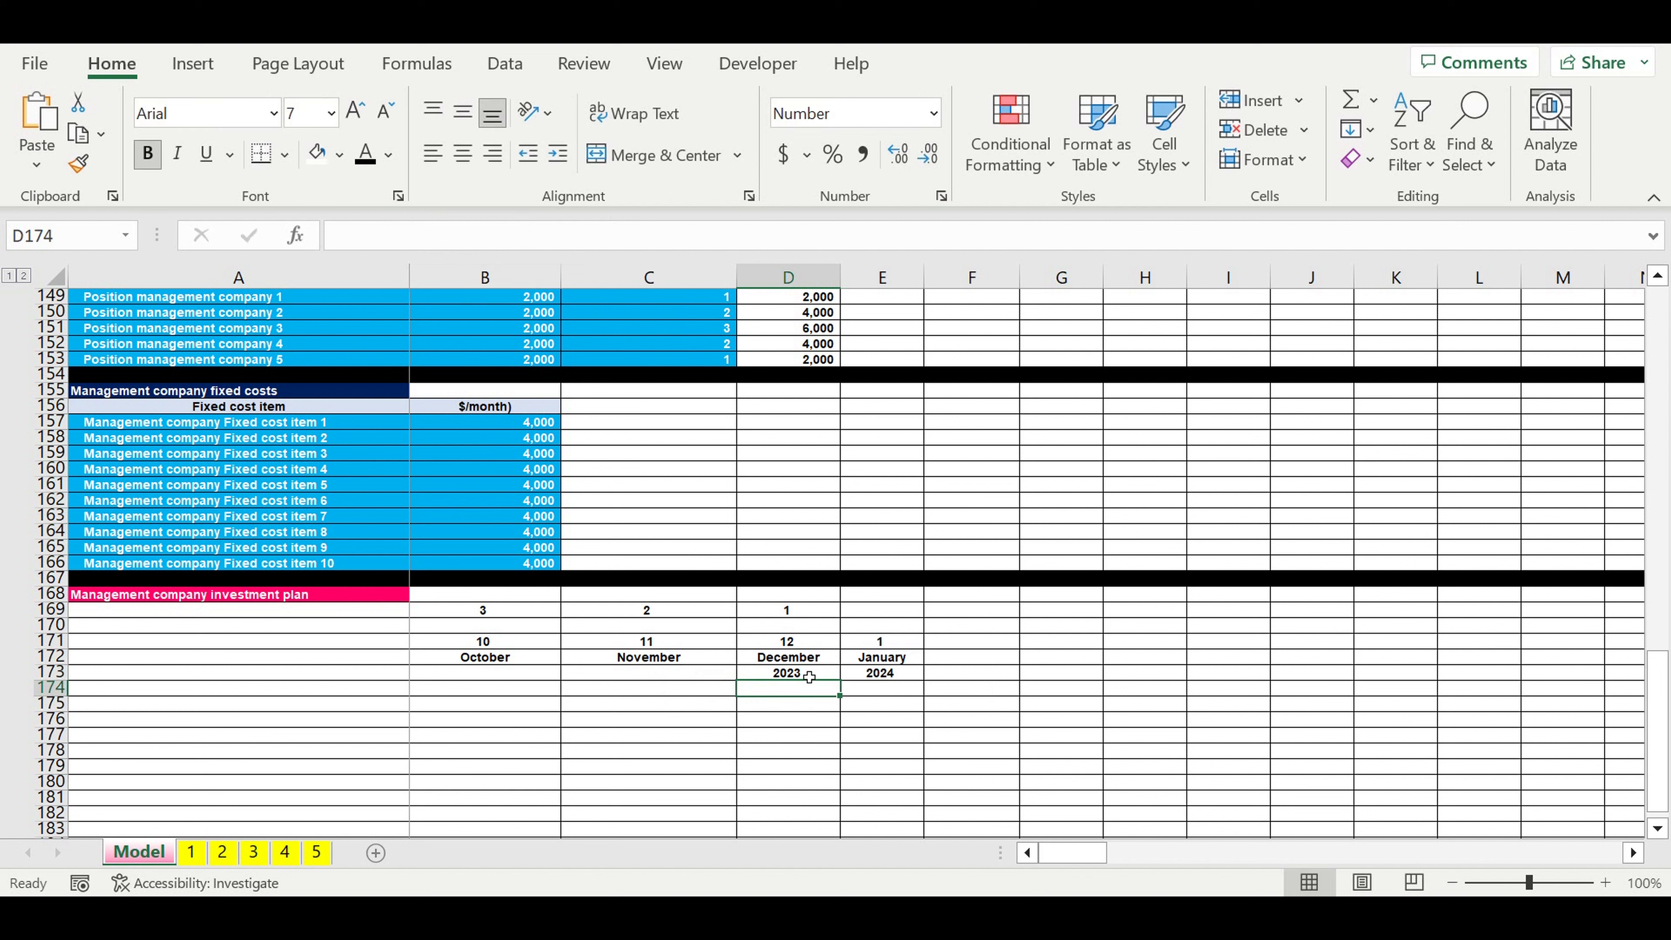
- Fill the year formula from D173 leftwards across C173 and B173
click(810, 676)
drag(841, 679, 442, 682)
click(559, 753)
click(807, 797)
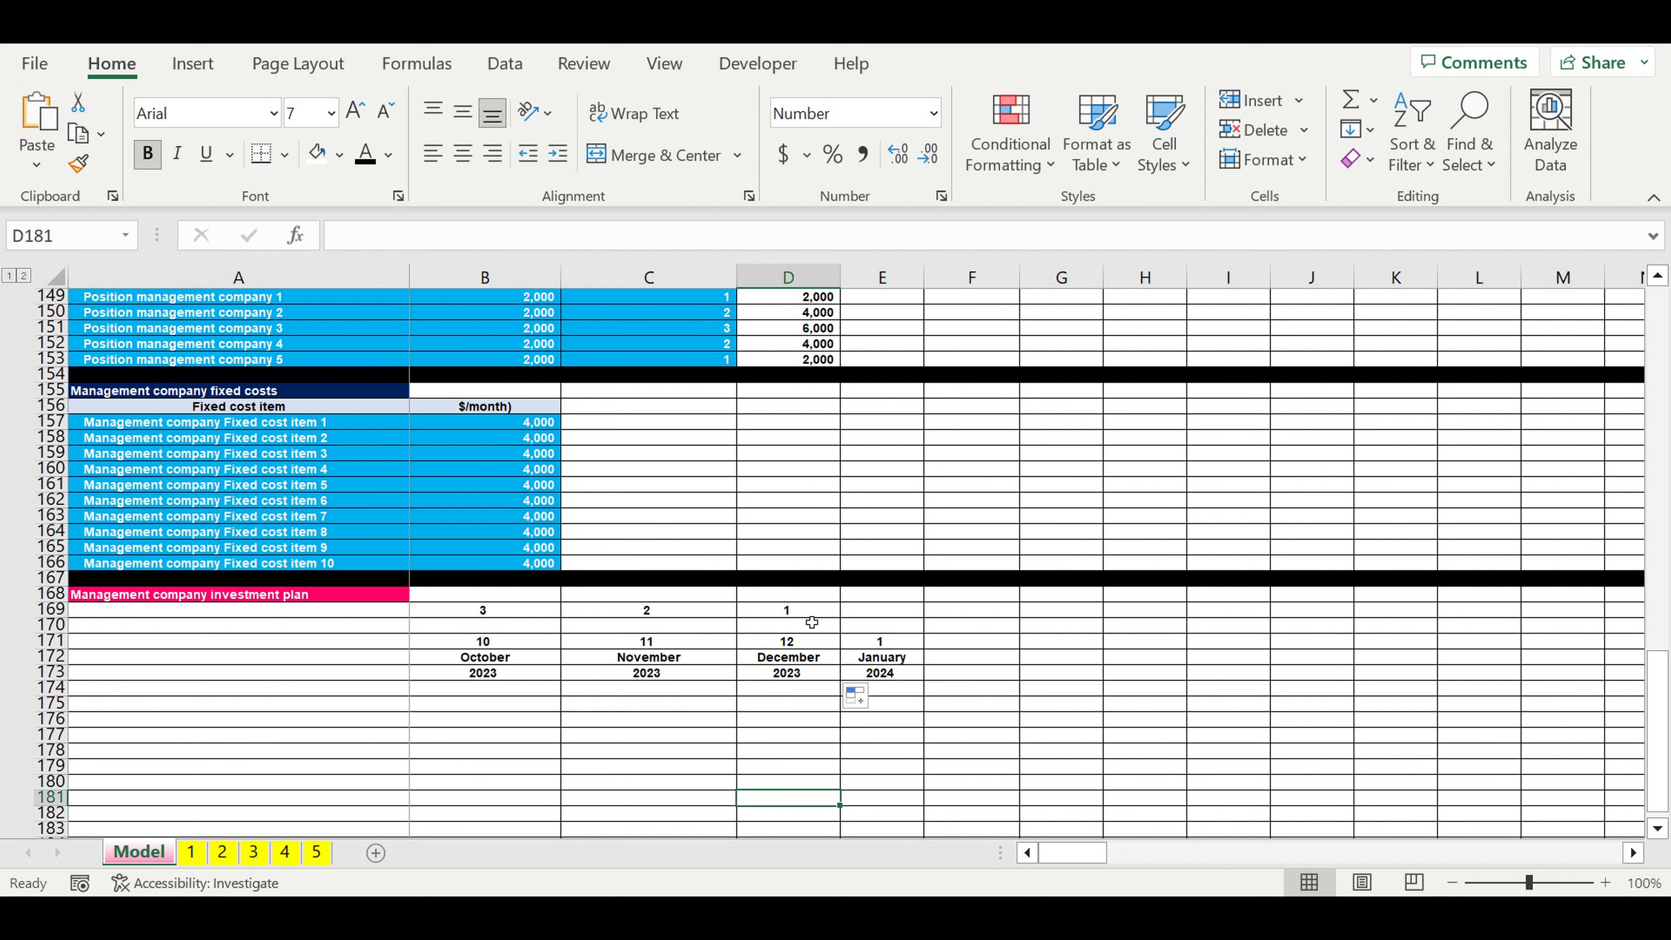
- Delete the empty row 170 between the month counters and the month numbers of the investment plan
click(48, 627)
right_click(48, 626)
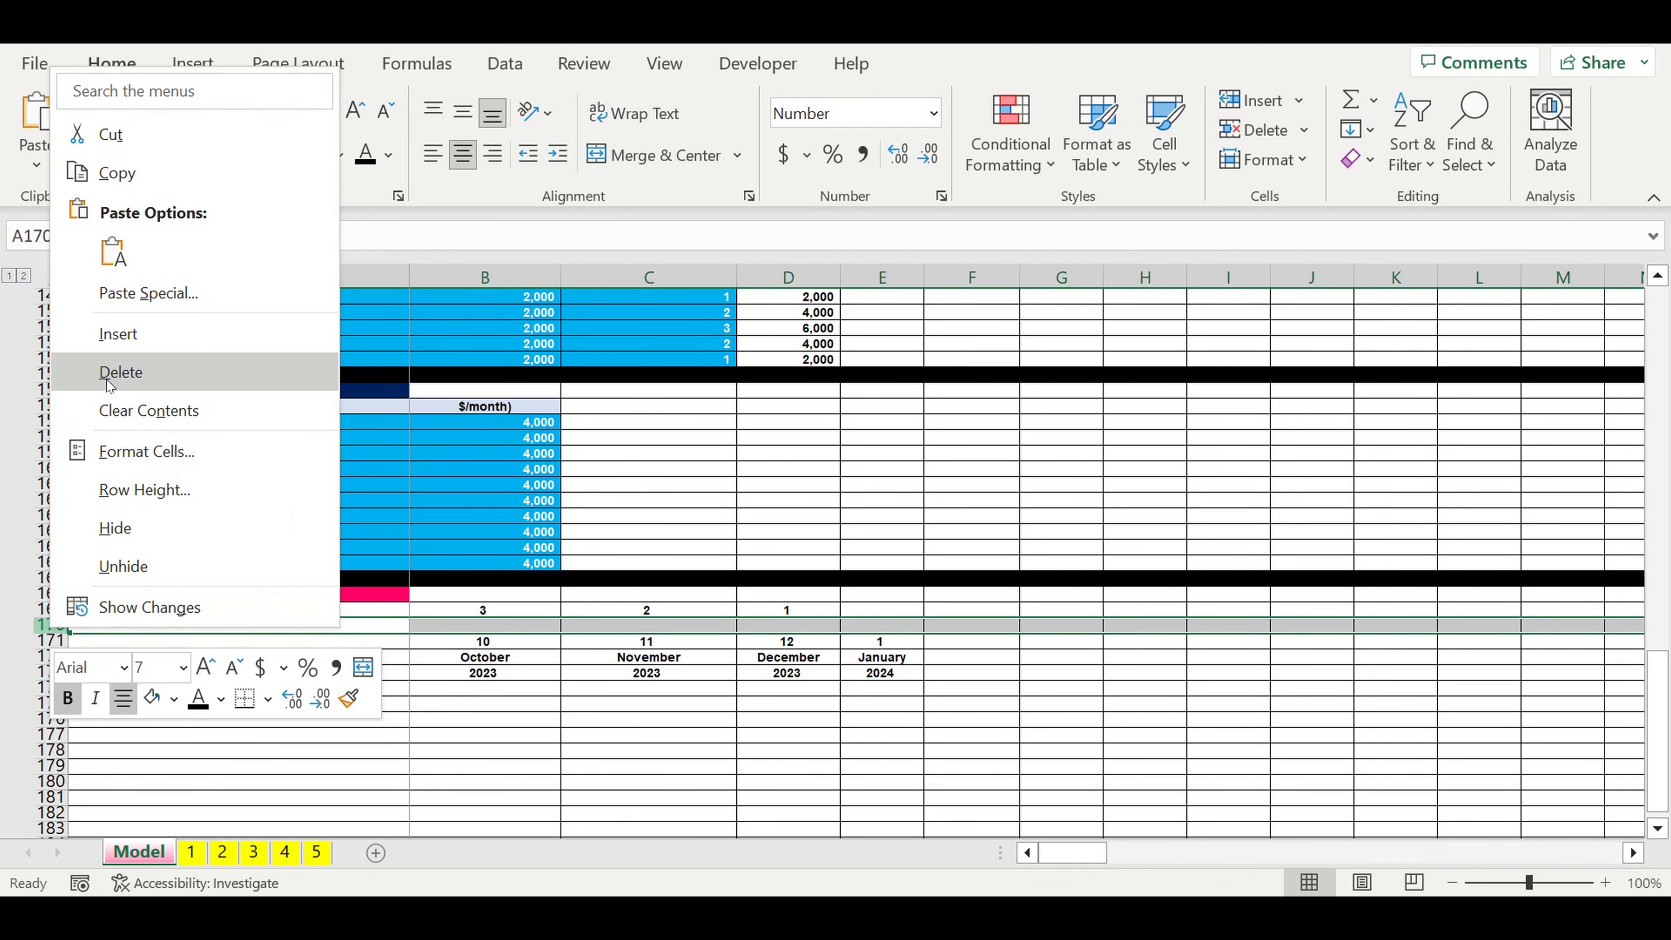
click(121, 372)
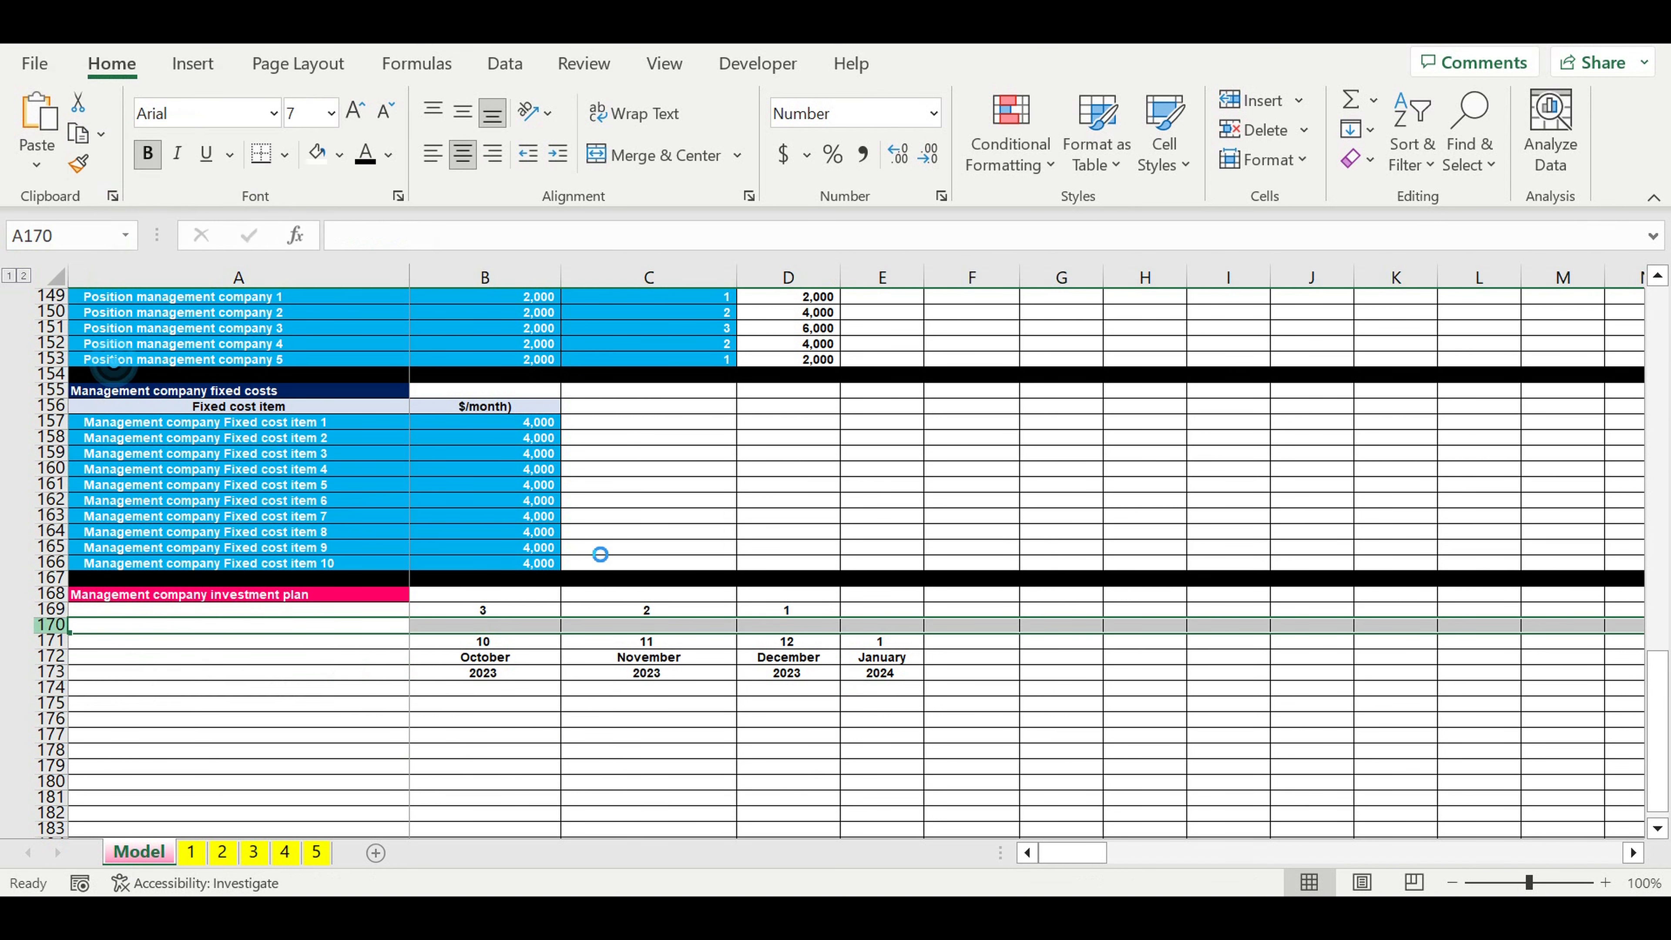
click(882, 710)
click(767, 735)
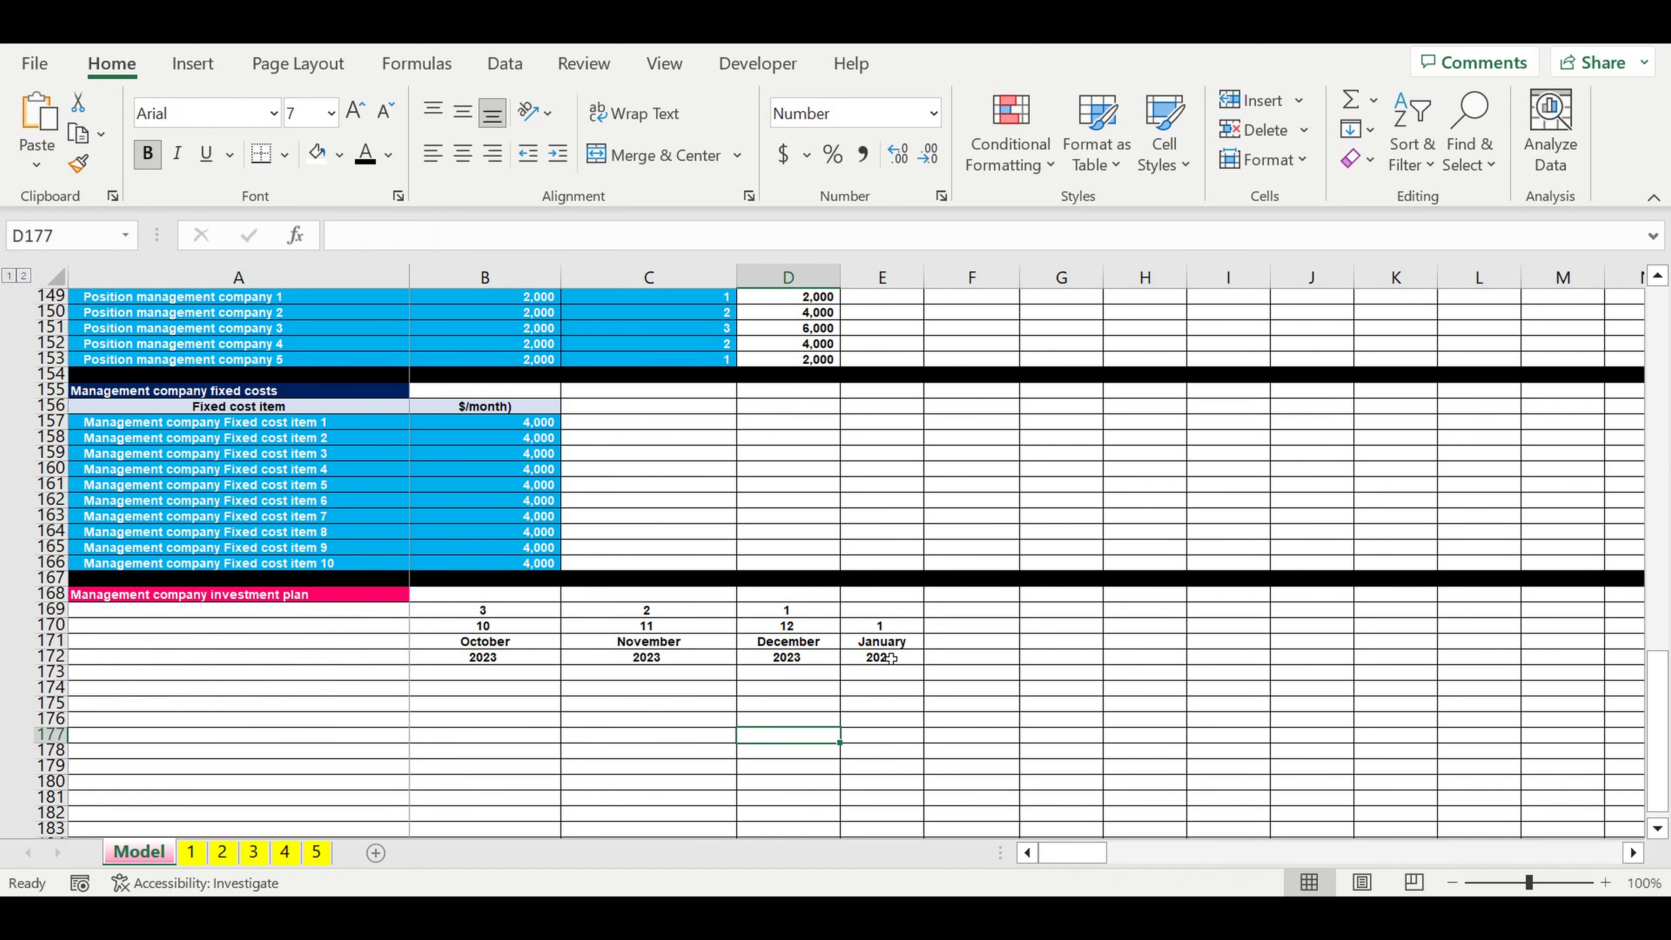
- Shade the timeline header cells B169:E172 with the lightest gold fill
drag(893, 658, 442, 610)
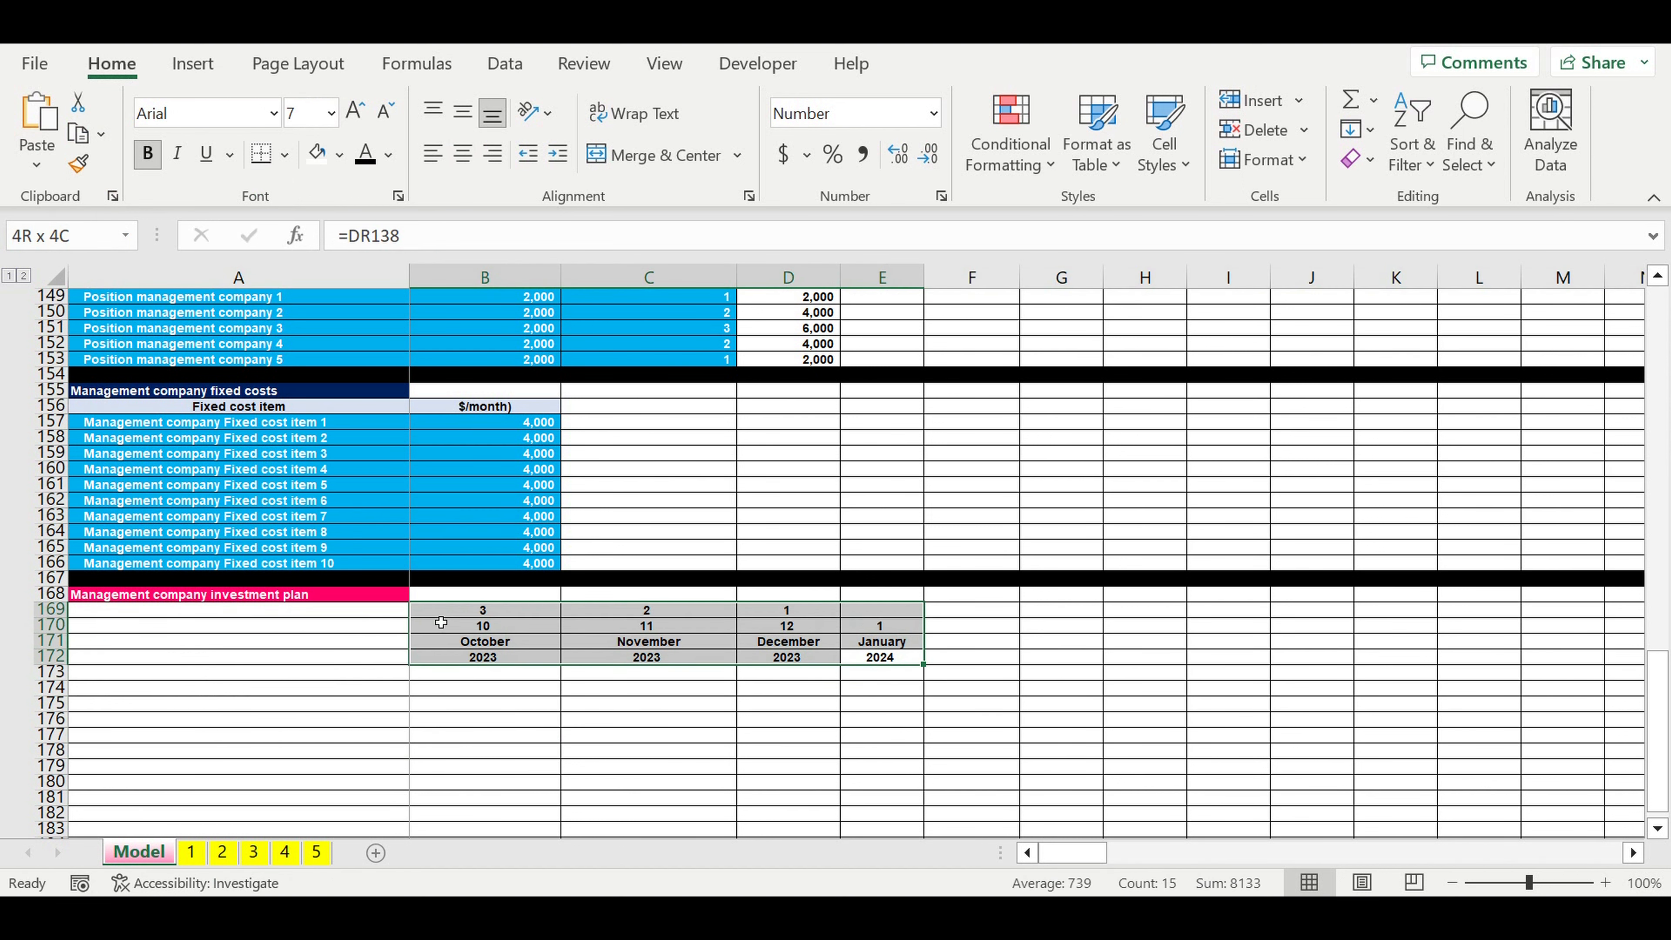
click(341, 156)
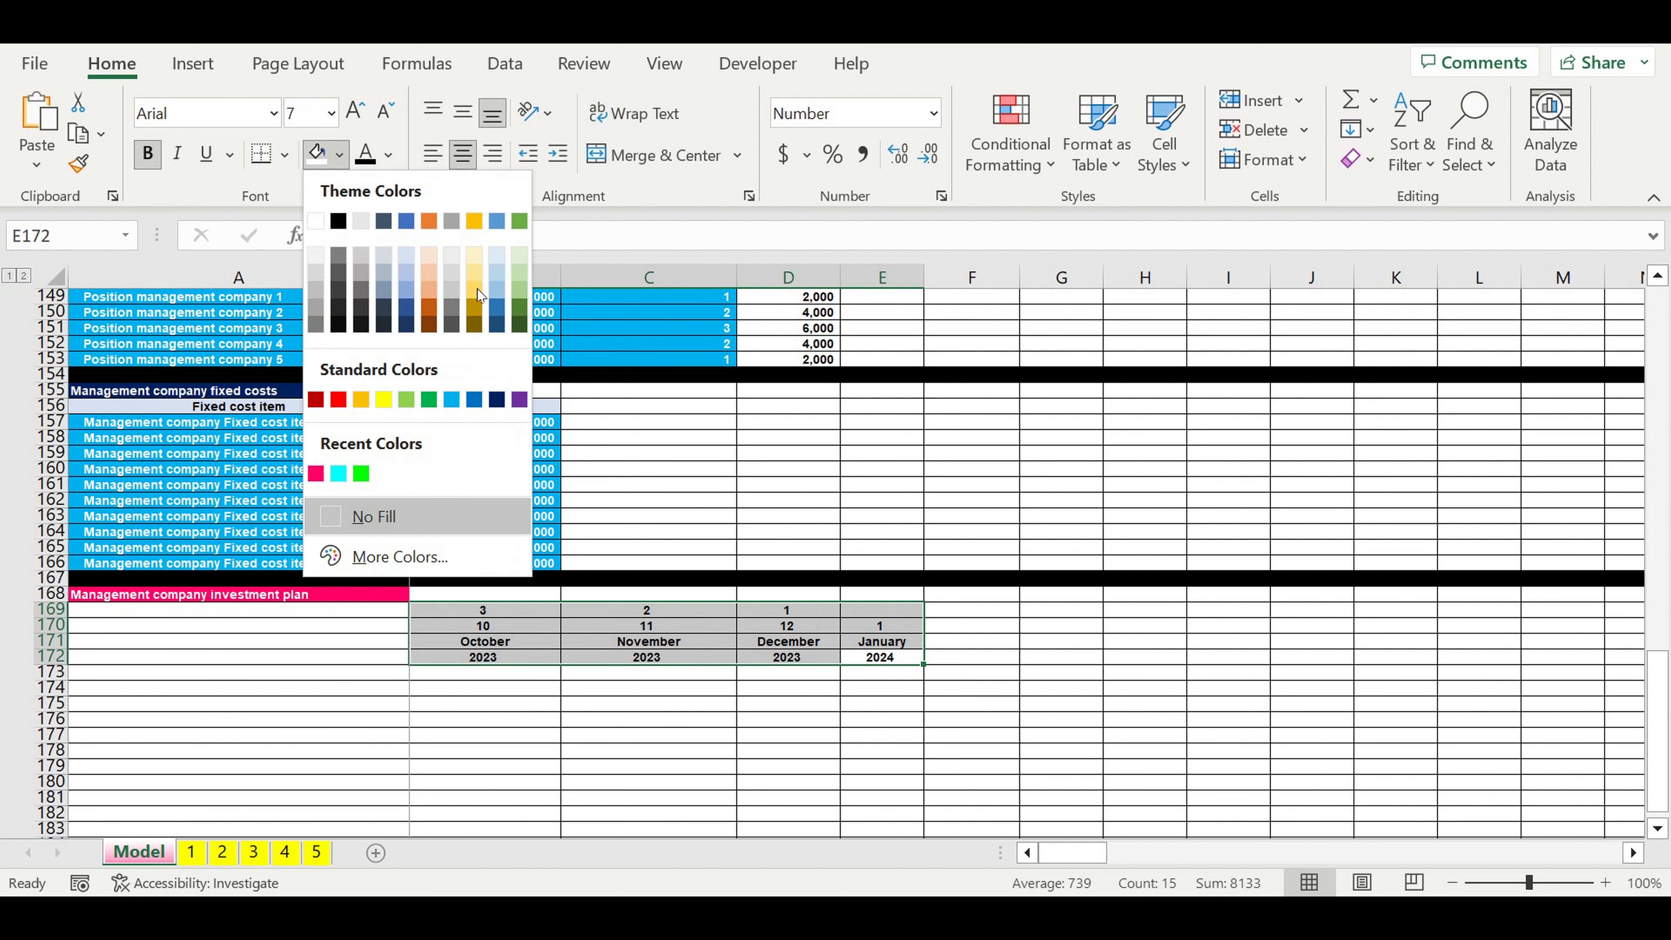
click(474, 256)
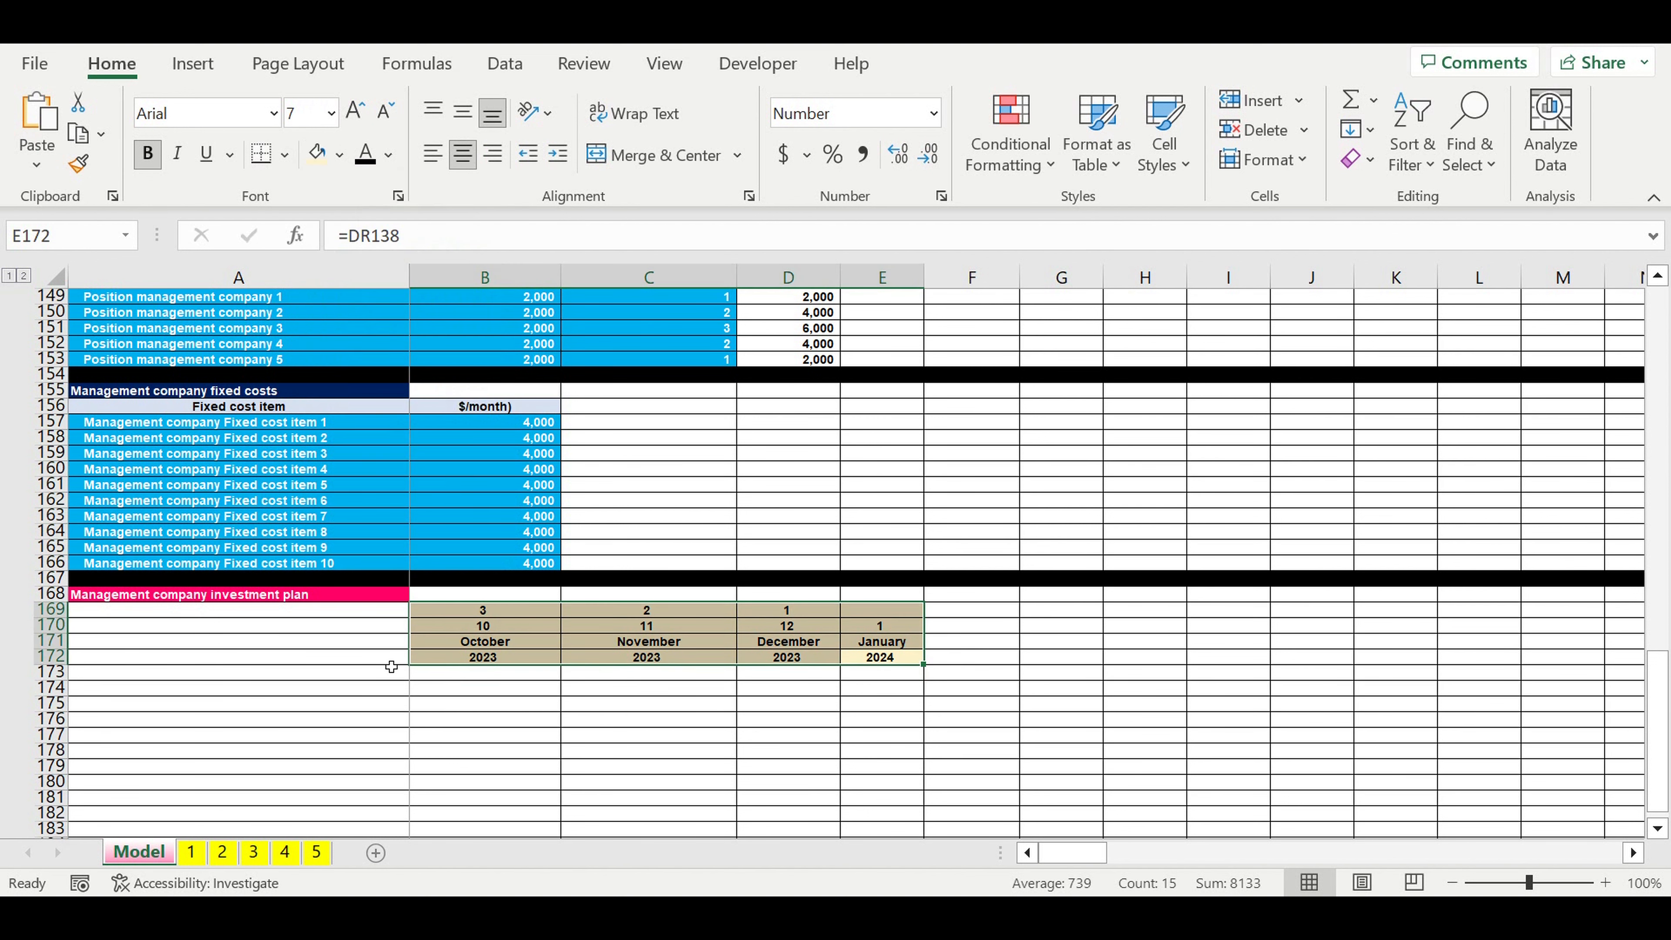
- Enter the header "Management company investment plan" in A172
click(378, 661)
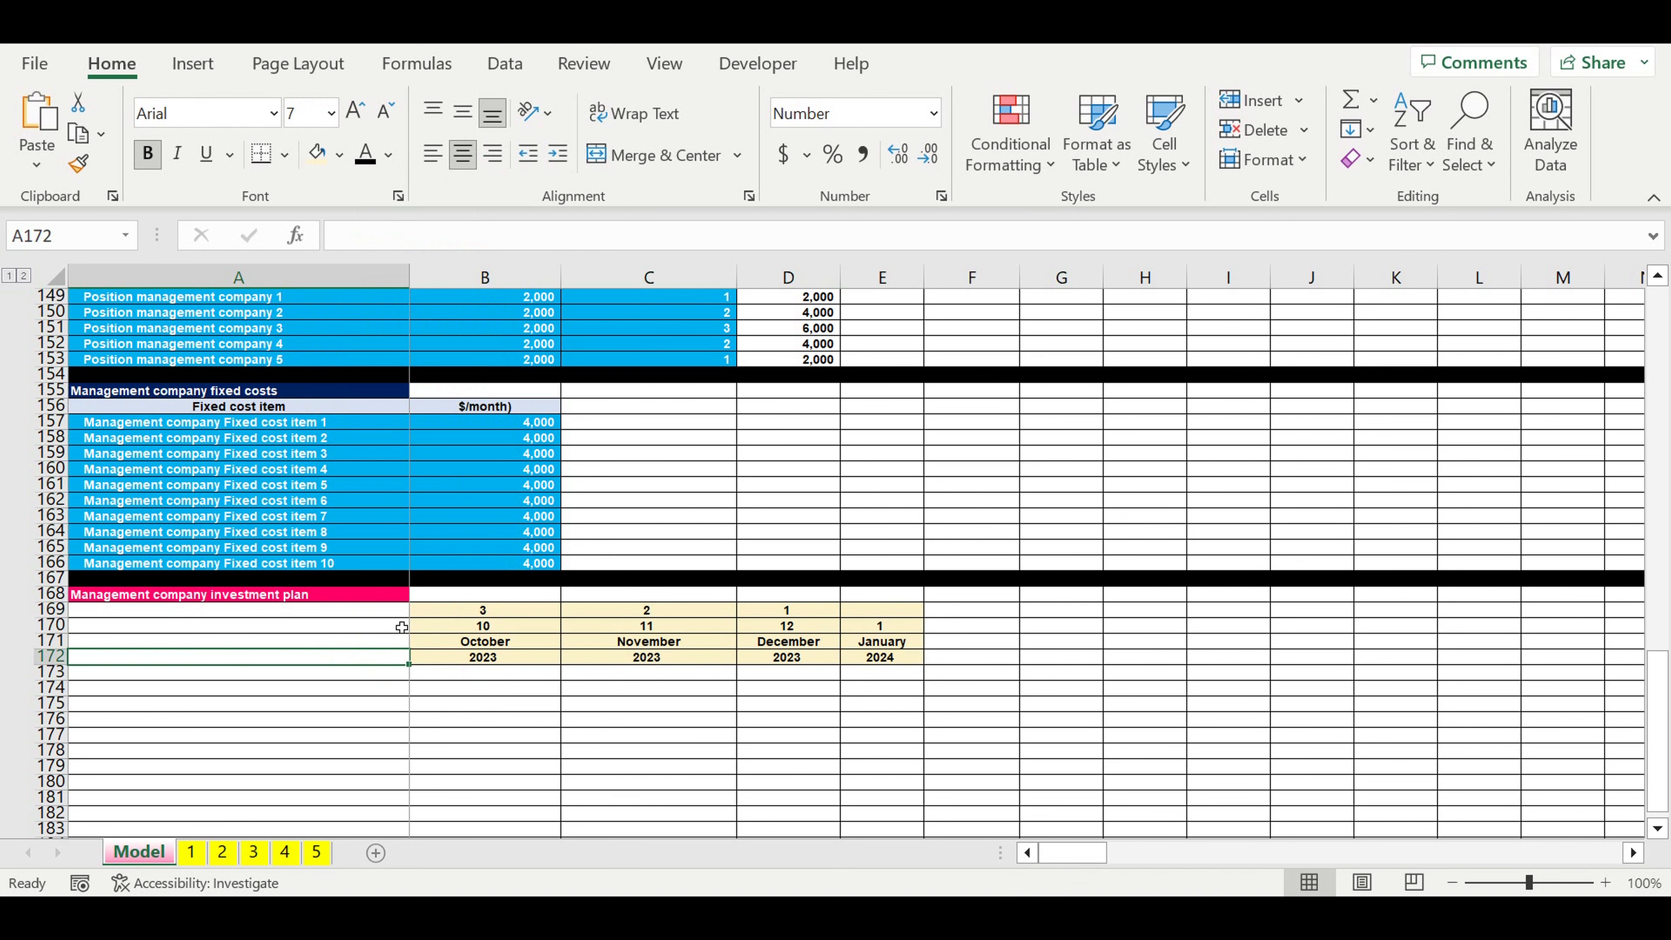
text(Management compsnt)
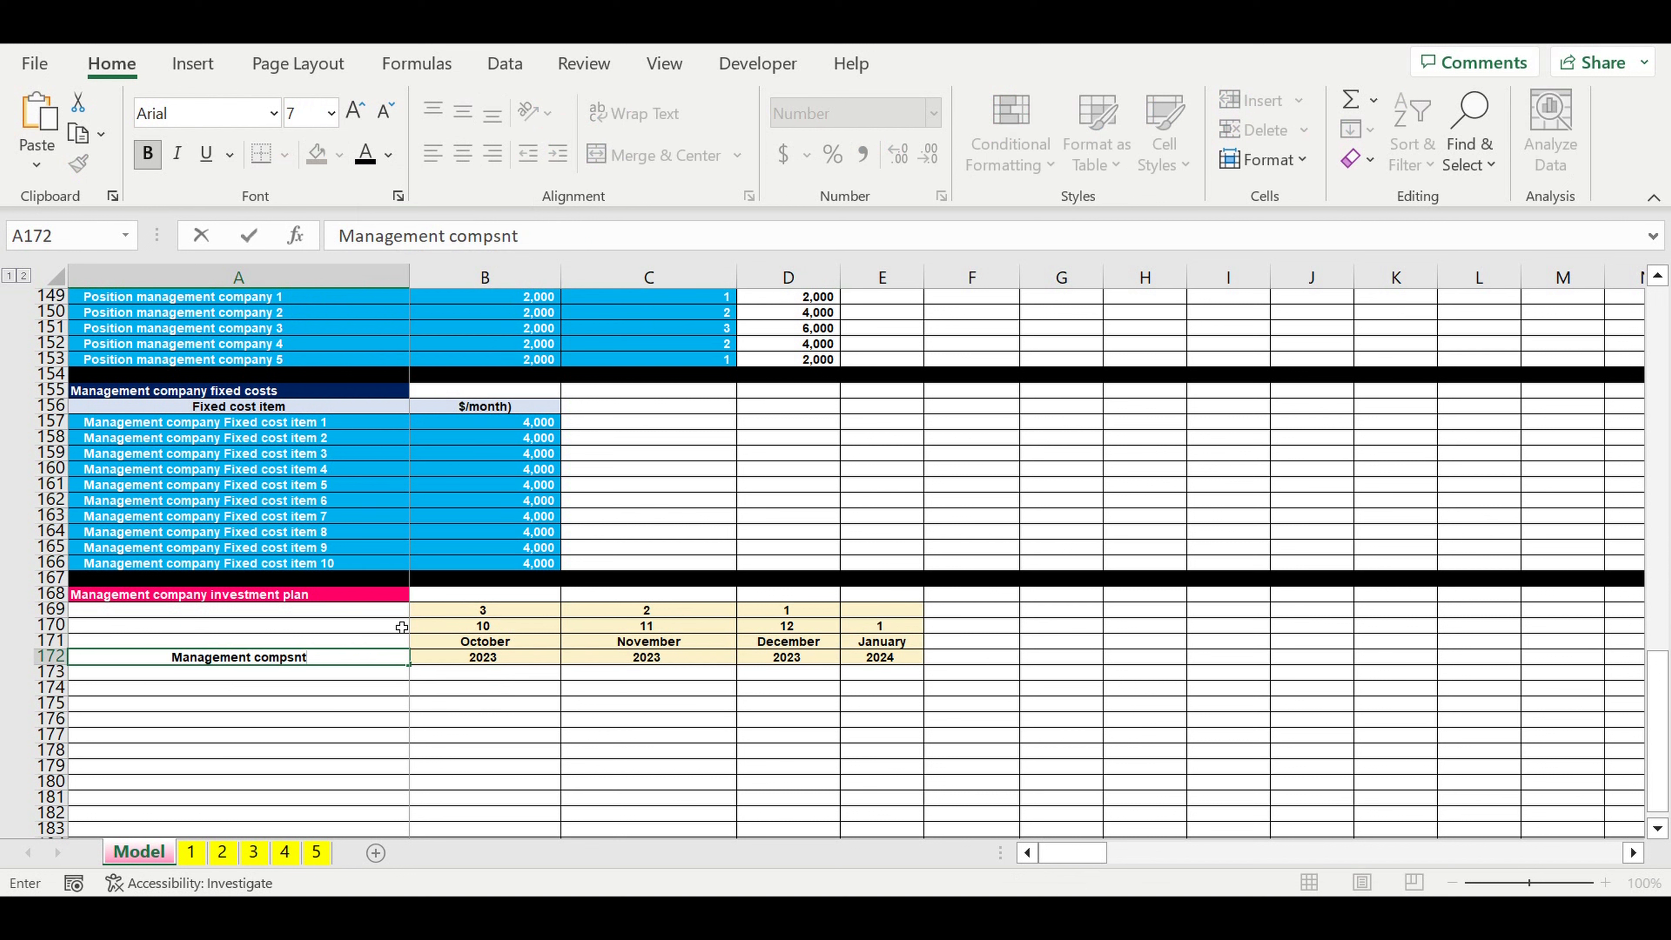
key(BackSpace)
key(BackSpace)
key(BackSpace)
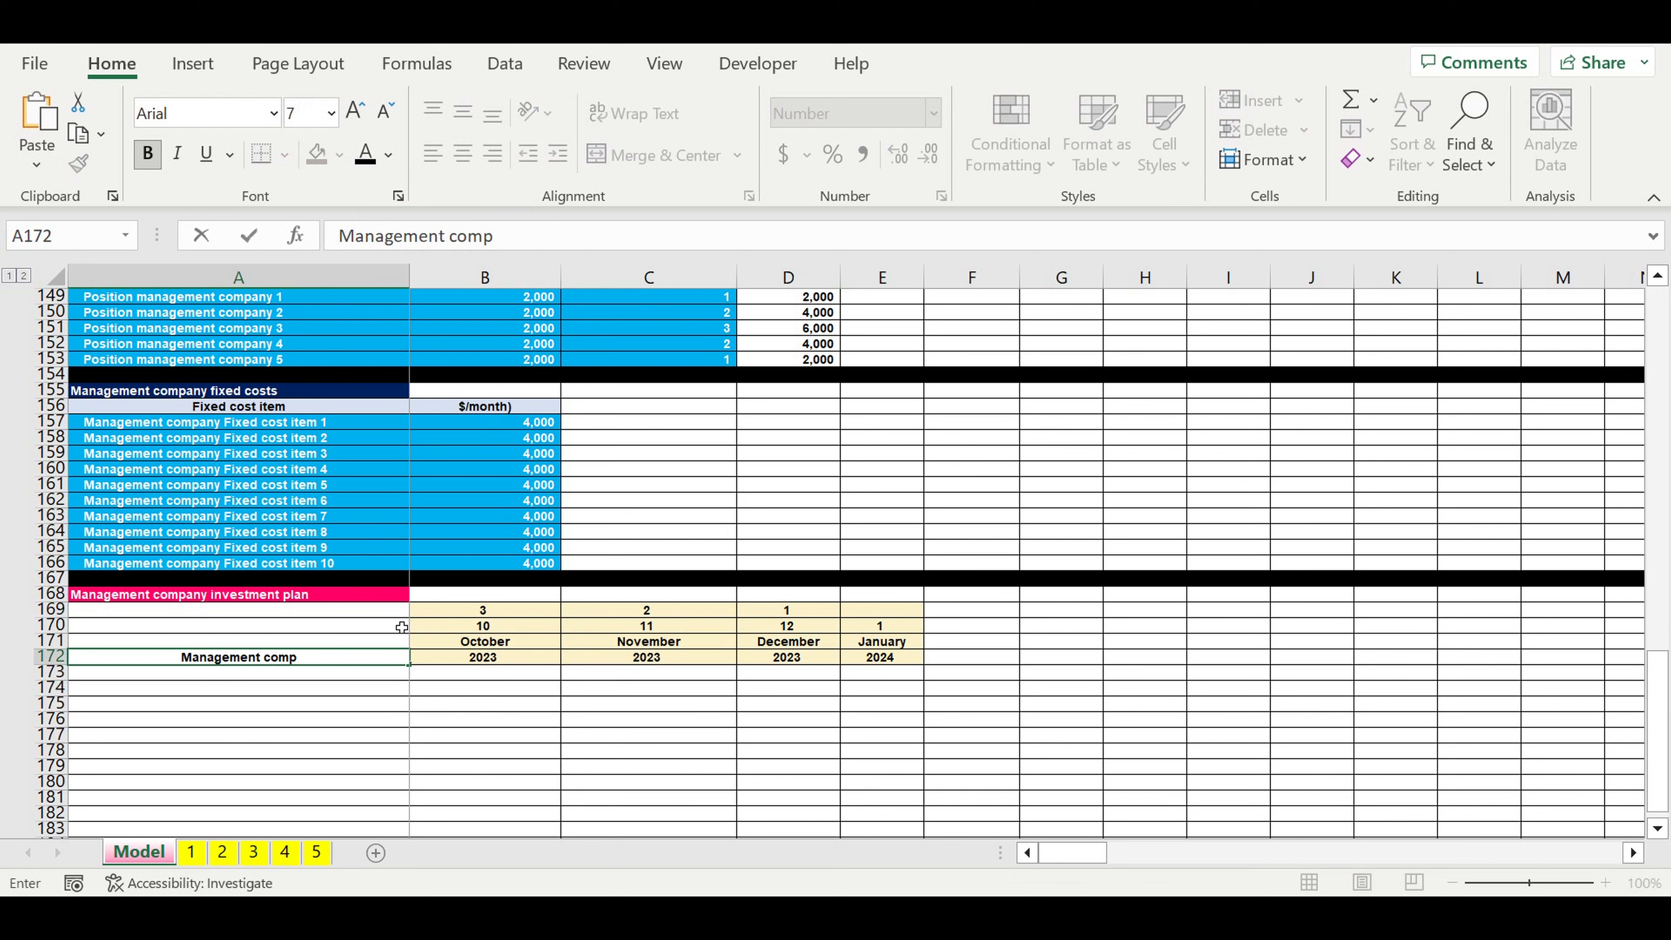
text(any investment pl)
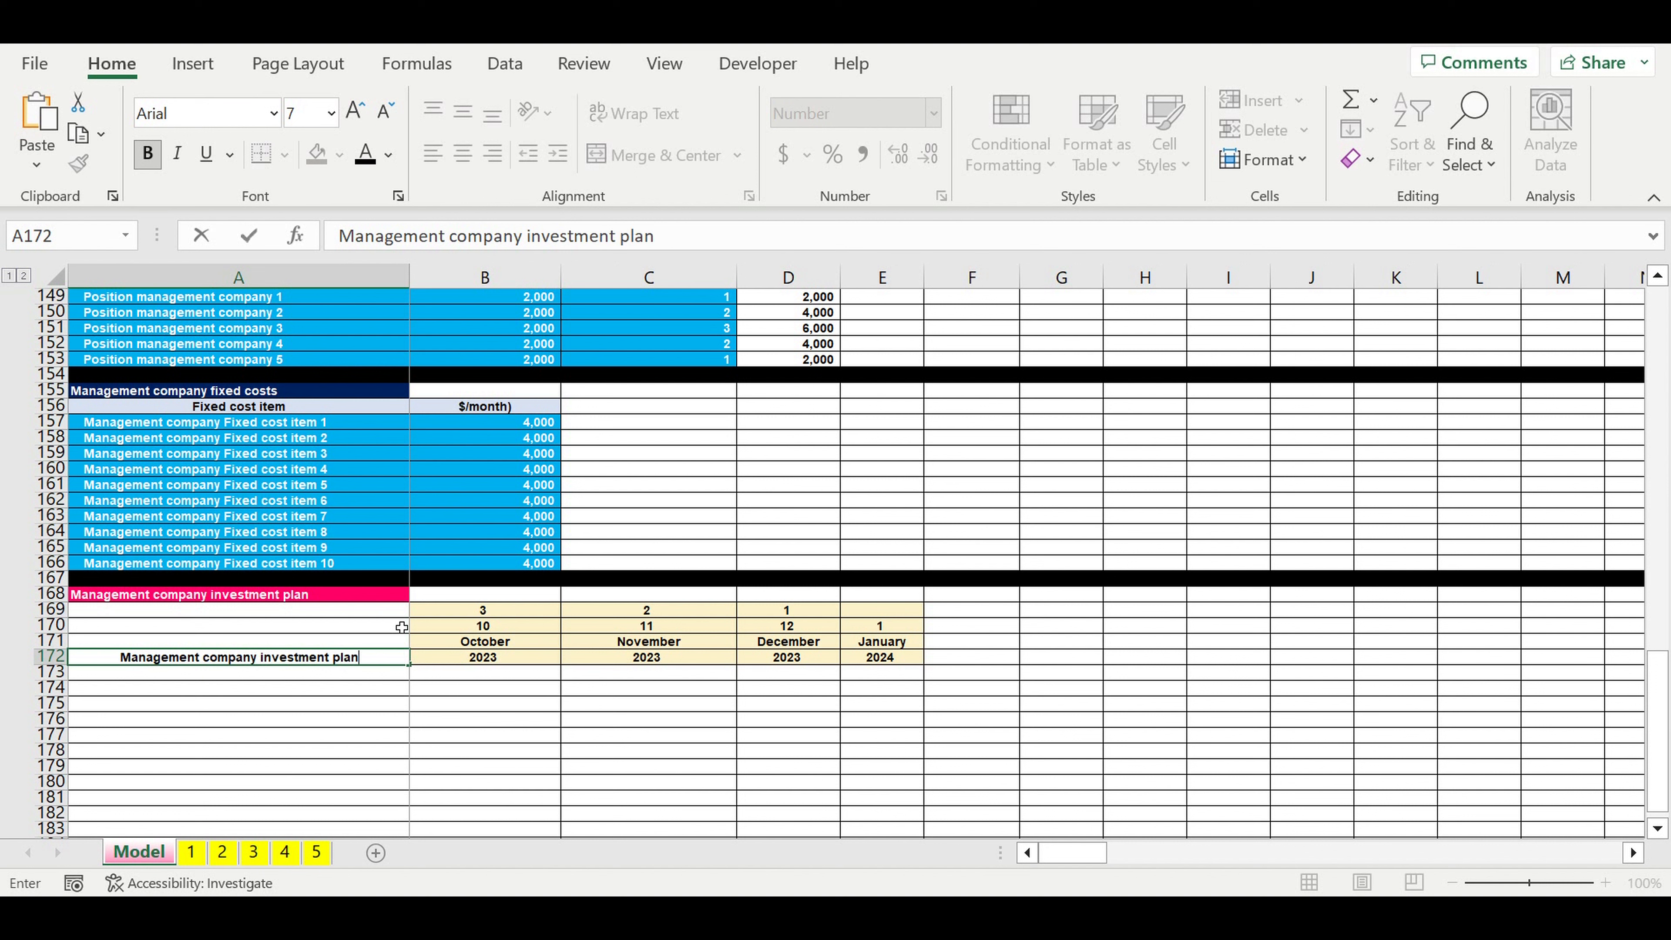
text(an)
key(Return)
- Shade A169:A171 with the same light gold fill and header cell A172 with the lightest blue fill
drag(401, 609, 401, 641)
click(316, 153)
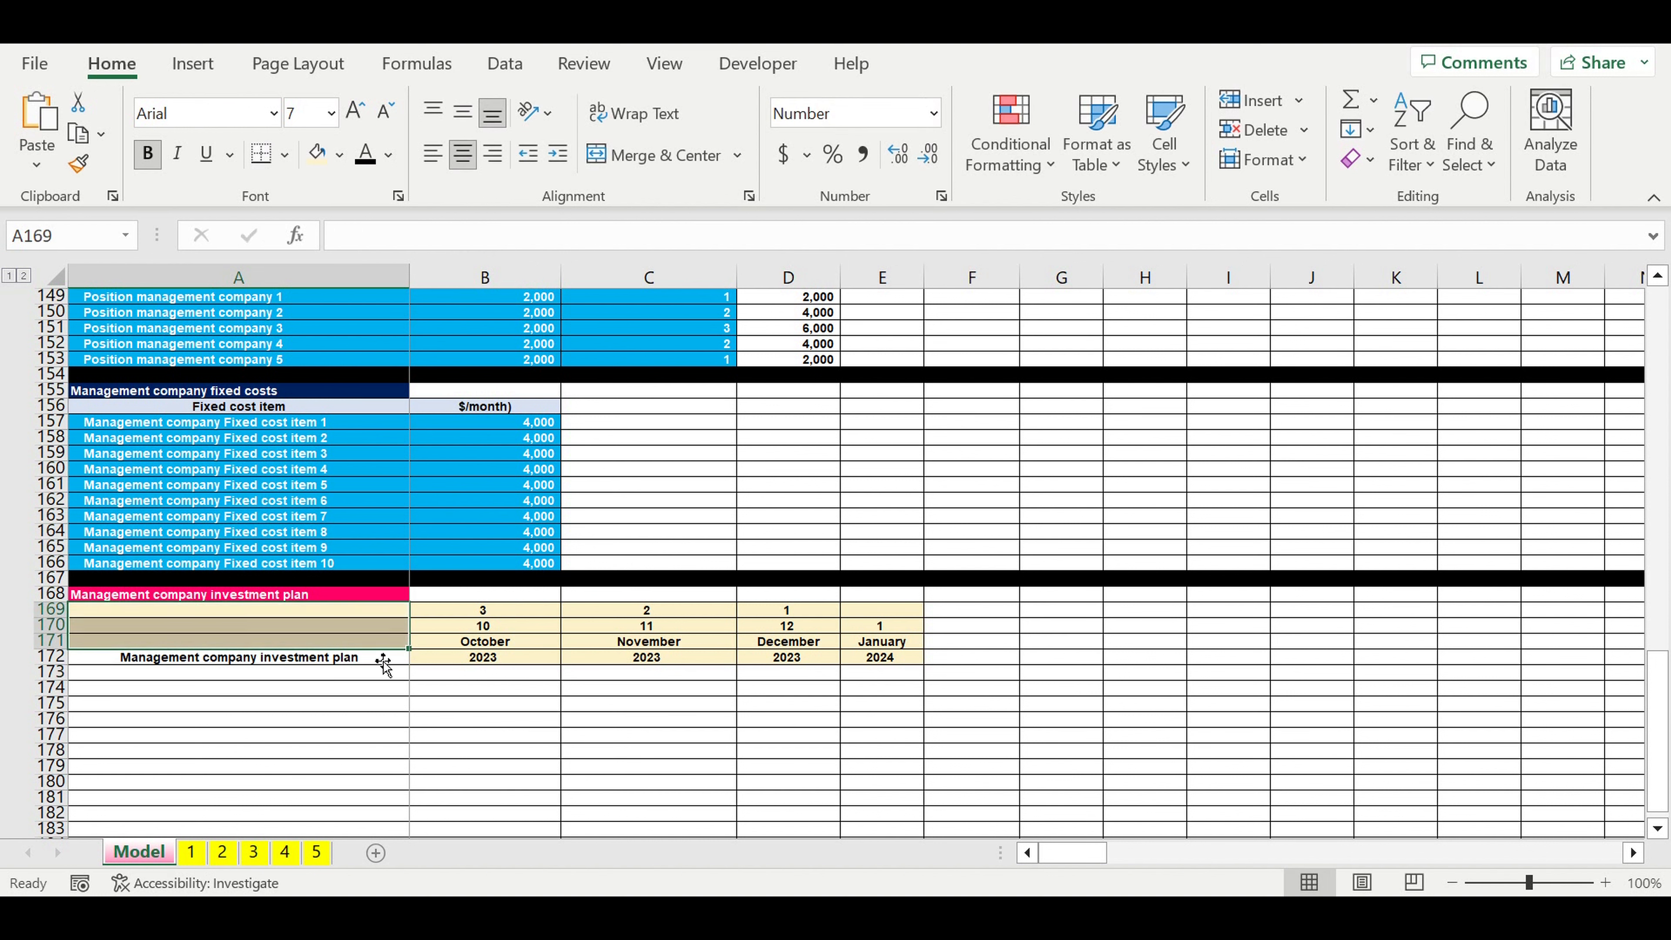
click(381, 656)
click(340, 154)
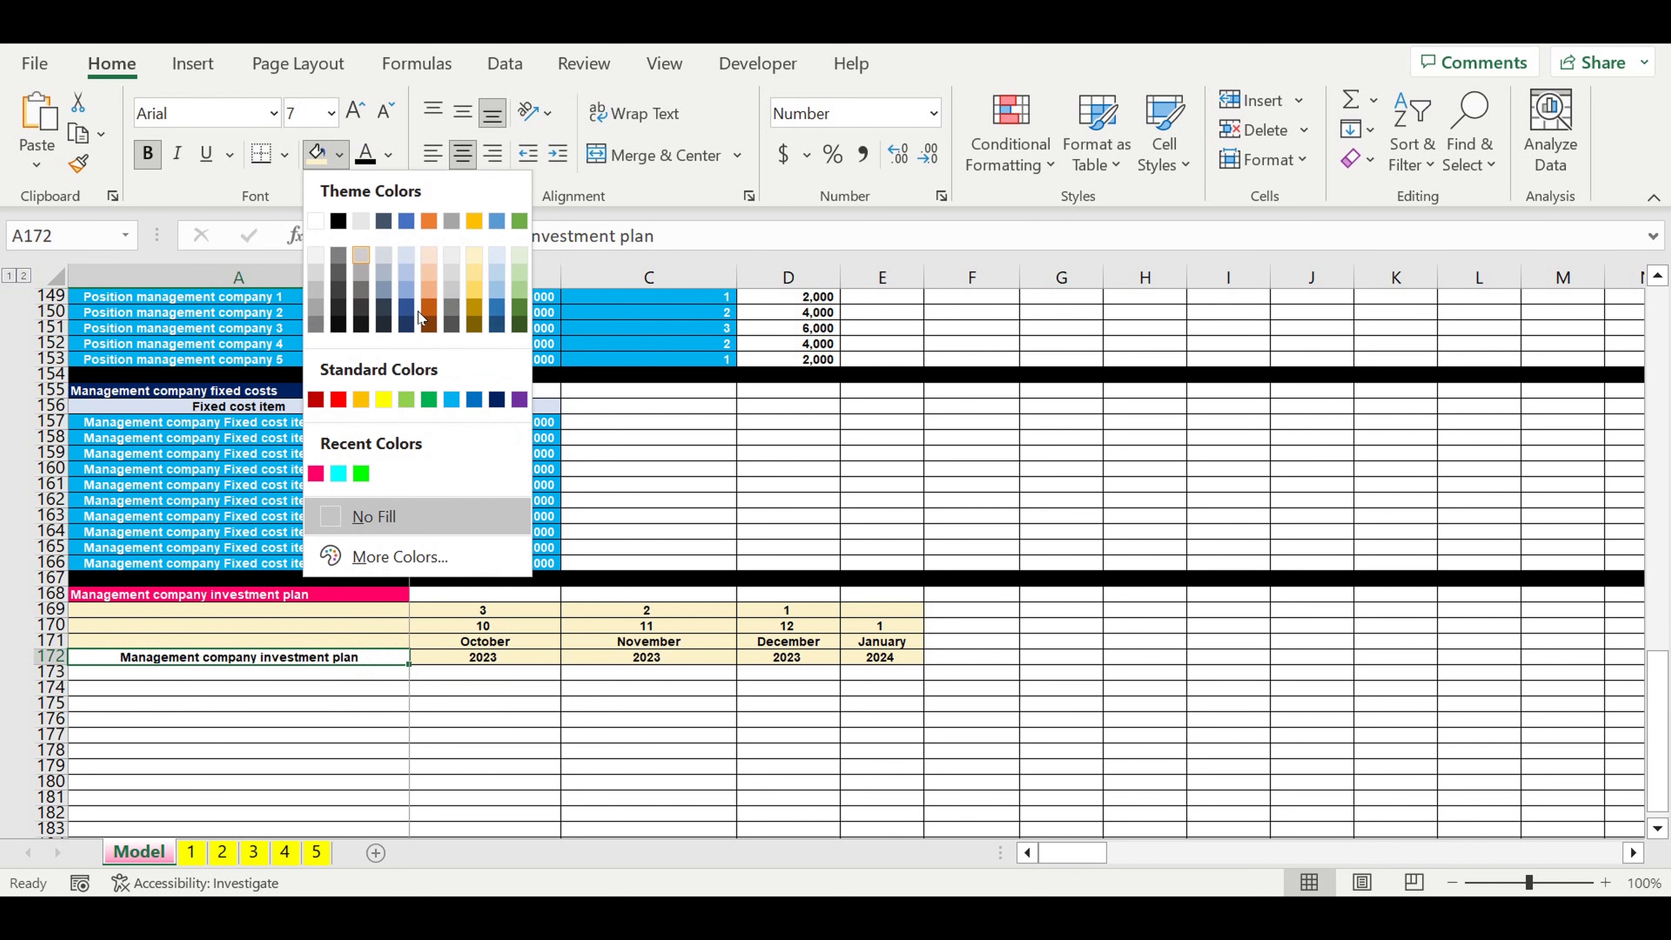
click(401, 255)
click(377, 796)
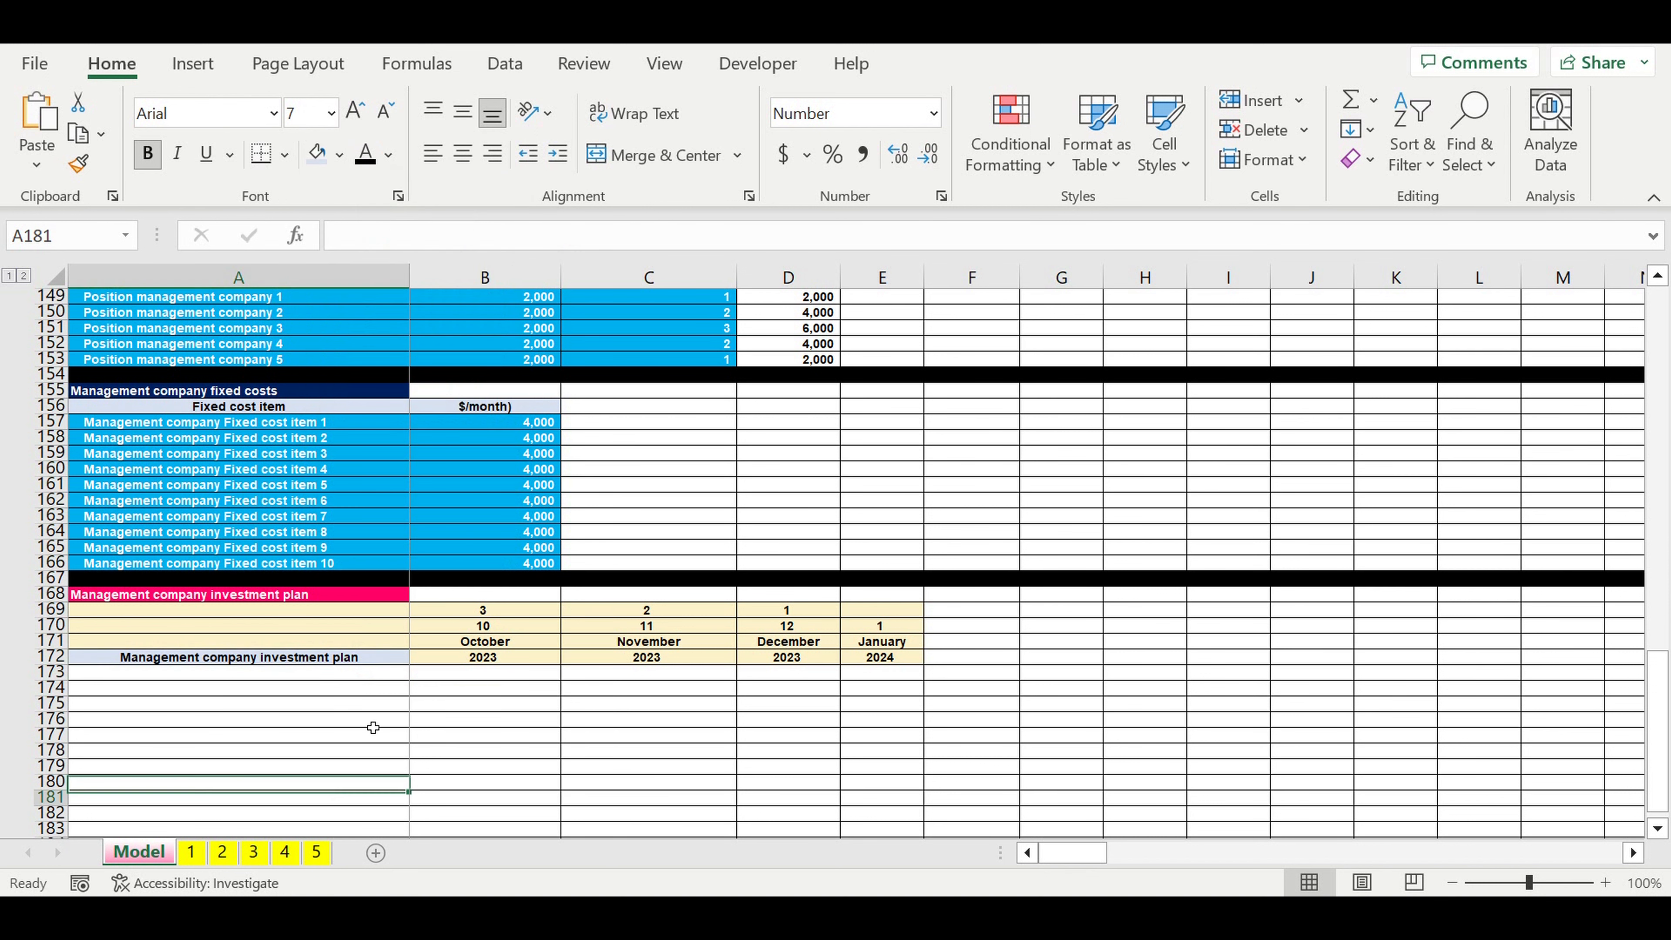
- Enter "MC investment item 1" in A173 and fill the series down to item 15 in A187
click(376, 678)
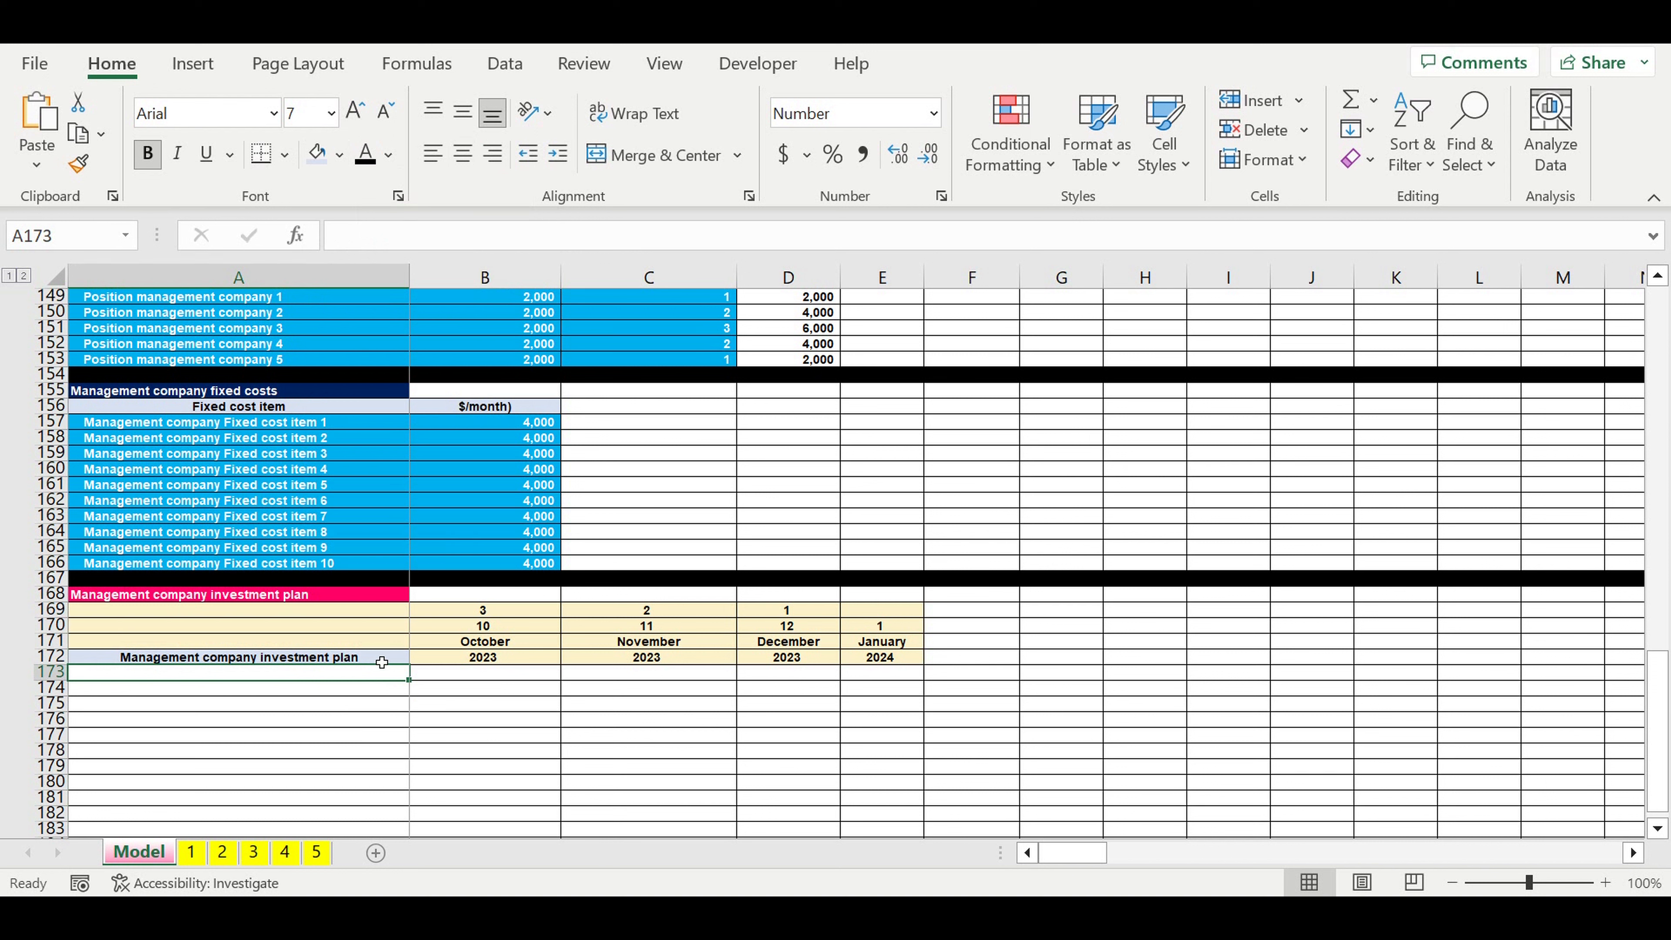
text(Management company investment plan)
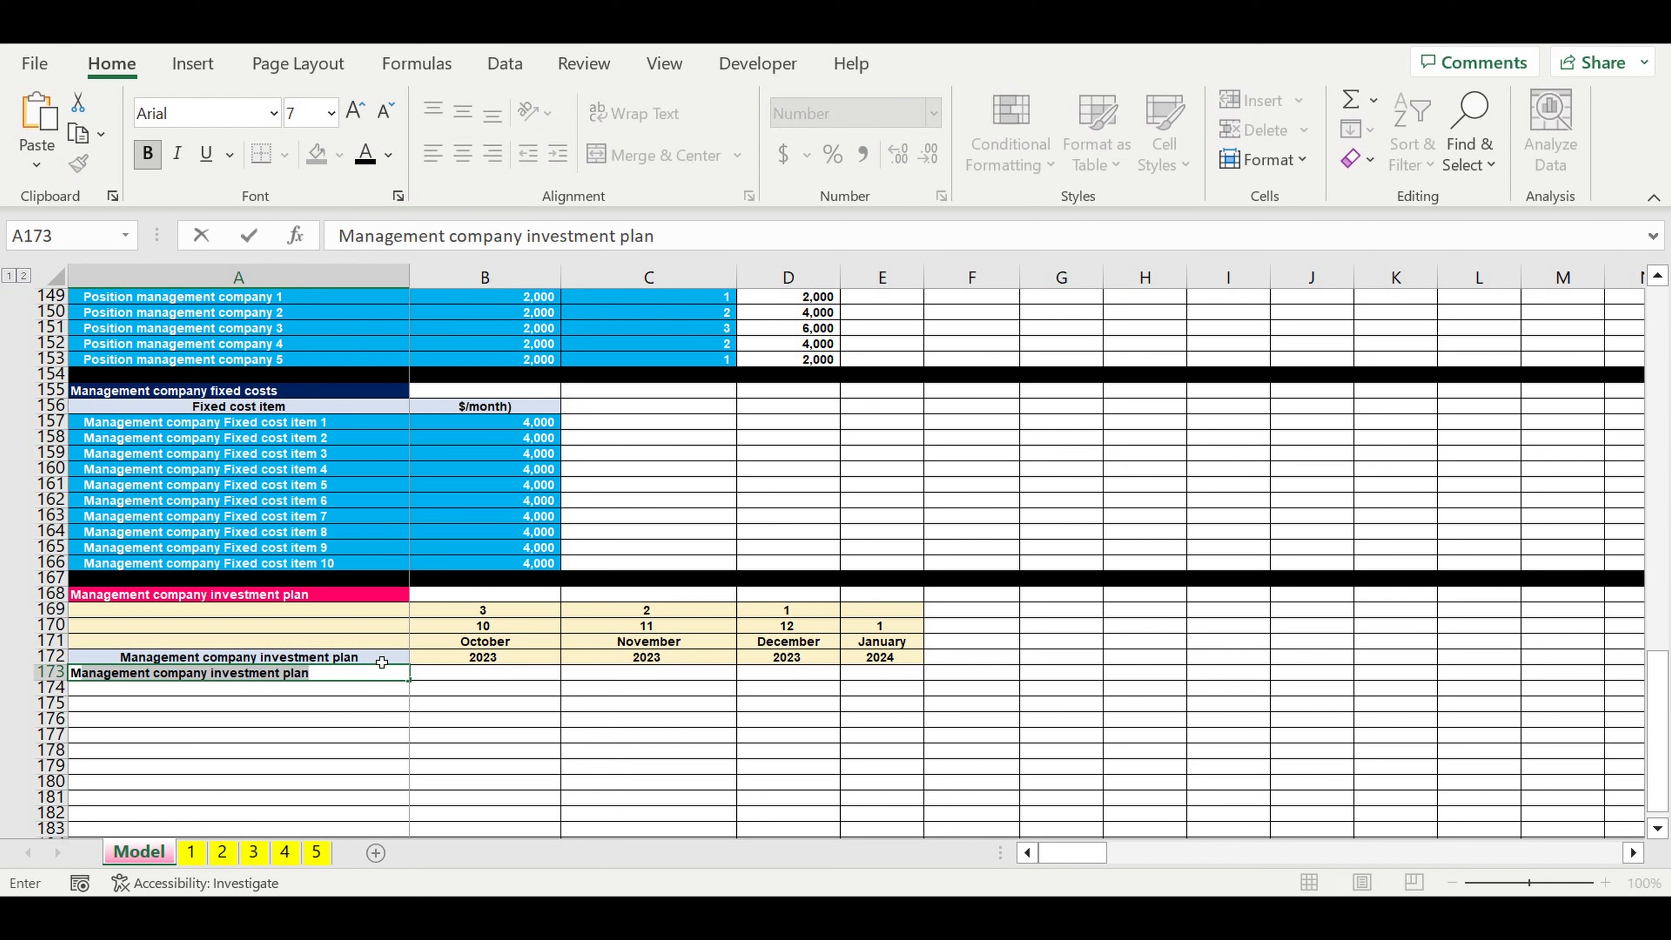
text(C investmen)
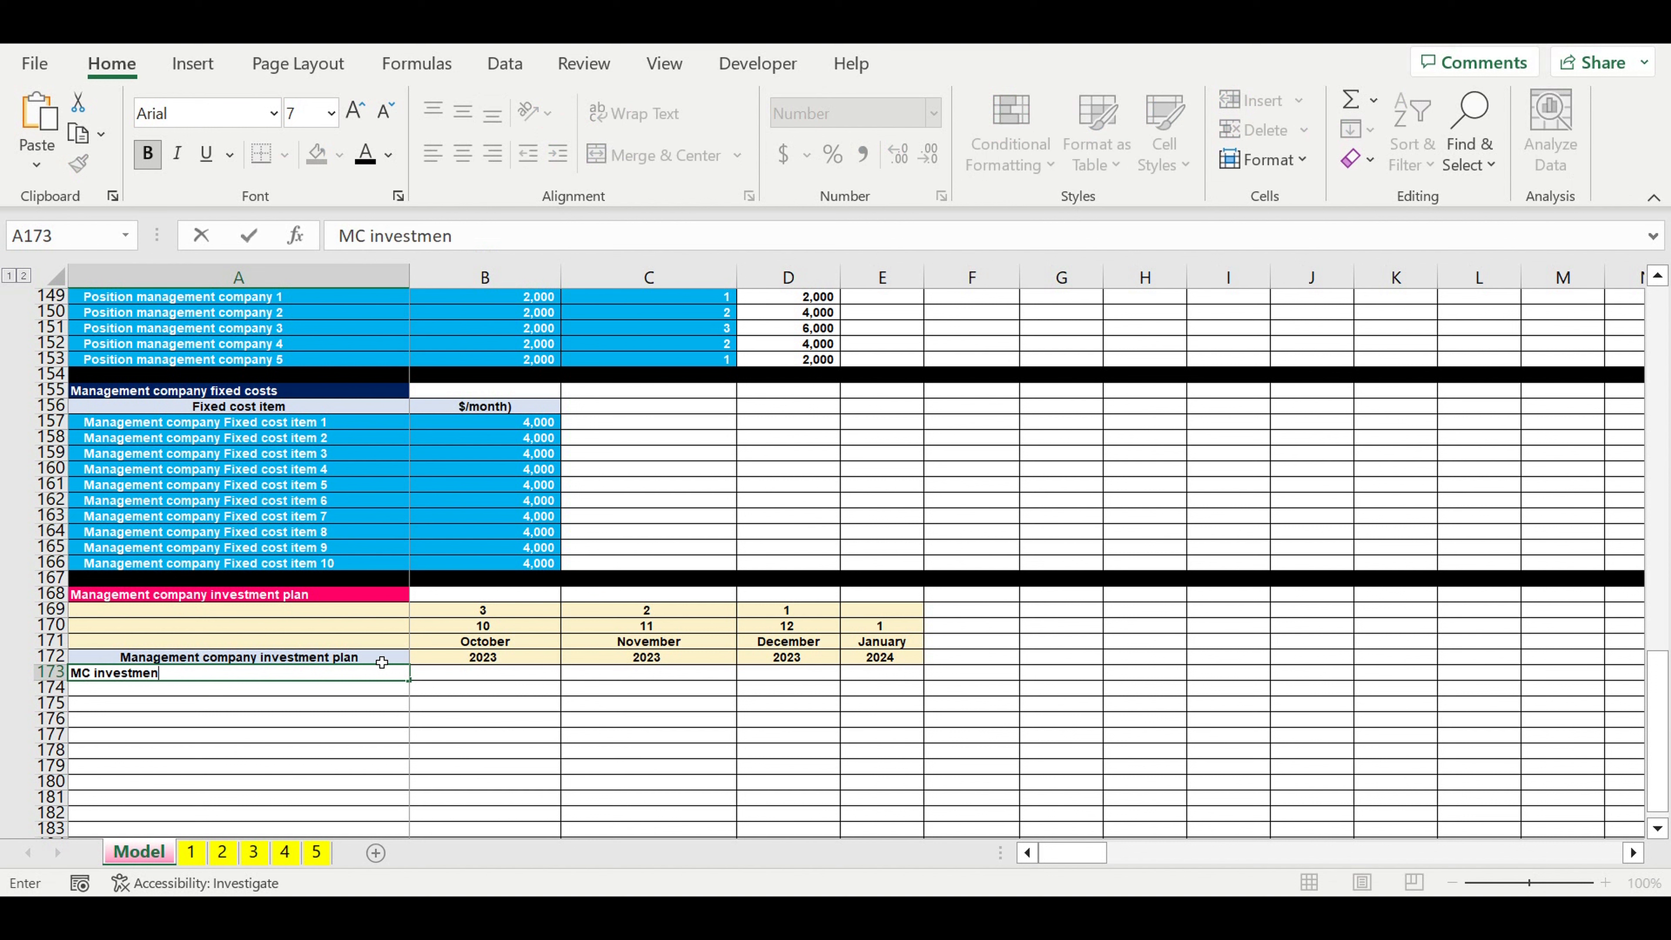
text(t item 1)
key(Return)
scroll(381, 665, down, 3)
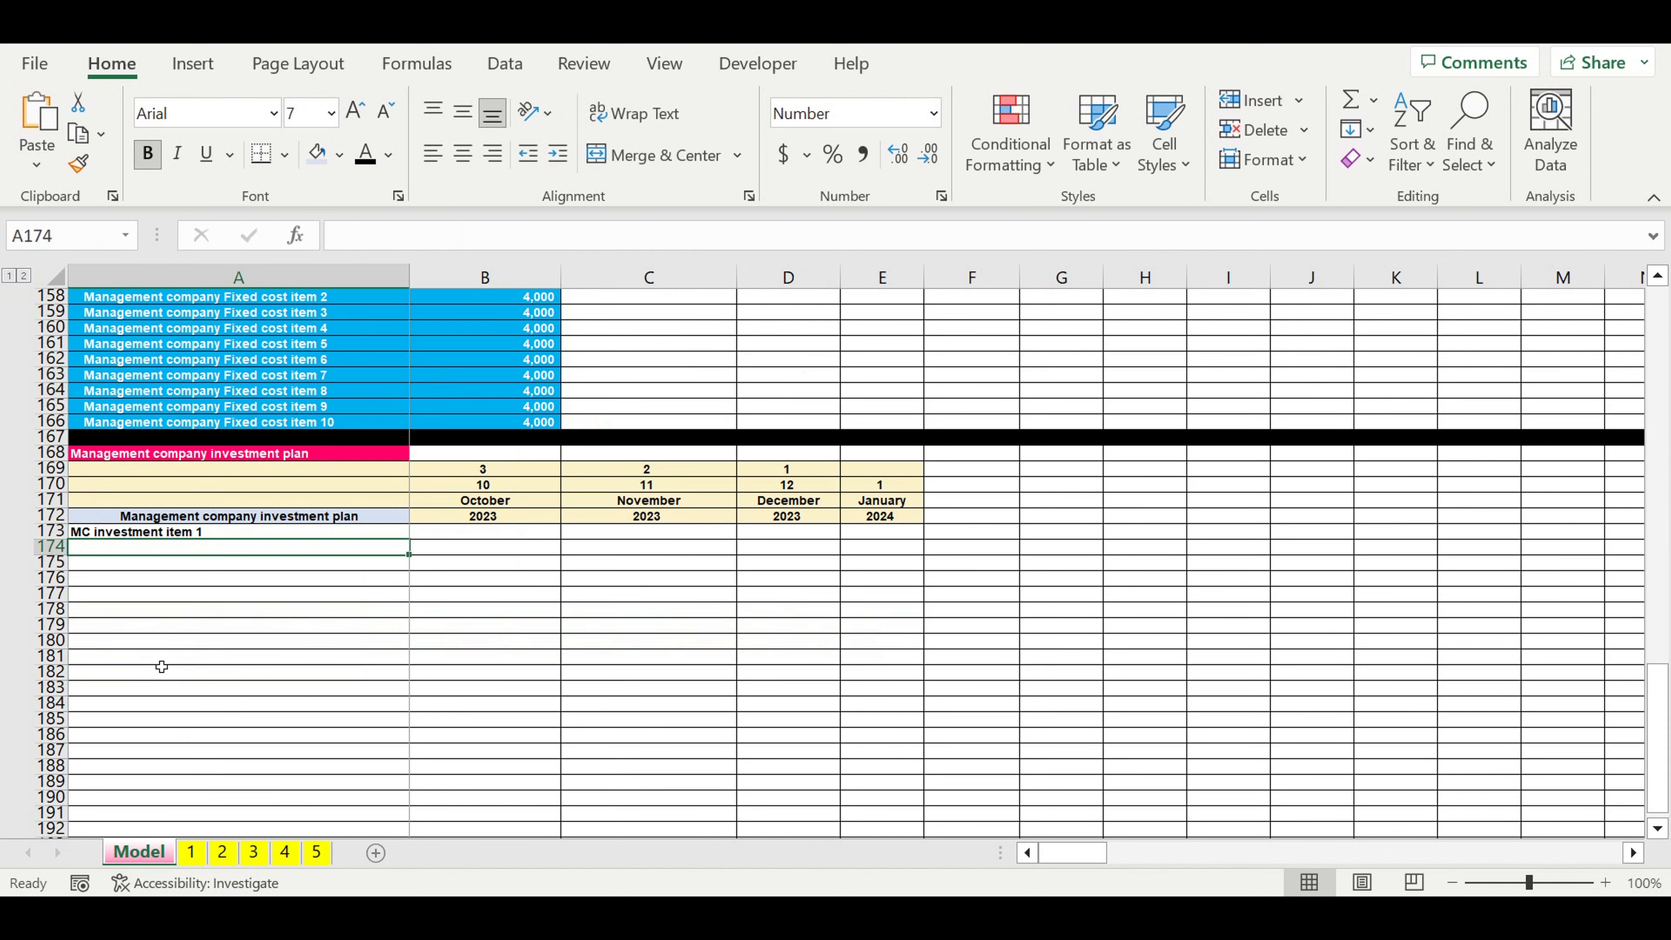
click(354, 532)
drag(408, 540, 410, 758)
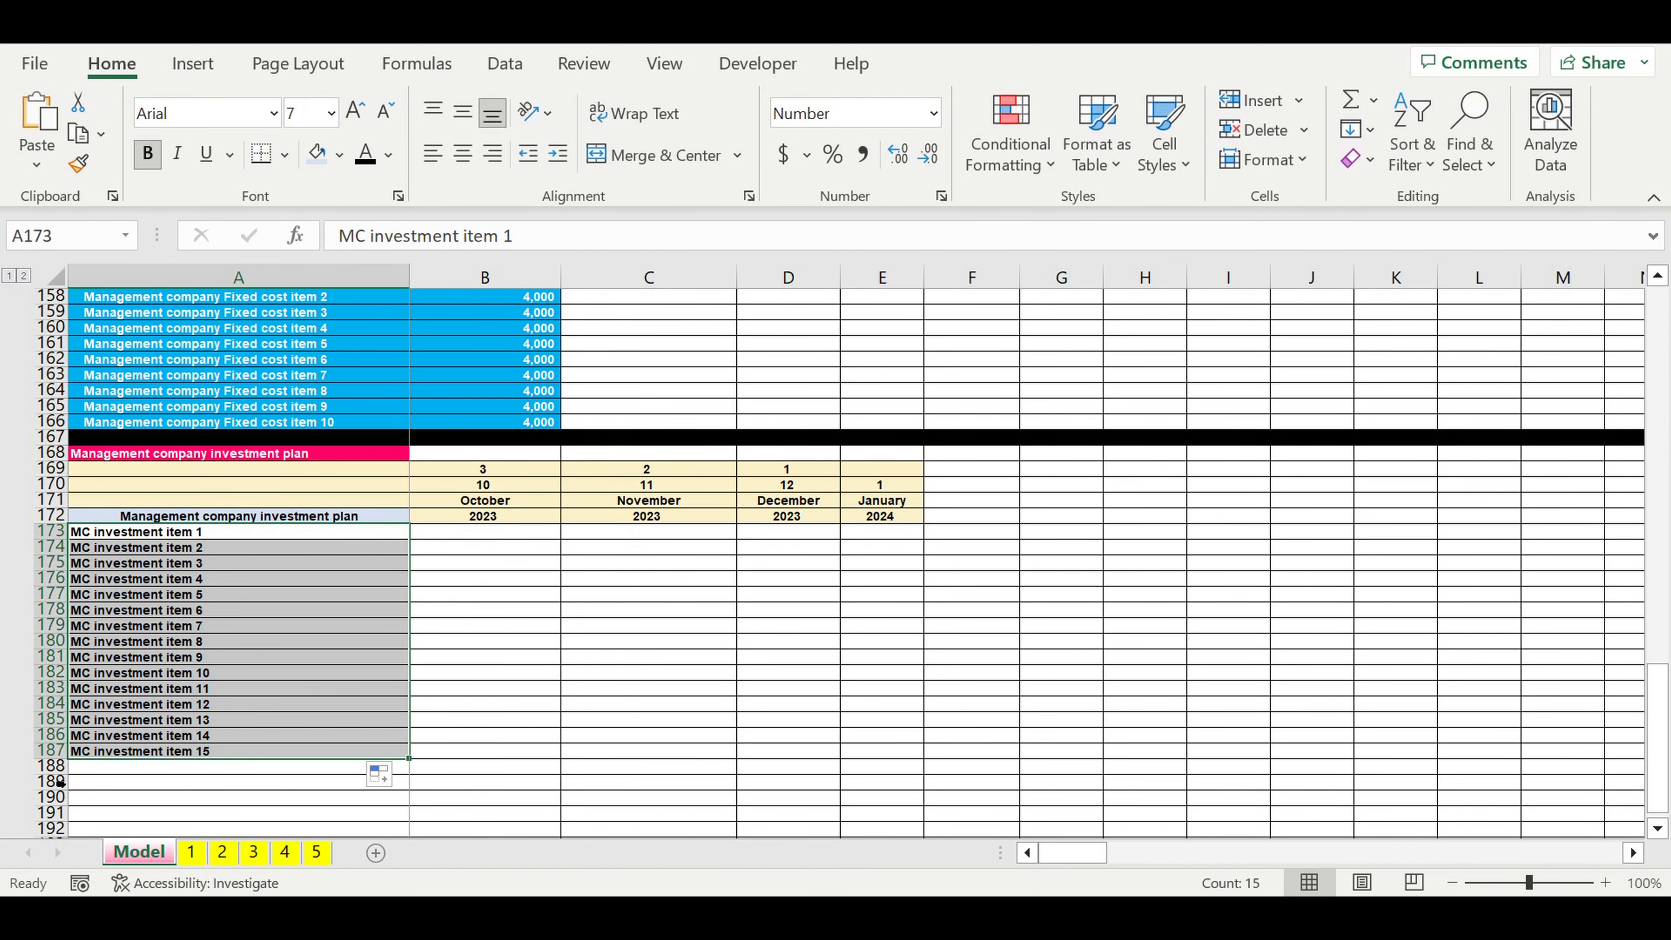
- Fill the whole of row 188 black as a divider below the investment items
click(55, 765)
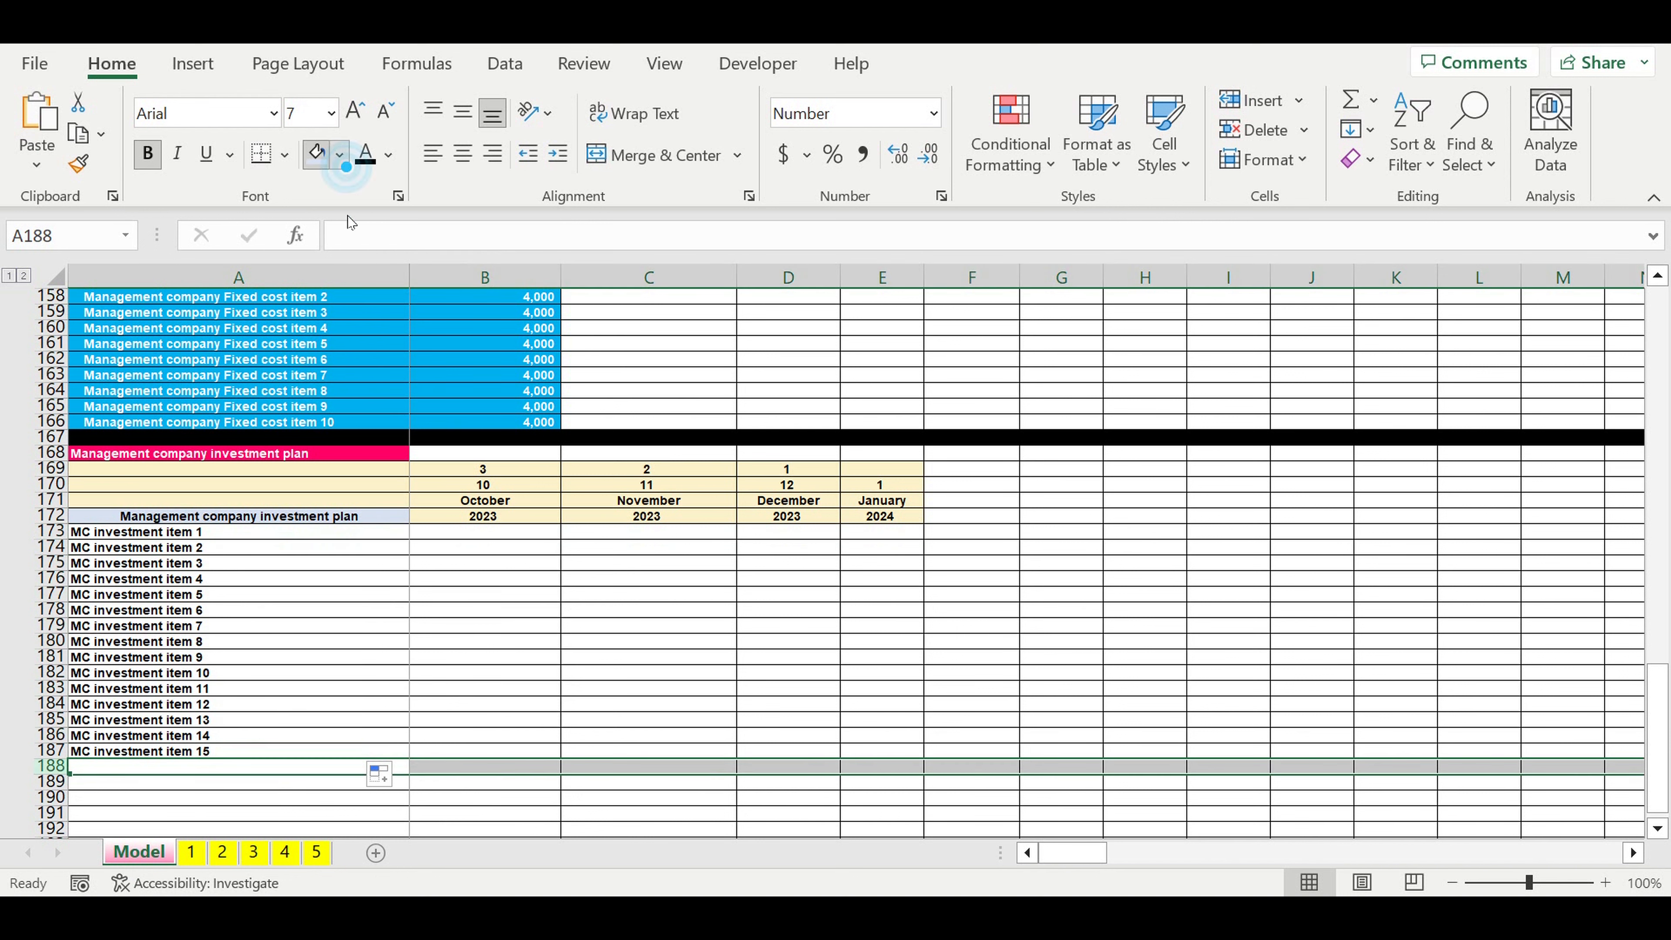
click(343, 155)
click(339, 222)
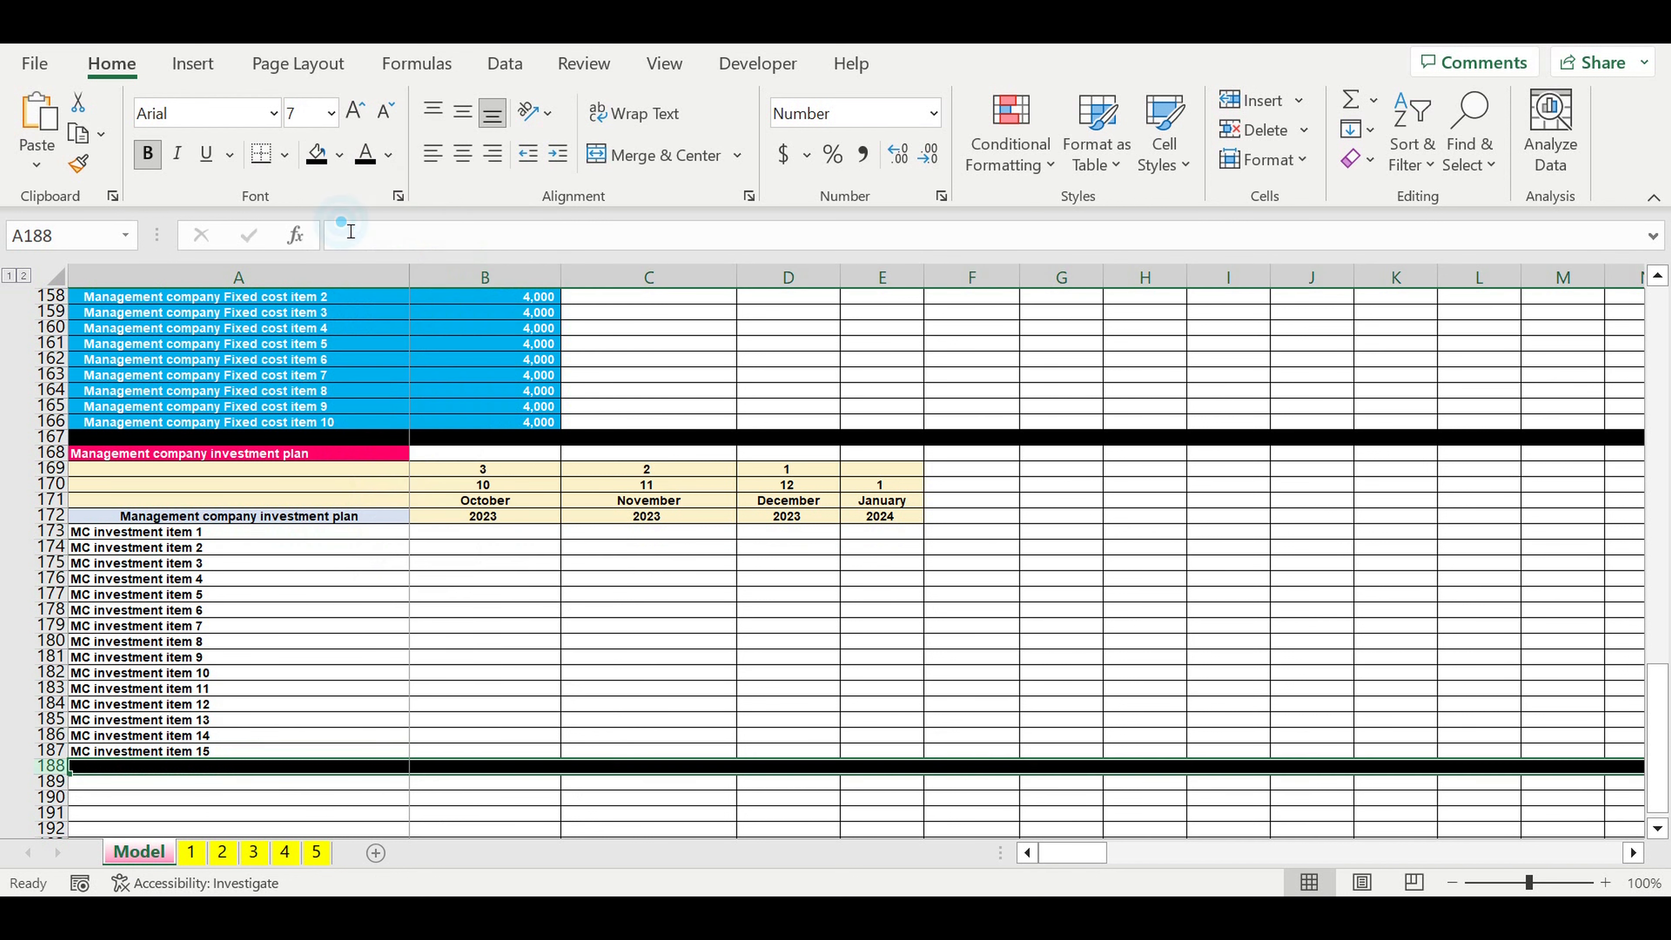
- Enter 5000 in B173 and copy it to all investment items and pre-opening months through D187
click(507, 534)
text(5000)
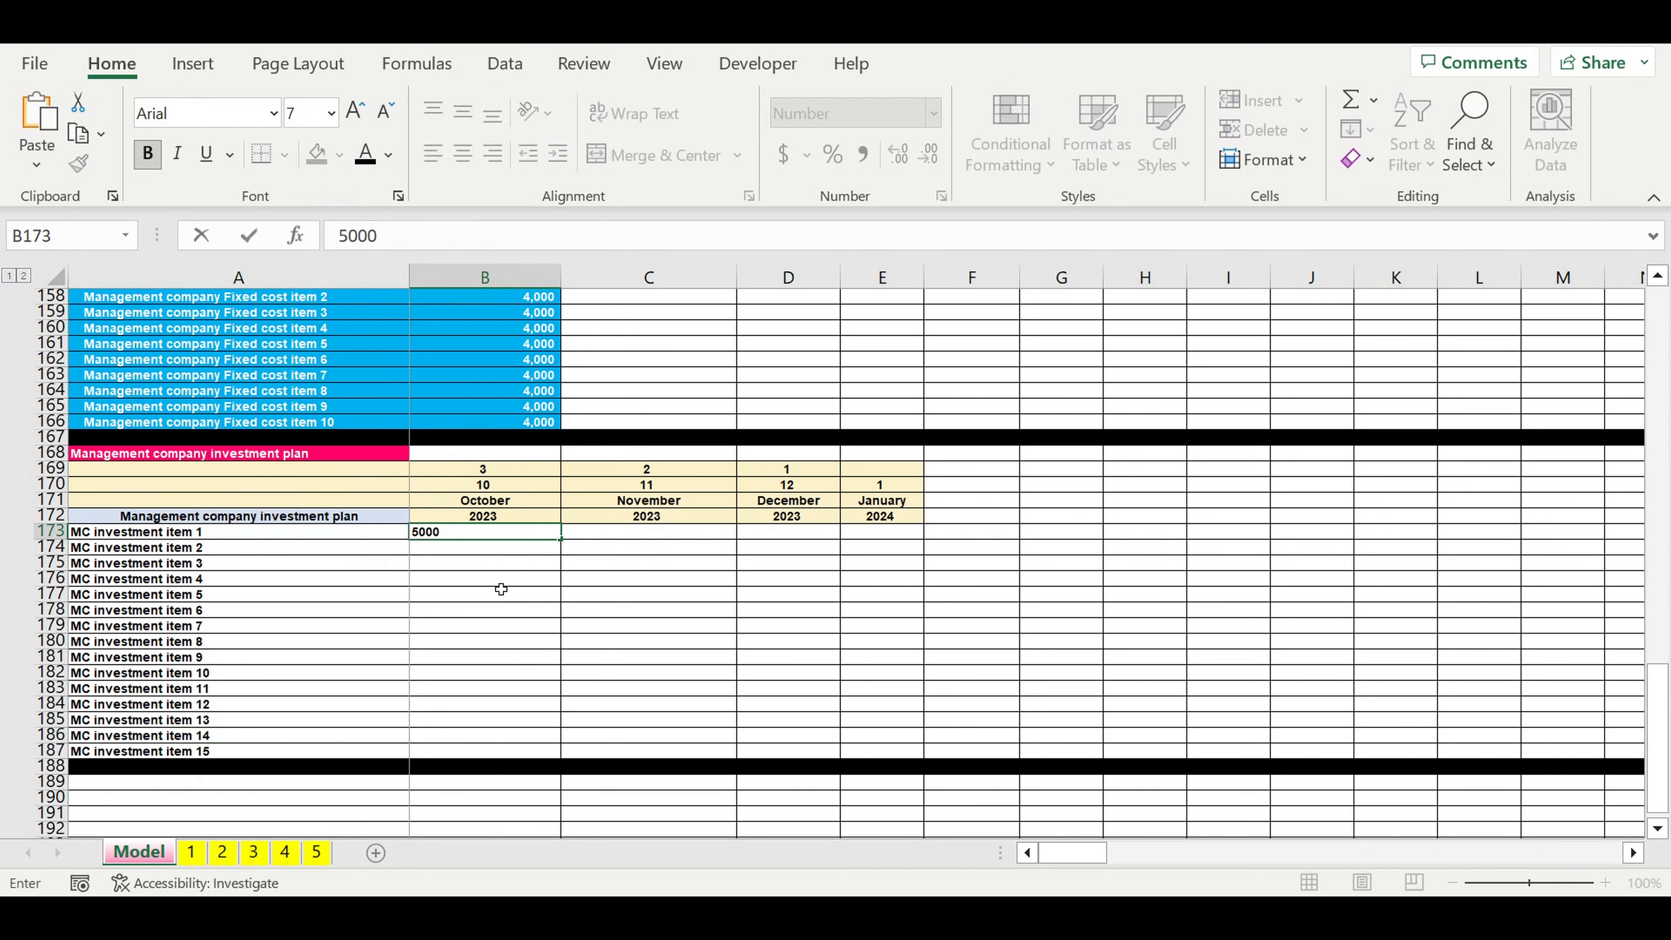
click(535, 578)
click(530, 536)
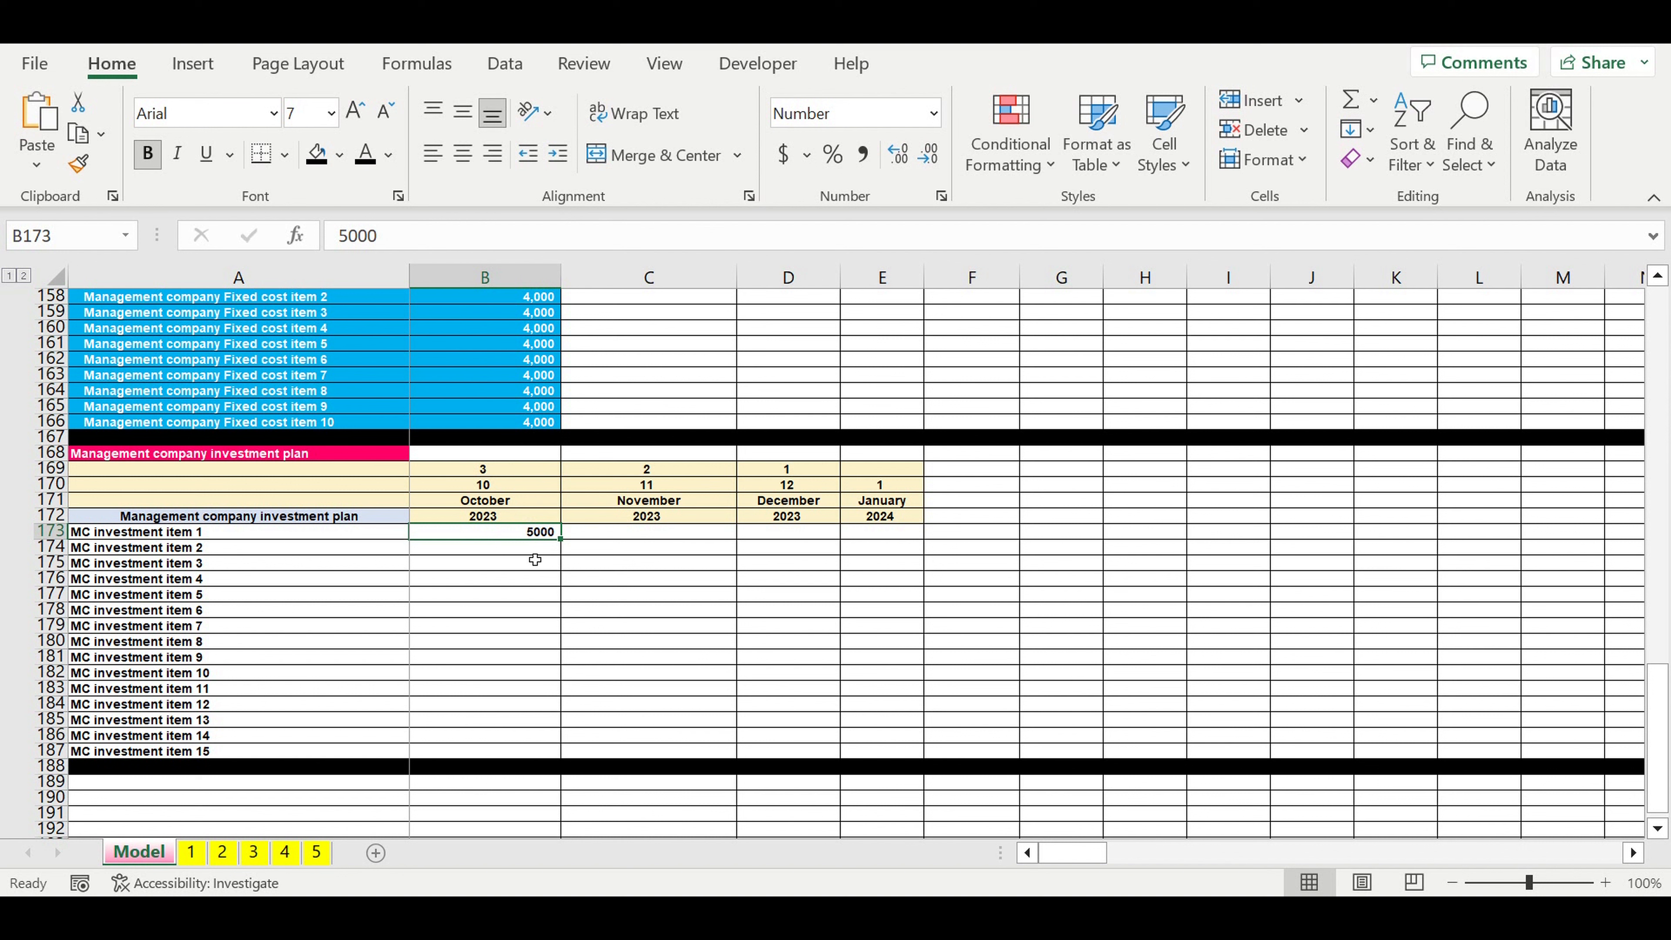
drag(566, 549, 828, 757)
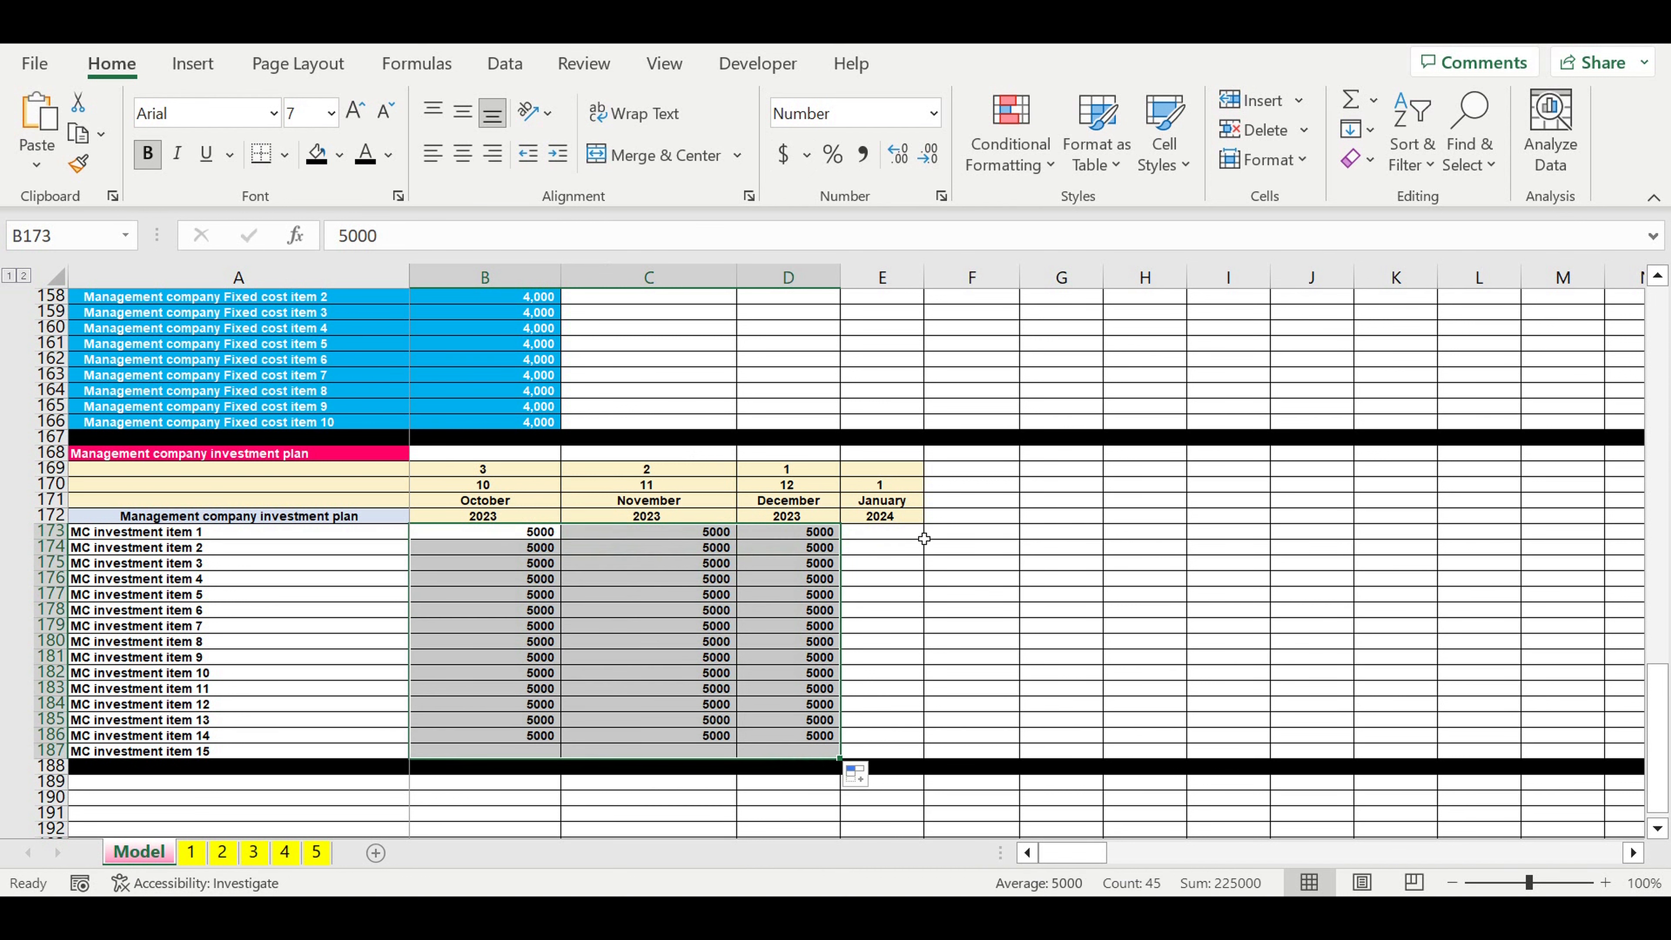
- Enter "OPERATING Starts" in E173 and autofit the width of column E
click(886, 541)
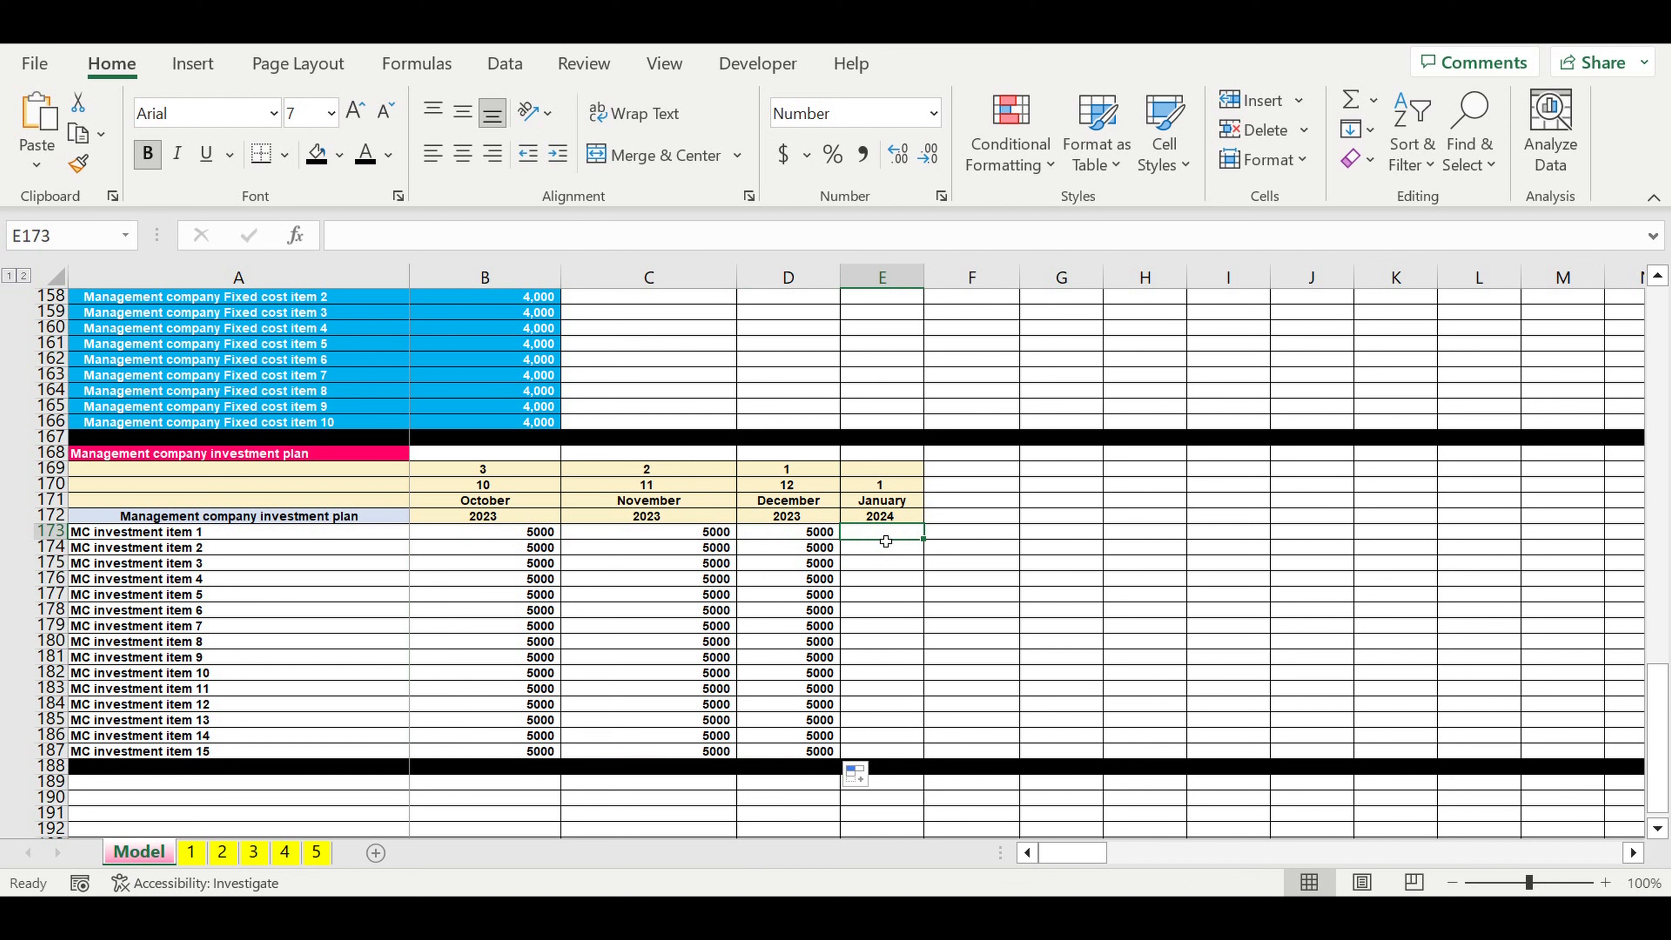
text(OPERATING Starts)
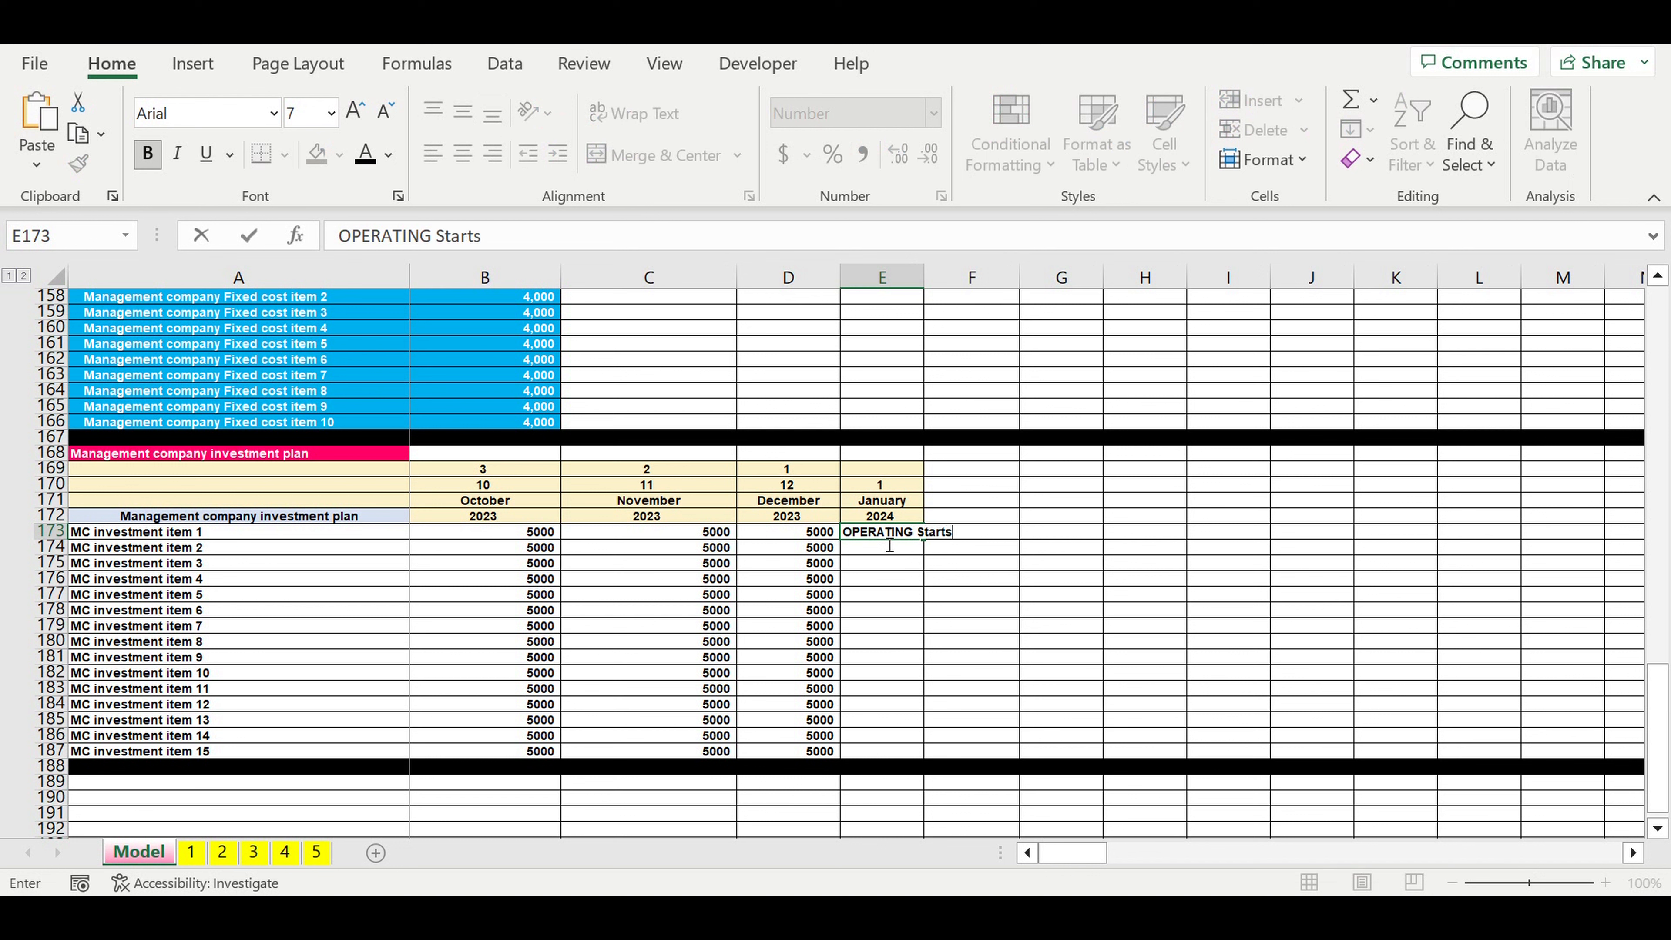
key(Return)
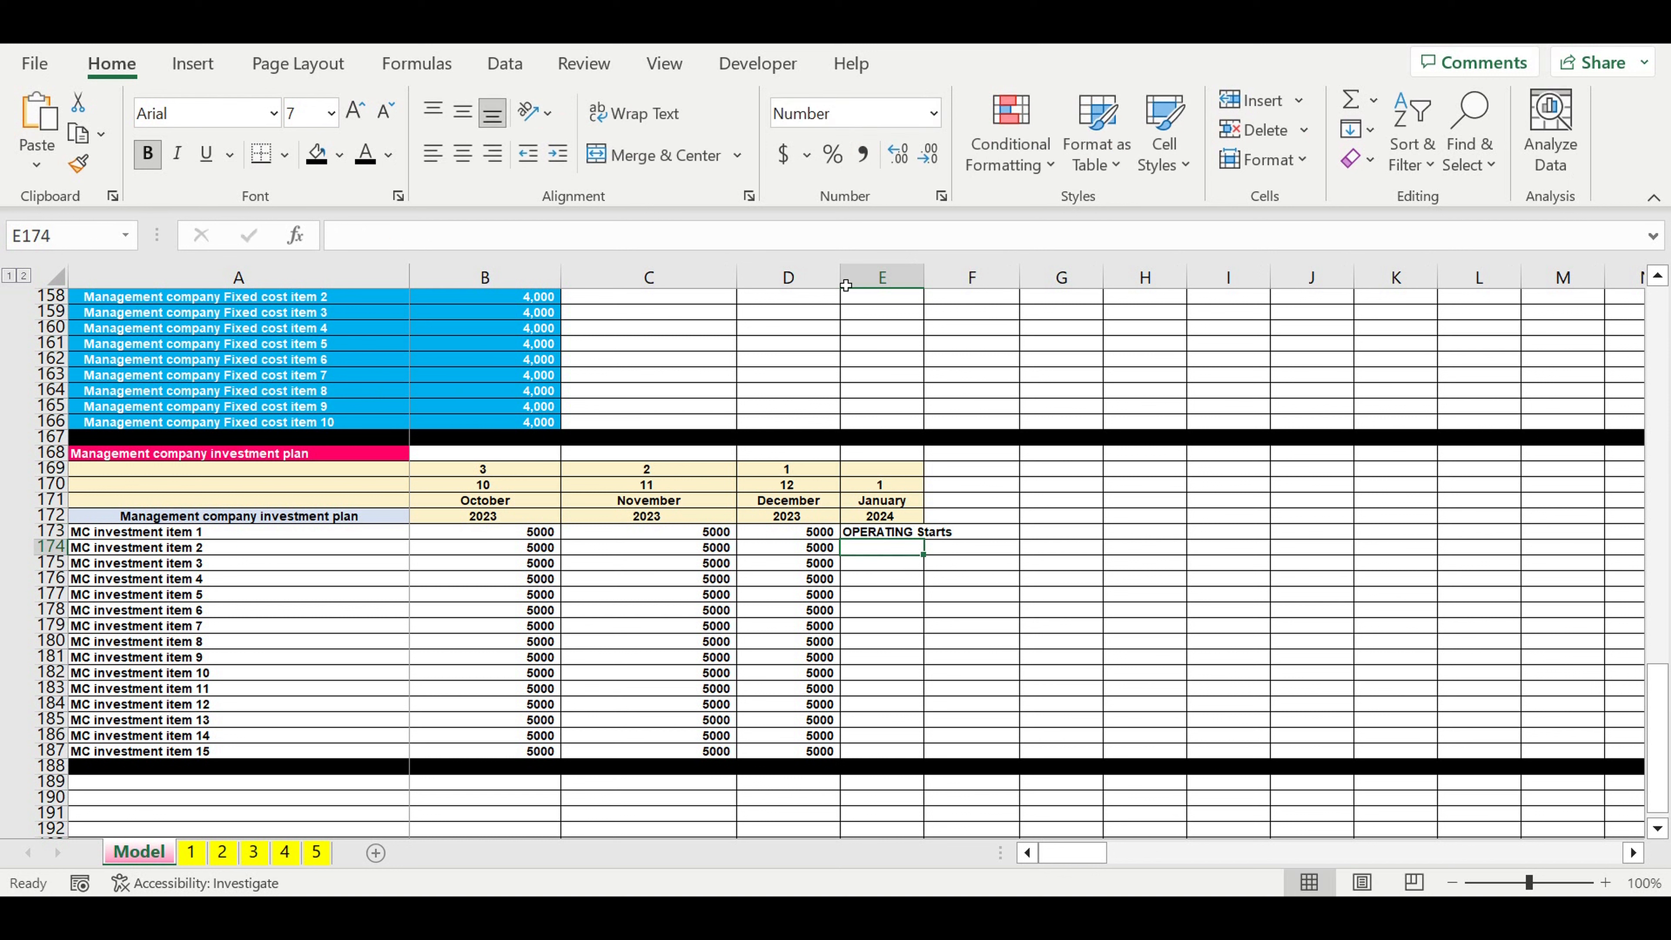
double_click(924, 277)
- Copy the "OPERATING Starts" label from E173 down to E187 and shade those cells bright green
click(937, 537)
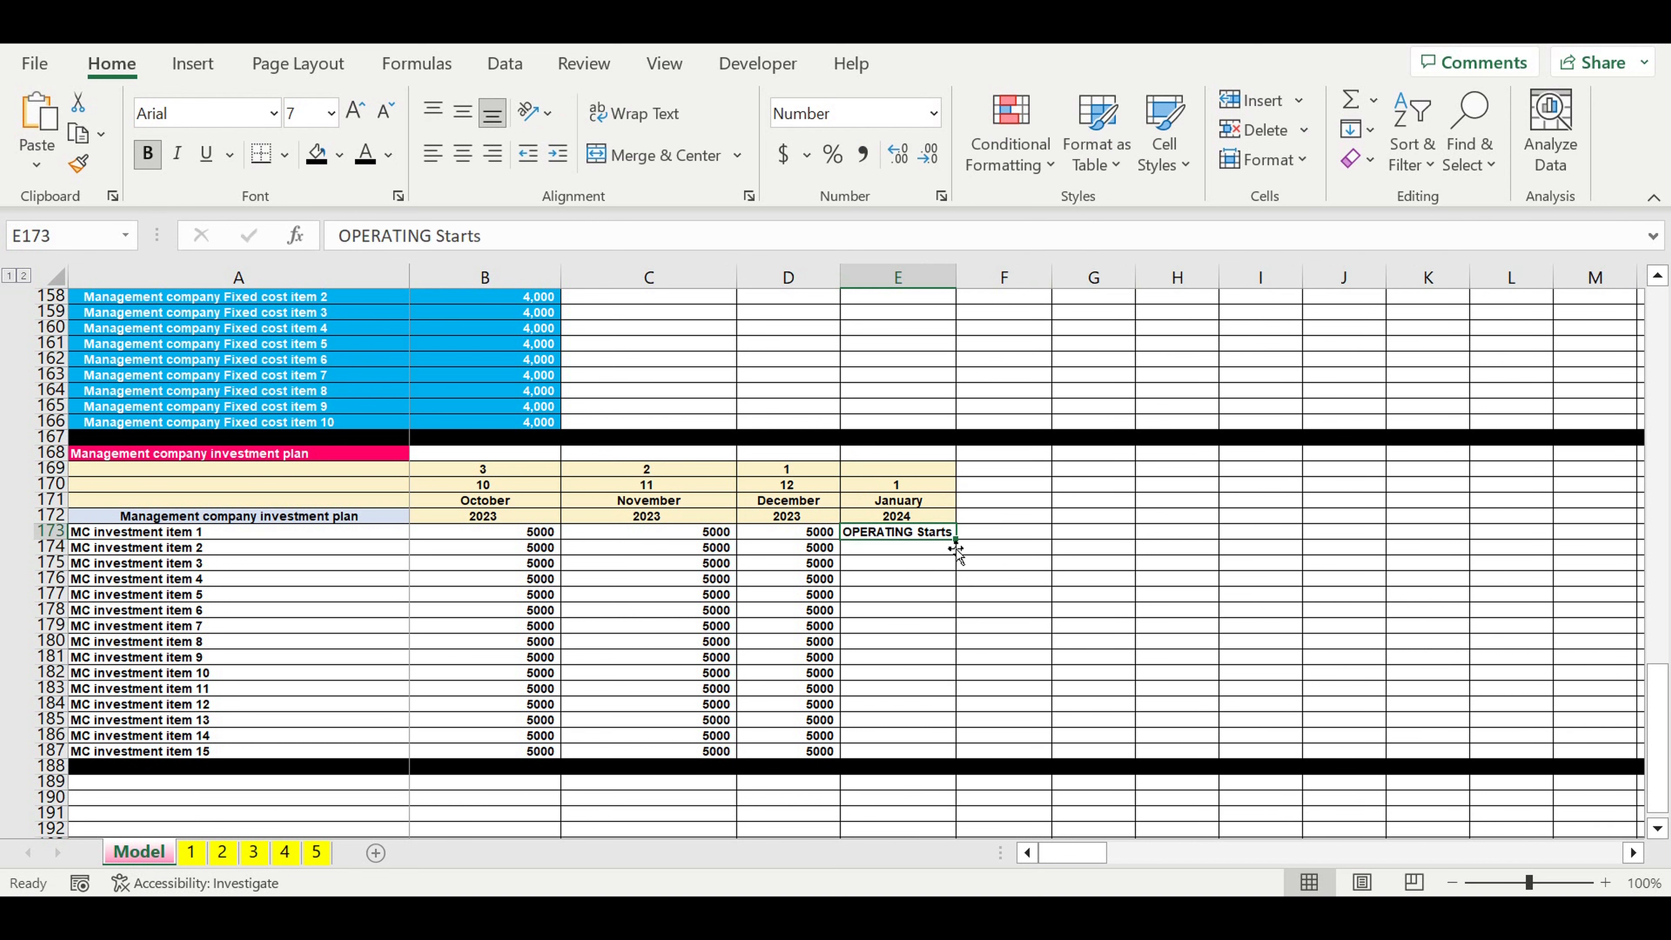
drag(955, 555, 954, 749)
click(341, 155)
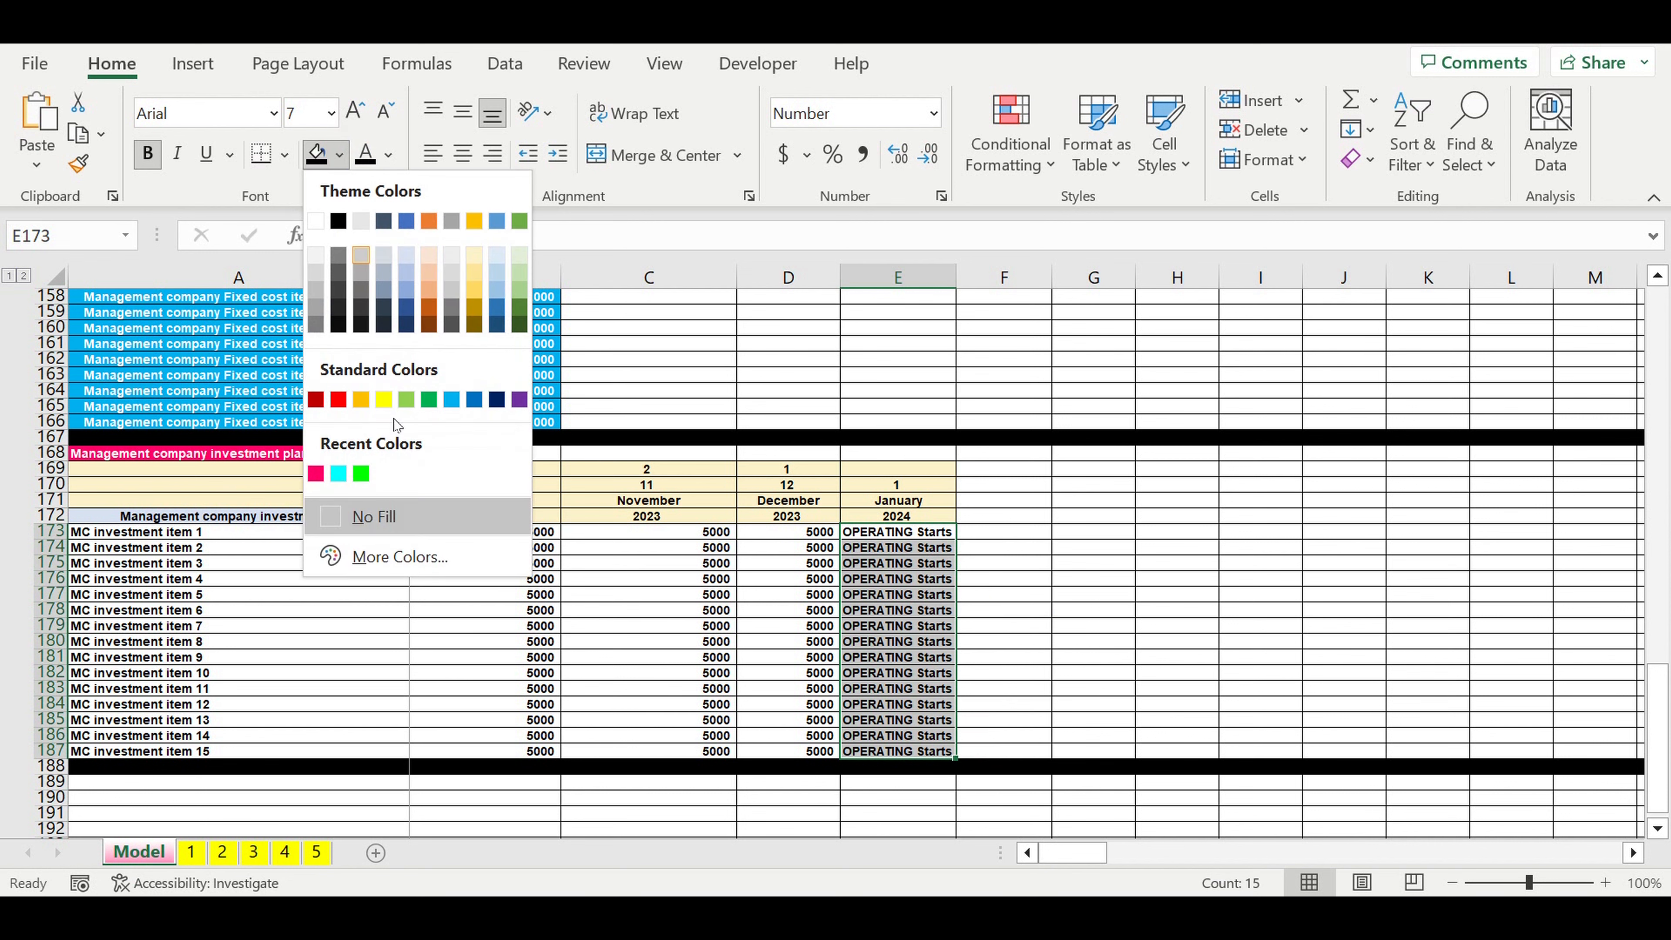
click(370, 479)
- Format the investment amounts in B173:D187 as numbers with a 1000 separator
drag(534, 535, 776, 757)
right_click(644, 636)
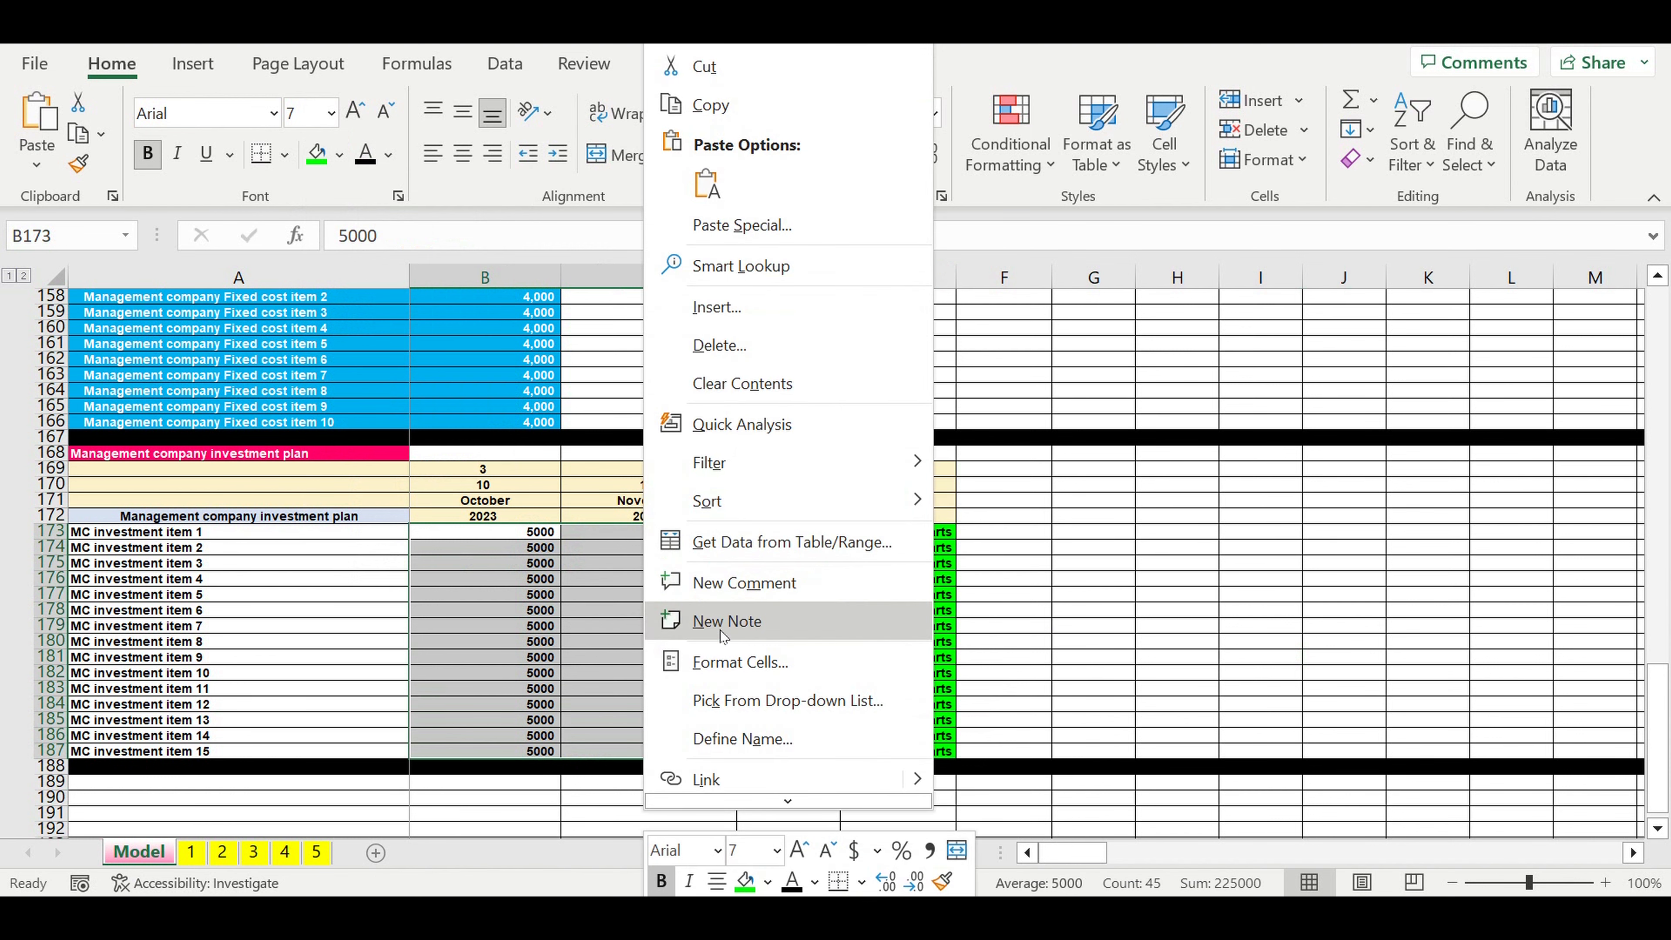
click(727, 662)
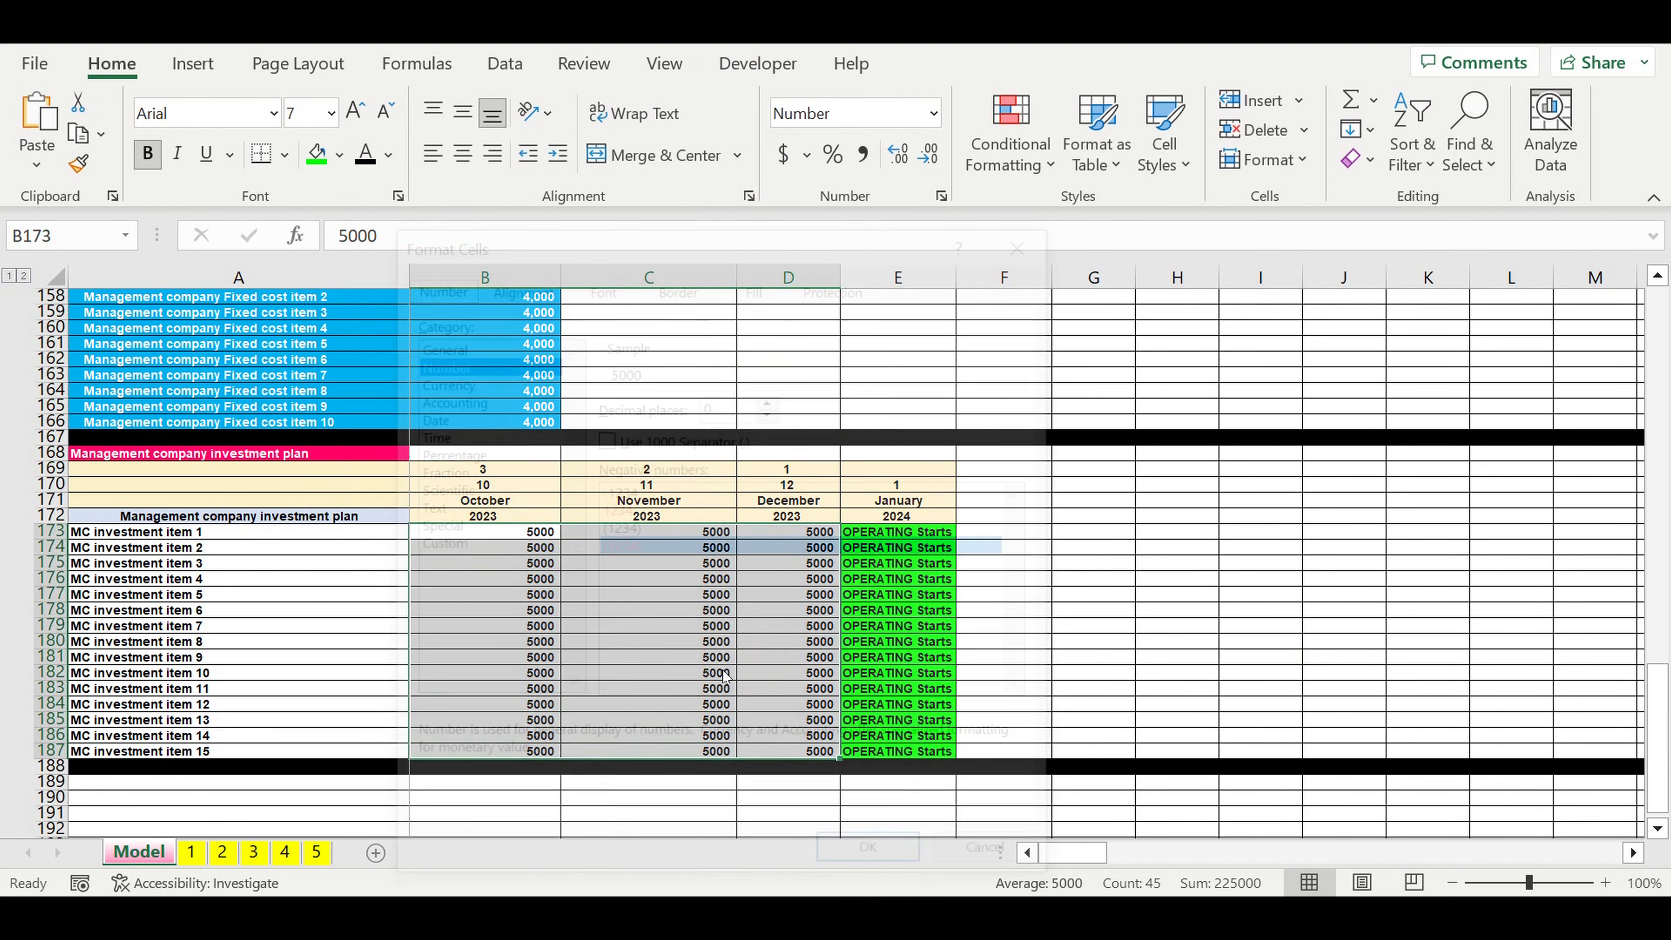
click(603, 438)
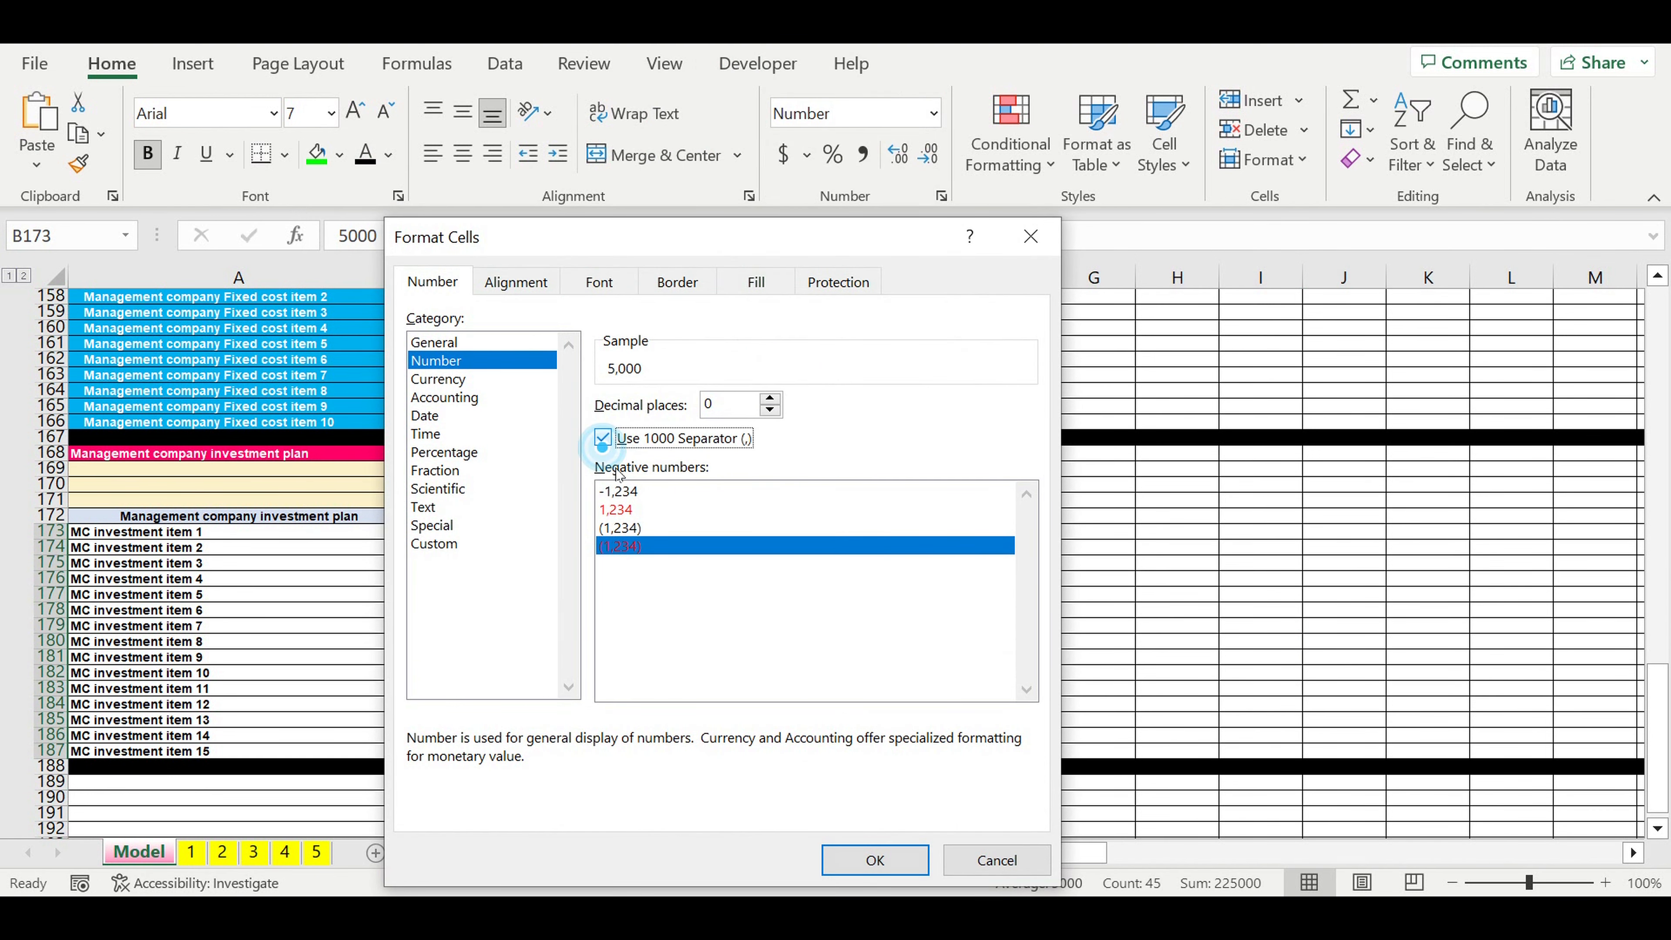
click(875, 860)
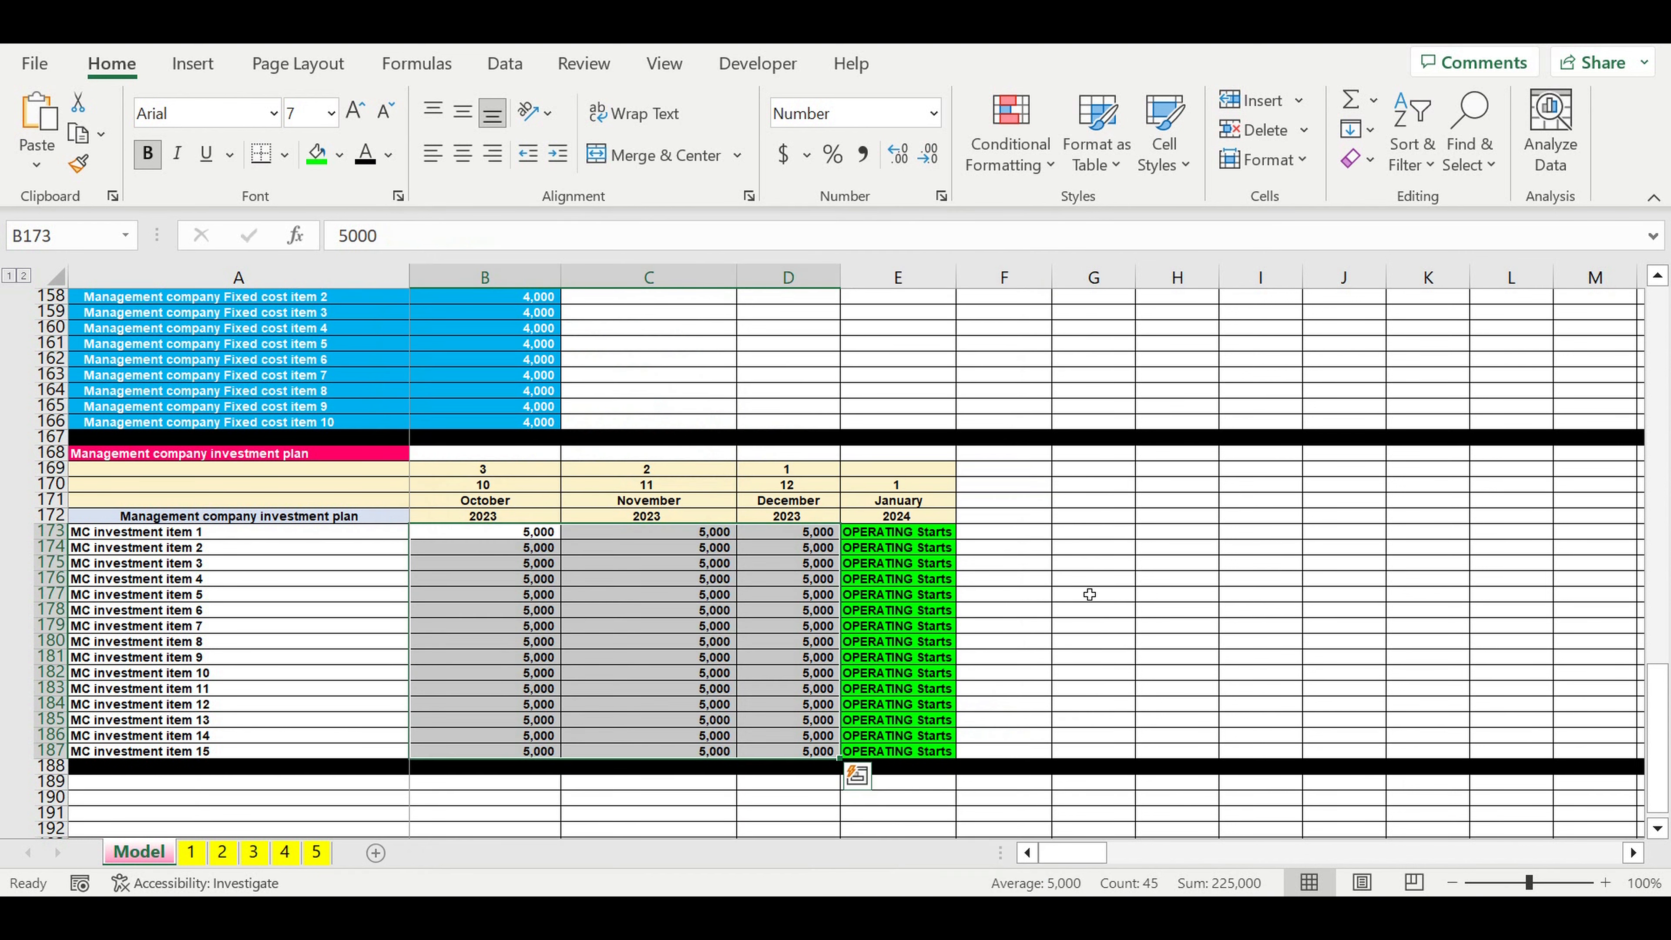
click(1093, 579)
- Set the font color of the investment items and amounts in A173:D187 to white
drag(349, 538, 770, 751)
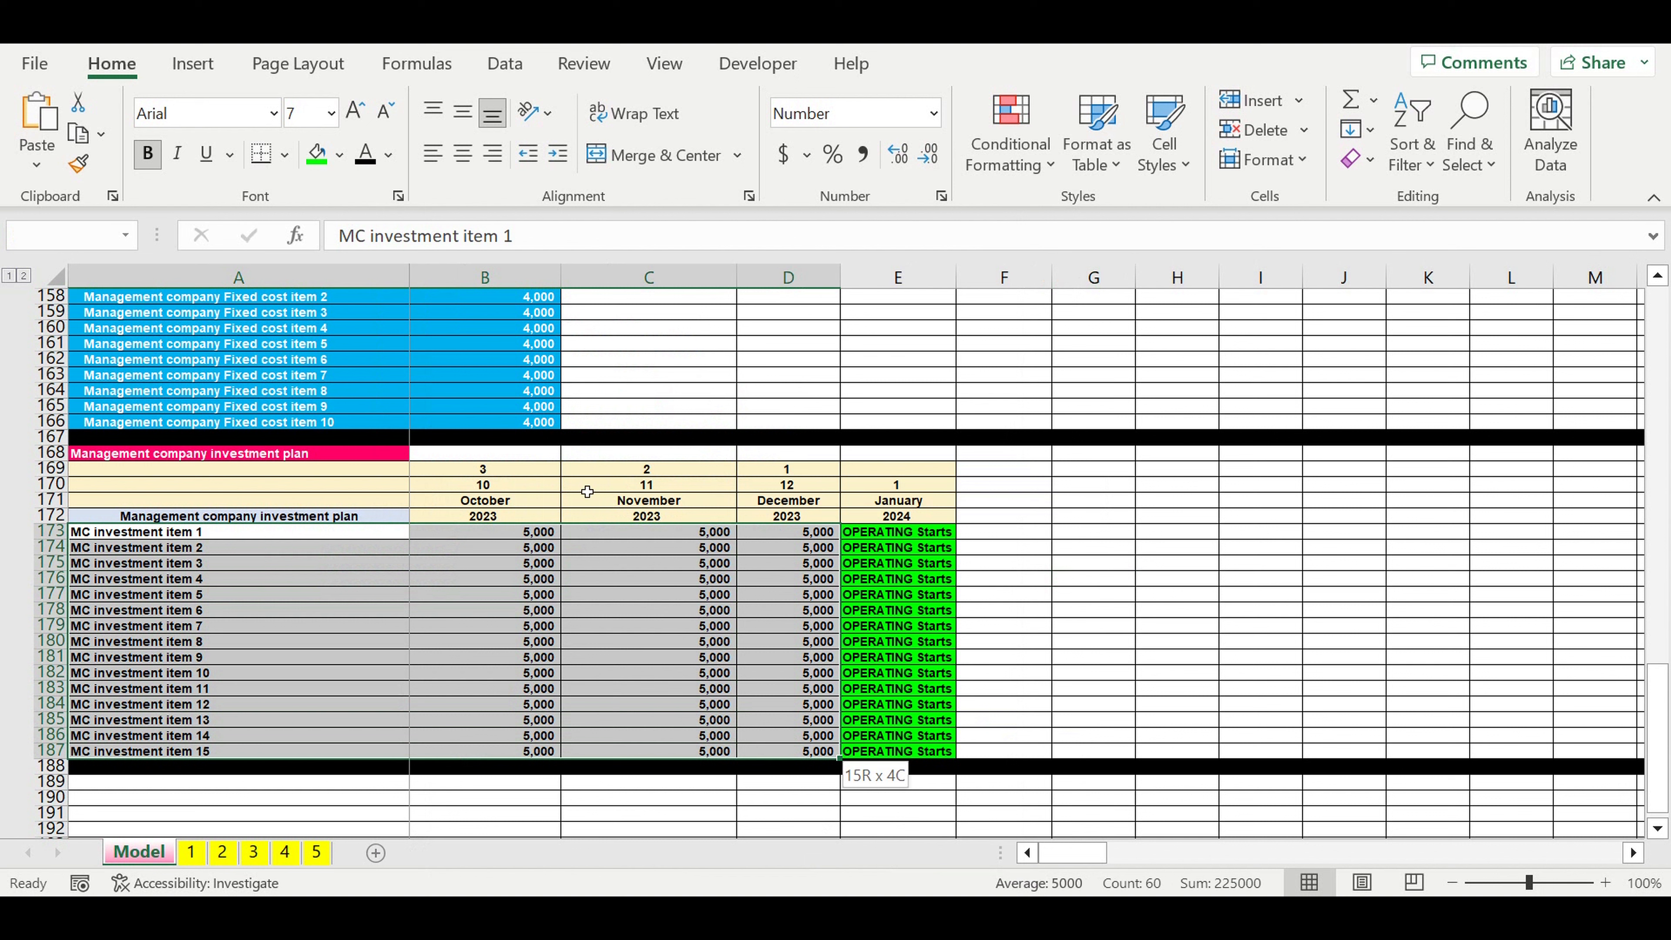
click(388, 154)
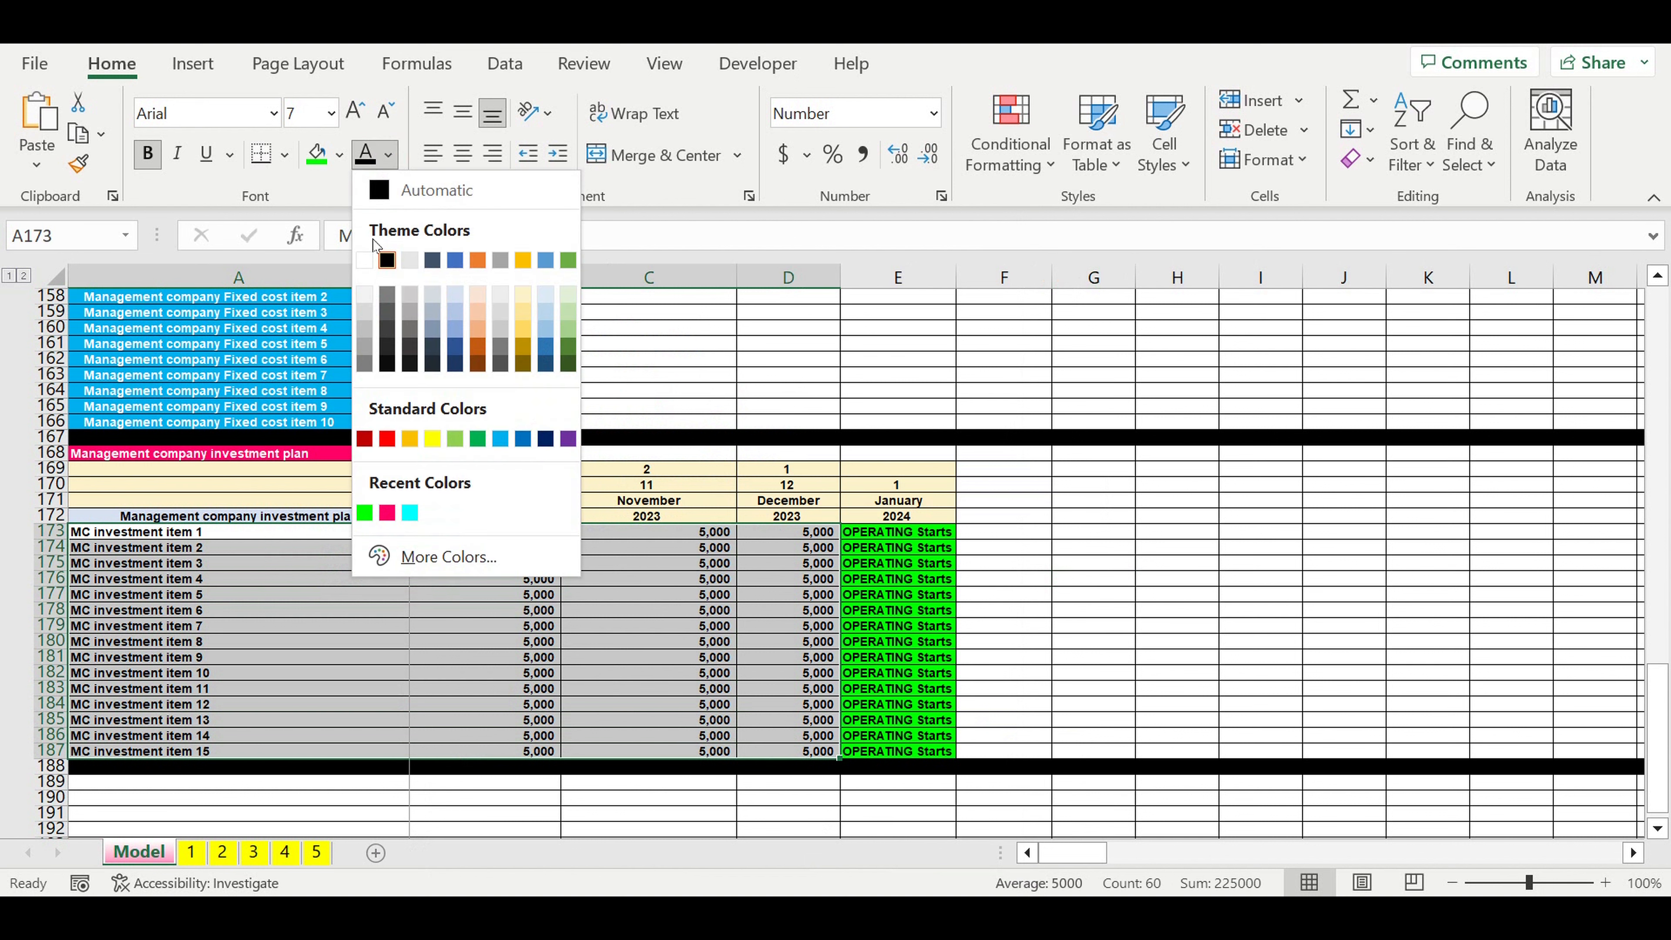
click(363, 261)
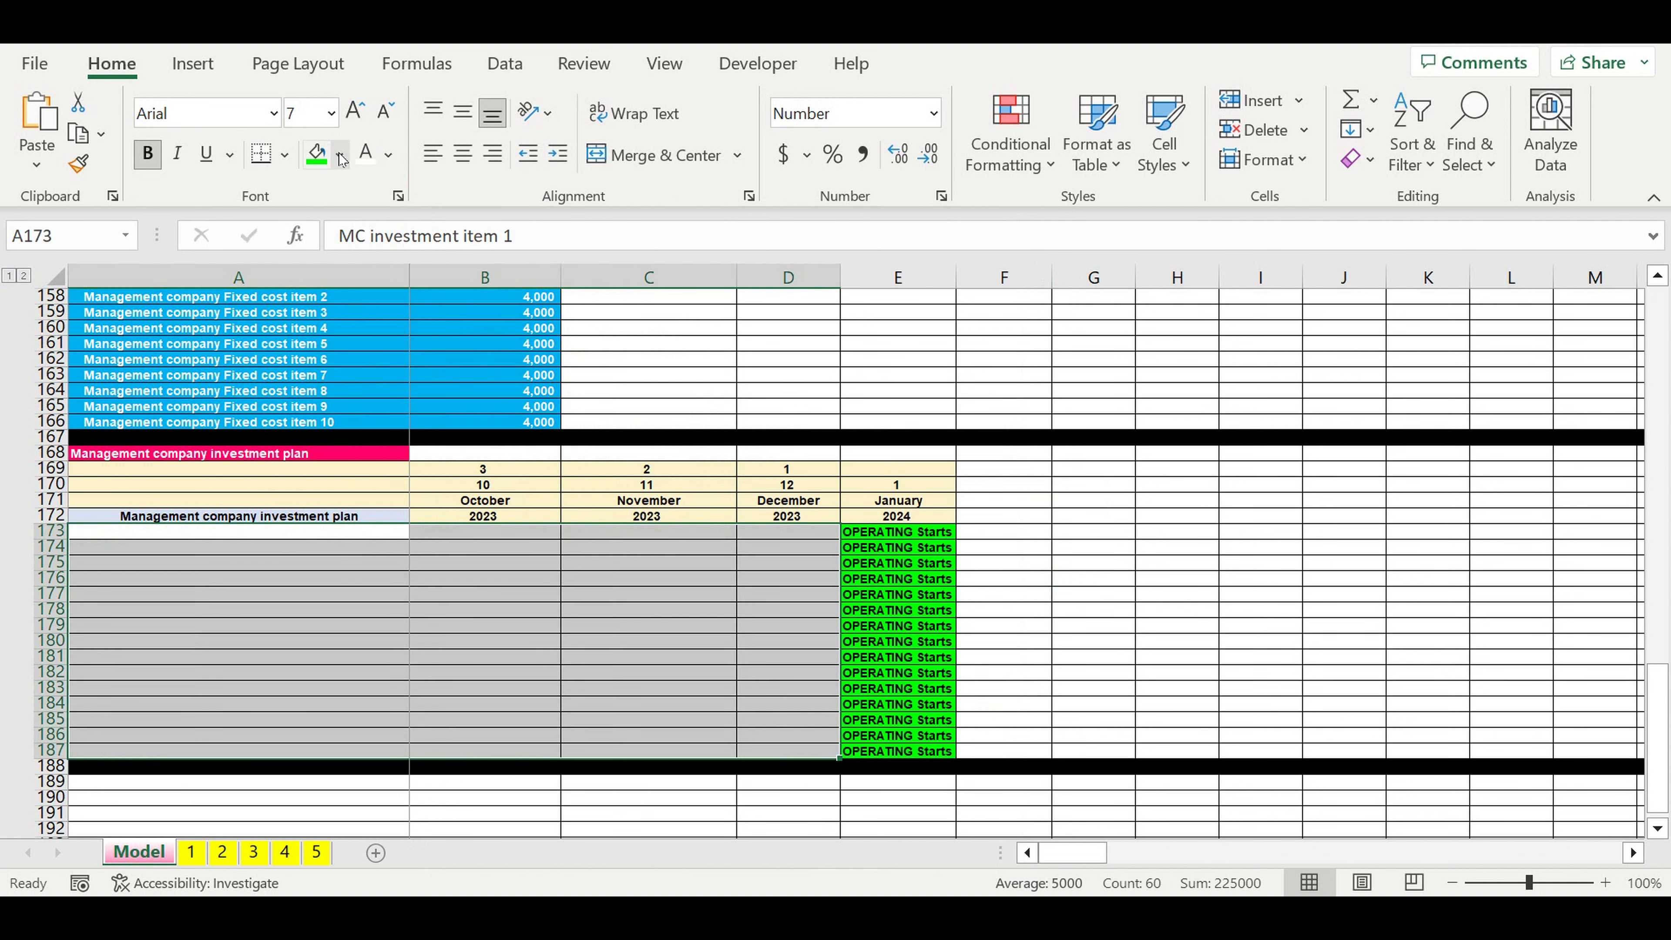
- Fill the investment items and amounts in A173:D187 with light blue and indent the item names in A173:A187
click(340, 157)
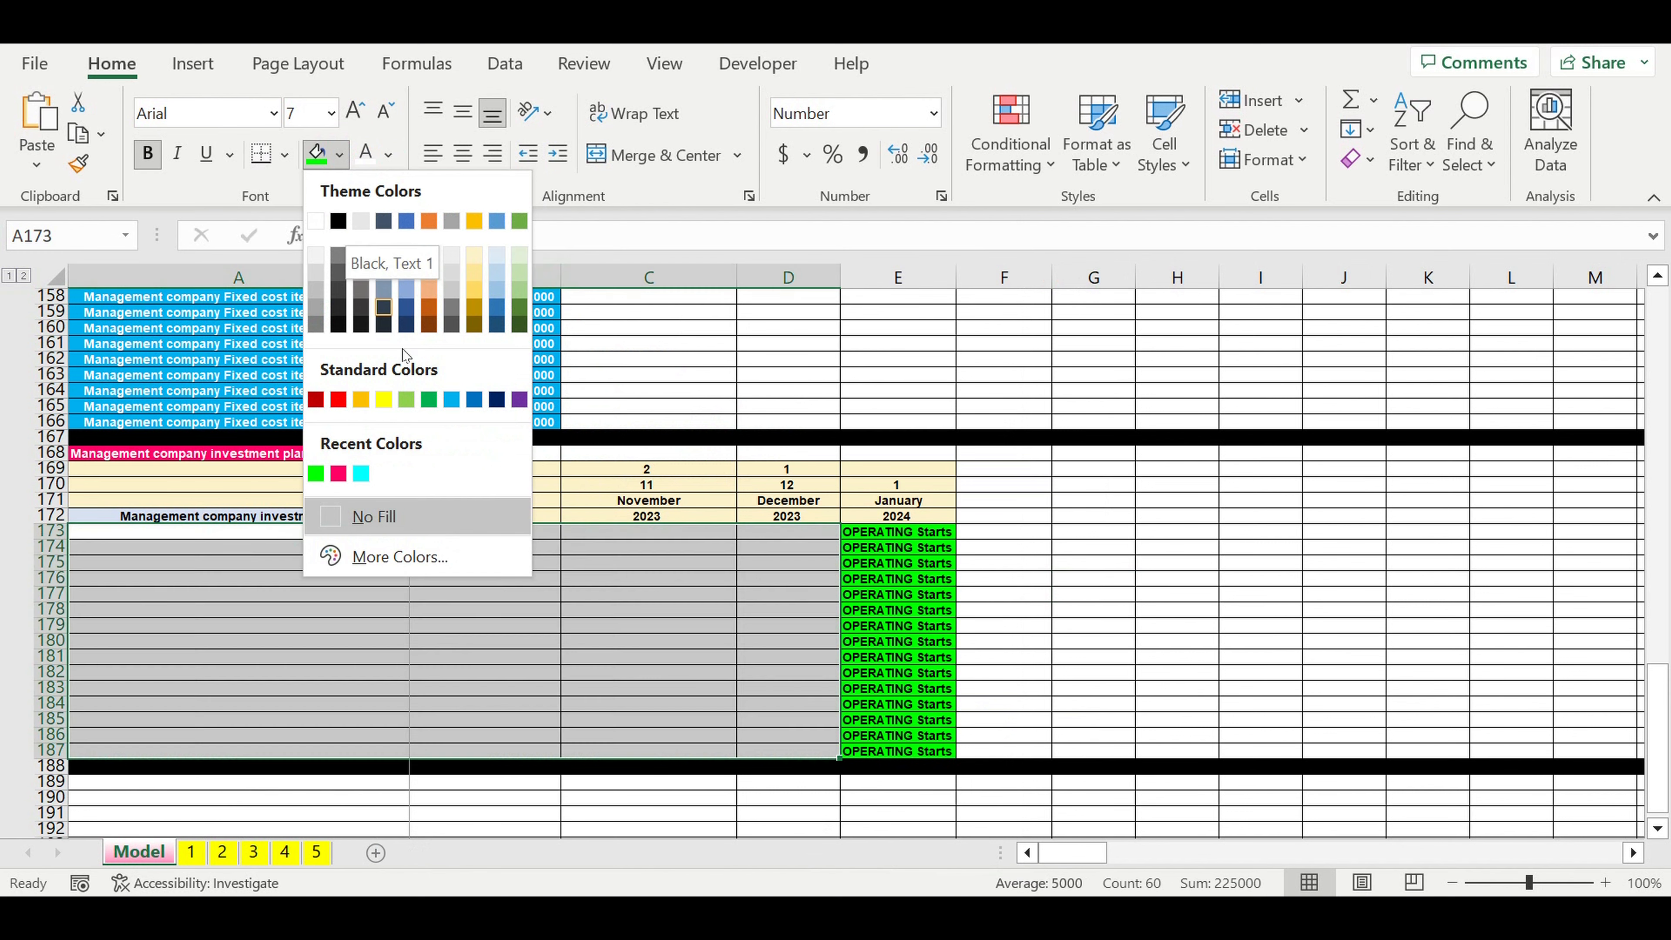
click(461, 408)
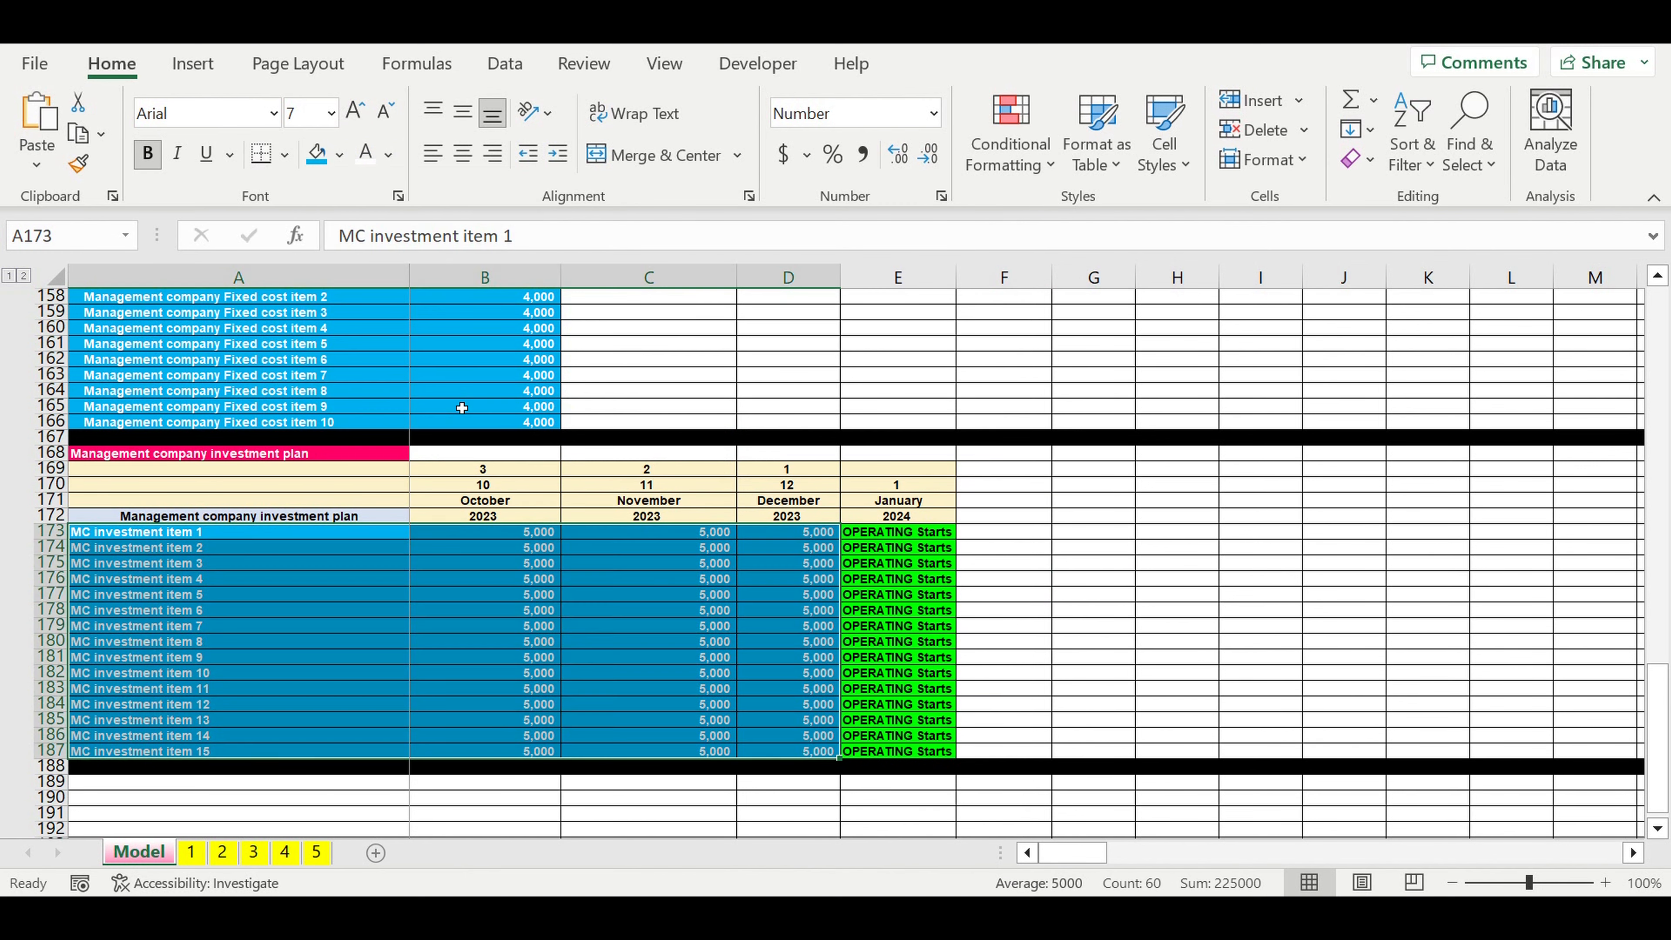
click(1211, 597)
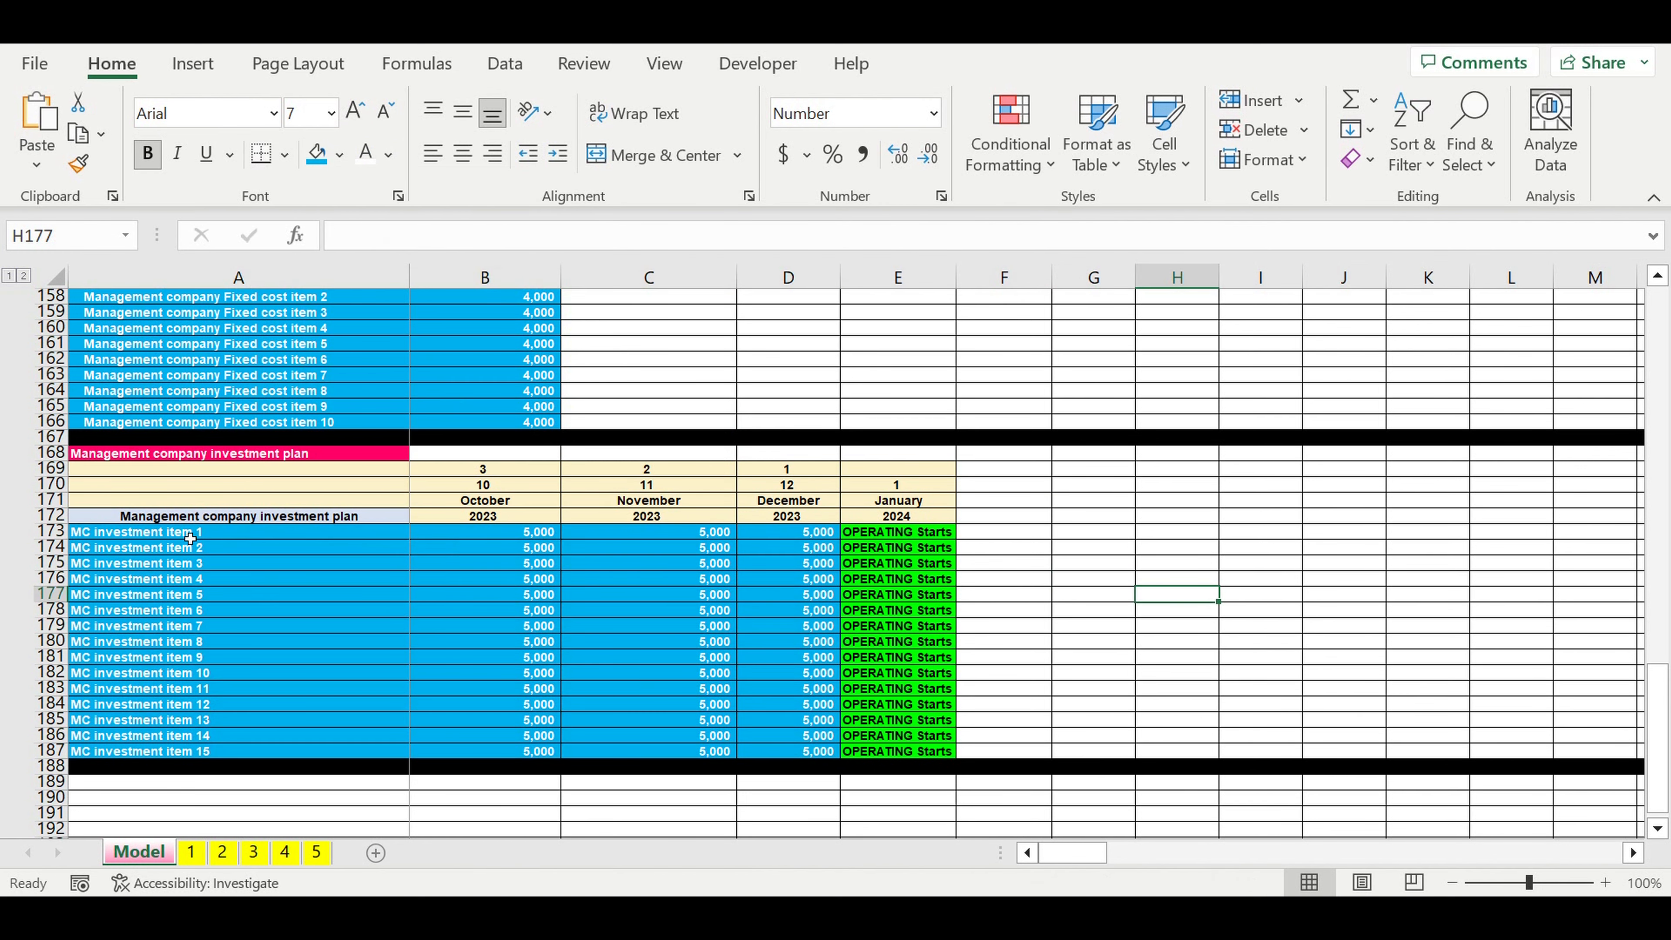
drag(184, 533, 207, 751)
click(1026, 502)
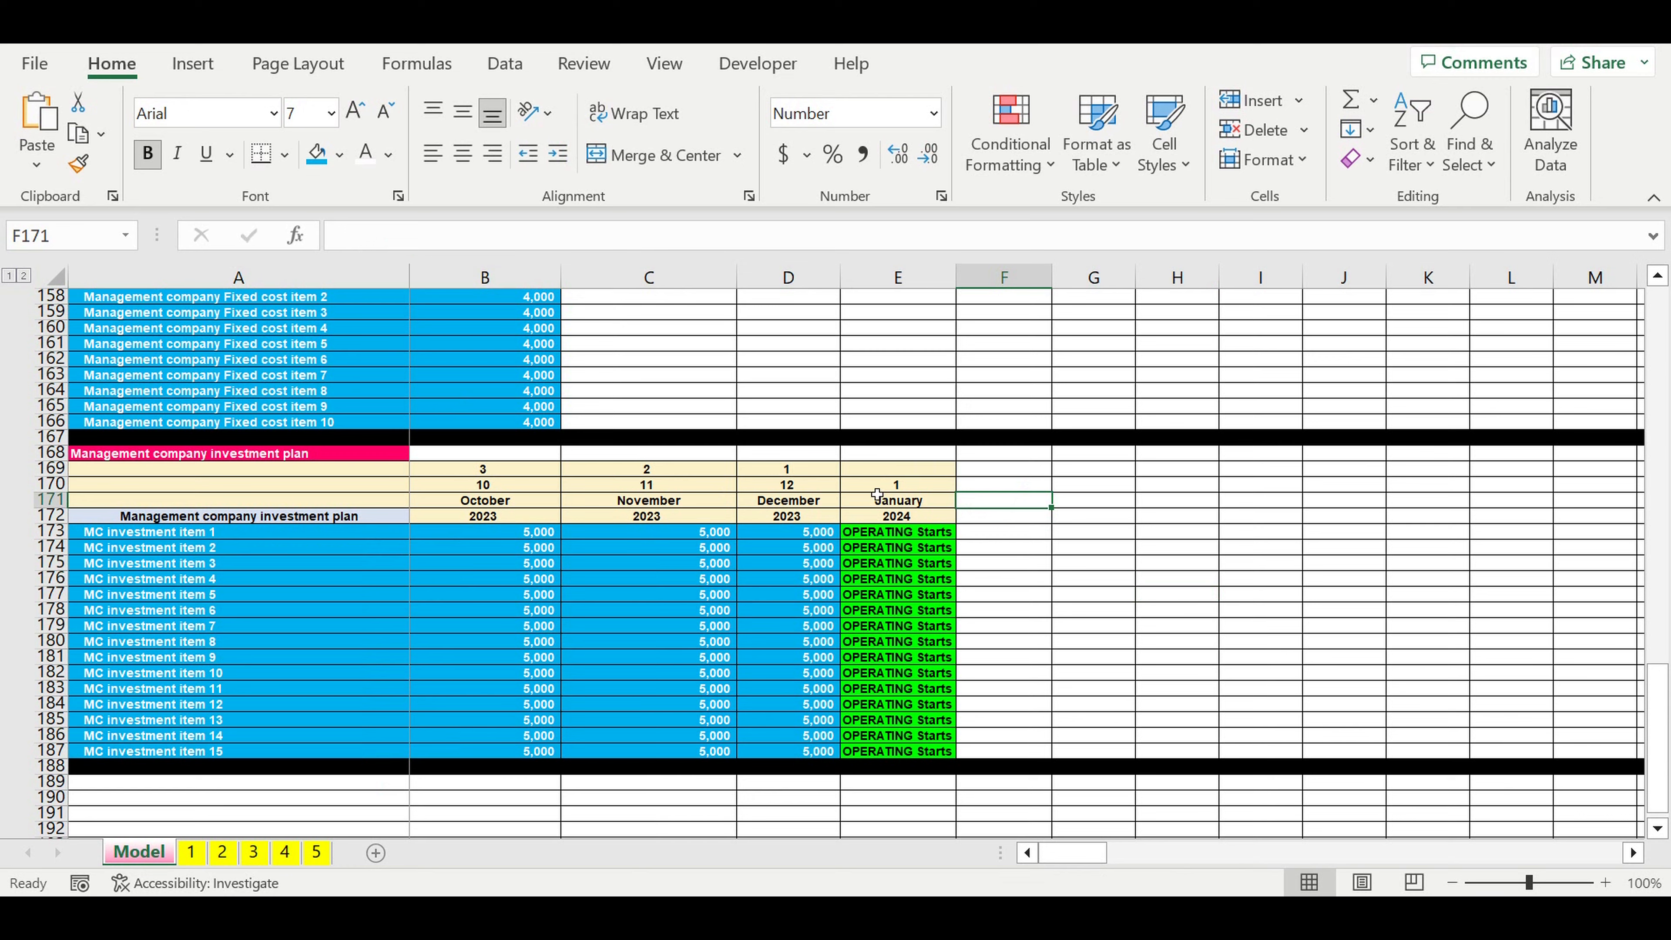
- Copy the management company timeline header rows 130 to 132 and paste them starting at row 189
scroll(877, 494, up, 12)
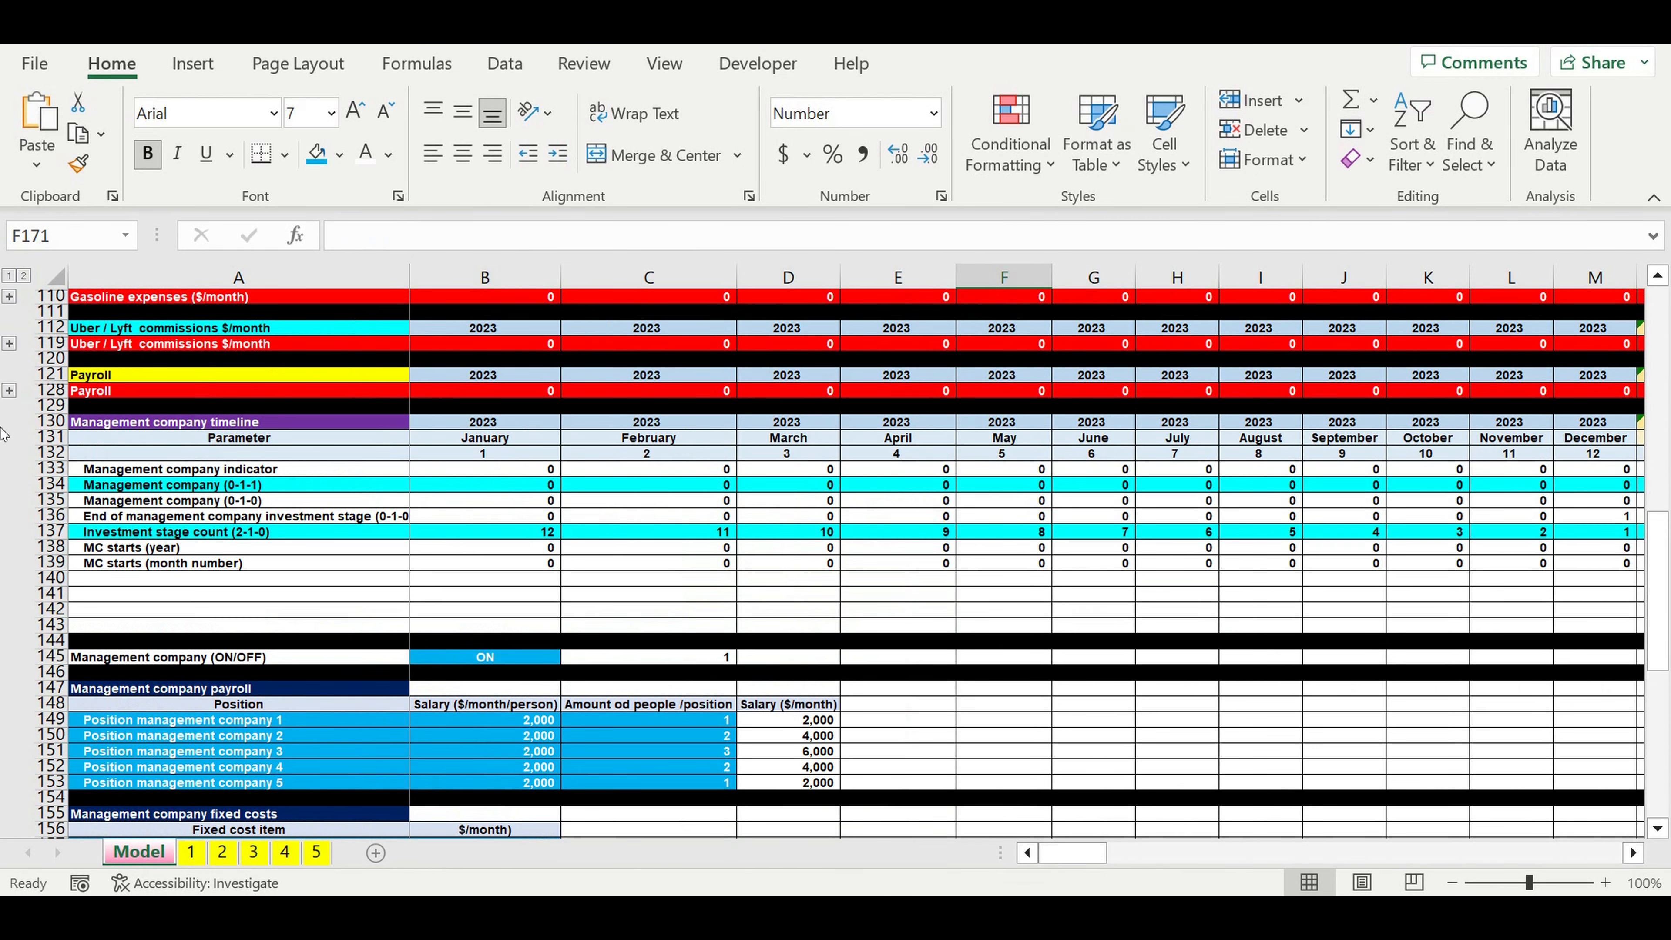
drag(52, 422, 71, 452)
key(ctrl+c)
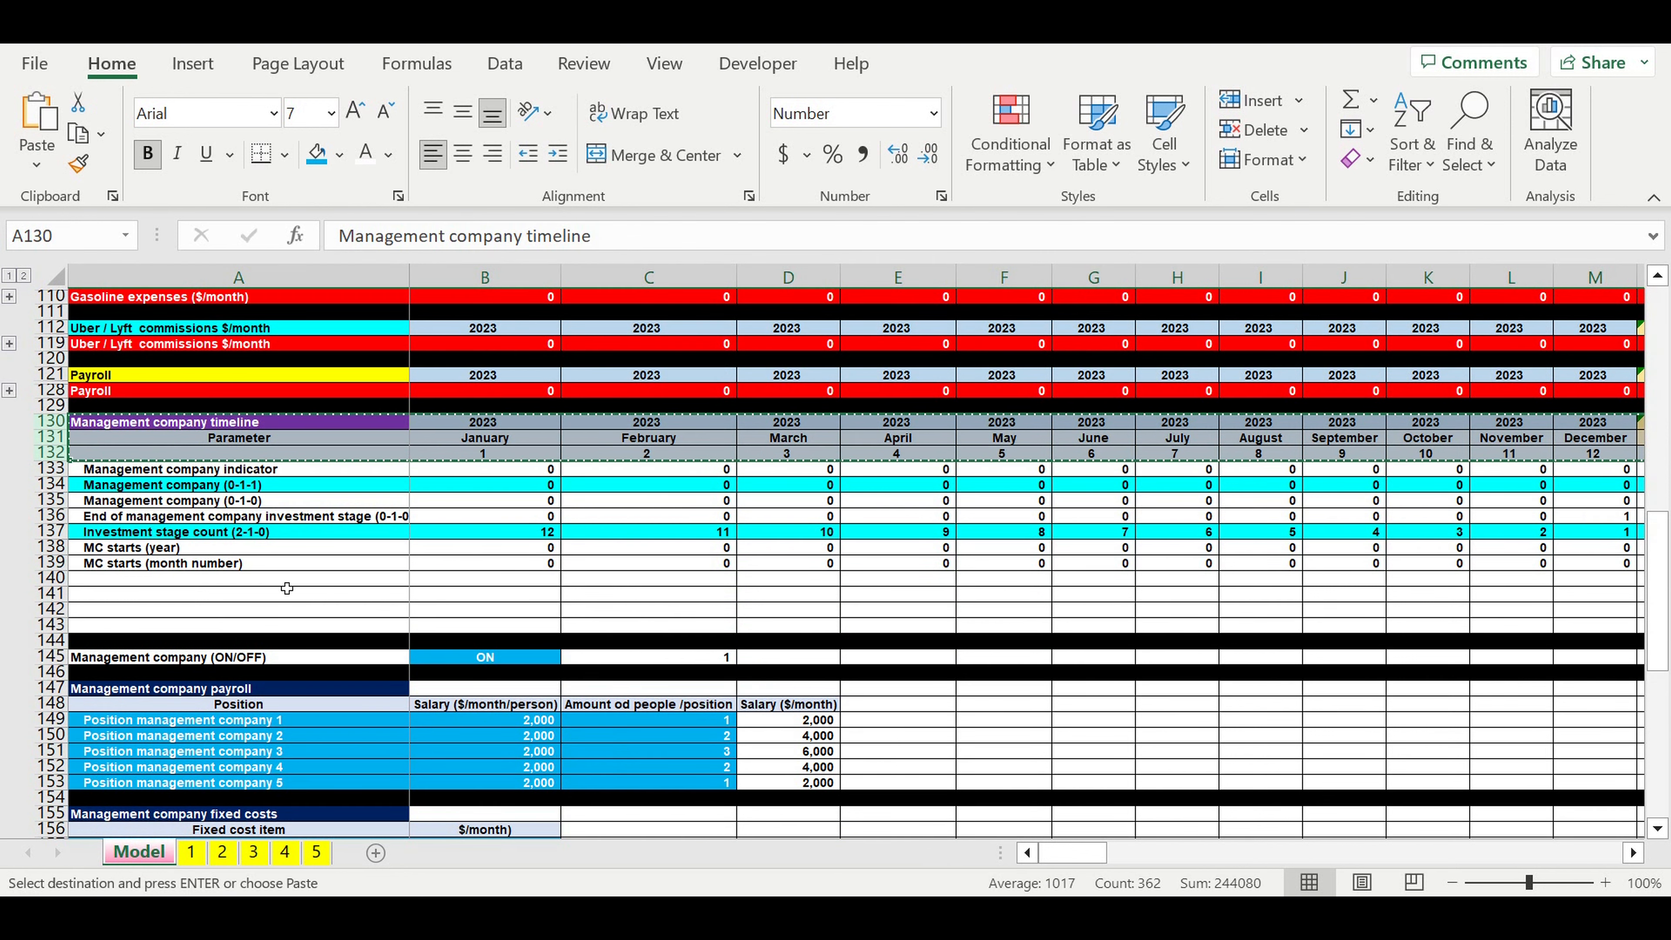
scroll(302, 579, down, 9)
scroll(303, 579, down, 6)
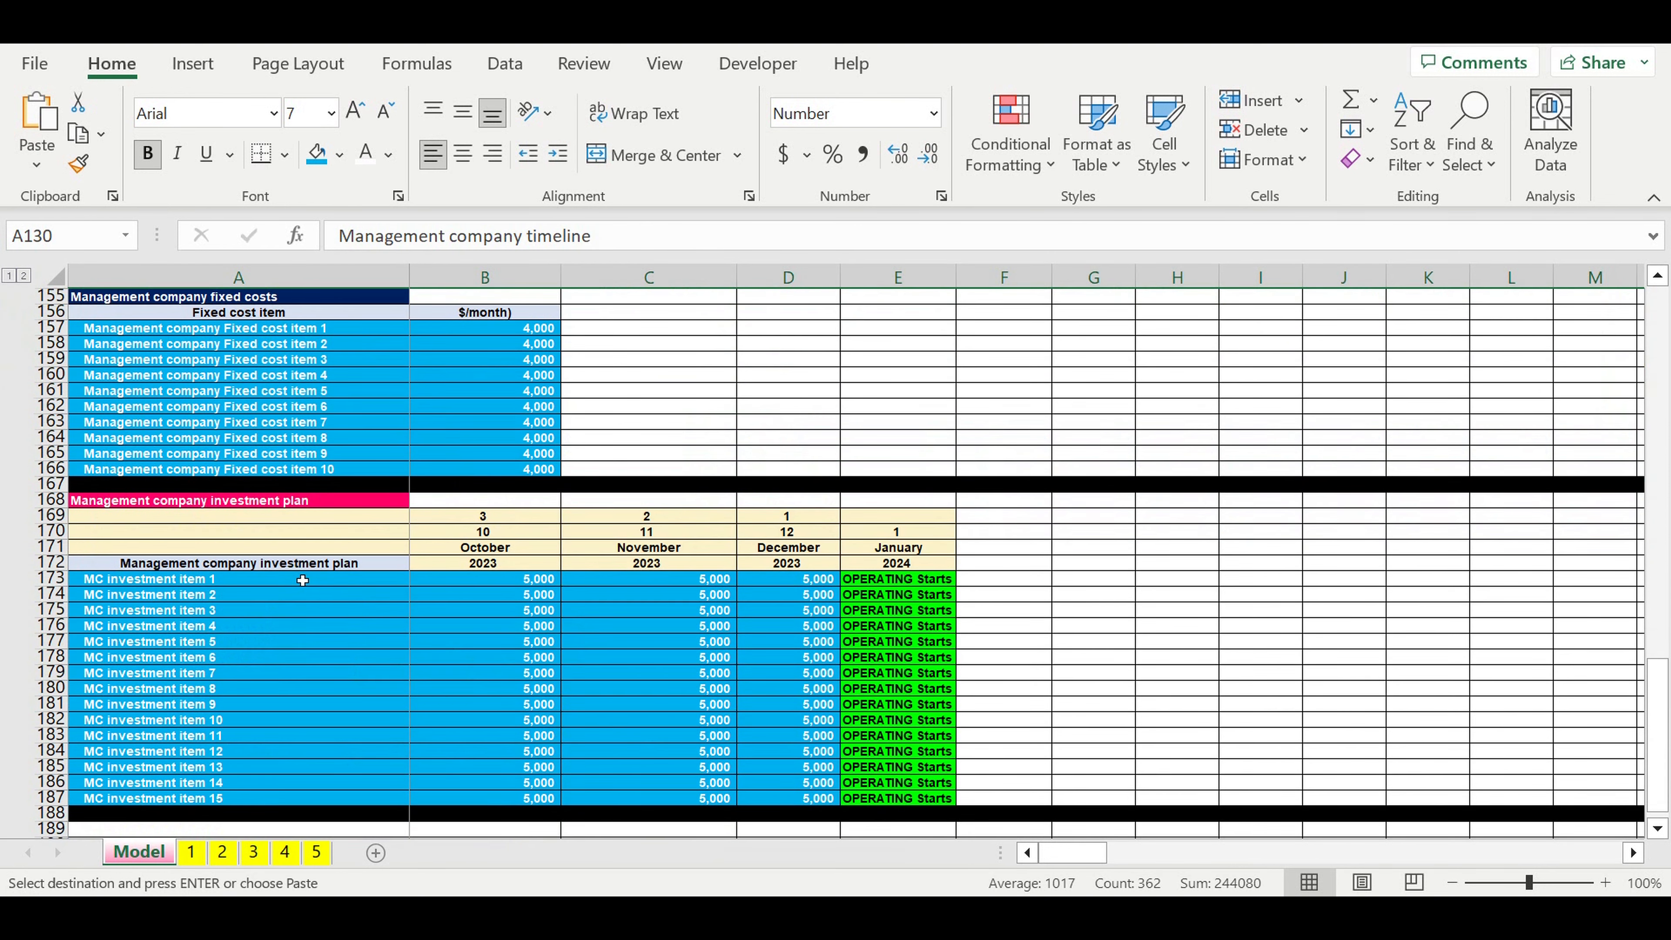
scroll(302, 580, up, 3)
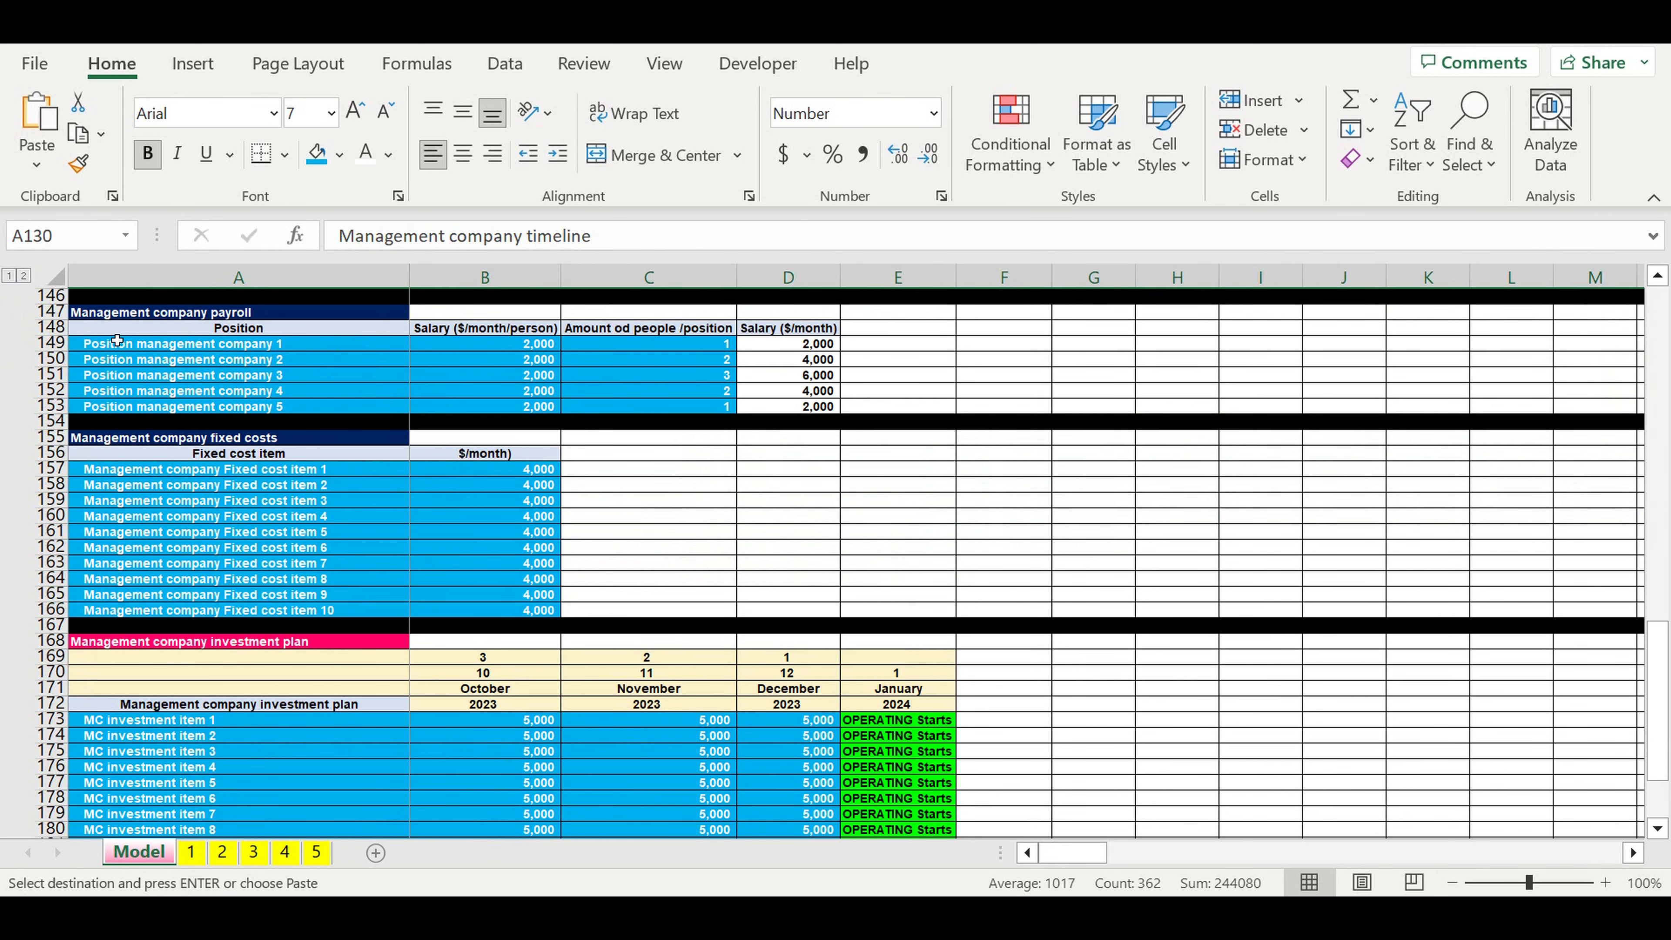
scroll(274, 406, down, 11)
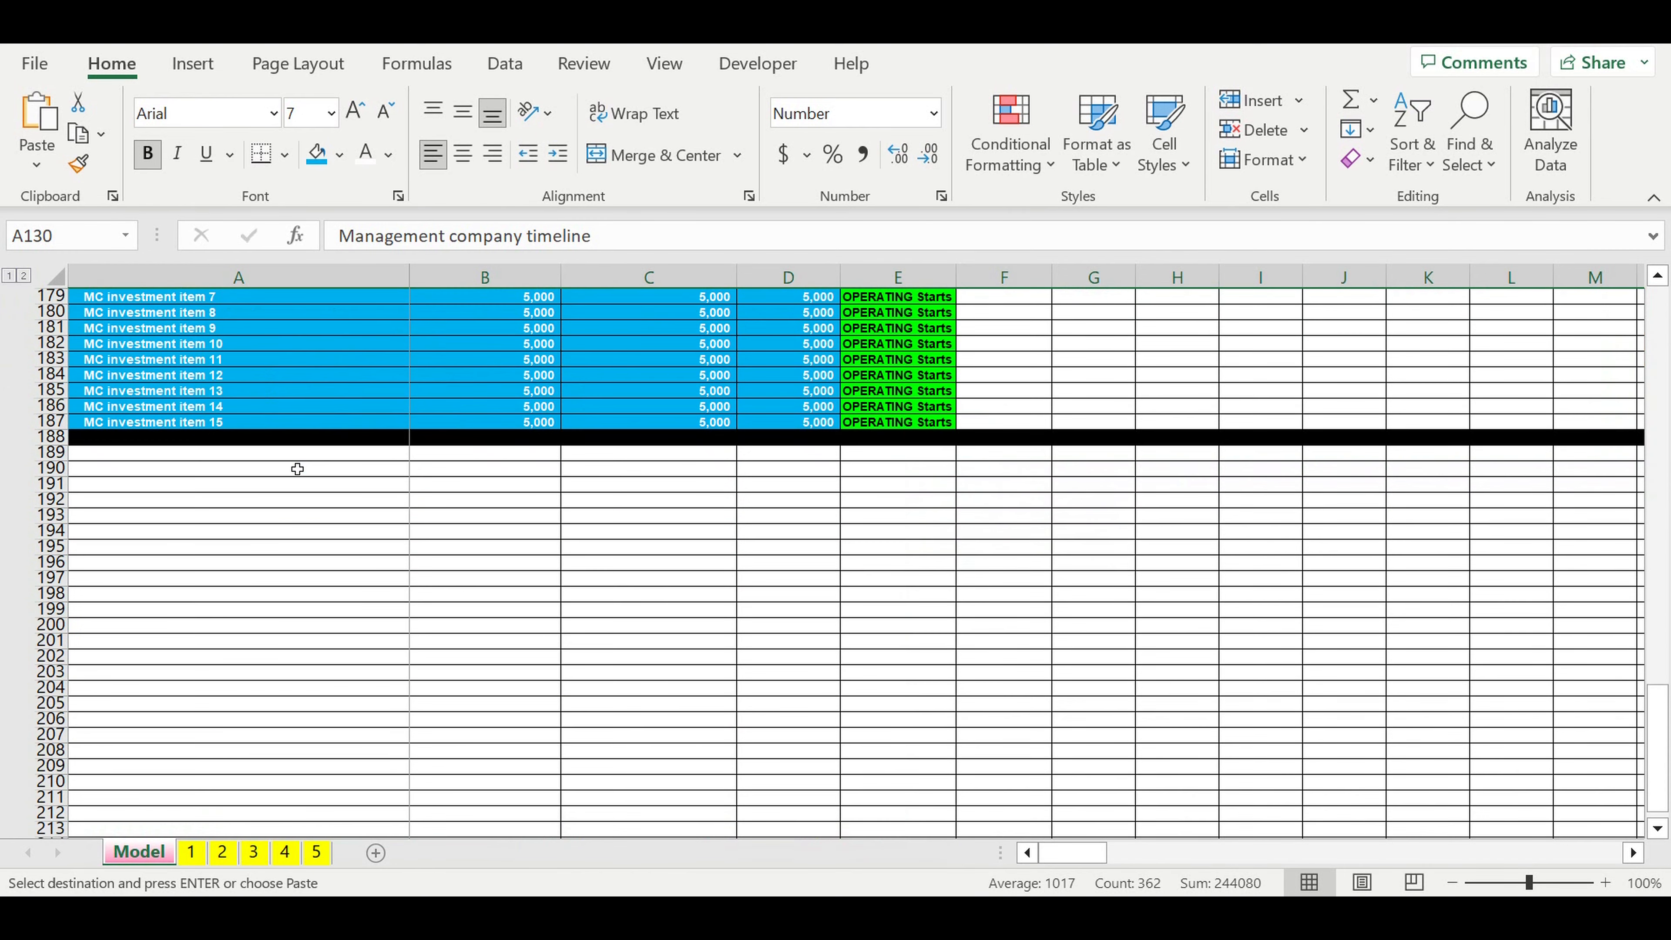
click(256, 453)
key(ctrl+v)
click(254, 548)
- Relink the first year cell B189 of the pasted header to the timeline year in B130
click(471, 458)
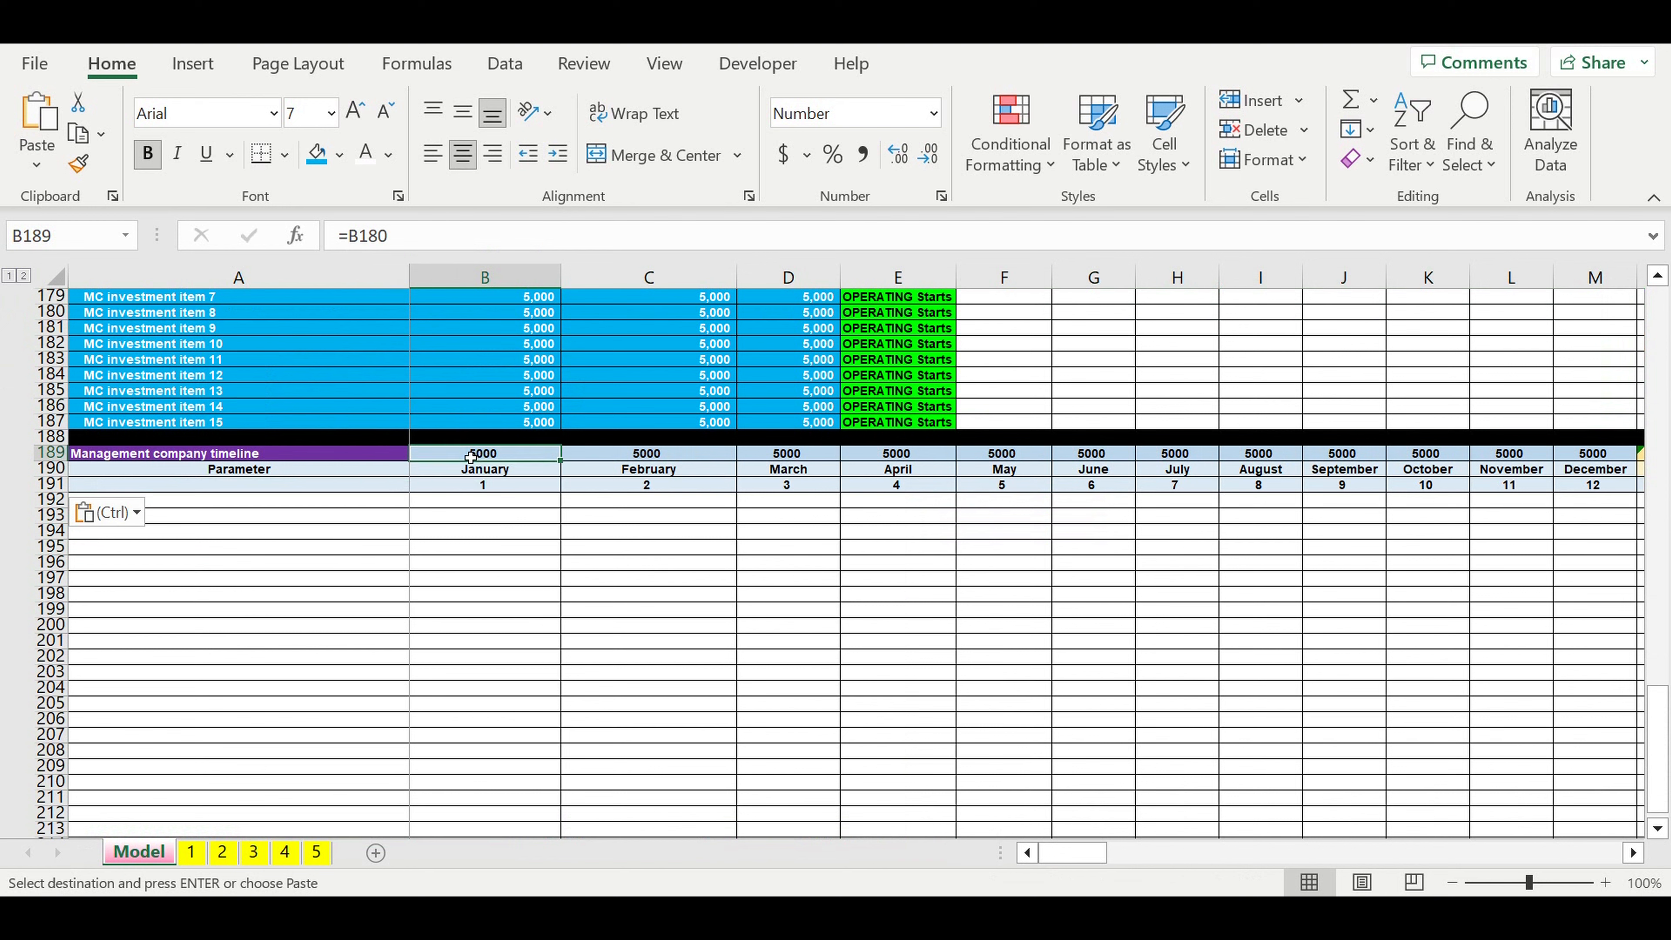
text(=)
scroll(519, 474, up, 15)
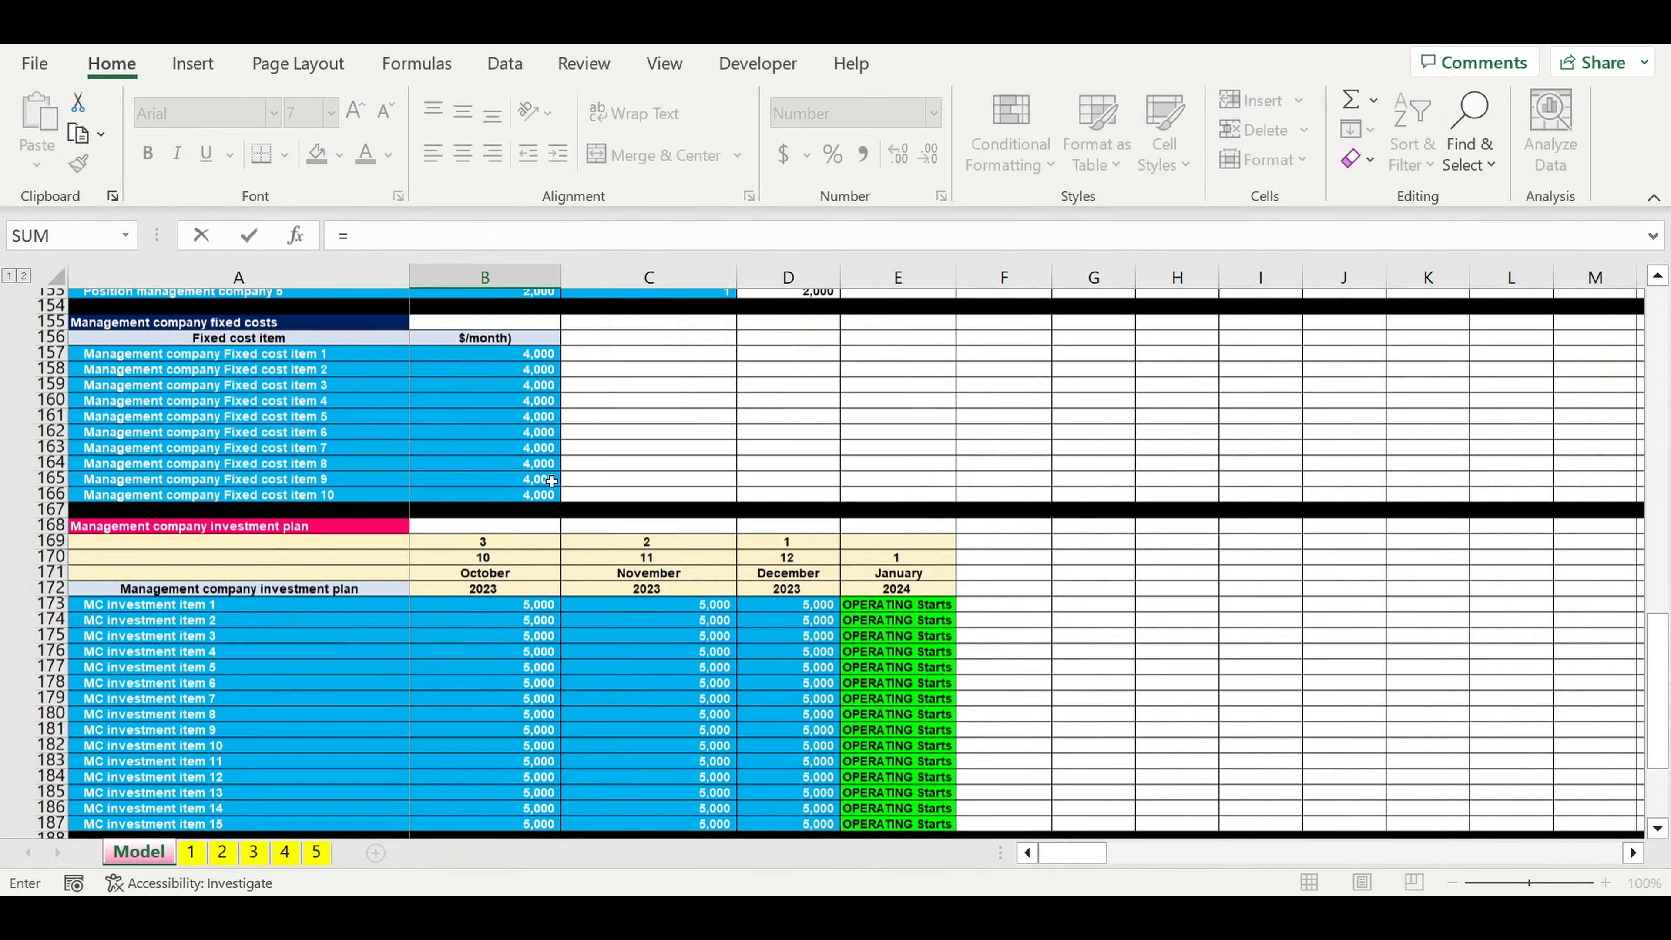
scroll(551, 481, up, 4)
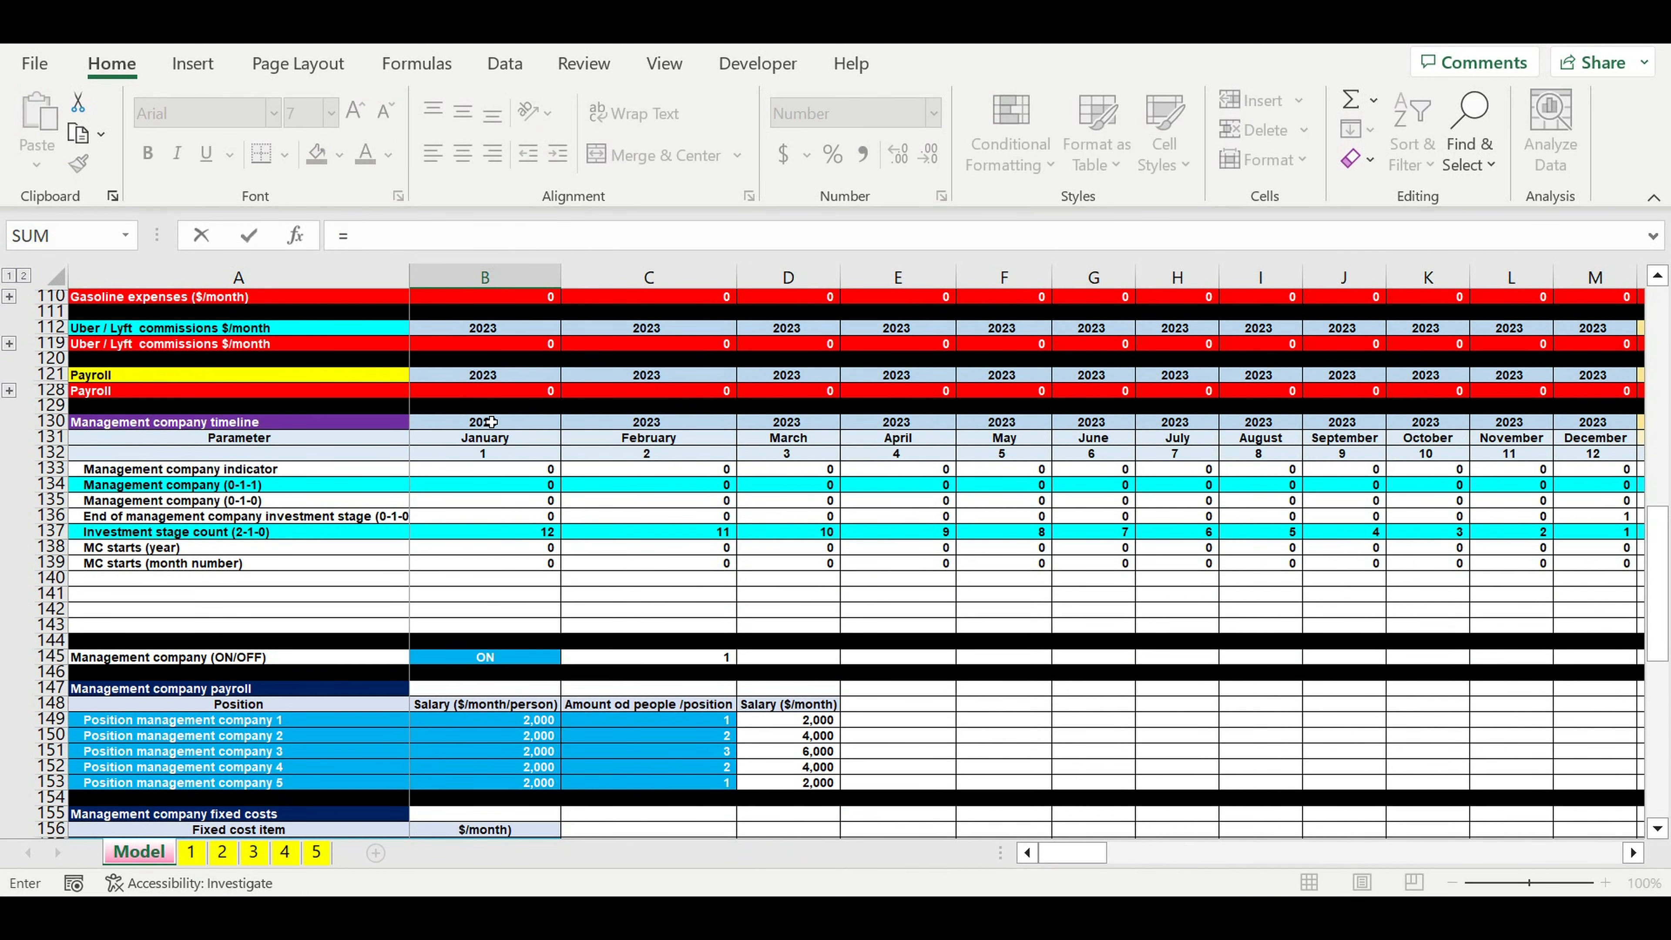
click(490, 422)
key(Return)
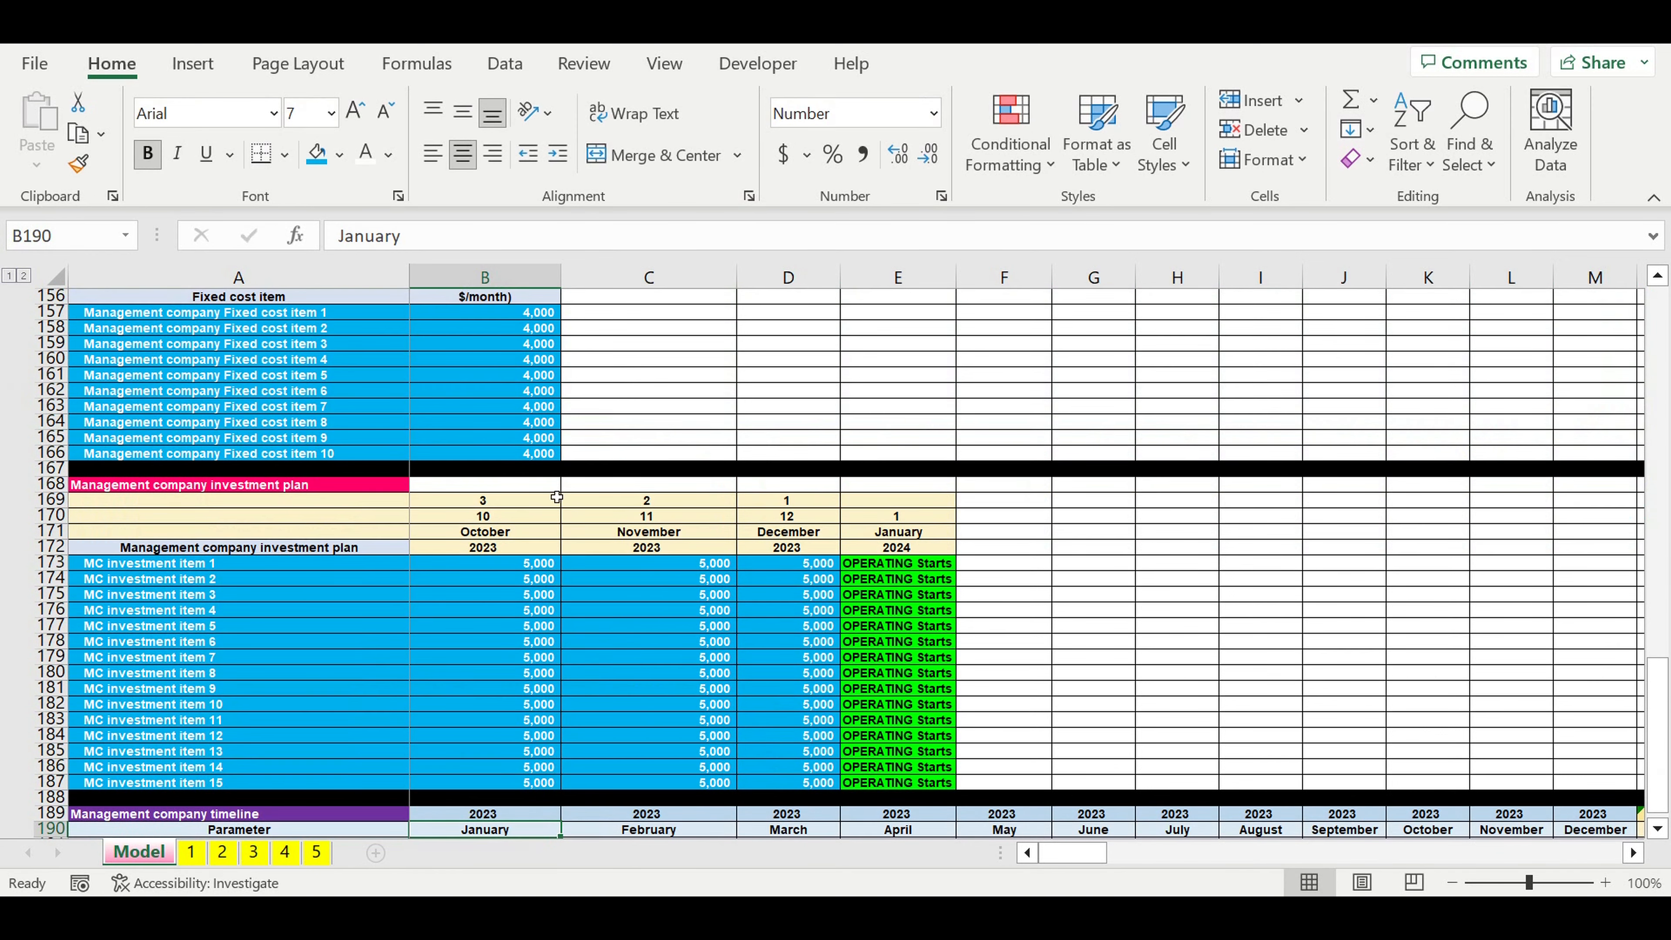
- Rename the heading in A189 to "Management company payroll" and fill it with dark orange
scroll(556, 497, down, 3)
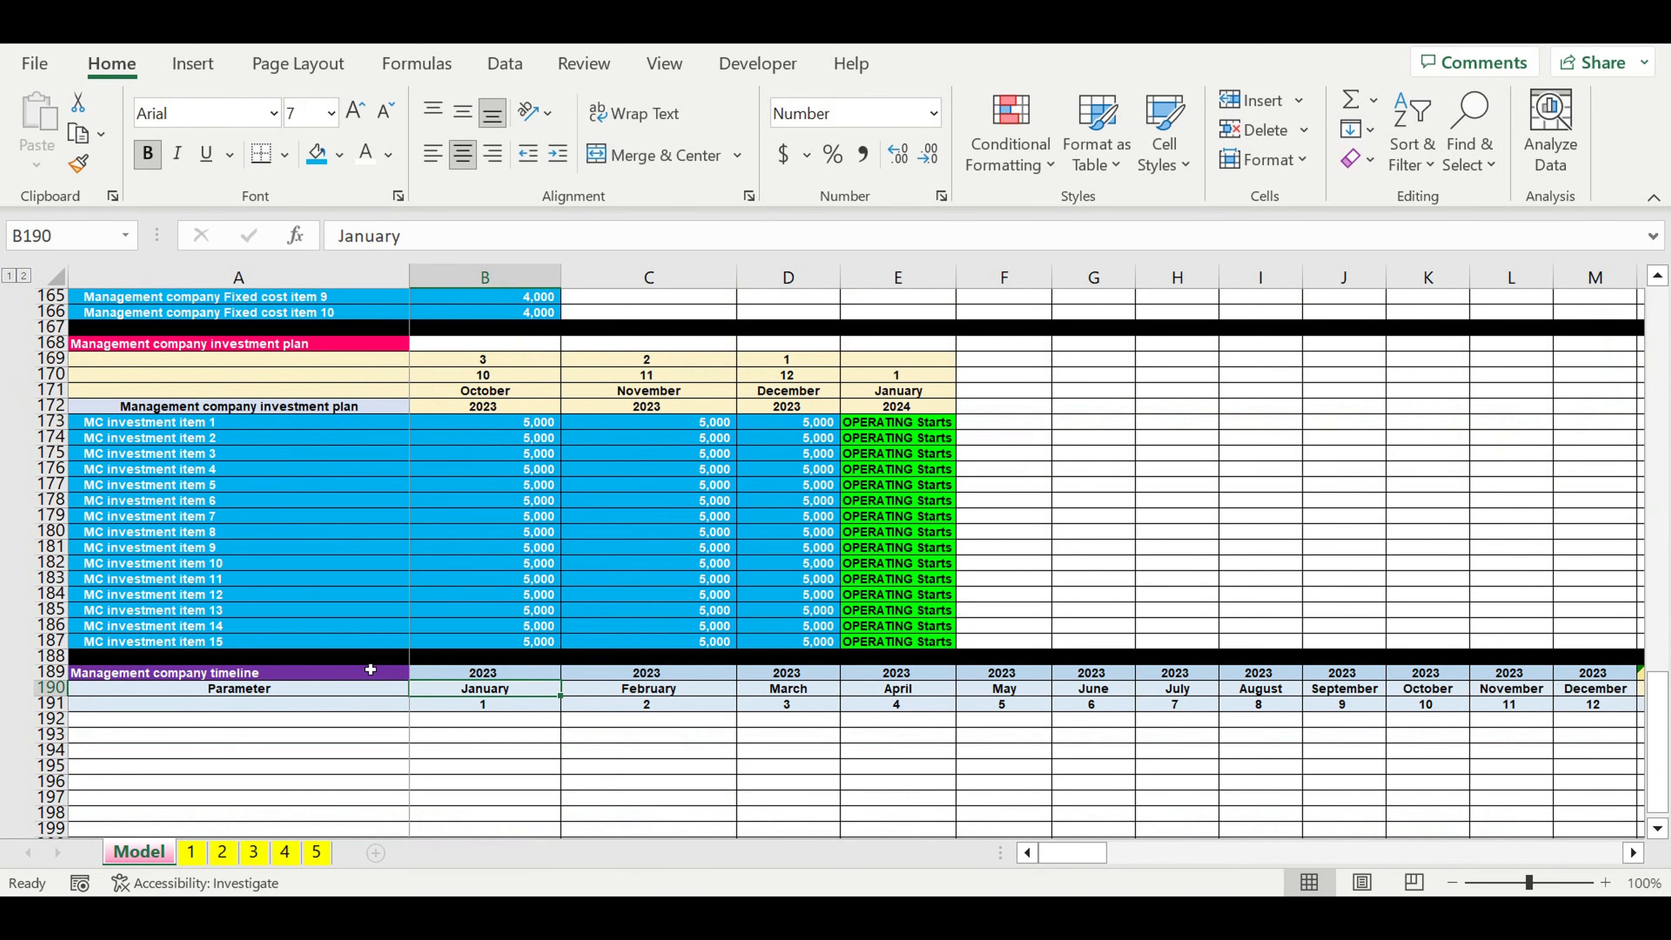
click(185, 674)
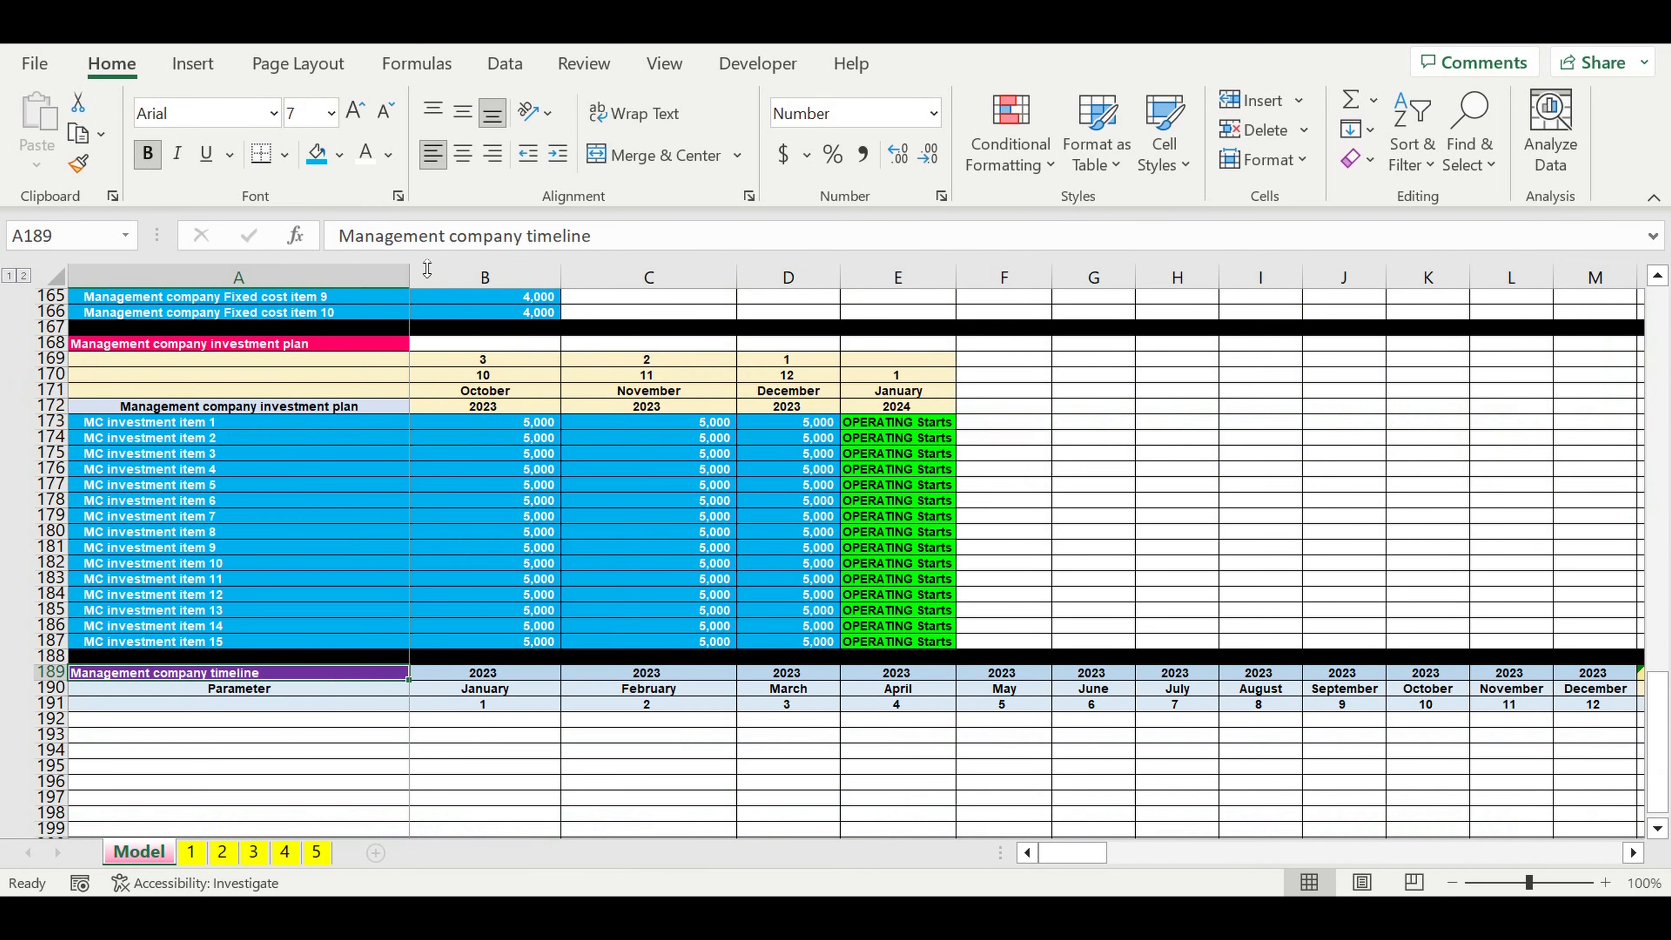
double_click(544, 237)
text(pa)
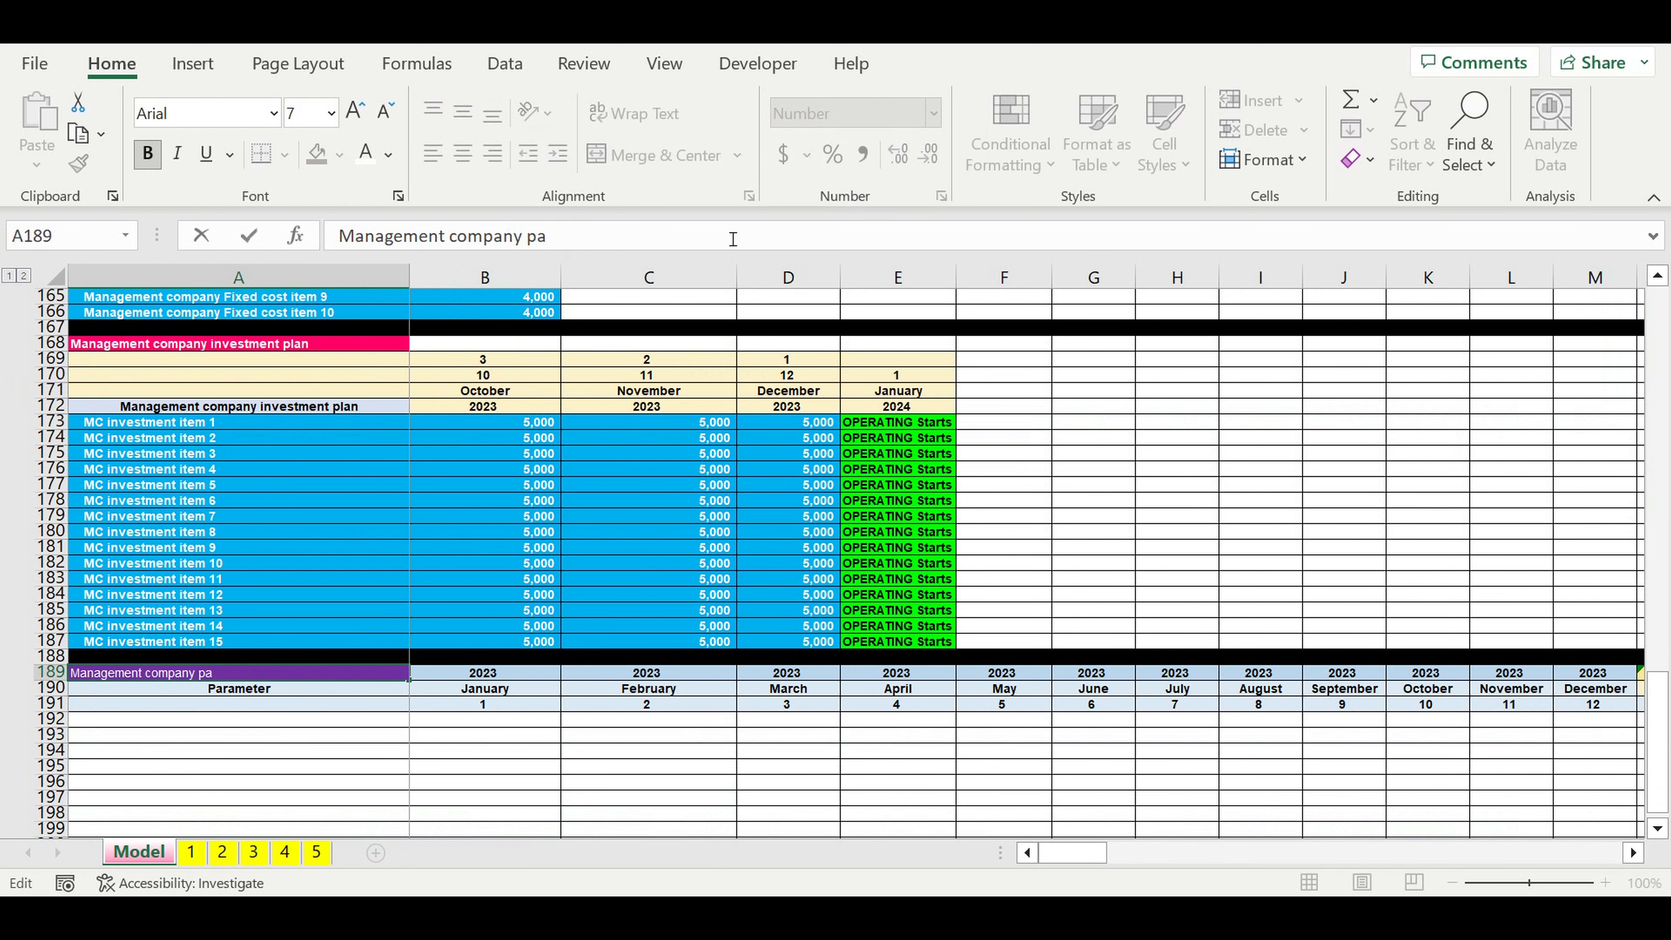
text(yroll)
key(Return)
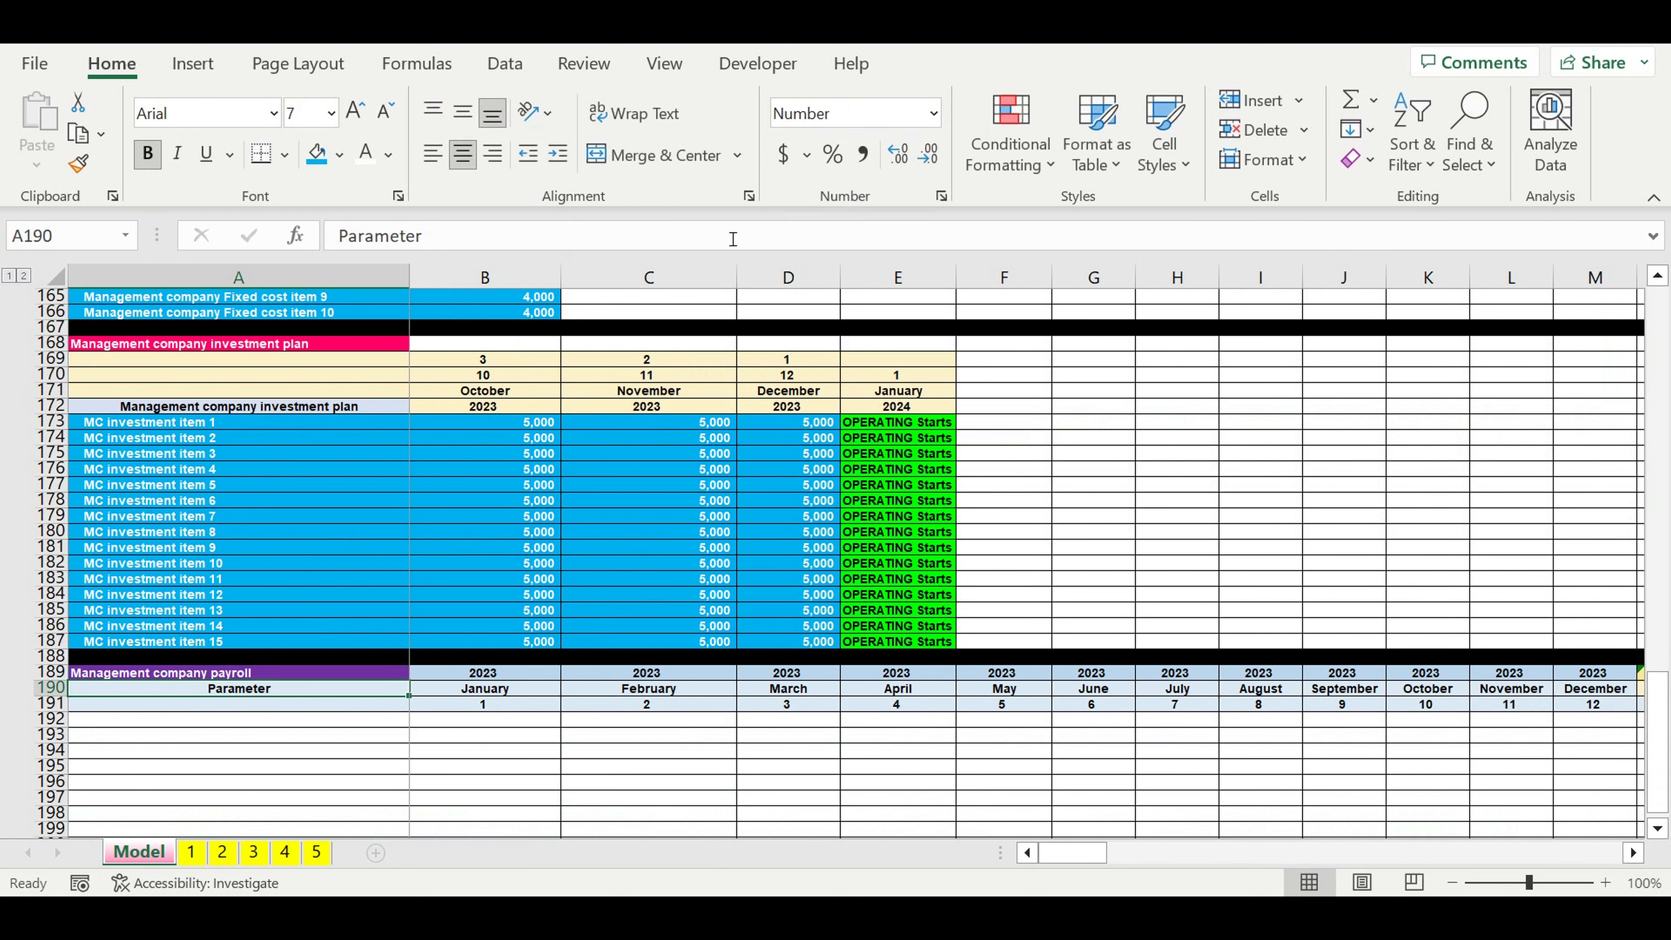
key(Up)
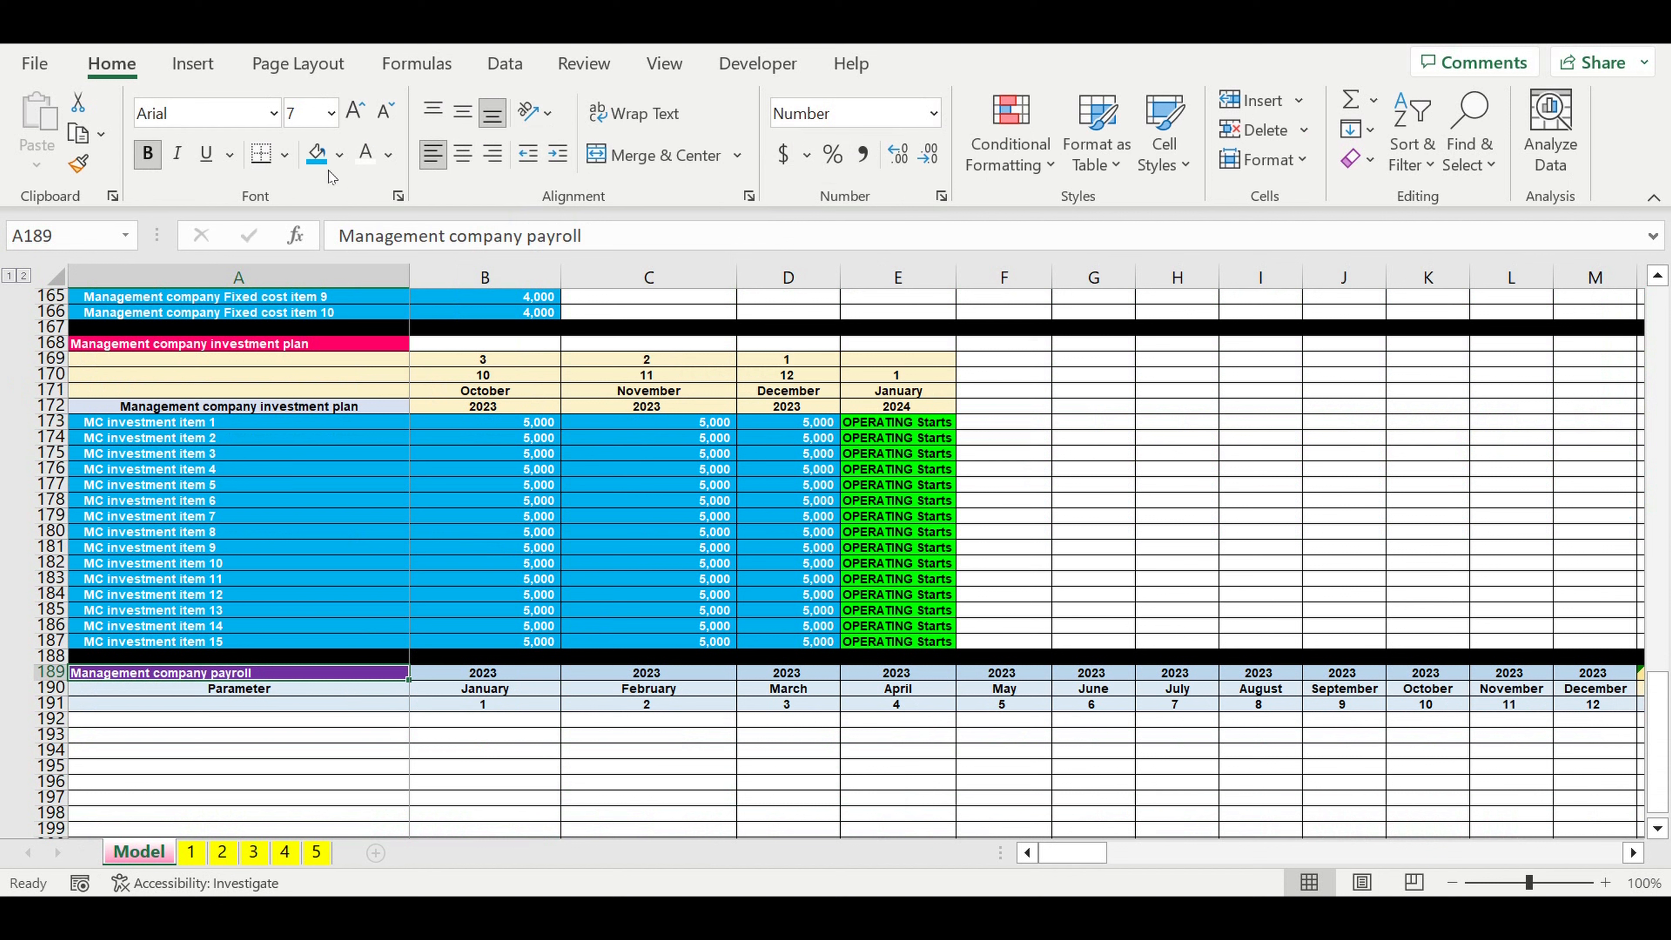
click(340, 156)
click(426, 315)
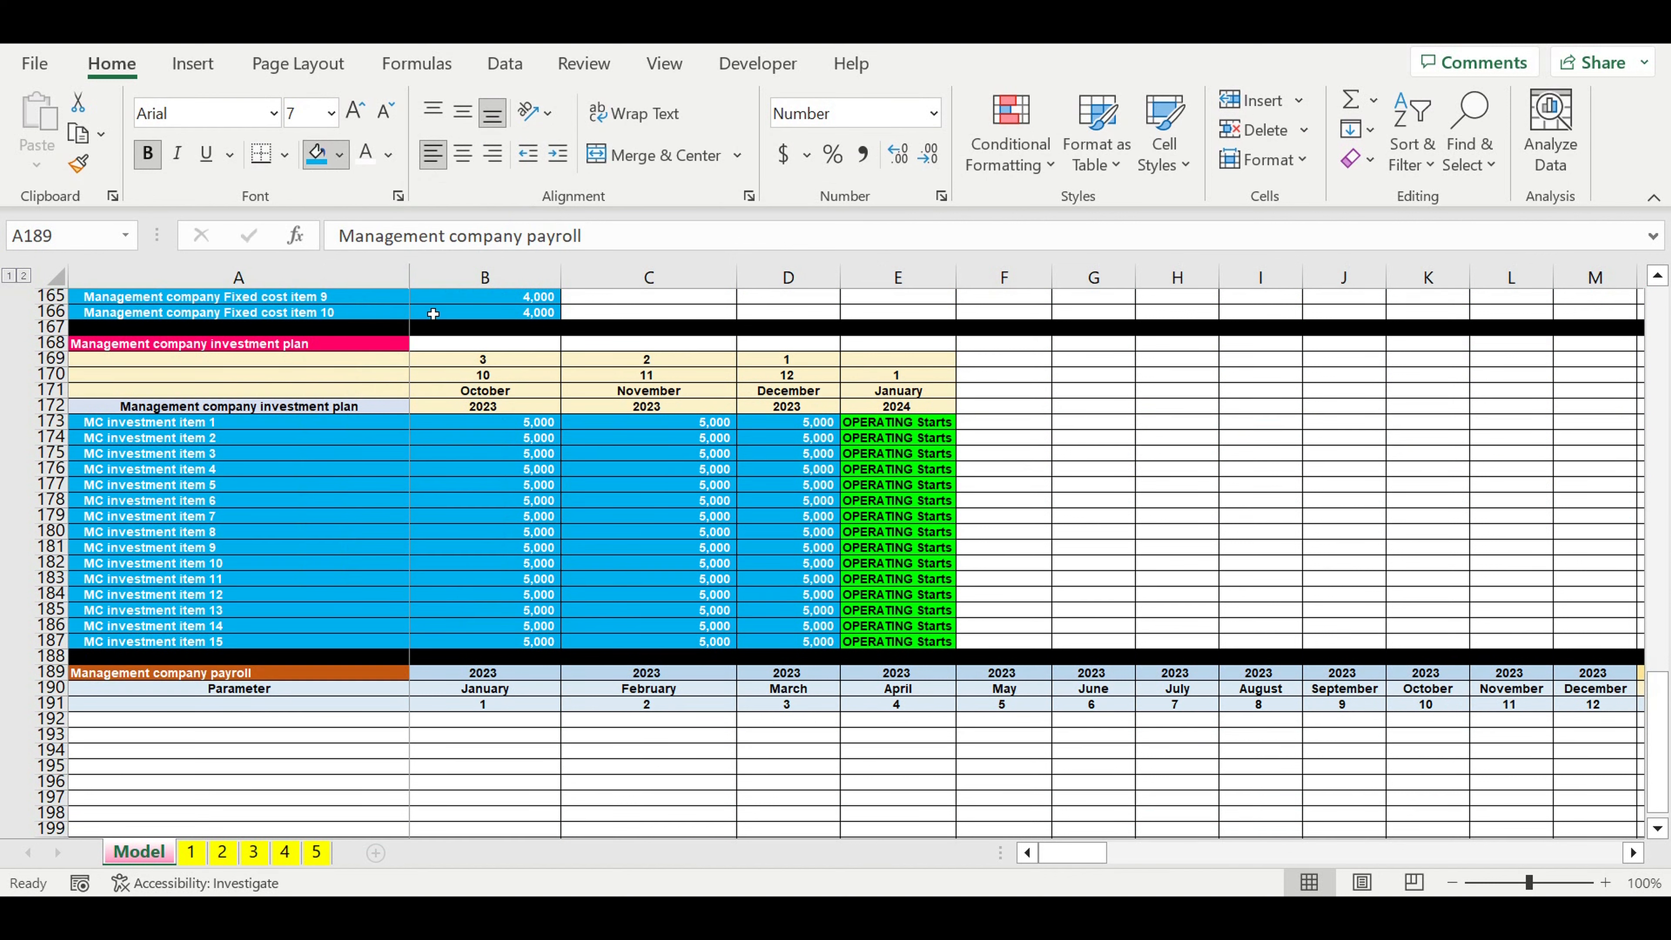
- Link A192 to the first payroll position name with the formula =A149
click(415, 803)
click(388, 734)
click(373, 720)
text(=)
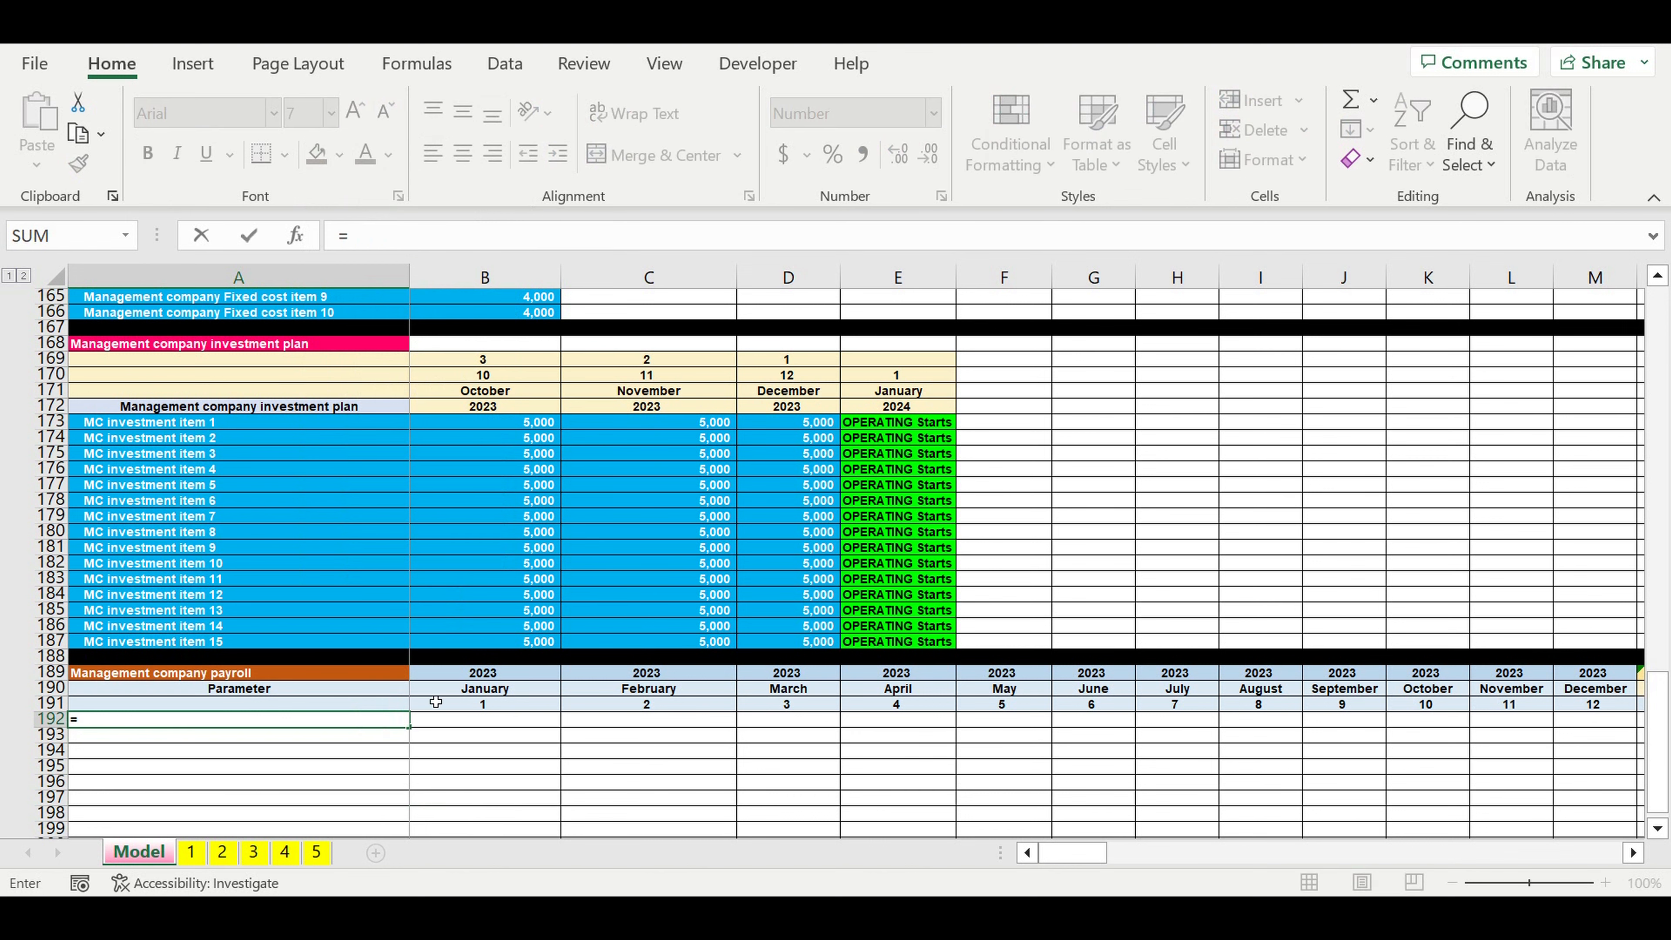
scroll(431, 714, up, 11)
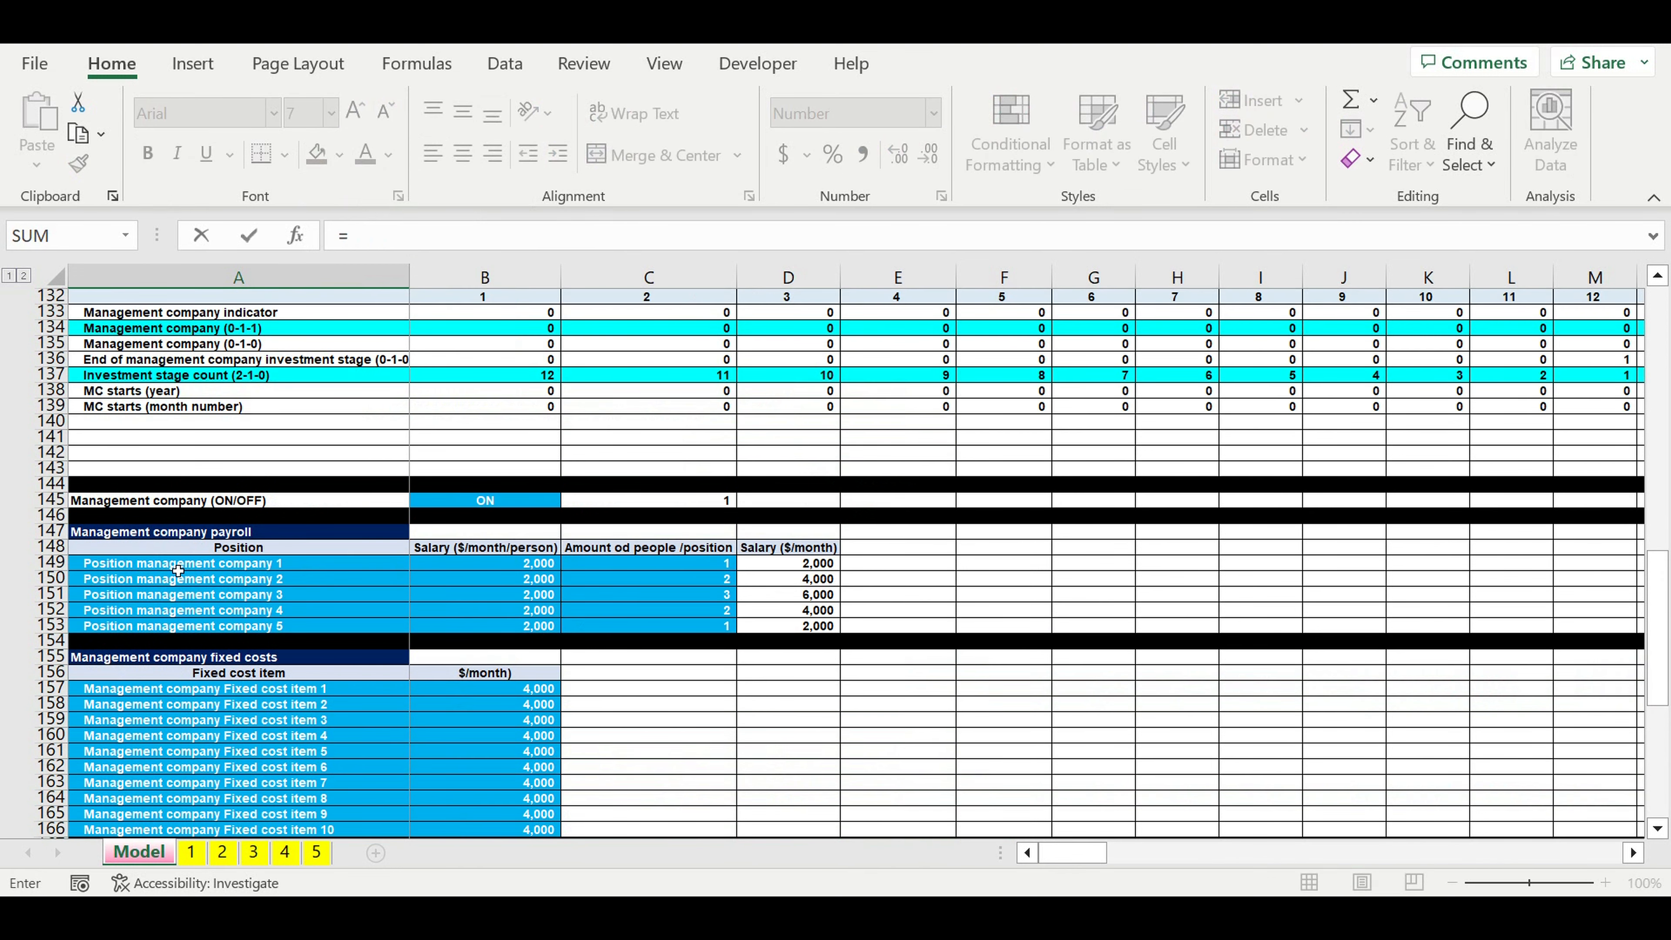
click(177, 569)
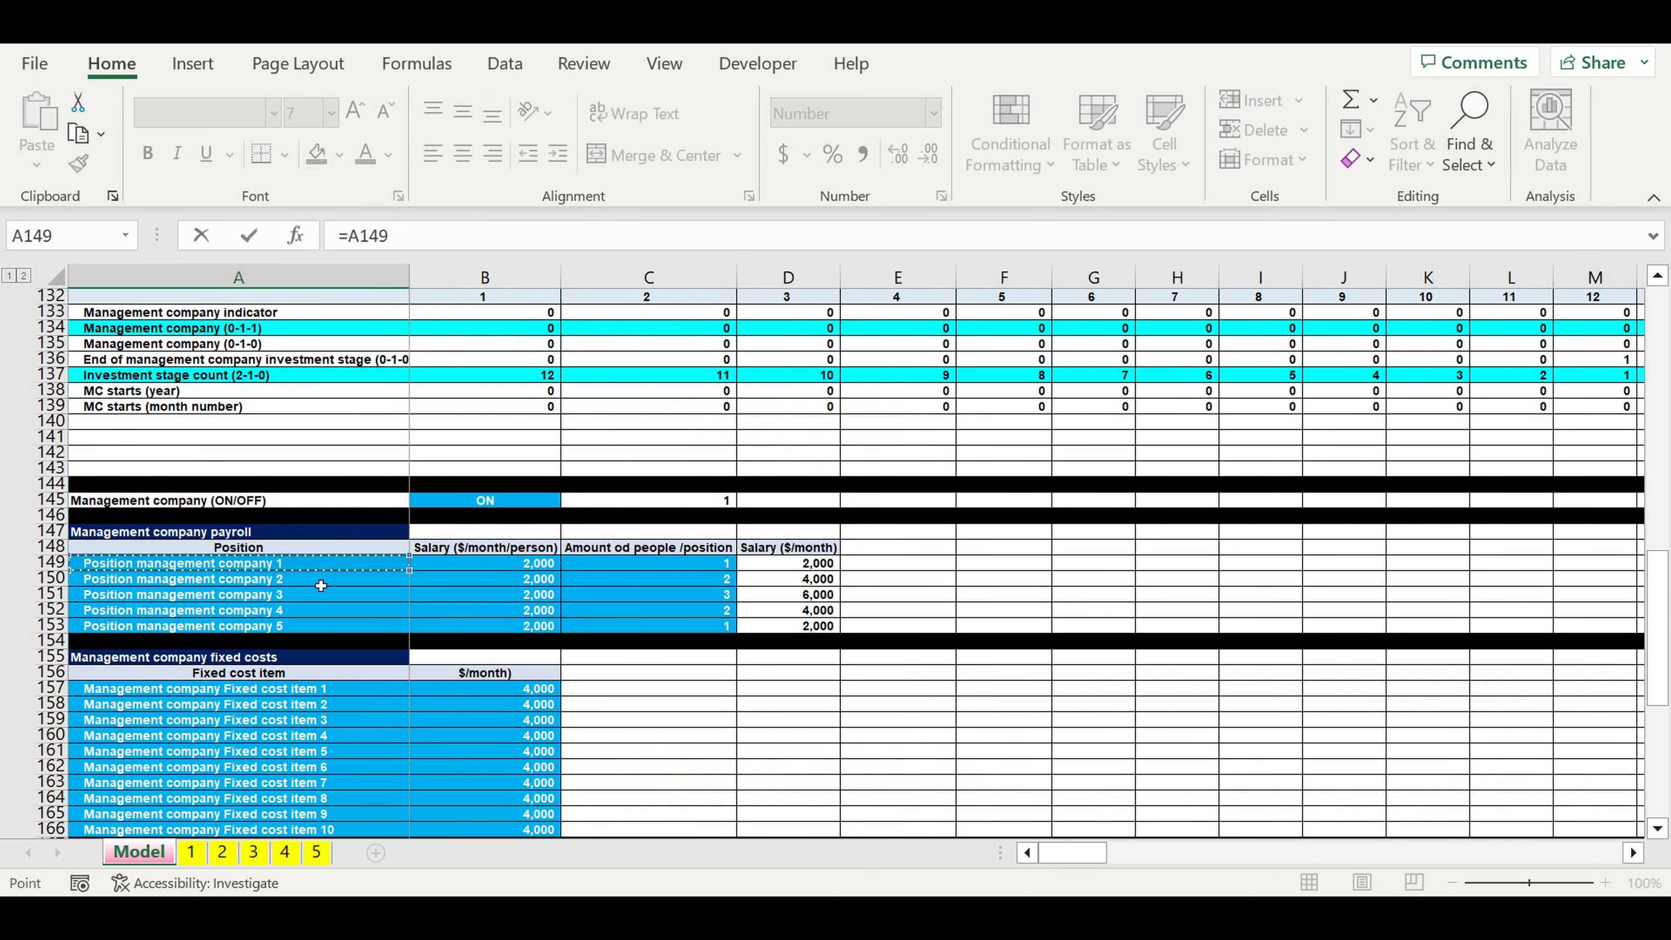
key(Return)
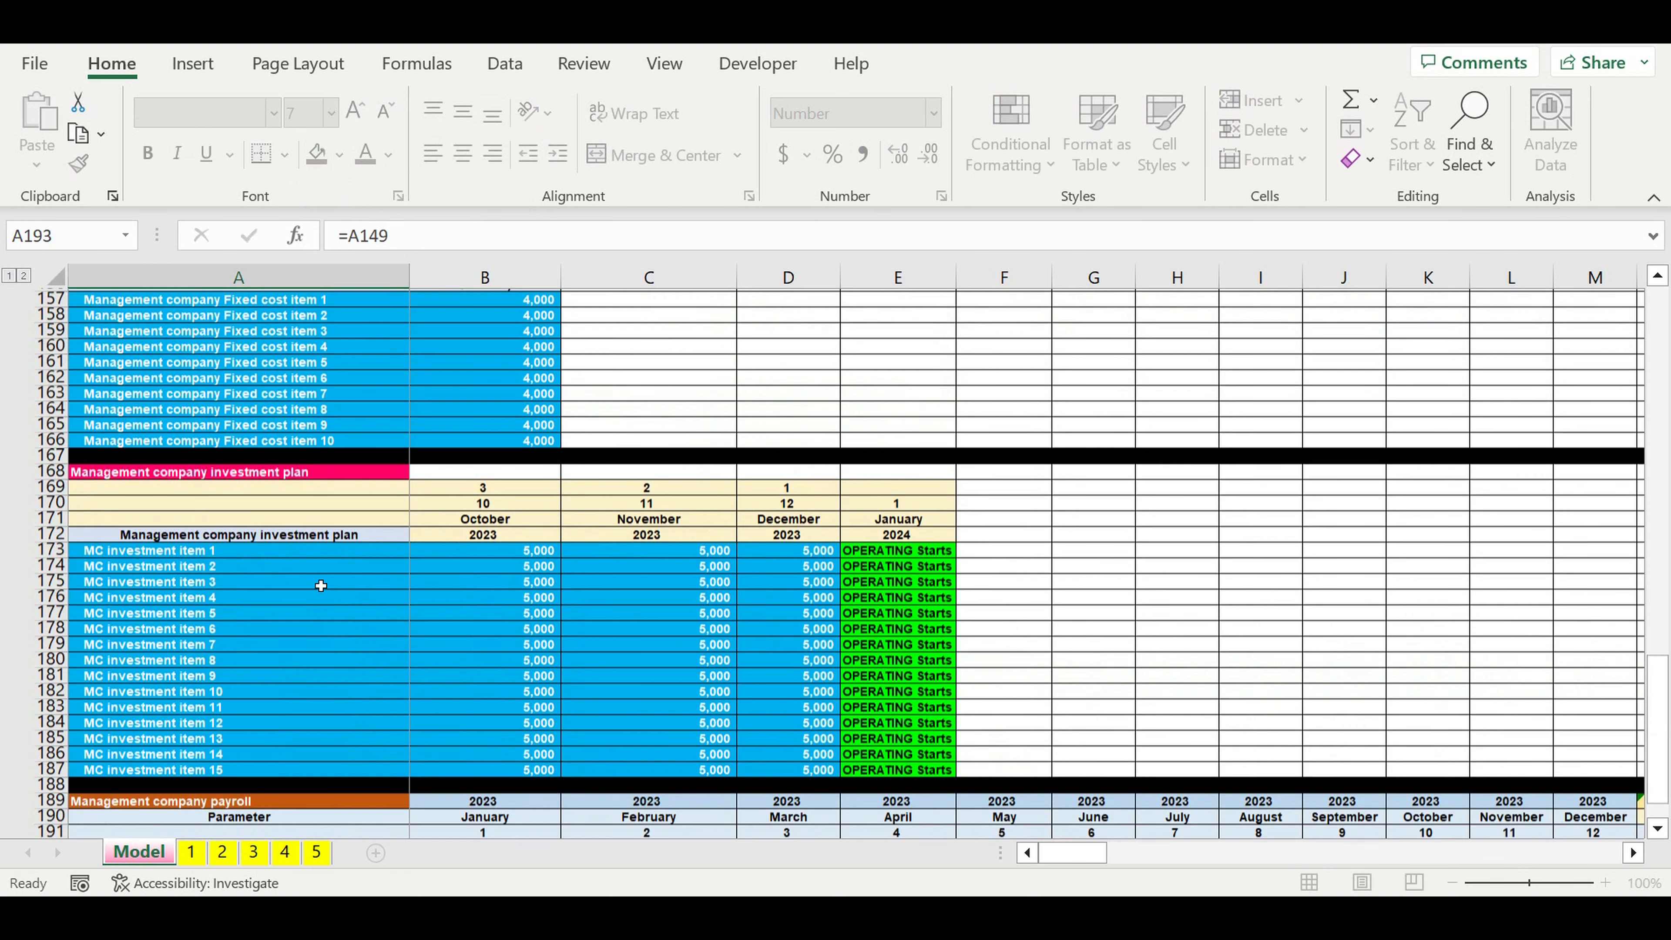
- Fill the position name link down through A196 and clear the surplus copied cells below it
scroll(320, 585, down, 4)
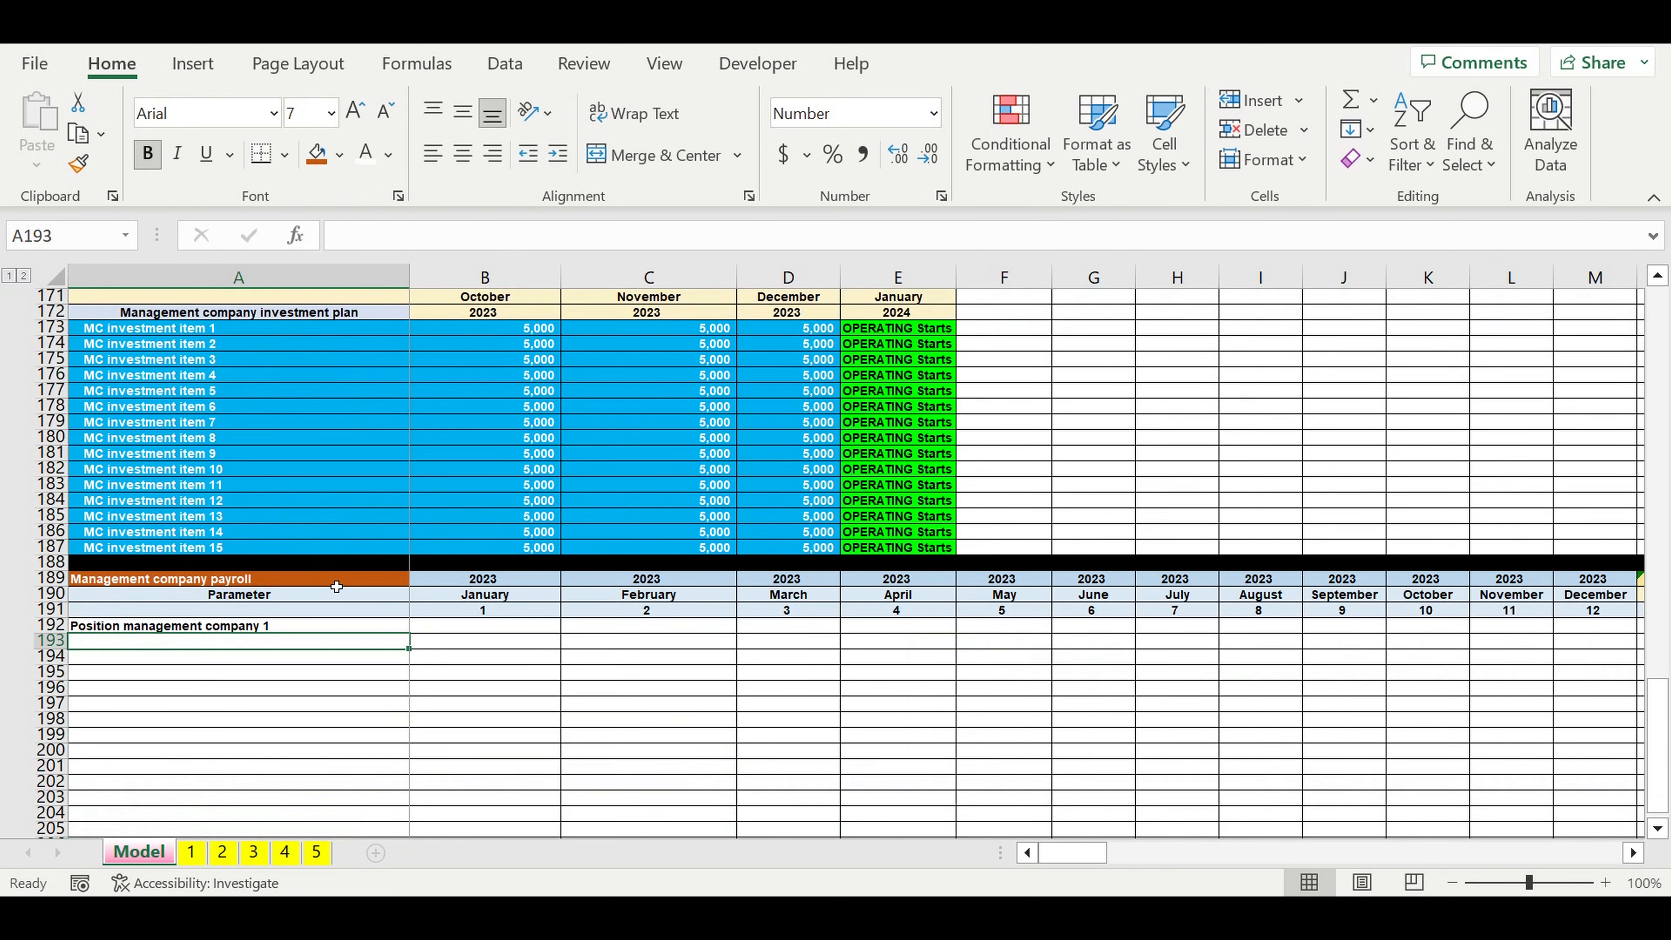
click(389, 627)
drag(408, 633, 414, 756)
drag(266, 708, 281, 811)
key(Delete)
click(549, 687)
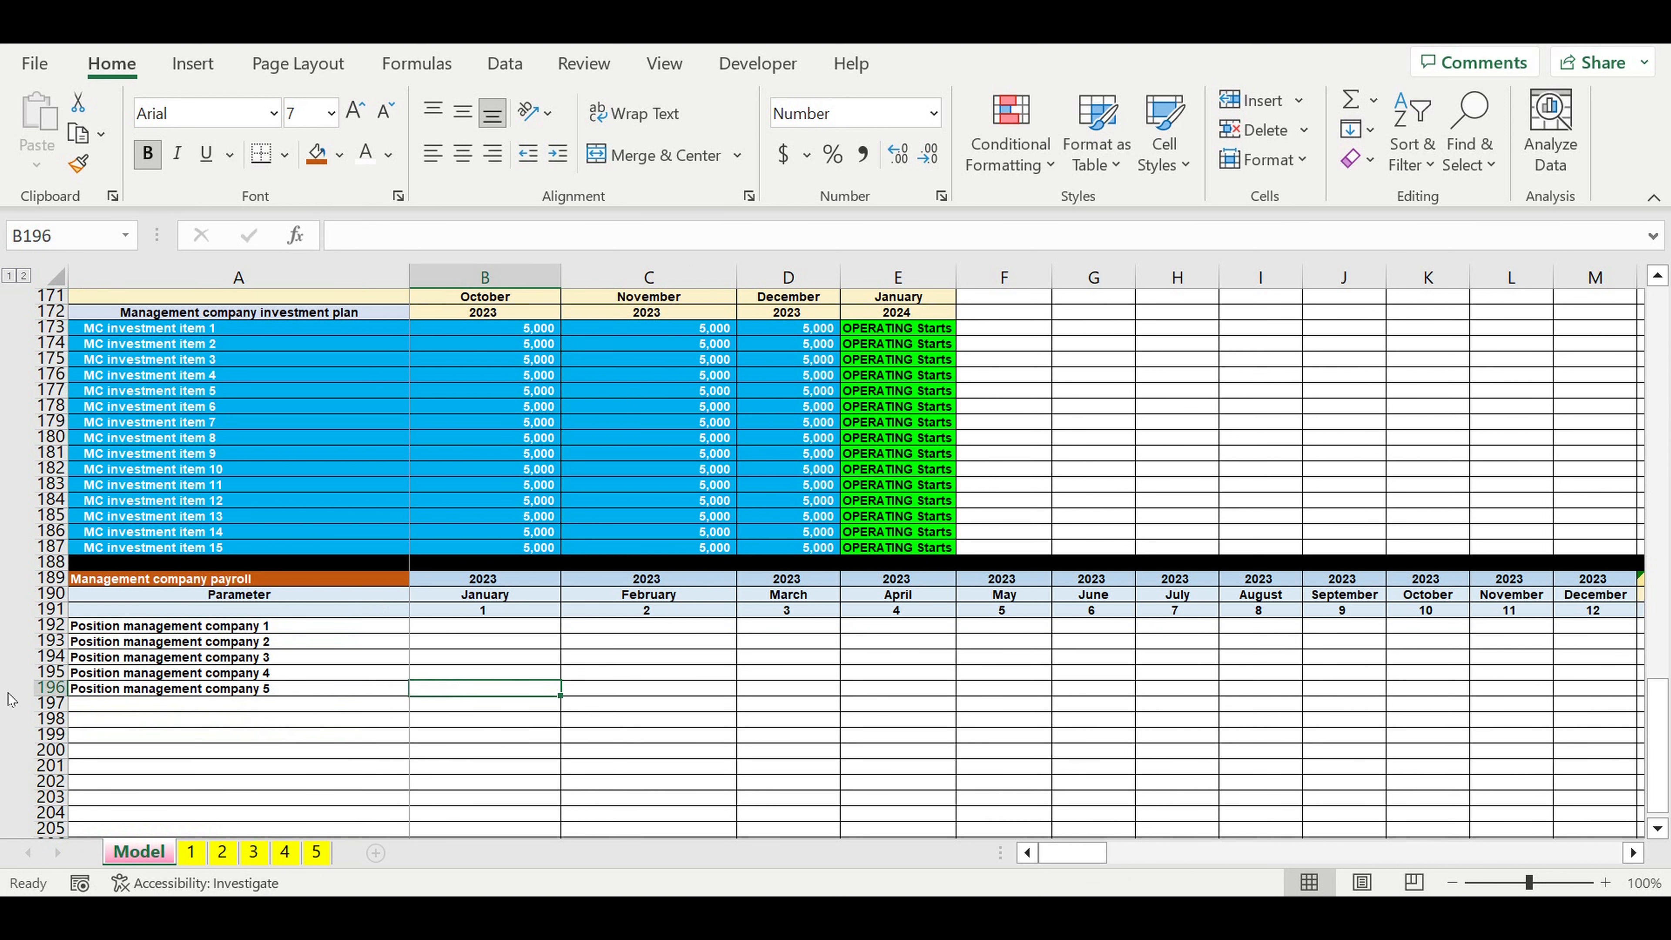
- Fill the whole of row 197 with black as a separator under the payroll section
click(51, 703)
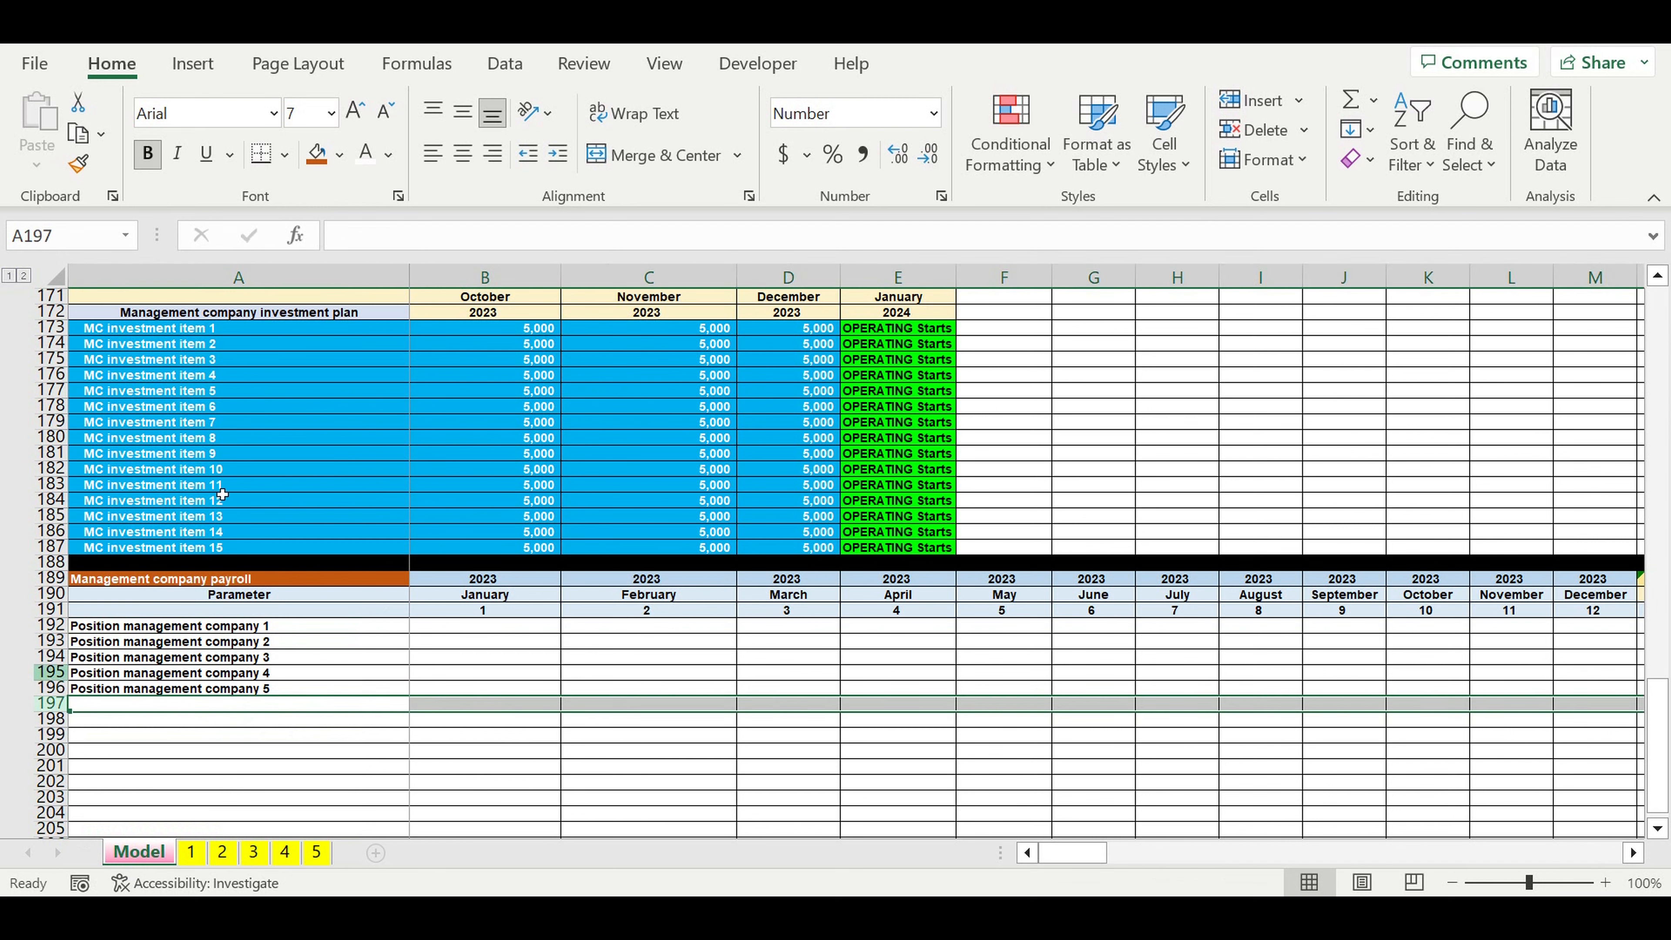
click(340, 154)
click(342, 221)
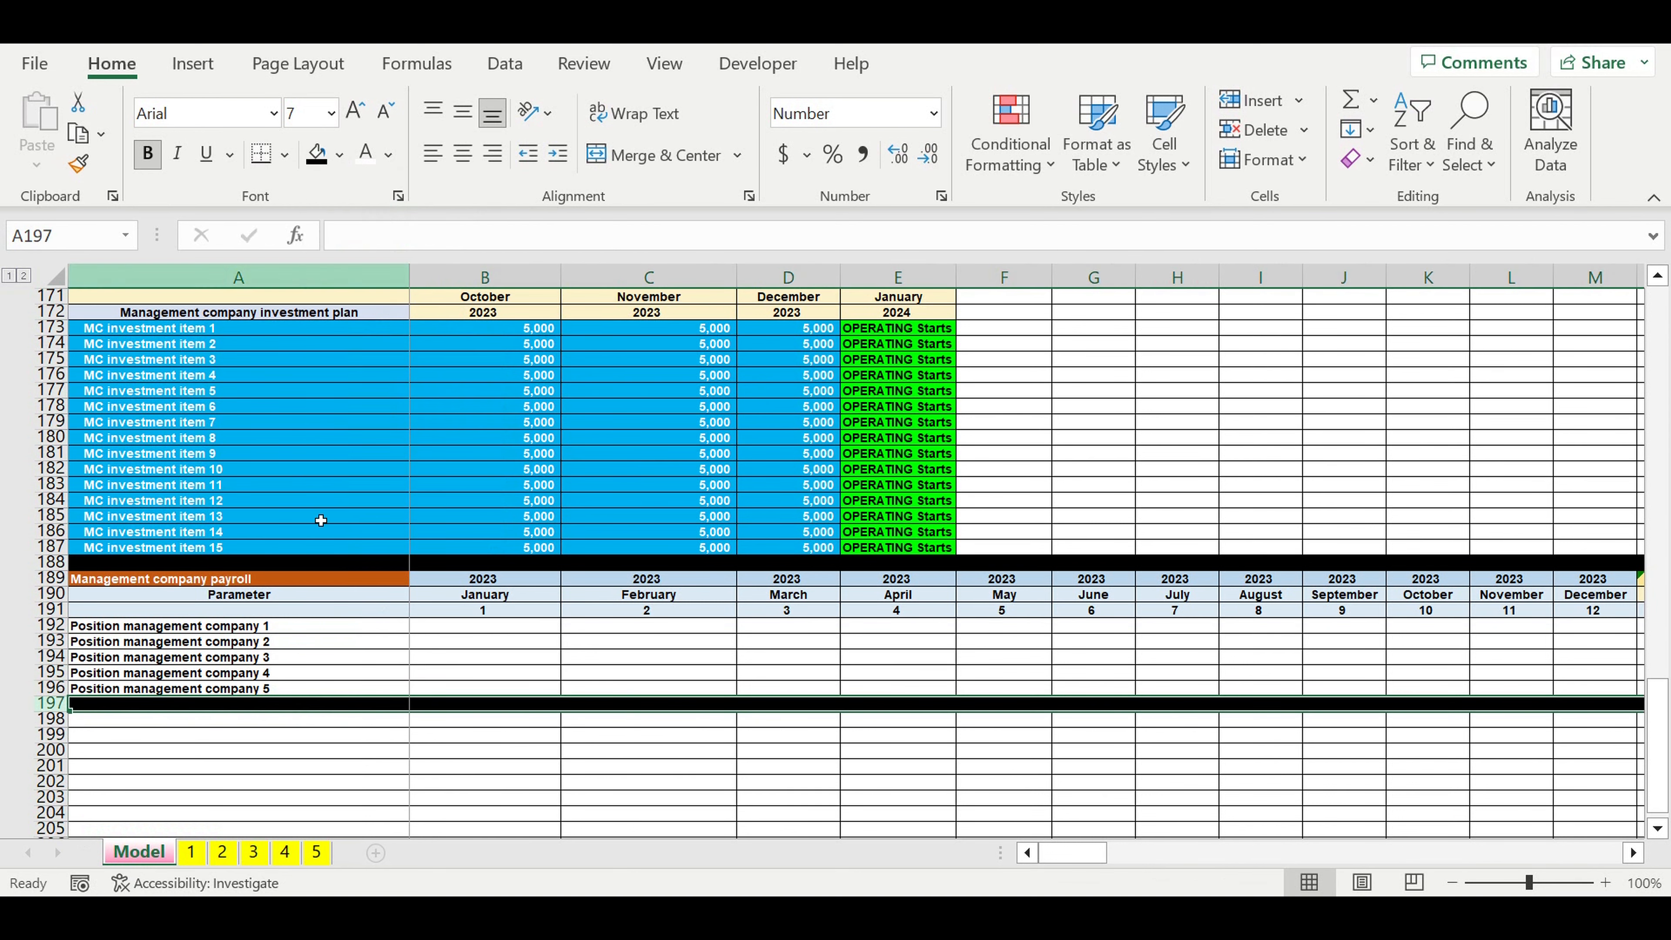
- Increase the indent of the position names in A192:A196
drag(279, 628, 395, 690)
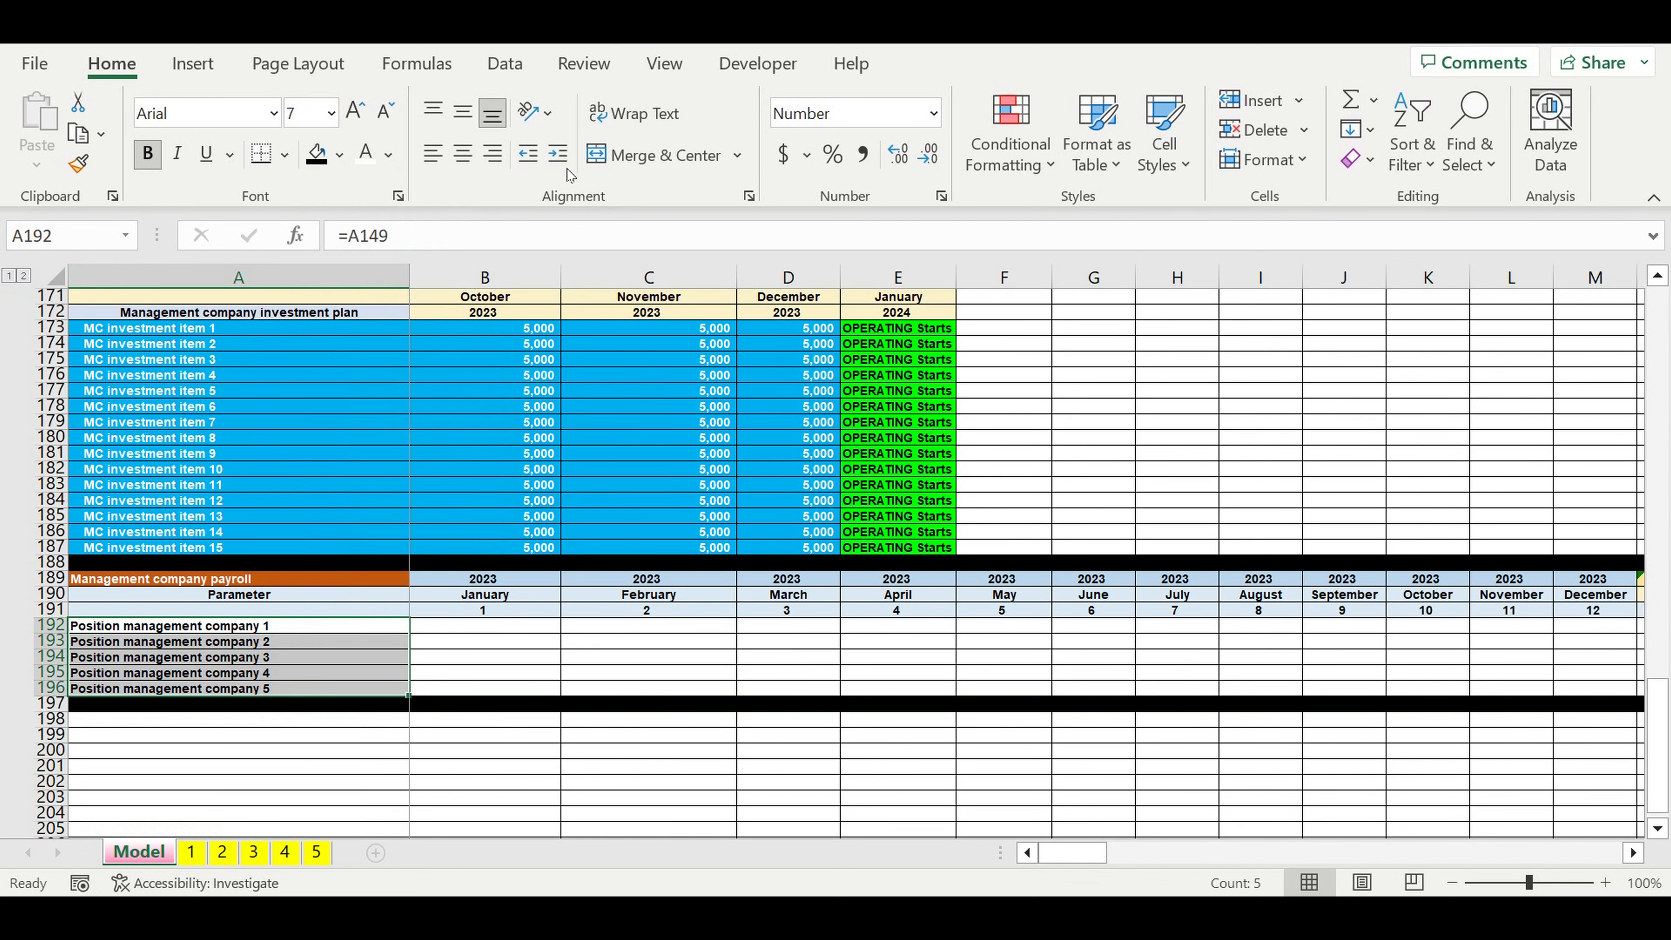
click(557, 153)
click(648, 610)
- Enter the formula =$D149*B$134 in B192 to multiply the first position's monthly salary by the management company indicator
click(478, 630)
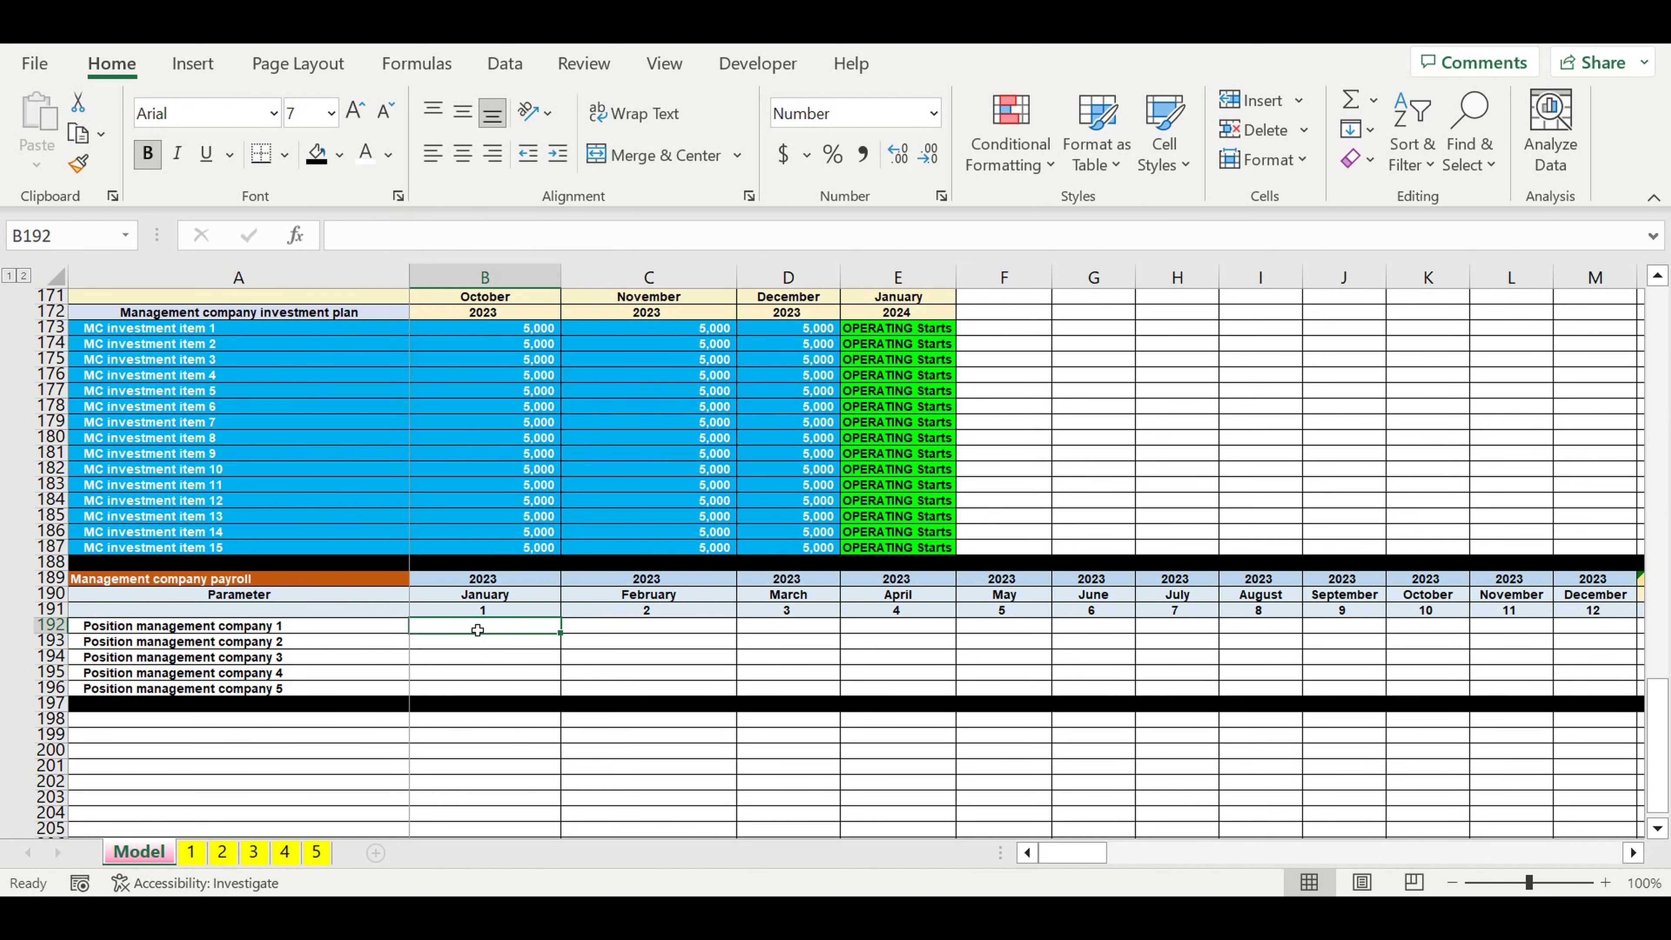
text(=)
scroll(530, 598, up, 14)
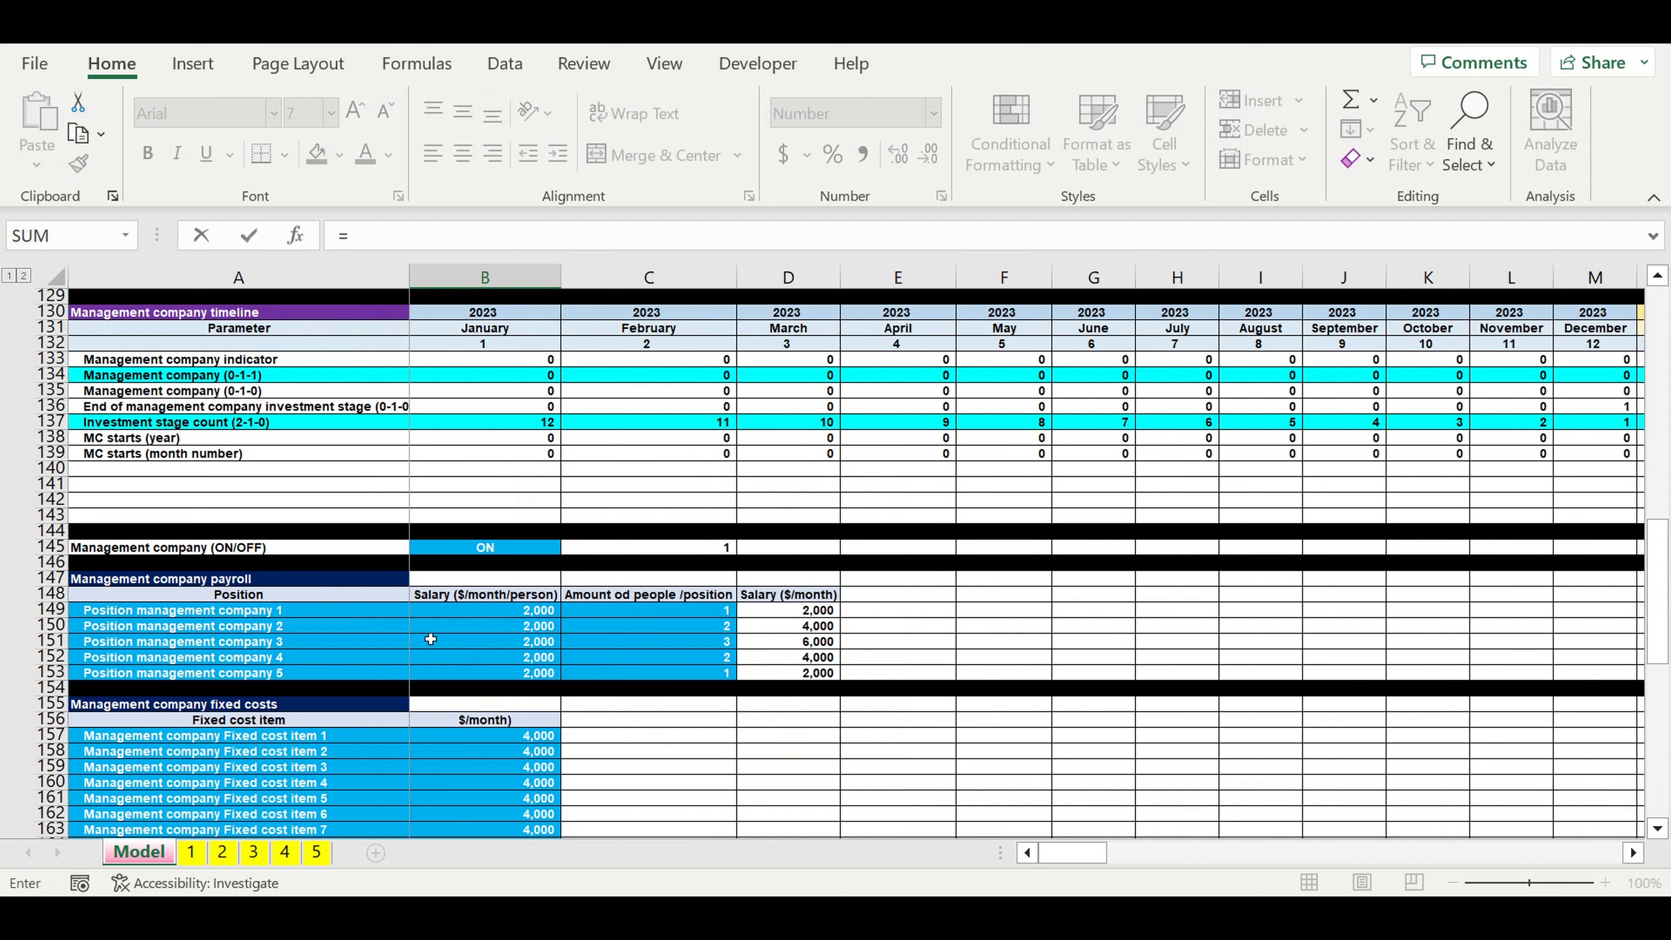
click(793, 617)
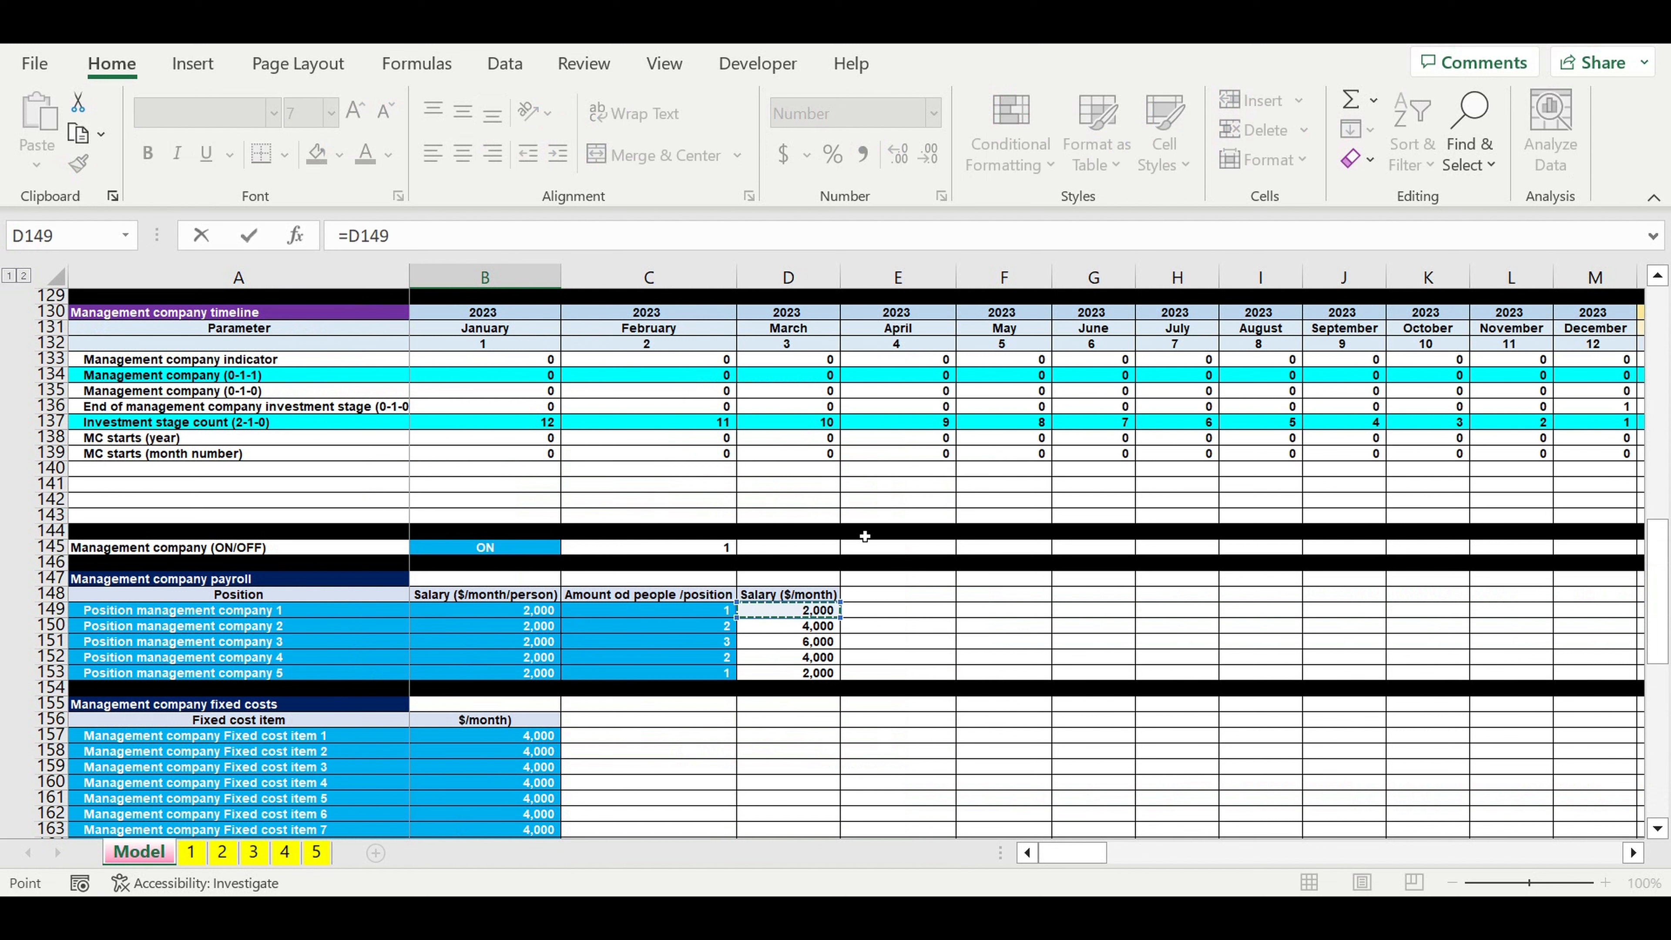
click(354, 245)
text($)
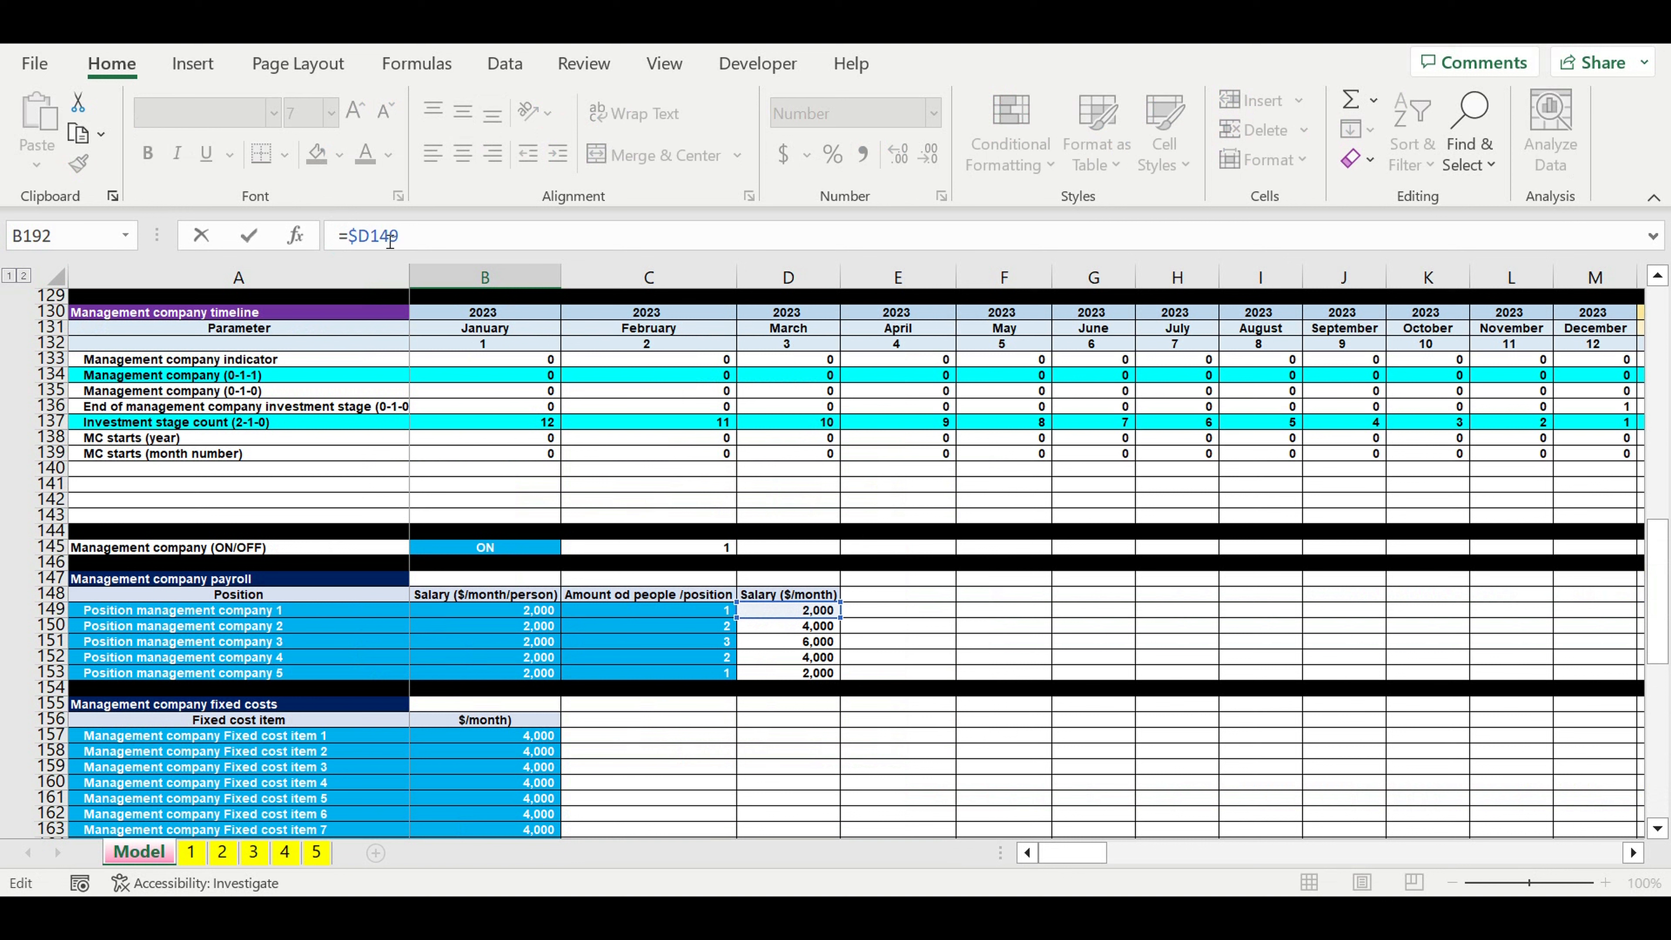
click(429, 247)
text(*)
click(446, 378)
click(417, 236)
text($134)
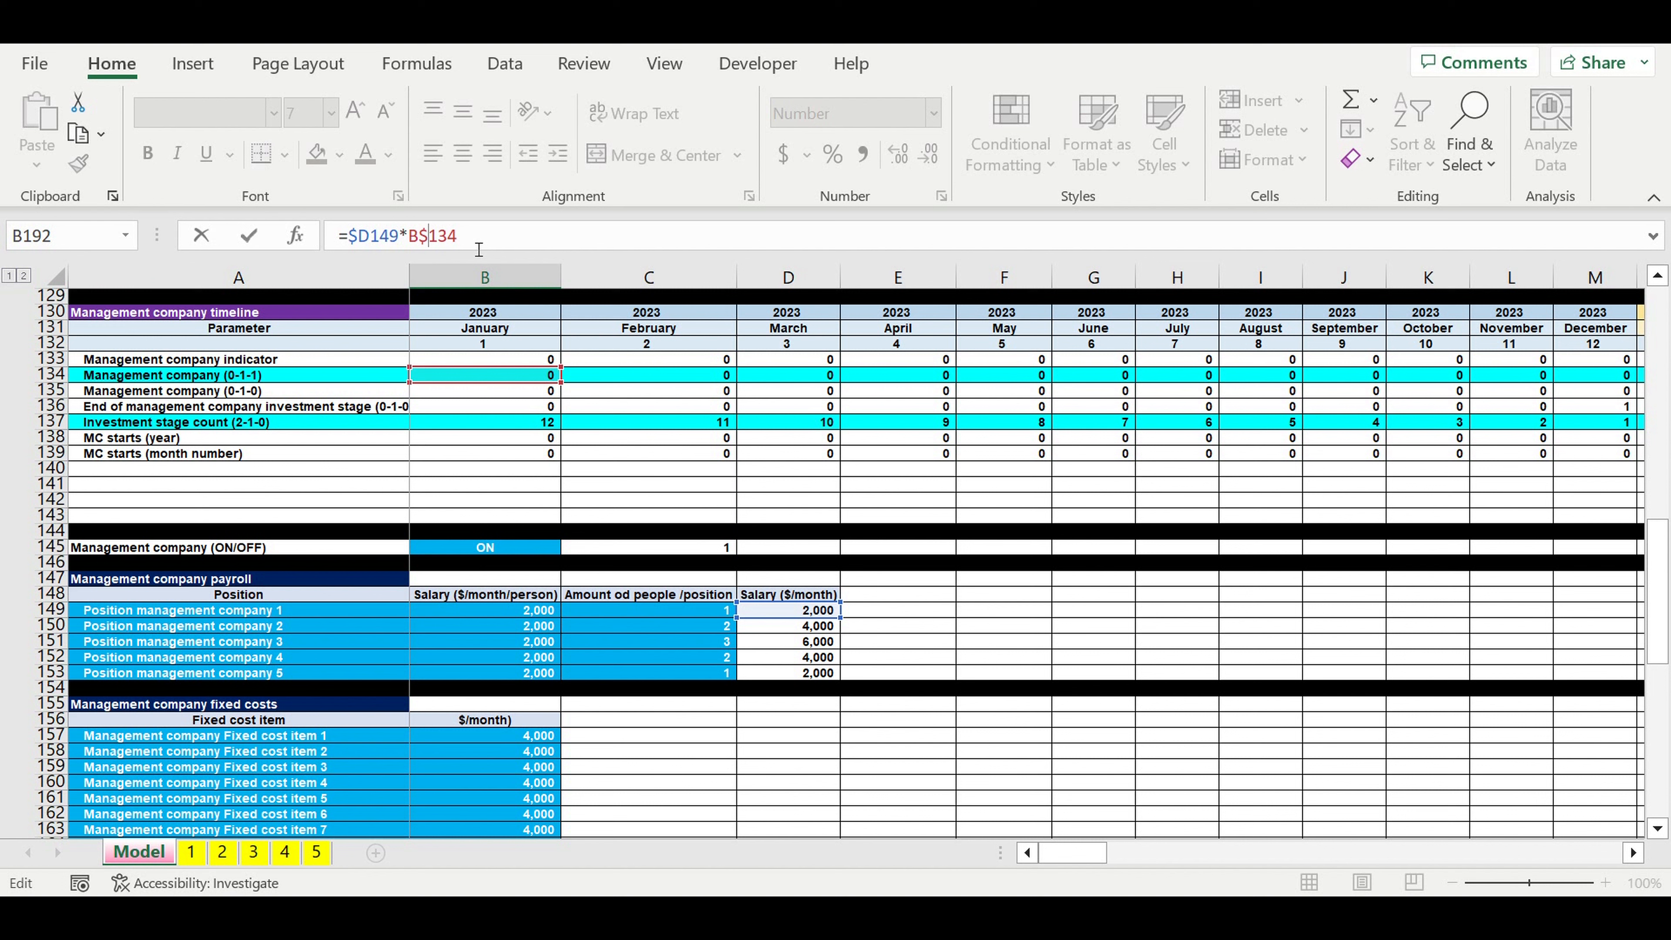
key(Return)
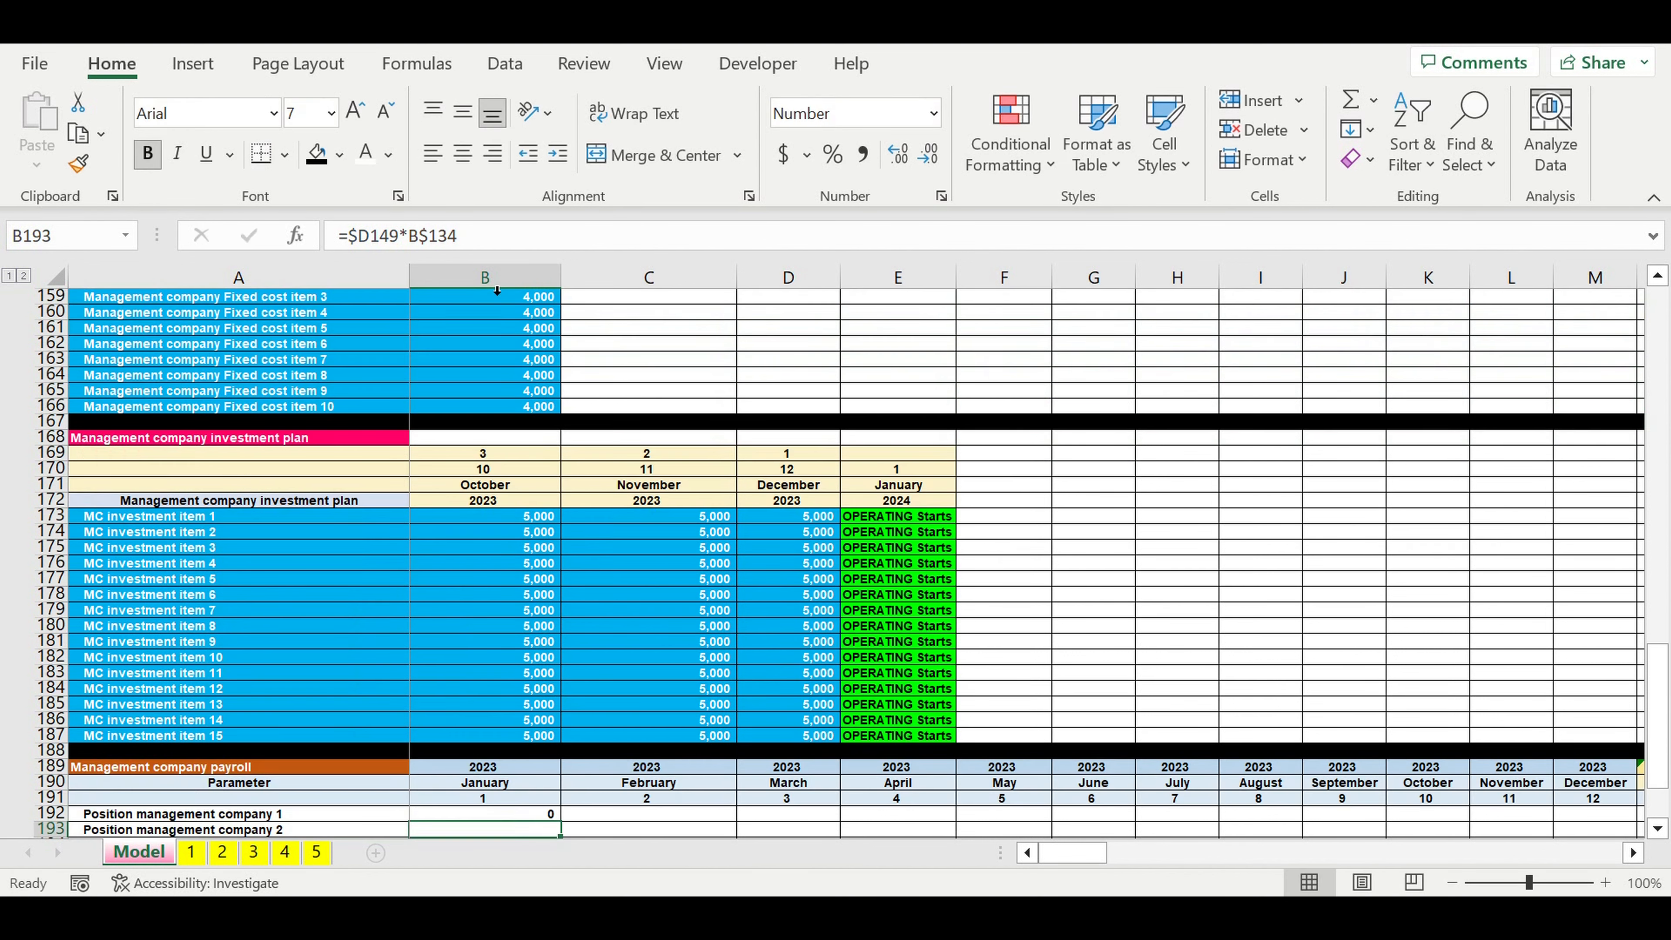
- Fill the salary formula in B192 down through B196 for the remaining management company positions
scroll(500, 299, down, 4)
click(509, 620)
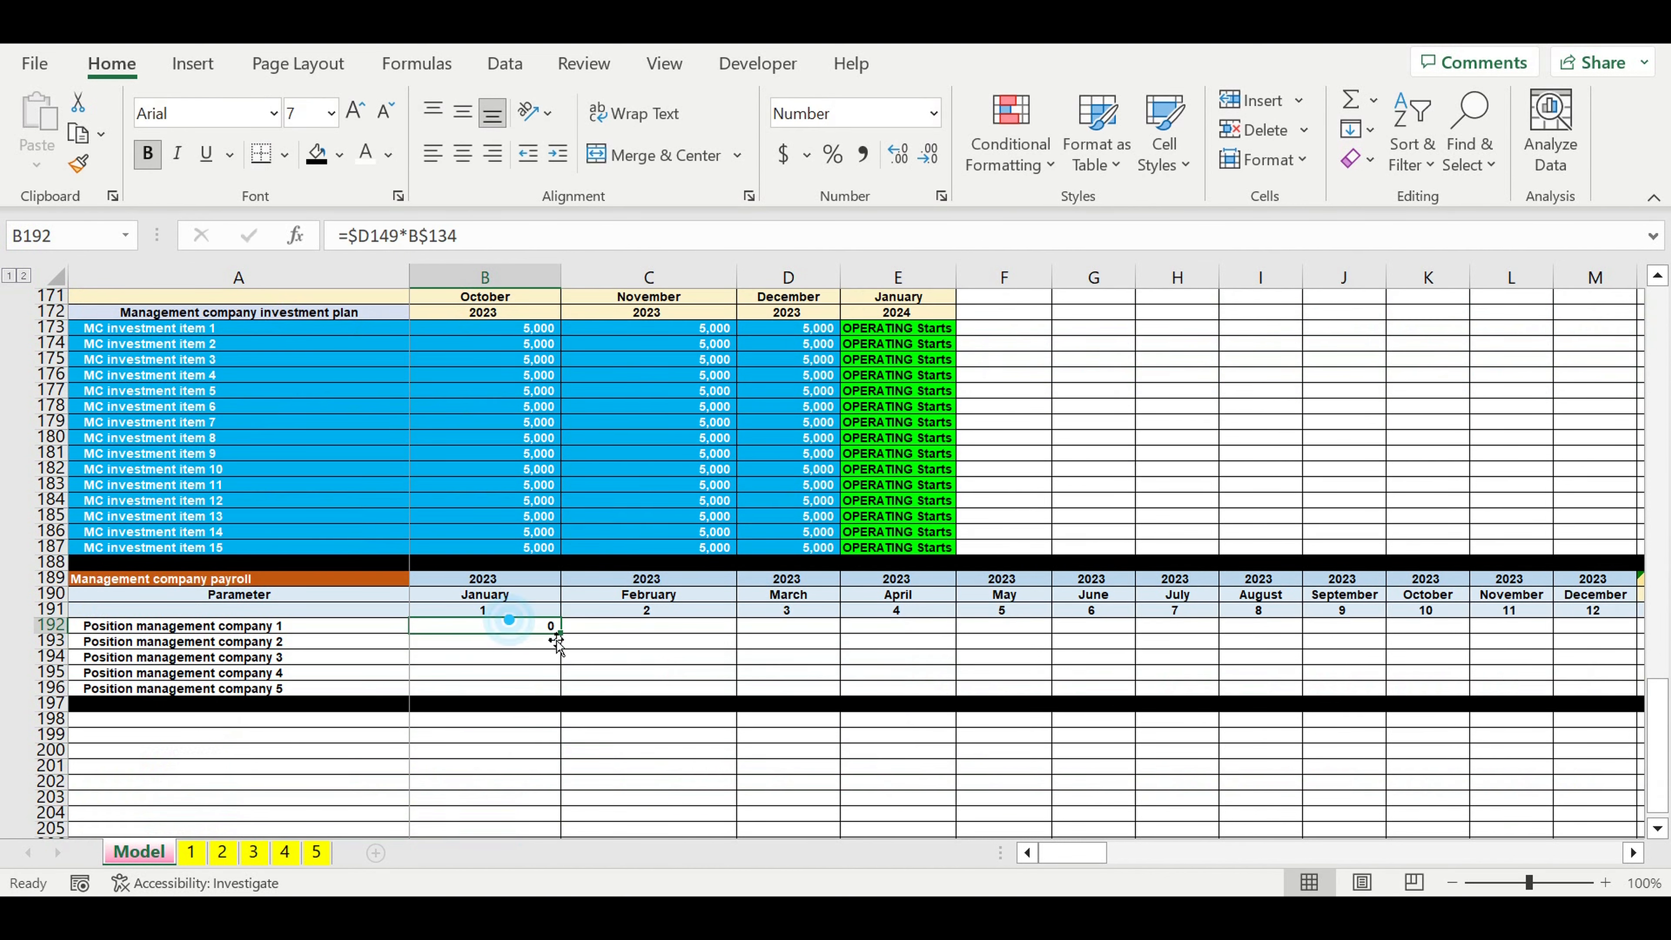
drag(558, 635, 554, 706)
- Fill the whole of rows 192 to 196, holding the payroll positions, with standard red
drag(49, 625, 49, 696)
key(Delete)
click(339, 154)
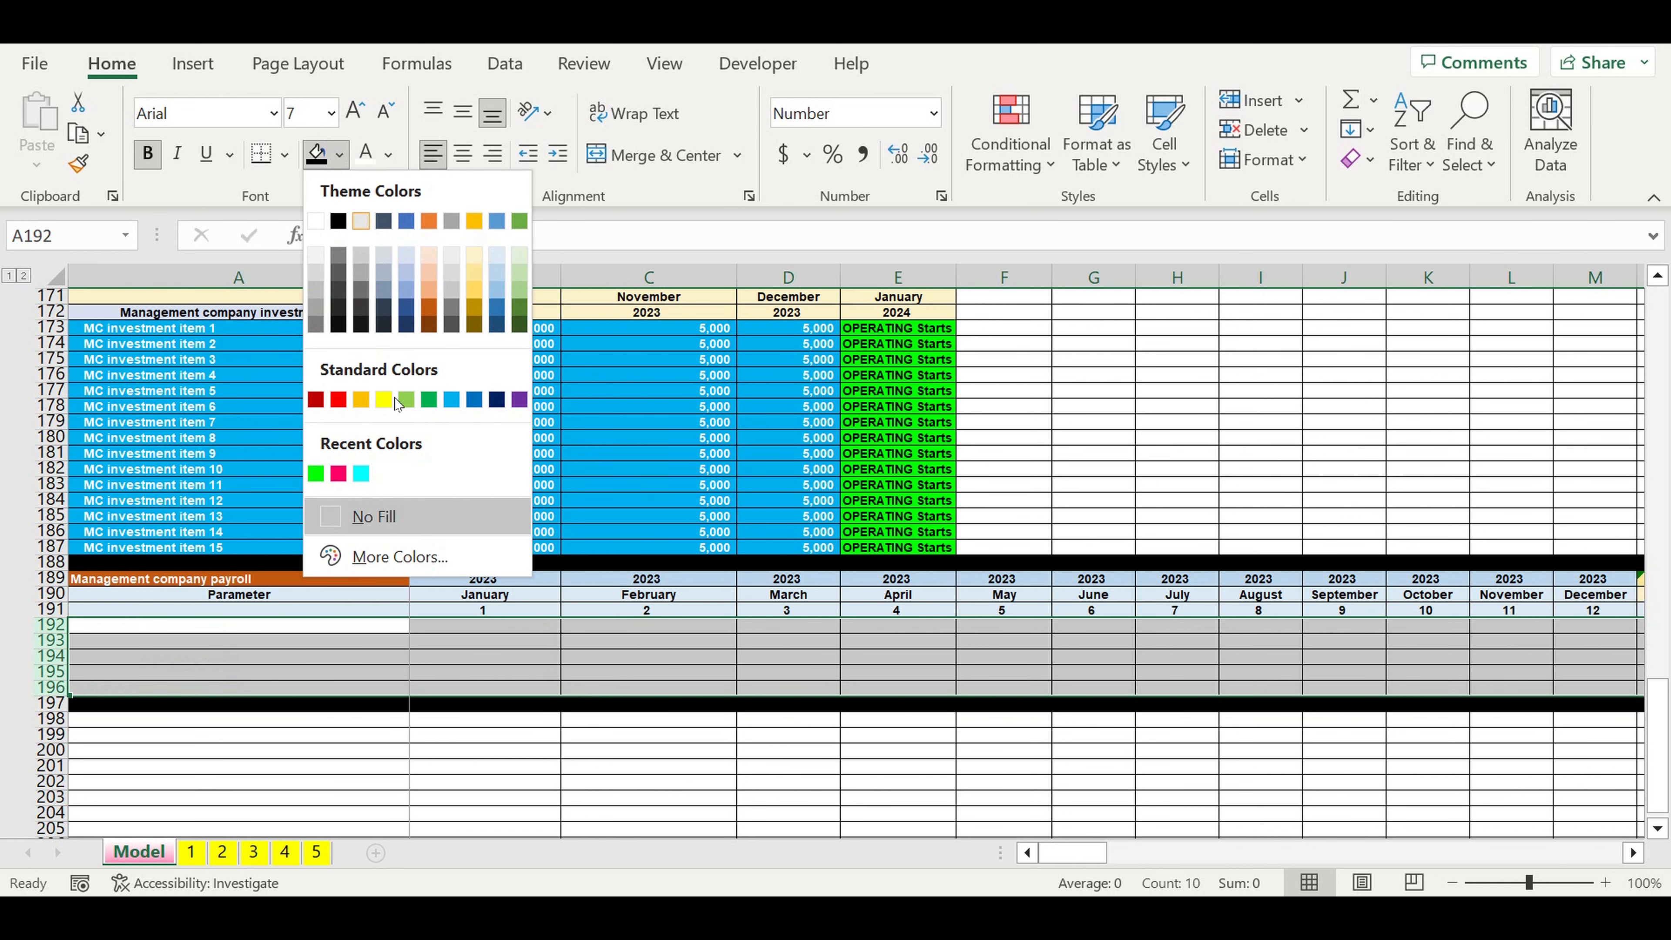
click(338, 400)
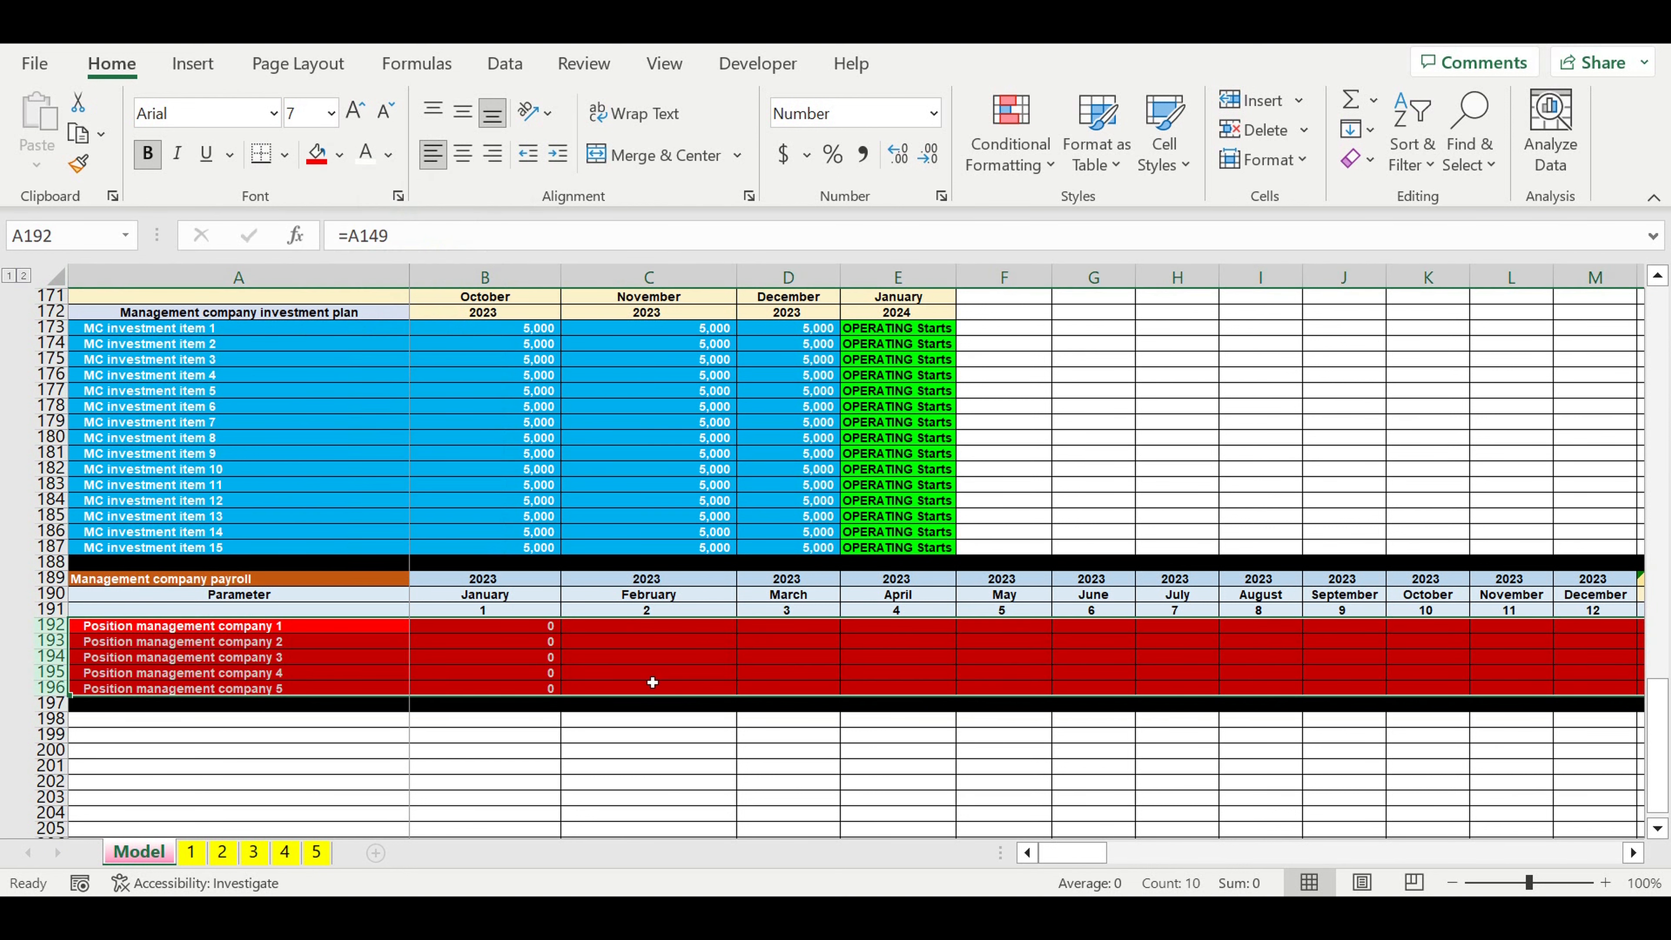
click(653, 678)
- Copy the payroll formulas in B192:B196 across the timeline through column DQ, December 2032
drag(511, 625, 1415, 651)
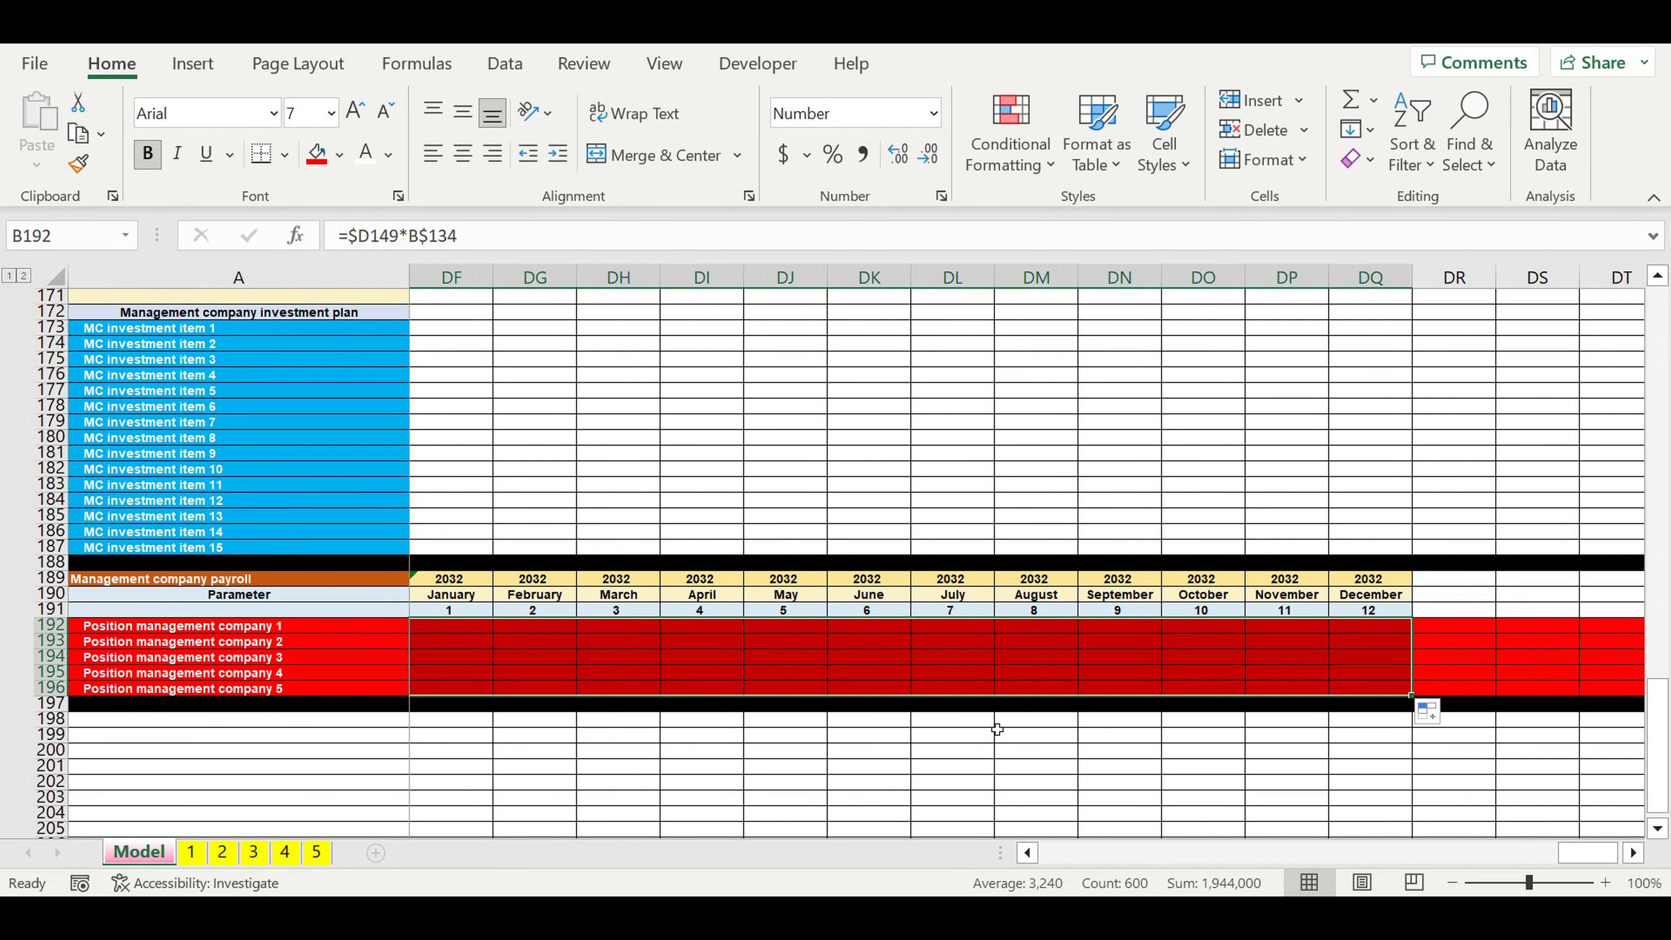
click(961, 754)
drag(1585, 852, 1053, 854)
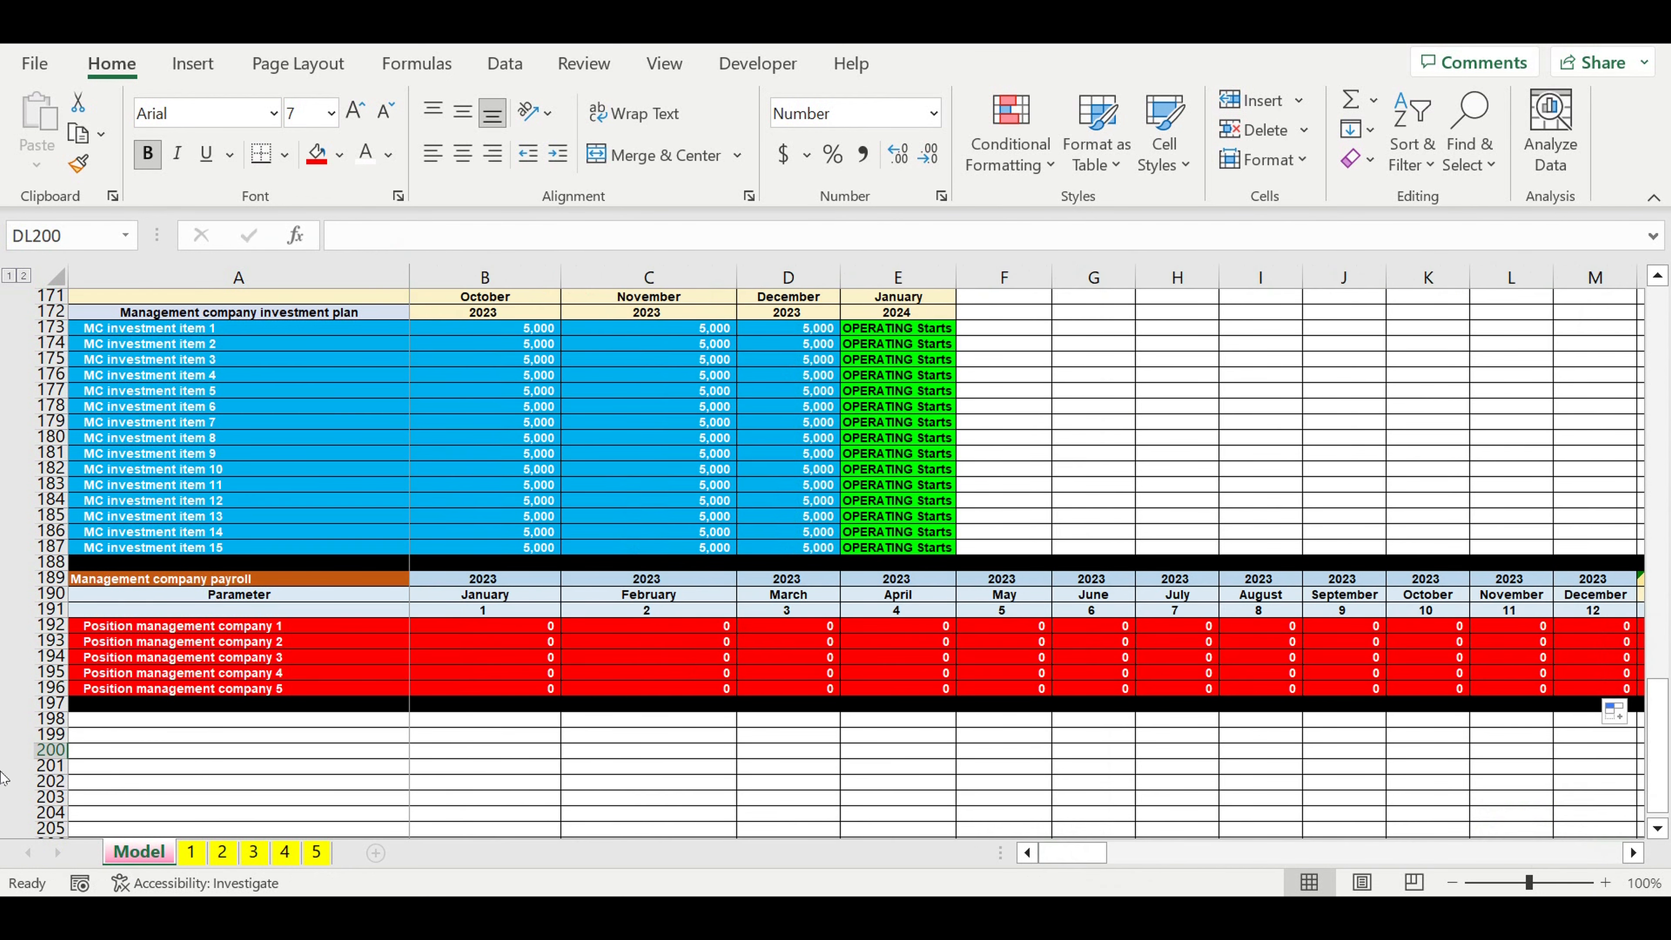
- Delete row 191 with the month numbers from the management company payroll section
click(318, 642)
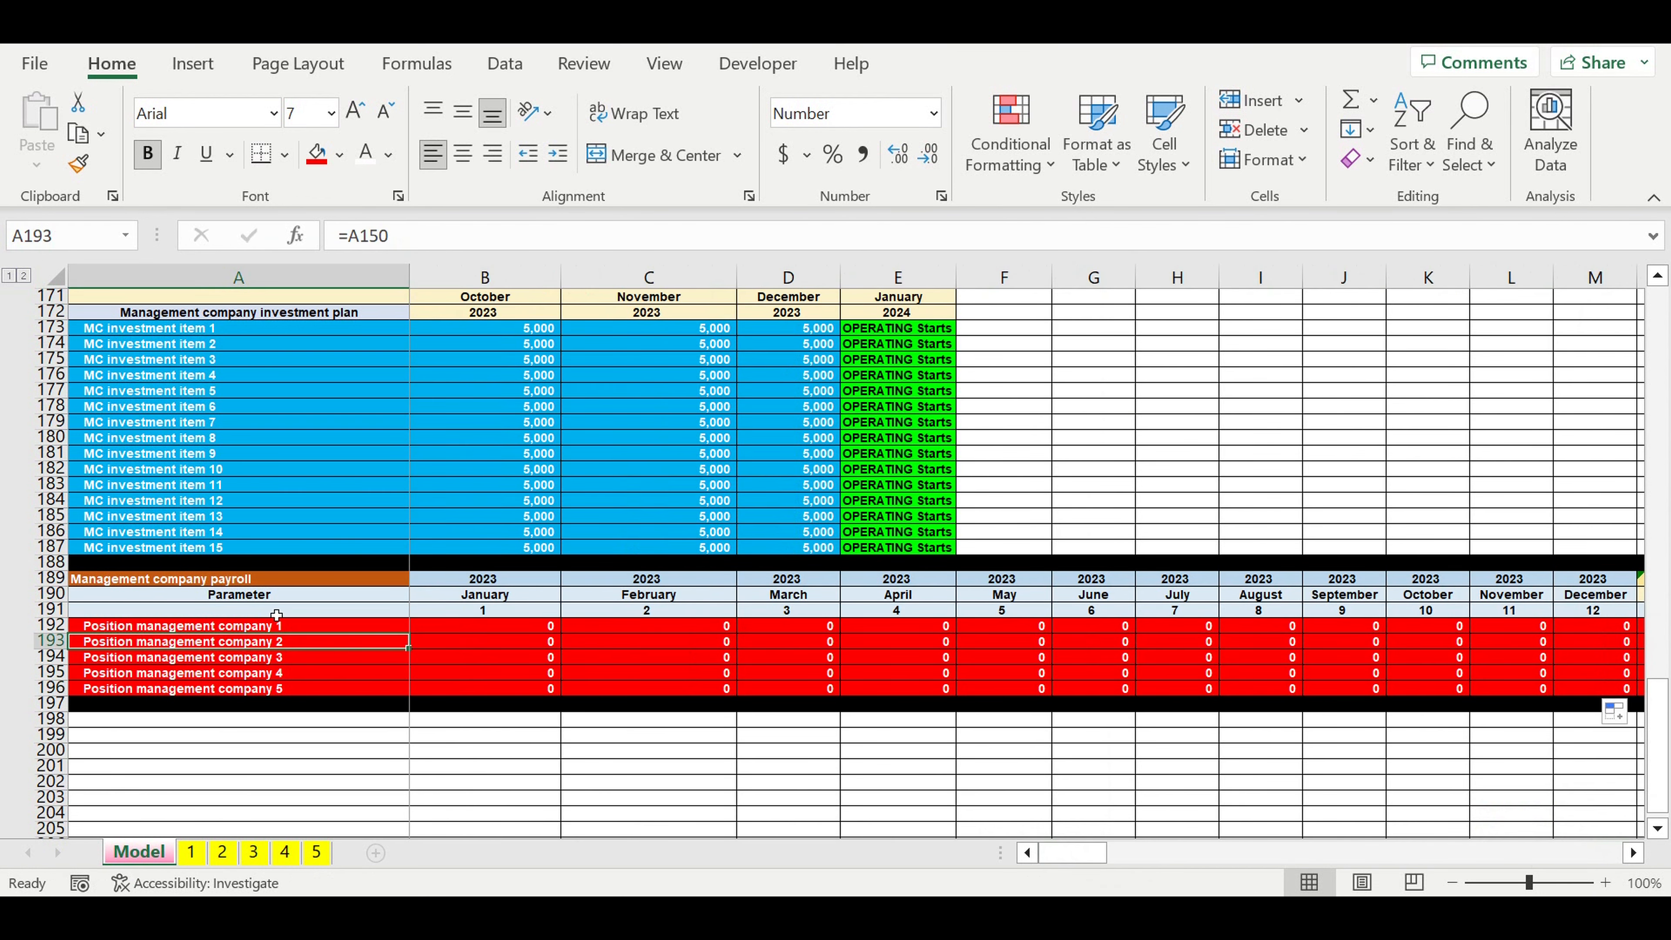
click(57, 617)
right_click(53, 610)
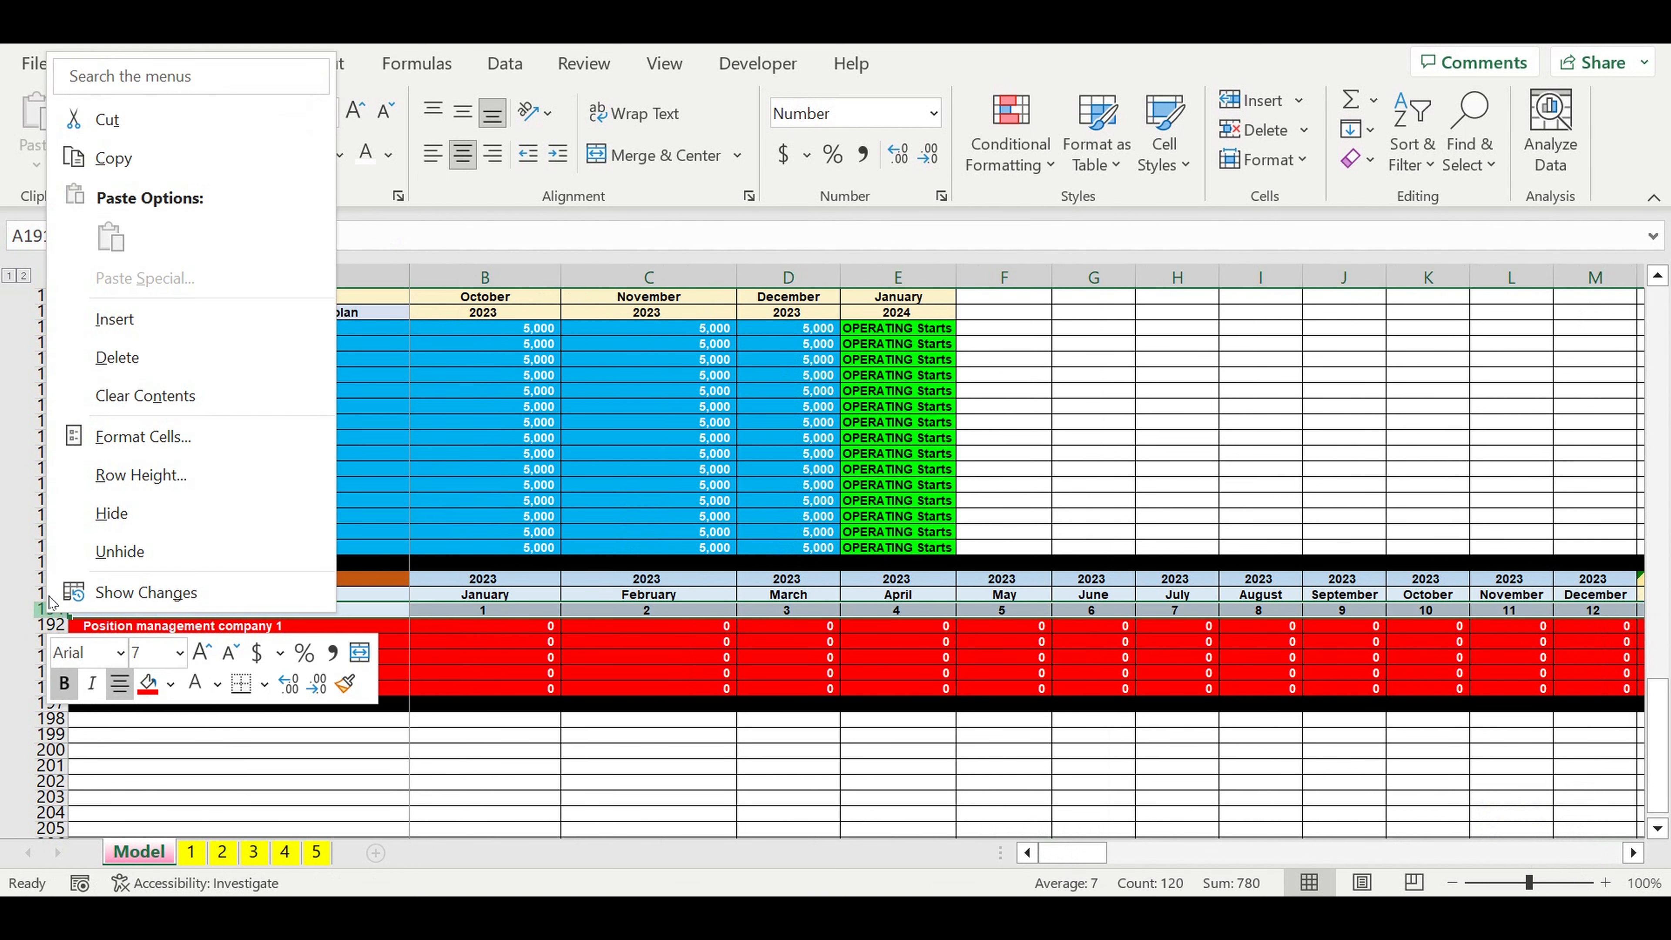
key(ctrl+minus)
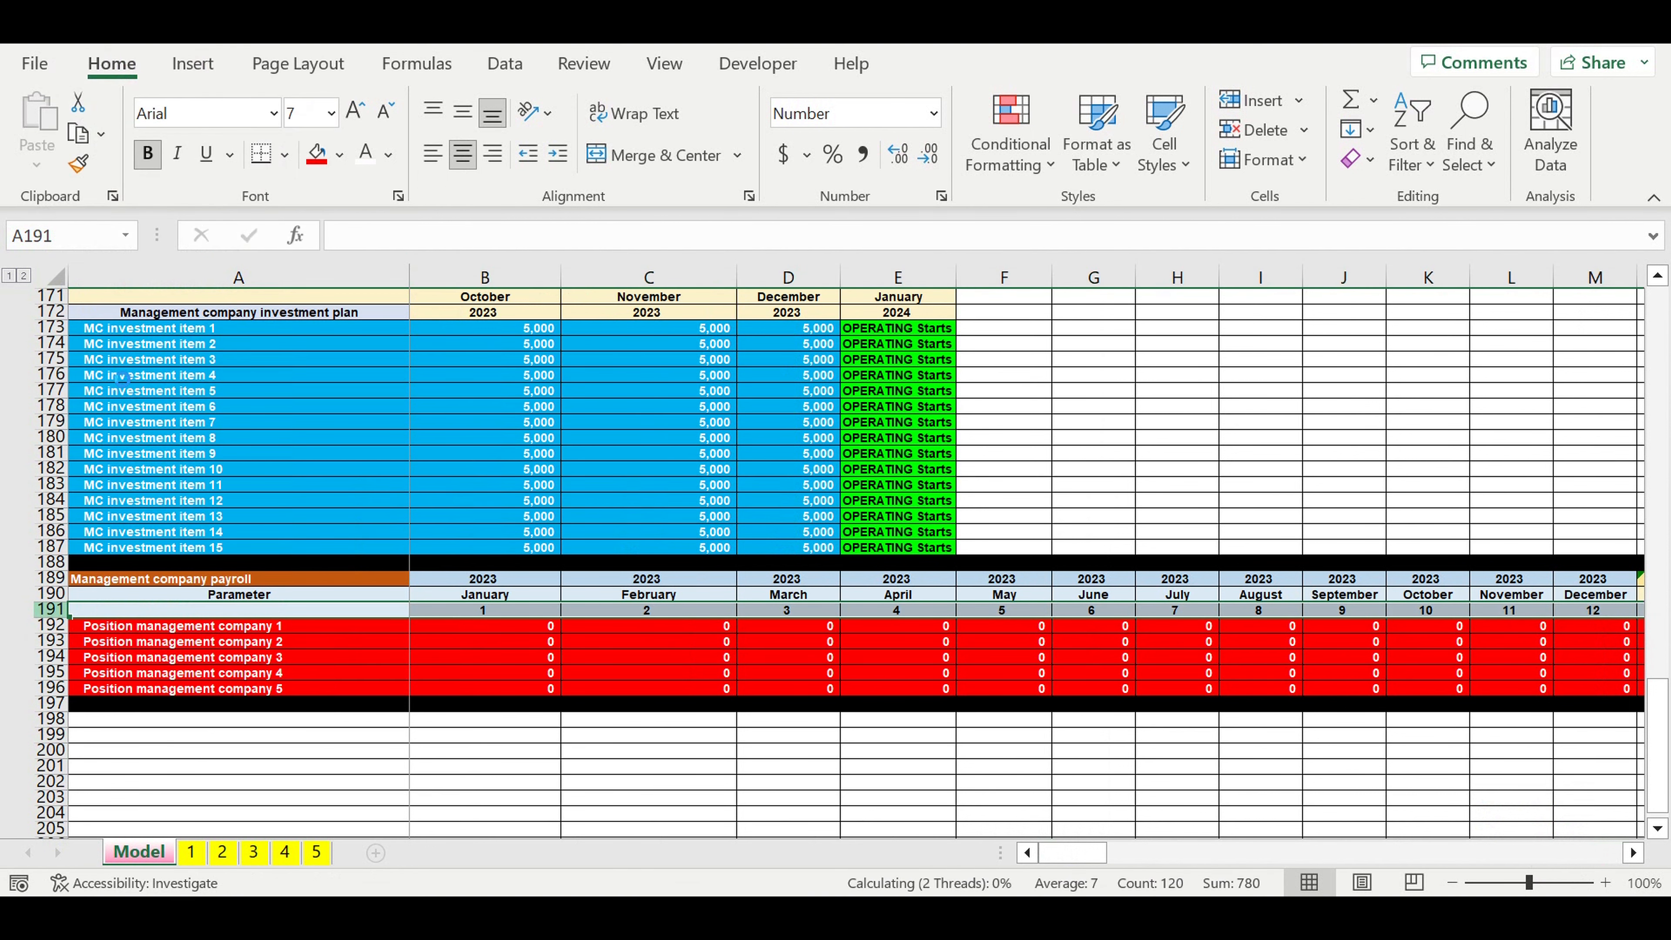
click(206, 755)
- Copy the payroll header rows 189:190 to A197 and retitle the copied heading Management company fixed costs
mouse_move(53, 581)
mouse_down()
mouse_move(54, 686)
mouse_move(70, 609)
mouse_up()
key(ctrl+c)
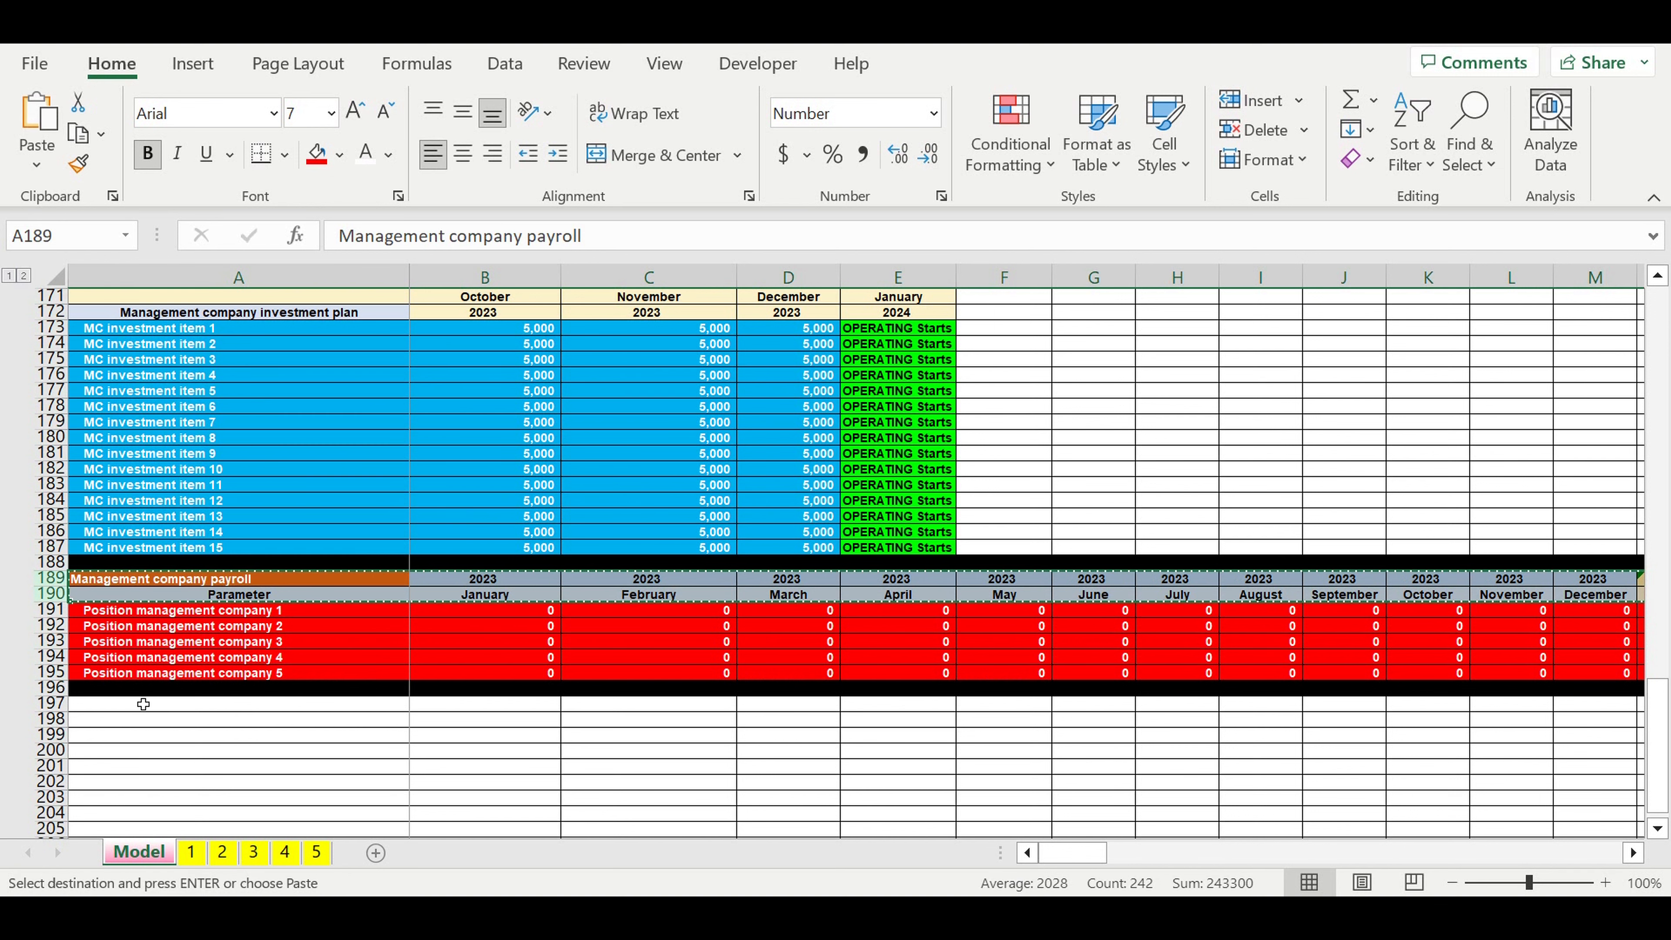
click(142, 703)
key(ctrl+v)
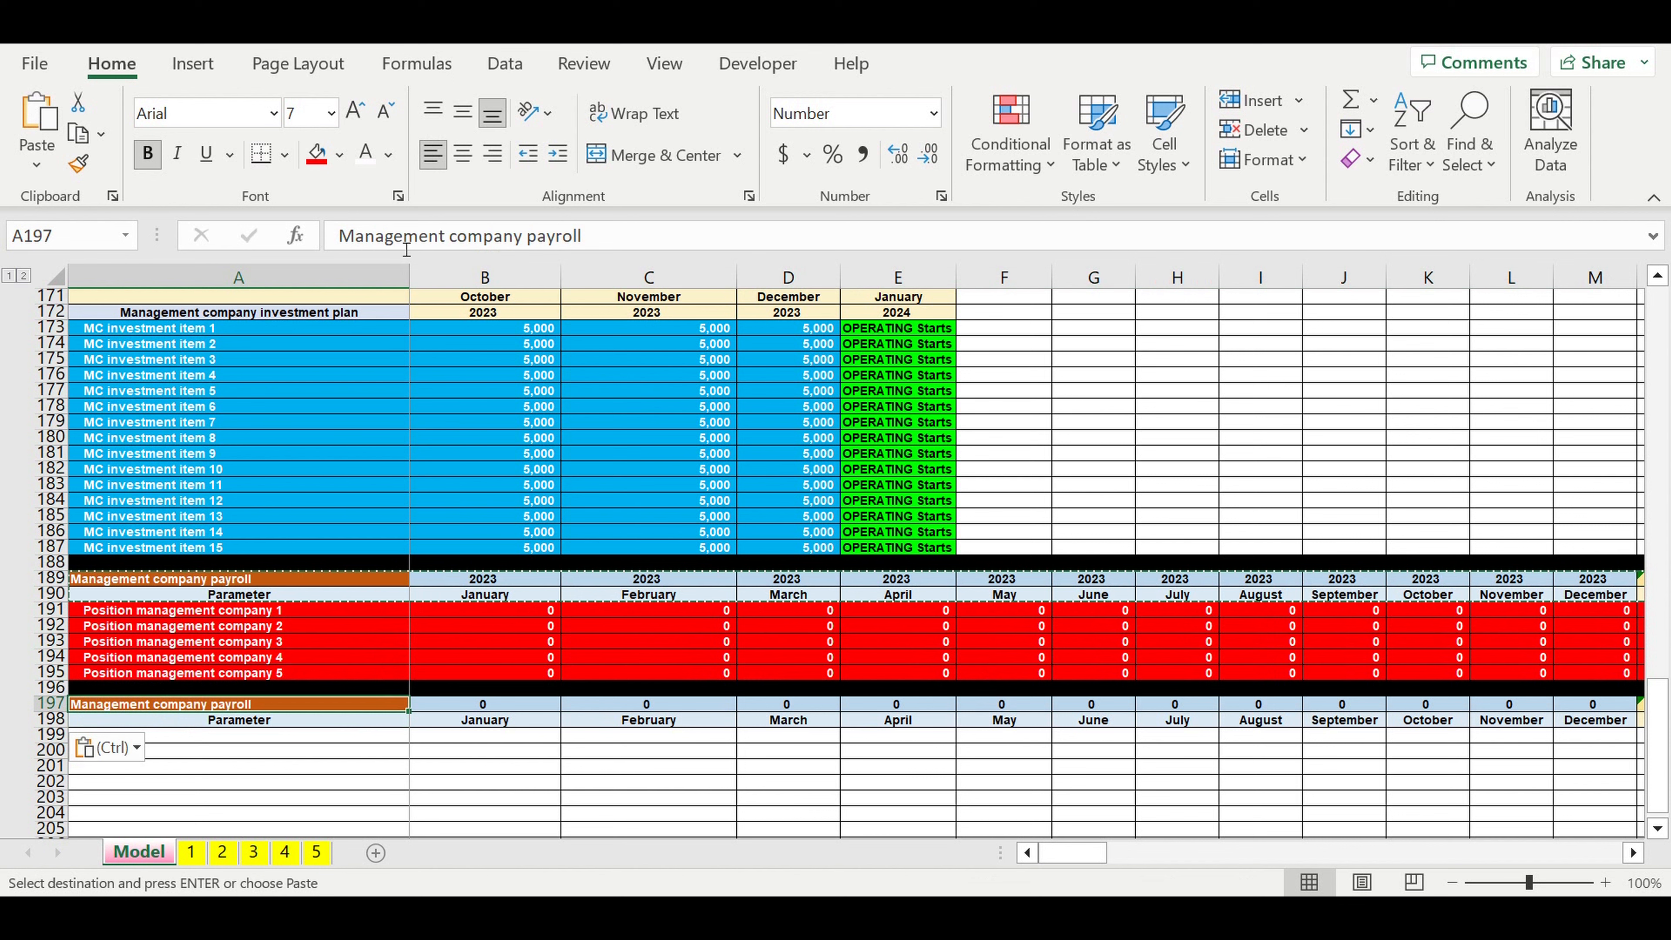
double_click(549, 236)
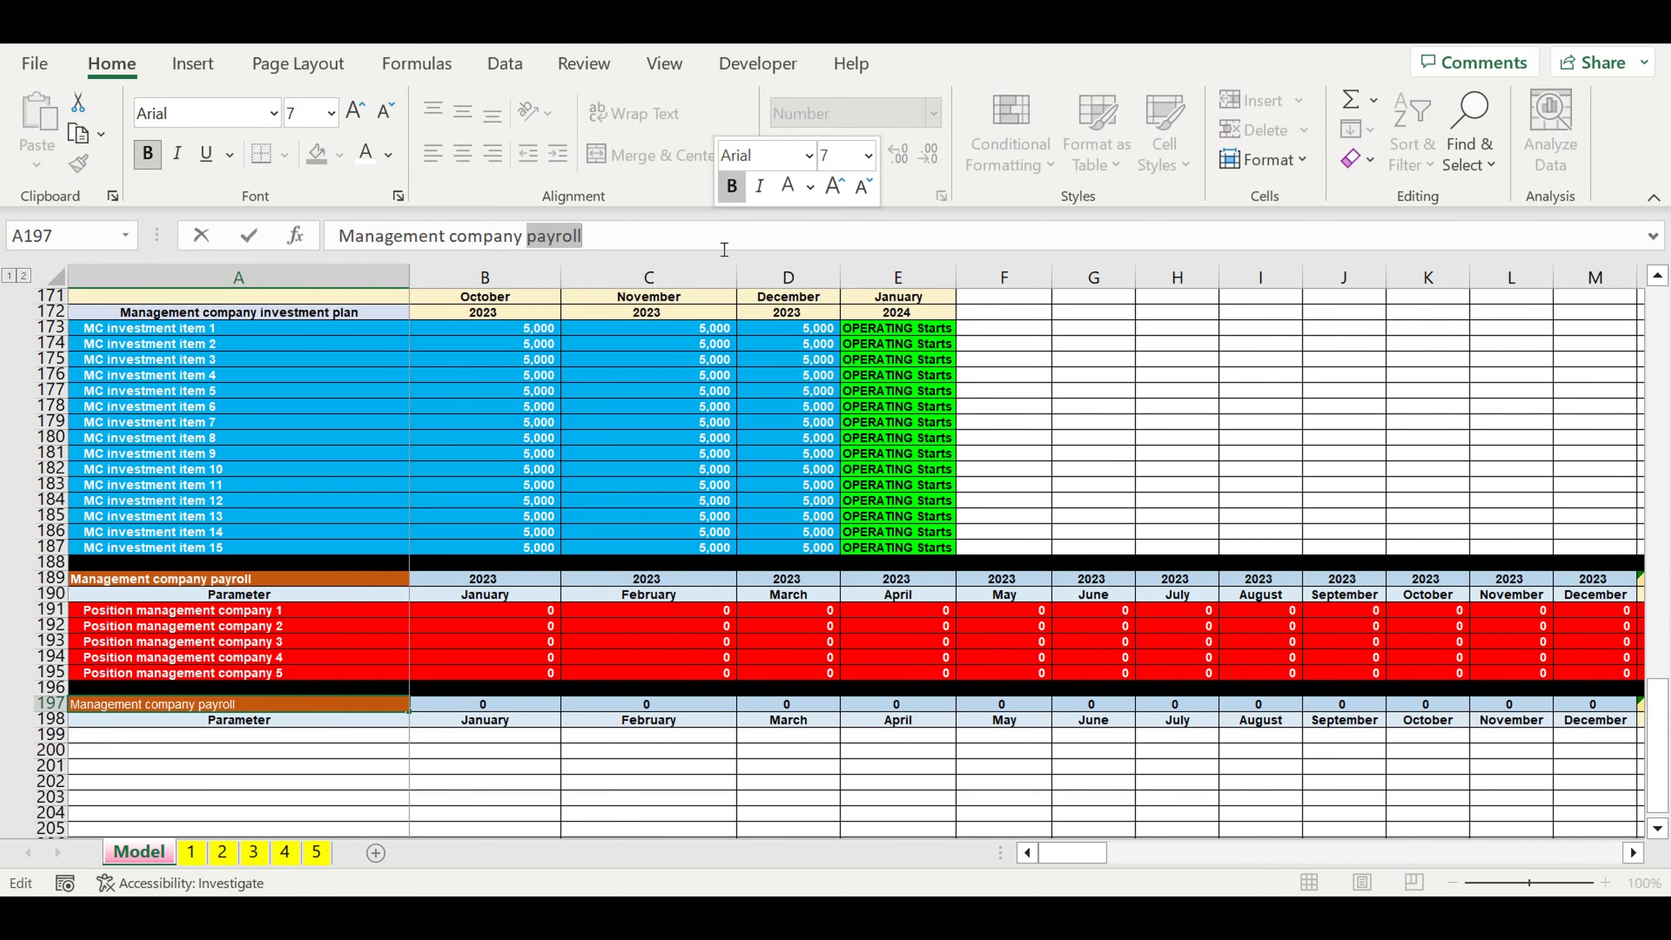
text(fixed costs)
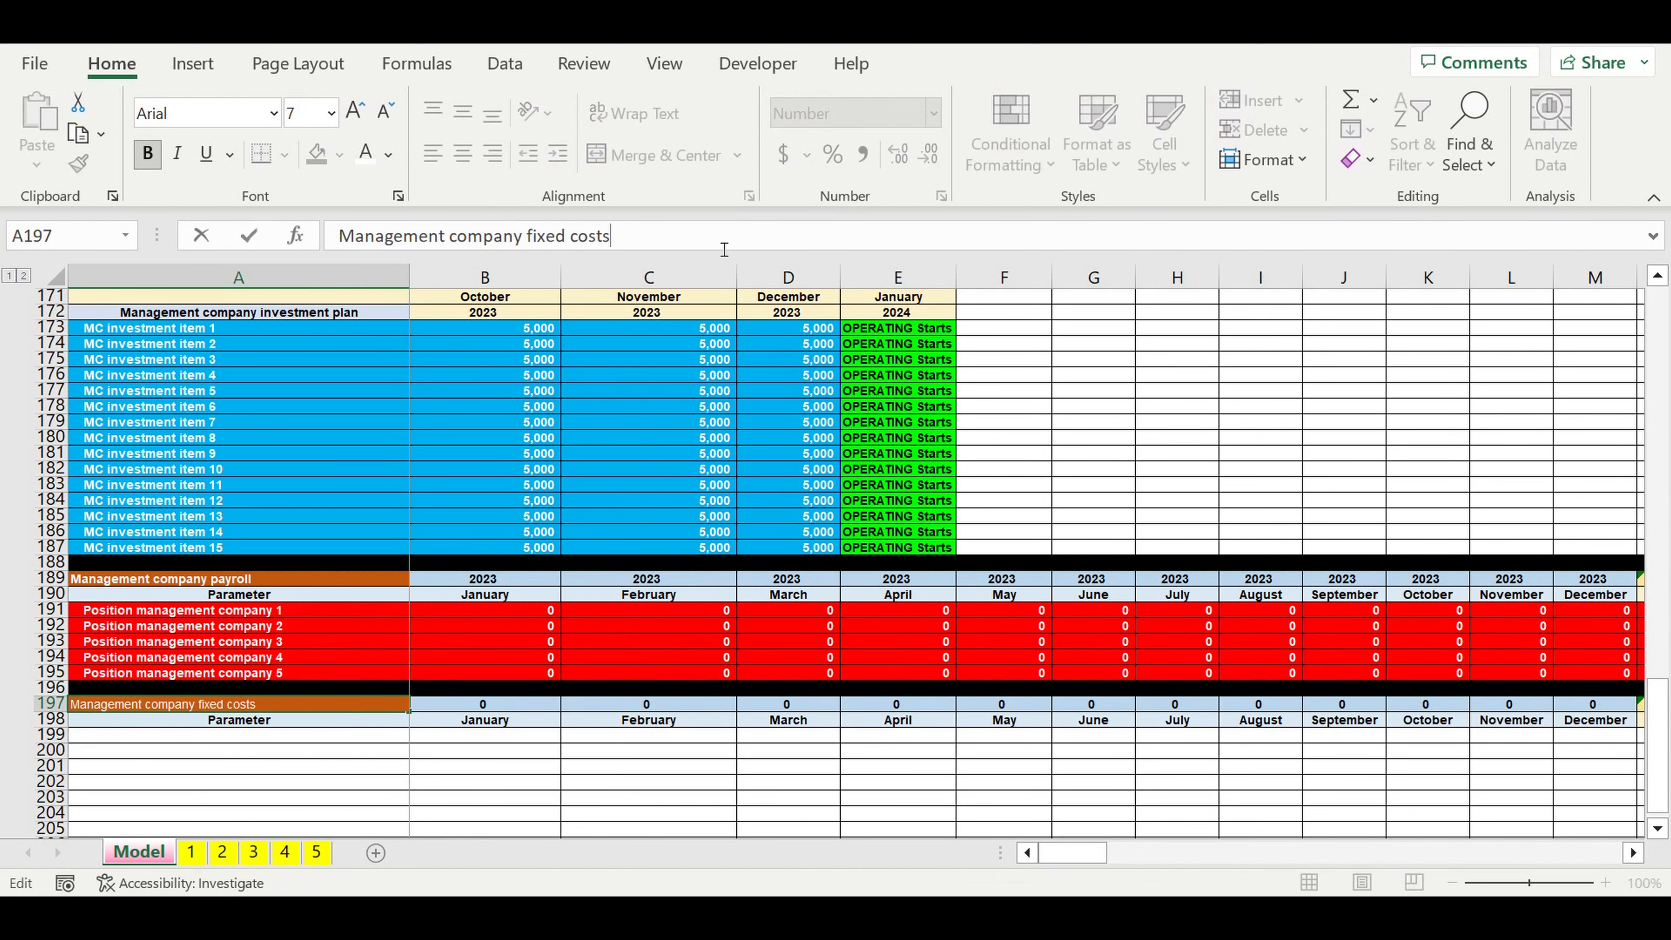
key(Return)
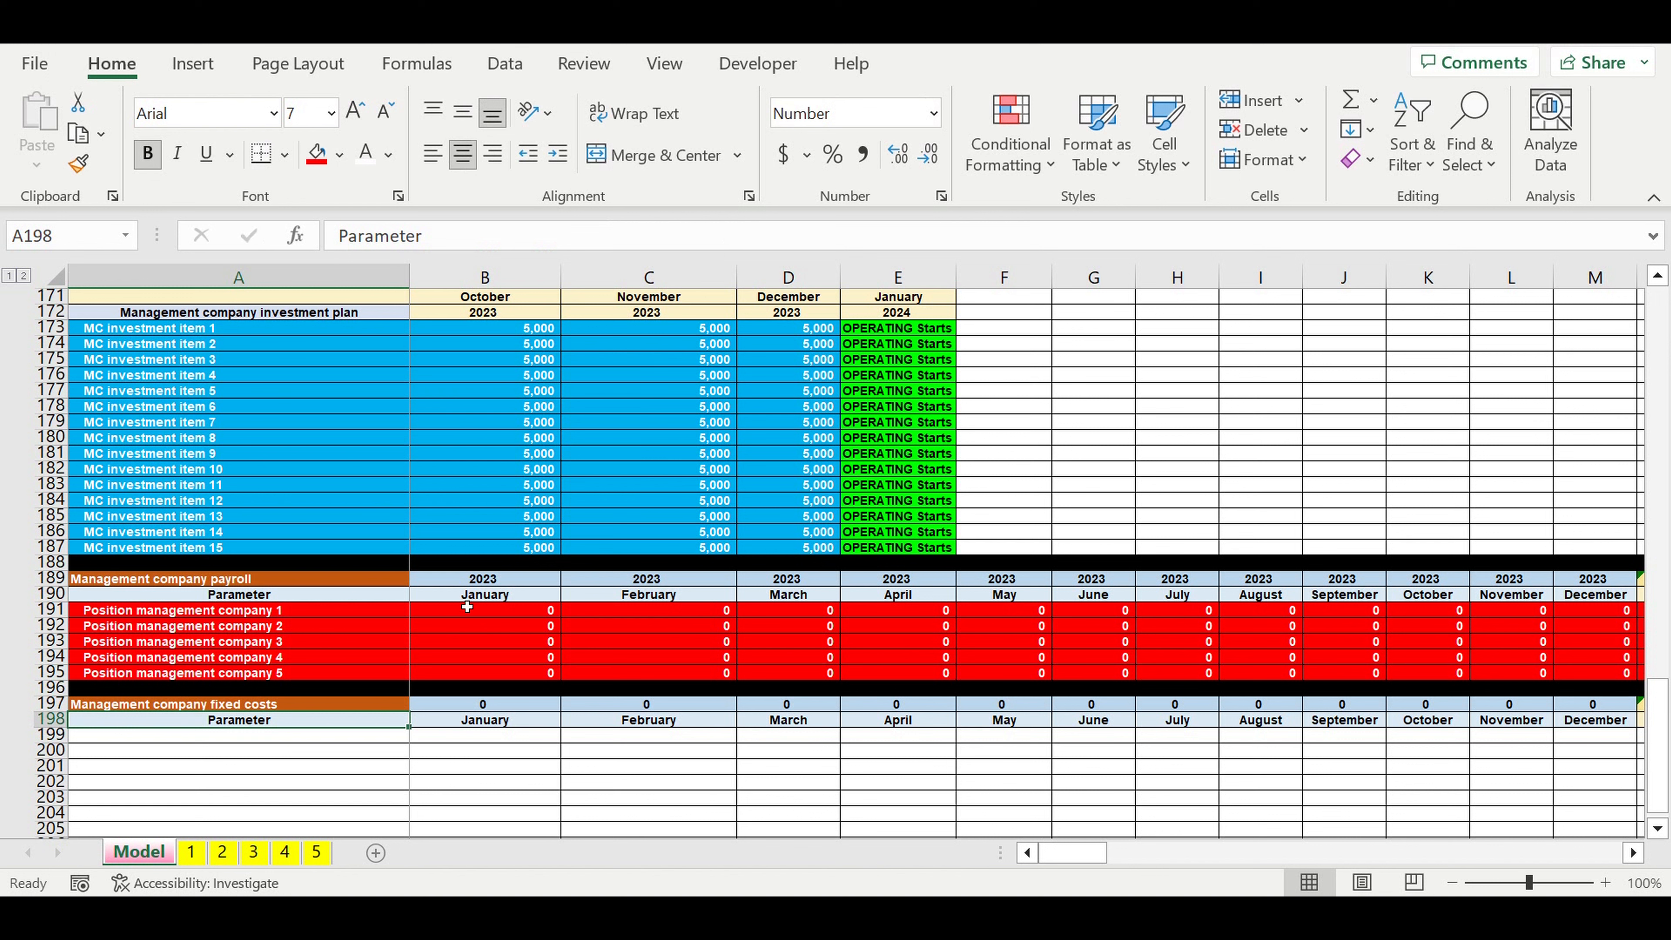
- Link the first year cell of the fixed costs header, B197, to the payroll header with =B189
click(466, 707)
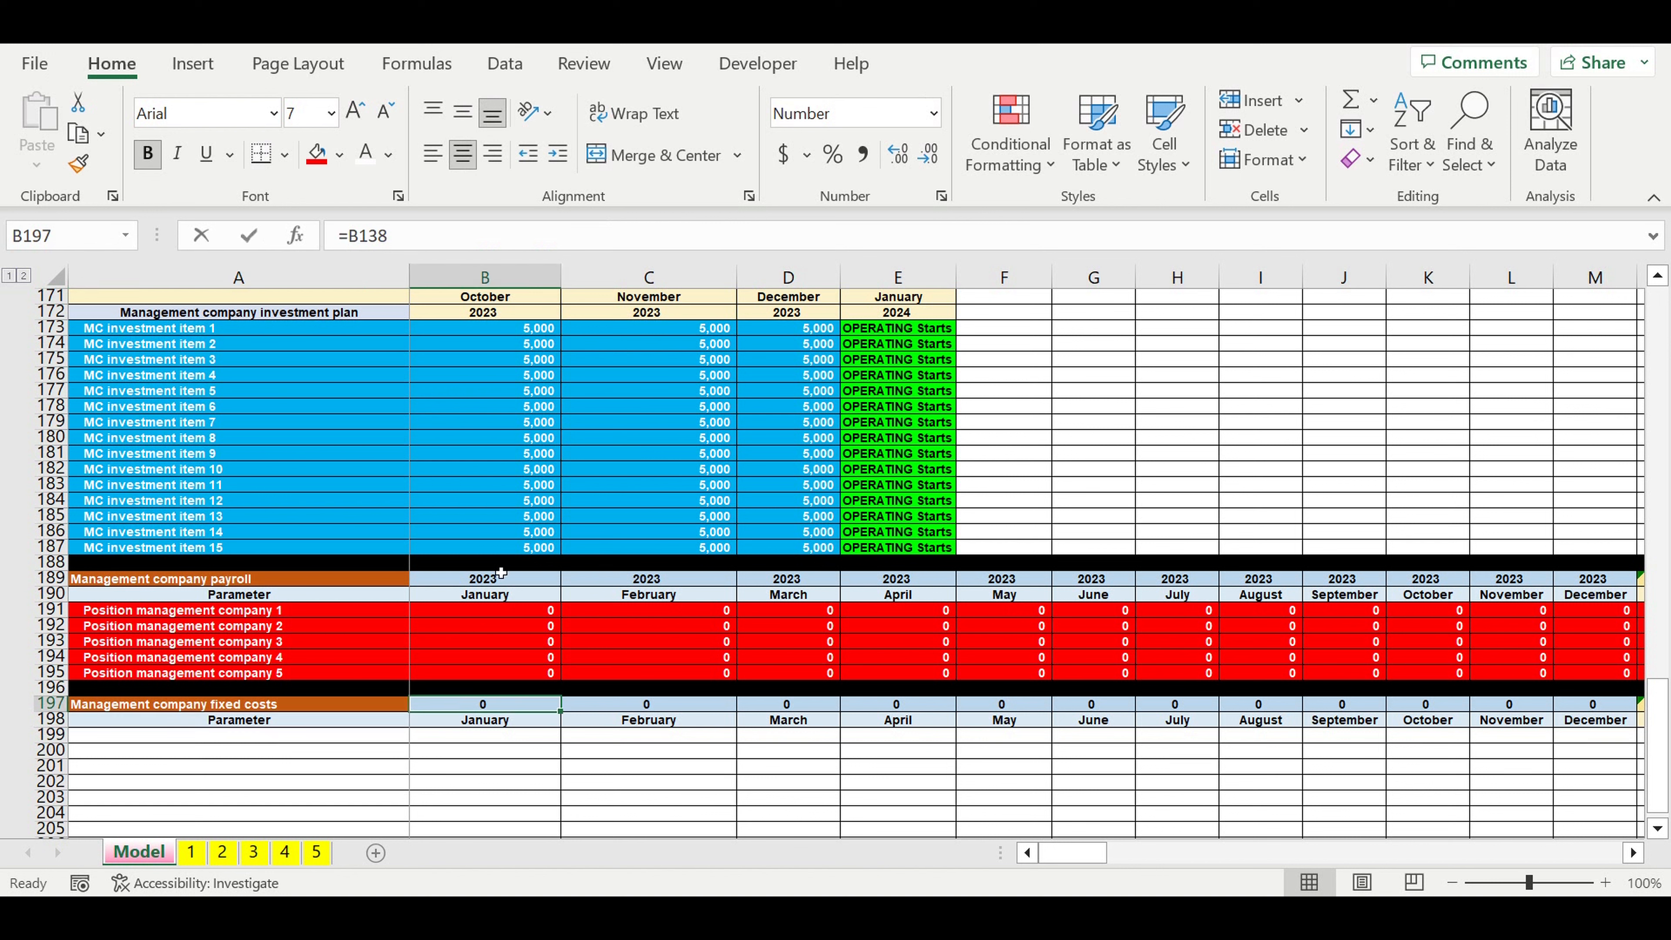
text(=)
click(446, 586)
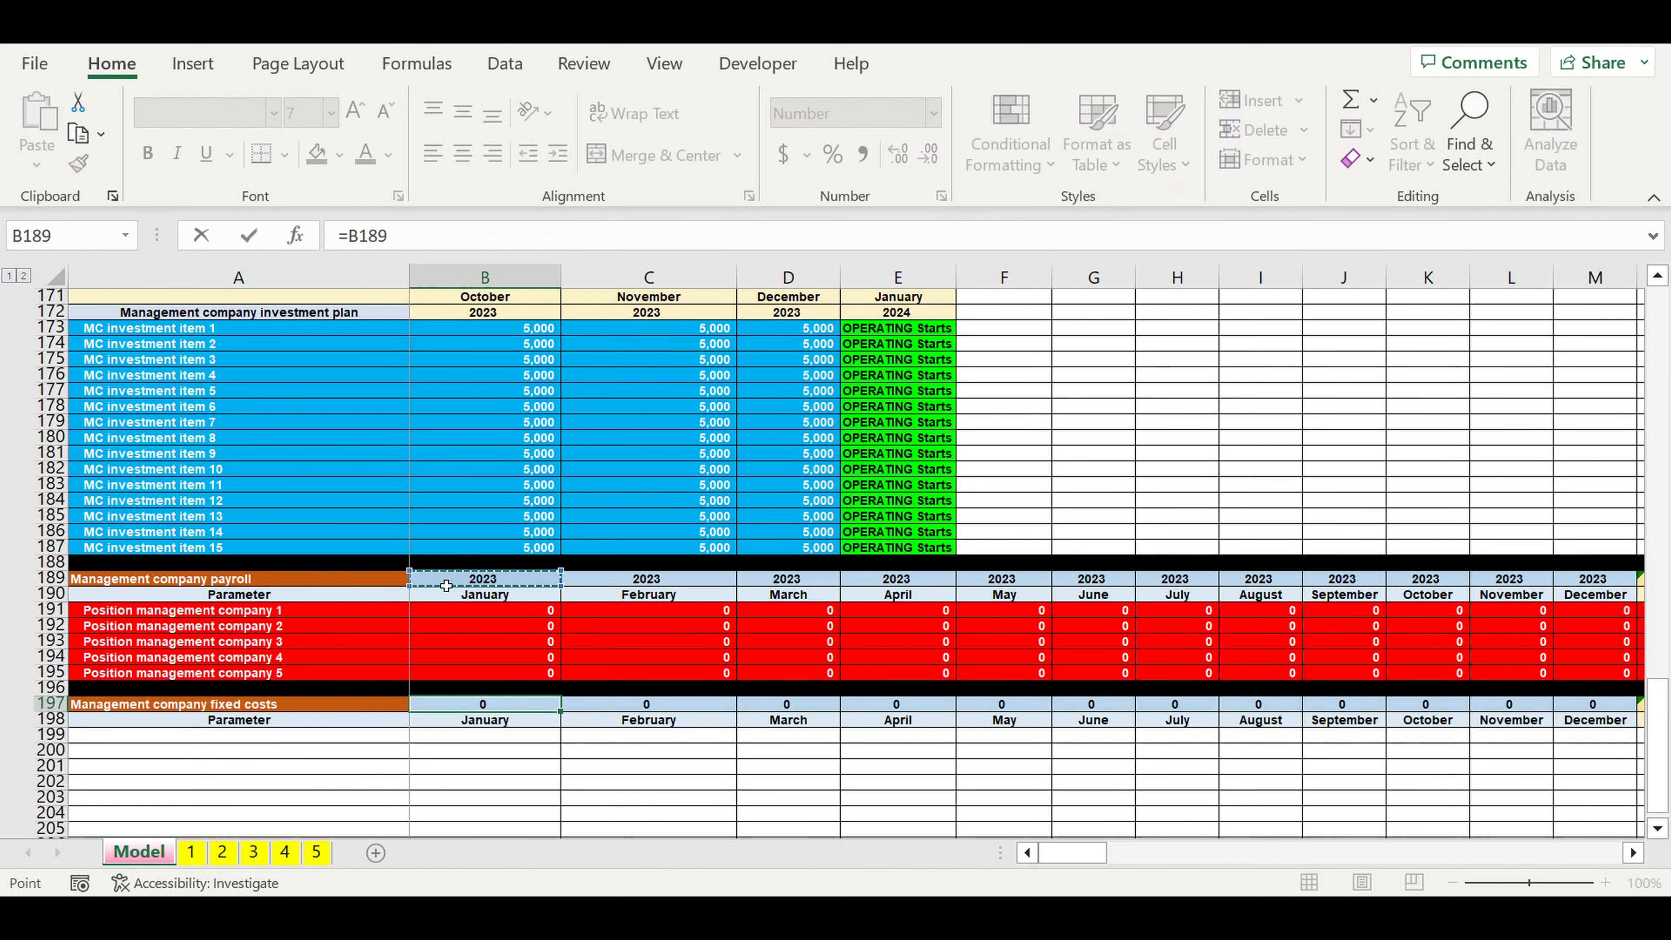
key(Return)
- Change the fill of the Management company fixed costs heading in A197 to blue-gray
click(335, 704)
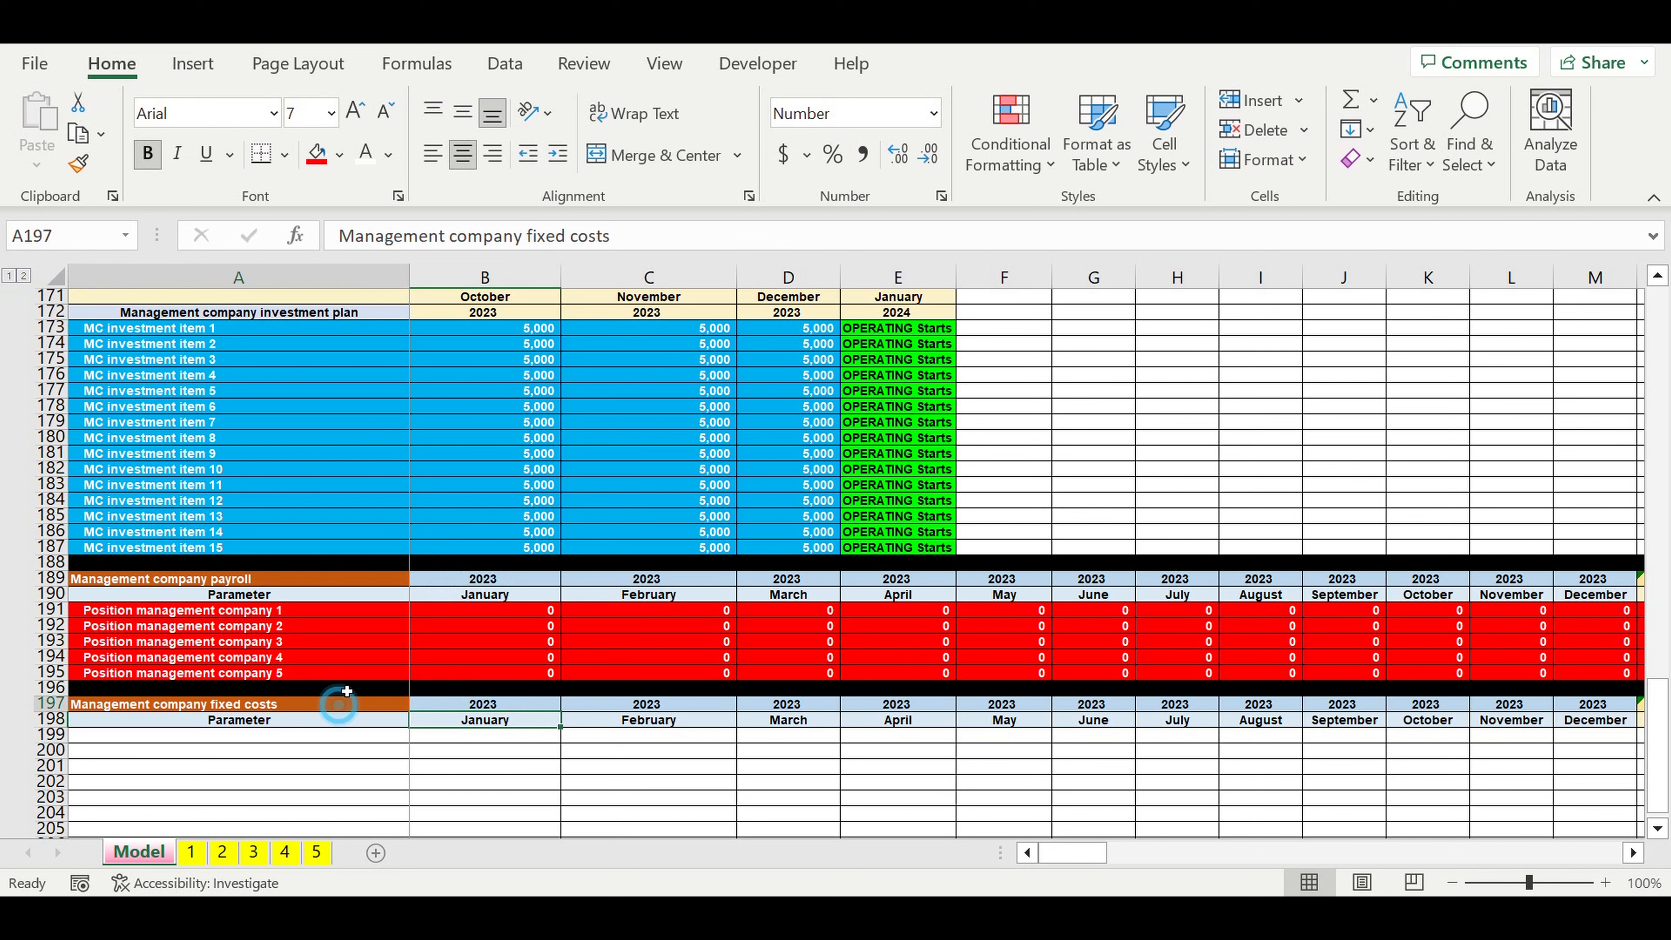
click(343, 156)
click(343, 155)
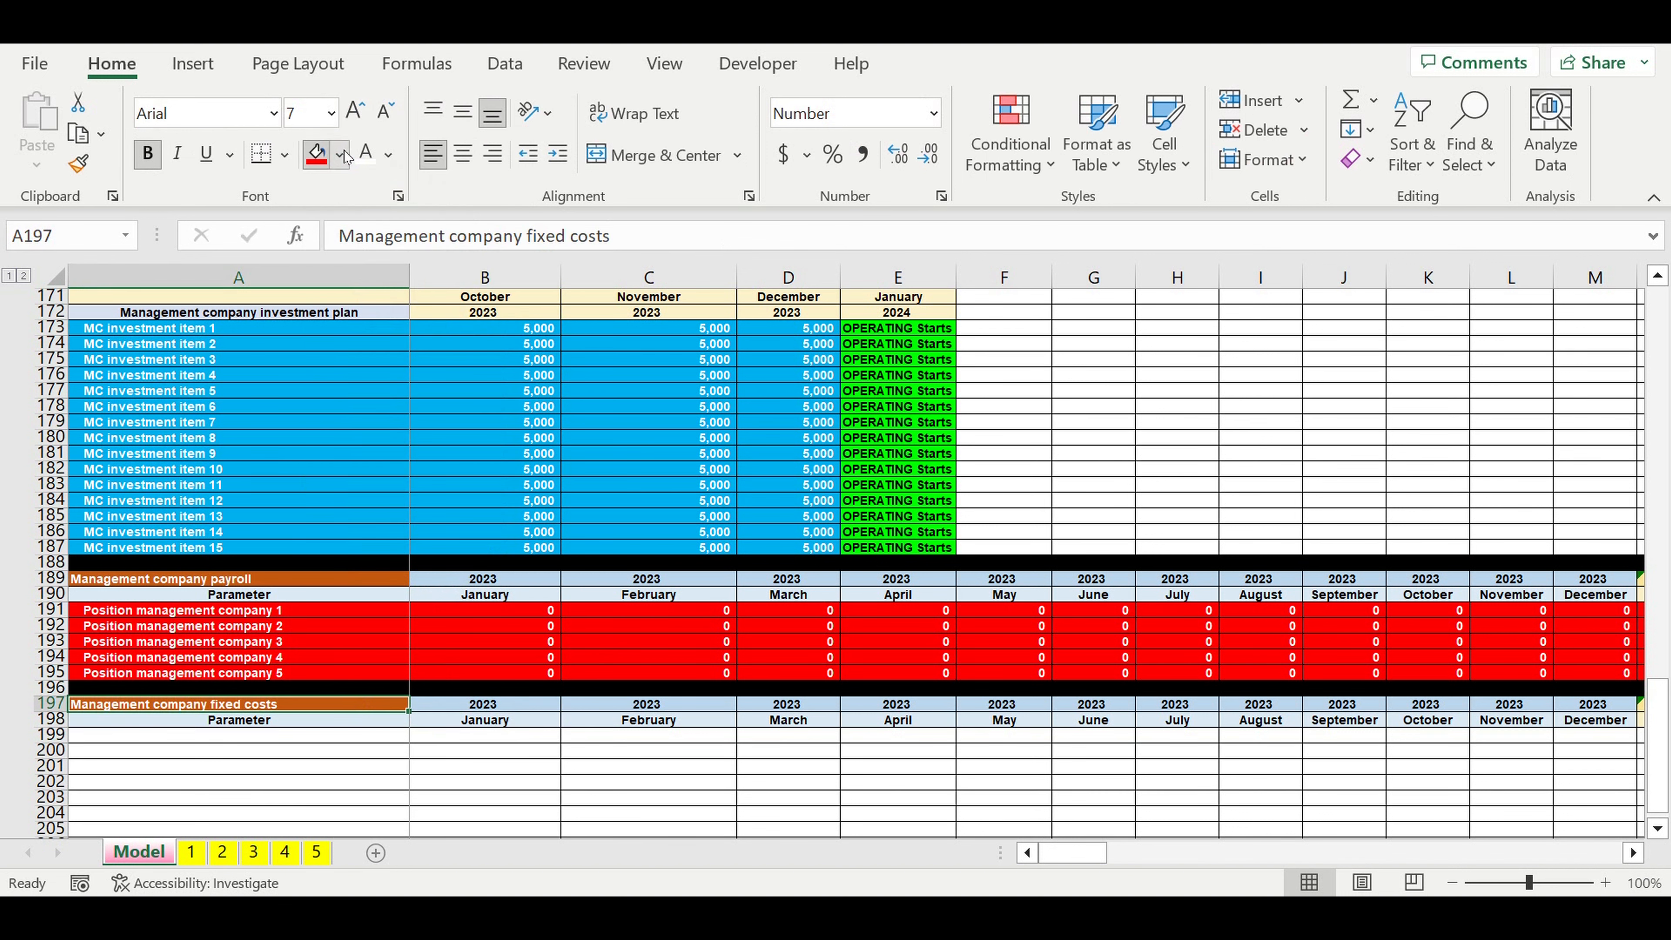
click(346, 156)
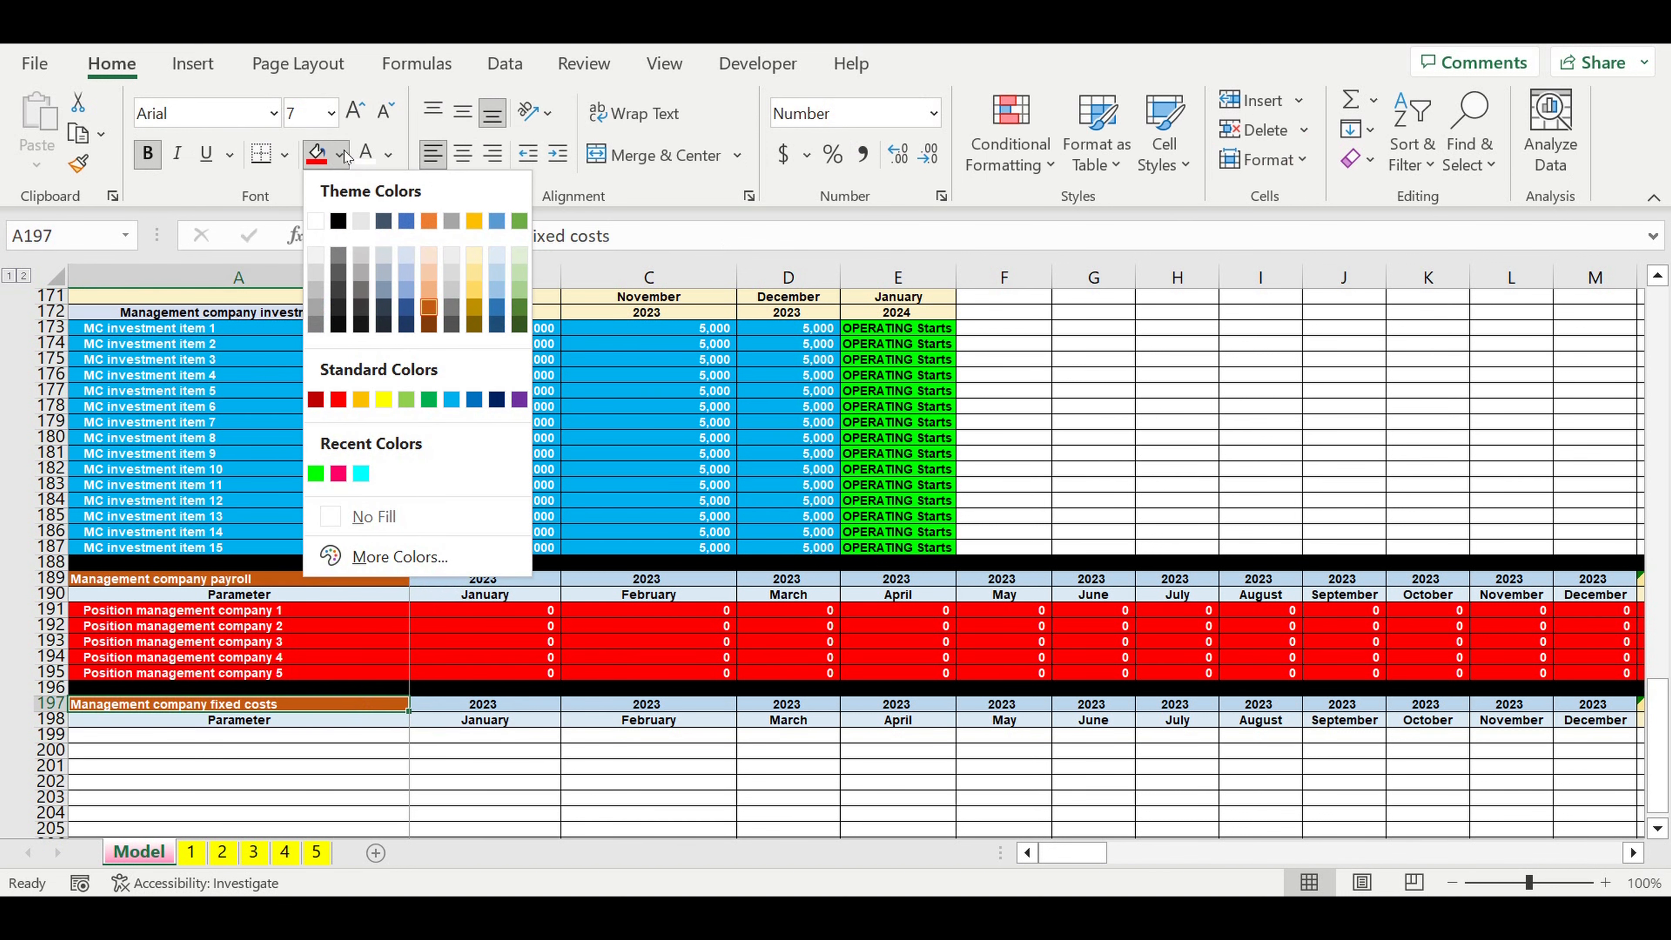
click(383, 294)
click(386, 750)
click(387, 722)
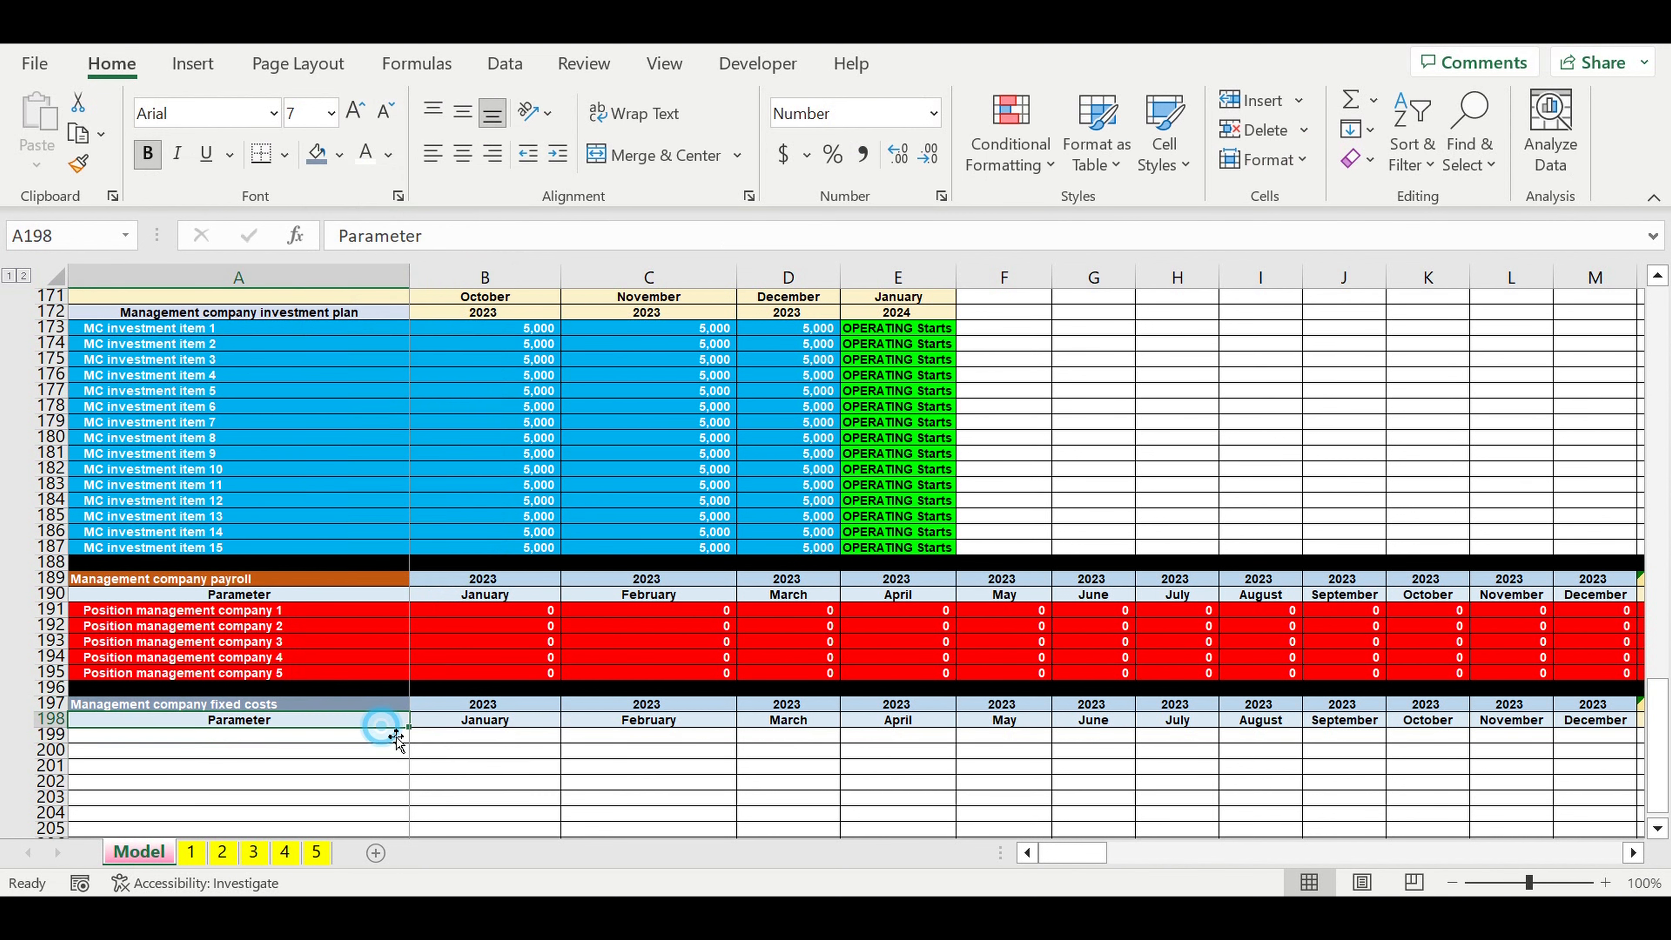
- Enter =A157 in A199 to link the first fixed cost item's name
click(373, 742)
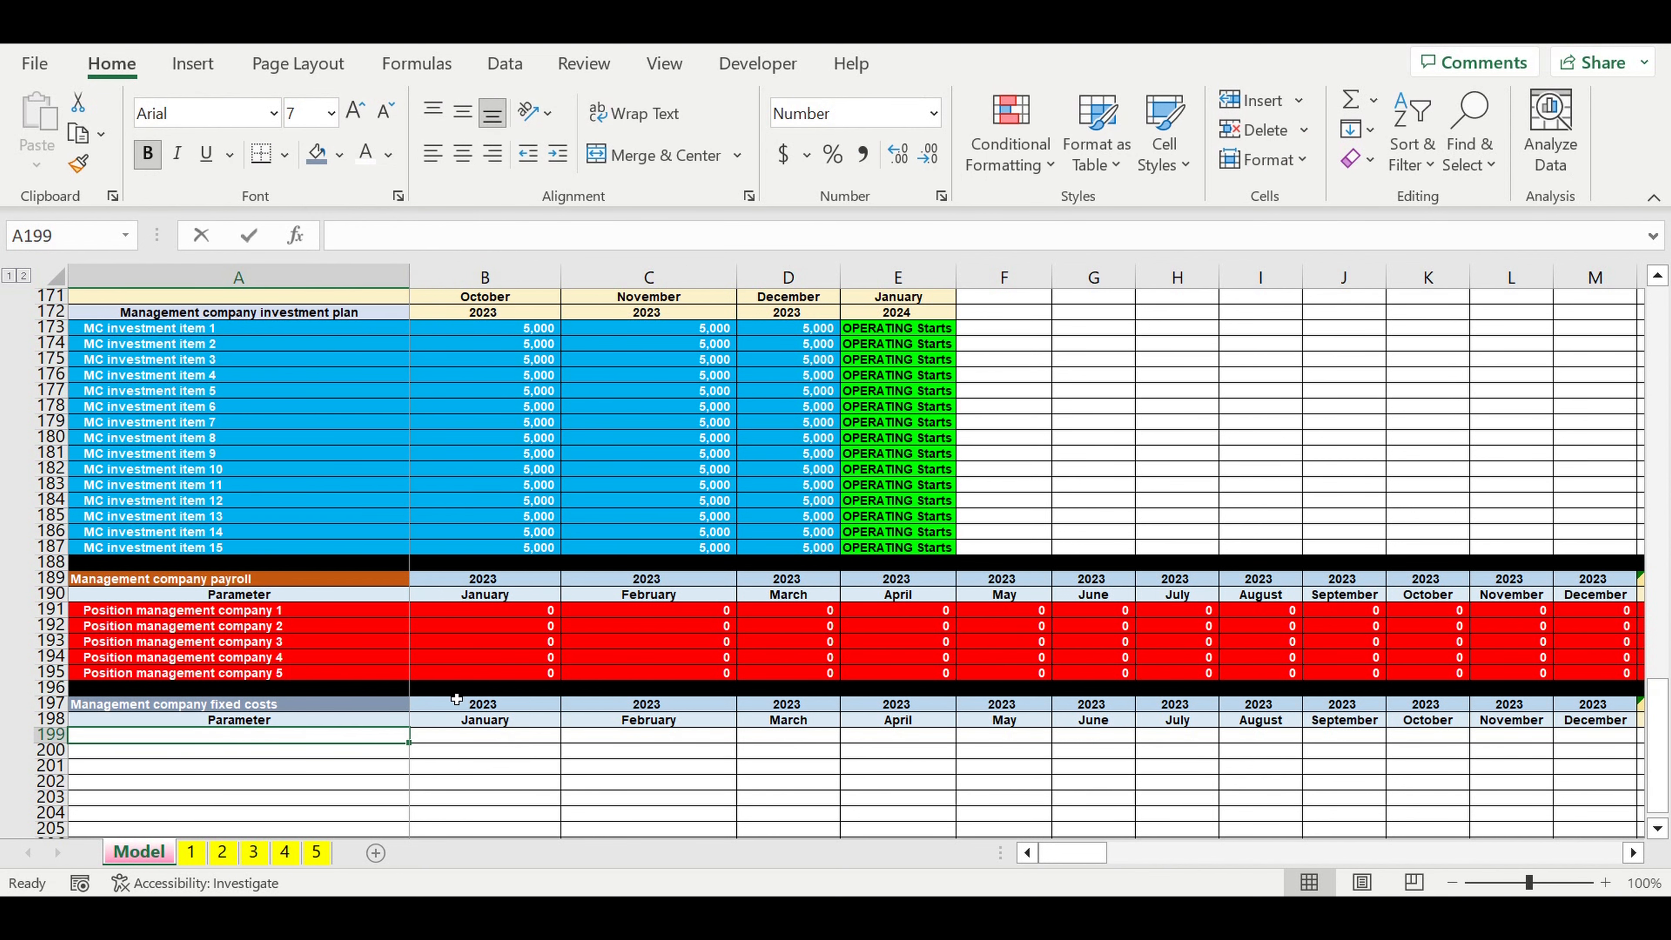
text(=)
scroll(422, 605, up, 3)
scroll(401, 583, up, 6)
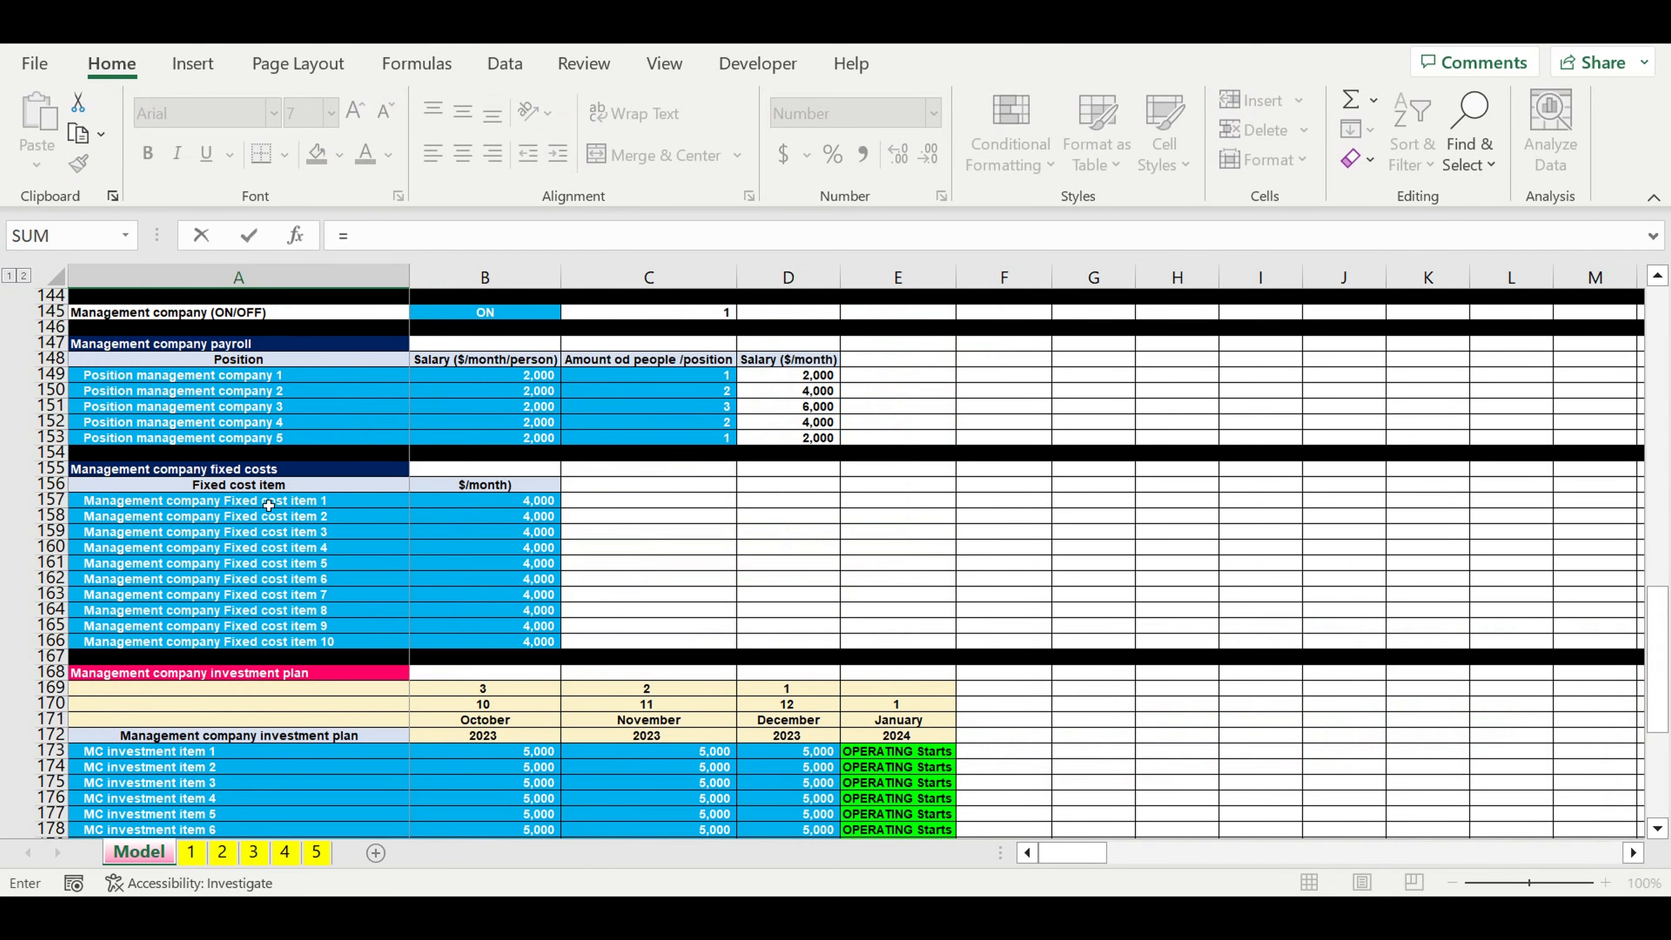
click(265, 505)
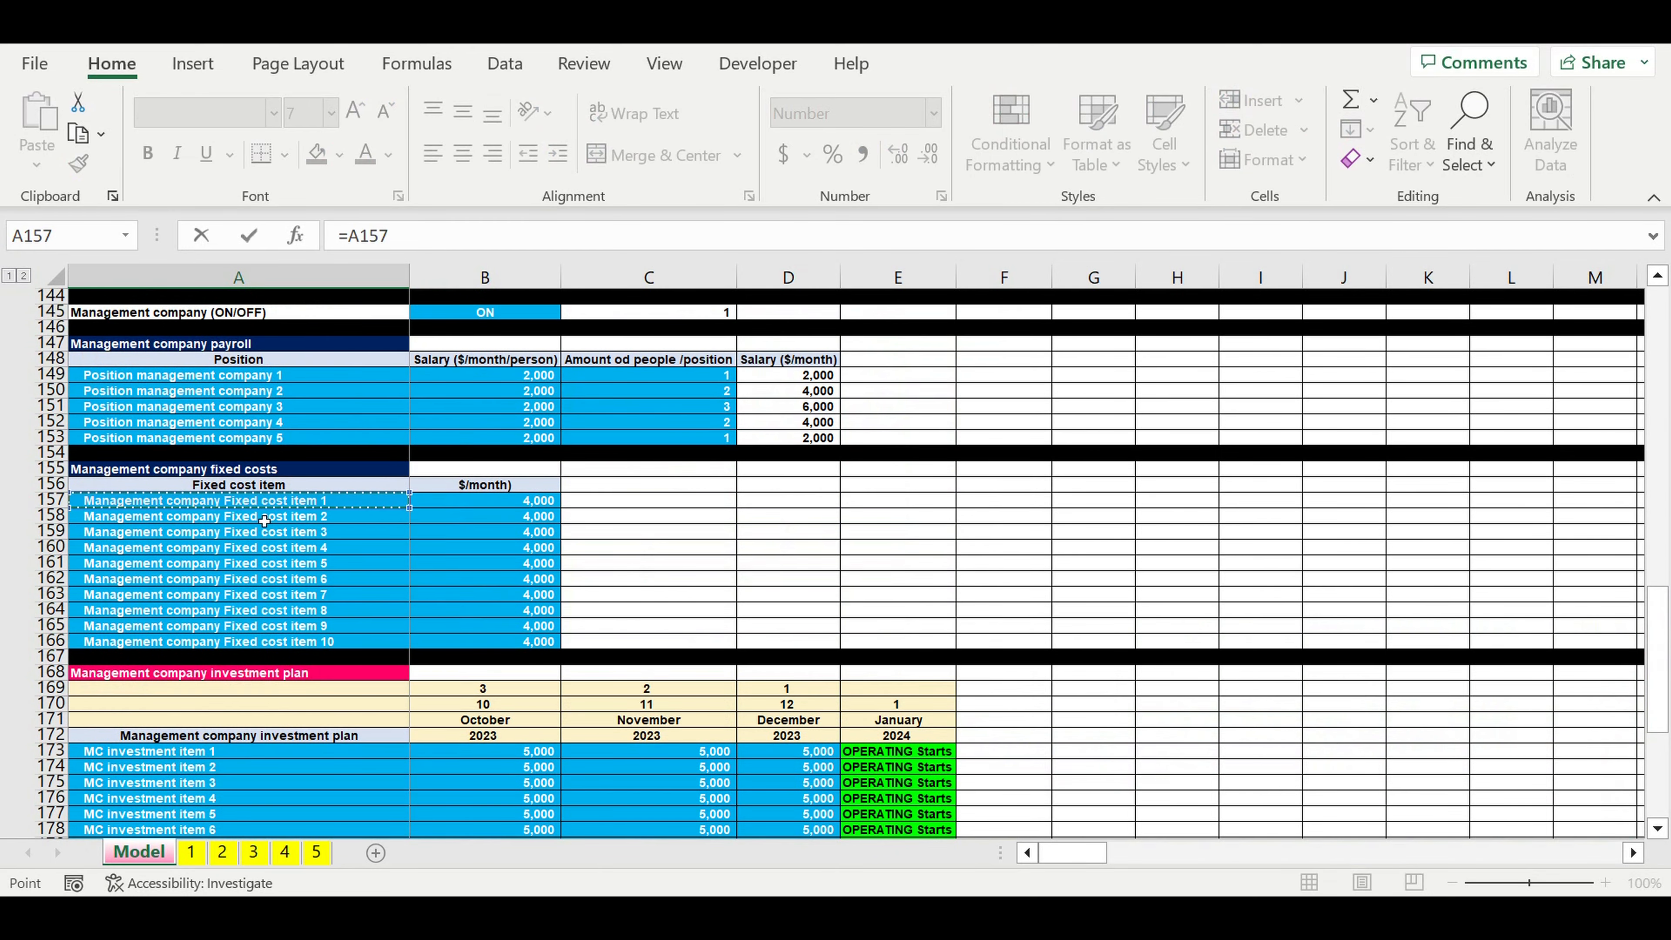
key(Return)
- Fill the fixed cost item name link down through A208 and clear the surplus copied cells below it
scroll(376, 606, down, 6)
click(364, 535)
drag(409, 540, 324, 824)
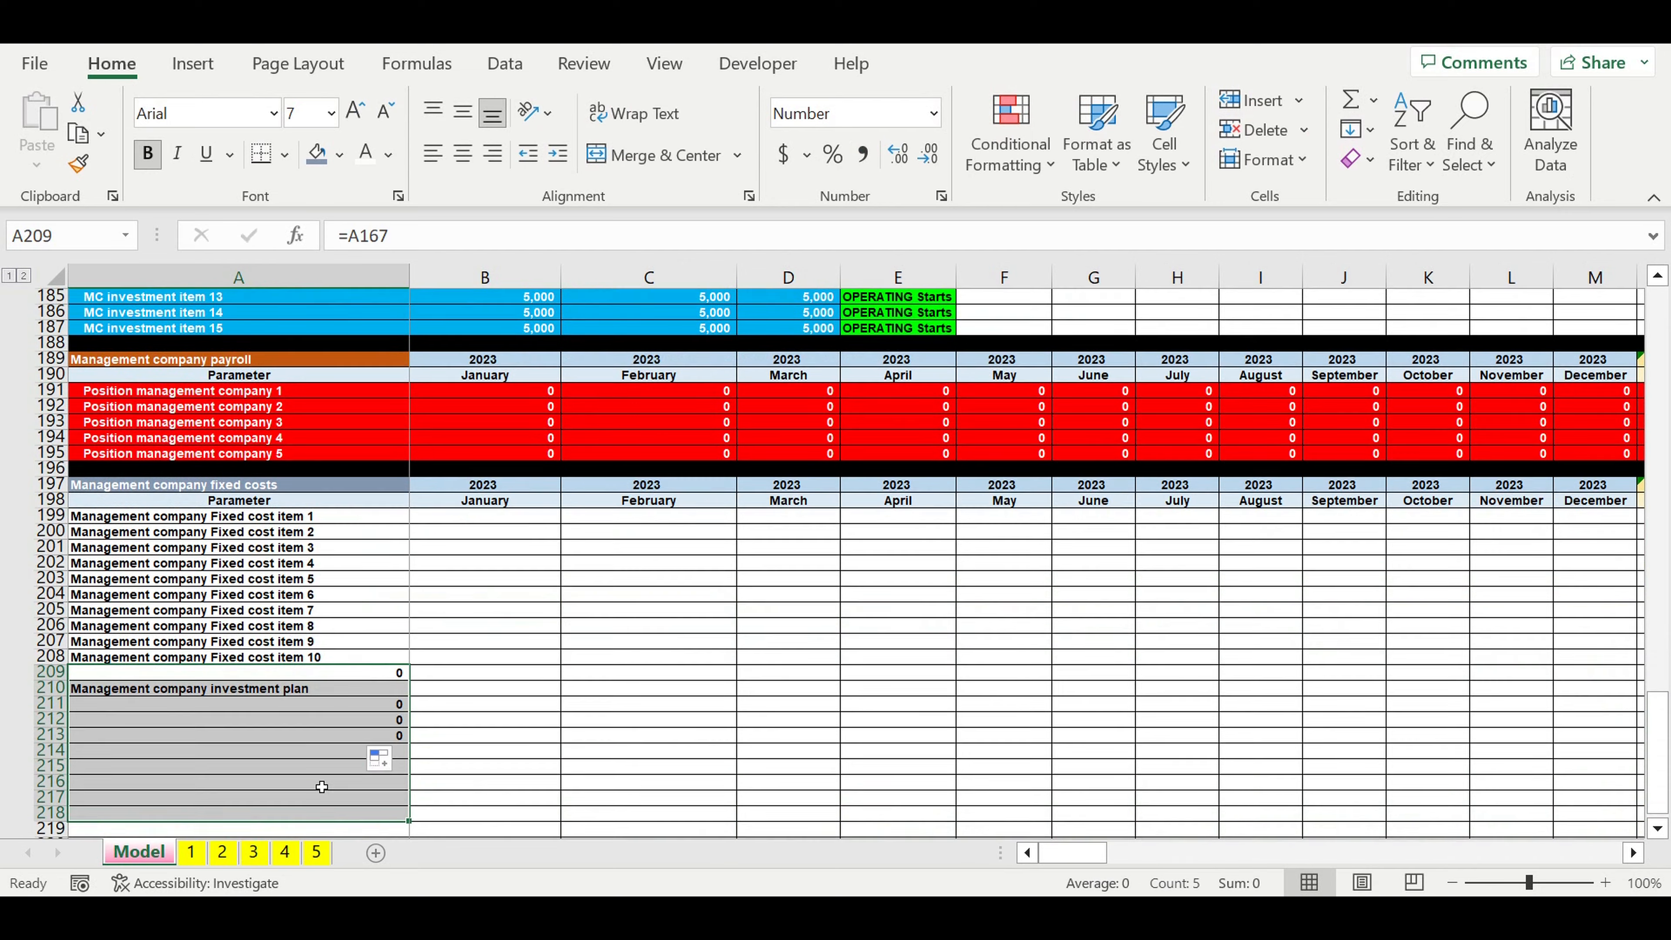
key(Delete)
click(279, 721)
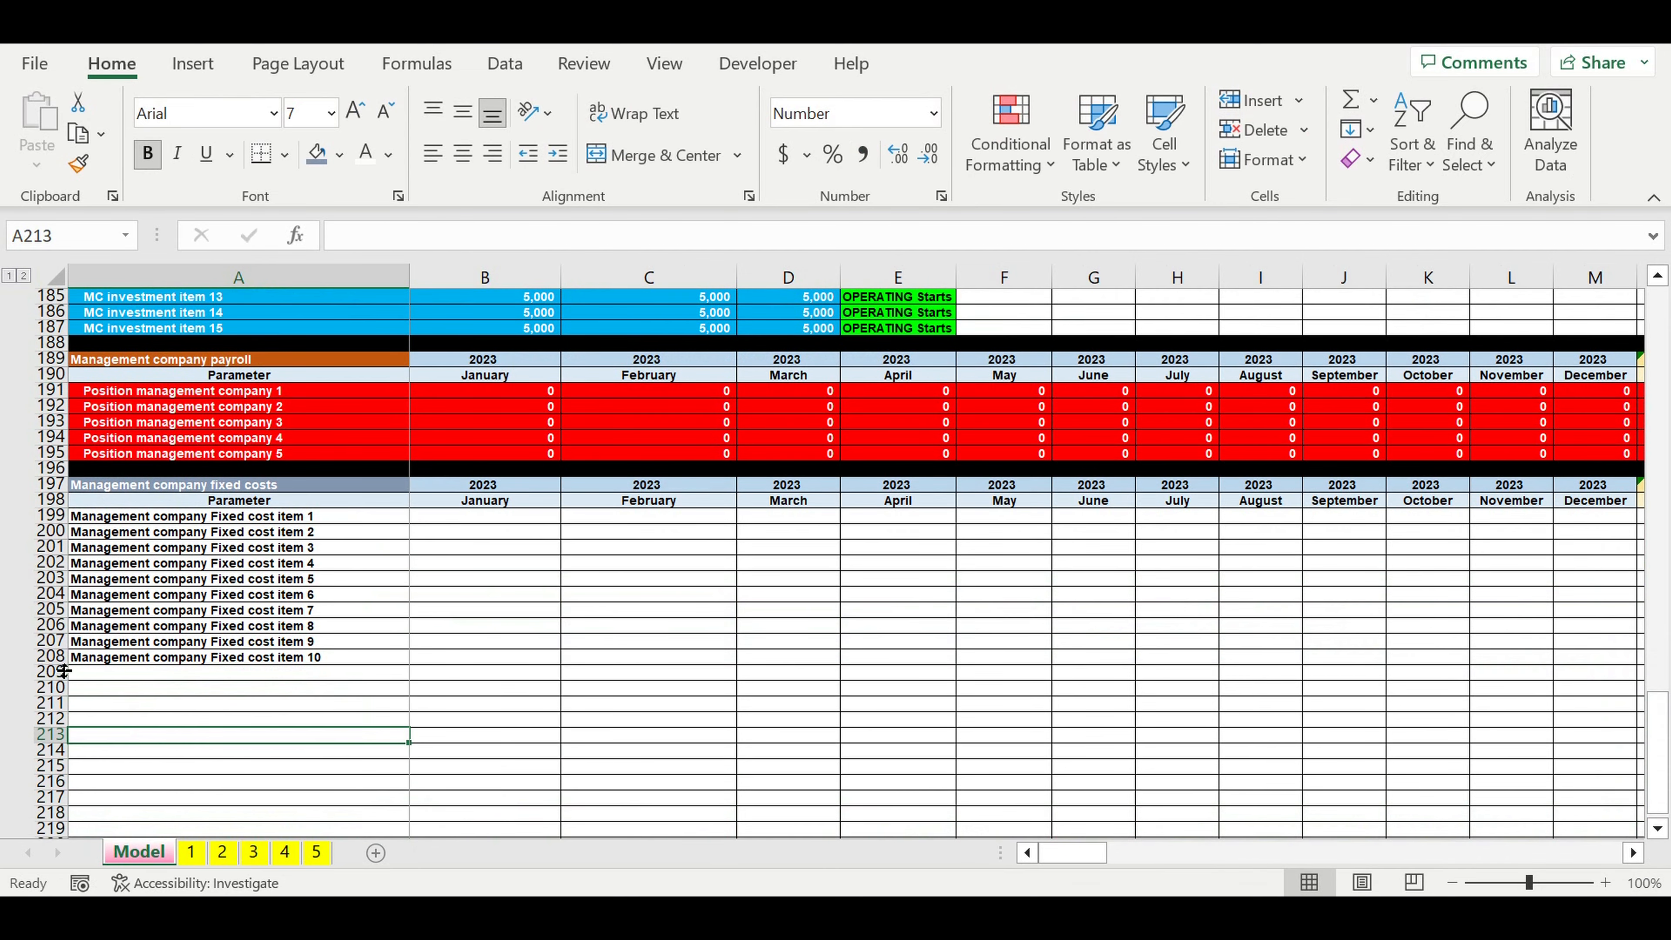
- Fill the whole of row 209 with black as a separator under the fixed costs section
click(41, 671)
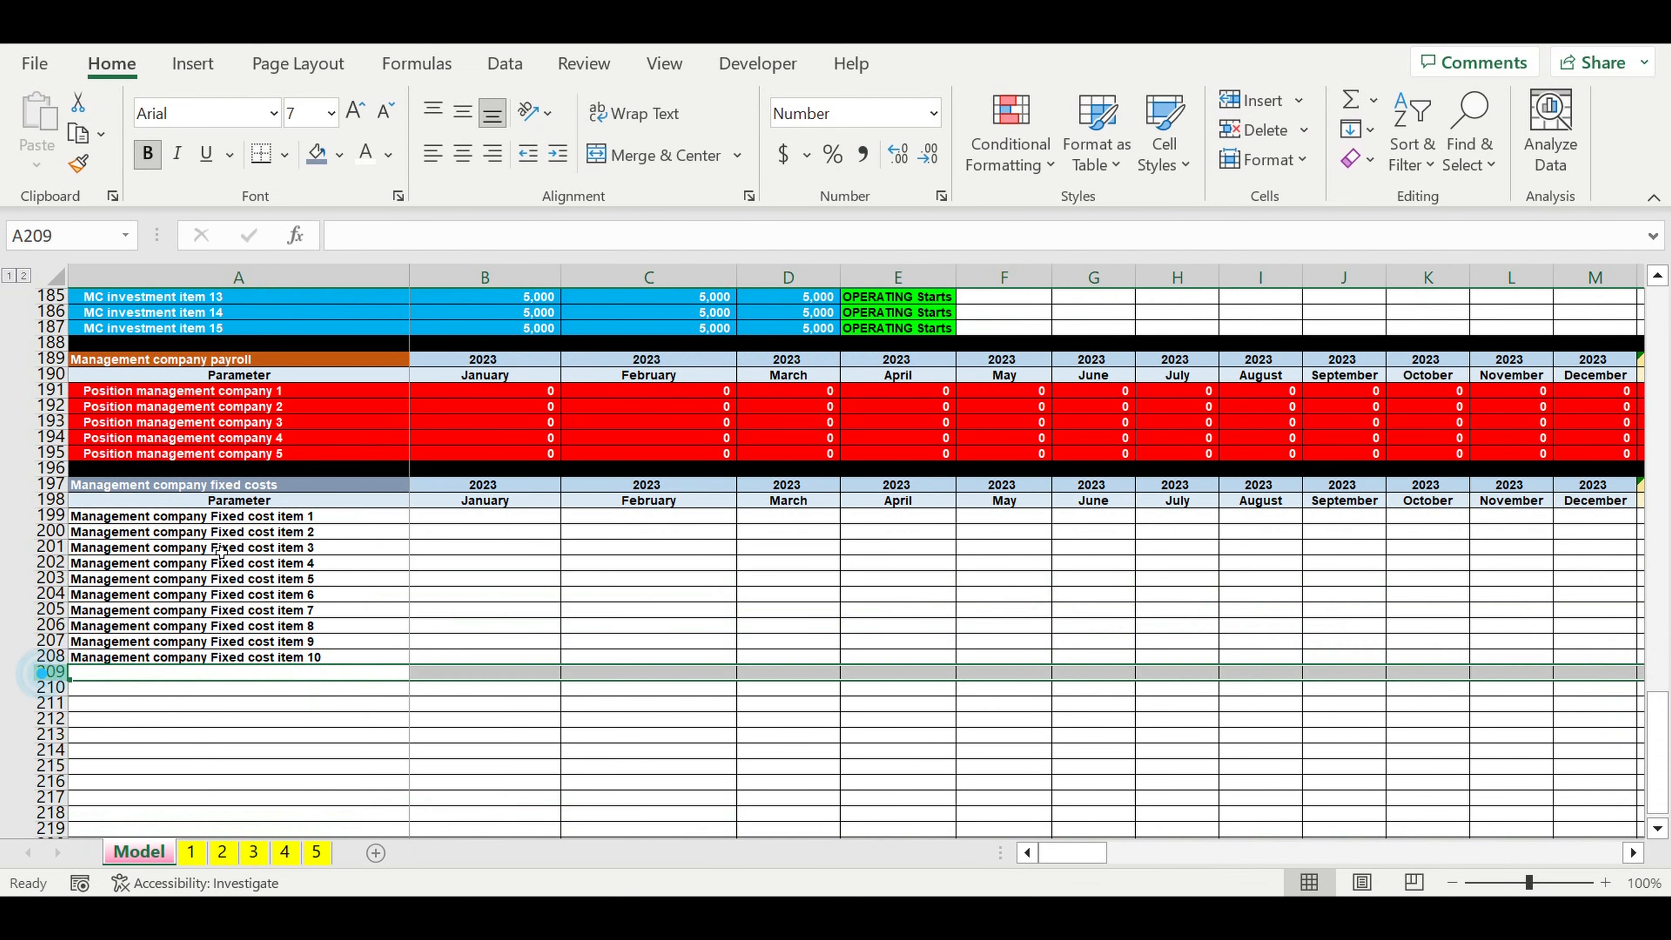
click(339, 154)
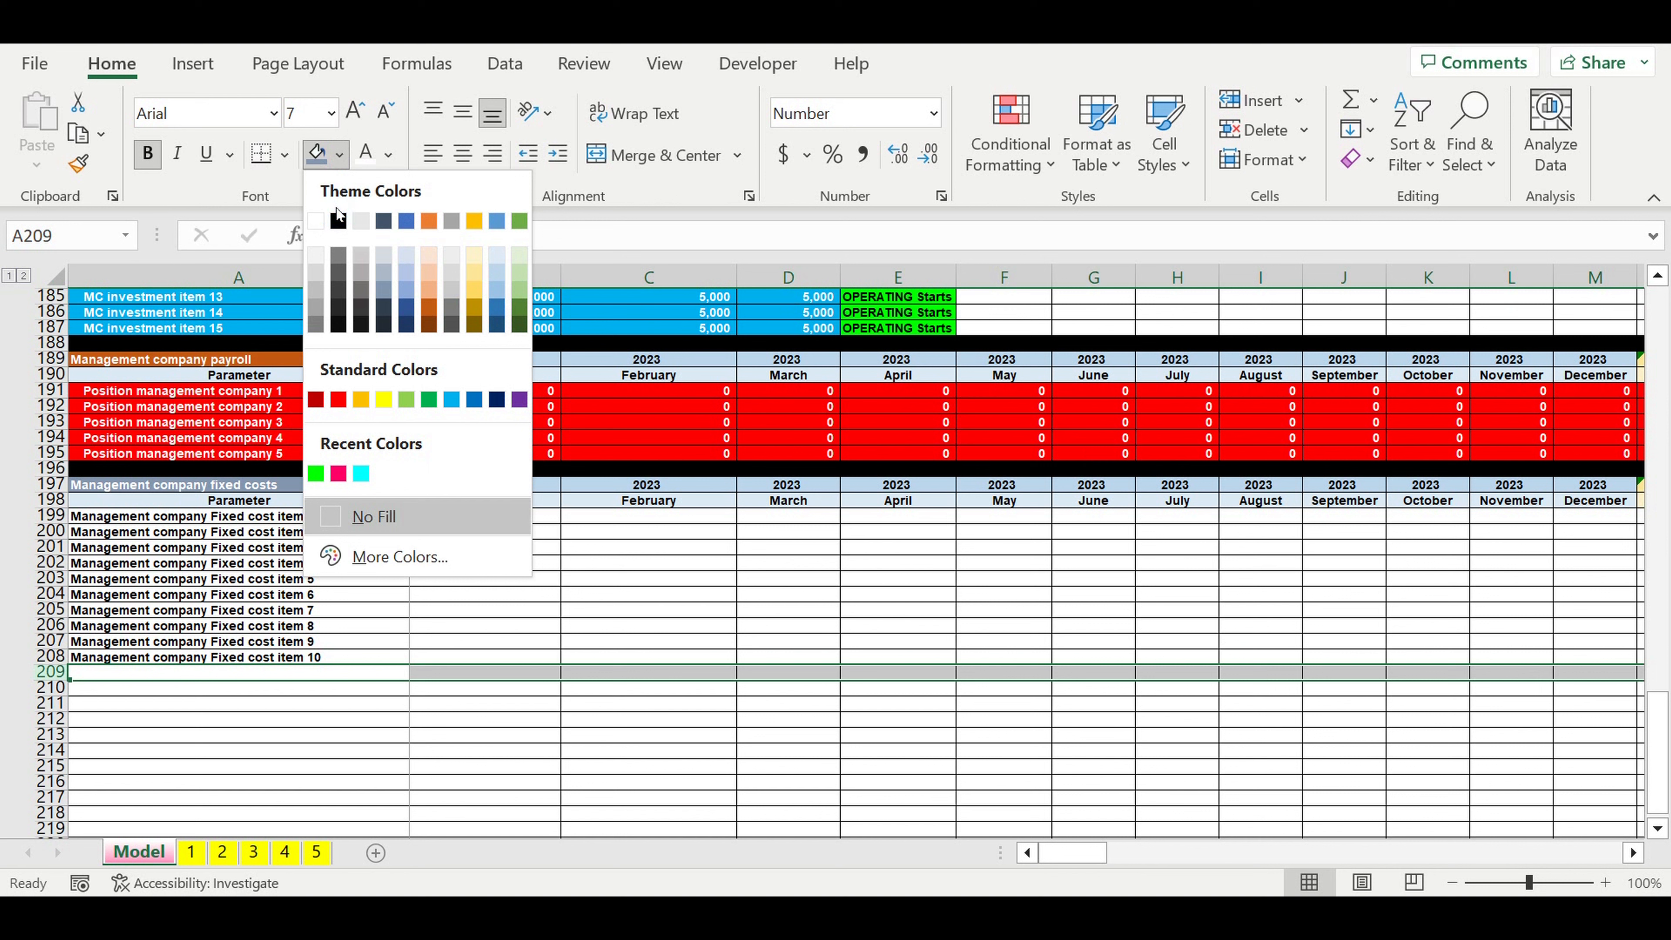
click(338, 220)
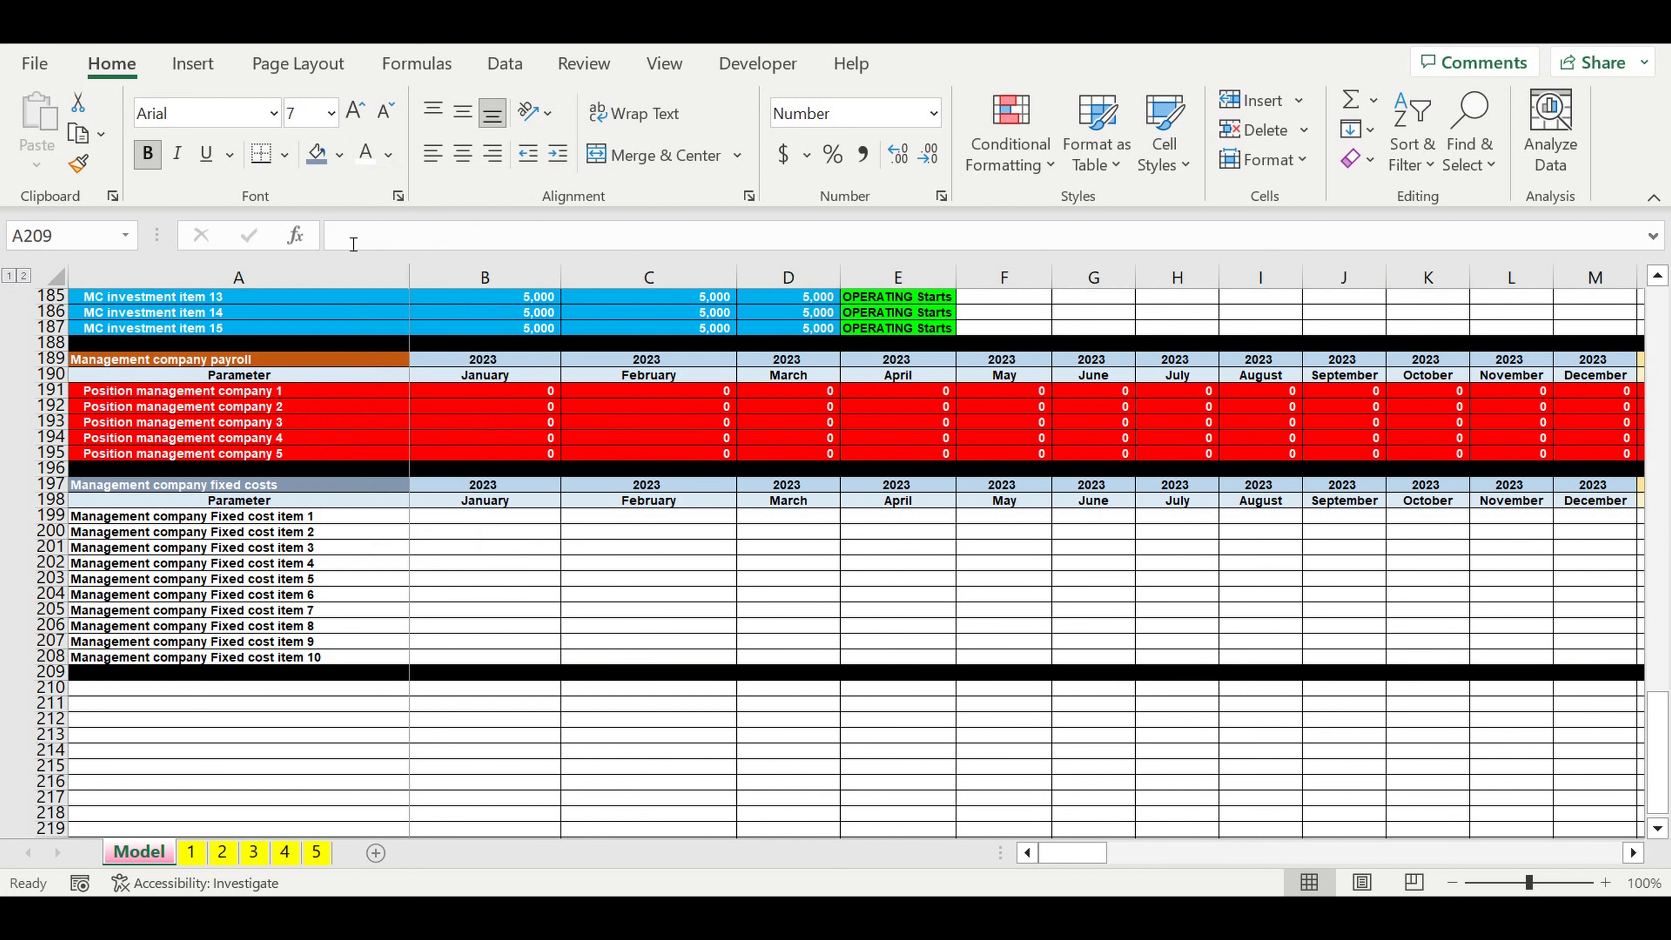
- Increase the indent of the fixed cost item names in A199:A208
drag(309, 515, 316, 658)
click(557, 153)
click(570, 625)
- Enter =$B157*B$134 in B199 for the first fixed cost item and fill the formula through DQ208
click(467, 523)
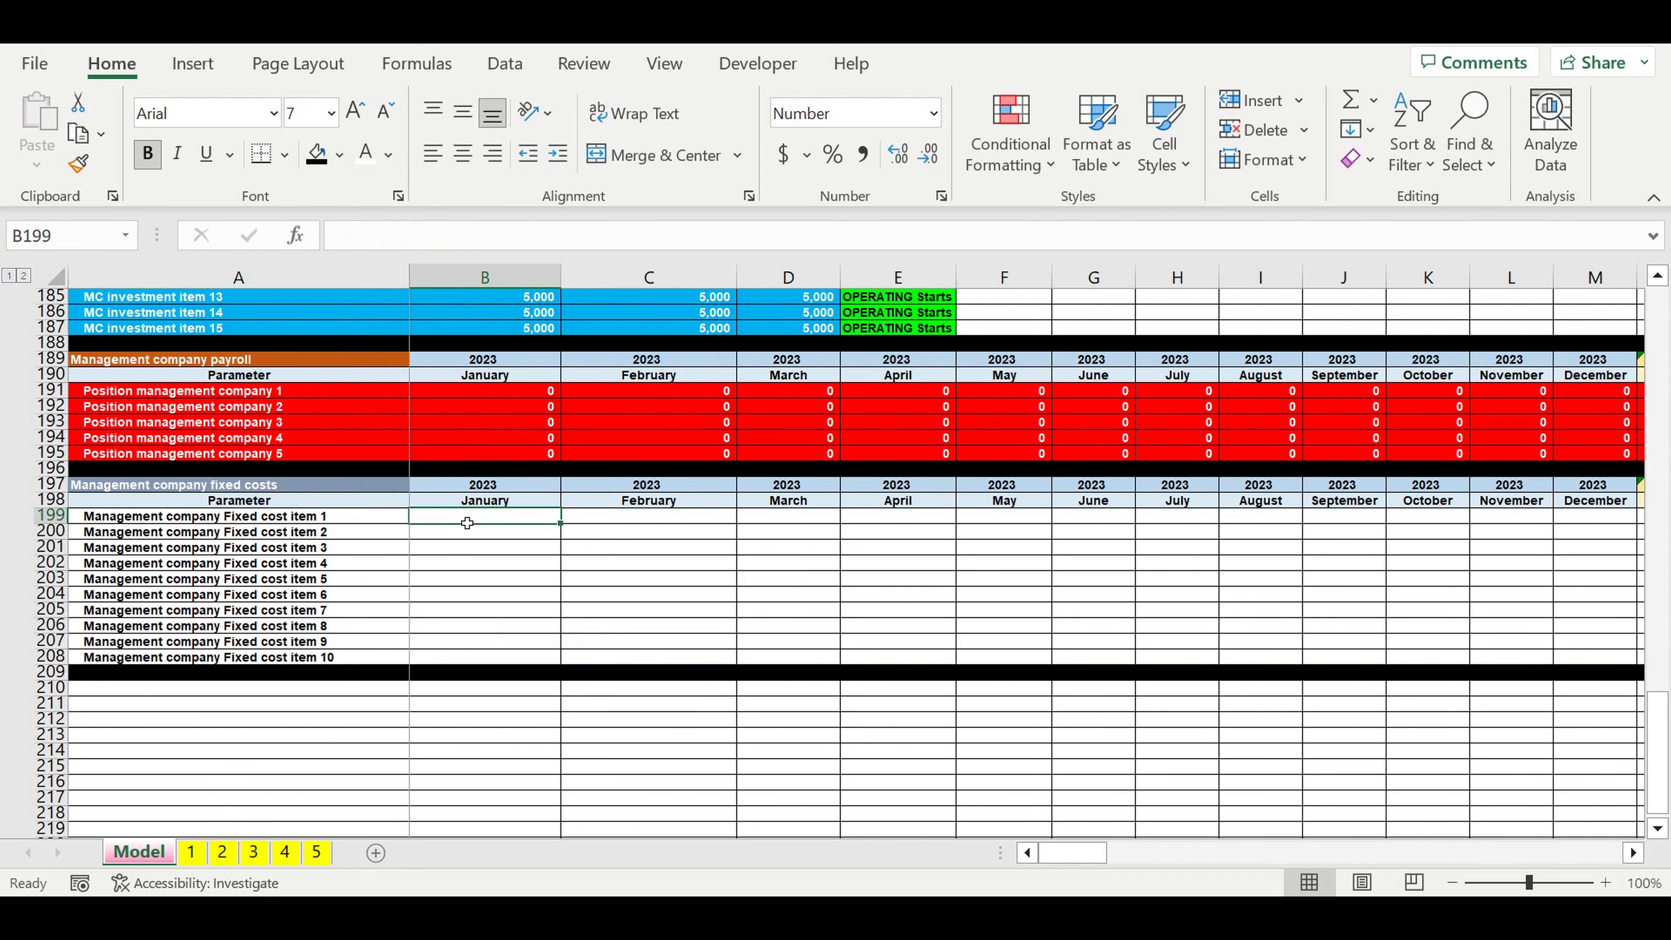
text(=)
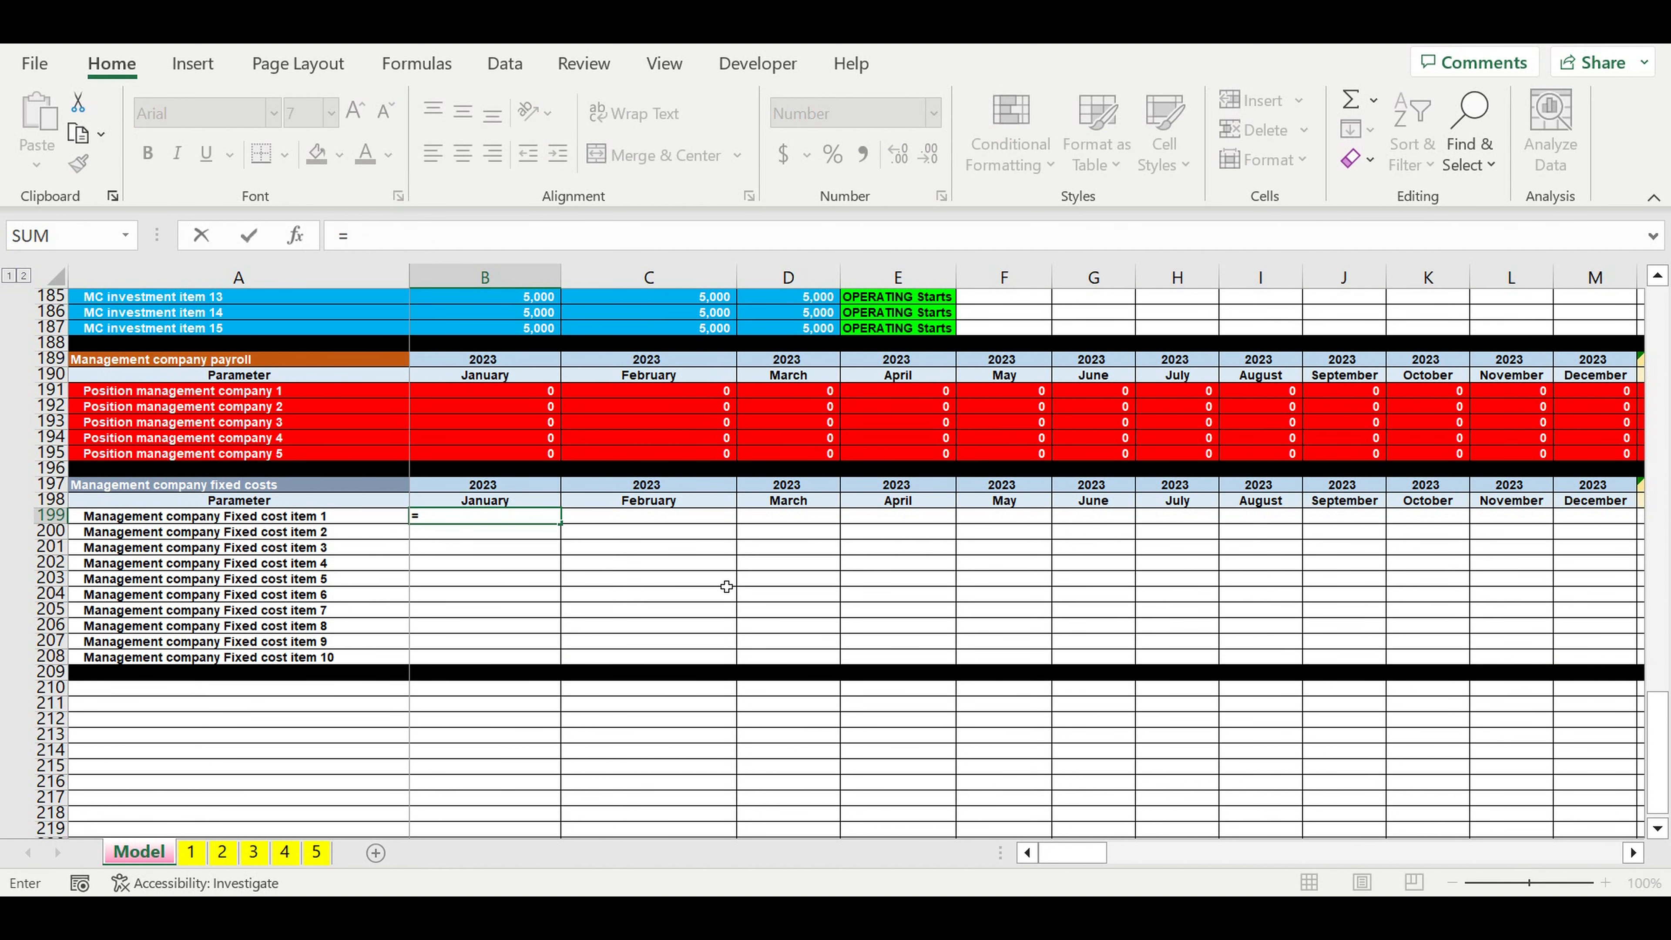
scroll(717, 582, up, 8)
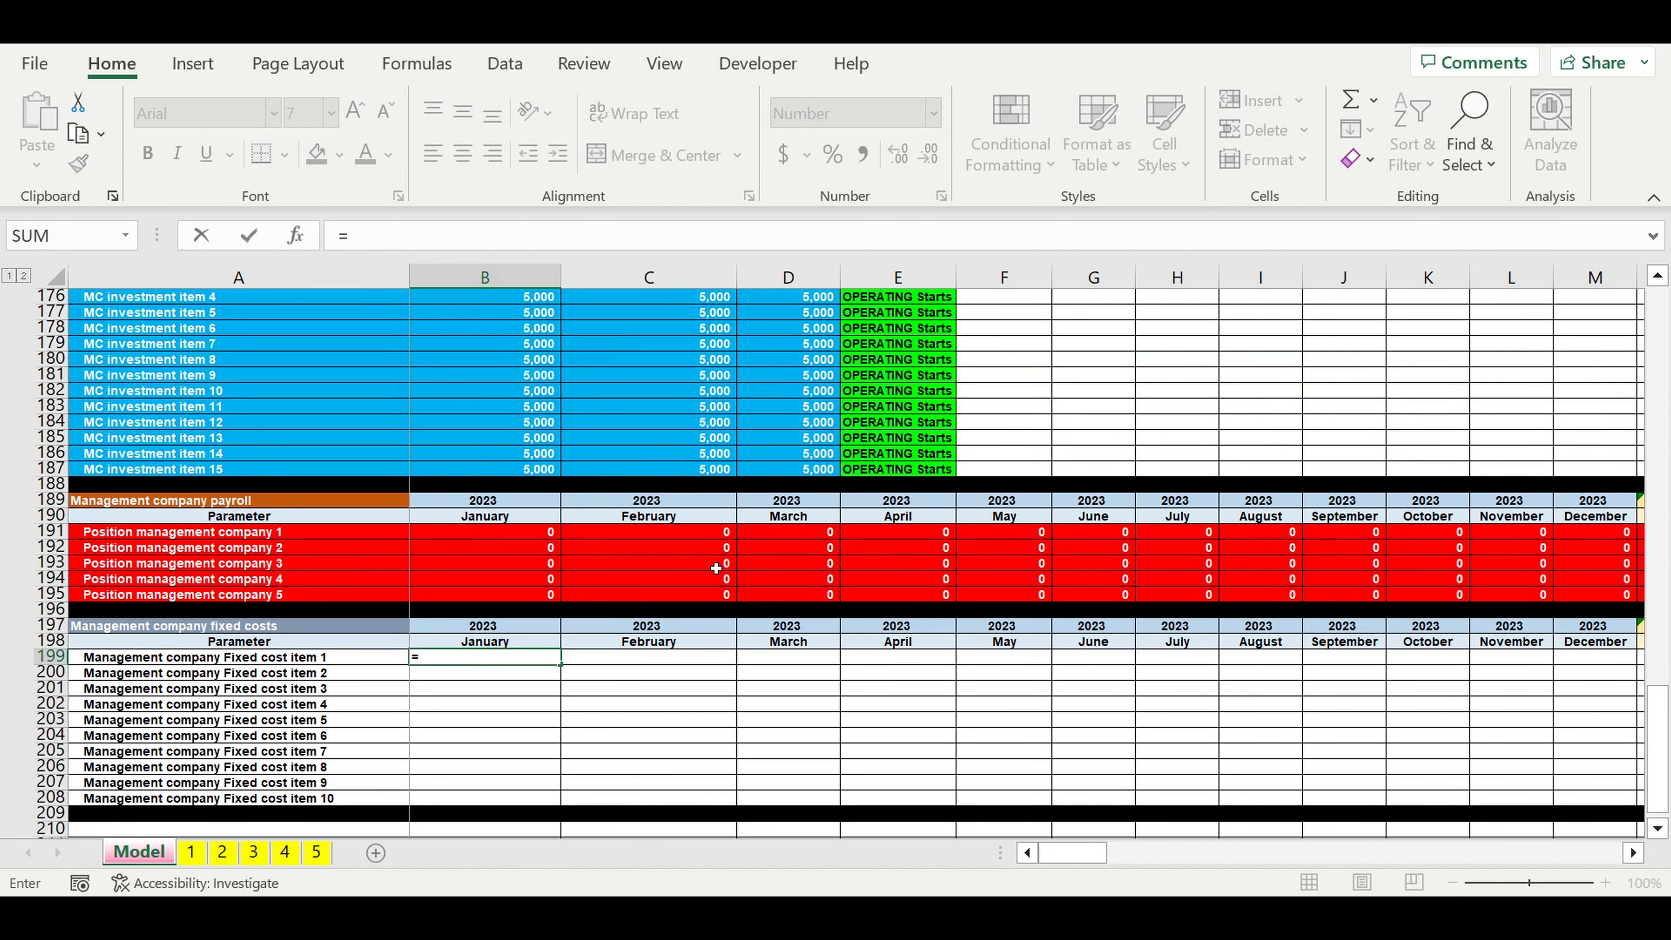
scroll(694, 560, up, 7)
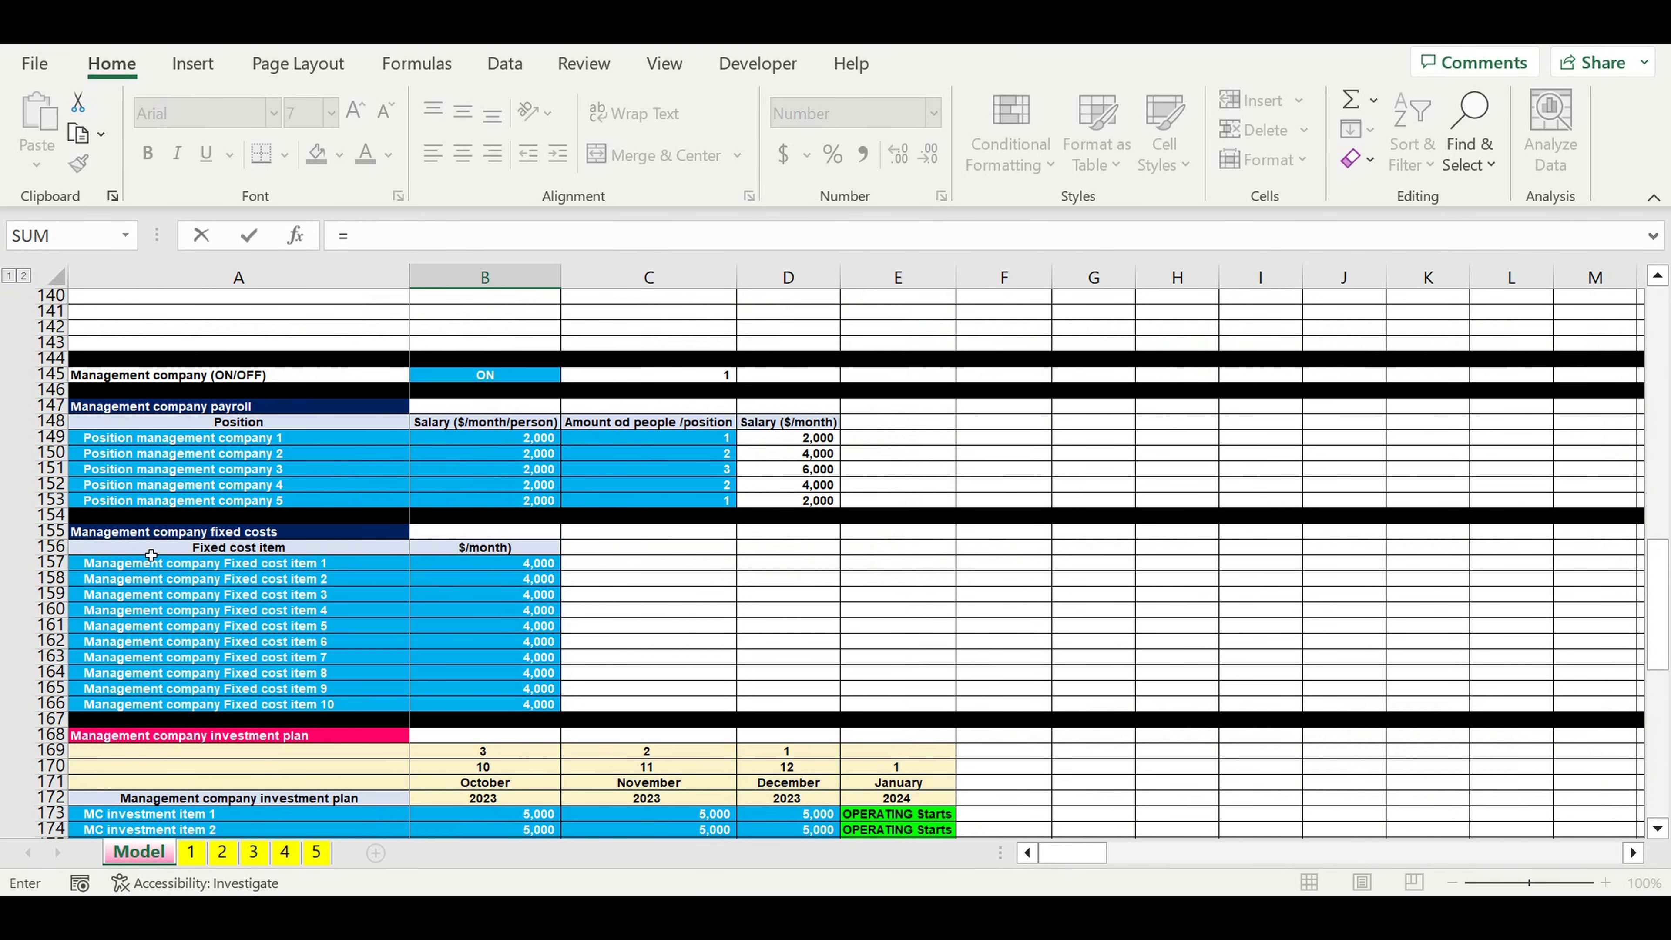
click(519, 569)
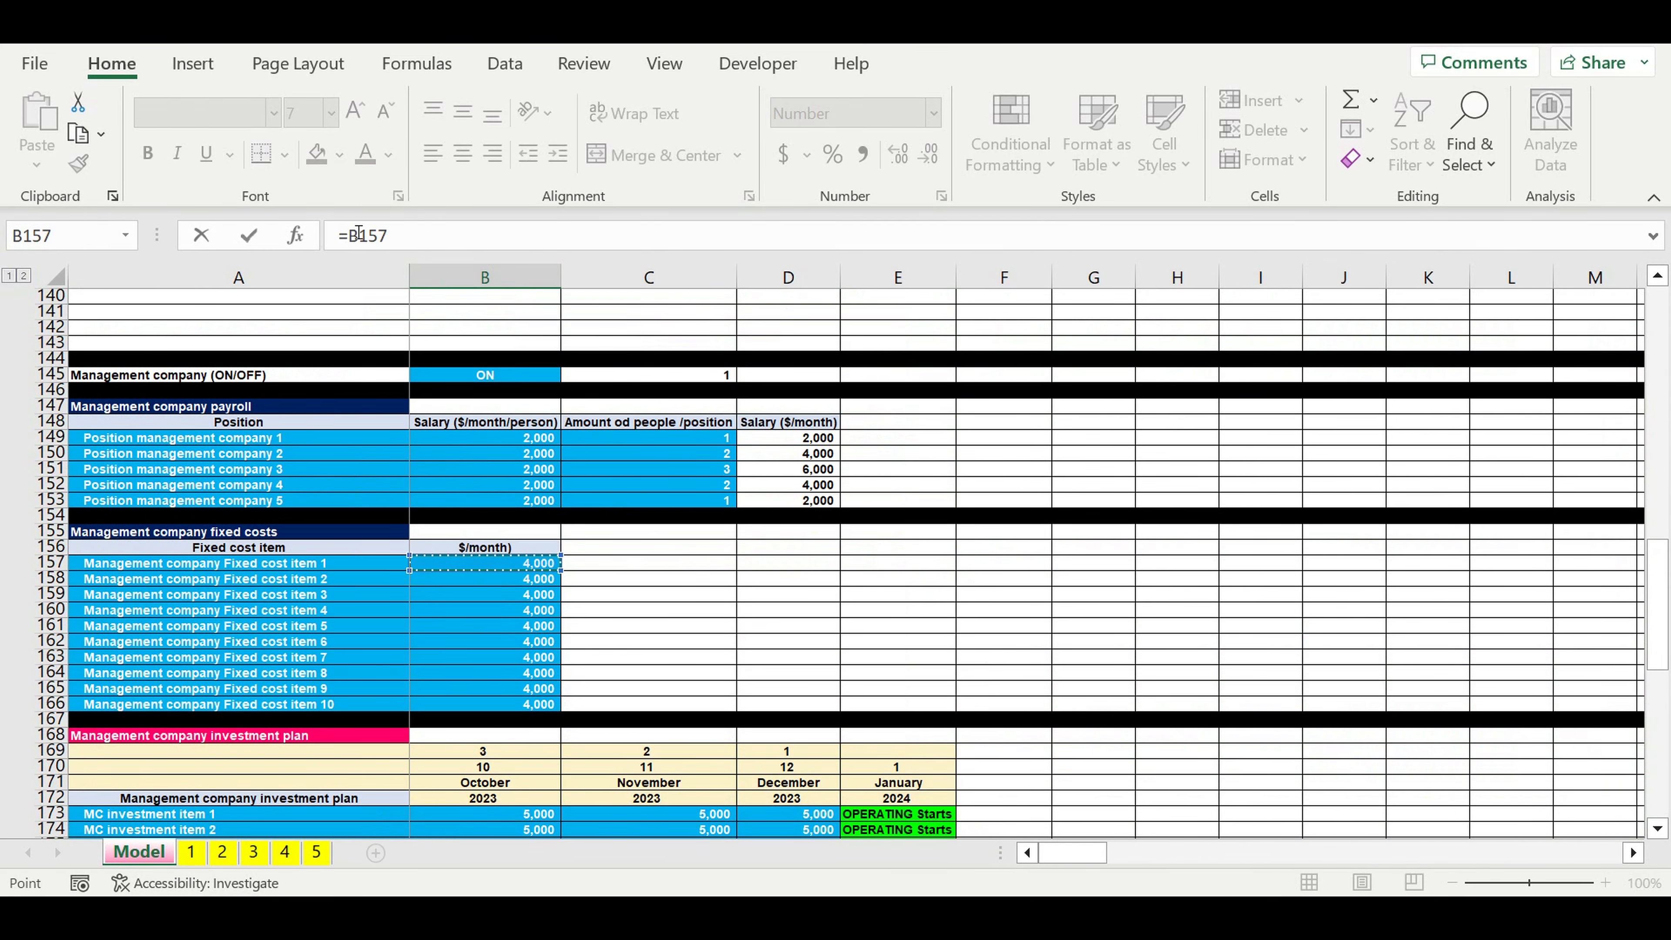
click(351, 245)
text($)
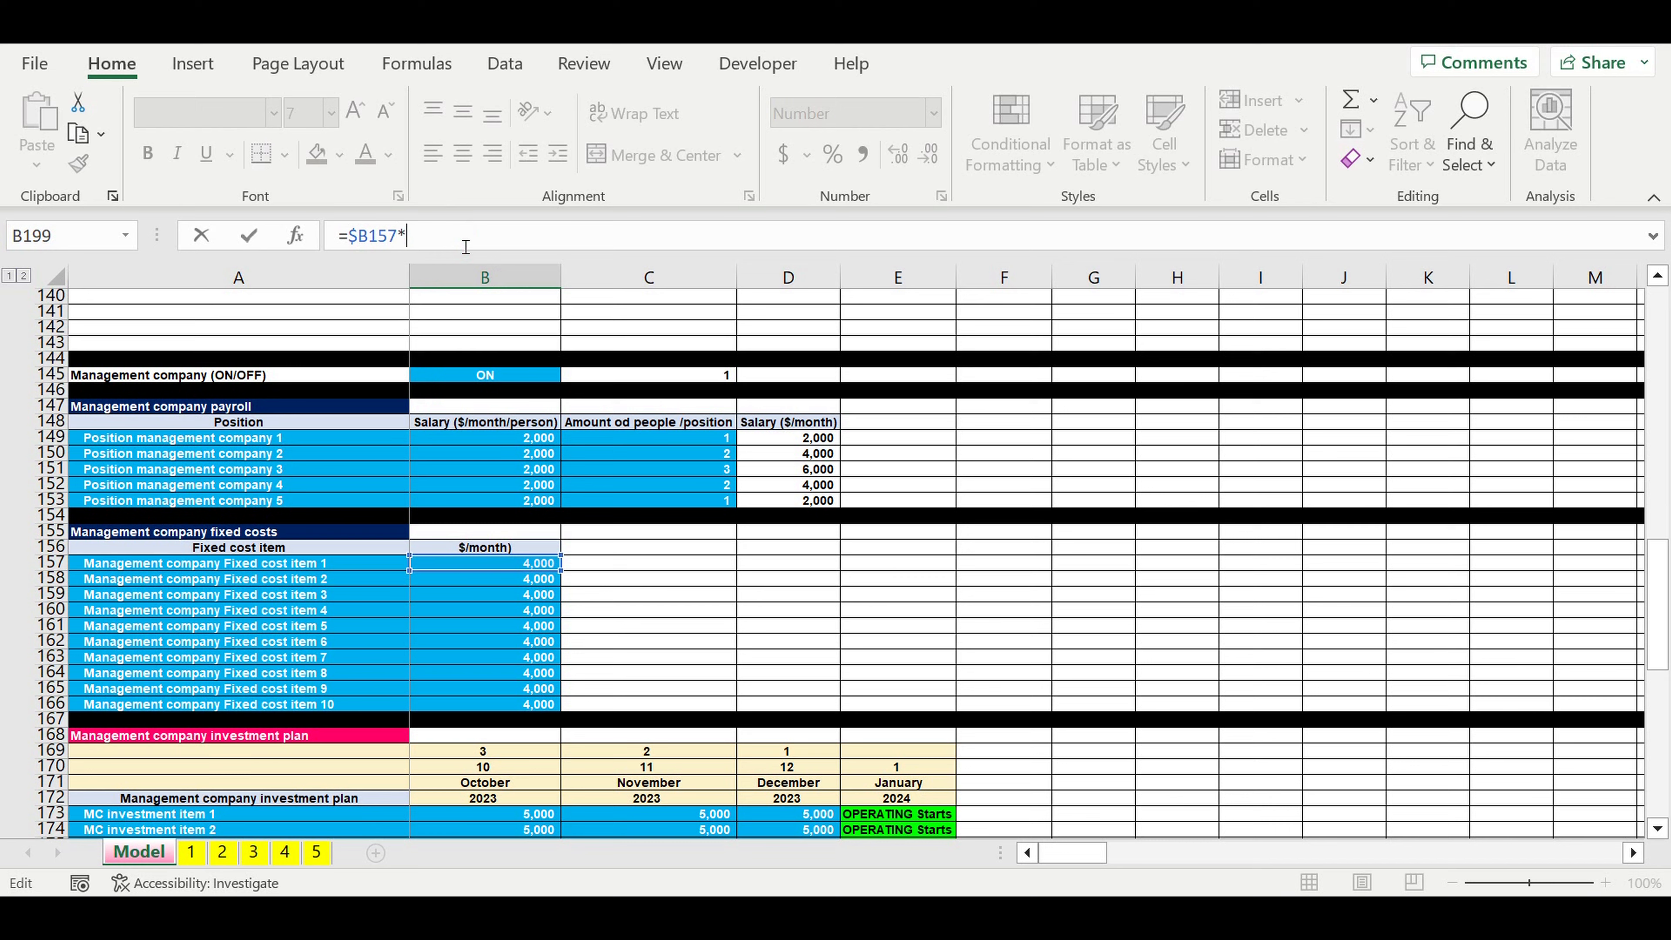
scroll(725, 403, up, 20)
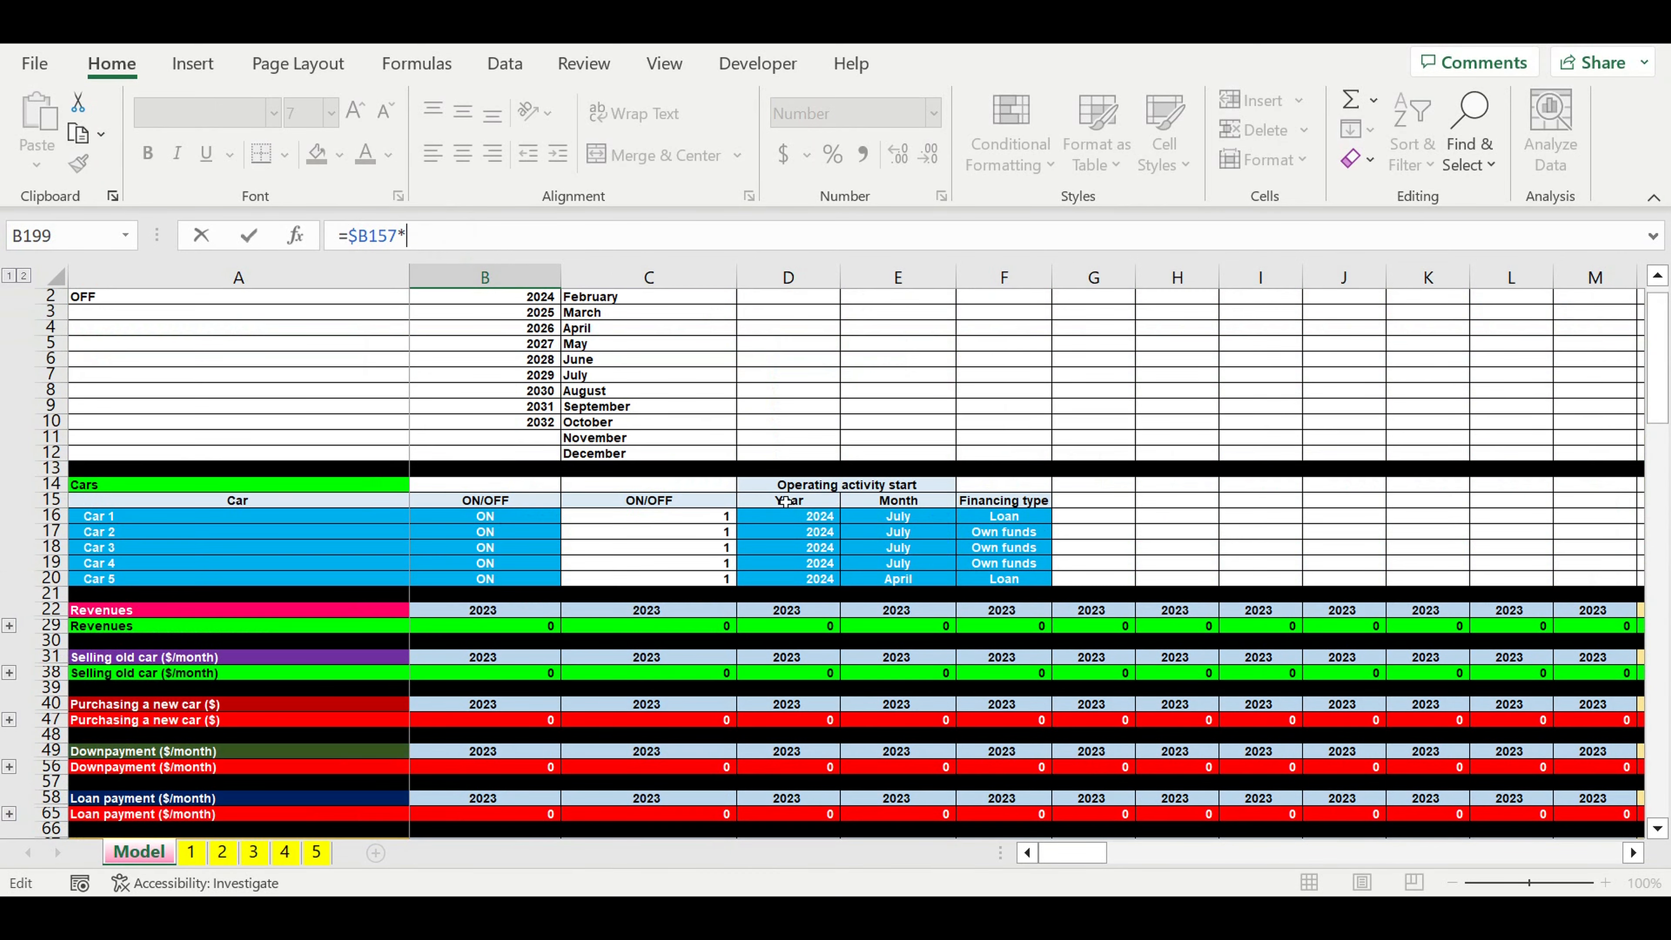
scroll(786, 500, down, 13)
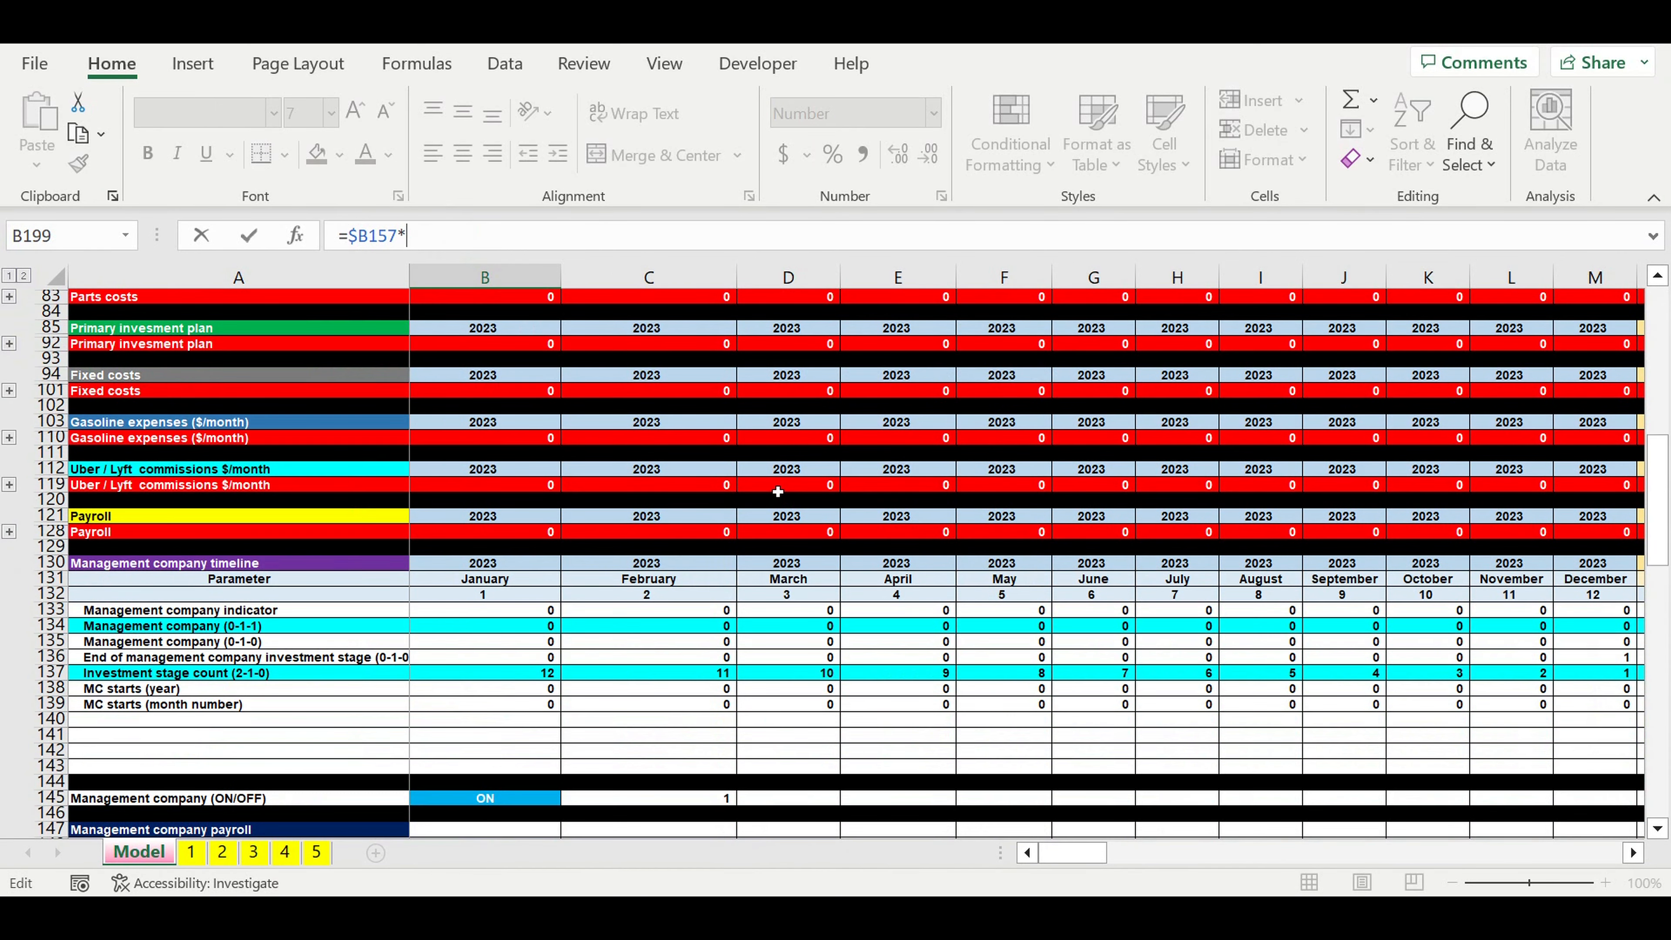
click(463, 628)
click(412, 237)
click(417, 236)
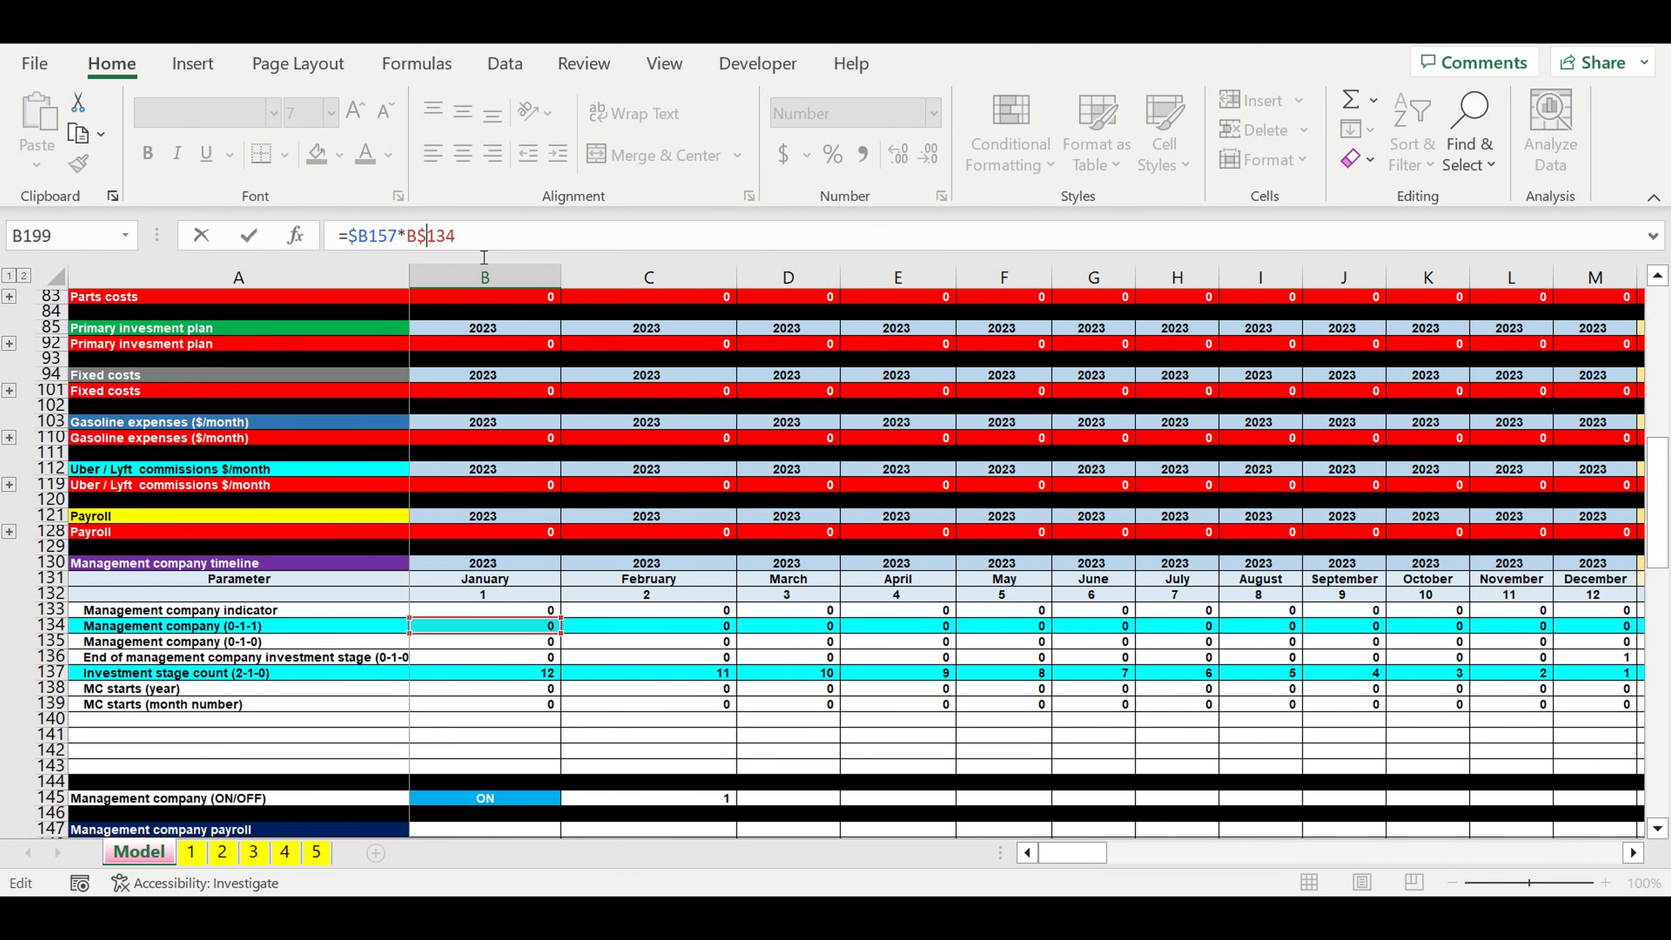
key(Return)
click(525, 577)
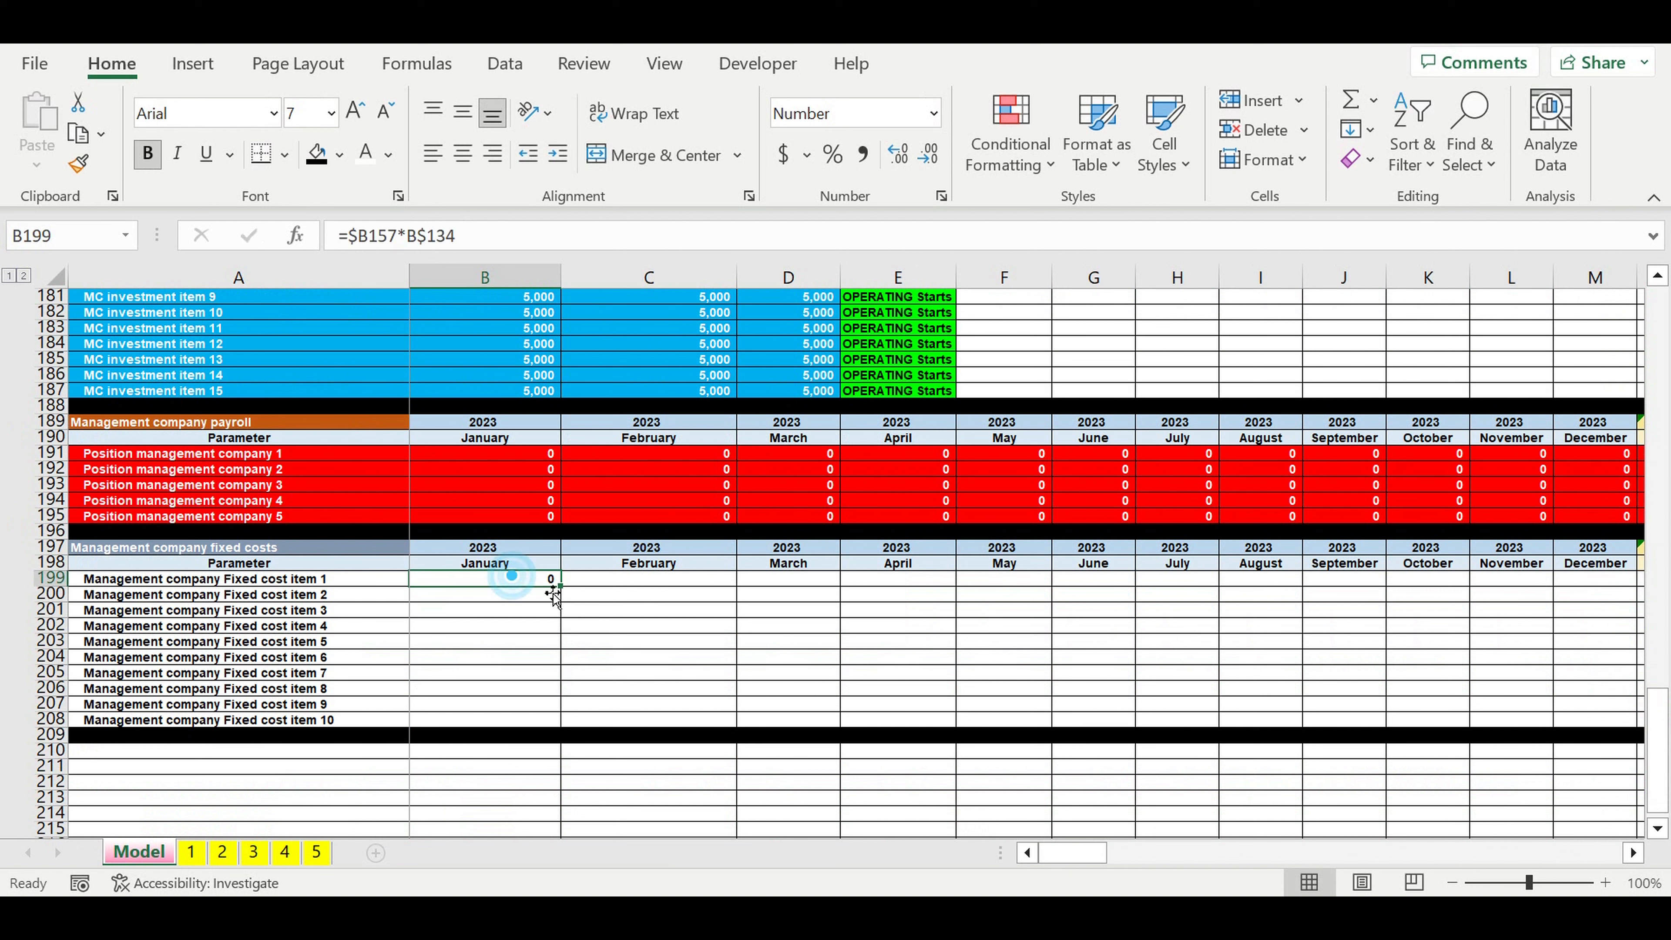
drag(560, 585, 1410, 641)
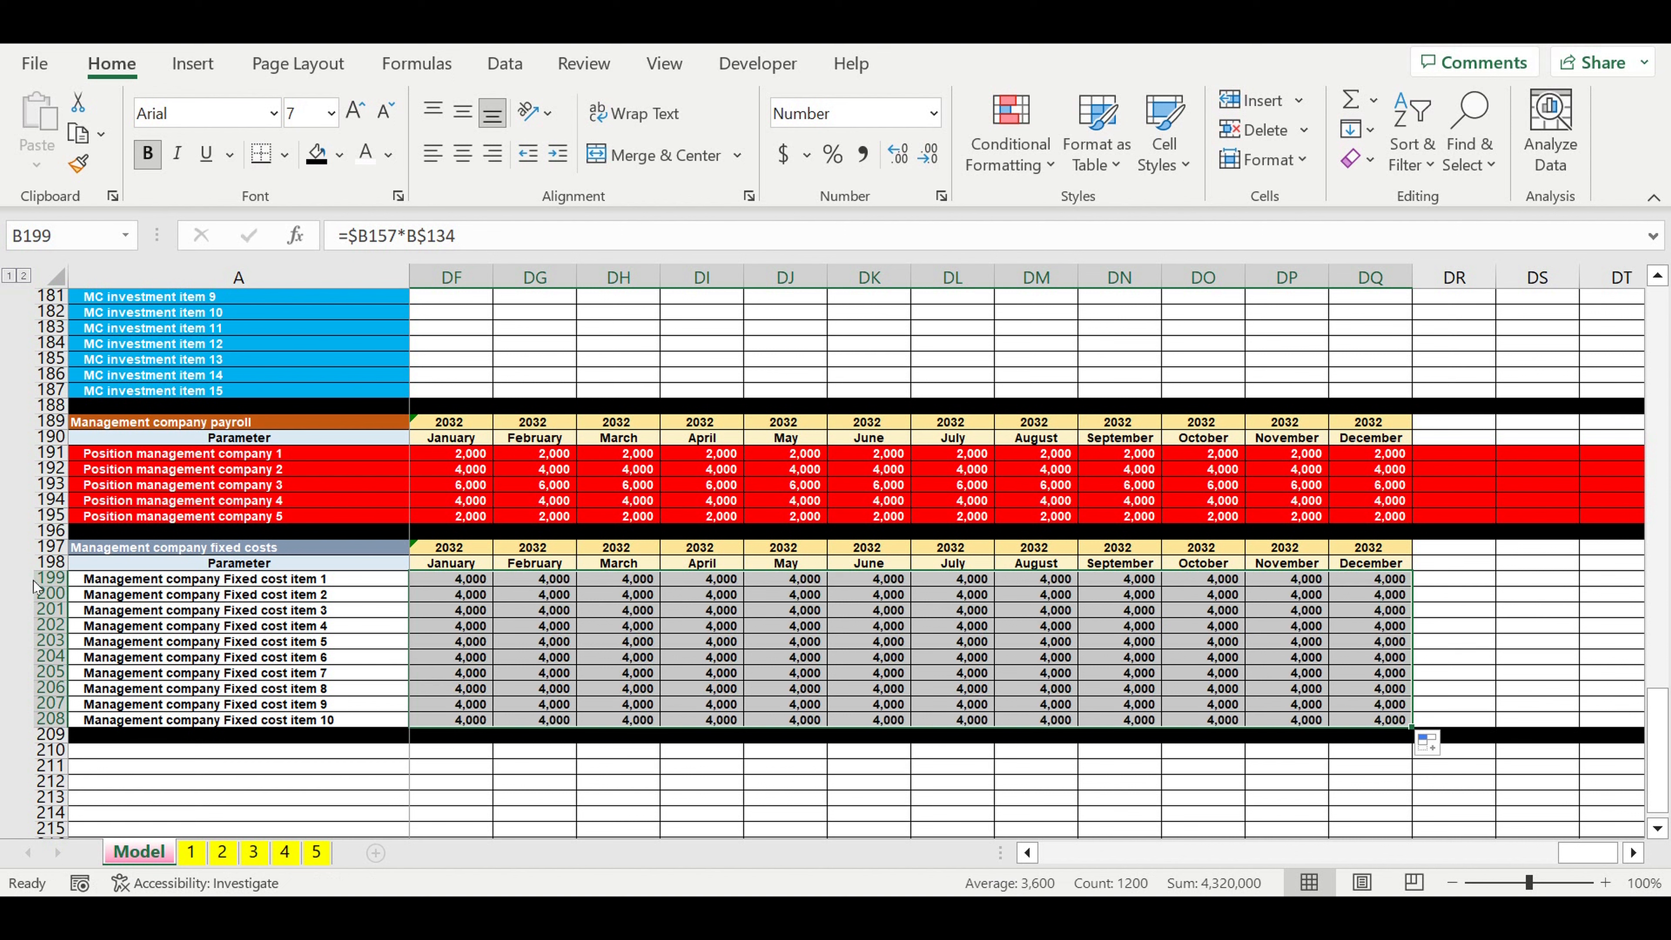
- Format the whole rows 199 to 208 of the fixed costs section with white text and a red fill
drag(50, 577, 50, 718)
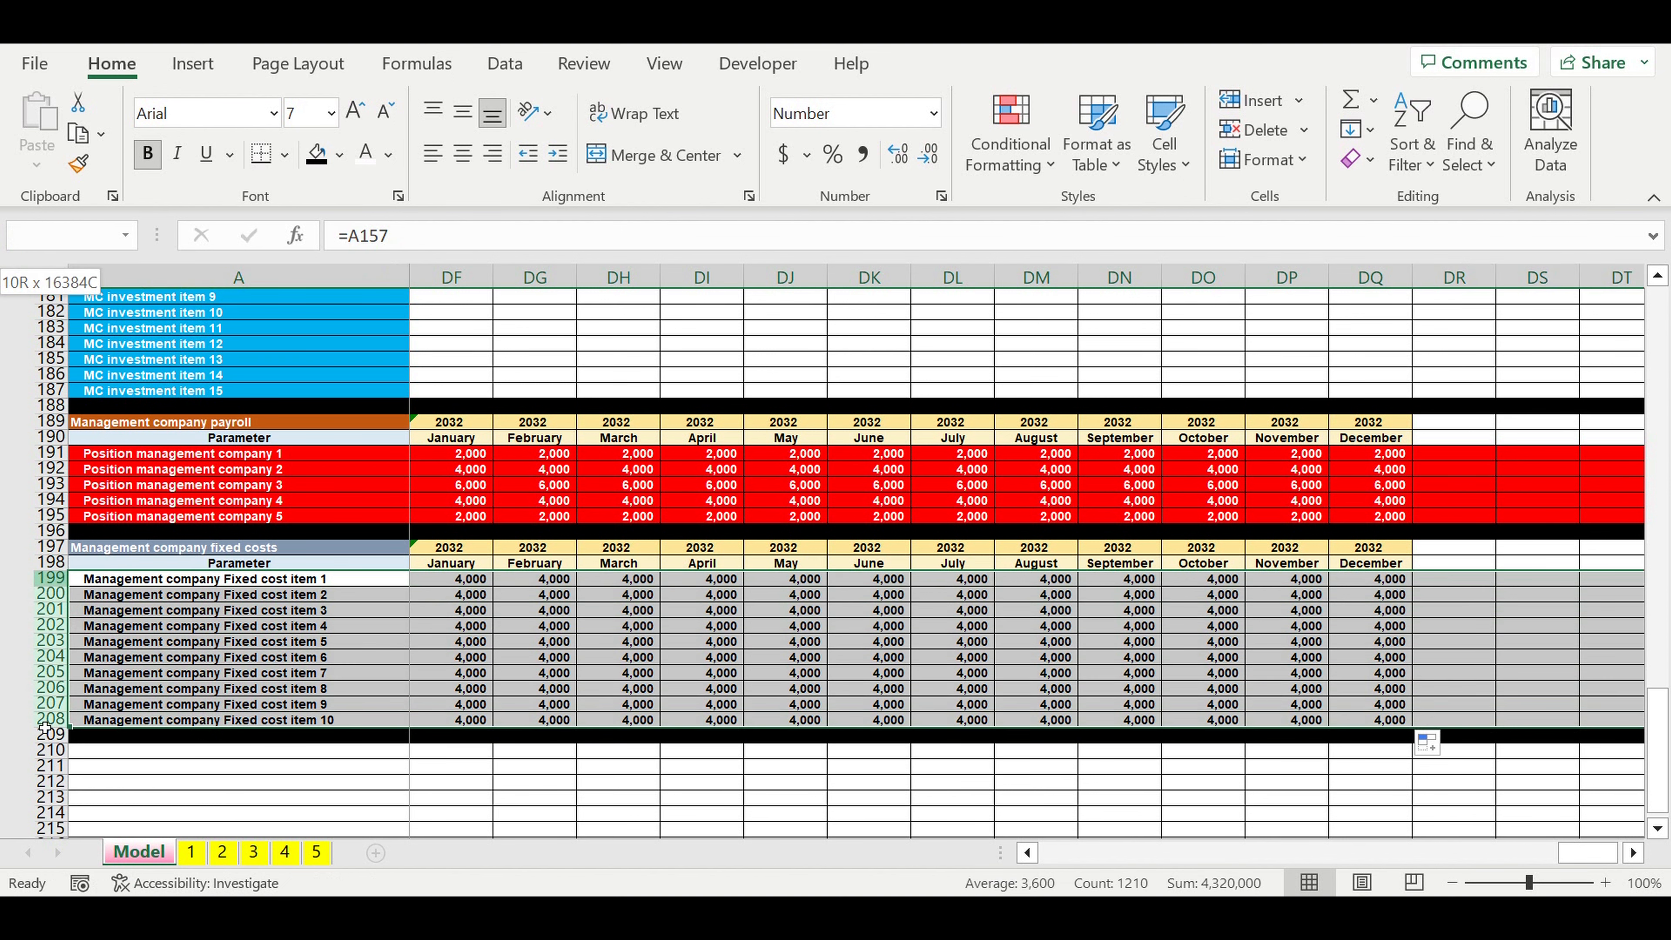
click(365, 153)
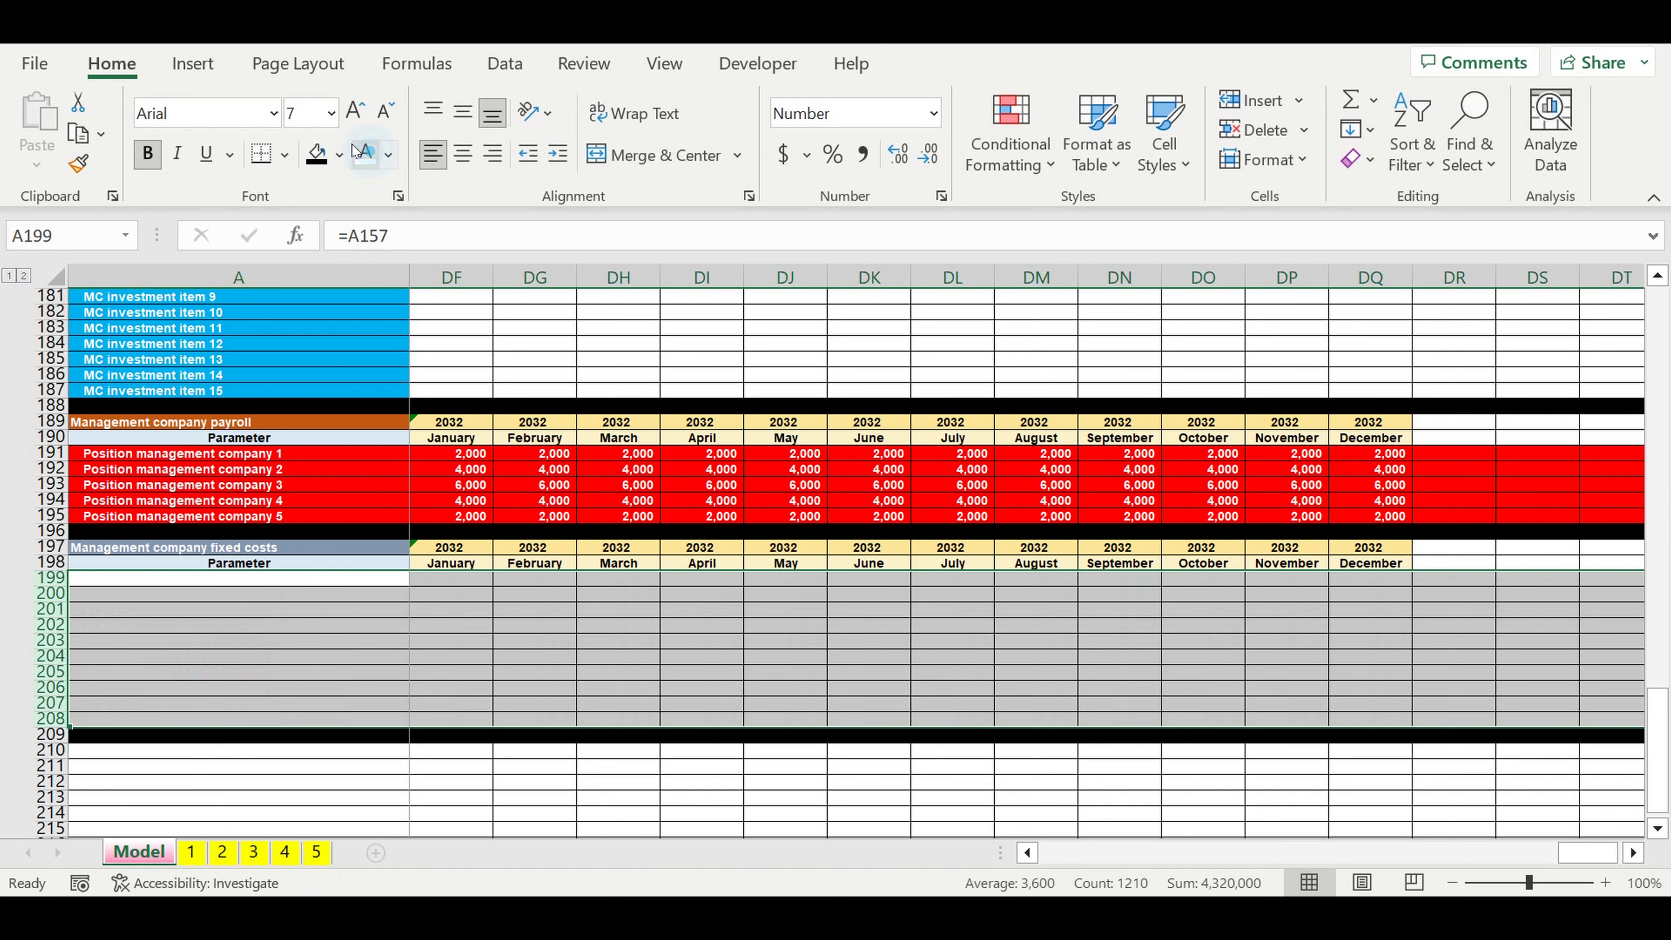
click(340, 153)
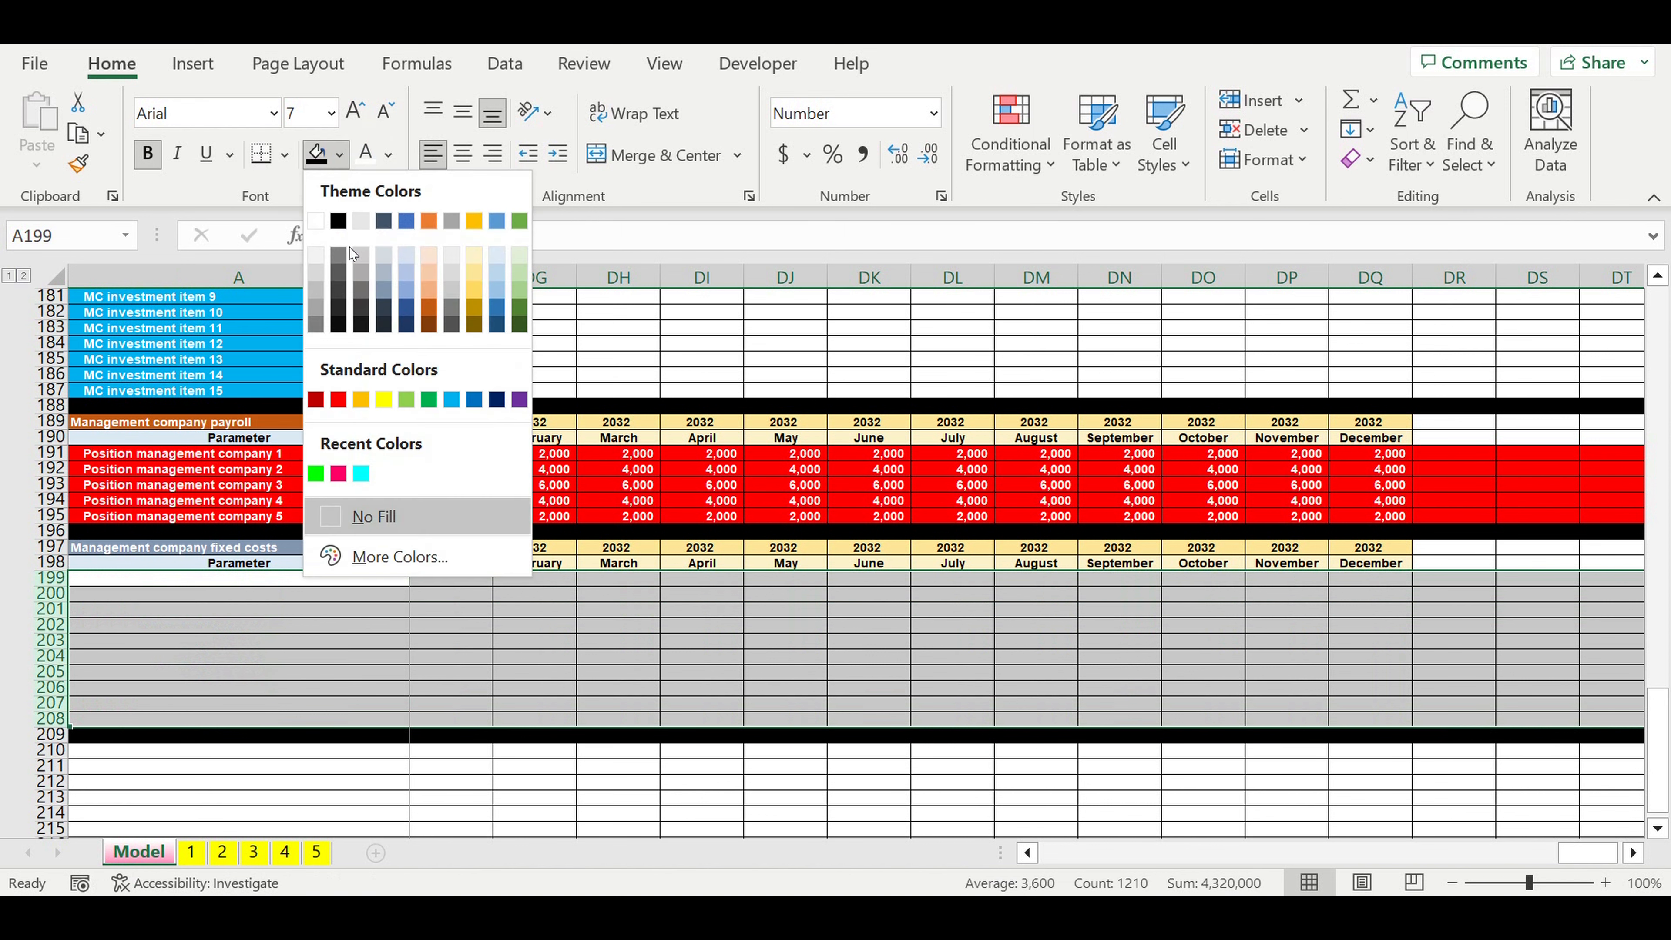
click(338, 399)
click(556, 552)
click(858, 648)
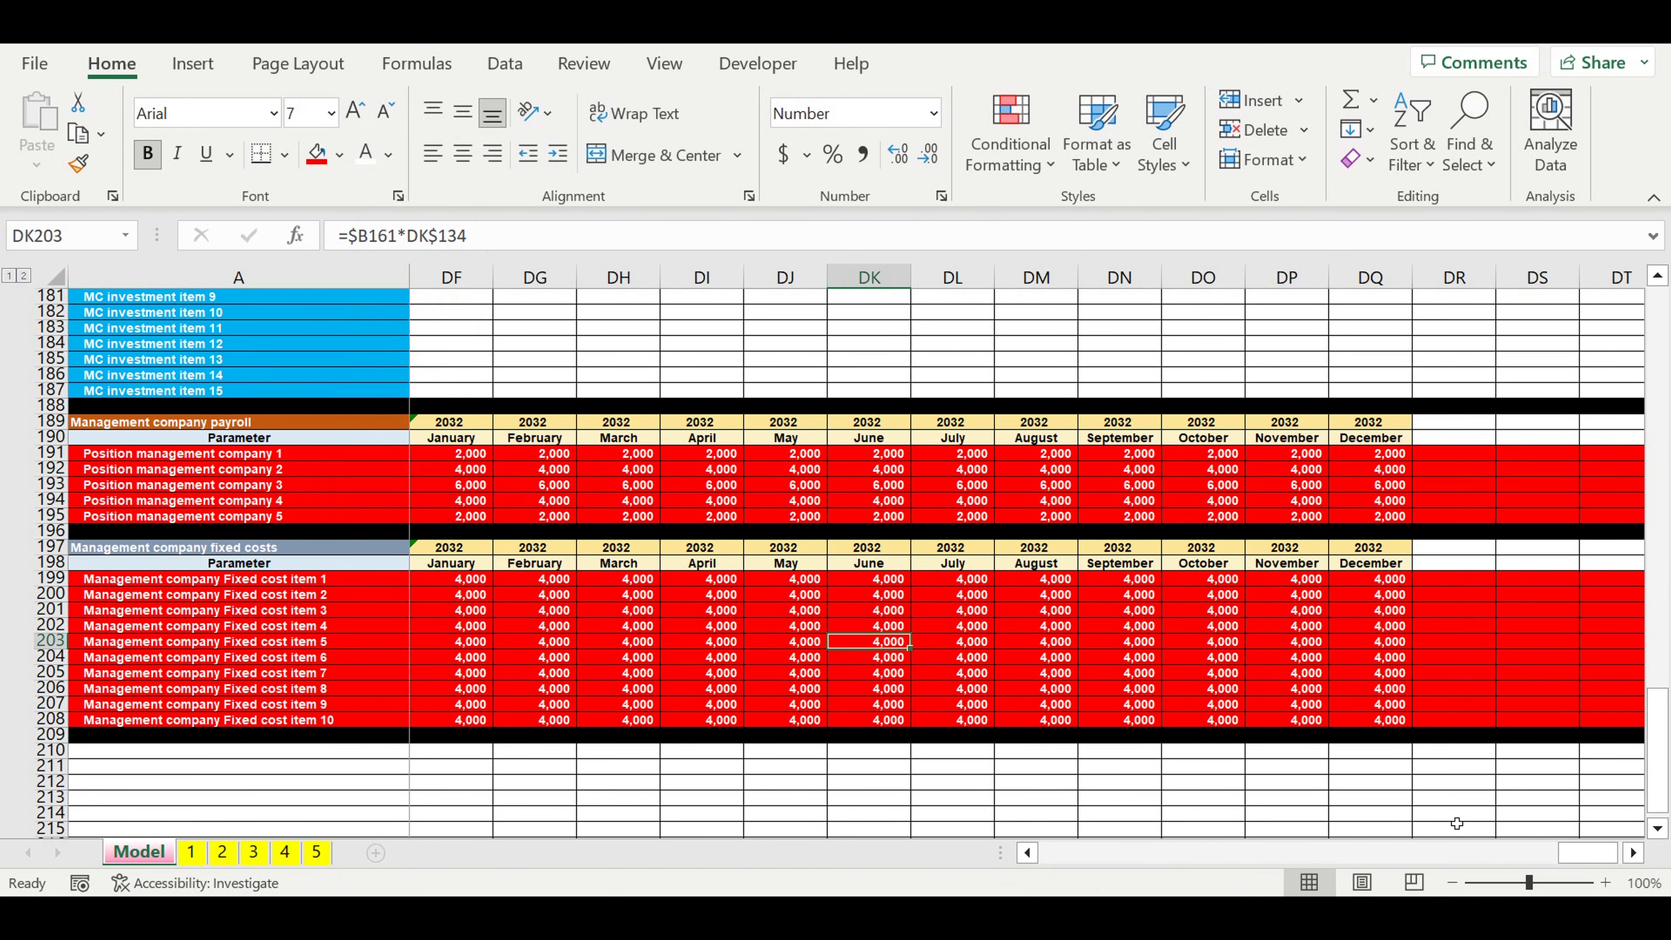
drag(1589, 854, 670, 851)
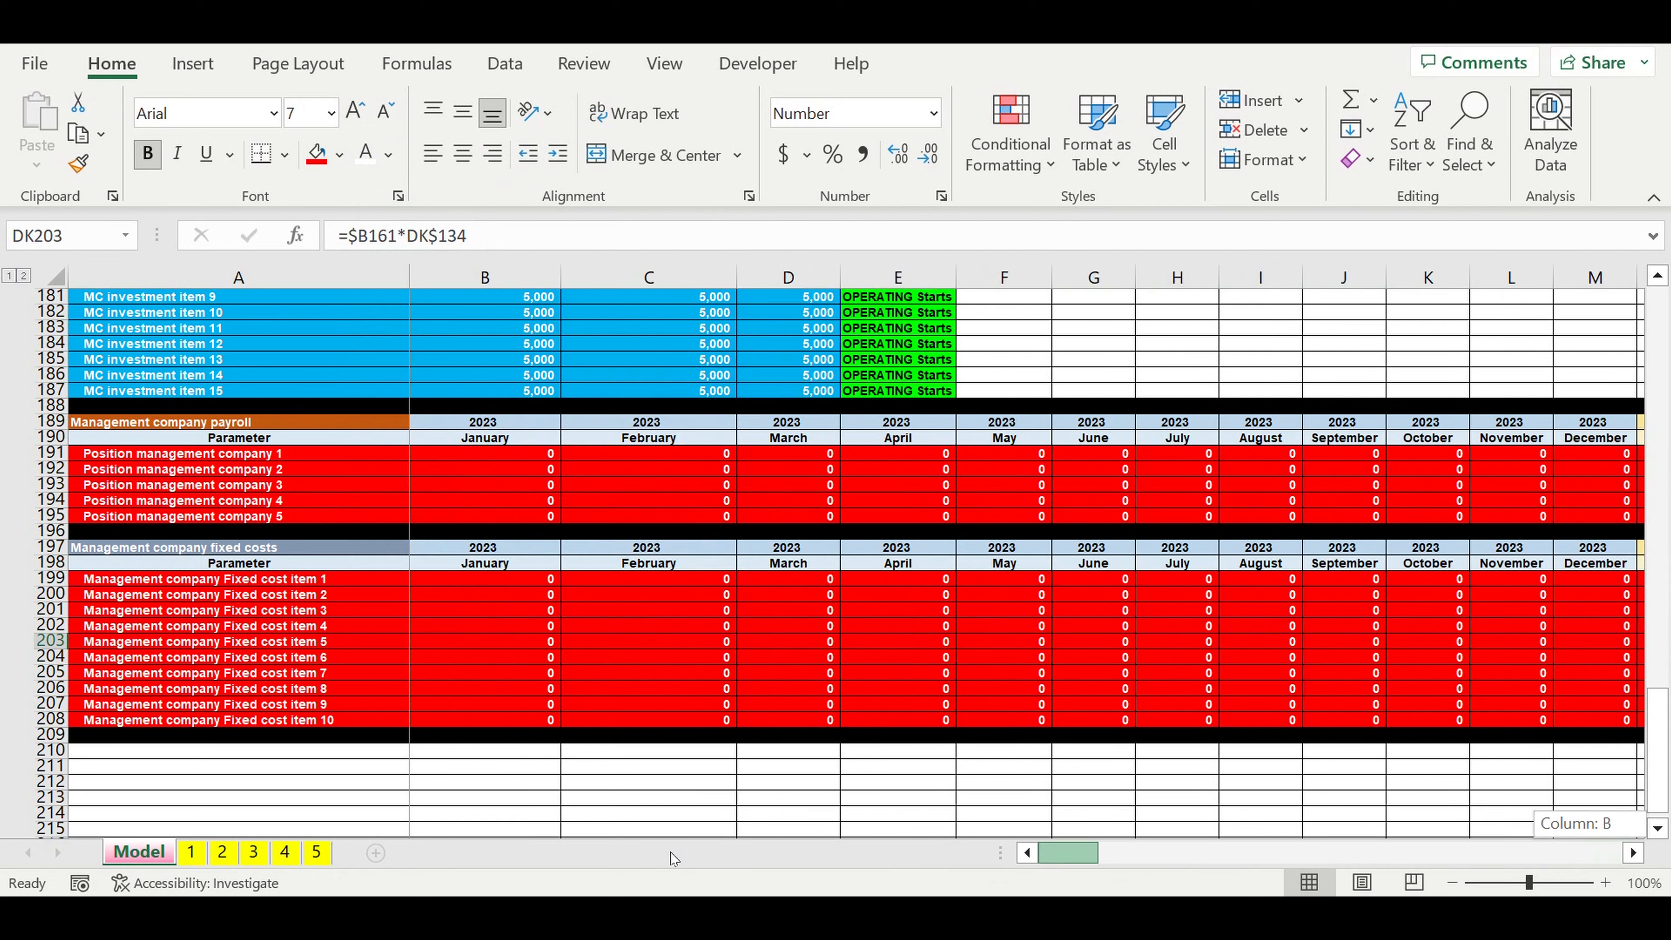
click(500, 657)
scroll(682, 466, up, 3)
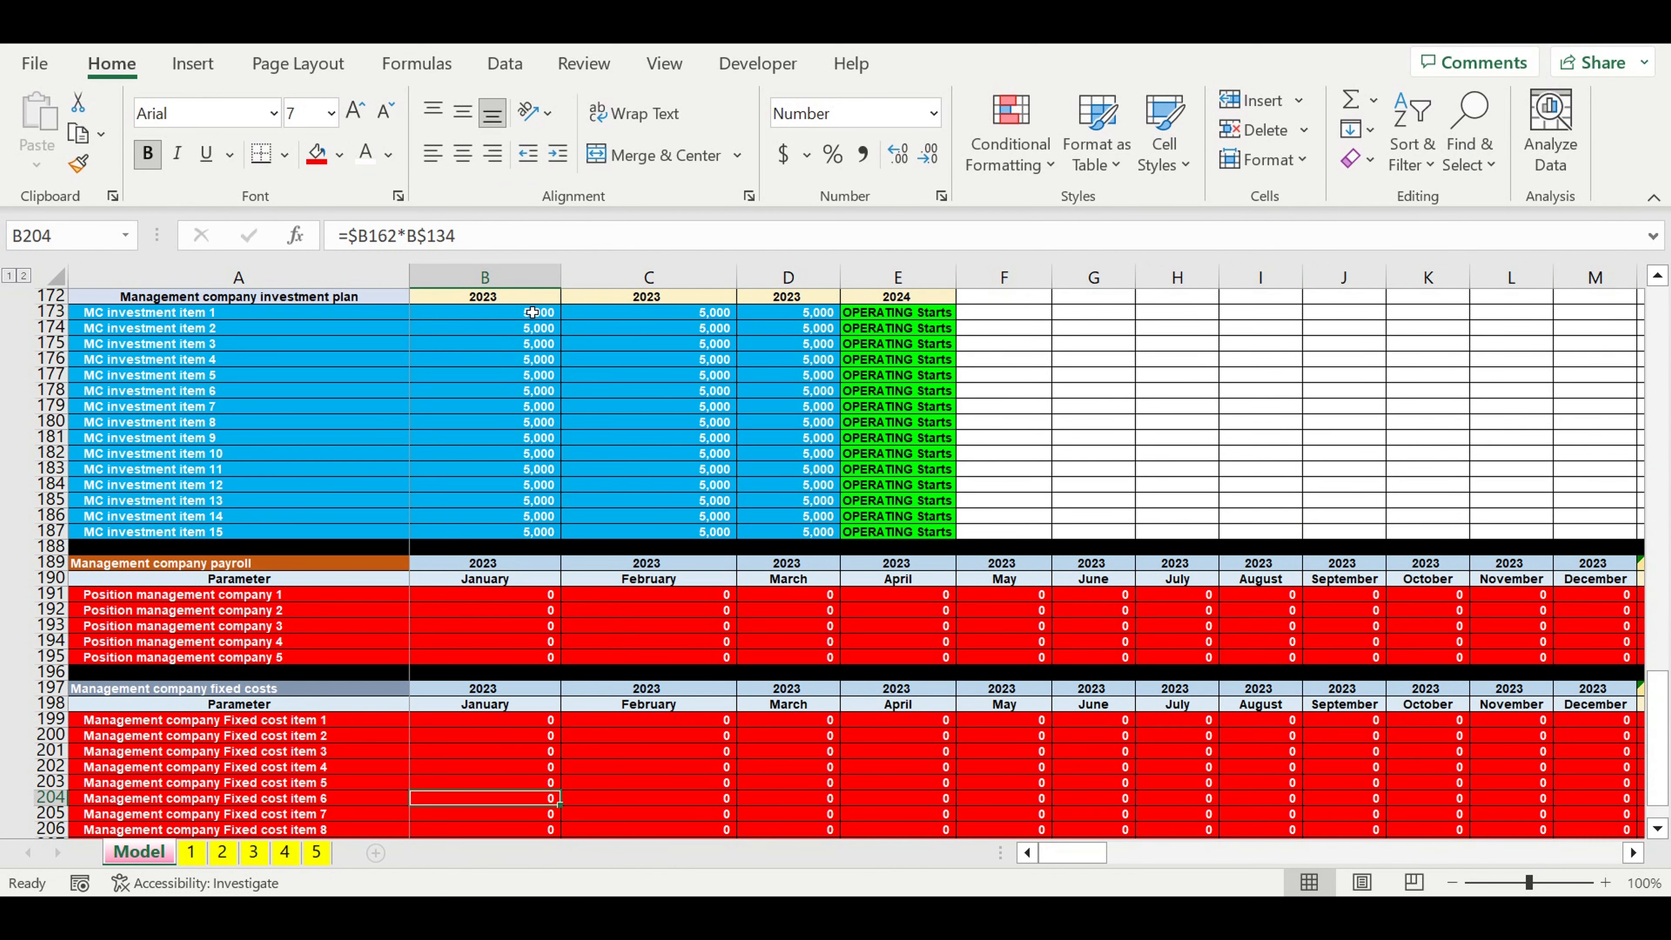
drag(530, 315, 810, 531)
click(377, 475)
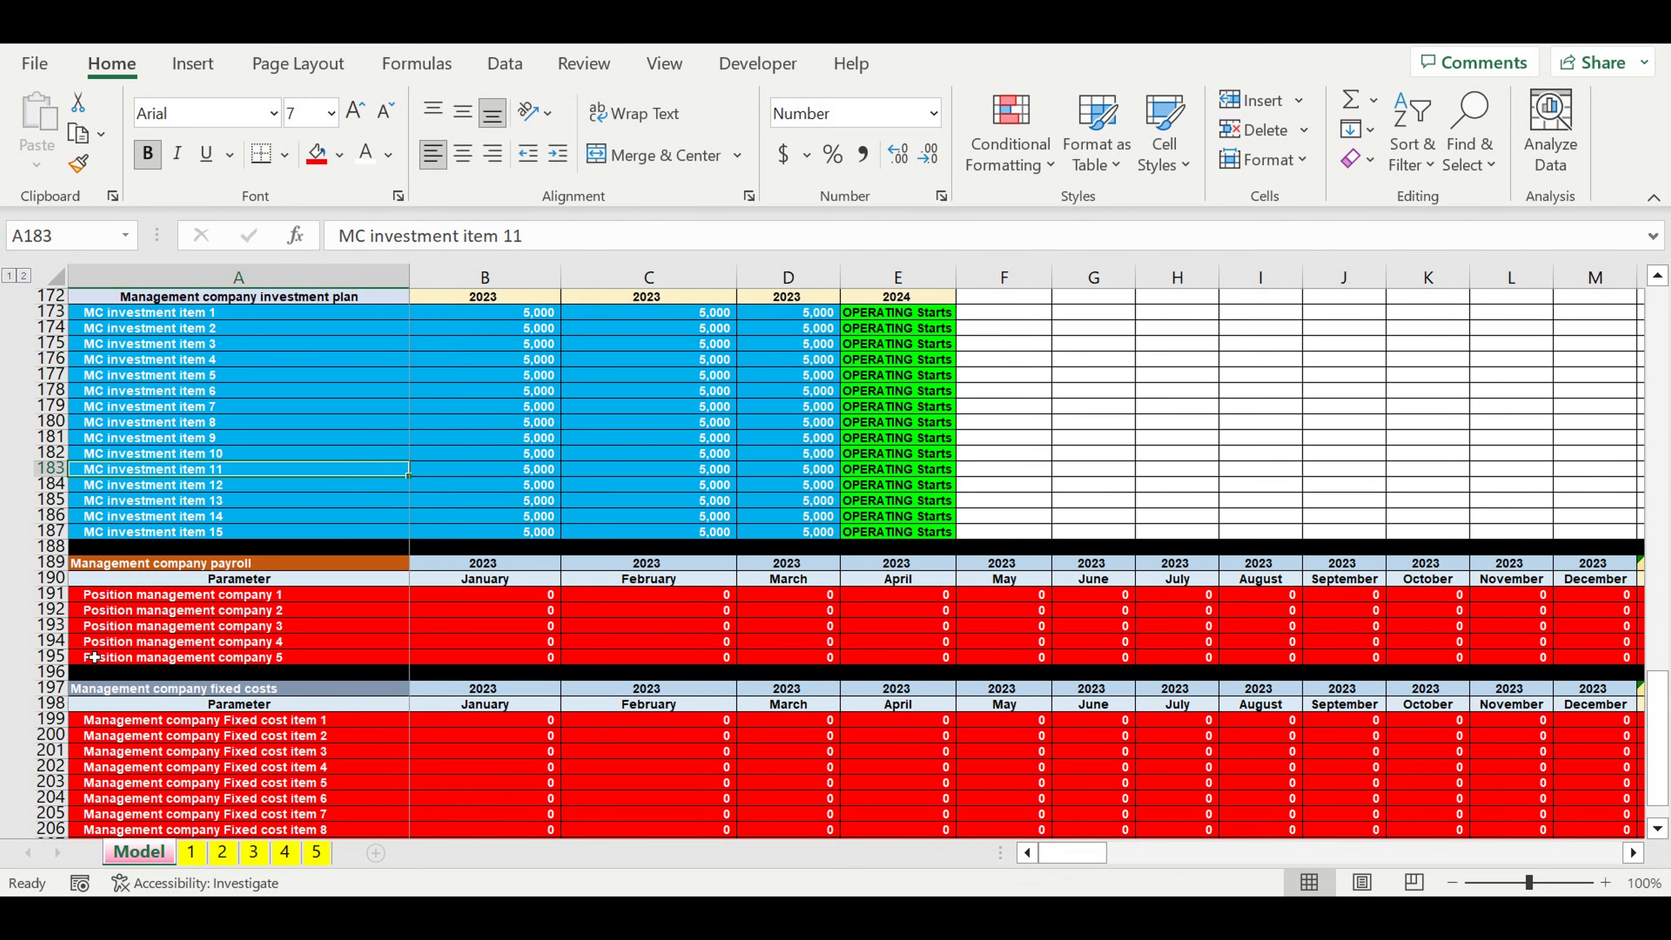
- Copy the fixed costs header rows 197:198 and paste them at A210 under the black separator row
drag(51, 688, 73, 712)
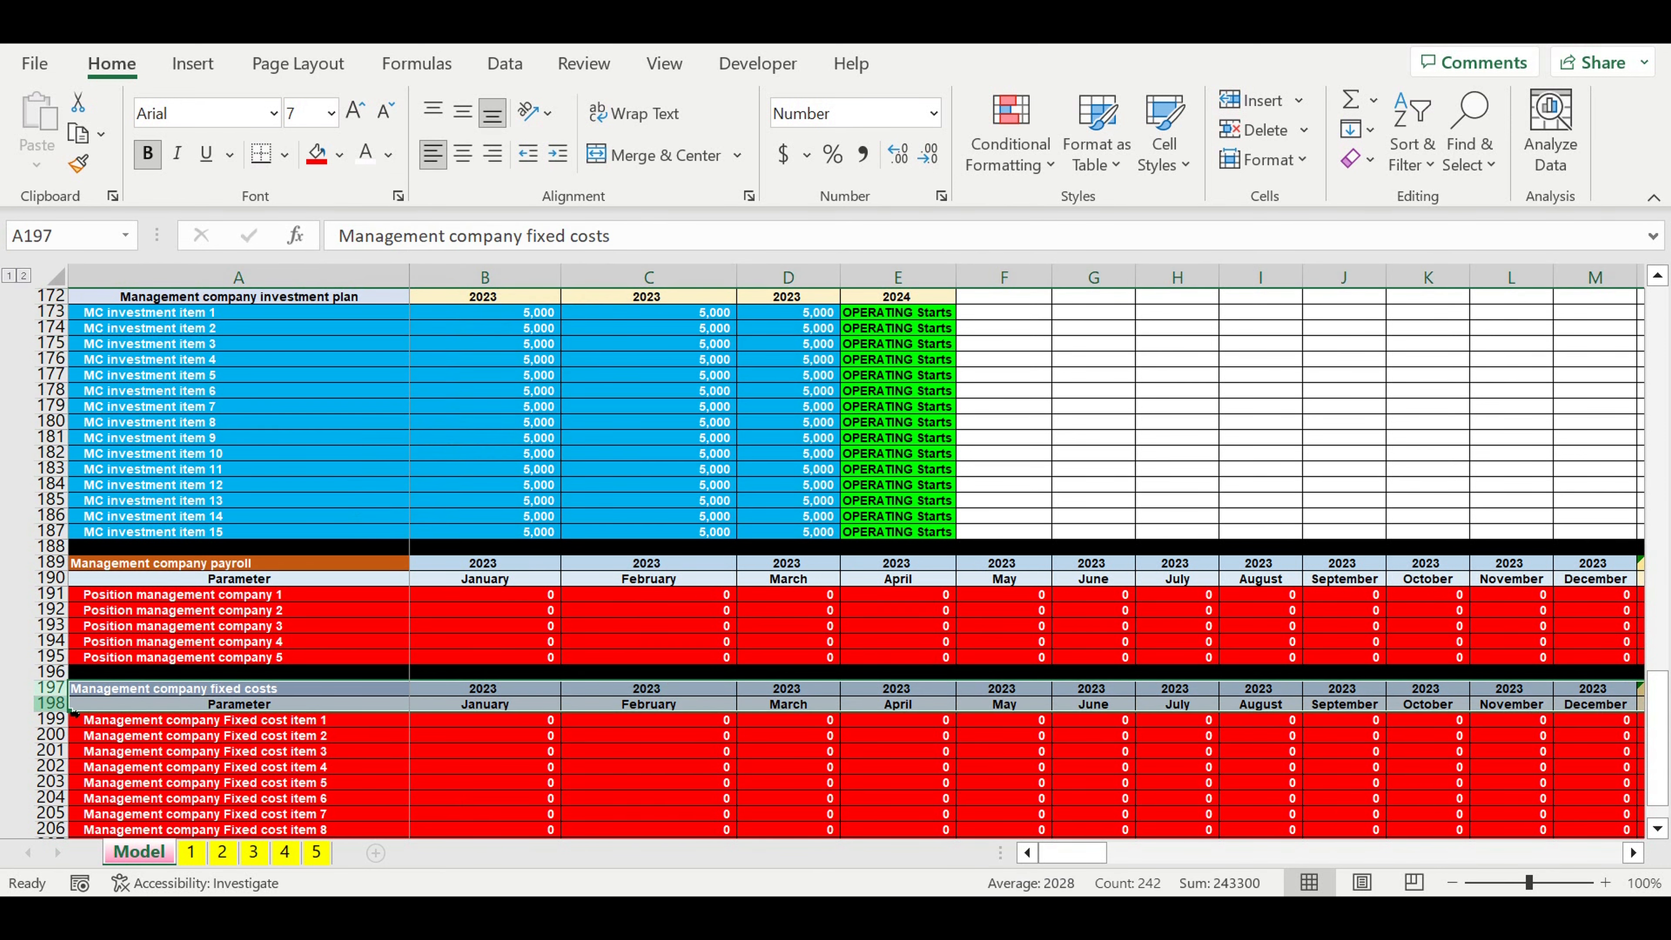
key(ctrl+c)
scroll(119, 705, down, 4)
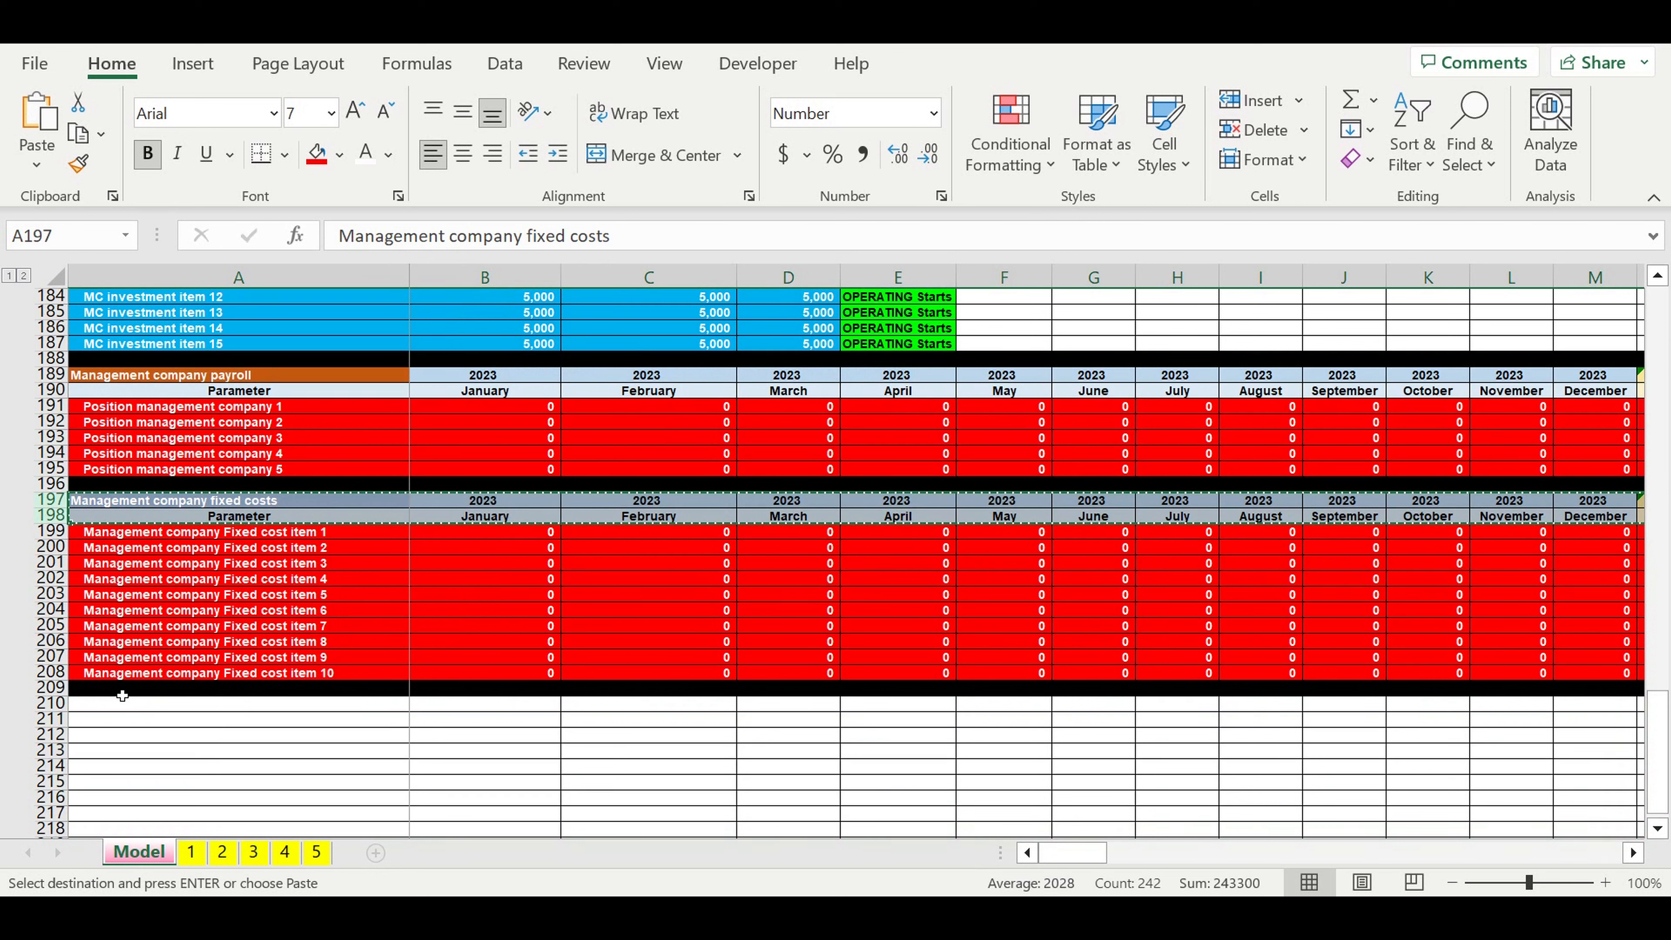
click(120, 705)
key(ctrl+v)
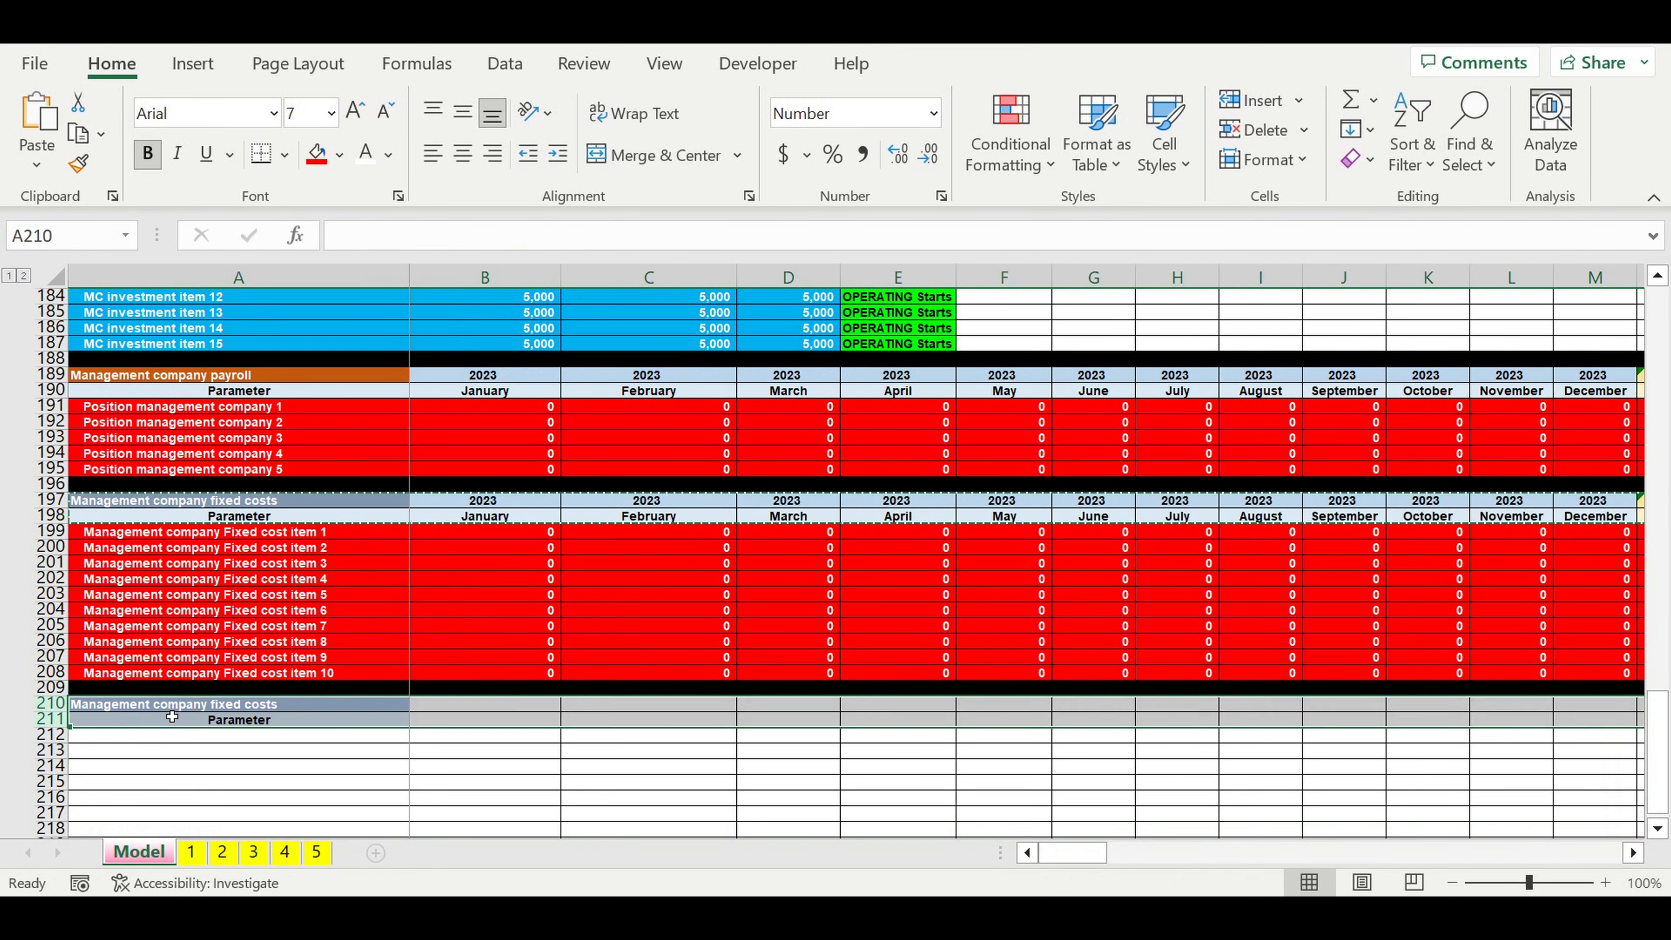
- Enter =B197 in B210 to link the new section's first year to the fixed costs timeline
click(483, 703)
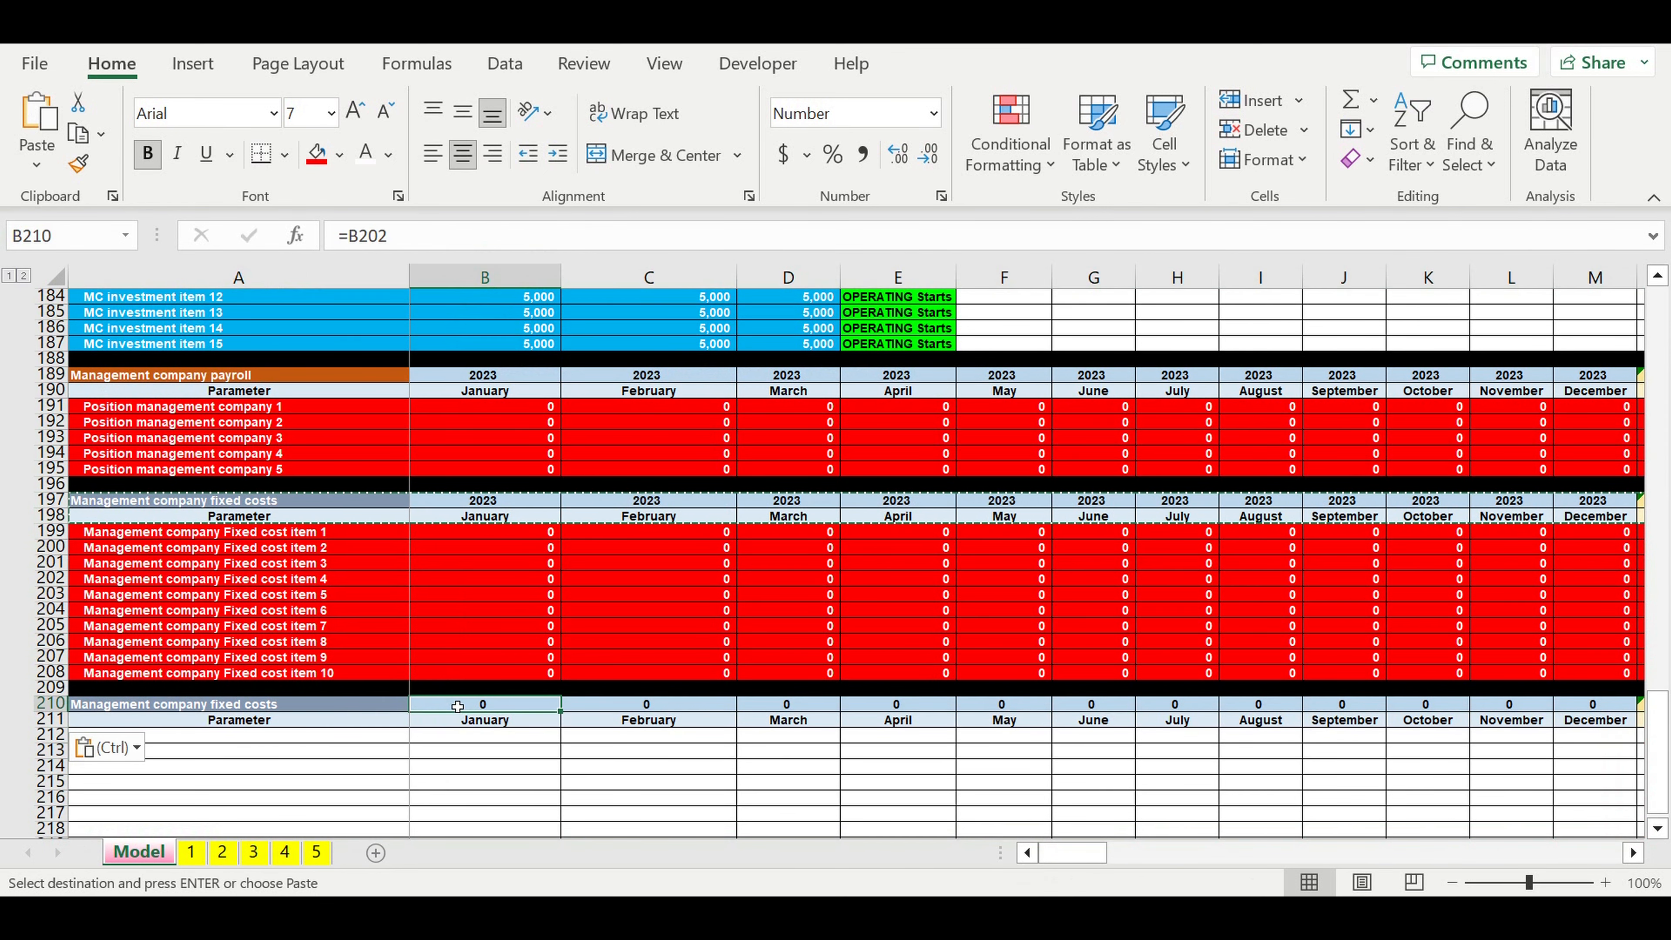
text(=)
click(483, 500)
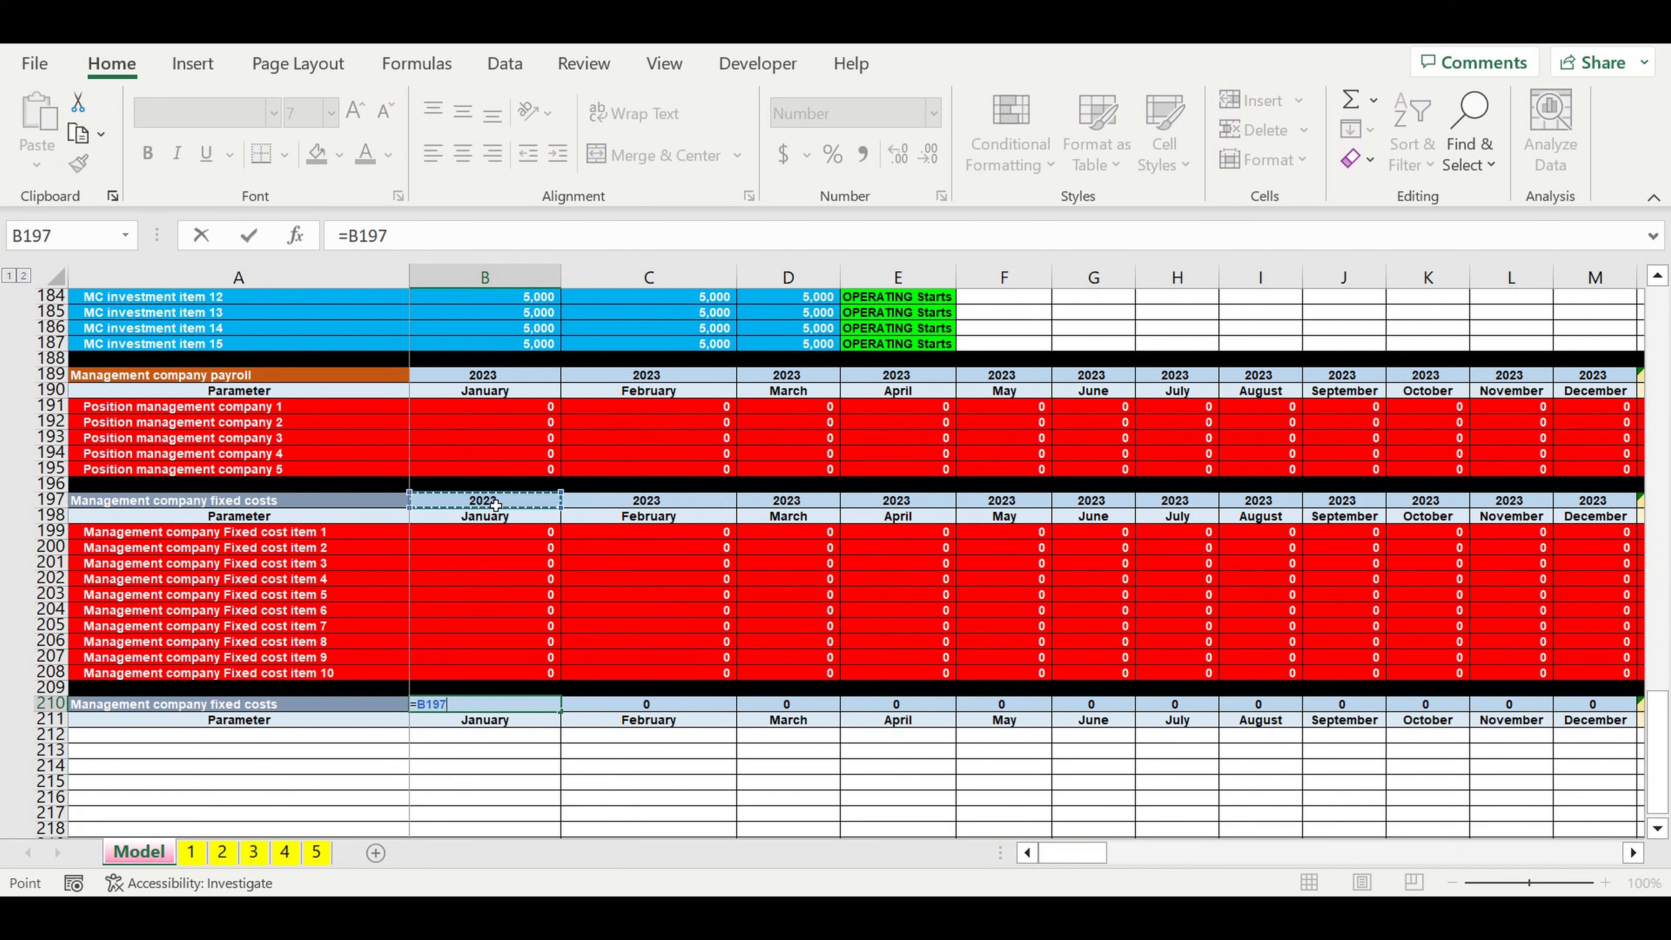
key(Return)
- Replace the section title in A210 with "Mangement company Investment plam"
click(243, 709)
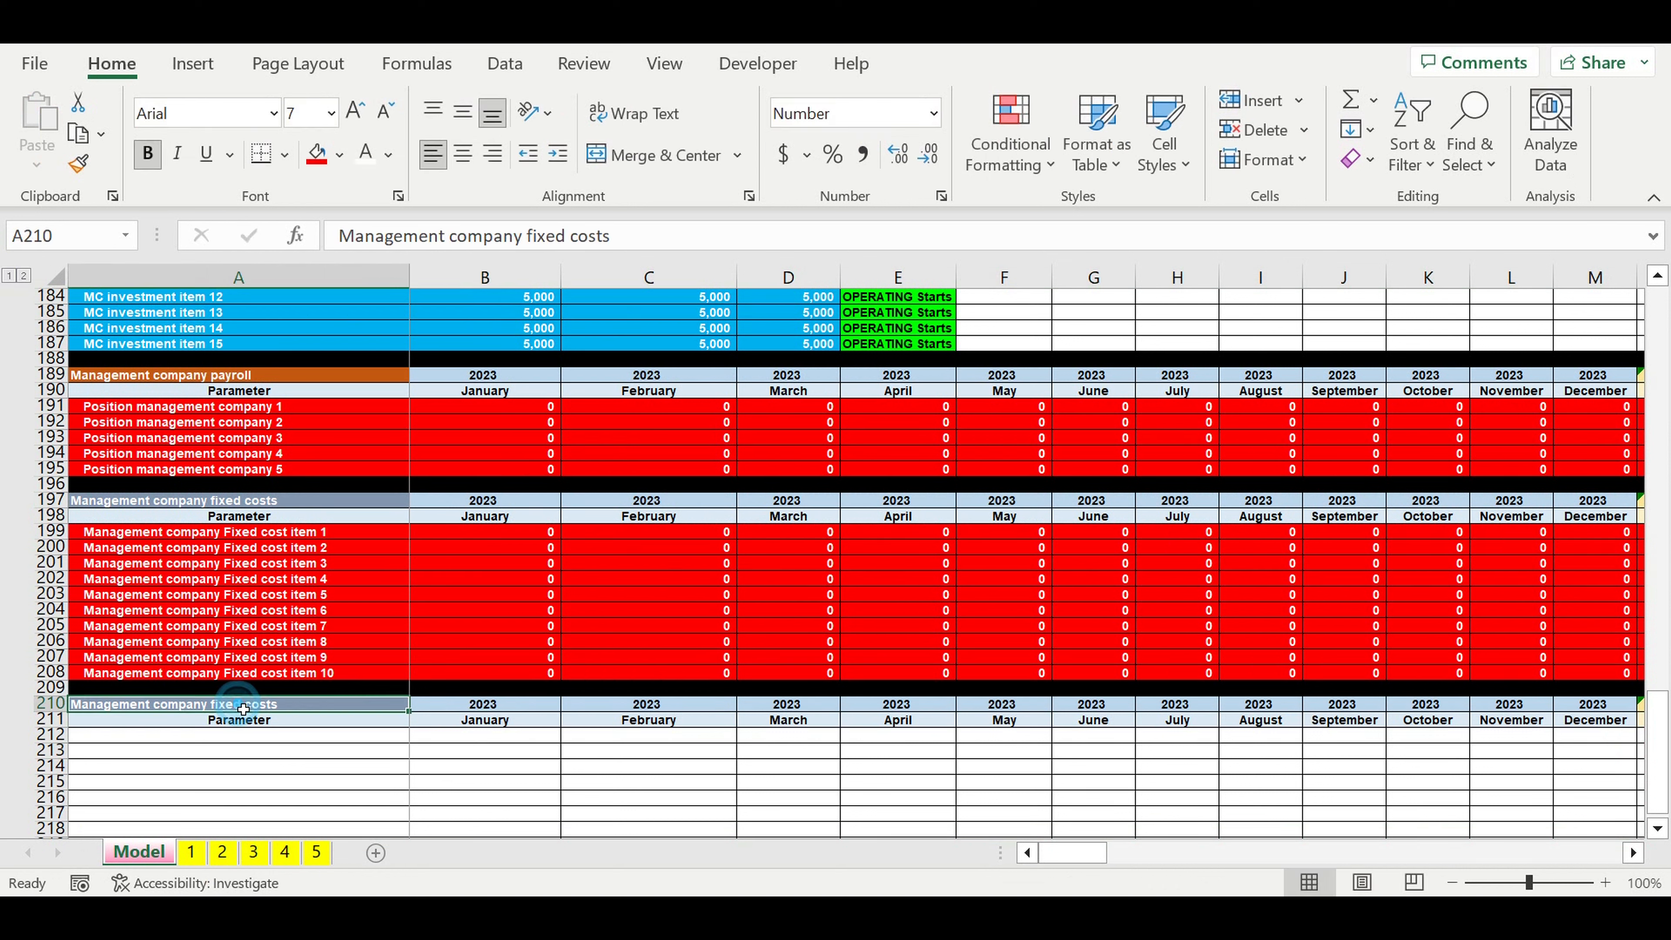
text(Investment plam)
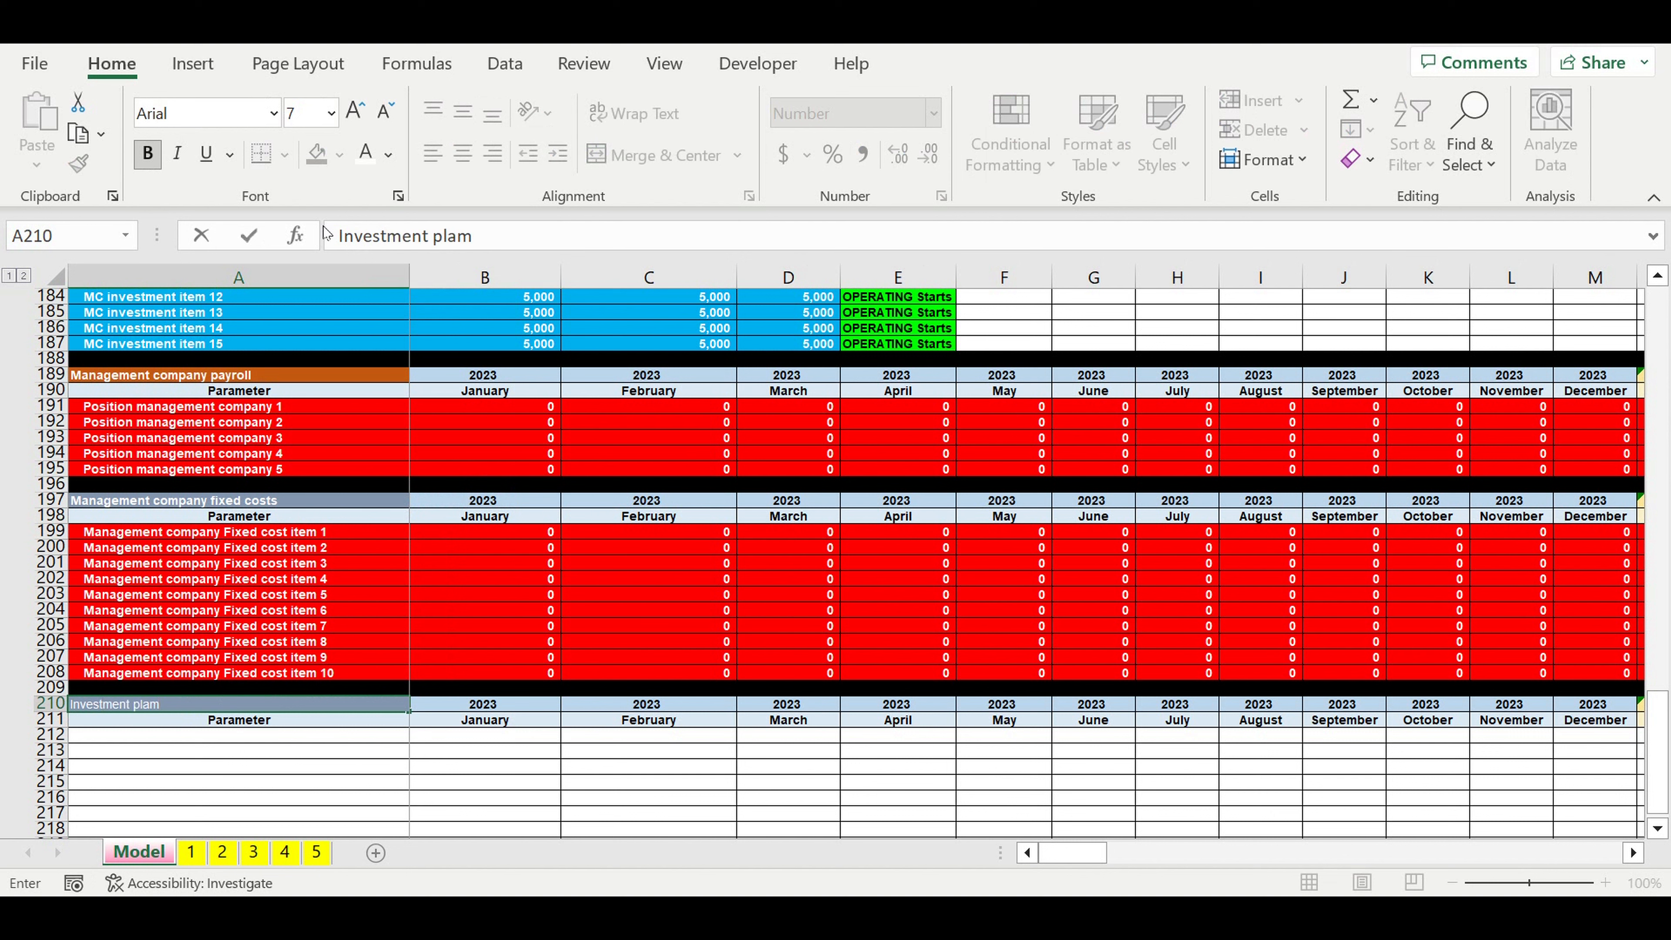
click(342, 234)
text(Man)
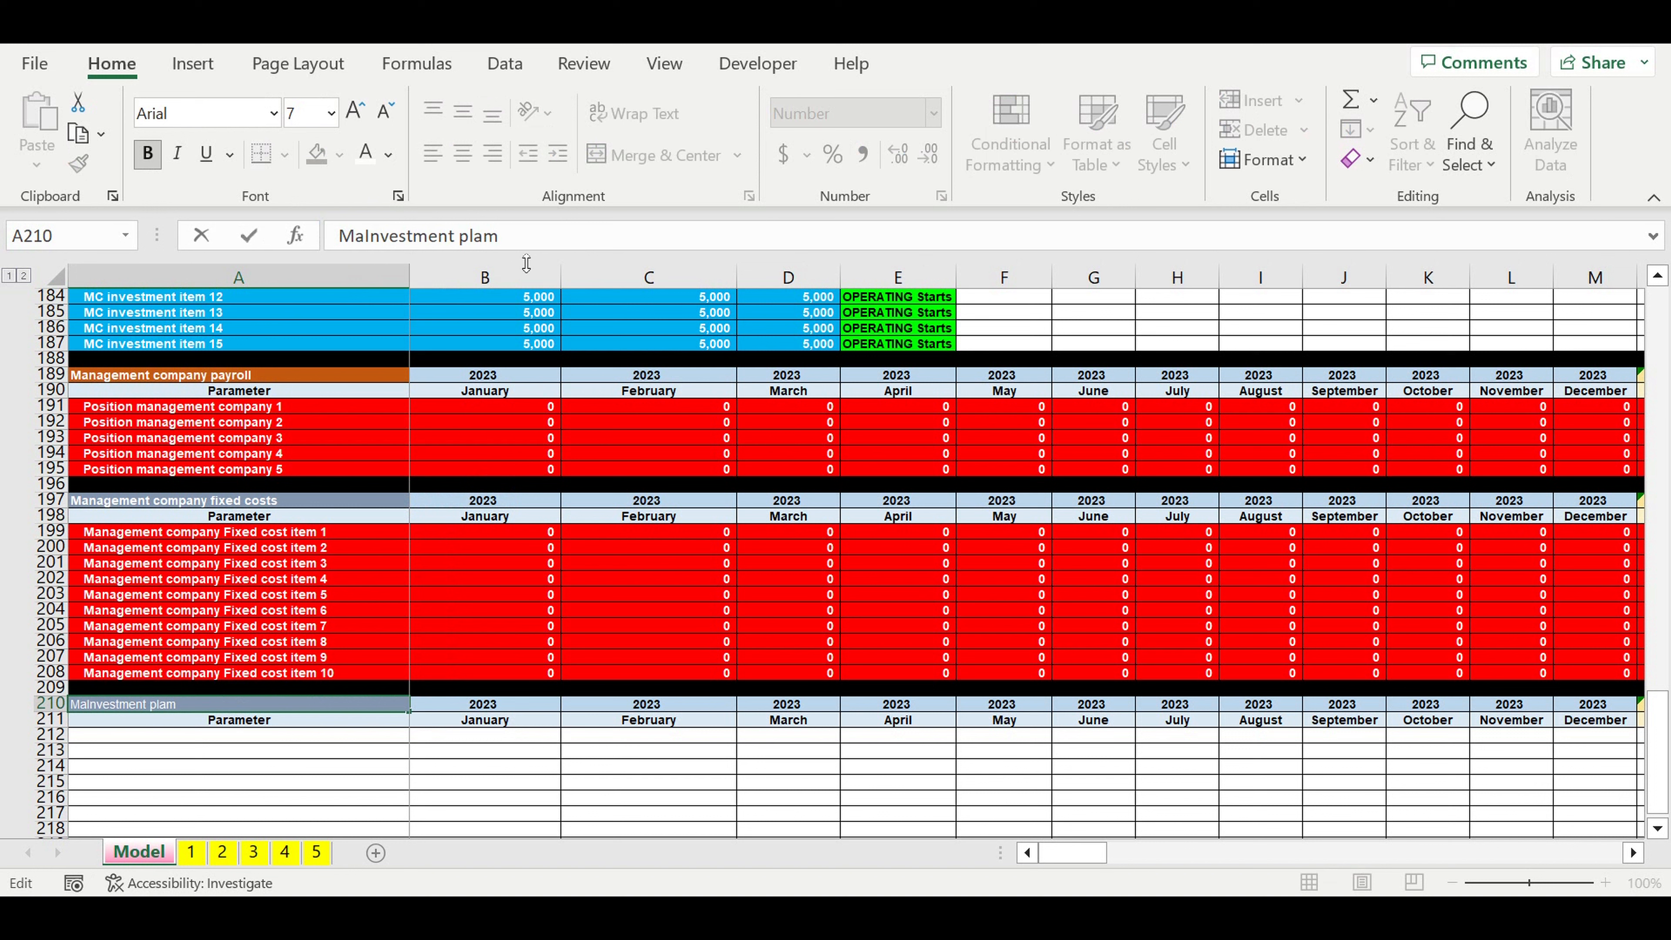
text(gemen)
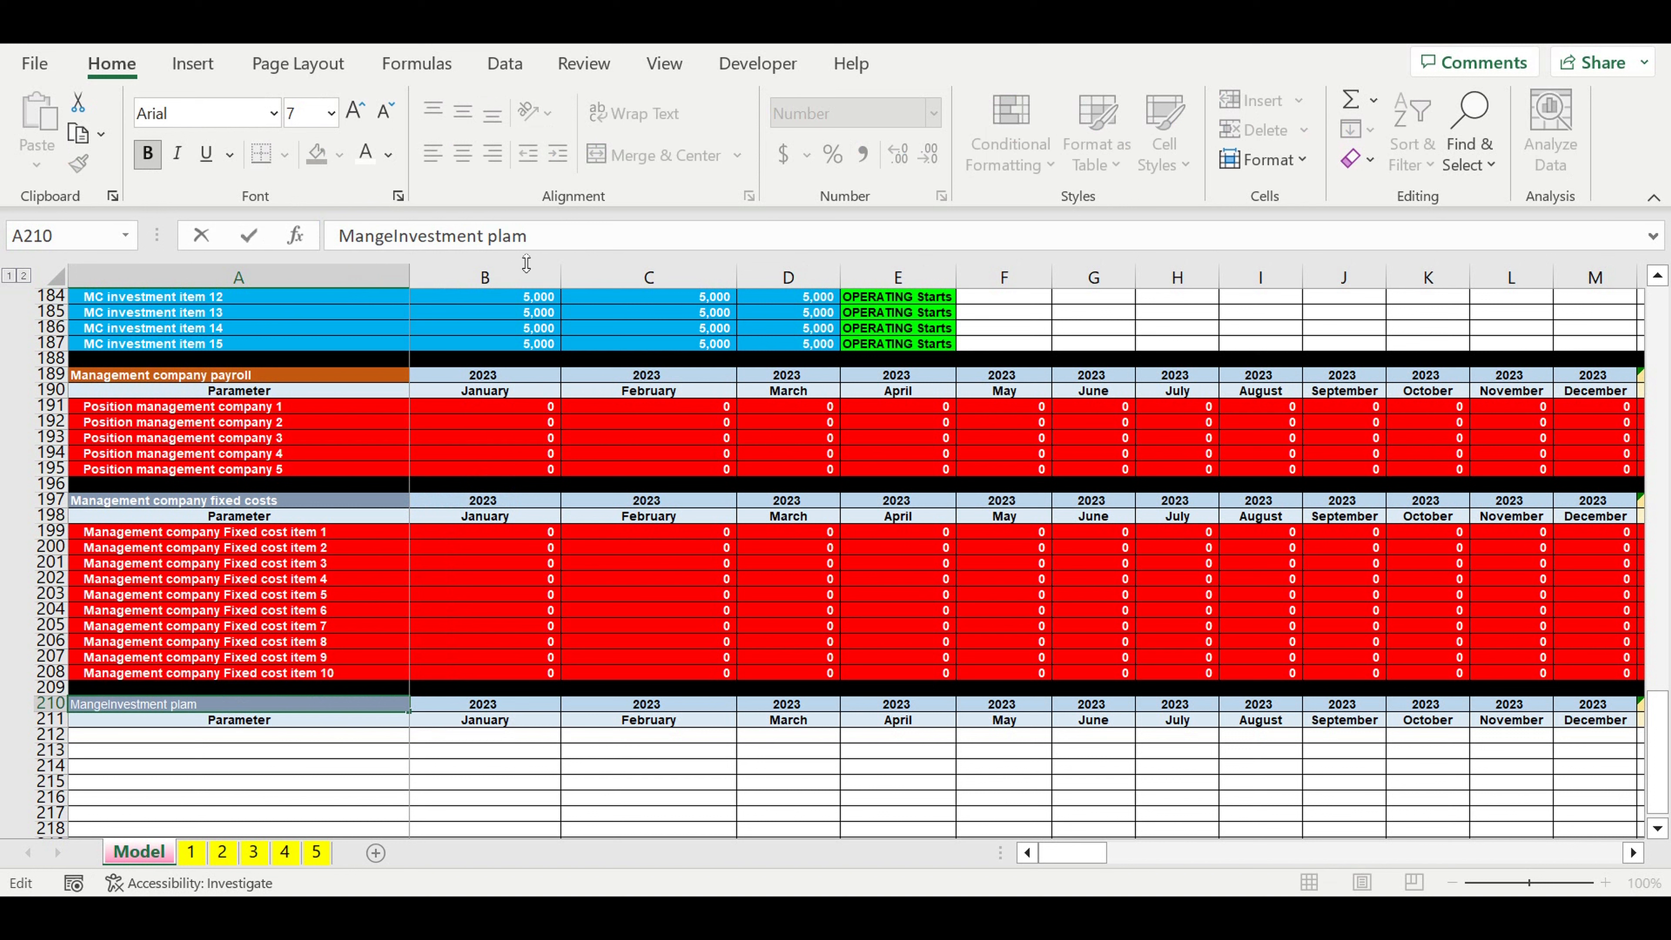
text(t)
text( compa)
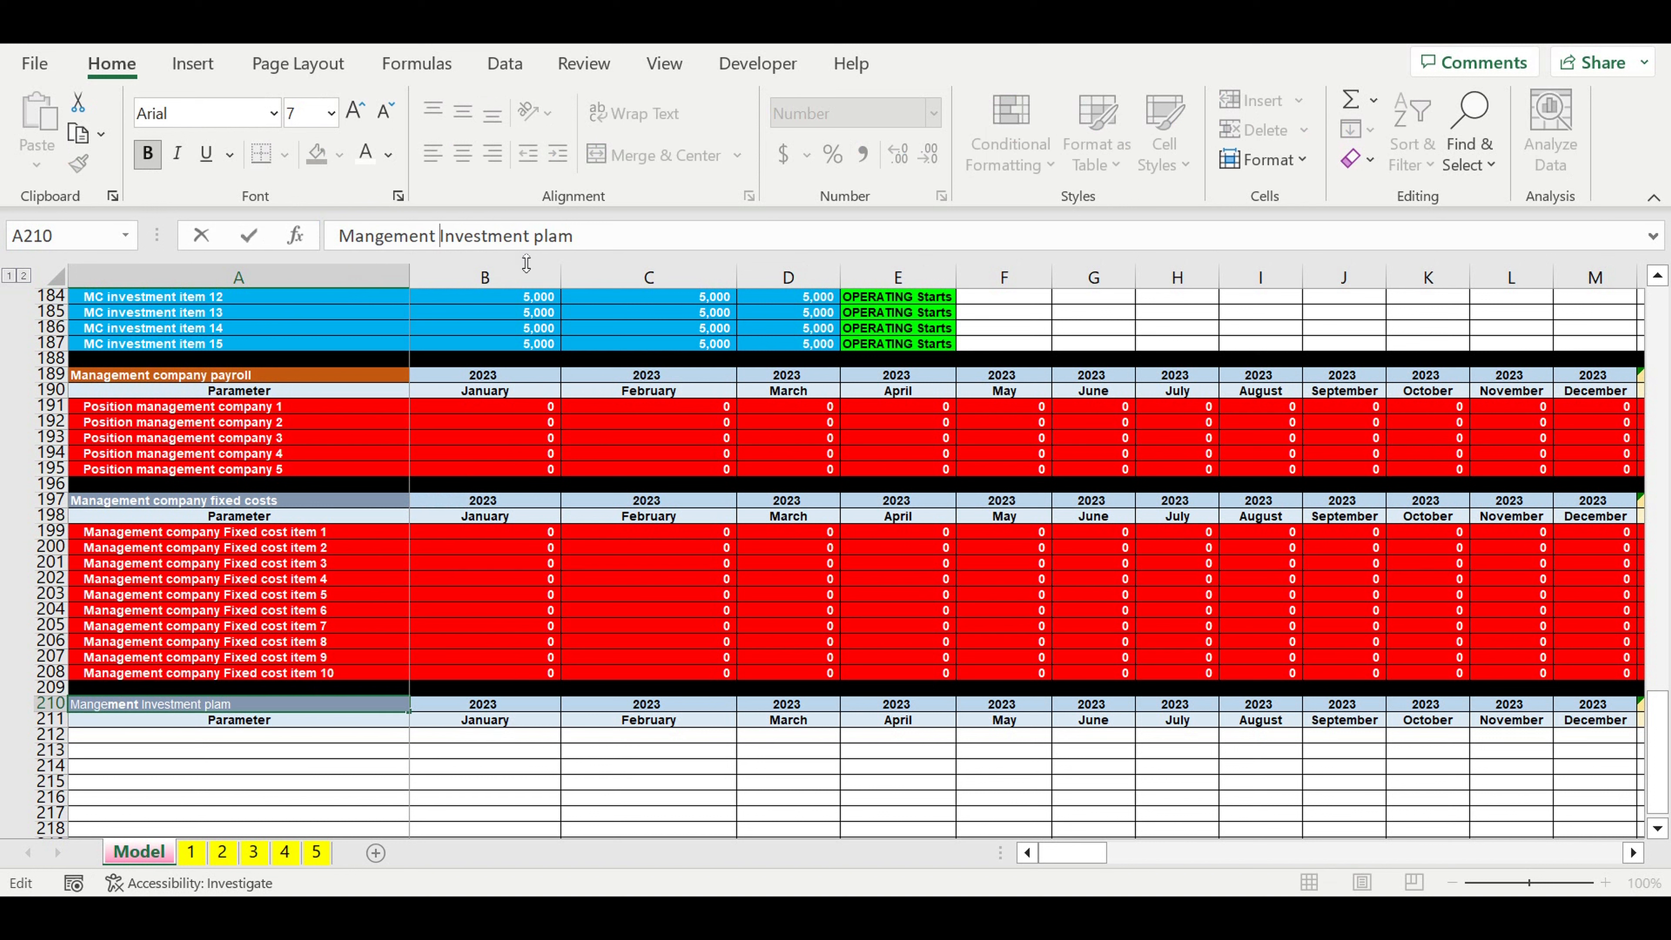
text(ny)
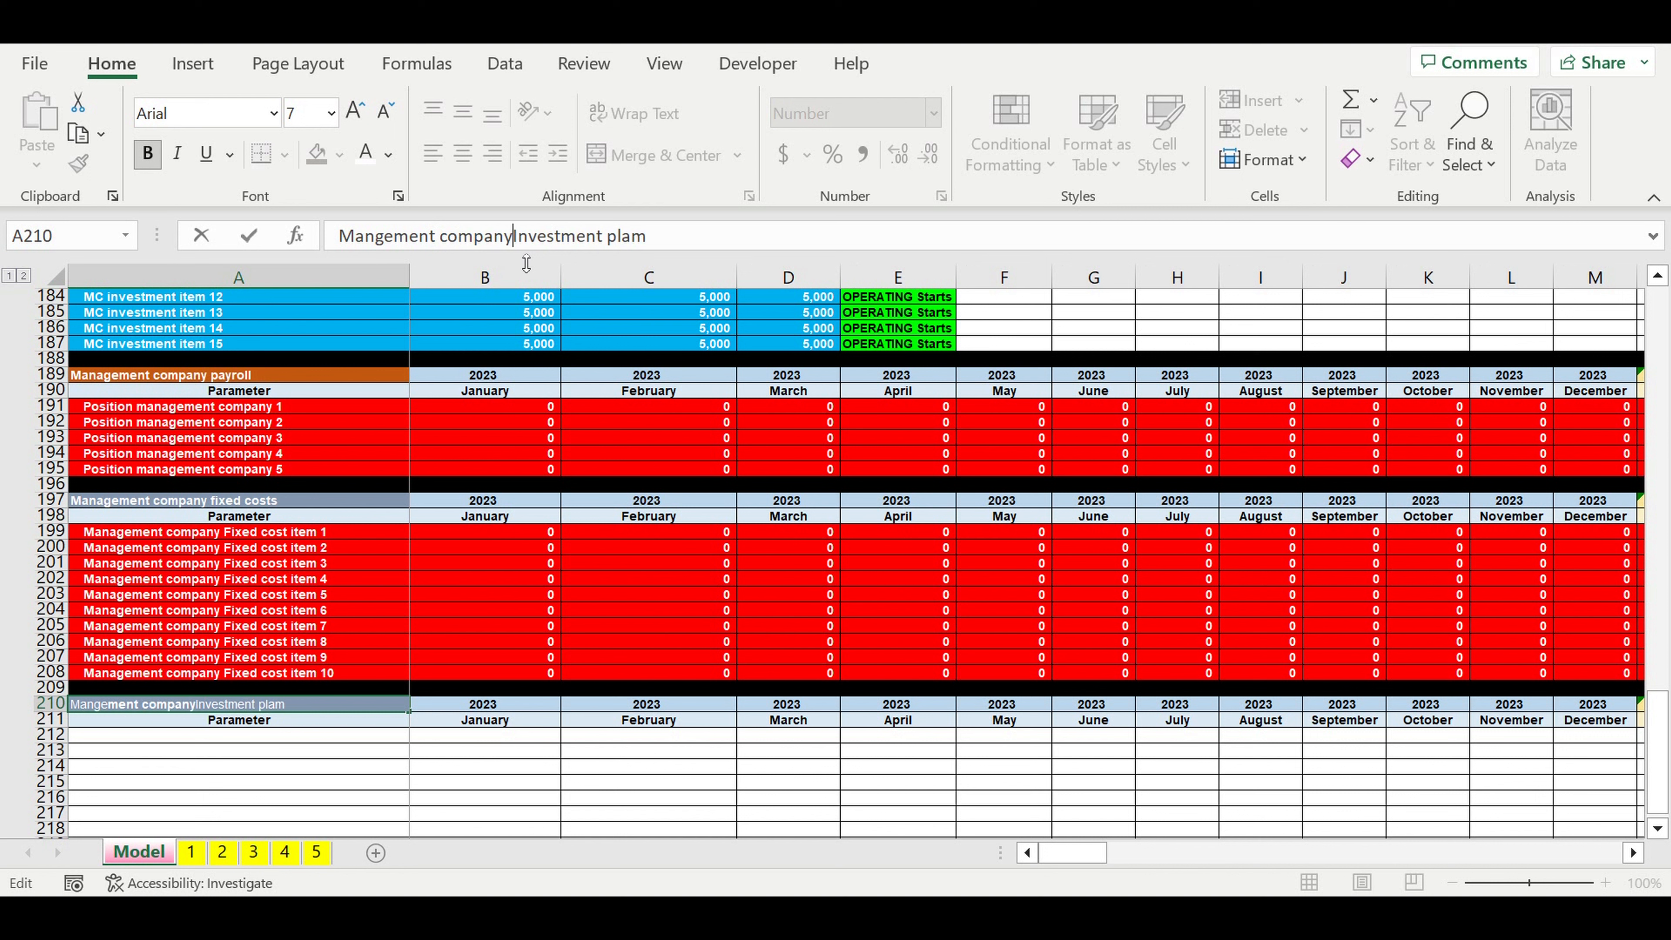
key(Return)
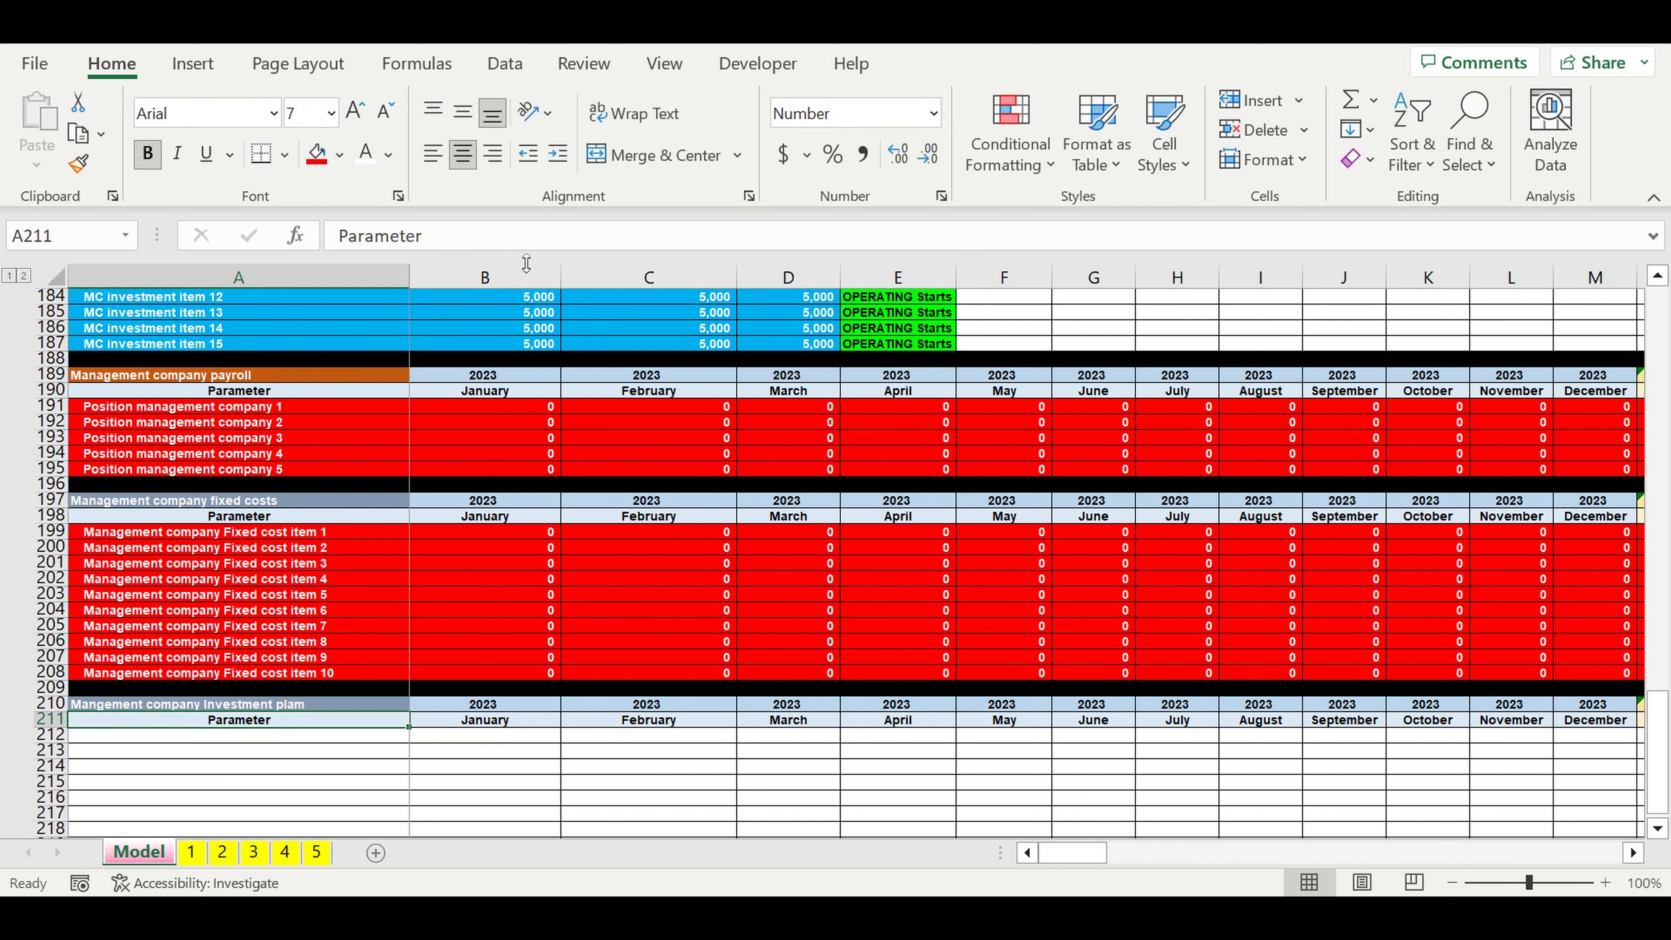
- Fill the investment plan title cell A210 with the recently used bright green
click(282, 706)
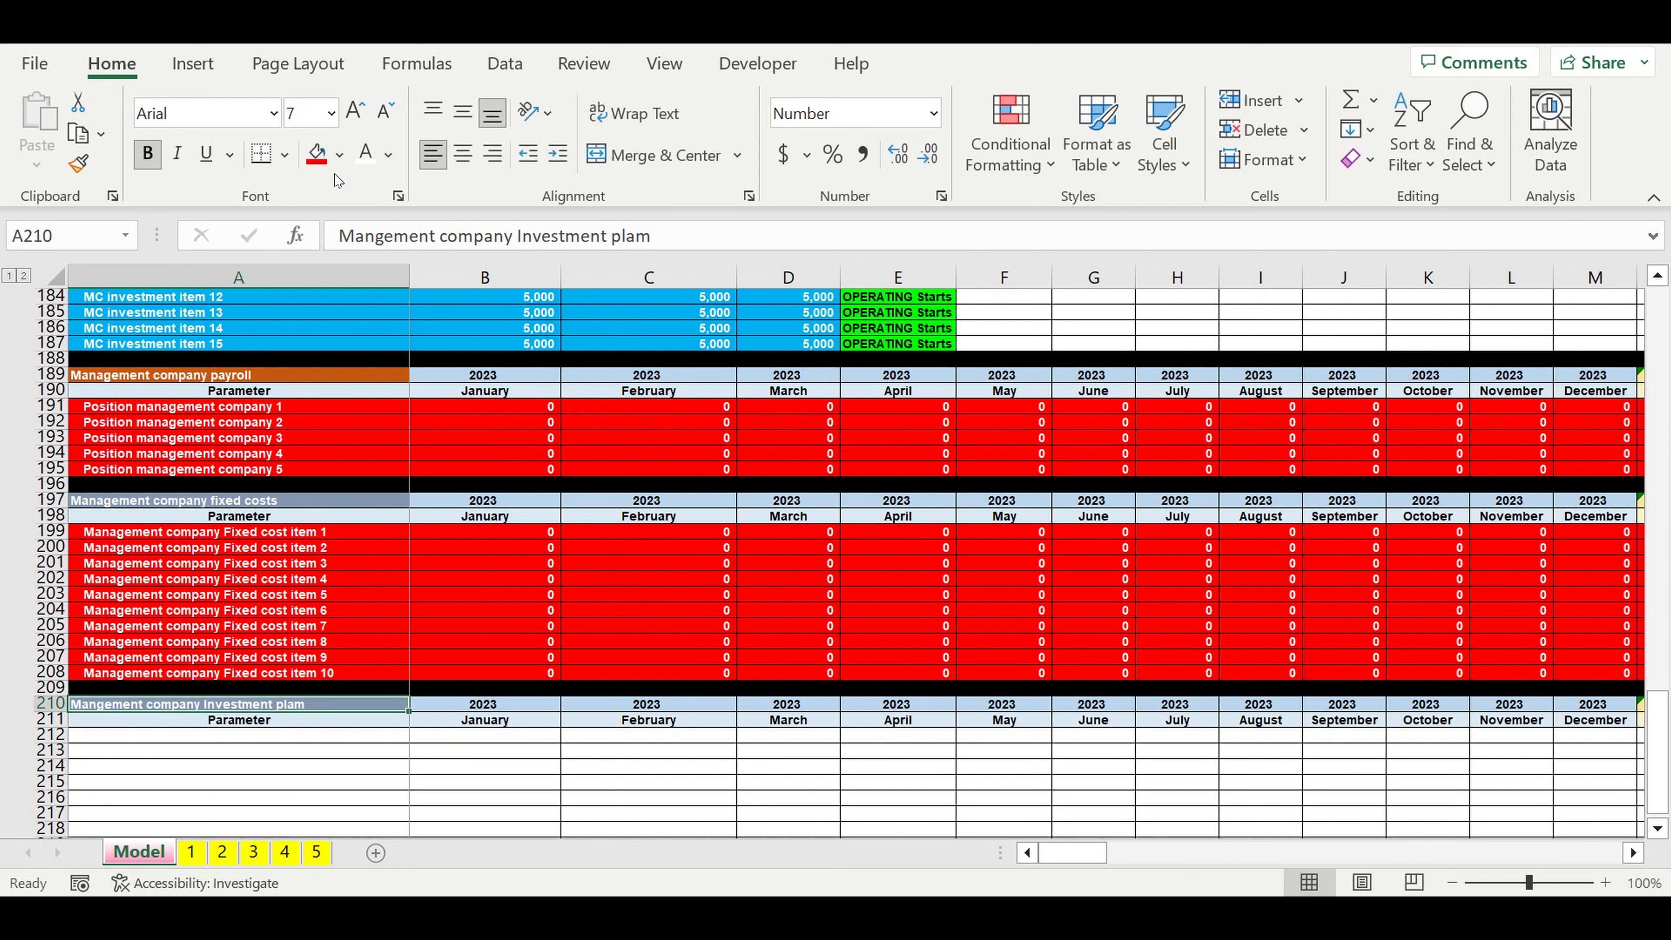
click(340, 156)
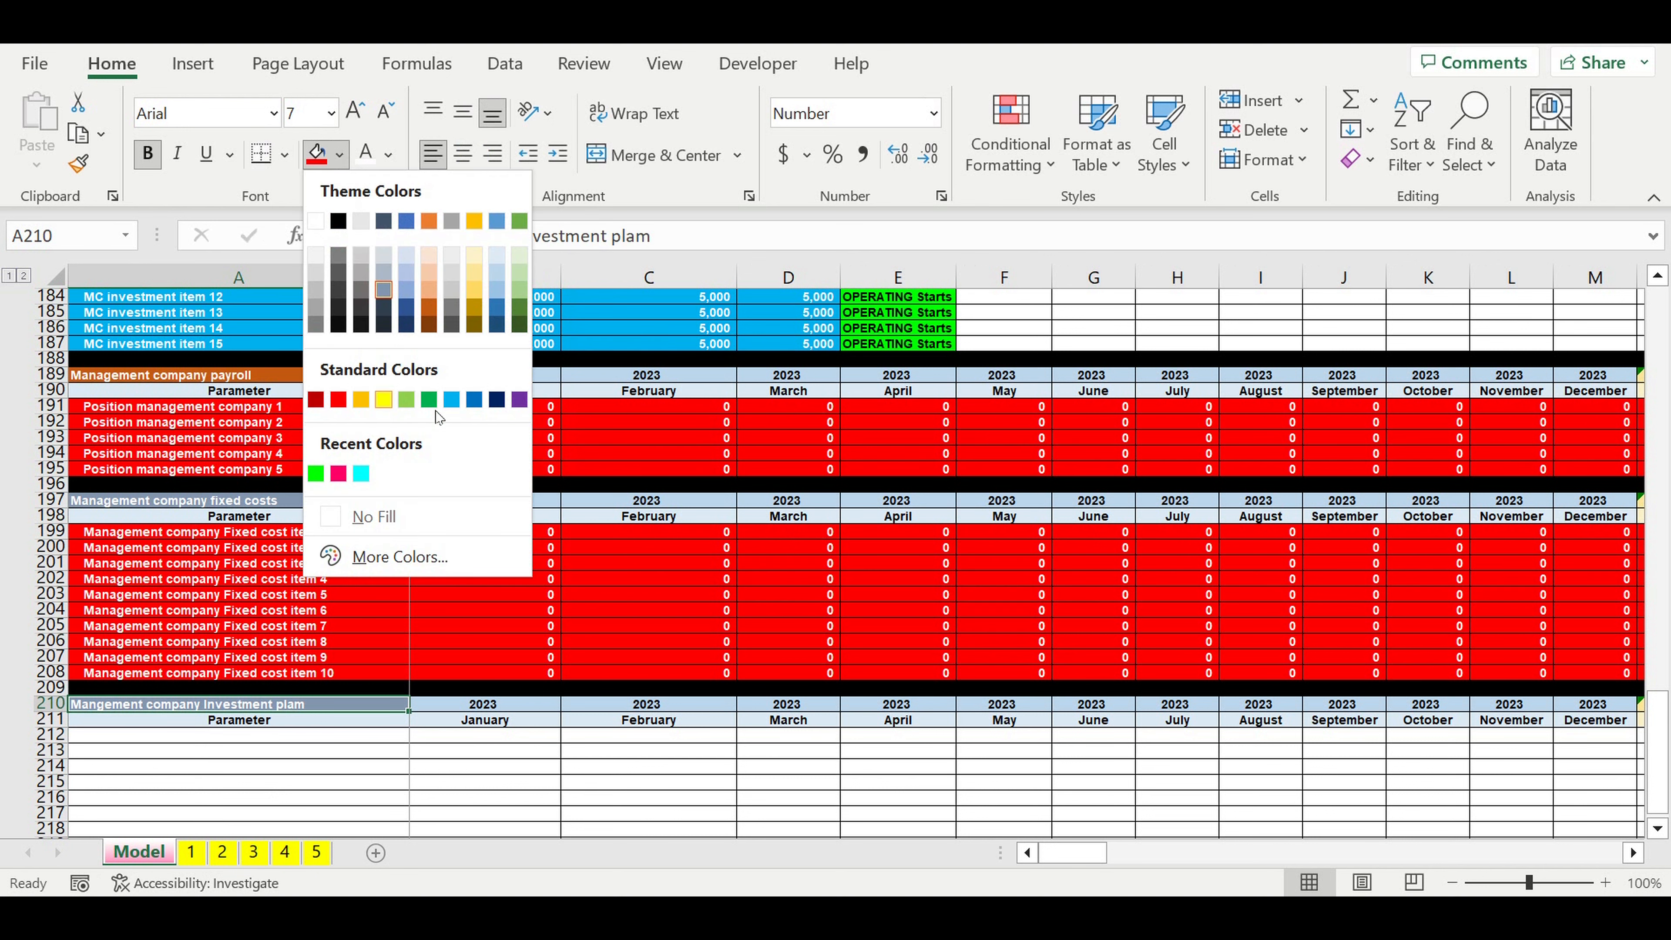
click(316, 473)
click(322, 474)
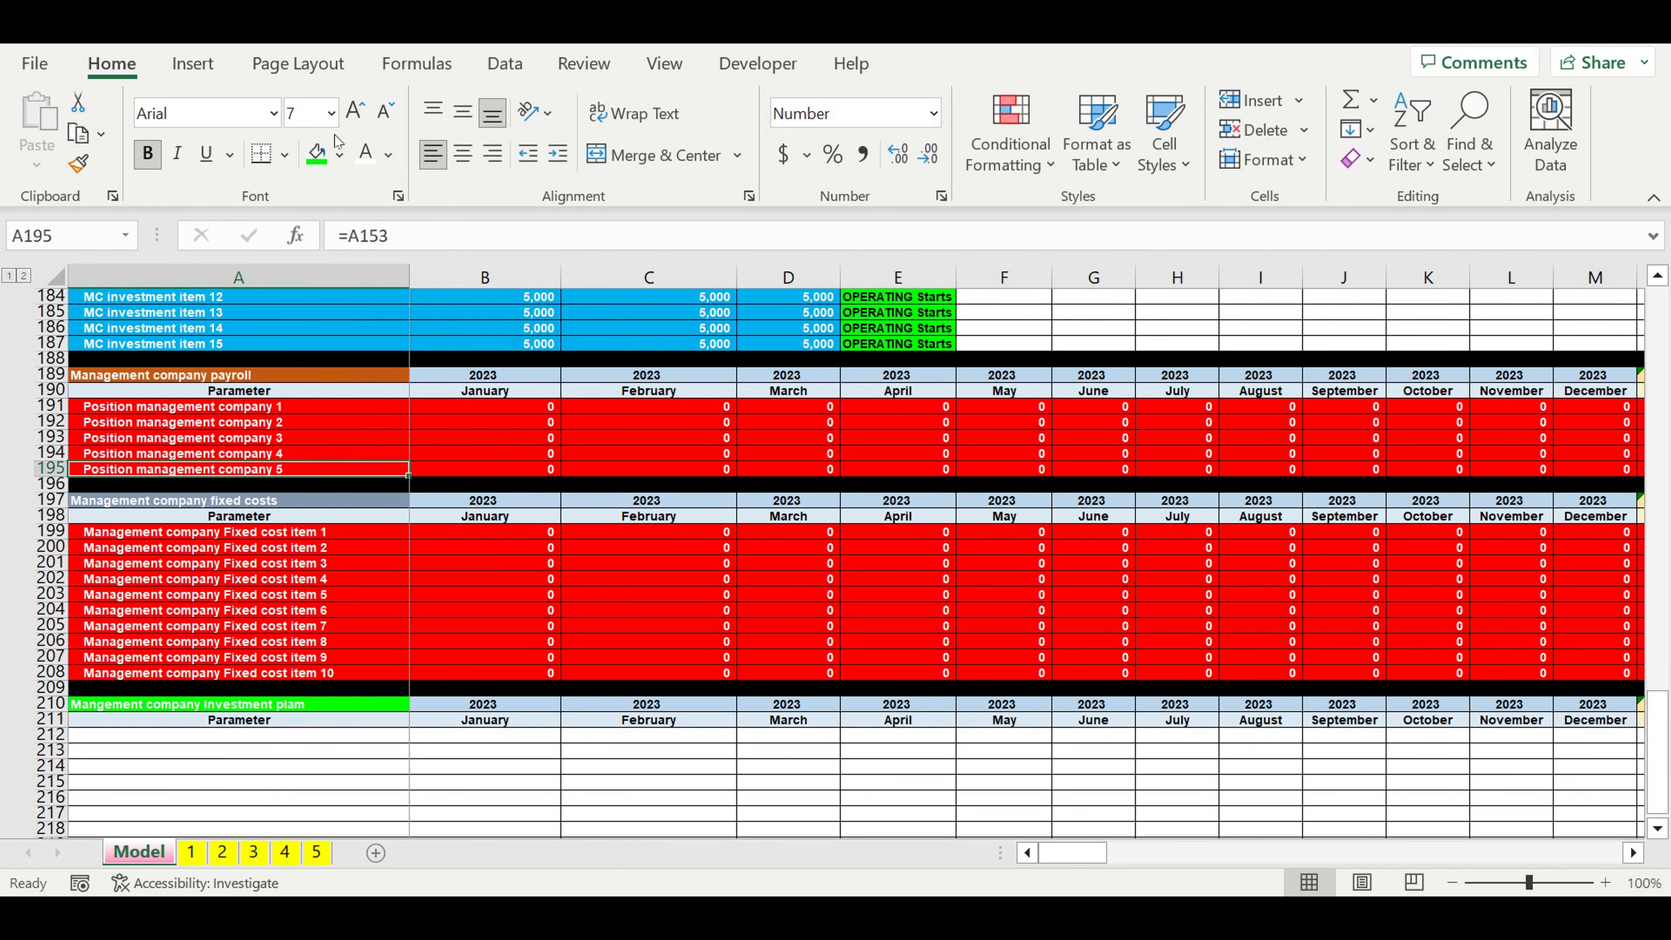
click(340, 156)
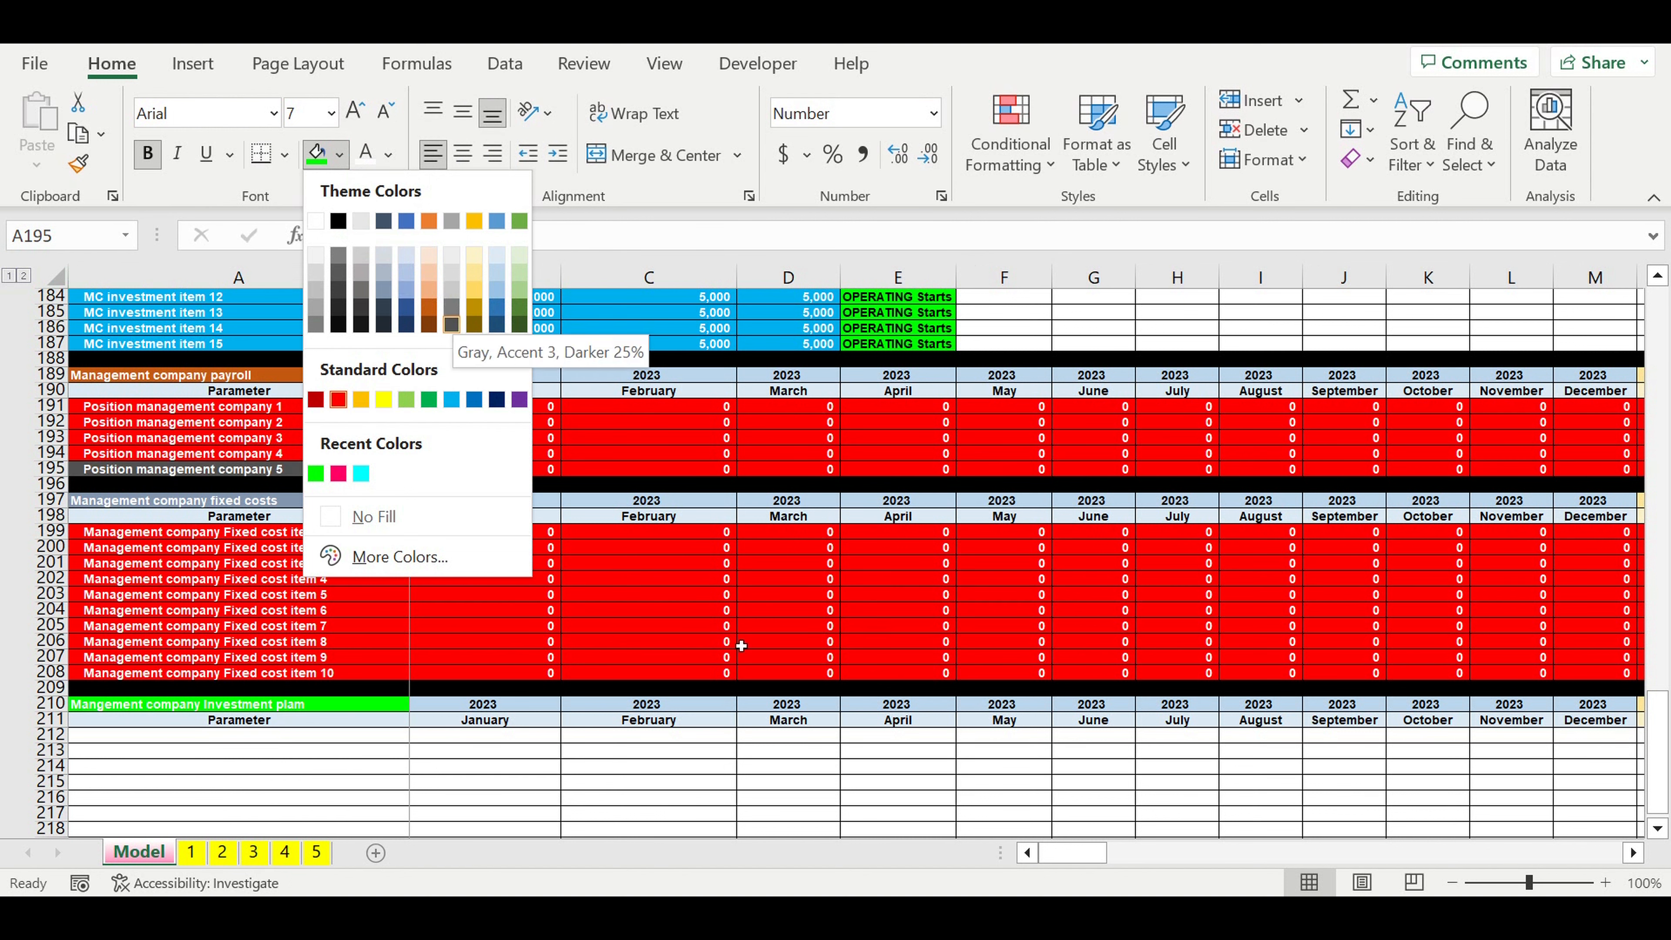
click(414, 703)
click(338, 706)
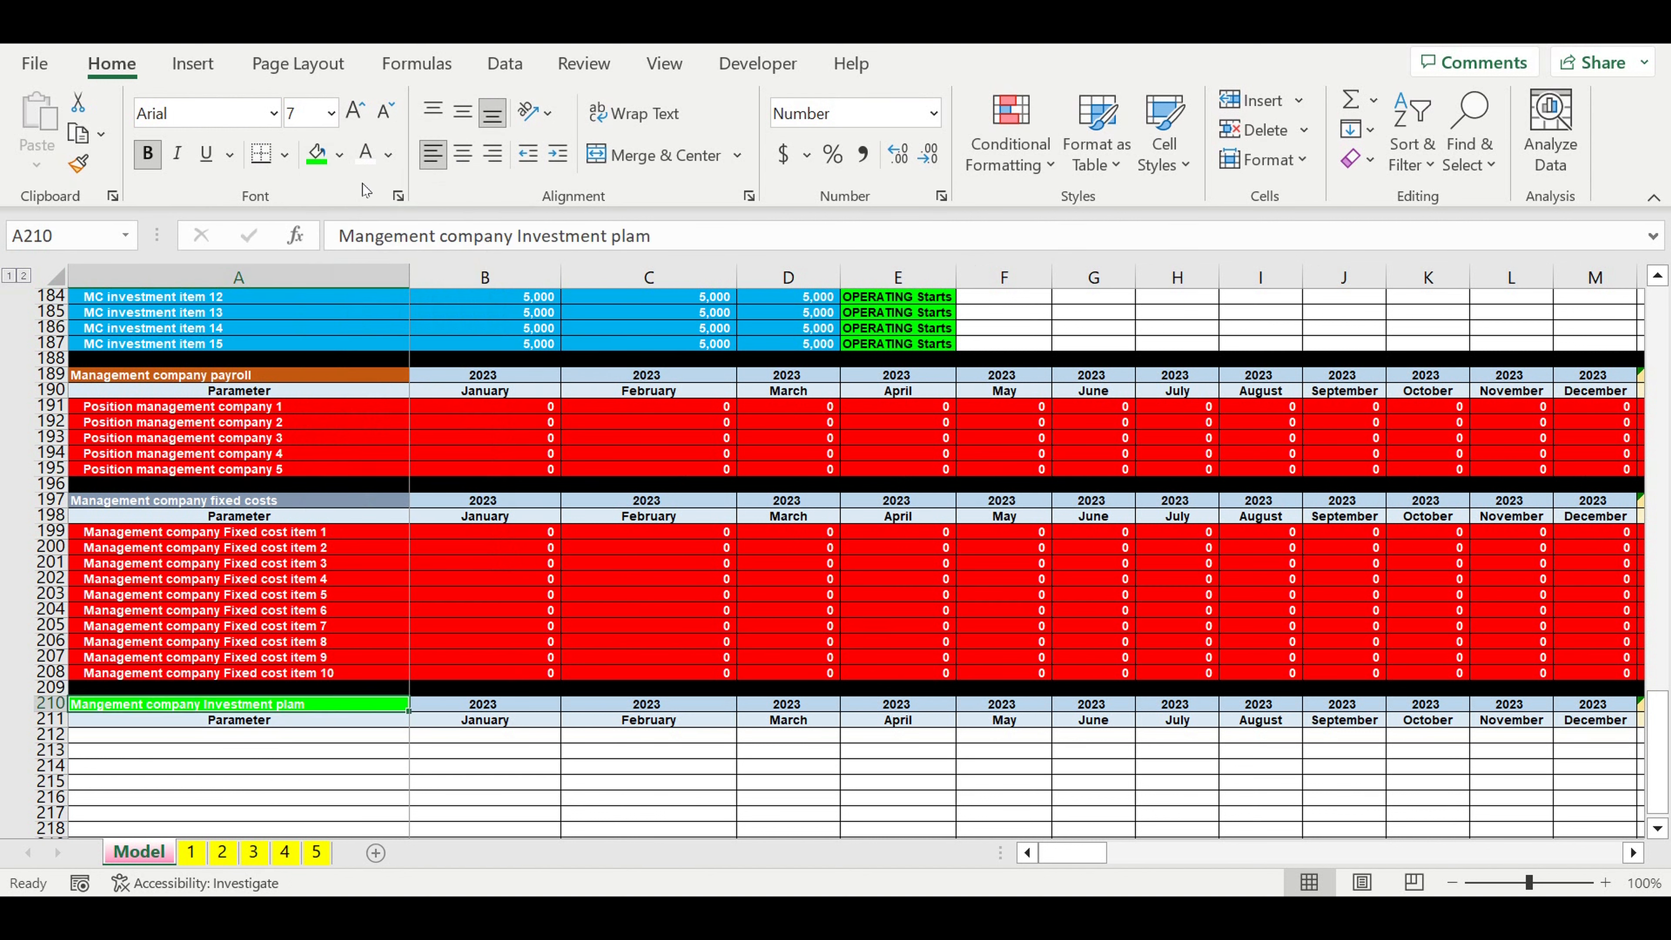
- Change the fill of the investment plan title cell A210 to the darkest green theme colour
click(338, 156)
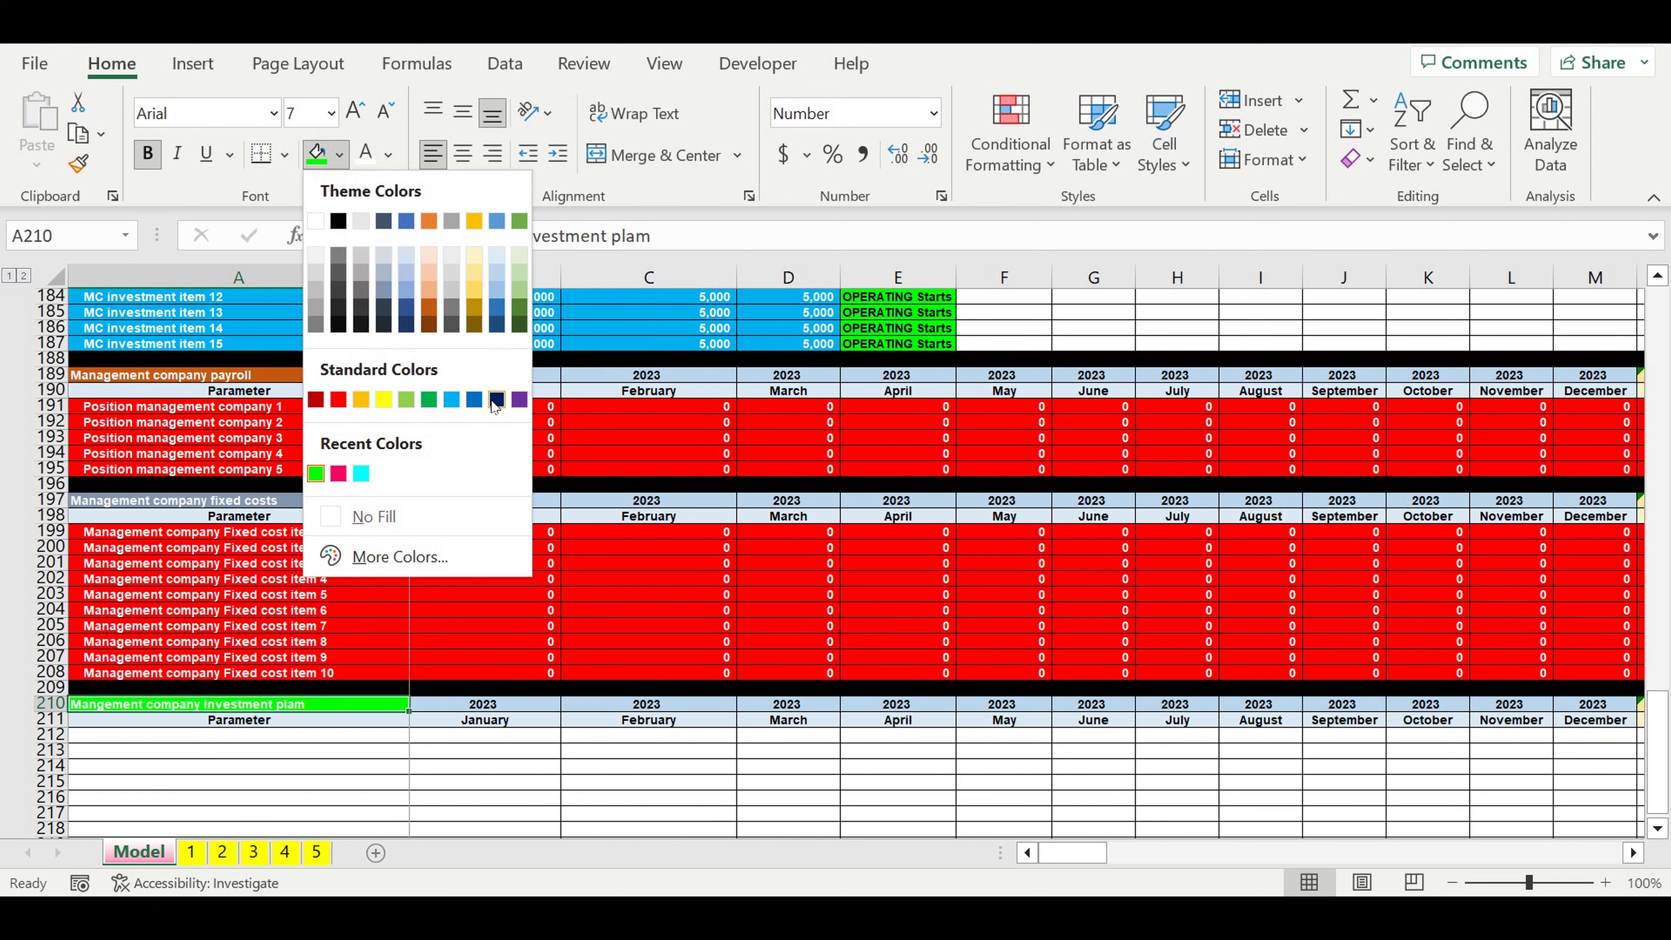
click(519, 325)
click(674, 556)
click(644, 735)
- Enter =A173 in A212 to link the first investment item name to the input table
click(366, 737)
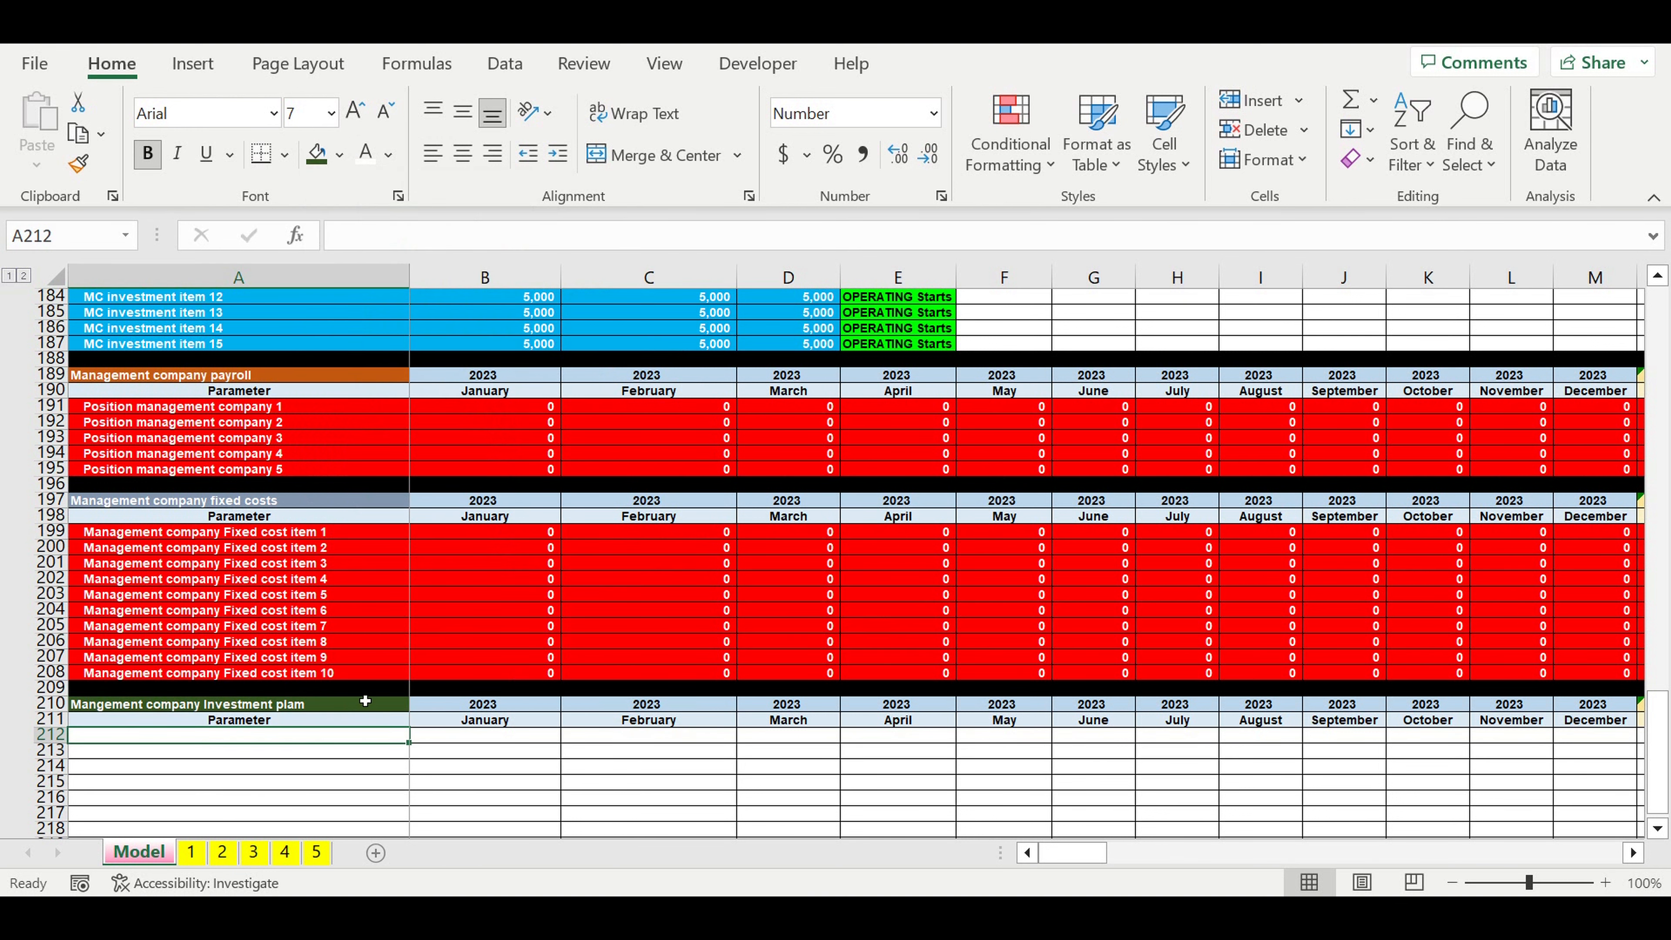
text(=)
scroll(340, 502, up, 3)
scroll(340, 503, up, 2)
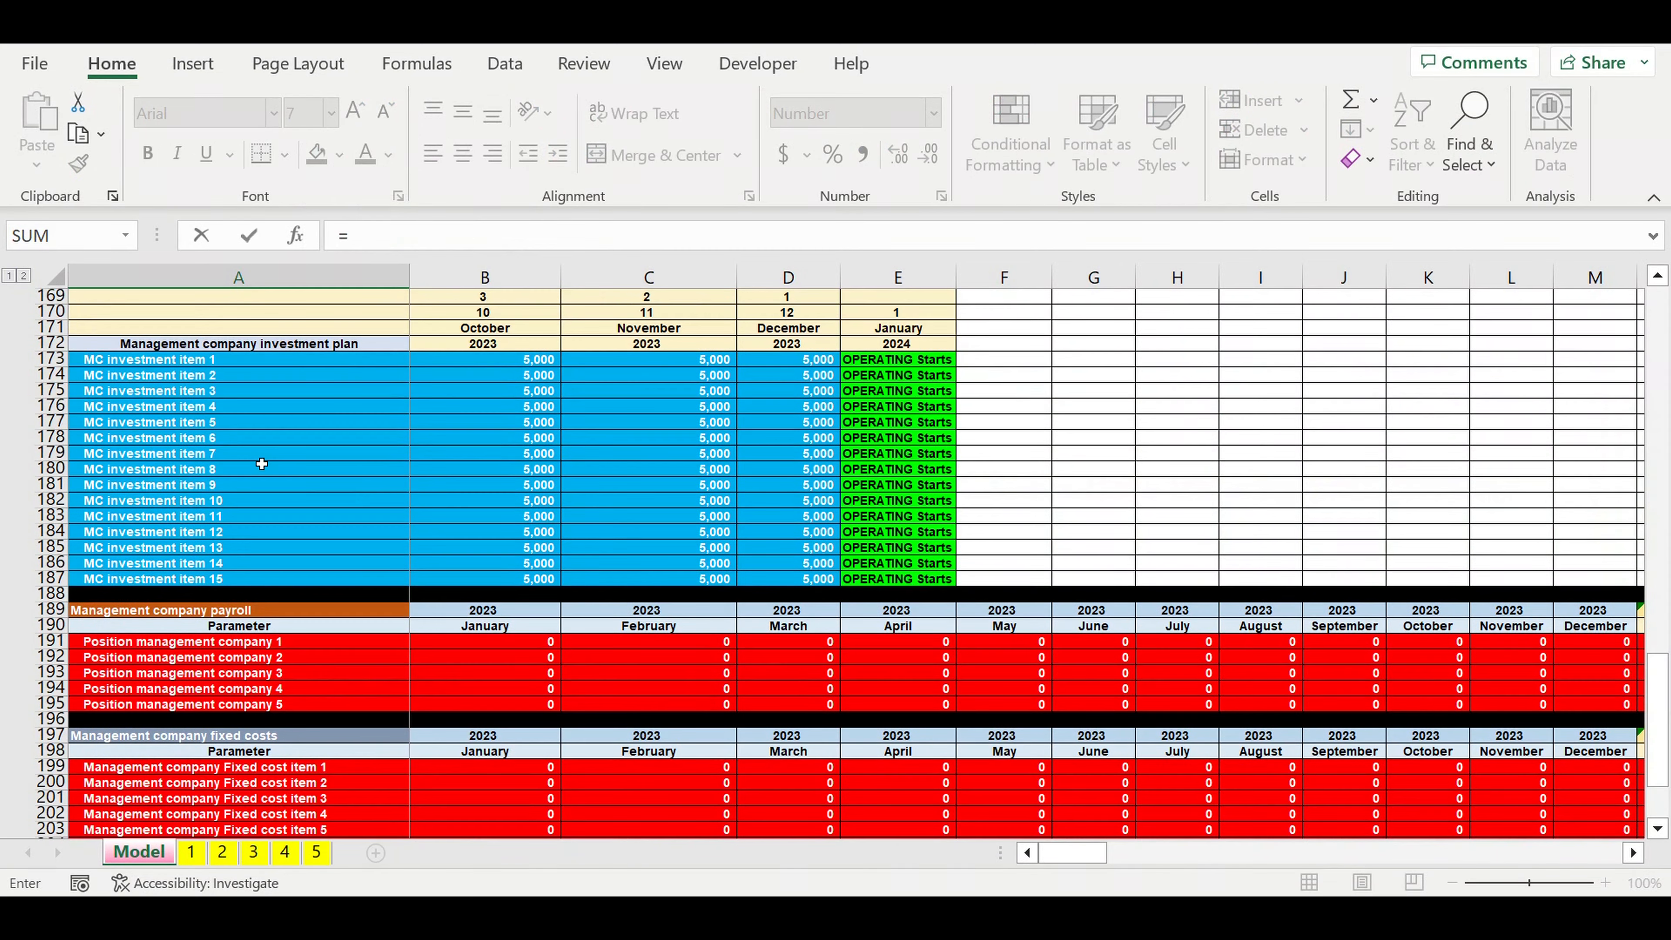
click(191, 364)
key(Return)
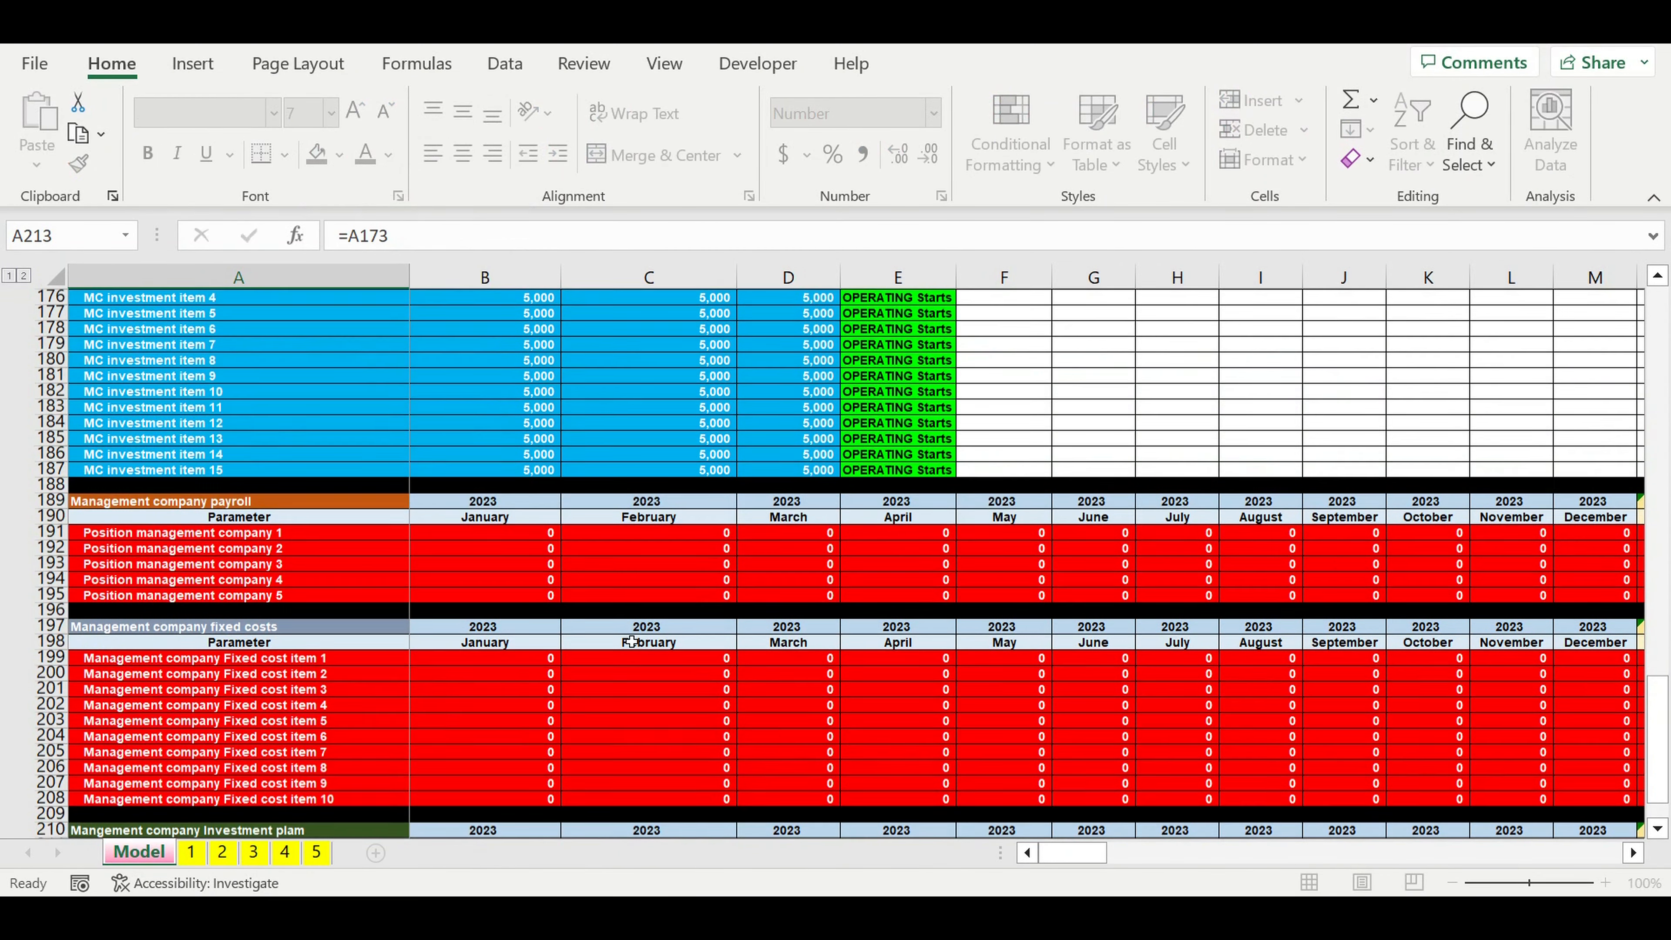
- Fill the A212 name link down through MC investment item 15 in A226 and clear the surplus contents of rows 227:228
key(Up)
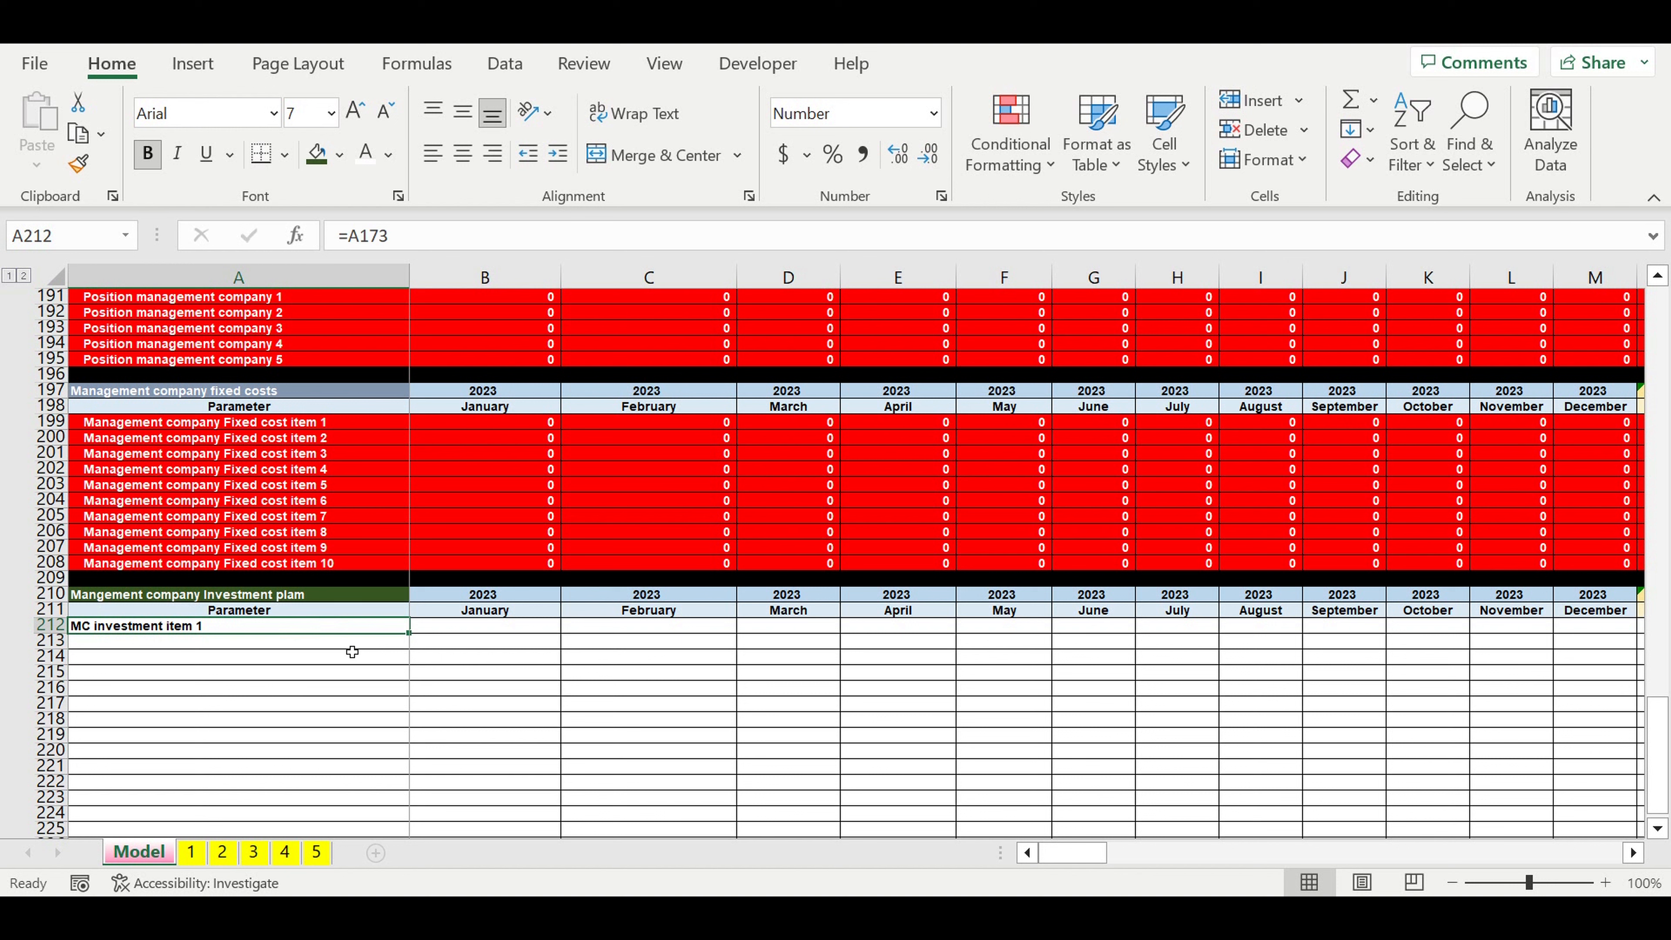
drag(415, 640, 429, 802)
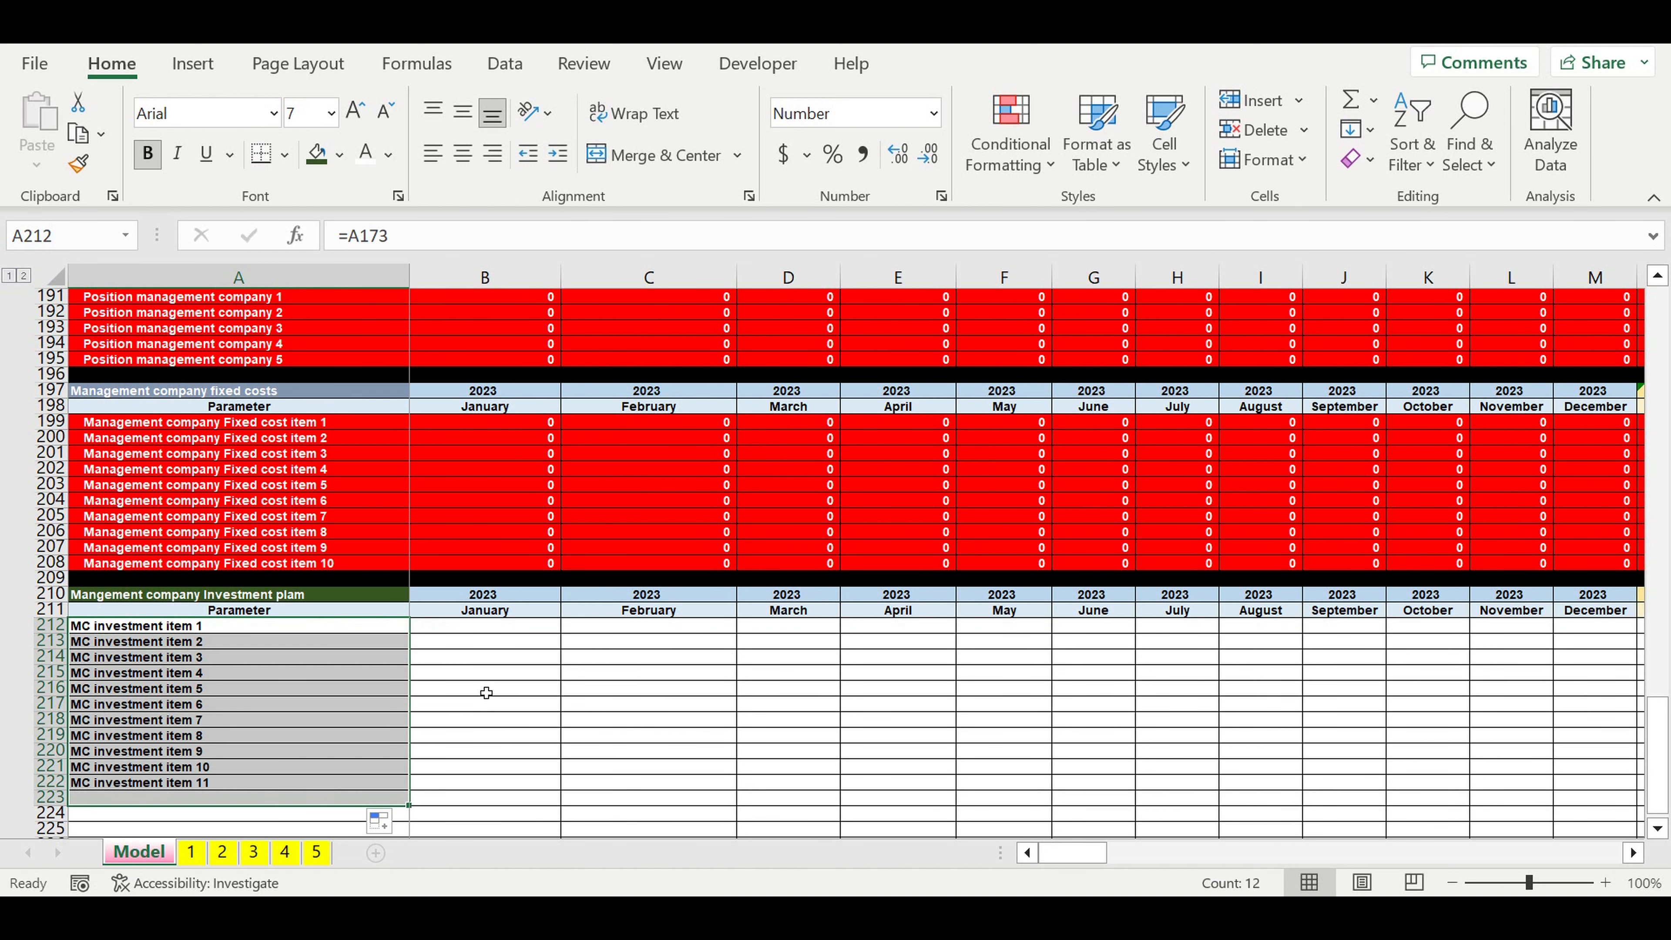
scroll(496, 687, down, 5)
drag(409, 570, 408, 645)
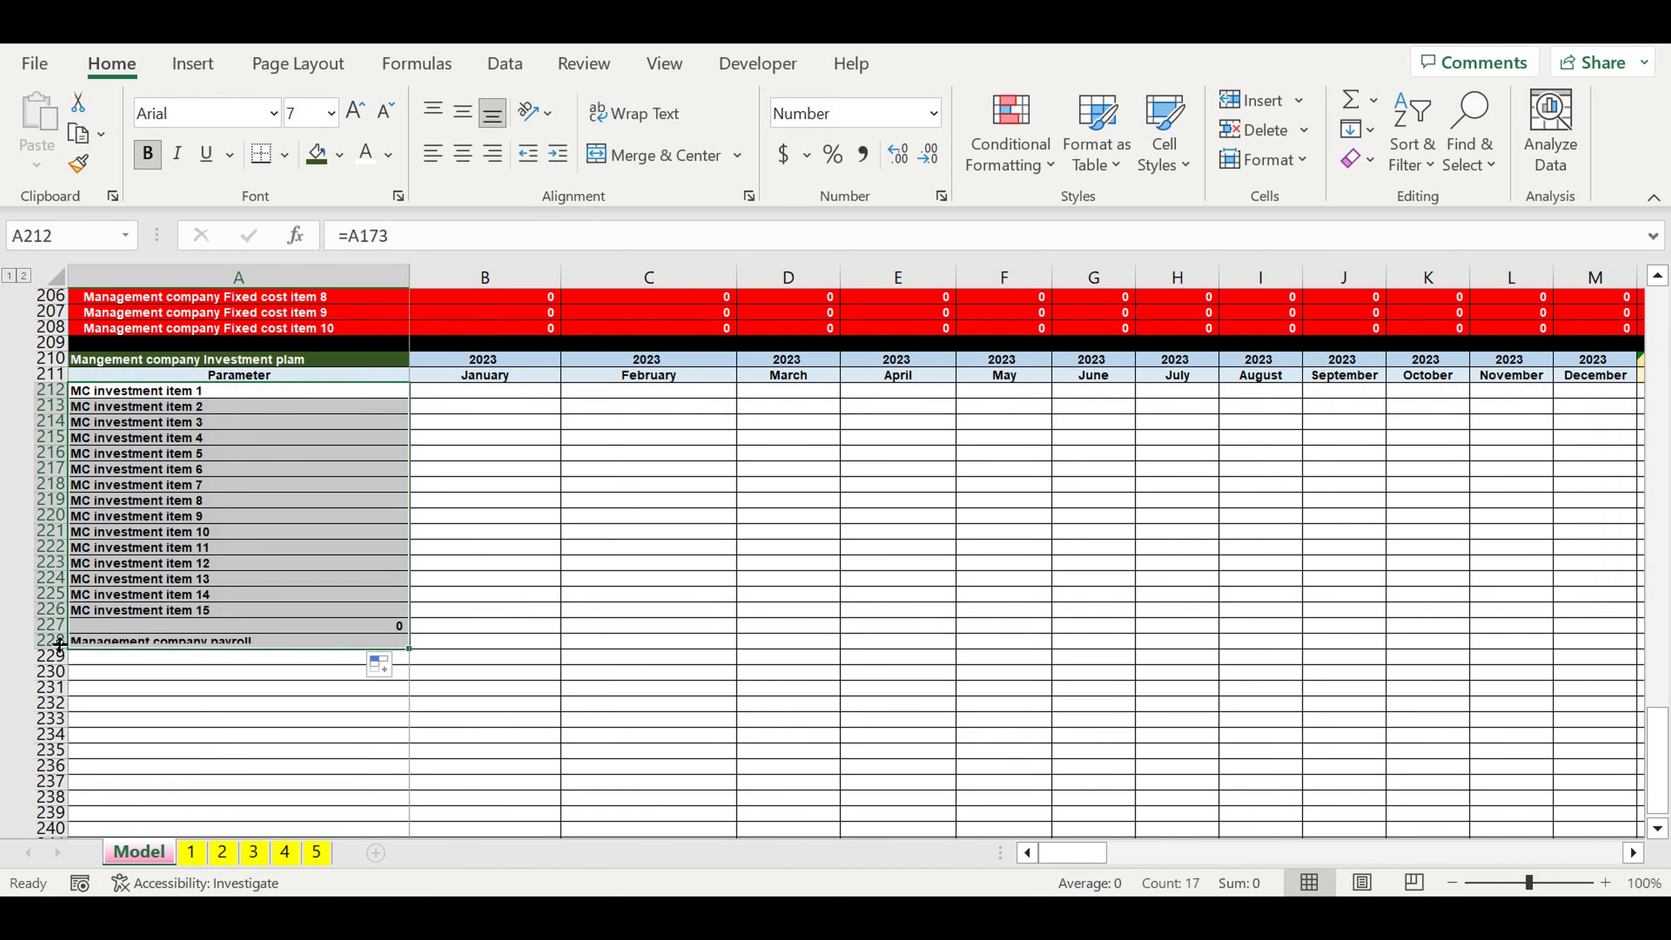
drag(46, 626, 48, 639)
key(Delete)
click(305, 584)
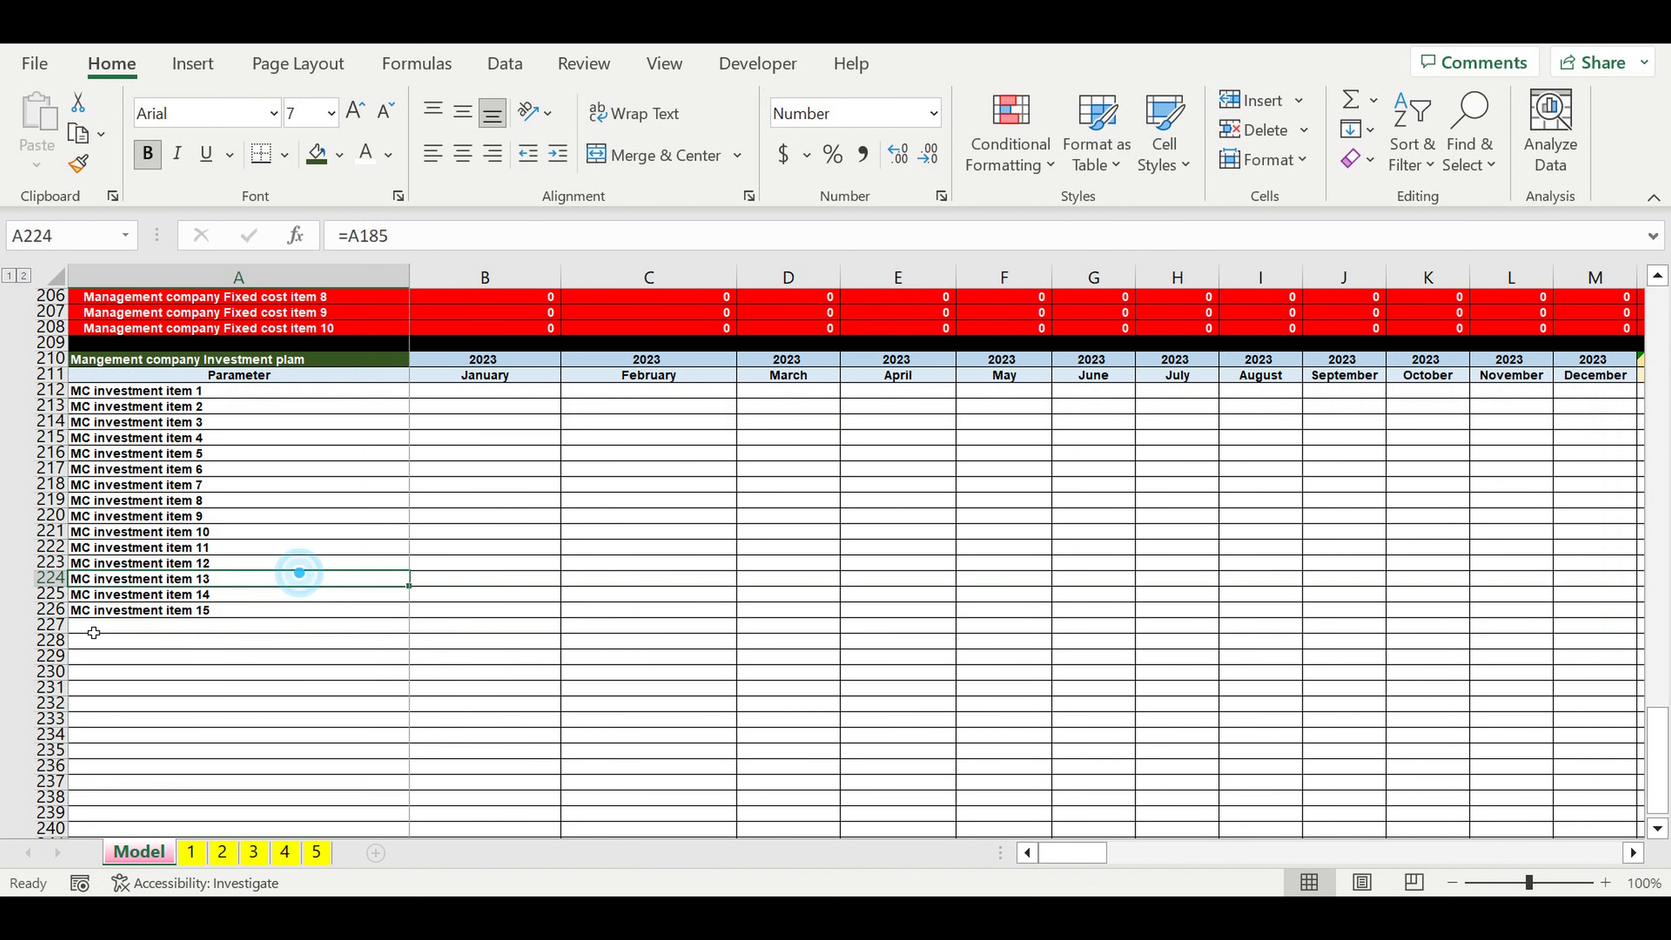
- Fill row 227 with black as a separator below the investment plan section
click(41, 631)
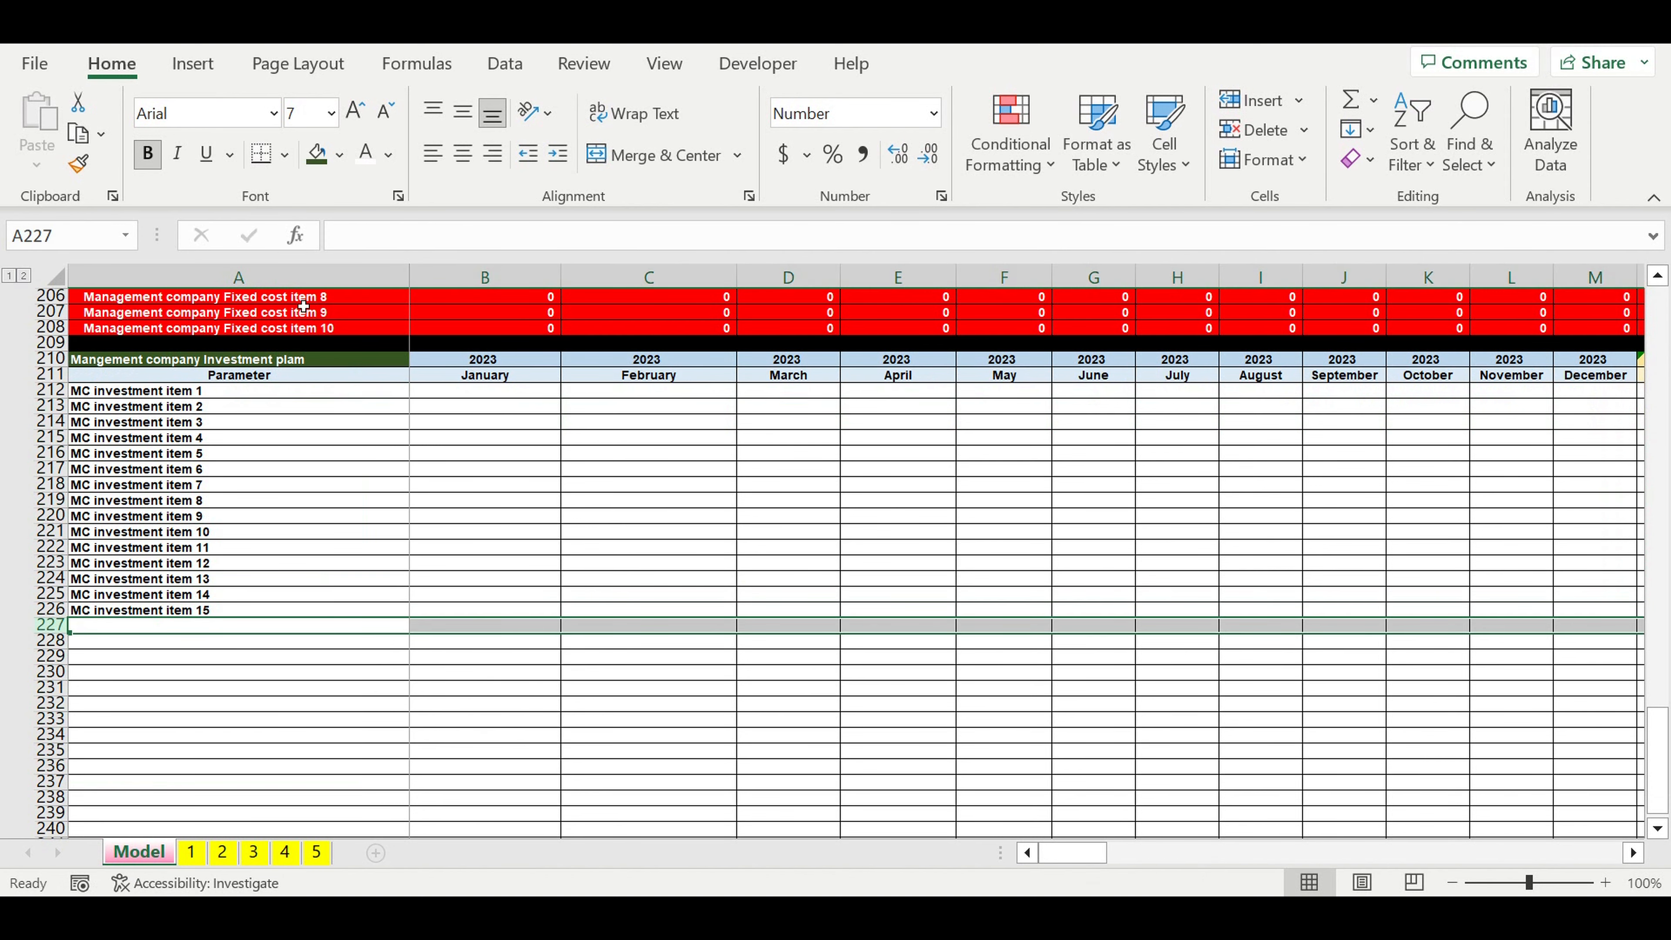
click(340, 154)
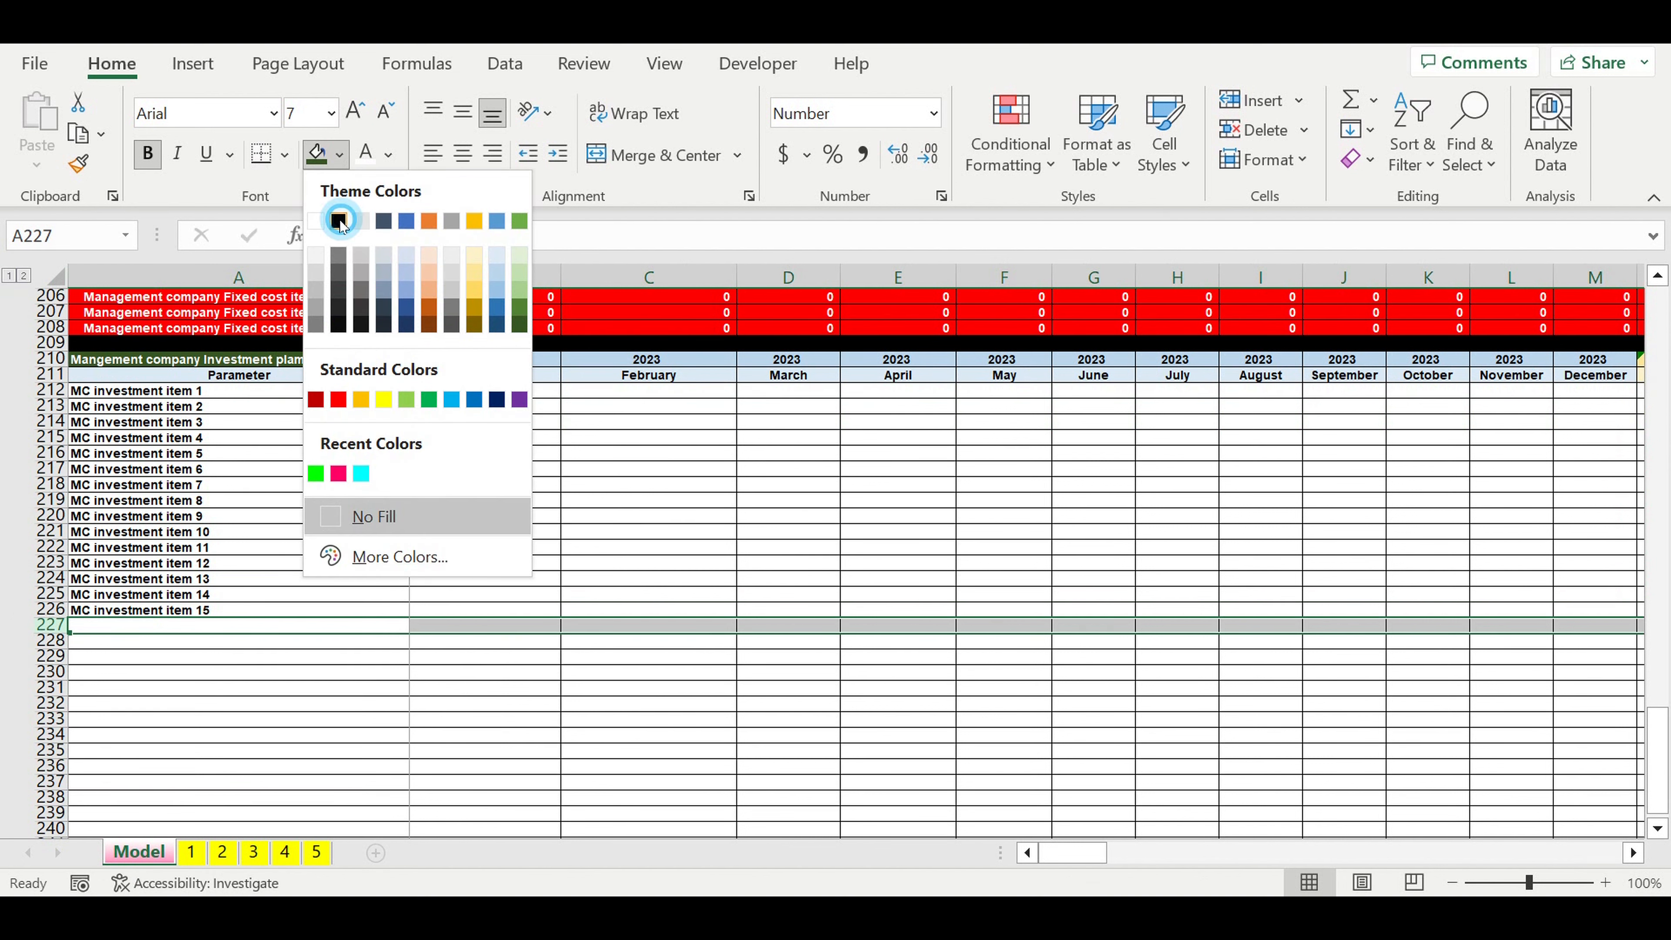
click(339, 221)
click(682, 471)
- Increase the indent of the investment item names in A212:A226 by one level
scroll(247, 468, up, 2)
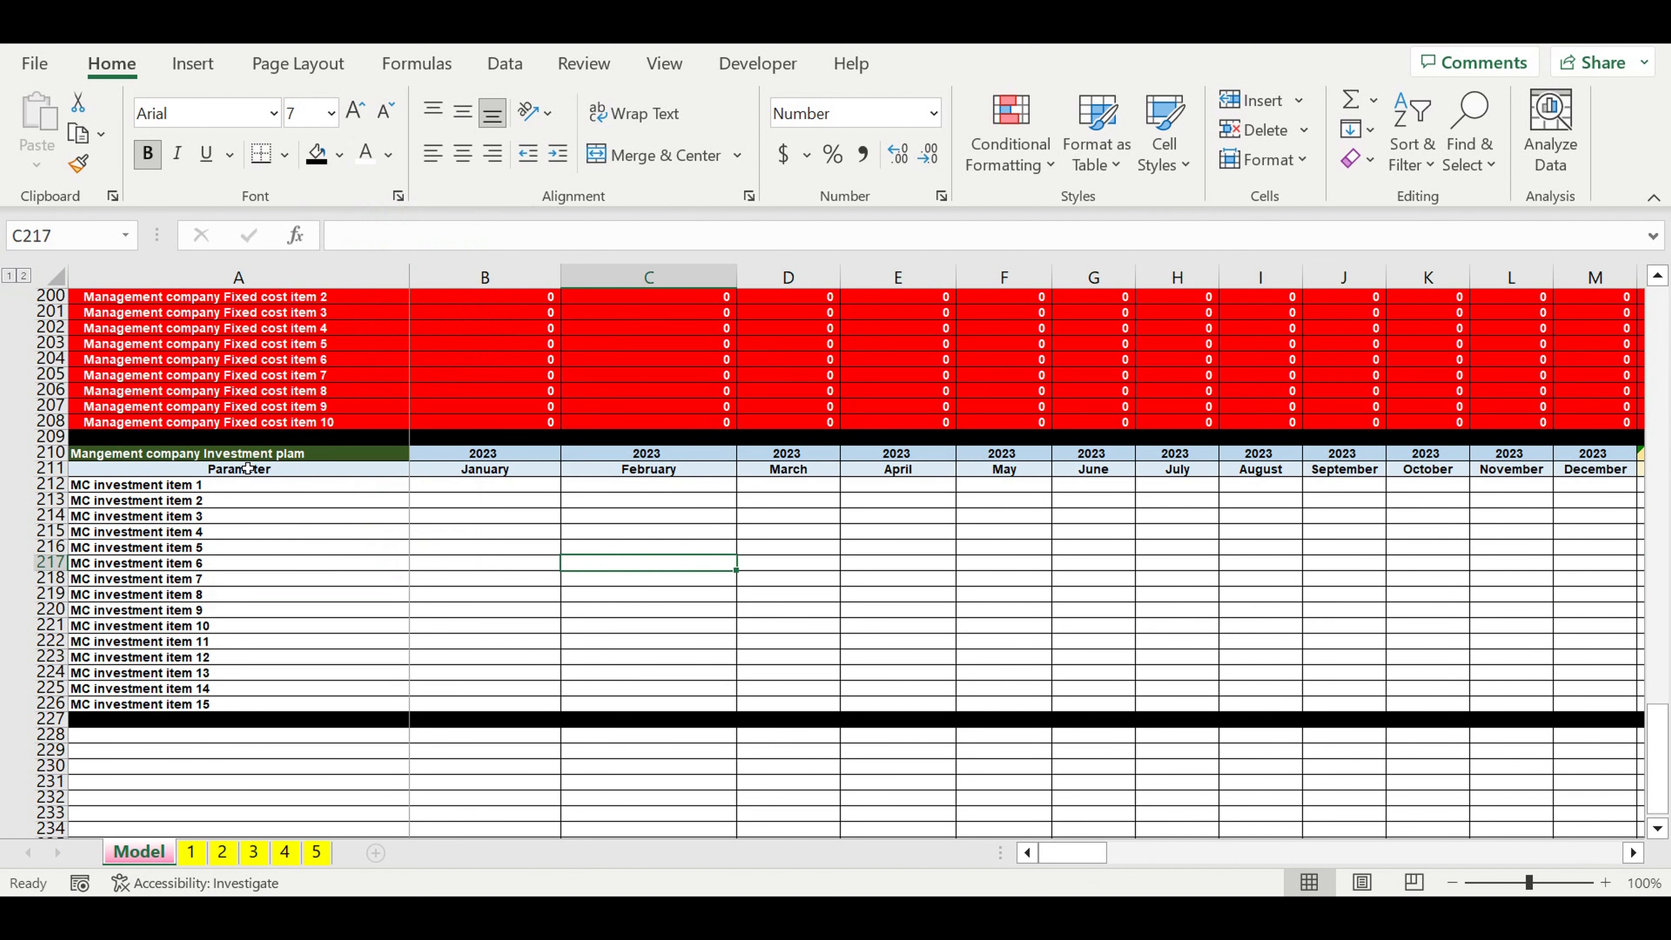
drag(186, 491, 168, 707)
click(557, 153)
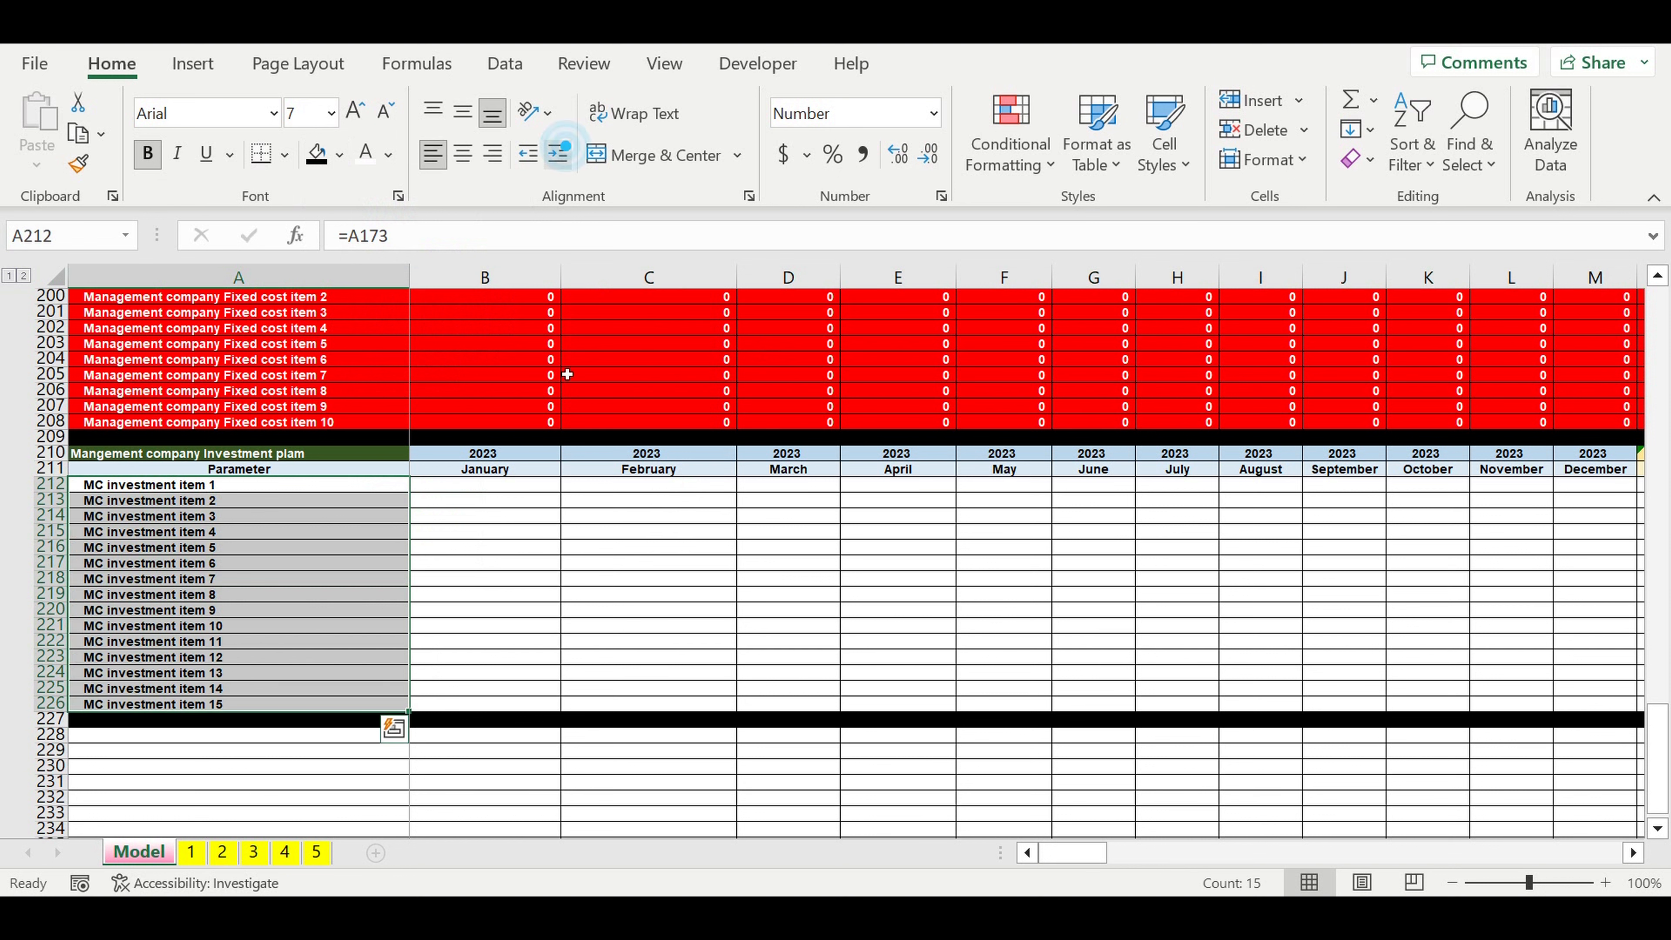
click(645, 536)
- Begin an IF formula in B212 that tests the investment stage count with the row locked: =if(B$137=1,
click(440, 485)
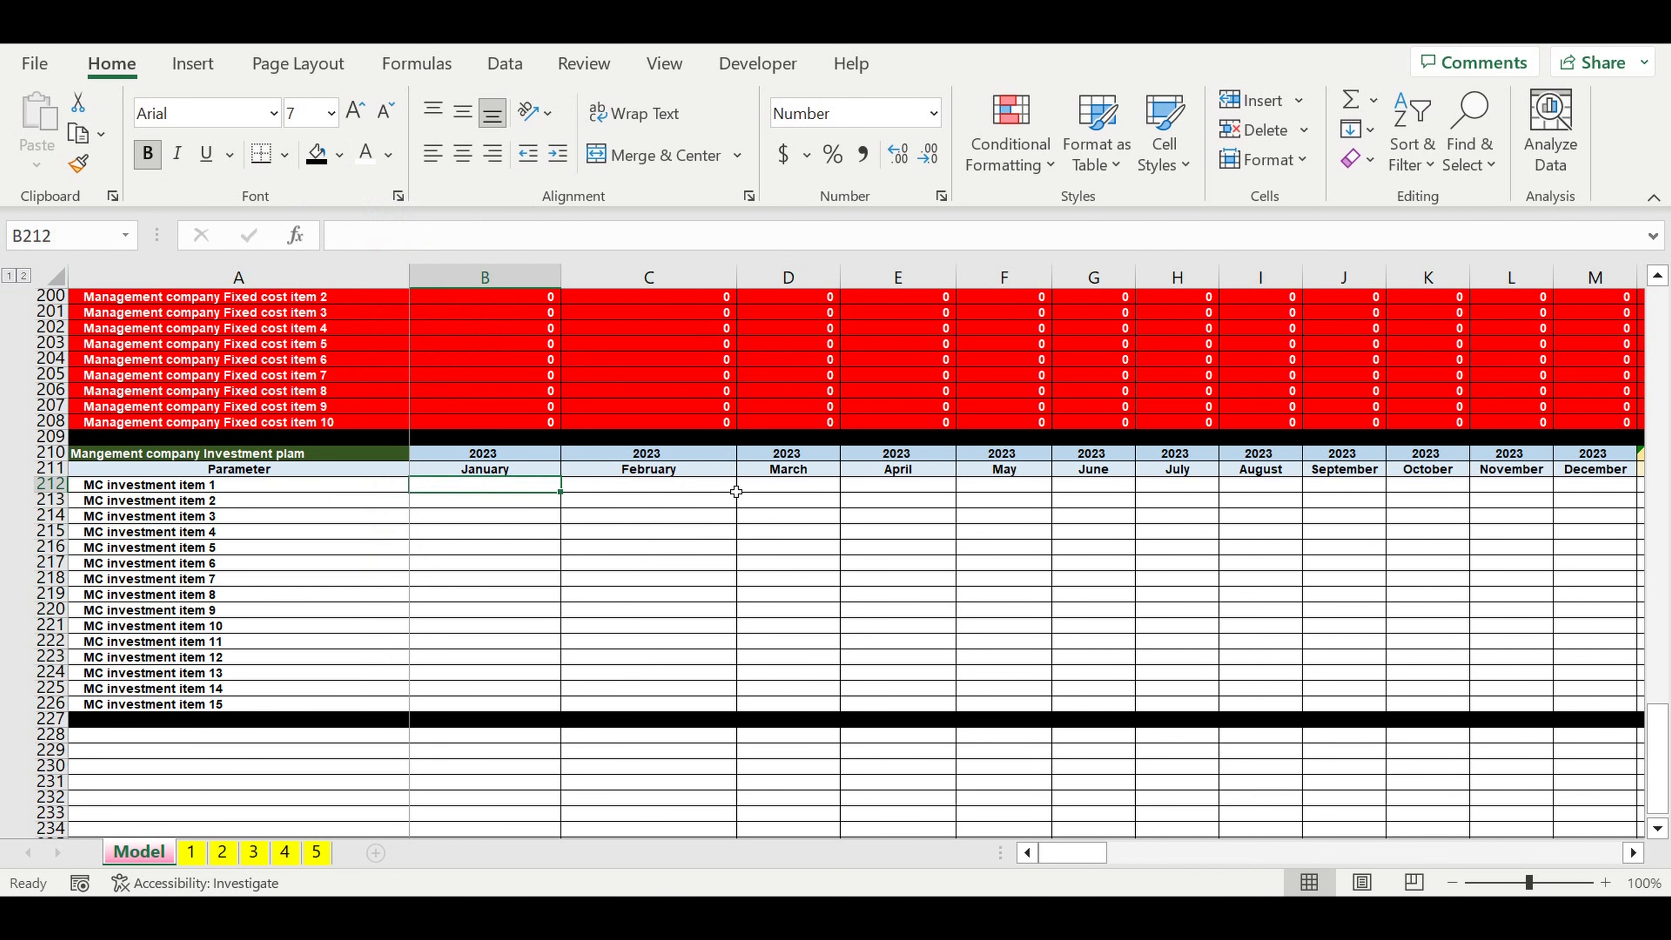
text(=if()
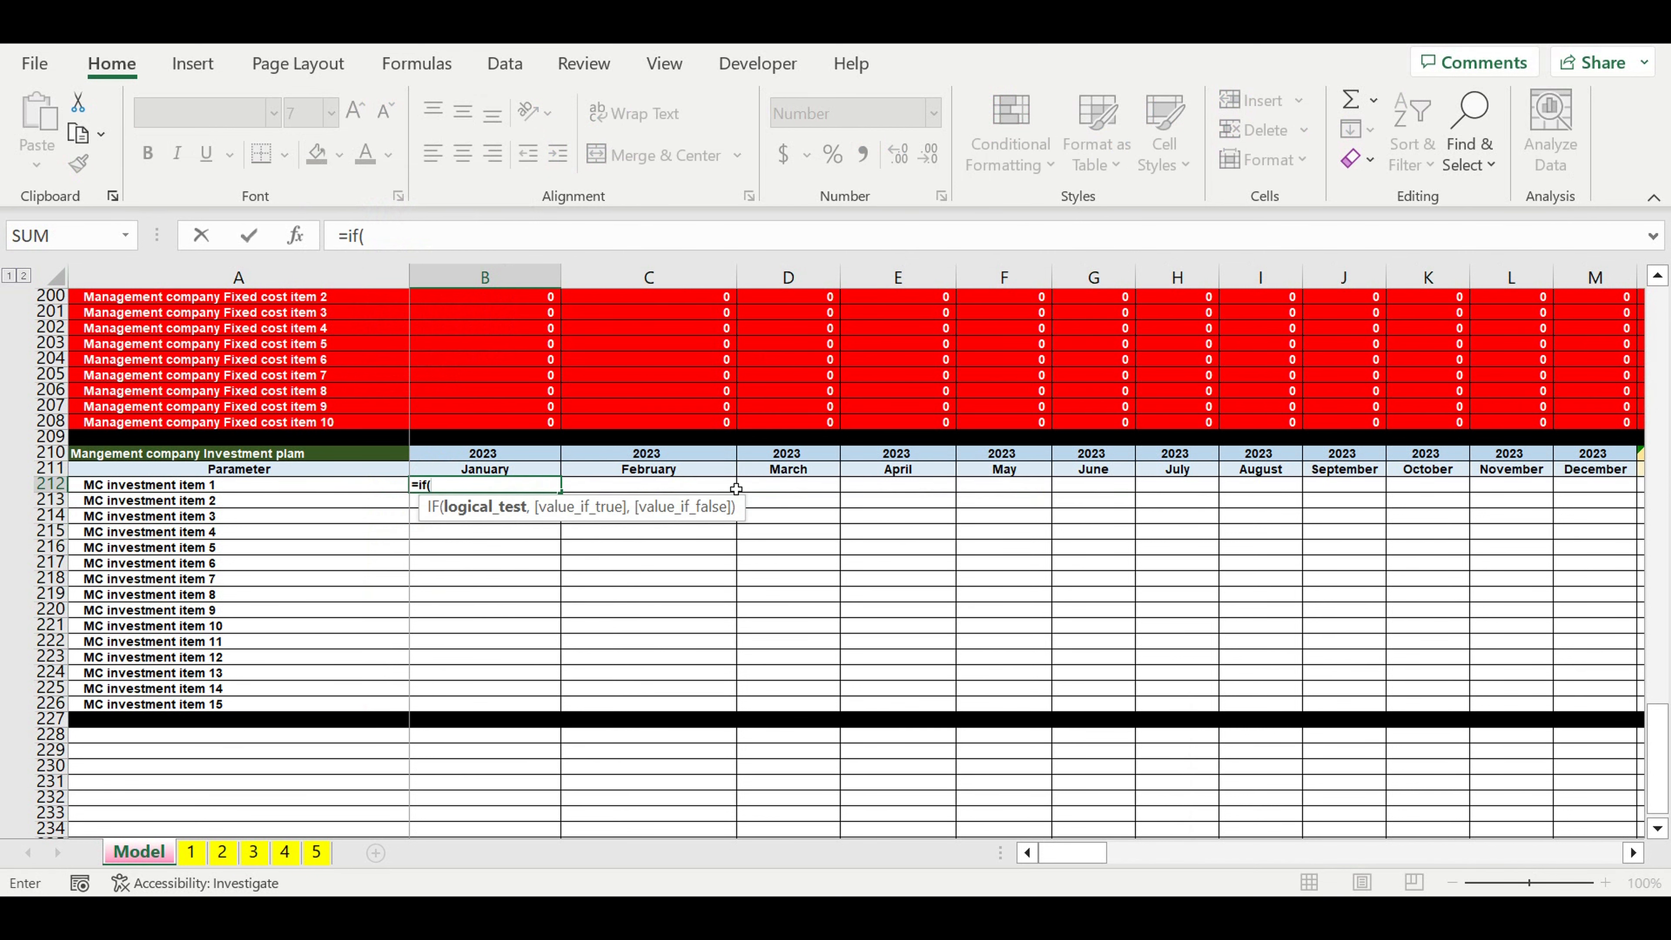
scroll(736, 488, up, 5)
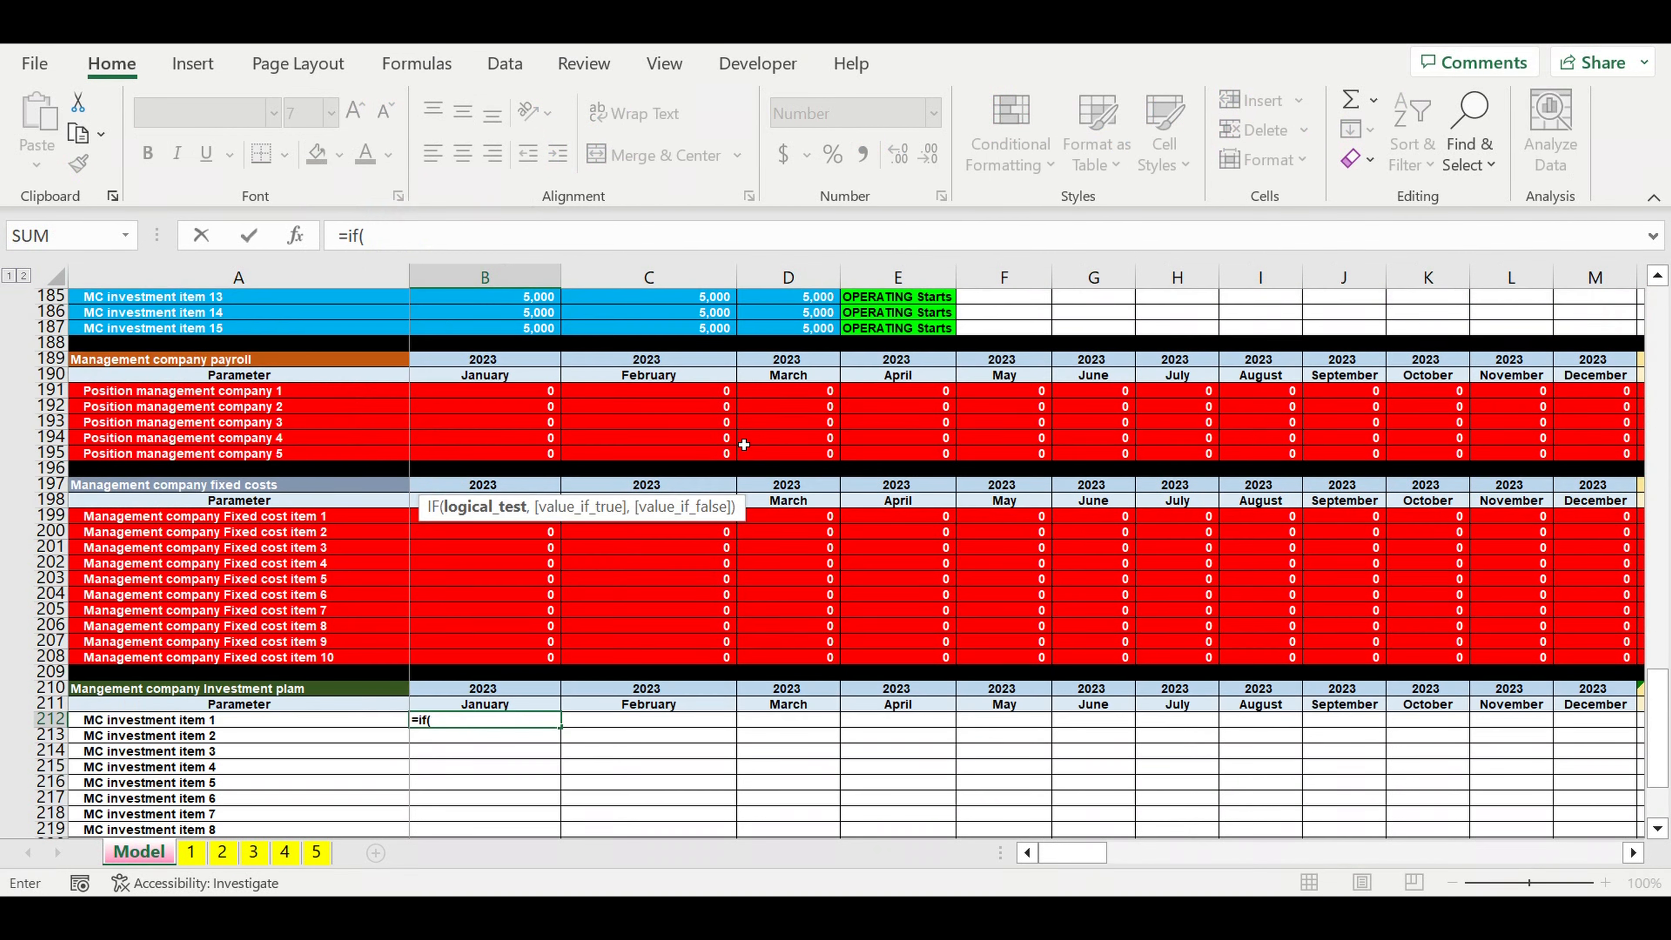
scroll(681, 488, up, 14)
scroll(681, 488, up, 7)
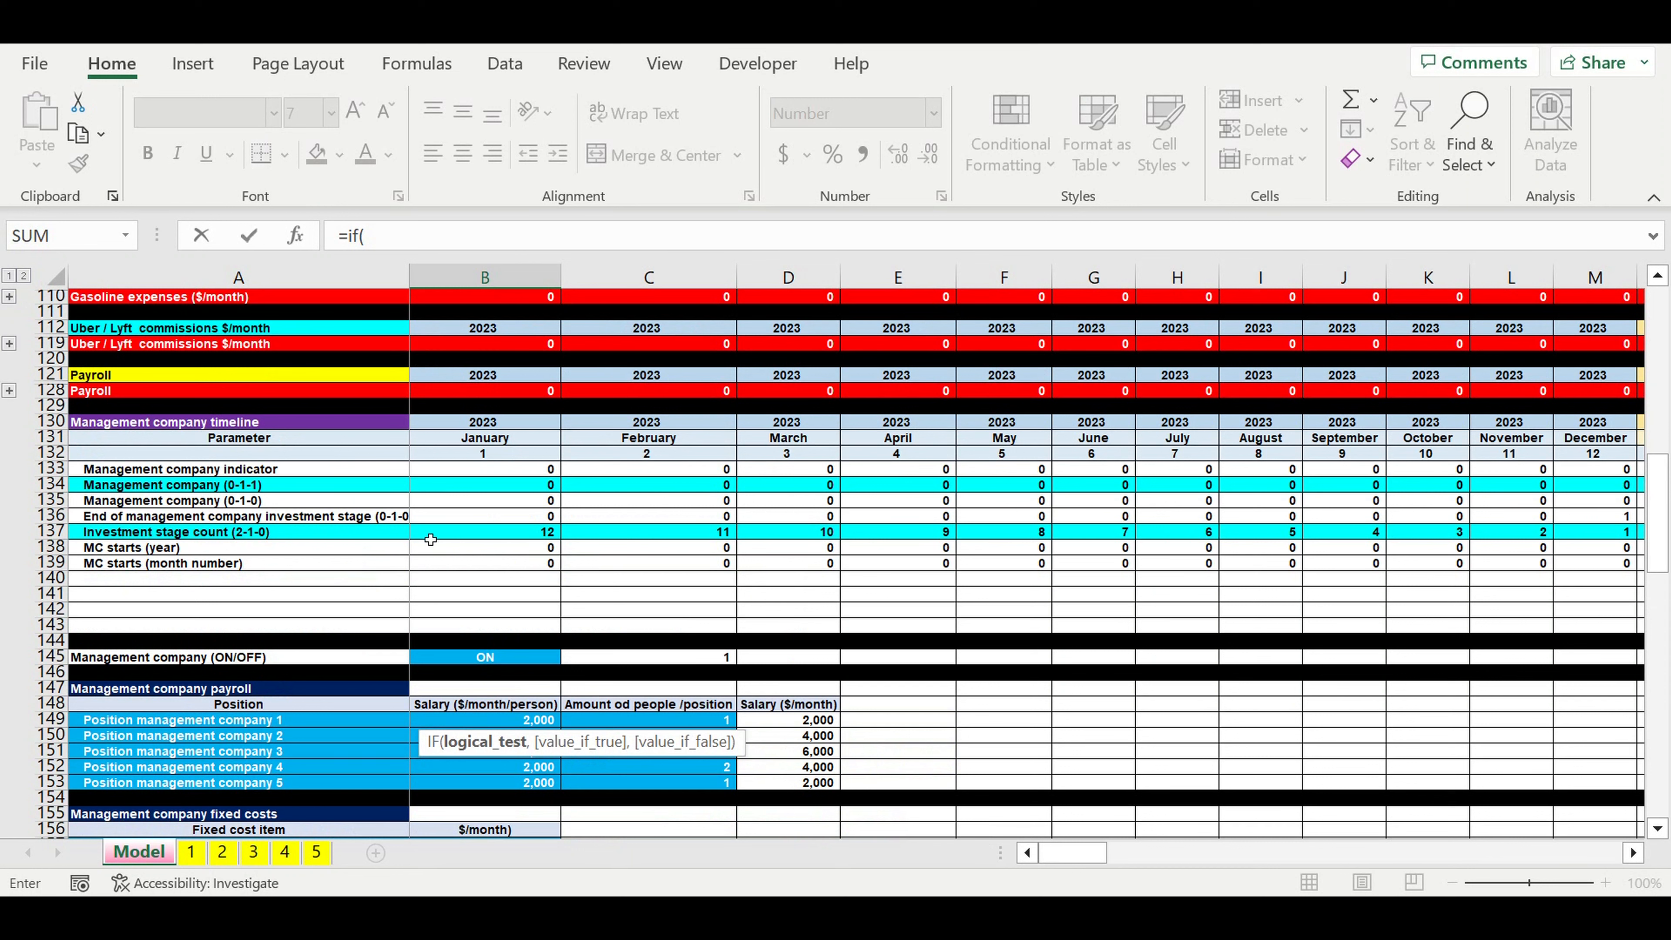
click(434, 538)
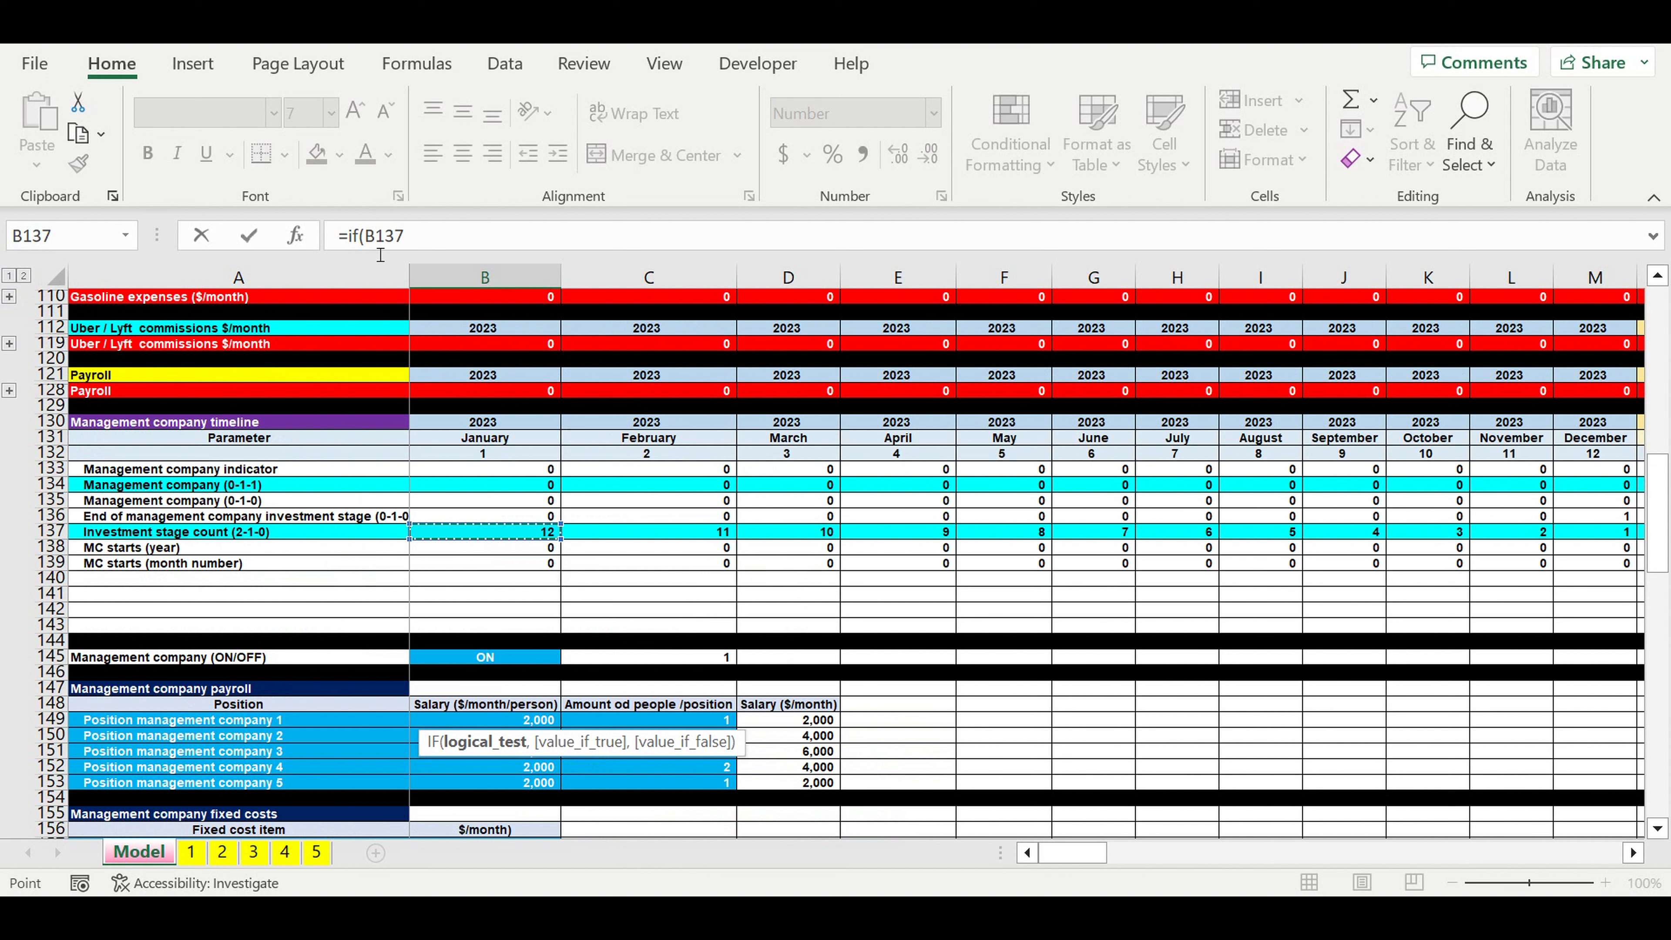
click(377, 236)
text($137)
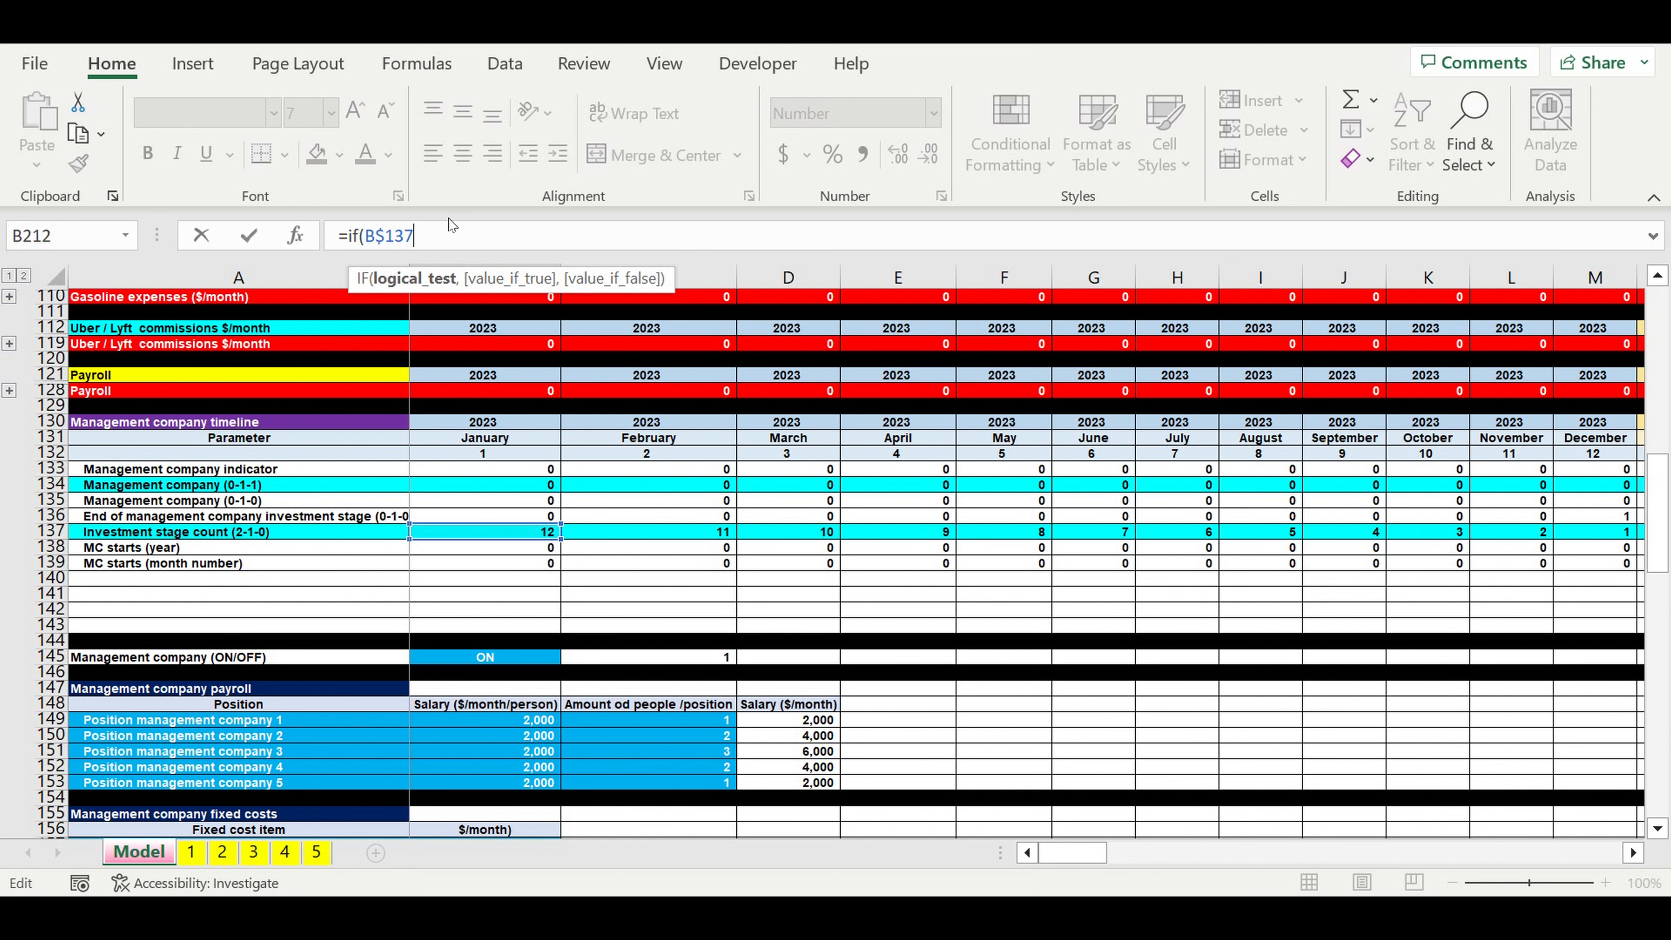
text(=1,)
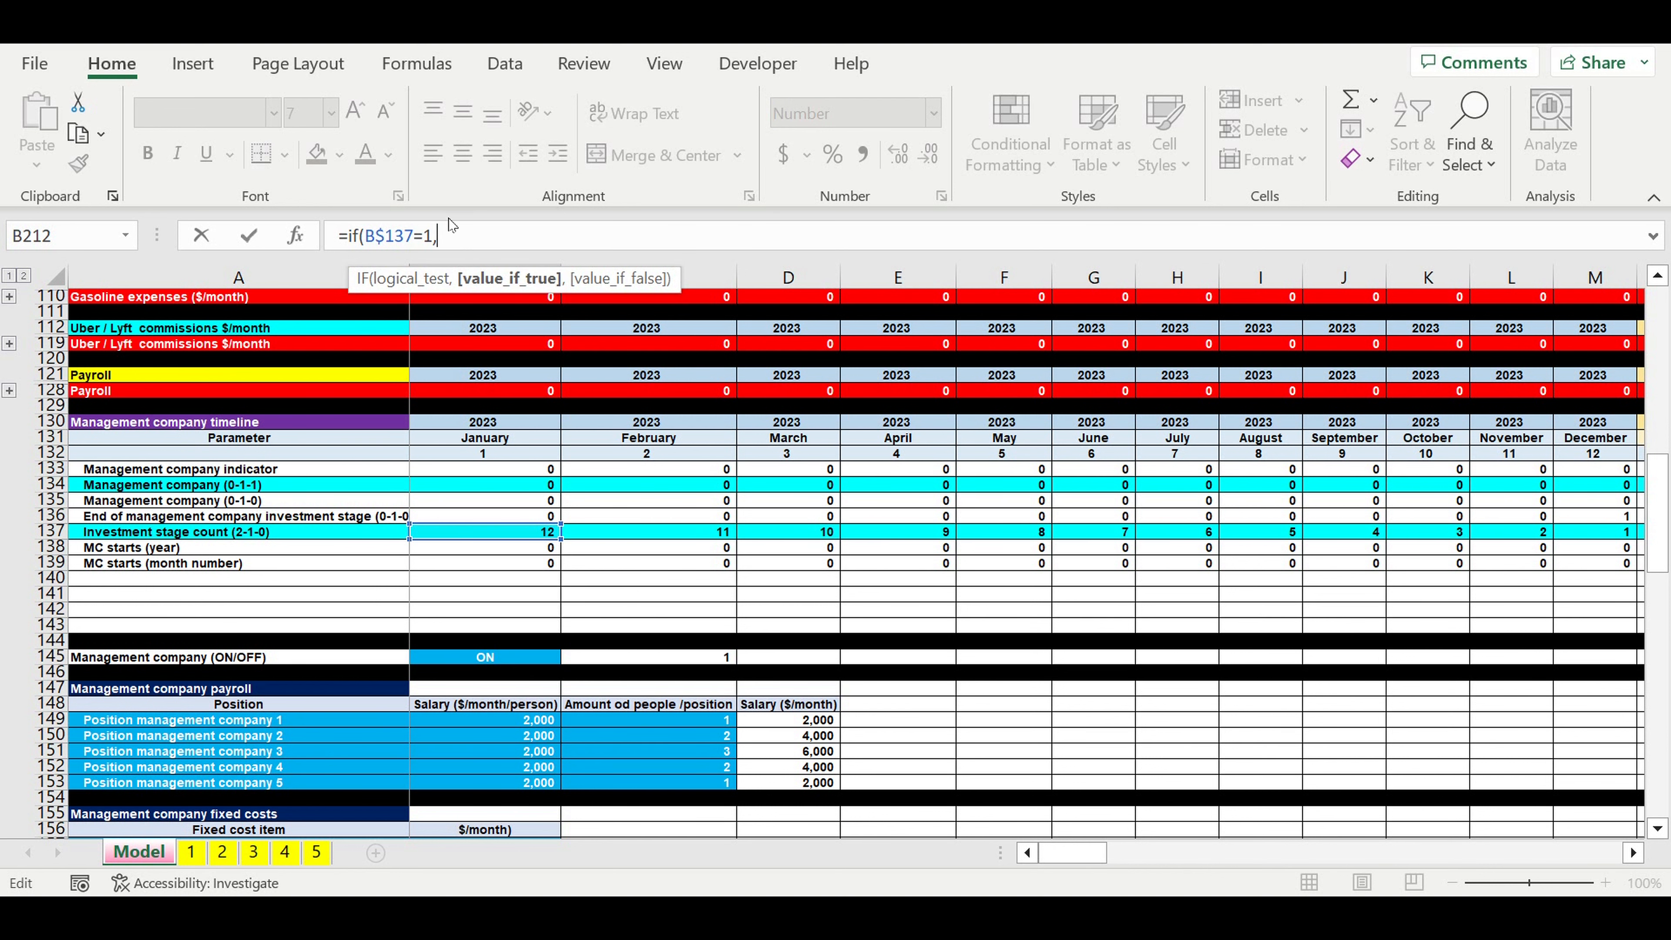
- Add $D173, the December amount of investment item 1 with its column locked, as the value if true, followed by a comma
scroll(584, 301, down, 15)
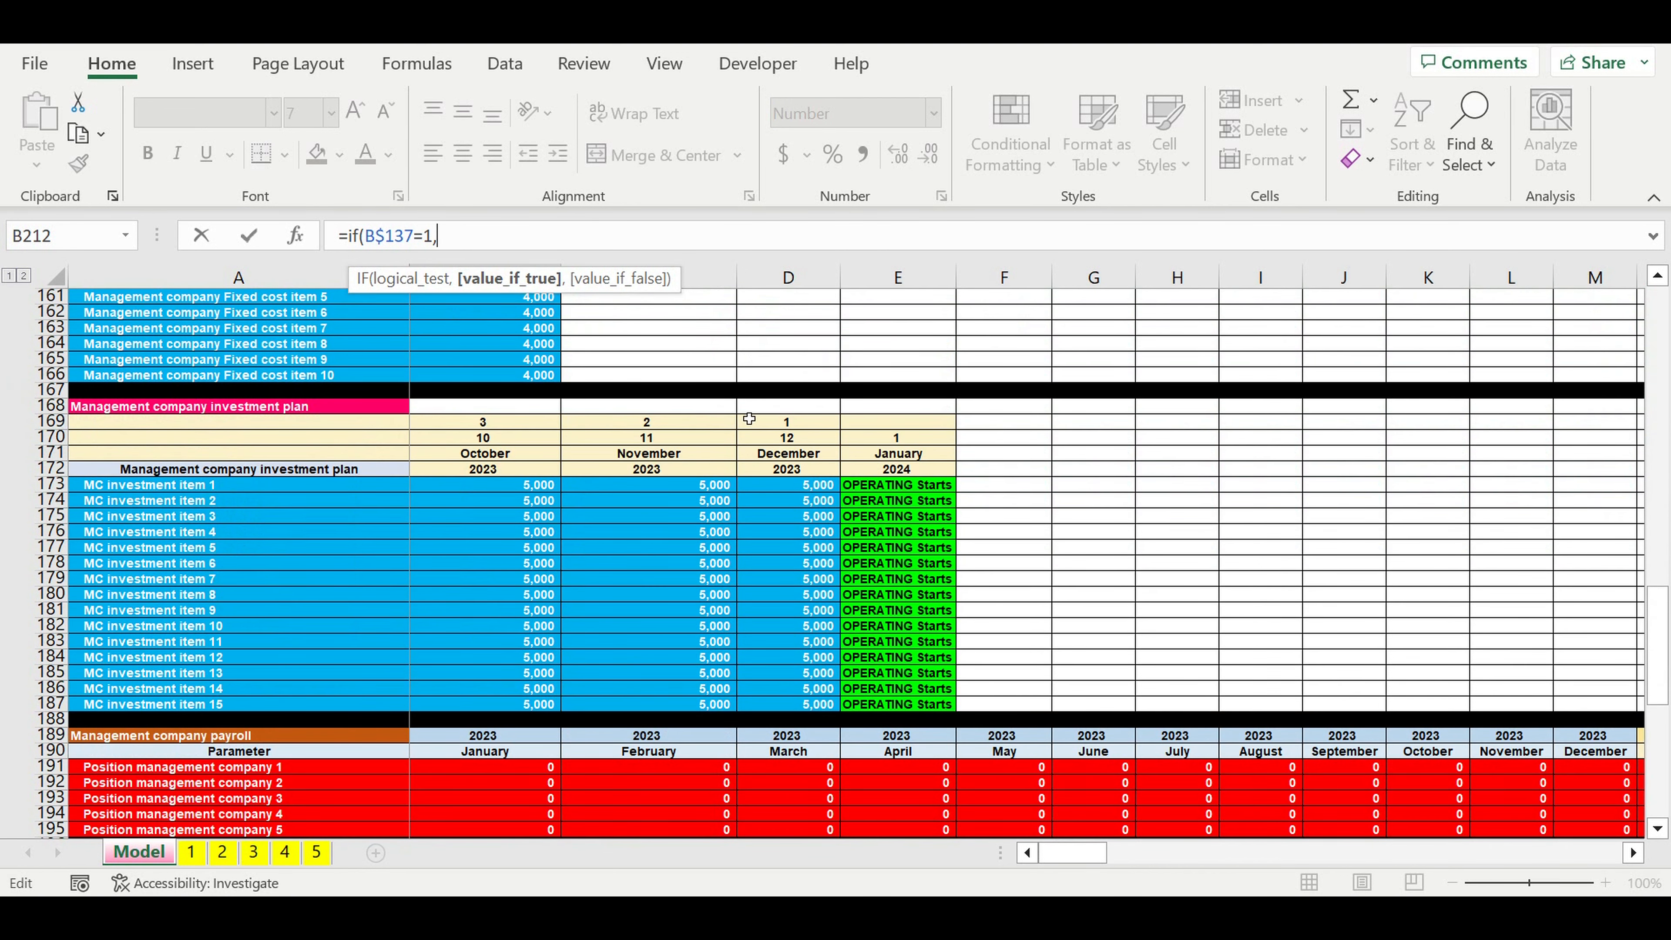
click(791, 489)
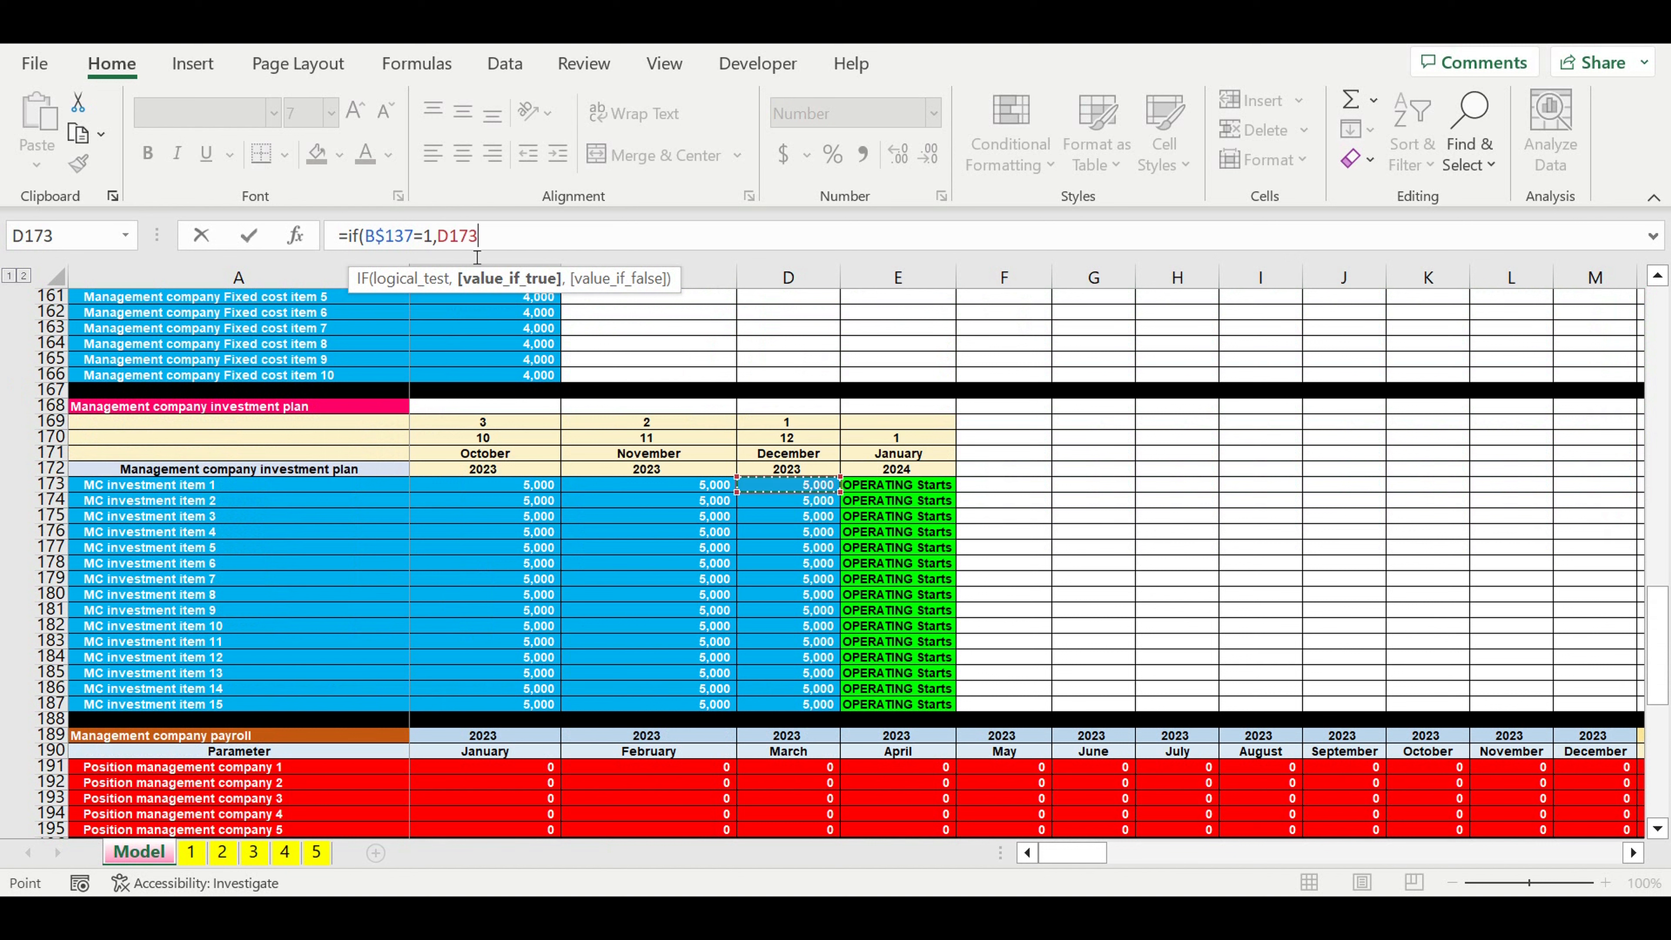
click(443, 244)
text(%)
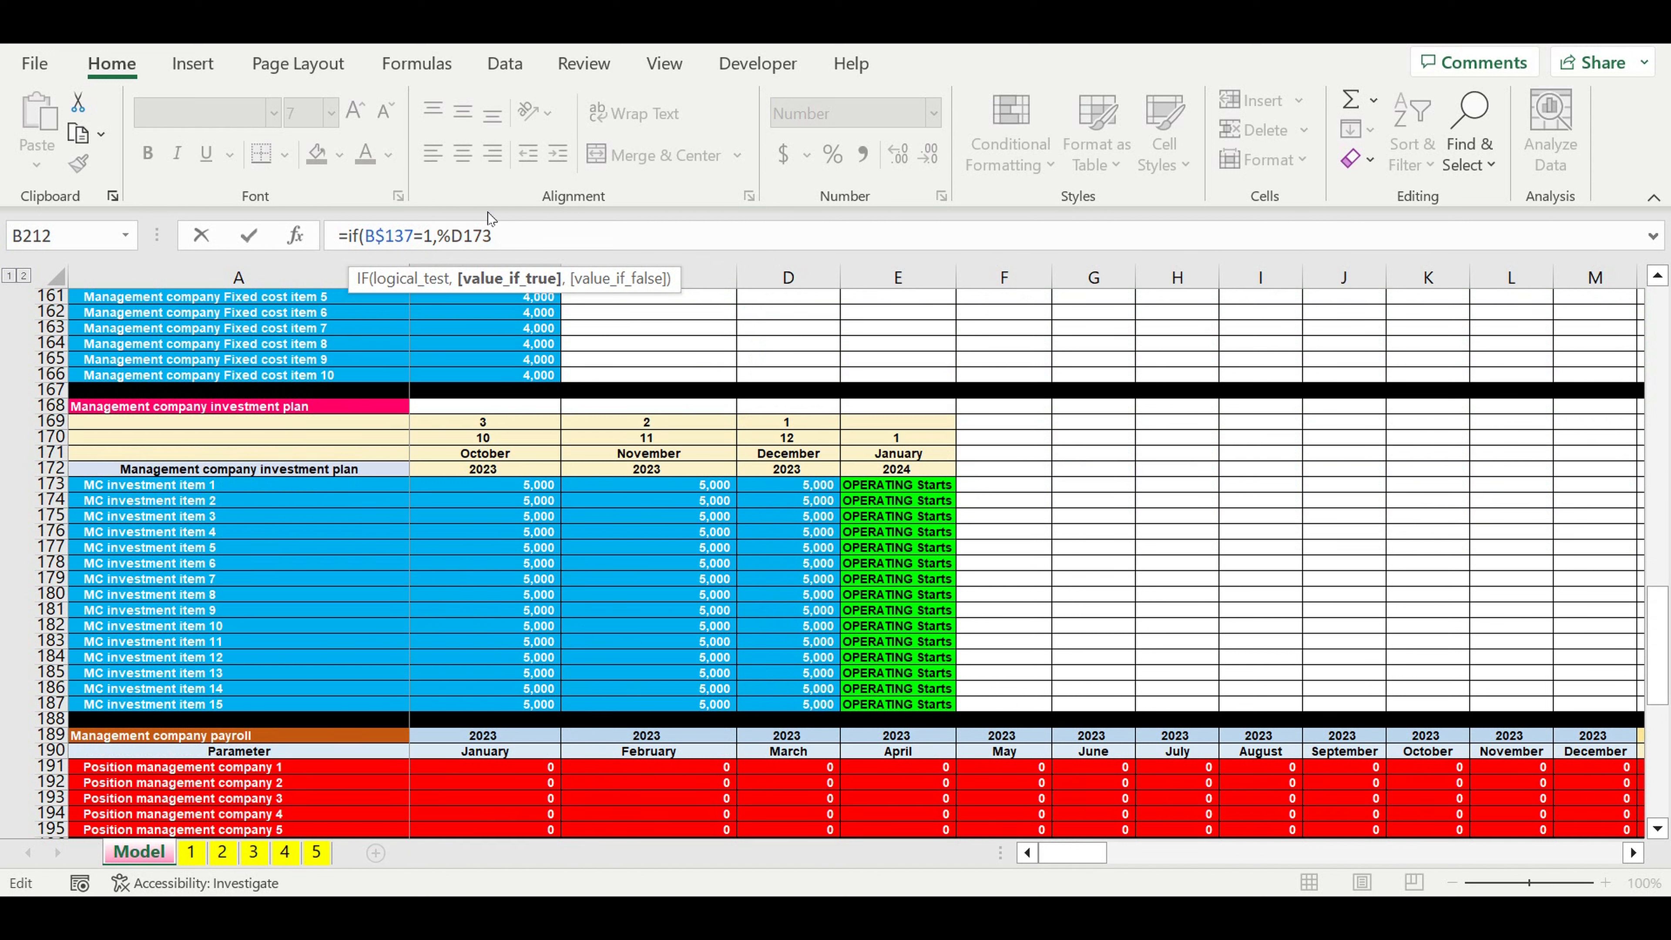
key(BackSpace)
text($)
click(519, 237)
text(,)
- Copy the formula fragment if(B$137=1,$D173, and append it twice to nest two more conditions
drag(531, 239, 347, 238)
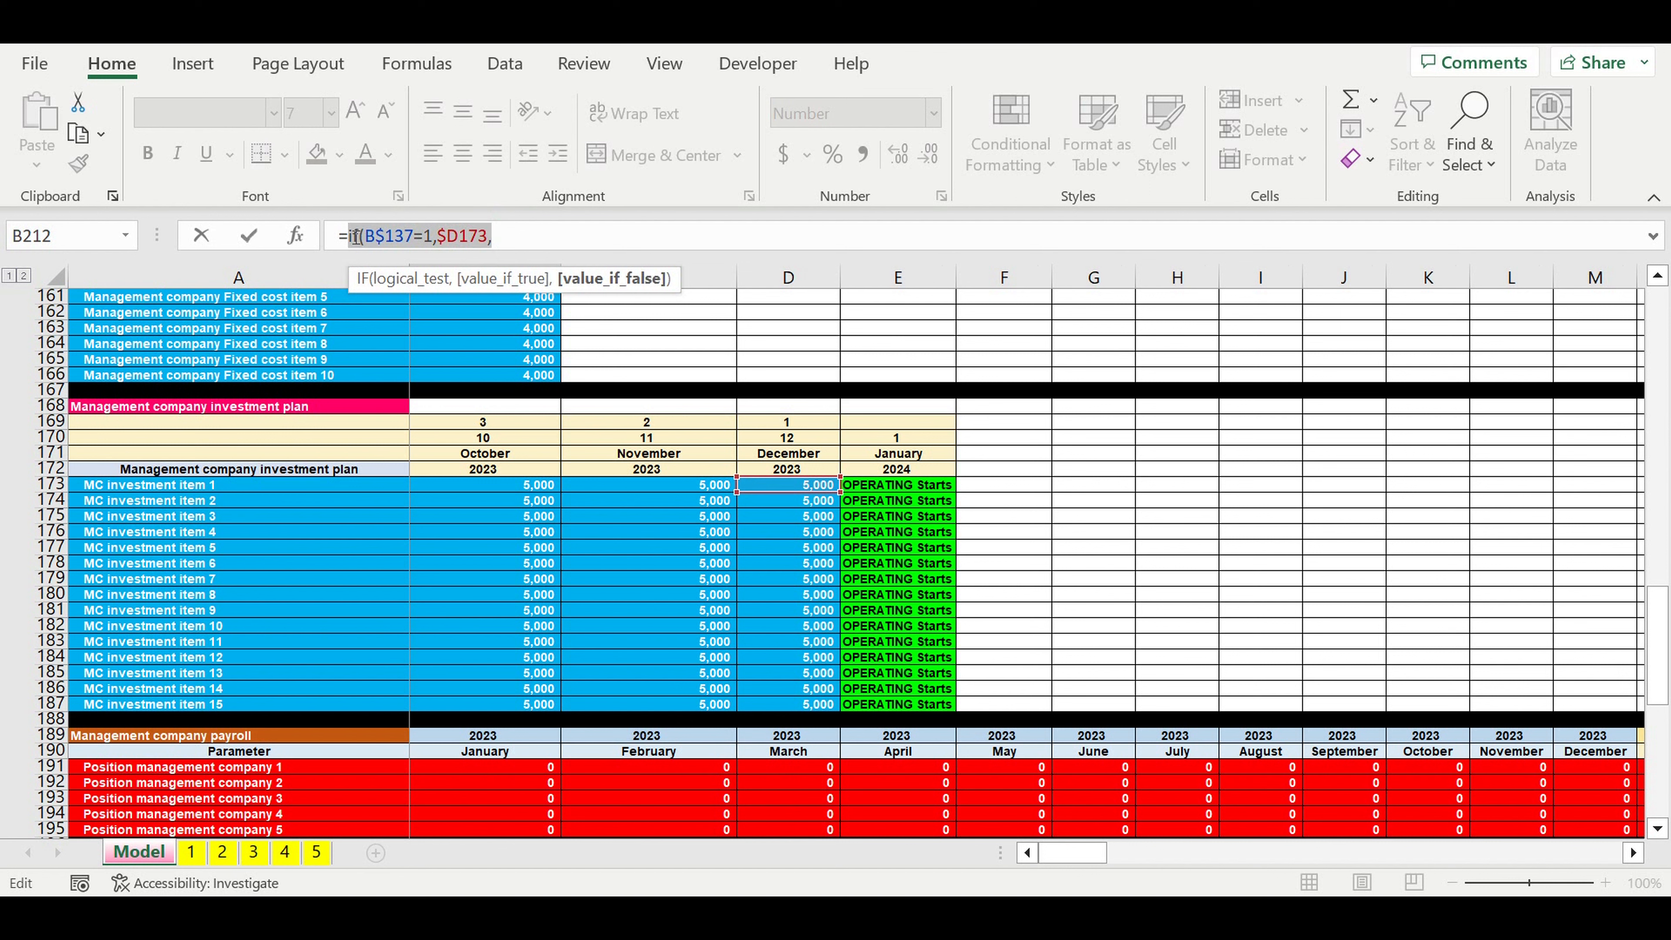
click(561, 250)
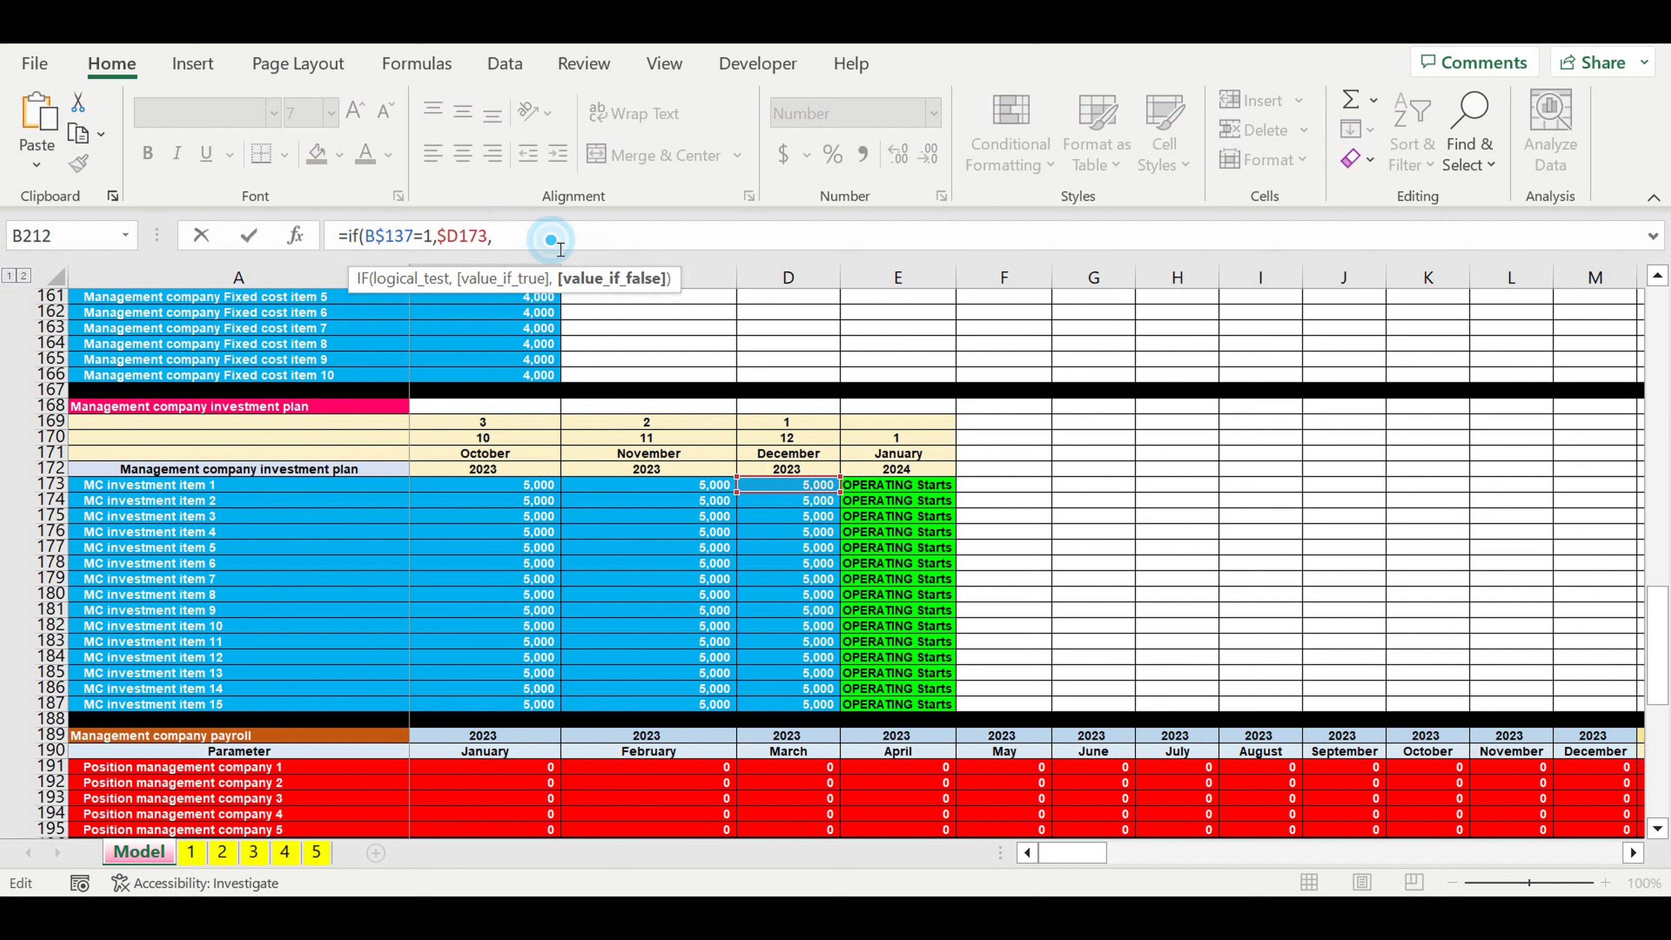
key(ctrl+v)
key(ctrl+v)
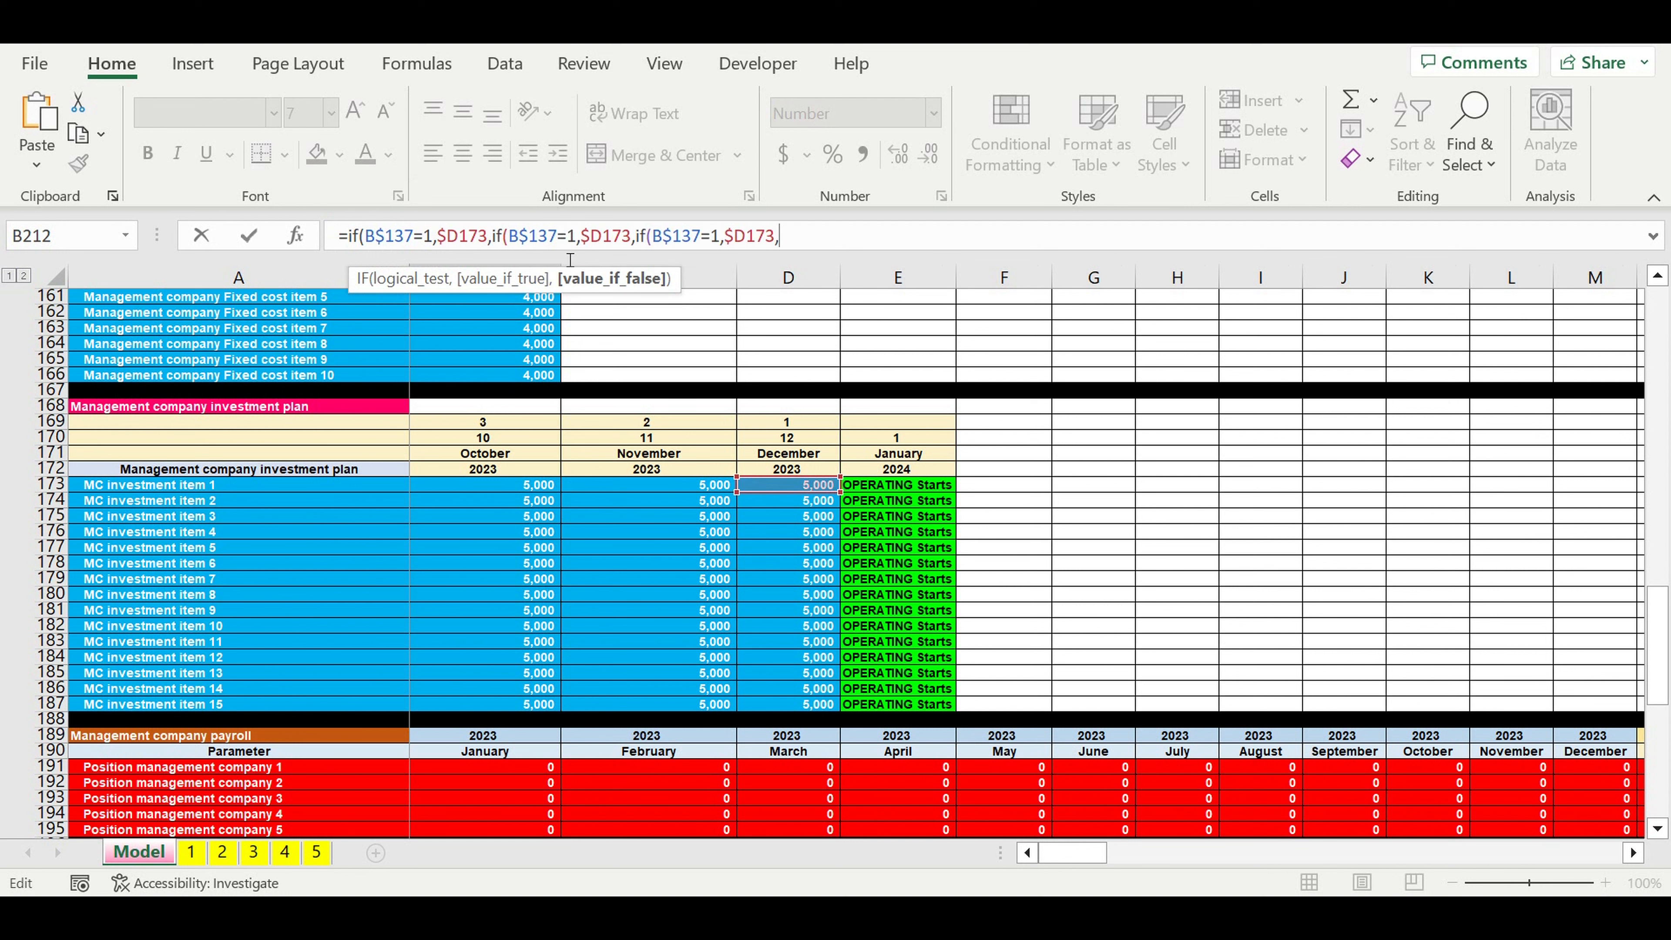
- Adapt the two appended conditions in B212 to test for 2 and 3, returning $c173 and $b173 respectively
double_click(569, 236)
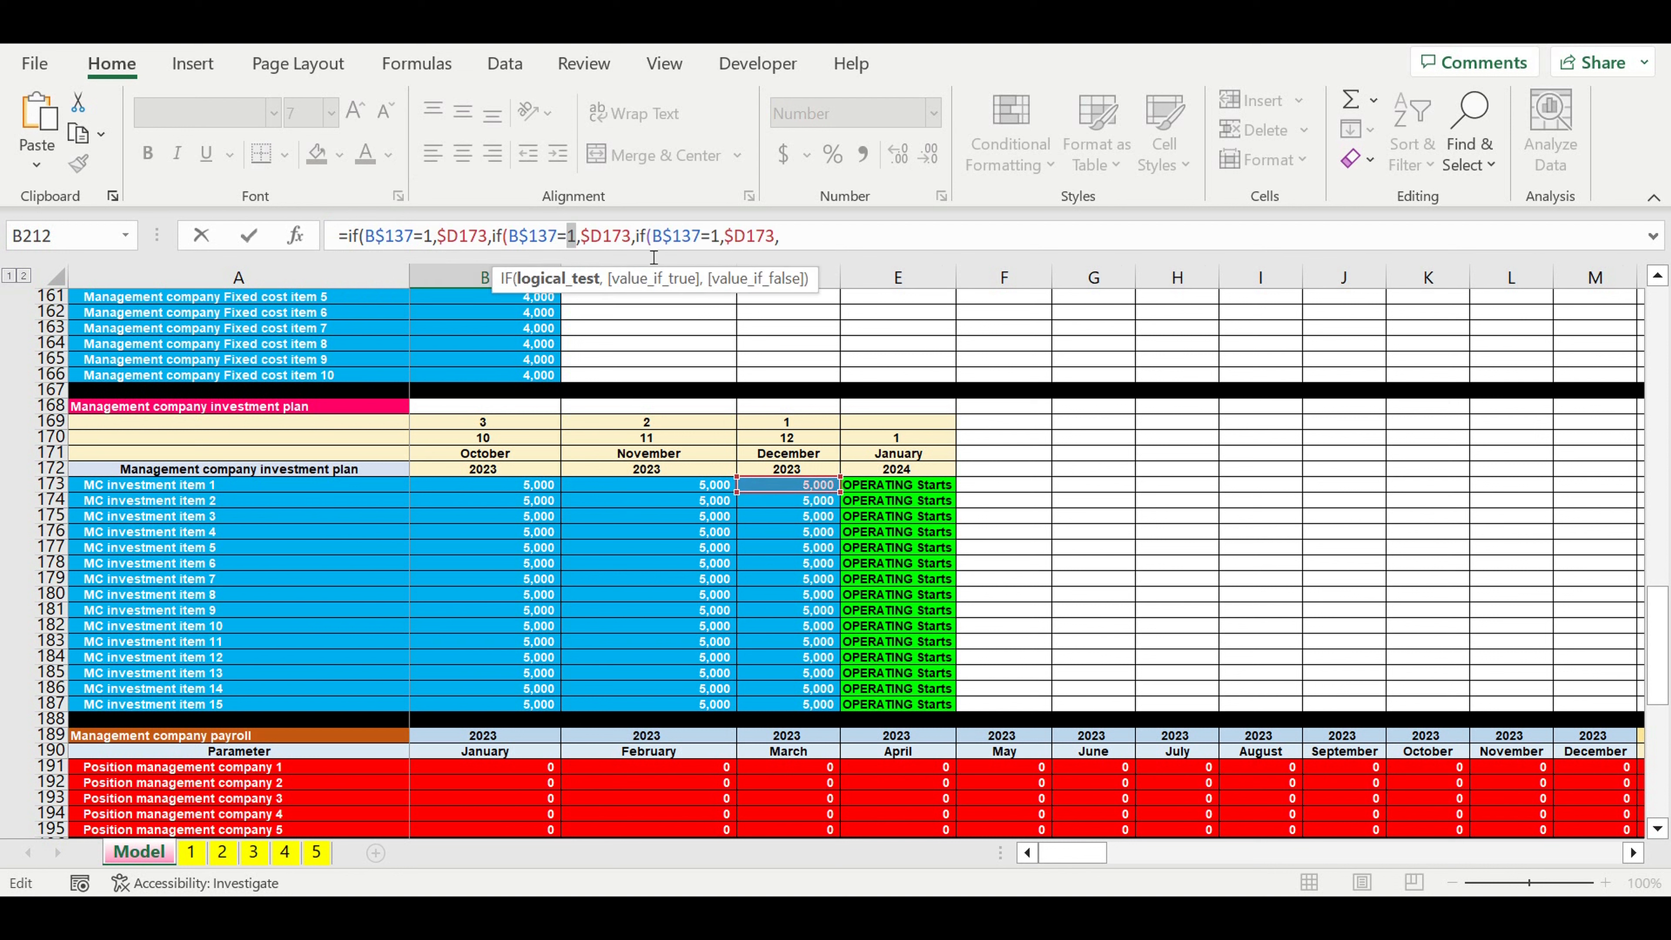
text(2)
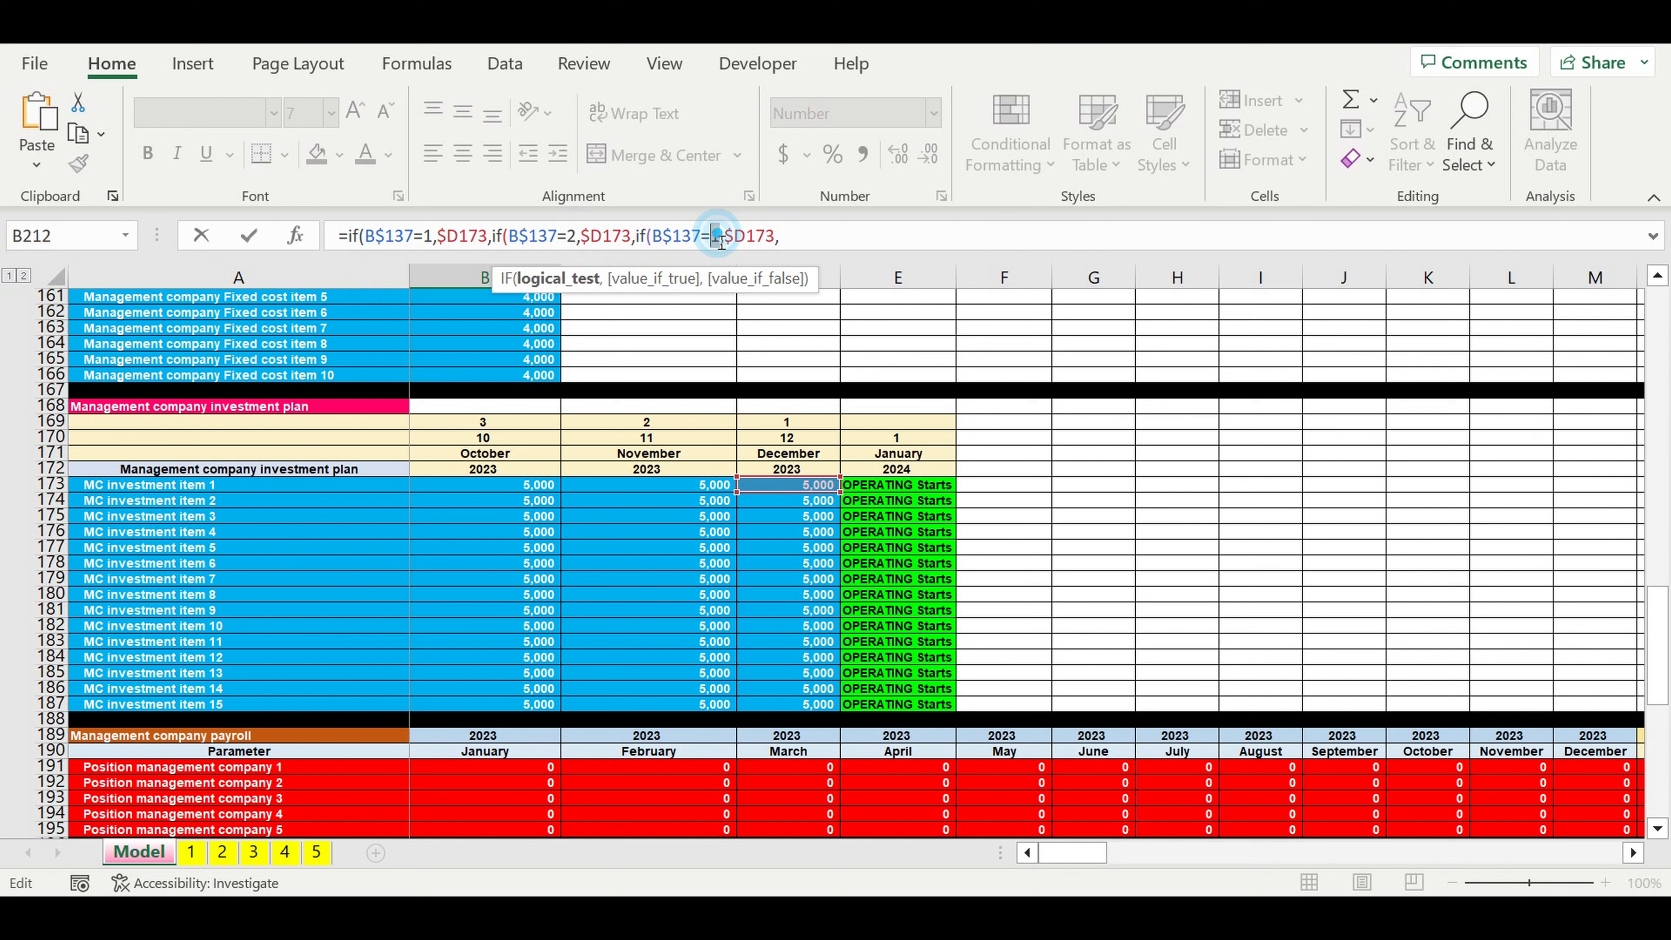
double_click(715, 236)
text(3)
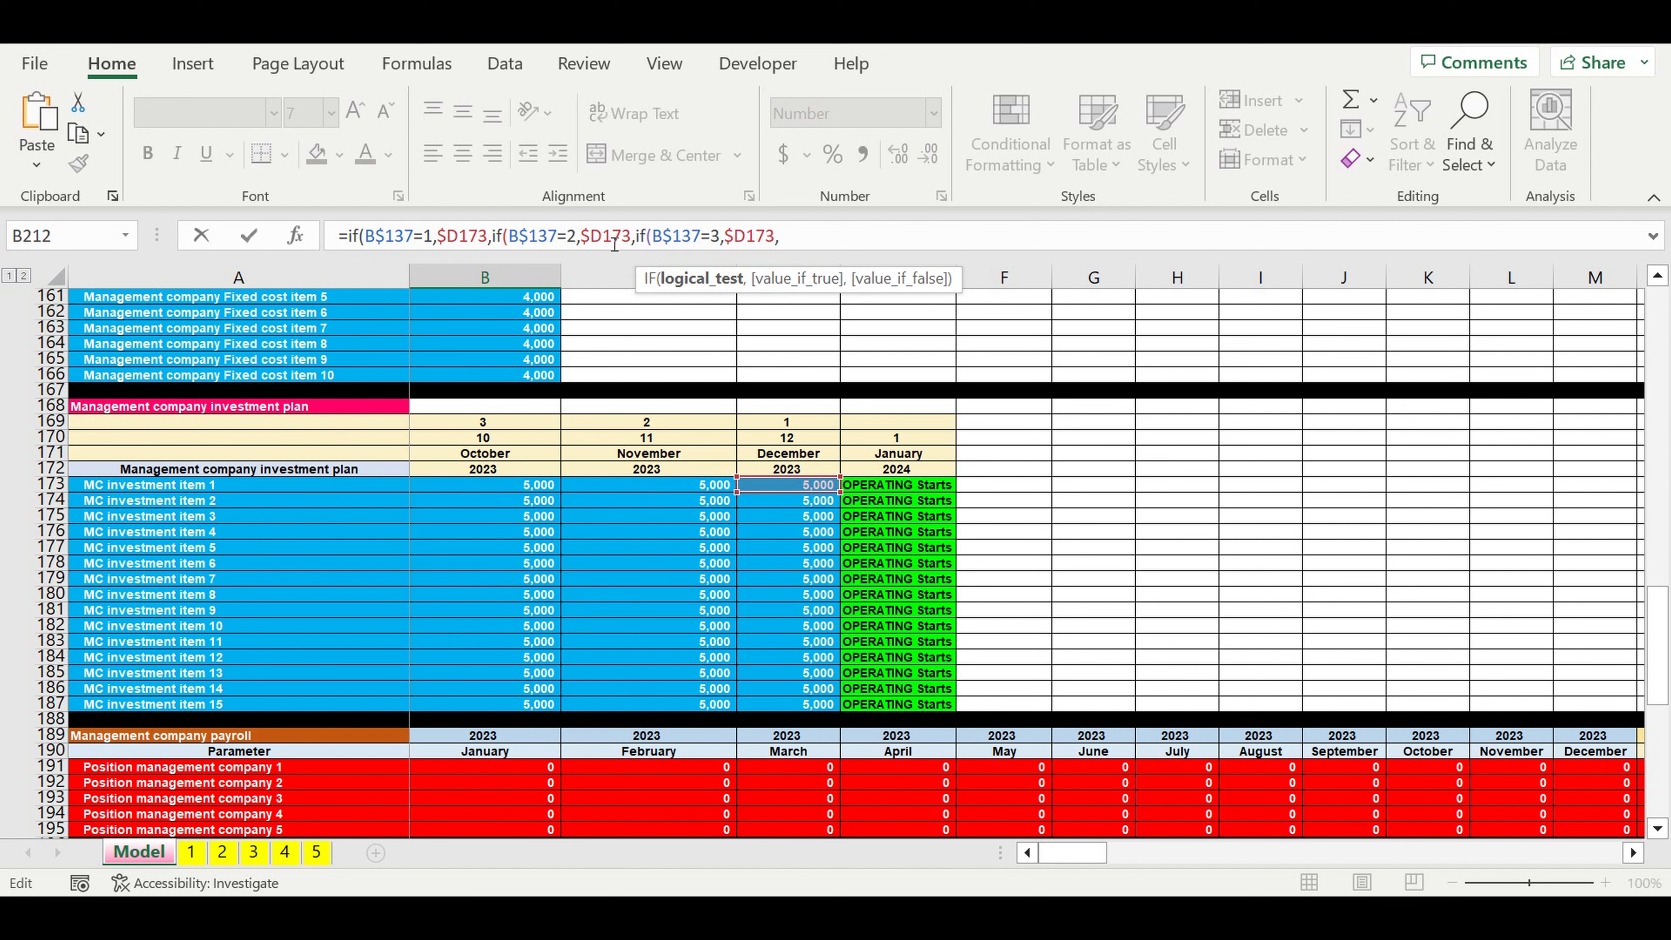
click(593, 237)
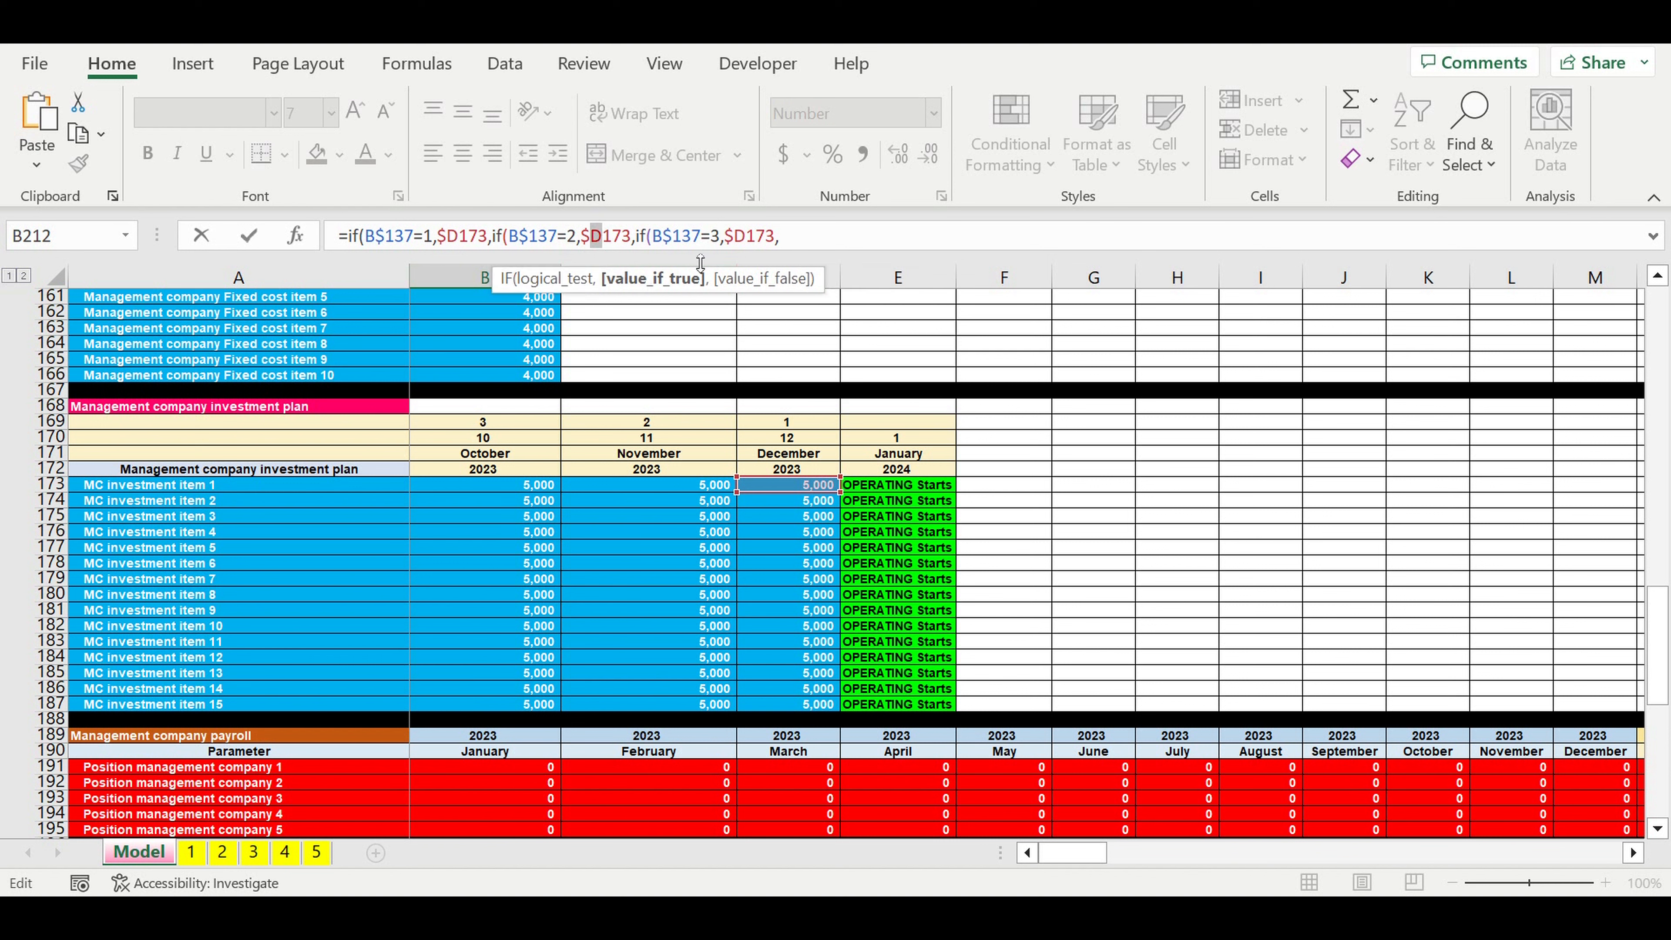
text(c)
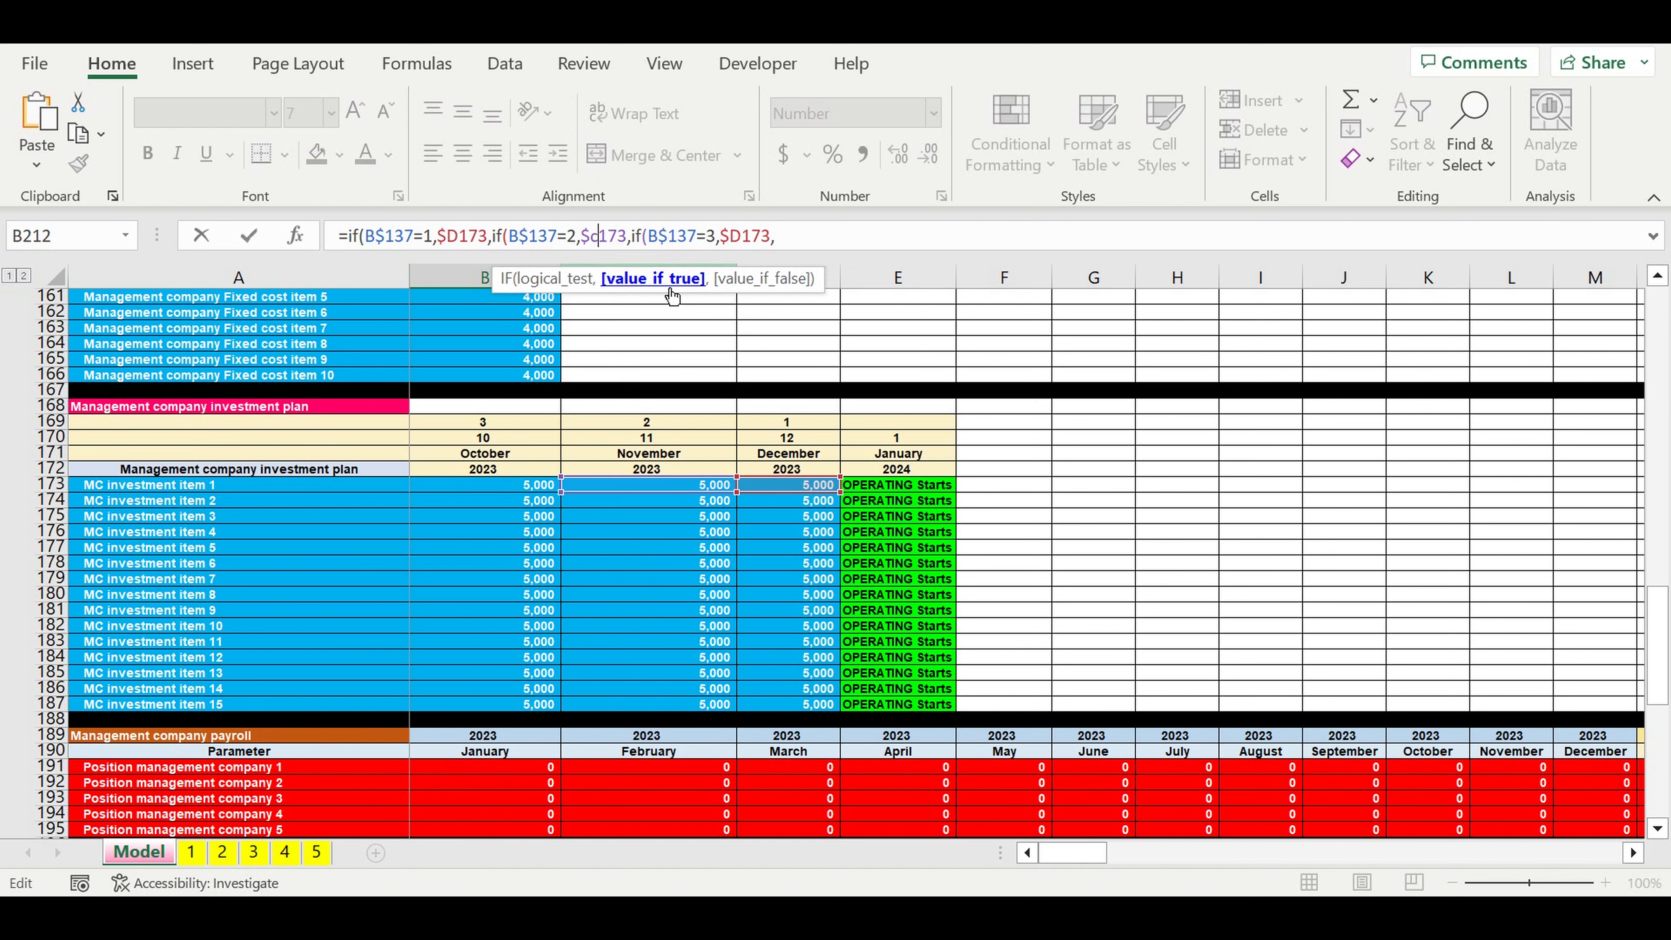
click(738, 237)
key(BackSpace)
text(b)
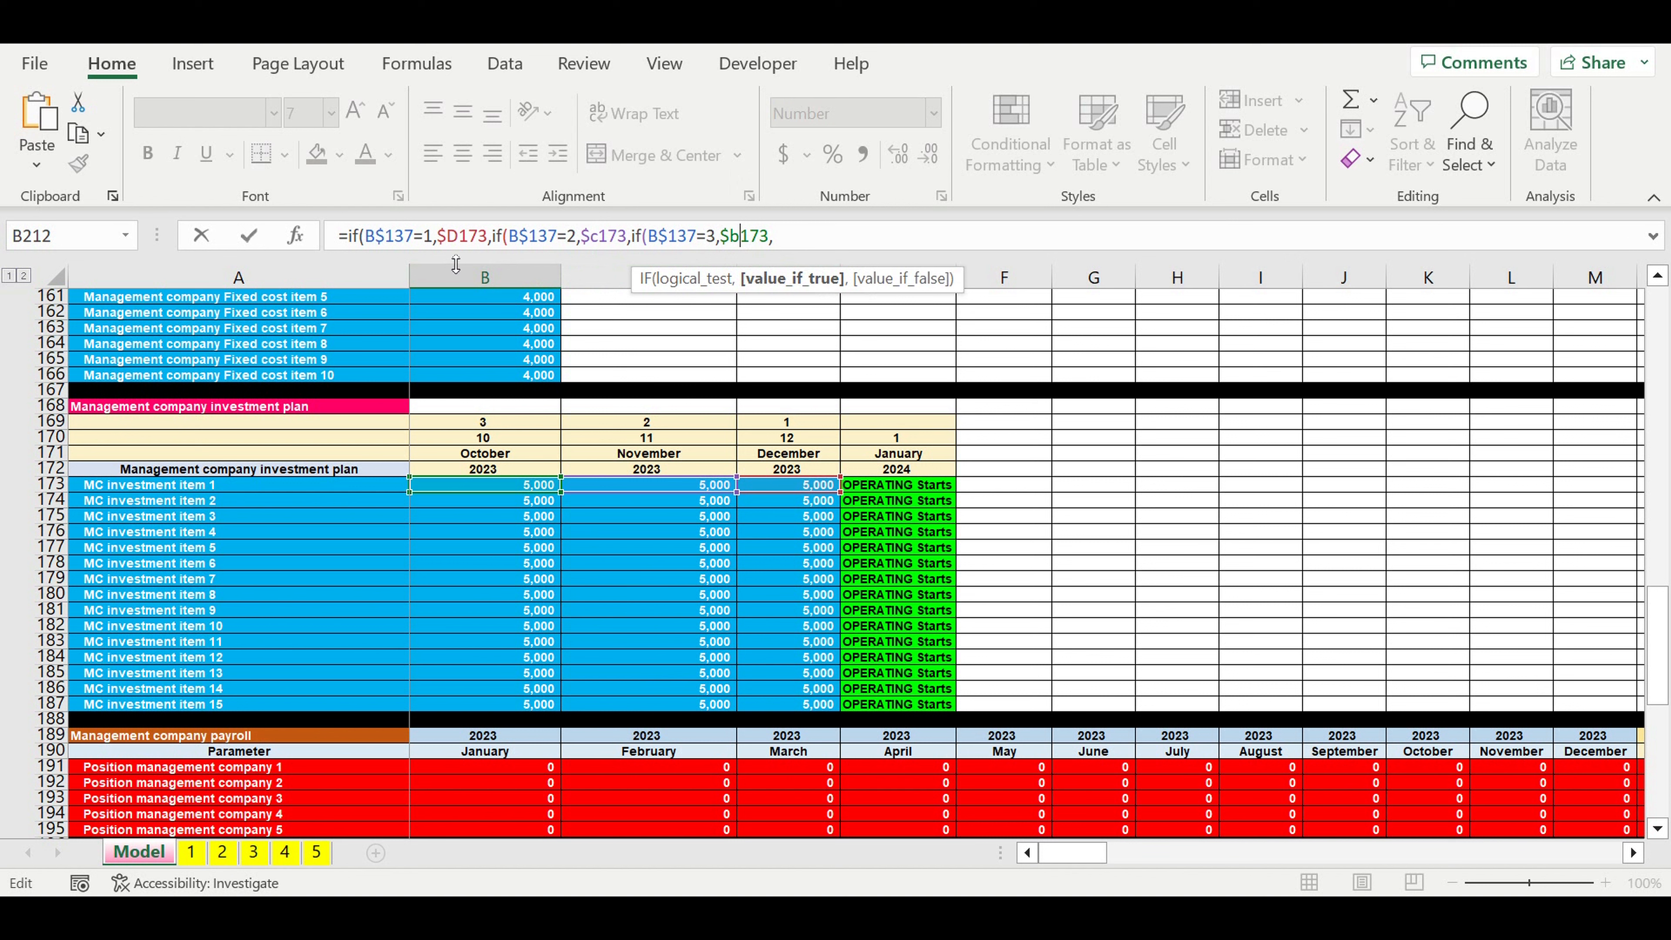
- Complete the nested IF formula in B212 with 0 as the final value and three closing parentheses, and select the source amount in D173
click(802, 231)
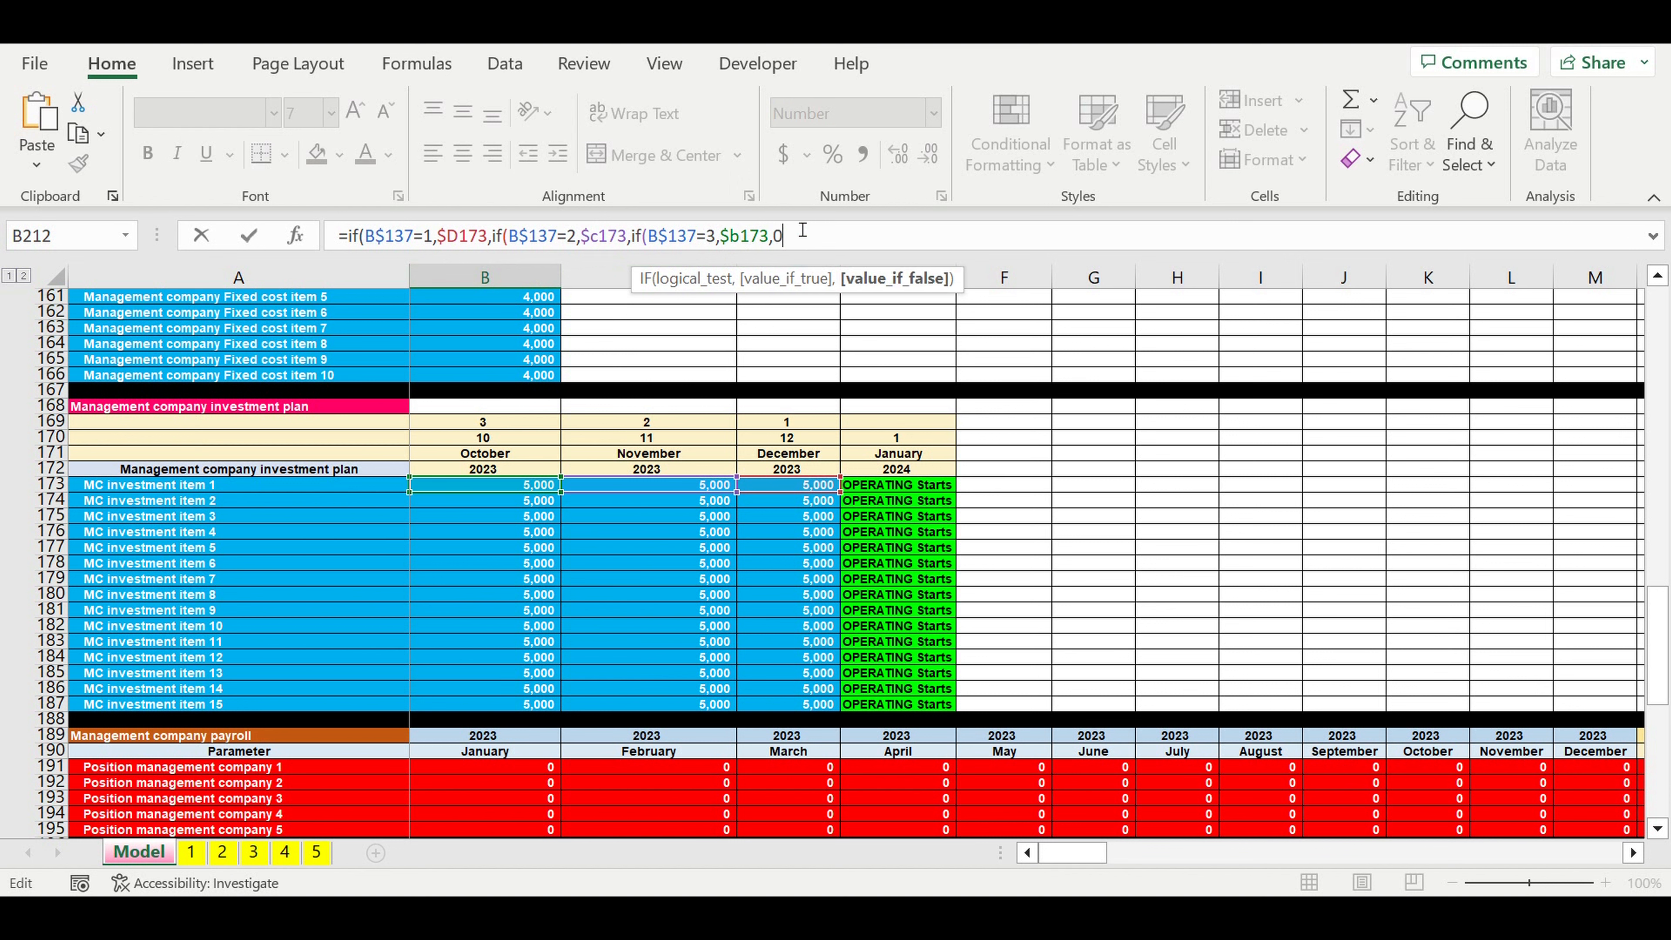
text()))
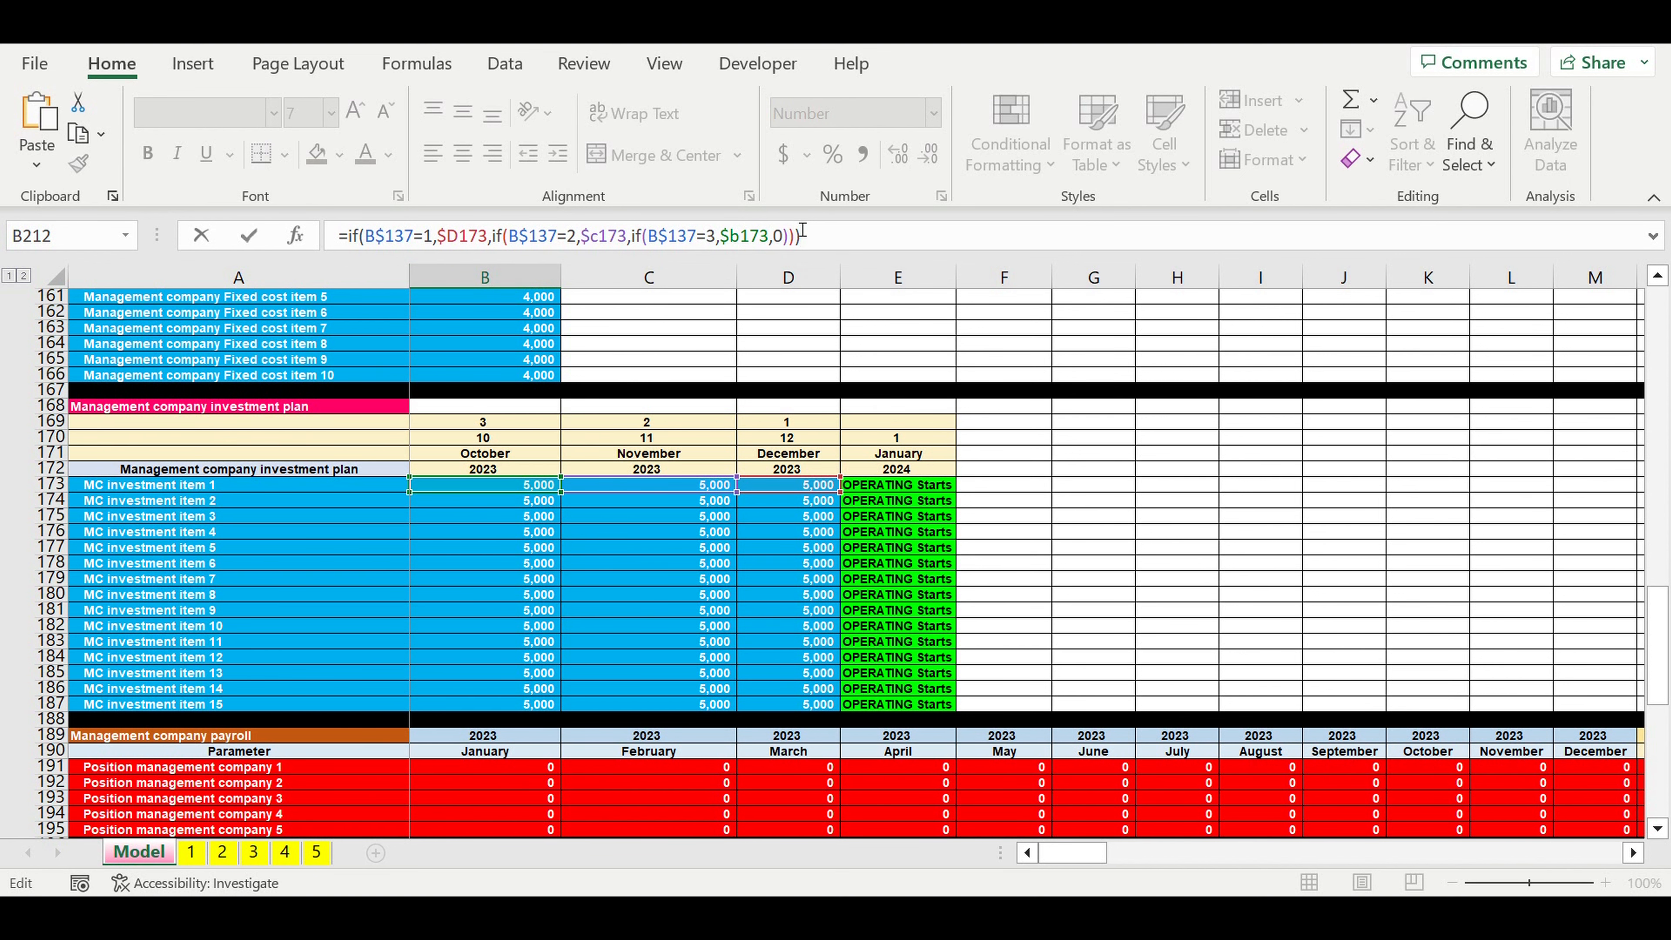
key(Return)
scroll(1028, 372, up, 4)
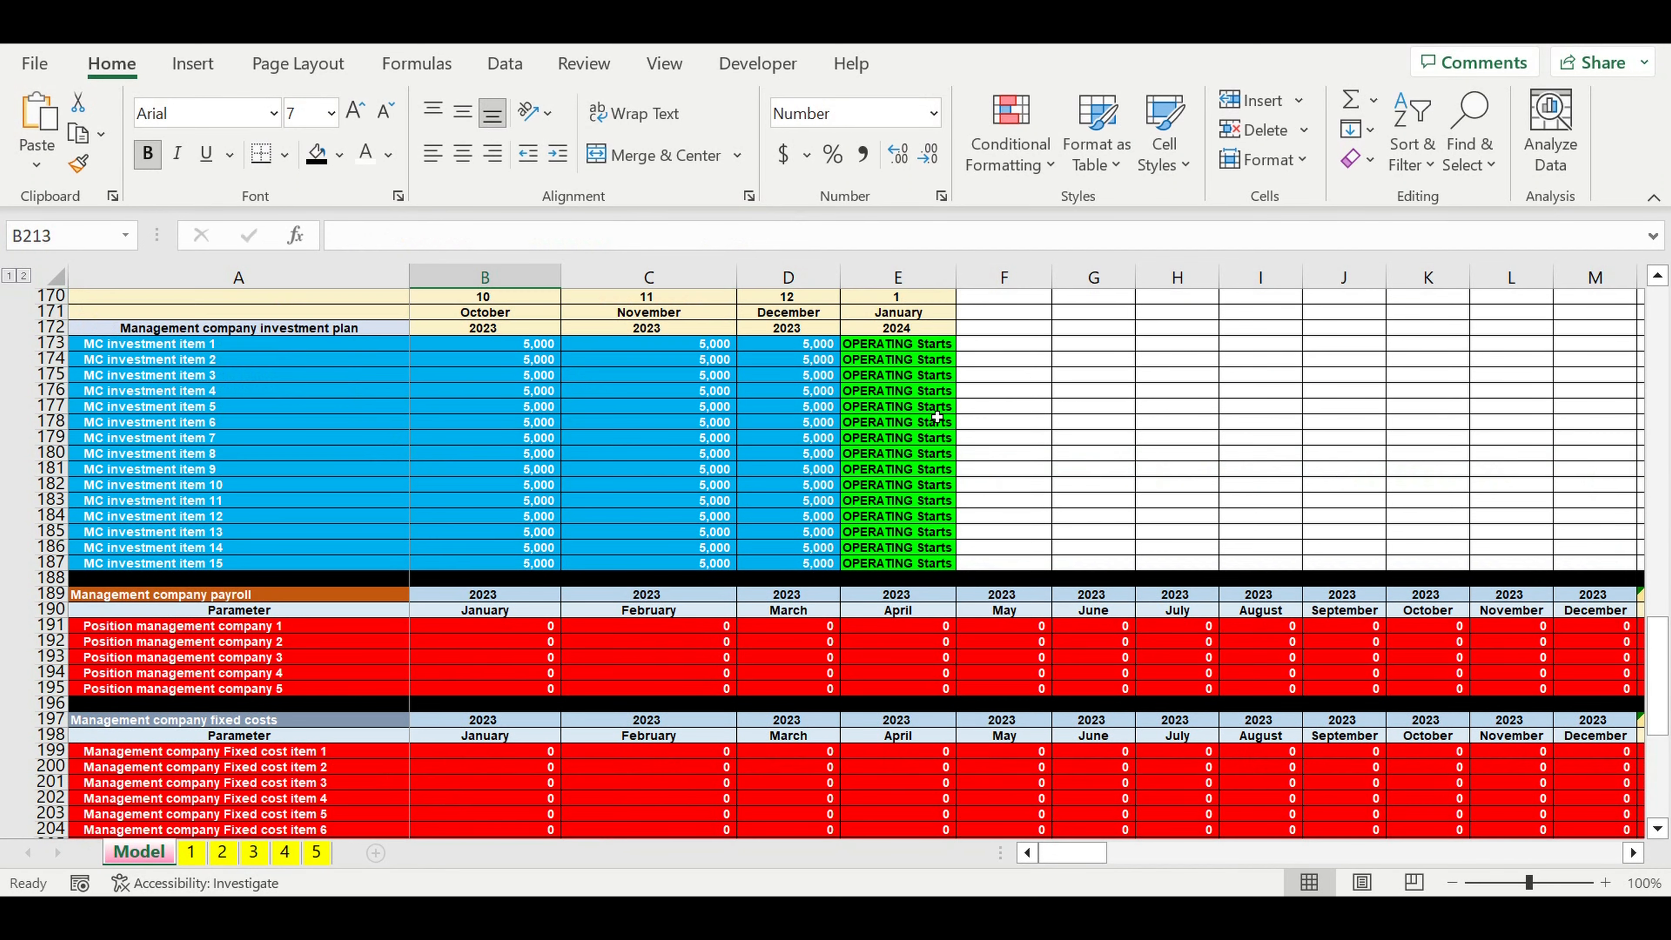
click(808, 395)
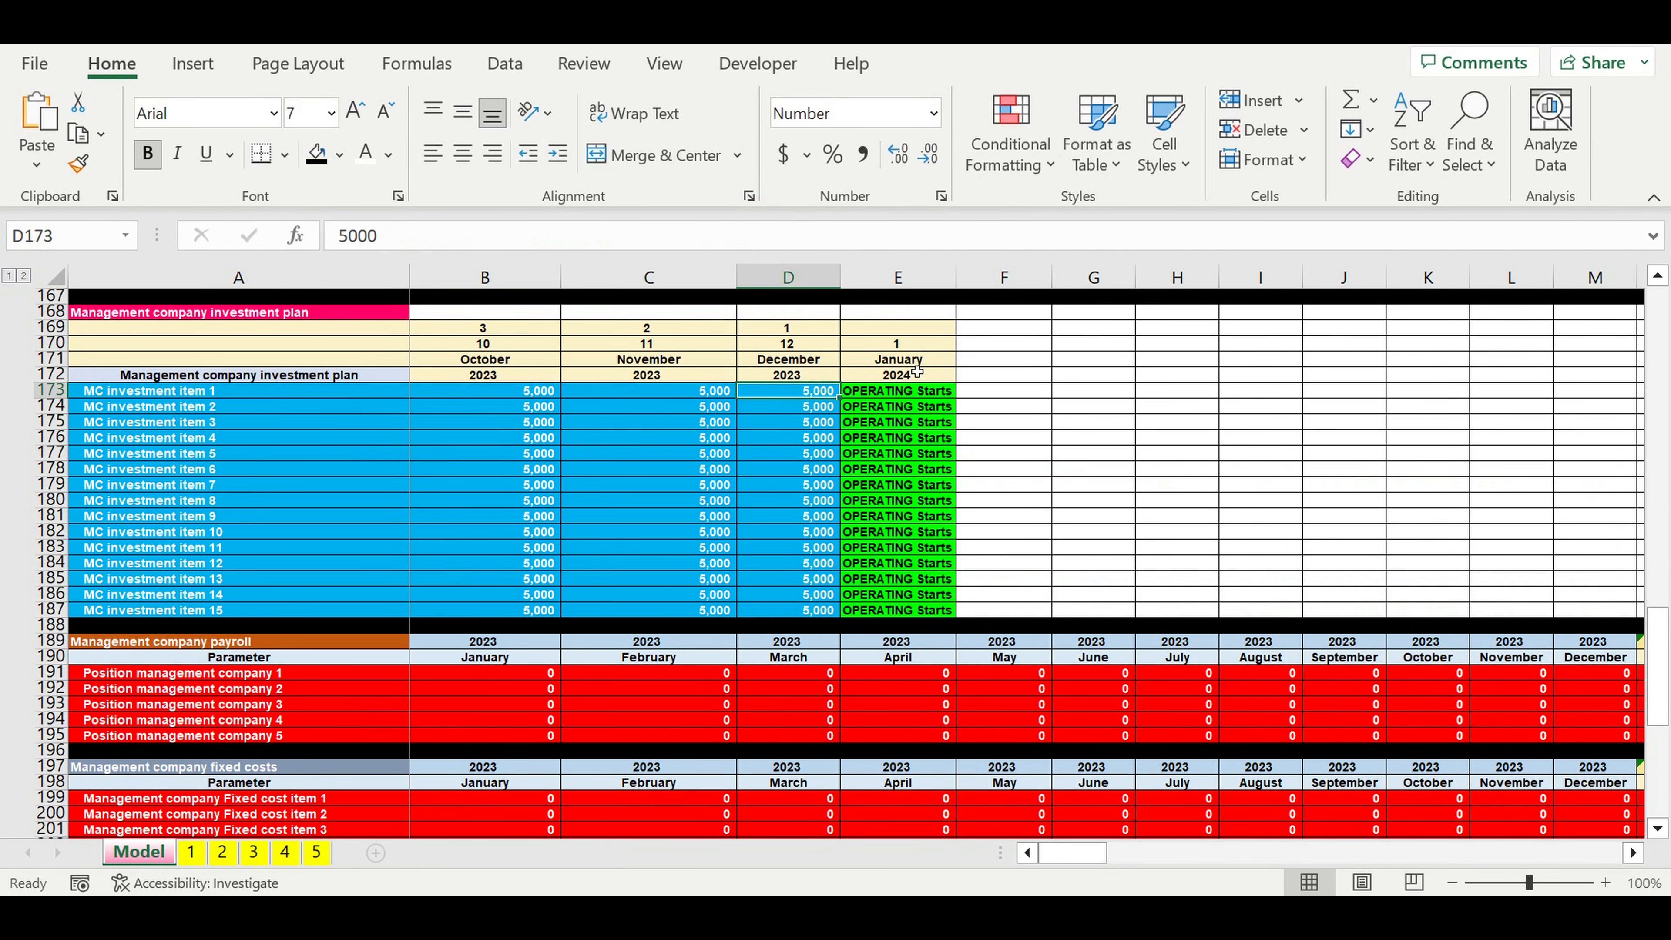
- Set the December 2023 amount of investment item 1 to 1000 and fill it down through item 15
text(1000)
key(Return)
key(Return)
click(790, 395)
drag(839, 398, 846, 612)
- Set the November 2023 amount of investment item 1 to 2000 and fill it down through item 15
click(709, 397)
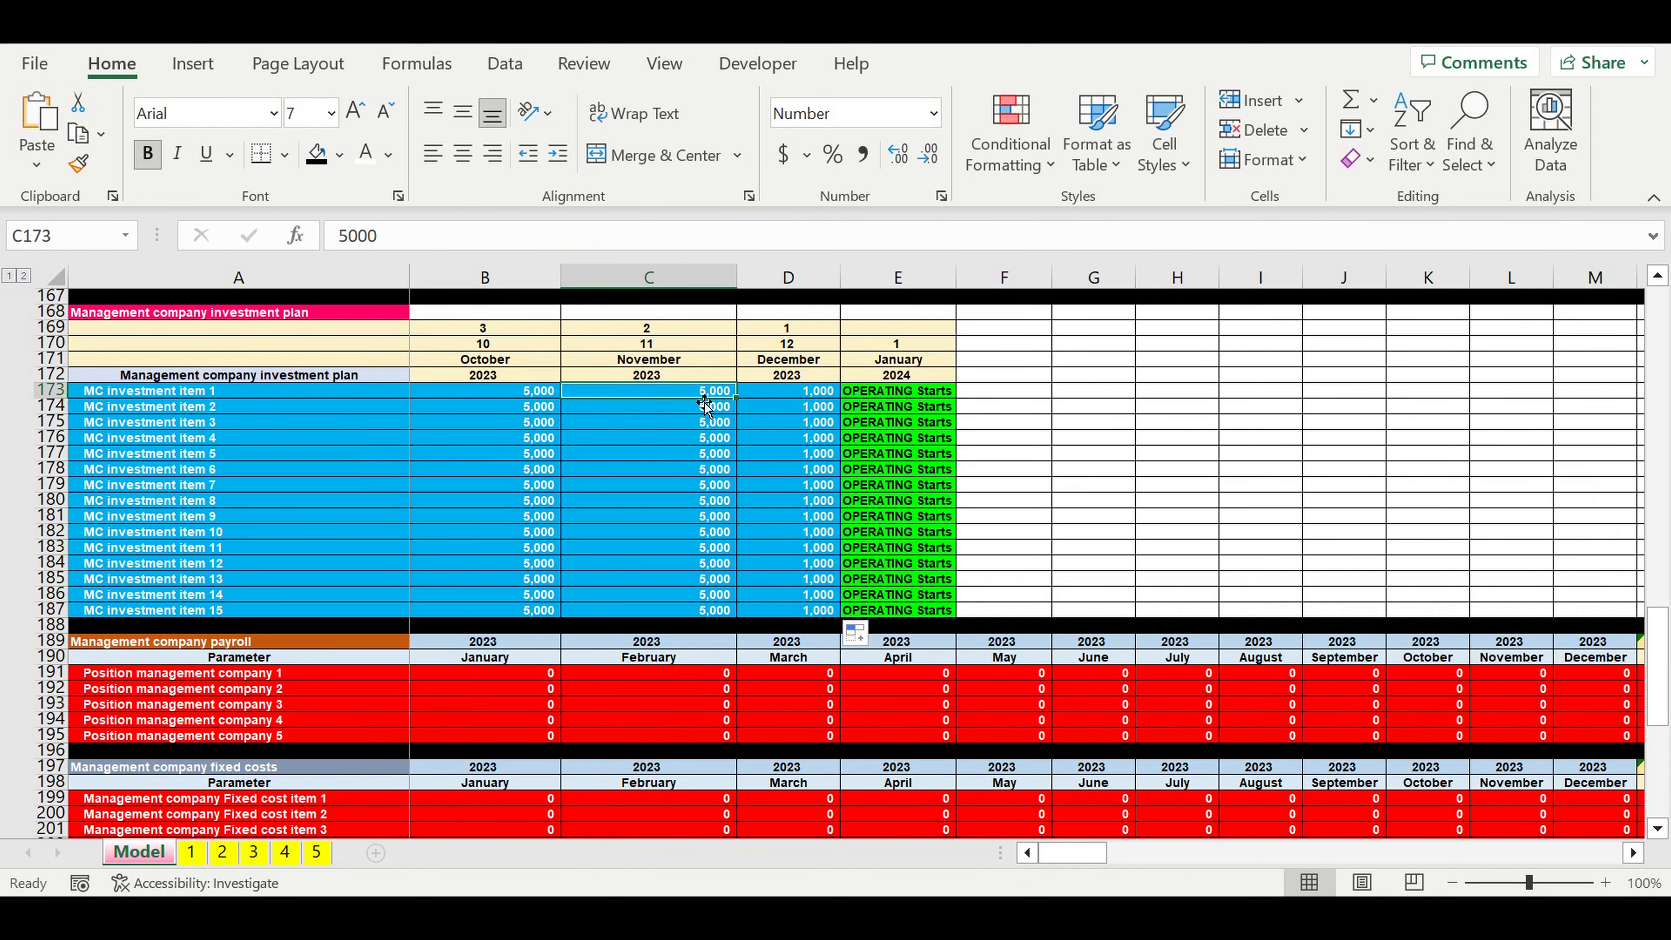
text(2000)
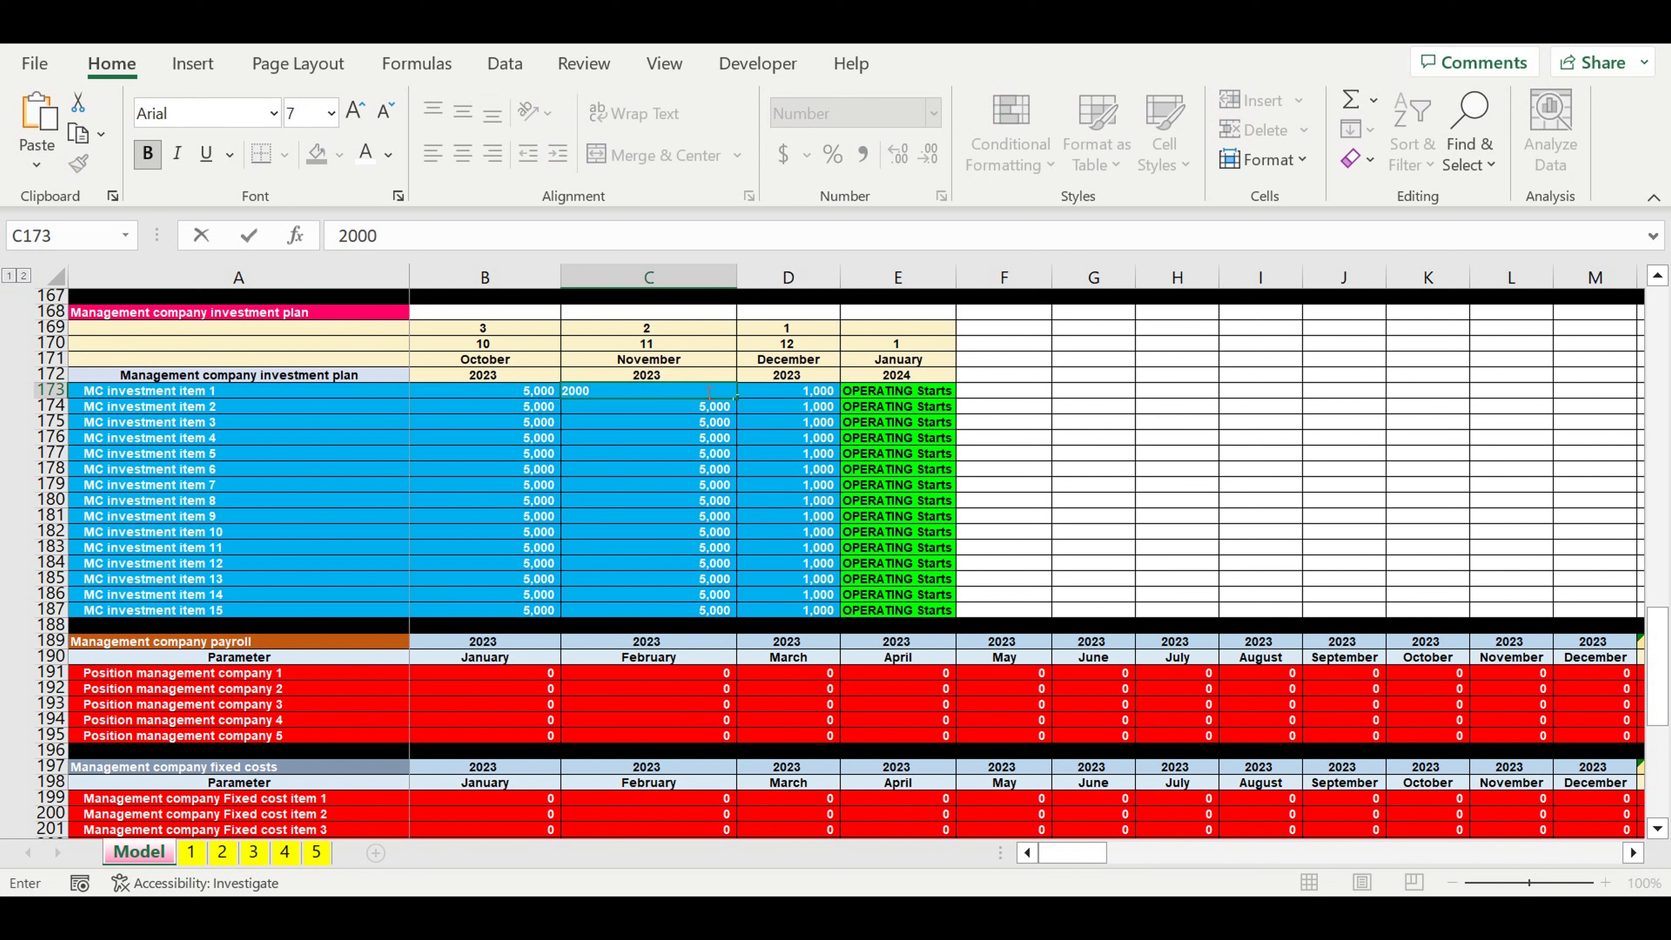
key(Return)
click(701, 394)
drag(736, 398, 757, 615)
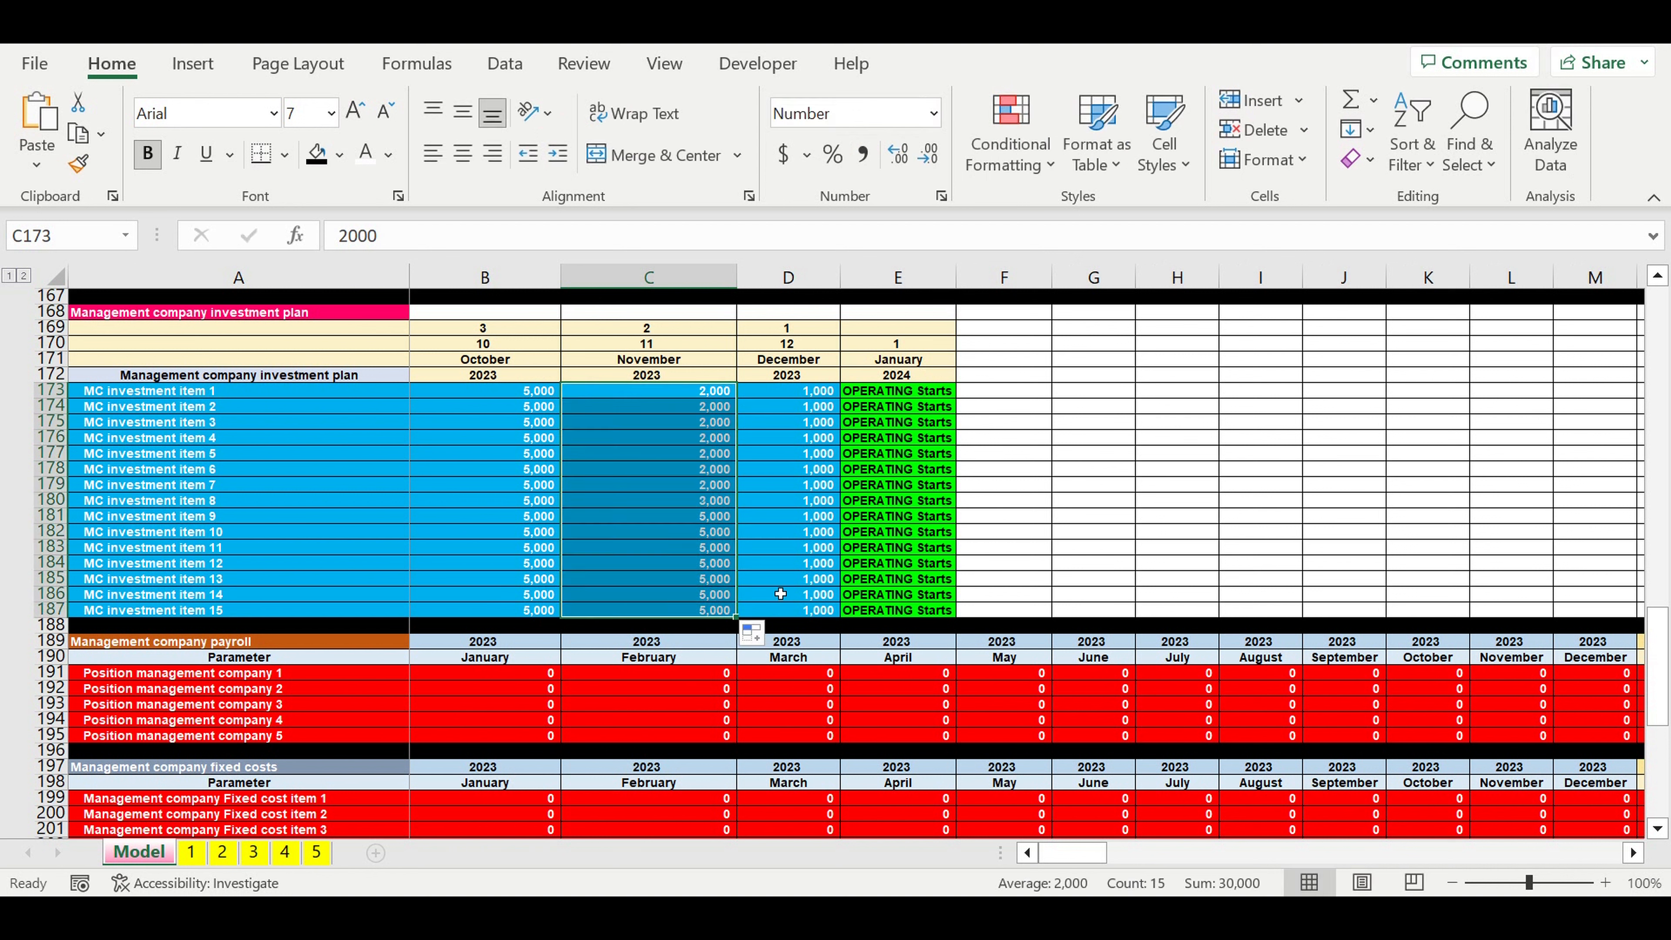
- Set the October 2023 amount of investment item 1 to 3000 and fill it down through item 15
click(531, 395)
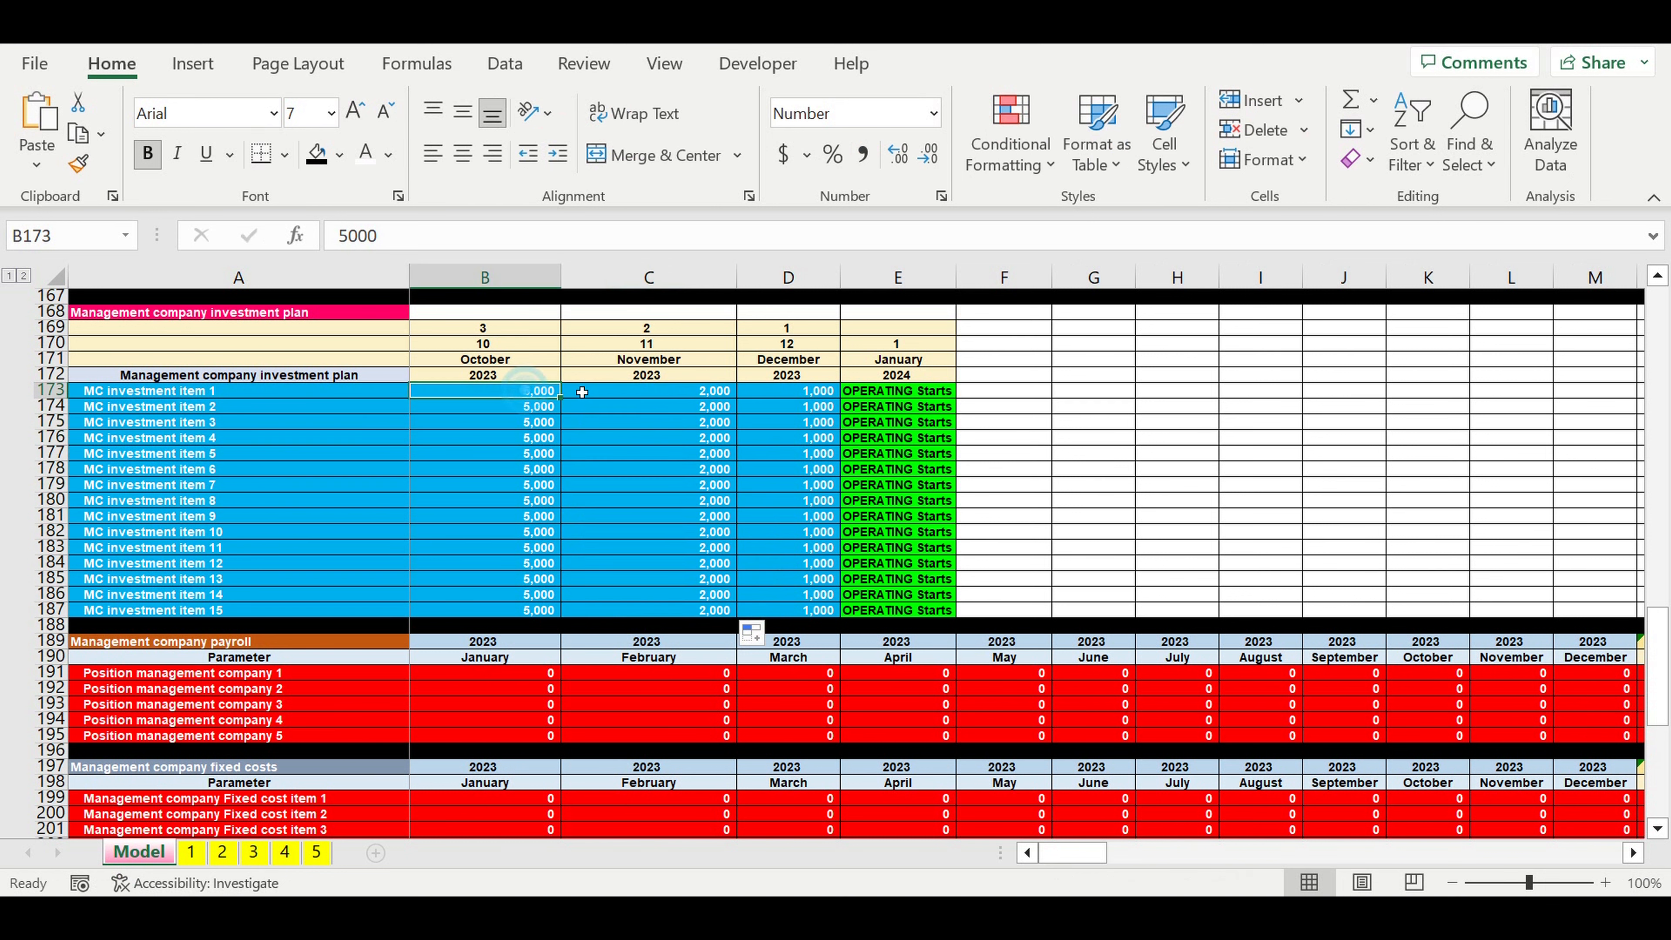
text(3000)
click(517, 468)
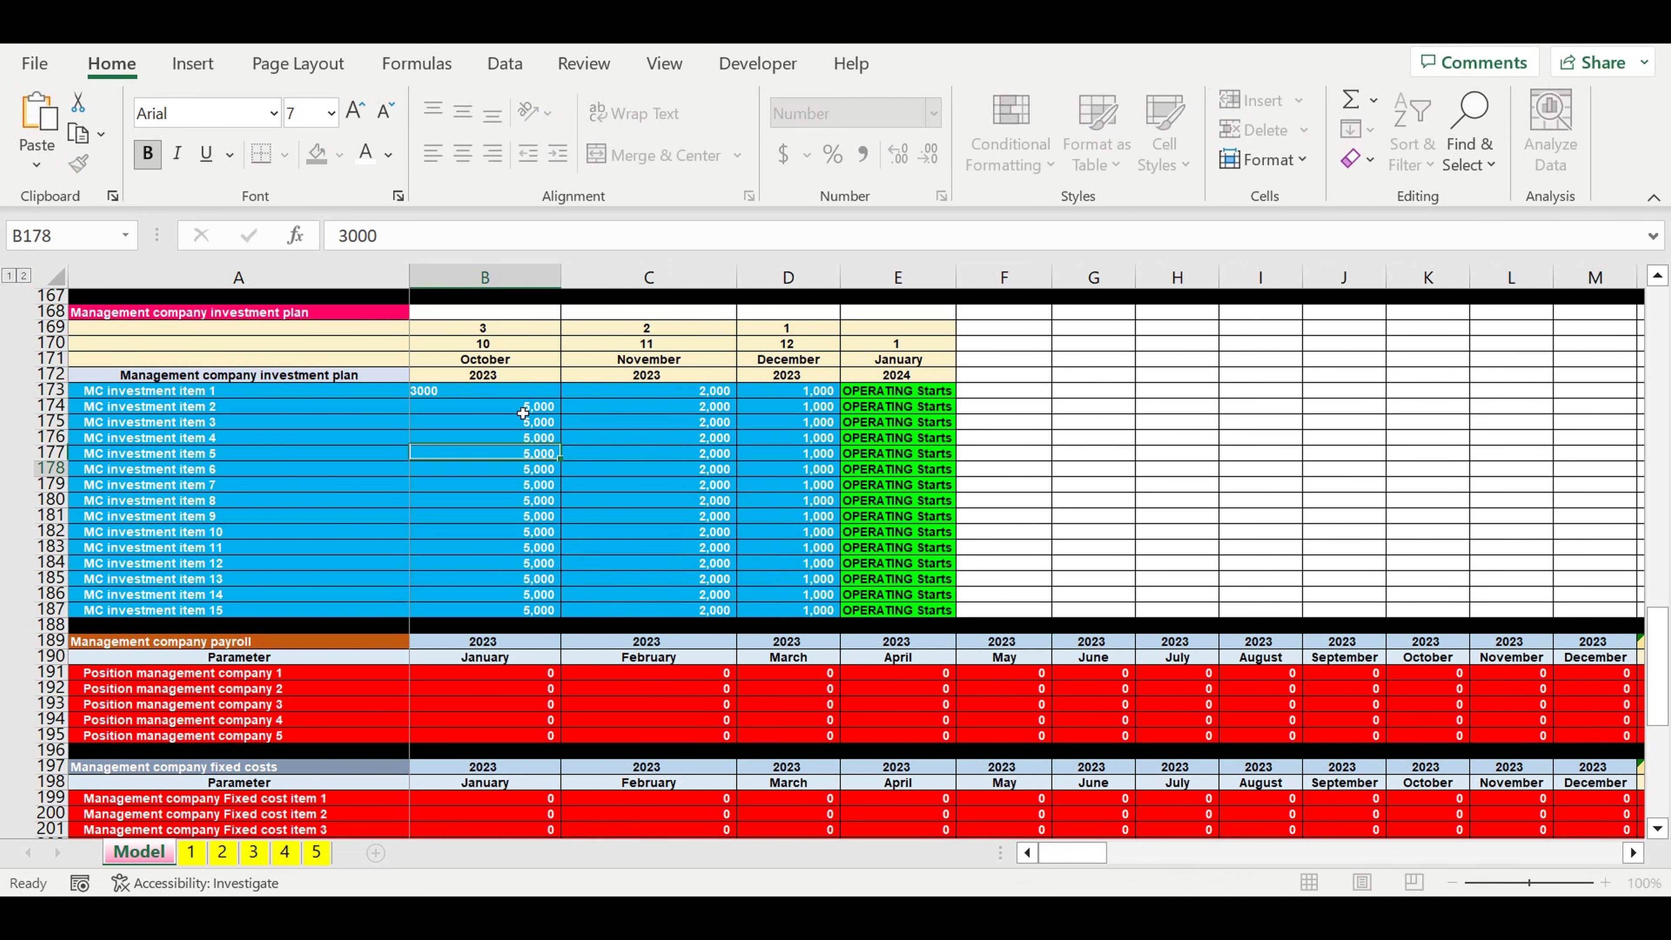
click(515, 394)
drag(568, 407, 569, 630)
drag(632, 580, 631, 580)
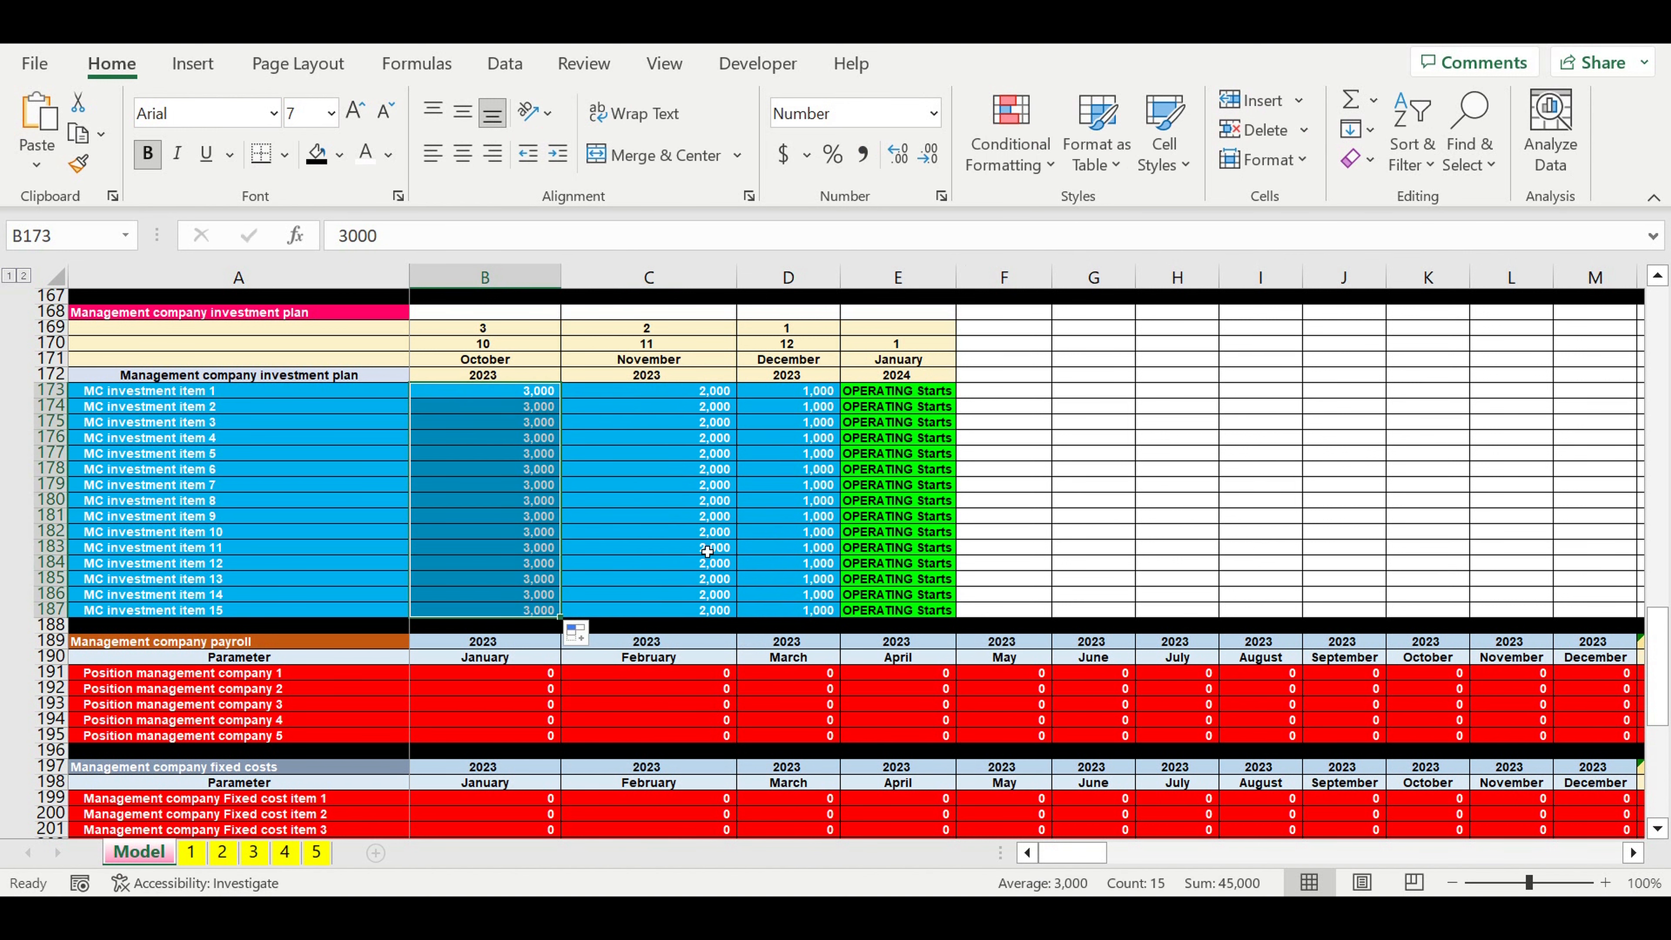
click(652, 533)
- Examine the formulas in the monthly management company payroll and fixed costs sections for January to March 2023
scroll(654, 533, down, 5)
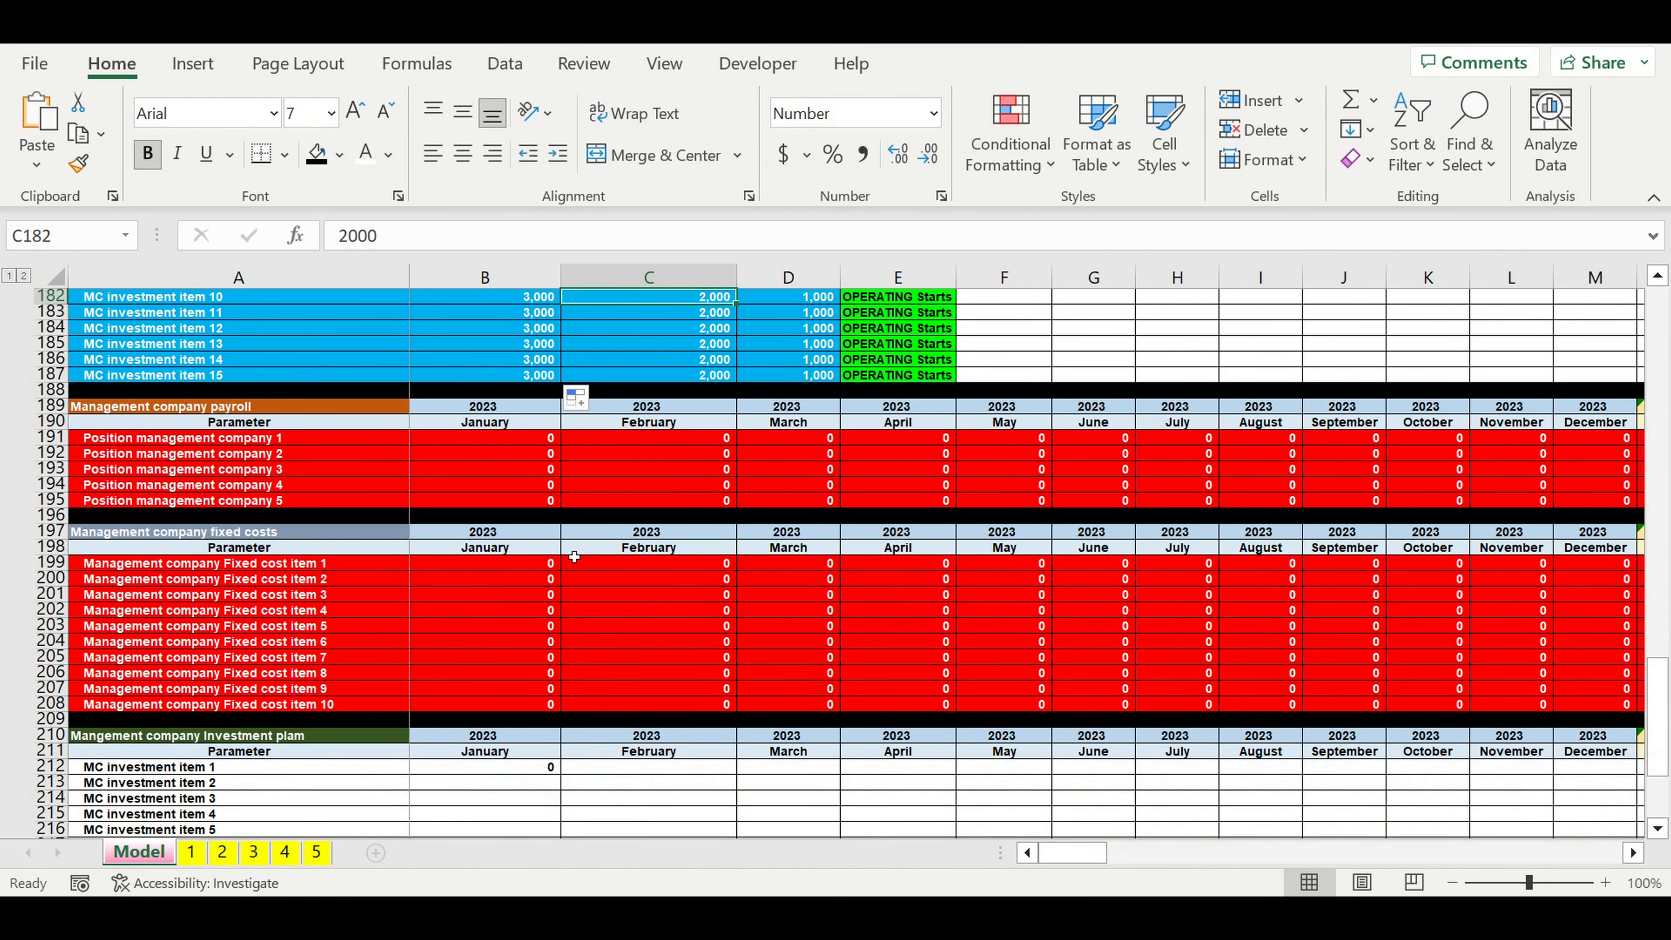
click(495, 566)
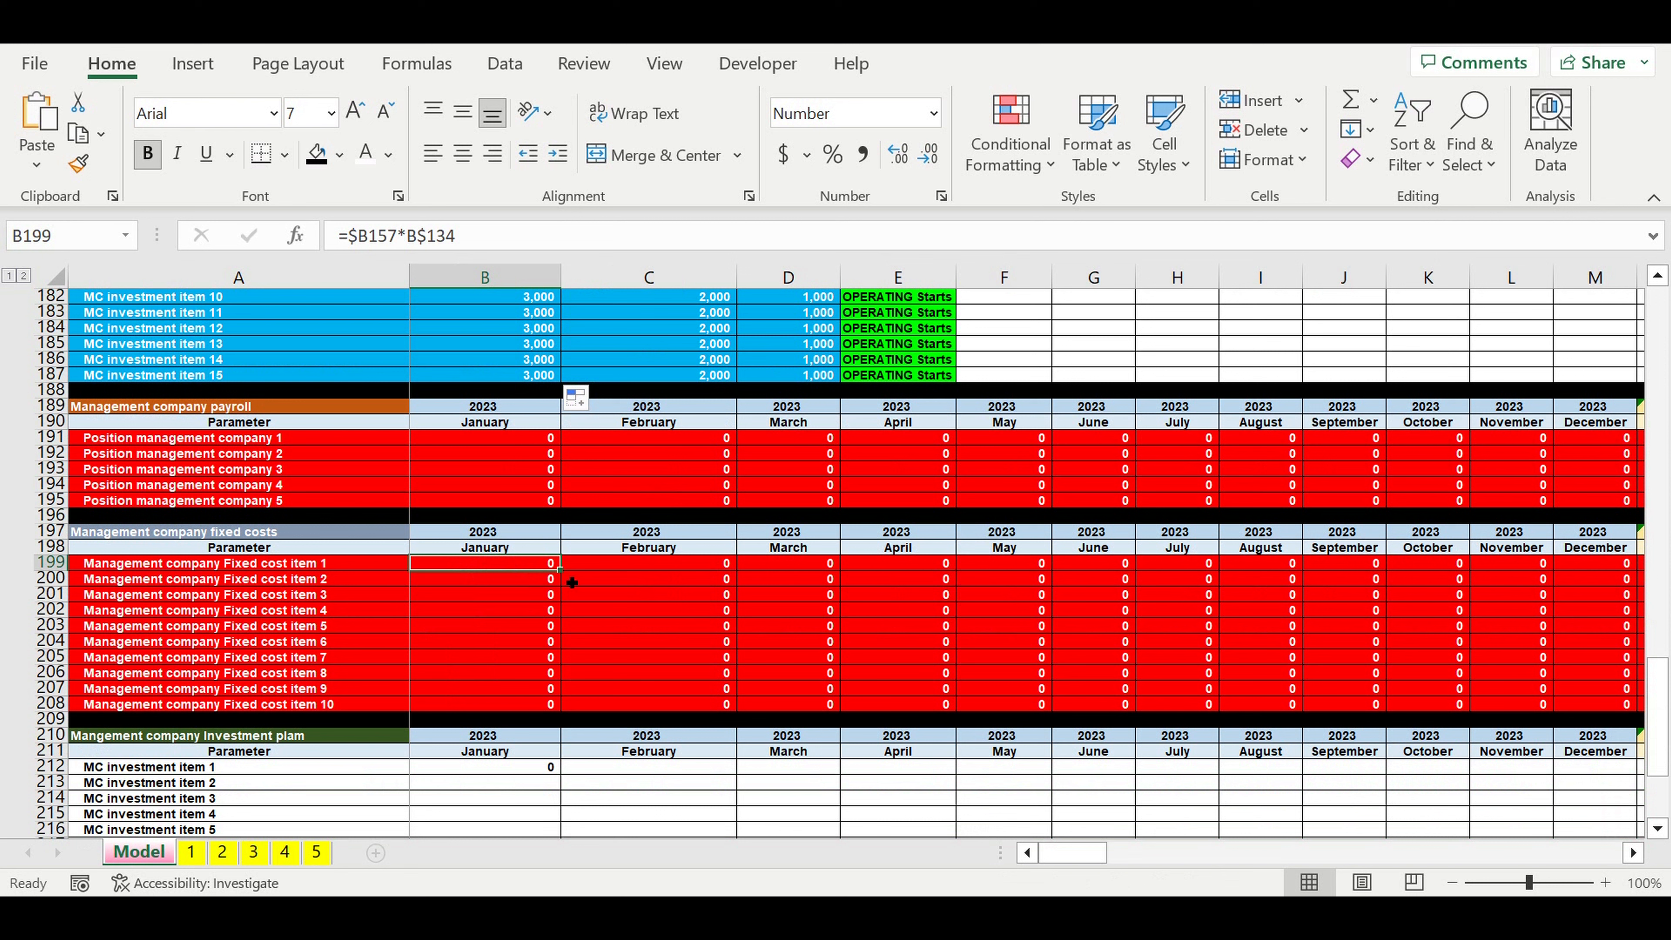
click(498, 440)
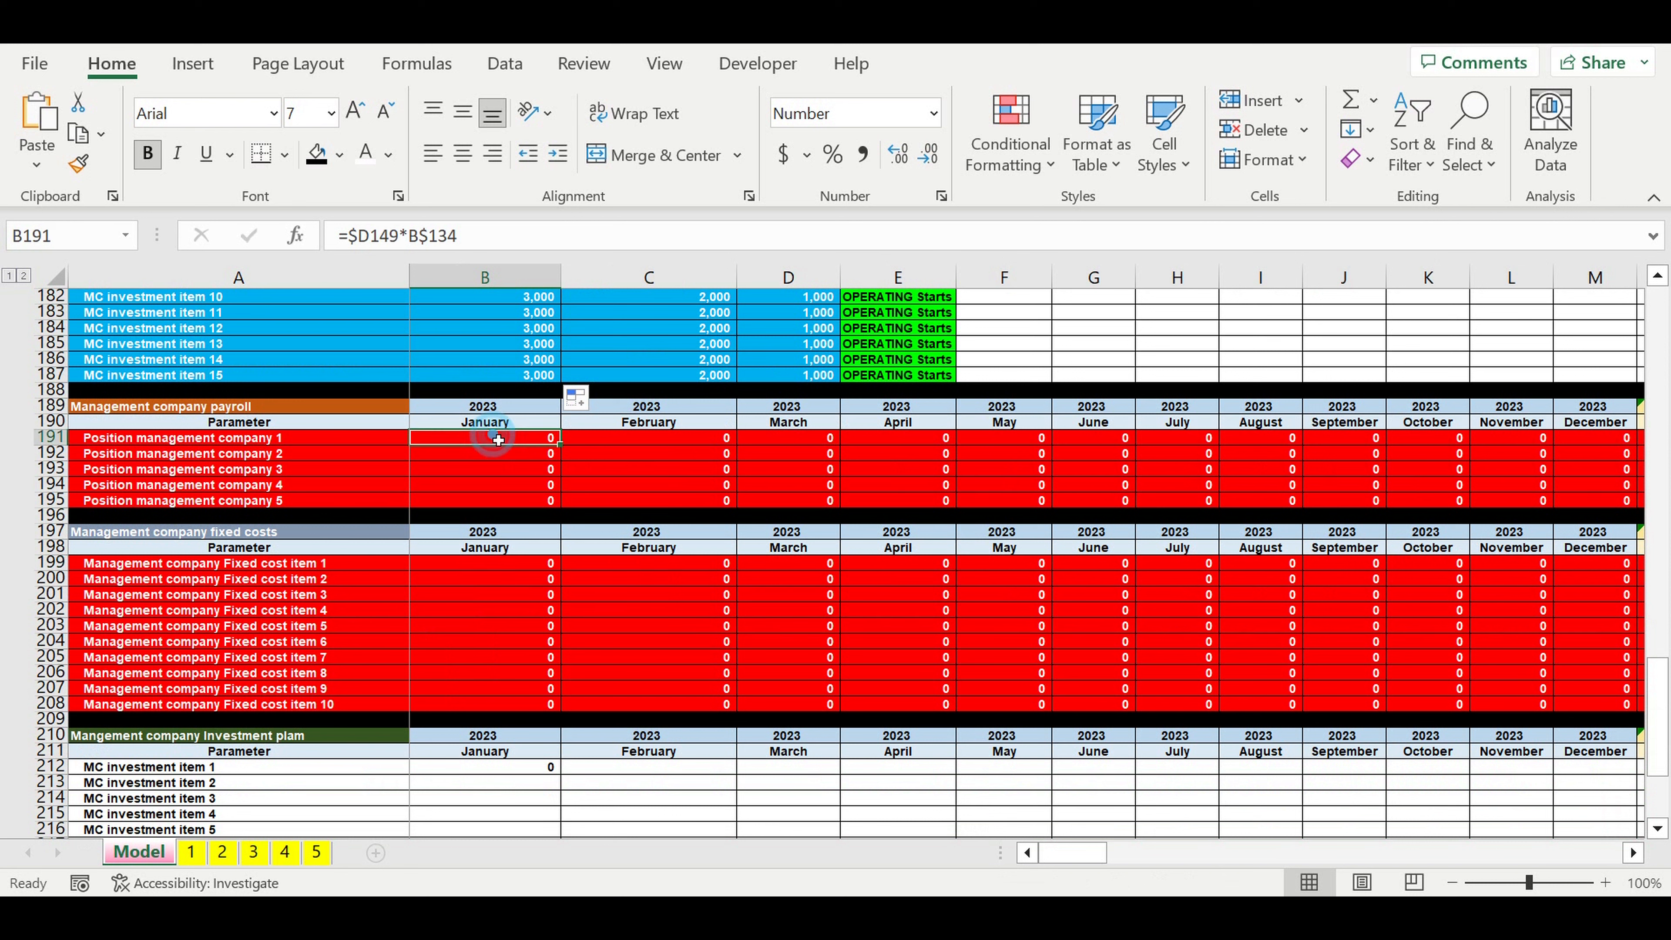
click(524, 565)
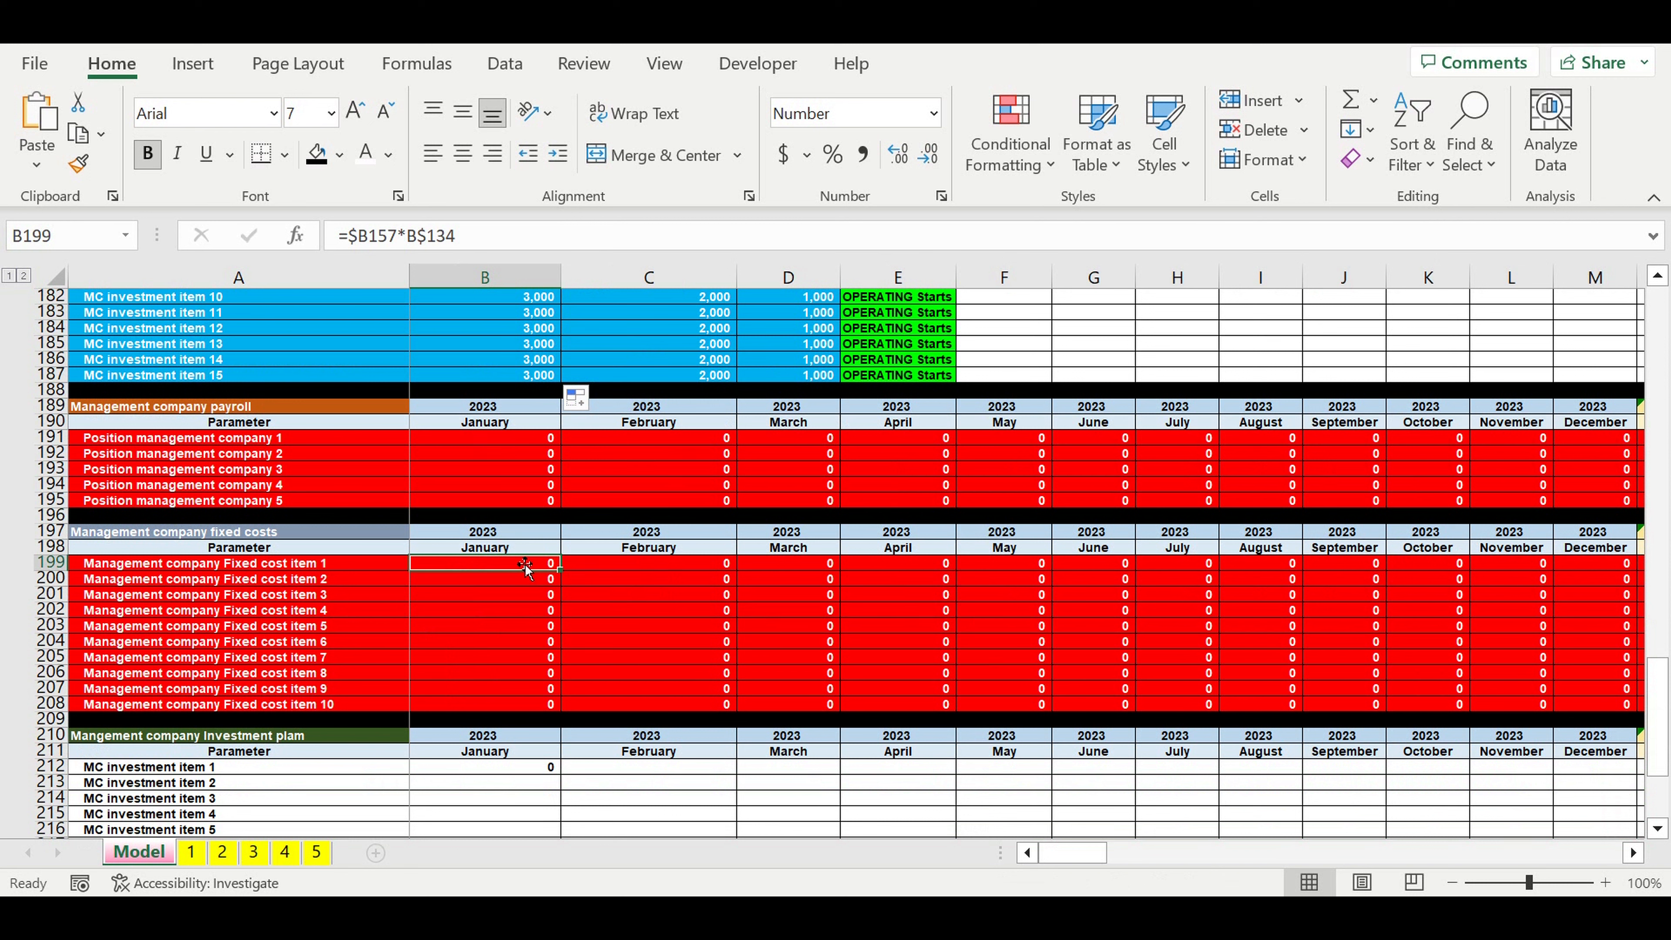
key(Down)
key(Down)
key(Down)
key(Down)
key(Down)
key(Down)
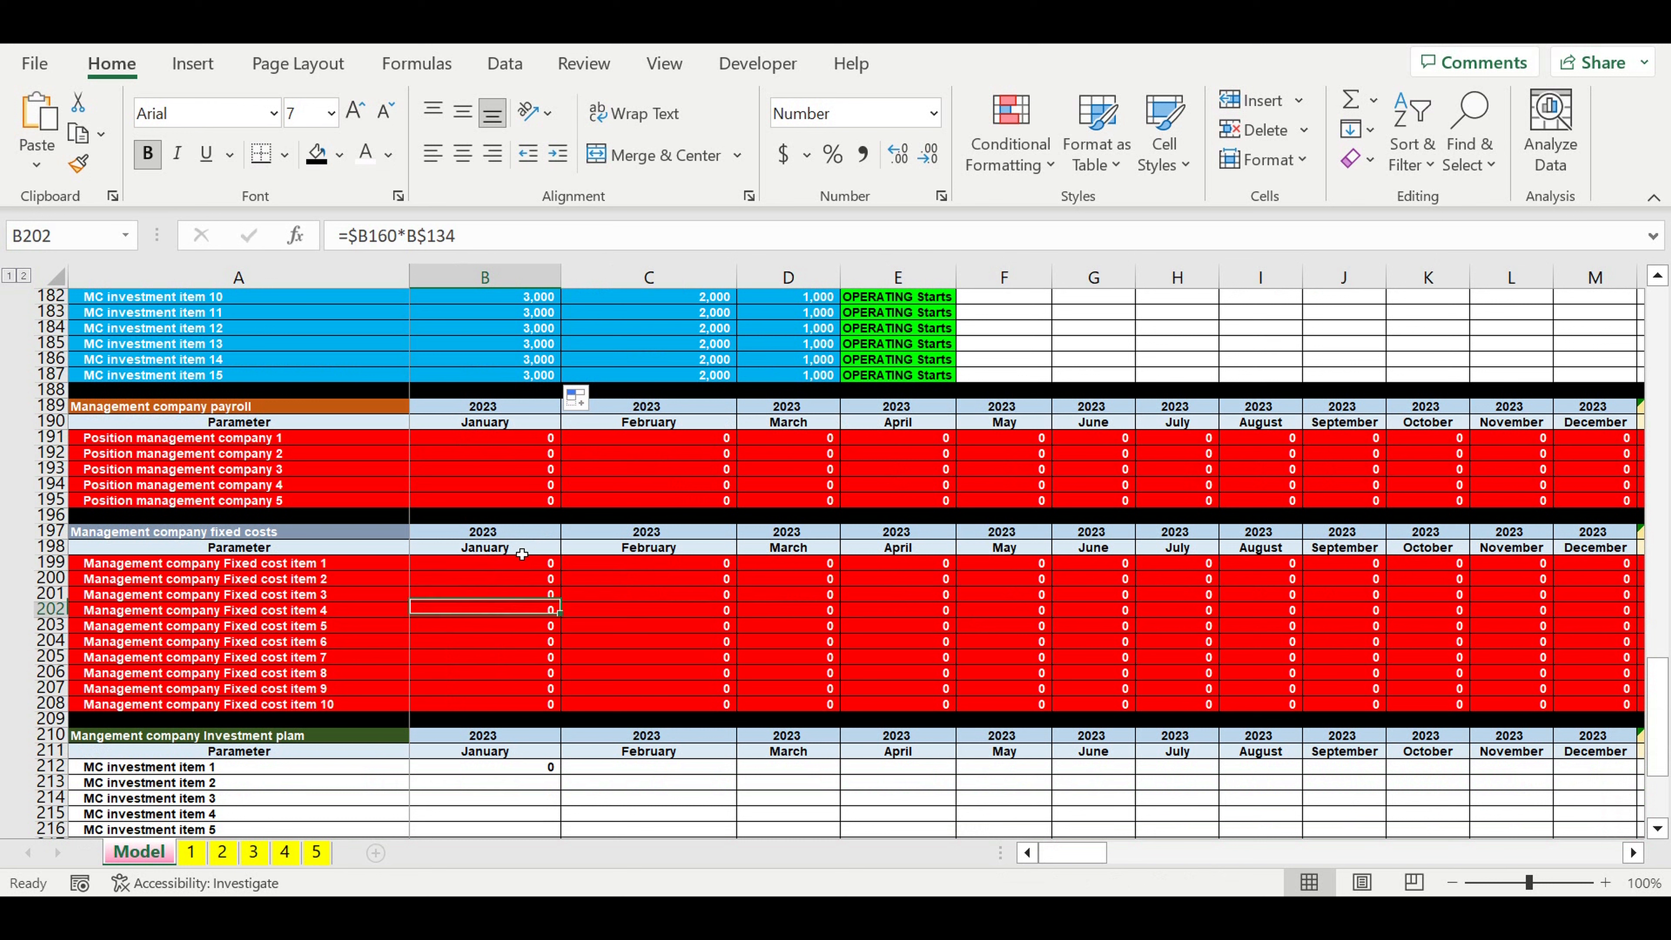
key(Down)
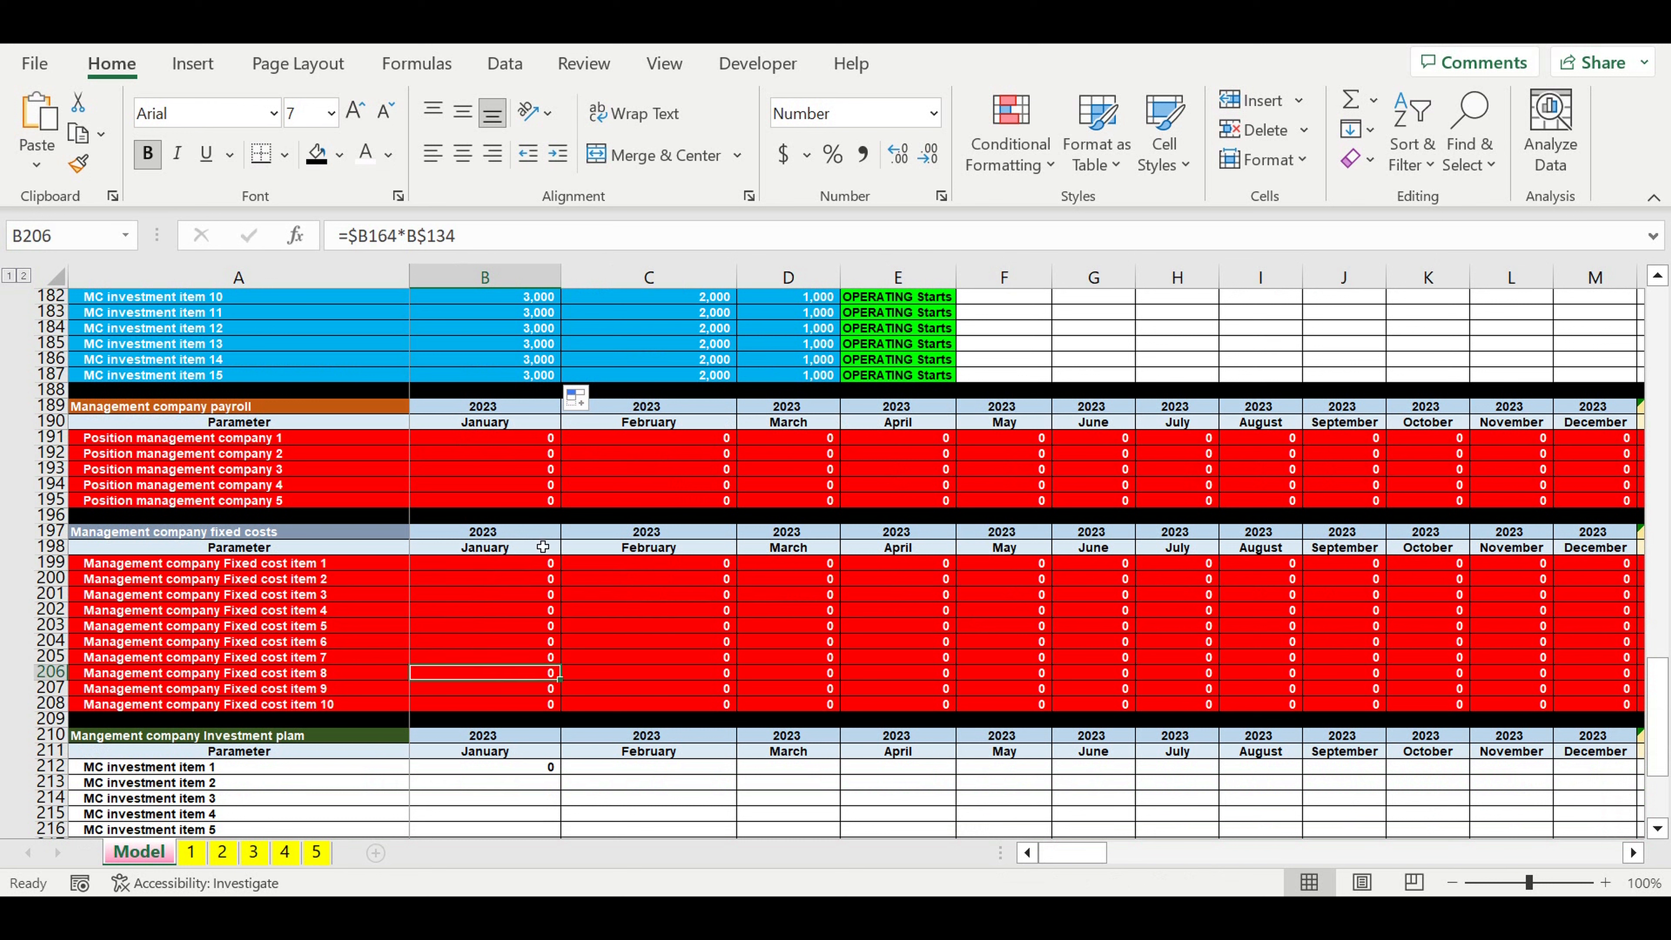
click(626, 561)
key(Down)
key(Down)
key(Down)
key(Down)
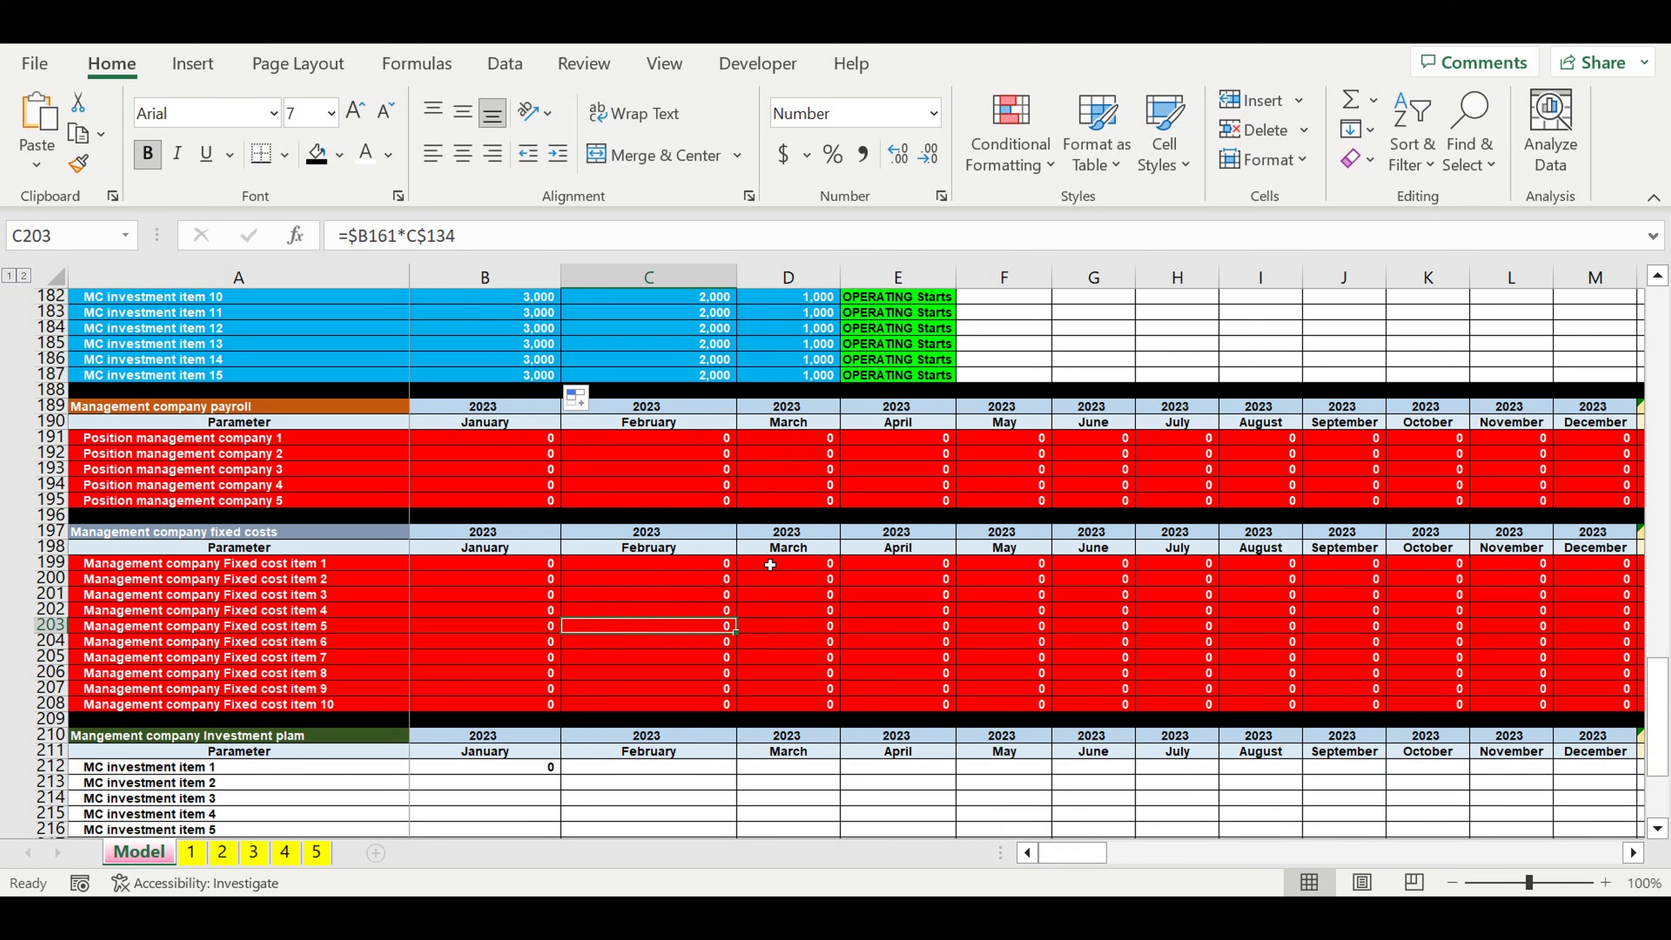
click(771, 566)
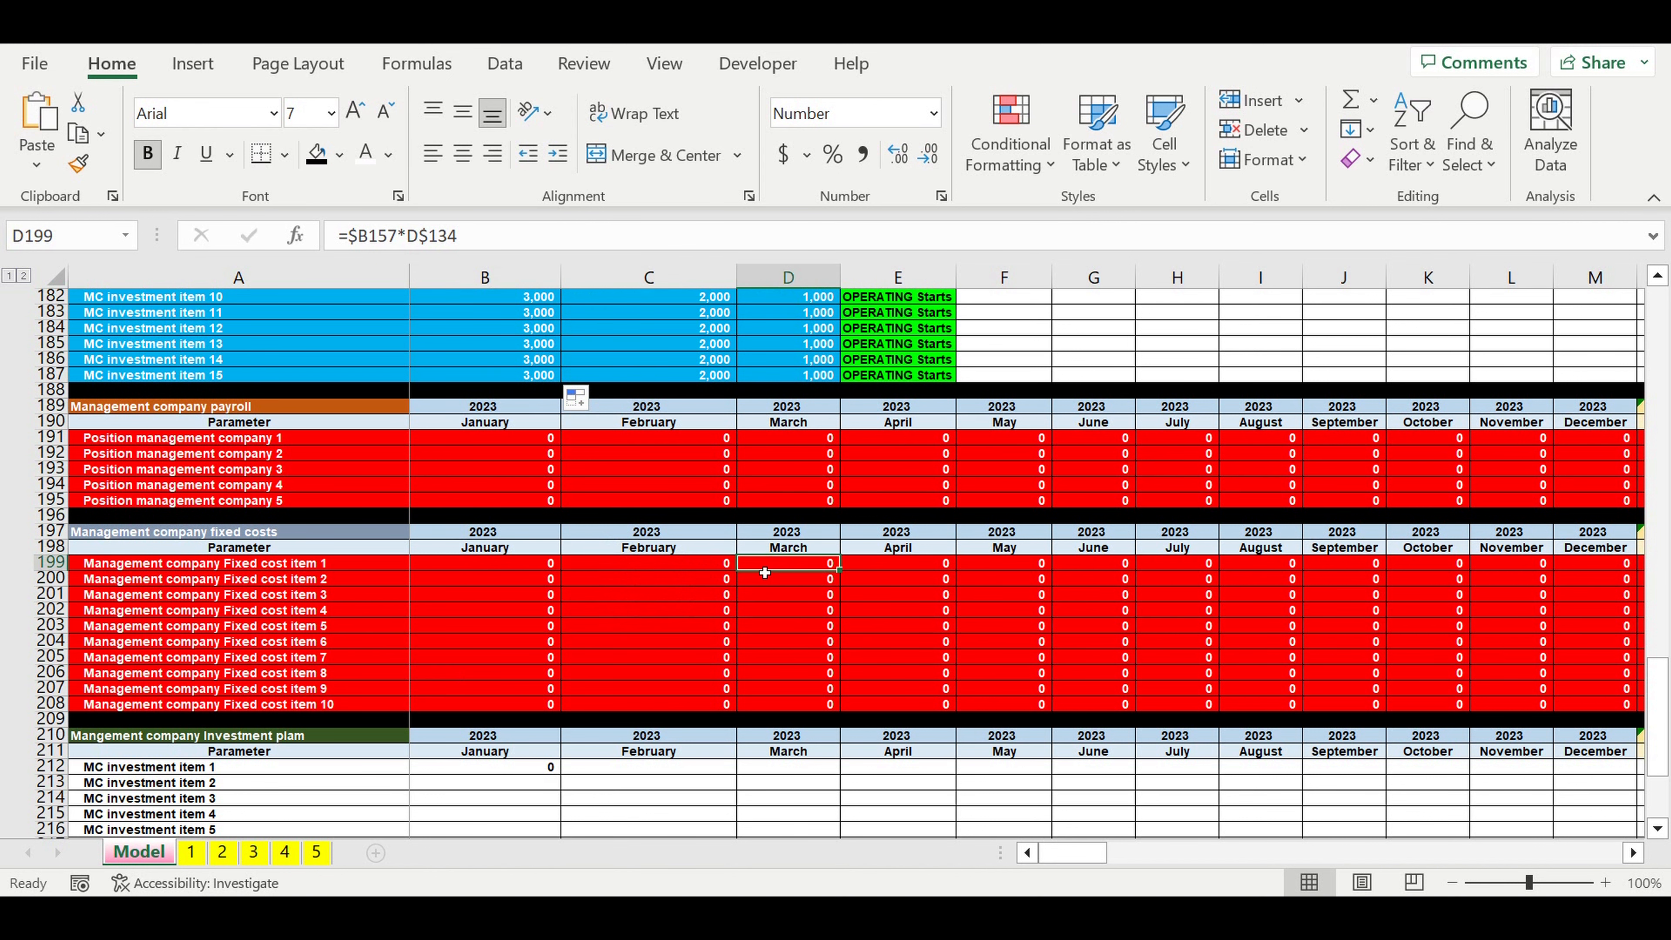
- Trace the nested IF formula in B212 back to the investment stage count row and the investment plan amounts
scroll(764, 579, down, 4)
click(519, 572)
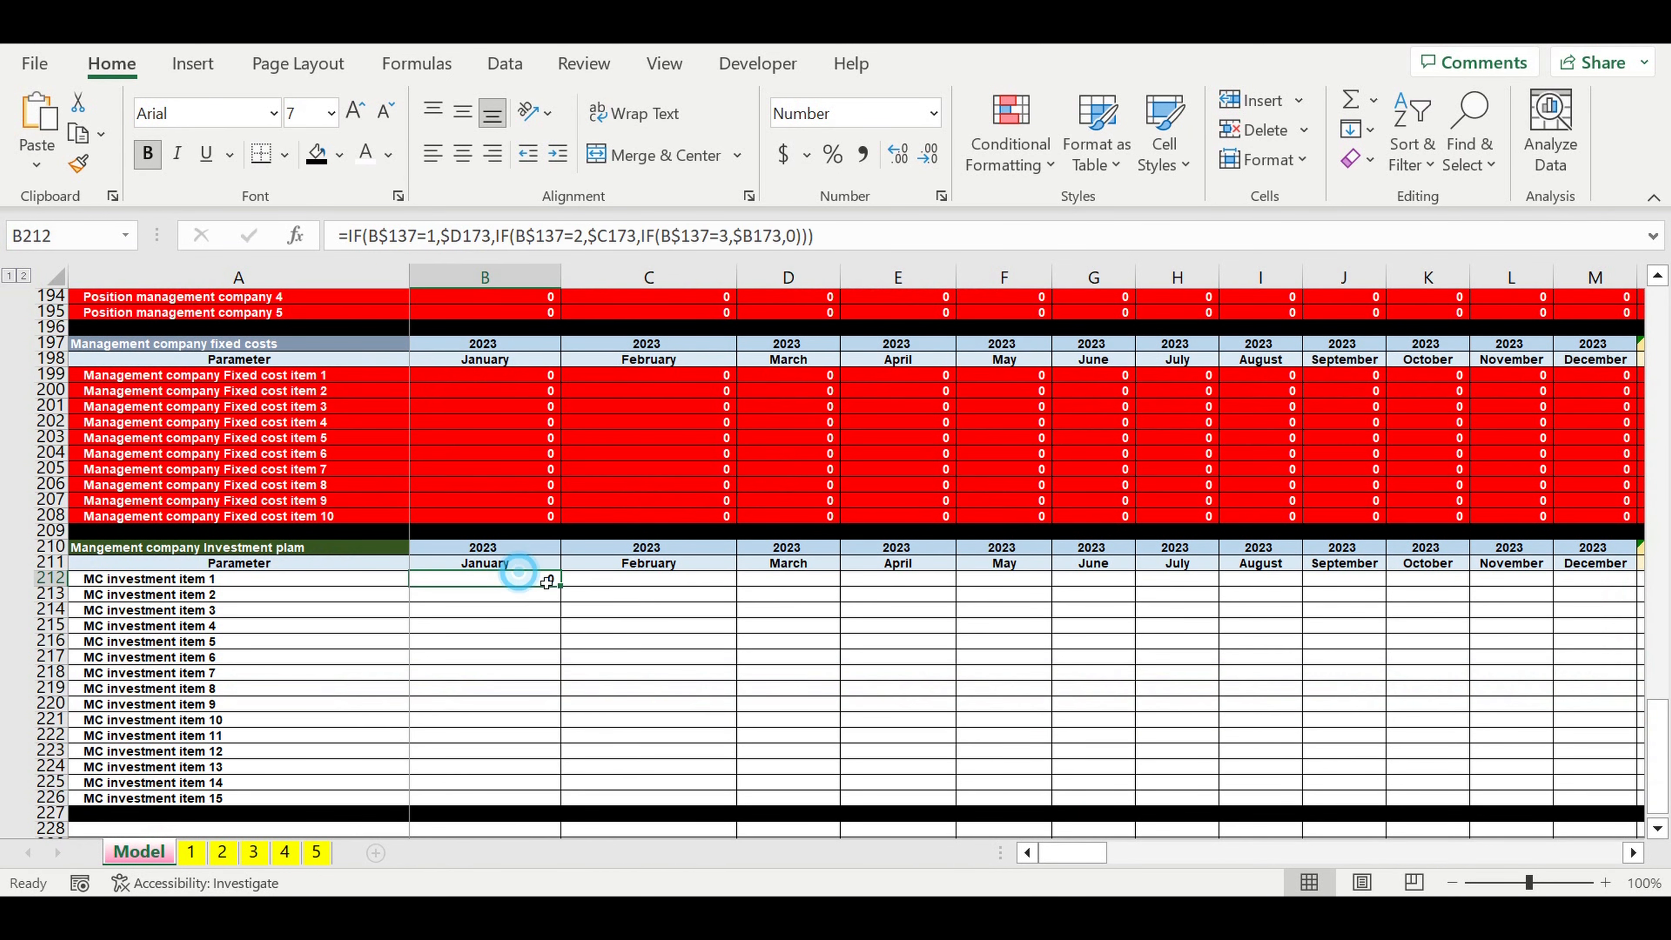
click(504, 238)
drag(1667, 758, 1661, 648)
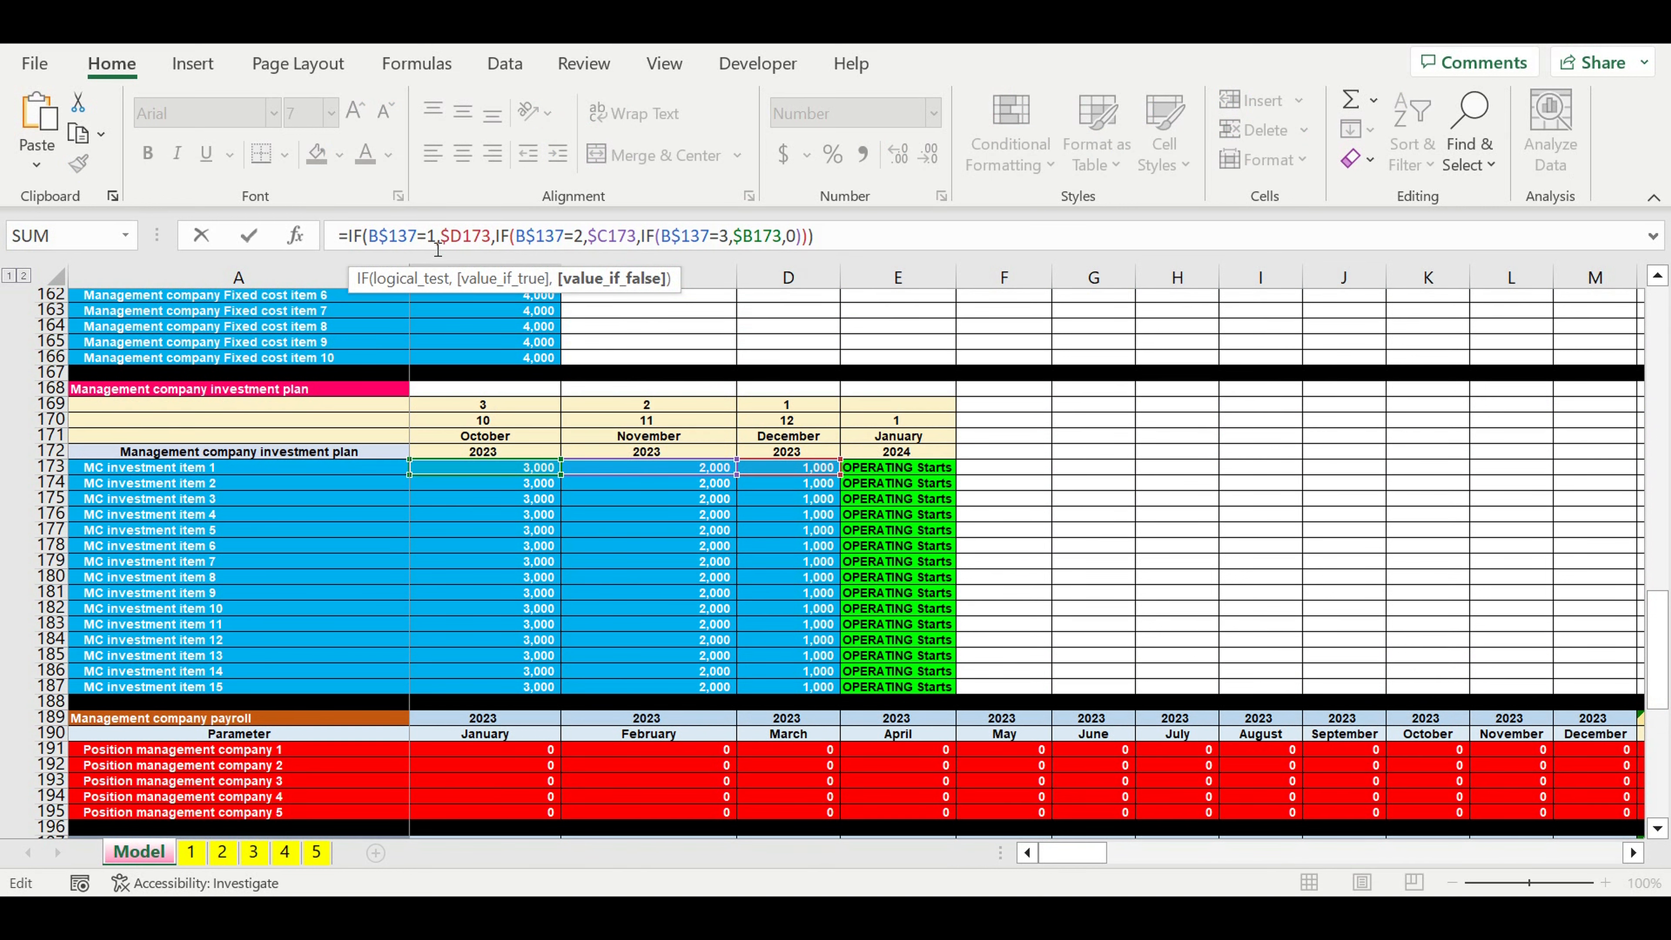
scroll(899, 582, up, 13)
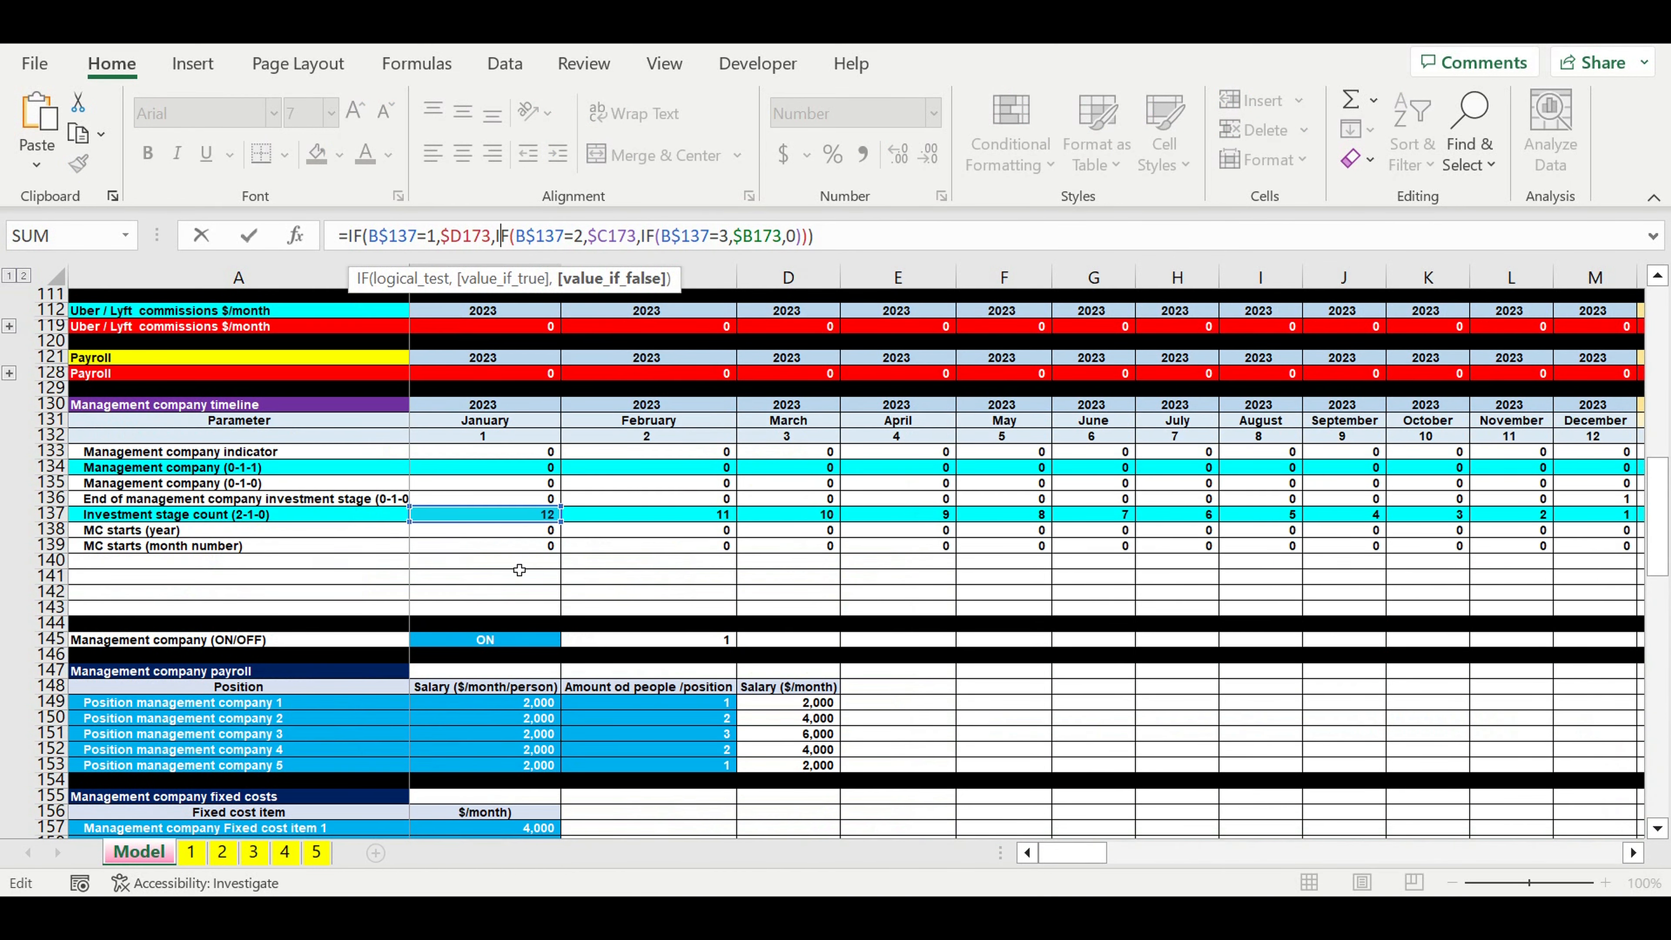
scroll(1194, 722, down, 15)
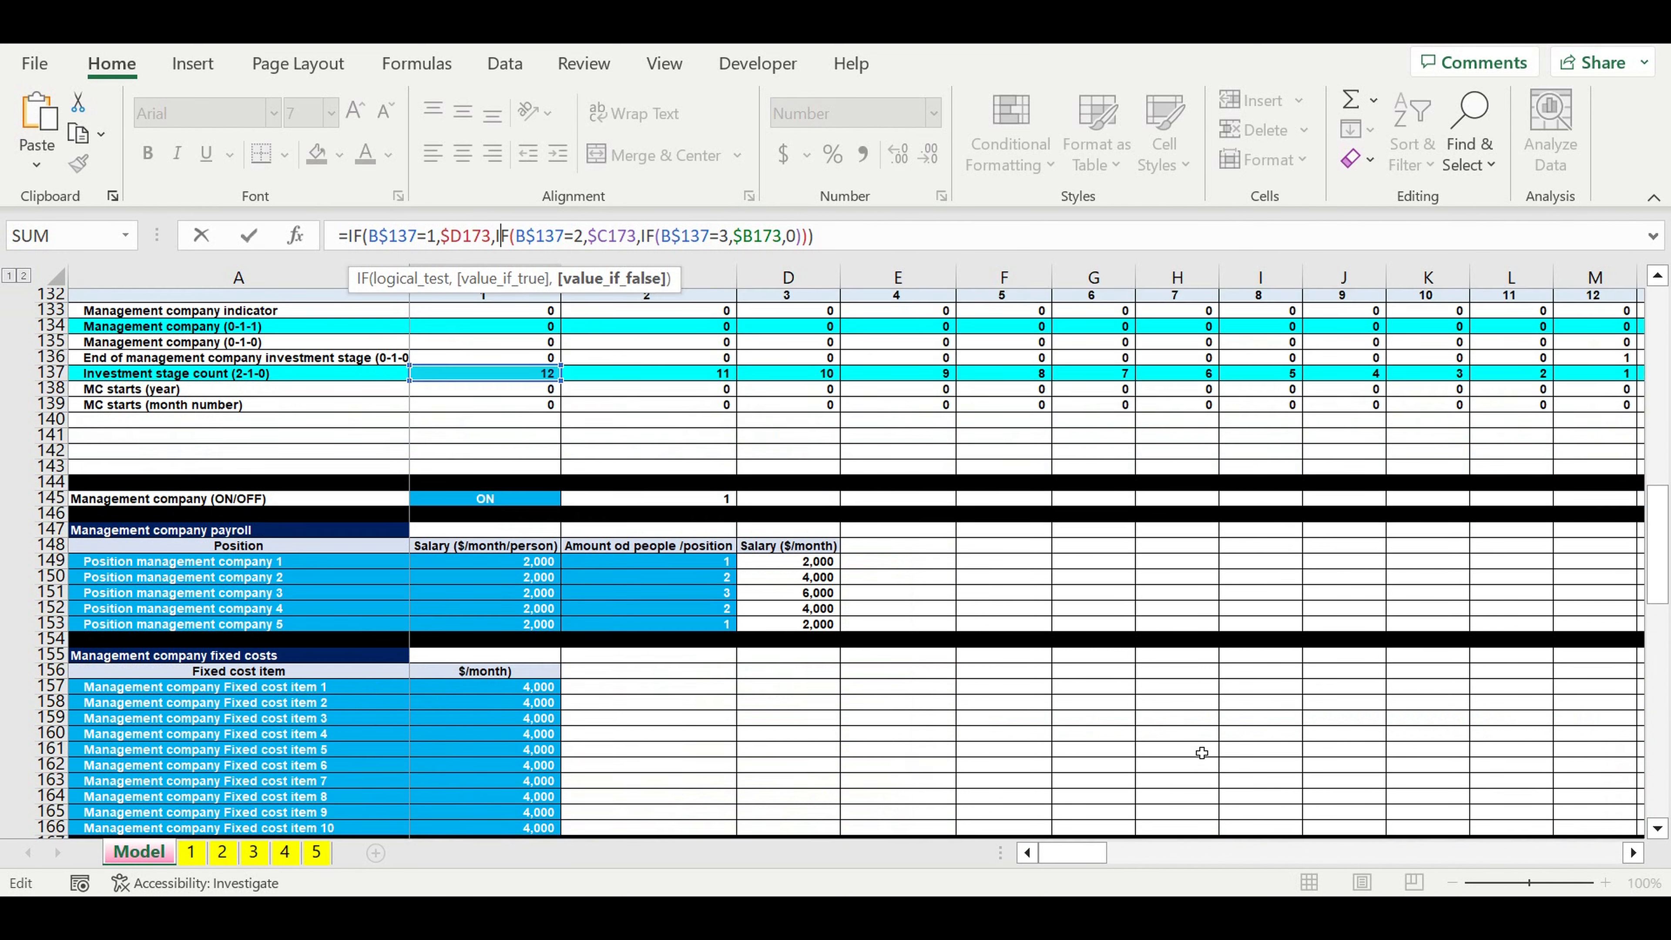
scroll(1194, 722, down, 3)
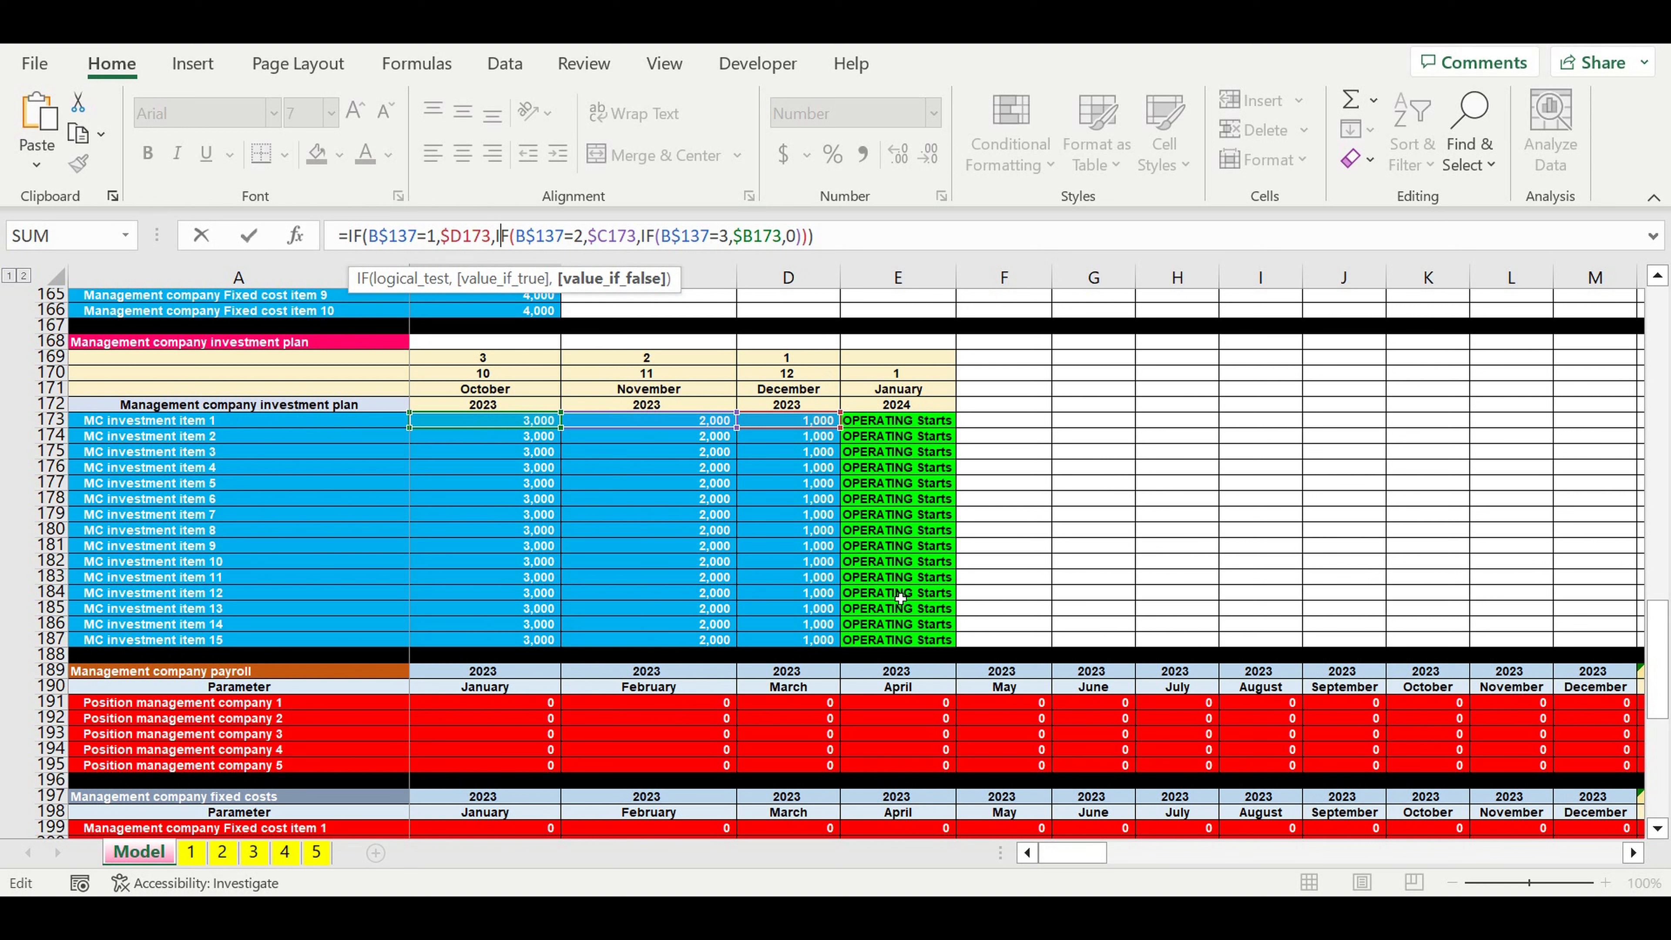
key(Escape)
- Copy the B212 formula across all months to December 2032 and down through investment item 15 in row 226
scroll(901, 578, down, 9)
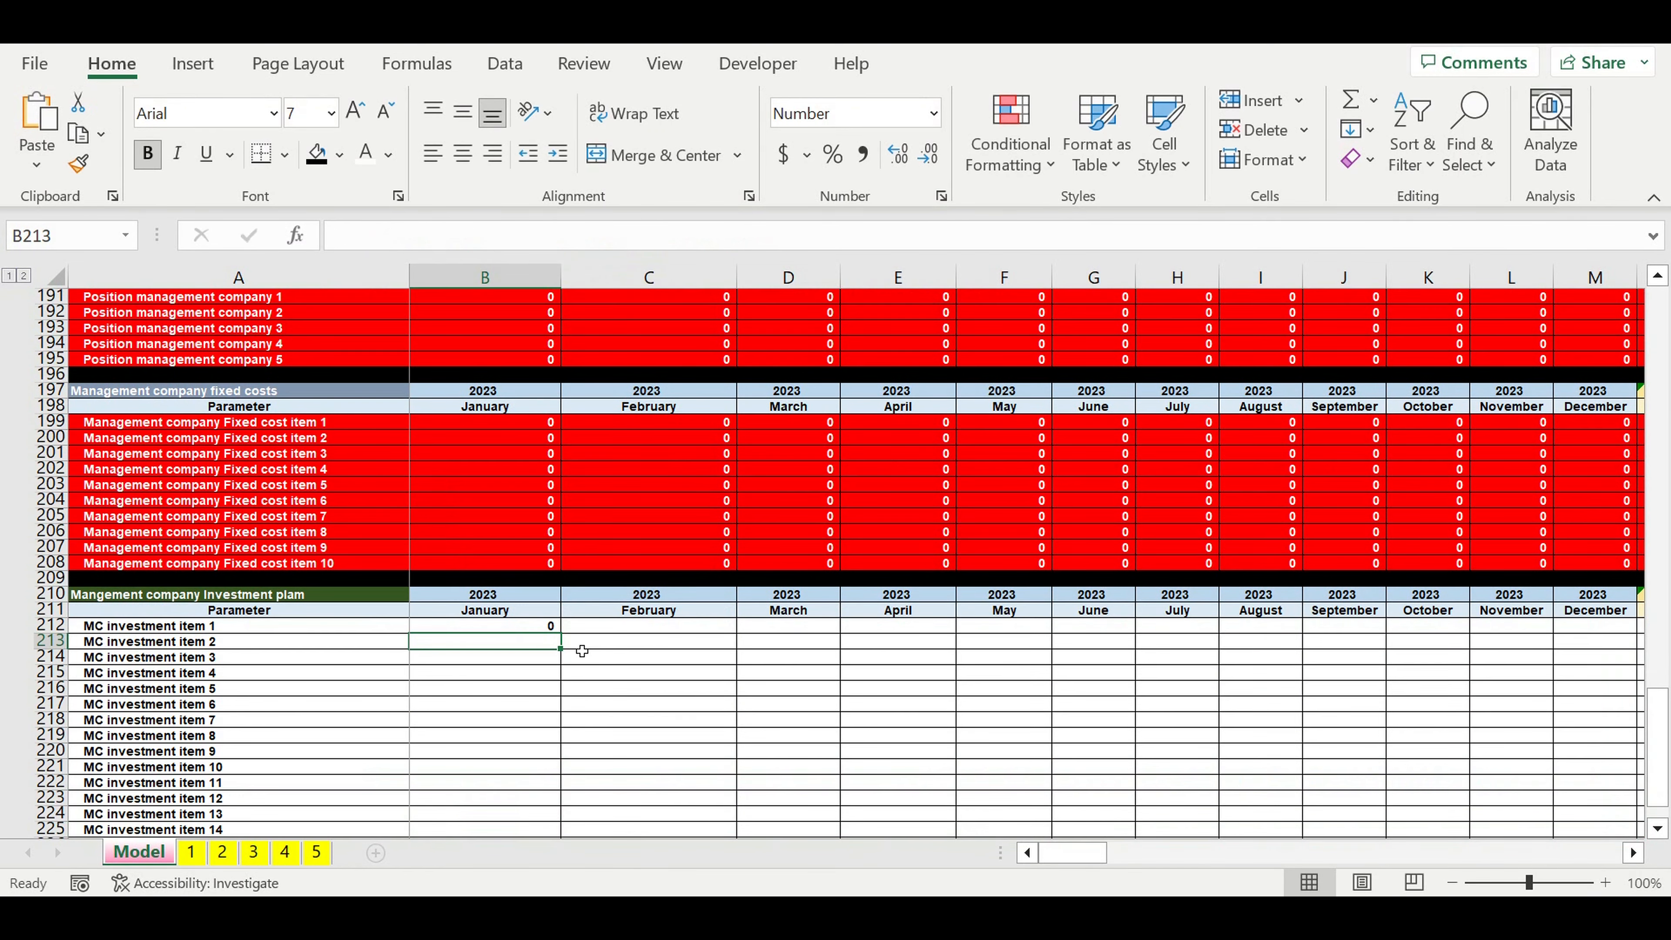
click(526, 638)
click(530, 629)
drag(569, 642, 1430, 575)
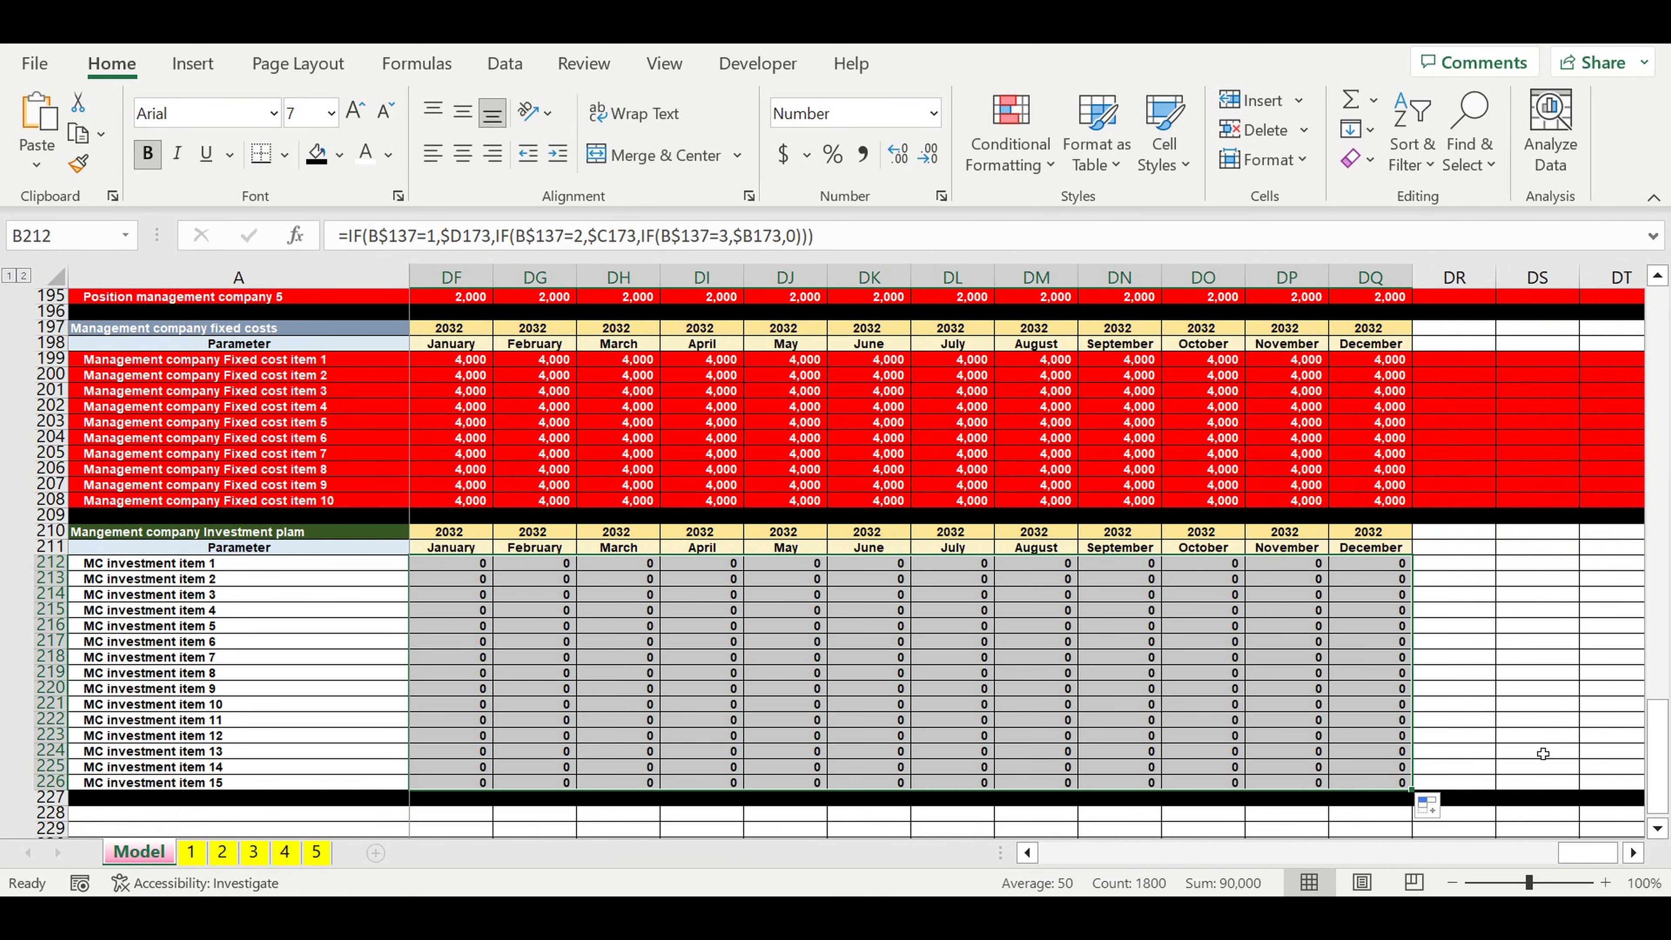
drag(1581, 860, 884, 885)
click(1290, 688)
scroll(1195, 569, right, 3)
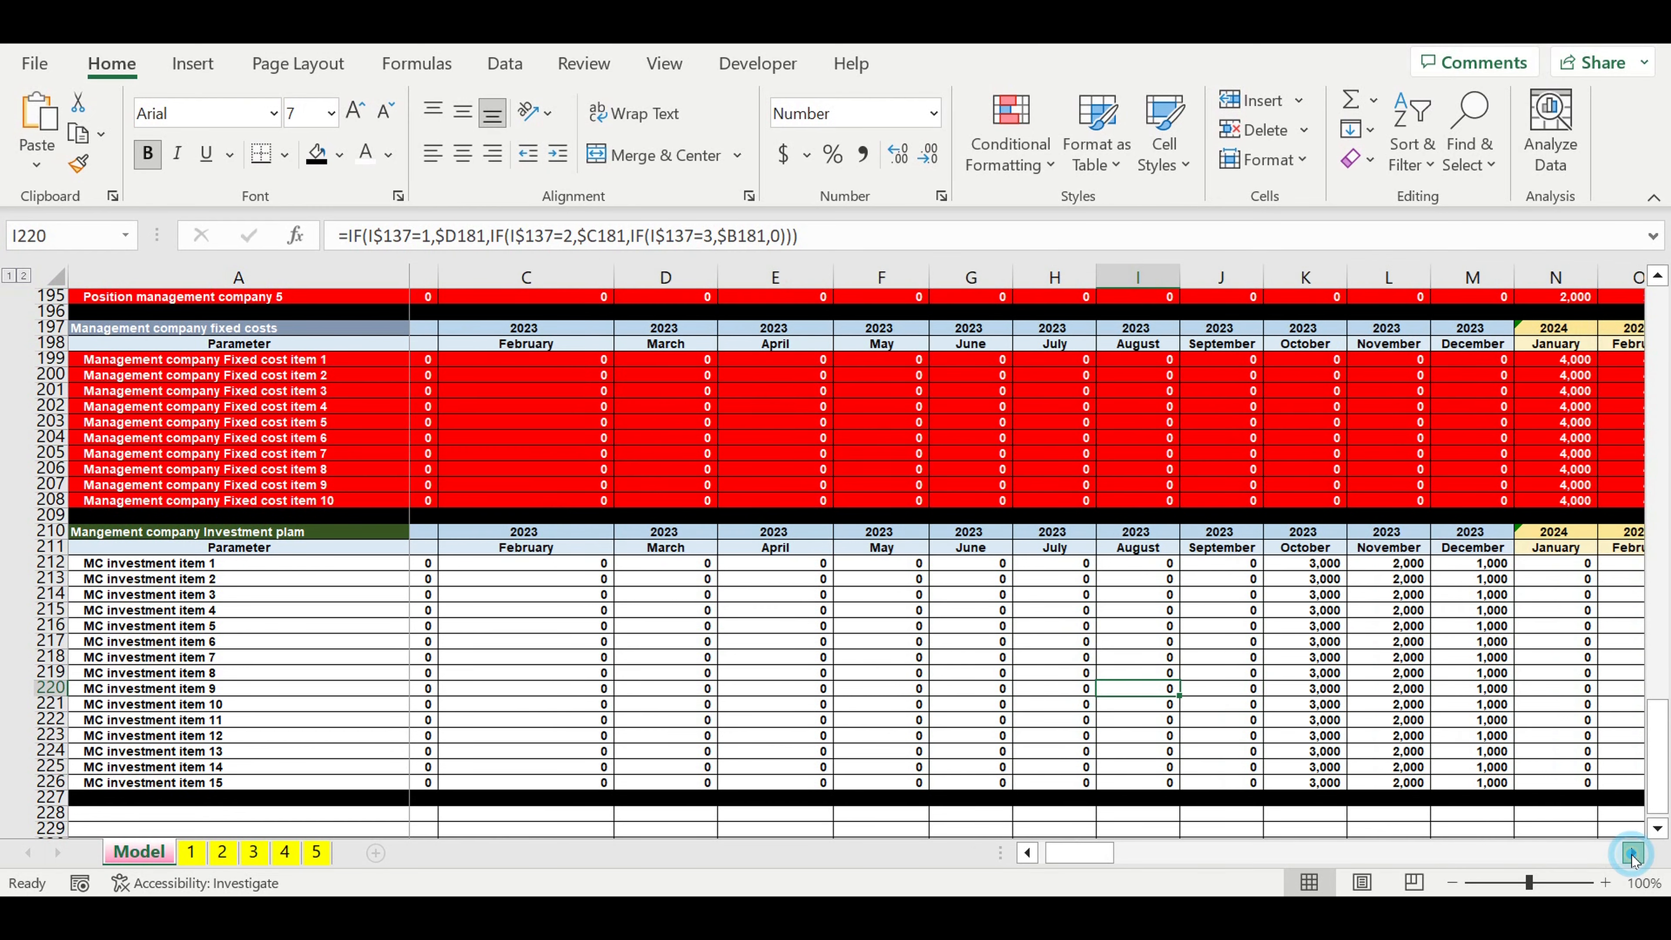
click(1196, 569)
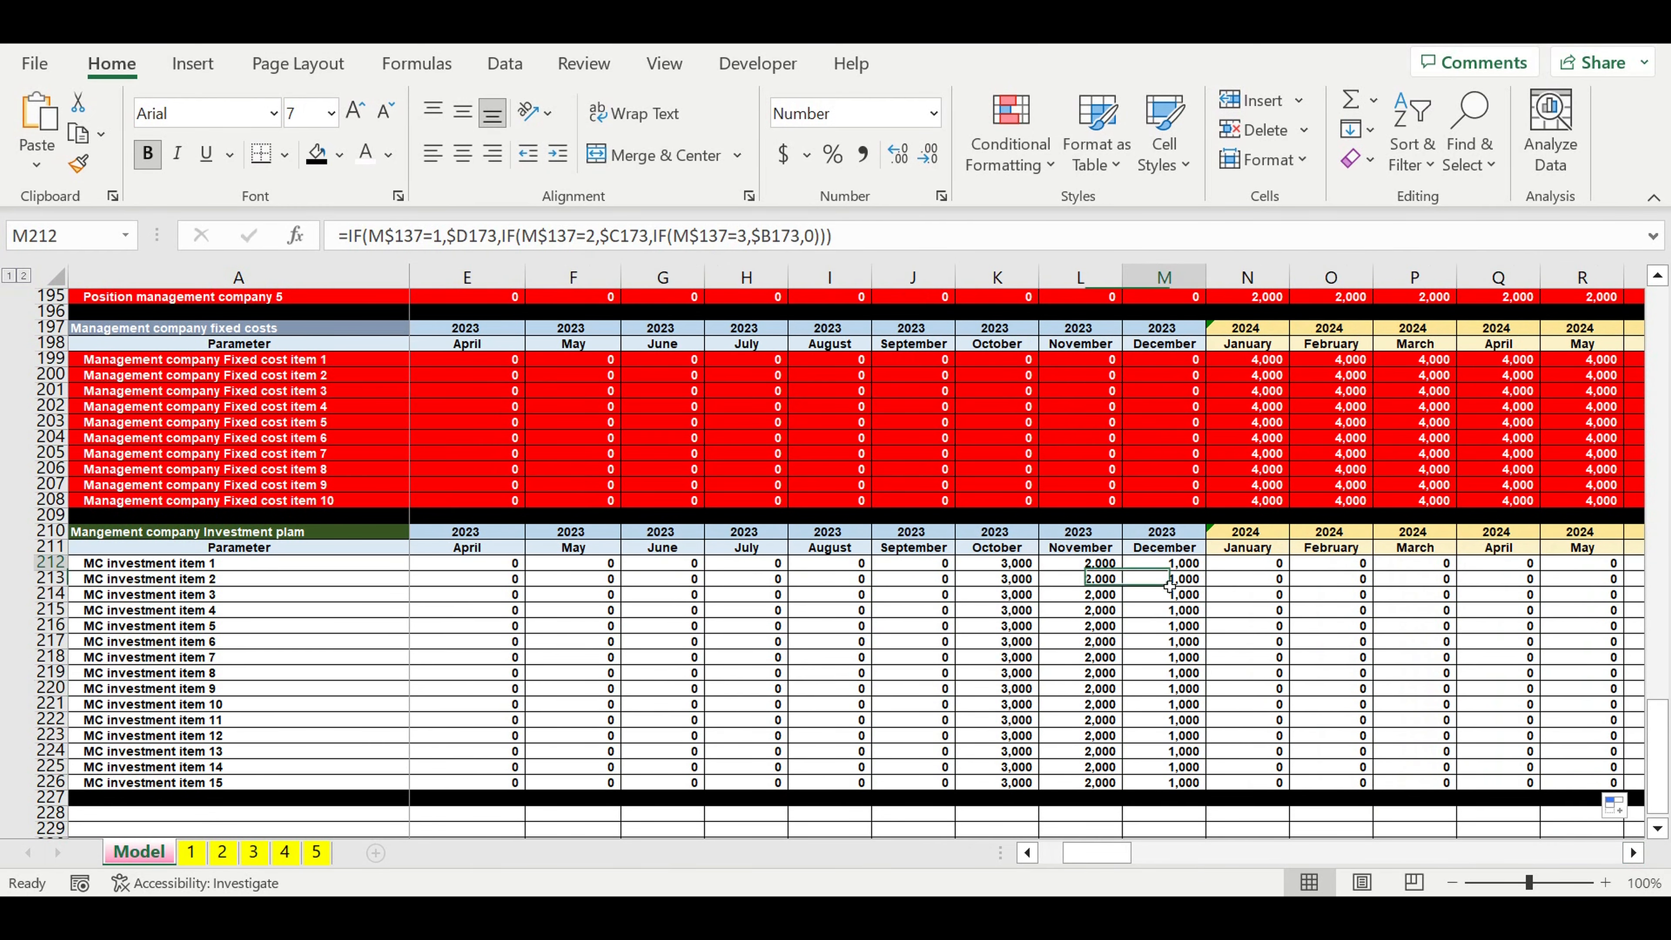
- Format the whole investment plan rows 212 to 226 with white text and a red fill
drag(60, 568, 43, 783)
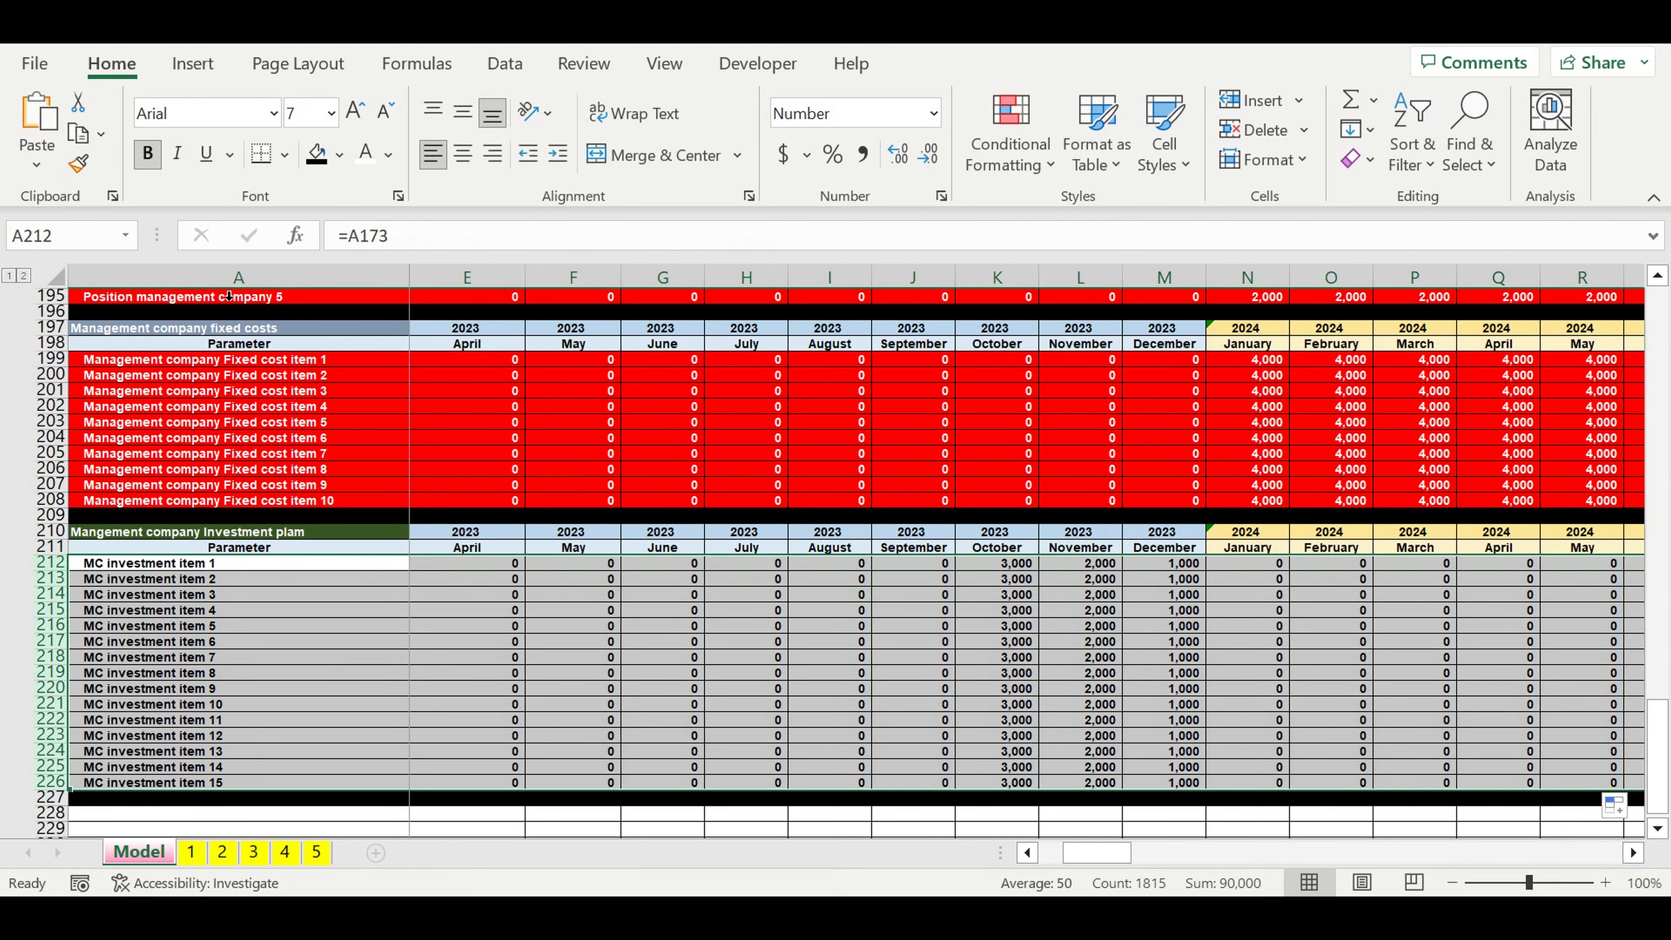
click(367, 163)
click(339, 155)
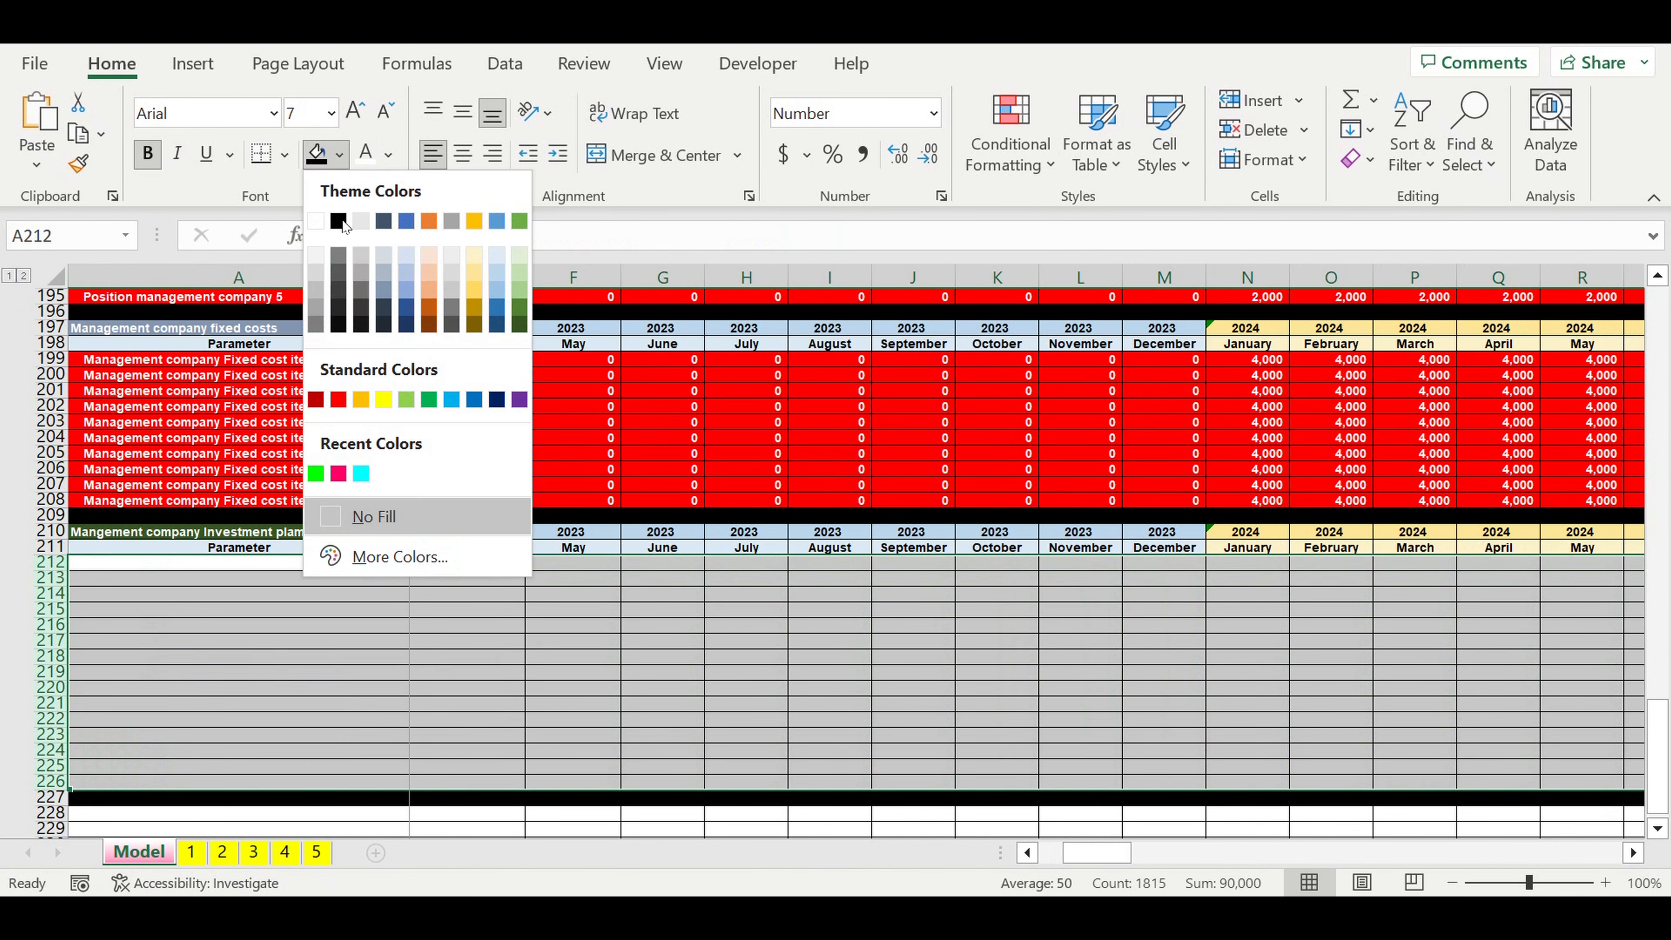
click(338, 399)
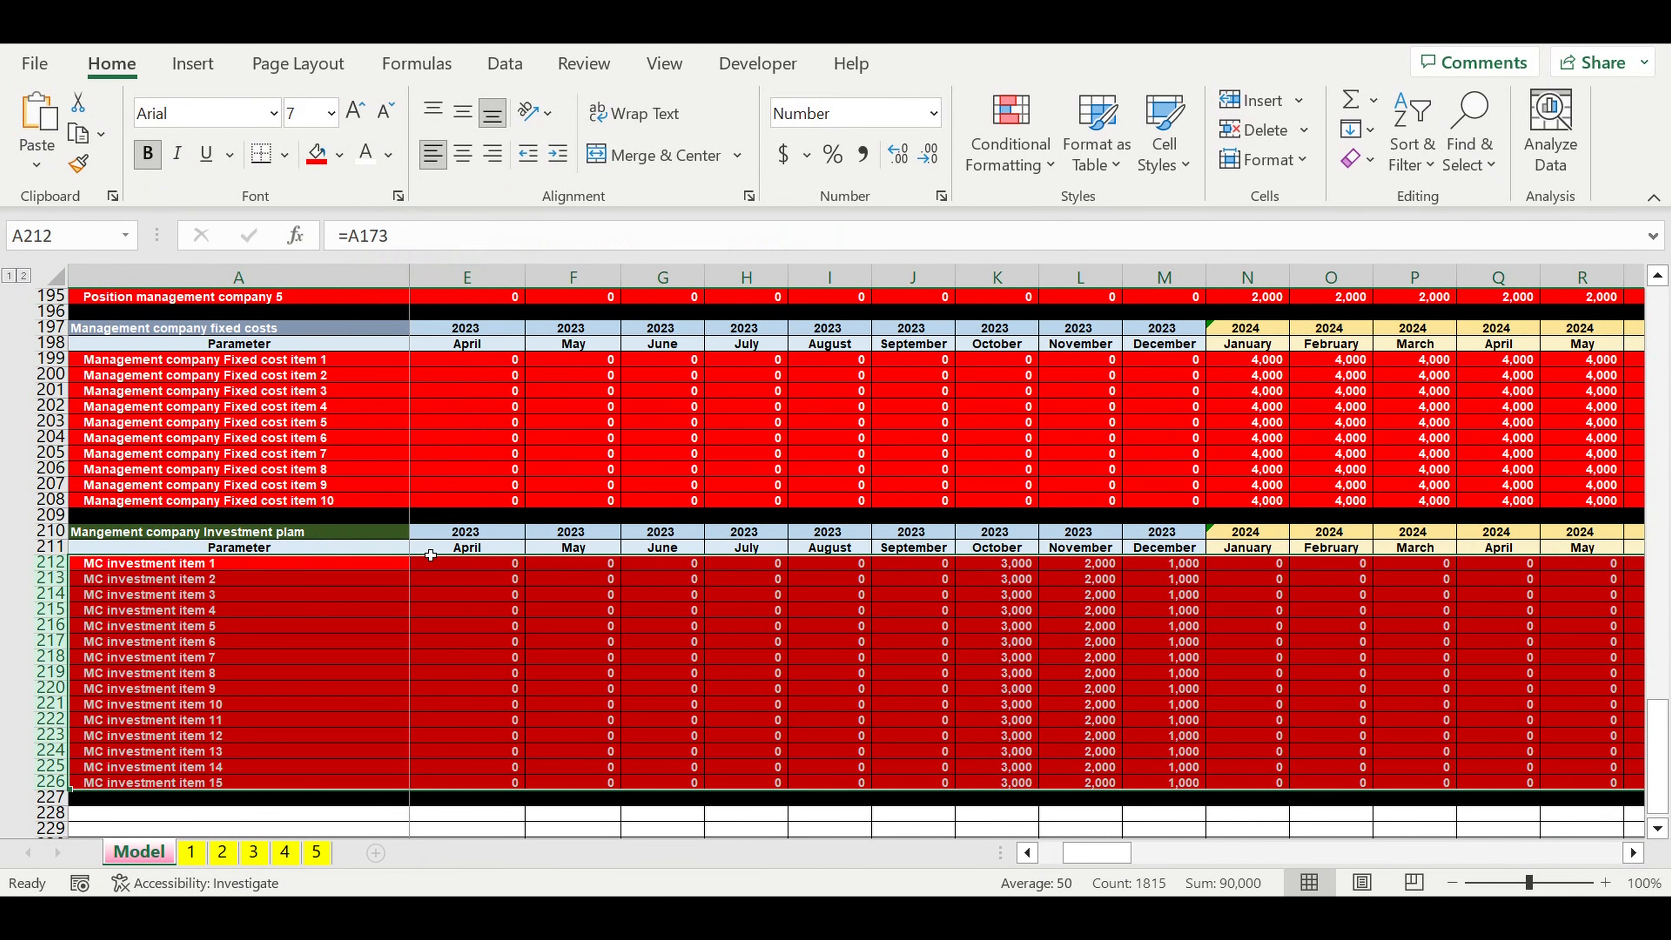
click(452, 616)
- Switch the management company setting in B145 to OFF
scroll(490, 627, up, 13)
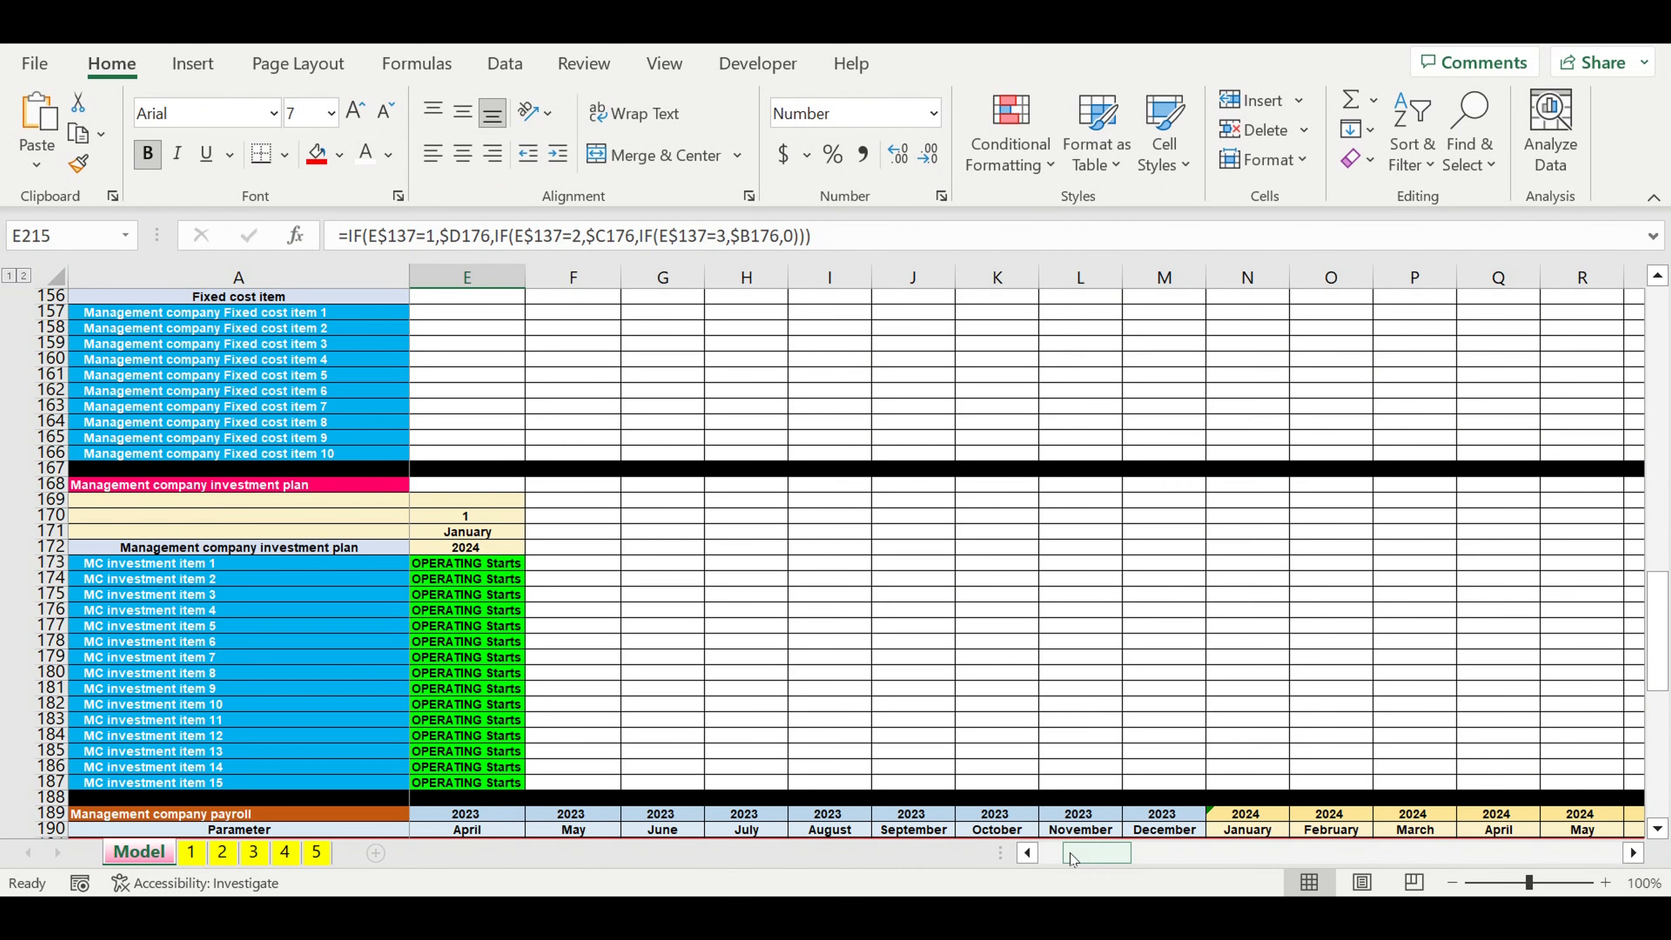
drag(1118, 853, 1094, 852)
scroll(631, 704, up, 7)
scroll(634, 630, up, 1)
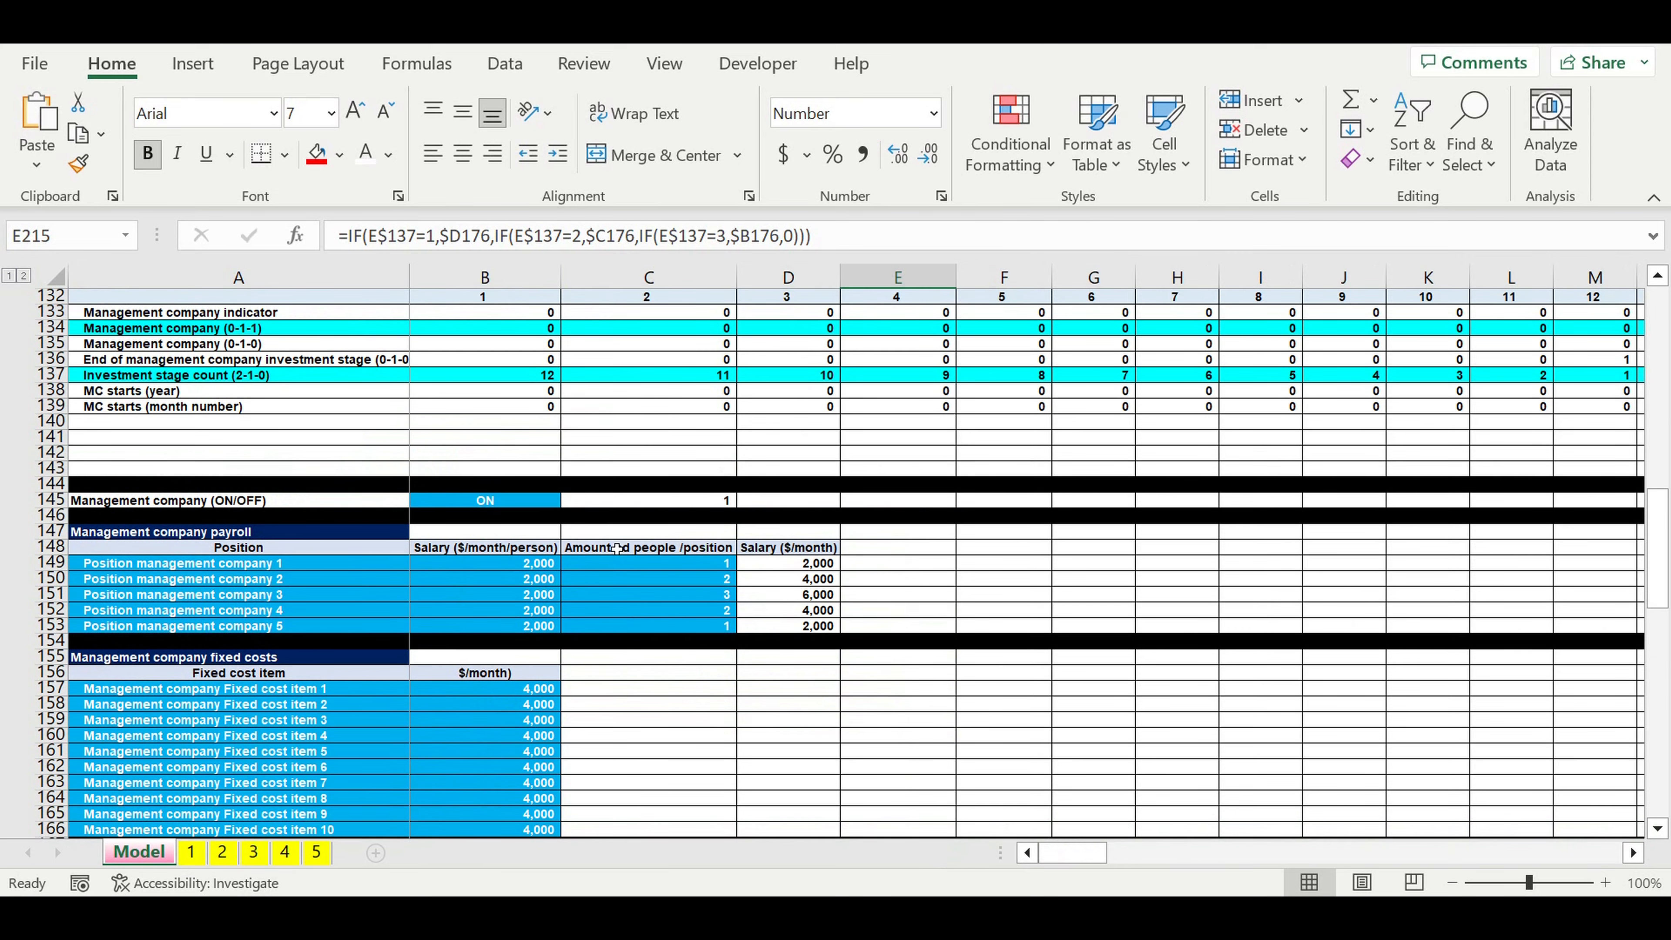
click(546, 501)
click(569, 503)
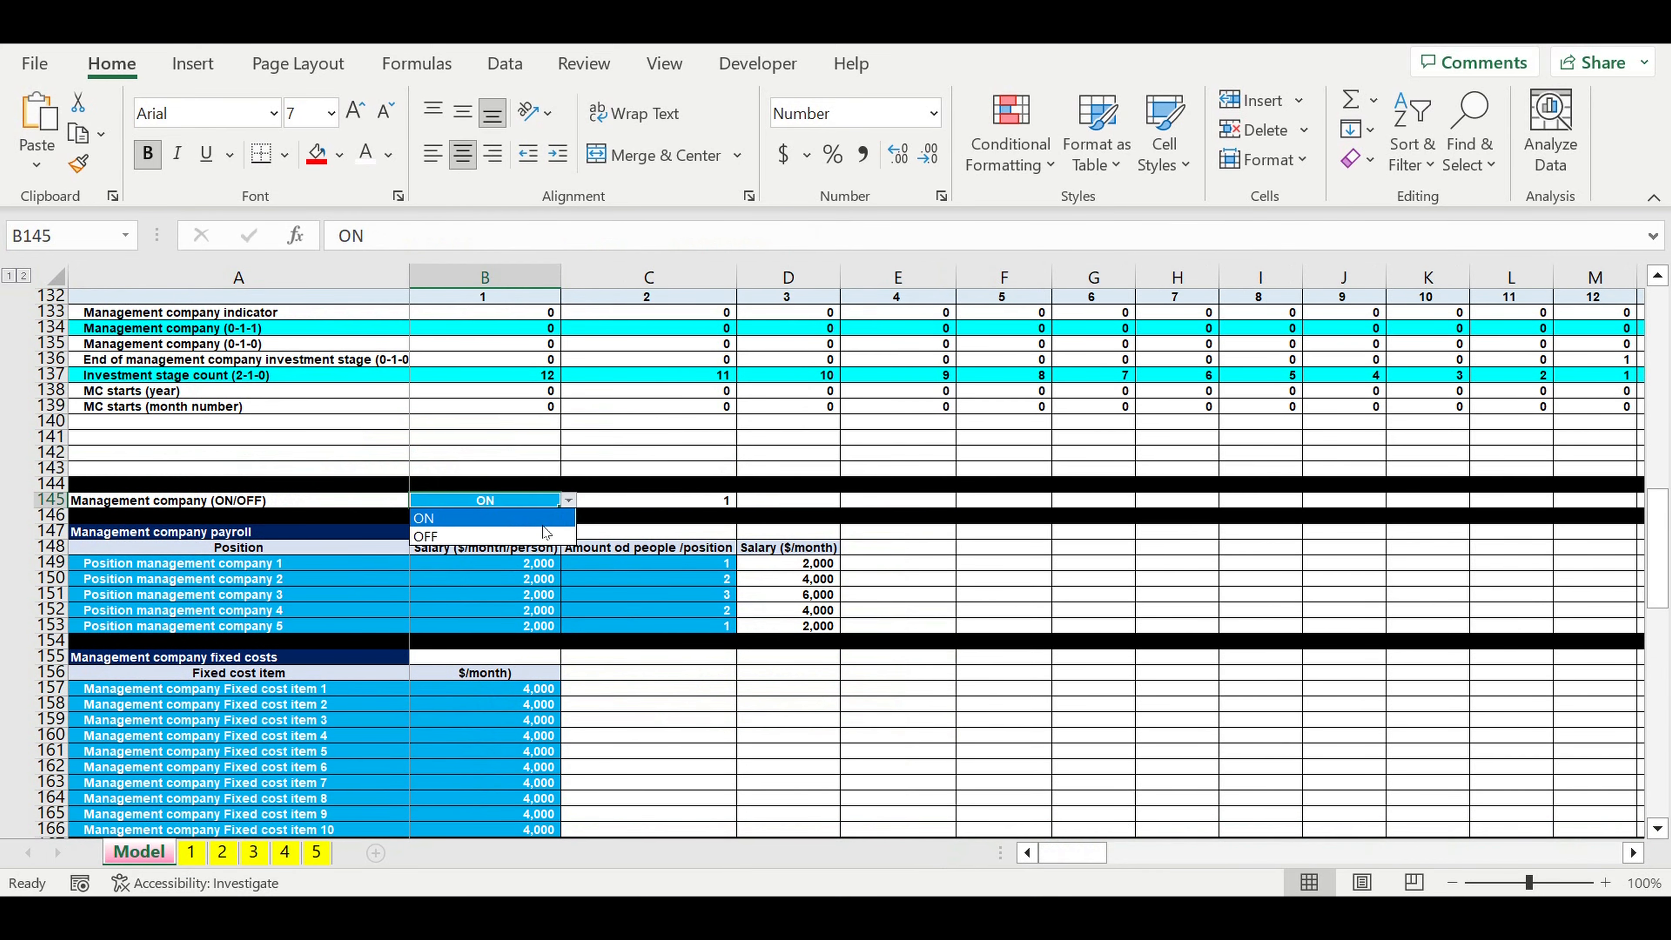
click(454, 534)
click(851, 755)
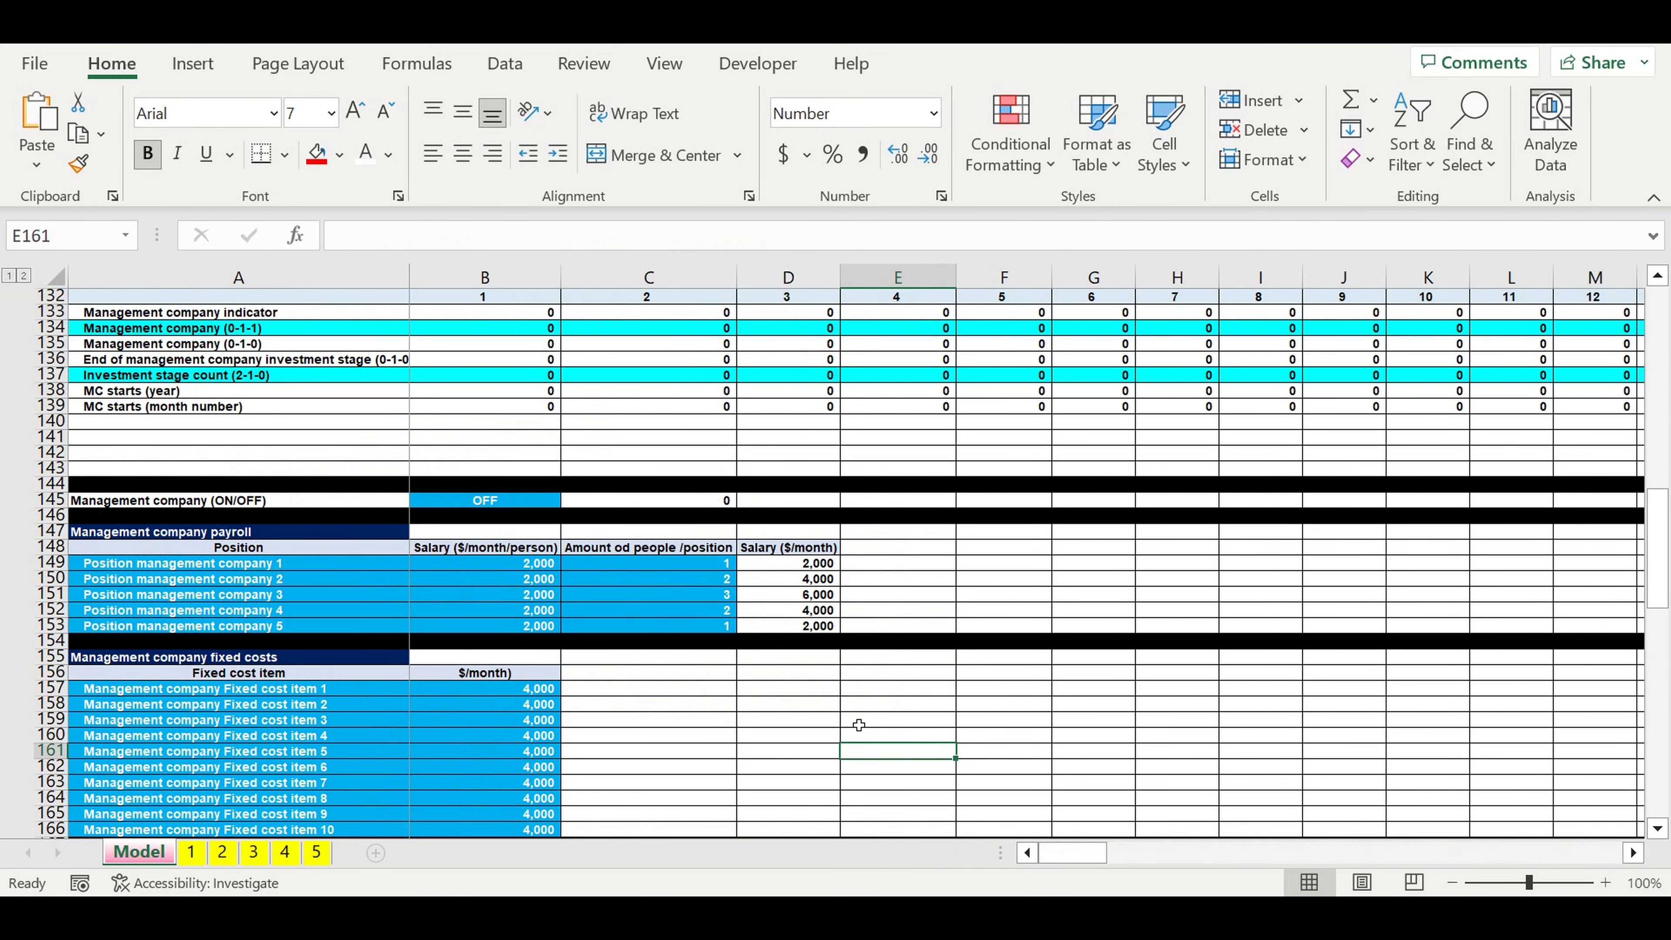
- Review the monthly payroll, fixed costs and investment plan sections across the years with the management company switched off
scroll(867, 719, down, 8)
scroll(869, 704, down, 12)
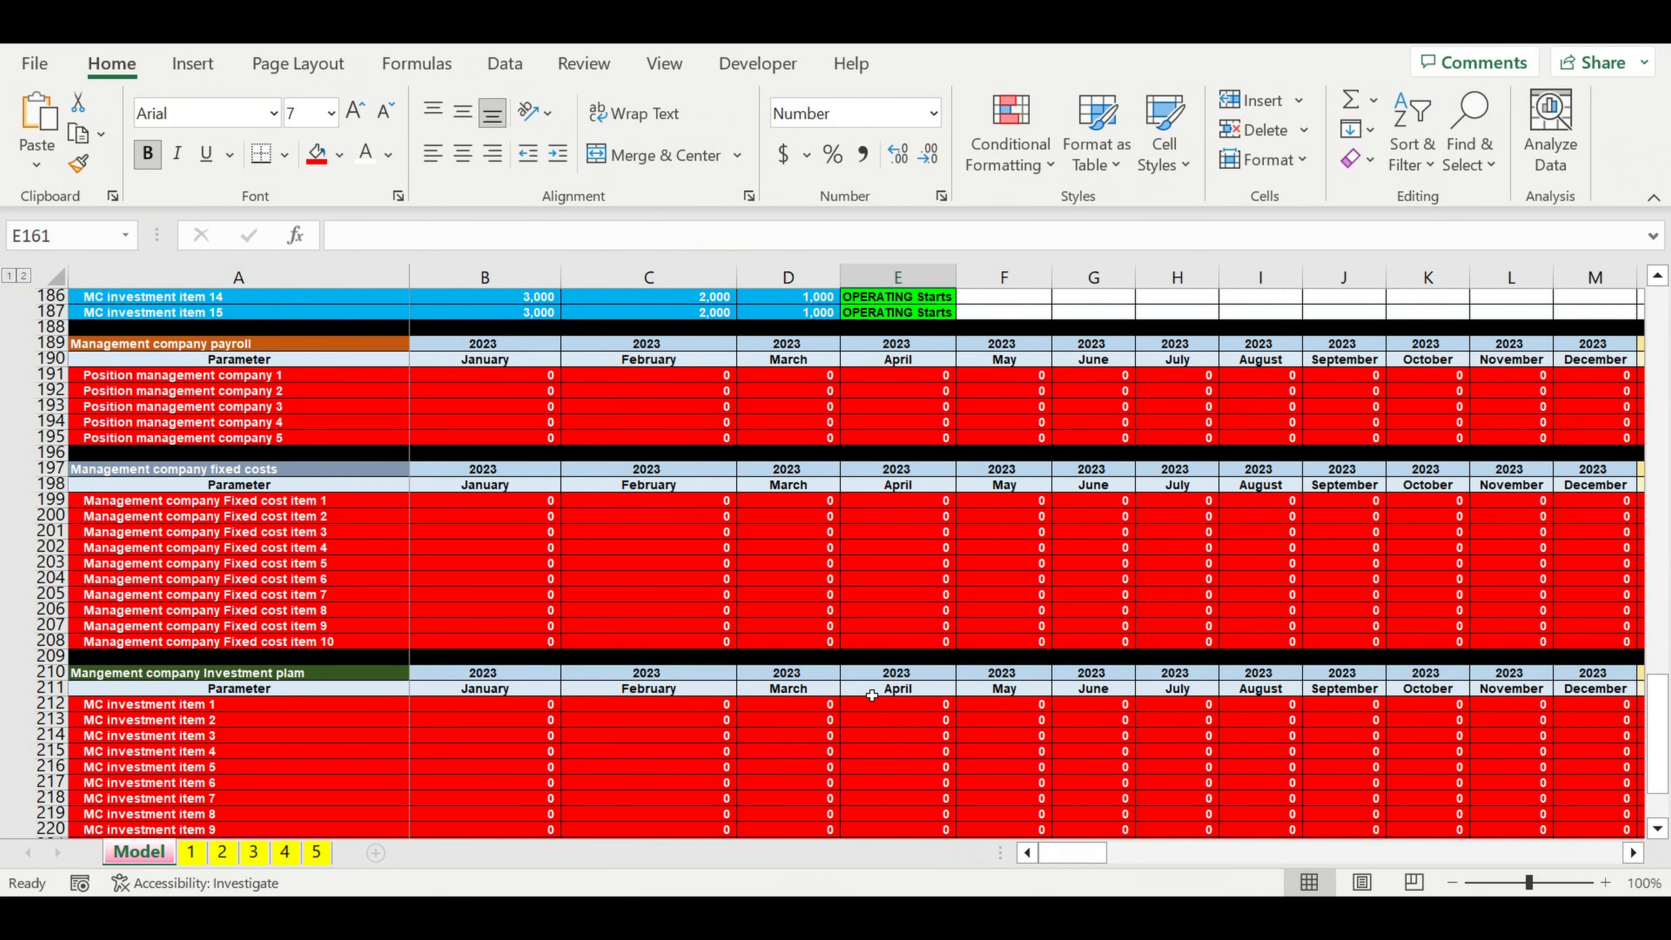
scroll(870, 684, up, 3)
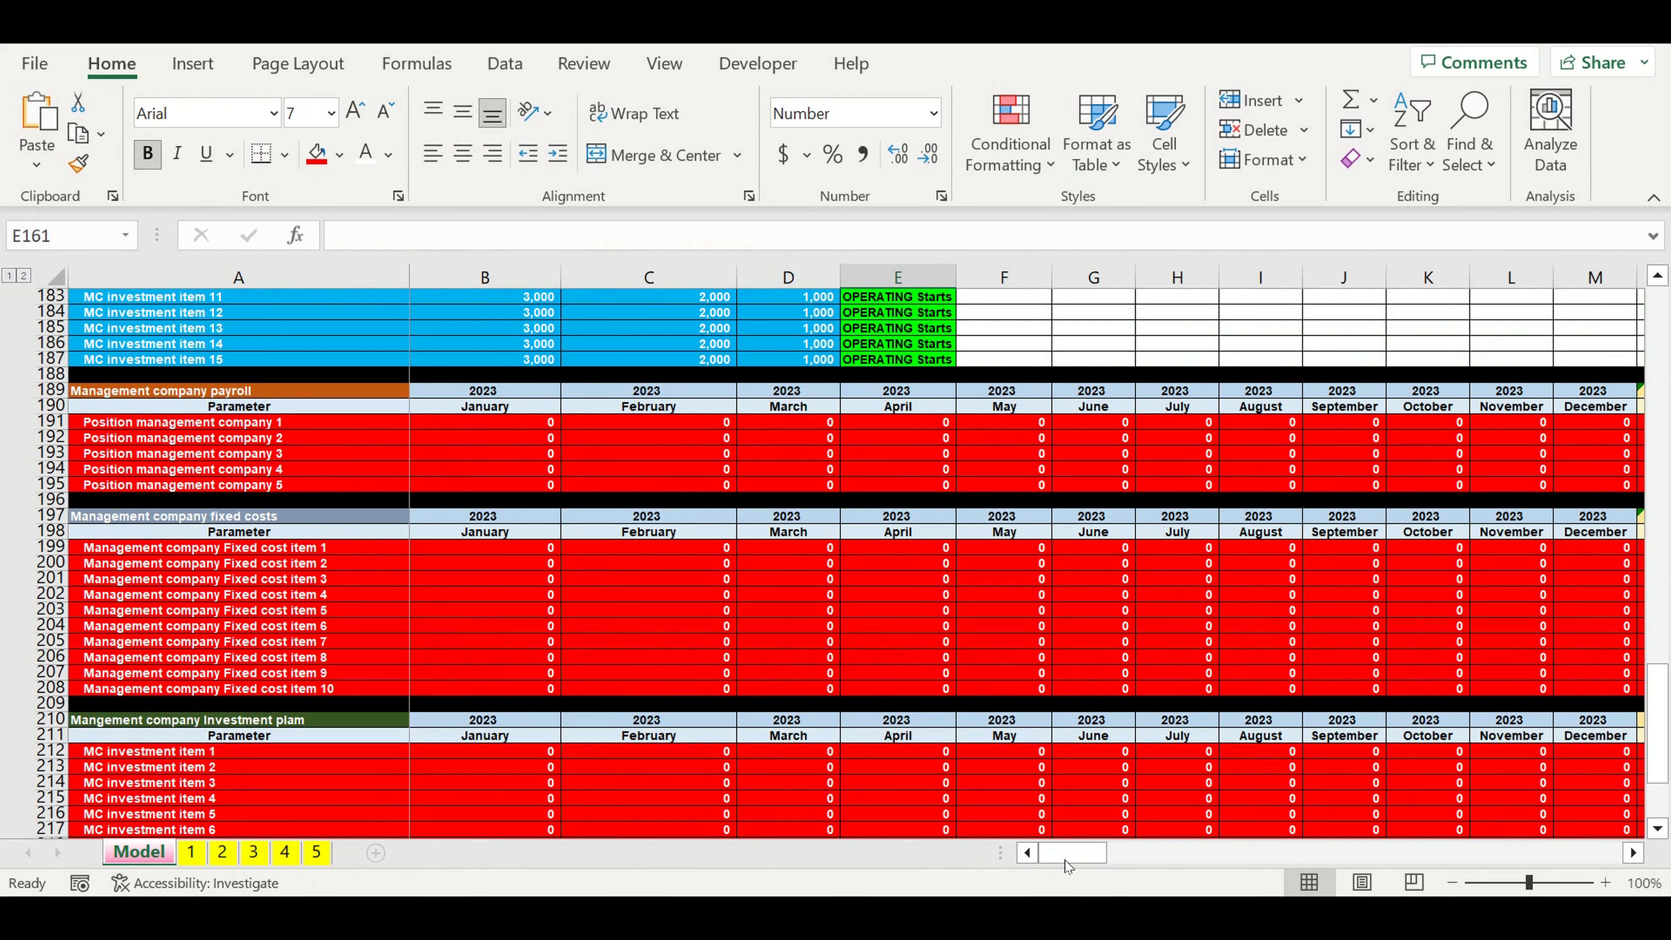
drag(1068, 866, 1288, 717)
scroll(1242, 702, down, 10)
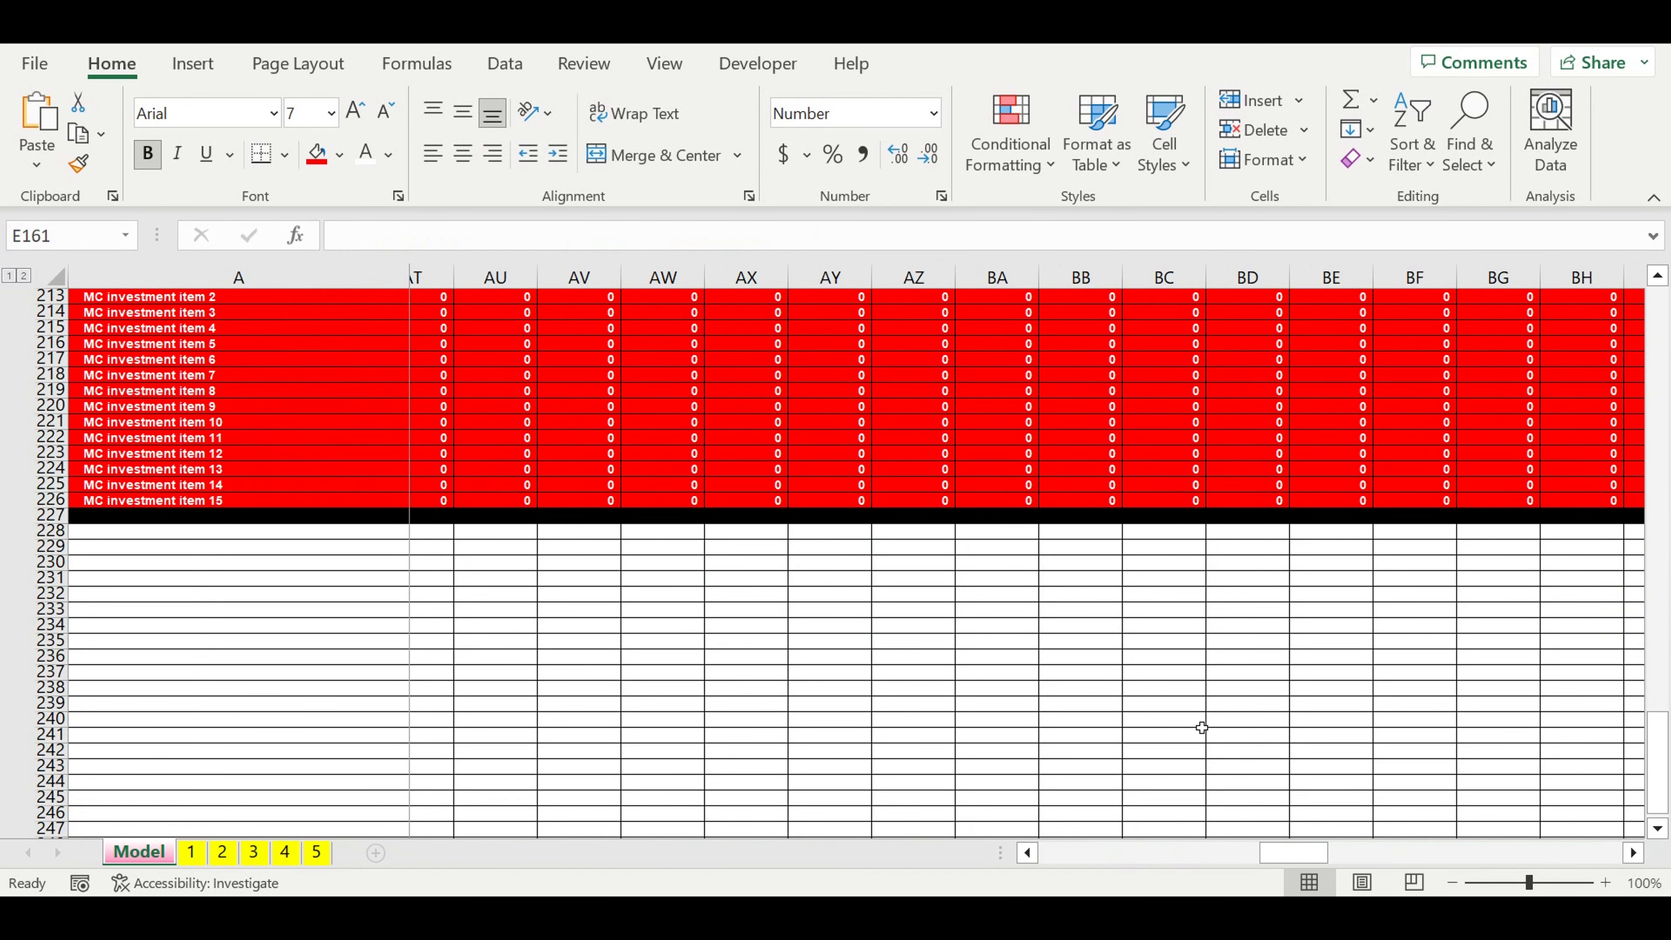
scroll(1200, 726, up, 4)
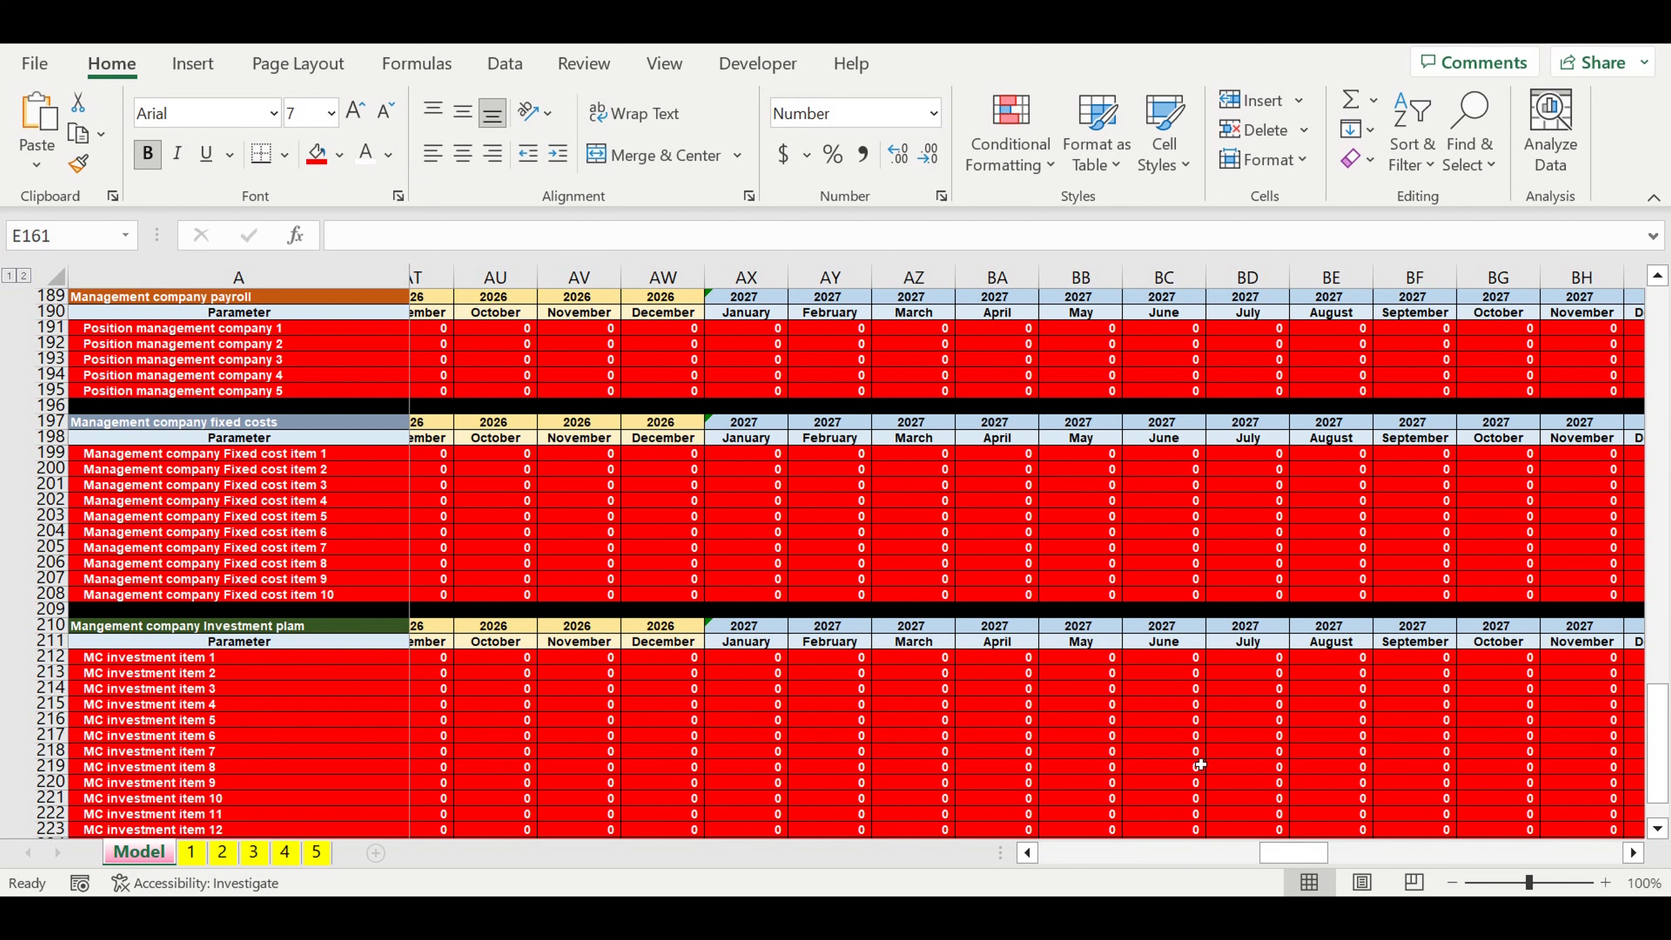
scroll(1200, 764, up, 2)
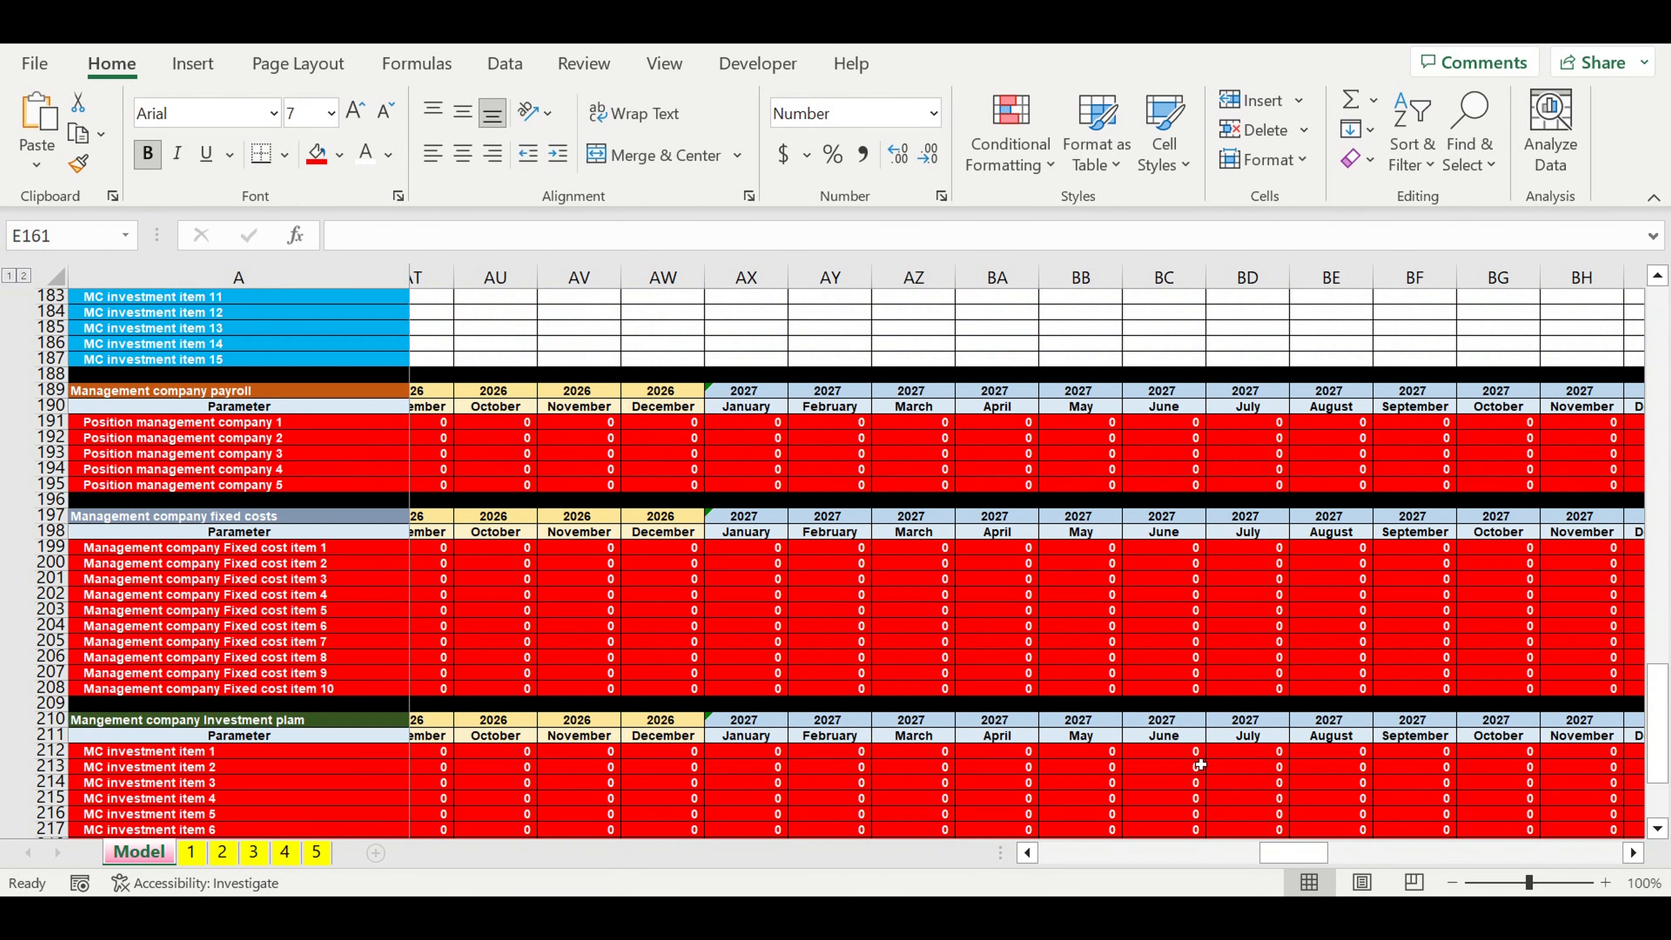
- Switch the management company setting in B145 back to ON
drag(1313, 857, 1078, 854)
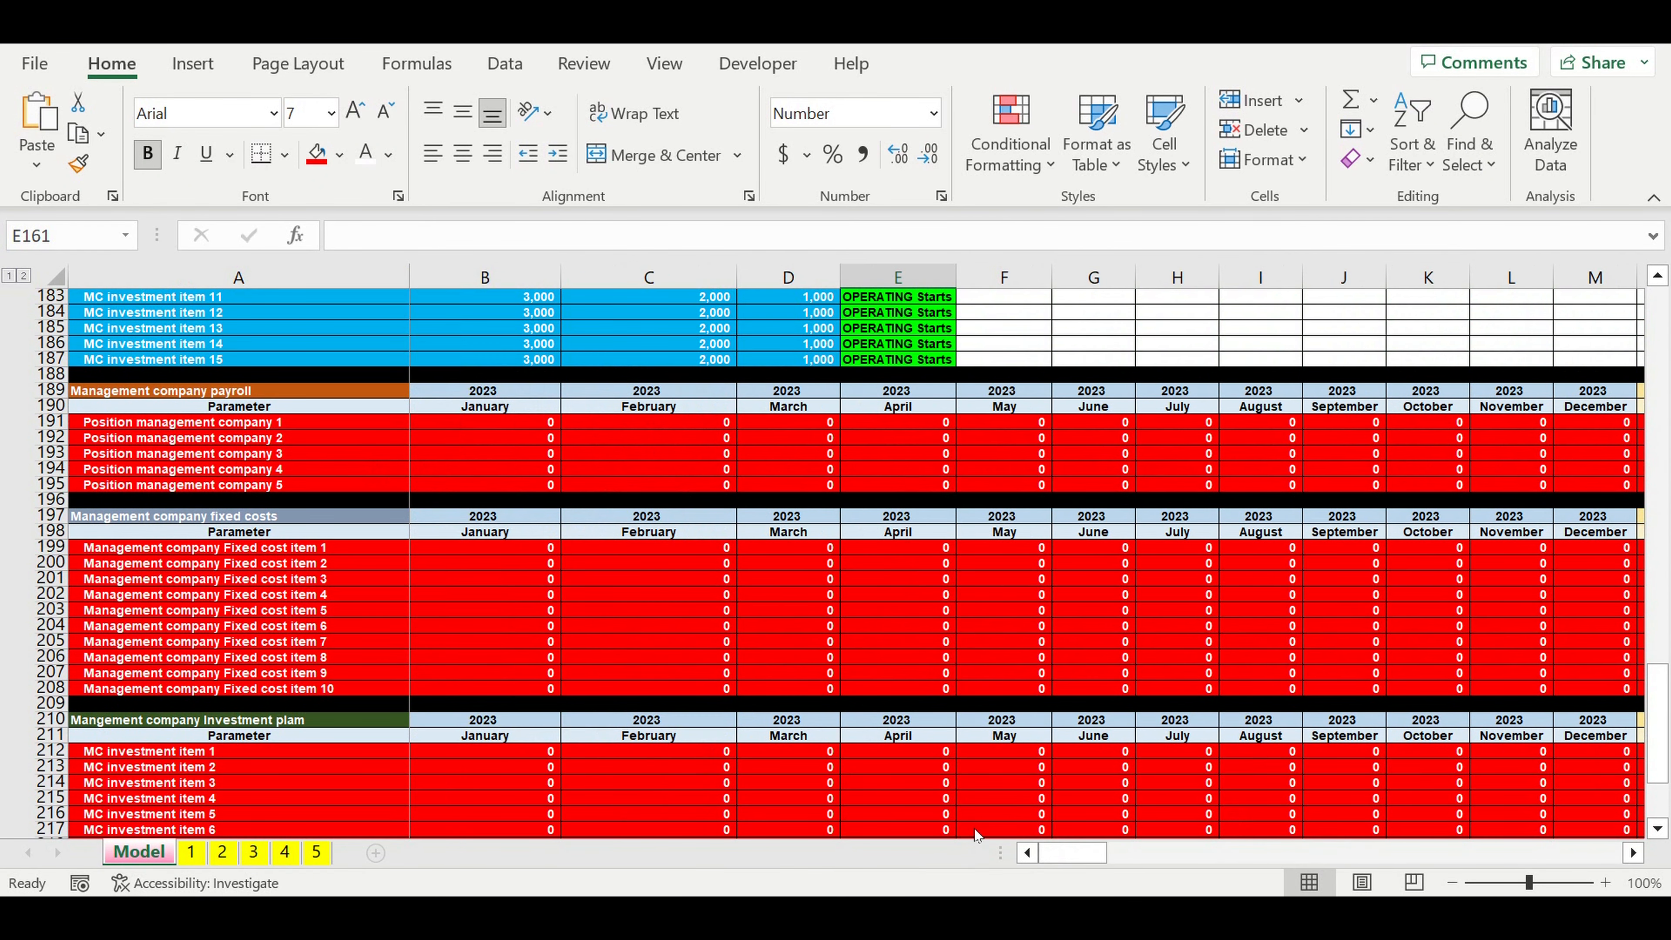
scroll(866, 578, down, 3)
scroll(867, 578, down, 6)
scroll(875, 579, up, 14)
scroll(880, 571, up, 5)
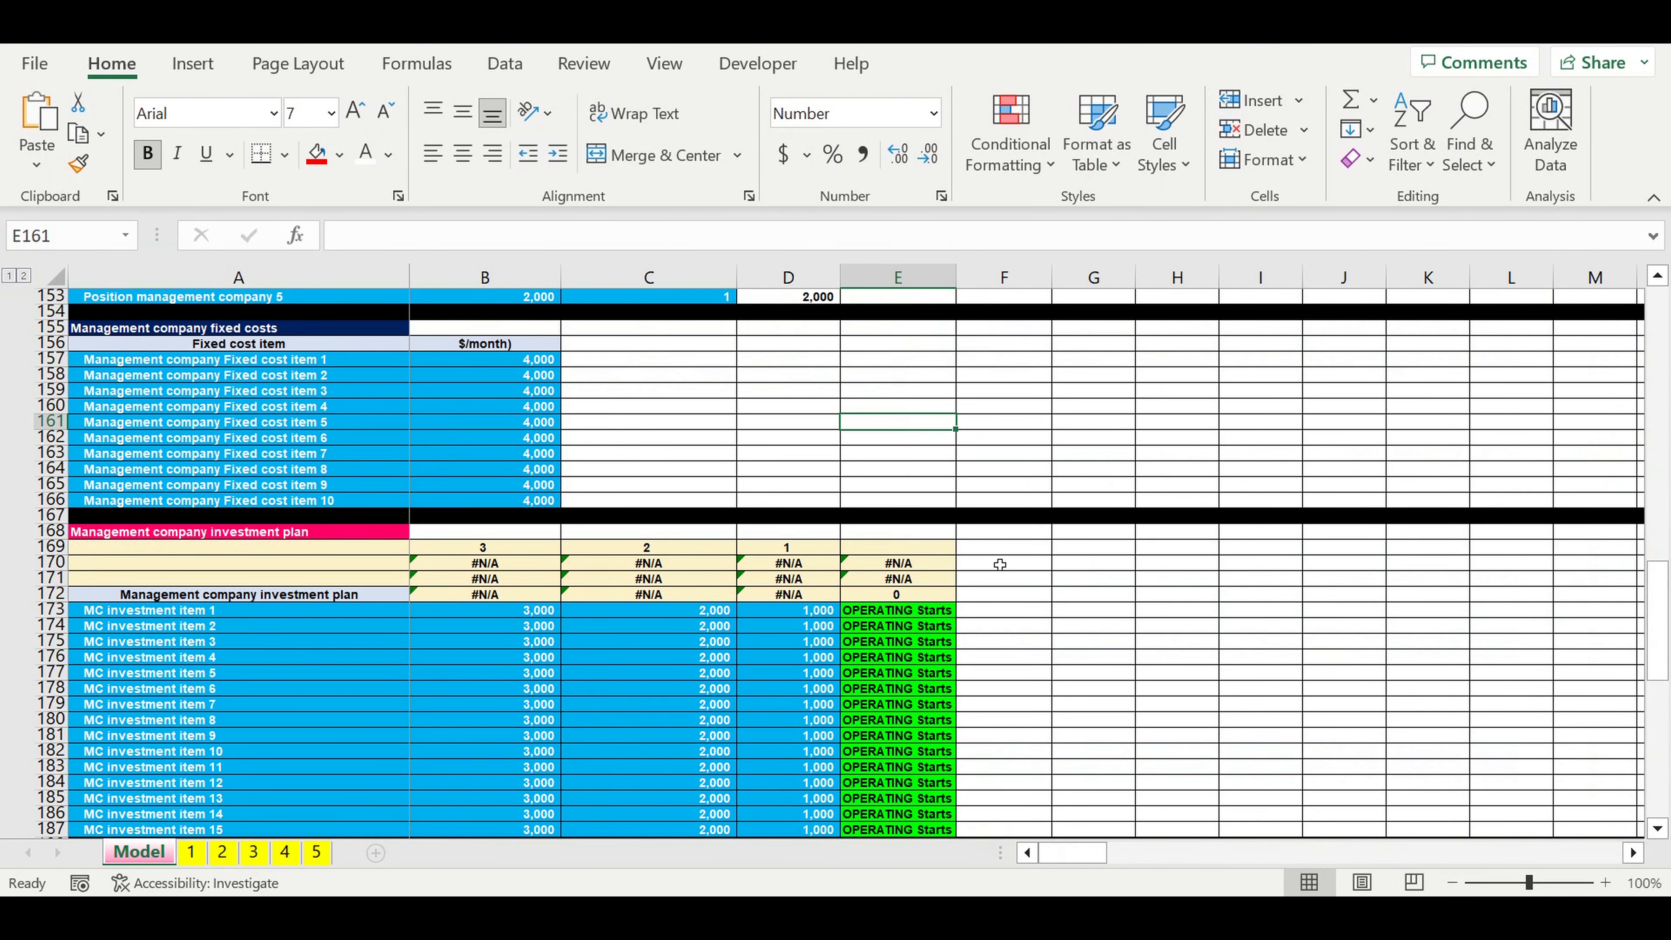
scroll(999, 564, up, 2)
scroll(996, 573, up, 9)
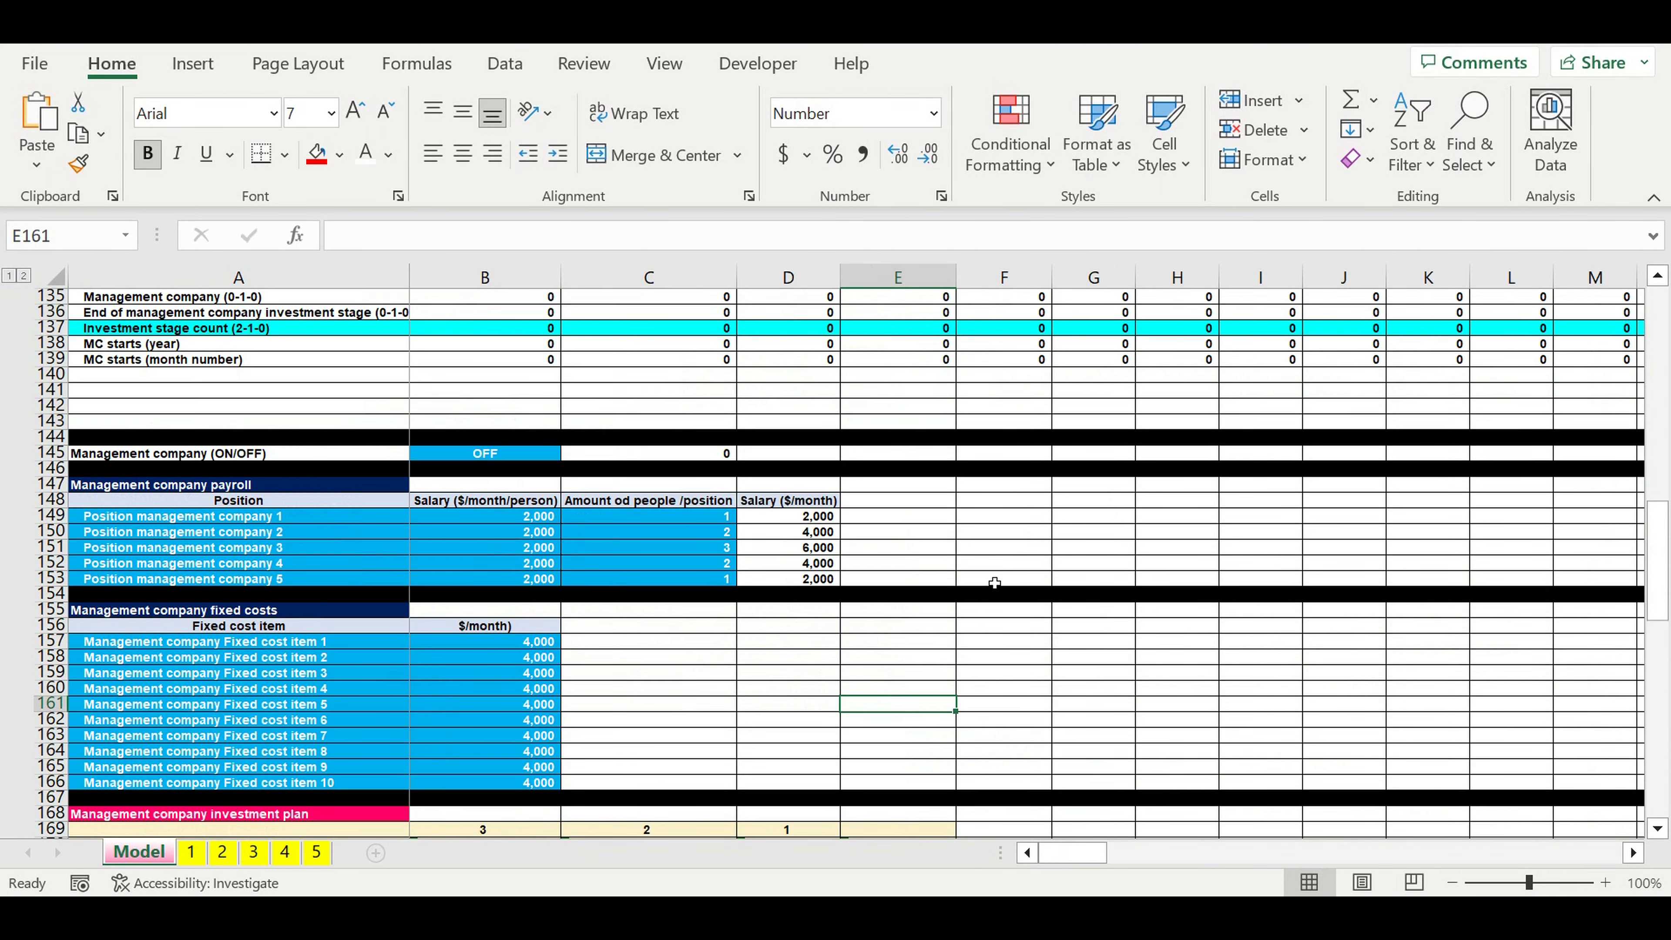
click(519, 595)
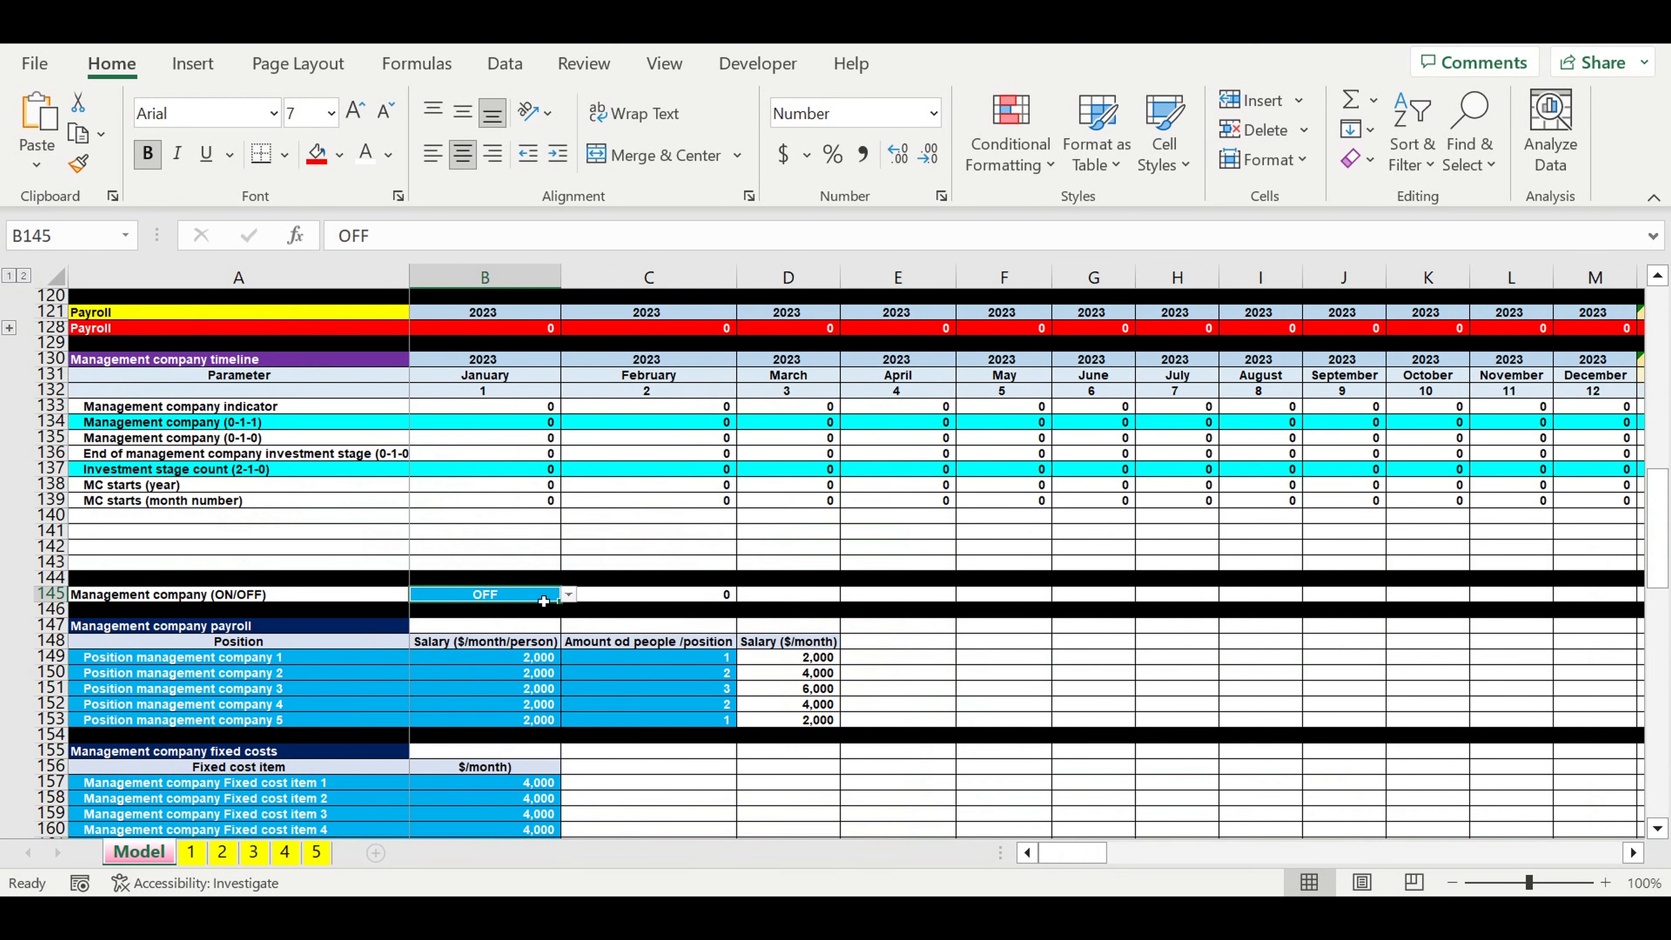
click(568, 595)
click(461, 612)
- Set the operating activity start year to 2023 for Car 1 and copy it down through Car 5
scroll(673, 554, up, 20)
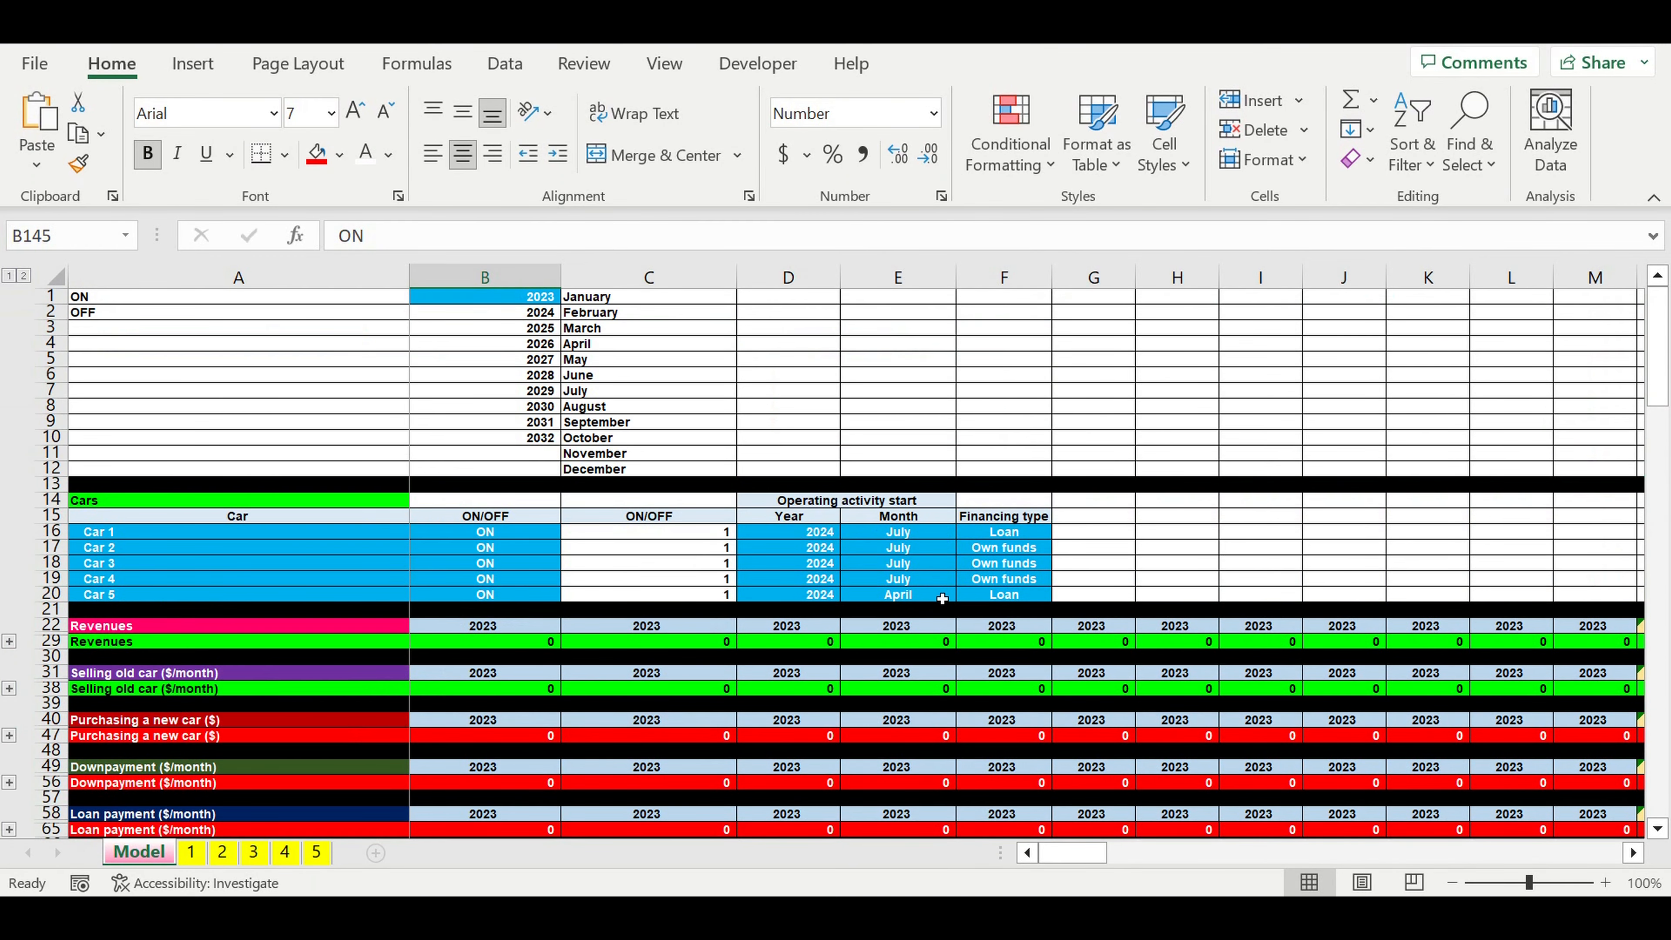
click(810, 534)
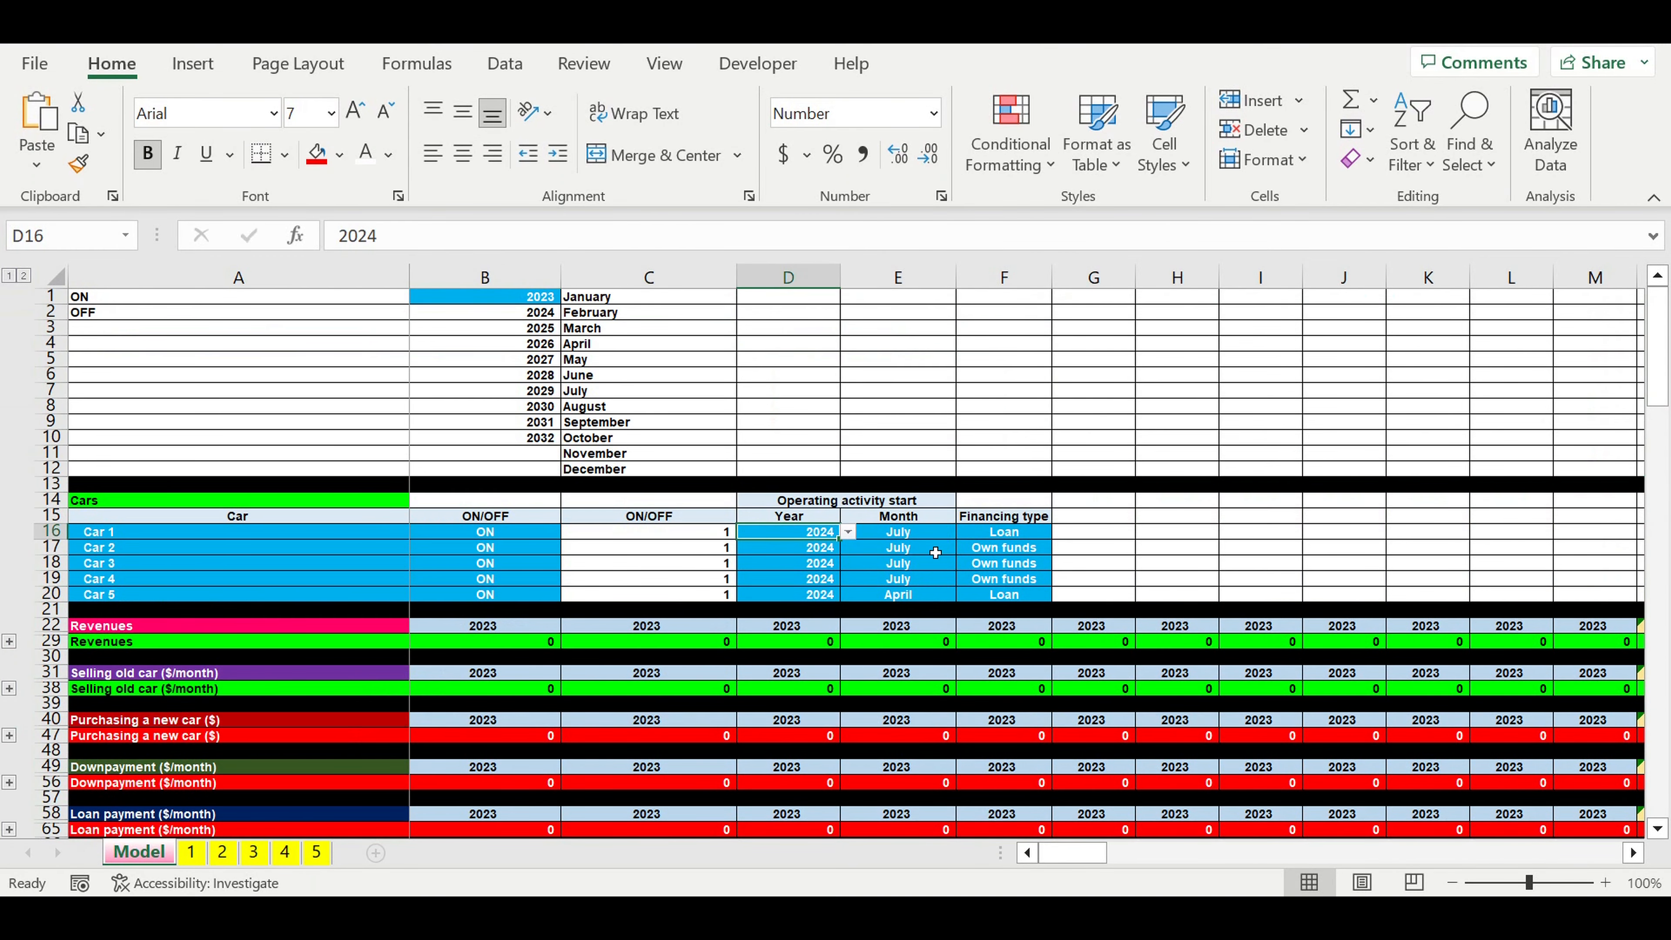
click(920, 535)
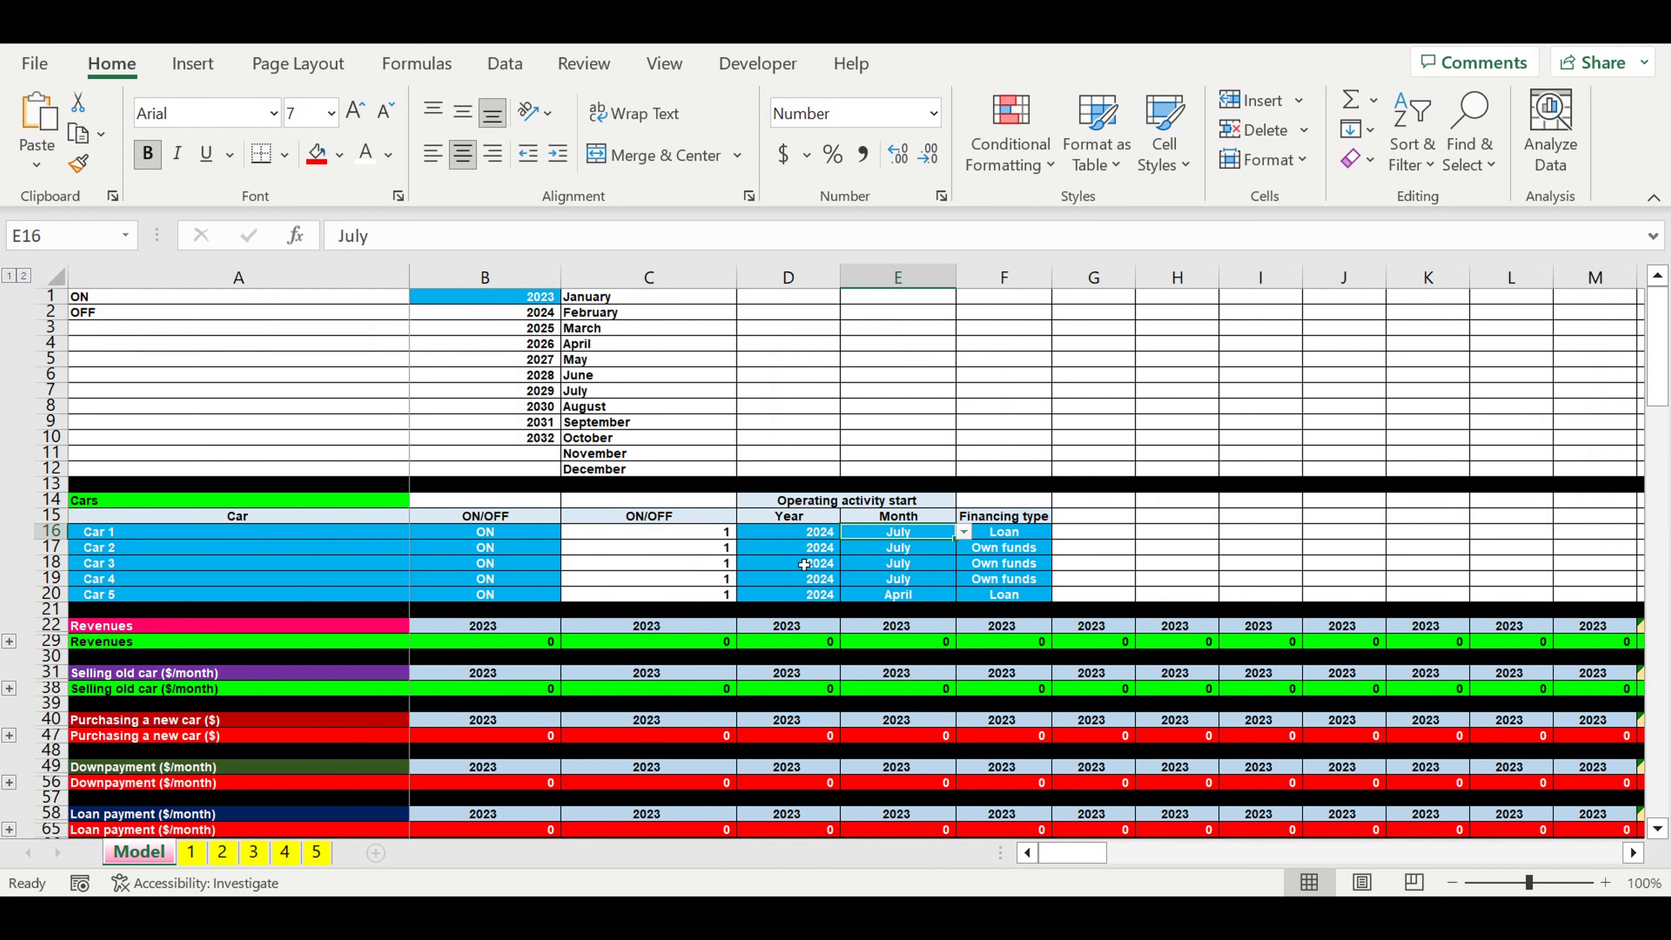
click(797, 537)
click(847, 532)
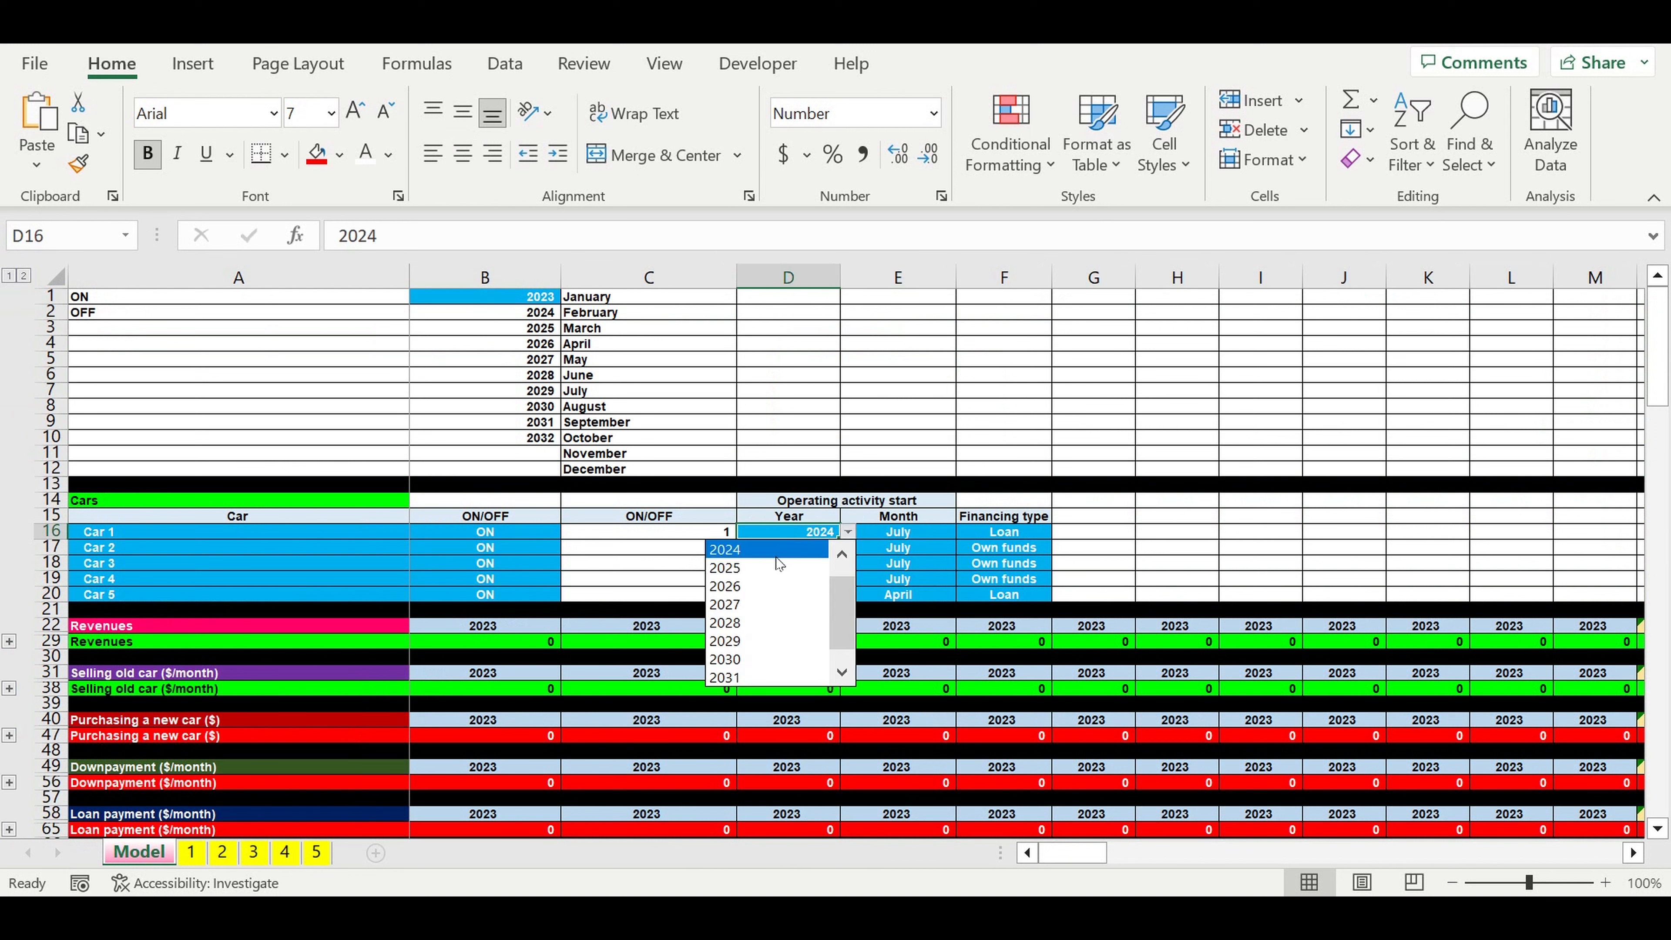
click(819, 549)
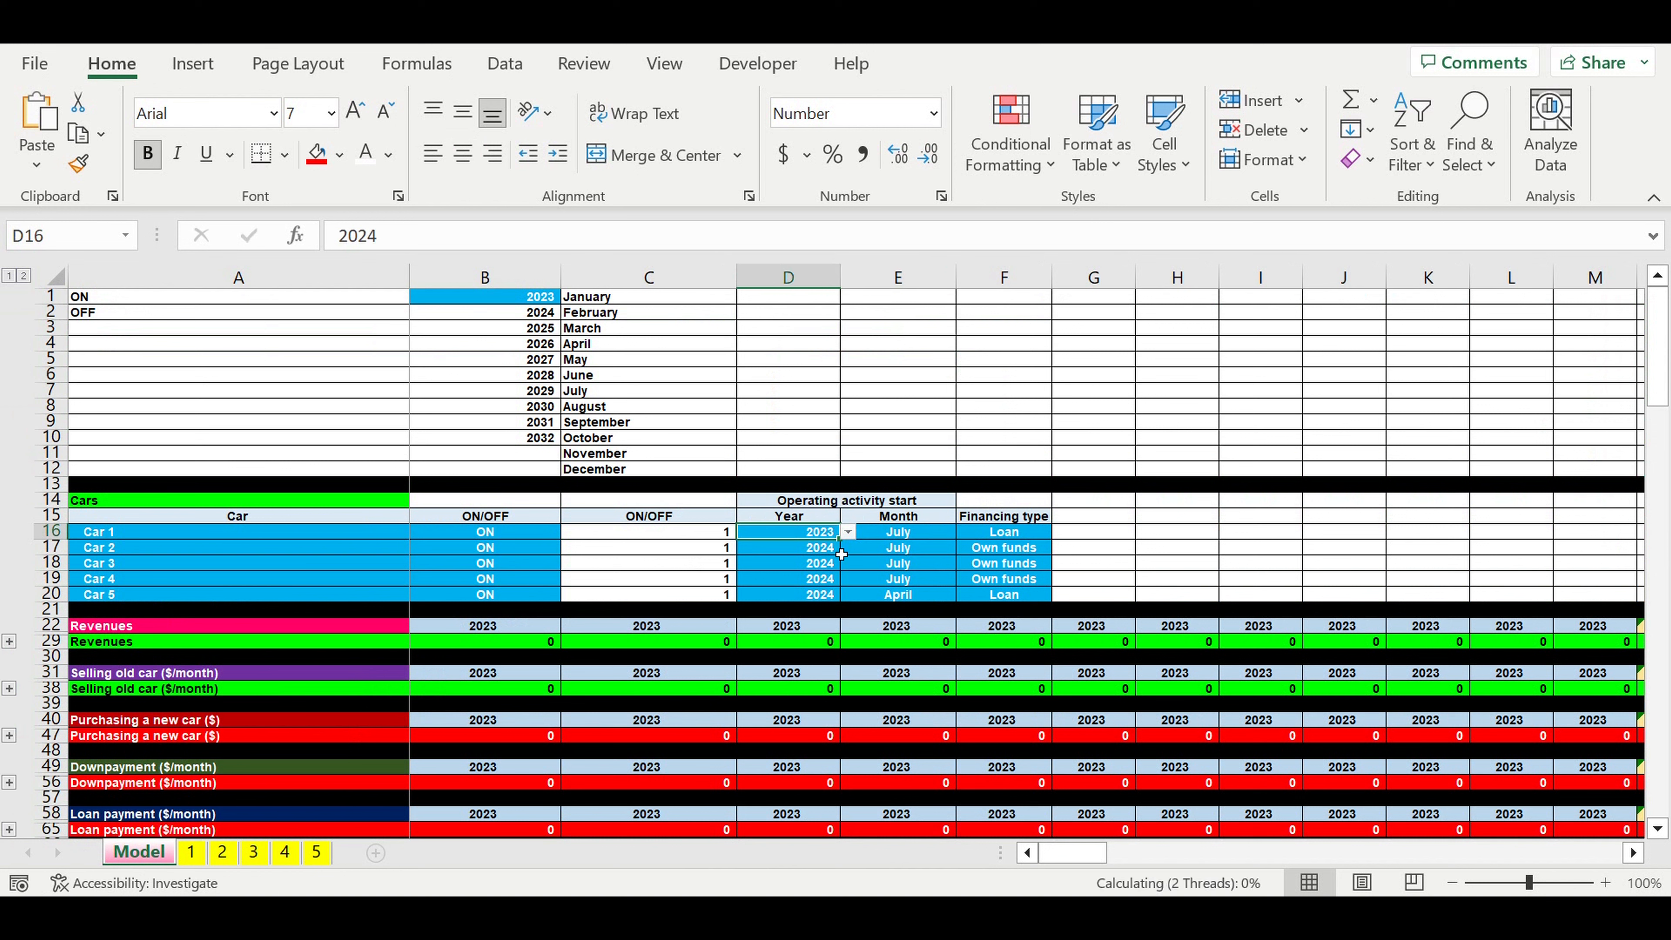
drag(845, 551, 848, 600)
- Fill the operating activity start months as a series from July for Car 1 to November for Car 5
click(910, 534)
drag(955, 539, 955, 600)
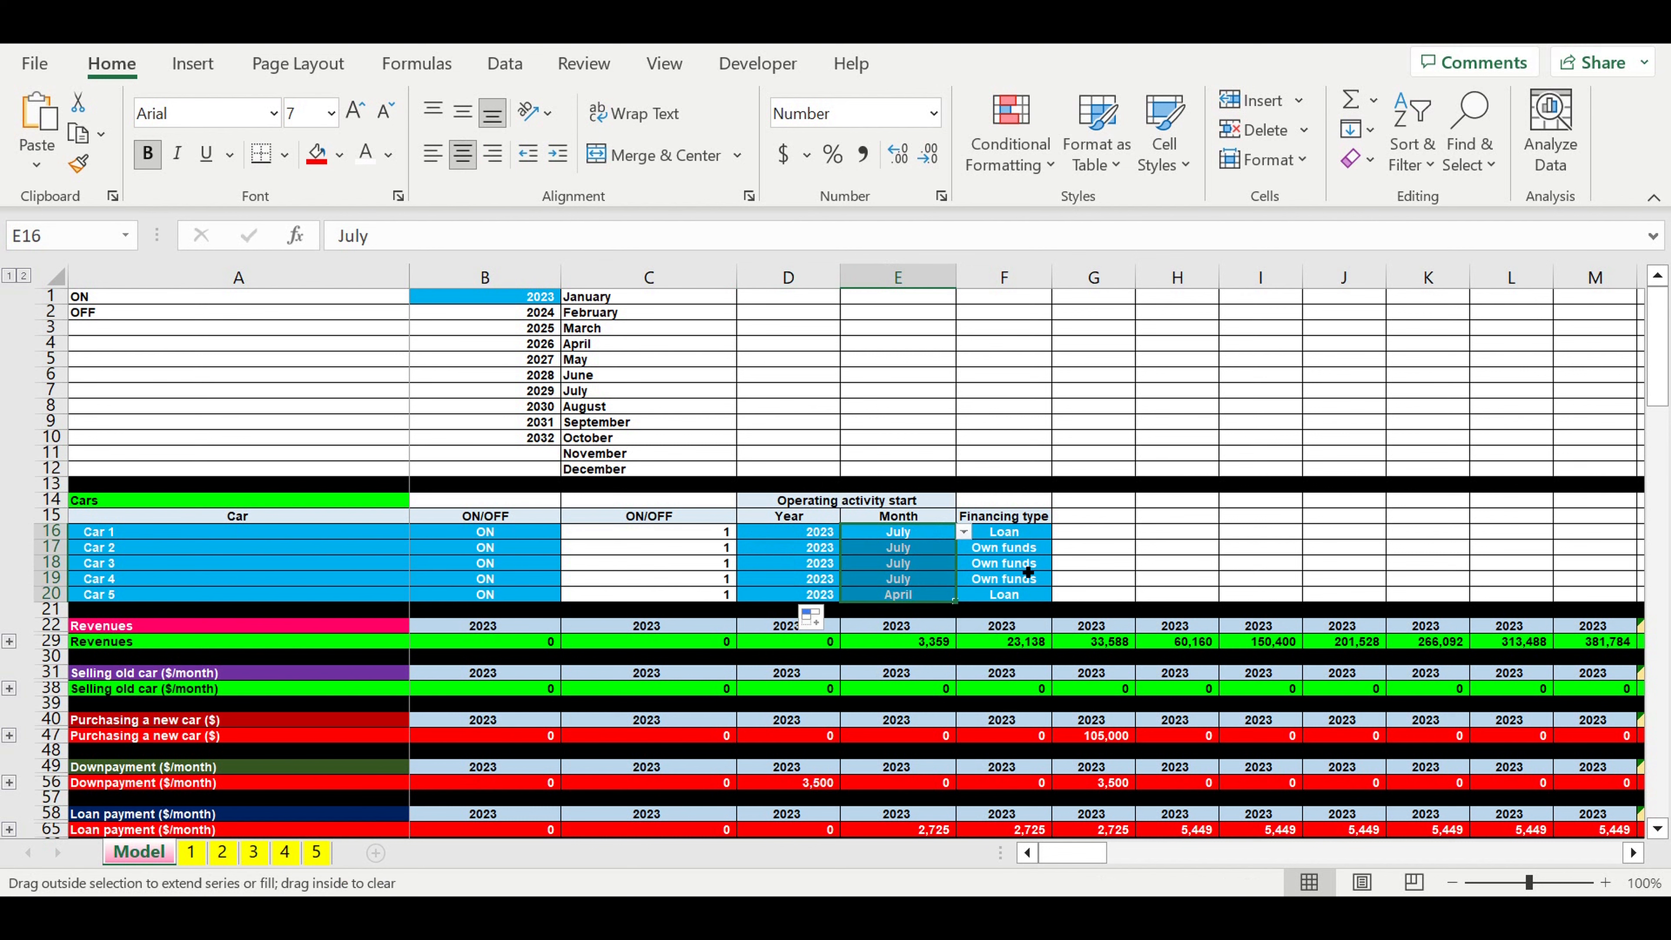
click(966, 674)
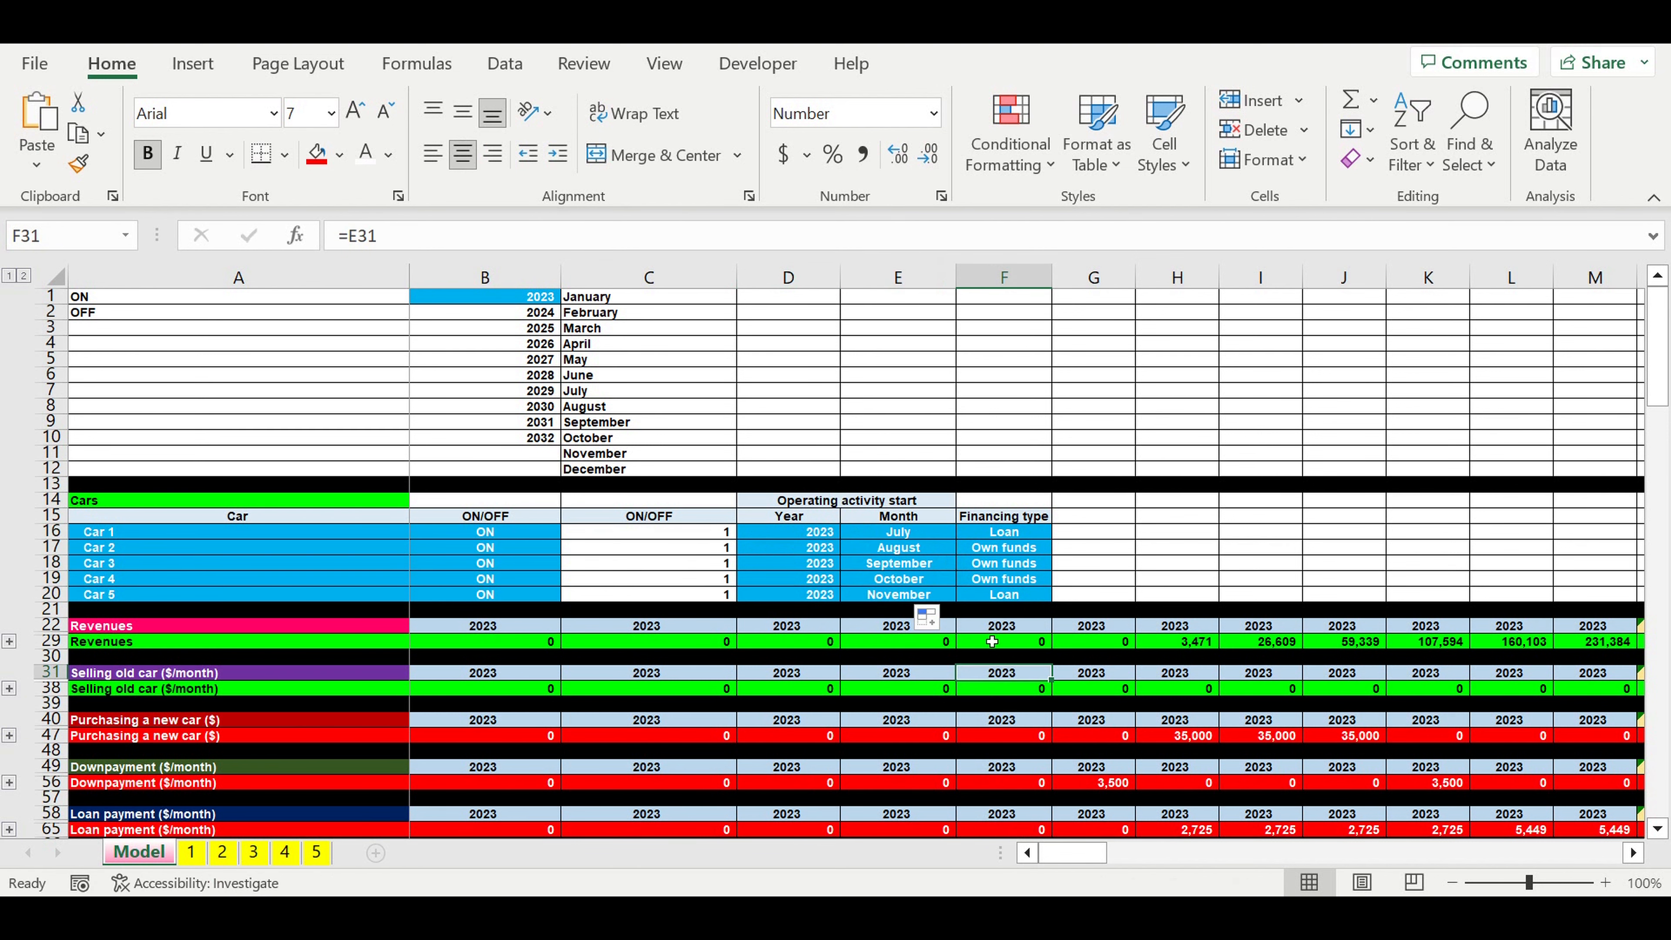
- Check the management company timeline for the start year and month, including the summary cells DR138 to DS139
scroll(992, 641, down, 16)
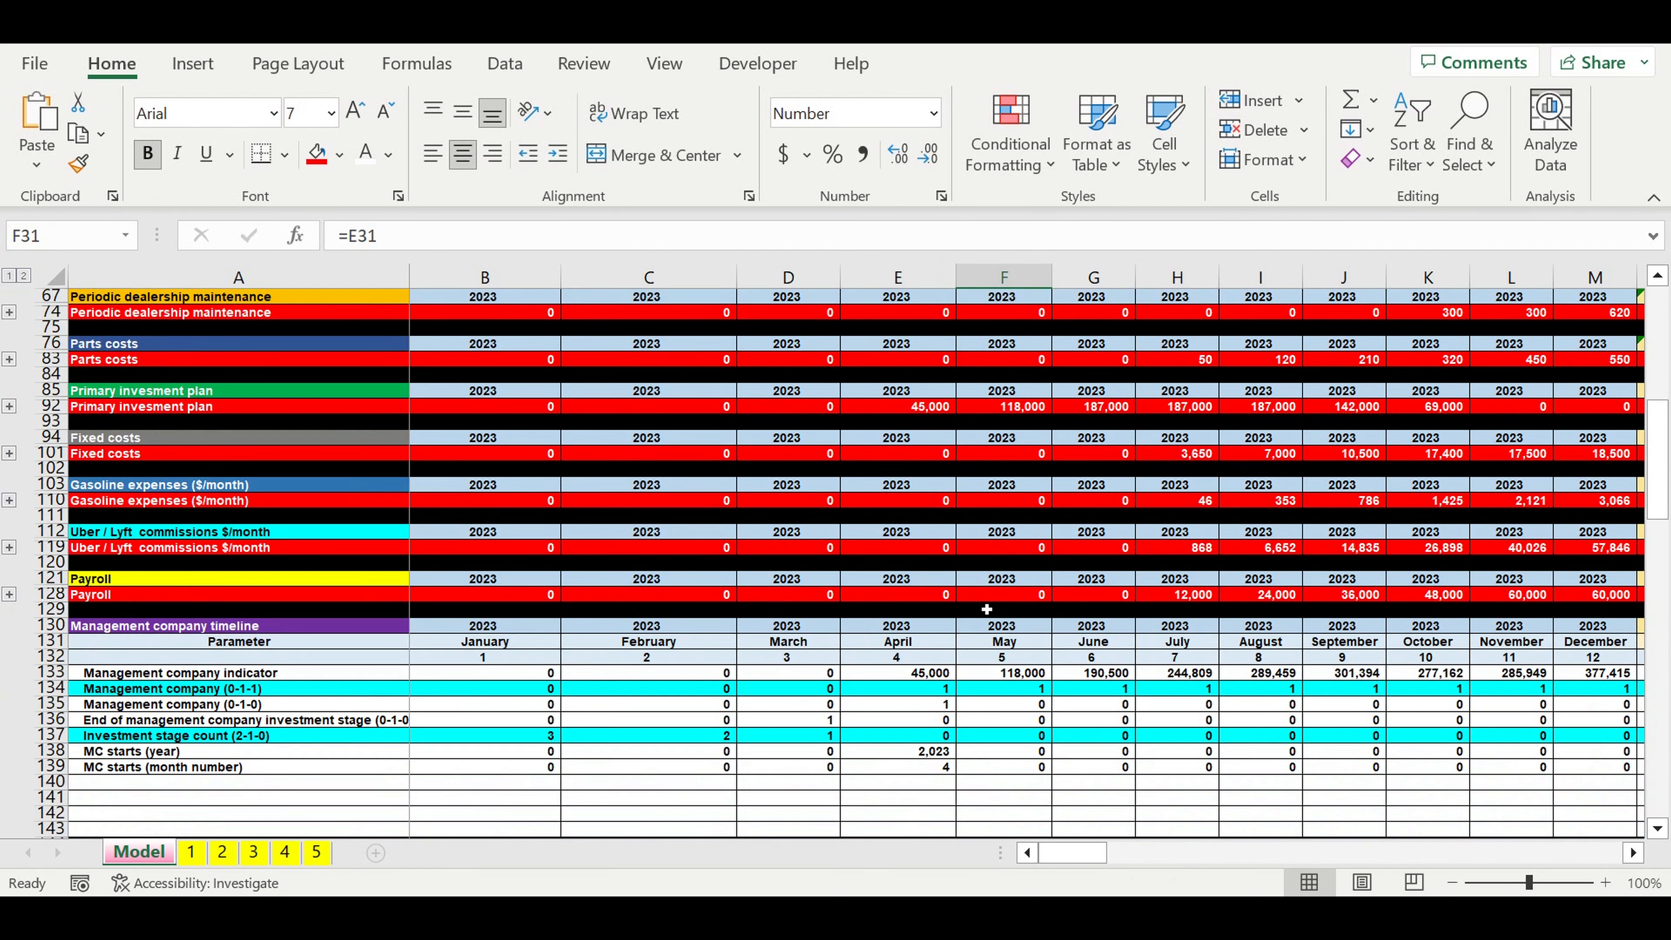
scroll(989, 599, down, 3)
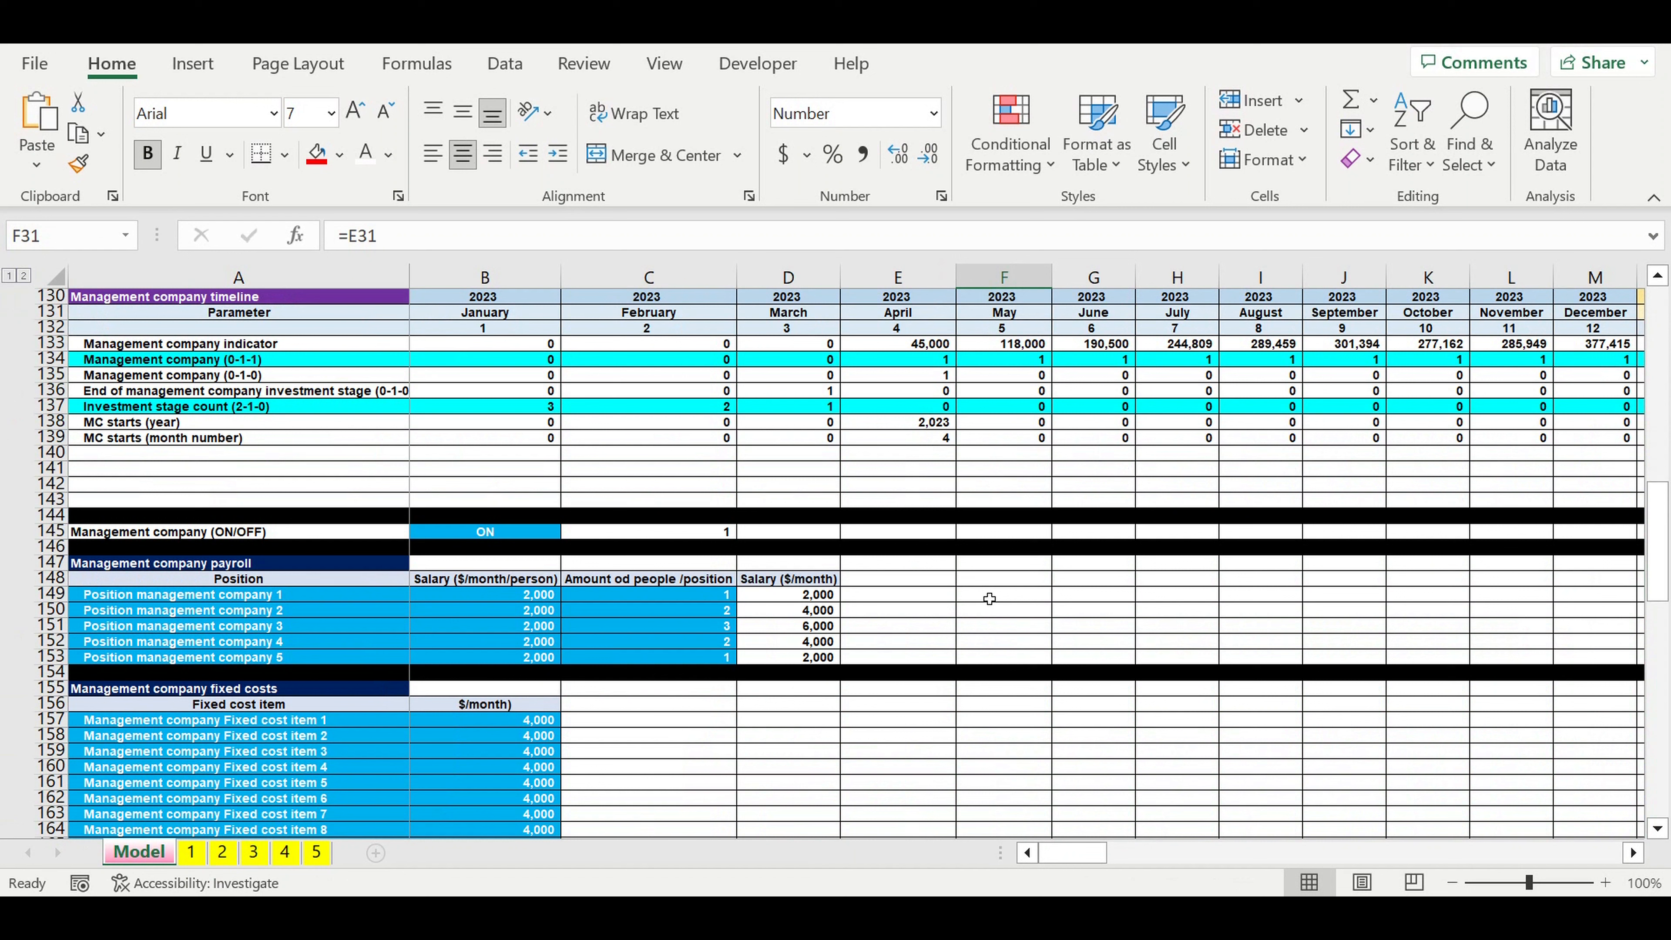
click(948, 428)
drag(1076, 853, 1592, 850)
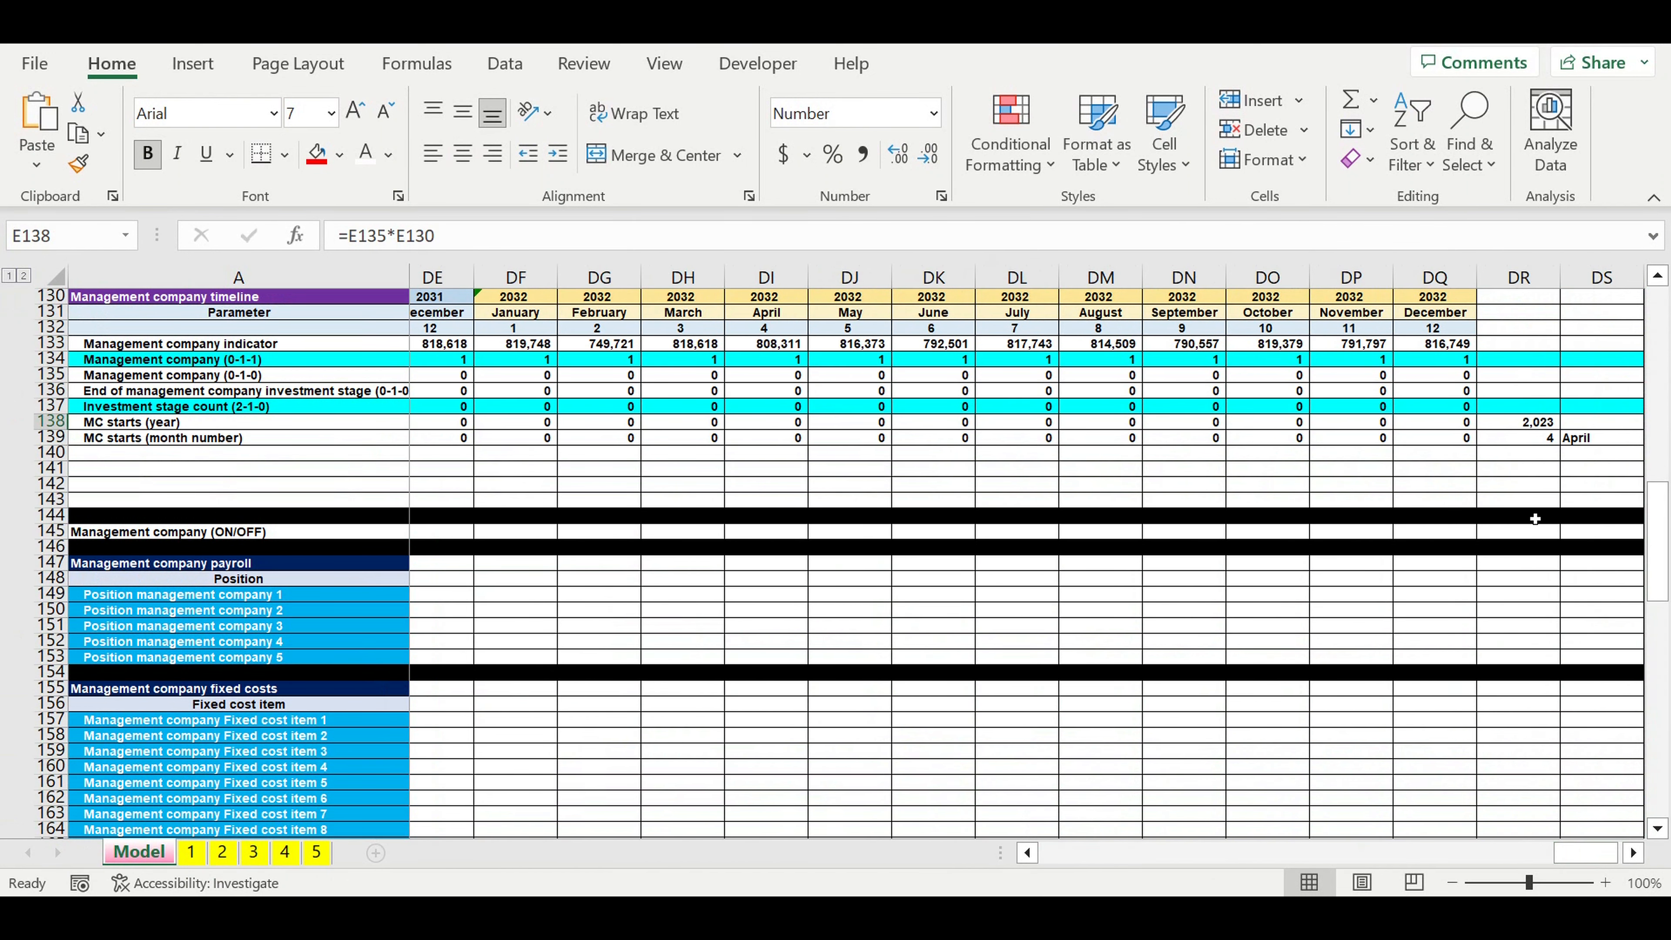
click(1574, 442)
click(1526, 422)
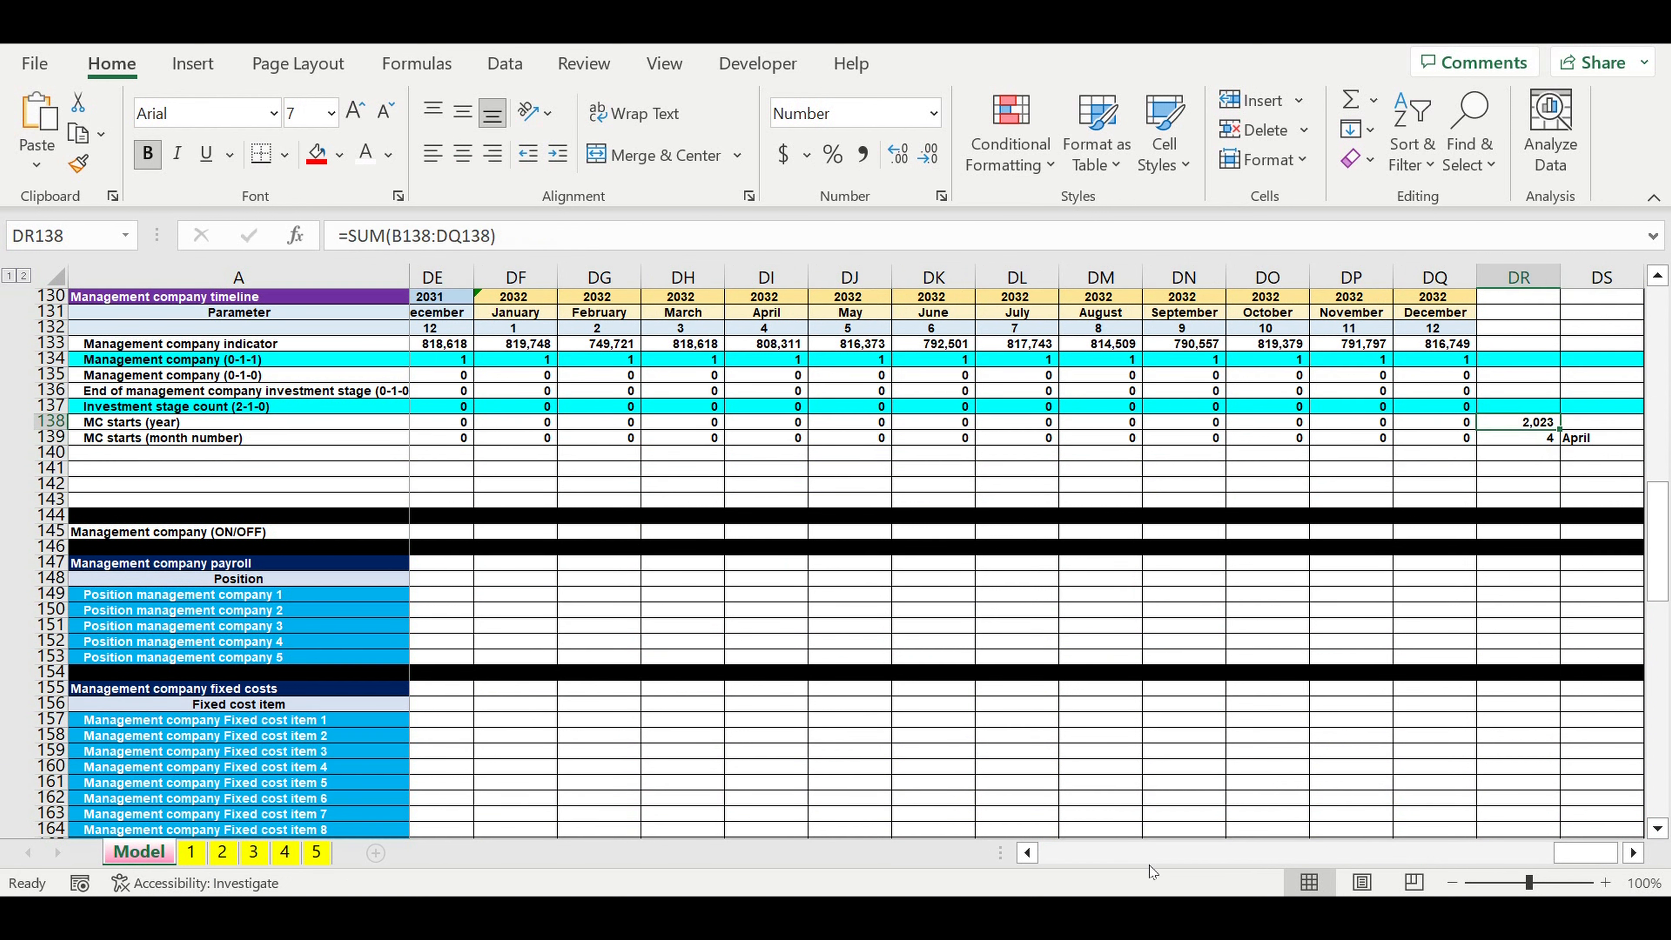
drag(1011, 864, 985, 854)
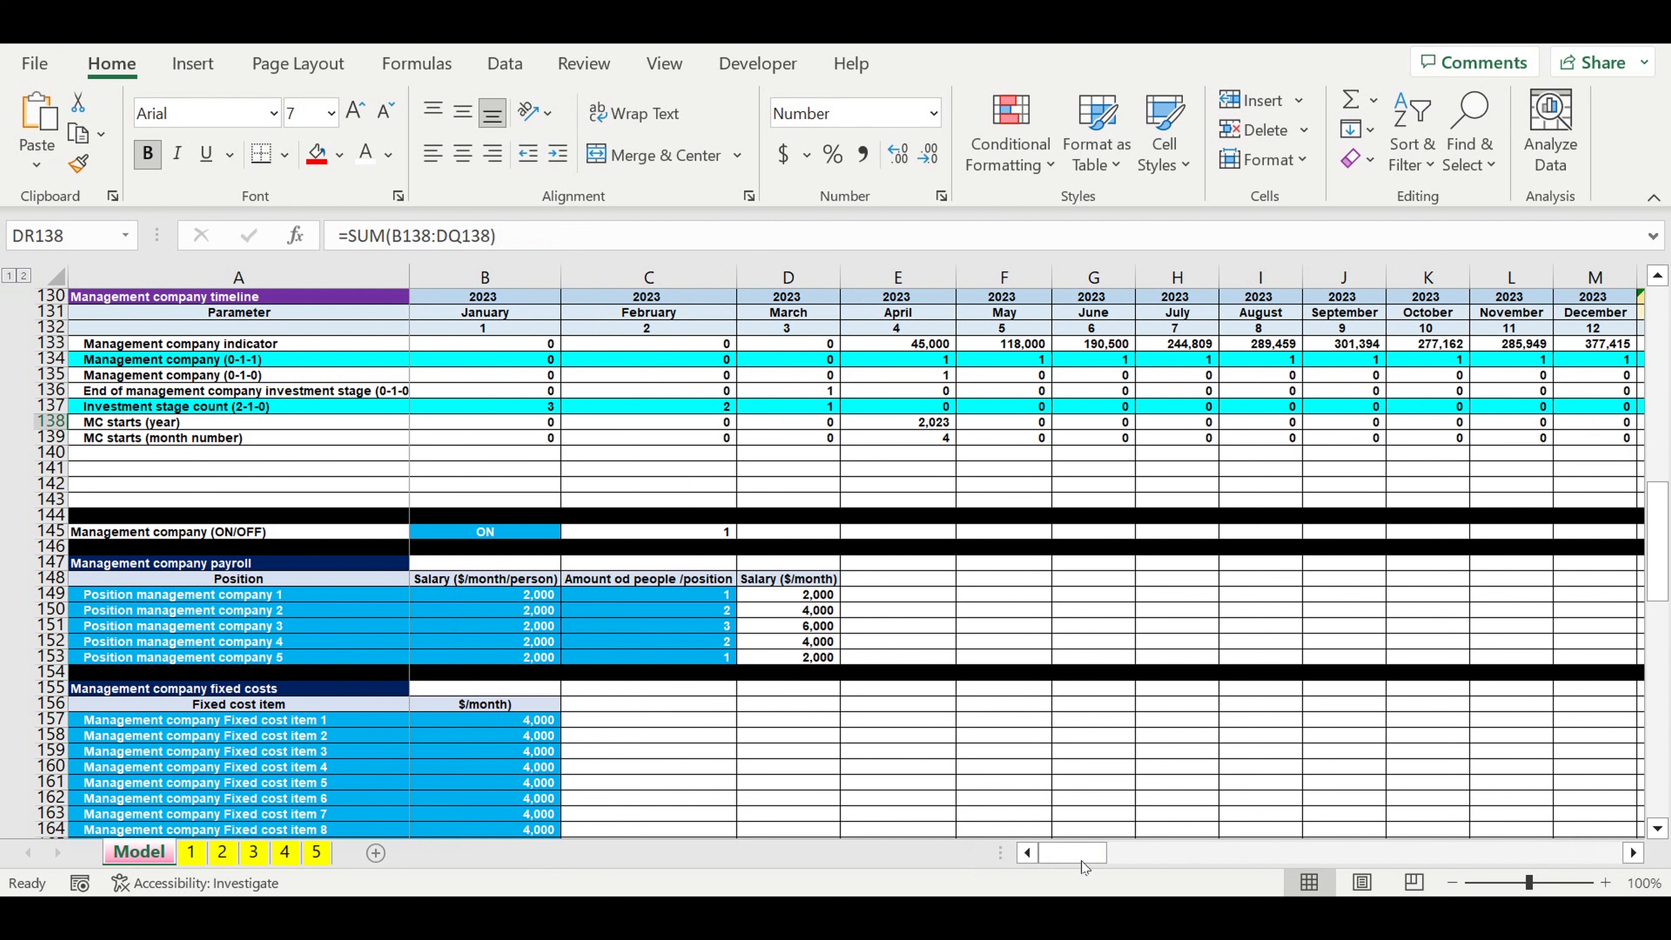
- Compare the investment plan inputs in A173:E187 with the monthly investment plan in B212:D226, and review the monthly payroll and fixed costs
scroll(1036, 801, down, 3)
scroll(1036, 800, up, 5)
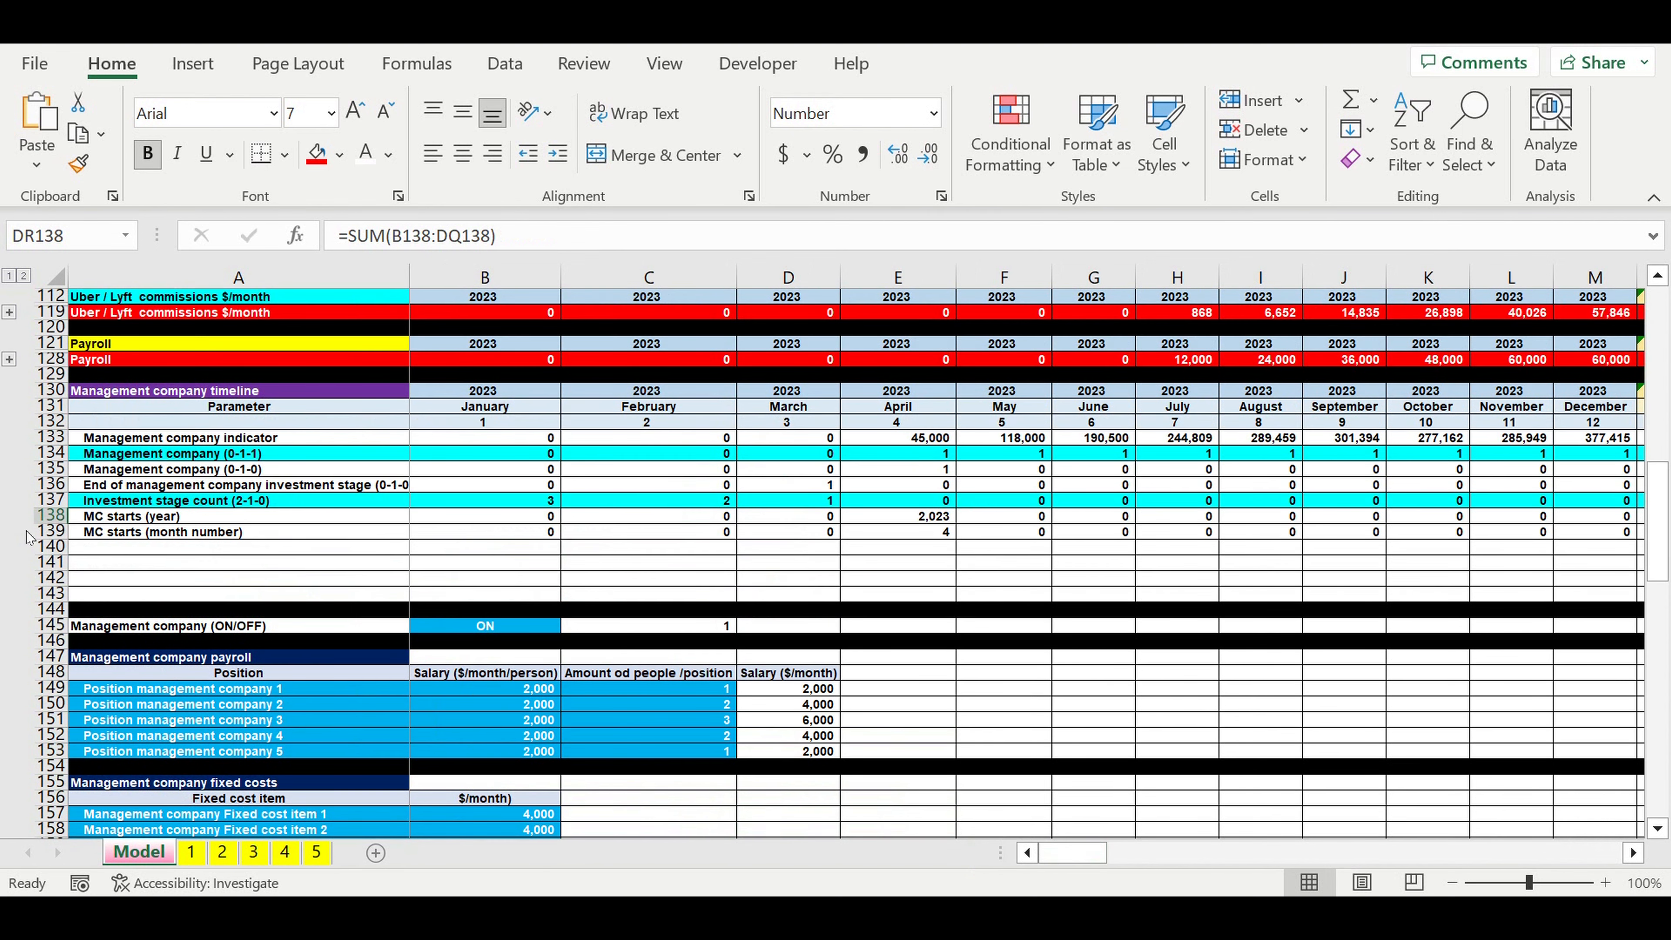
scroll(299, 625, down, 19)
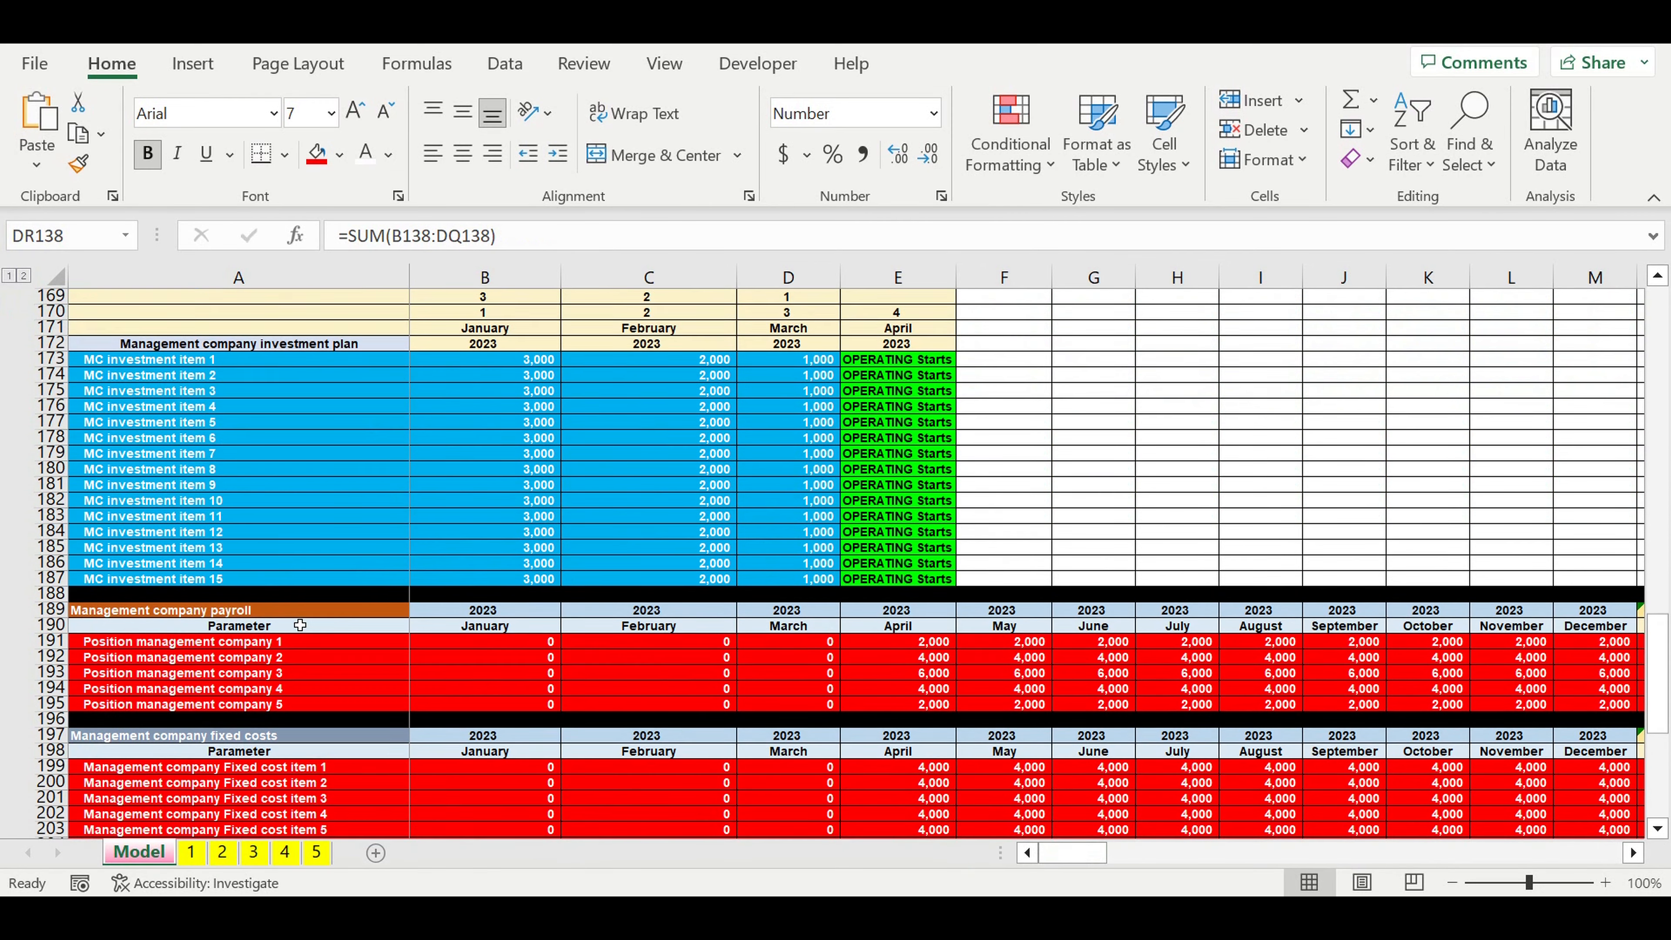
scroll(300, 625, down, 3)
scroll(299, 613, up, 4)
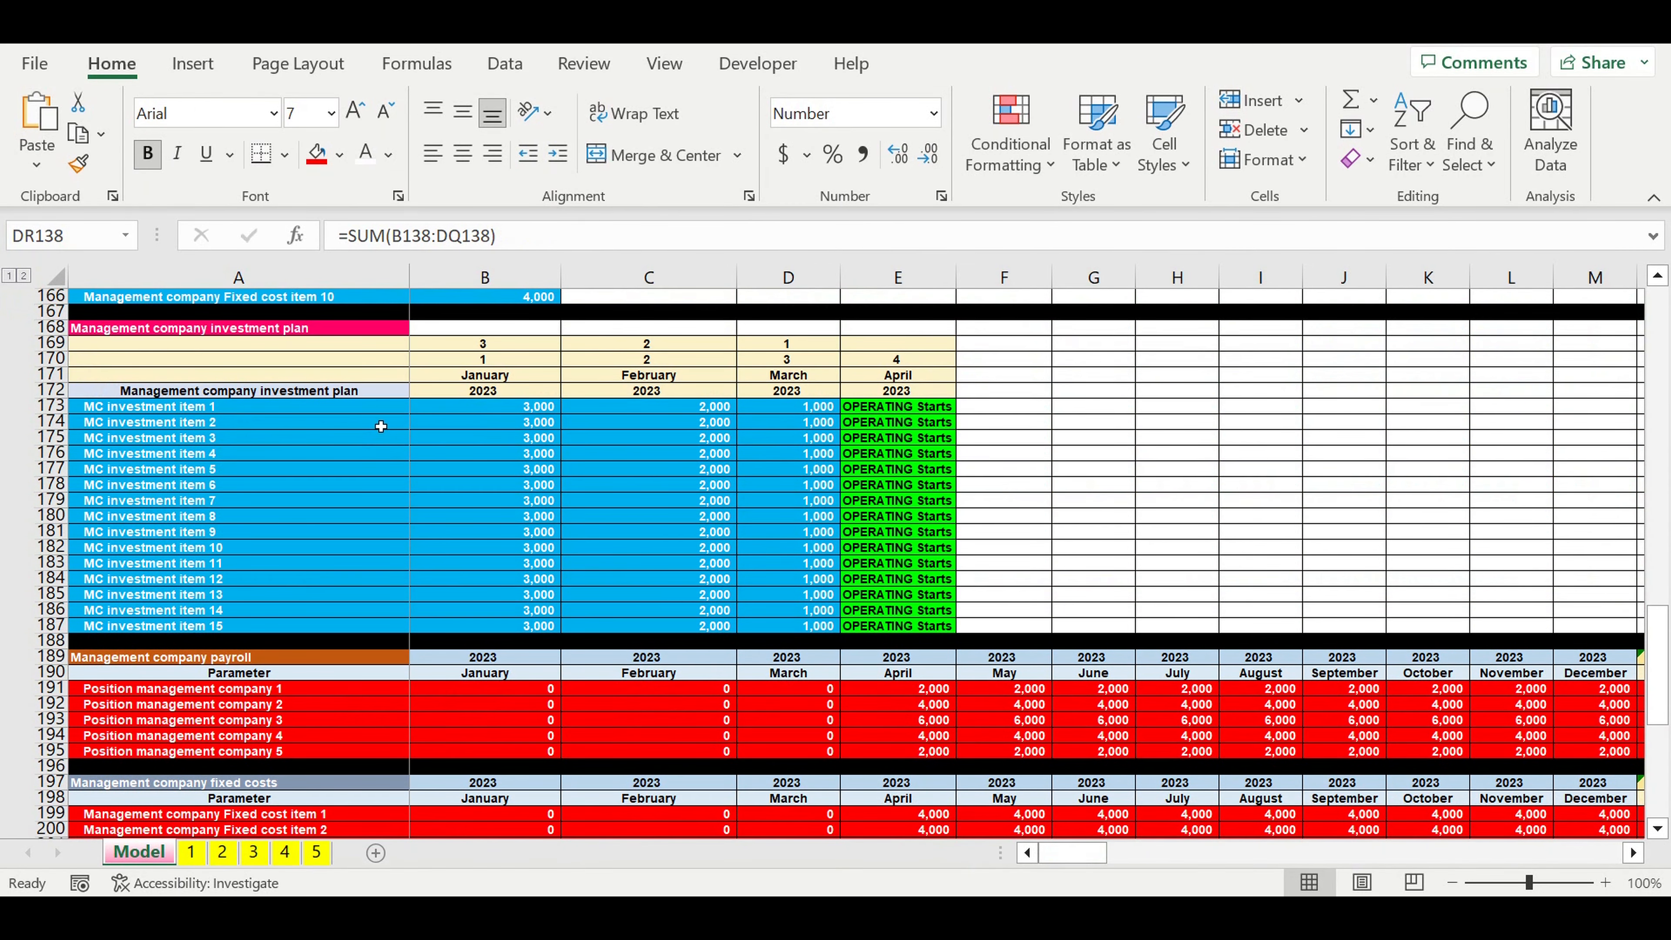
drag(372, 407, 919, 622)
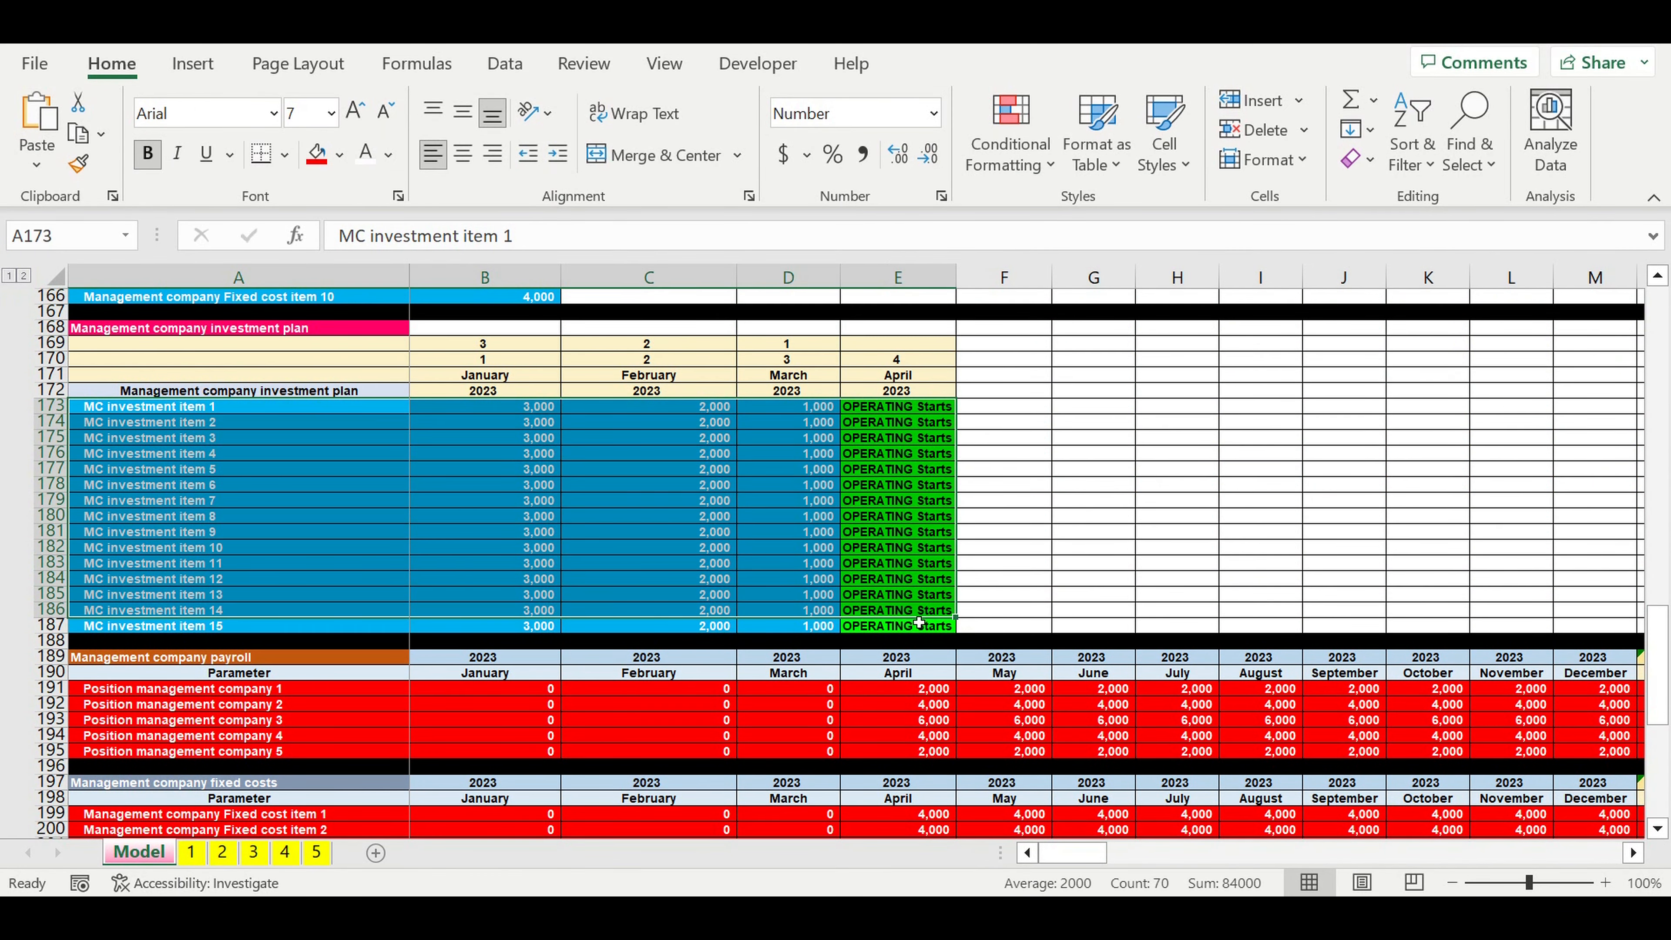
scroll(919, 622, down, 13)
drag(464, 413, 789, 633)
scroll(853, 693, up, 10)
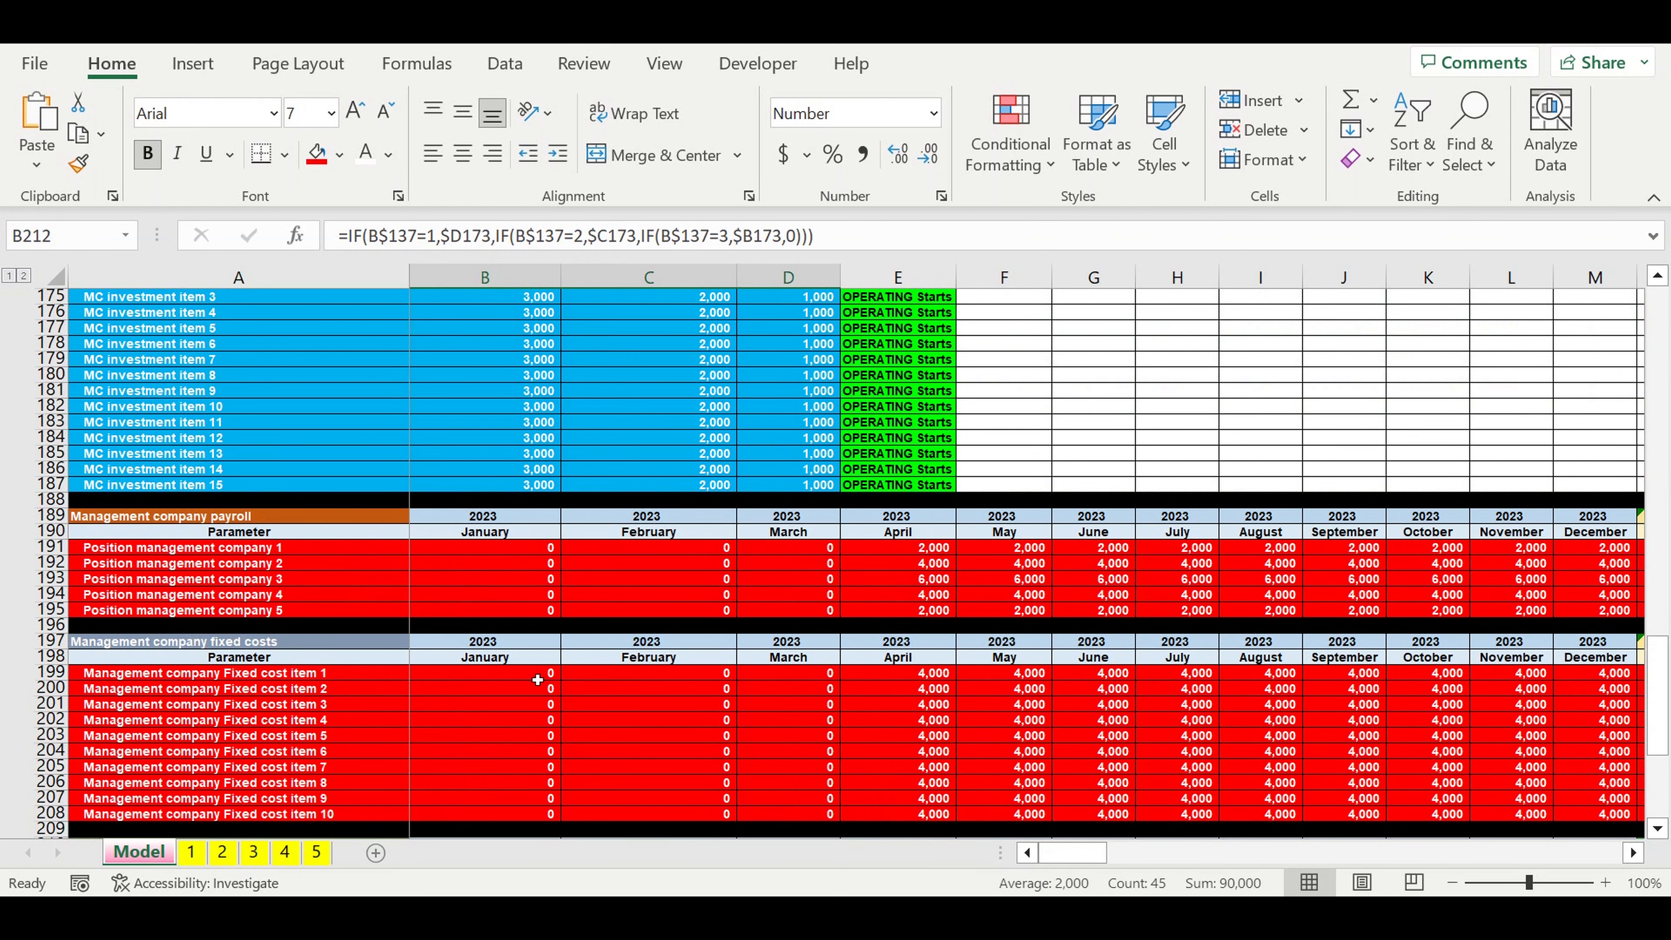
click(257, 768)
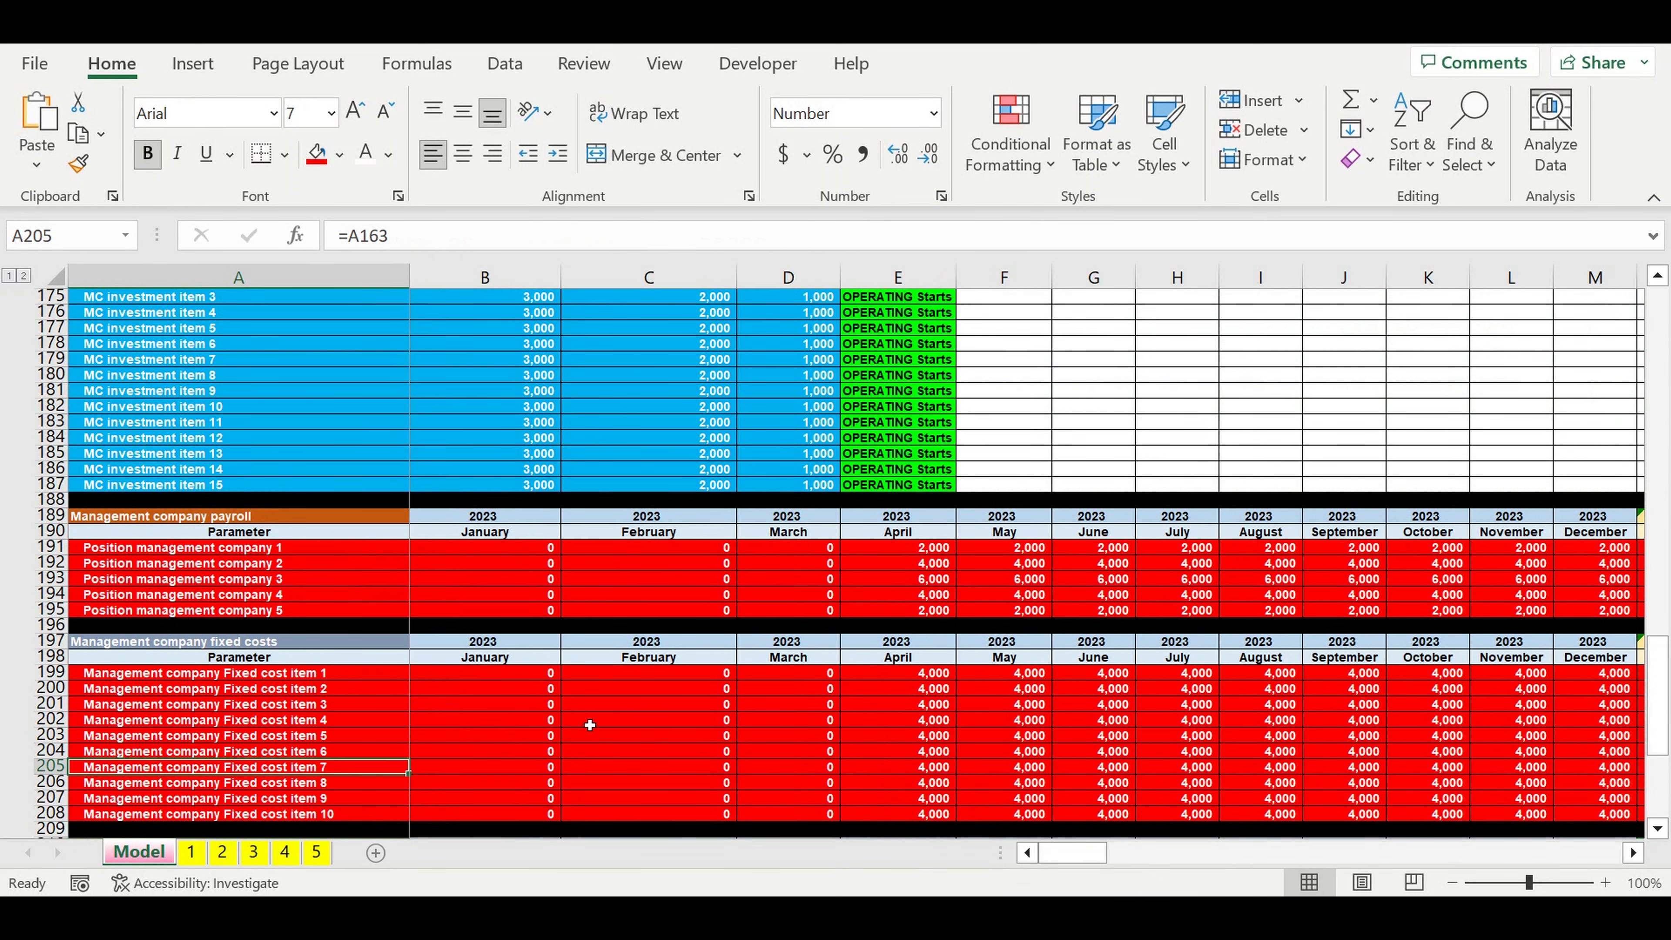
scroll(590, 725, down, 7)
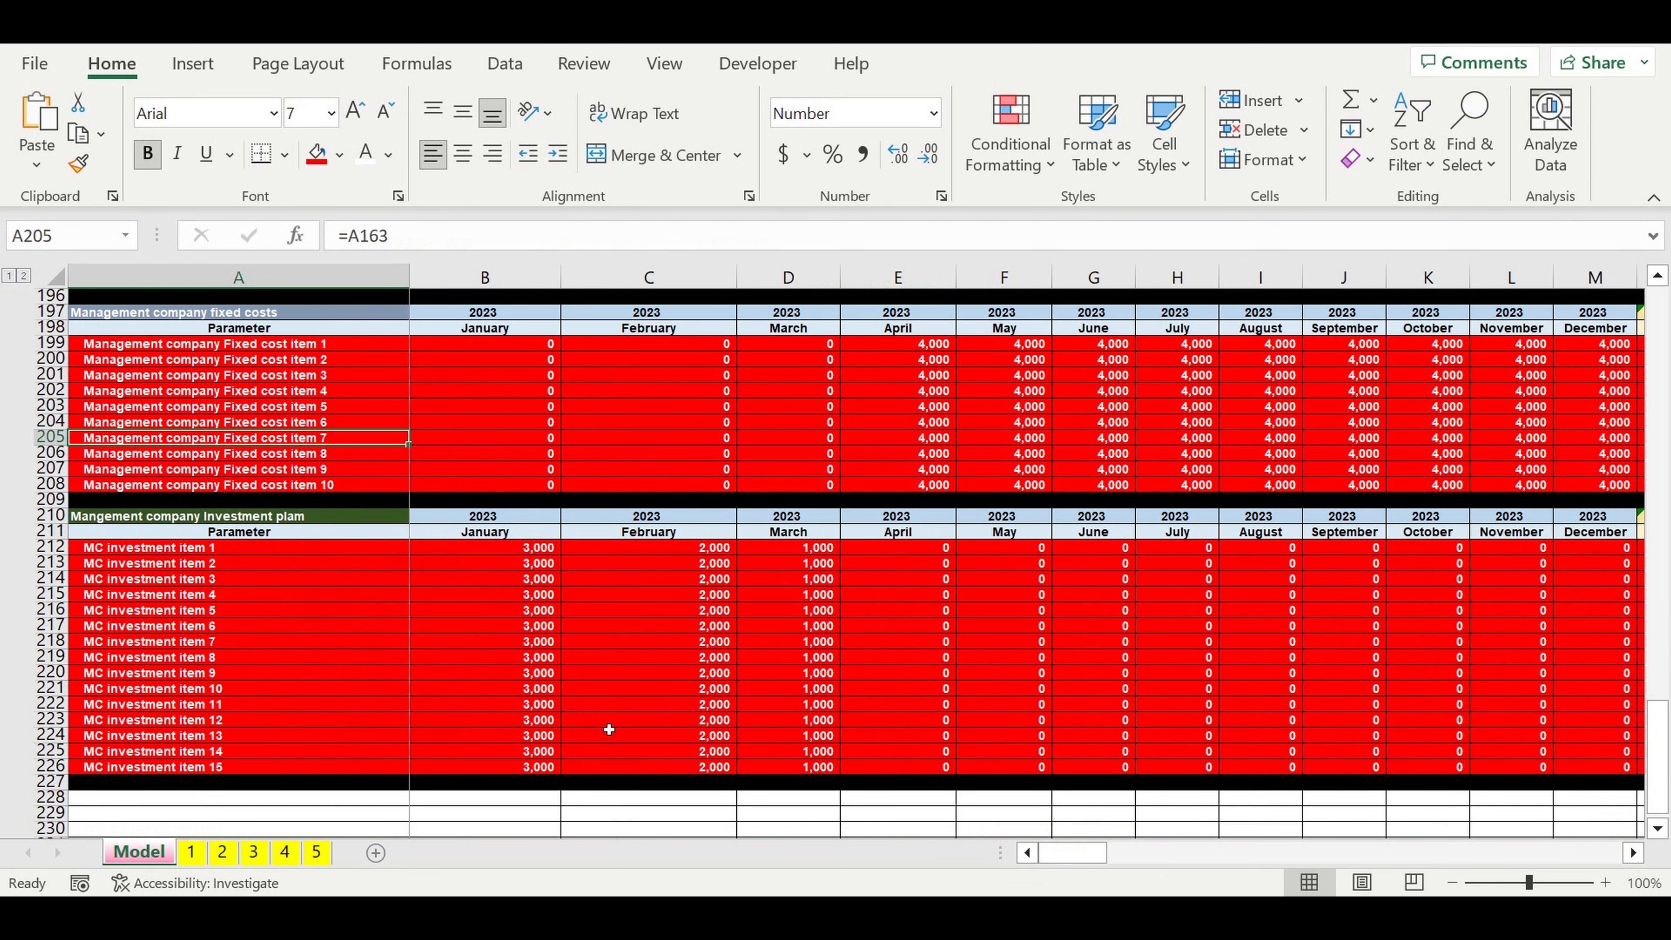
- Set the management company ON/OFF switch in B145 to OFF
scroll(609, 729, up, 20)
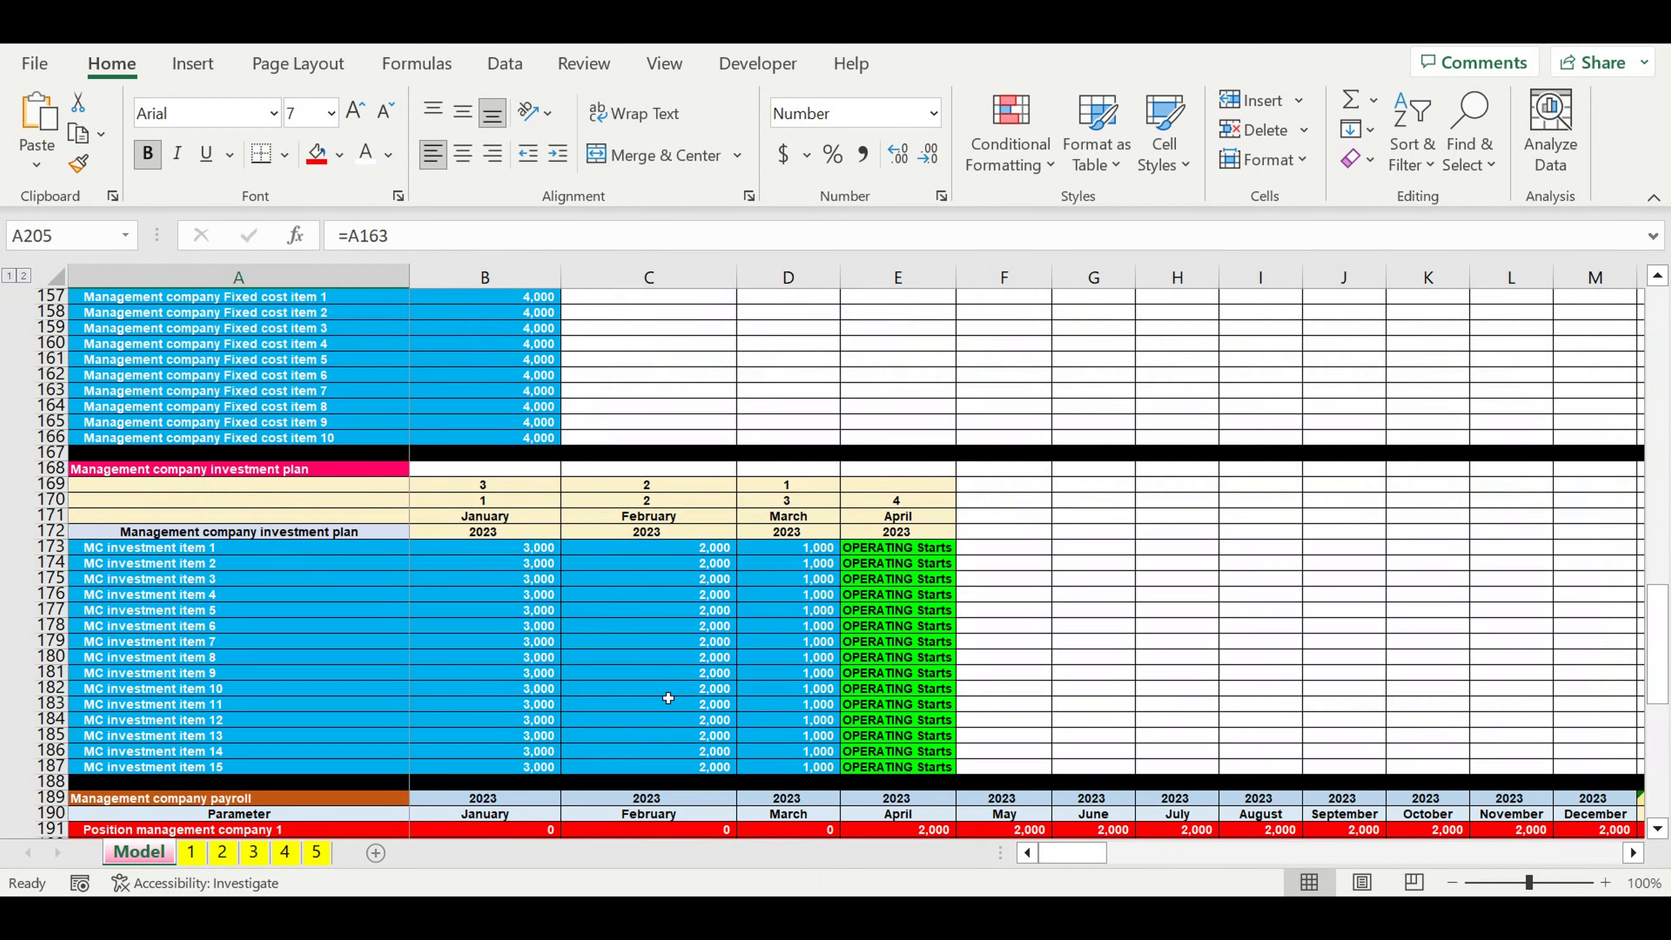
scroll(649, 648, up, 8)
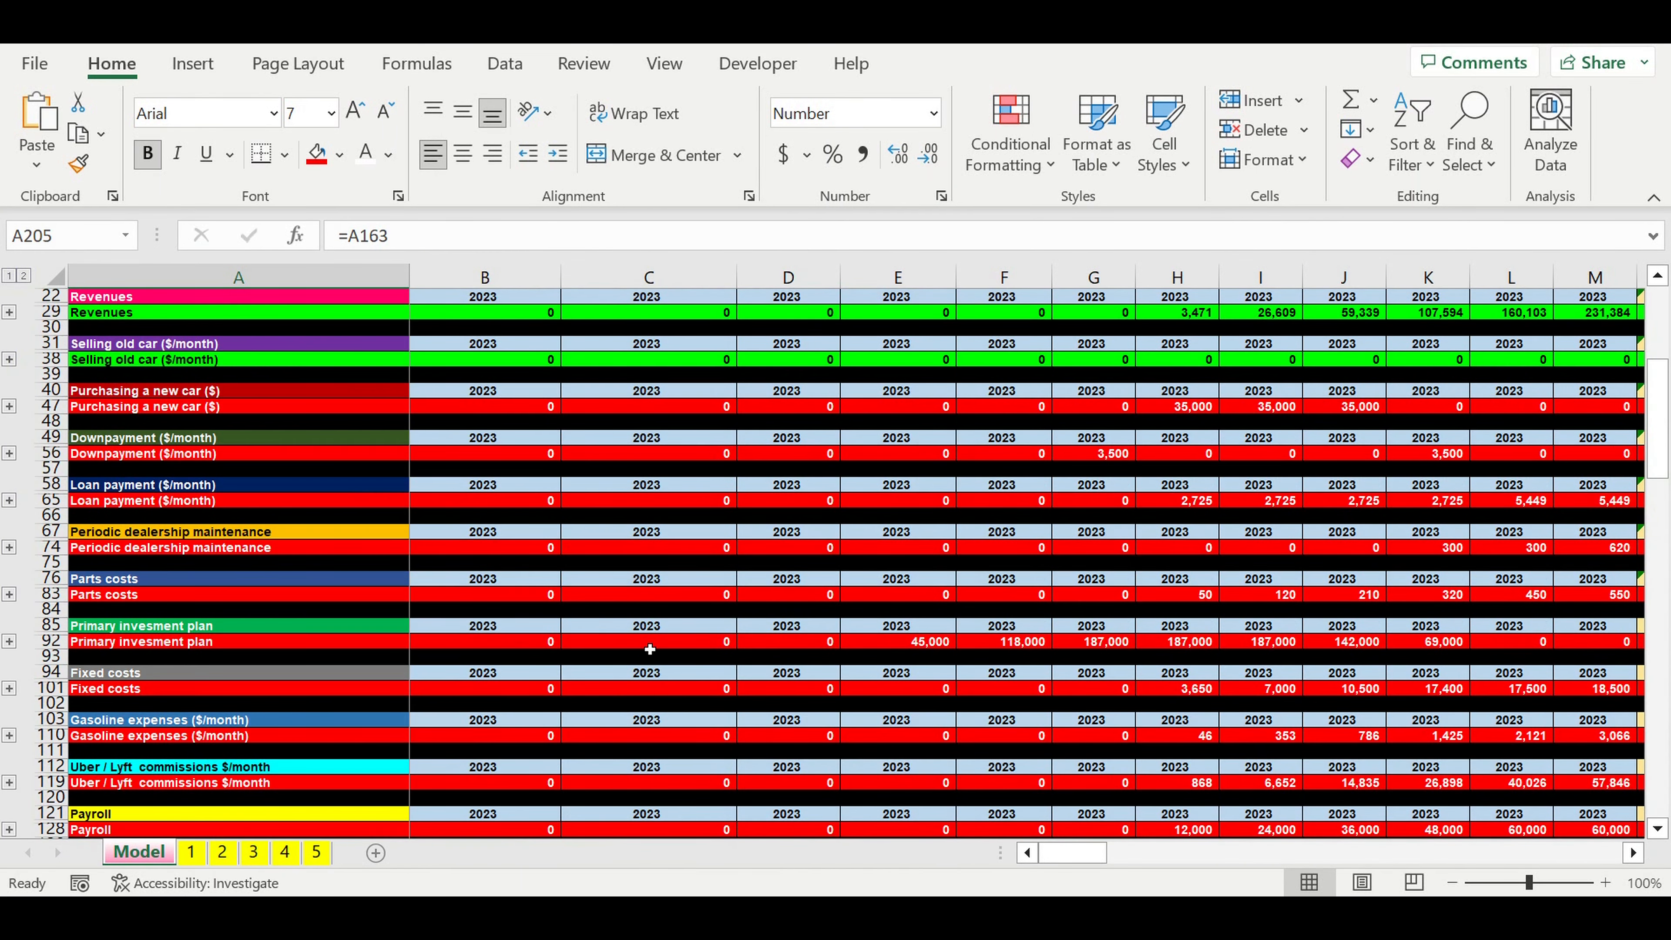
scroll(649, 649, down, 9)
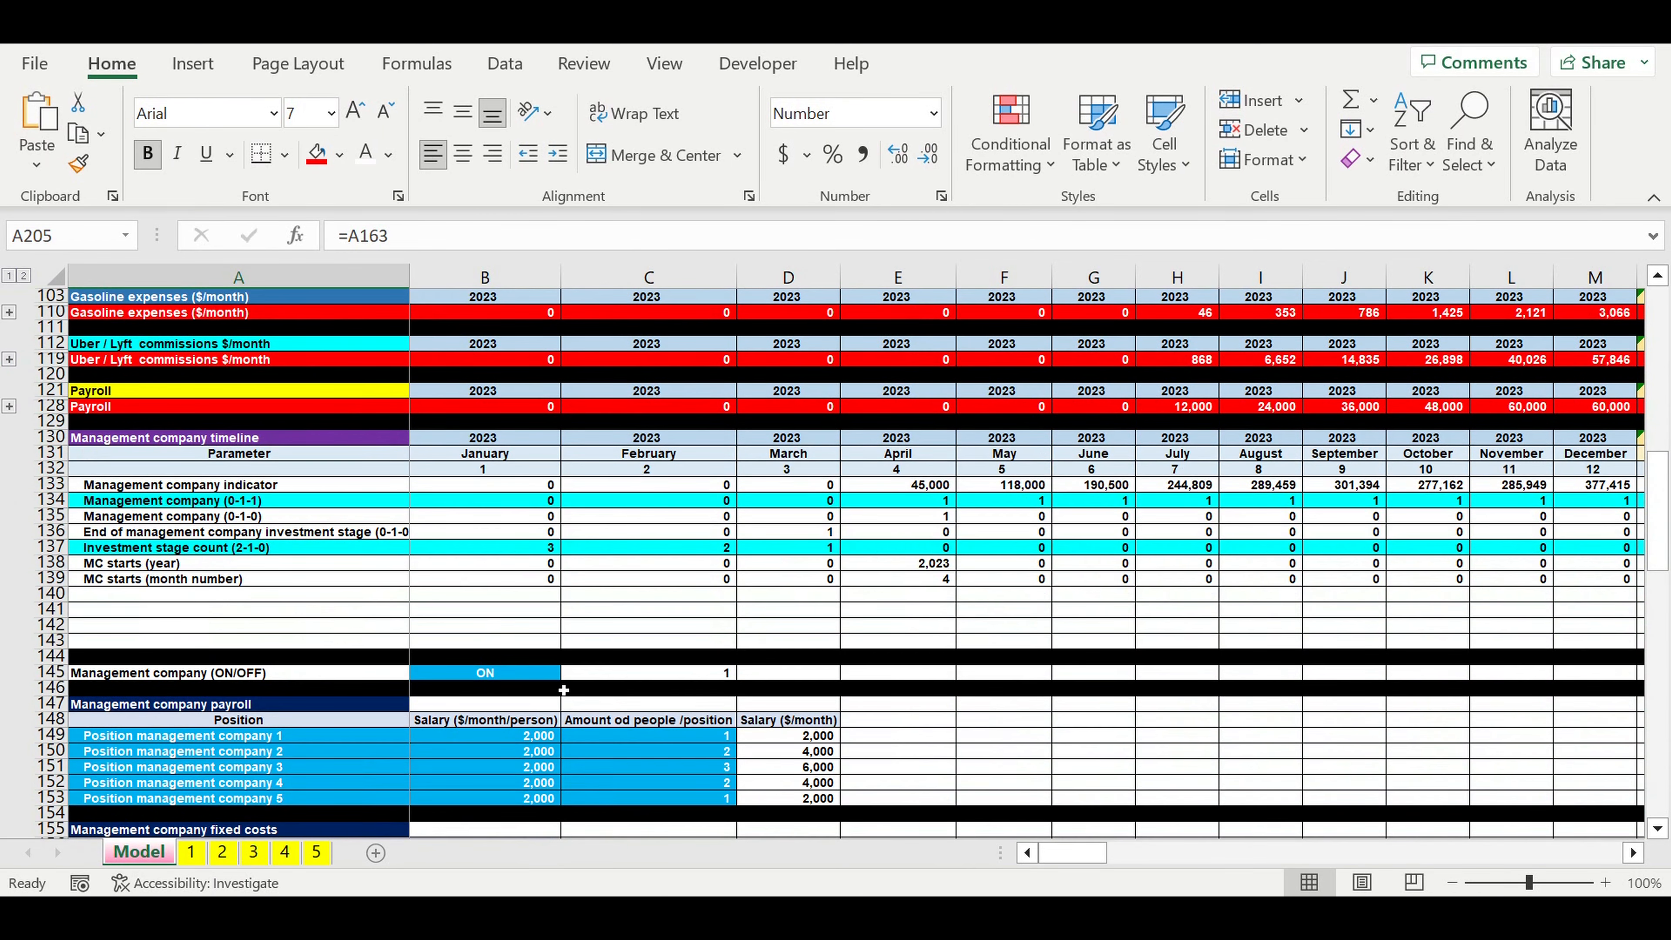
click(518, 675)
click(568, 671)
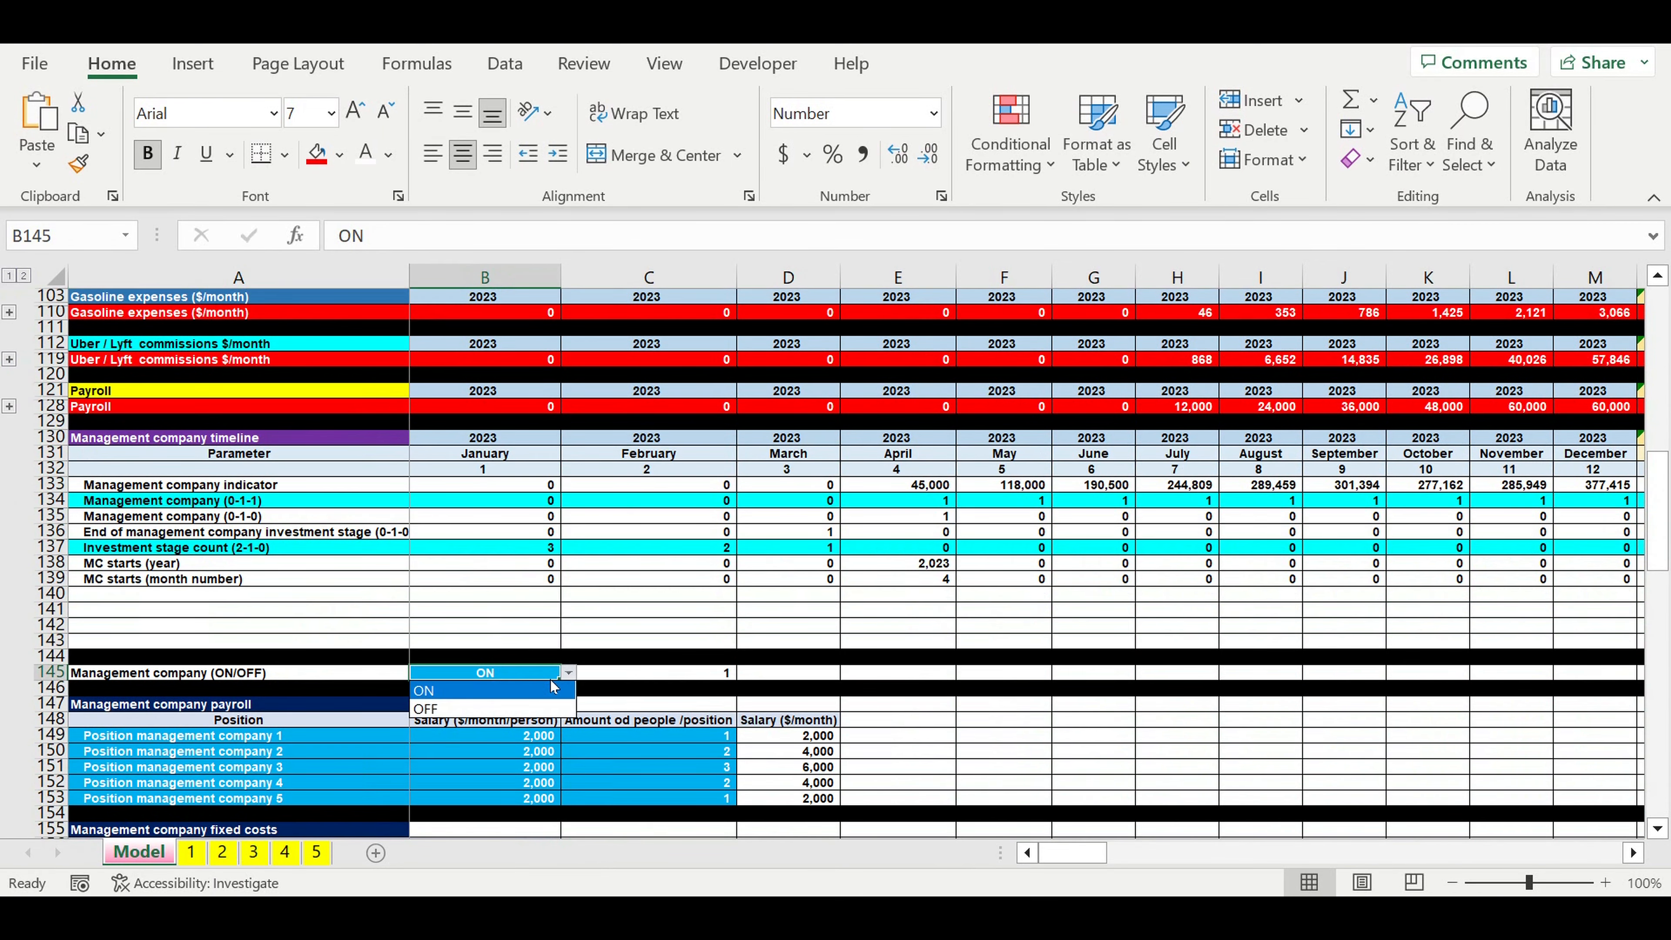
click(519, 709)
click(765, 721)
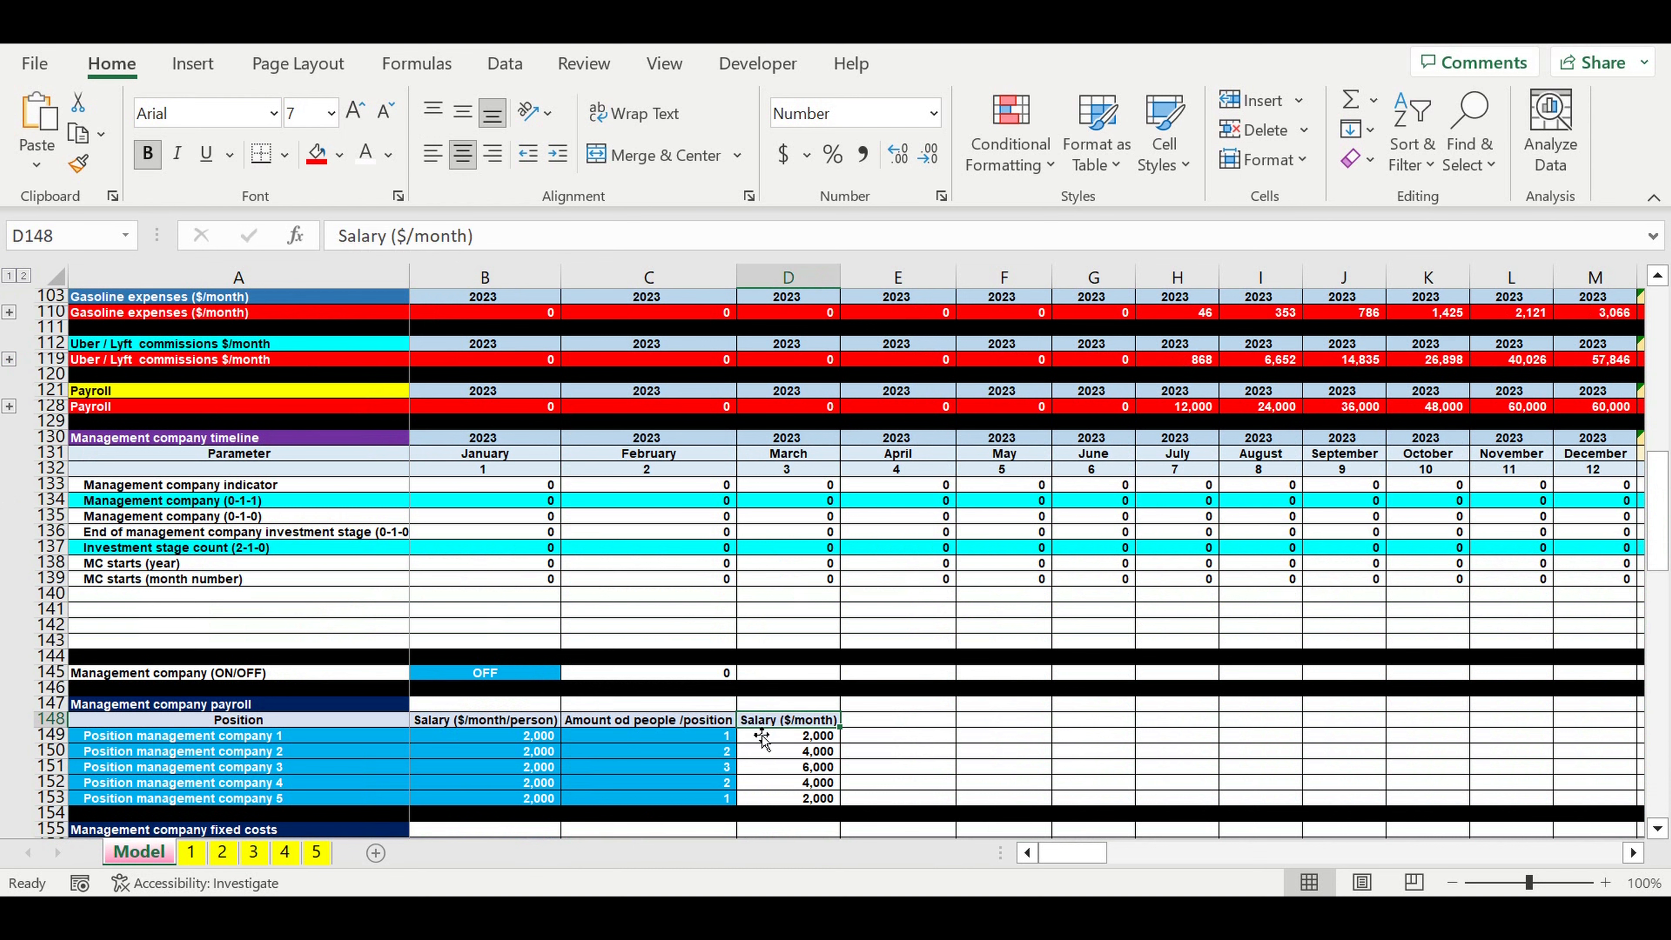
- Examine the monthly payroll, fixed costs and investment plan rows through 2027 with the management company set to OFF
scroll(764, 741, down, 16)
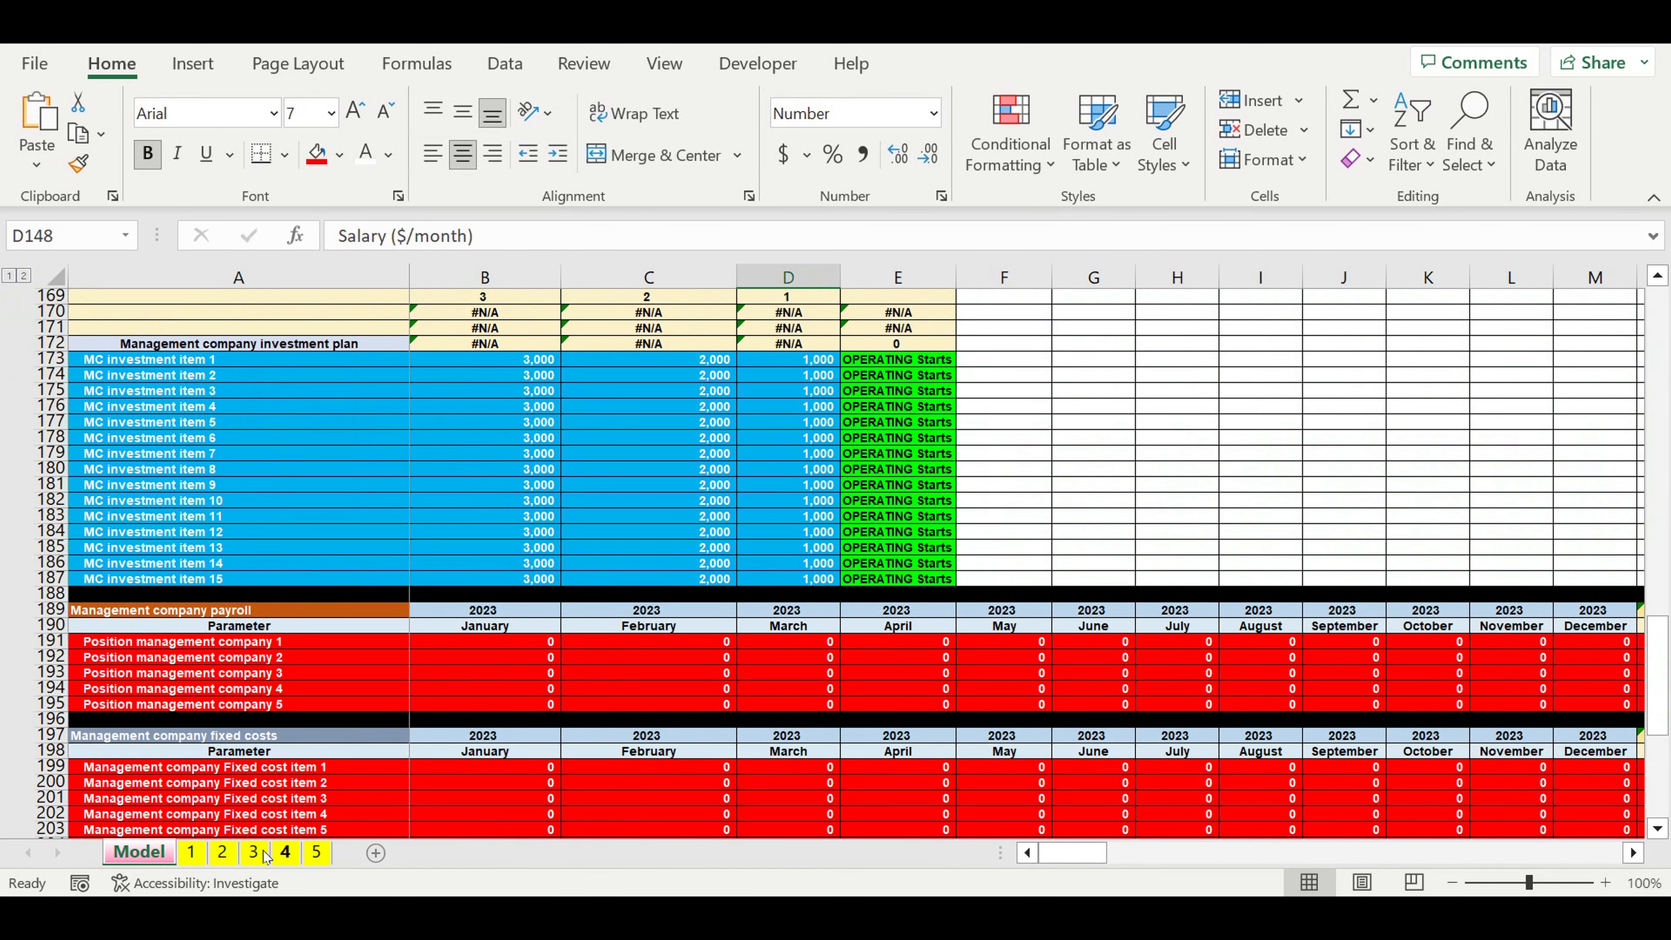
scroll(526, 757, down, 4)
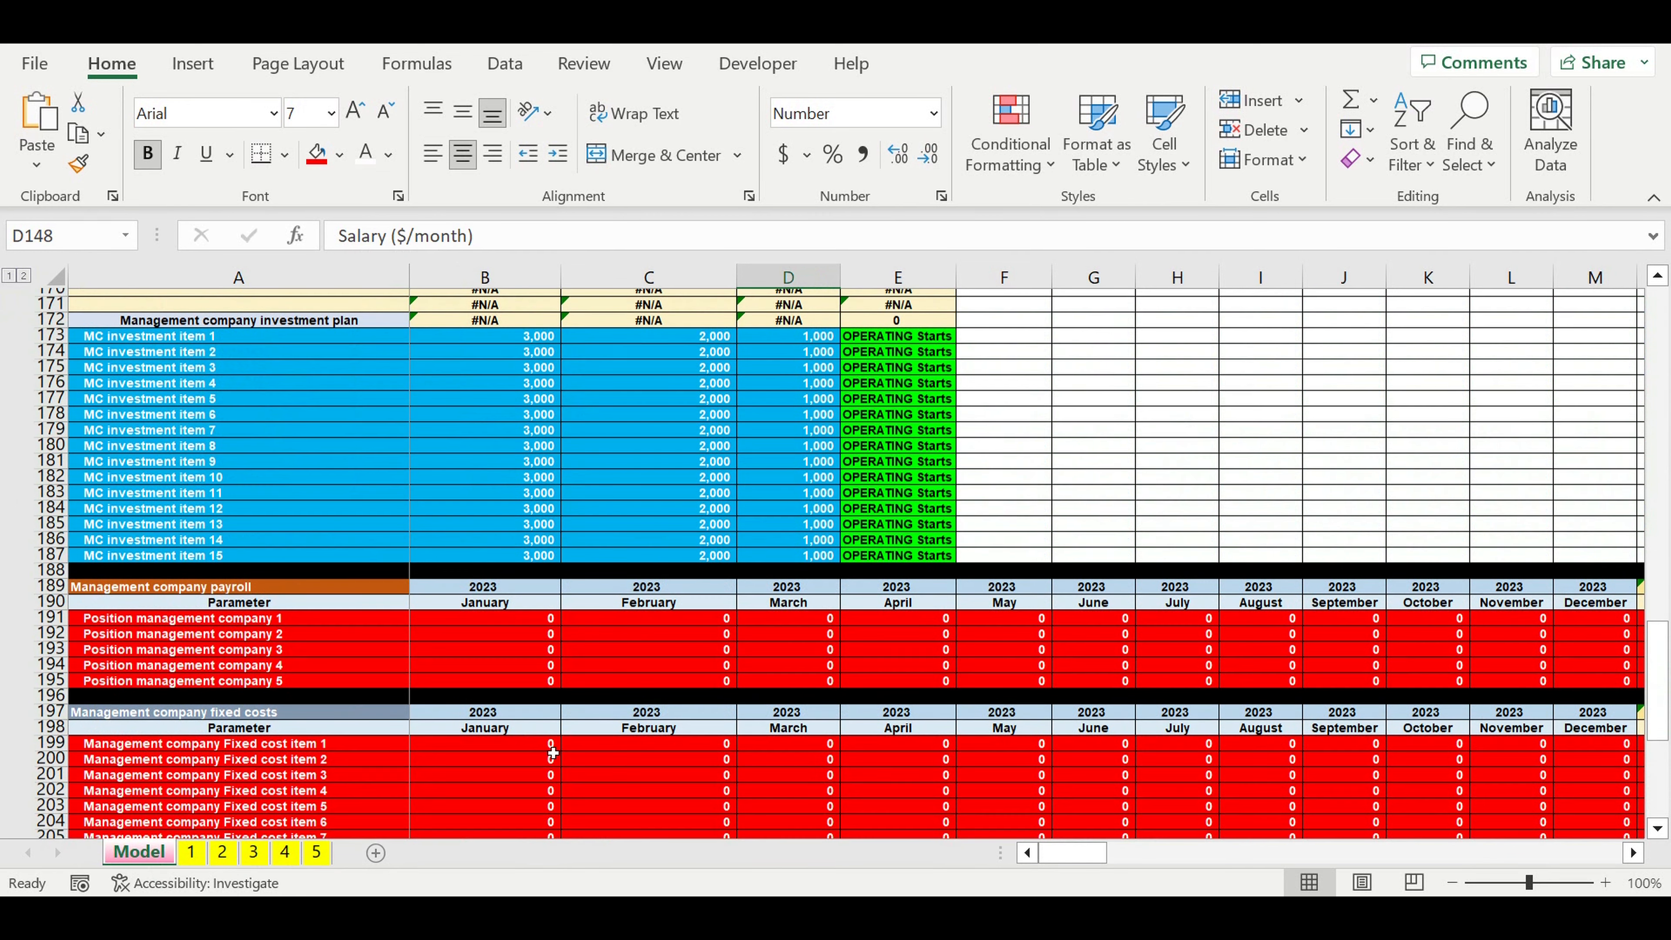
scroll(825, 747, up, 2)
drag(1075, 859, 1294, 856)
scroll(1281, 605, down, 3)
scroll(1282, 604, down, 3)
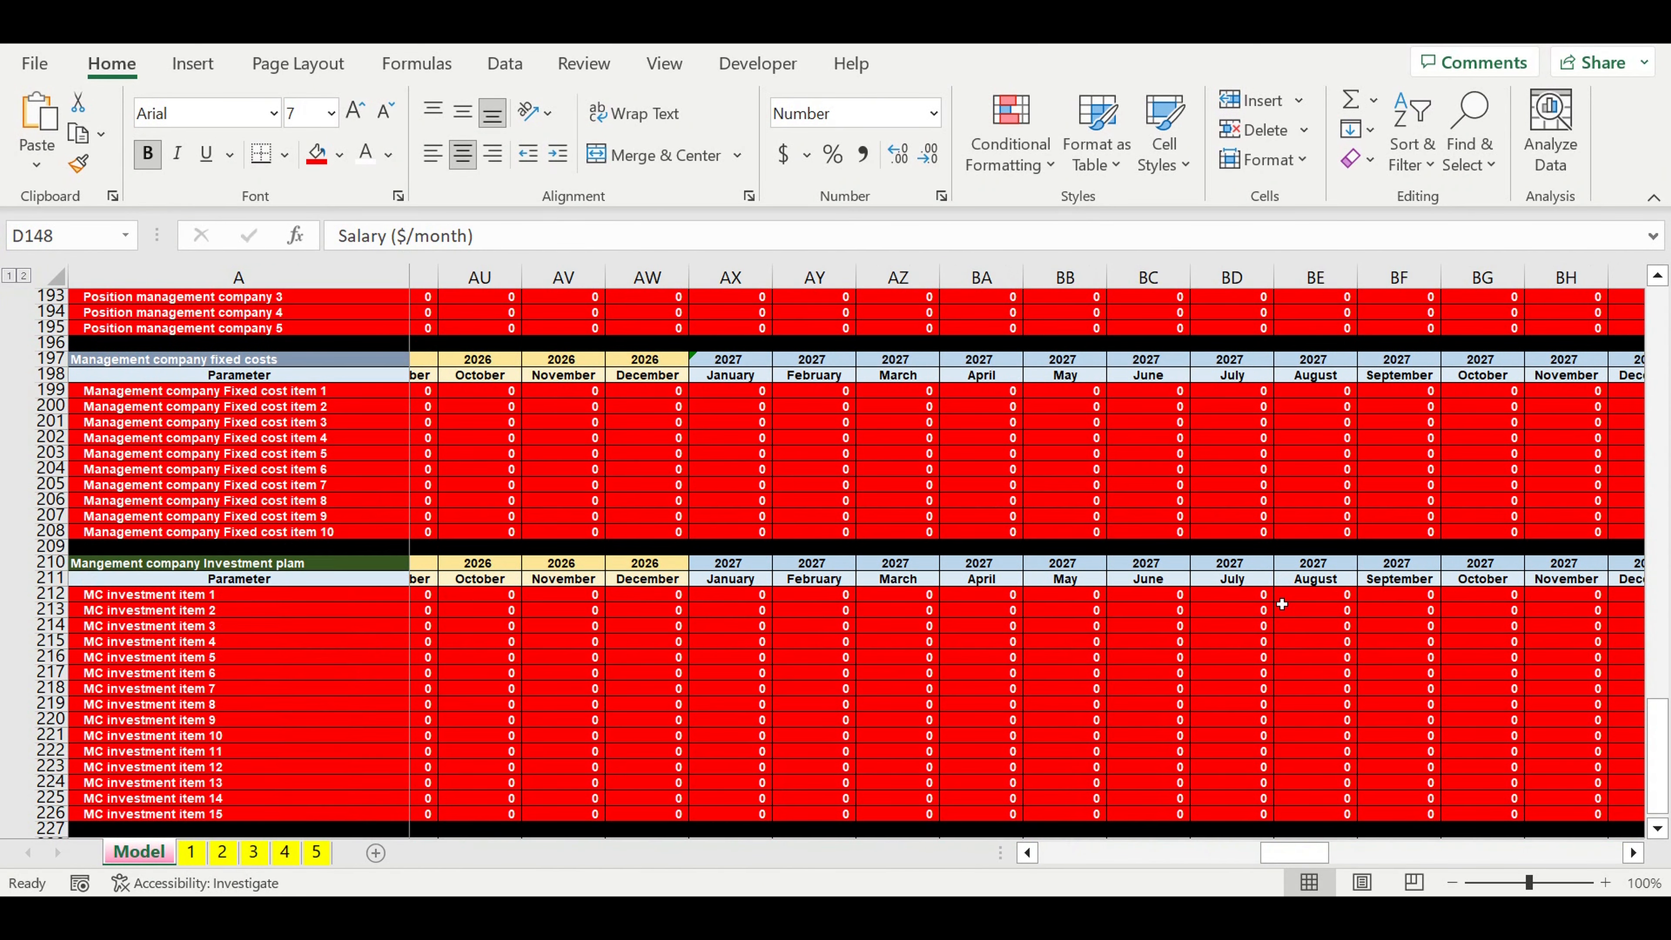
click(903, 672)
drag(1290, 853, 1069, 852)
click(608, 739)
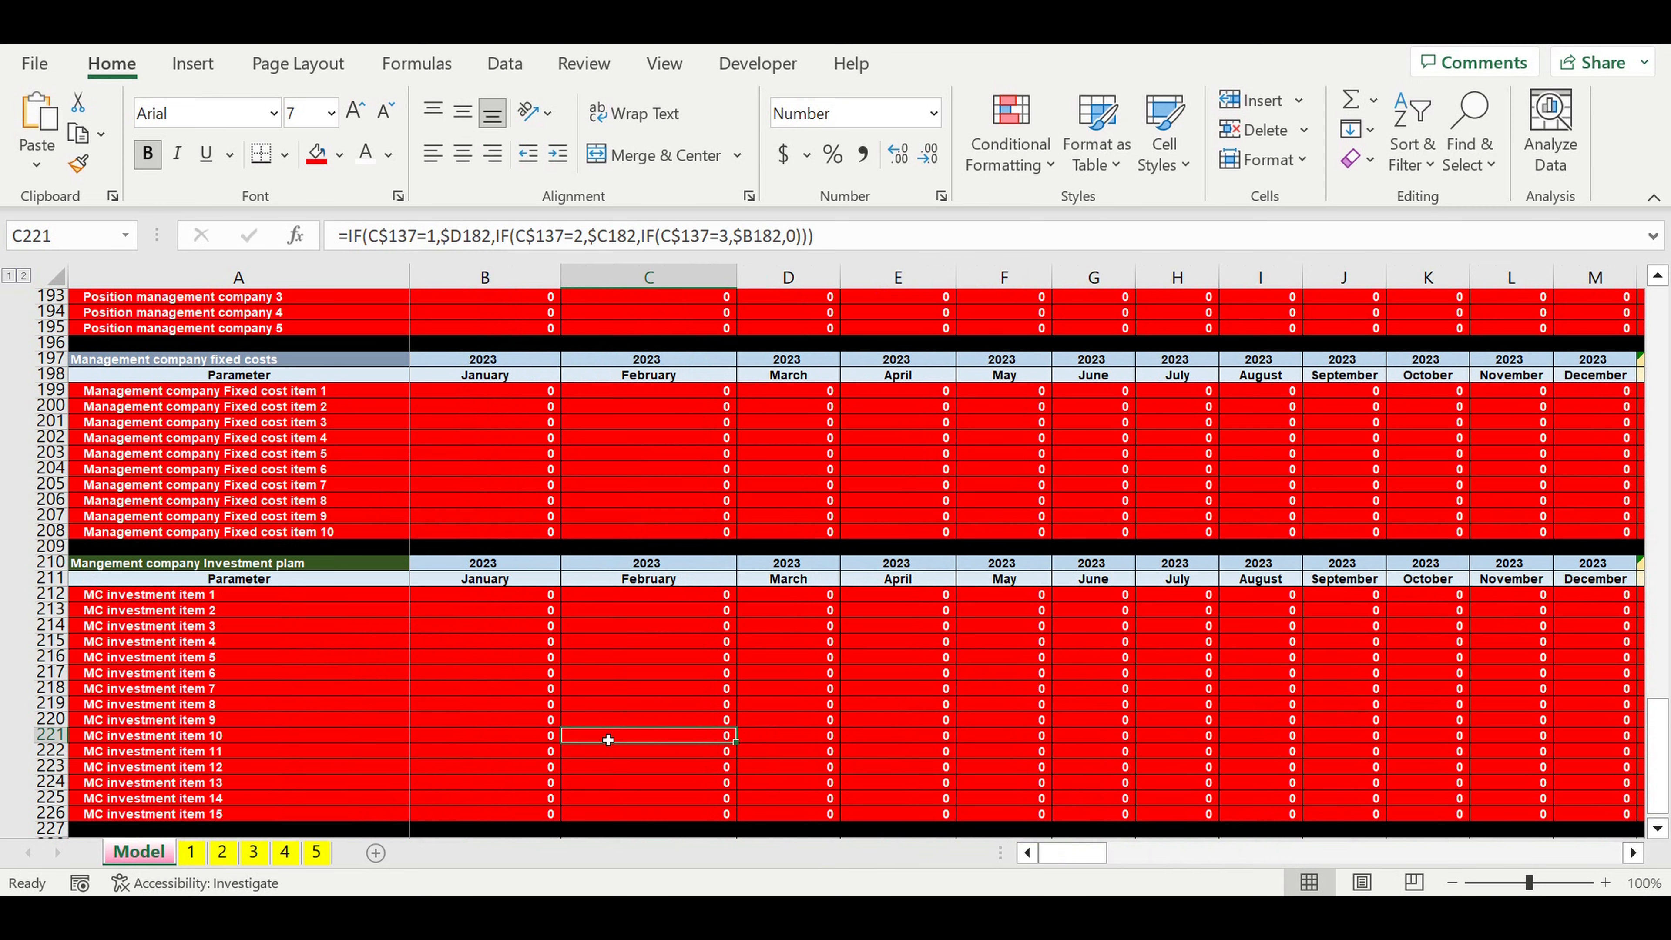
scroll(608, 739, down, 3)
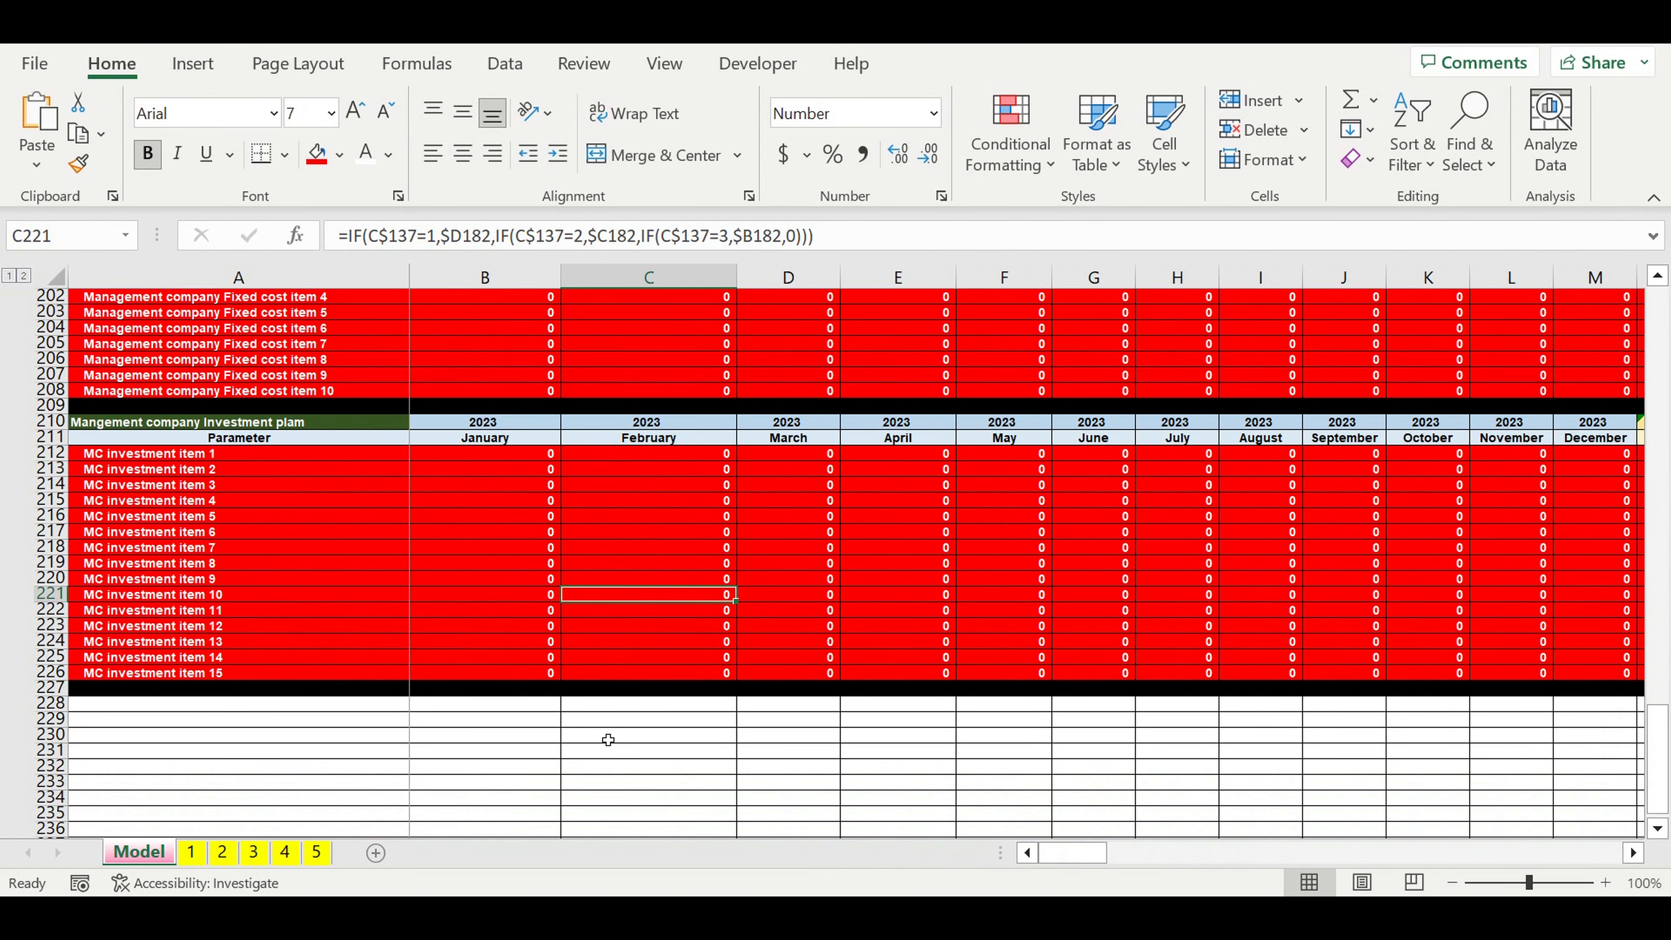